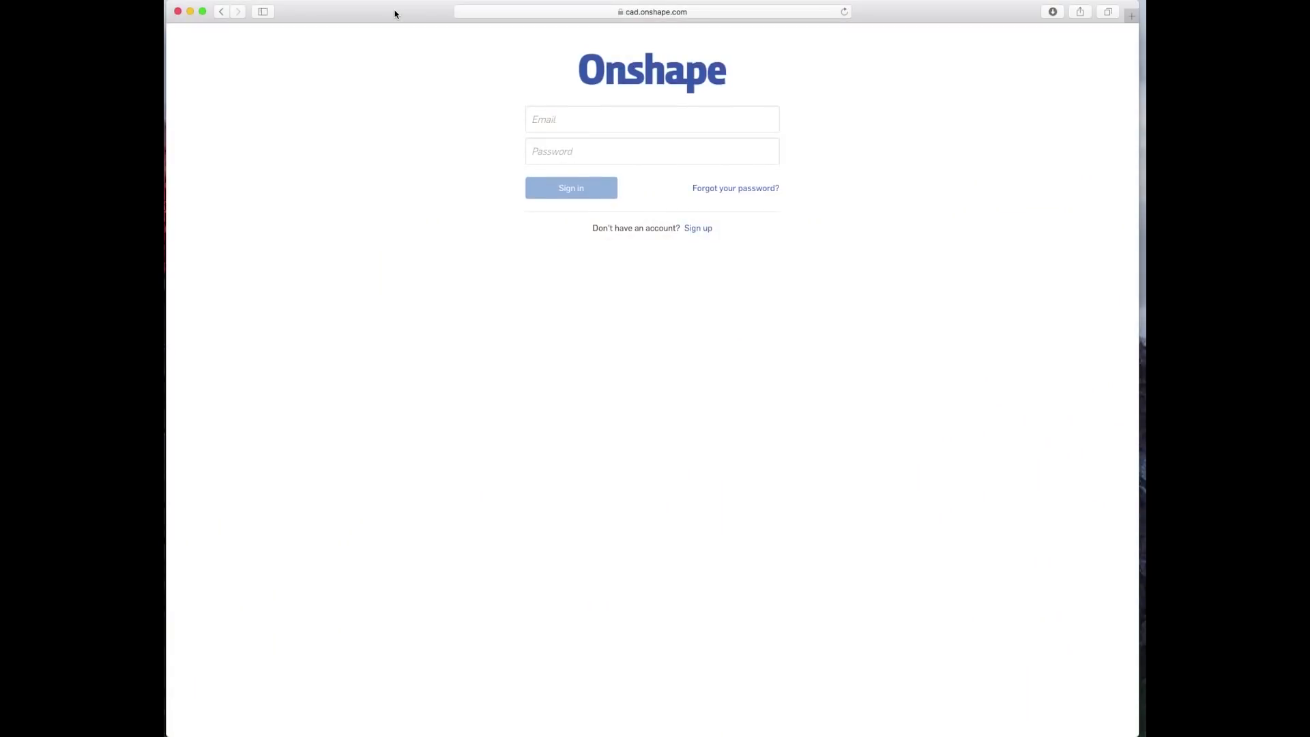
# Step: Sign in to Onshape with the saved autofill login to reach the My Onshape document list
pyautogui.click(580, 119)
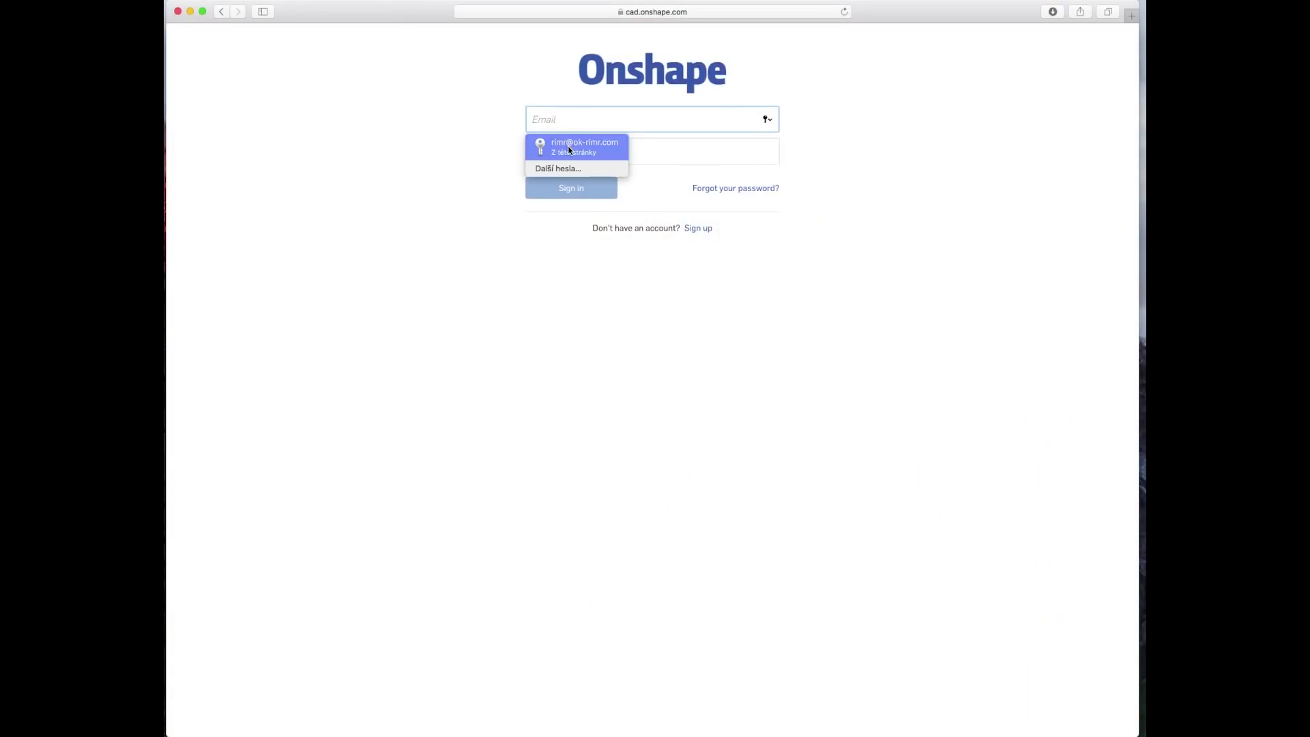
pyautogui.click(566, 142)
pyautogui.click(570, 189)
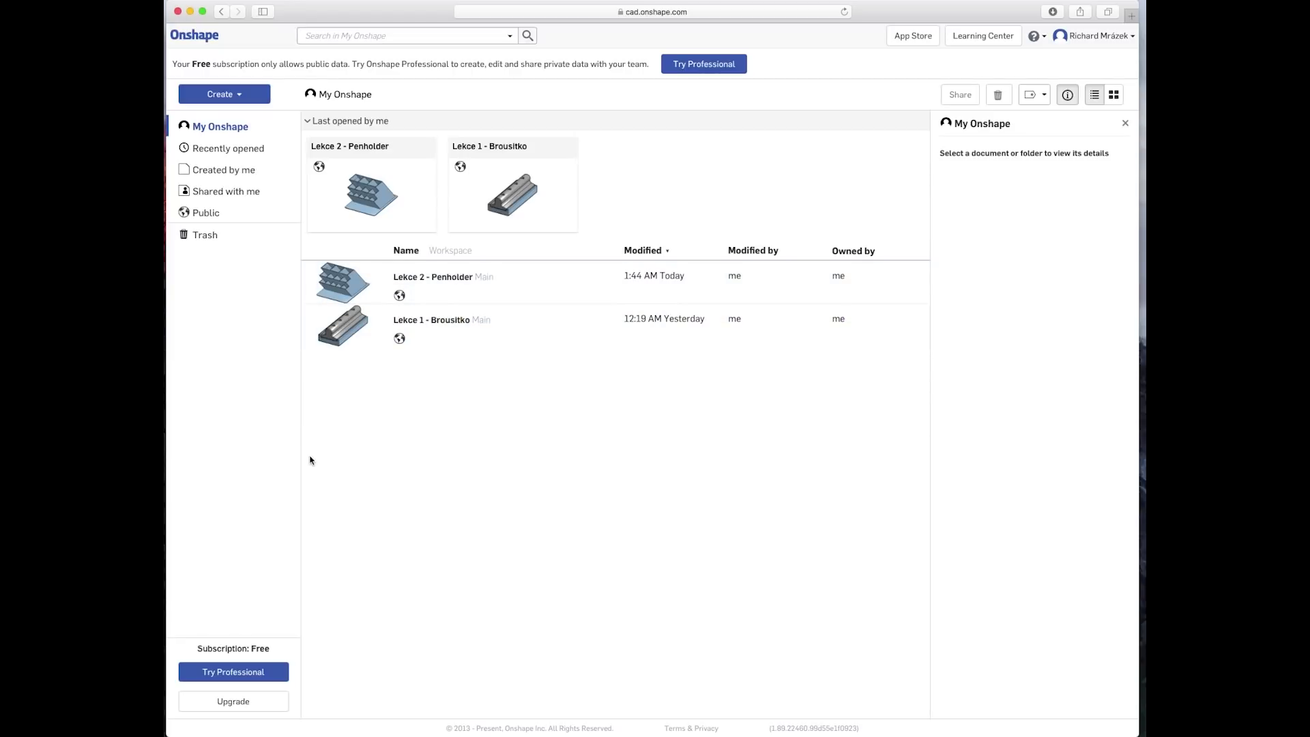
# Step: Create a new public document named 'Lekce 3 - Banka'
pyautogui.click(234, 97)
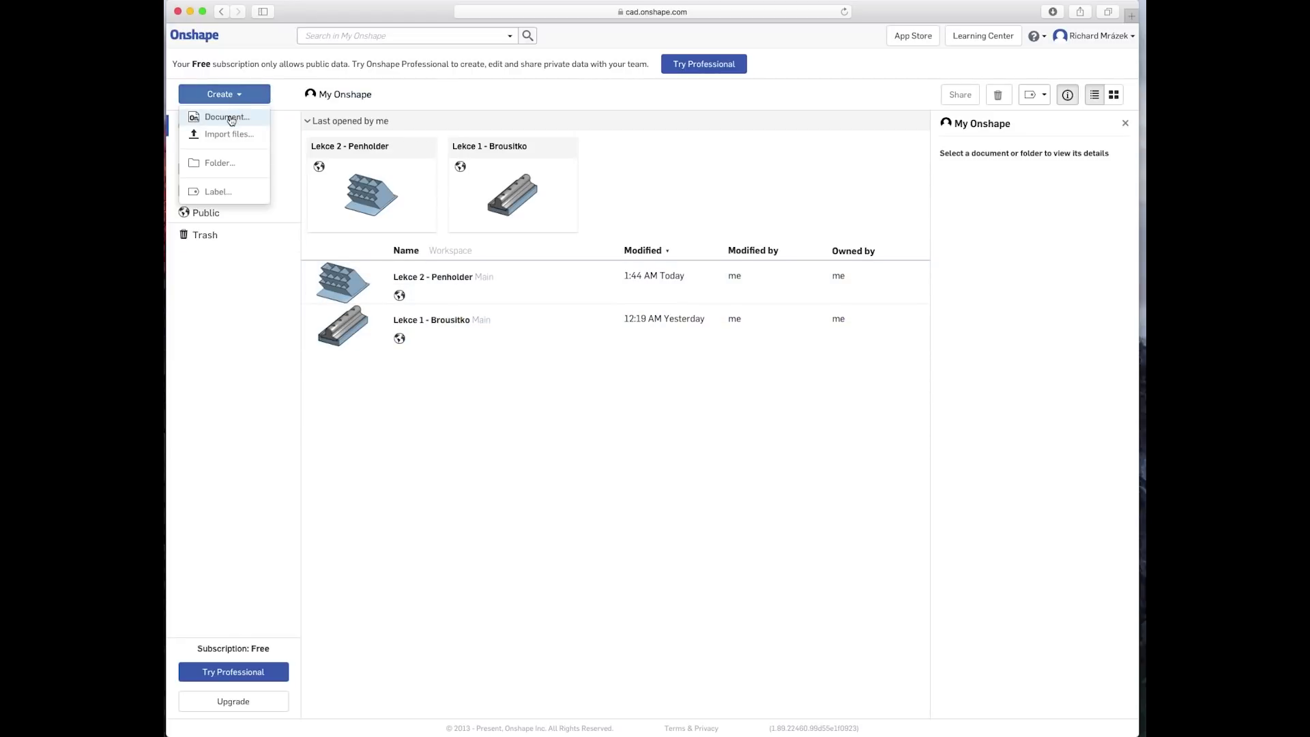
pyautogui.click(224, 117)
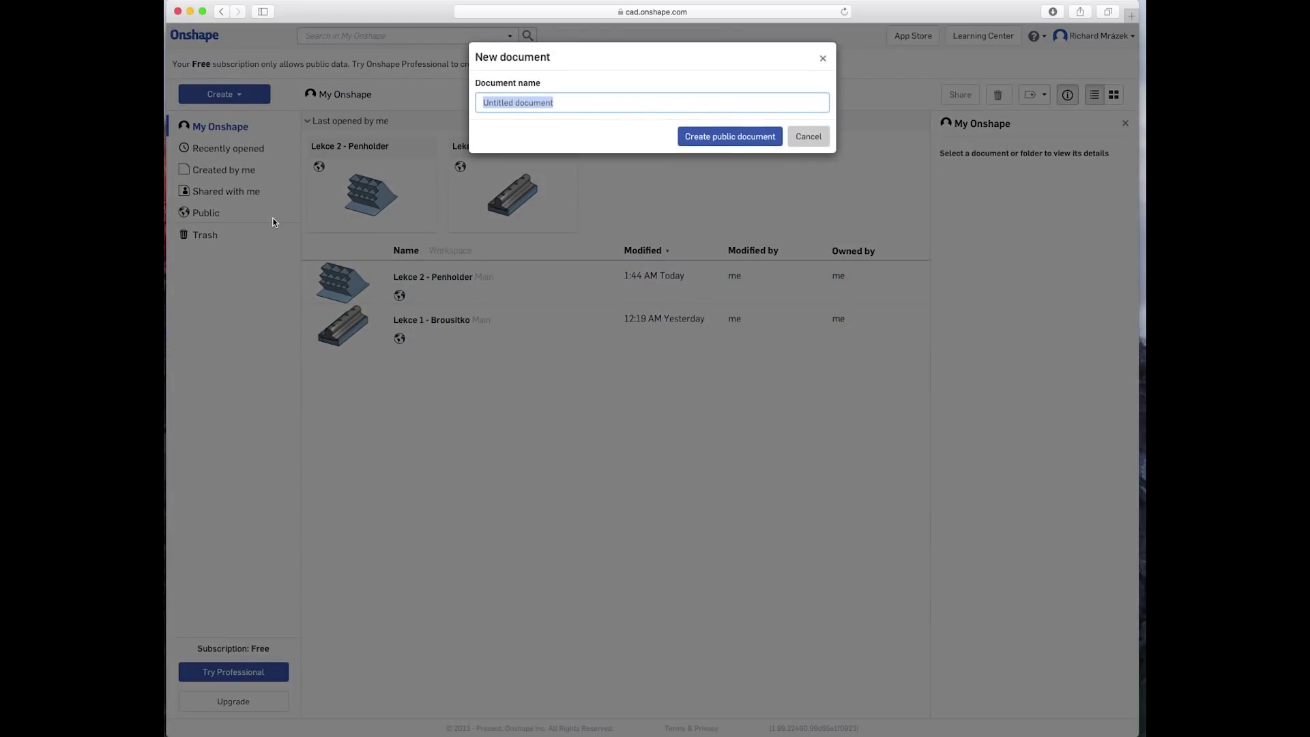
pyautogui.write('Lekce 3 -')
pyautogui.write('Ba')
pyautogui.write('nka')
pyautogui.click(706, 140)
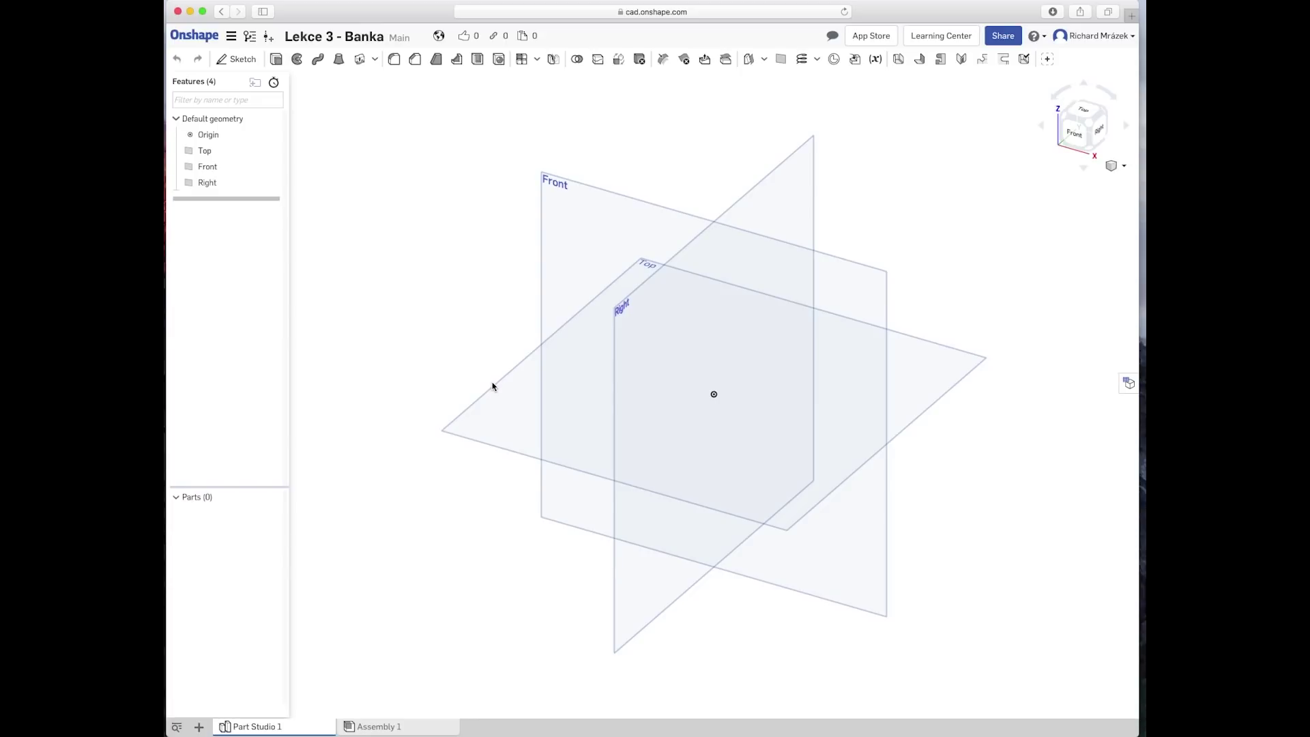
# Step: Start a new sketch on the Top plane and view it normal to the sketch plane
pyautogui.click(505, 419)
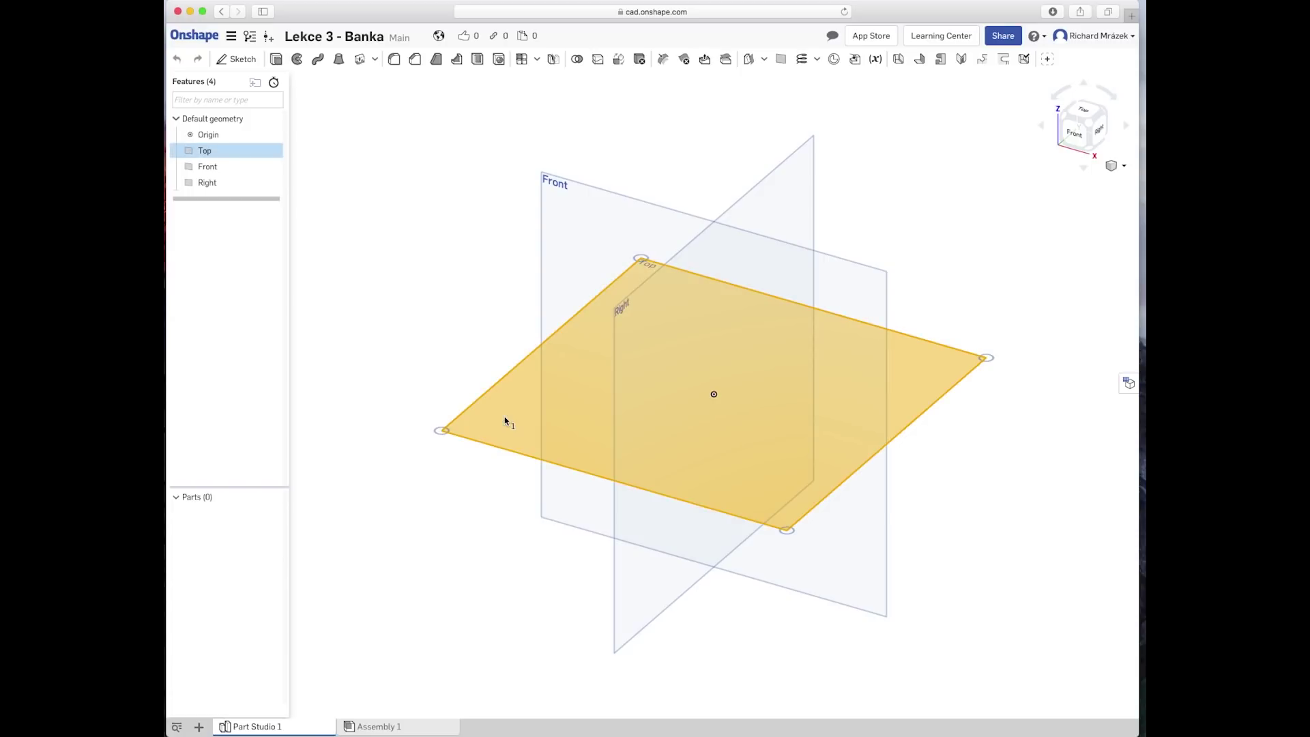
pyautogui.rightClick(505, 420)
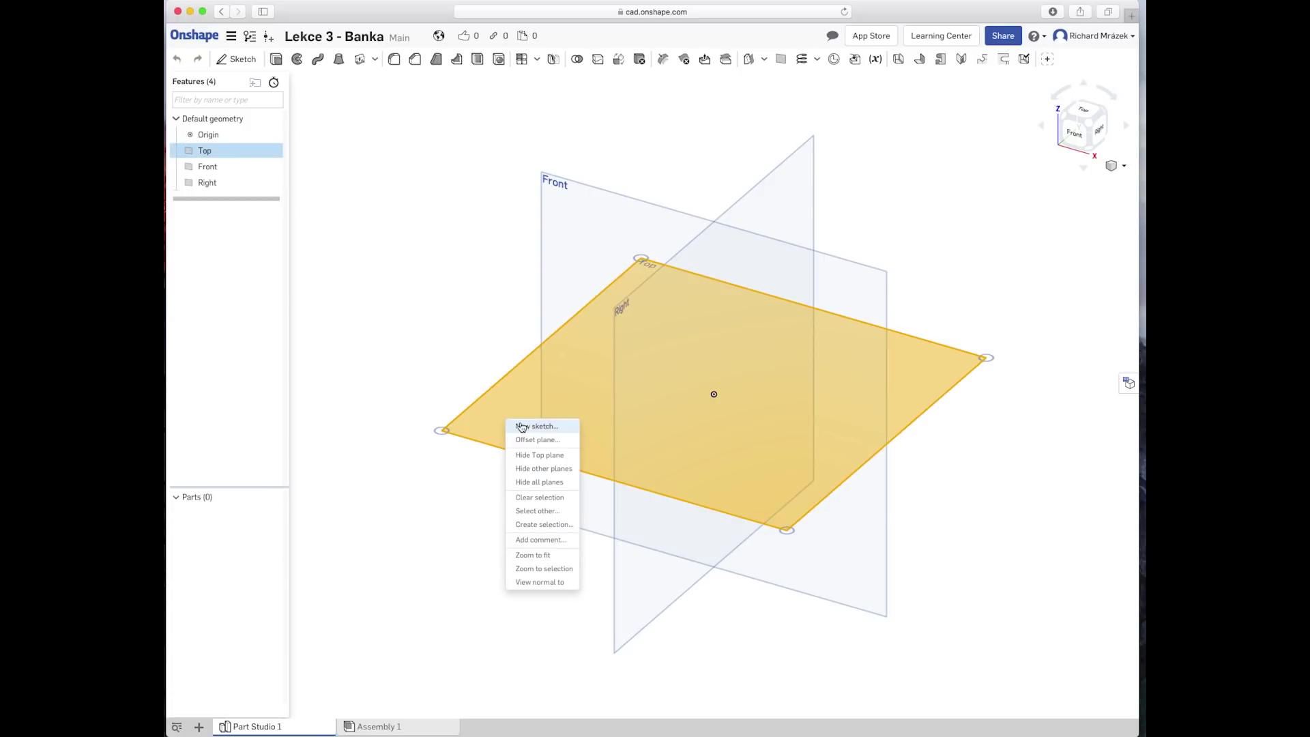
pyautogui.click(521, 427)
pyautogui.rightClick(430, 359)
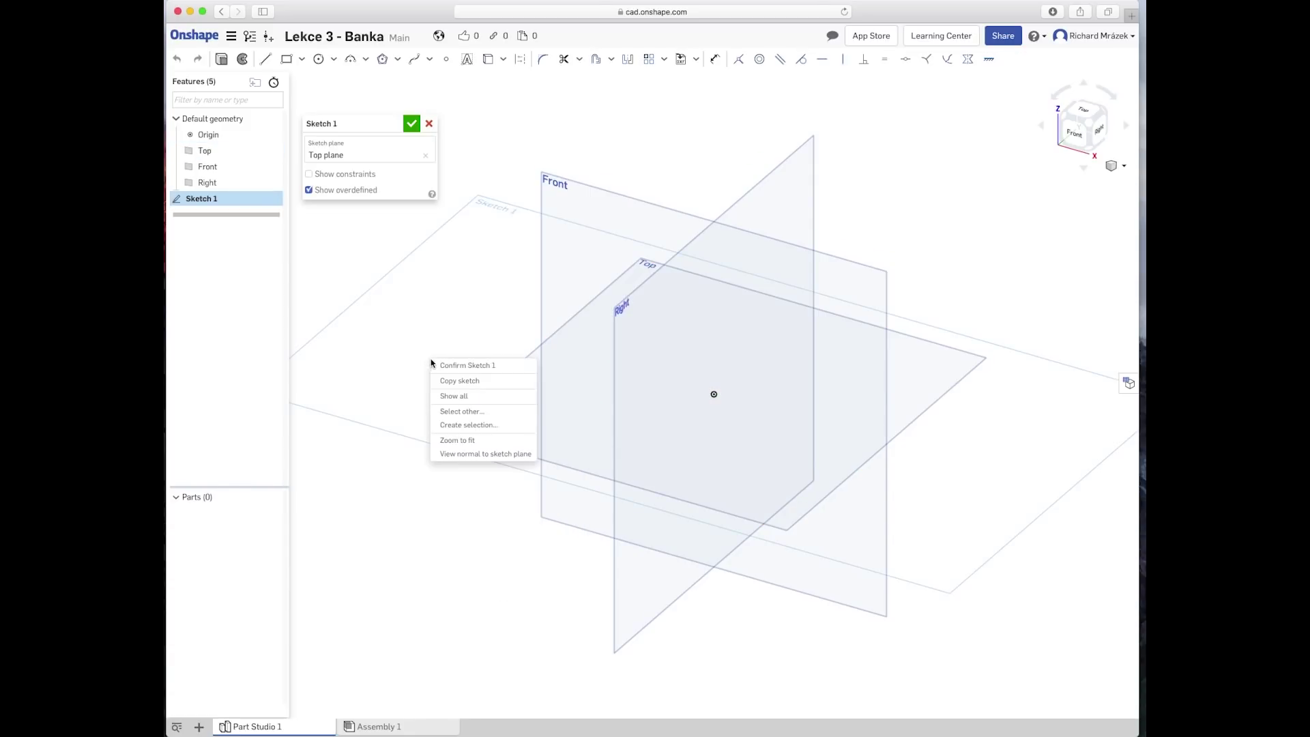
pyautogui.click(453, 454)
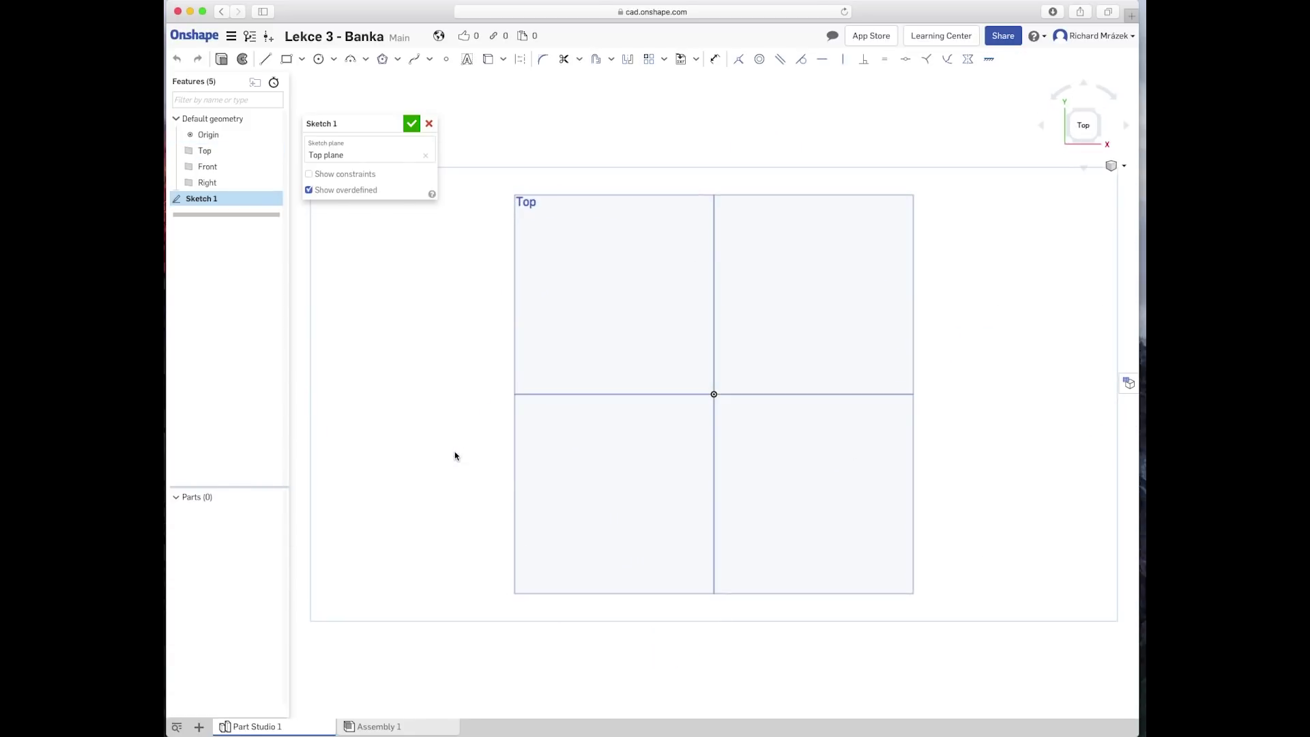
# Step: Begin a center-point rectangle anchored at the origin
pyautogui.click(302, 61)
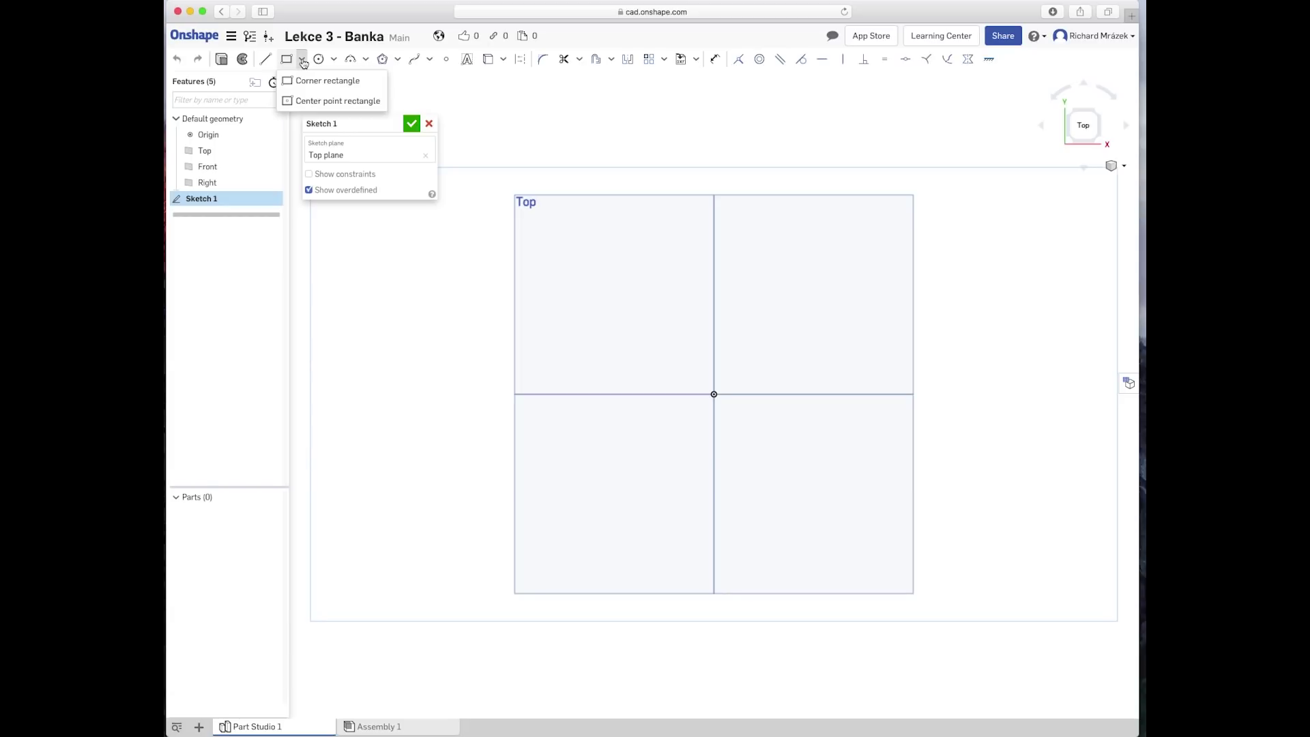
pyautogui.click(327, 101)
pyautogui.click(714, 394)
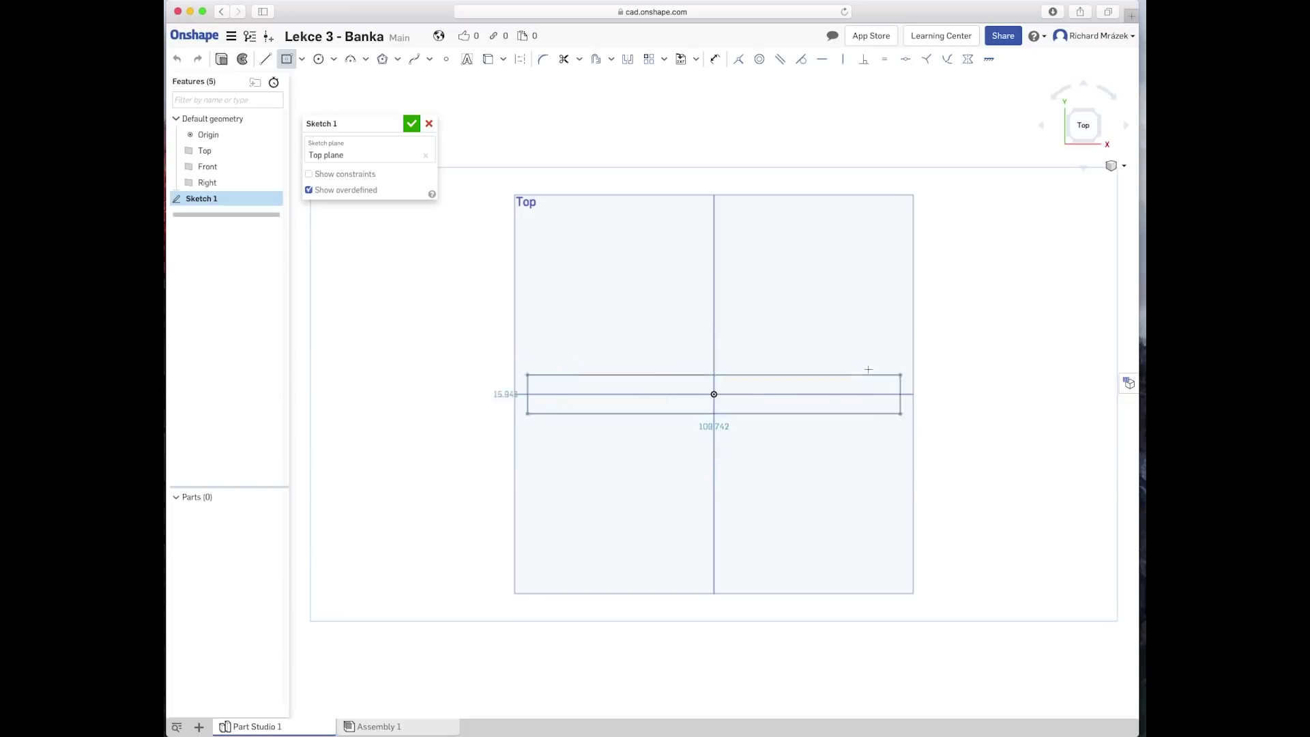
# Step: Size the rectangle to 90 × 90 mm, accept Sketch 1, and switch to isometric view
pyautogui.click(835, 328)
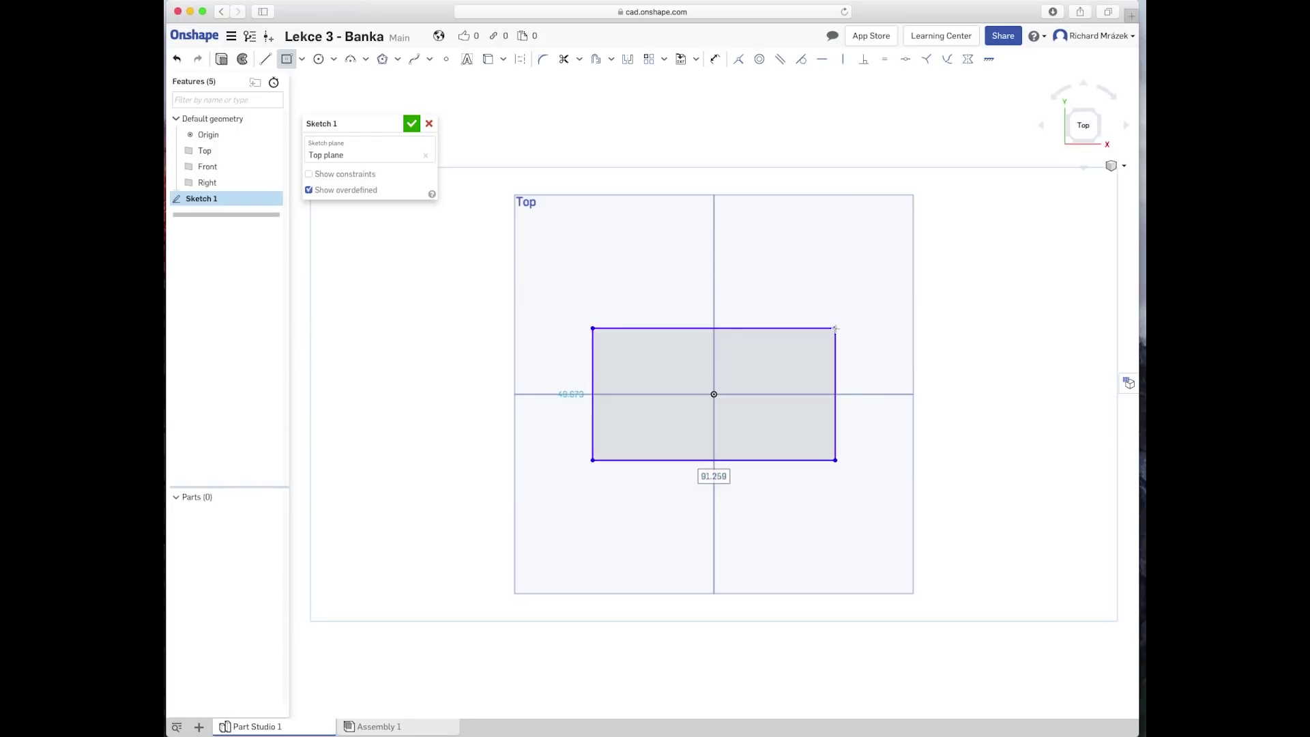
pyautogui.write('90')
pyautogui.press('Tab')
pyautogui.write('90')
pyautogui.press('Return')
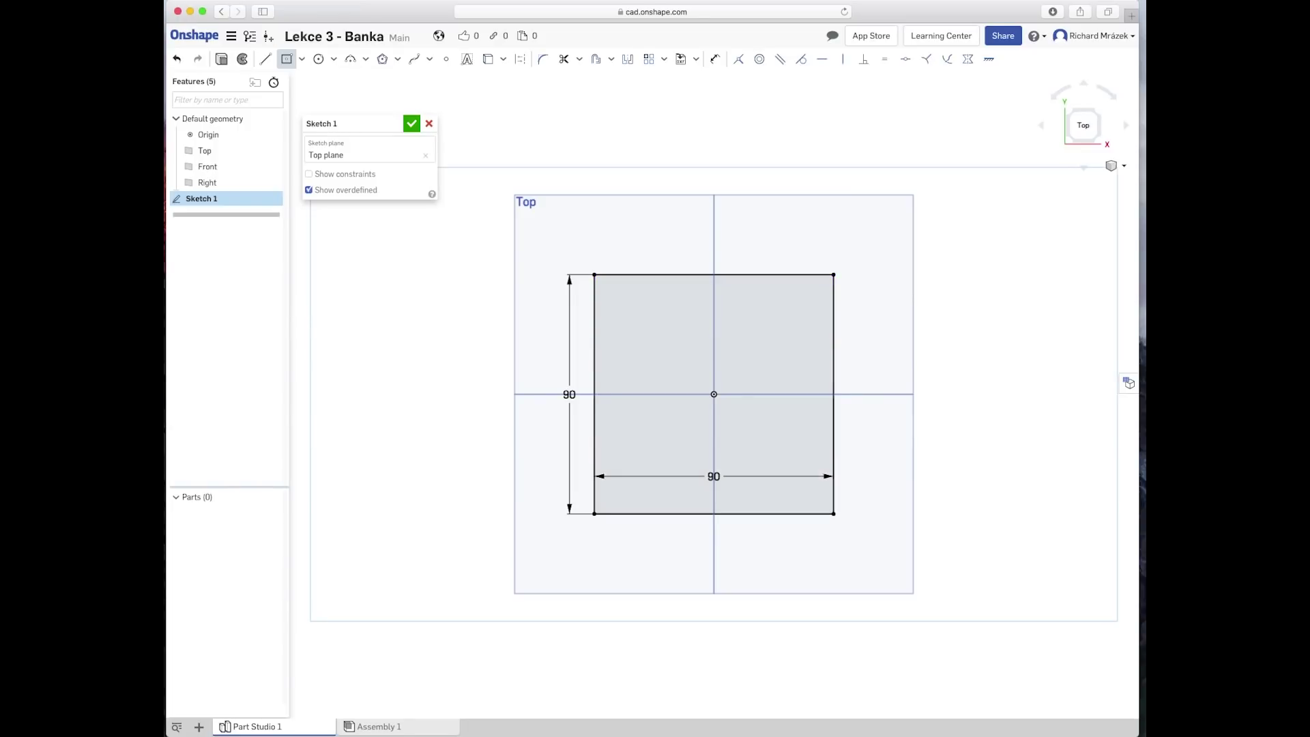
pyautogui.click(412, 123)
pyautogui.hotkey('shift', '7')
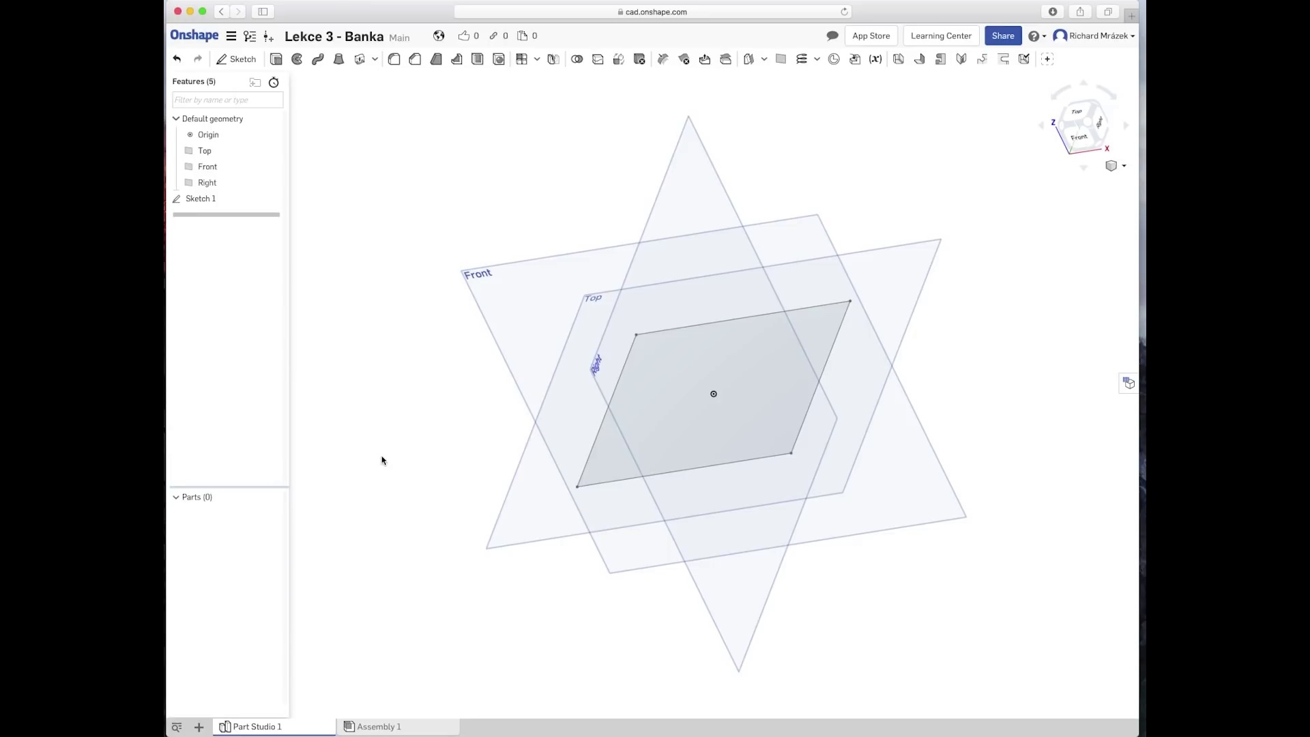
pyautogui.moveTo(215, 199)
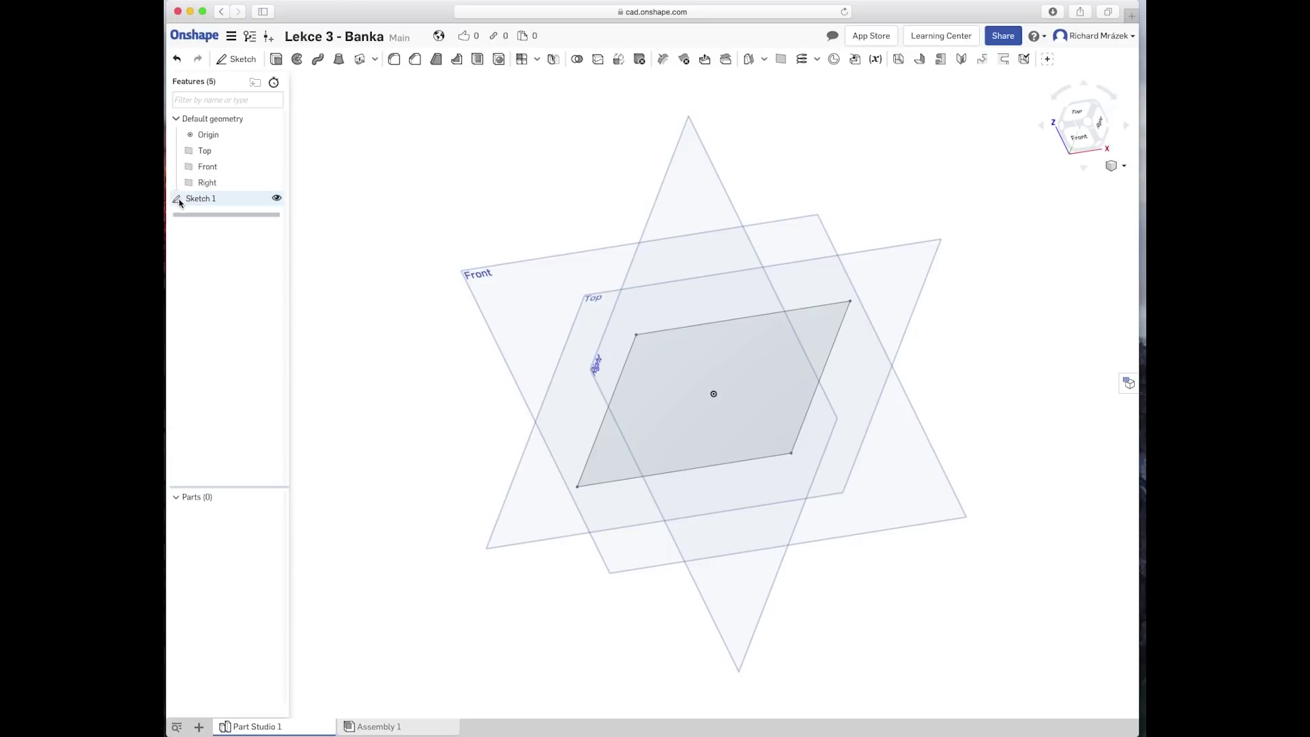
# Step: Extrude Sketch 1 to a depth of 2 mm, creating the thin plate Part 1
pyautogui.click(181, 199)
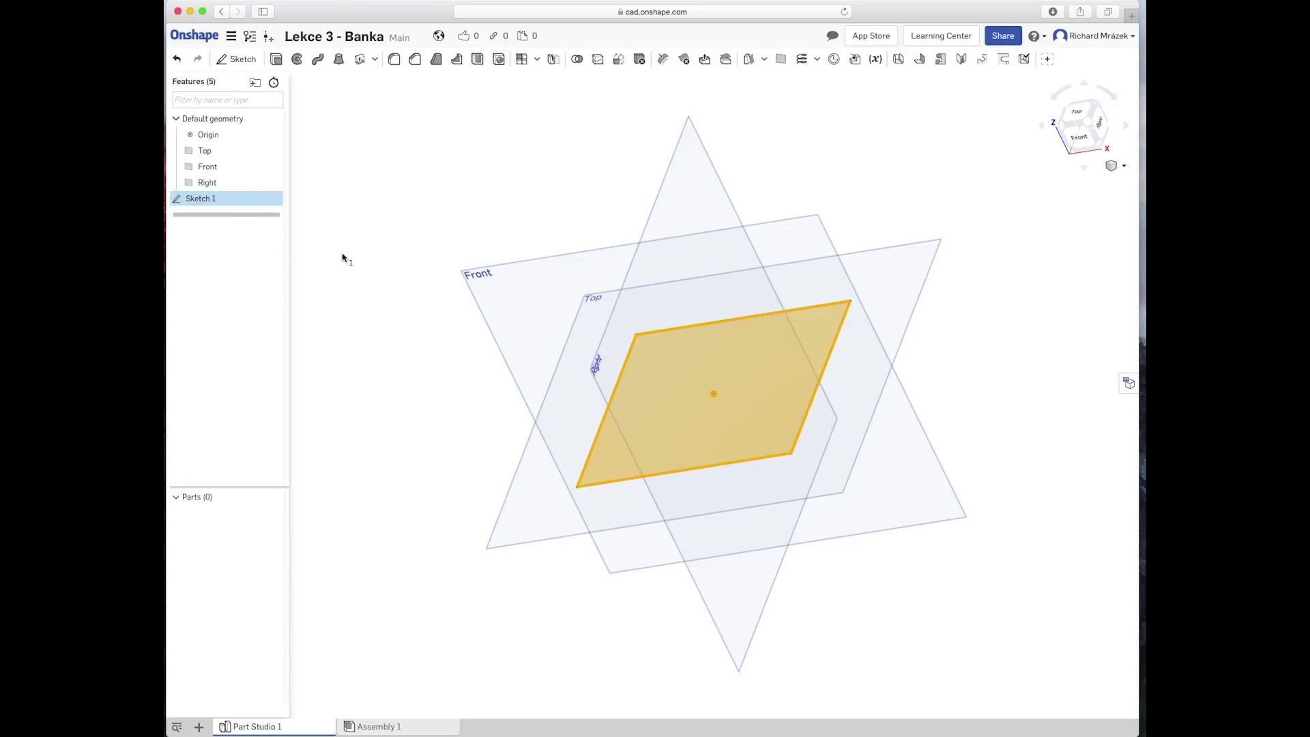
pyautogui.hotkey('shift', 'e')
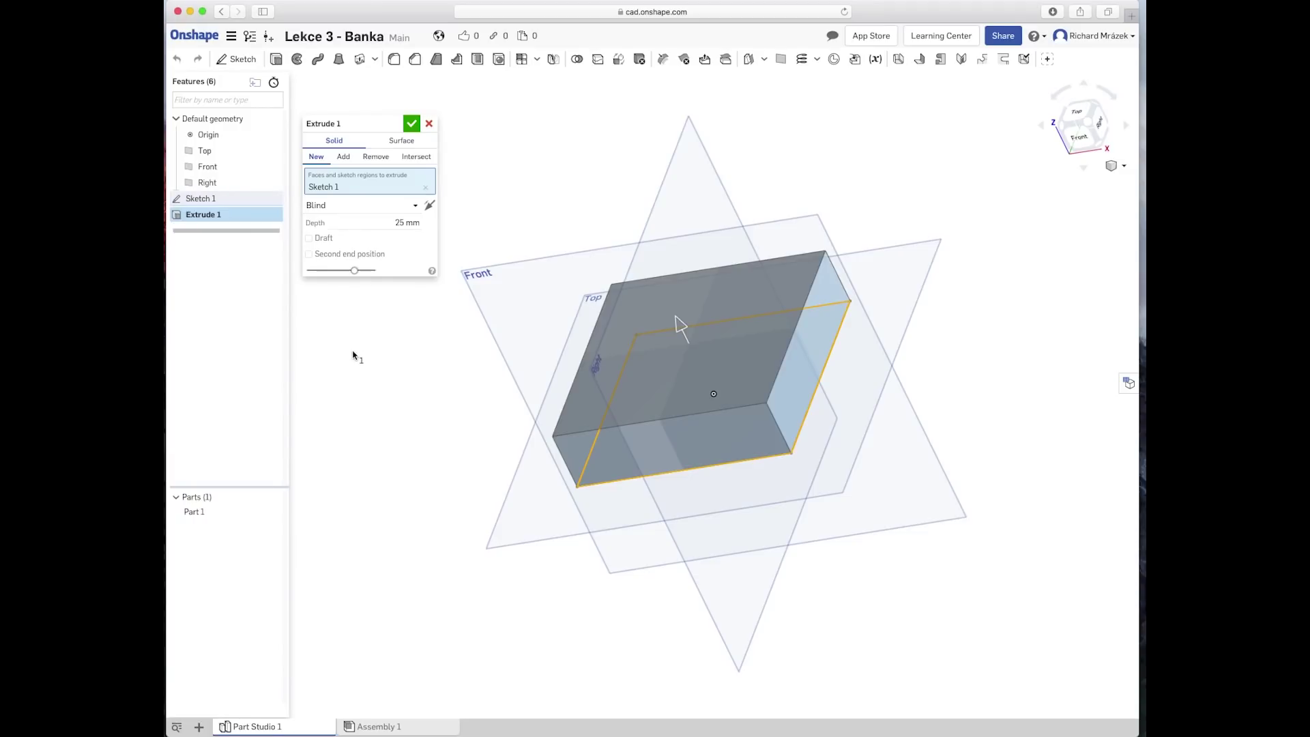
pyautogui.click(389, 221)
pyautogui.write('2')
pyautogui.press('Return')
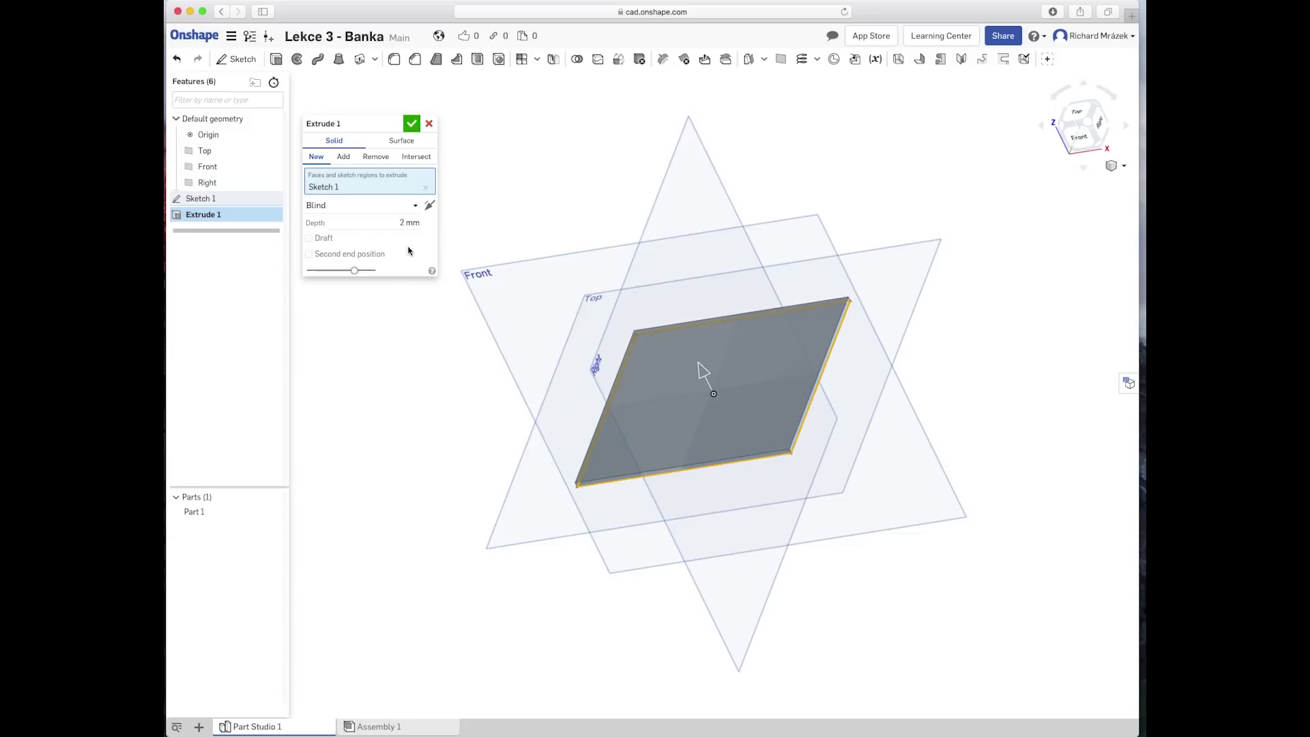
pyautogui.click(412, 129)
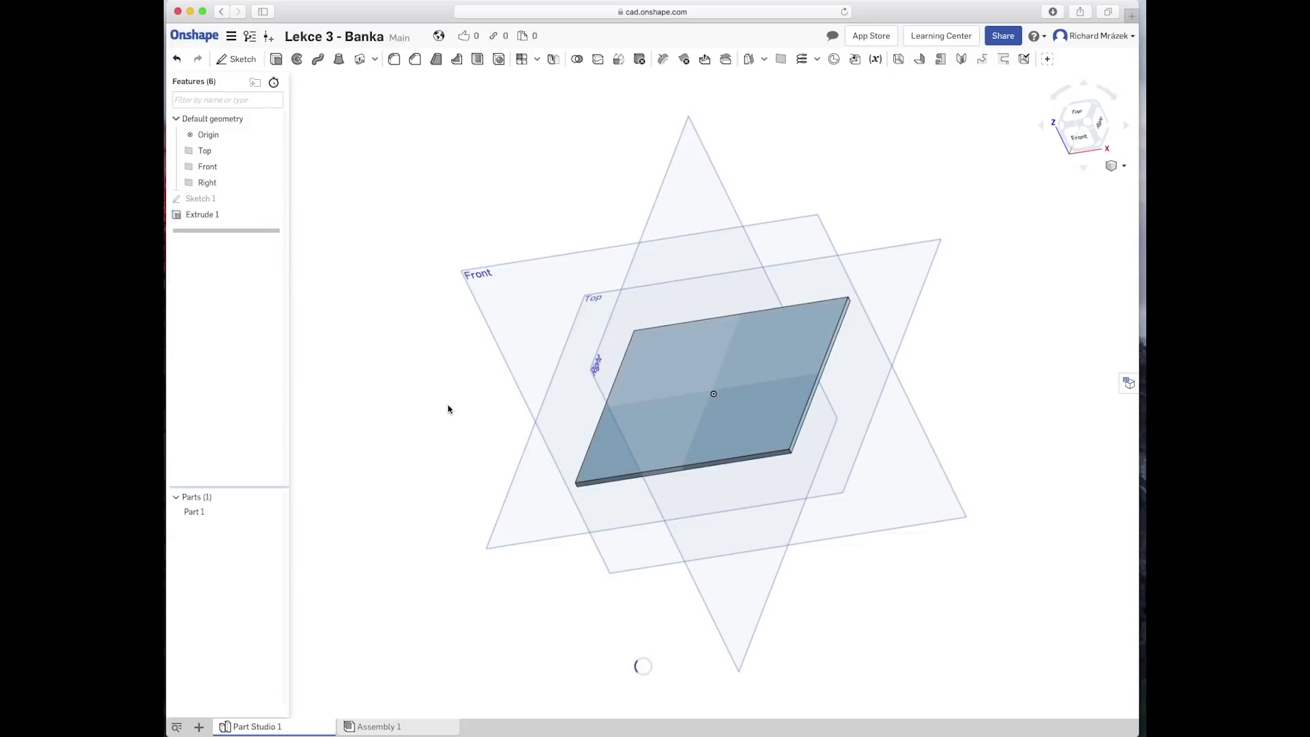
pyautogui.moveTo(465, 497)
pyautogui.mouseDown(button='right')
pyautogui.moveTo(490, 441)
pyautogui.moveTo(452, 476)
pyautogui.mouseUp(button='right')
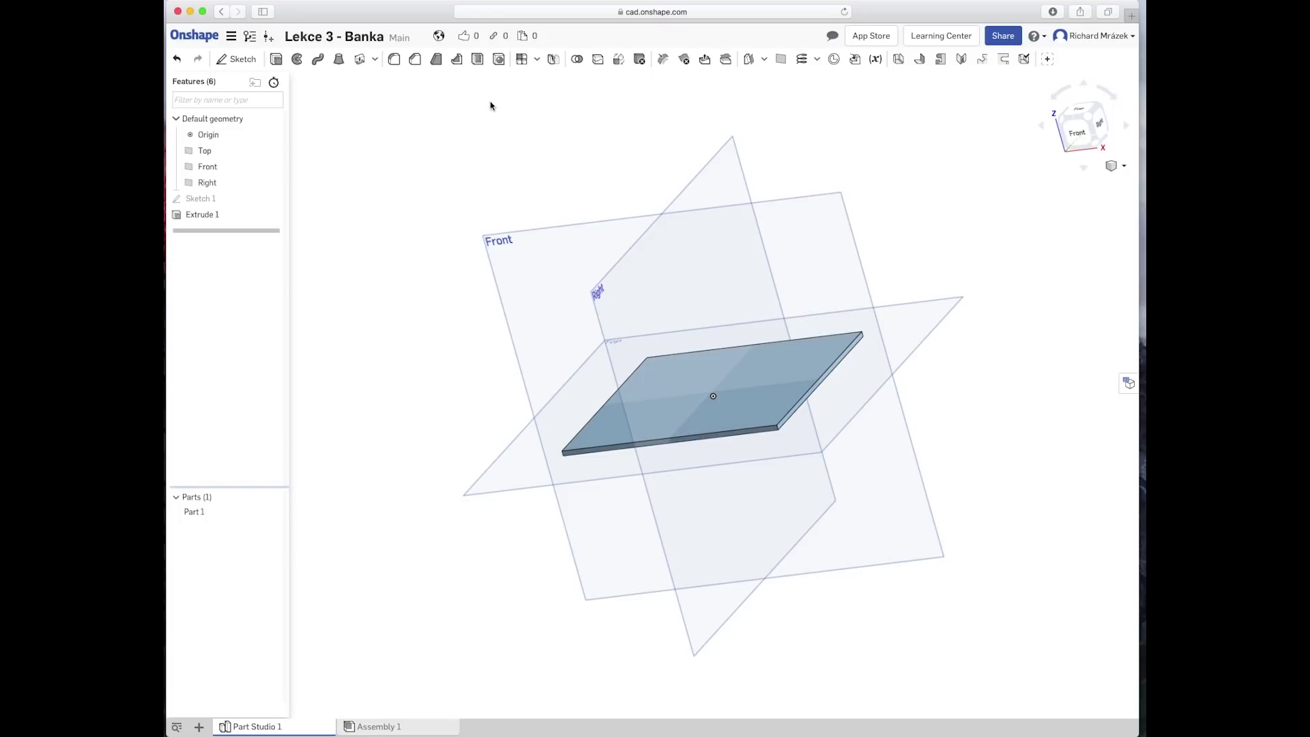
pyautogui.click(522, 59)
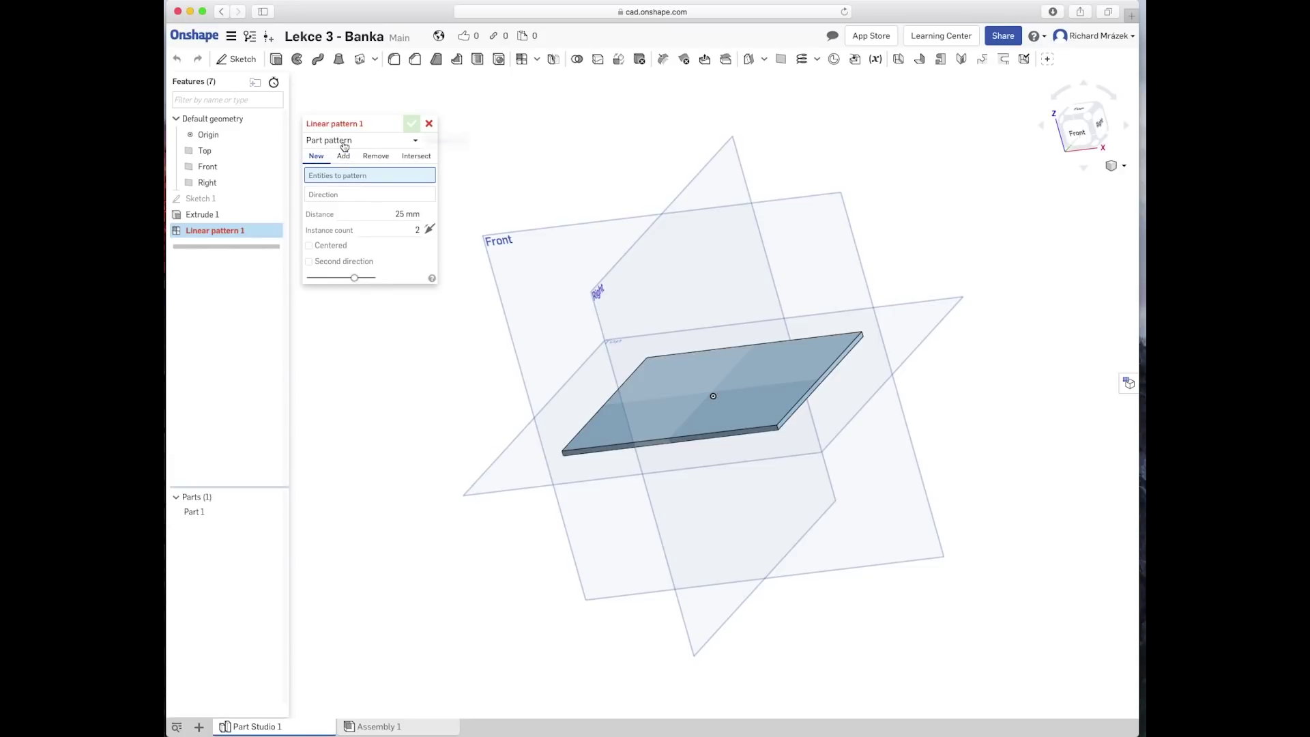
# Step: Pattern Part 1 along the plate's short vertical edge as the direction
pyautogui.click(600, 434)
pyautogui.scroll(-3, 780, 437)
pyautogui.scroll(10, 780, 437)
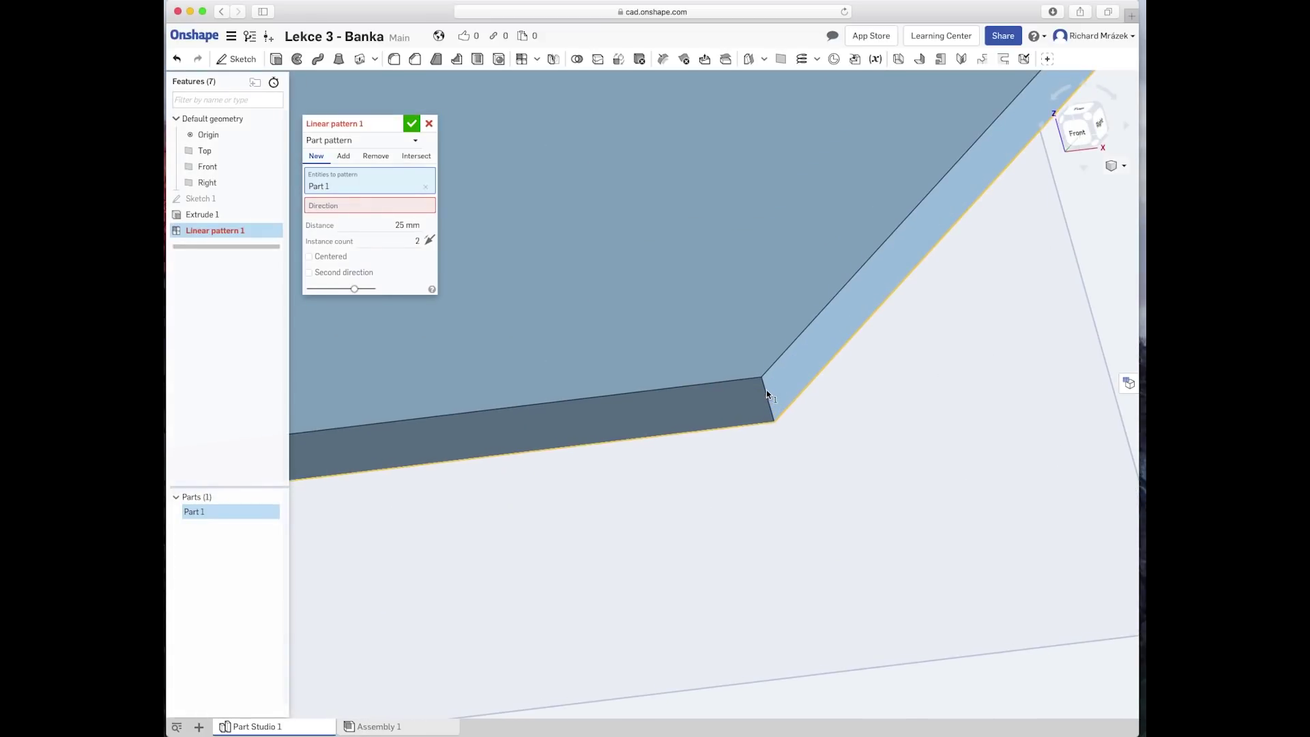
pyautogui.click(365, 211)
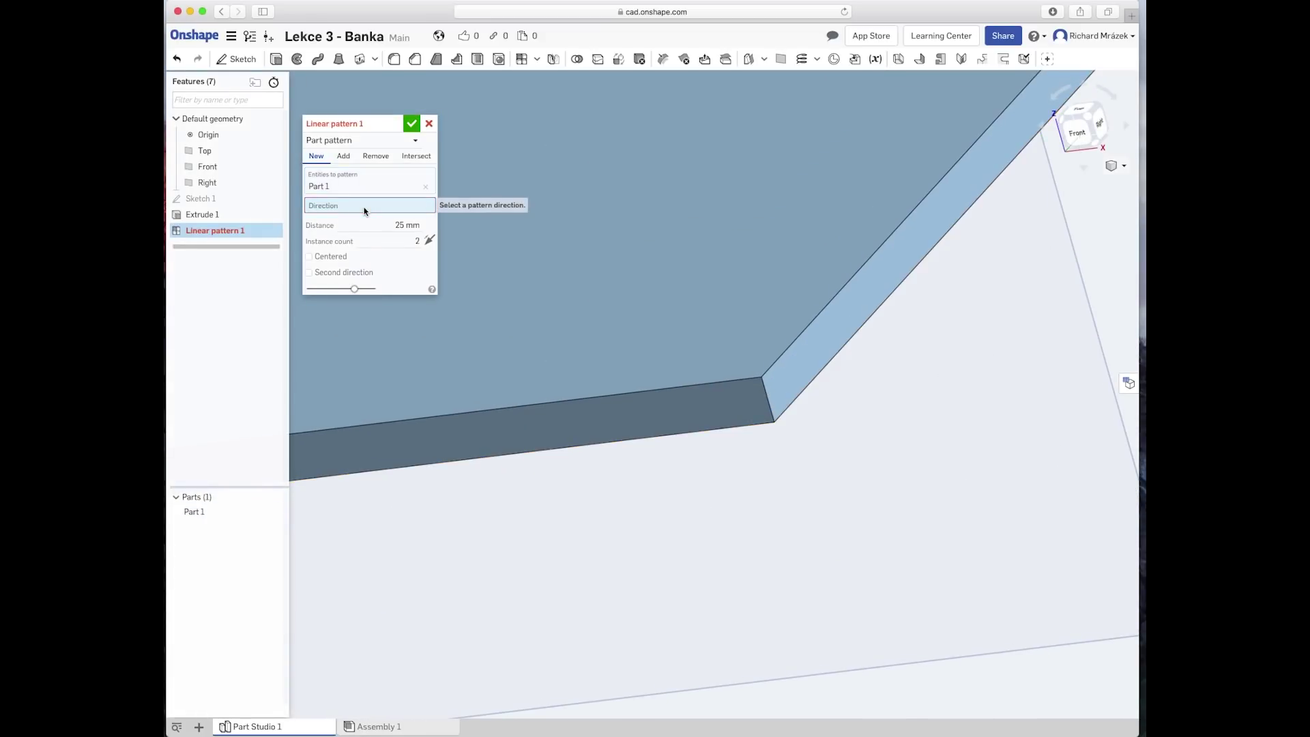
pyautogui.click(764, 388)
pyautogui.scroll(4, 669, 535)
pyautogui.scroll(-5, 669, 531)
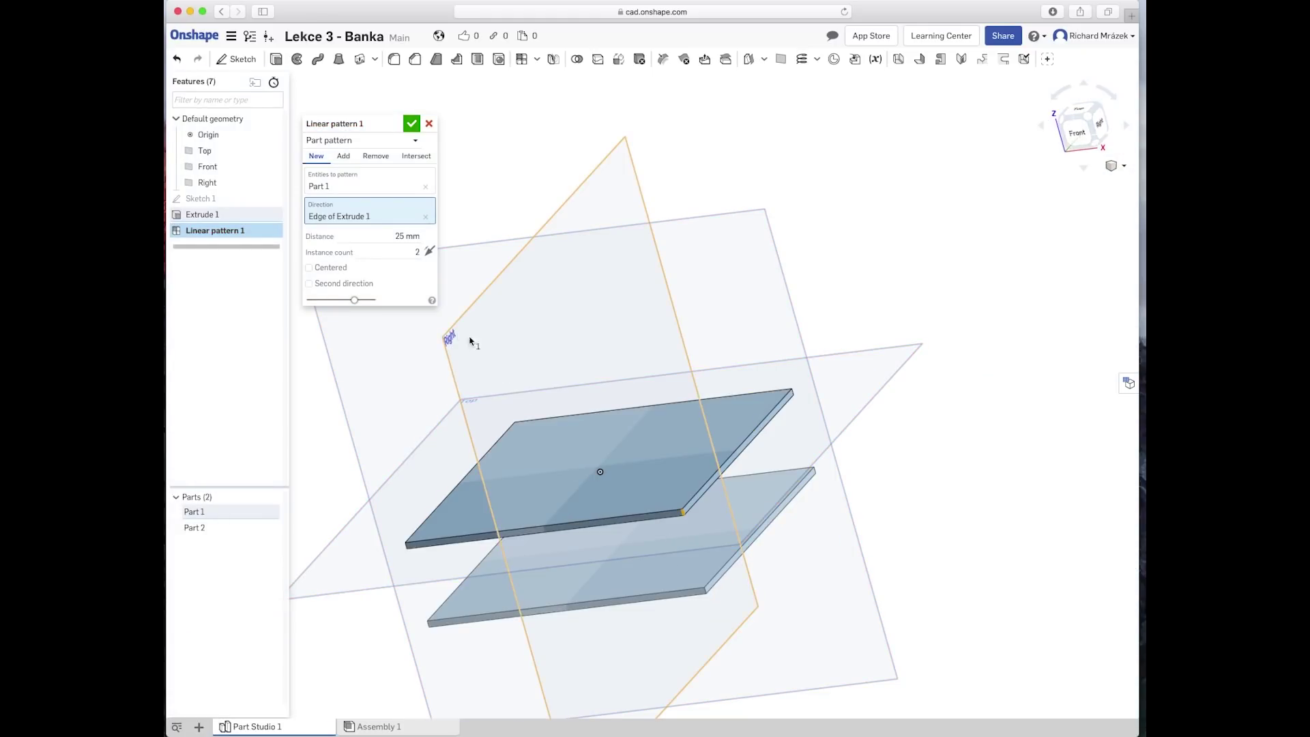
# Step: Set the pattern spacing to 5 mm and accept Linear pattern 1
pyautogui.click(400, 236)
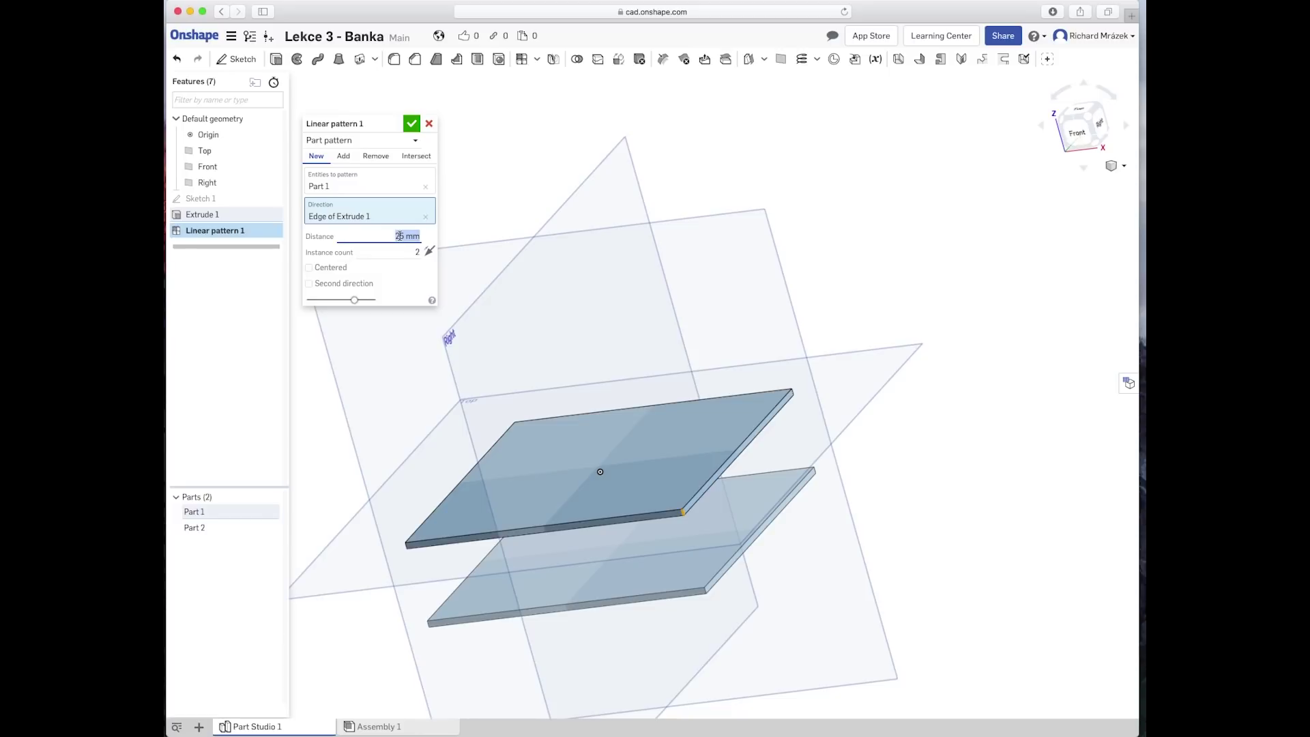
pyautogui.write('5')
pyautogui.click(408, 288)
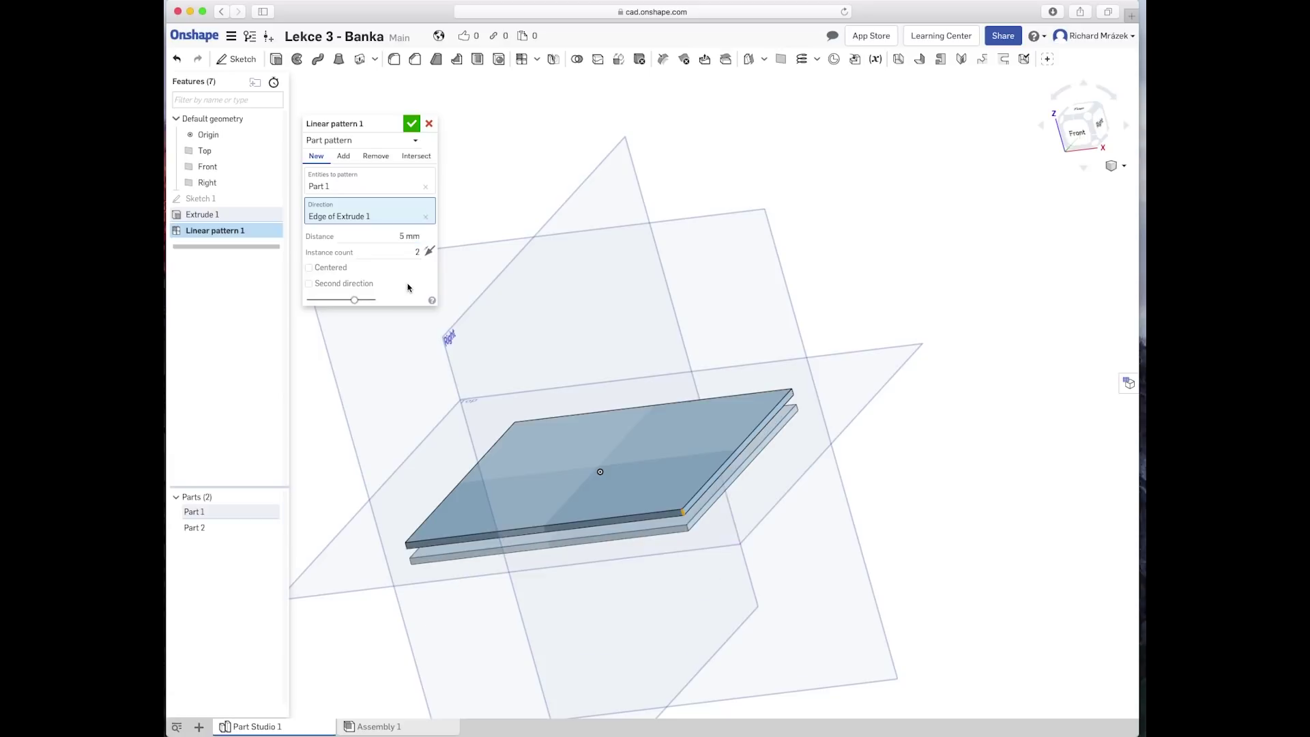
pyautogui.scroll(3, 696, 565)
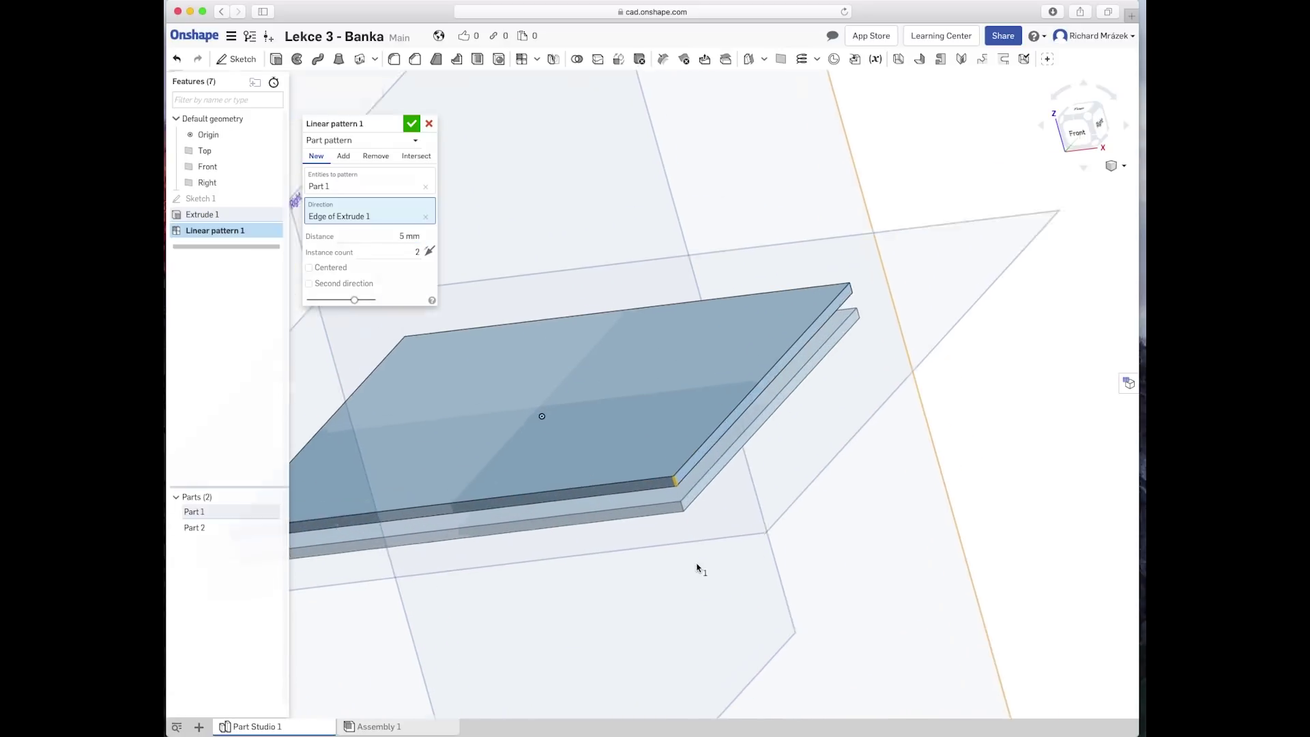
pyautogui.scroll(3, 697, 568)
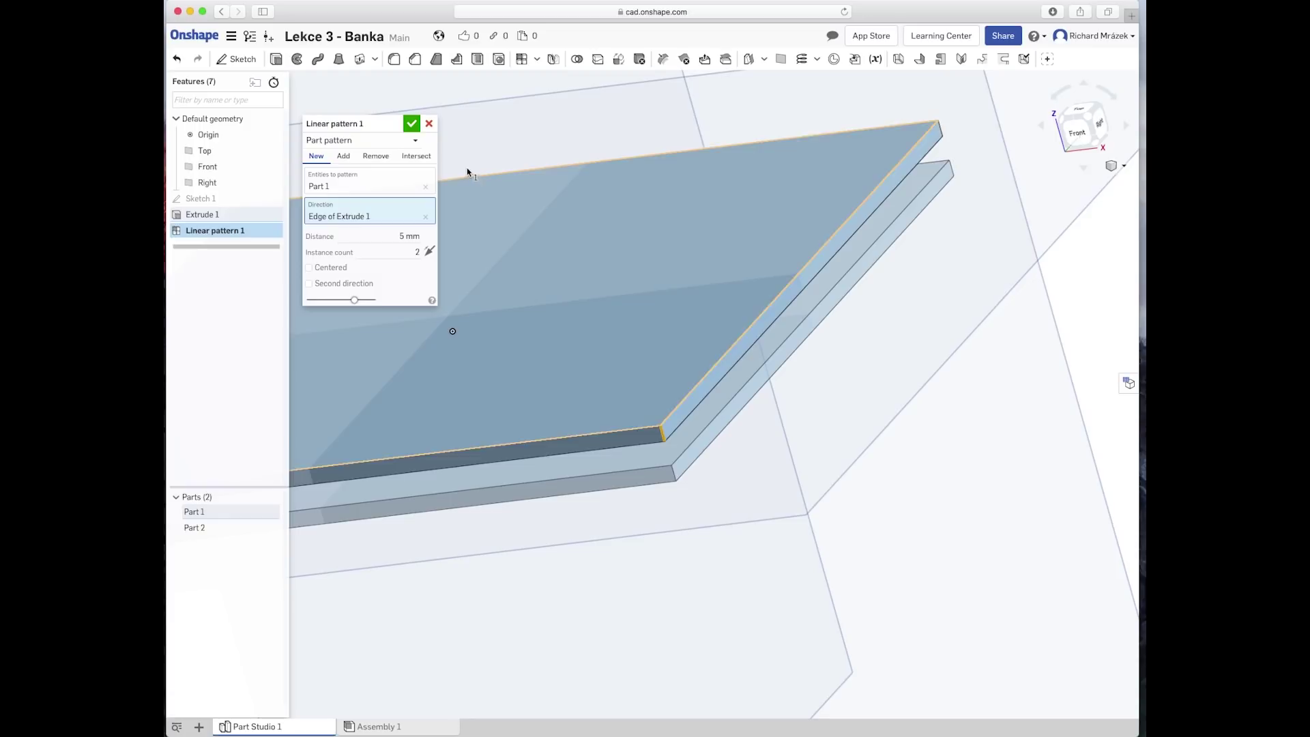
pyautogui.click(411, 123)
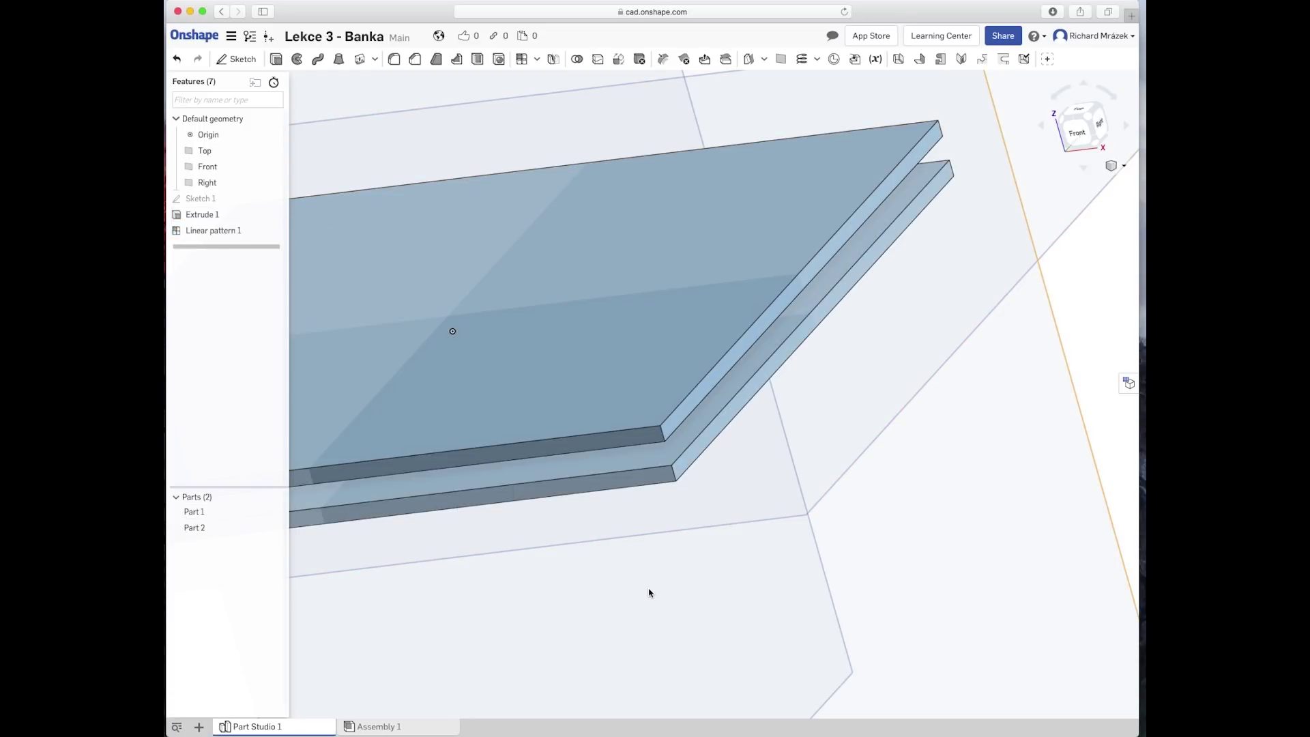
pyautogui.click(672, 442)
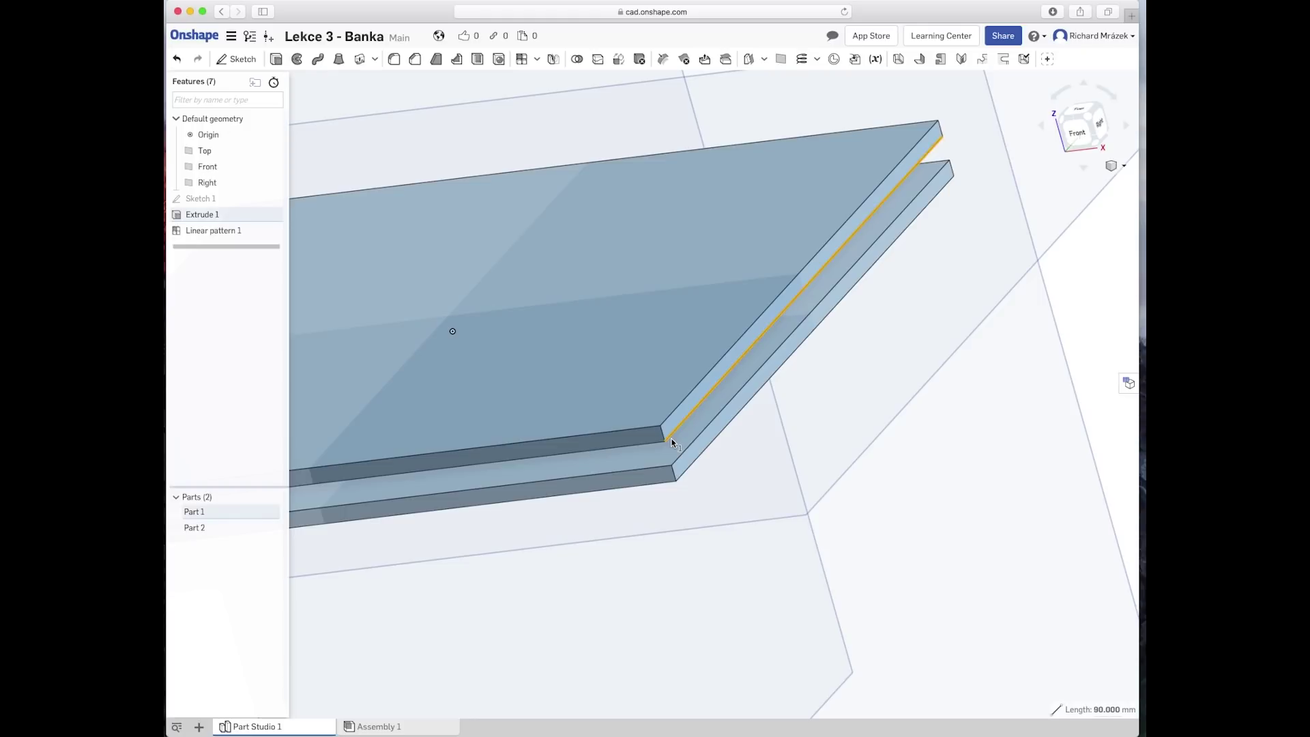
pyautogui.click(686, 449)
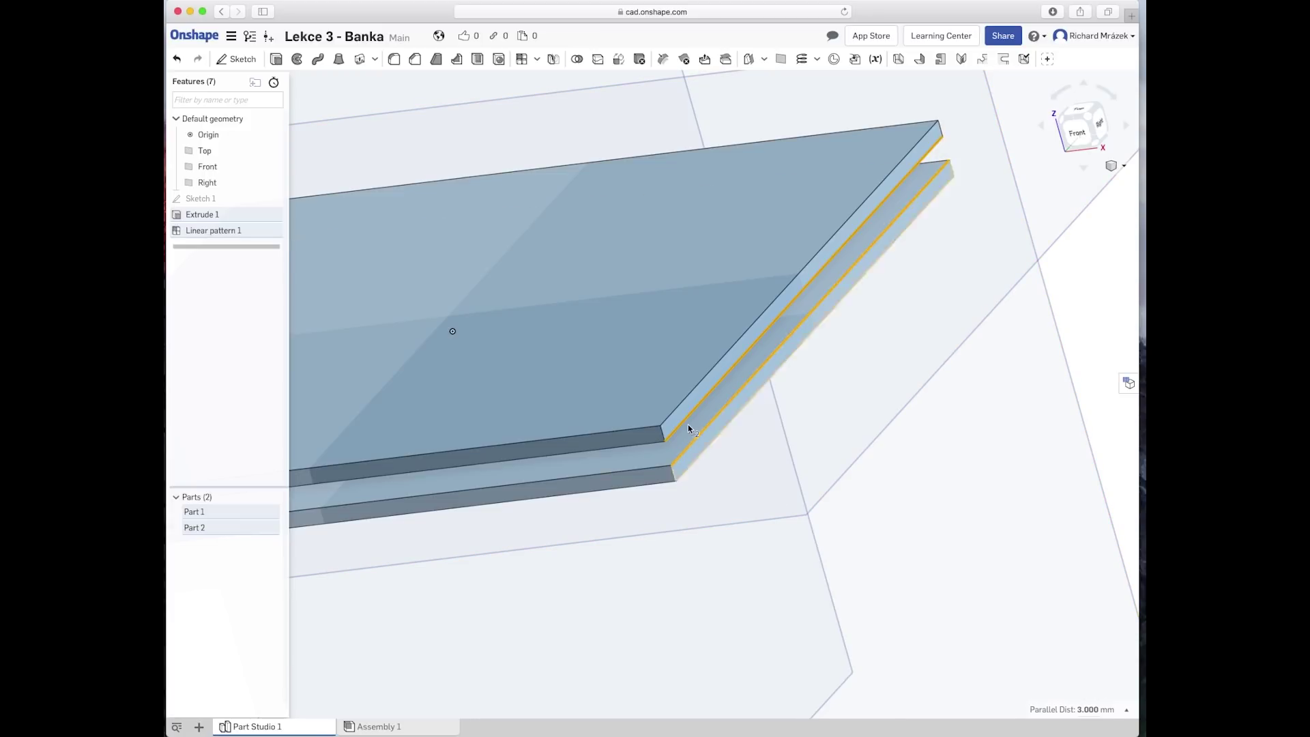
pyautogui.scroll(-10, 735, 543)
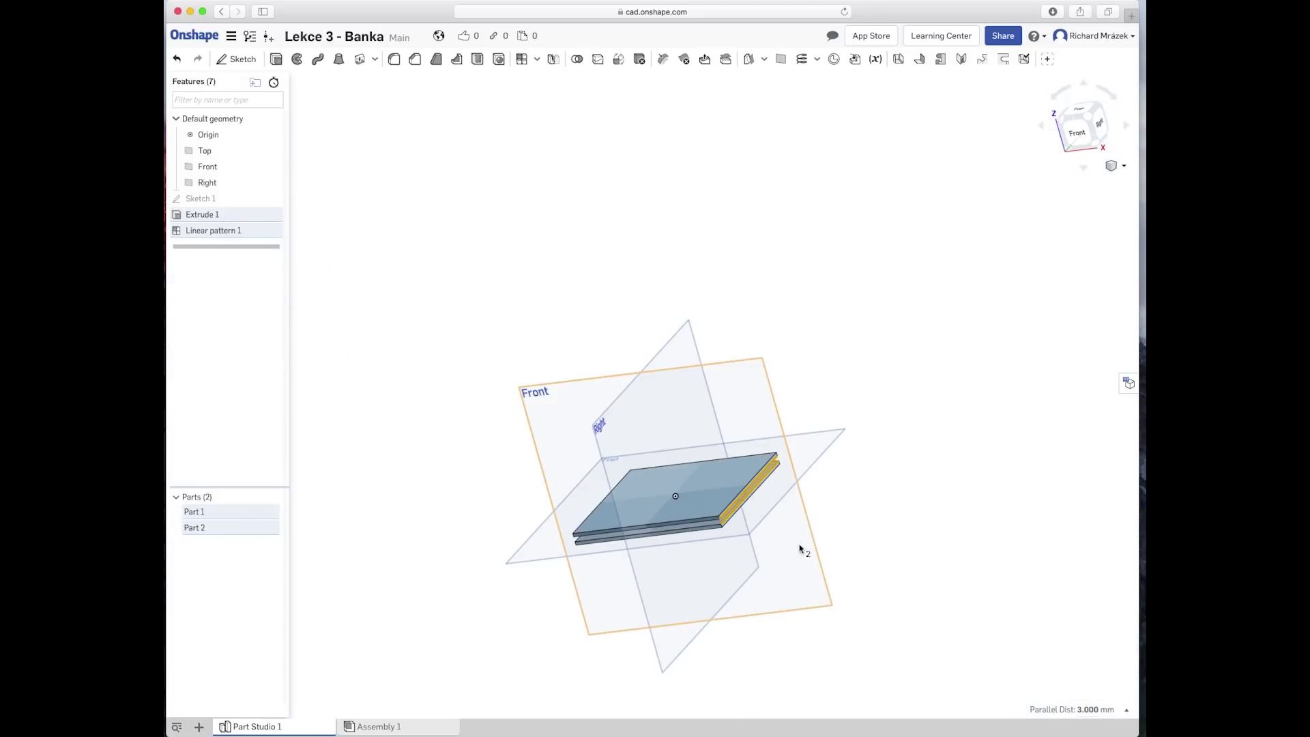
pyautogui.scroll(3, 797, 549)
pyautogui.click(882, 524)
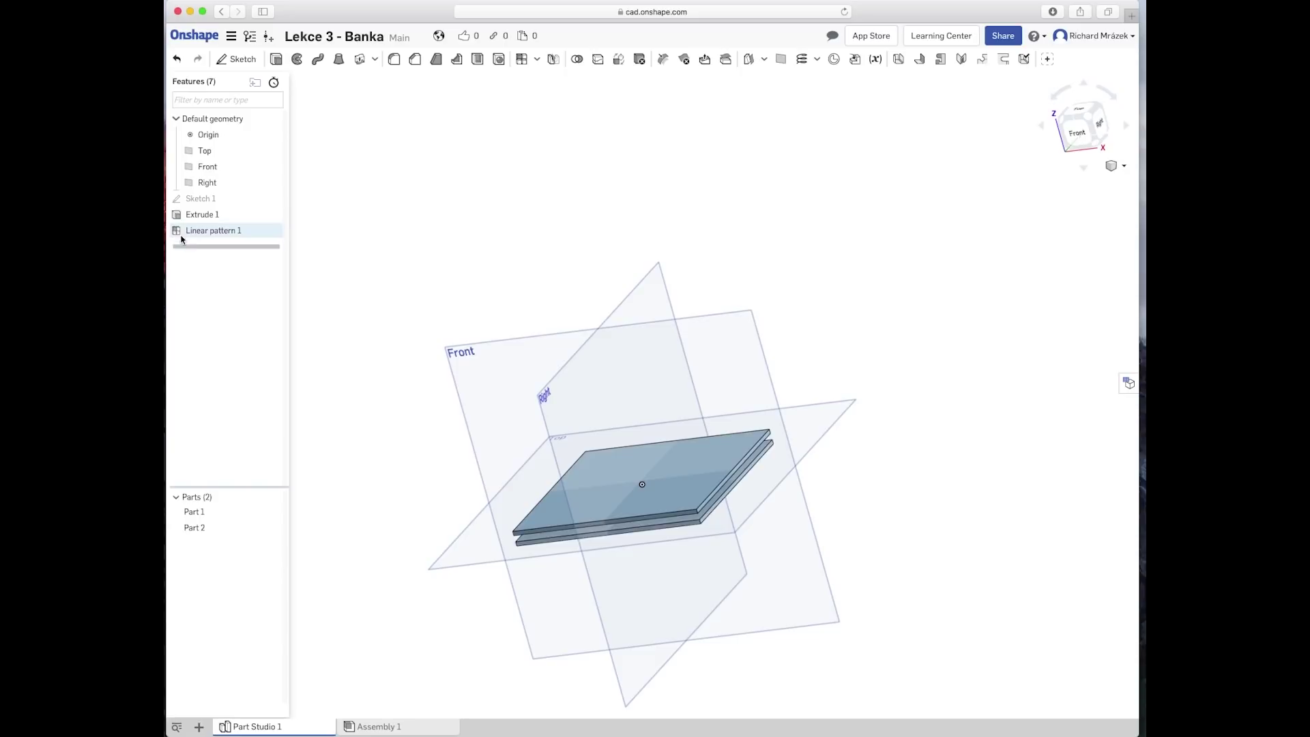
# Step: Edit Linear pattern 1 to 17 instances, giving a stack of seventeen plates
pyautogui.doubleClick(205, 231)
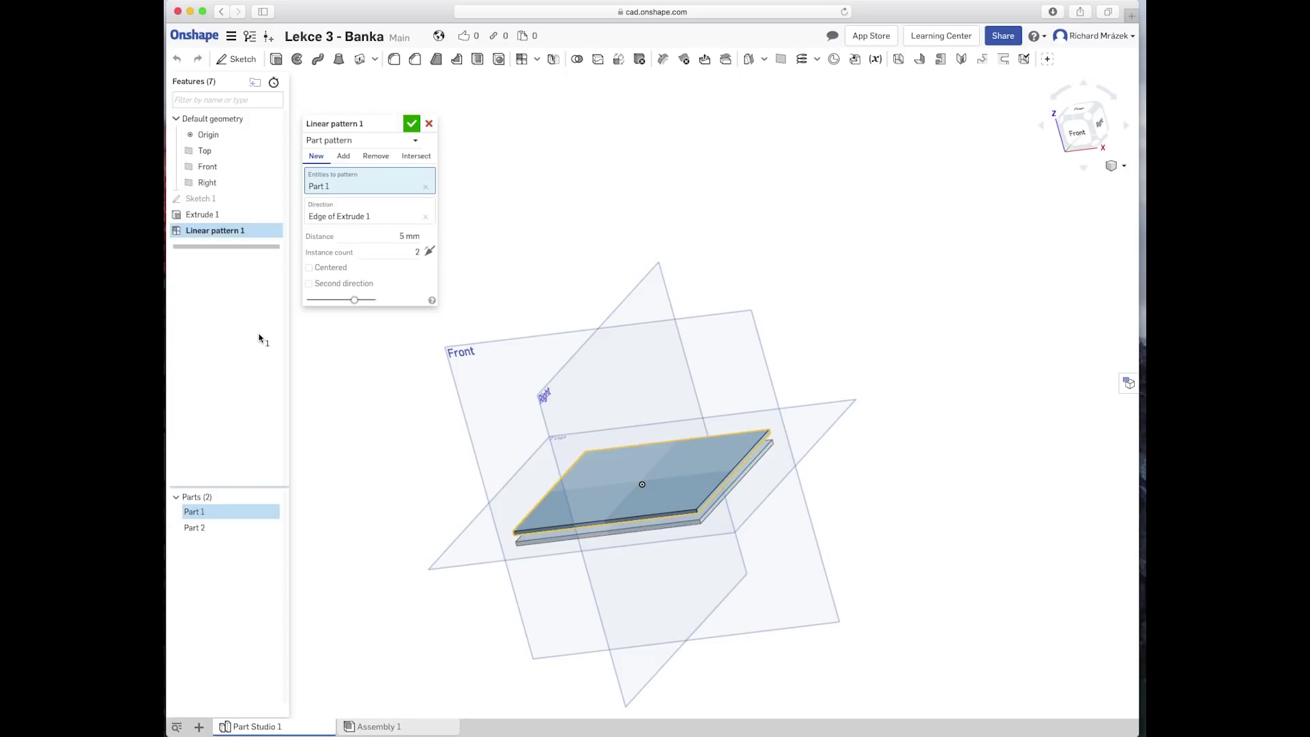
pyautogui.click(416, 252)
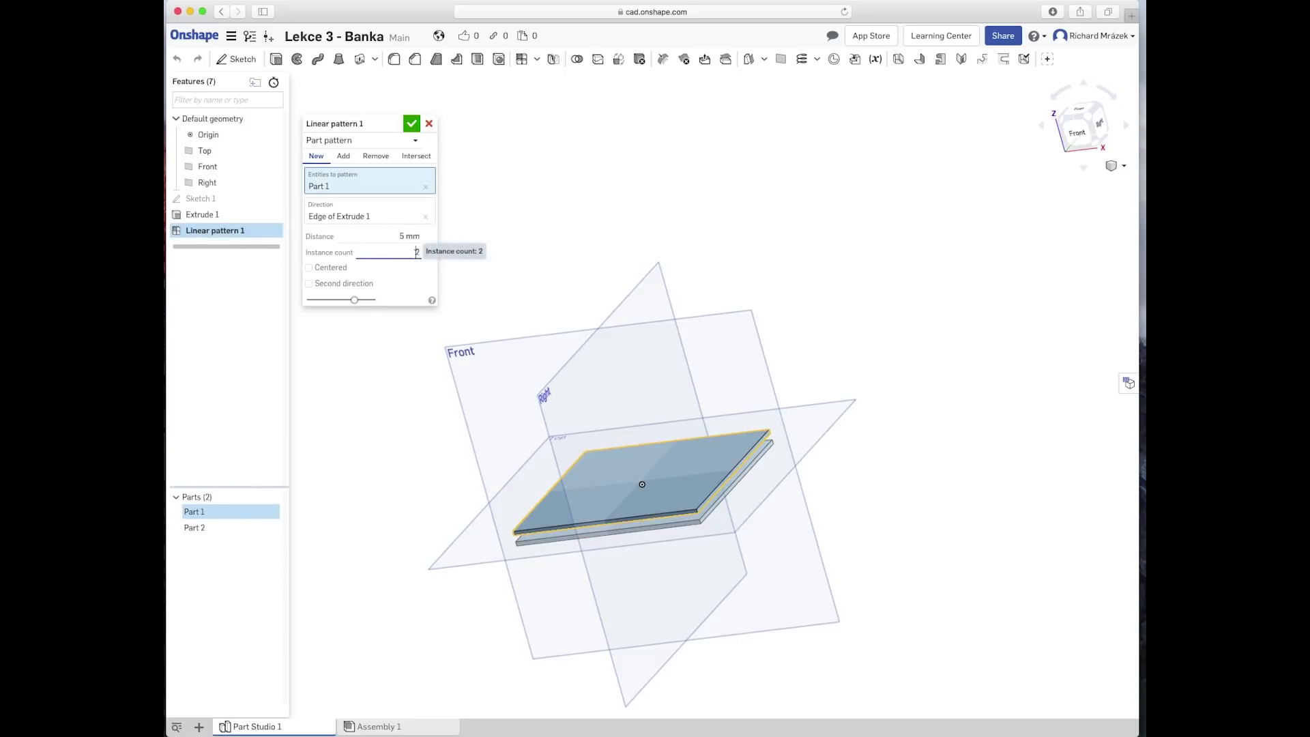
pyautogui.doubleClick(417, 252)
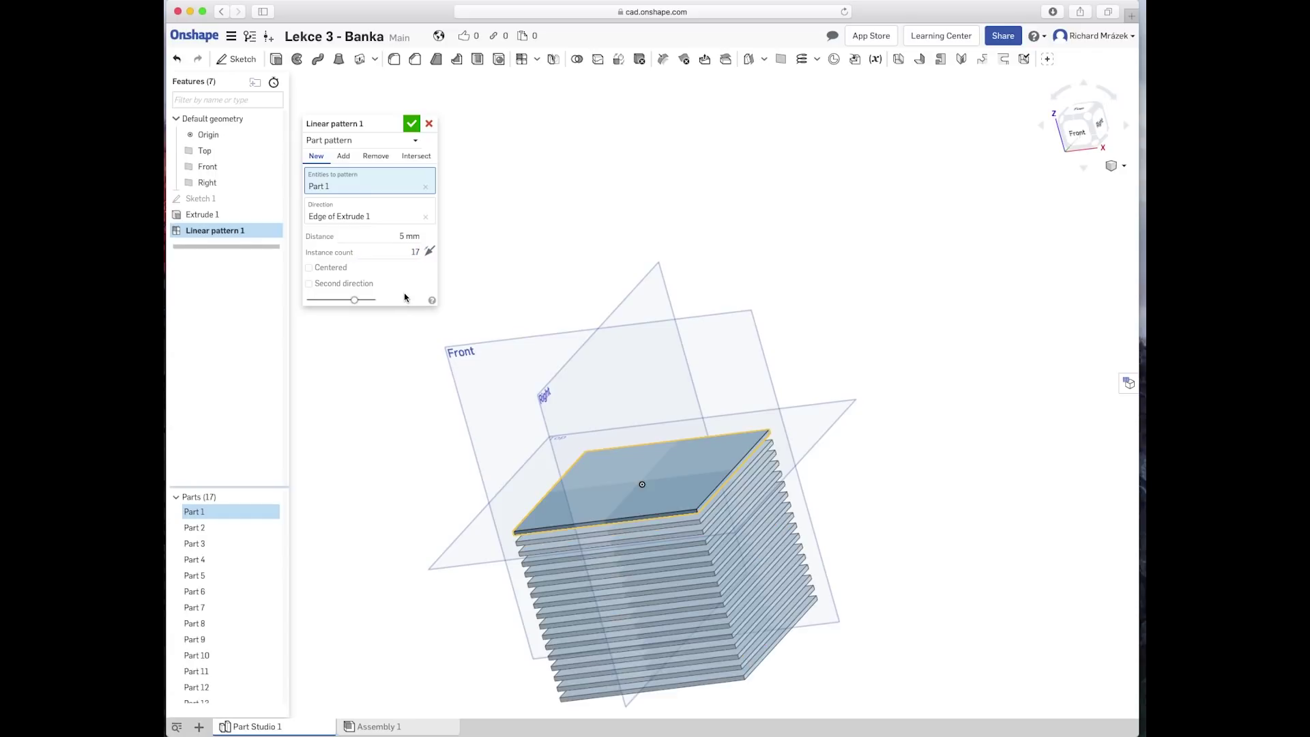
pyautogui.click(412, 123)
pyautogui.scroll(3, 716, 555)
pyautogui.scroll(-3, 716, 555)
pyautogui.moveTo(851, 551)
pyautogui.mouseDown(button='right')
pyautogui.moveTo(827, 448)
pyautogui.moveTo(853, 483)
pyautogui.moveTo(813, 459)
pyautogui.moveTo(805, 469)
pyautogui.moveTo(874, 456)
pyautogui.moveTo(858, 486)
pyautogui.mouseUp(button='right')
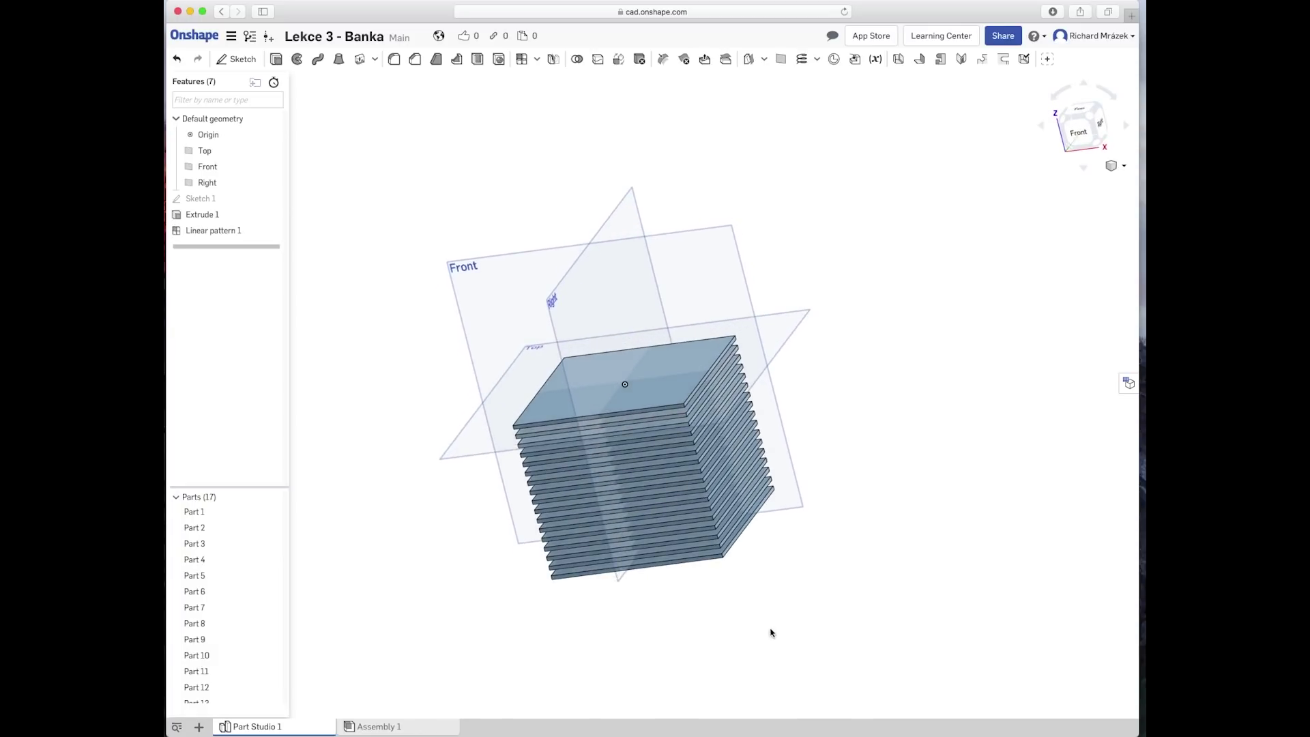
pyautogui.scroll(2, 637, 460)
pyautogui.scroll(3, 655, 437)
pyautogui.scroll(3, 681, 415)
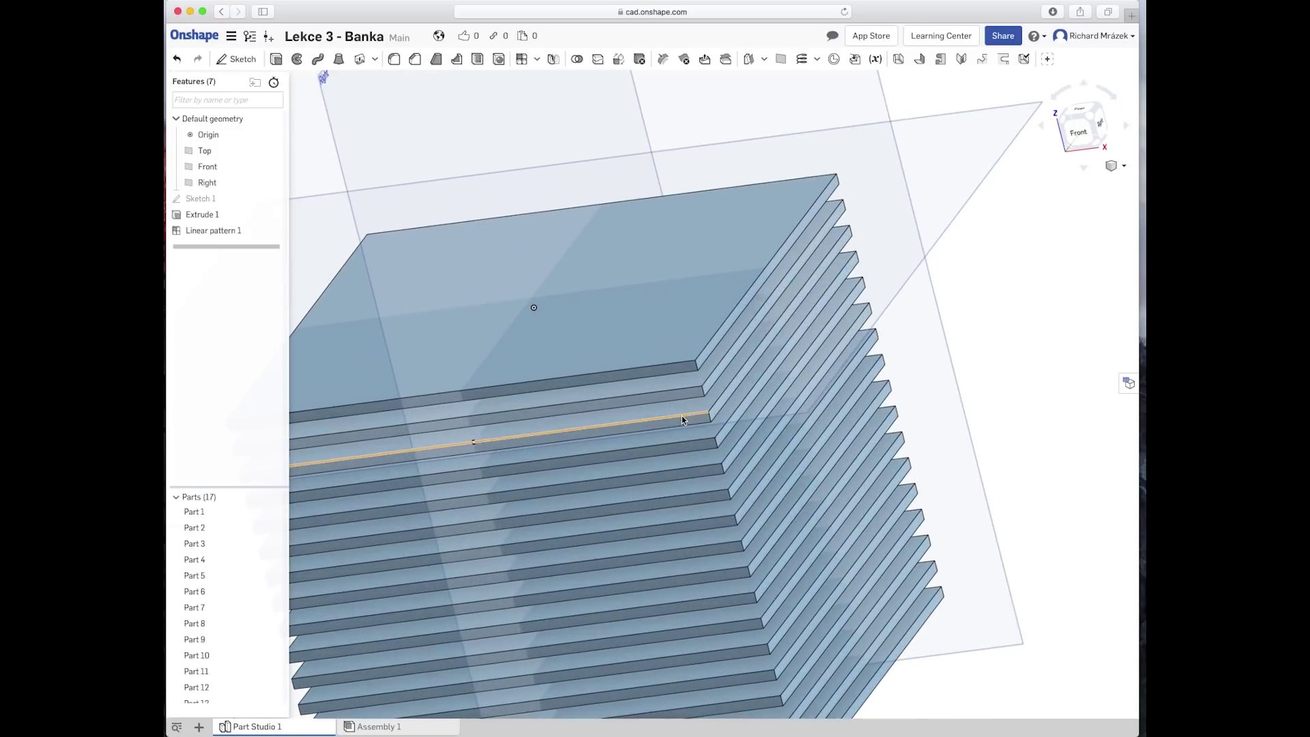
pyautogui.click(696, 361)
pyautogui.scroll(2, 770, 552)
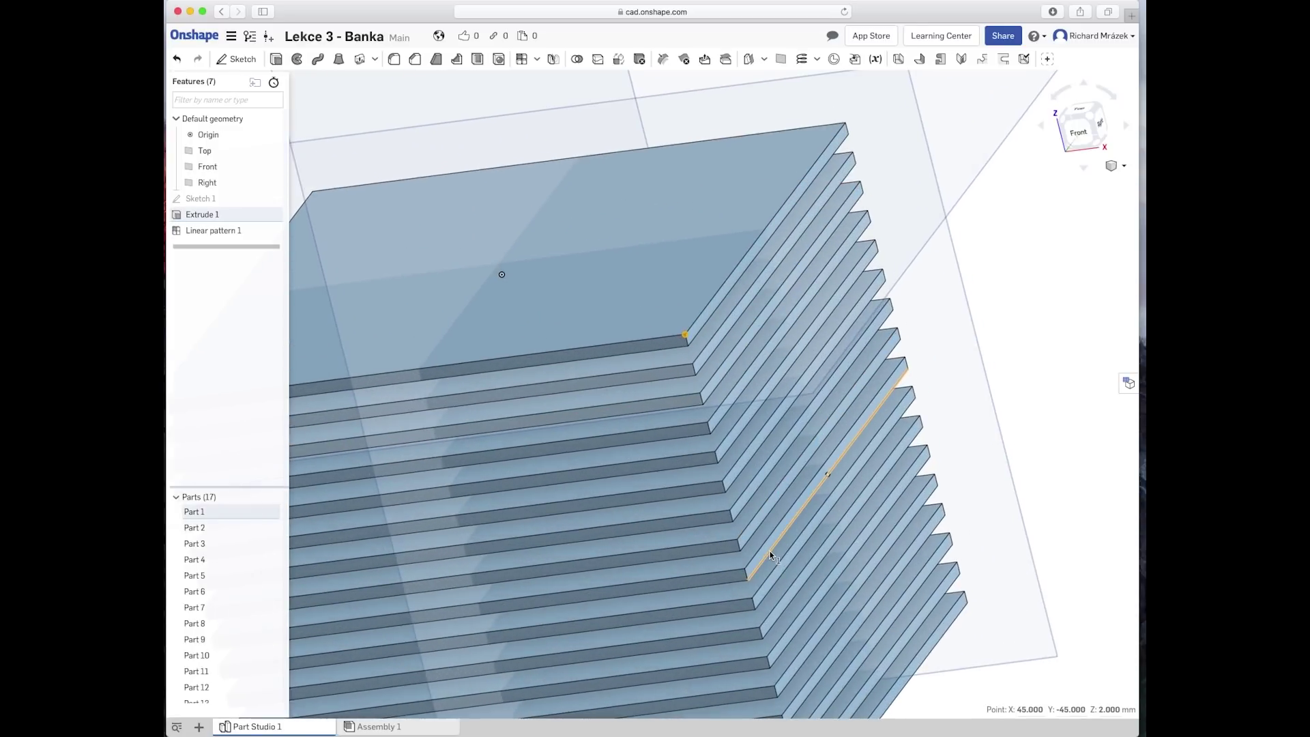
pyautogui.scroll(-3, 819, 601)
pyautogui.moveTo(915, 665); pyautogui.dragTo(870, 523, button='middle')
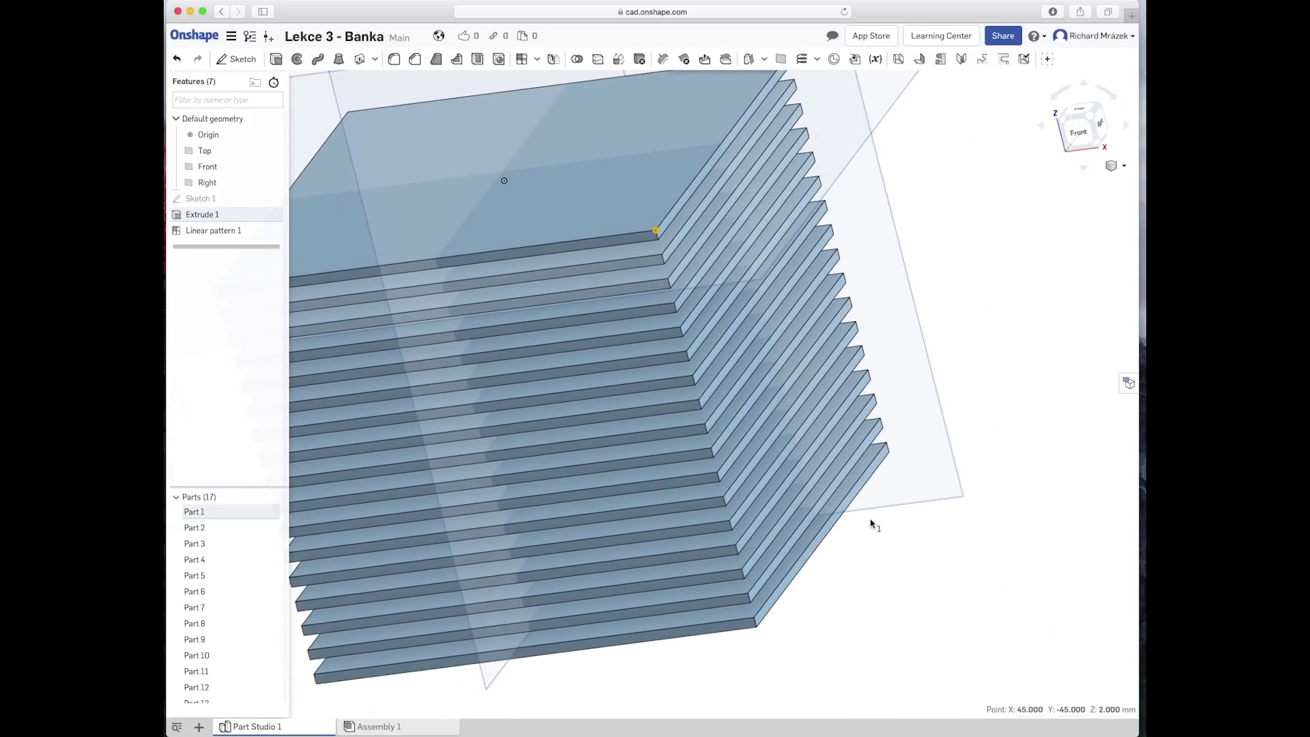
pyautogui.click(757, 628)
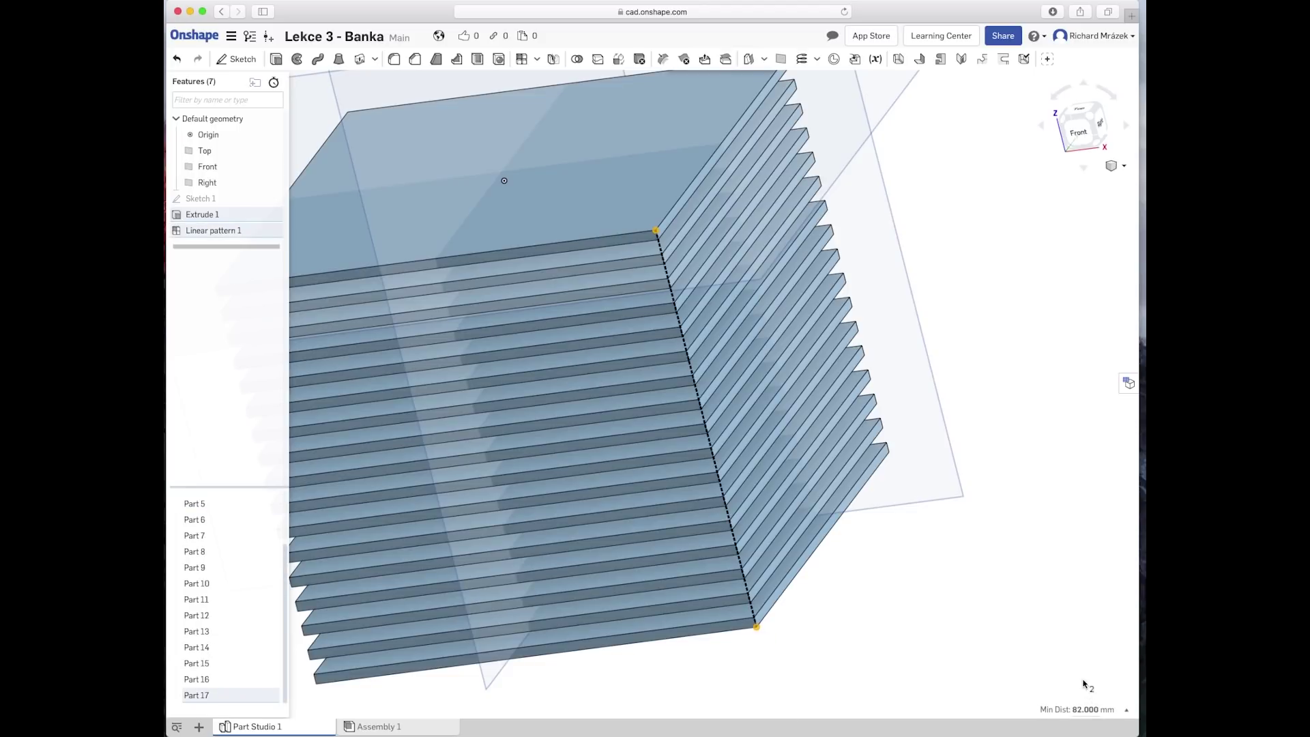
pyautogui.click(901, 652)
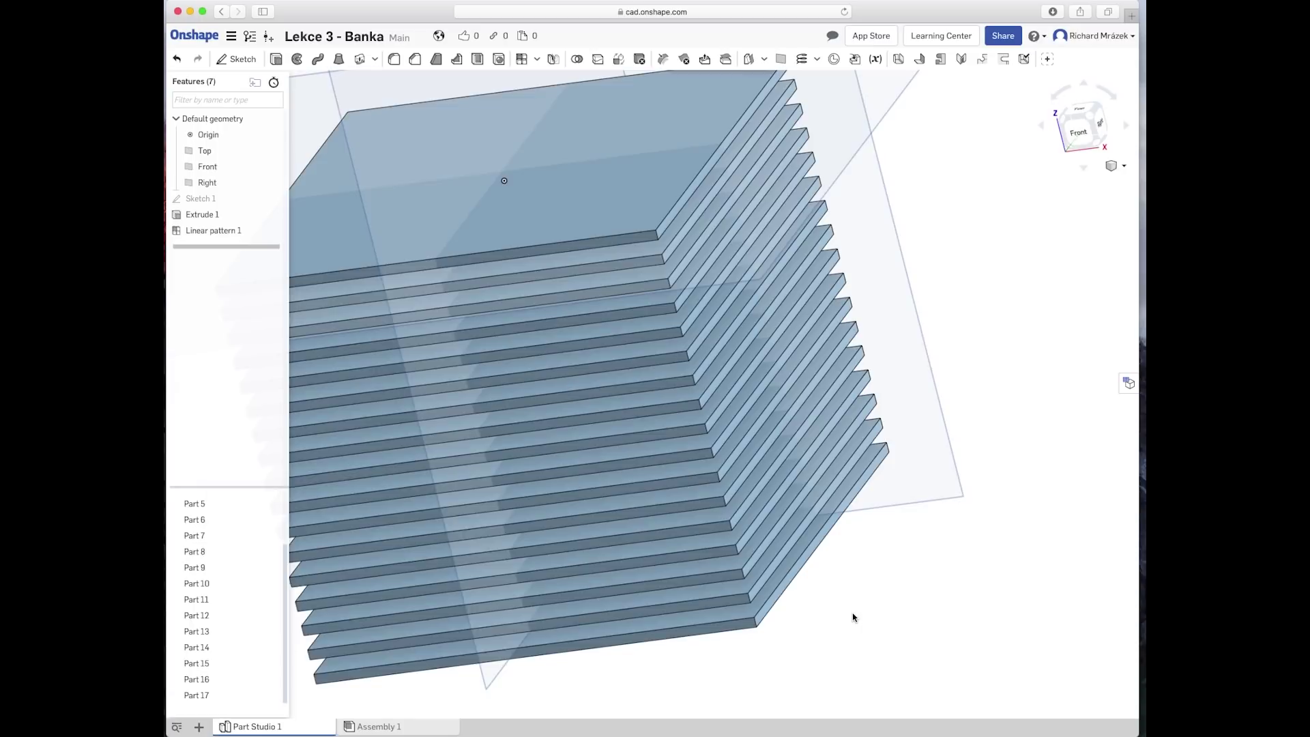
pyautogui.press('f')
pyautogui.moveTo(848, 643); pyautogui.dragTo(865, 629, button='right')
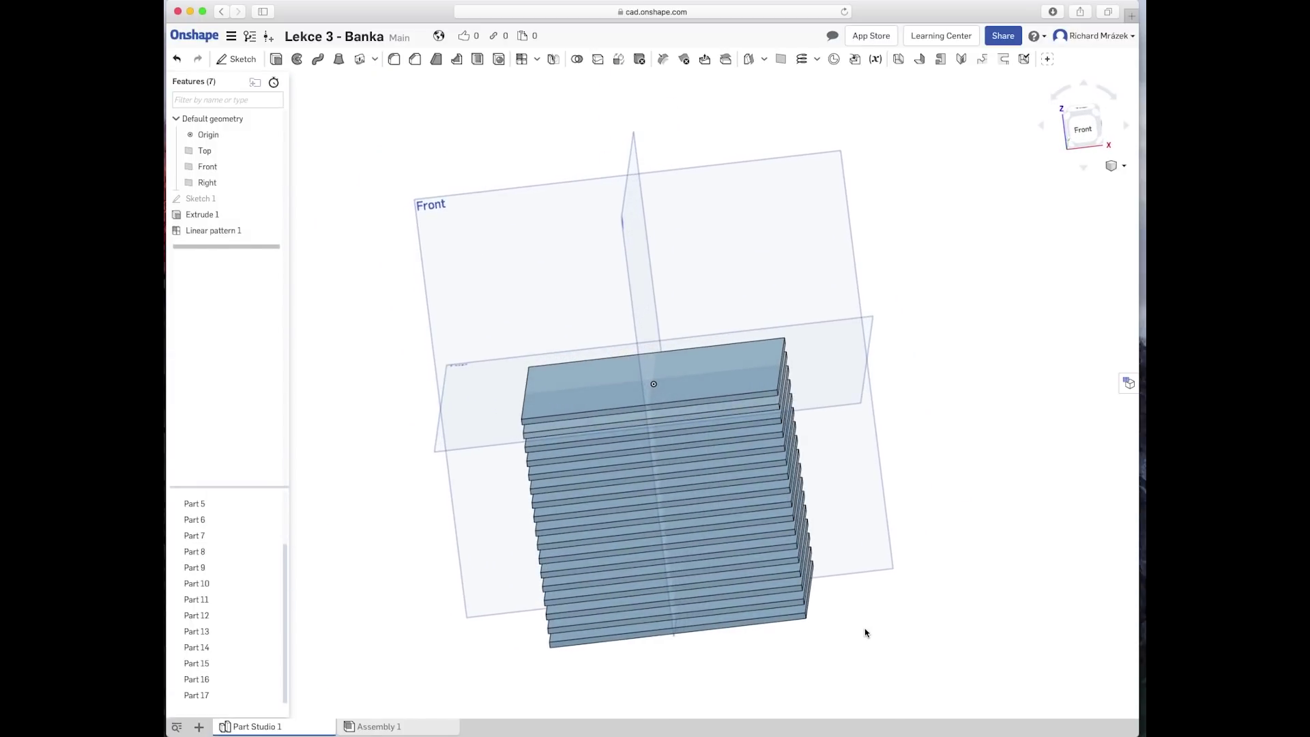
pyautogui.moveTo(866, 628); pyautogui.dragTo(860, 636, button='right')
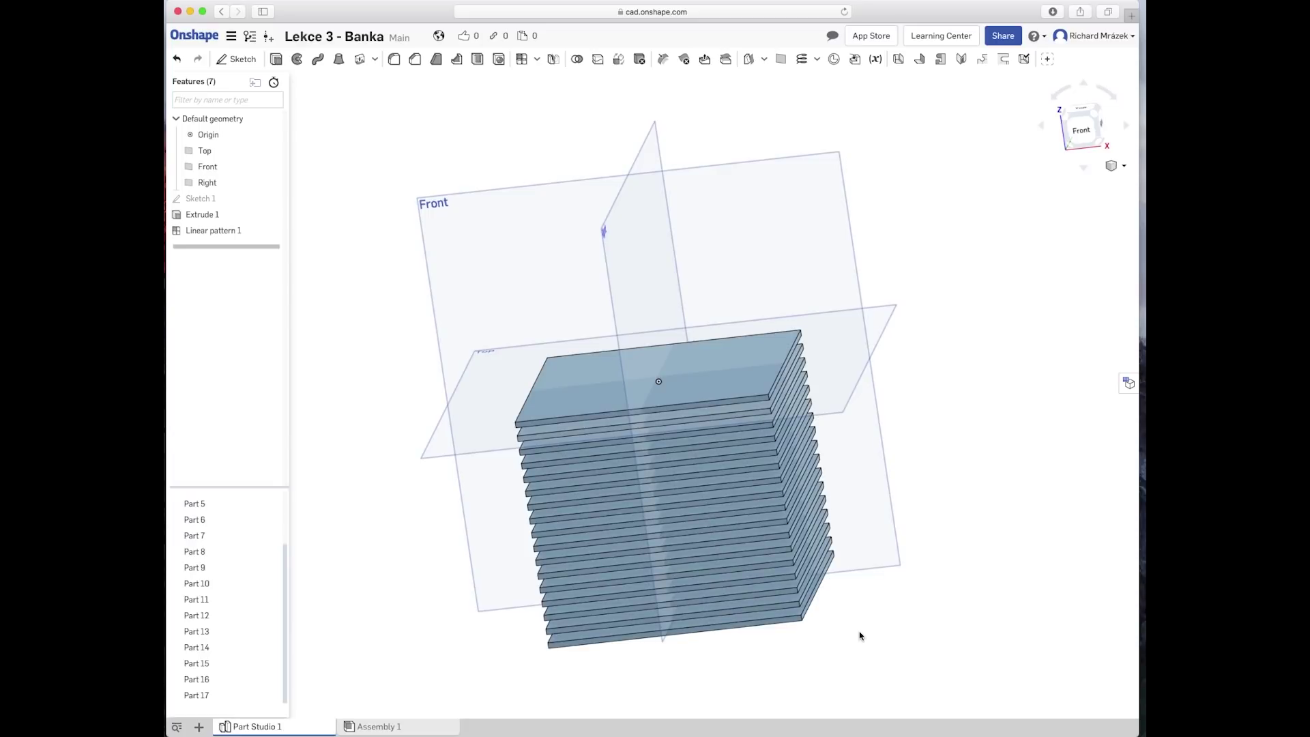
pyautogui.moveTo(859, 635); pyautogui.dragTo(856, 643, button='right')
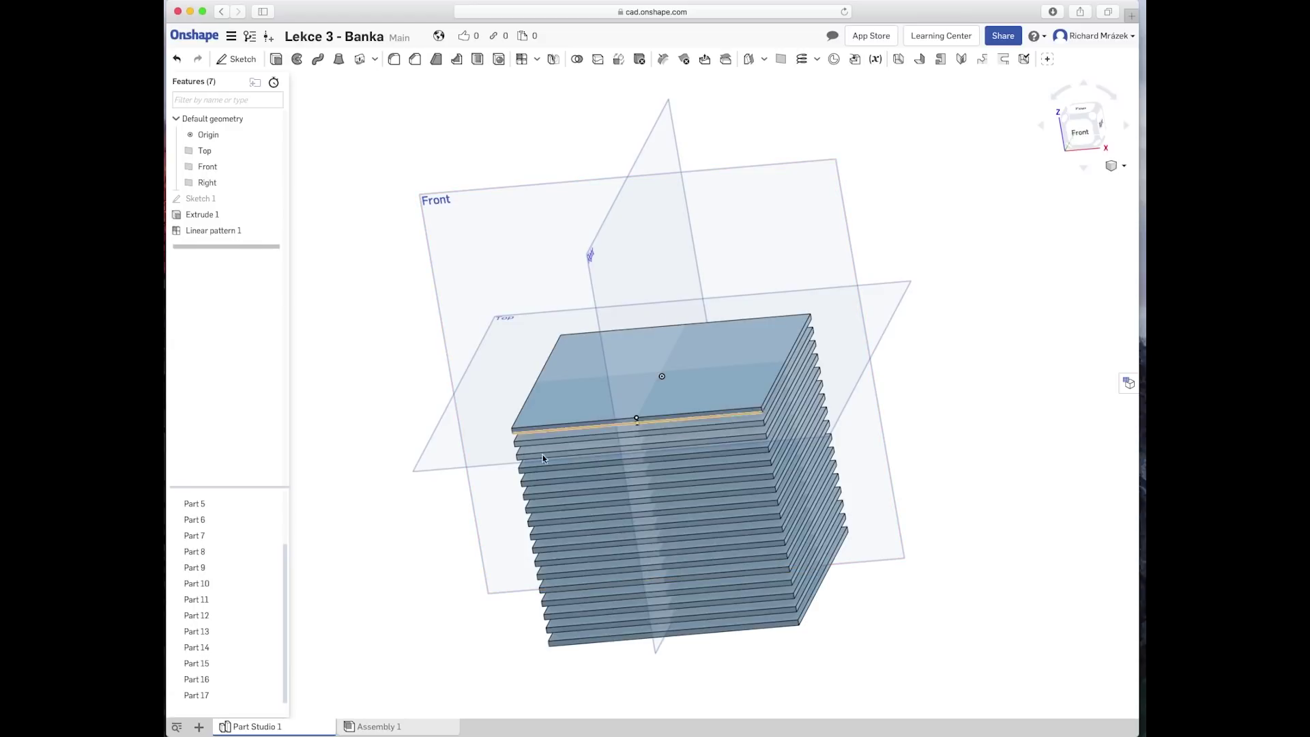
pyautogui.moveTo(584, 678); pyautogui.dragTo(597, 649, button='right')
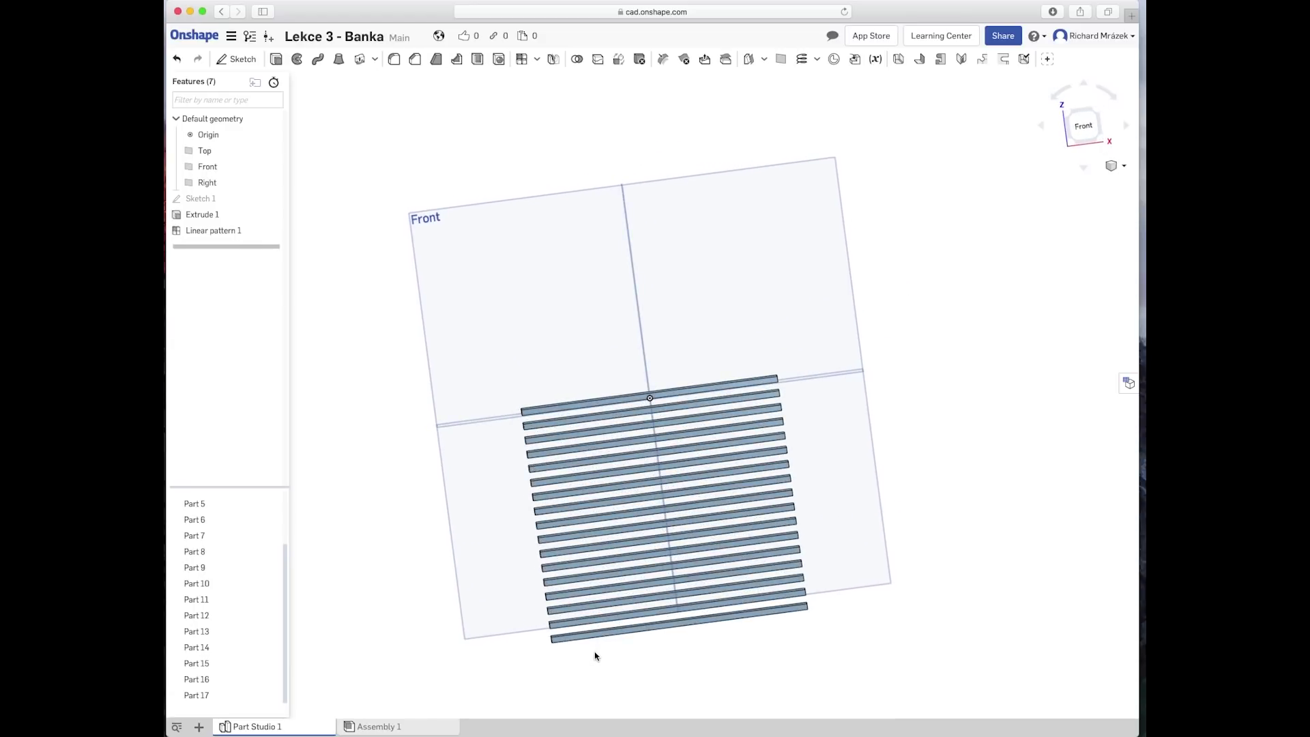
pyautogui.moveTo(595, 657); pyautogui.dragTo(595, 656, button='right')
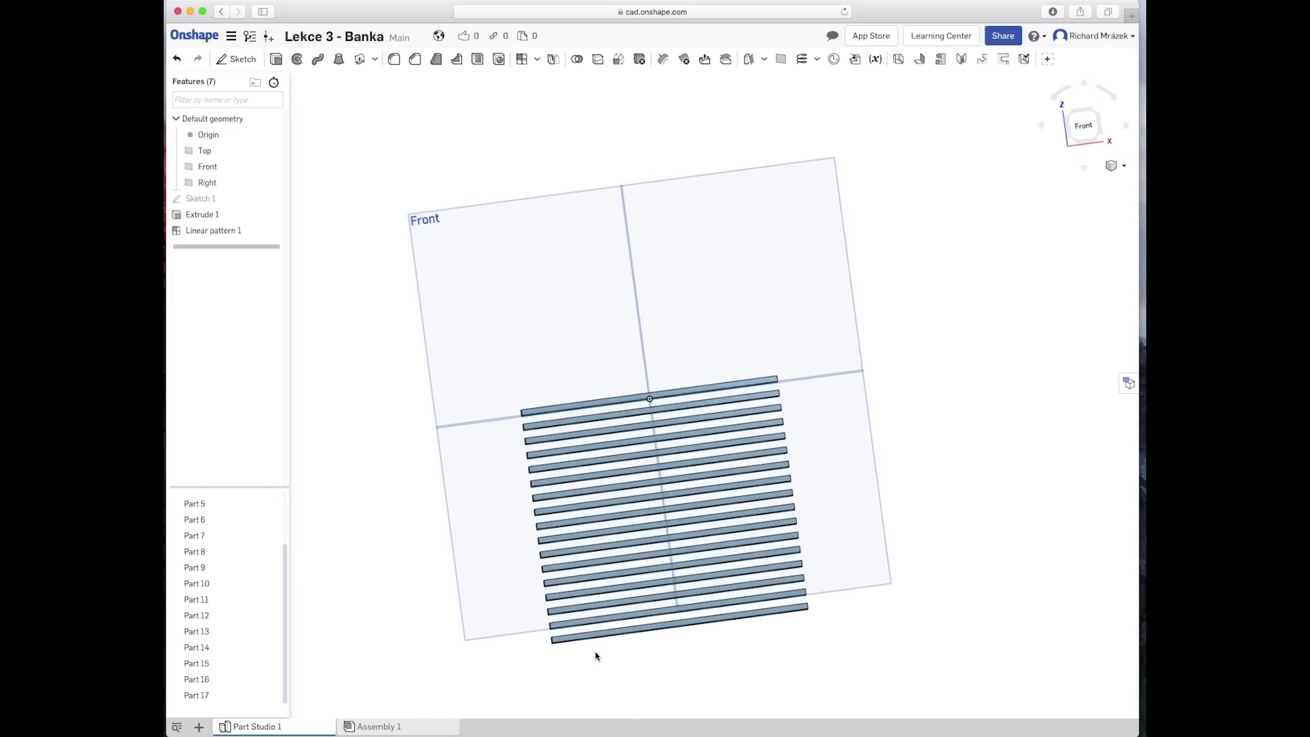
pyautogui.moveTo(433, 530)
pyautogui.mouseDown(button='right')
pyautogui.moveTo(401, 507)
pyautogui.moveTo(392, 533)
pyautogui.mouseUp(button='right')
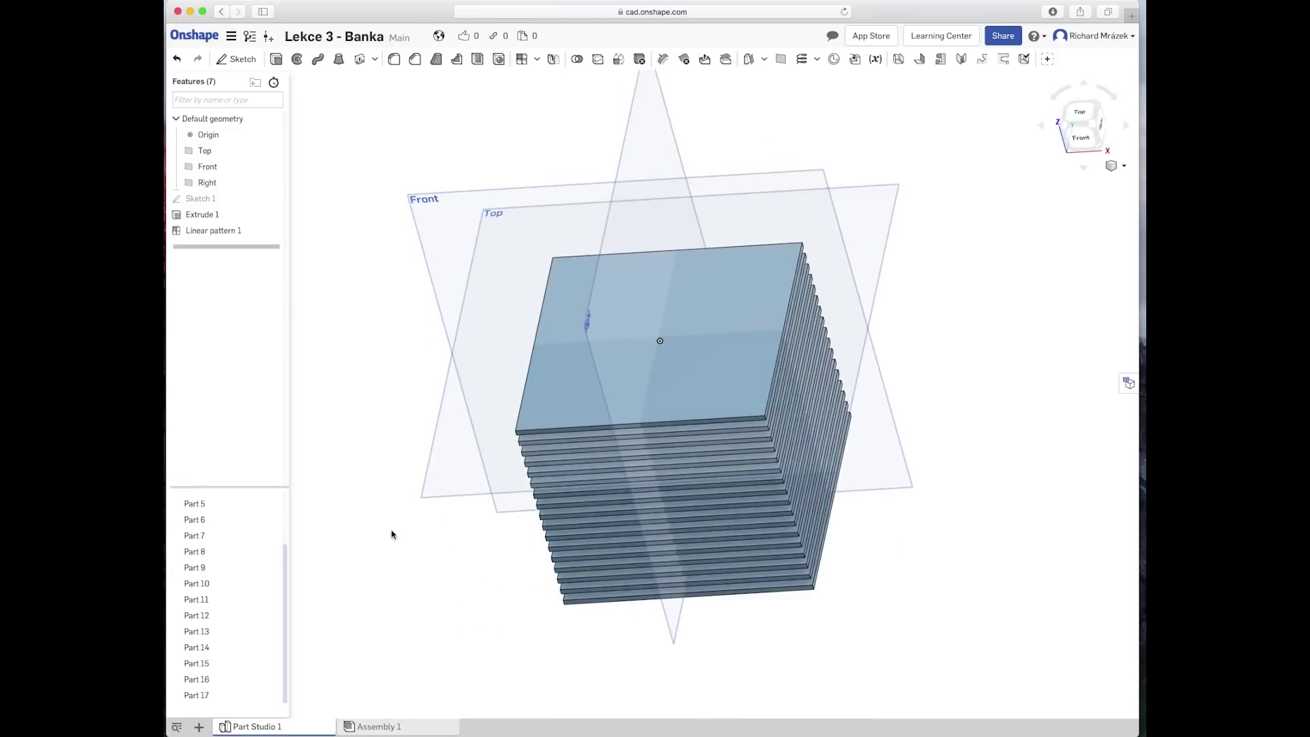
pyautogui.click(532, 419)
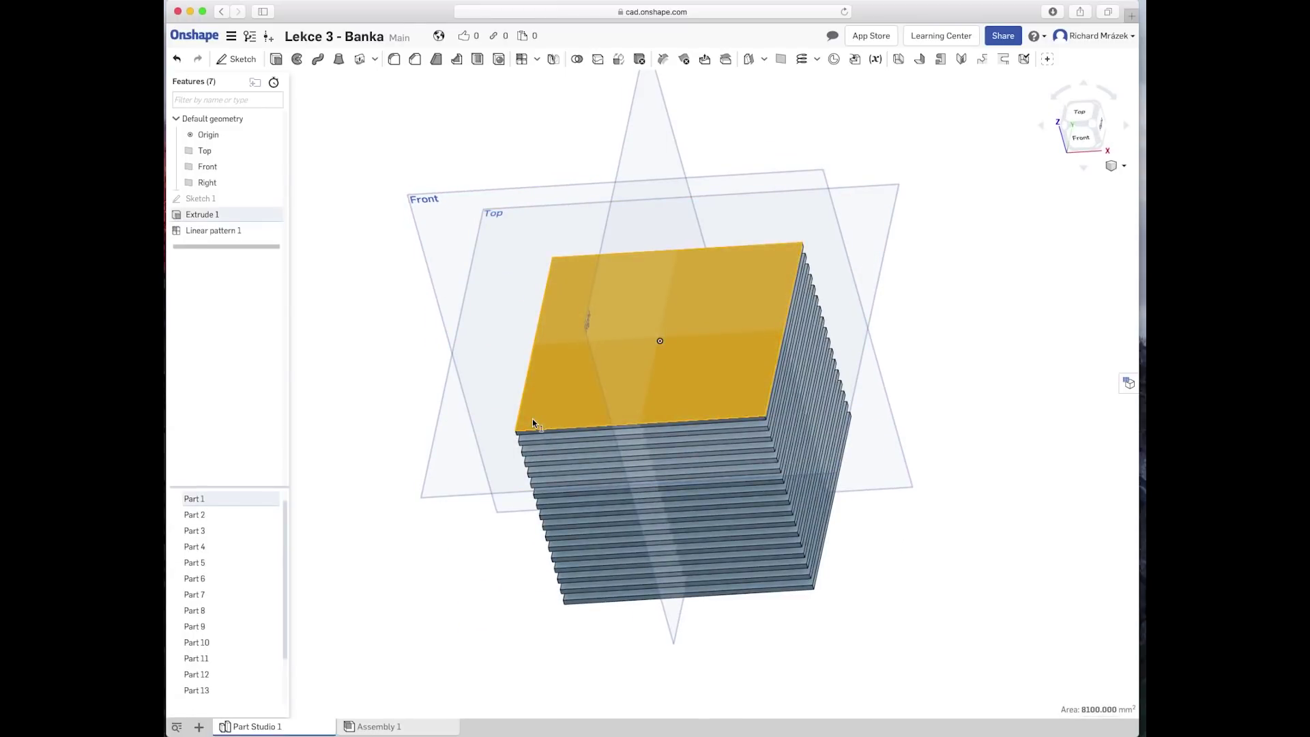
# Step: Open a new sketch on the top plate's face with the corner rectangle tool
pyautogui.rightClick(533, 419)
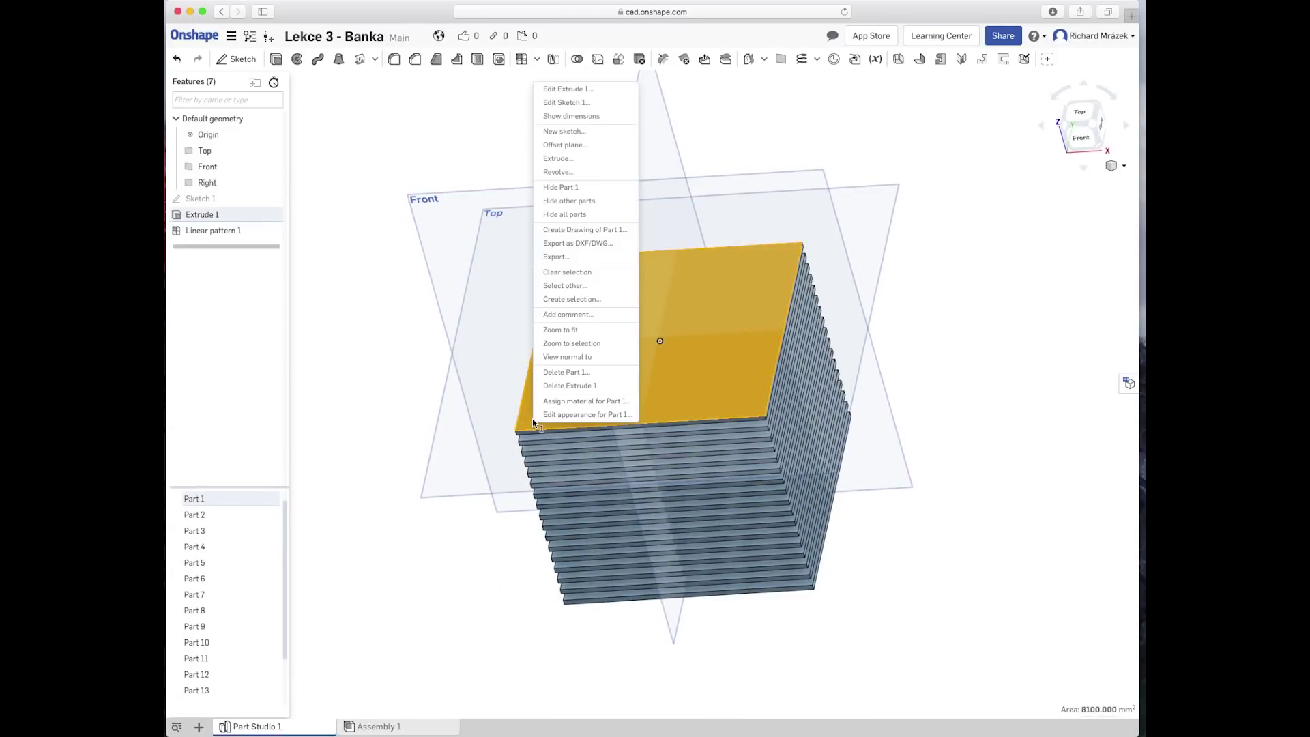
pyautogui.click(558, 131)
pyautogui.click(287, 62)
pyautogui.click(304, 97)
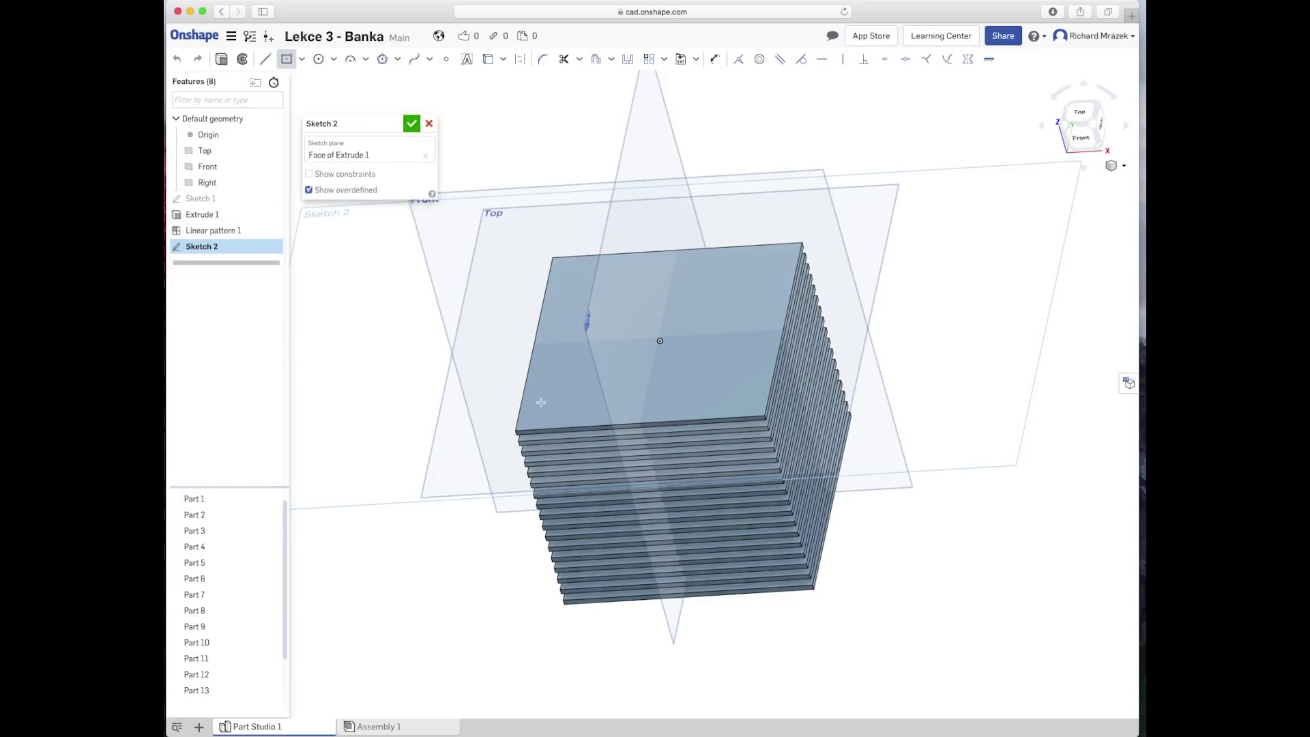
pyautogui.click(519, 429)
pyautogui.press('Escape')
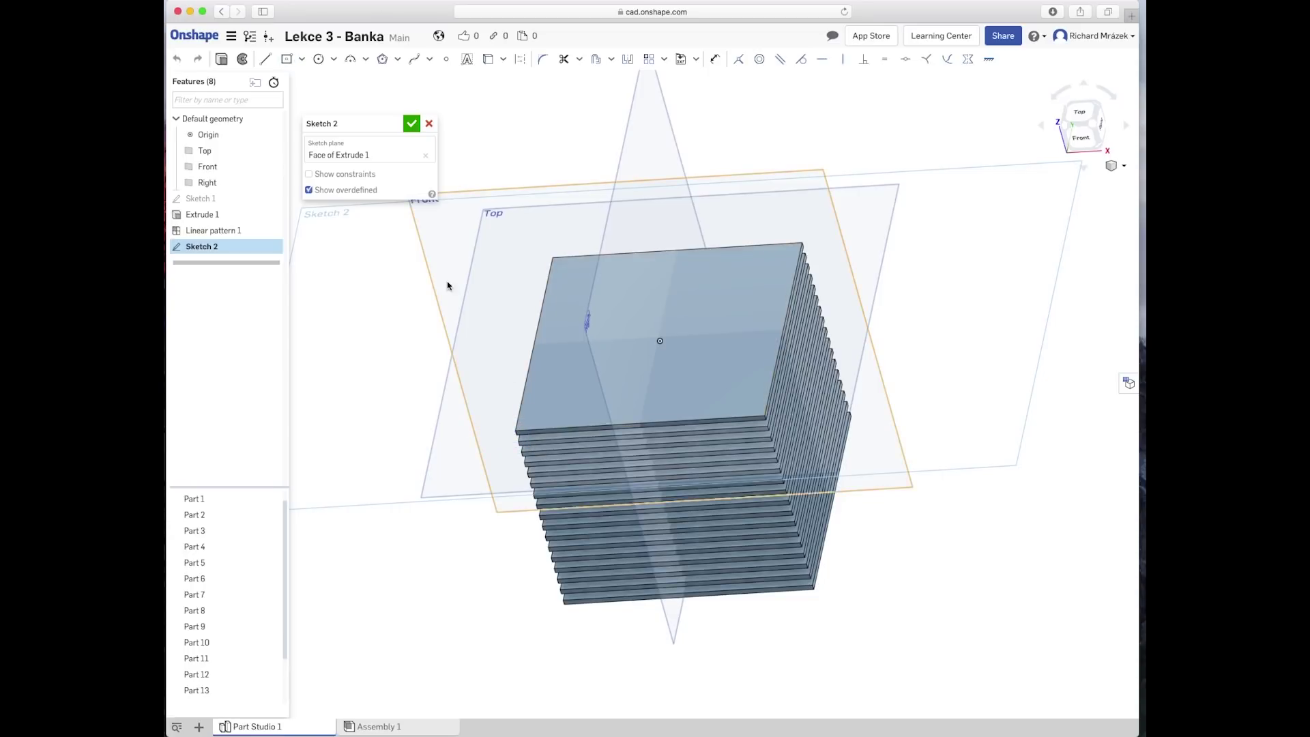
# Step: Draw a small rectangle at the face's front-left corner, accept Sketch 2, and preview its extrusion
pyautogui.click(302, 59)
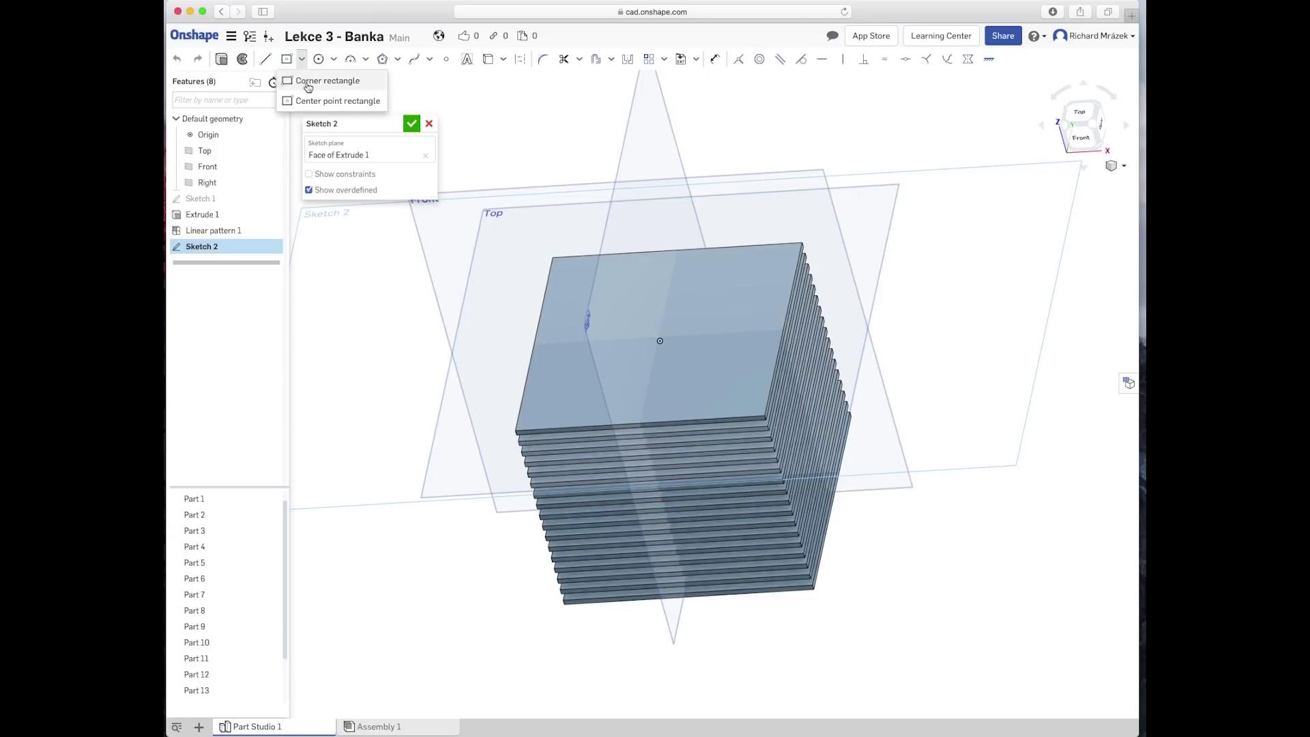
pyautogui.click(321, 80)
pyautogui.click(539, 421)
pyautogui.click(532, 416)
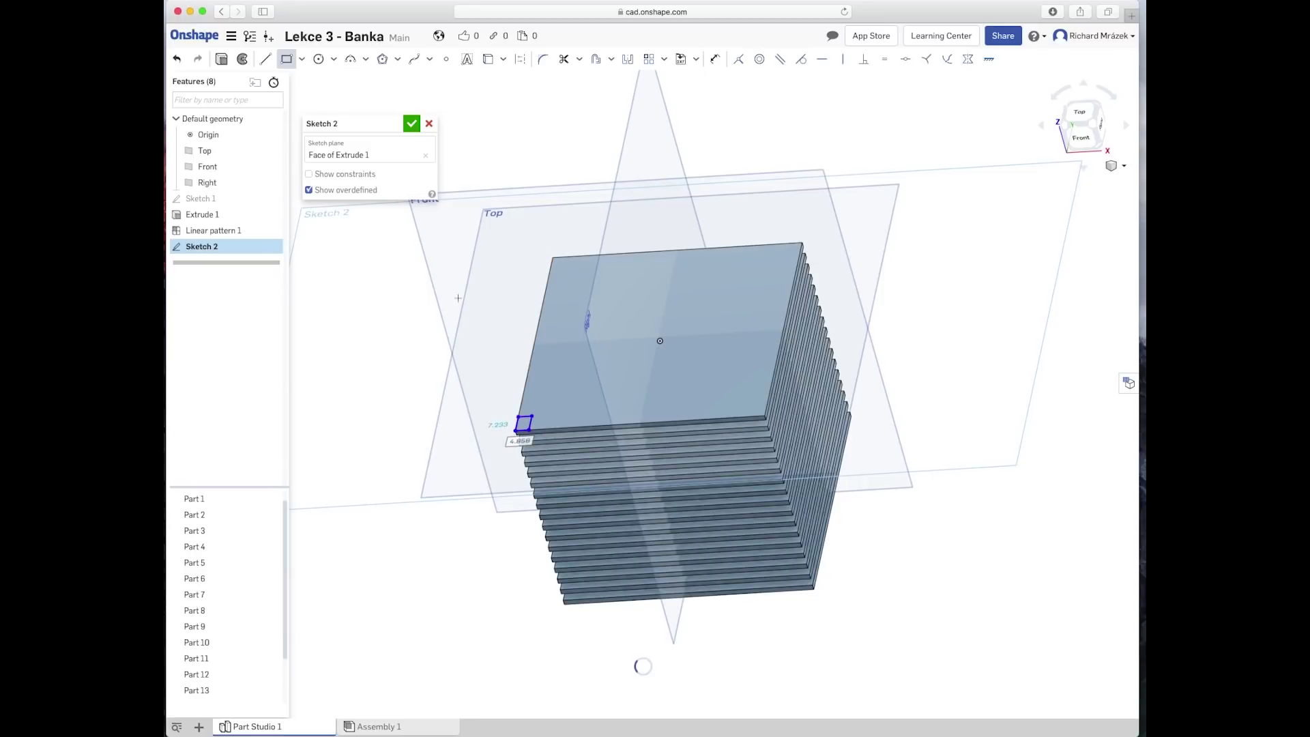
pyautogui.click(412, 124)
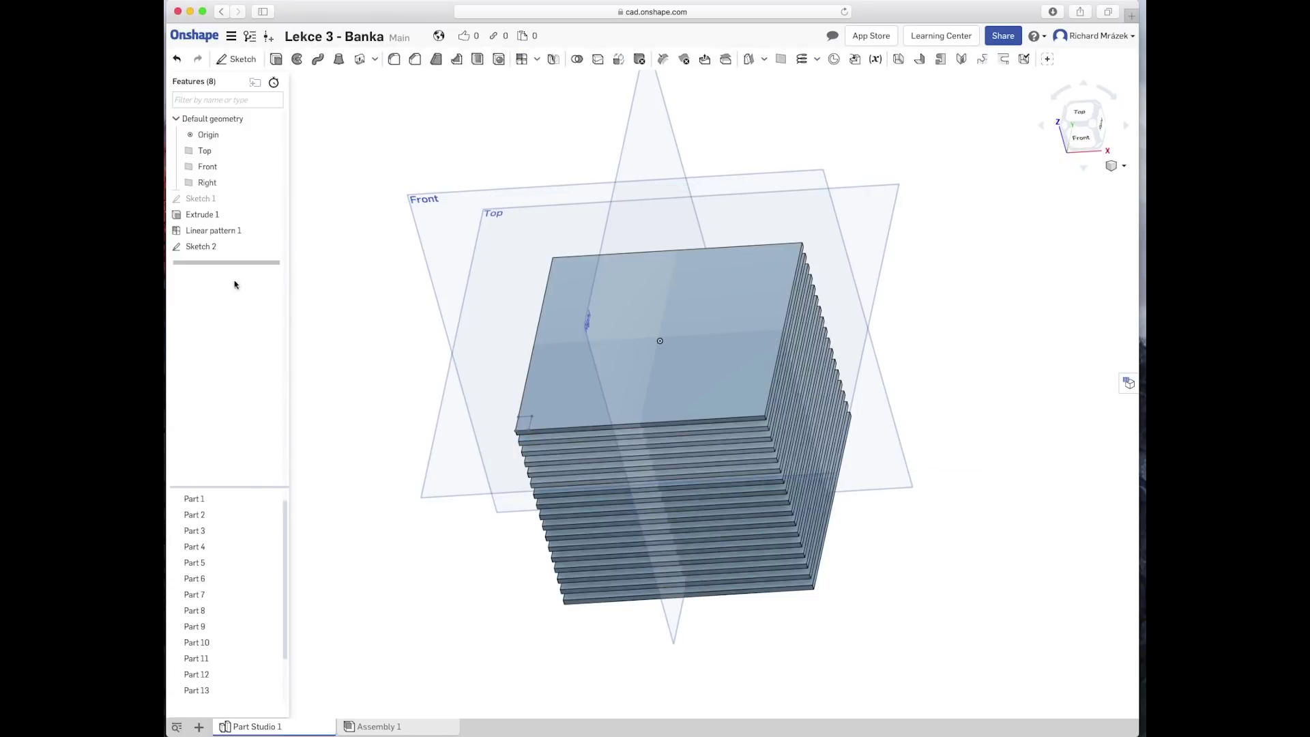
pyautogui.click(183, 246)
pyautogui.click(276, 58)
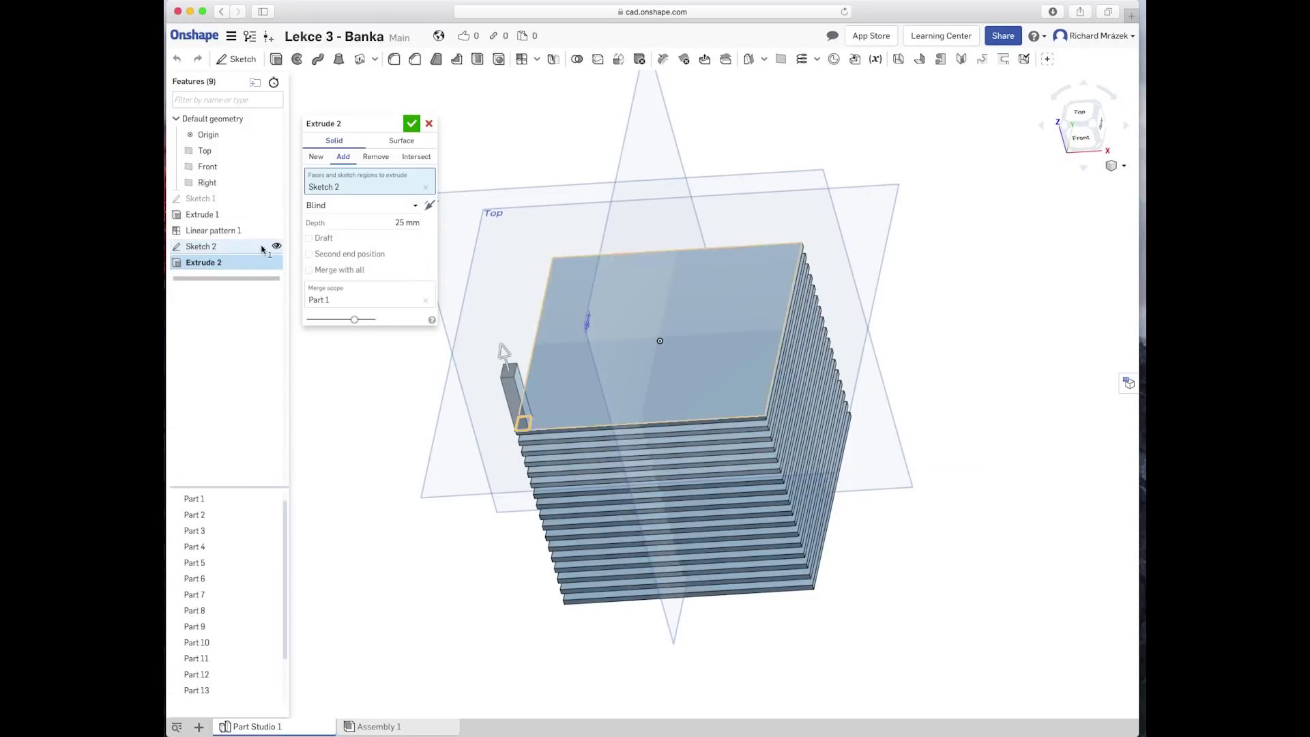
# Step: Extrude the corner rectangle Up to face at the bottom plate's underside, adding and merging with all plates
pyautogui.click(352, 206)
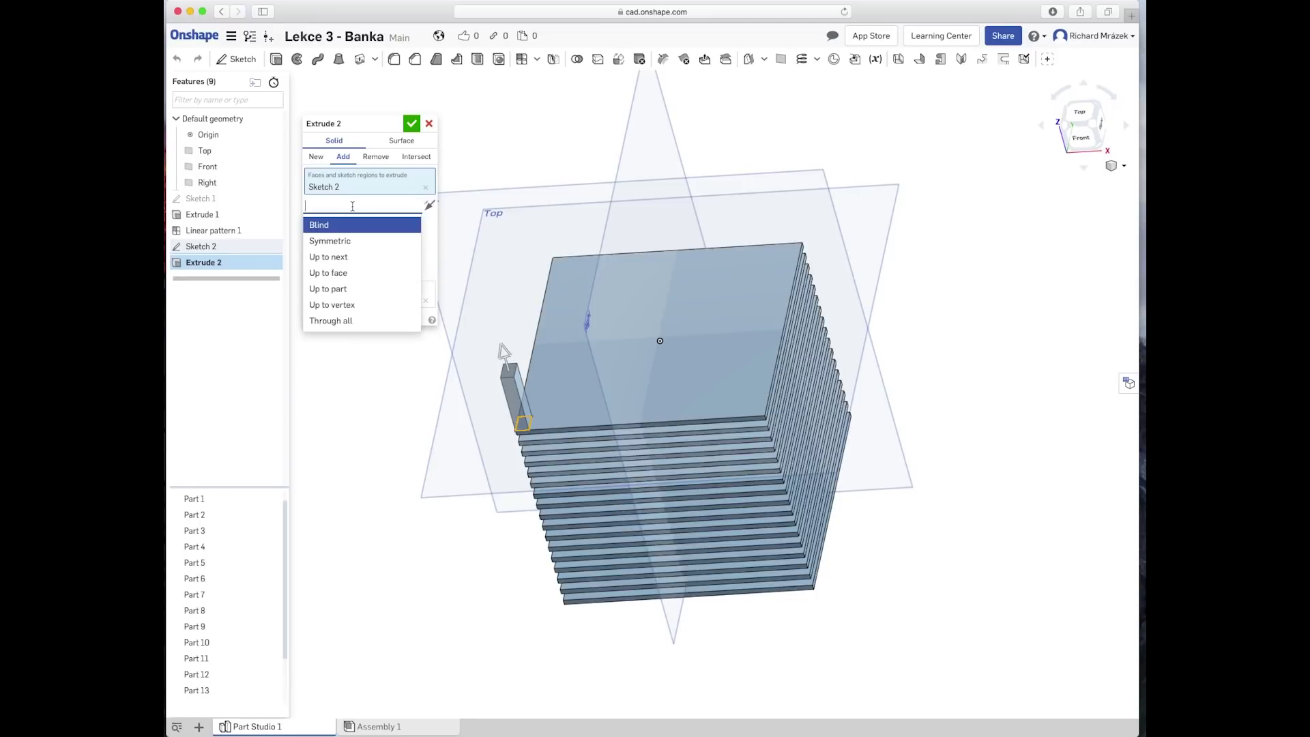
pyautogui.click(366, 273)
pyautogui.moveTo(447, 535); pyautogui.dragTo(446, 477, button='right')
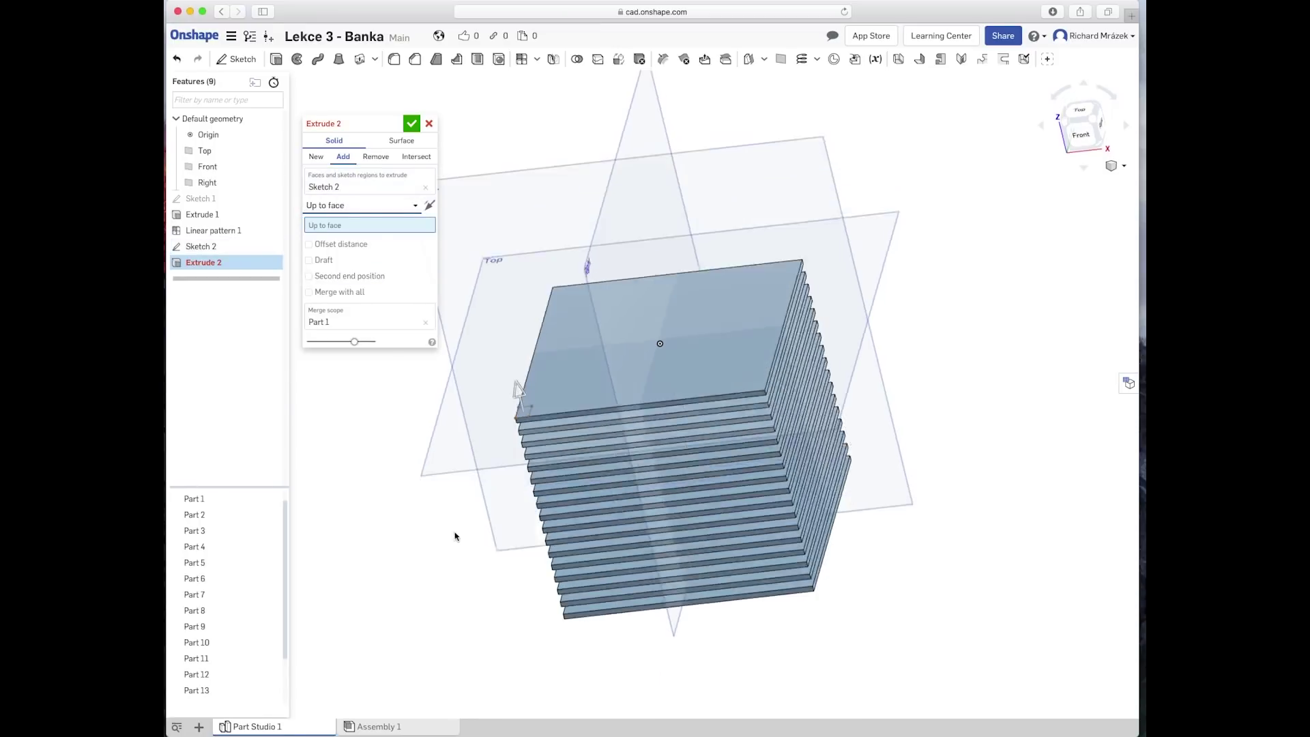
pyautogui.click(583, 541)
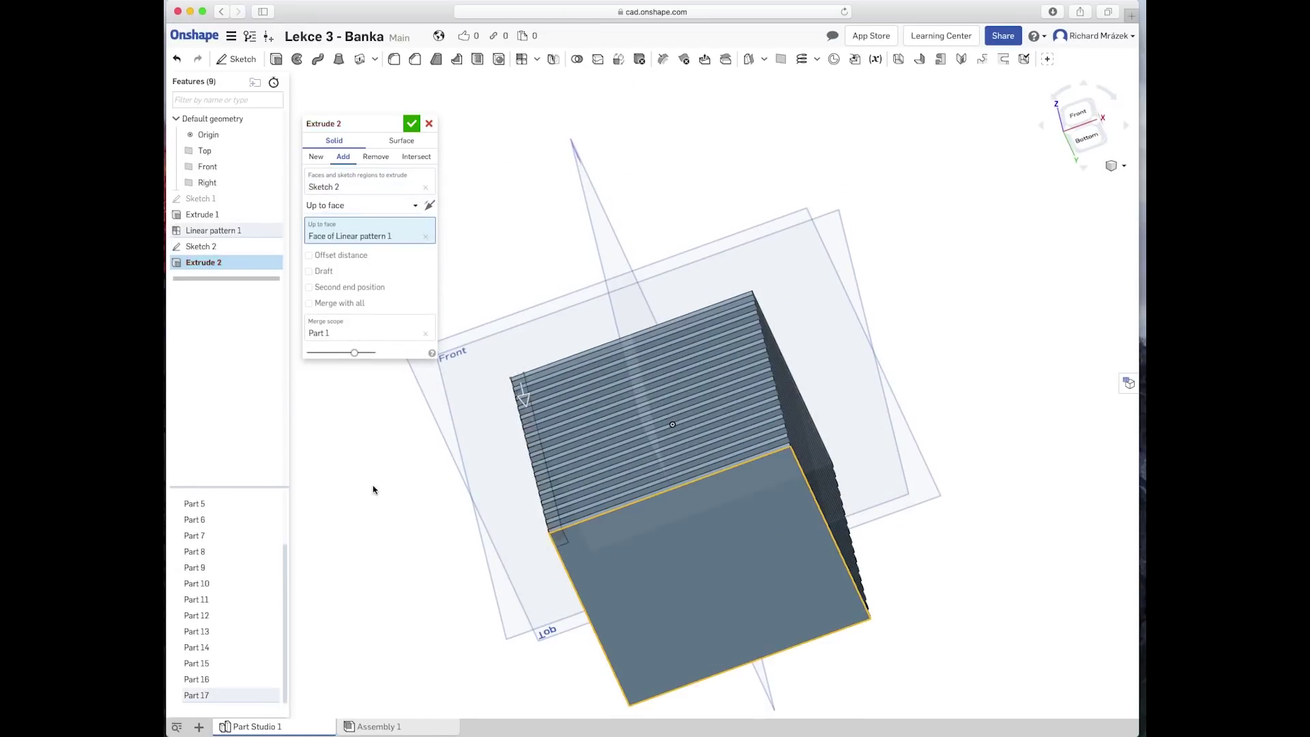
pyautogui.moveTo(355, 402); pyautogui.dragTo(374, 461, button='right')
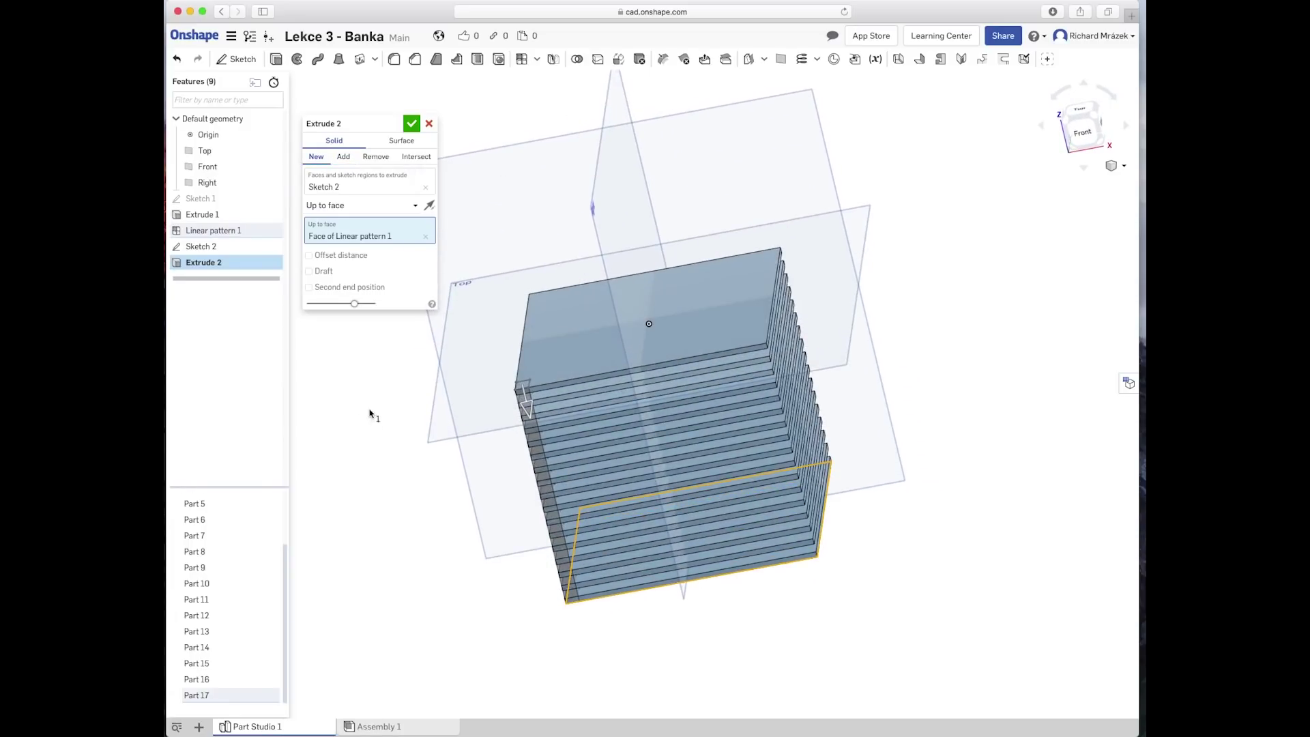
pyautogui.click(344, 157)
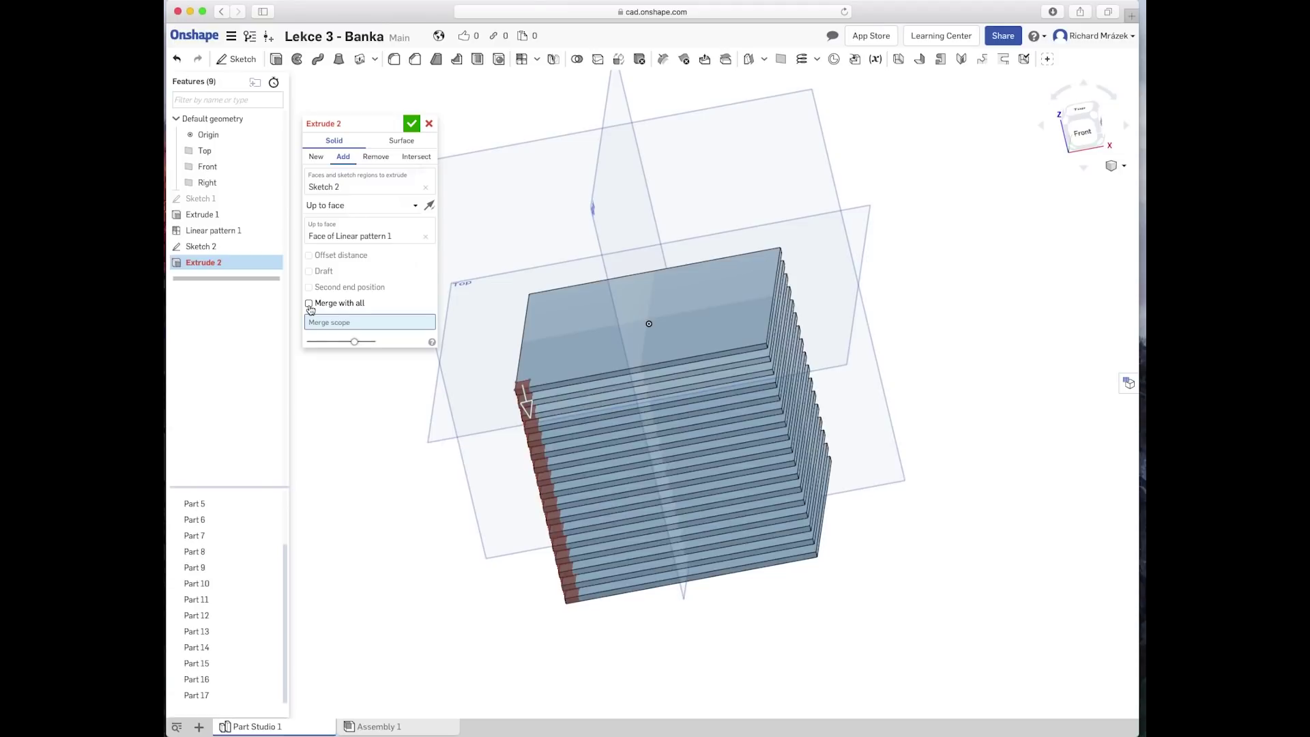
pyautogui.click(309, 303)
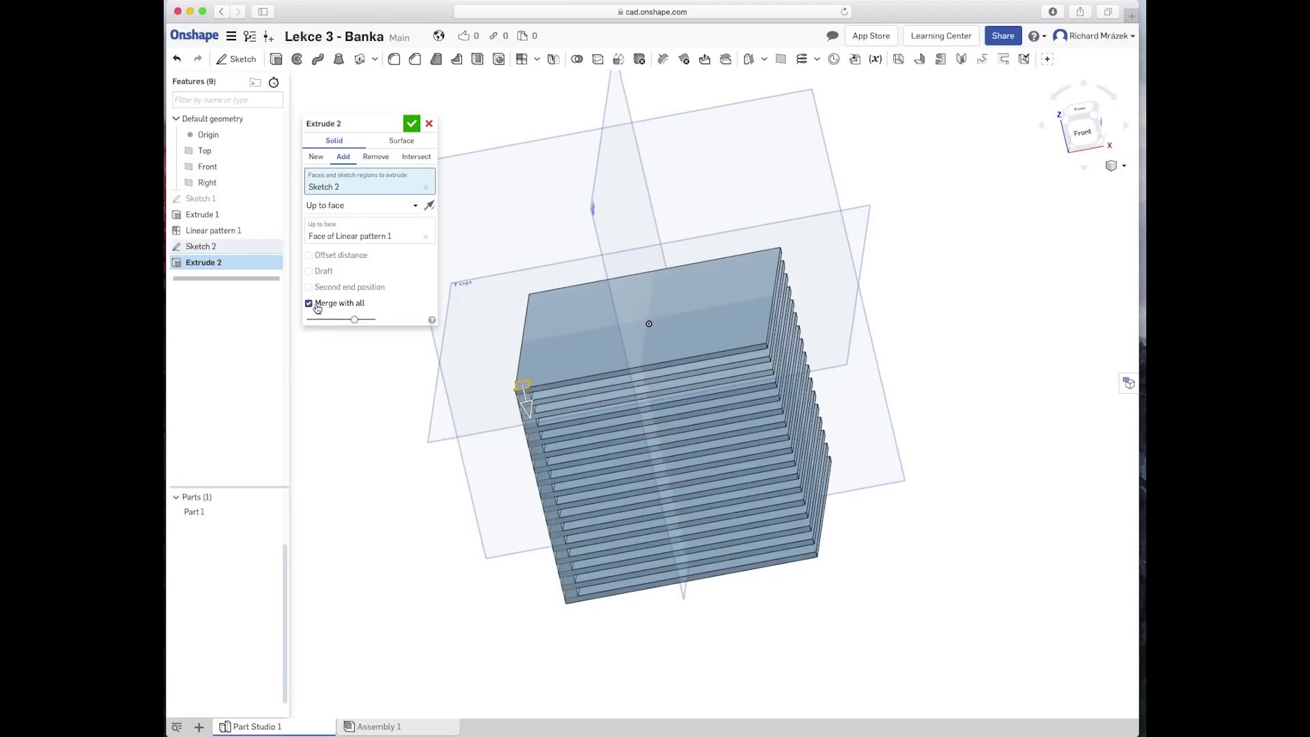
pyautogui.click(412, 124)
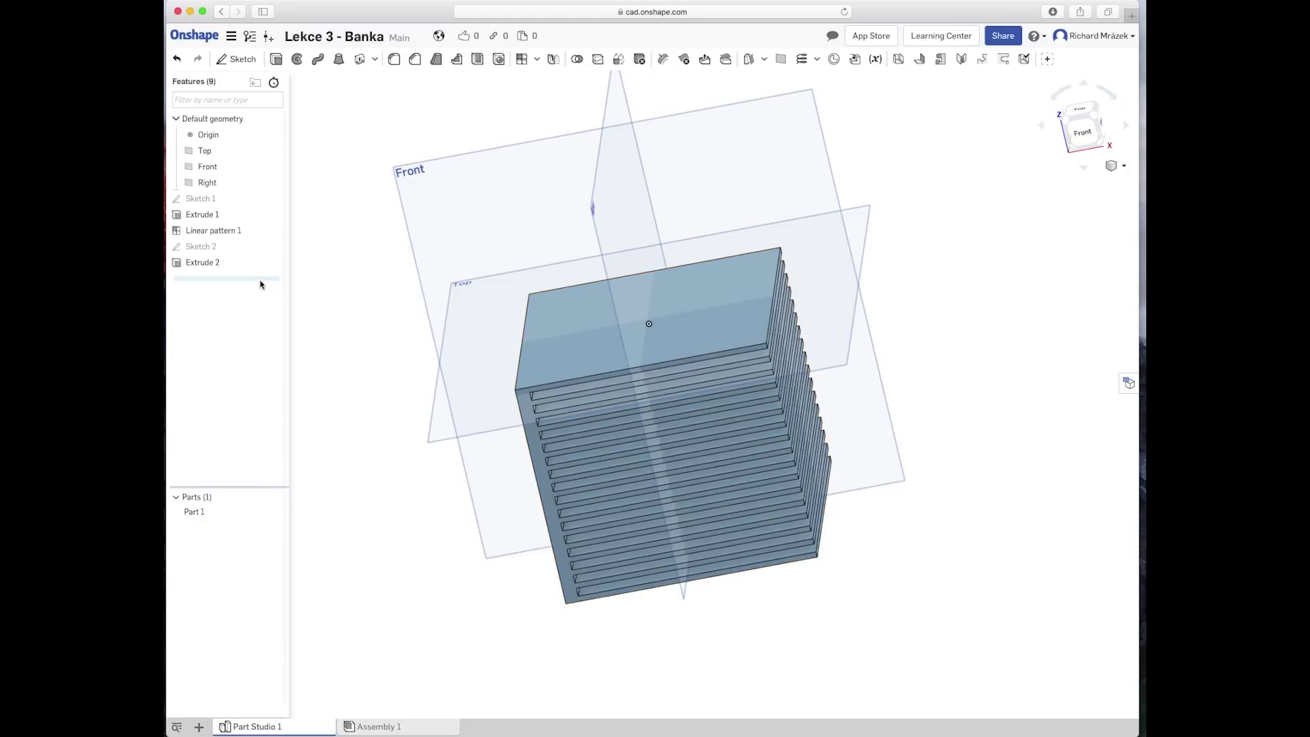
pyautogui.moveTo(258, 275); pyautogui.dragTo(258, 263)
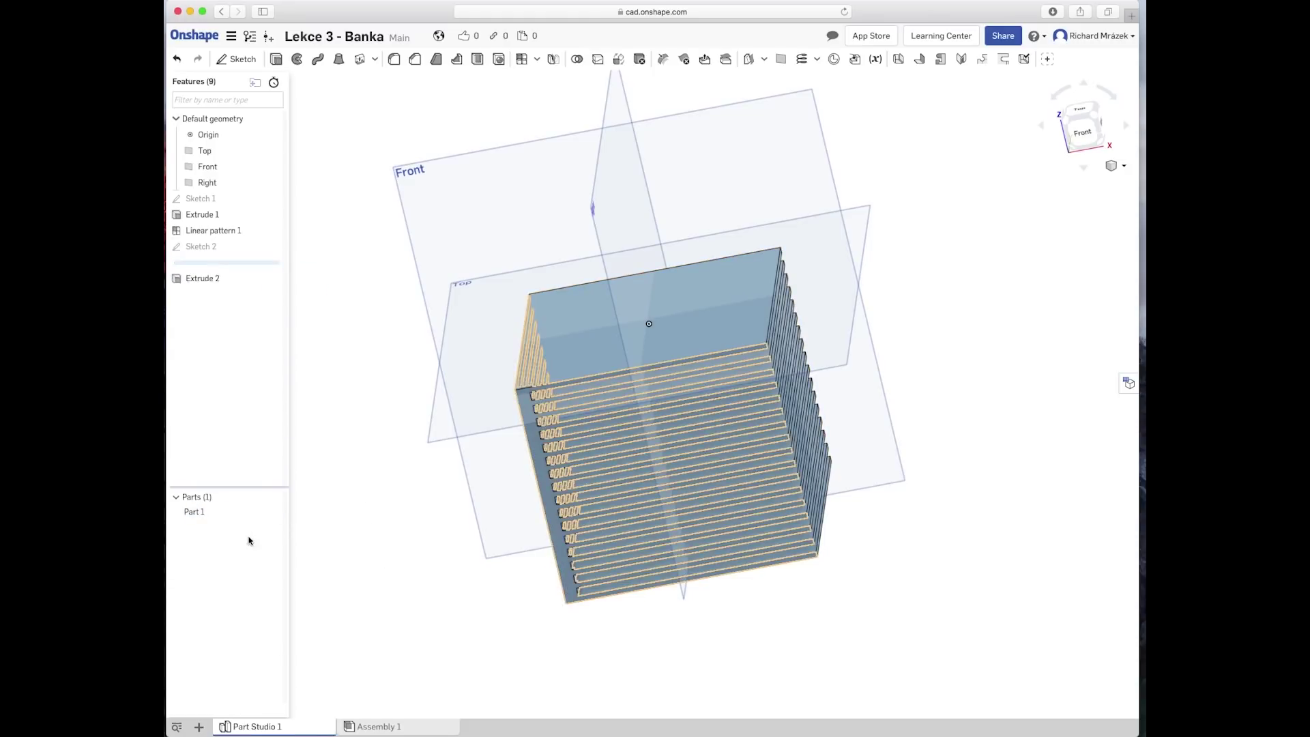
# Step: Roll the history forward past Extrude 2 and inspect the single joined Part 1
pyautogui.scroll(-5, 286, 601)
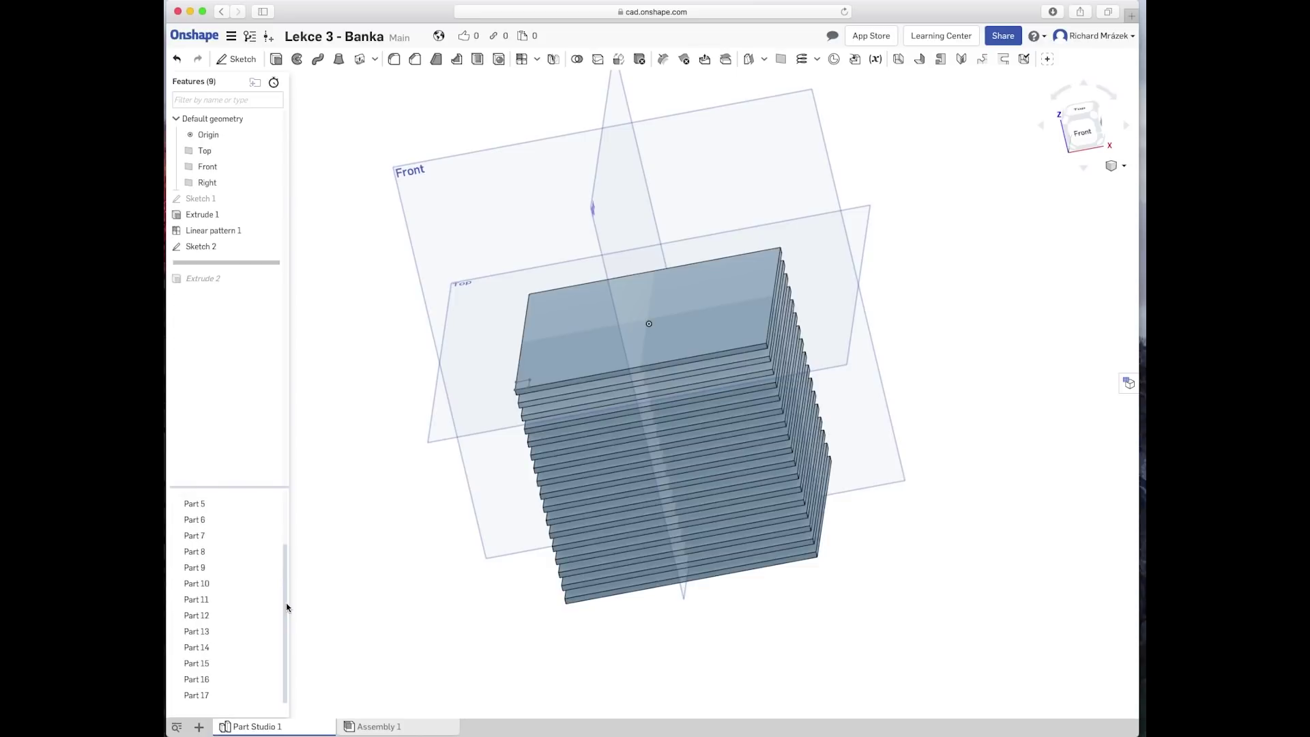
pyautogui.moveTo(239, 486); pyautogui.dragTo(237, 449)
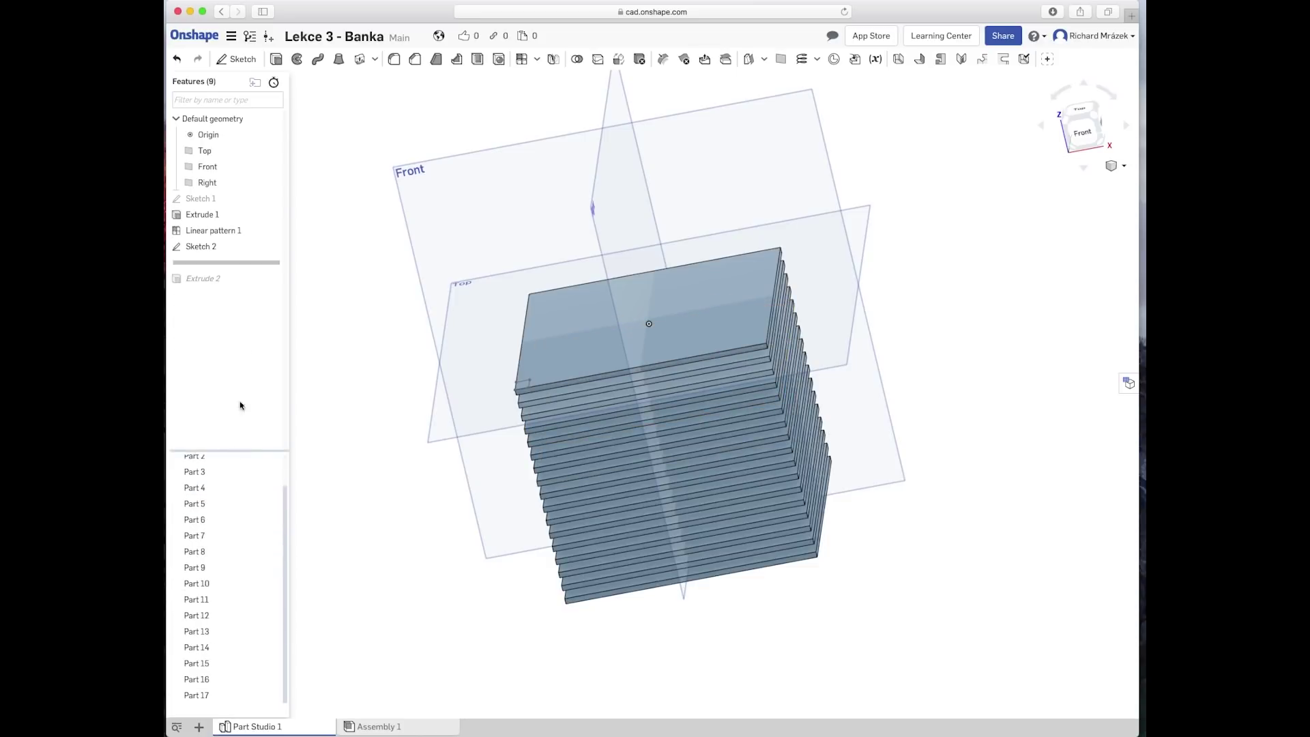
pyautogui.moveTo(249, 265); pyautogui.dragTo(251, 280)
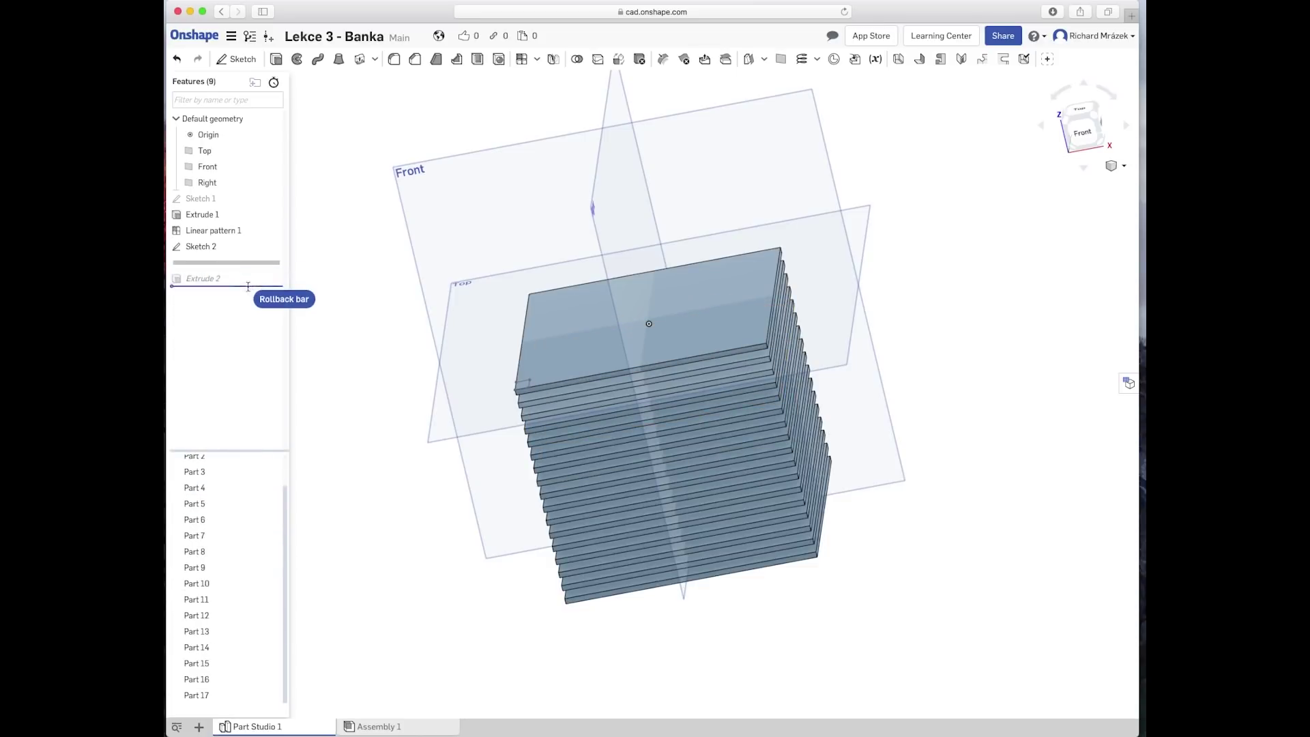
pyautogui.moveTo(345, 547)
pyautogui.mouseDown(button='right')
pyautogui.moveTo(342, 521)
pyautogui.moveTo(355, 521)
pyautogui.moveTo(329, 551)
pyautogui.moveTo(345, 555)
pyautogui.moveTo(327, 550)
pyautogui.moveTo(366, 559)
pyautogui.moveTo(346, 554)
pyautogui.mouseUp(button='right')
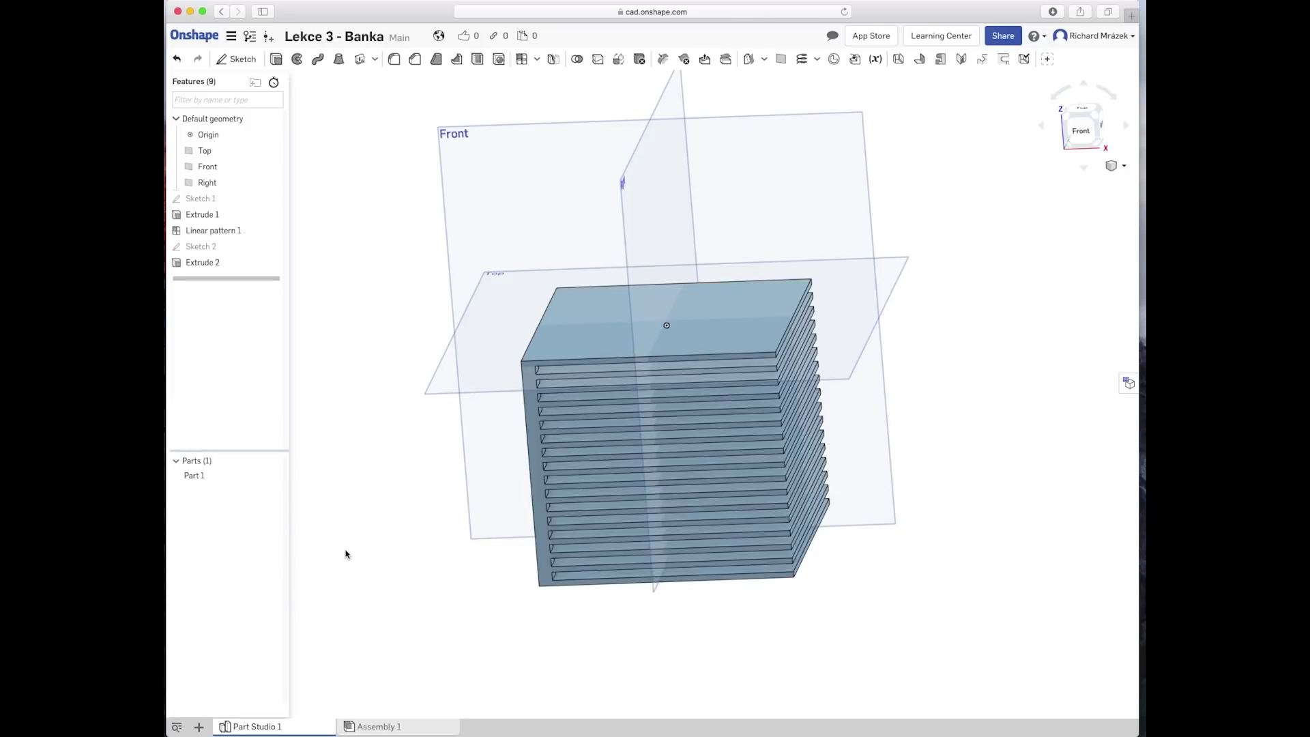
pyautogui.moveTo(346, 554); pyautogui.dragTo(346, 554, button='right')
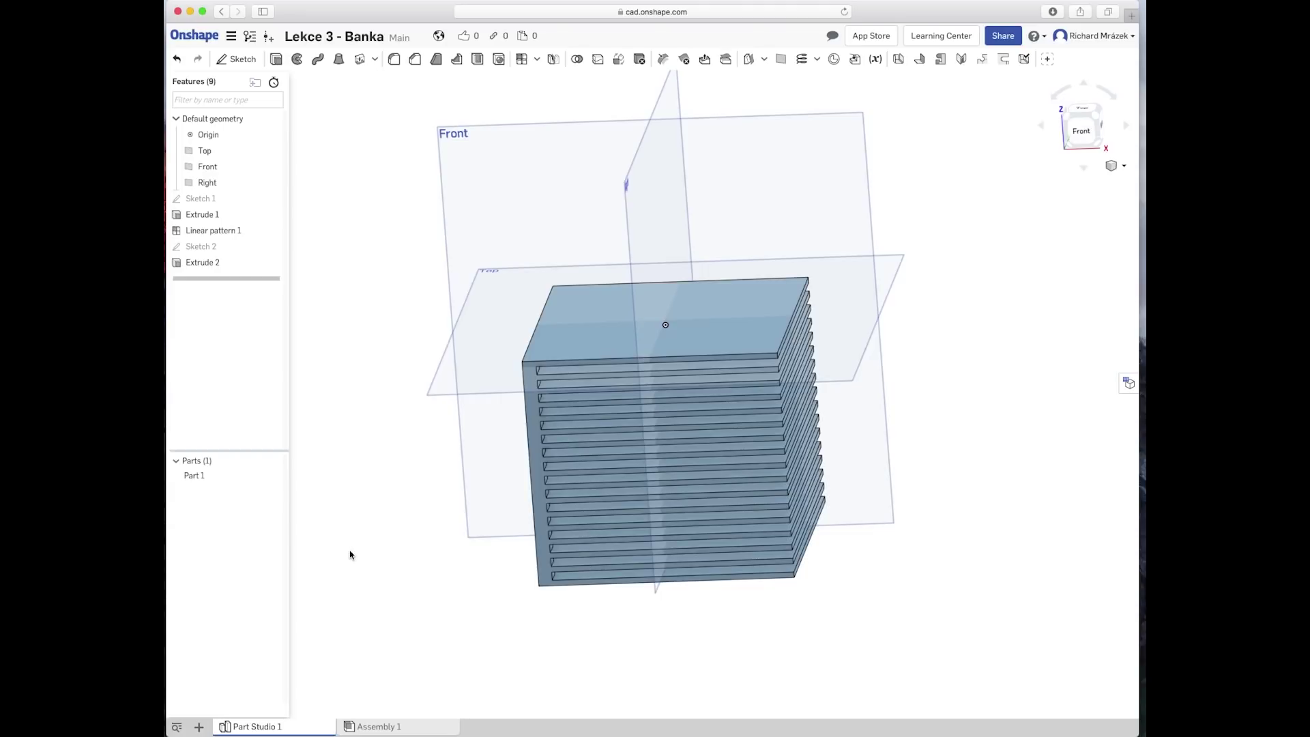
pyautogui.moveTo(359, 572); pyautogui.dragTo(469, 588, button='right')
pyautogui.moveTo(433, 588)
pyautogui.mouseDown(button='right')
pyautogui.moveTo(348, 576)
pyautogui.moveTo(348, 594)
pyautogui.moveTo(415, 603)
pyautogui.mouseUp(button='right')
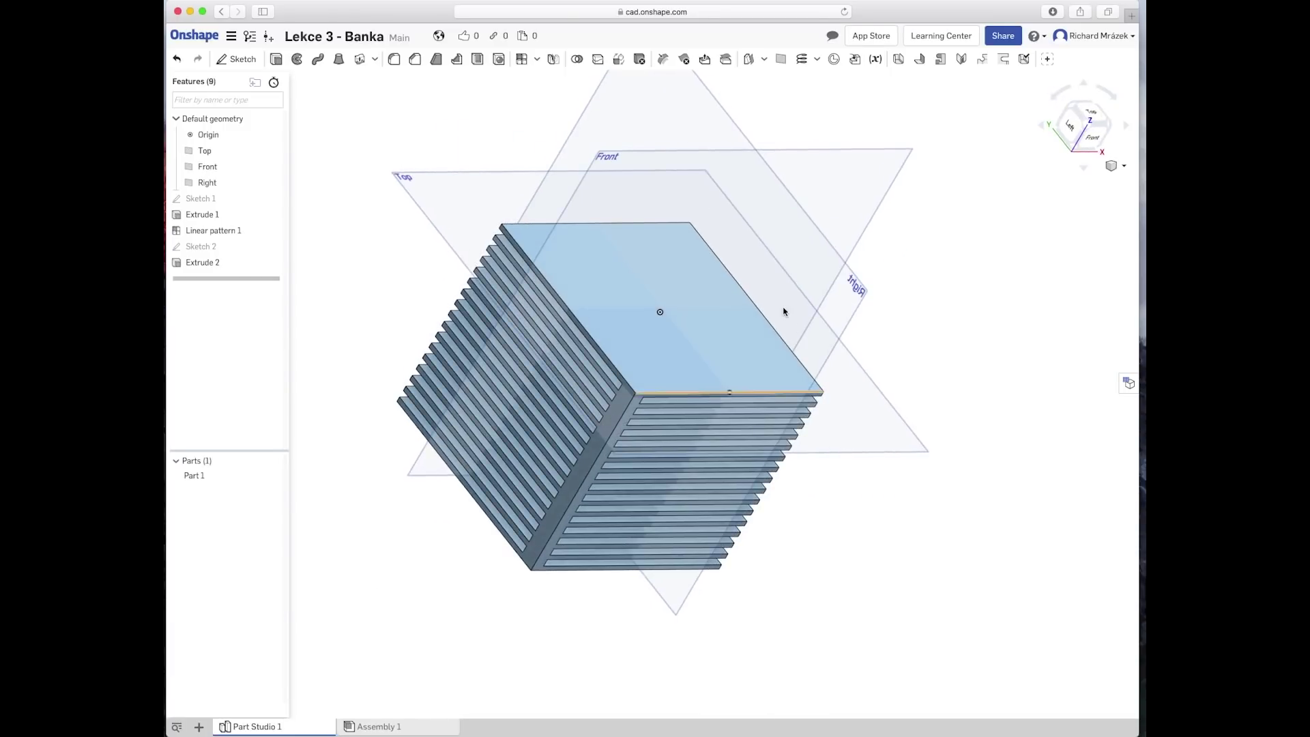
pyautogui.click(848, 183)
# Step: Start a new sketch on the Front plane and view it normal to the plane
pyautogui.rightClick(848, 183)
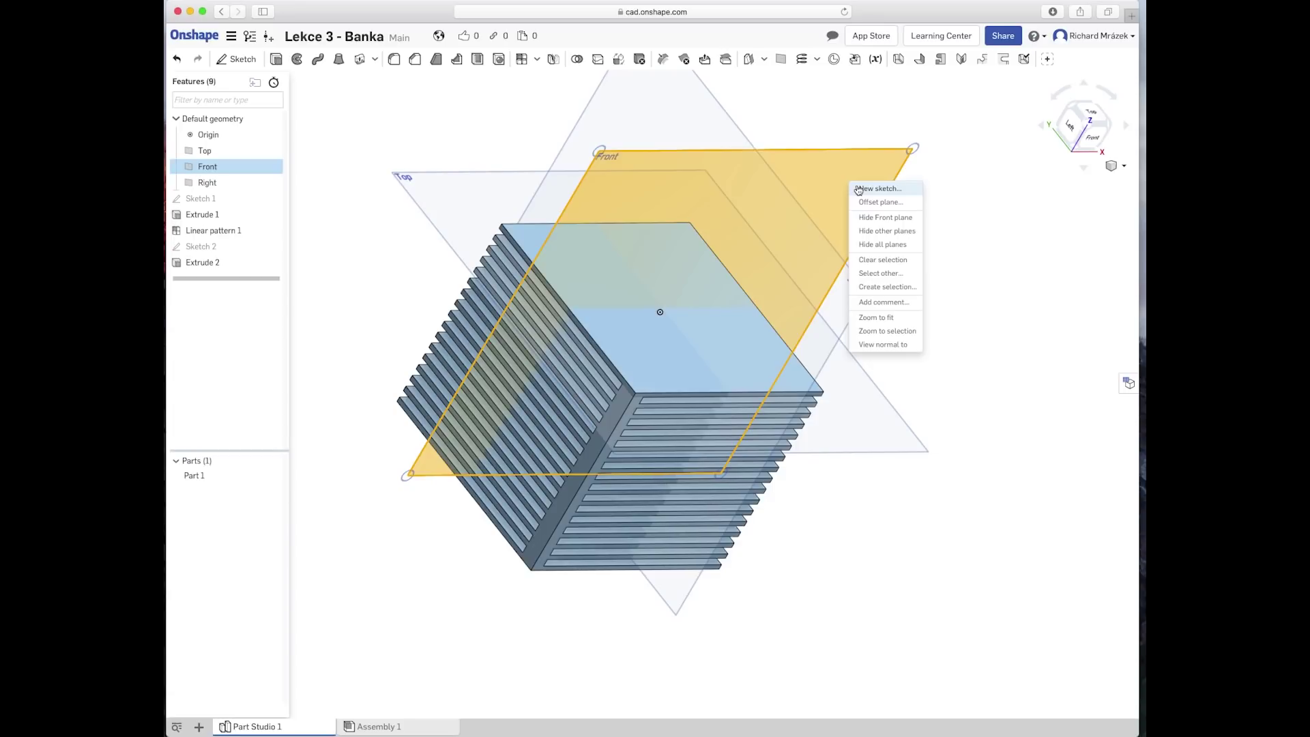
pyautogui.click(858, 189)
pyautogui.rightClick(857, 190)
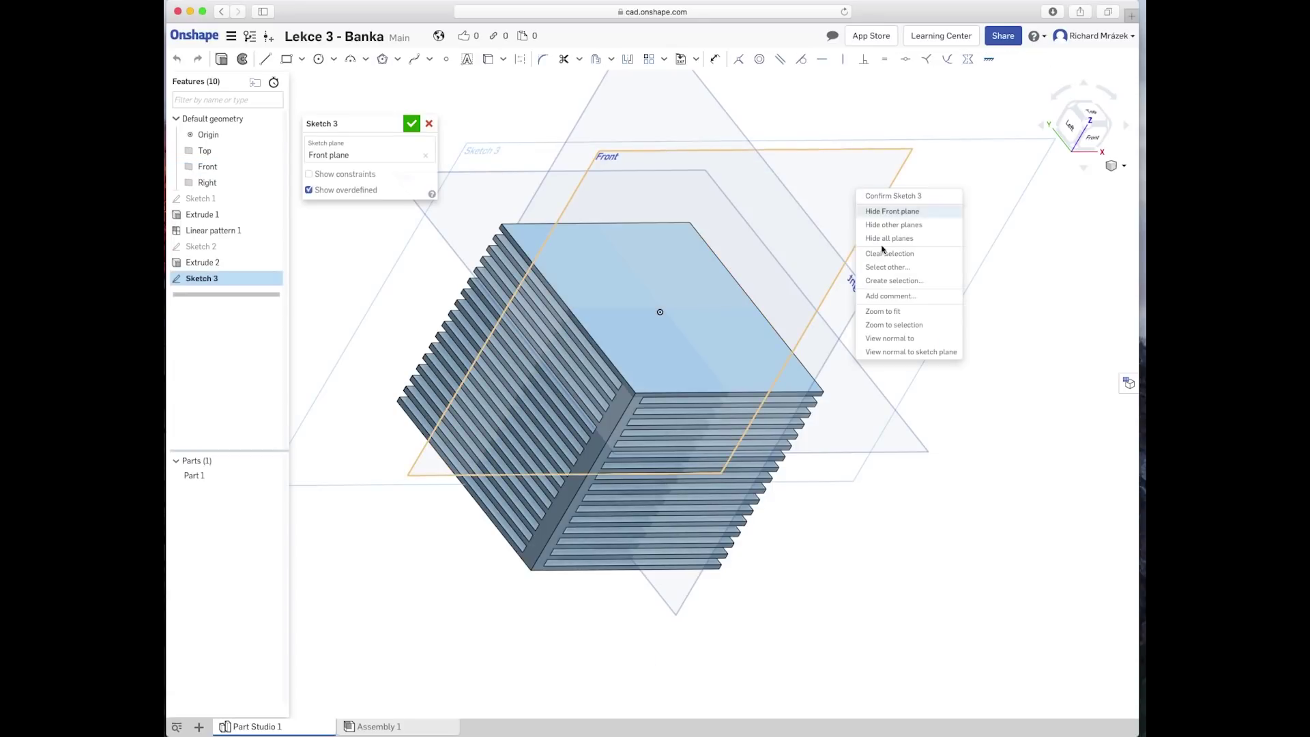
pyautogui.click(934, 353)
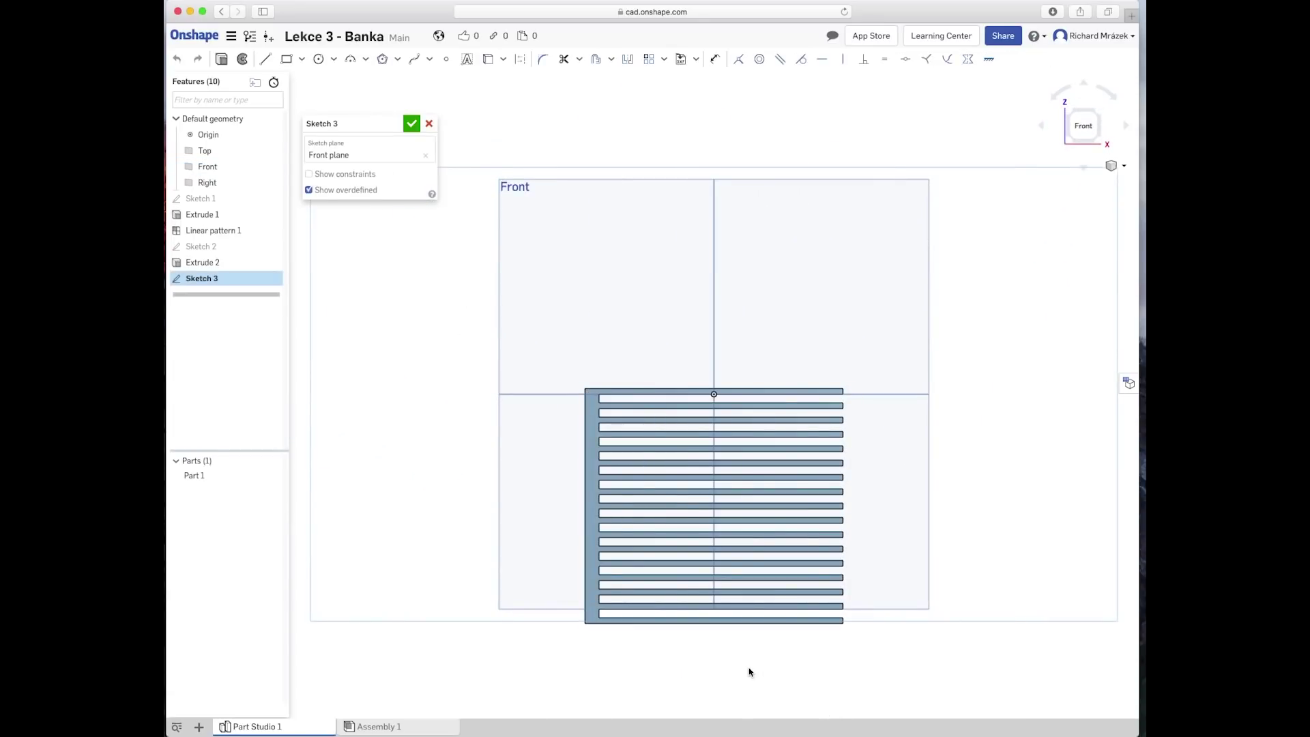
pyautogui.scroll(3, 752, 672)
pyautogui.moveTo(752, 665); pyautogui.dragTo(730, 651, button='right')
pyautogui.rightClick(950, 509)
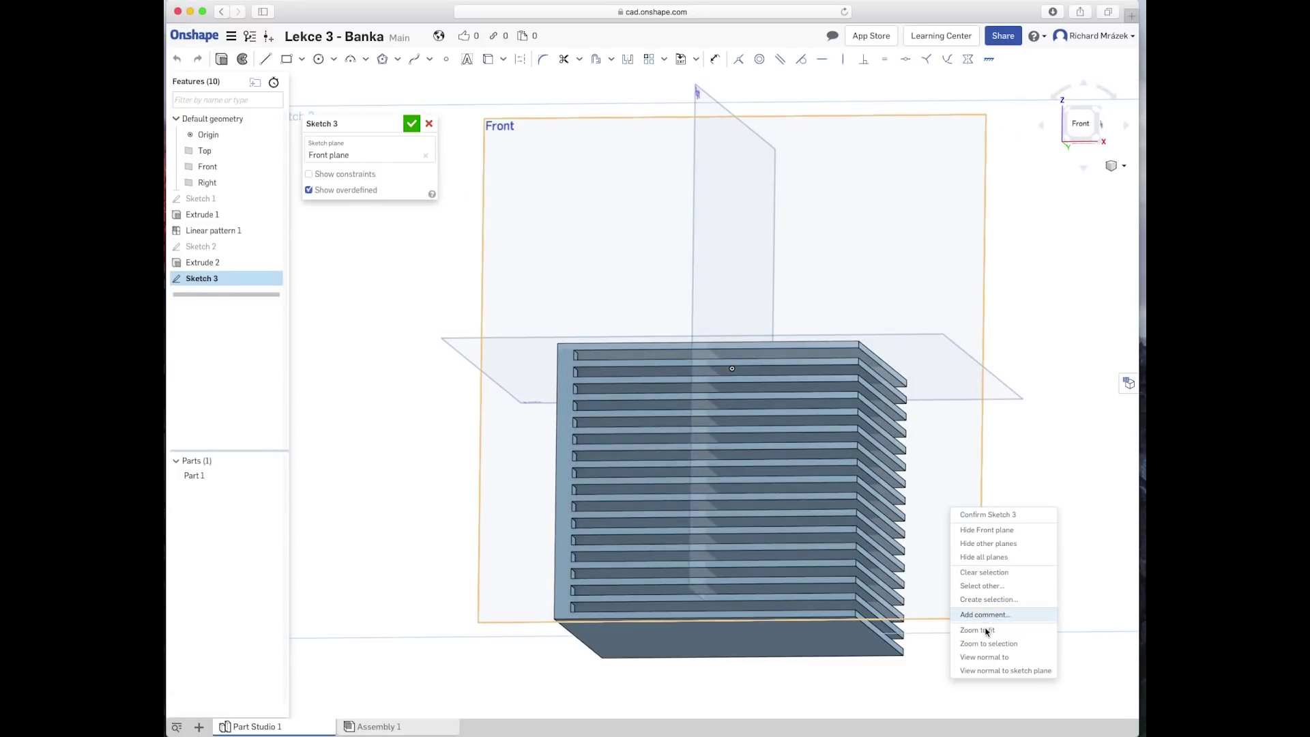
pyautogui.click(1003, 671)
pyautogui.moveTo(897, 537); pyautogui.dragTo(887, 458, button='middle')
pyautogui.scroll(-1, 698, 556)
pyautogui.scroll(-2, 698, 555)
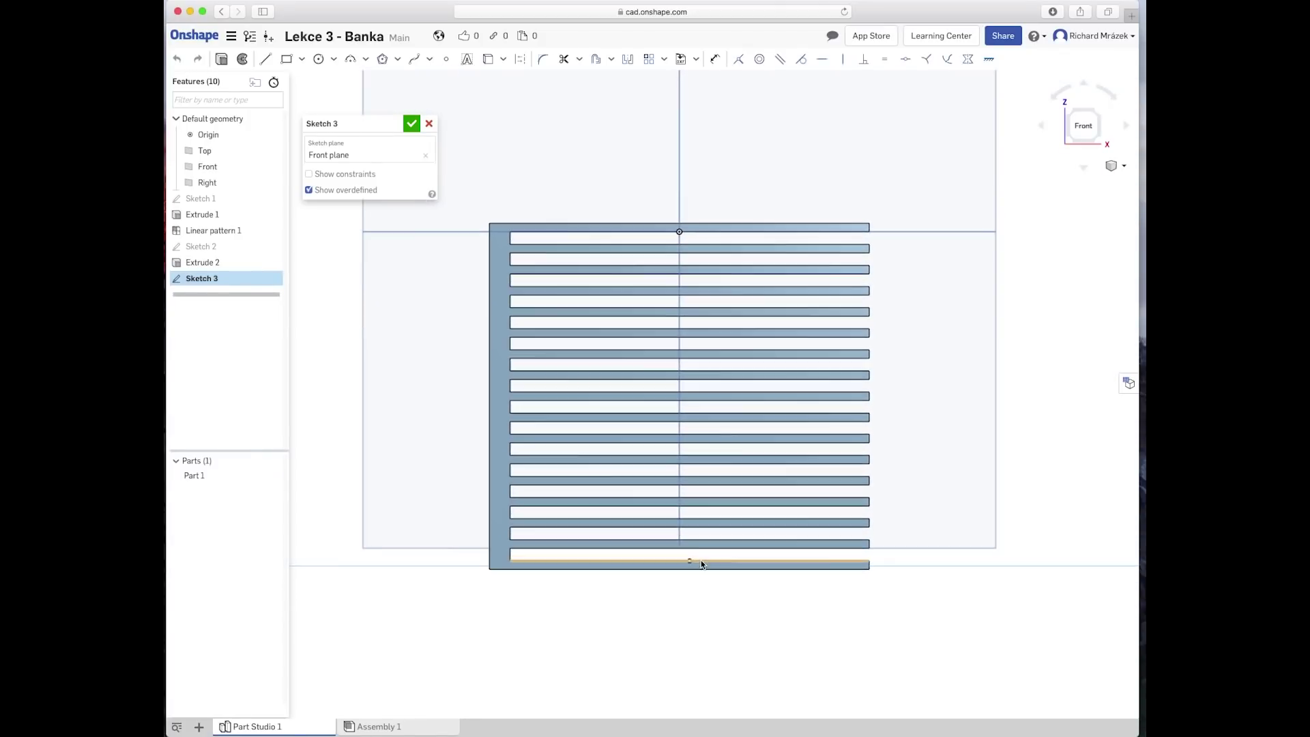
pyautogui.scroll(-2, 702, 559)
pyautogui.scroll(-5, 701, 560)
pyautogui.scroll(2, 701, 560)
pyautogui.scroll(2, 701, 562)
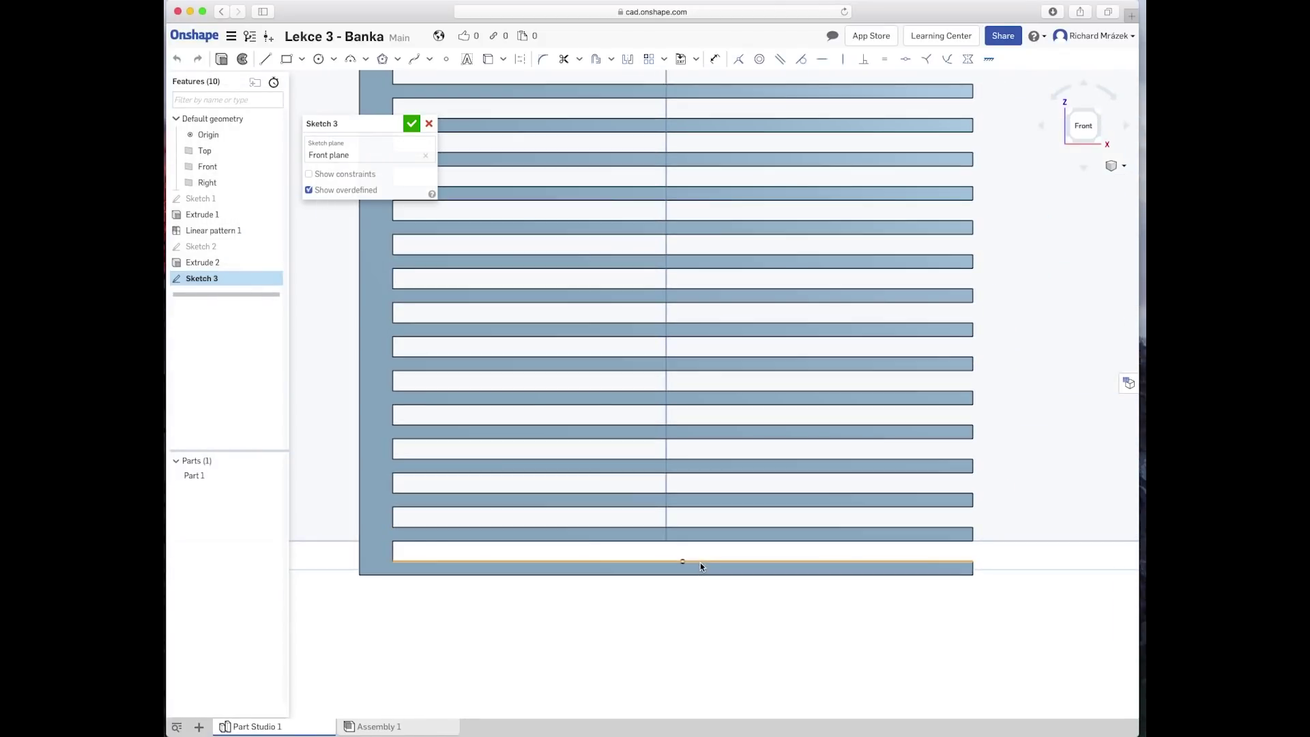
pyautogui.scroll(2, 700, 562)
# Step: Draw a vertical line from the origin down past the bottom of the part
pyautogui.click(266, 59)
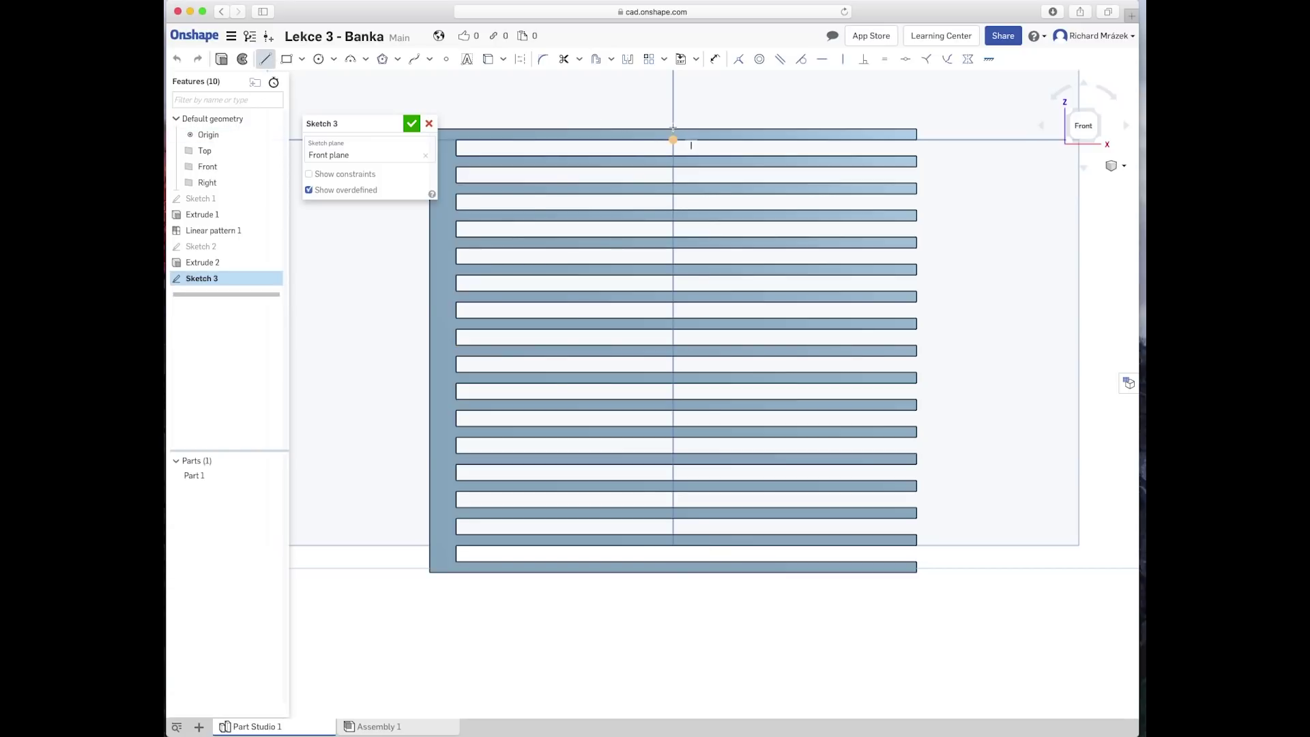
pyautogui.click(673, 139)
pyautogui.click(673, 625)
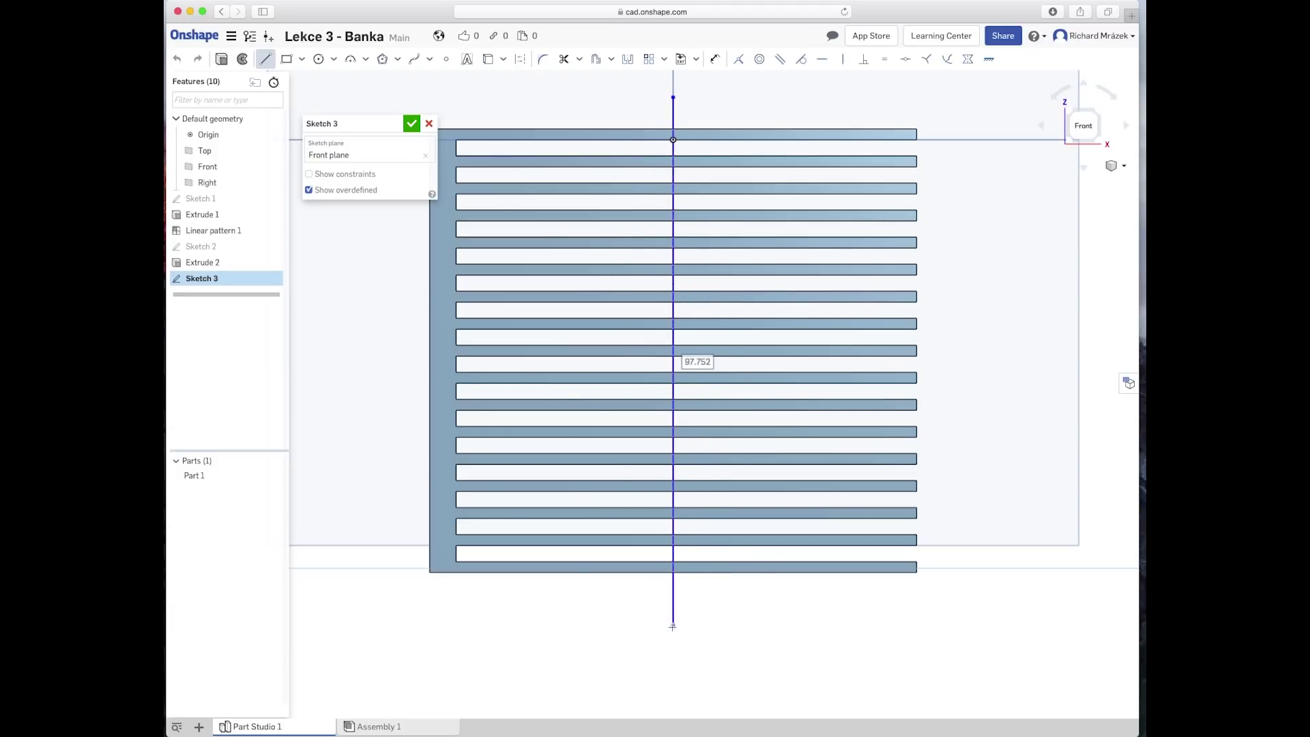
pyautogui.press('Escape')
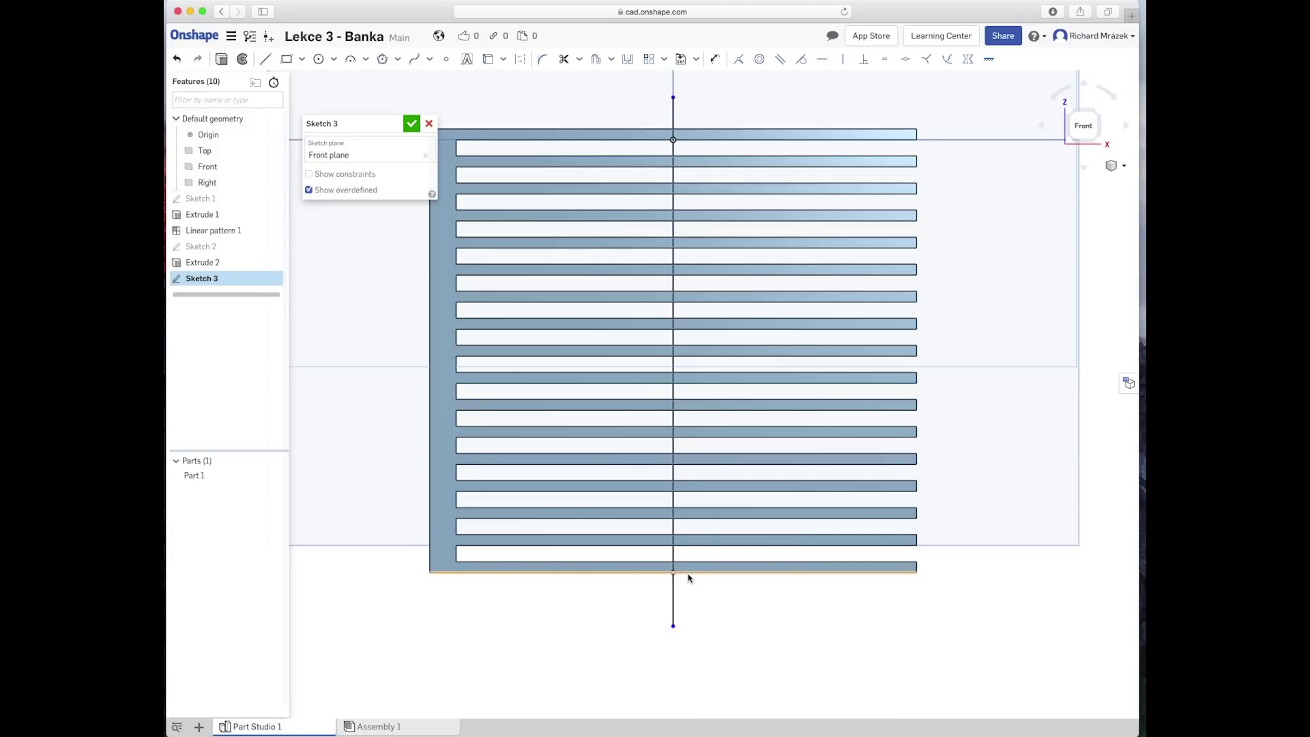
pyautogui.click(265, 58)
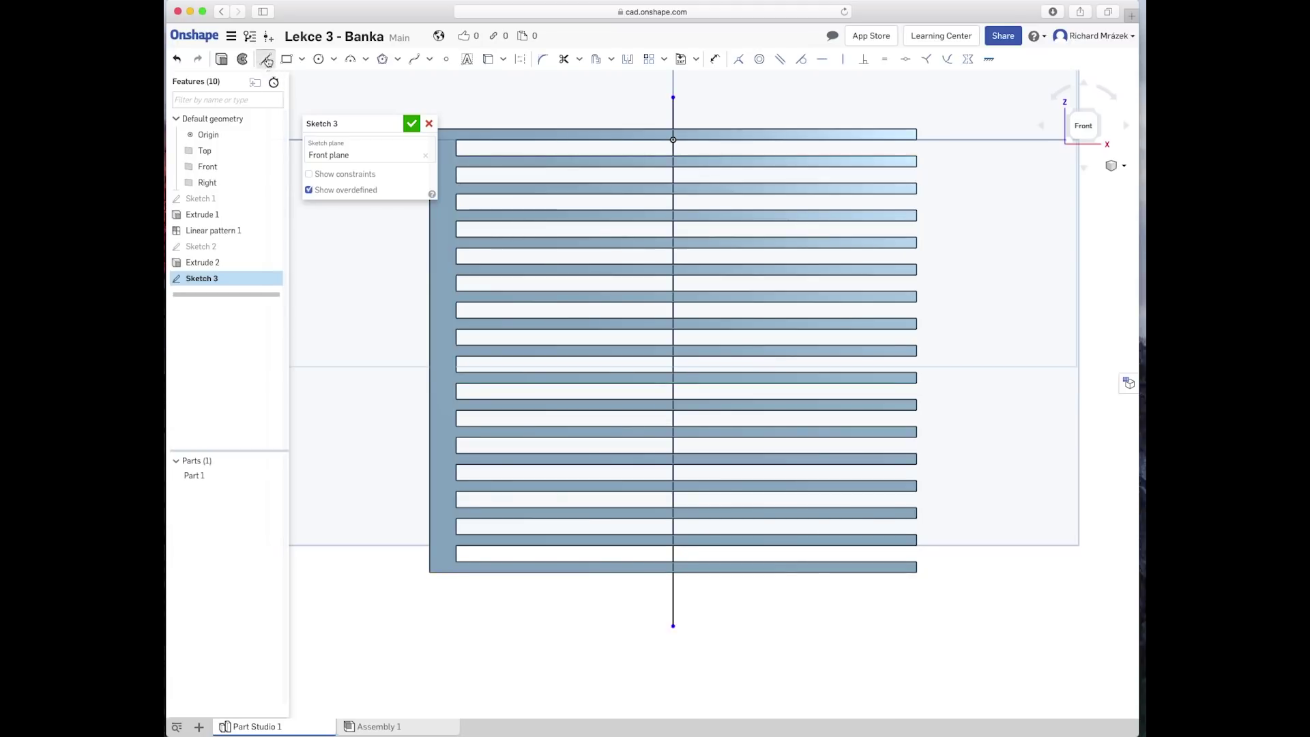
pyautogui.moveTo(583, 649); pyautogui.dragTo(572, 632, button='right')
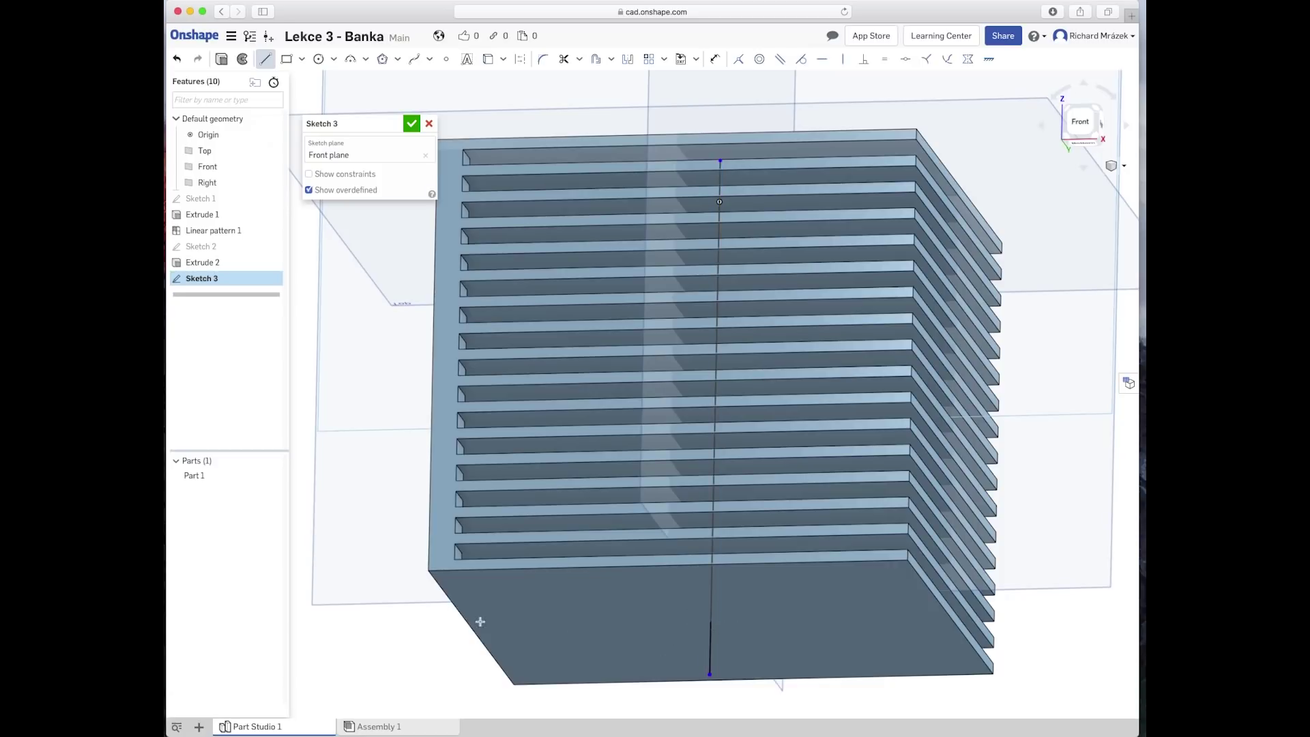
pyautogui.rightClick(404, 551)
pyautogui.click(492, 726)
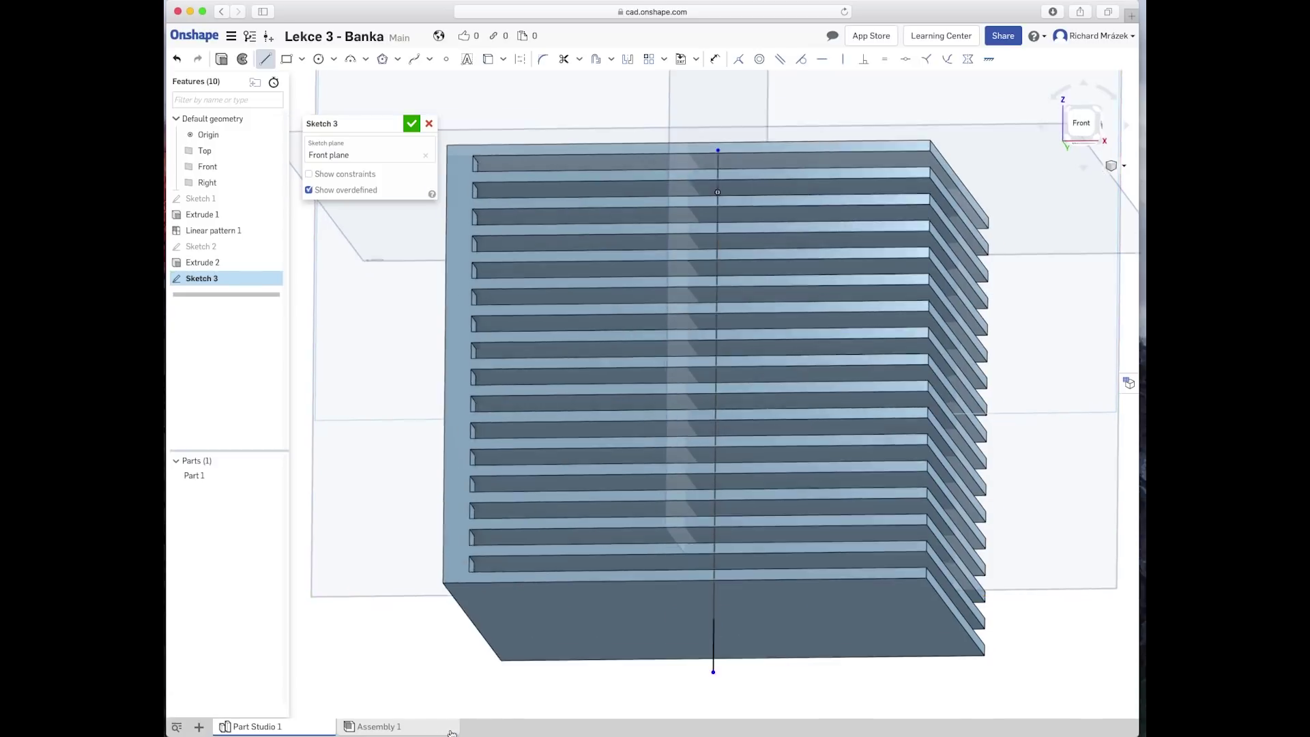
pyautogui.press('Escape')
# Step: Make the line's ends coincident with the part's bottom and top edges, spanning 82 mm
pyautogui.click(714, 660)
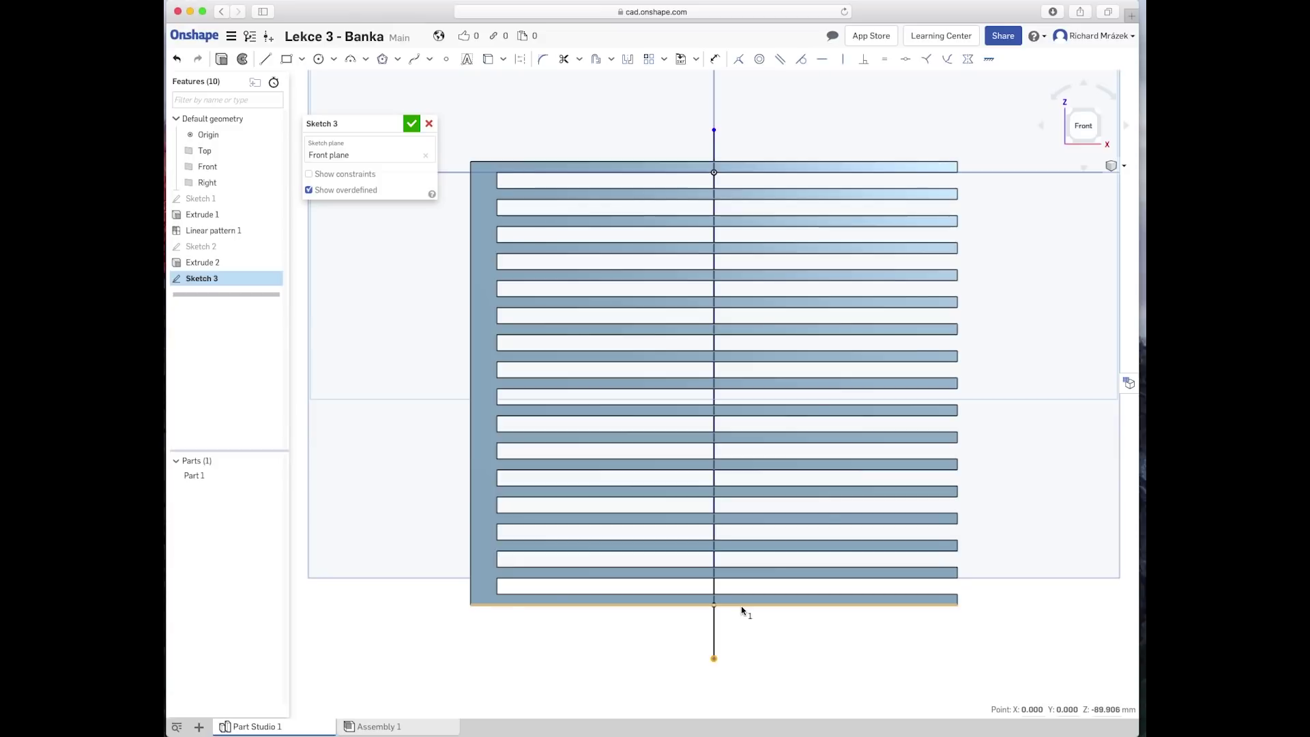
pyautogui.click(742, 606)
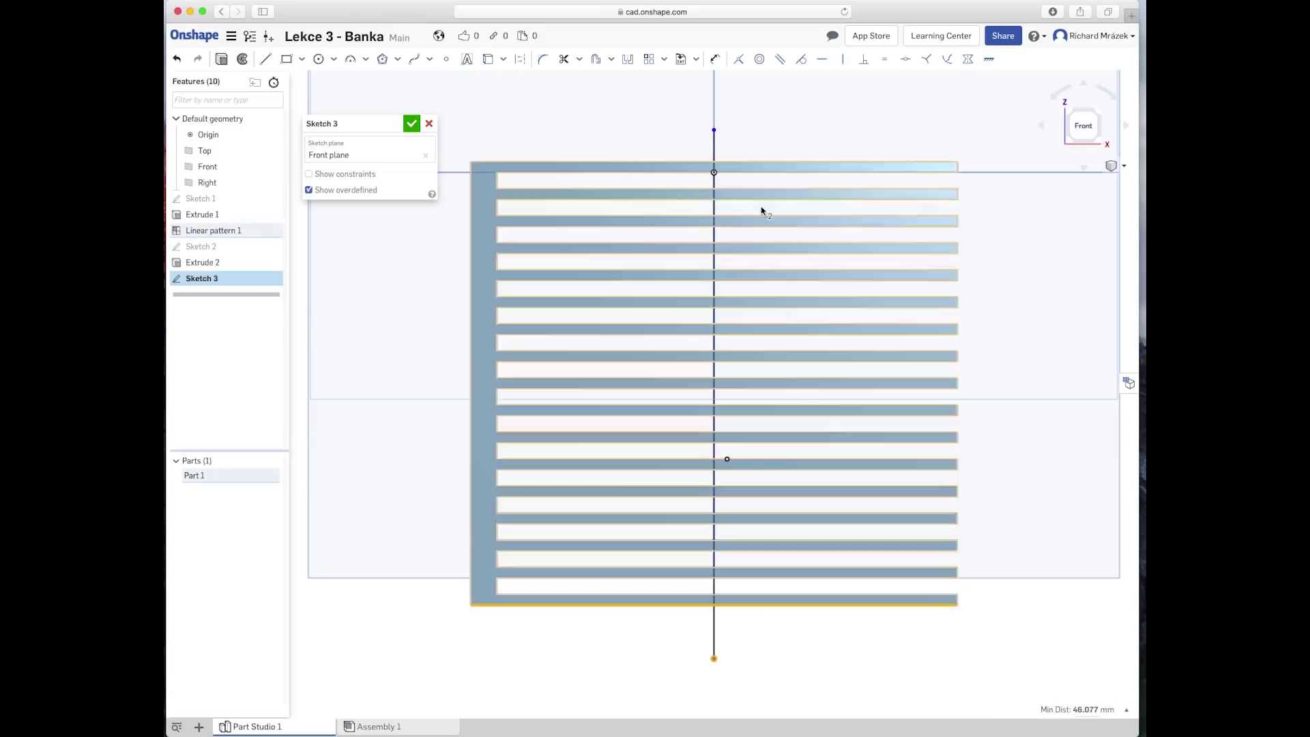
pyautogui.click(738, 64)
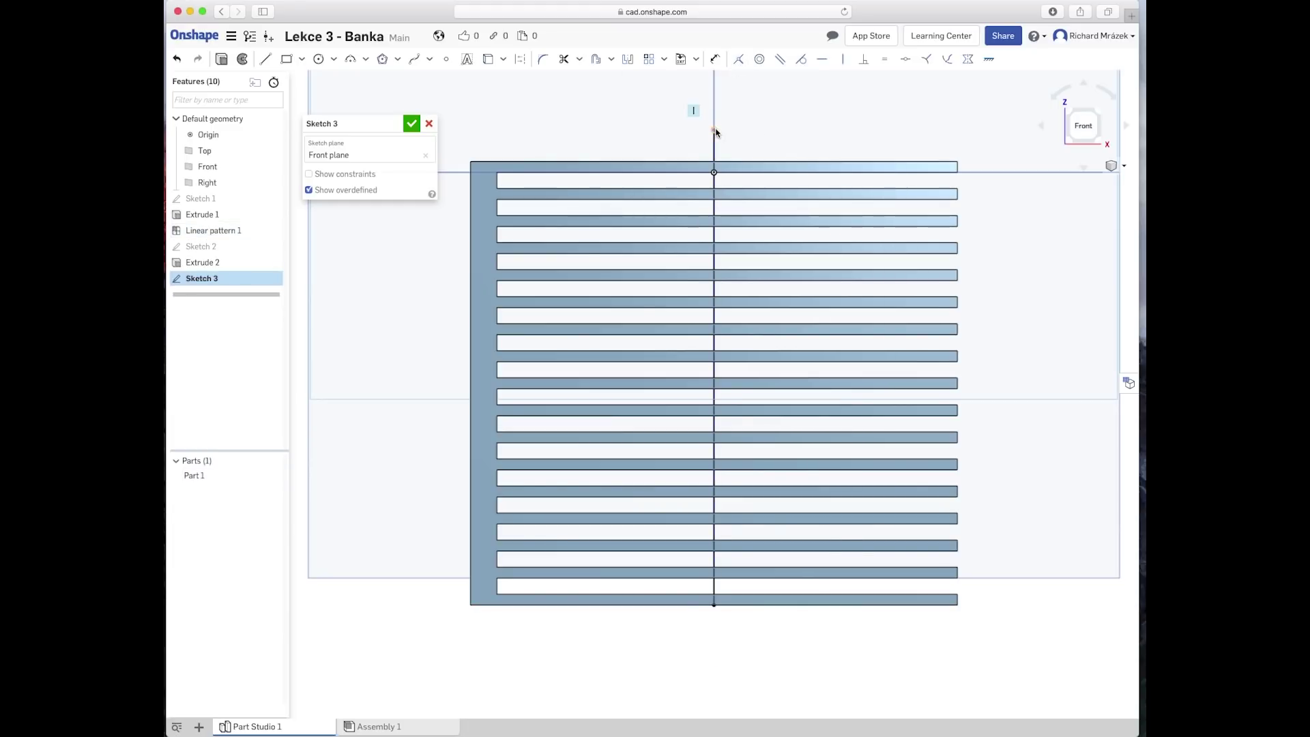
pyautogui.click(715, 131)
pyautogui.click(734, 164)
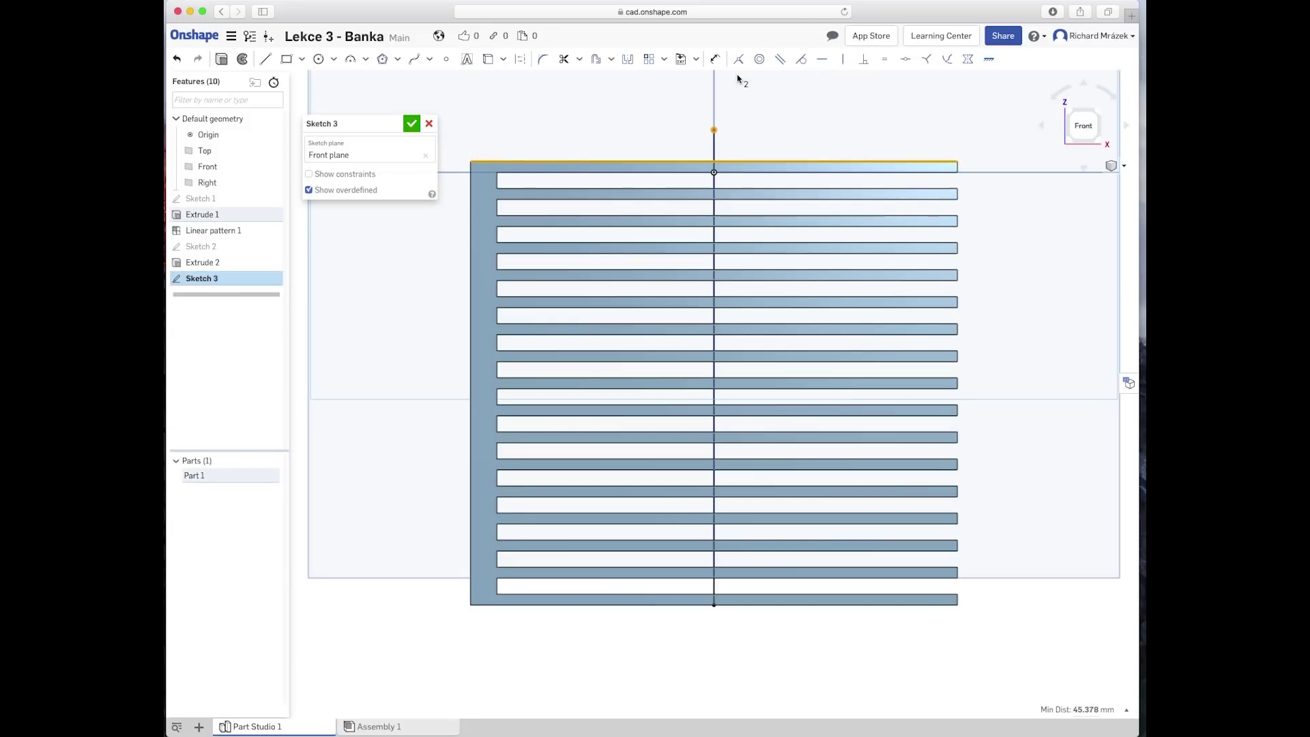
pyautogui.click(738, 63)
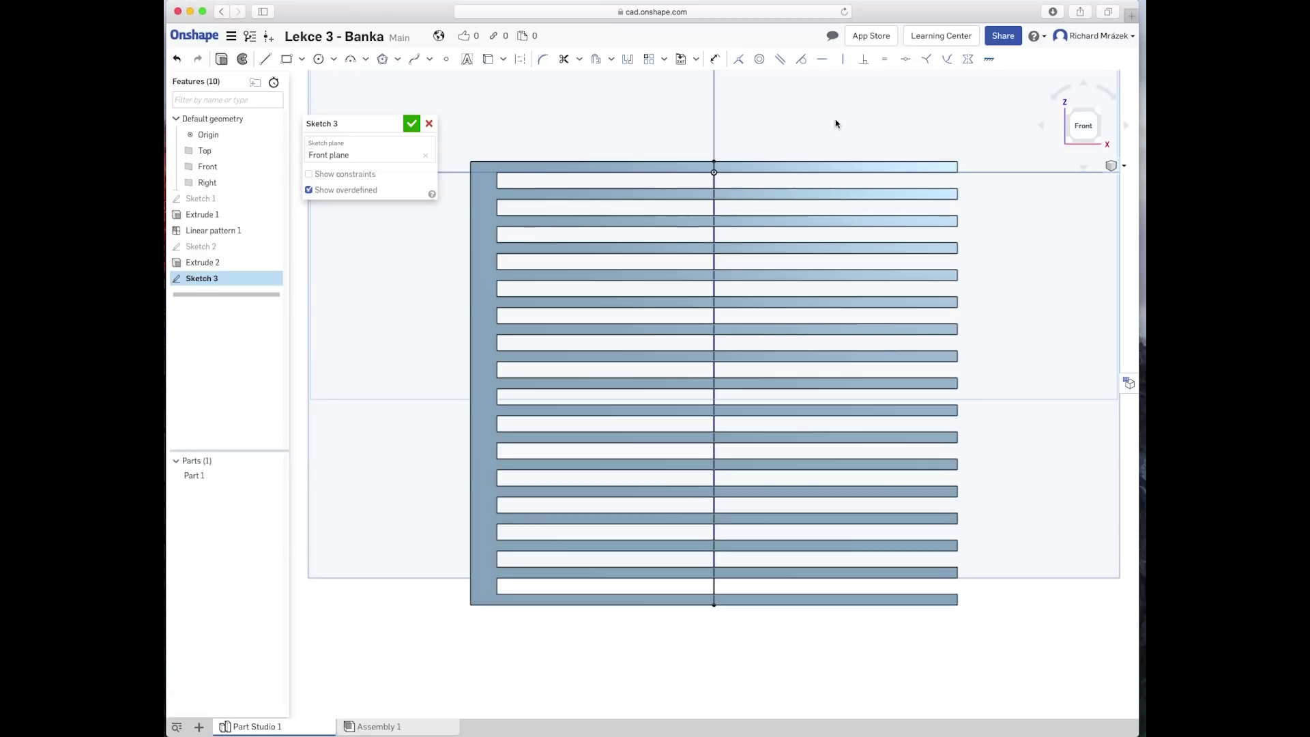
pyautogui.click(715, 214)
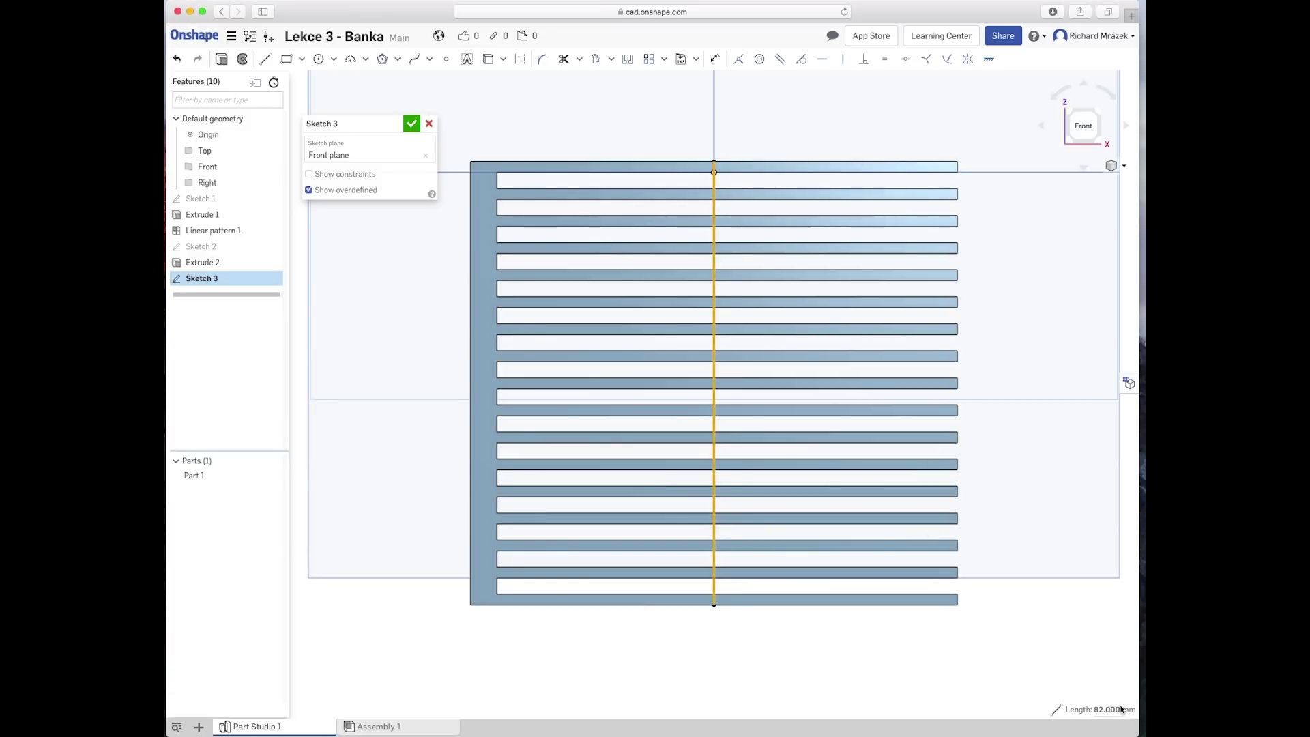
pyautogui.click(736, 375)
pyautogui.click(715, 346)
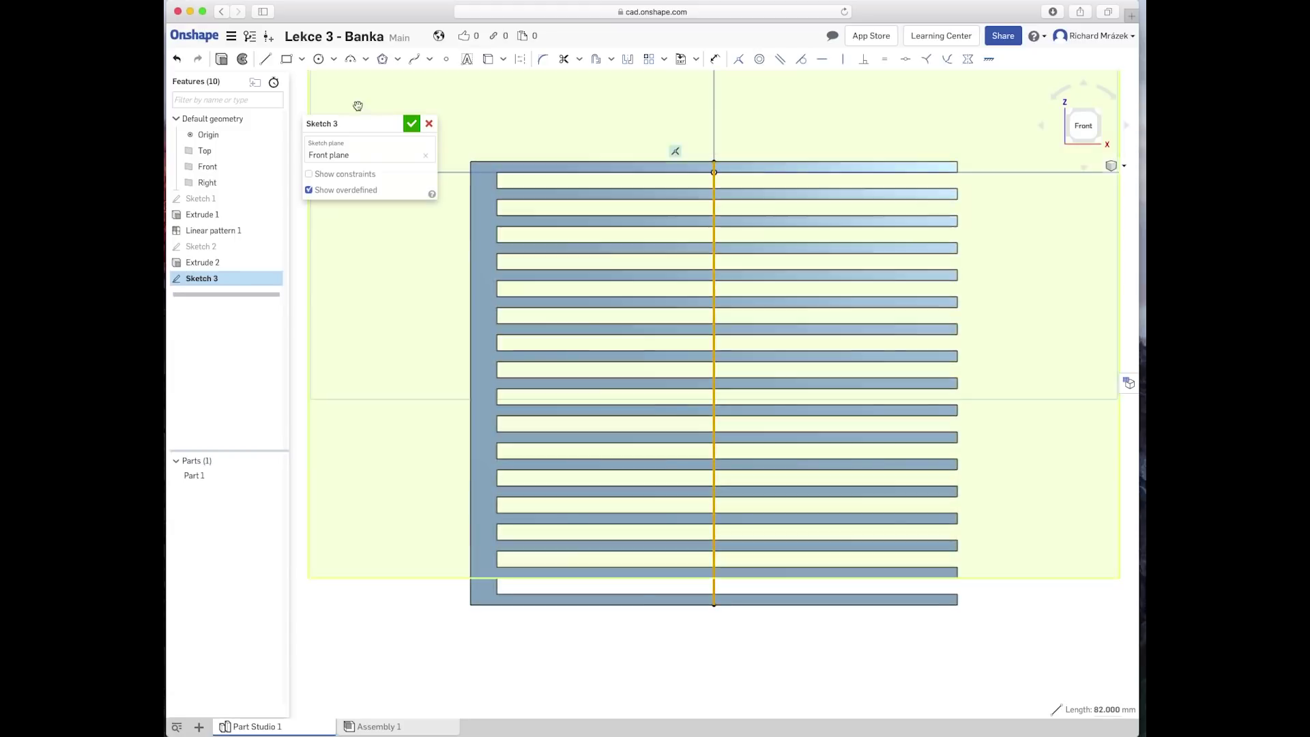
pyautogui.click(367, 60)
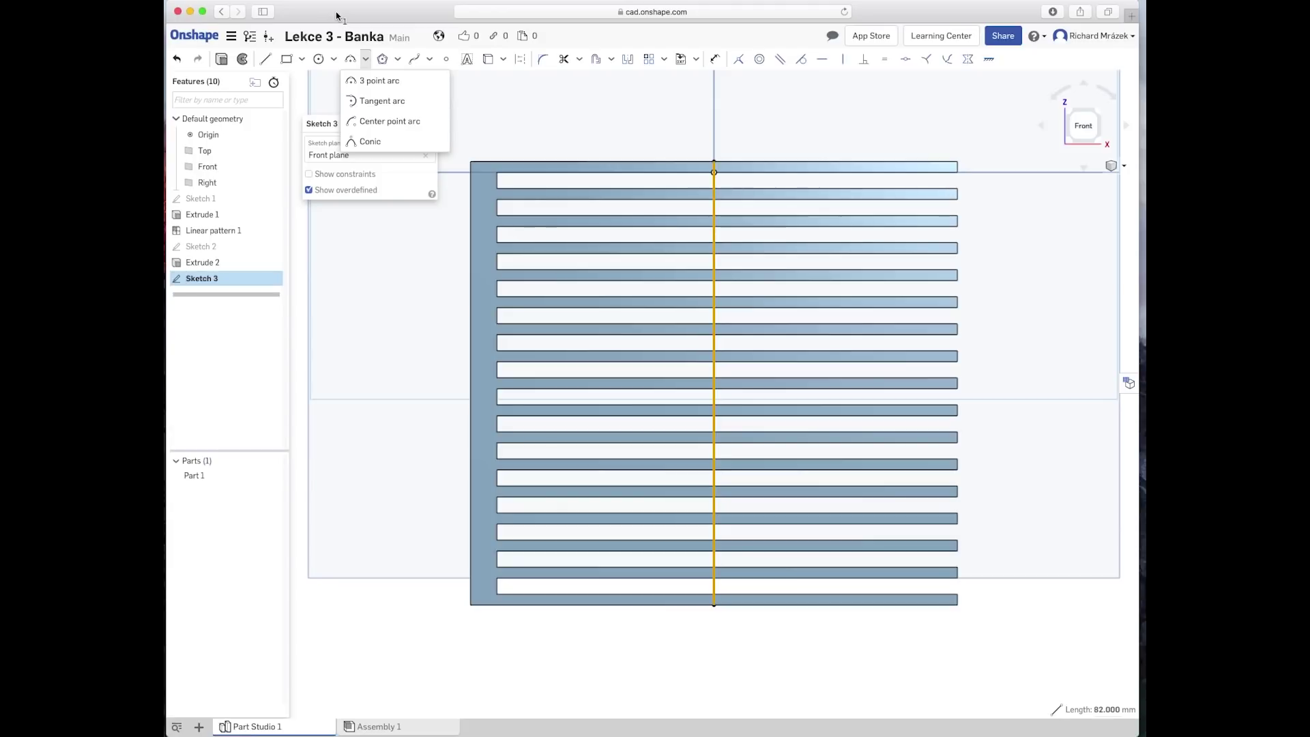
# Step: Draw a centre-point circle on the vertical line, reaching its top end, 82 mm diameter
pyautogui.click(318, 60)
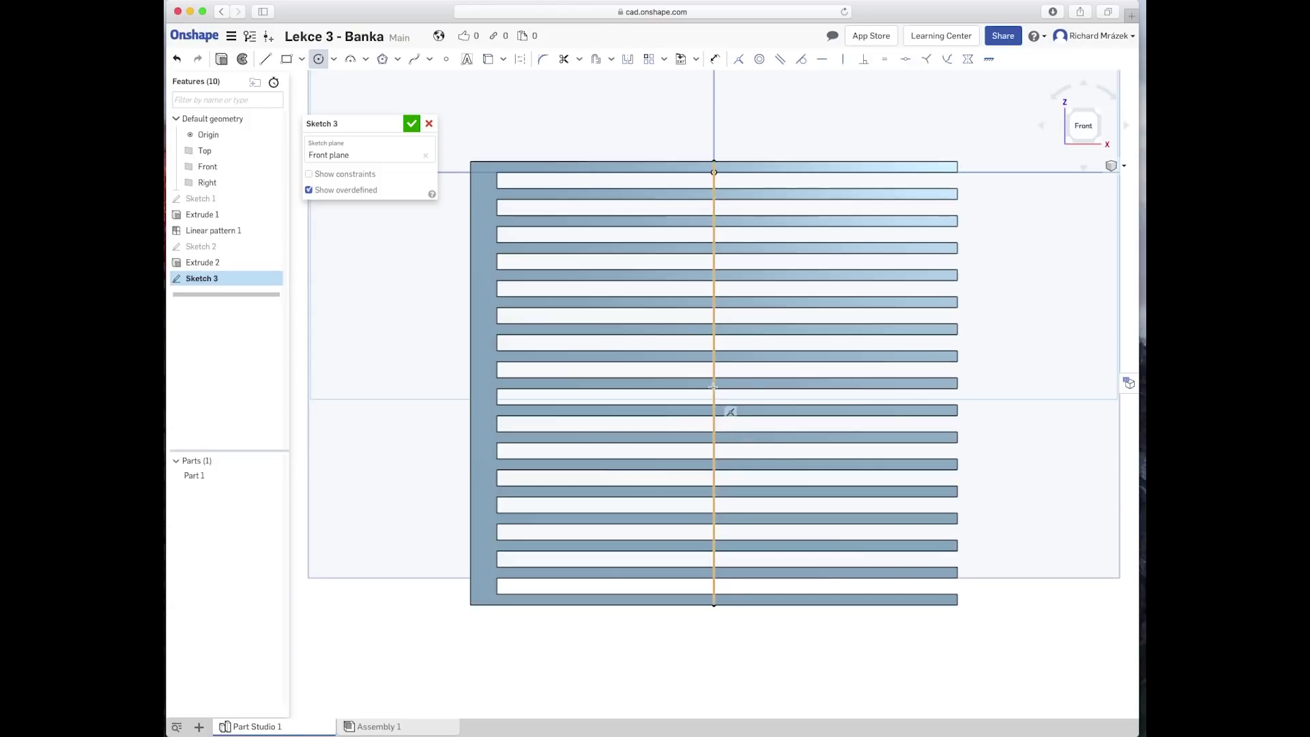
pyautogui.click(714, 383)
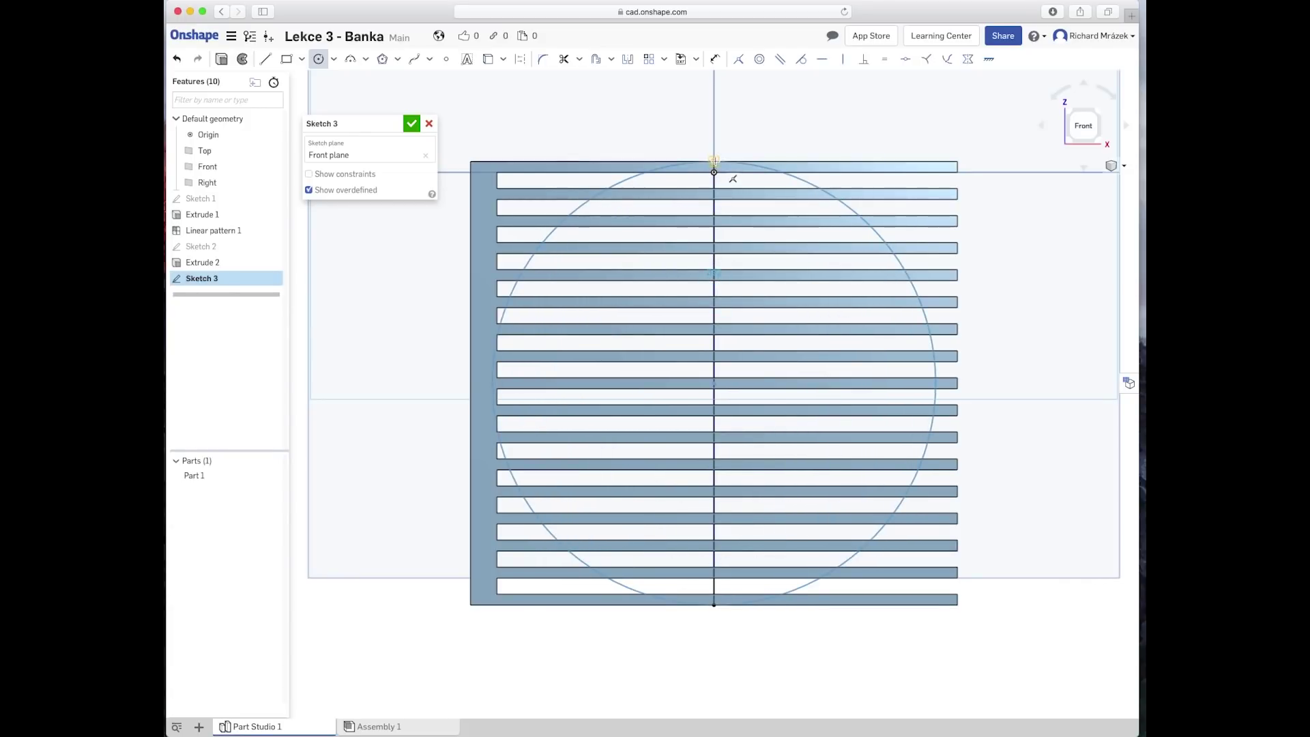
pyautogui.click(713, 163)
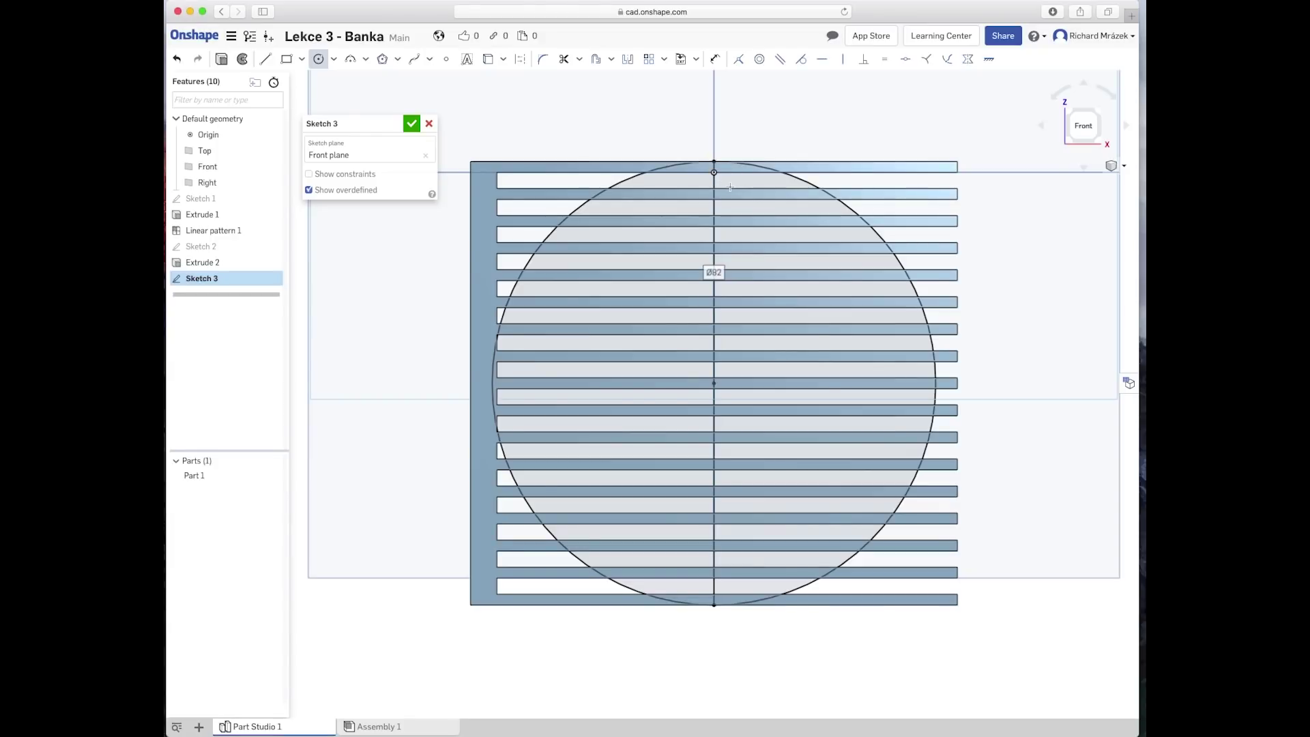
pyautogui.press('Return')
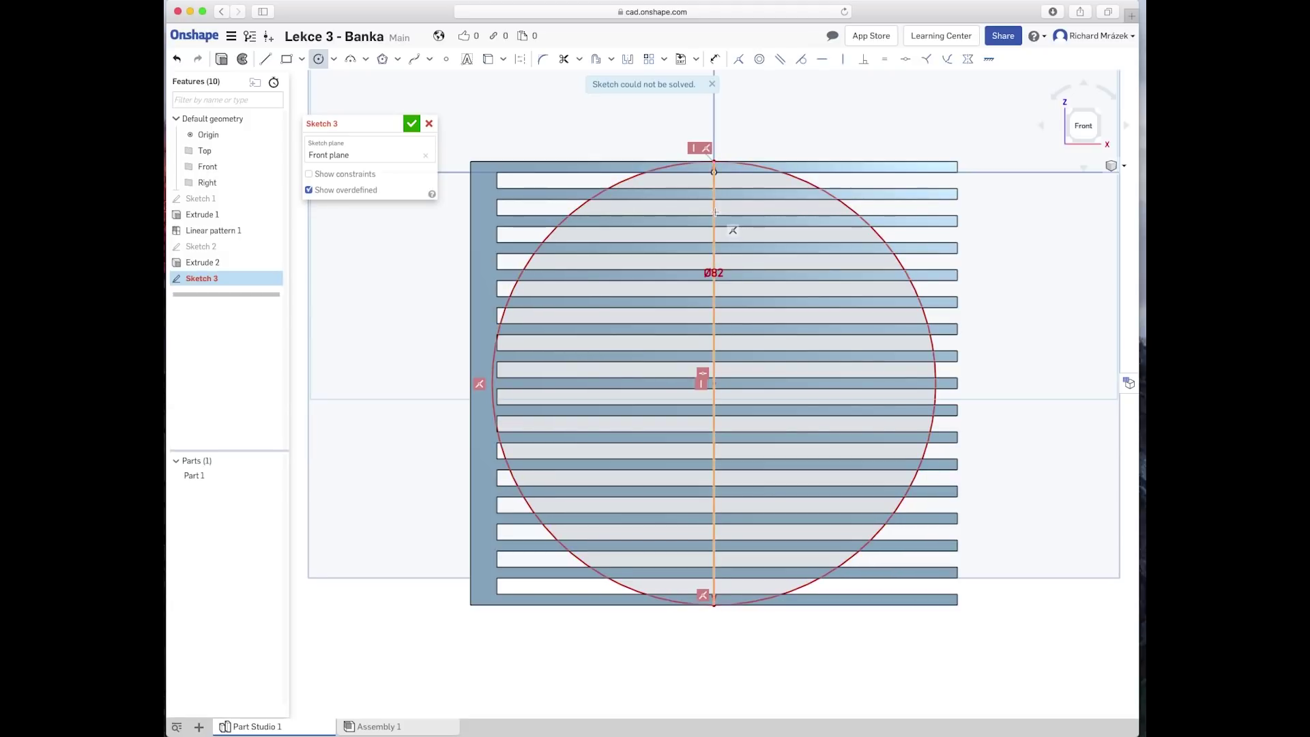
# Step: Remove the conflicting Ø82 diameter dimension so the sketch solves
pyautogui.click(713, 164)
pyautogui.press('Escape')
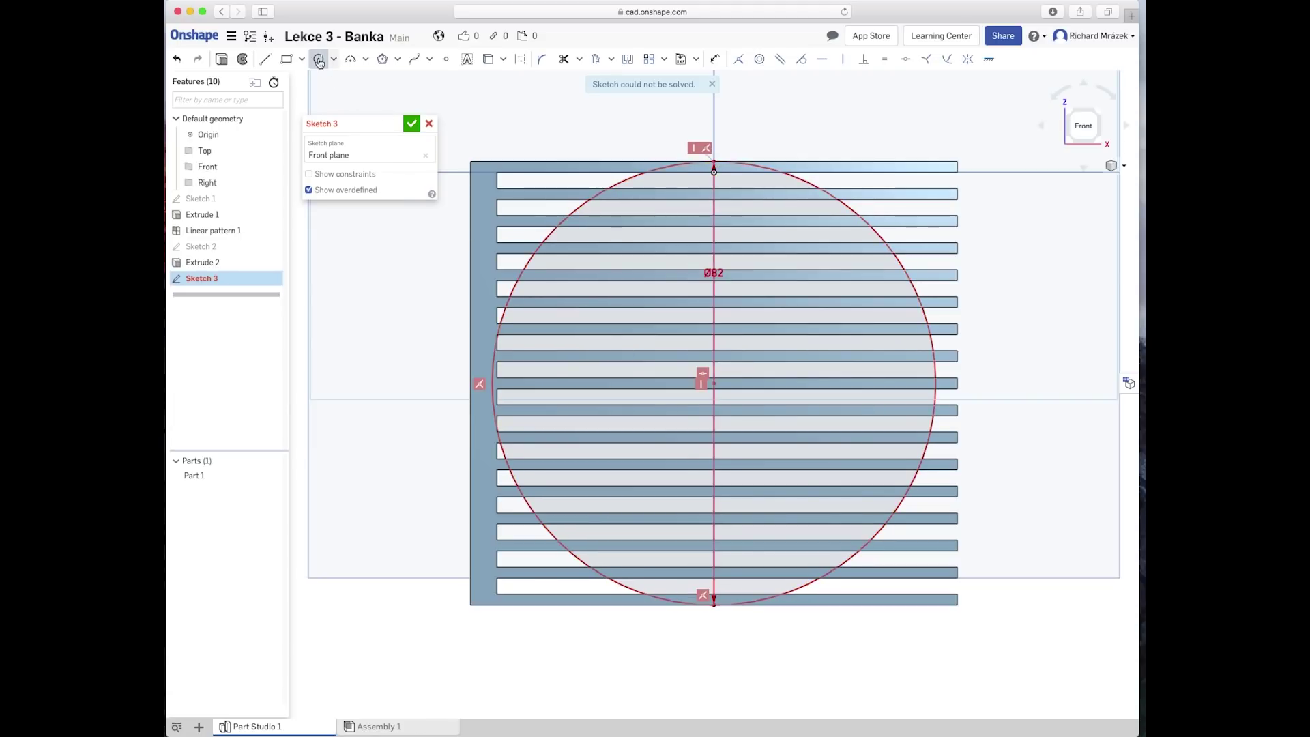
pyautogui.click(714, 321)
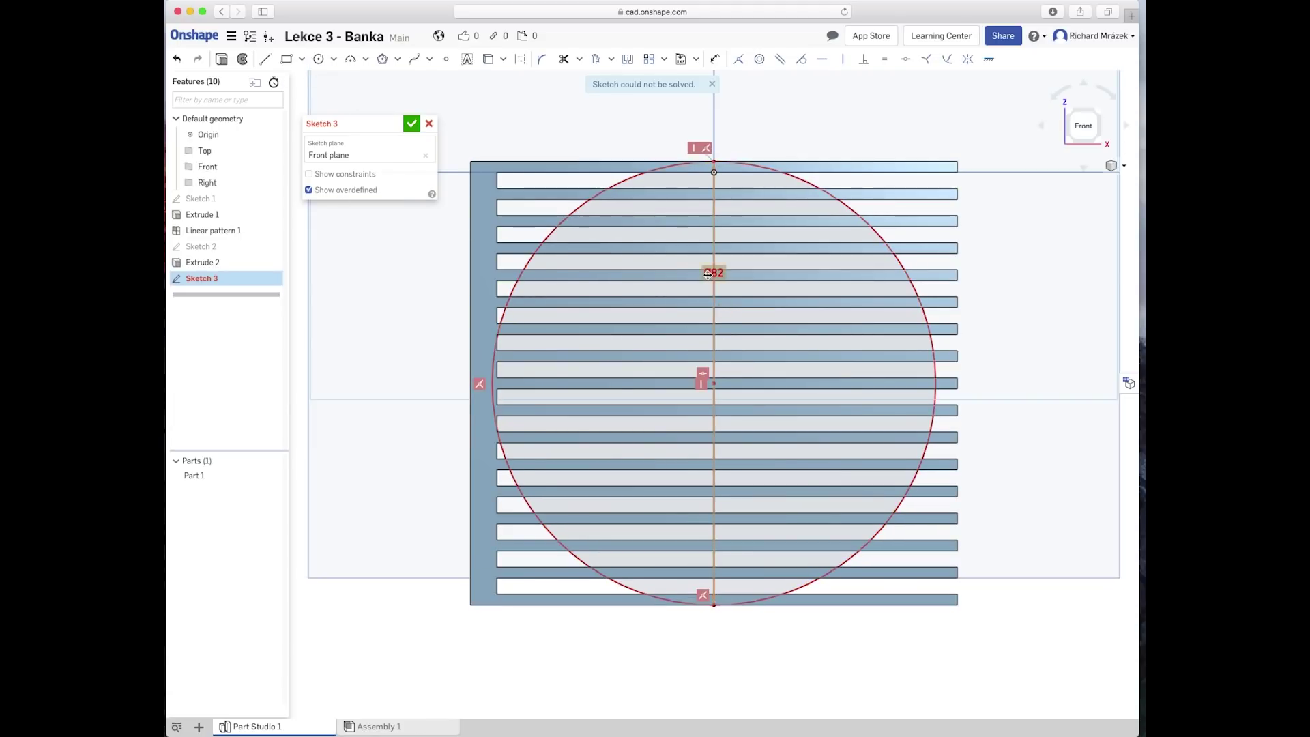
pyautogui.hotkey('ctrl', 'z')
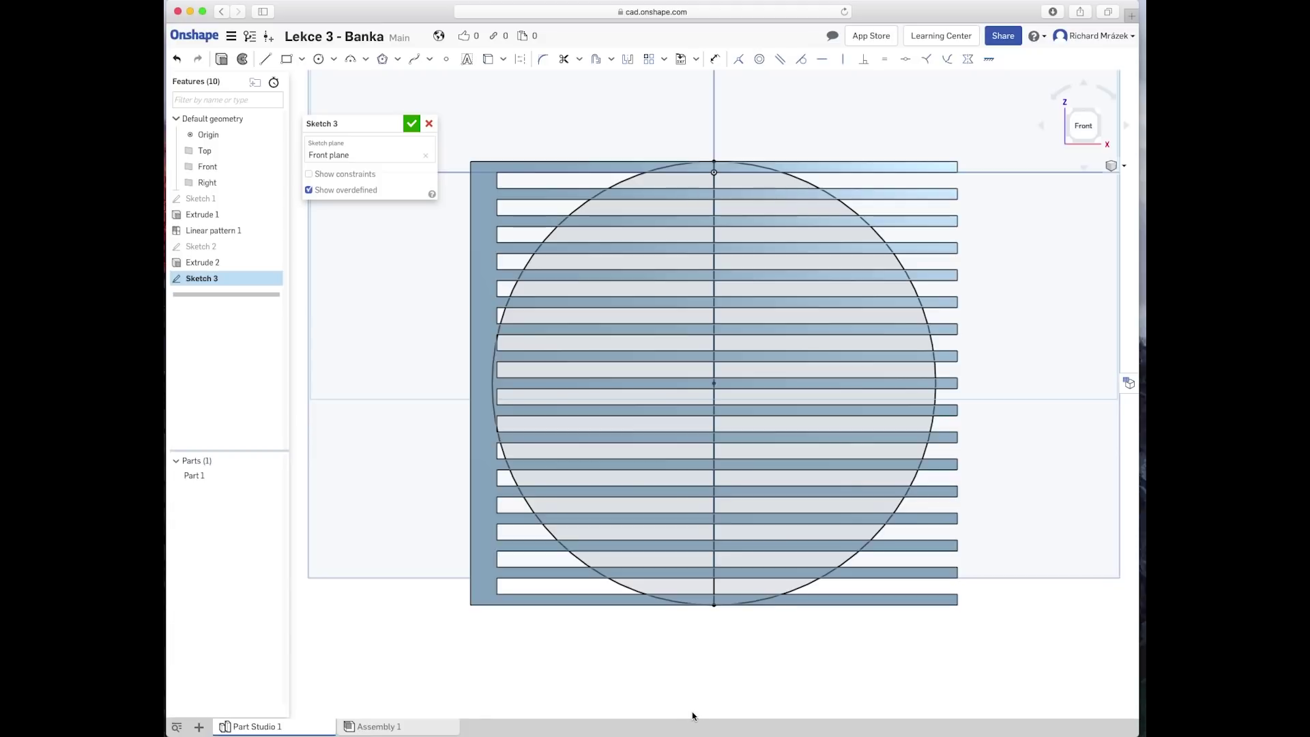
# Step: Place a temporary sketch point on a slot line, then delete it
pyautogui.click(726, 540)
pyautogui.moveTo(727, 540); pyautogui.dragTo(727, 308)
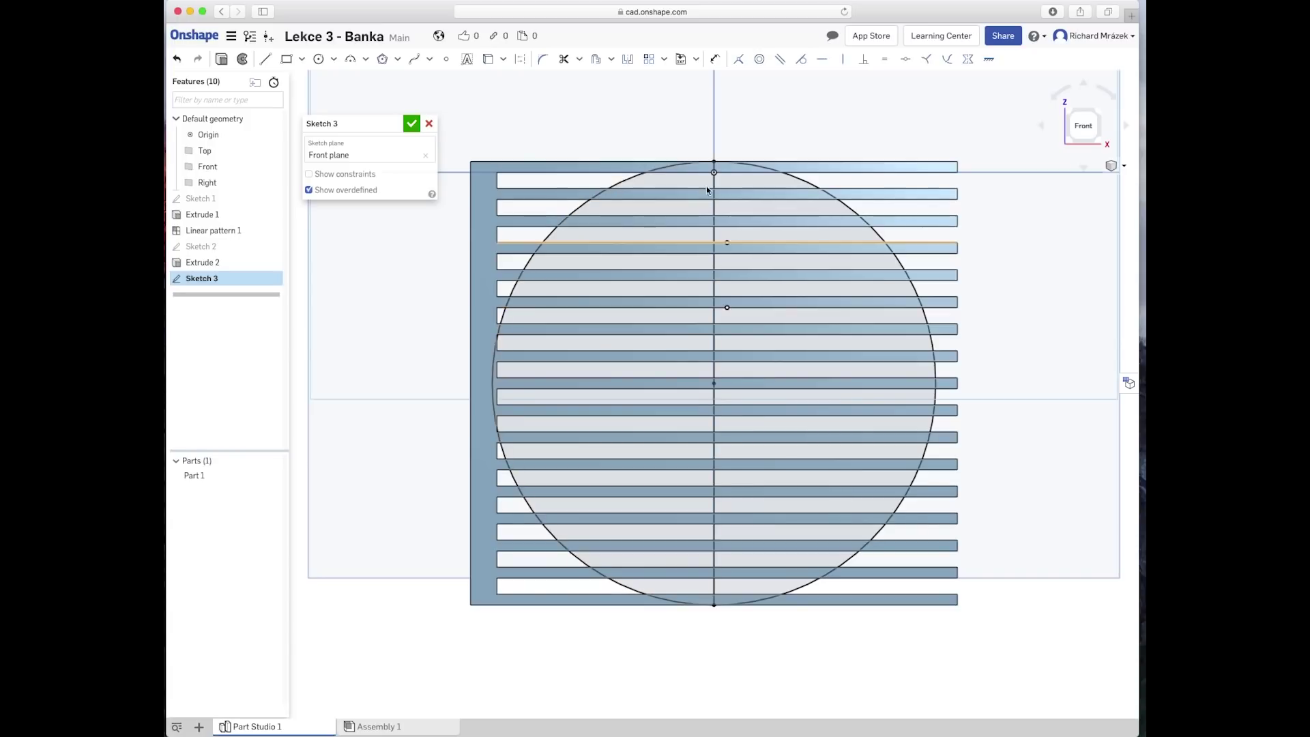
pyautogui.press('Delete')
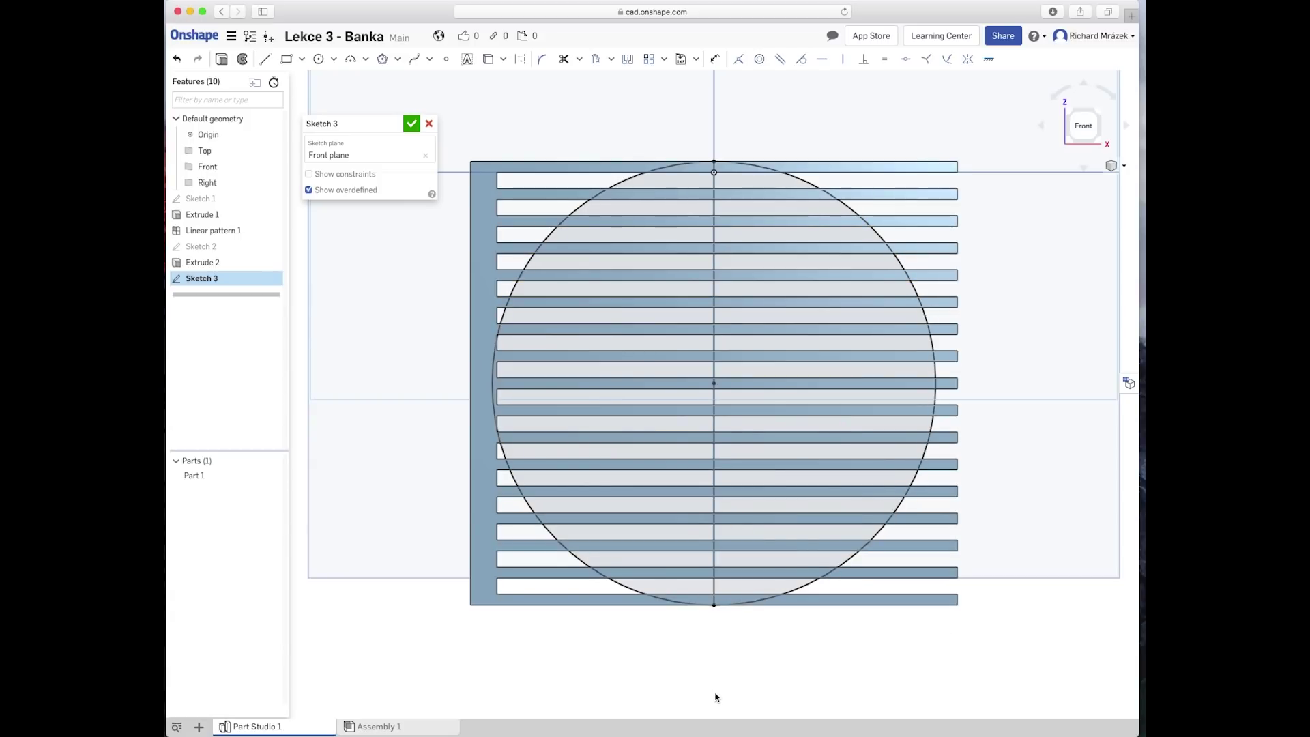
pyautogui.click(562, 61)
pyautogui.click(266, 59)
pyautogui.click(389, 333)
pyautogui.click(446, 475)
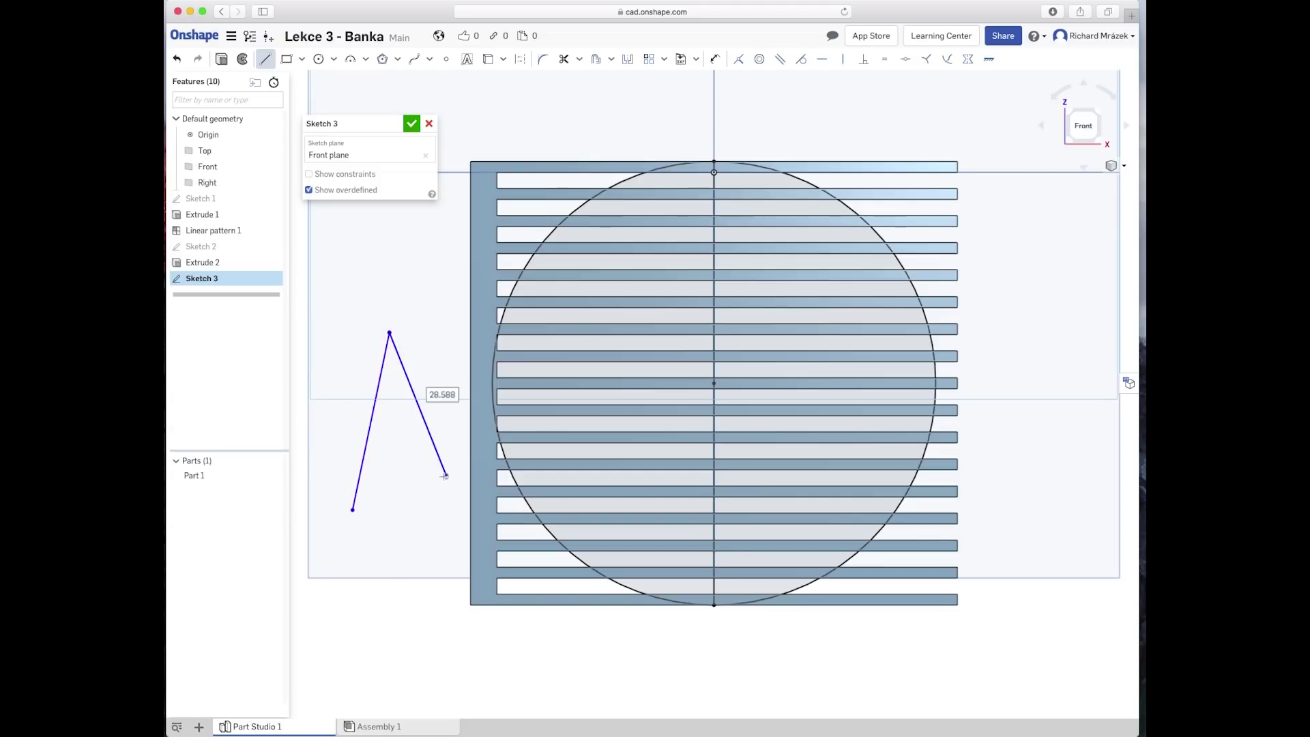
pyautogui.click(327, 449)
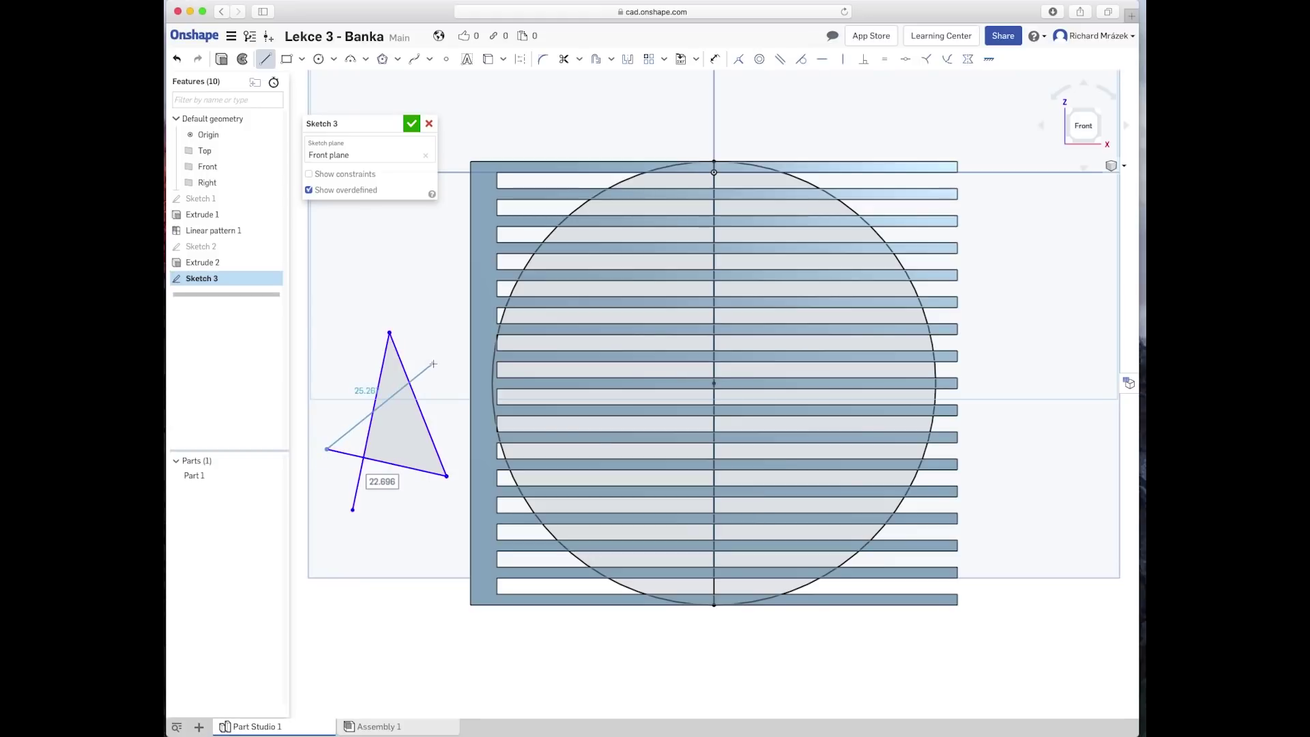
pyautogui.click(432, 363)
pyautogui.press('Escape')
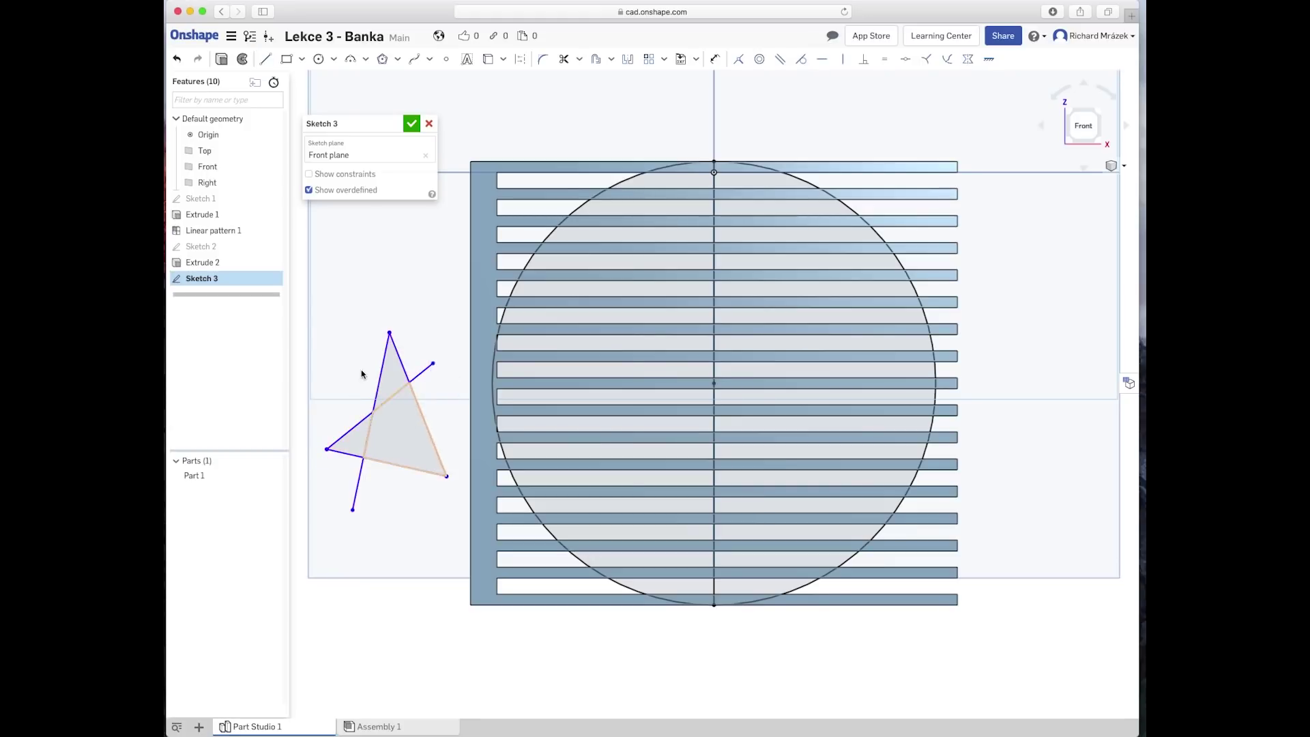
pyautogui.click(265, 59)
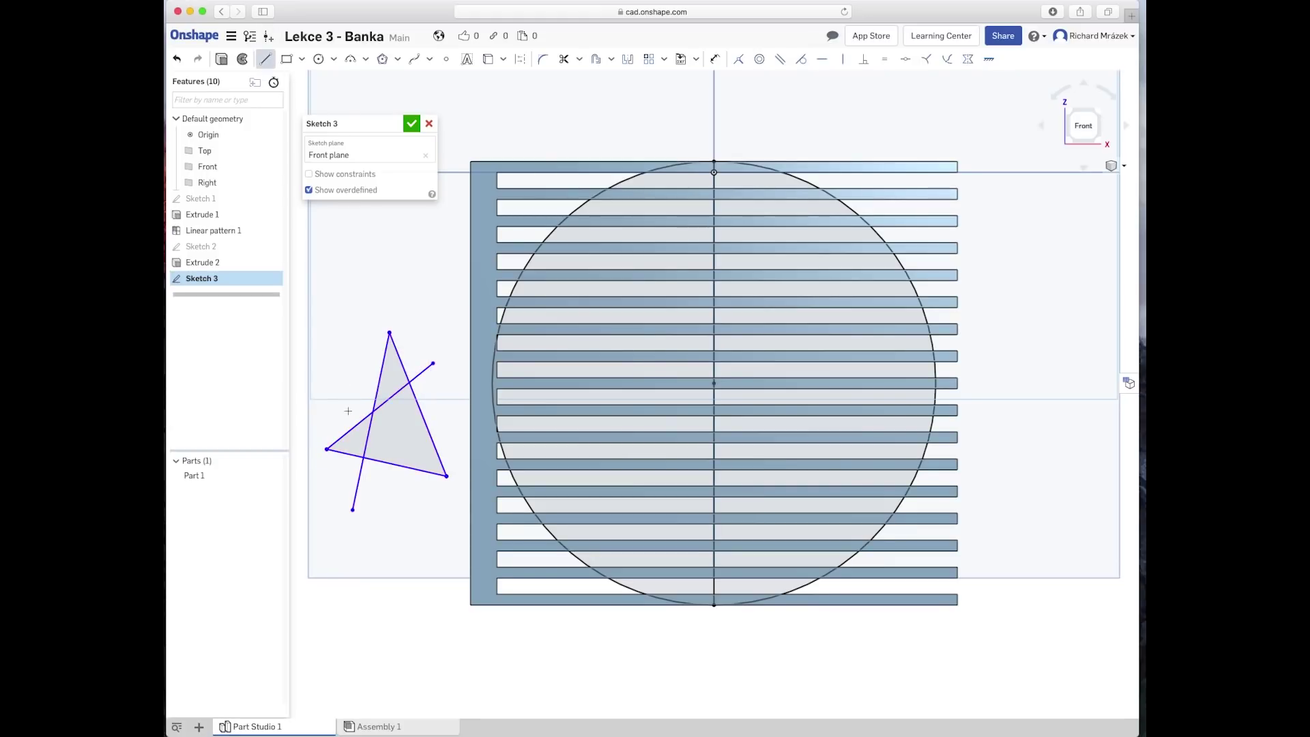
pyautogui.click(338, 350)
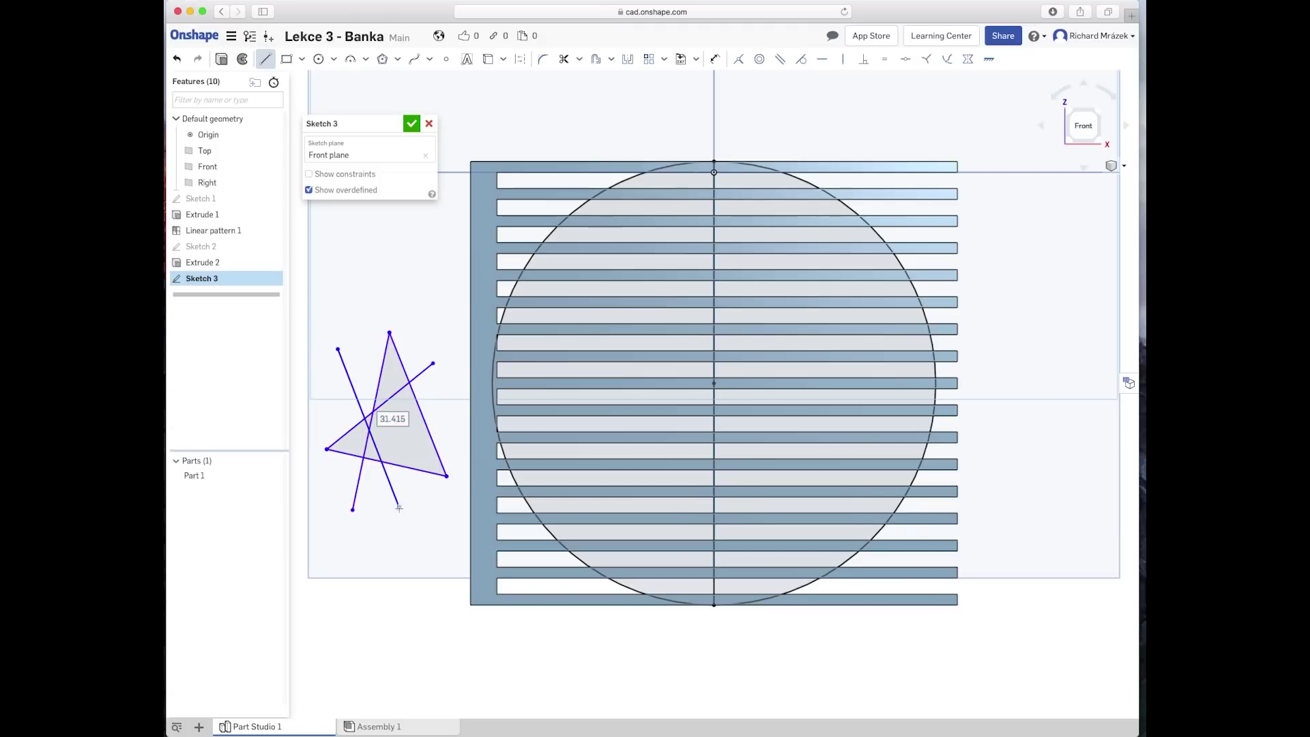
pyautogui.click(399, 507)
pyautogui.press('Escape')
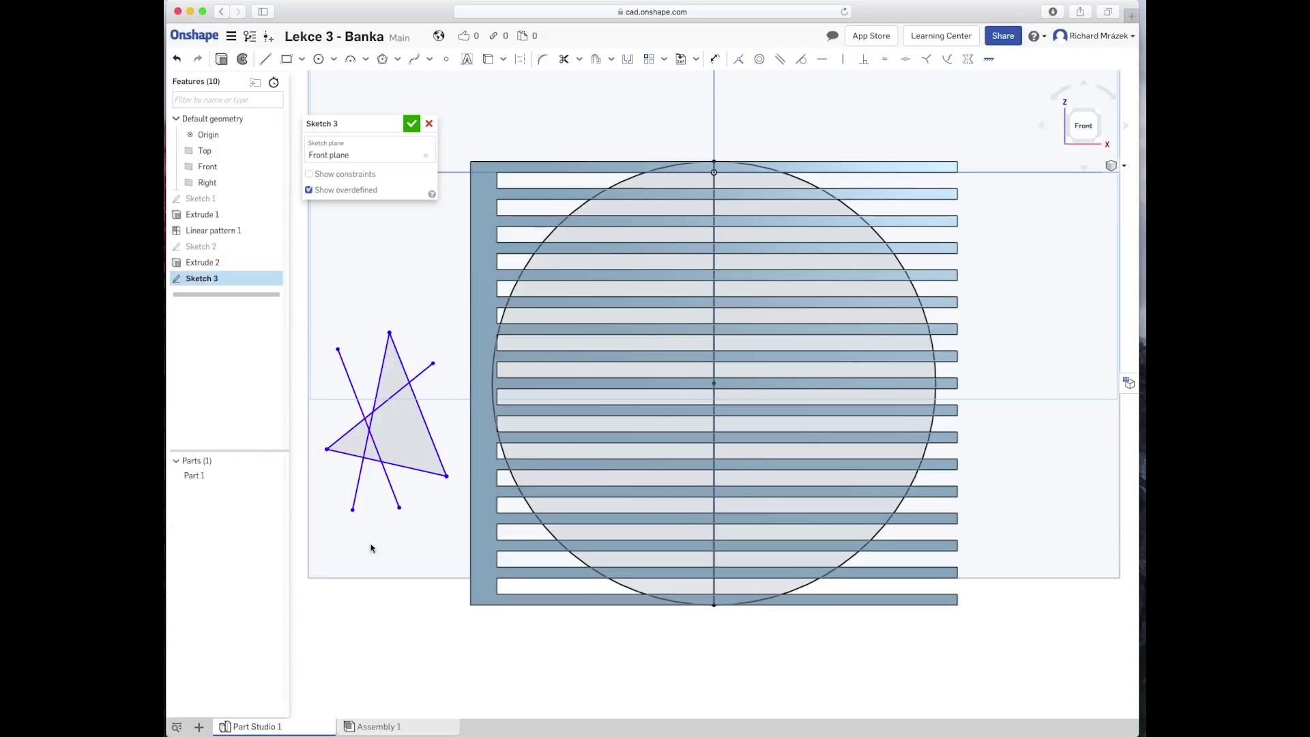
pyautogui.click(563, 59)
pyautogui.click(370, 441)
pyautogui.click(372, 445)
pyautogui.click(375, 446)
pyautogui.click(381, 424)
pyautogui.click(395, 395)
pyautogui.click(564, 59)
pyautogui.moveTo(299, 299); pyautogui.dragTo(462, 537)
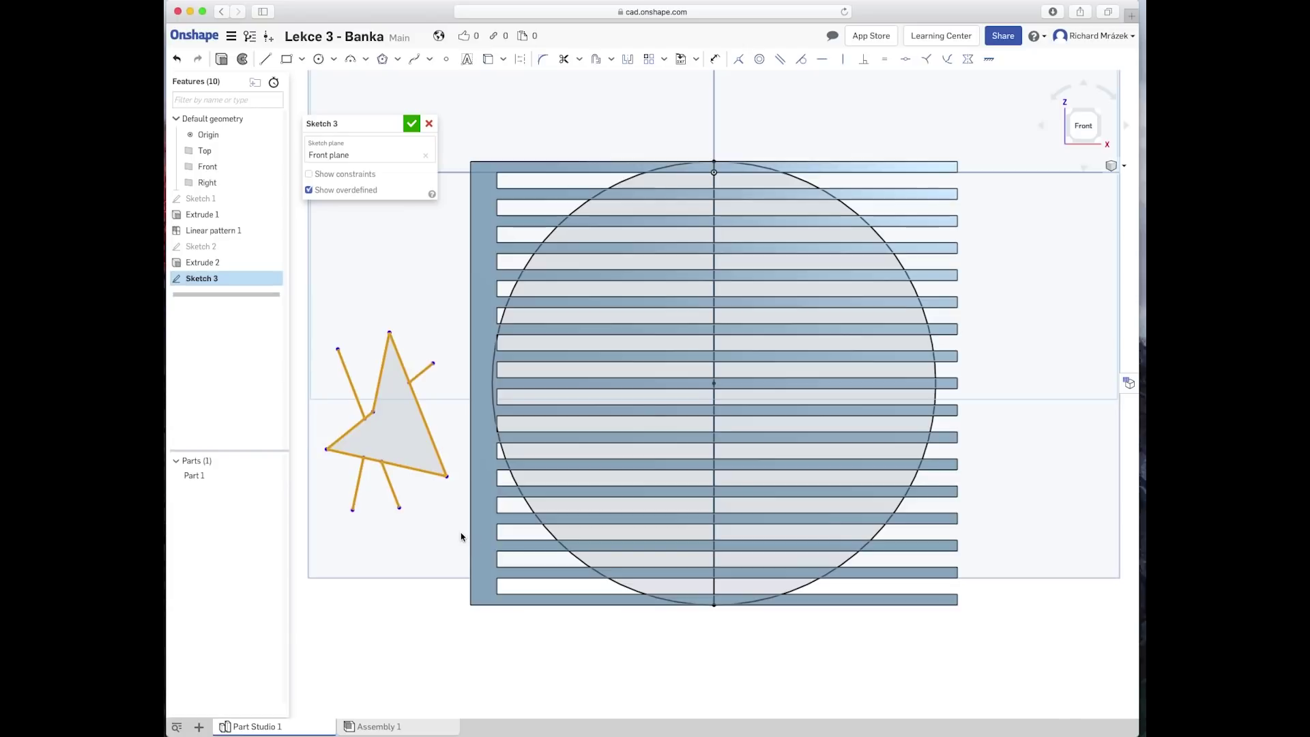
pyautogui.press('Delete')
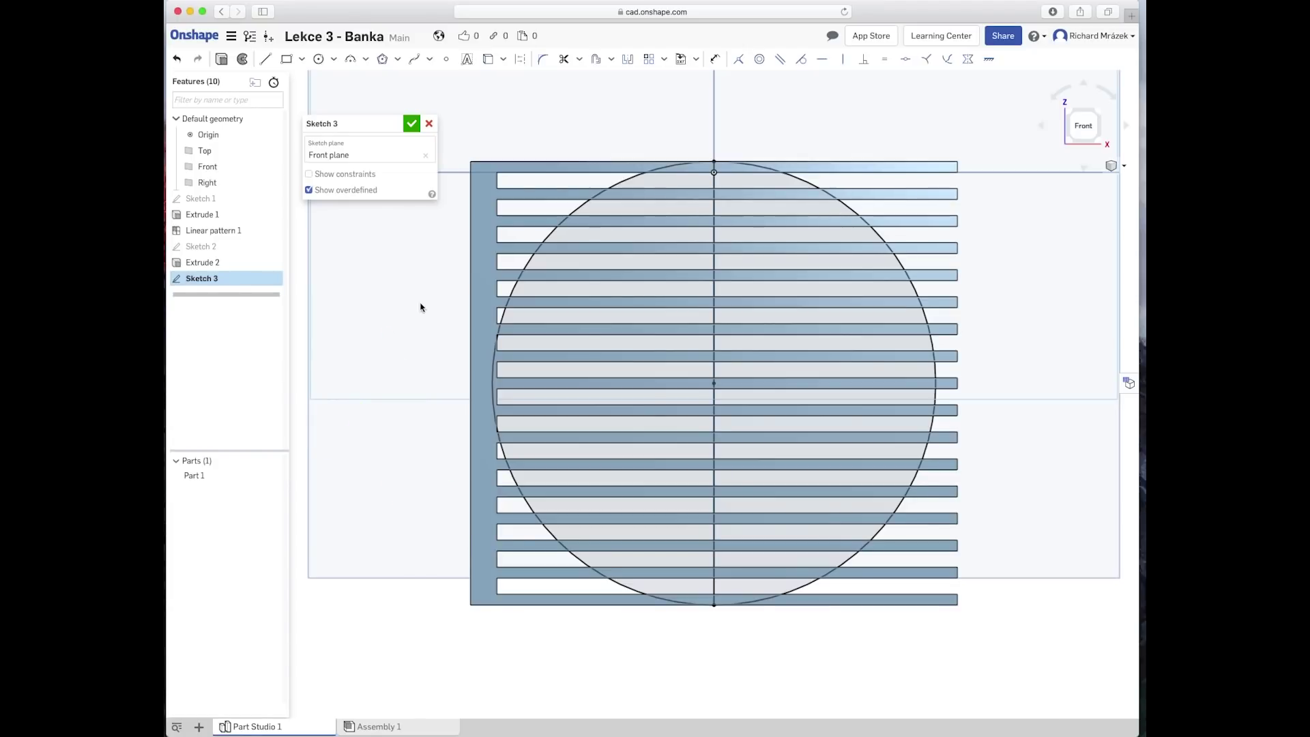
# Step: Trim away the right half of the circle and accept Sketch 3
pyautogui.click(565, 61)
pyautogui.click(852, 213)
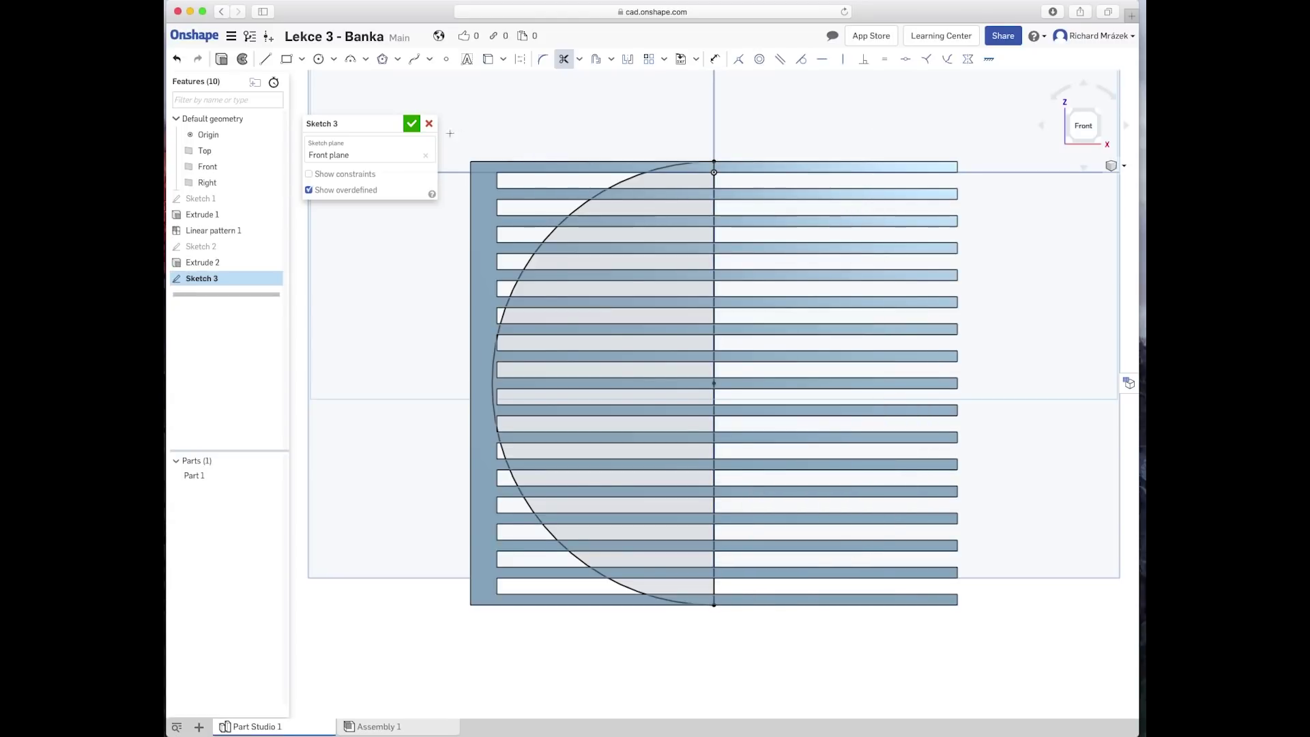
pyautogui.click(411, 124)
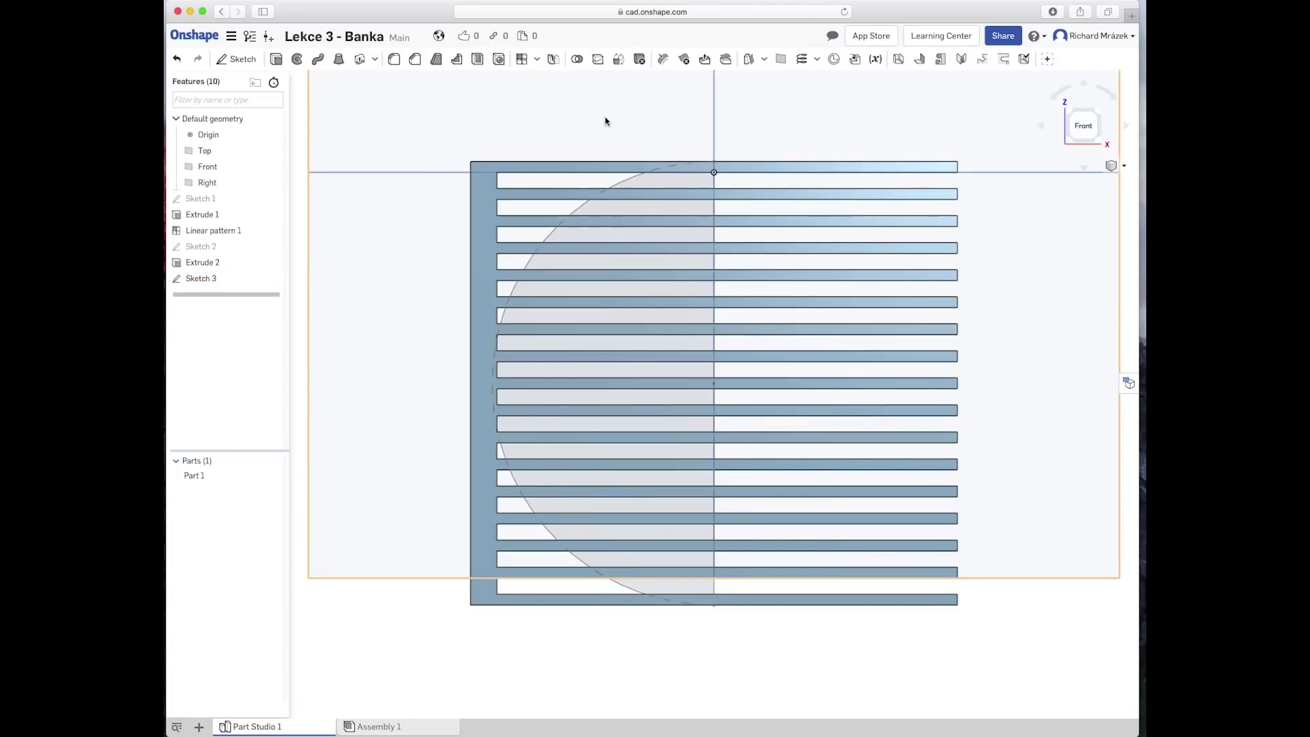
# Step: Switch to an isometric view and hide Part 1 to reveal the sketch
pyautogui.hotkey('shift', '7')
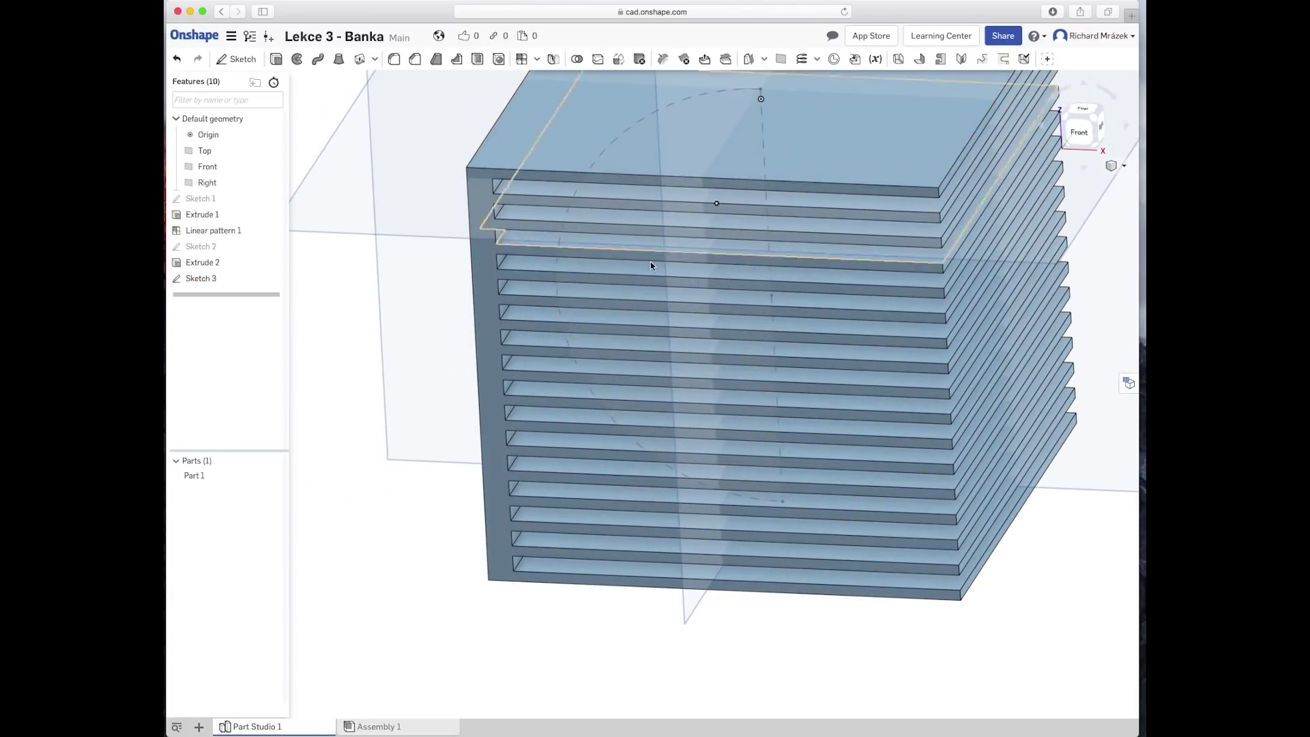
pyautogui.moveTo(647, 265); pyautogui.dragTo(447, 333, button='right')
pyautogui.moveTo(395, 332); pyautogui.dragTo(362, 428, button='middle')
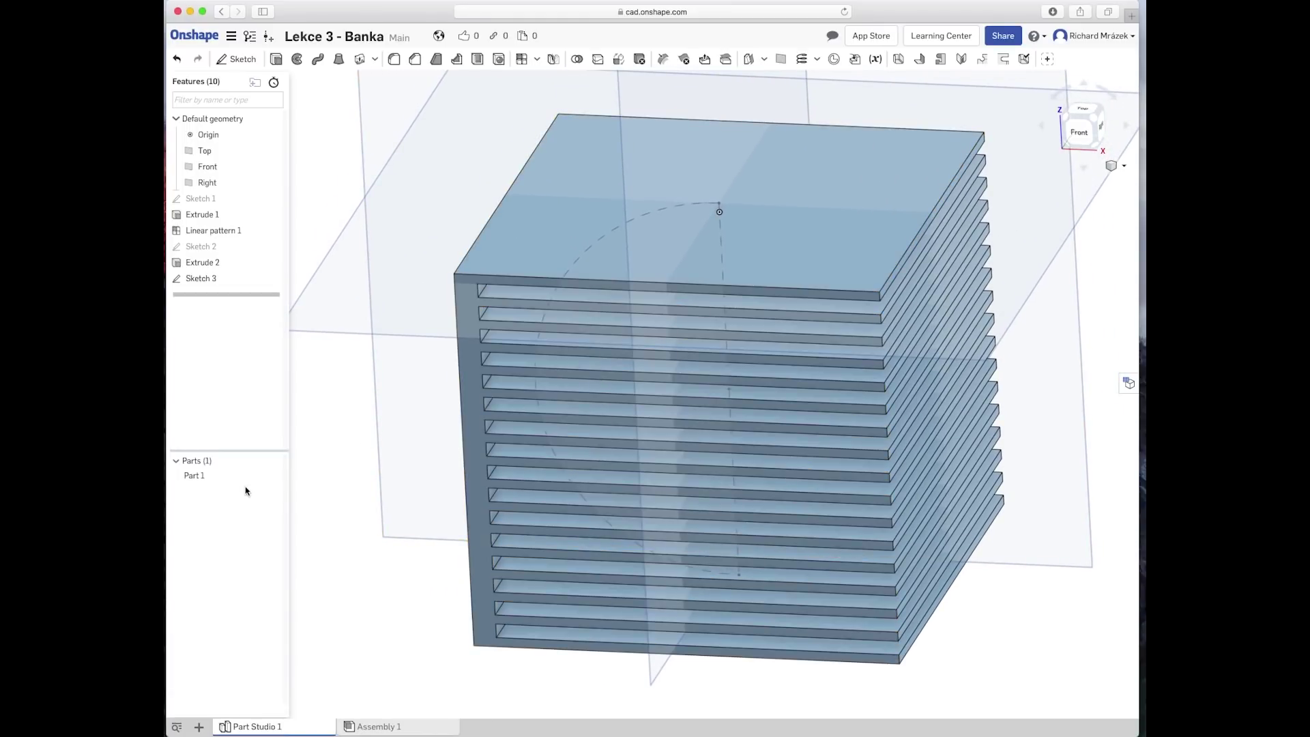
pyautogui.click(273, 476)
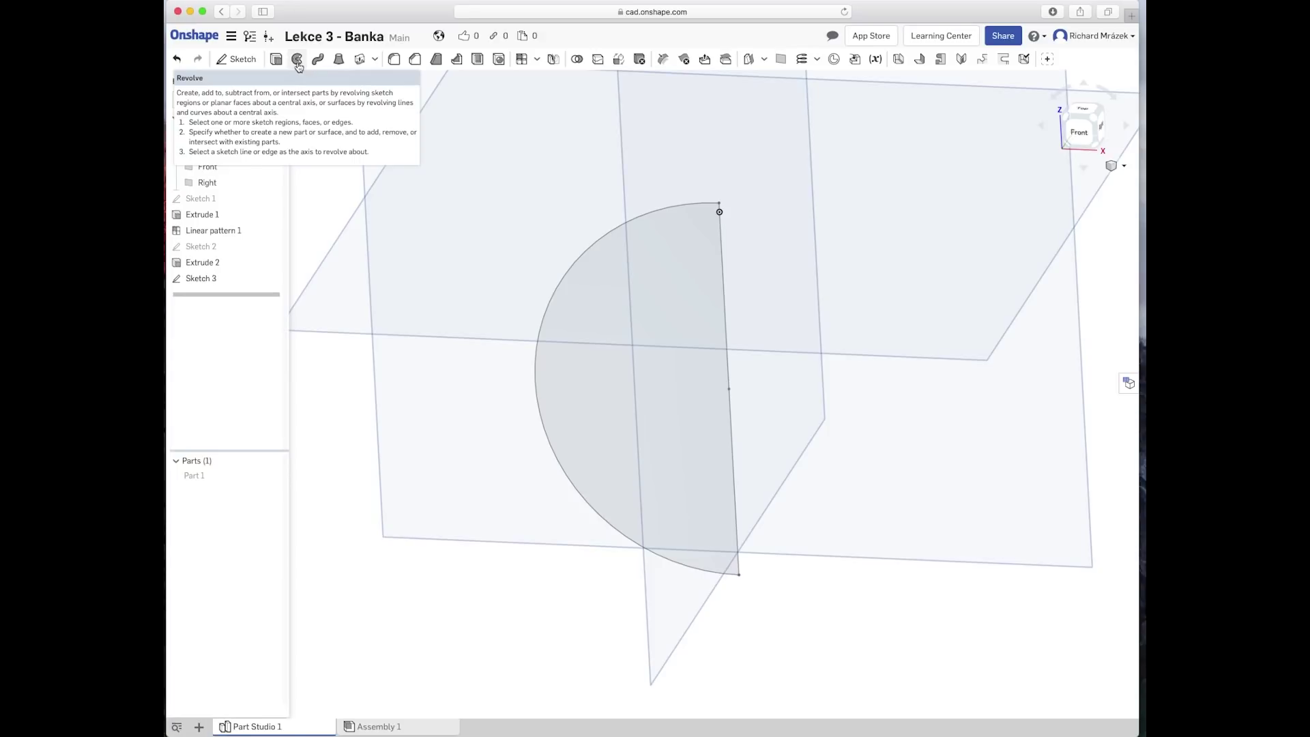
# Step: Revolve the whole Sketch 3 region about its straight 82 mm edge, previewing a sphere
pyautogui.click(298, 60)
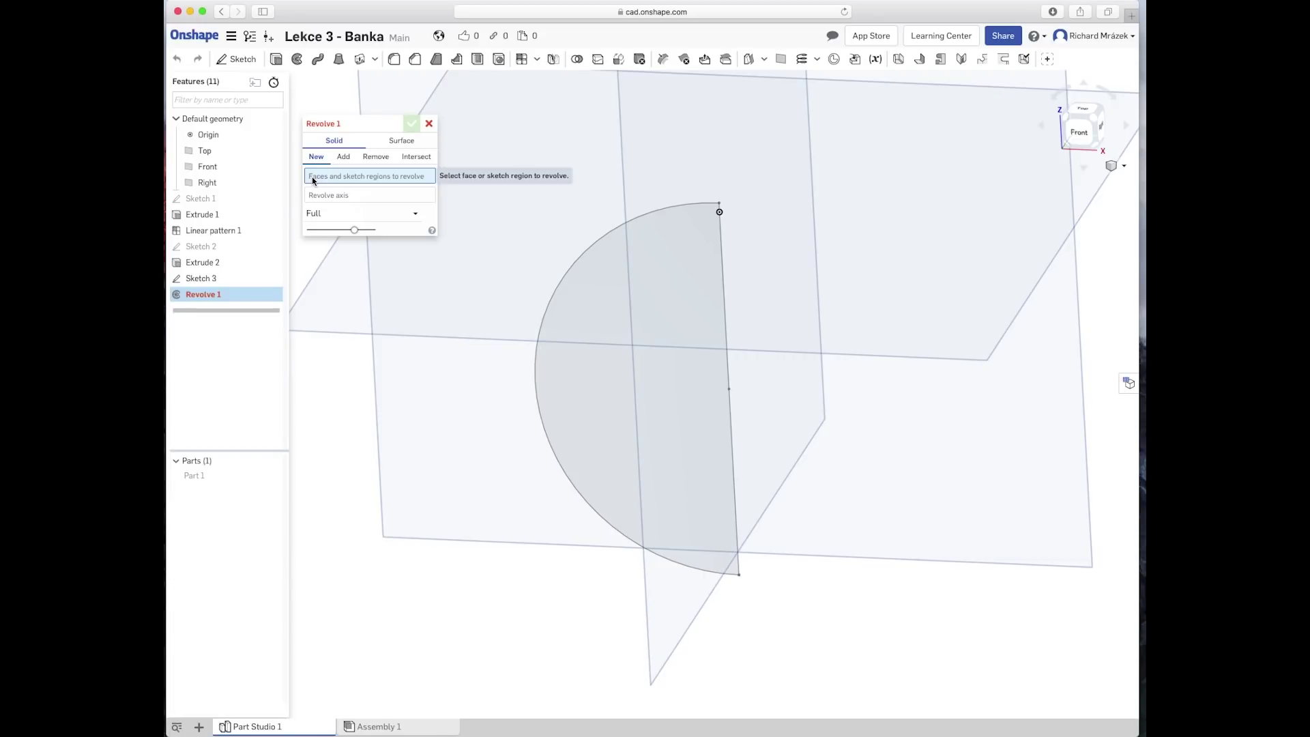
pyautogui.click(573, 414)
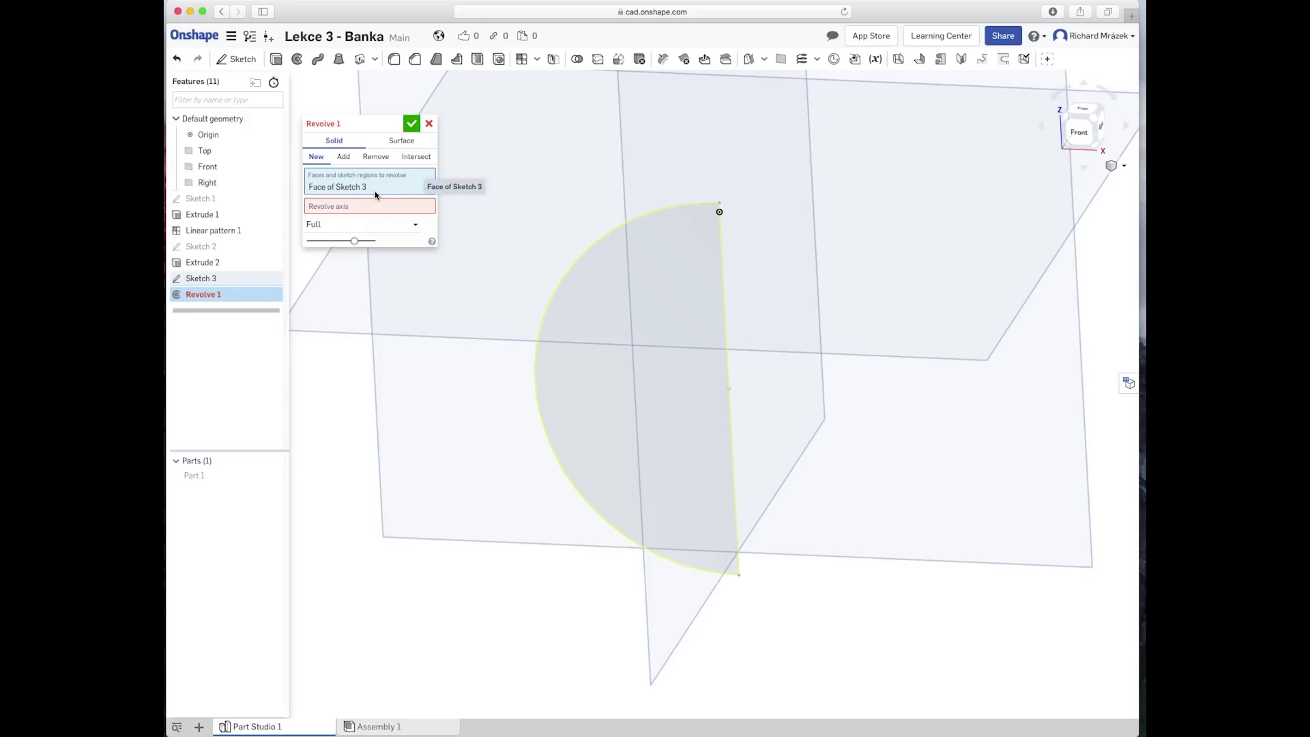
pyautogui.click(430, 191)
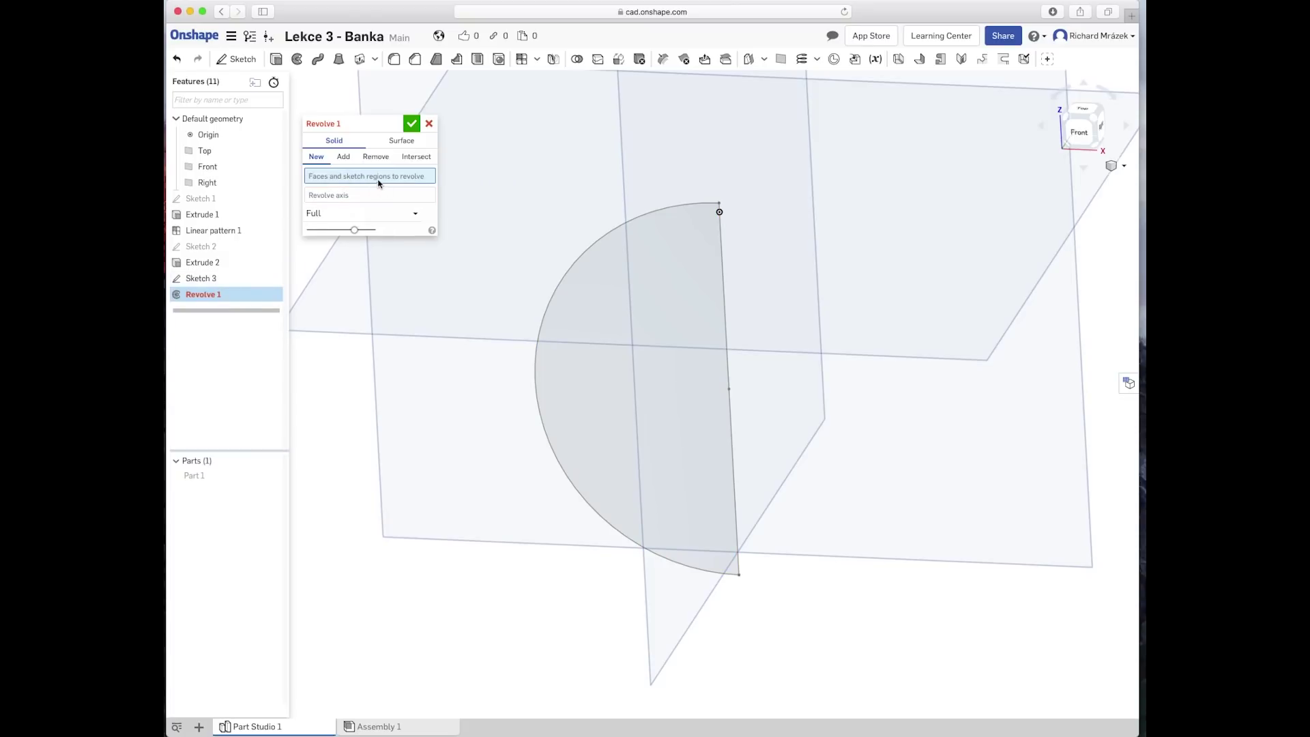
pyautogui.click(206, 280)
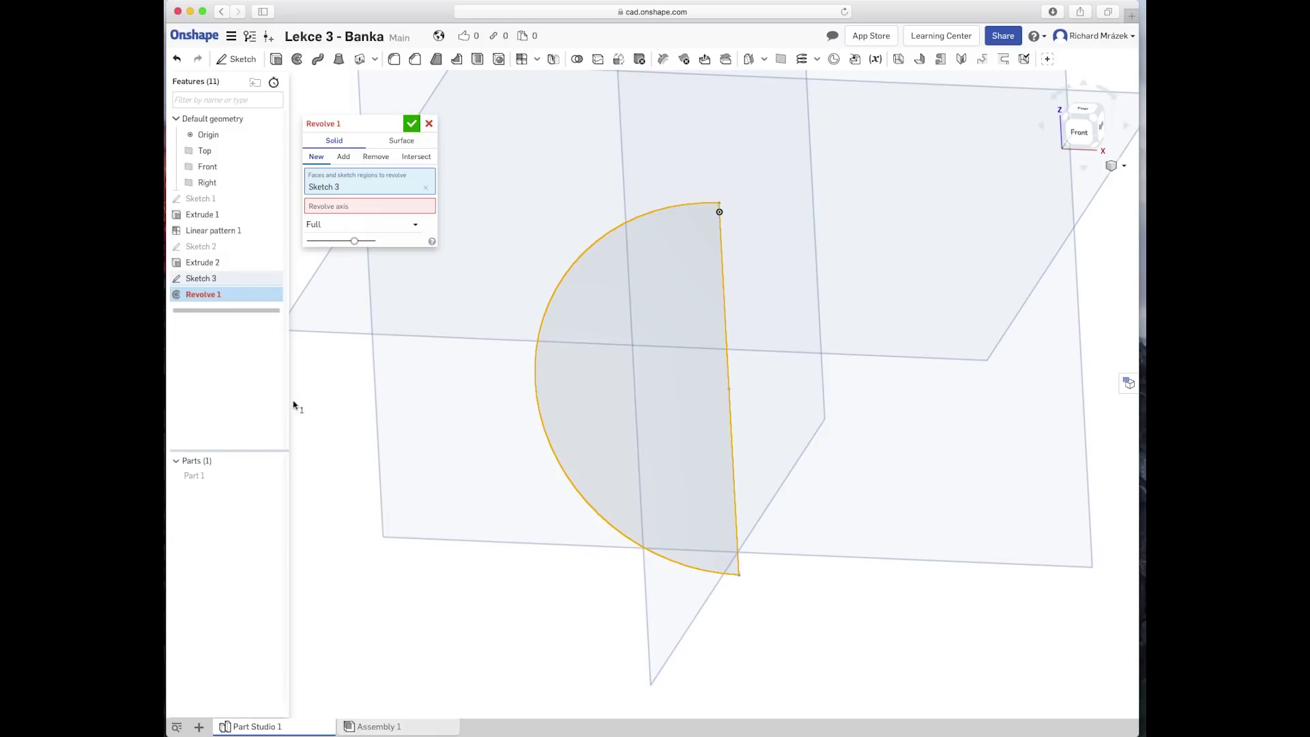
pyautogui.click(373, 207)
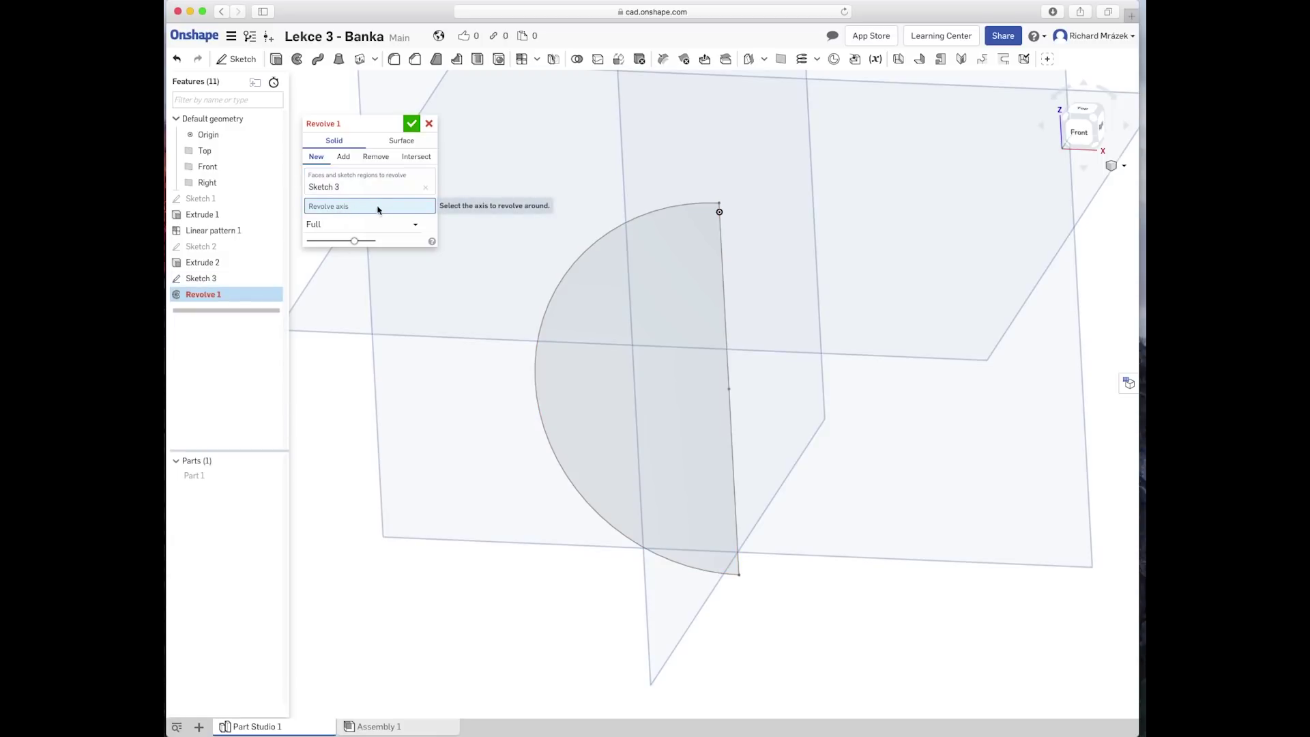
pyautogui.click(724, 308)
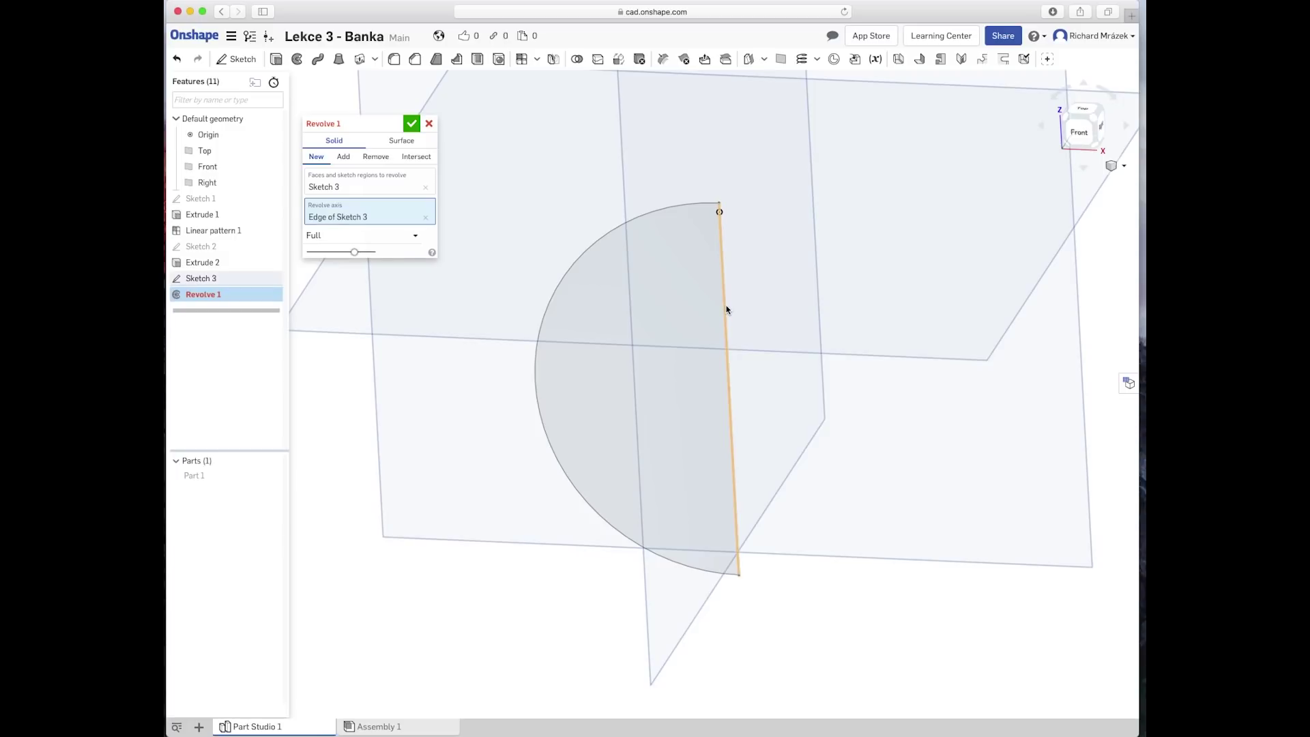
pyautogui.moveTo(515, 584); pyautogui.dragTo(508, 593, button='right')
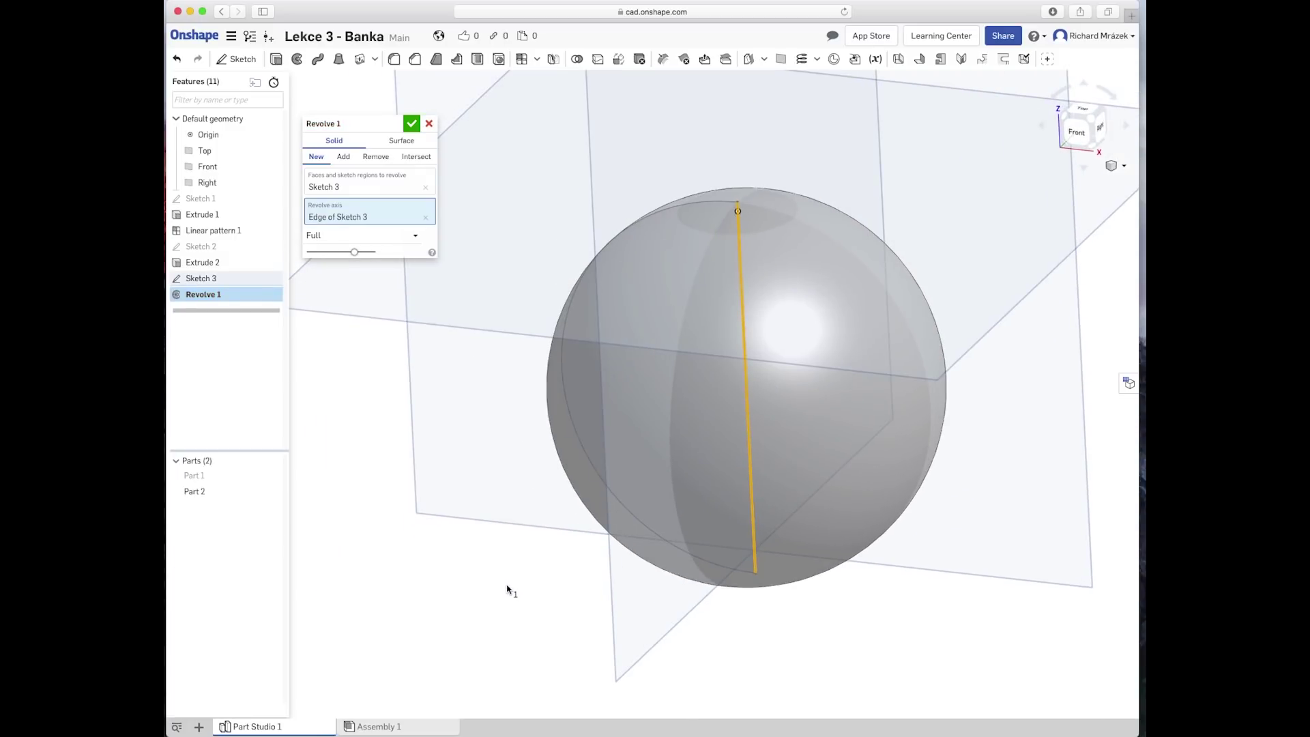
pyautogui.moveTo(507, 588); pyautogui.dragTo(505, 598, button='right')
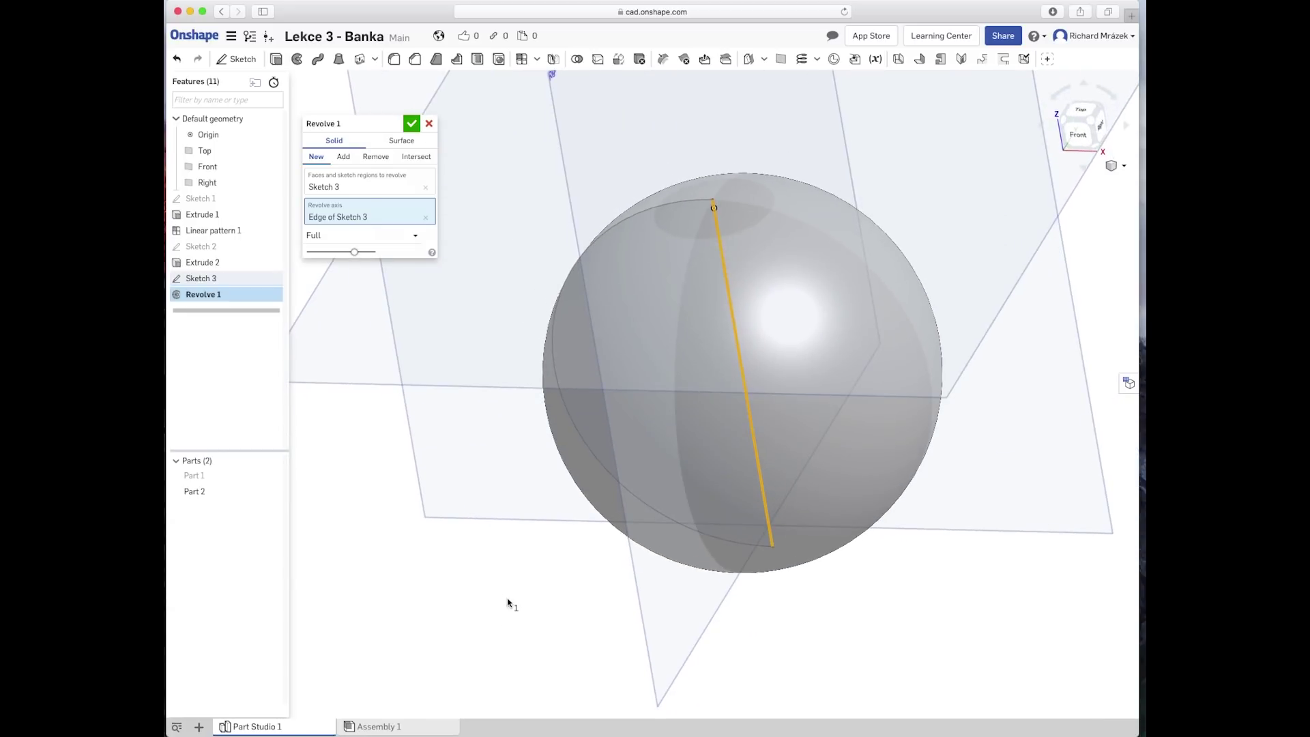
pyautogui.click(416, 237)
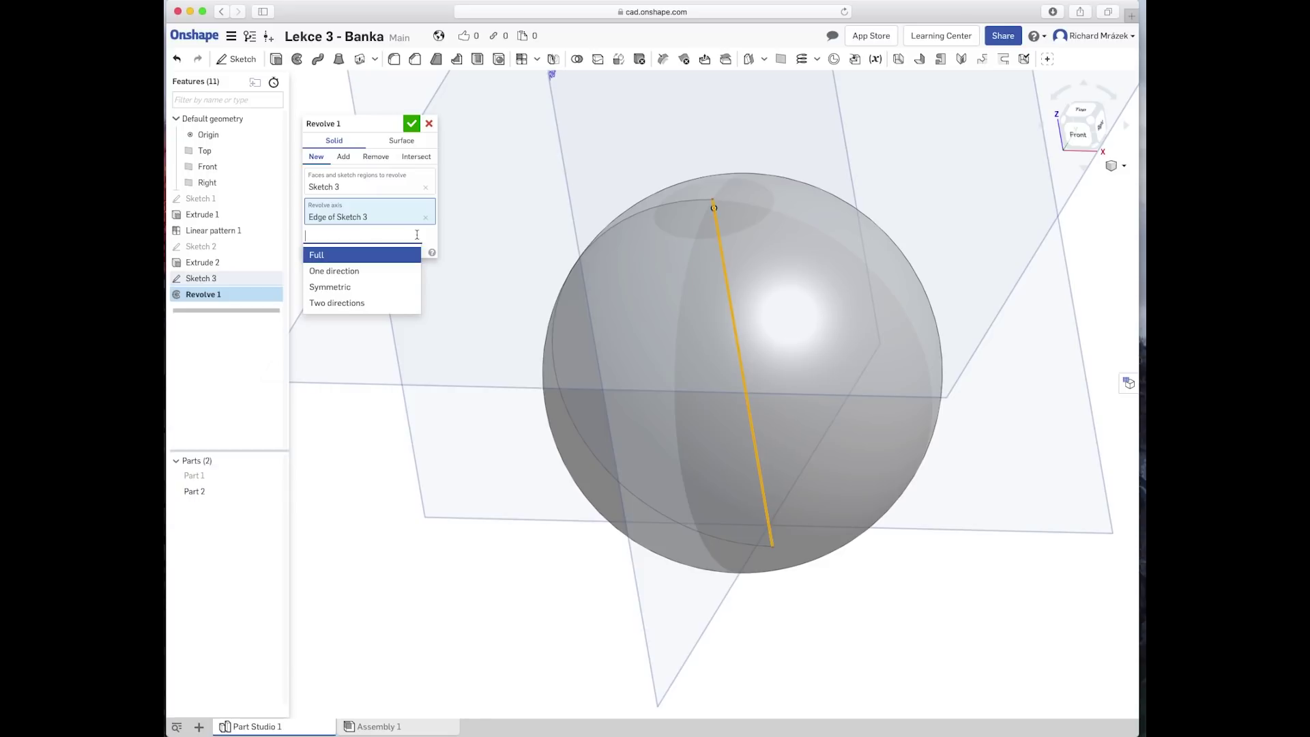
# Step: Try a one-direction revolve of 90 degrees
pyautogui.click(384, 271)
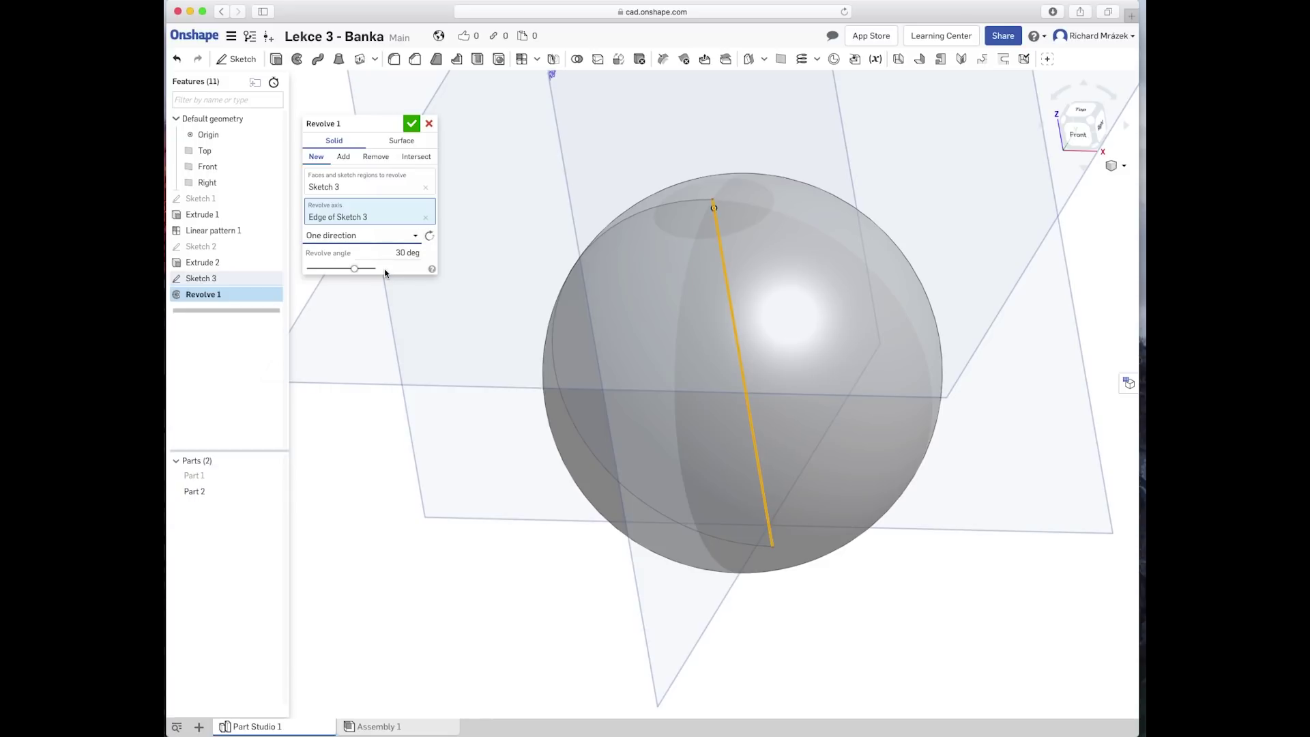
pyautogui.moveTo(469, 624)
pyautogui.mouseDown(button='right')
pyautogui.moveTo(526, 652)
pyautogui.moveTo(473, 565)
pyautogui.mouseUp(button='right')
pyautogui.click(395, 252)
pyautogui.write('90')
pyautogui.press('Return')
pyautogui.moveTo(440, 413)
pyautogui.mouseDown(button='right')
pyautogui.moveTo(430, 442)
pyautogui.moveTo(445, 434)
pyautogui.mouseUp(button='right')
# Step: Try a symmetric revolve, then set the revolve type back to Full
pyautogui.click(415, 235)
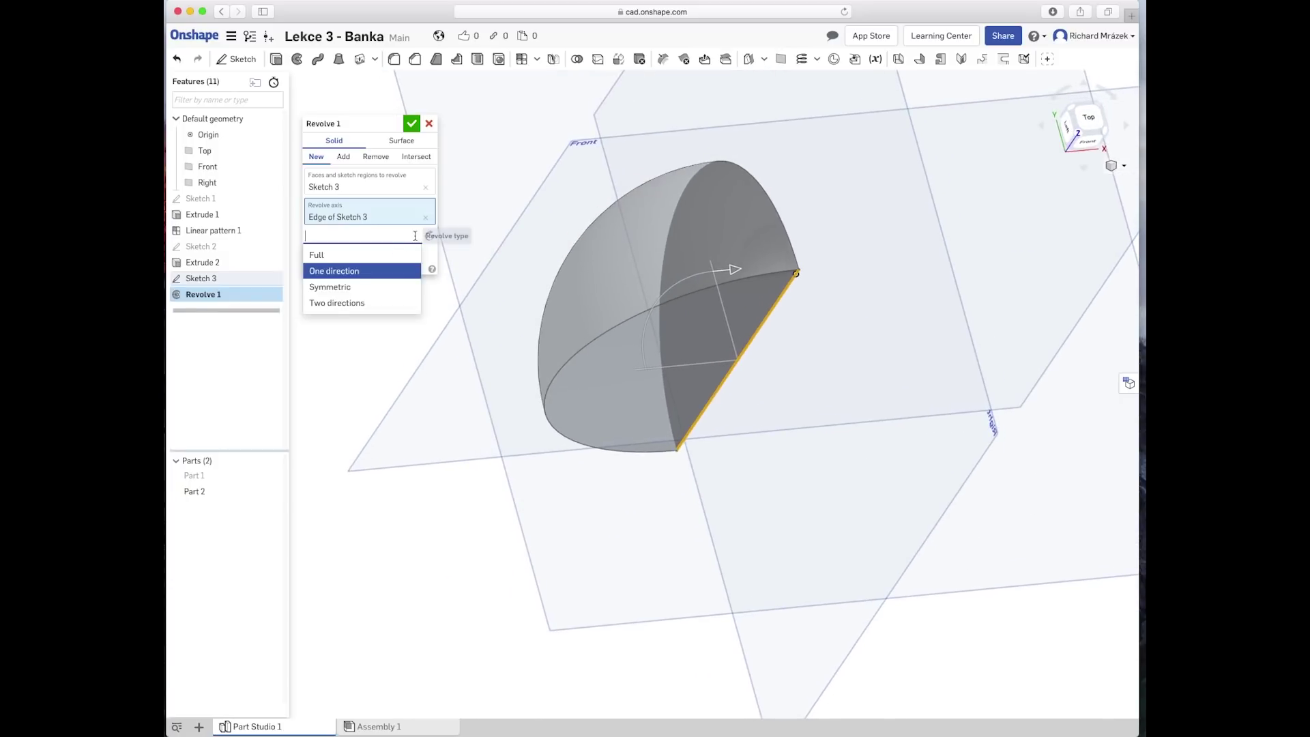
pyautogui.click(390, 288)
pyautogui.moveTo(442, 445)
pyautogui.mouseDown(button='right')
pyautogui.moveTo(427, 529)
pyautogui.moveTo(421, 486)
pyautogui.mouseUp(button='right')
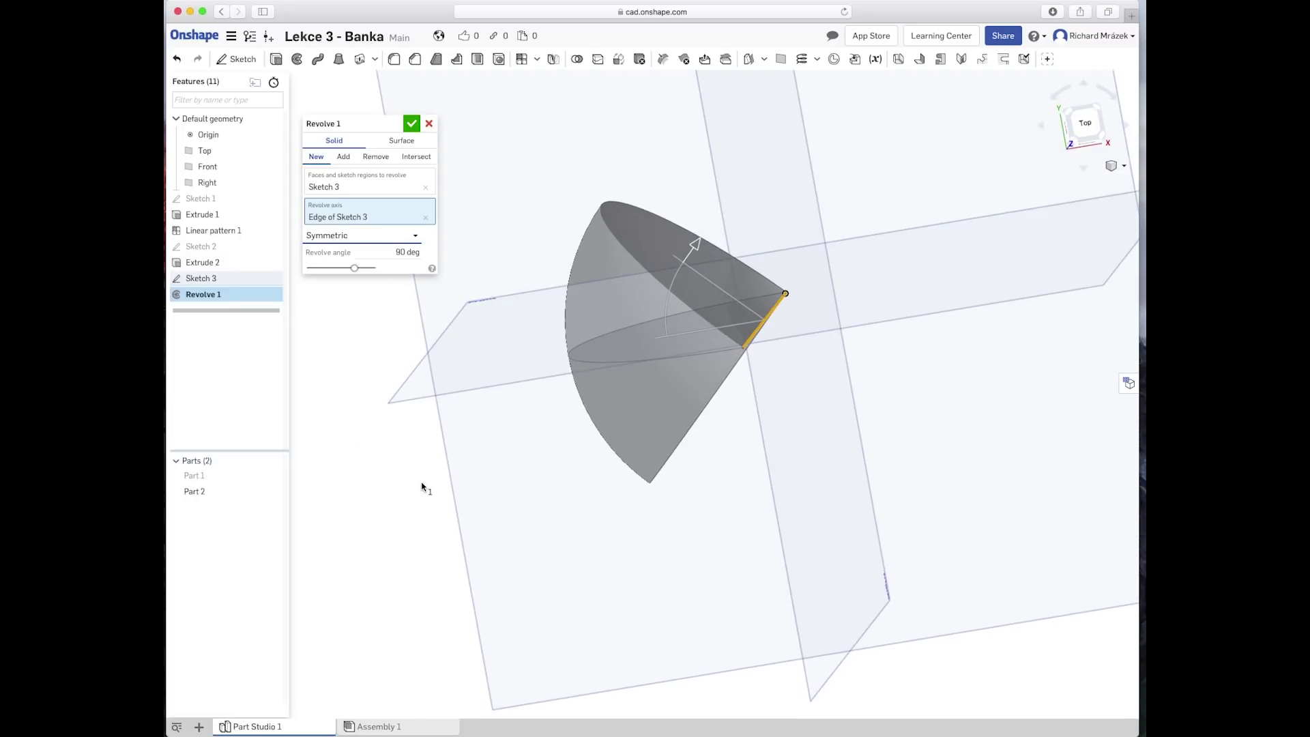
pyautogui.click(413, 235)
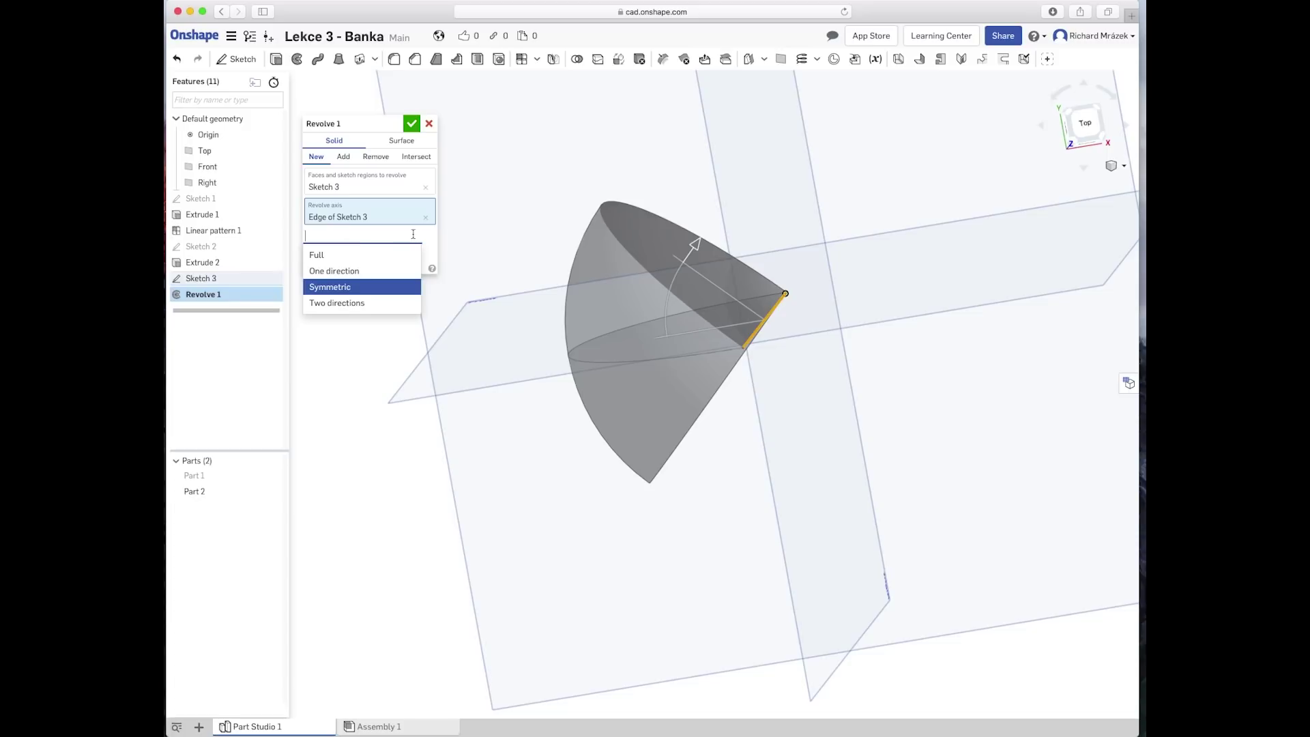
pyautogui.click(345, 255)
pyautogui.moveTo(453, 511); pyautogui.dragTo(433, 459, button='right')
# Step: Accept Revolve 1 to create the 82 mm sphere
pyautogui.click(412, 122)
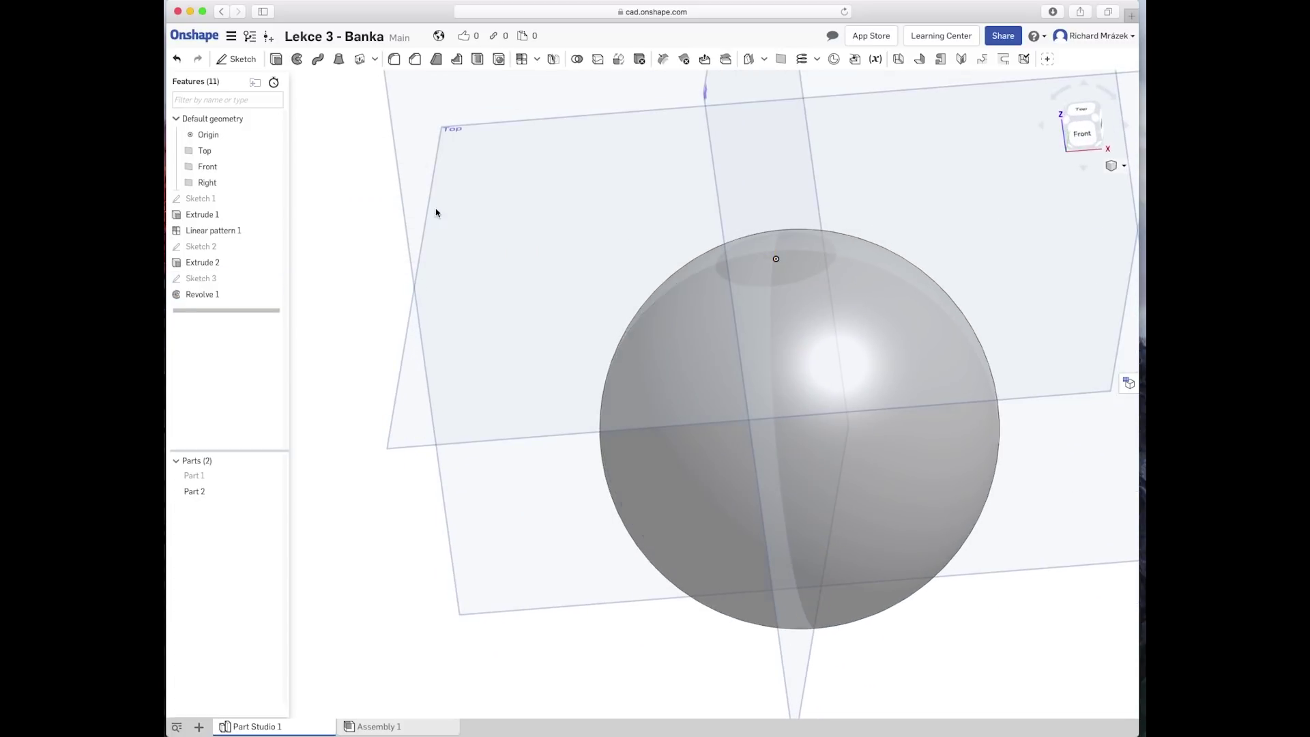
pyautogui.moveTo(582, 544); pyautogui.dragTo(593, 564, button='right')
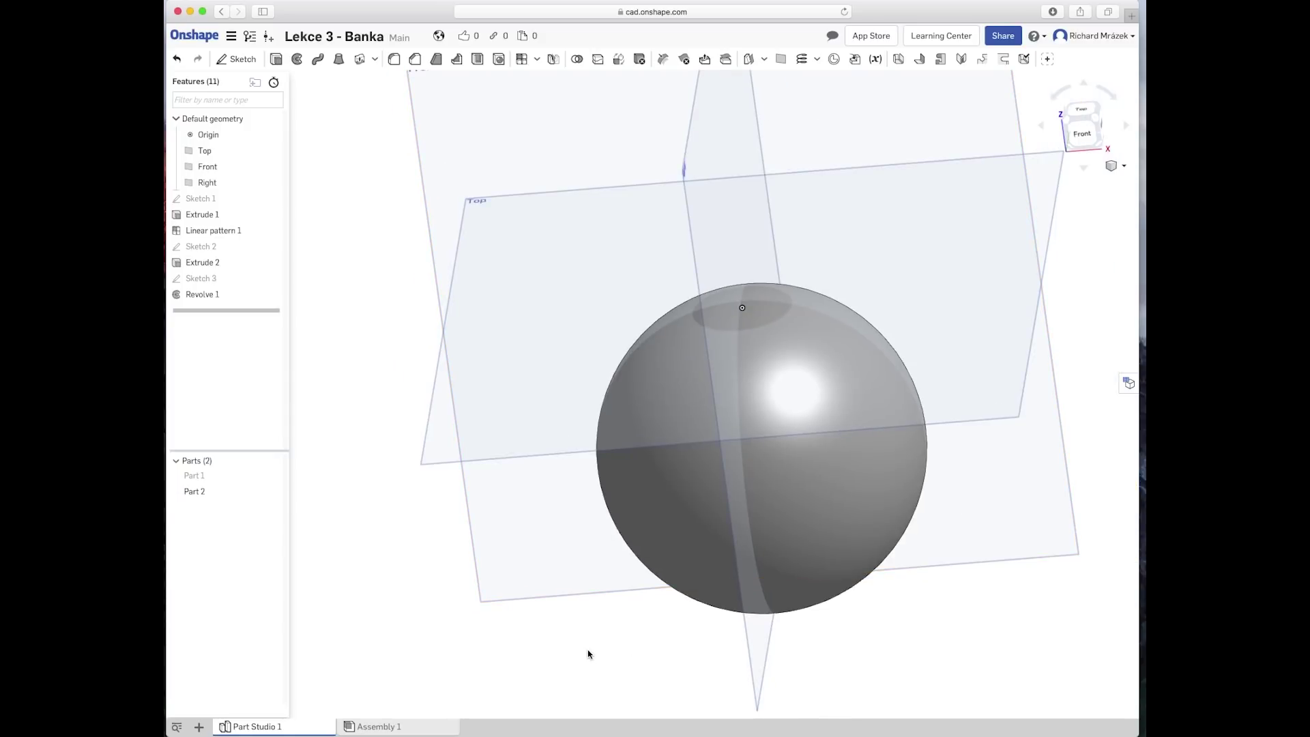
pyautogui.moveTo(579, 634); pyautogui.dragTo(523, 582, button='middle')
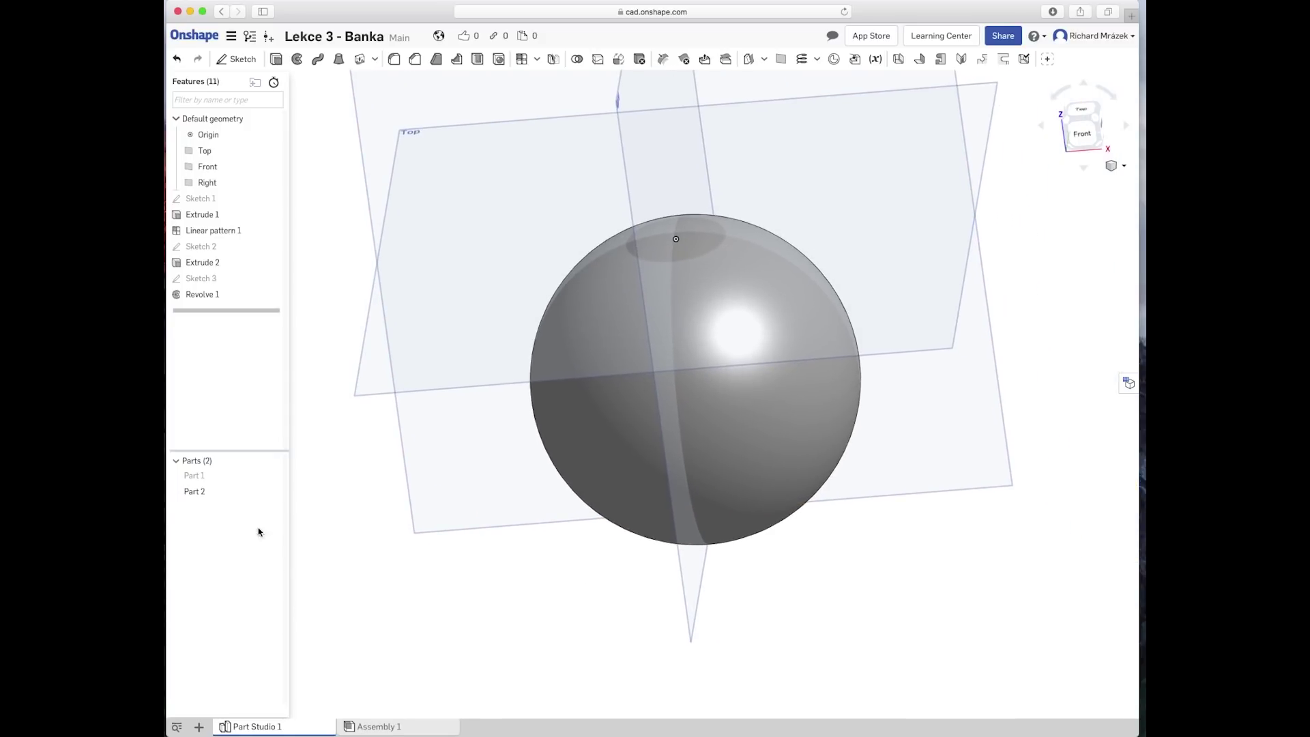
# Step: Show Part 1 again and orbit to a near-front view of both parts
pyautogui.click(274, 476)
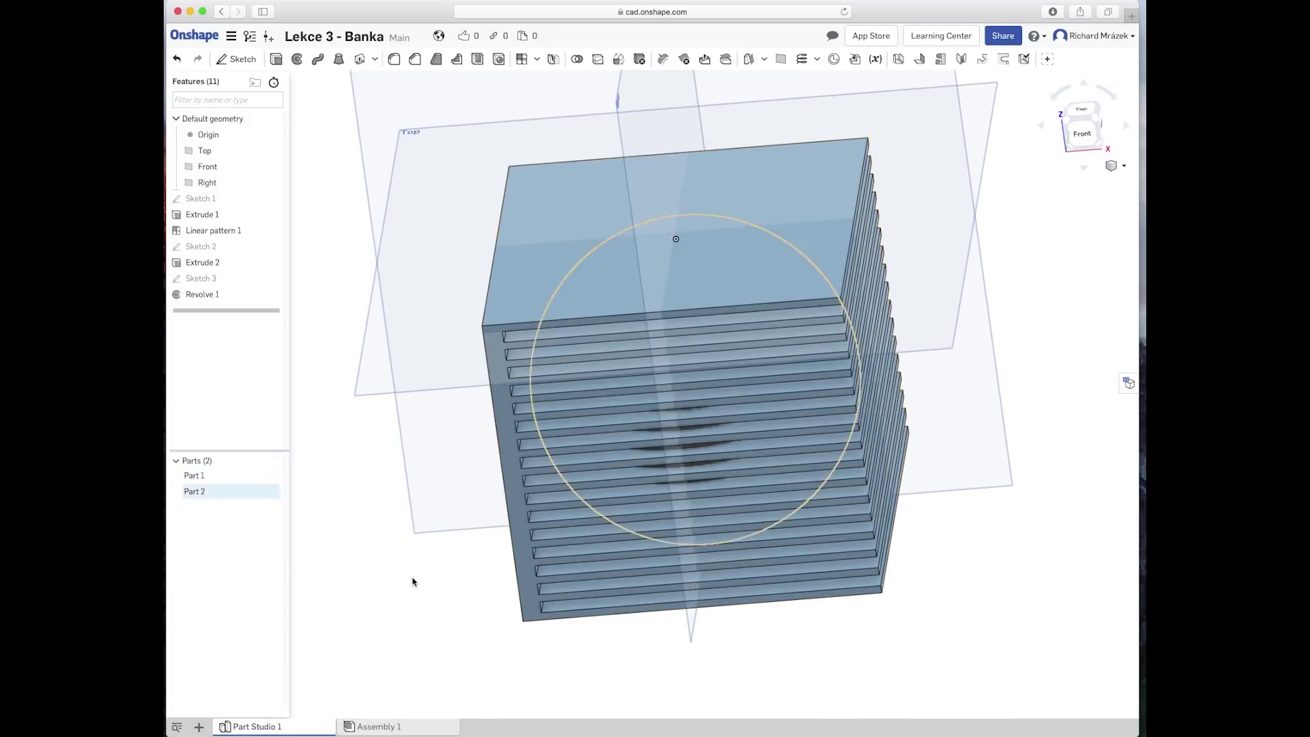
pyautogui.moveTo(415, 584)
pyautogui.mouseDown(button='right')
pyautogui.moveTo(432, 544)
pyautogui.moveTo(427, 558)
pyautogui.moveTo(412, 553)
pyautogui.mouseUp(button='right')
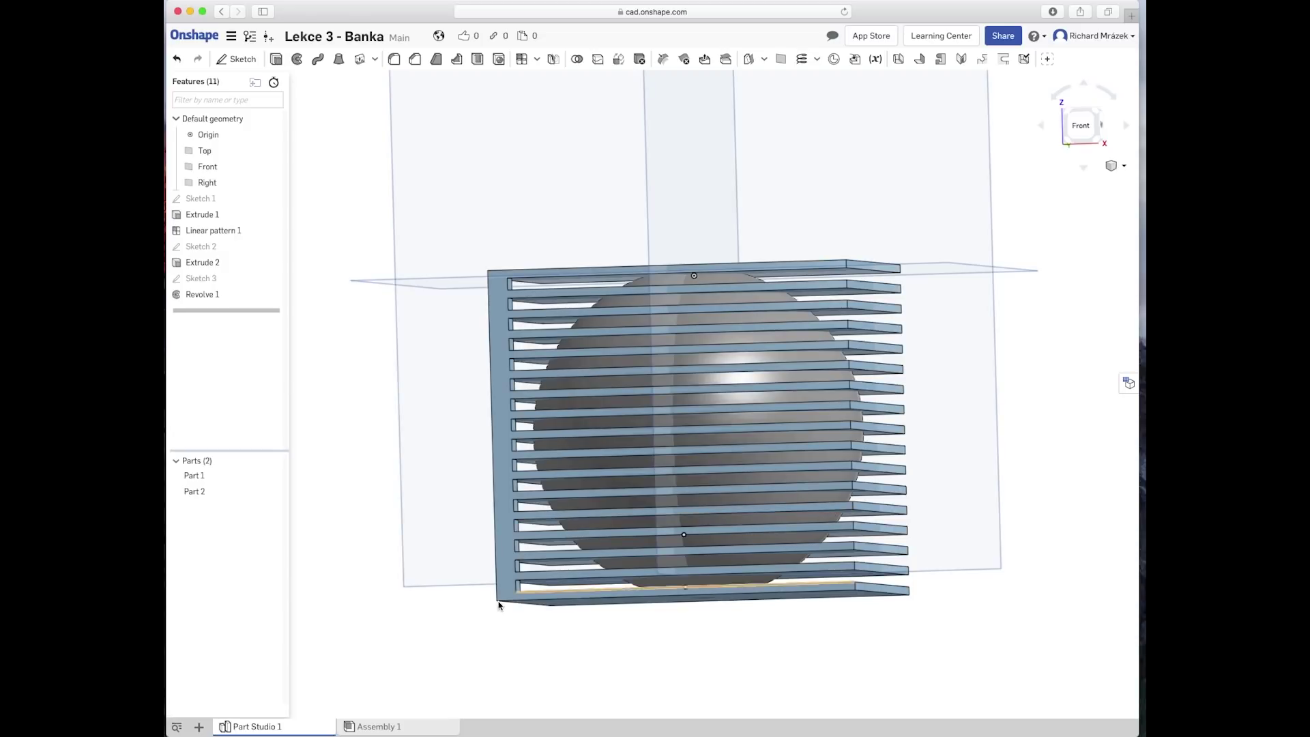
pyautogui.press('Left')
pyautogui.press('Down')
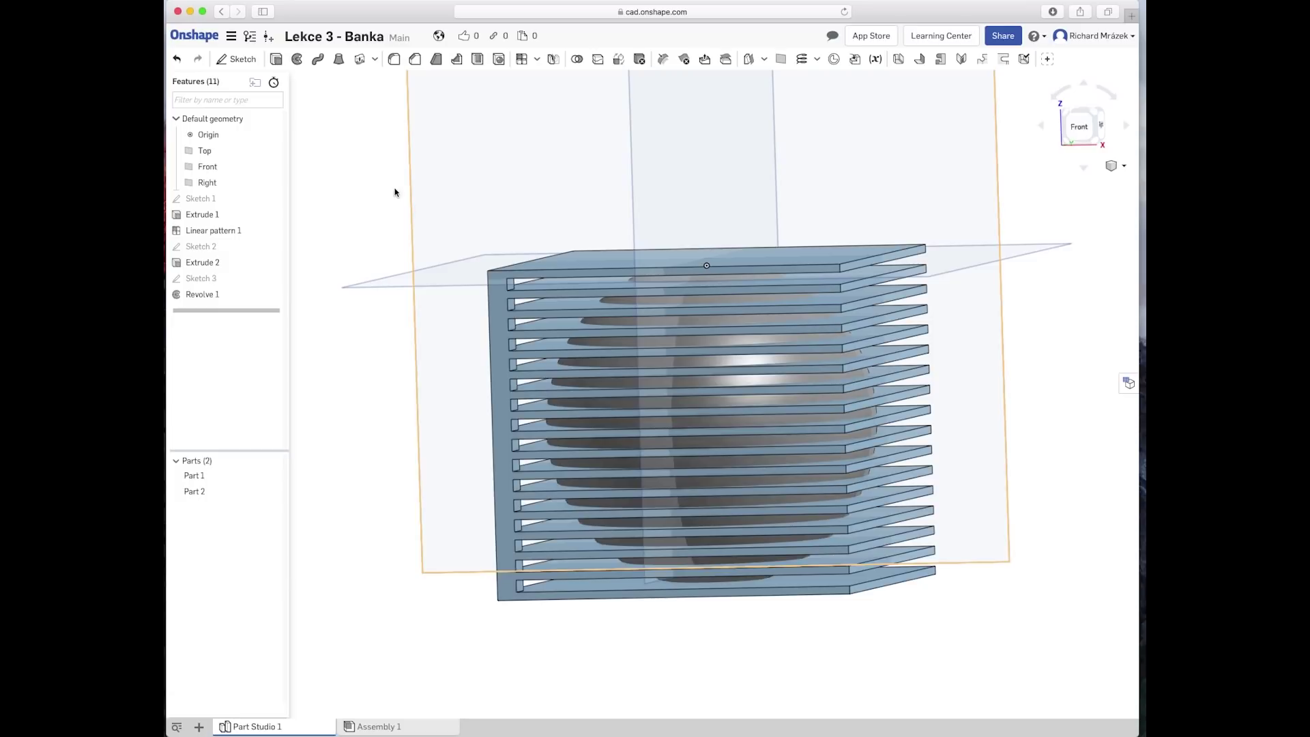
# Step: Union Part 1 and the sphere Part 2 into a single part with Boolean 1
pyautogui.click(576, 60)
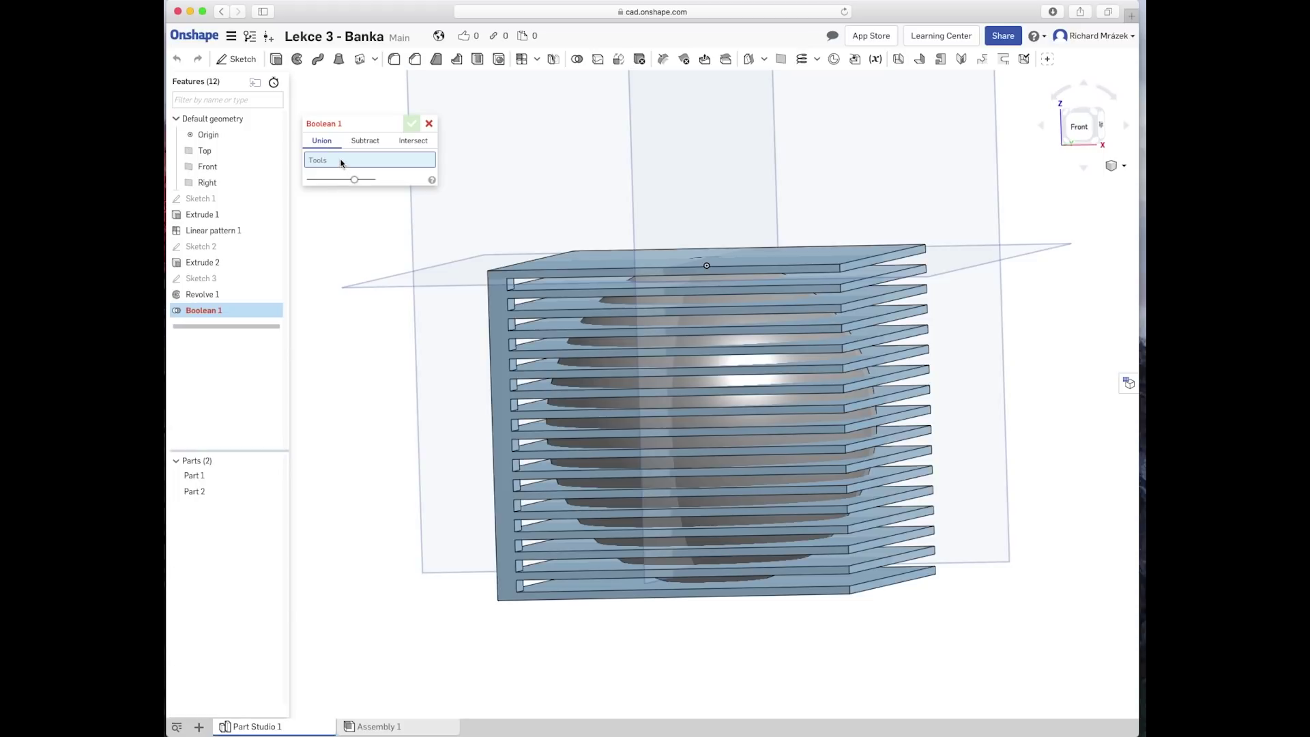
pyautogui.moveTo(368, 161)
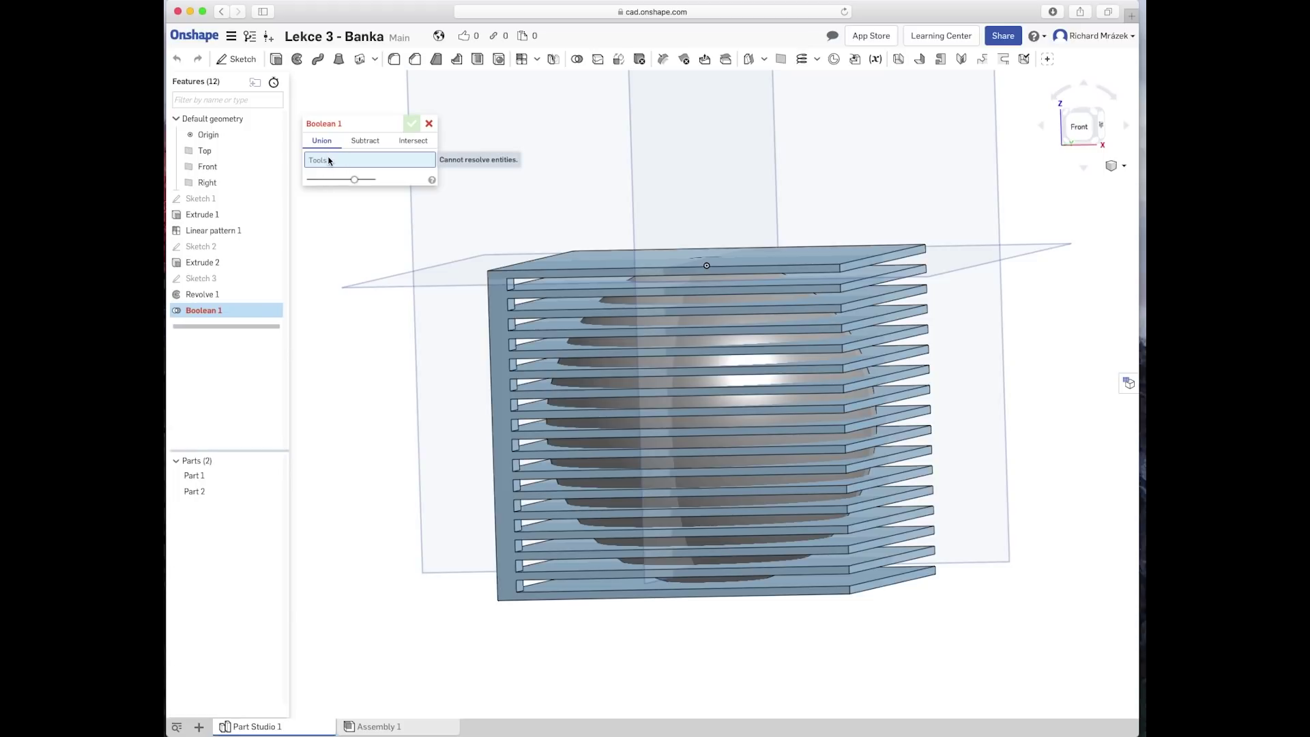
pyautogui.click(497, 313)
pyautogui.click(606, 346)
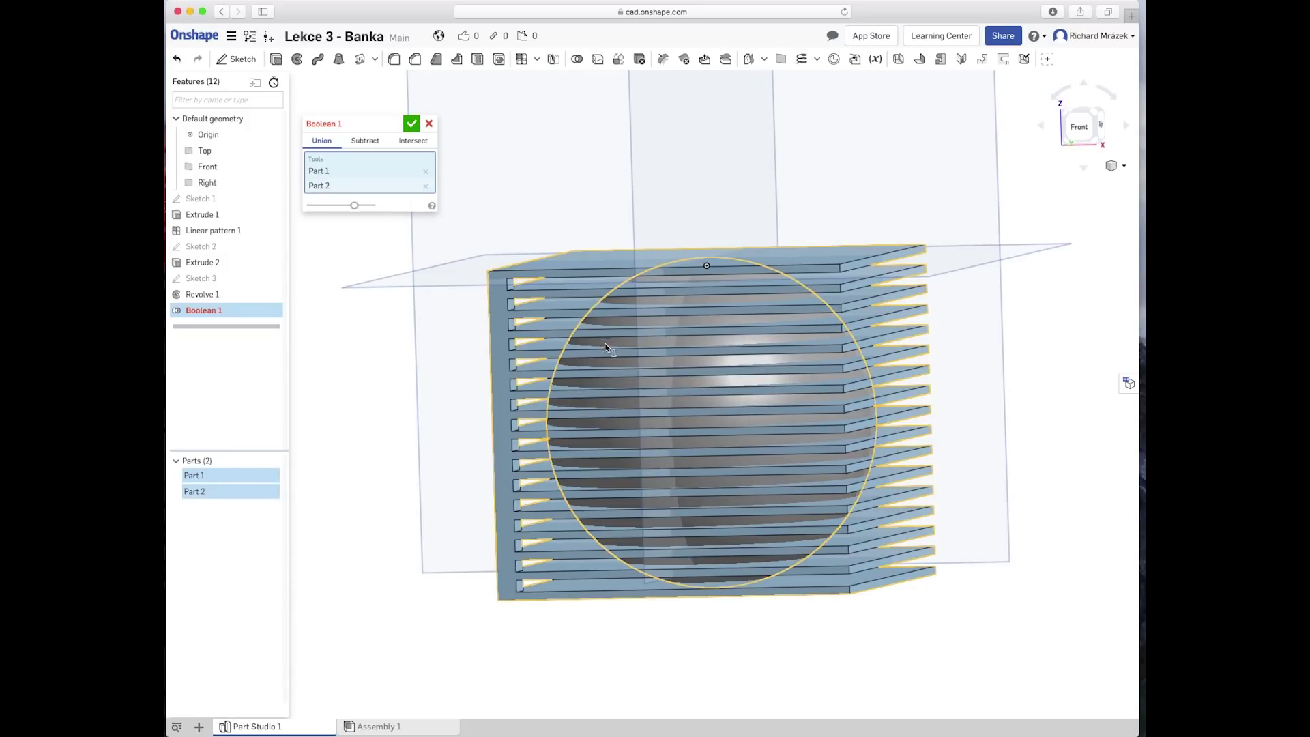
pyautogui.click(412, 123)
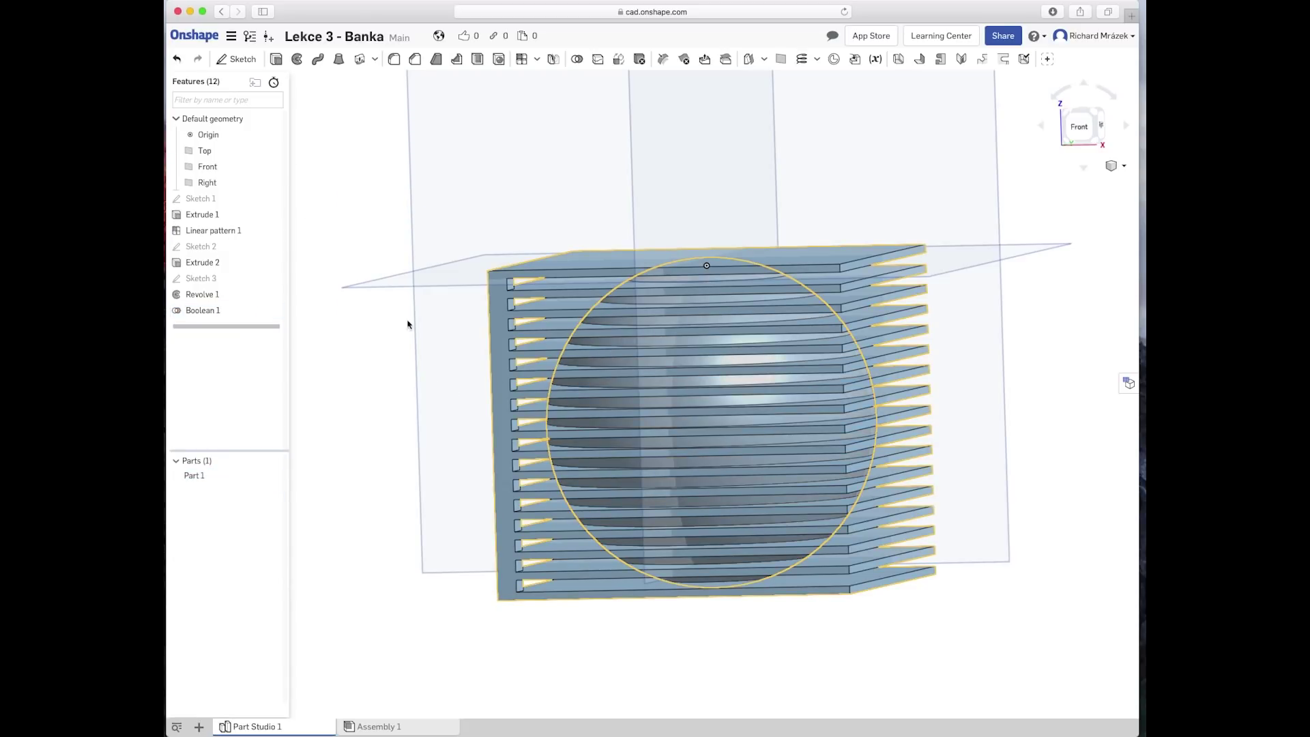
pyautogui.moveTo(402, 410); pyautogui.dragTo(377, 398, button='right')
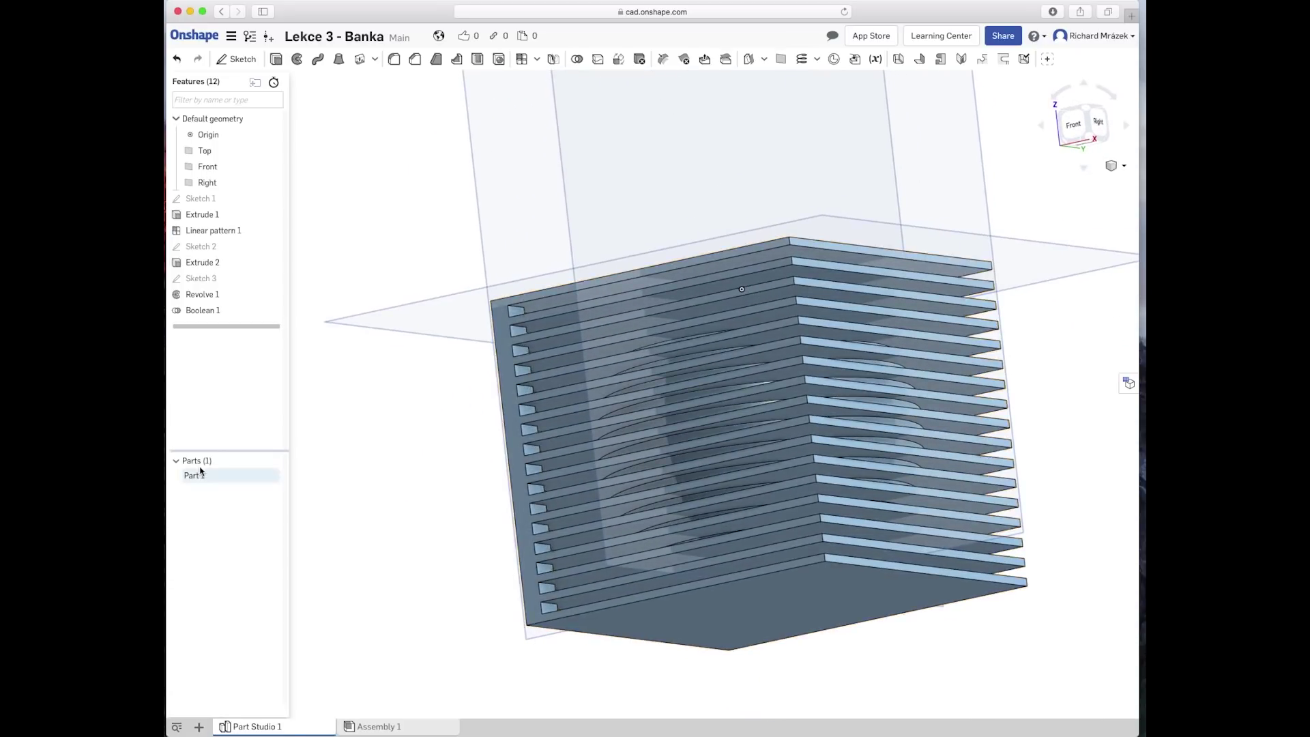
pyautogui.moveTo(424, 457)
pyautogui.mouseDown(button='right')
pyautogui.moveTo(403, 462)
pyautogui.moveTo(426, 469)
pyautogui.mouseUp(button='right')
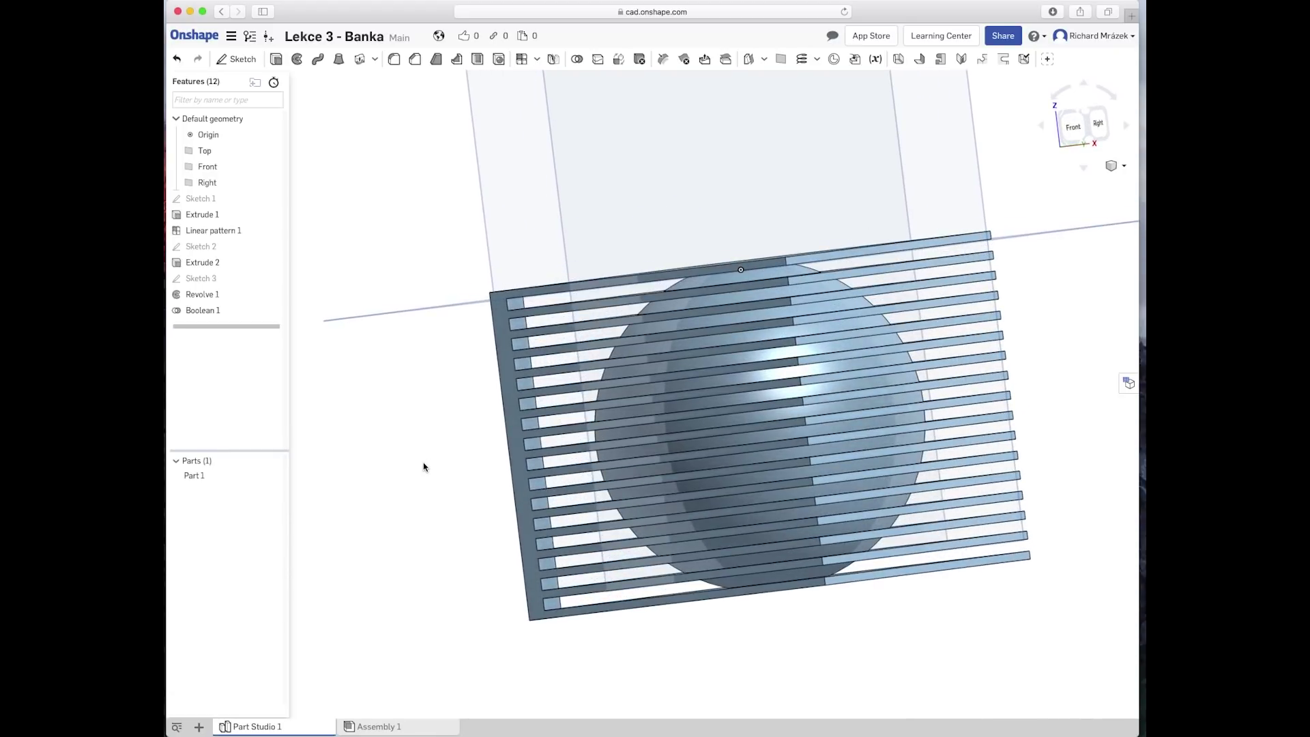
pyautogui.click(192, 316)
pyautogui.doubleClick(192, 315)
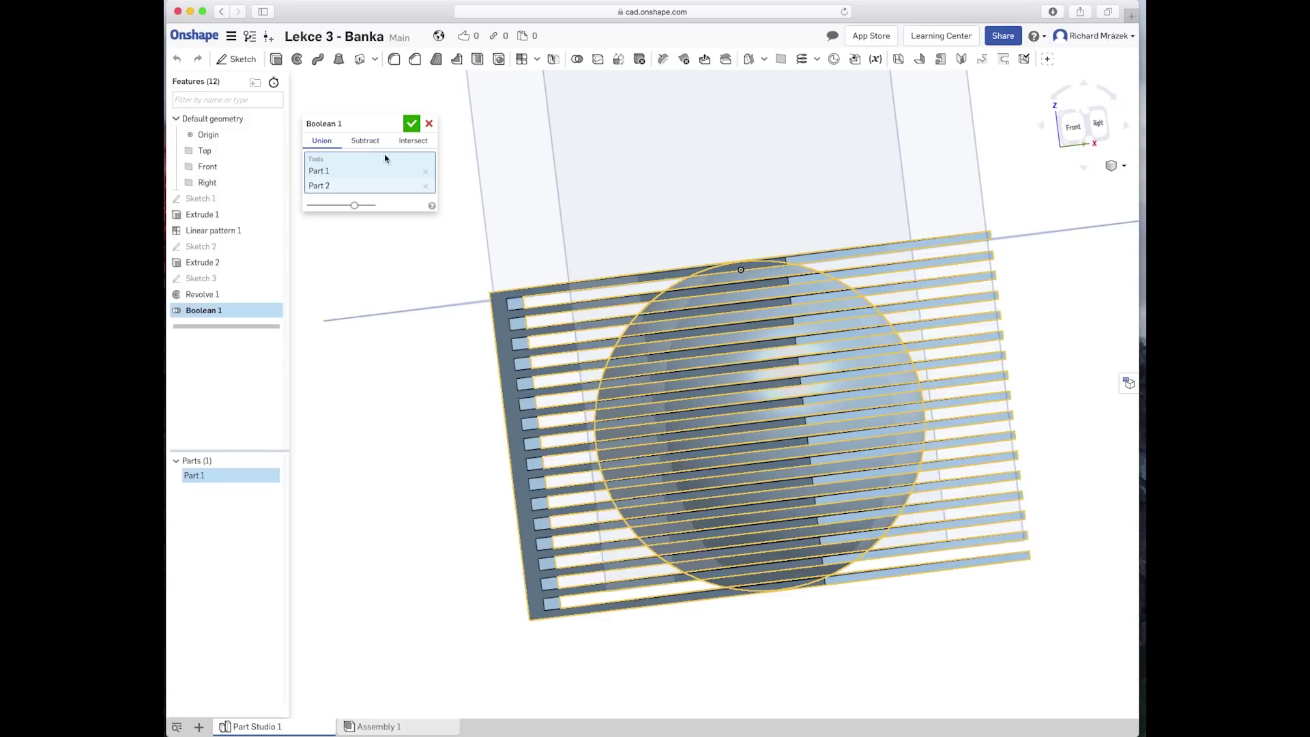
# Step: Change Boolean 1 to Subtract, Part 1 as tool and sphere Part 2 as target
pyautogui.click(425, 171)
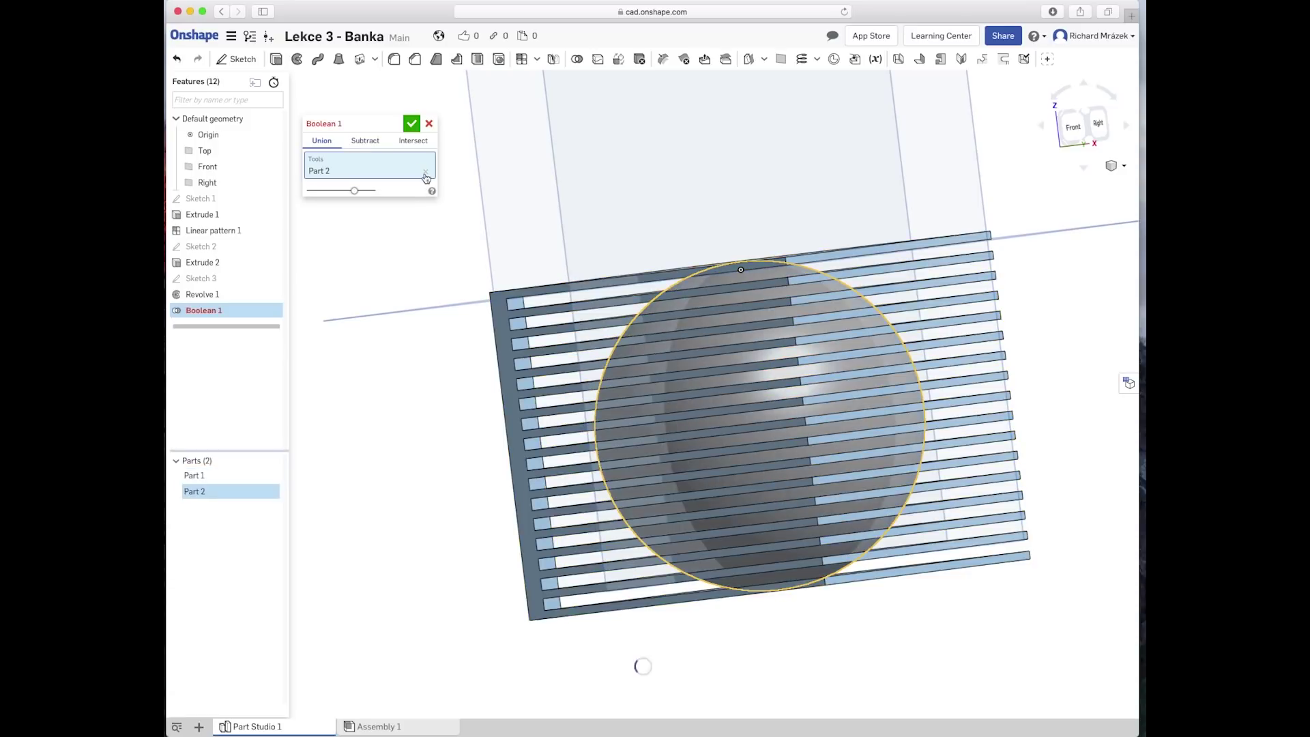
pyautogui.click(365, 143)
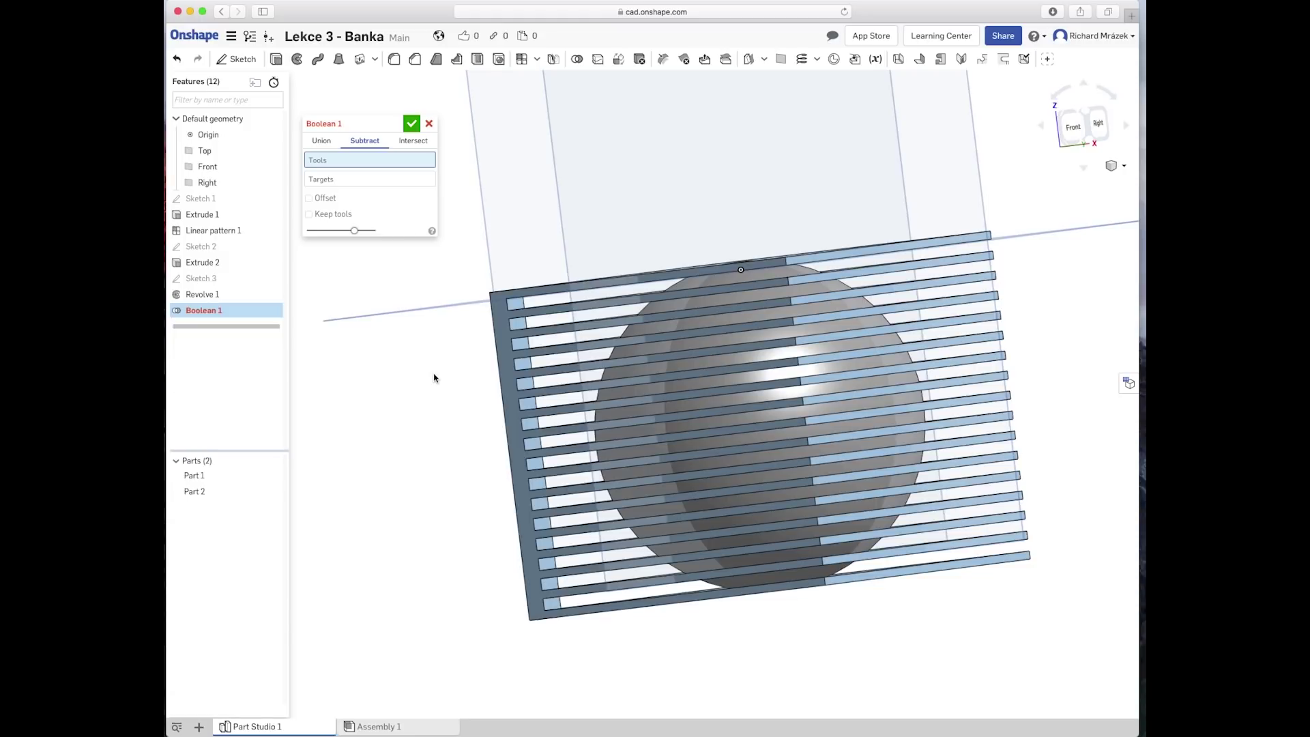
pyautogui.moveTo(434, 377); pyautogui.dragTo(425, 381, button='right')
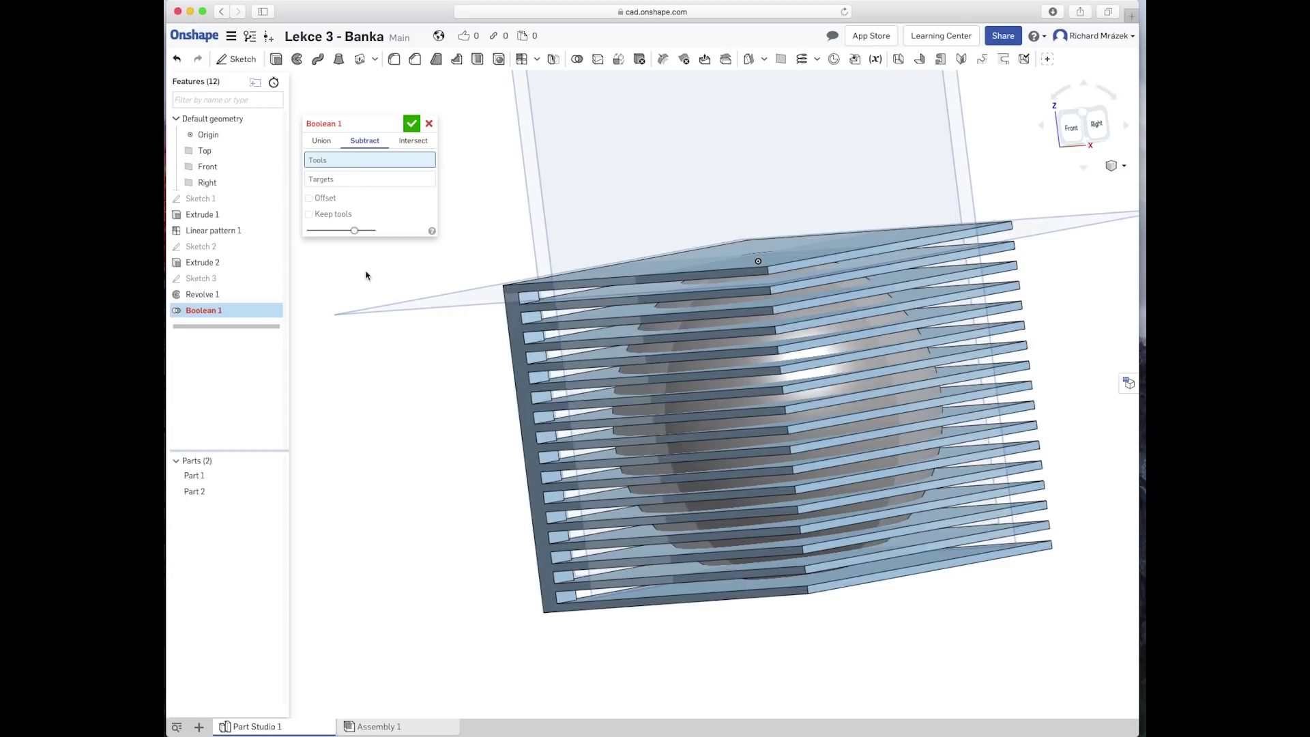
pyautogui.click(522, 350)
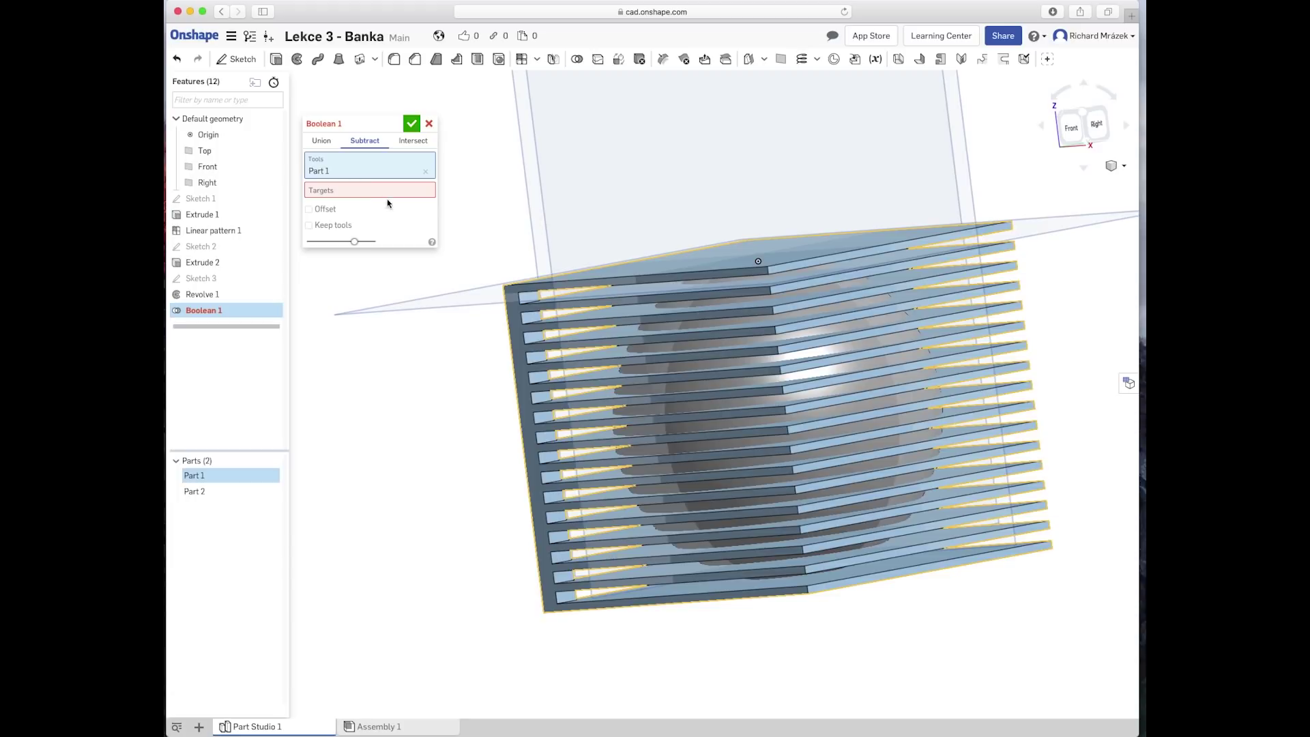
pyautogui.moveTo(369, 190)
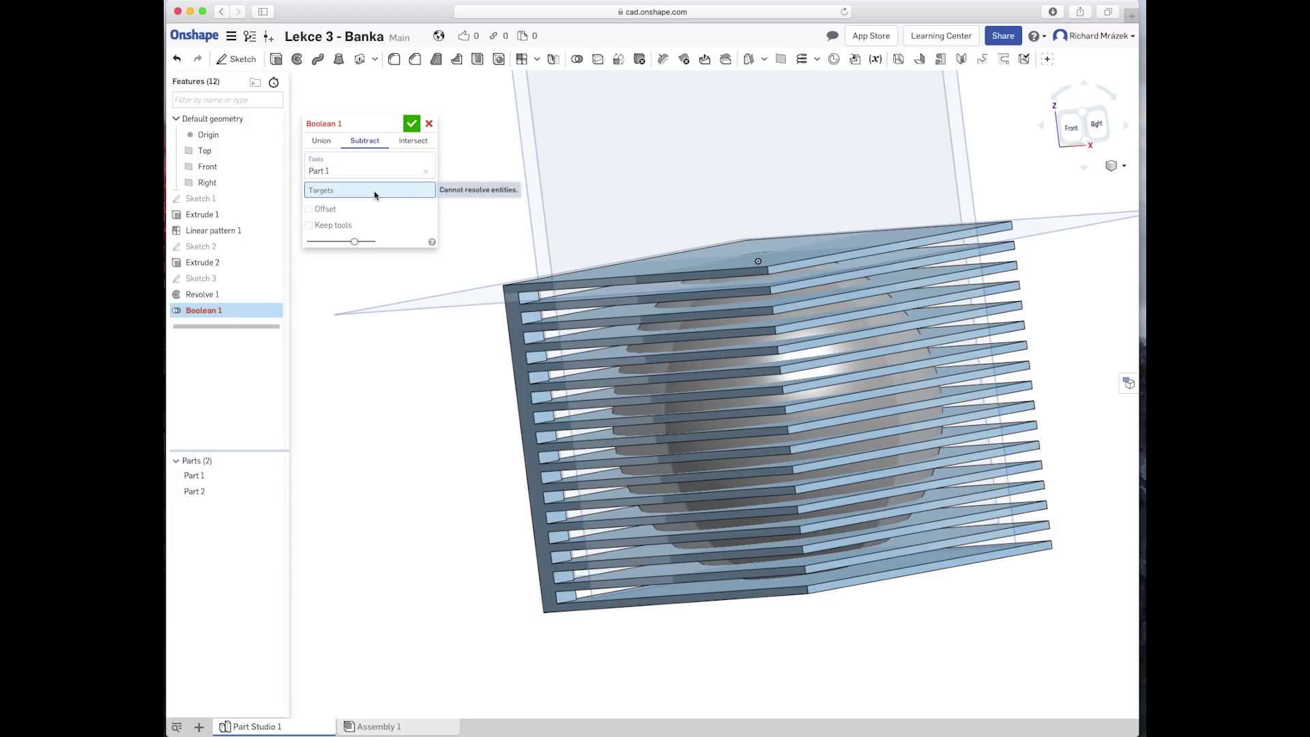
pyautogui.click(676, 368)
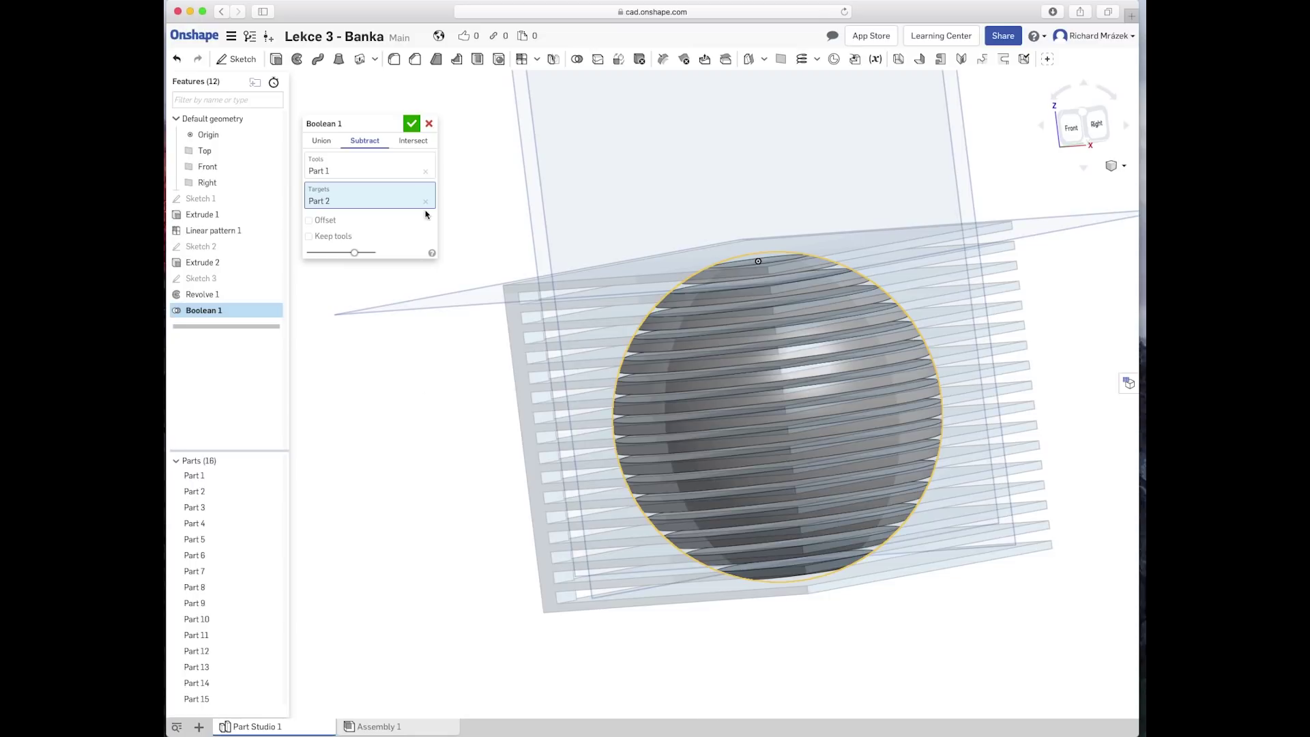
pyautogui.click(412, 124)
pyautogui.moveTo(438, 418); pyautogui.dragTo(448, 408, button='right')
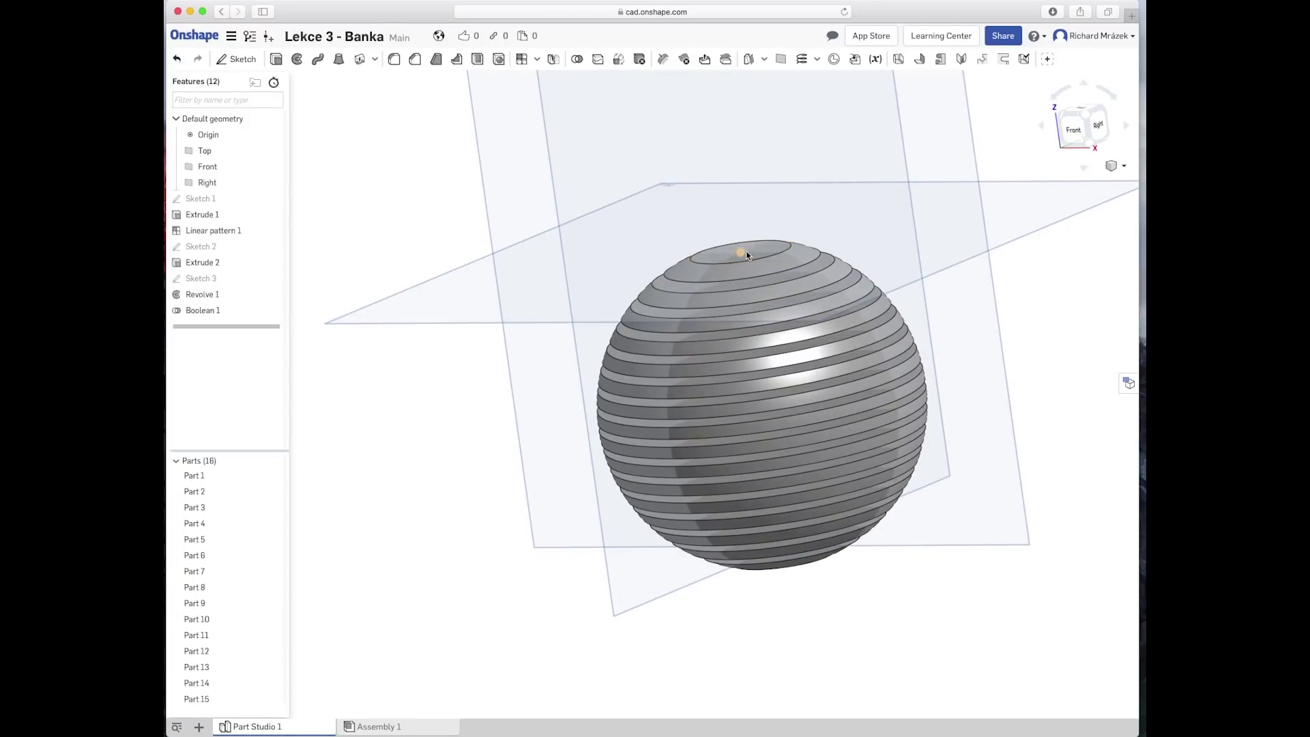
pyautogui.moveTo(495, 412)
pyautogui.mouseDown(button='right')
pyautogui.moveTo(474, 410)
pyautogui.moveTo(476, 423)
pyautogui.mouseUp(button='right')
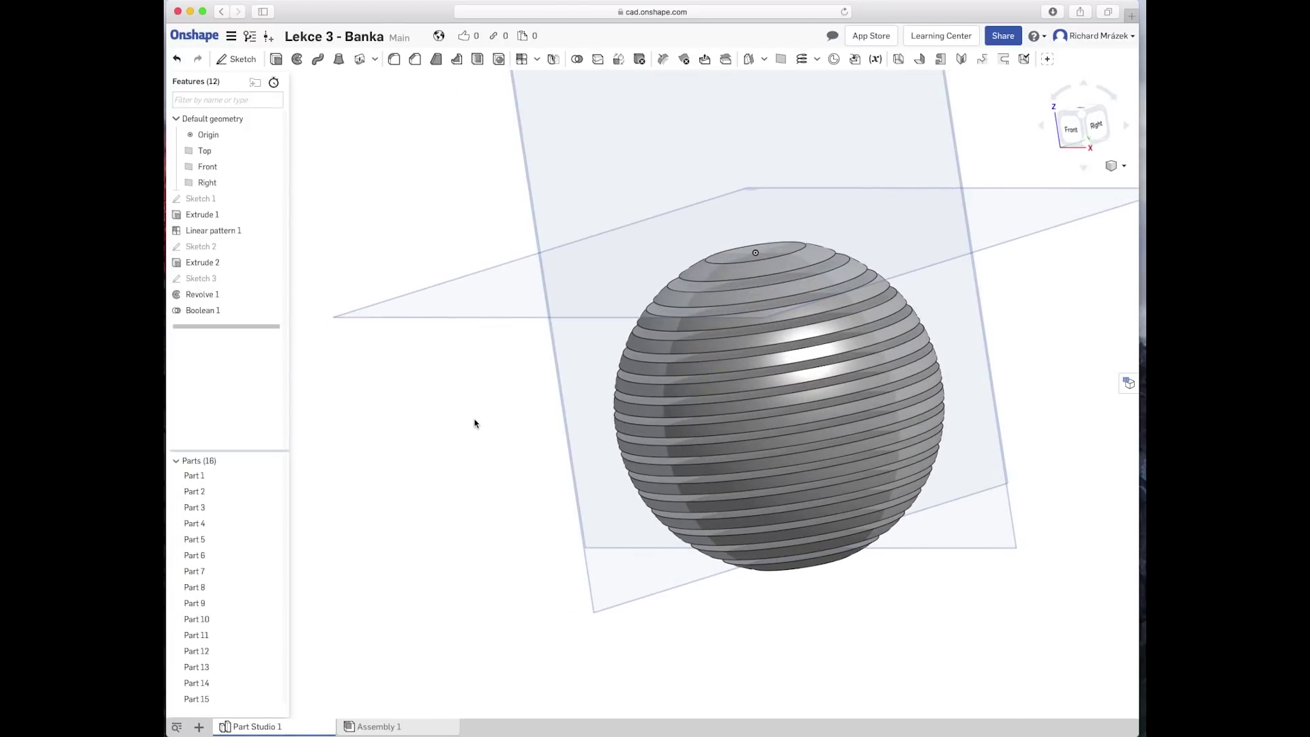
# Step: Compare the Union and Subtract results in Boolean 1, ending on Subtract
pyautogui.click(208, 311)
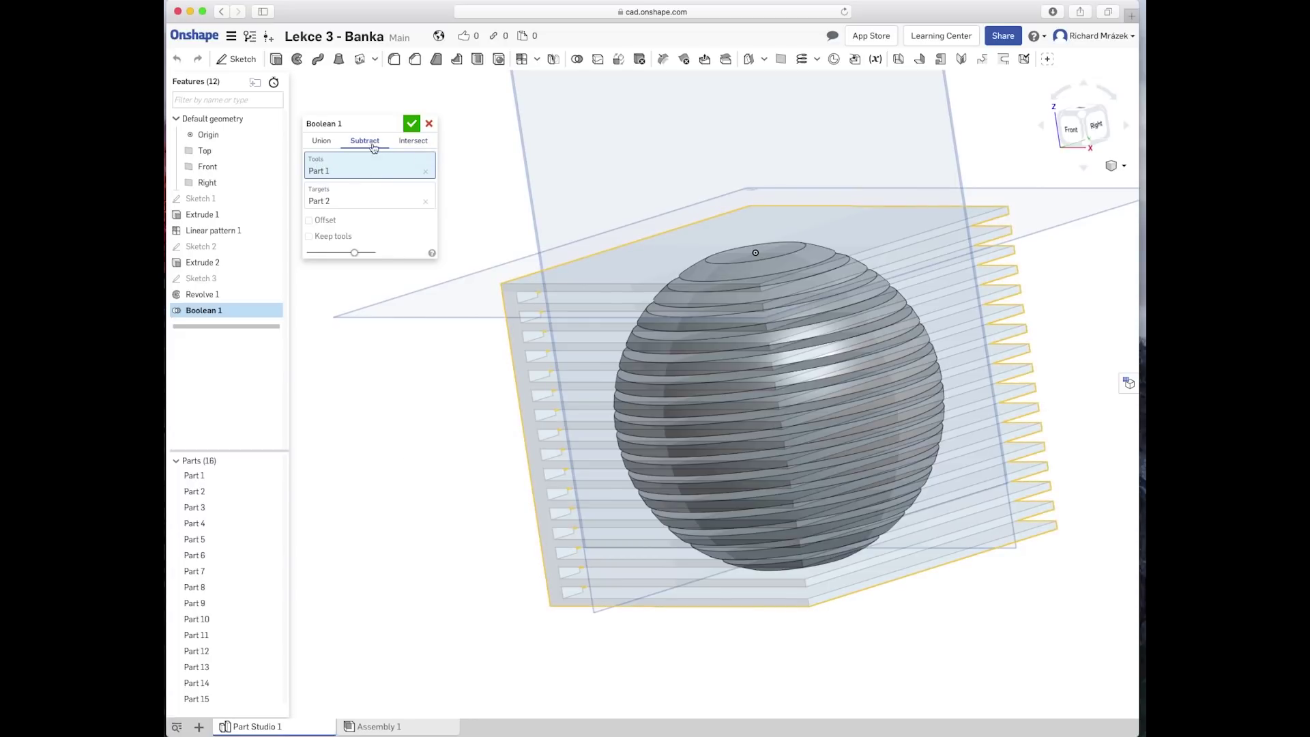
pyautogui.click(322, 144)
pyautogui.click(365, 142)
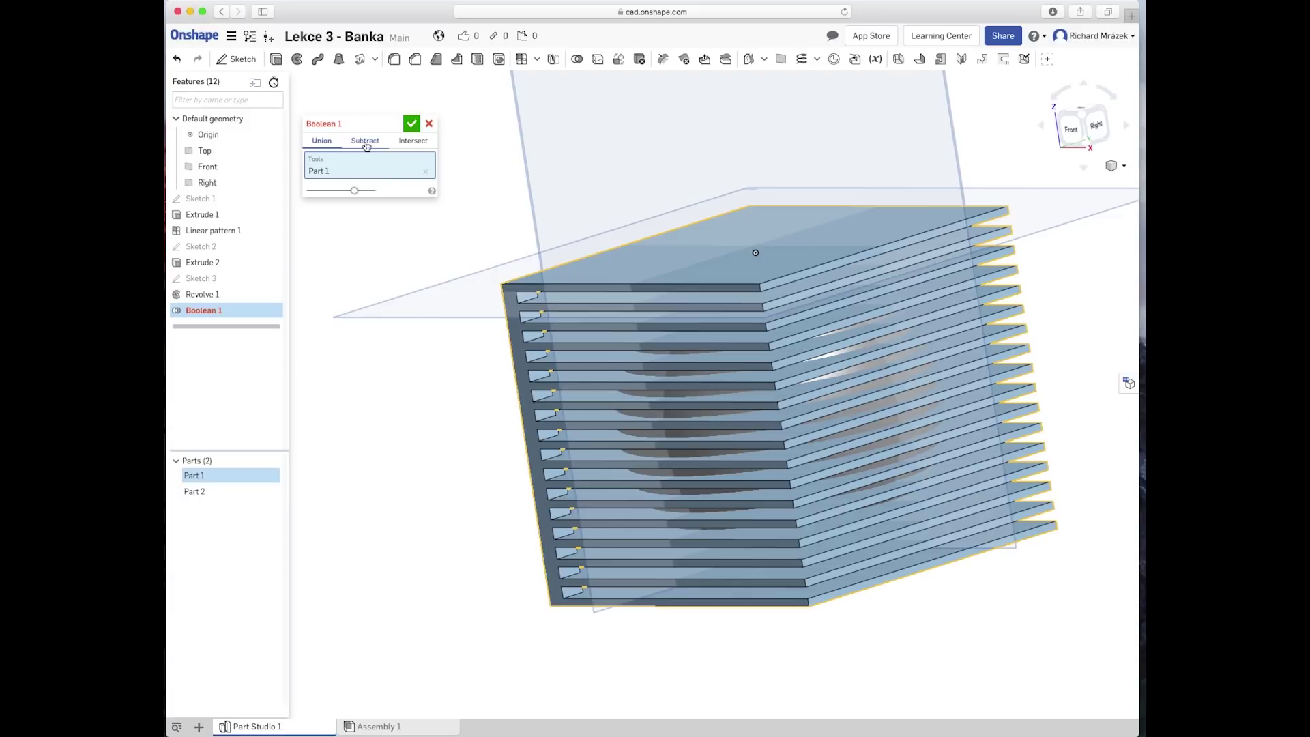
pyautogui.click(322, 141)
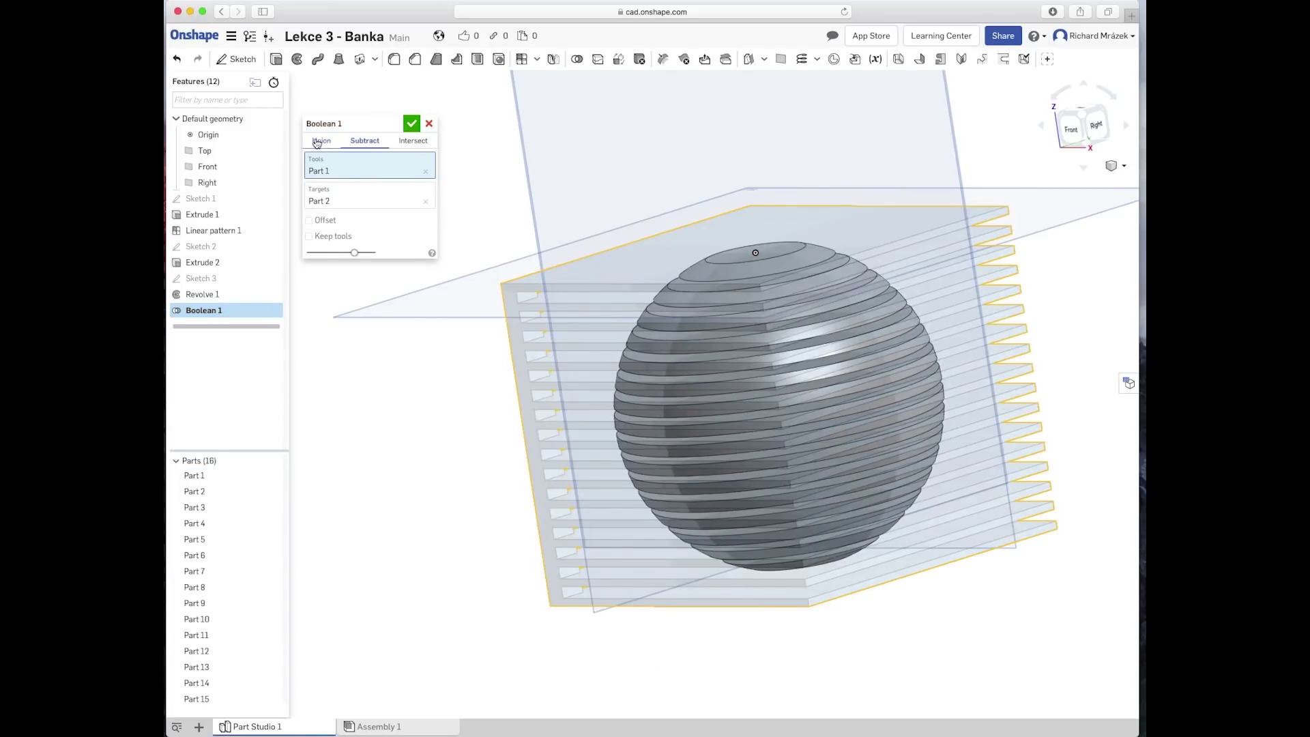
pyautogui.click(366, 143)
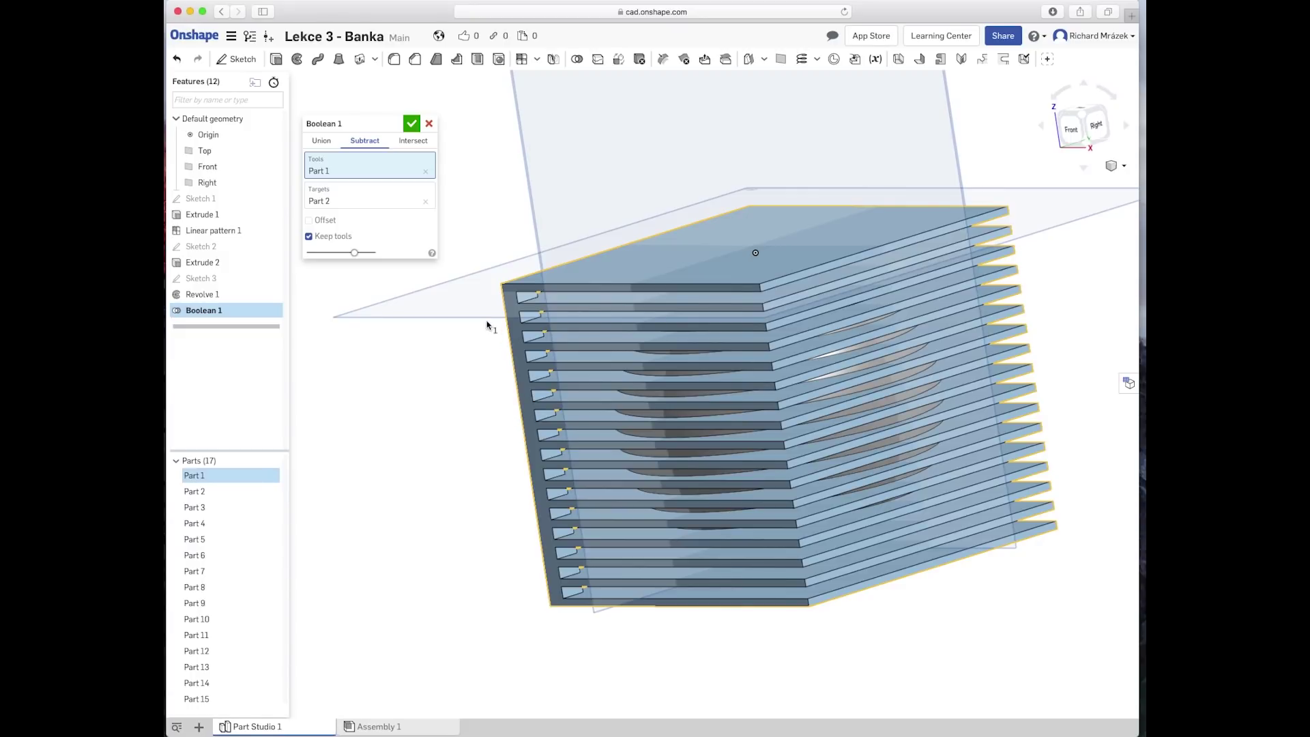
# Step: Set Boolean 1 to Intersect both parts without keeping tools, giving 17 sphere slices
pyautogui.click(413, 140)
pyautogui.click(426, 174)
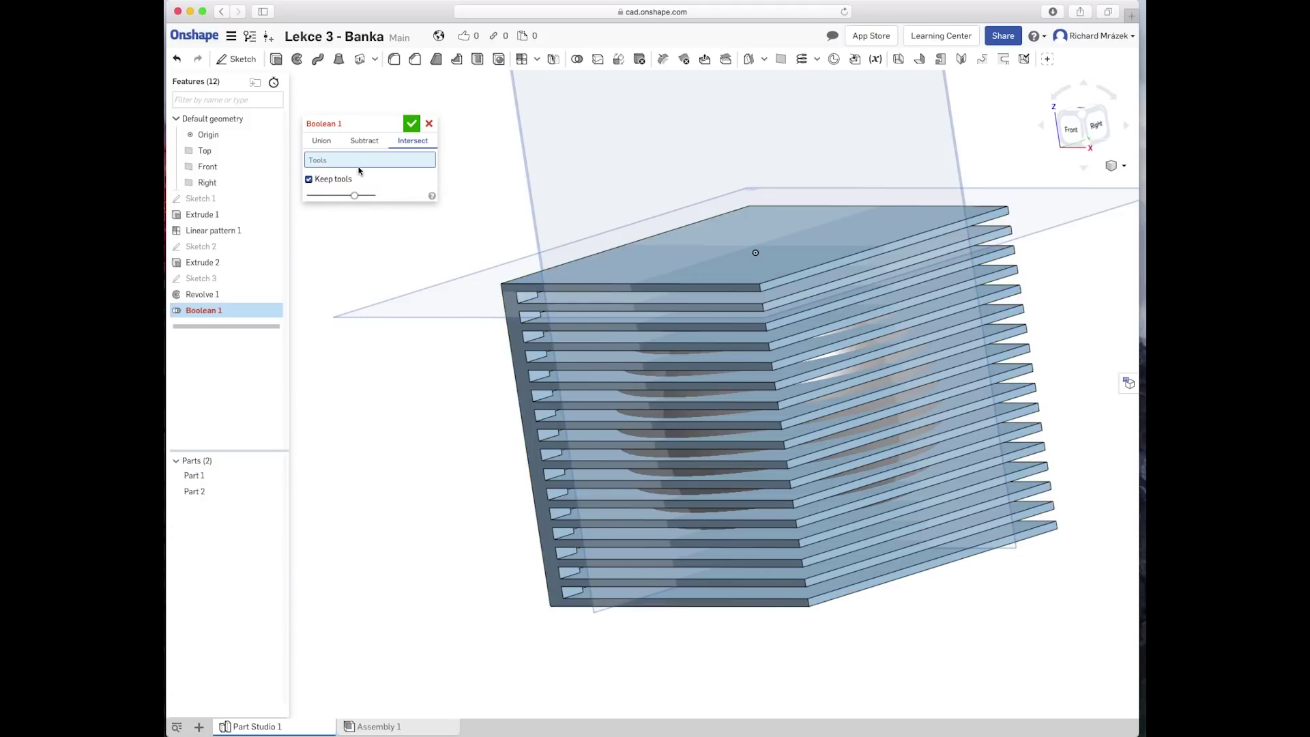
pyautogui.click(309, 180)
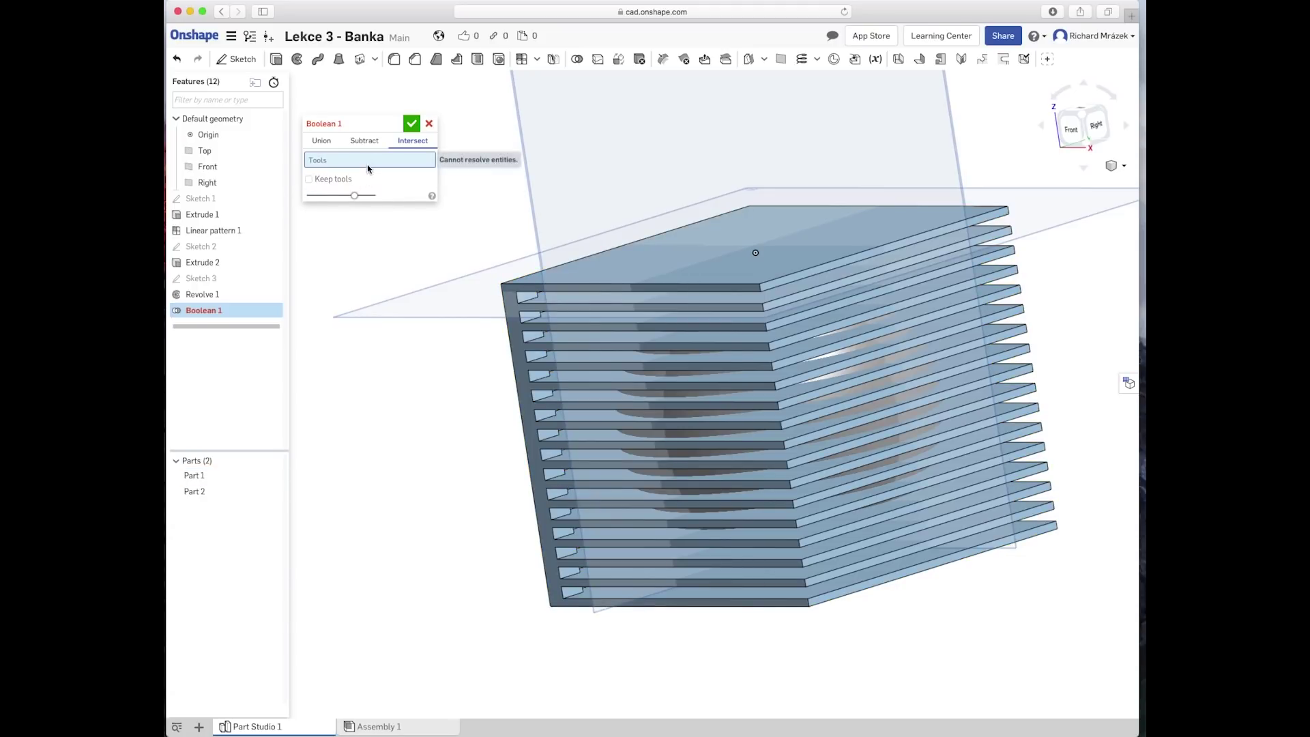
pyautogui.moveTo(412, 477); pyautogui.dragTo(382, 487, button='right')
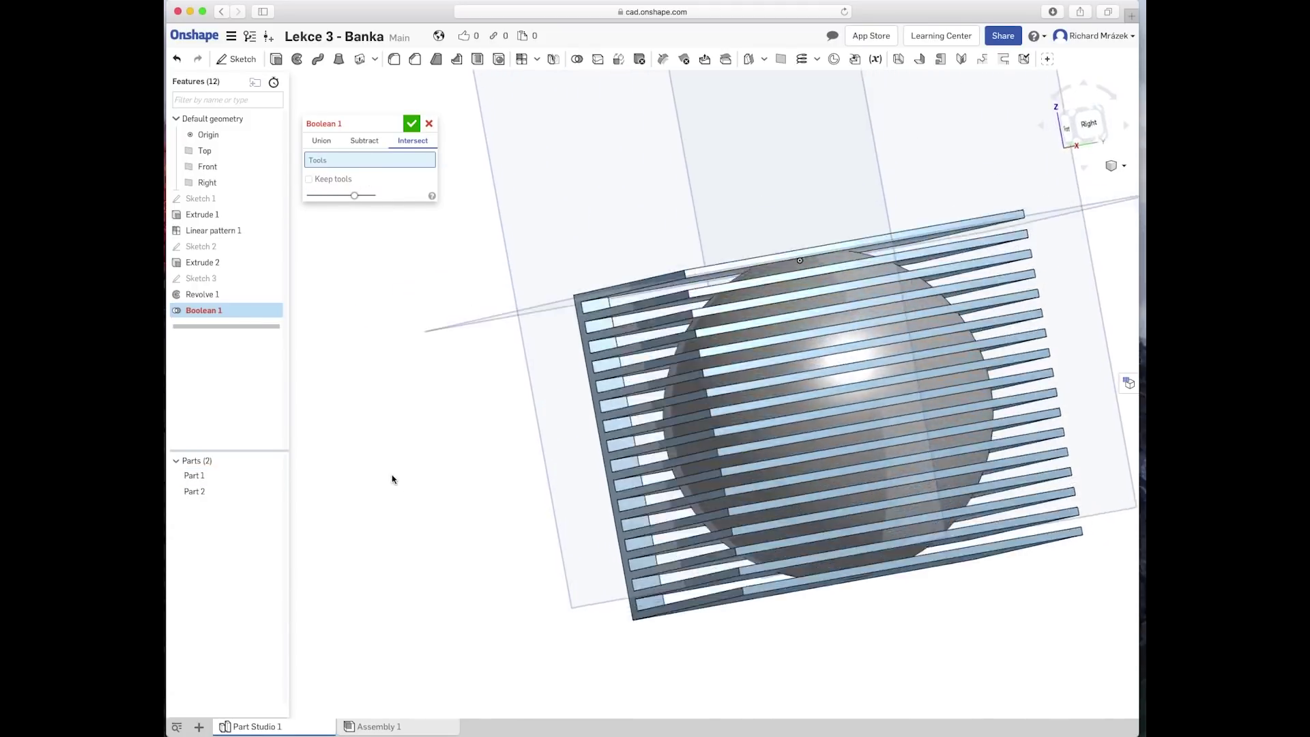
pyautogui.press('Up')
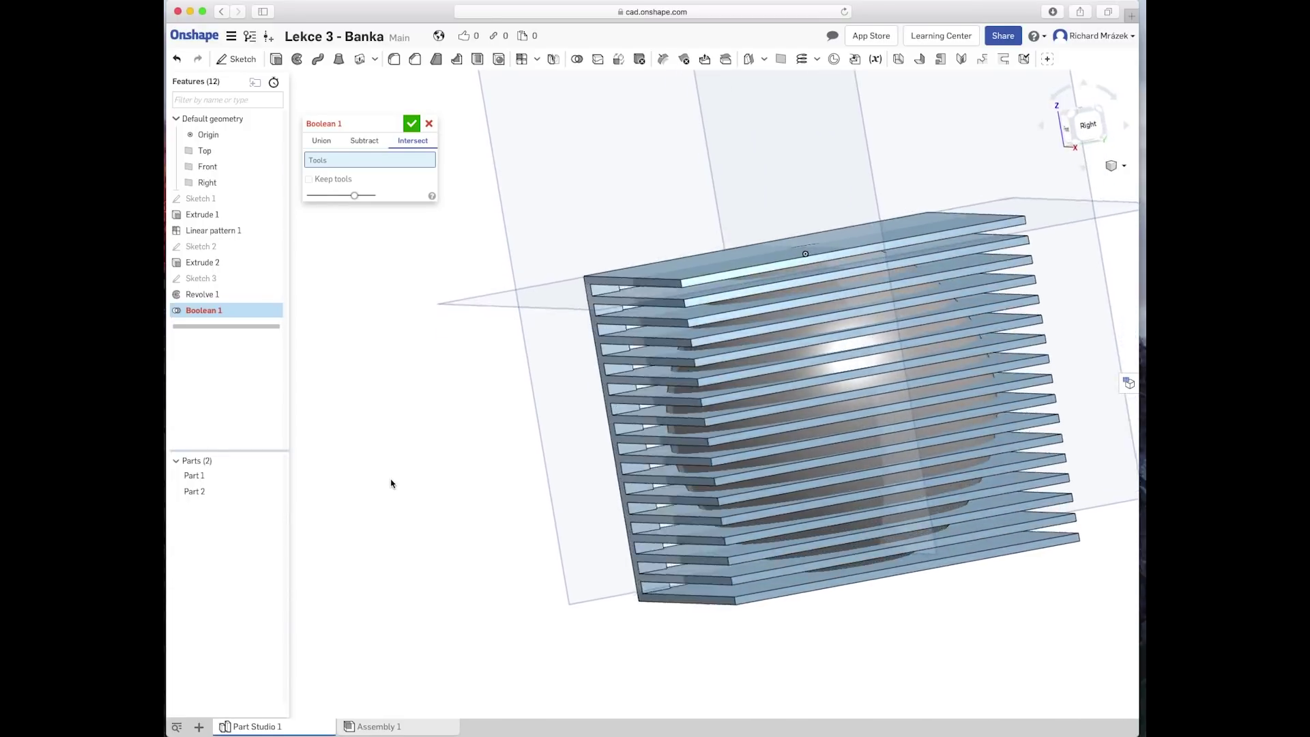
pyautogui.press('Up')
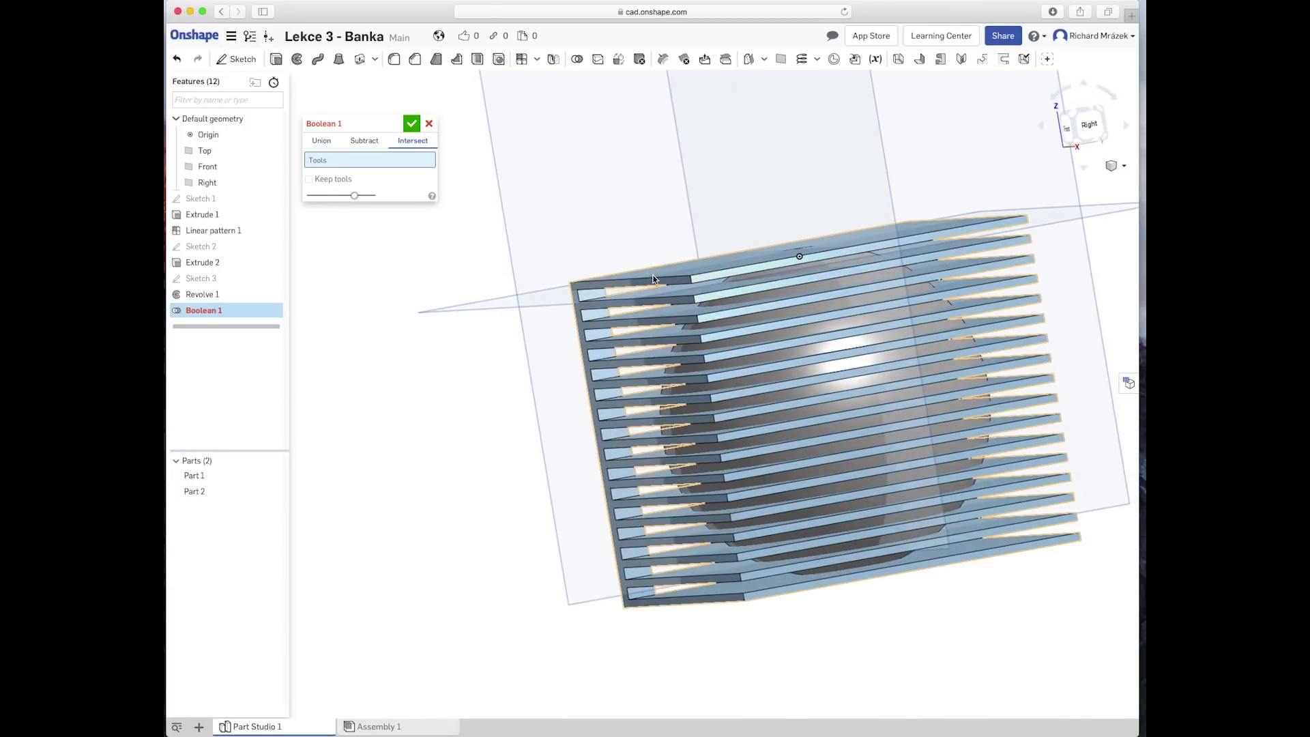
pyautogui.click(657, 279)
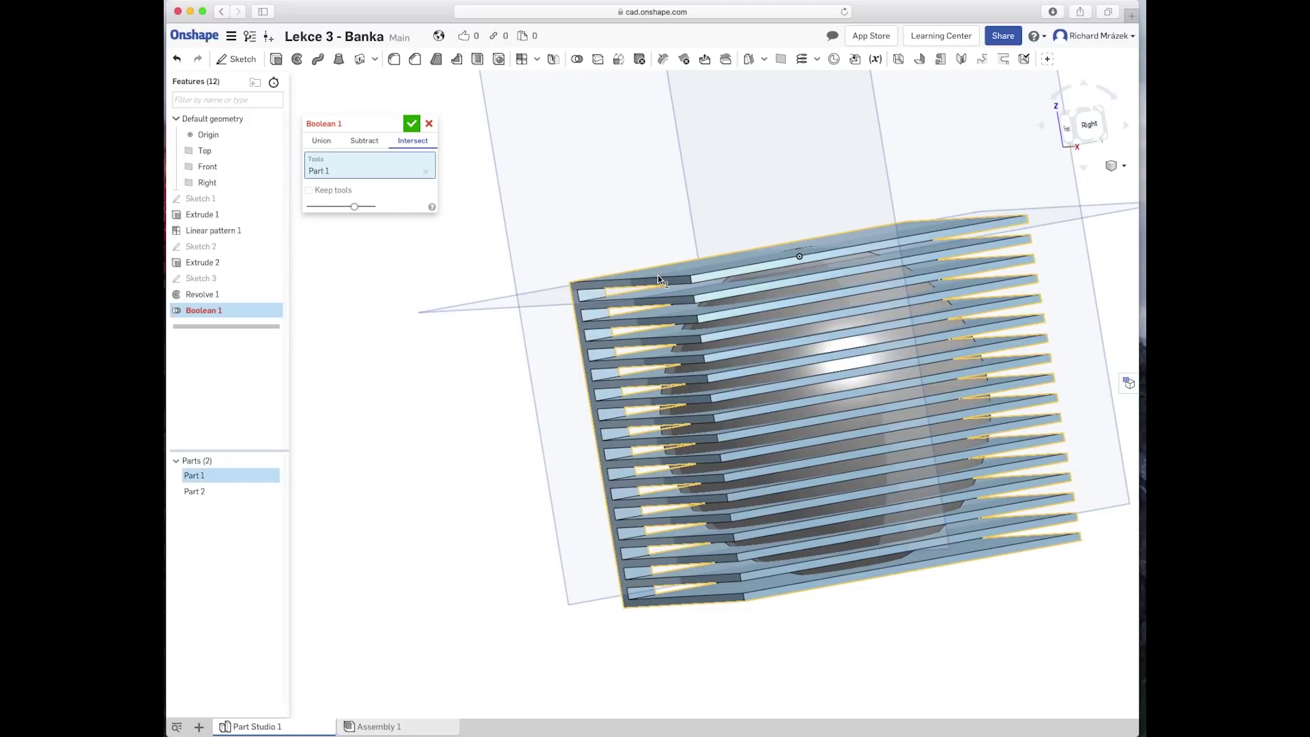
pyautogui.click(809, 310)
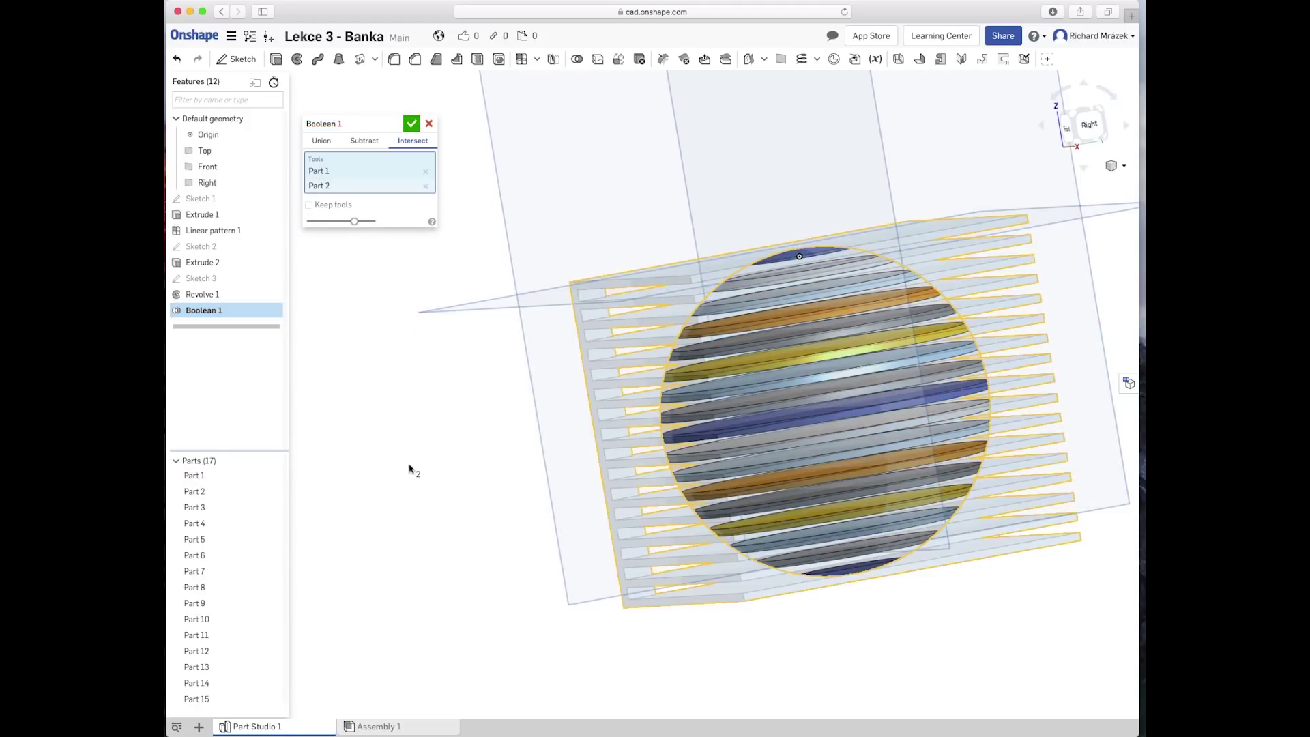
pyautogui.moveTo(410, 471)
pyautogui.mouseDown(button='right')
pyautogui.moveTo(415, 445)
pyautogui.moveTo(439, 486)
pyautogui.moveTo(435, 449)
pyautogui.moveTo(441, 459)
pyautogui.mouseUp(button='right')
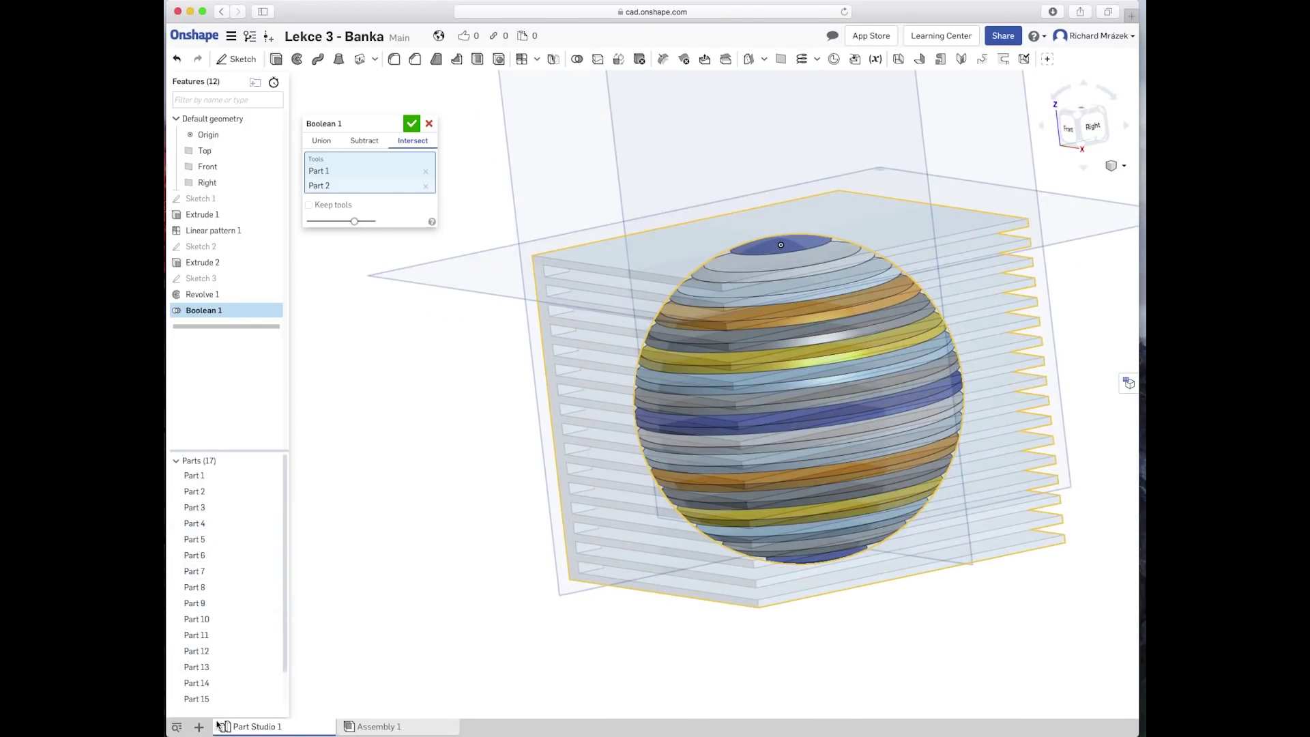
pyautogui.click(412, 125)
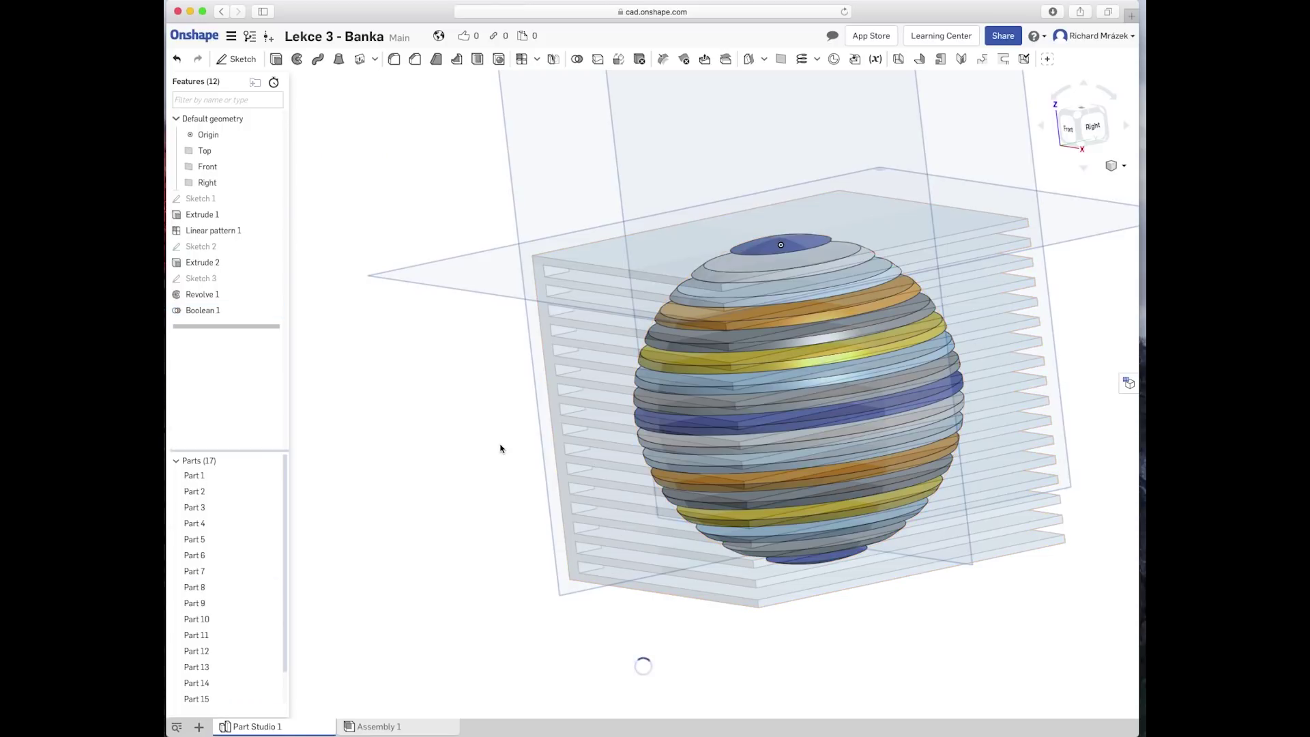
# Step: Orbit to a straight-on right view, centre the sliced sphere, and right-click the Right plane
pyautogui.moveTo(500, 454)
pyautogui.mouseDown(button='right')
pyautogui.moveTo(485, 448)
pyautogui.moveTo(498, 460)
pyautogui.moveTo(511, 441)
pyautogui.moveTo(482, 441)
pyautogui.moveTo(472, 469)
pyautogui.moveTo(470, 445)
pyautogui.moveTo(468, 494)
pyautogui.moveTo(468, 441)
pyautogui.moveTo(472, 455)
pyautogui.mouseUp(button='right')
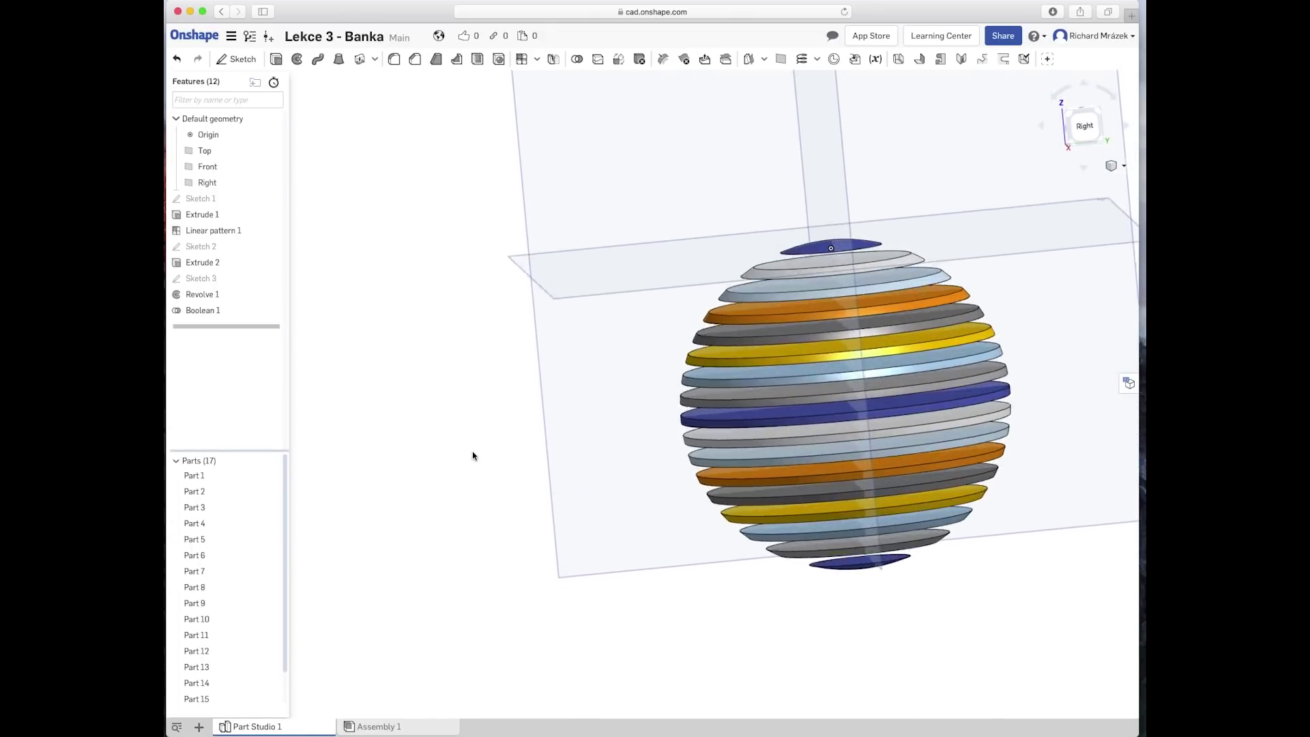
pyautogui.moveTo(476, 544); pyautogui.dragTo(439, 544, button='right')
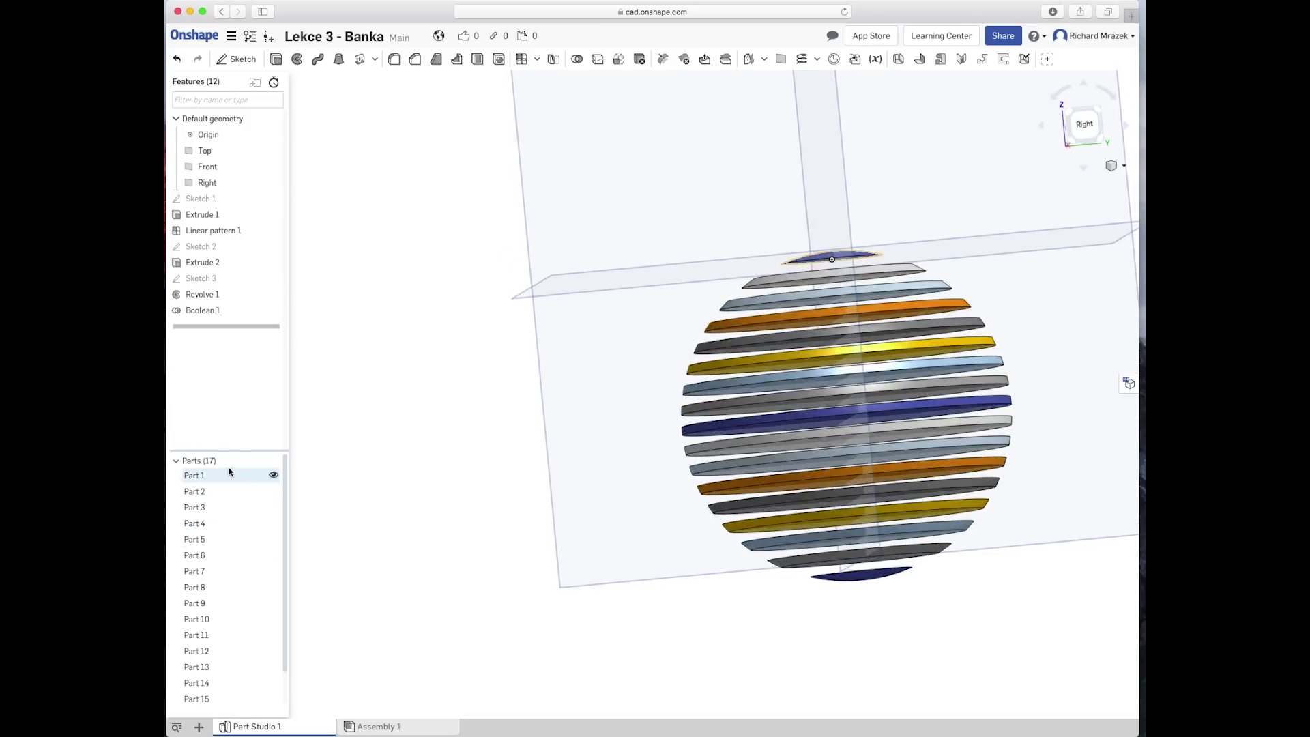
pyautogui.moveTo(481, 494); pyautogui.dragTo(492, 505, button='right')
pyautogui.moveTo(1034, 612); pyautogui.dragTo(926, 618, button='right')
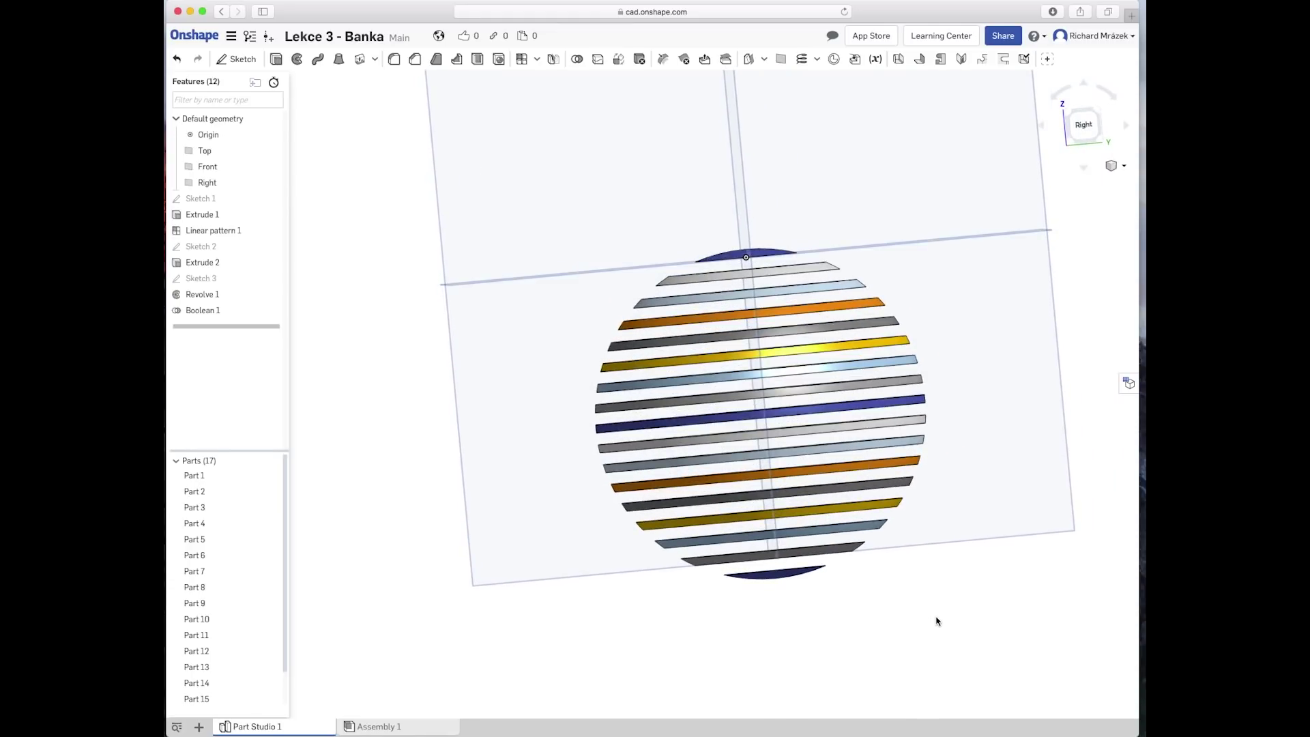
pyautogui.click(1082, 126)
pyautogui.press('f')
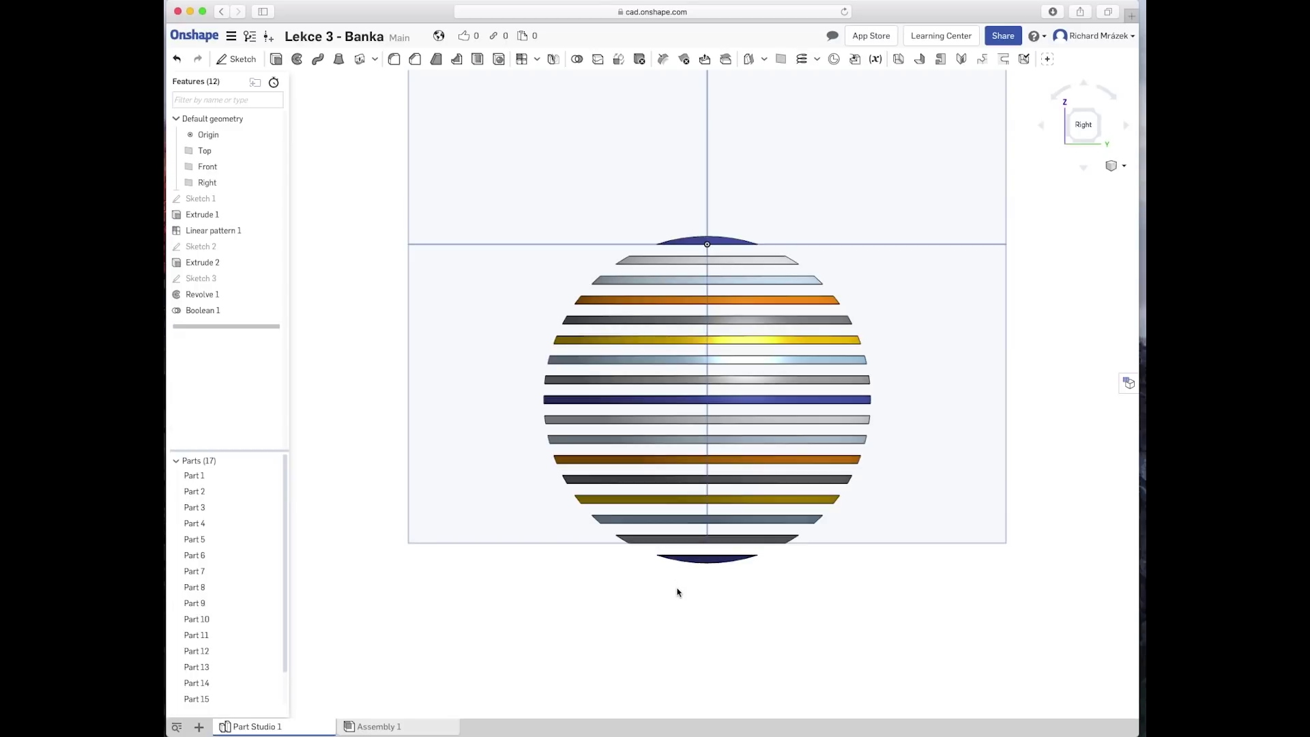
pyautogui.rightClick(952, 478)
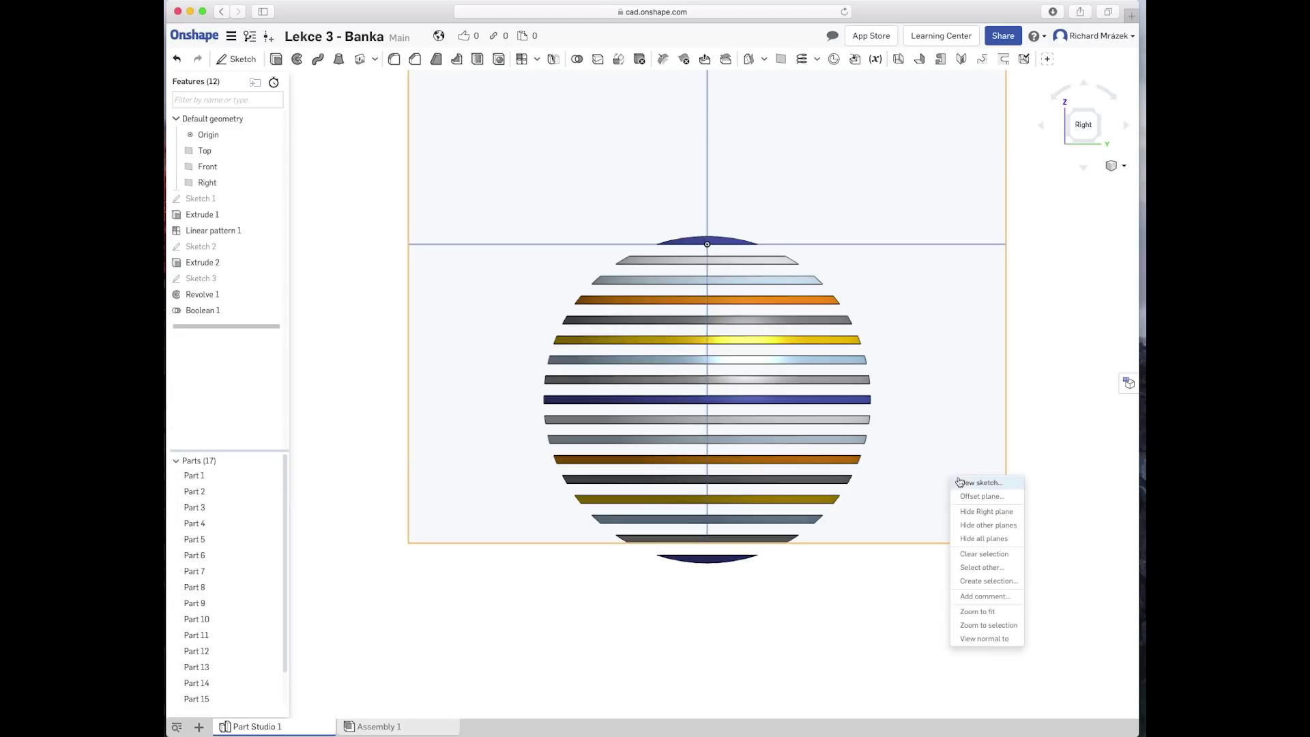
# Step: Start a sketch on the Right plane with the Spline tool, zoom in, then exit it empty
pyautogui.click(972, 482)
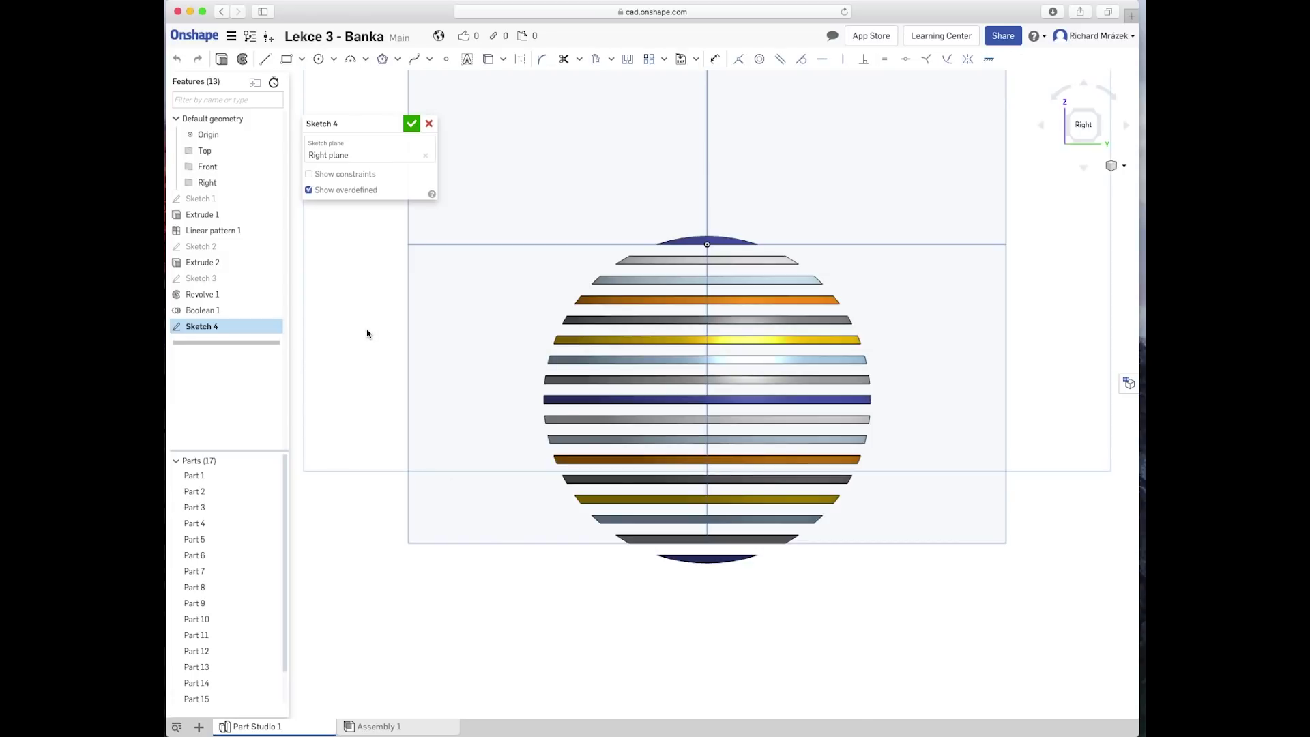
pyautogui.click(414, 60)
pyautogui.scroll(1, 657, 246)
pyautogui.scroll(3, 655, 248)
pyautogui.scroll(2, 652, 249)
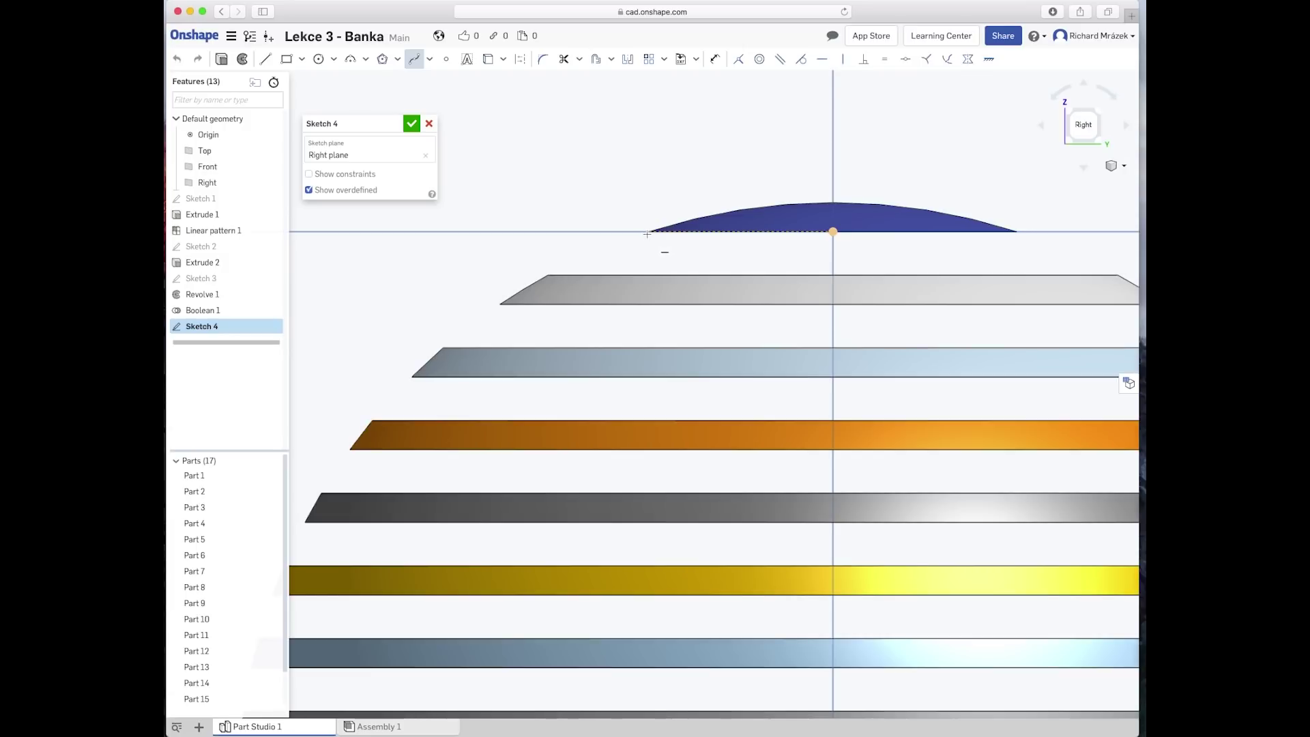
pyautogui.click(429, 123)
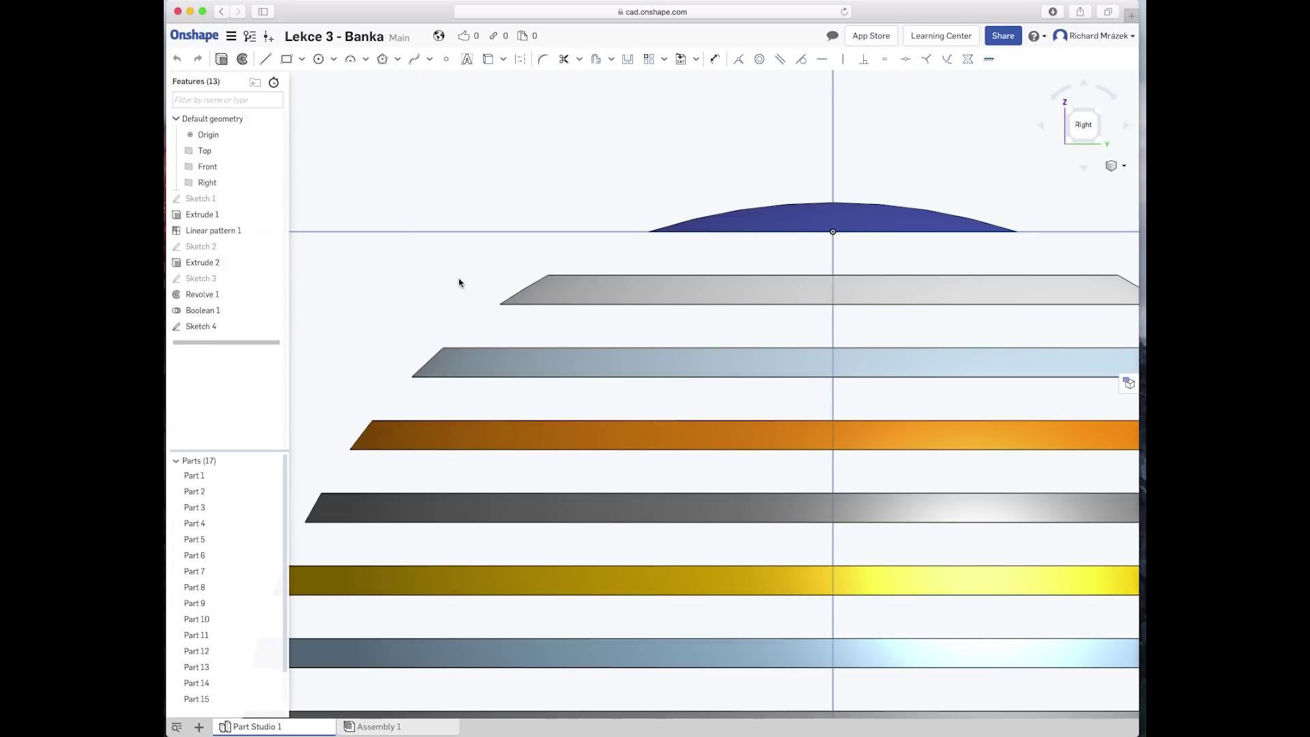
pyautogui.press('Down')
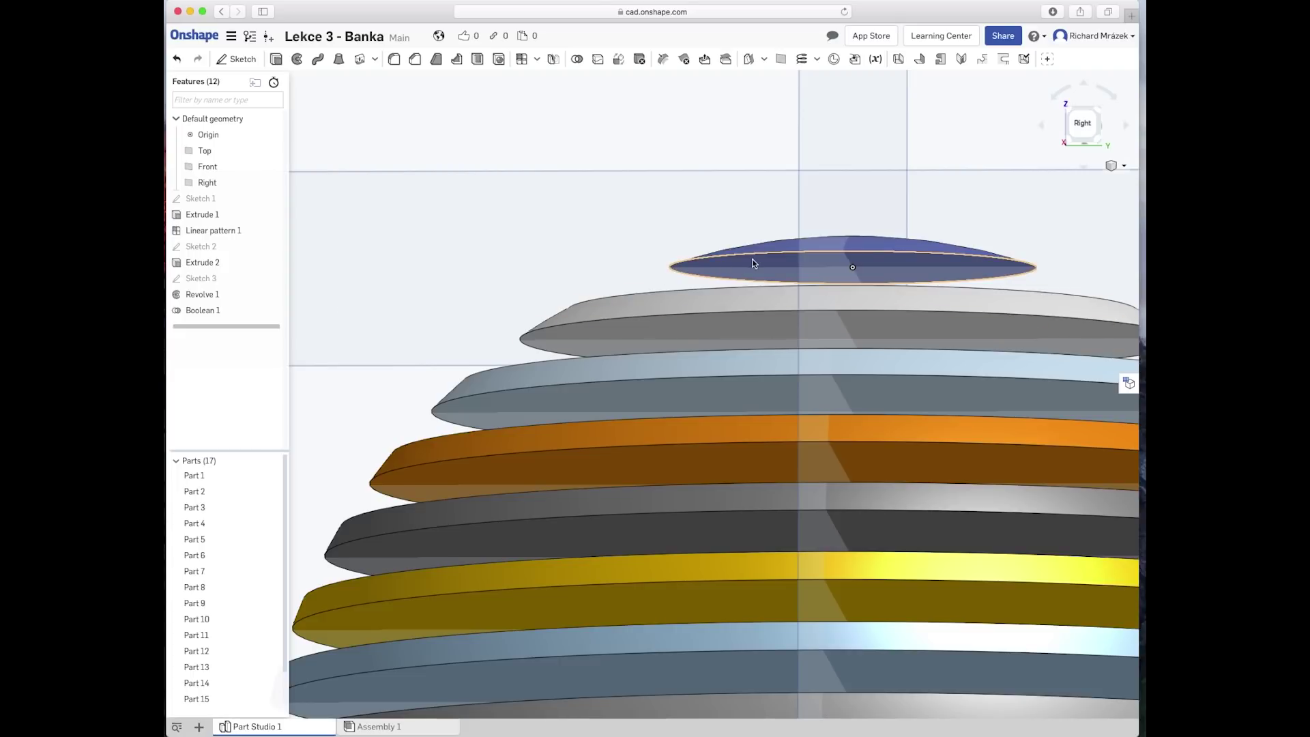
# Step: Zoom out and pan to show the whole striped sphere, dismissing a middle disc's menu
pyautogui.scroll(-1, 751, 268)
pyautogui.scroll(-2, 744, 288)
pyautogui.scroll(-4, 743, 288)
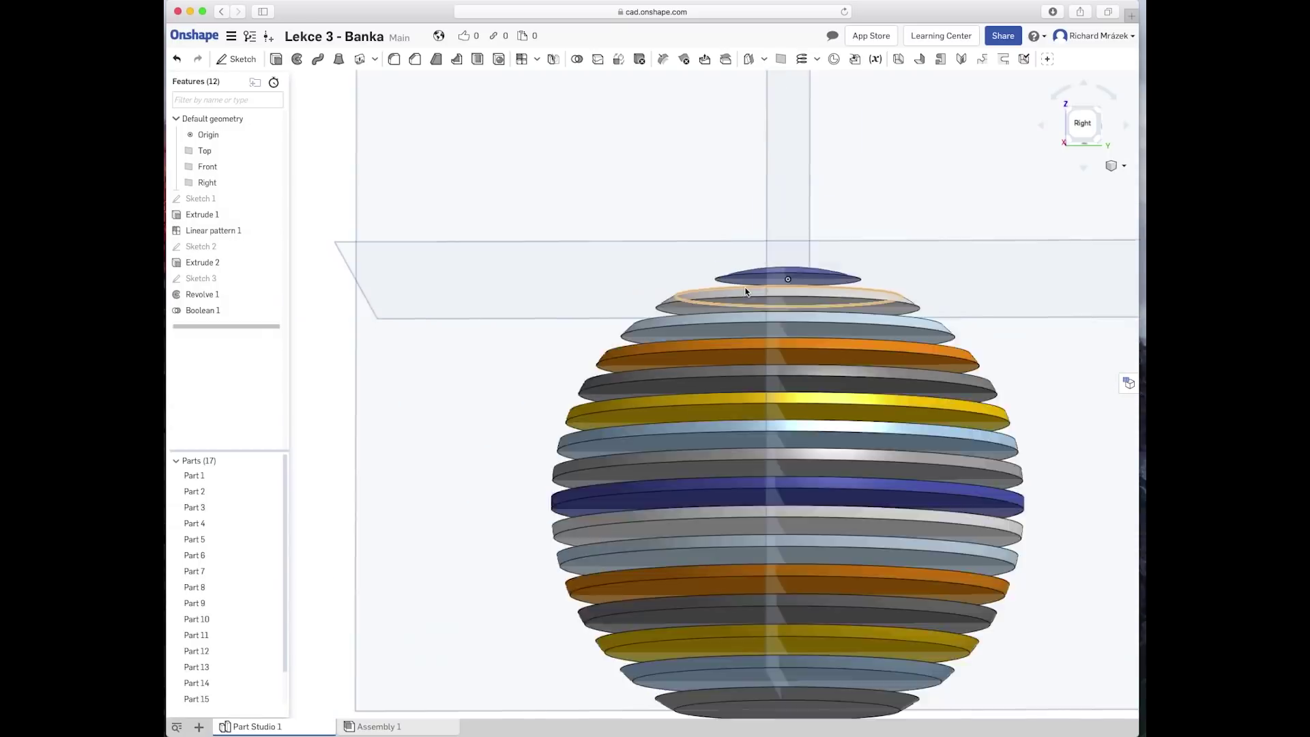
pyautogui.scroll(-2, 746, 292)
pyautogui.scroll(10, 745, 292)
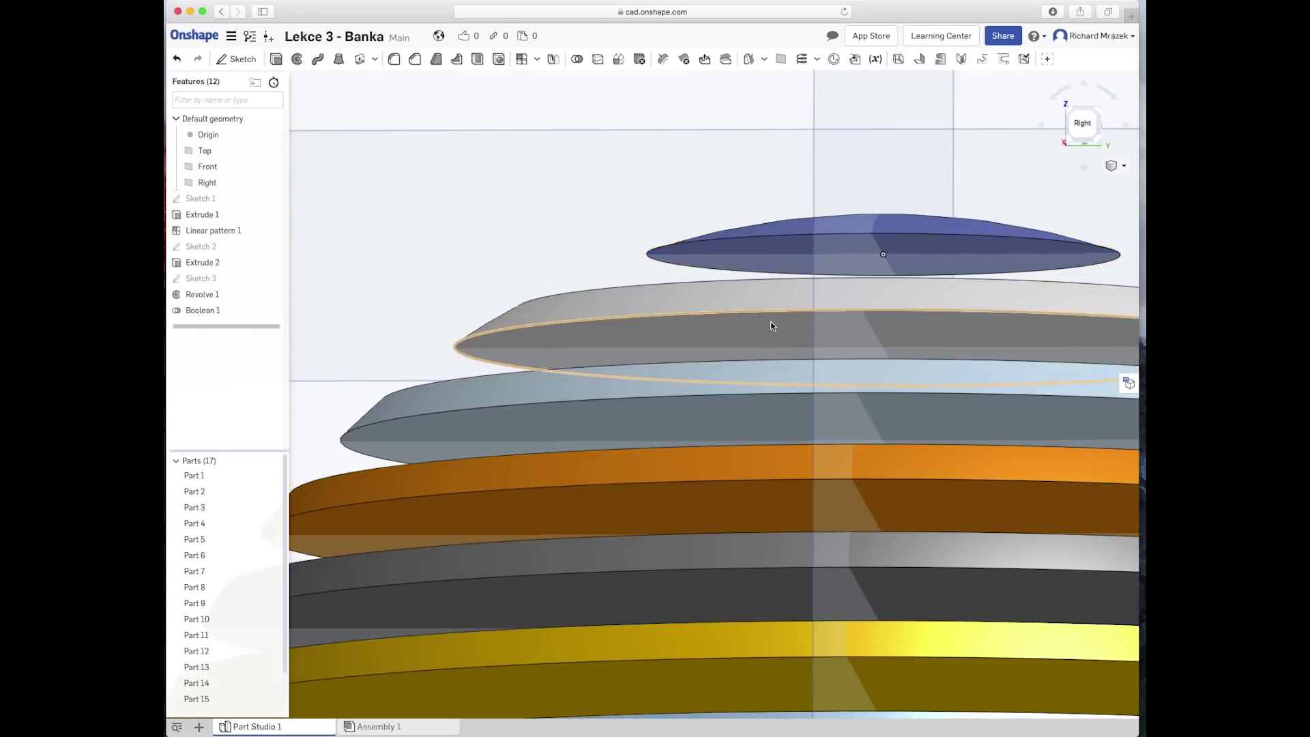
pyautogui.scroll(-2, 756, 468)
pyautogui.scroll(-5, 756, 470)
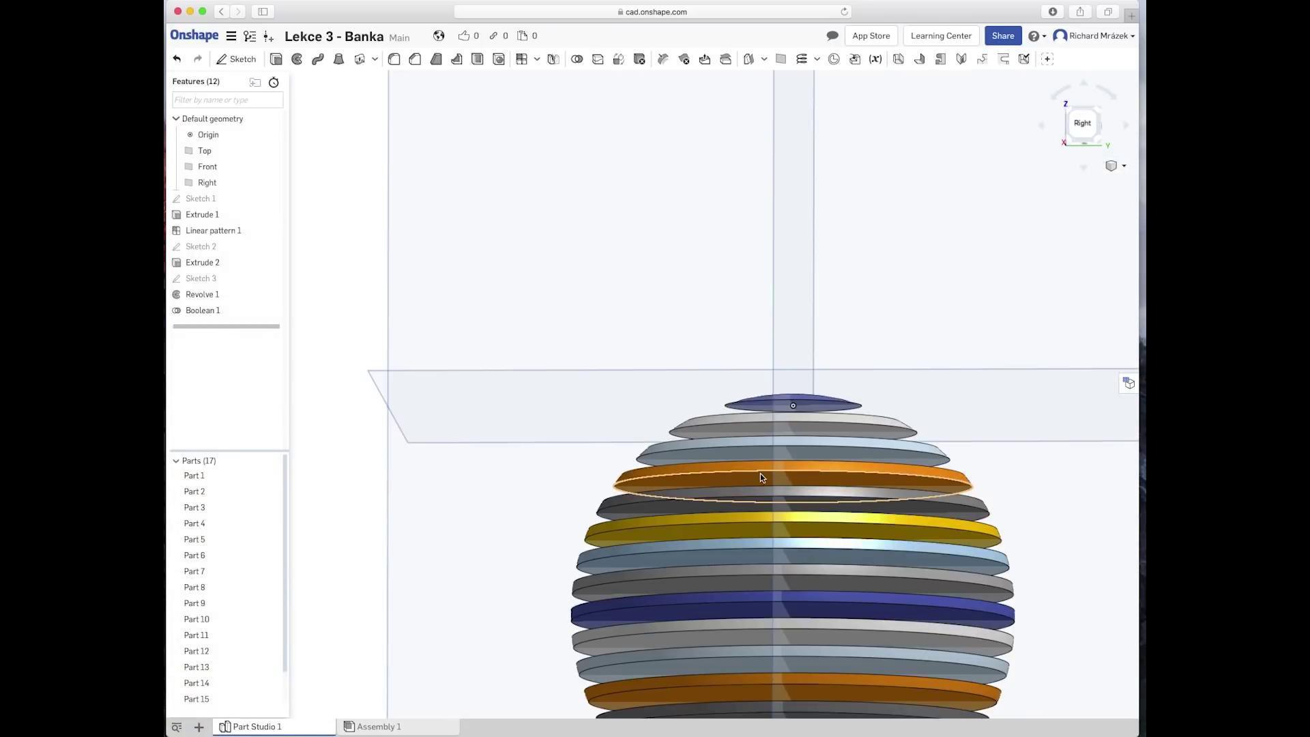
pyautogui.scroll(-1, 759, 473)
pyautogui.moveTo(760, 472); pyautogui.dragTo(694, 322, button='middle')
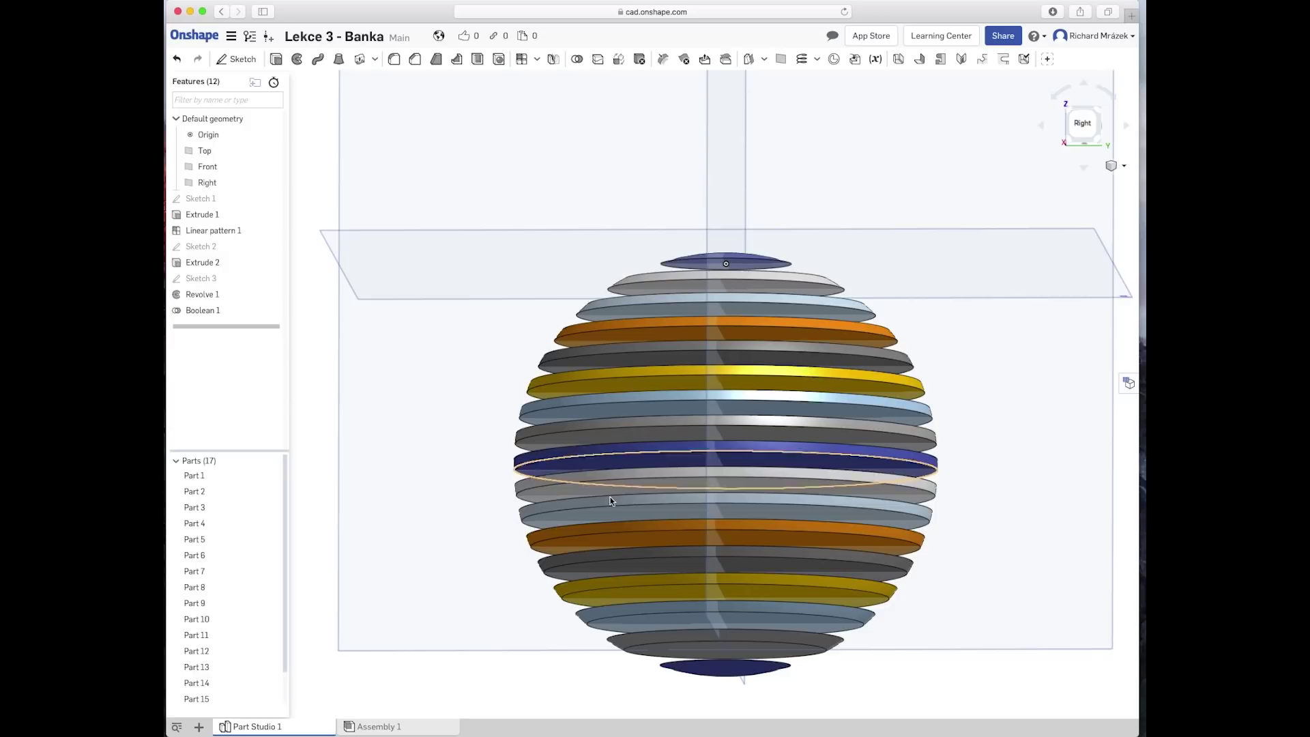
pyautogui.rightClick(629, 506)
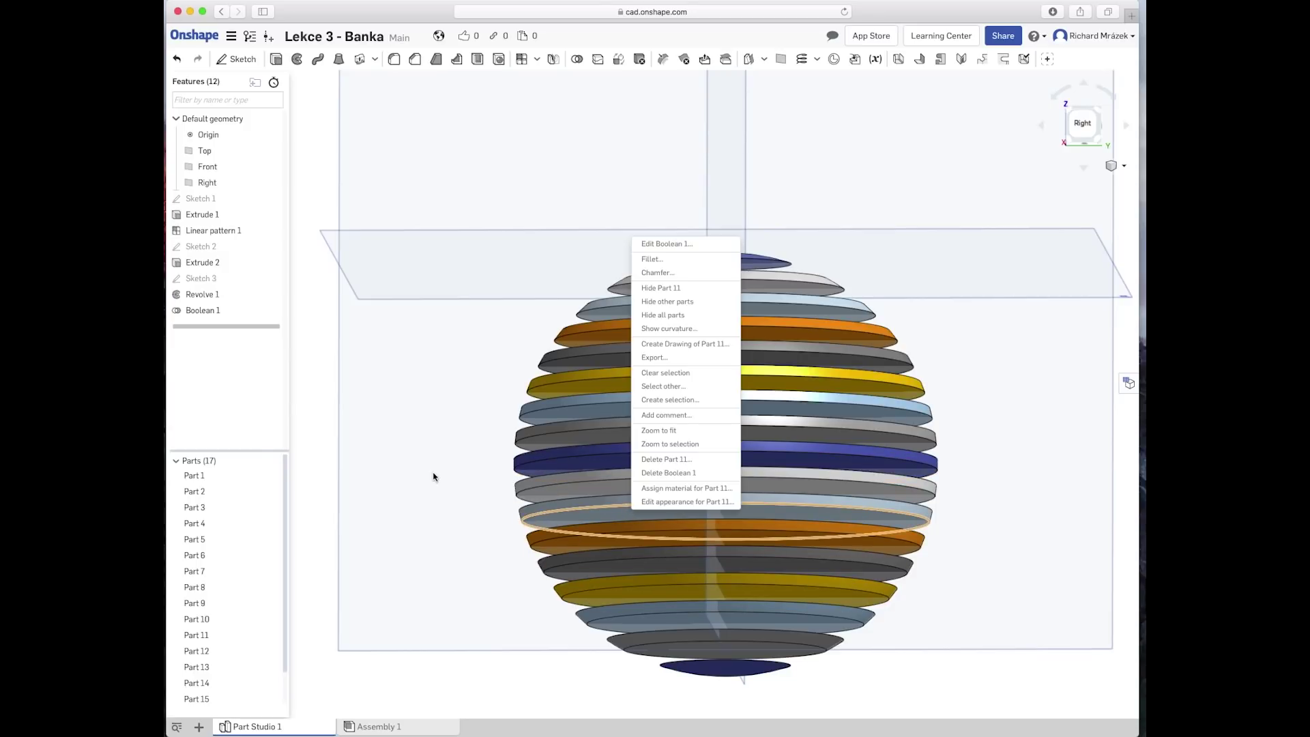
pyautogui.click(323, 505)
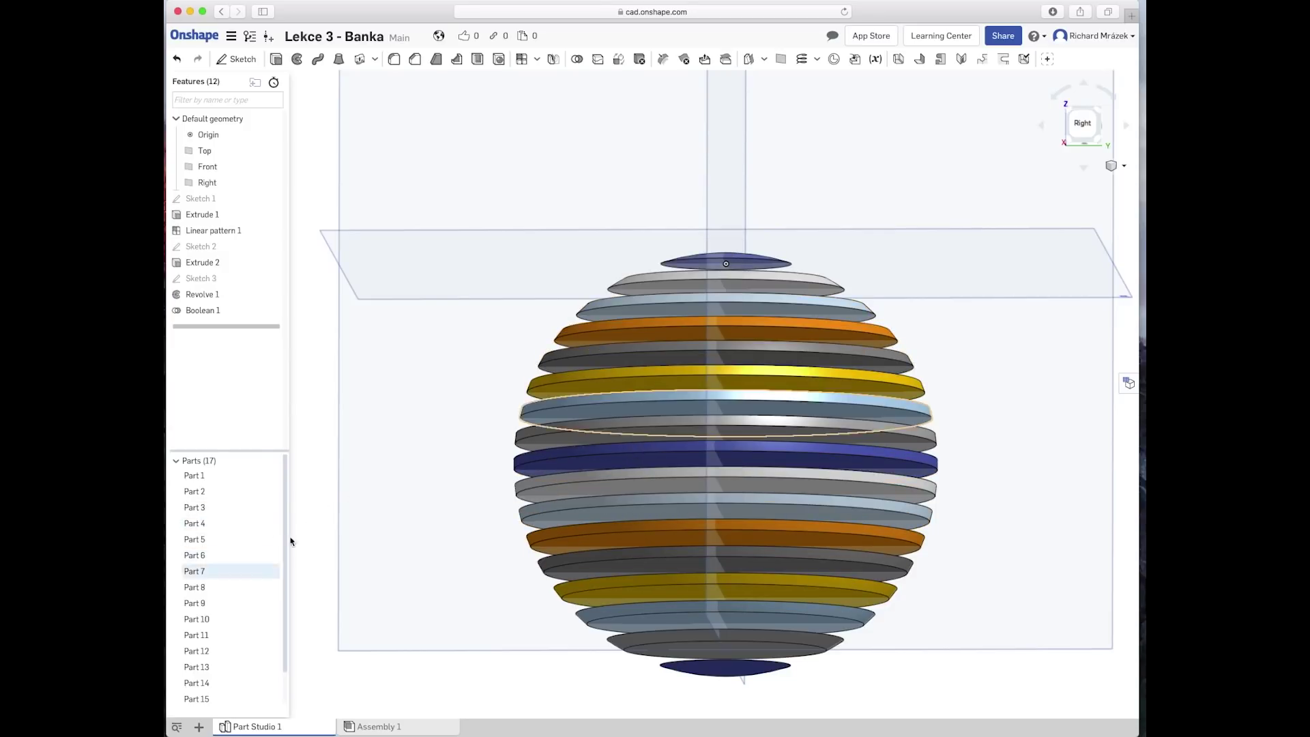
# Step: Zoom over the discs and bring up the context menu for the top disc, Part 1
pyautogui.scroll(3, 734, 216)
pyautogui.scroll(3, 734, 218)
pyautogui.scroll(-2, 734, 218)
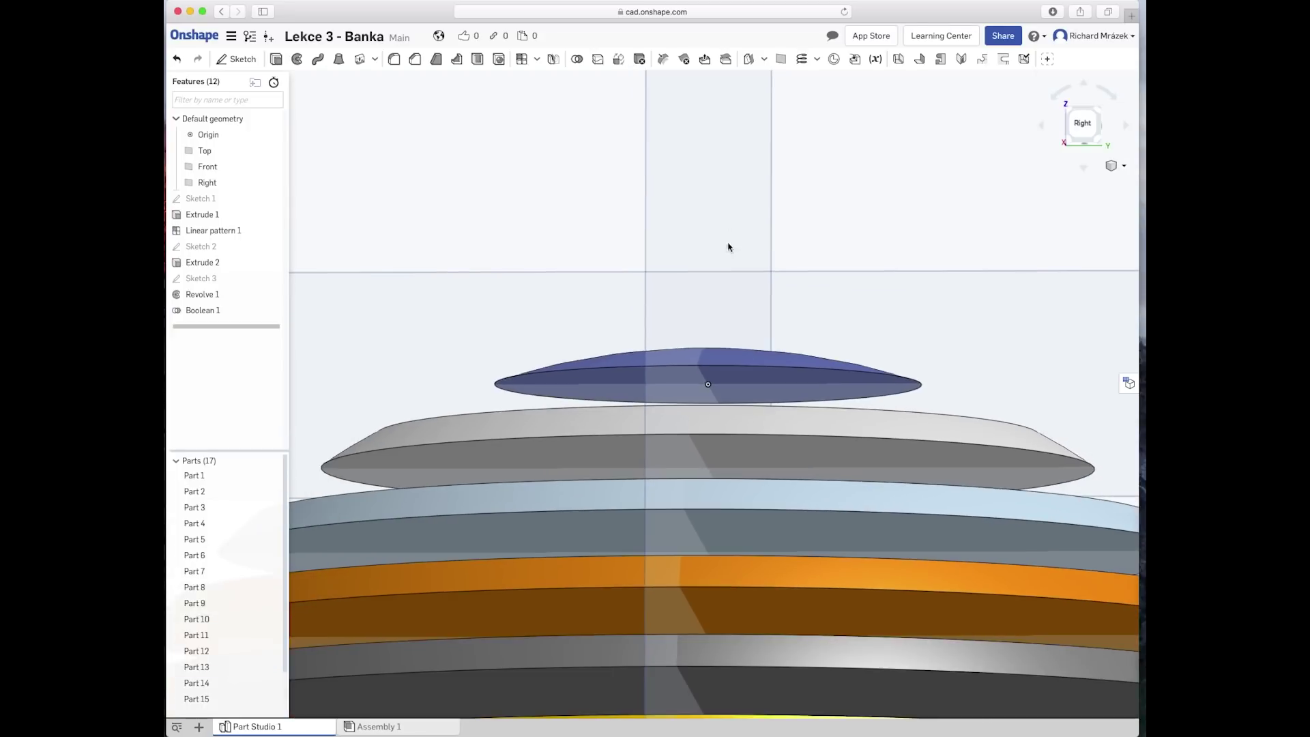
pyautogui.rightClick(629, 363)
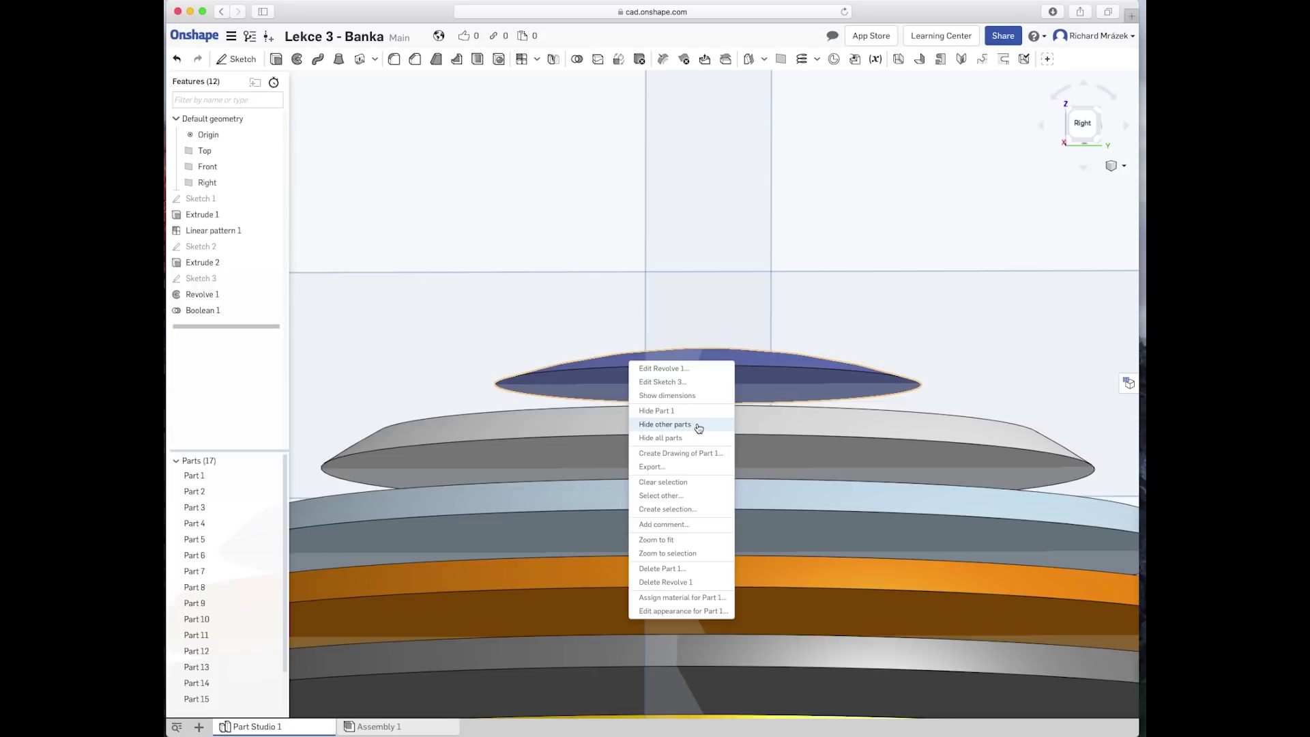
# Step: Hide all parts except the top disc and start a sketch on its face, viewed normal
pyautogui.click(699, 427)
pyautogui.scroll(-2, 698, 430)
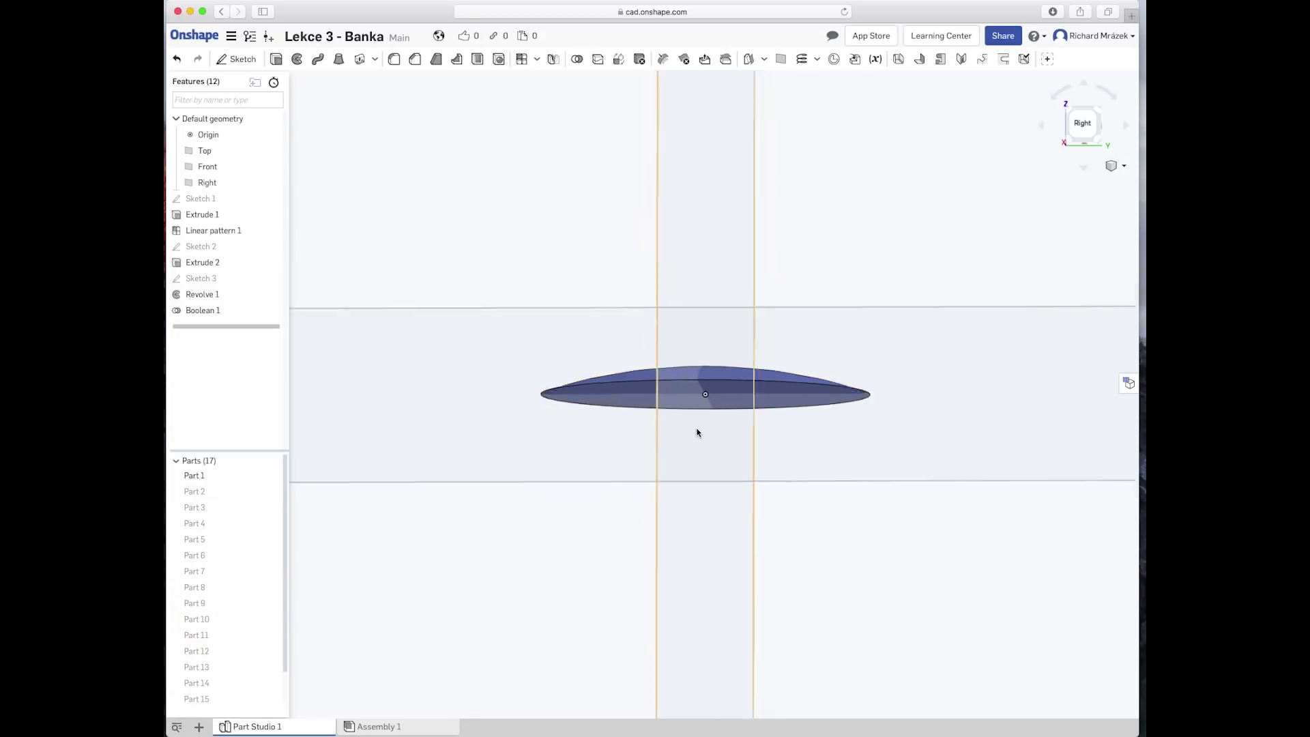
pyautogui.scroll(-5, 698, 430)
pyautogui.scroll(2, 698, 432)
pyautogui.scroll(5, 699, 432)
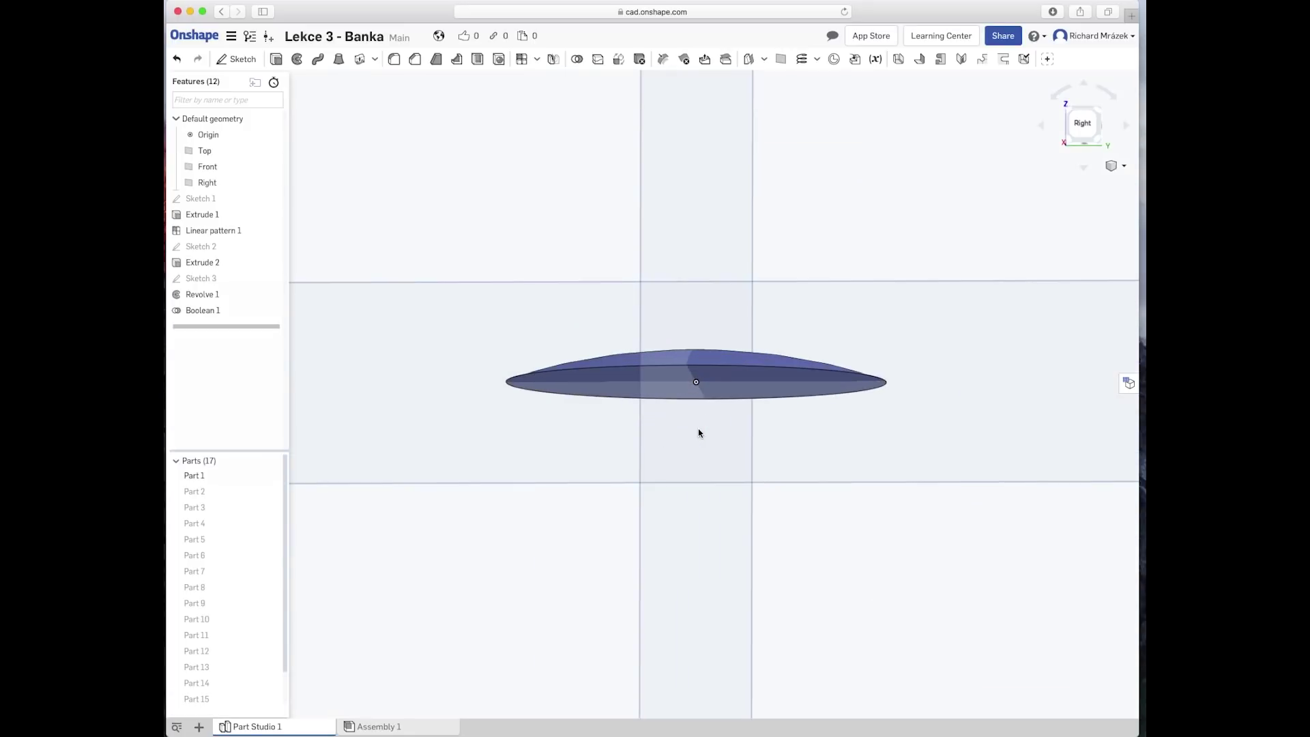
pyautogui.rightClick(736, 375)
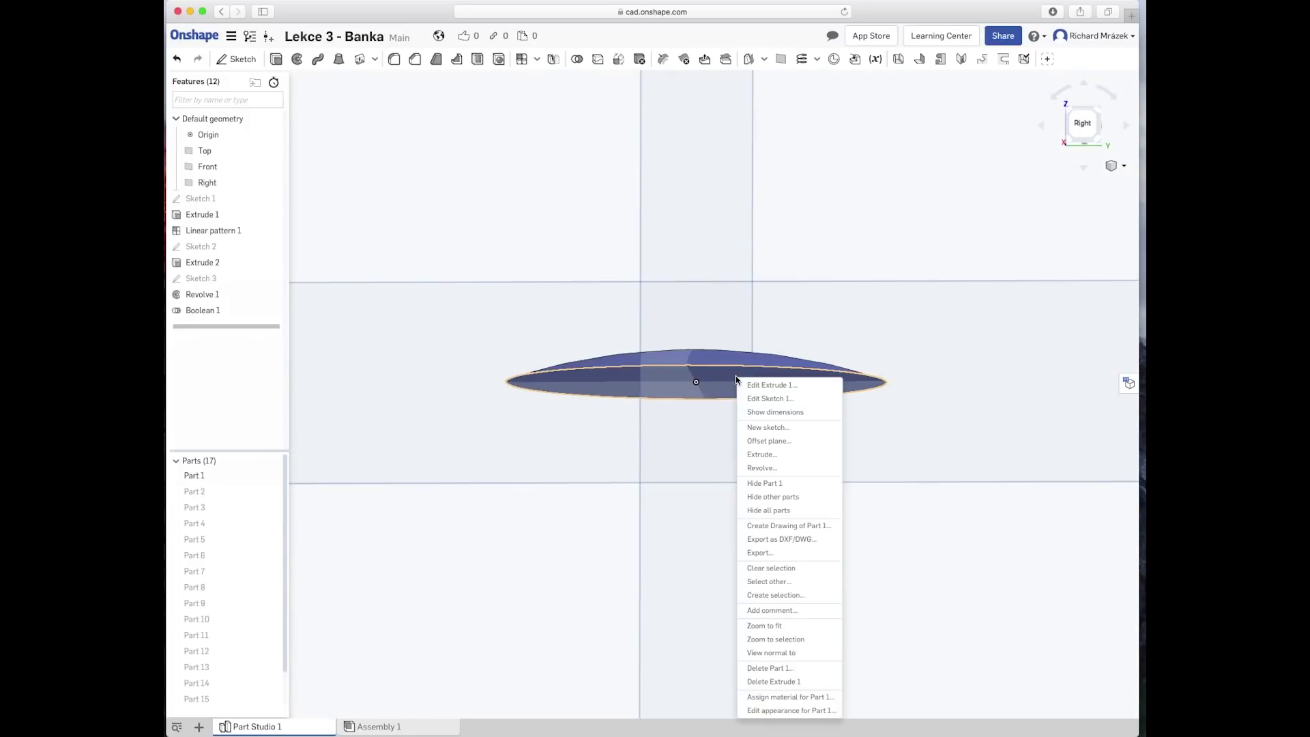
pyautogui.click(764, 427)
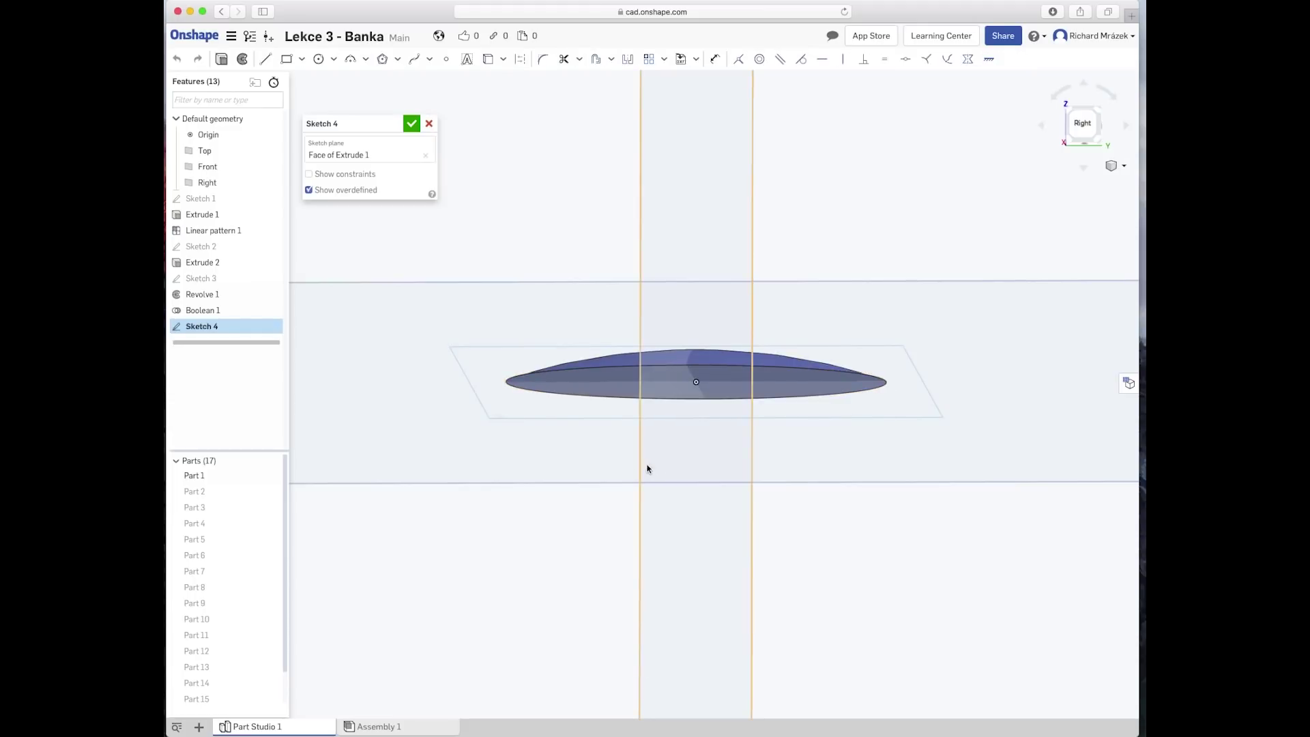
pyautogui.rightClick(576, 524)
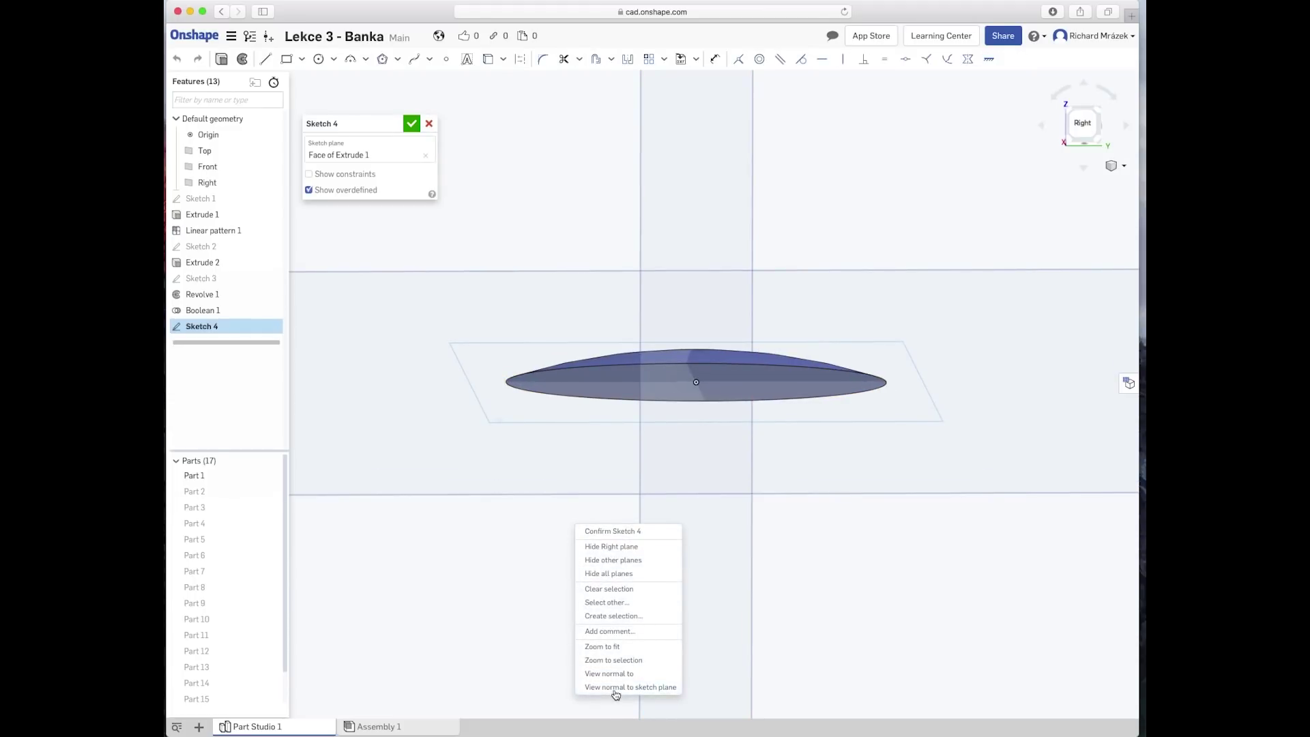
pyautogui.click(615, 687)
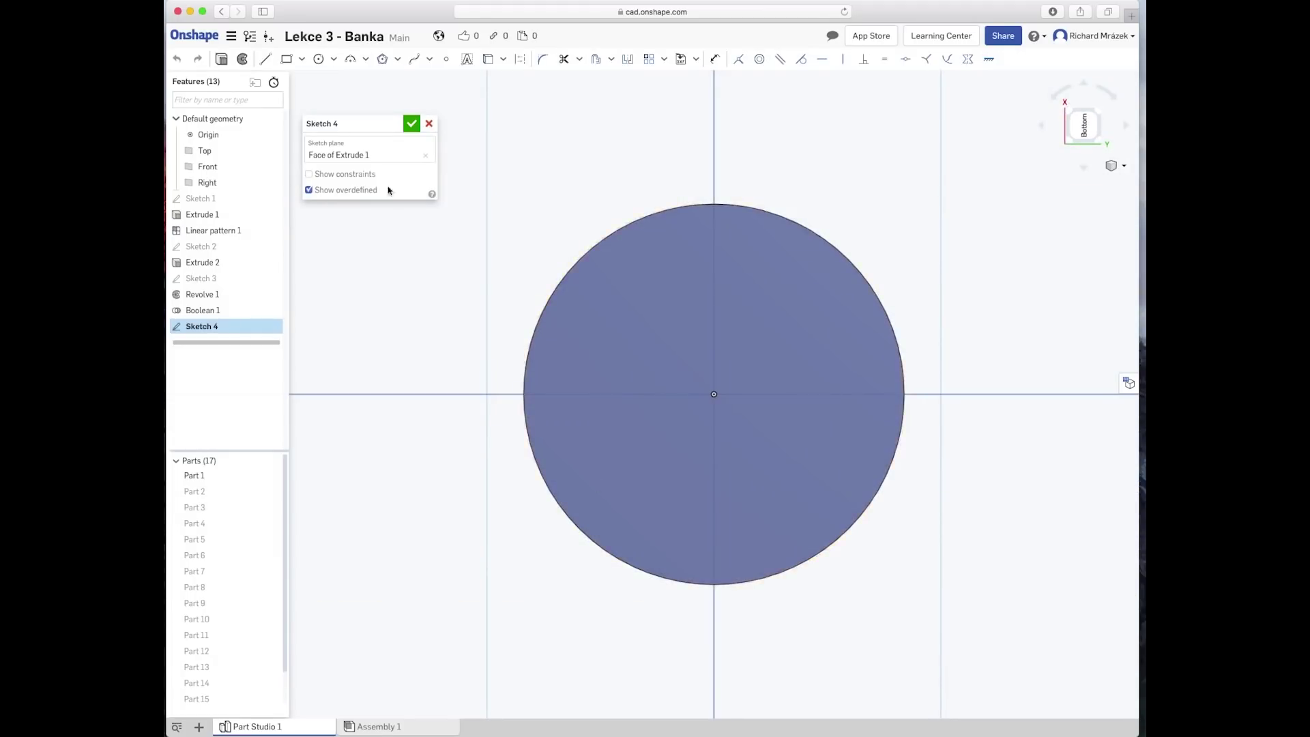
# Step: Draw a line from the disc's centre to its edge and accept Sketch 4
pyautogui.click(266, 59)
pyautogui.click(714, 394)
pyautogui.click(524, 395)
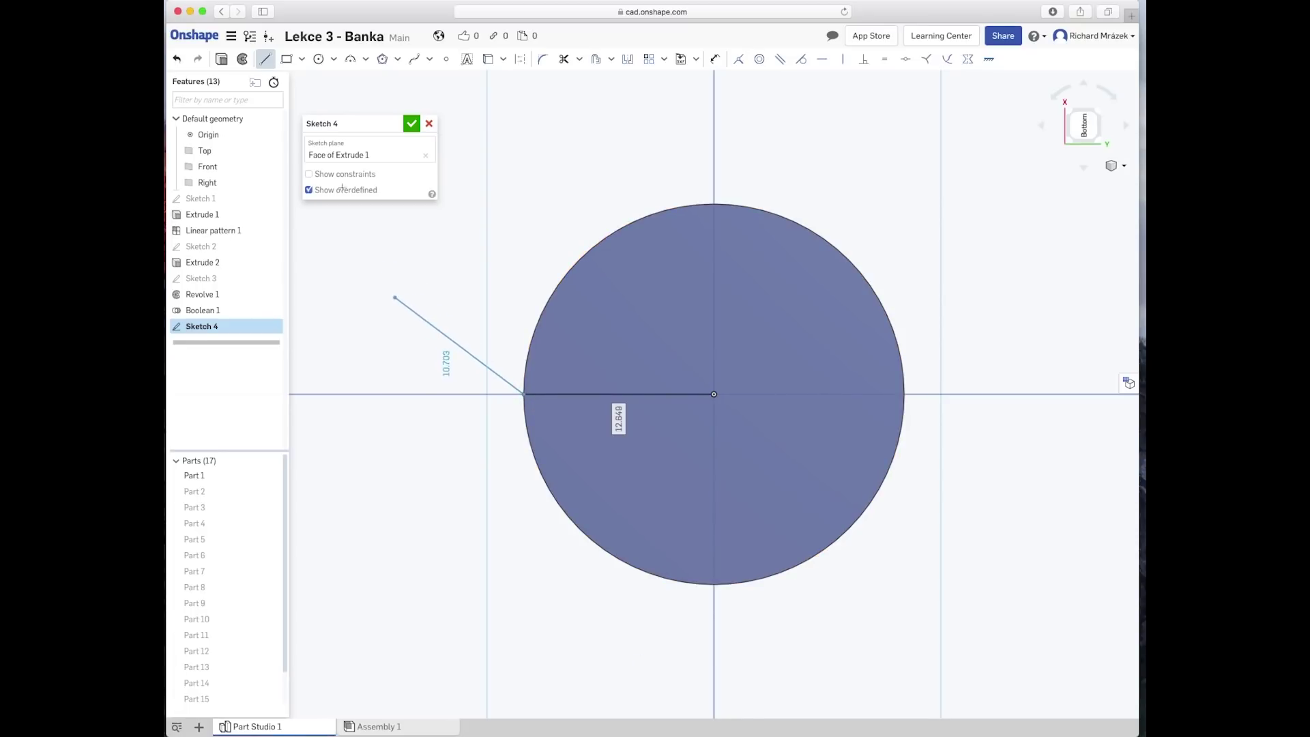
pyautogui.press('Escape')
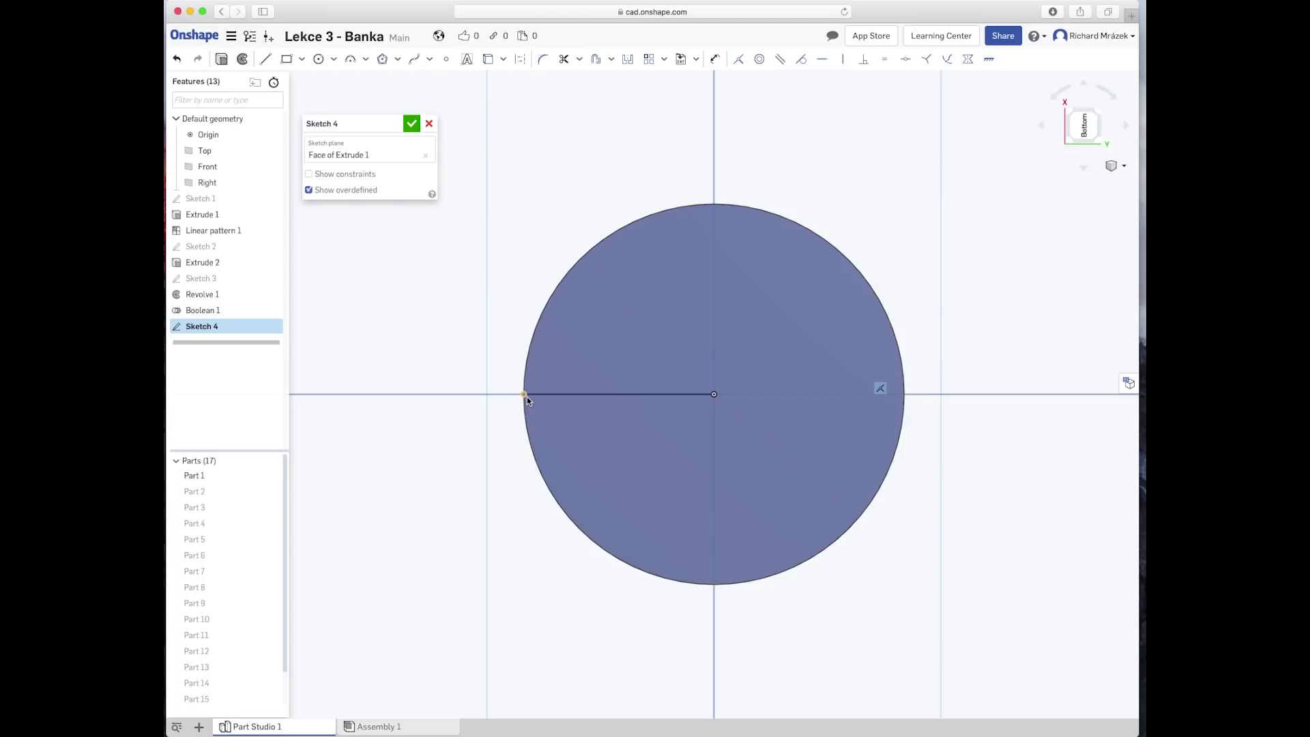
pyautogui.click(411, 124)
pyautogui.scroll(-1, 514, 352)
# Step: Orbit to an edge-on view, hide top disc Part 1, then show all 17 parts
pyautogui.scroll(-3, 515, 350)
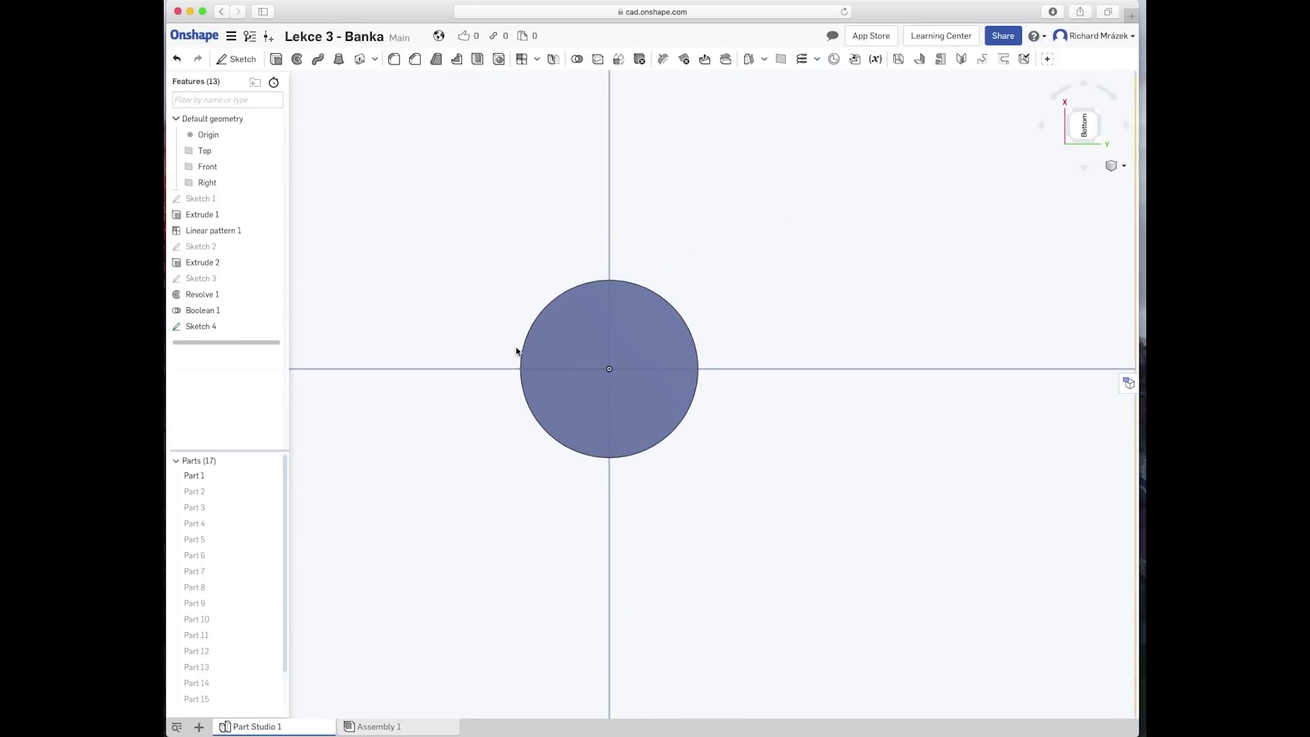
pyautogui.scroll(-1, 515, 350)
pyautogui.scroll(2, 423, 319)
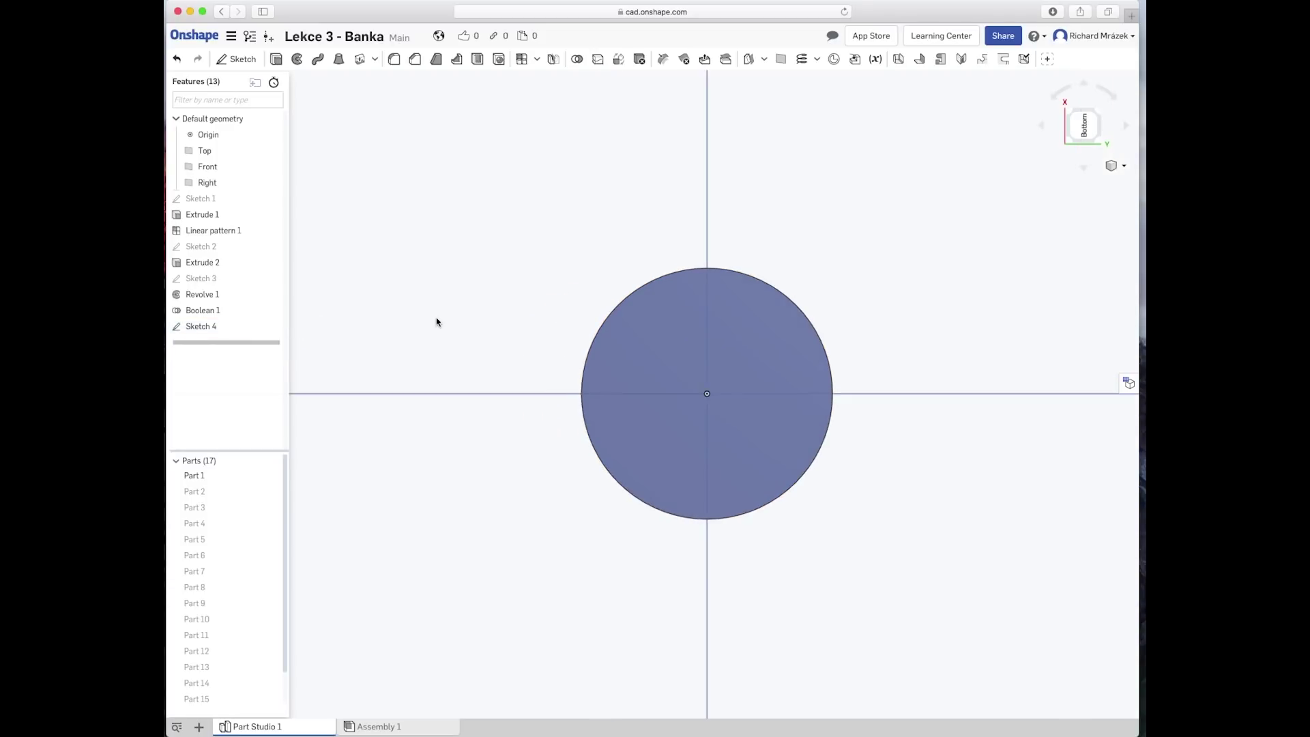
pyautogui.scroll(-3, 448, 318)
pyautogui.scroll(-3, 477, 304)
pyautogui.moveTo(443, 288); pyautogui.dragTo(451, 431, button='right')
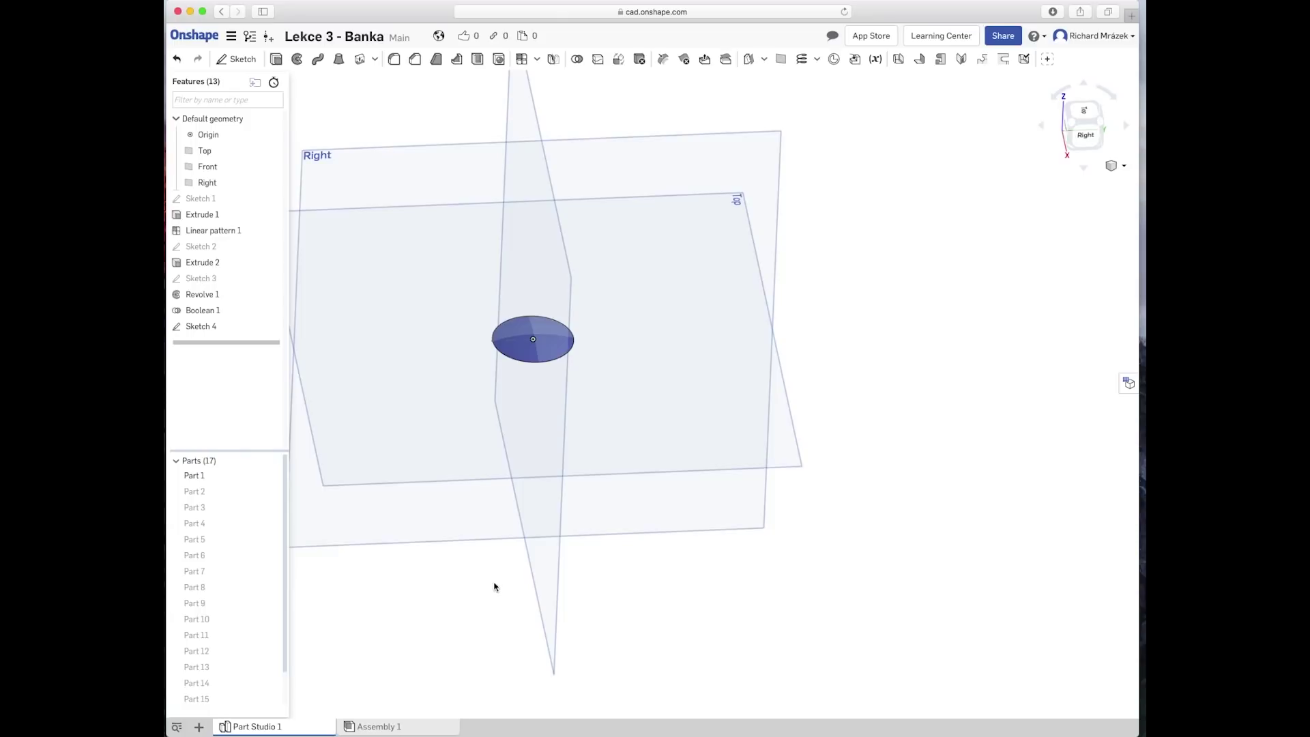
pyautogui.rightClick(510, 351)
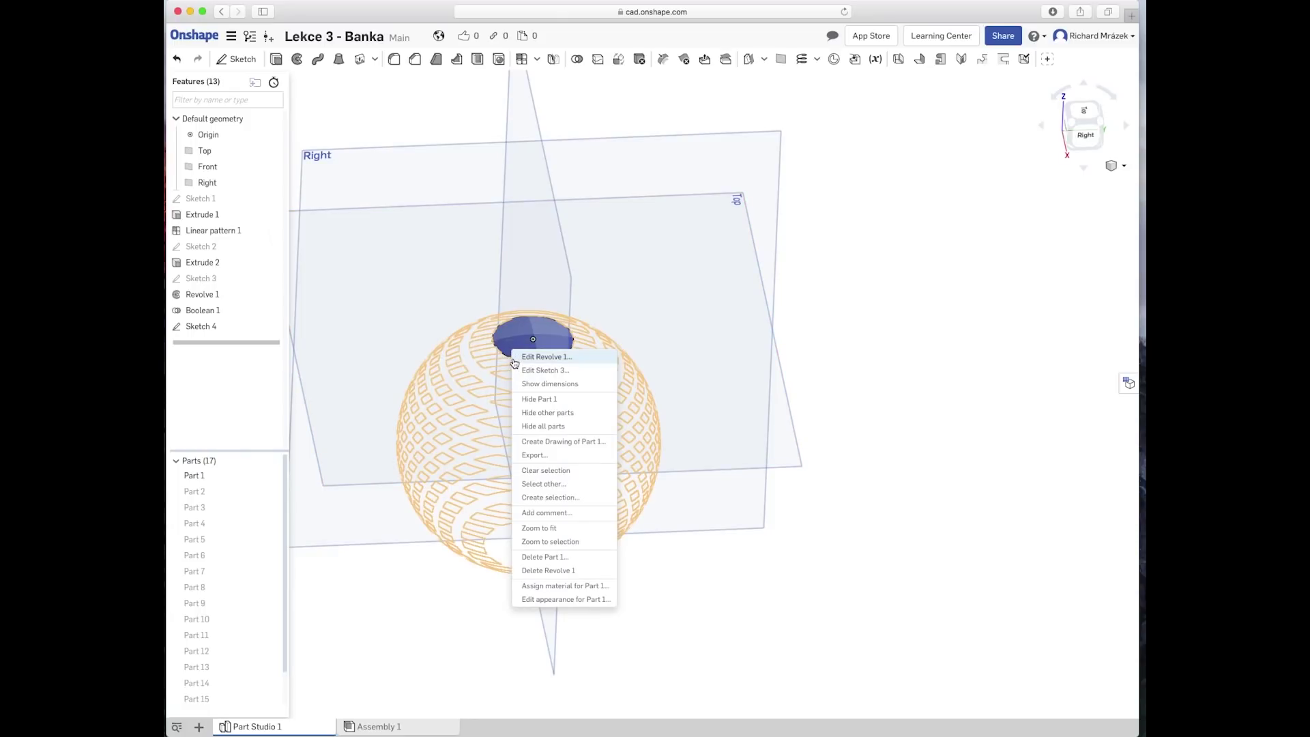
pyautogui.click(536, 426)
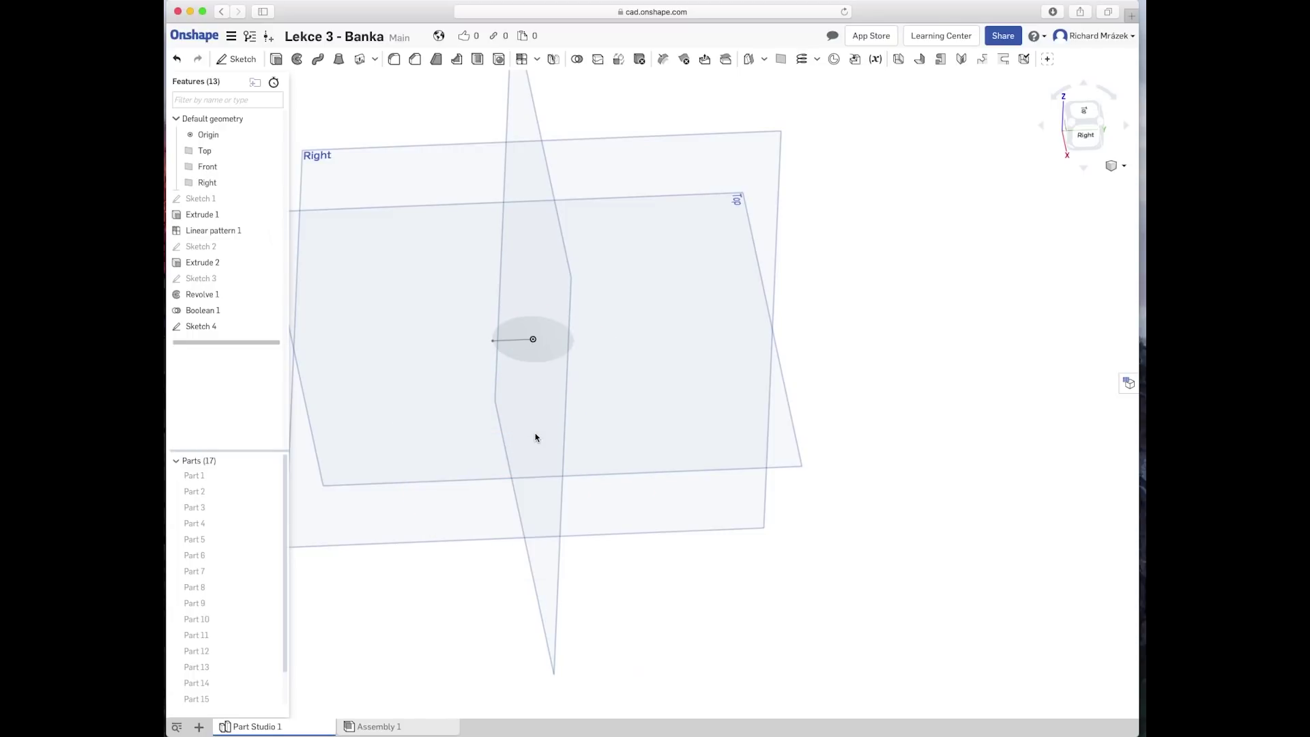
pyautogui.rightClick(635, 567)
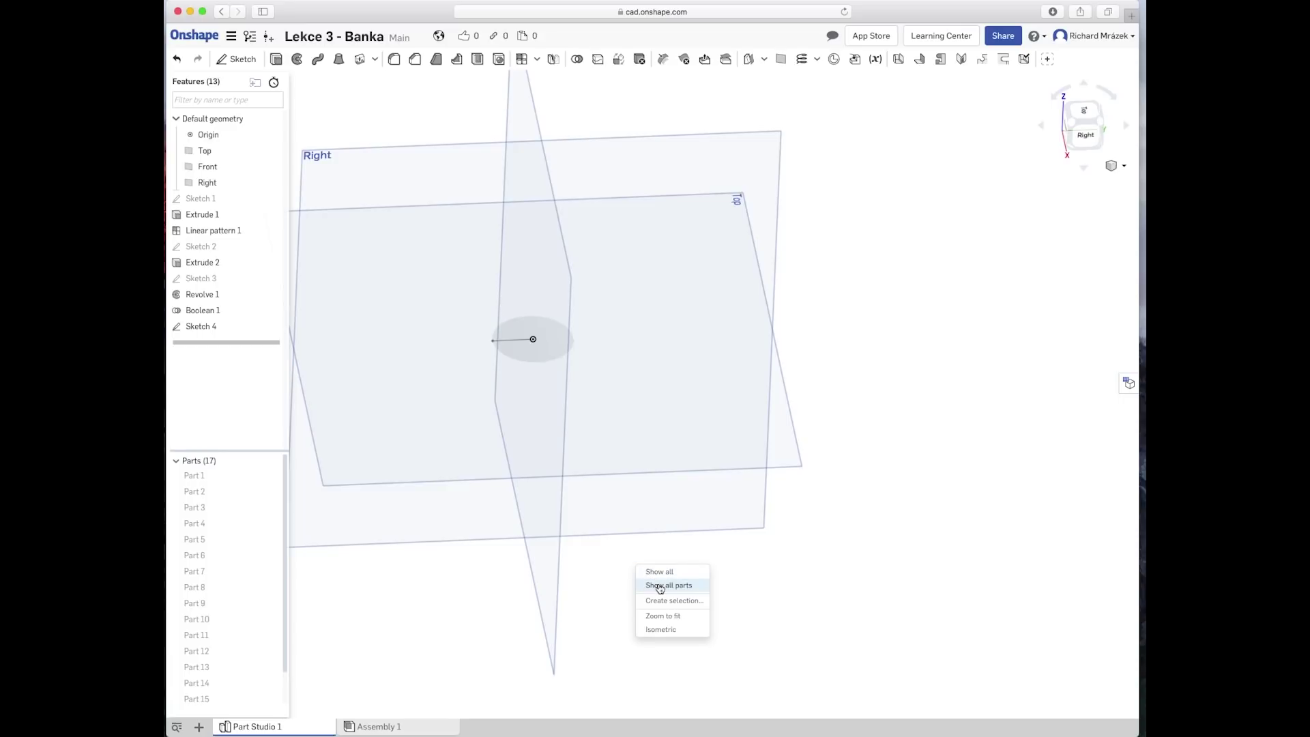
pyautogui.click(659, 586)
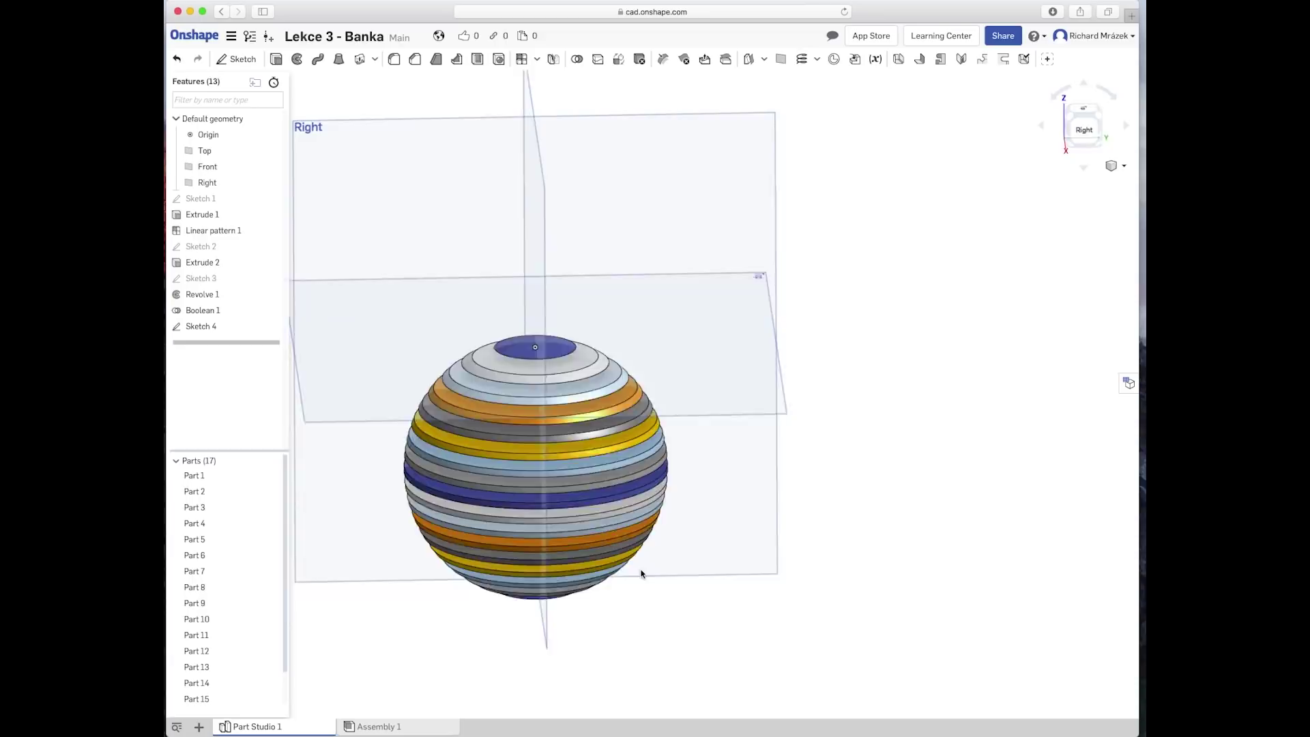
pyautogui.moveTo(645, 595); pyautogui.dragTo(642, 546, button='right')
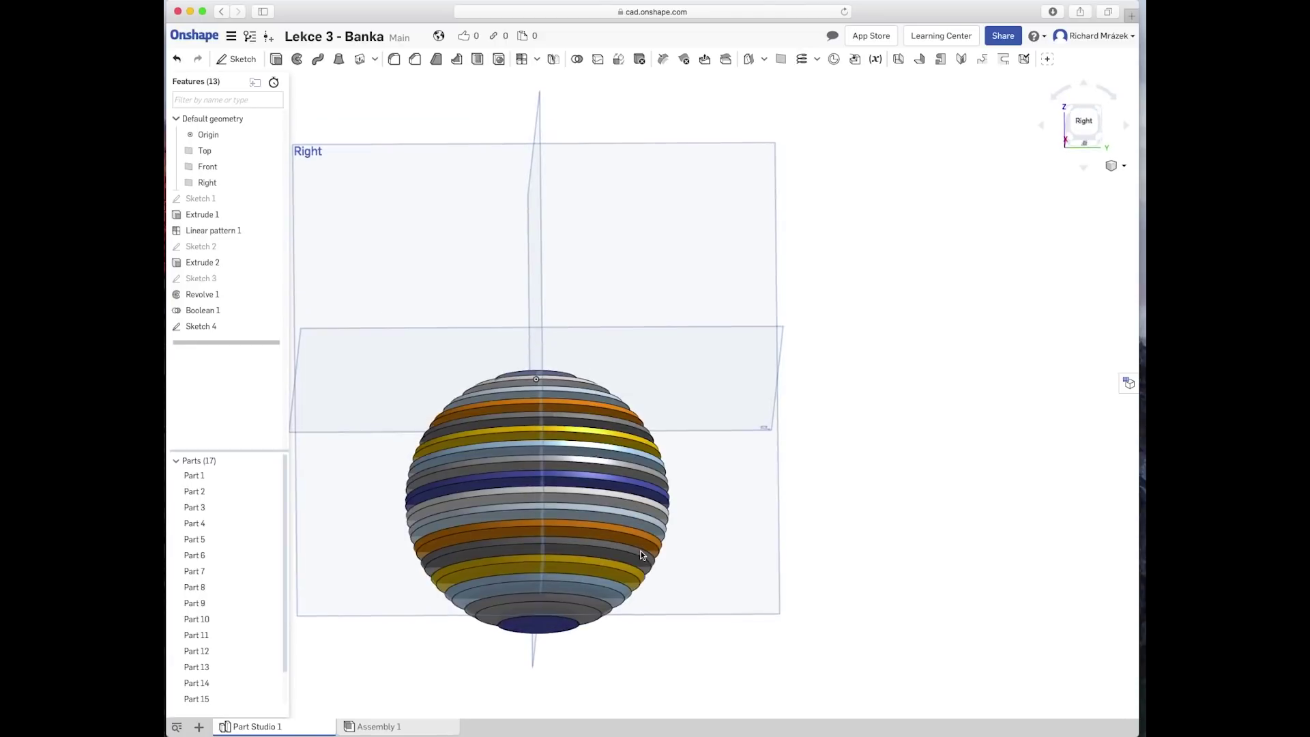
pyautogui.click(521, 627)
pyautogui.rightClick(521, 626)
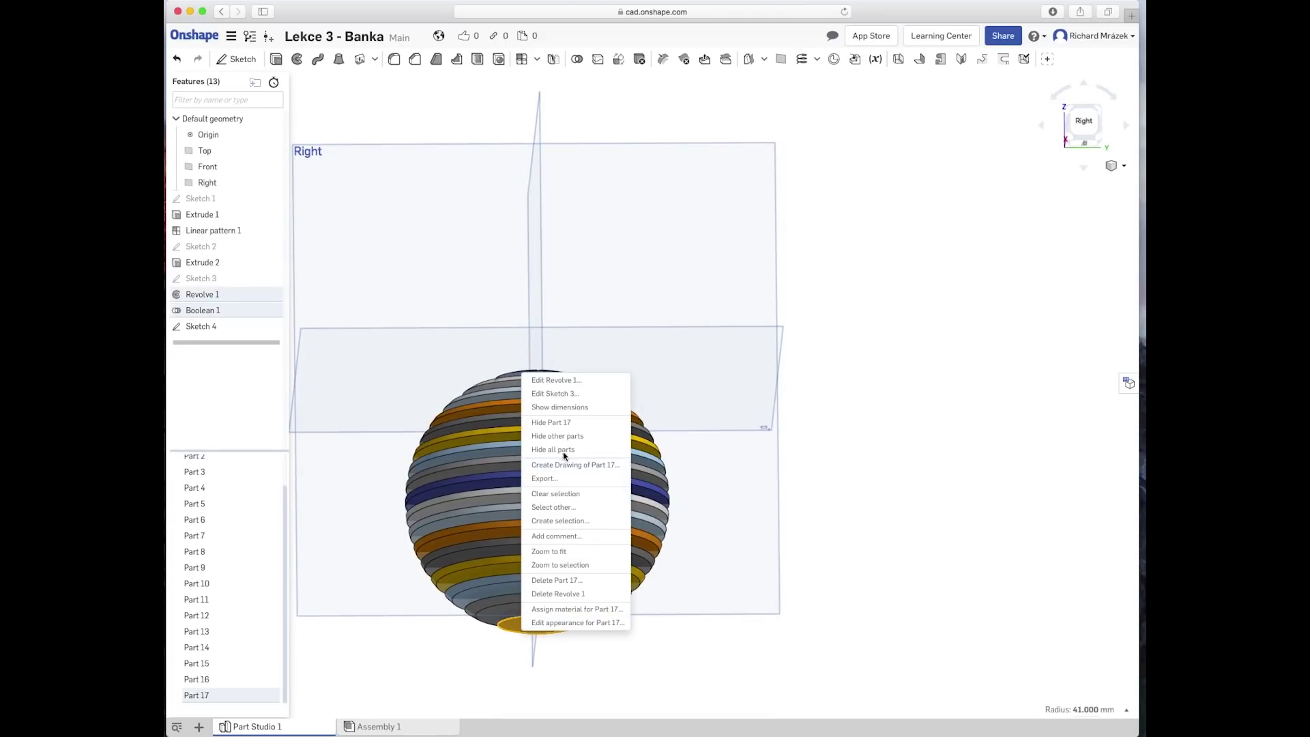
pyautogui.click(608, 438)
pyautogui.click(618, 522)
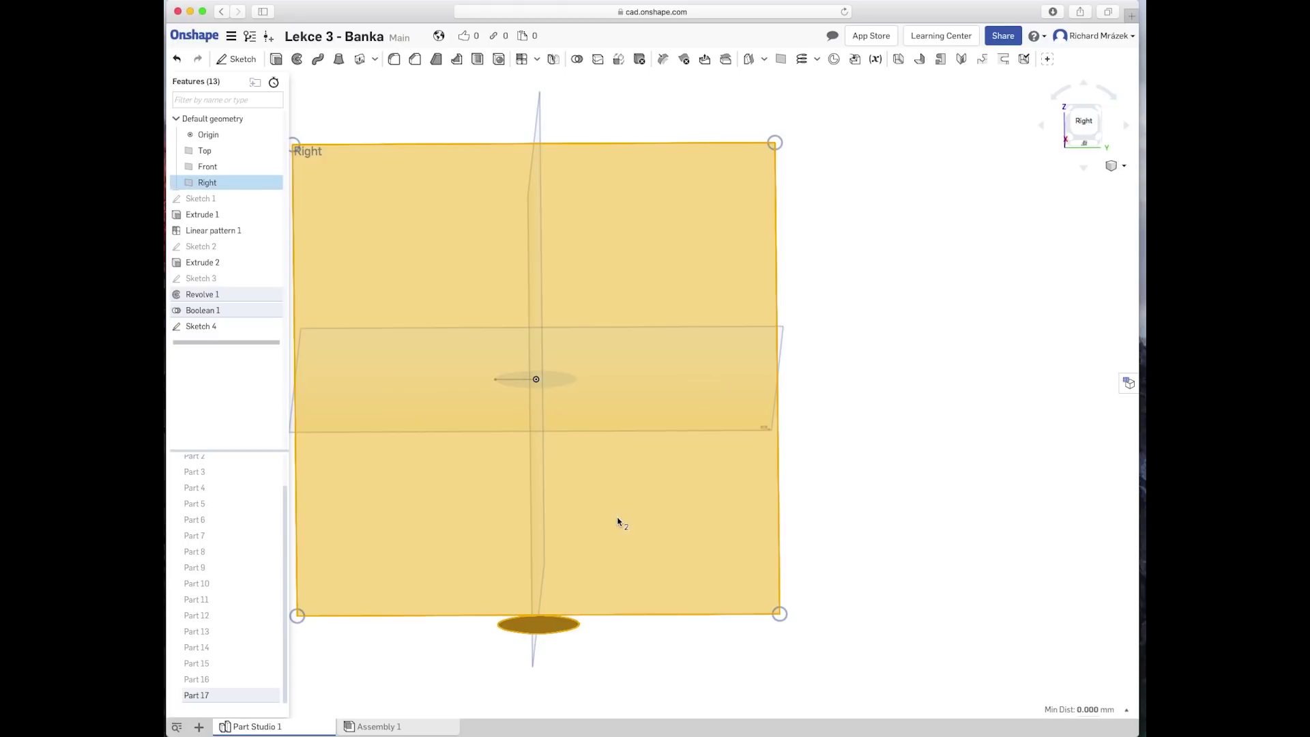
pyautogui.click(842, 524)
pyautogui.moveTo(842, 528); pyautogui.dragTo(845, 564, button='right')
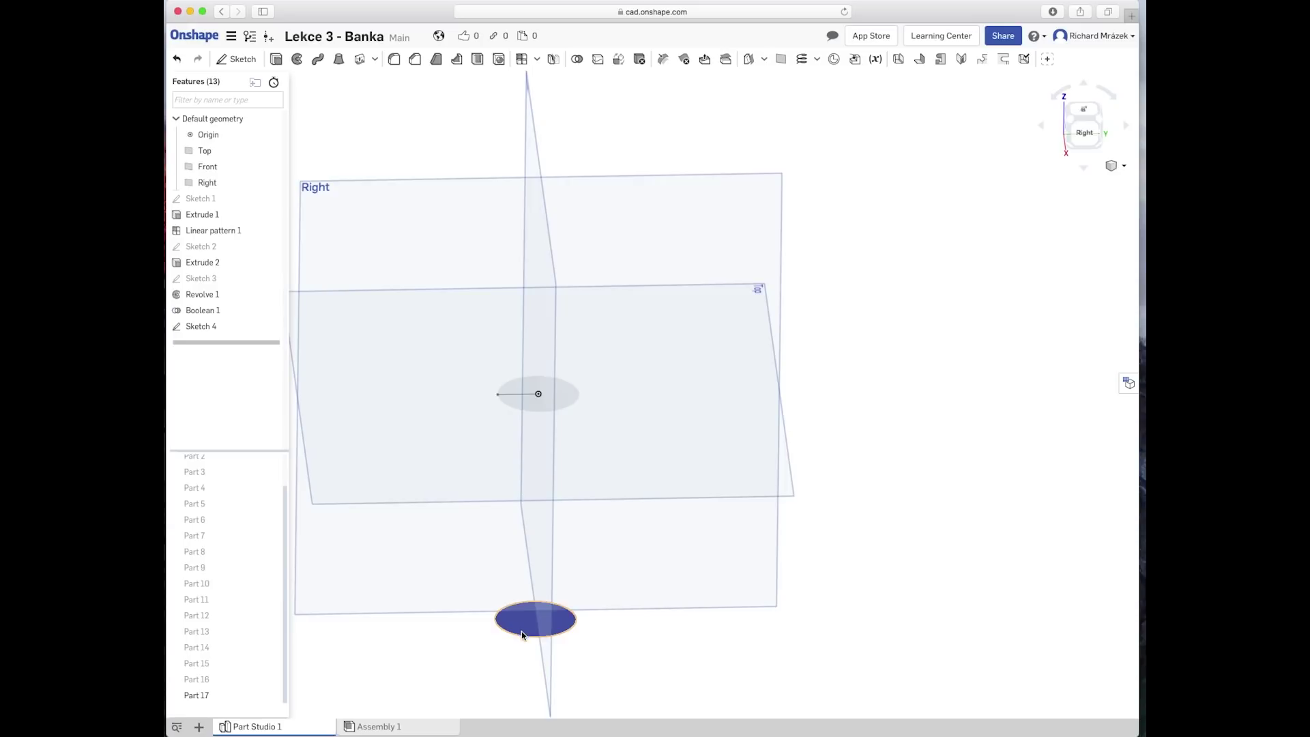
pyautogui.moveTo(521, 632); pyautogui.dragTo(502, 678, button='right')
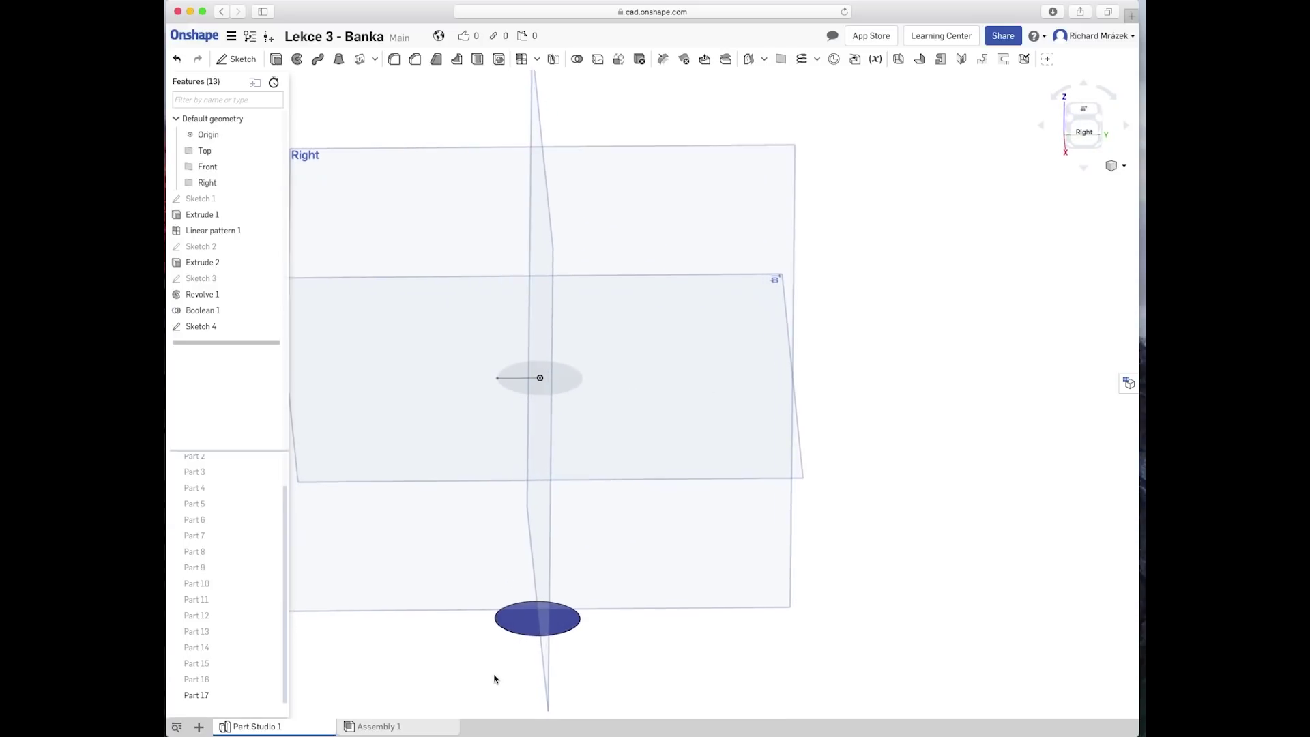
pyautogui.scroll(3, 494, 675)
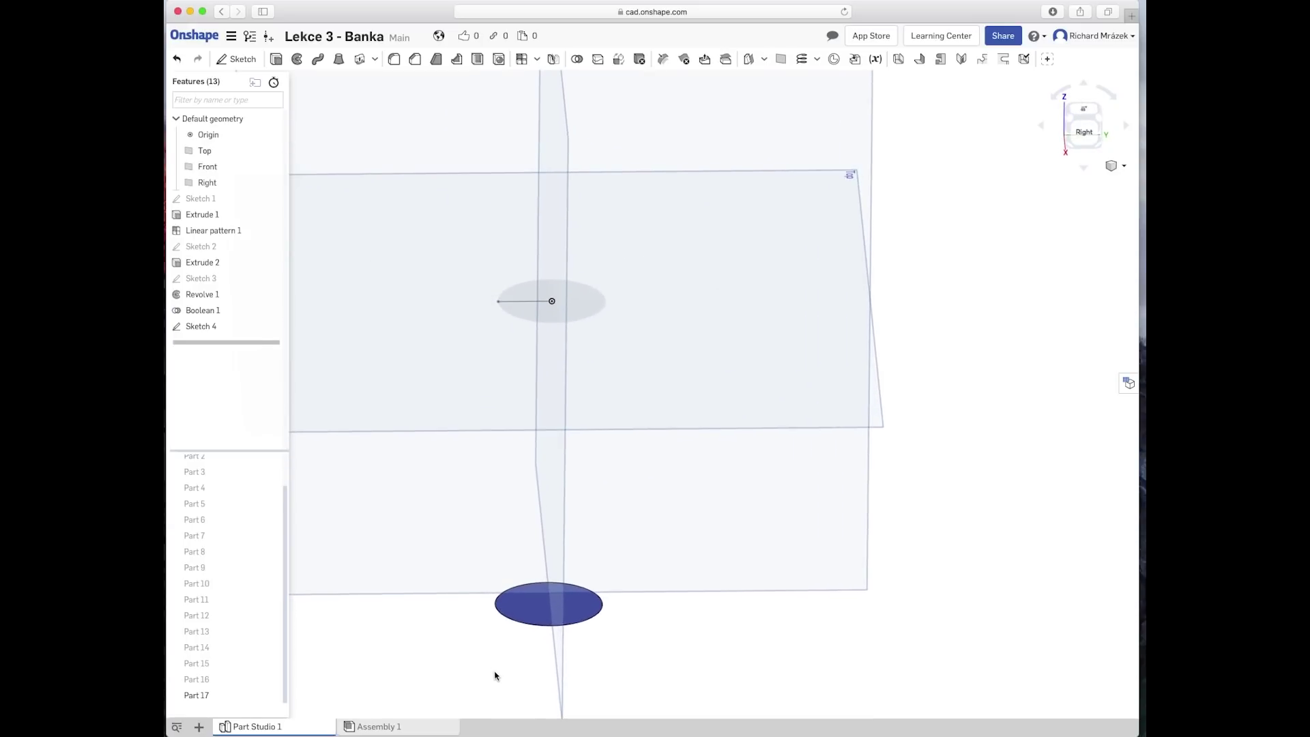
# Step: Sketch on the bottom disc's face, project Sketch 4's radius line with Use, and accept
pyautogui.rightClick(529, 600)
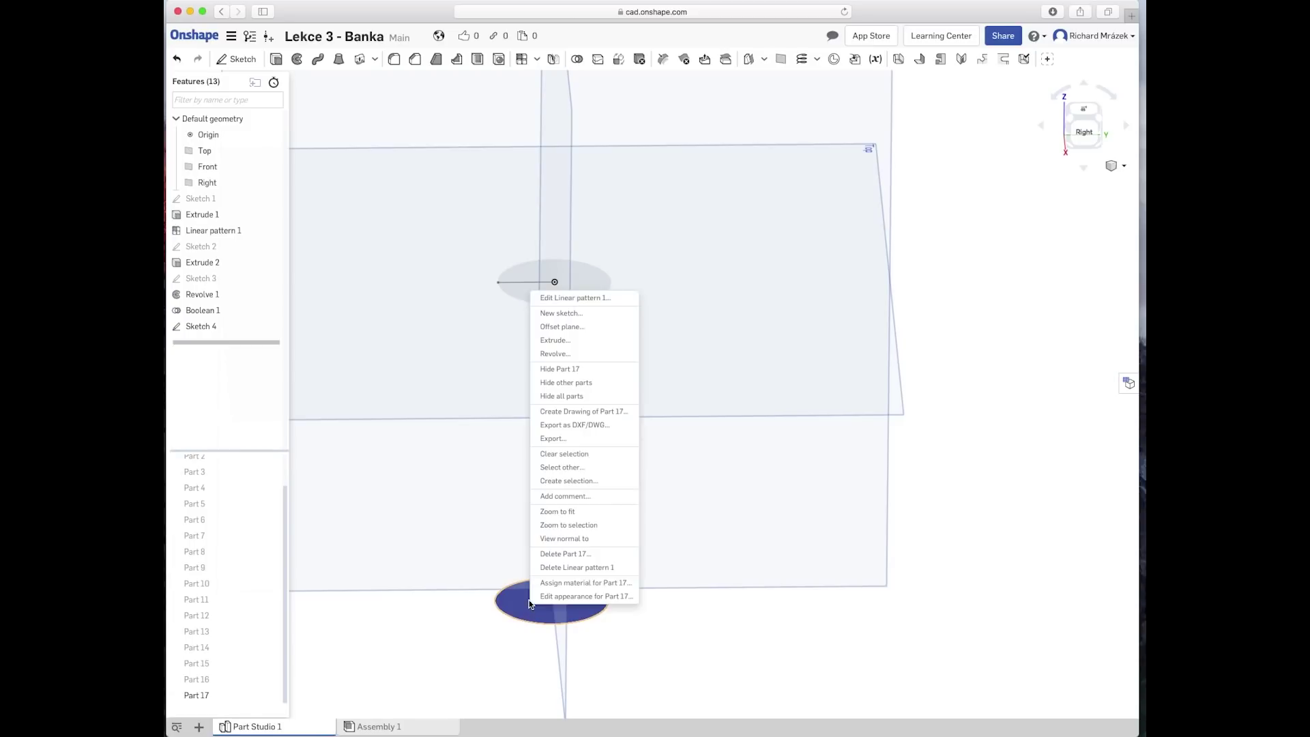
pyautogui.click(591, 321)
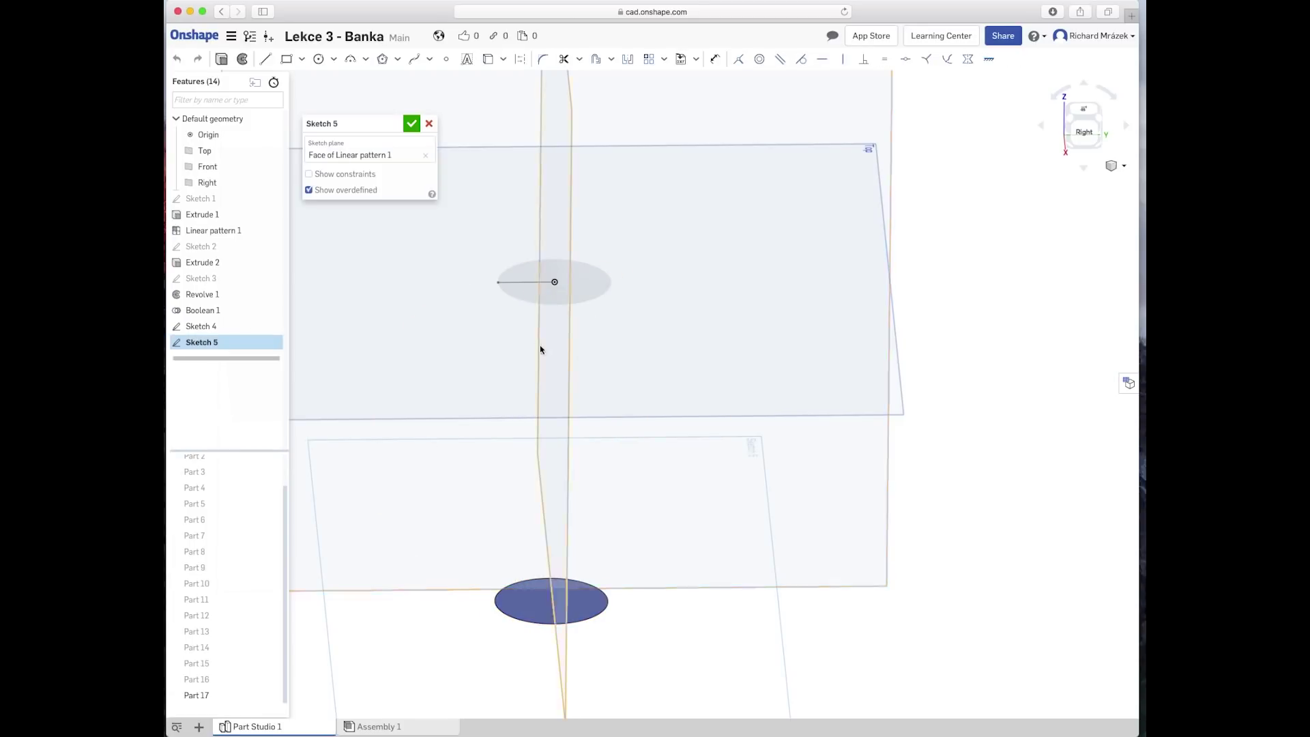
pyautogui.click(519, 284)
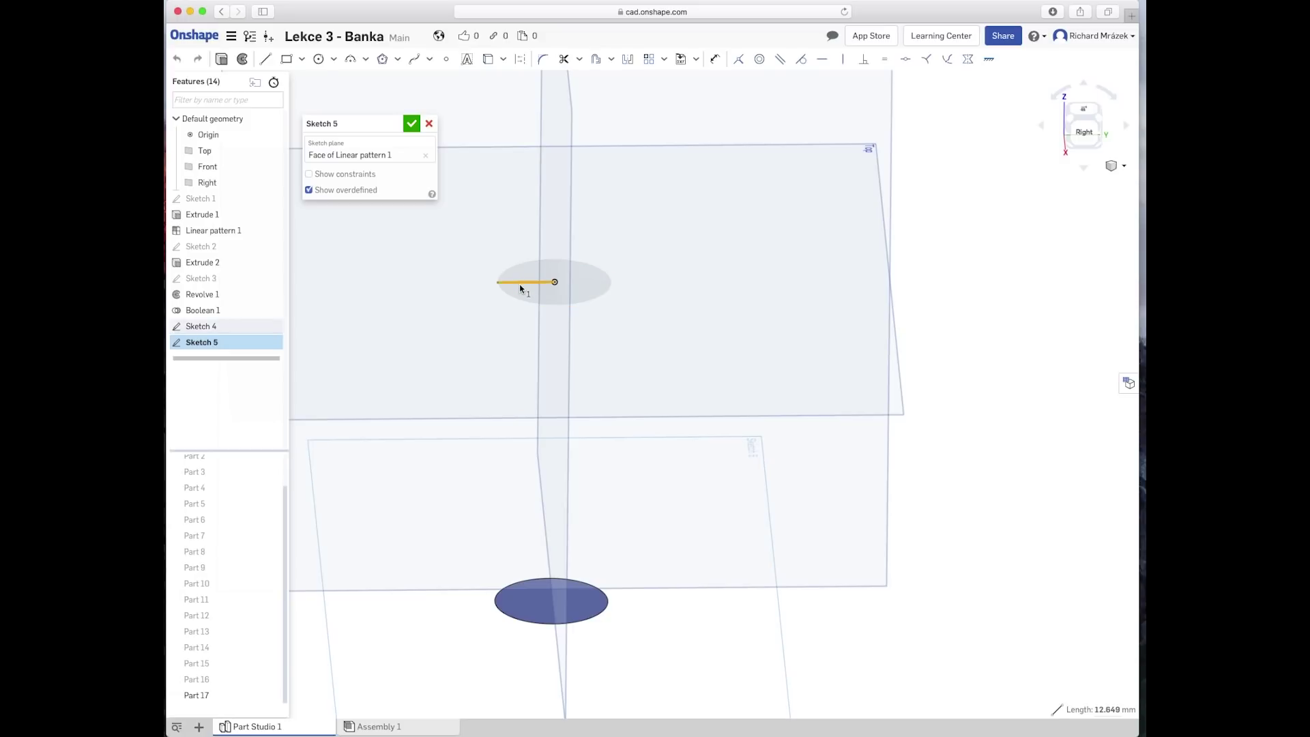
pyautogui.rightClick(520, 284)
pyautogui.click(530, 309)
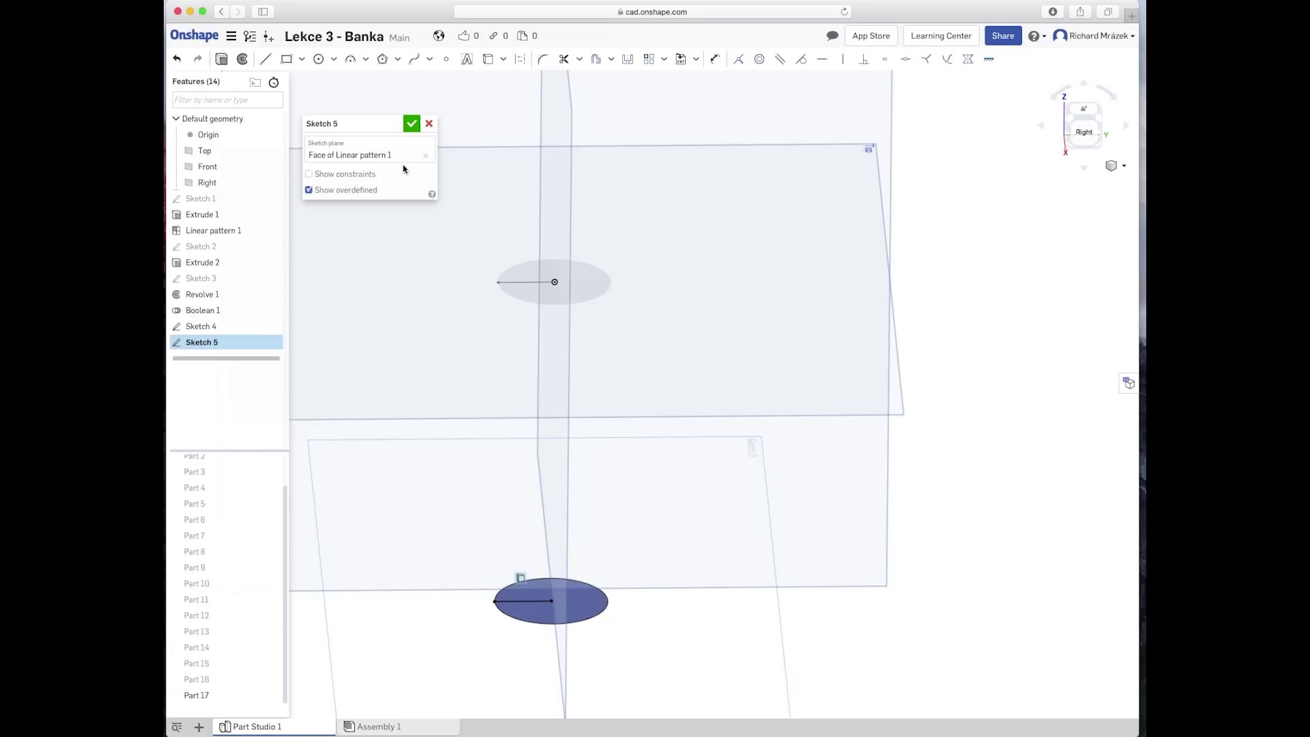
pyautogui.click(412, 124)
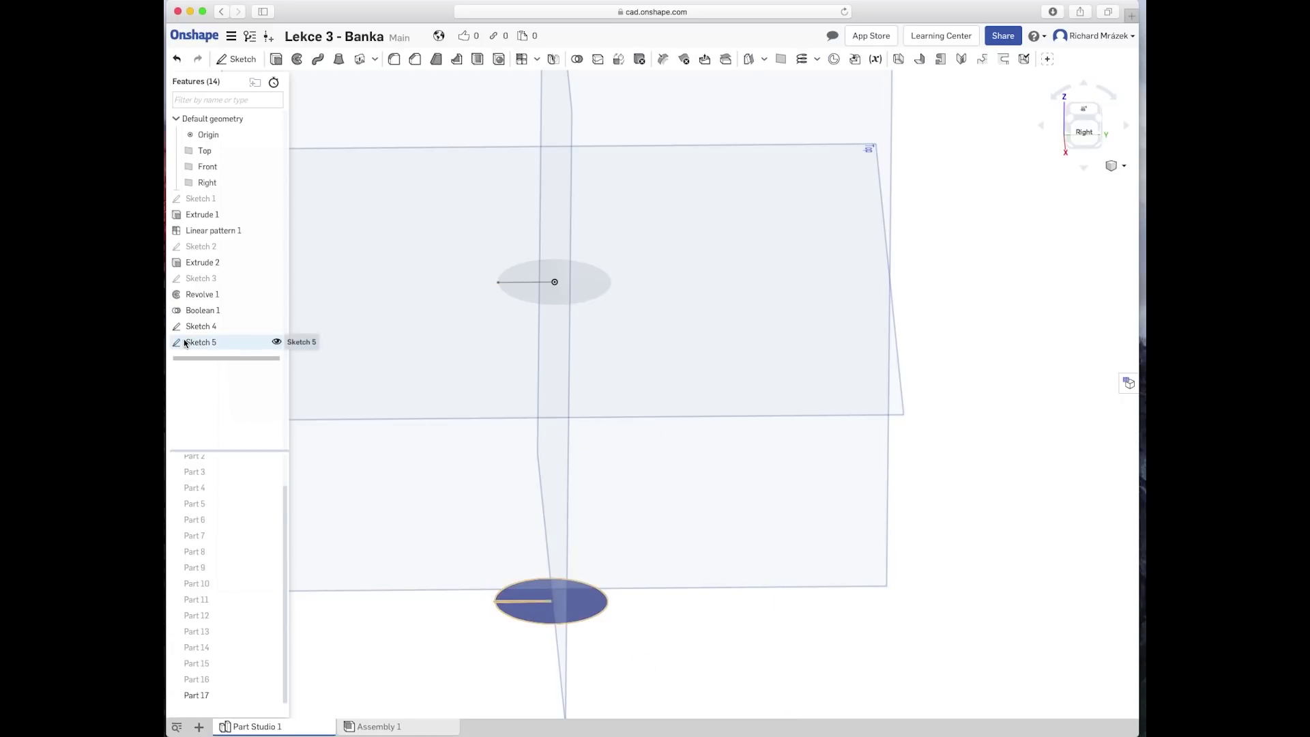
# Step: Toggle Sketch 5's visibility off and back on twice, then tilt the view
pyautogui.rightClick(595, 603)
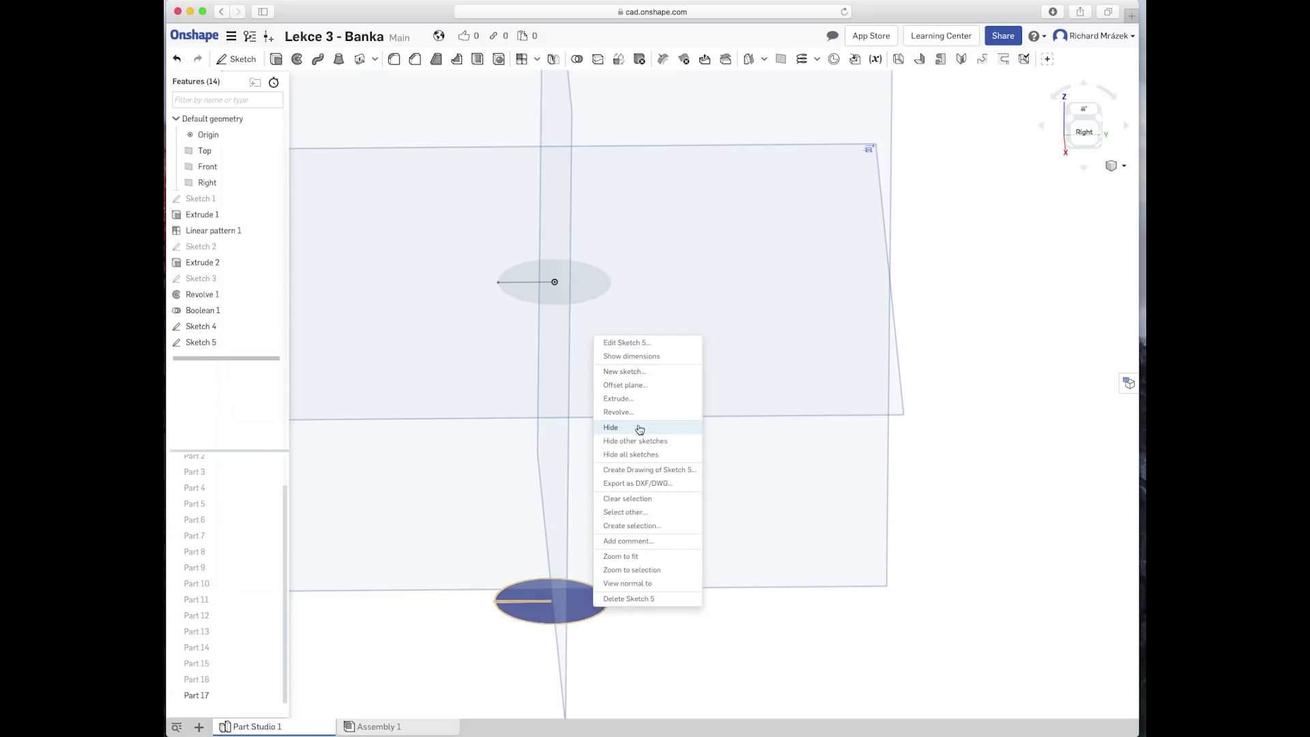
pyautogui.click(679, 608)
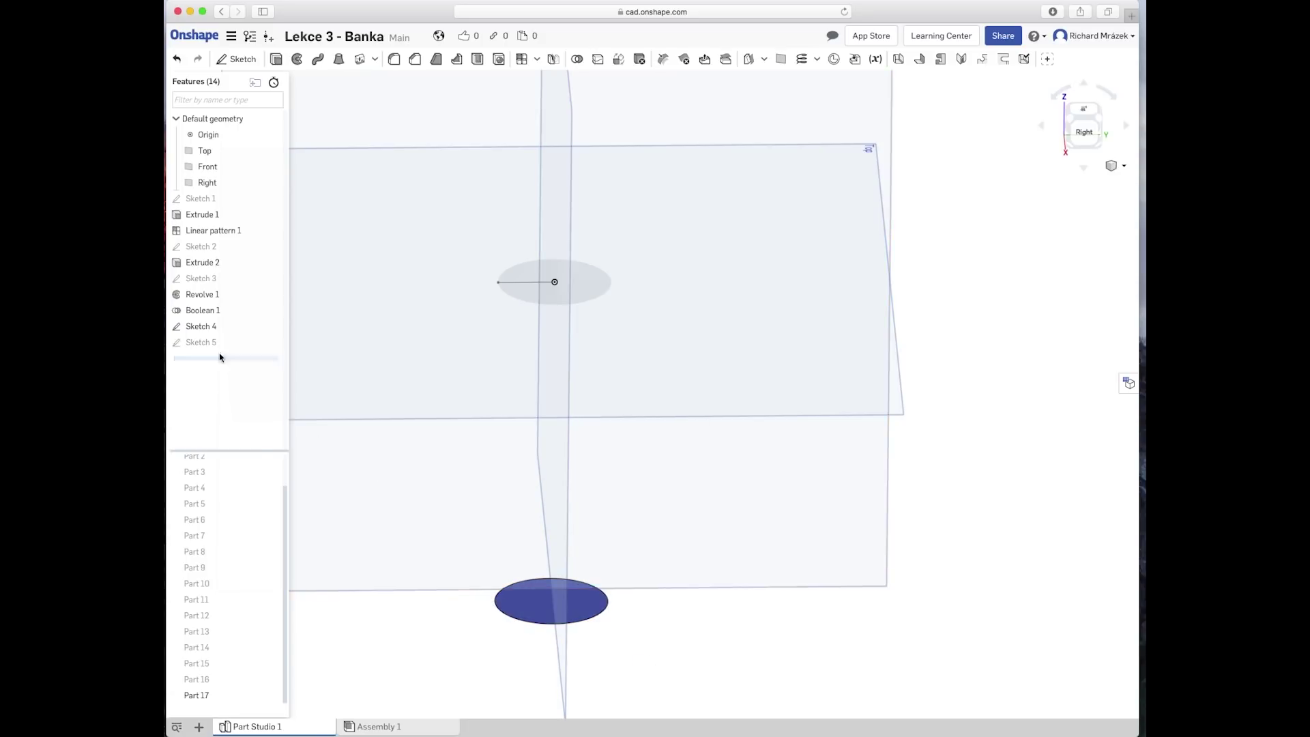
pyautogui.click(275, 342)
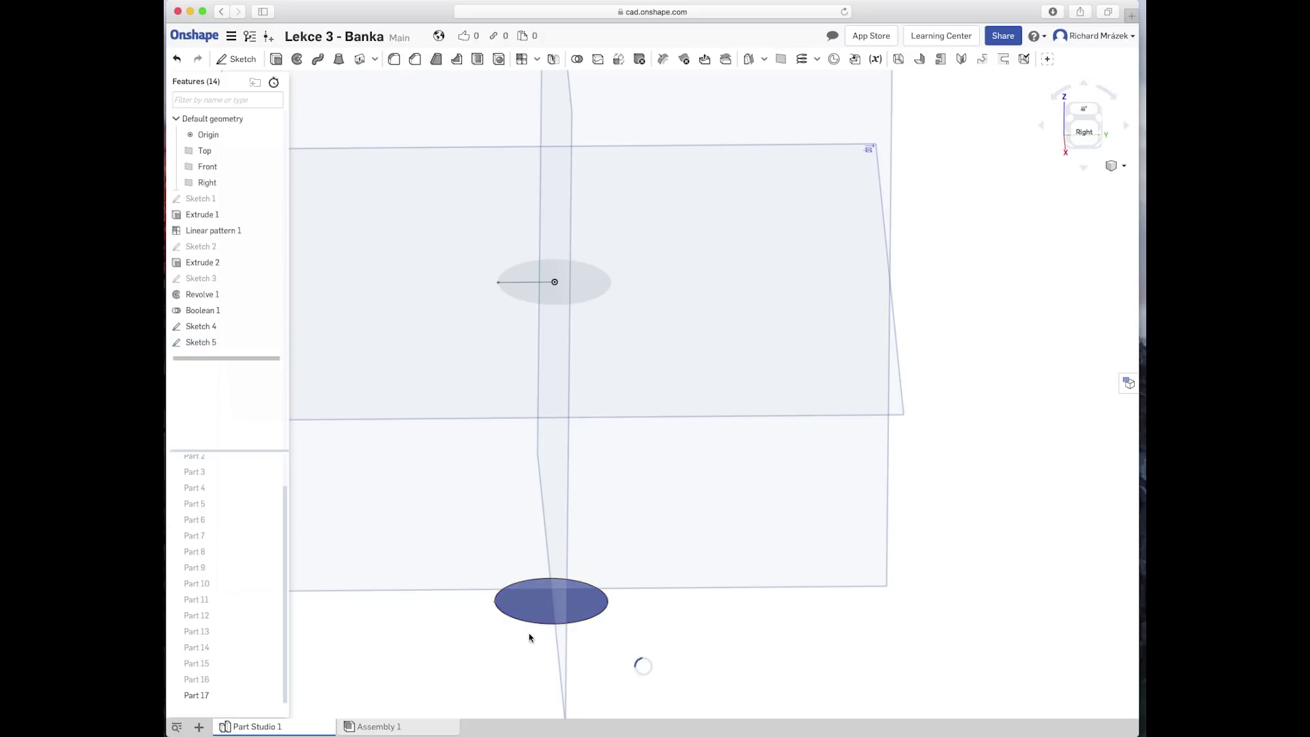
pyautogui.rightClick(590, 604)
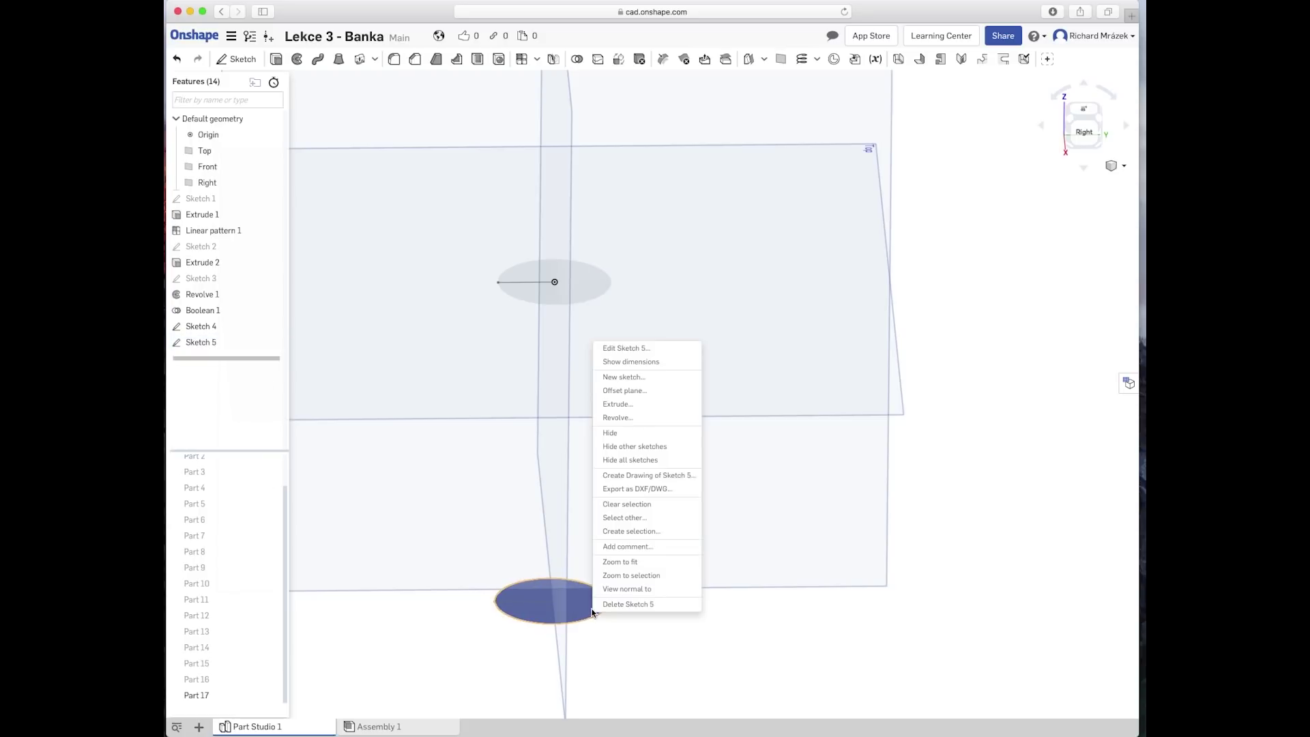
pyautogui.click(643, 433)
pyautogui.moveTo(201, 342)
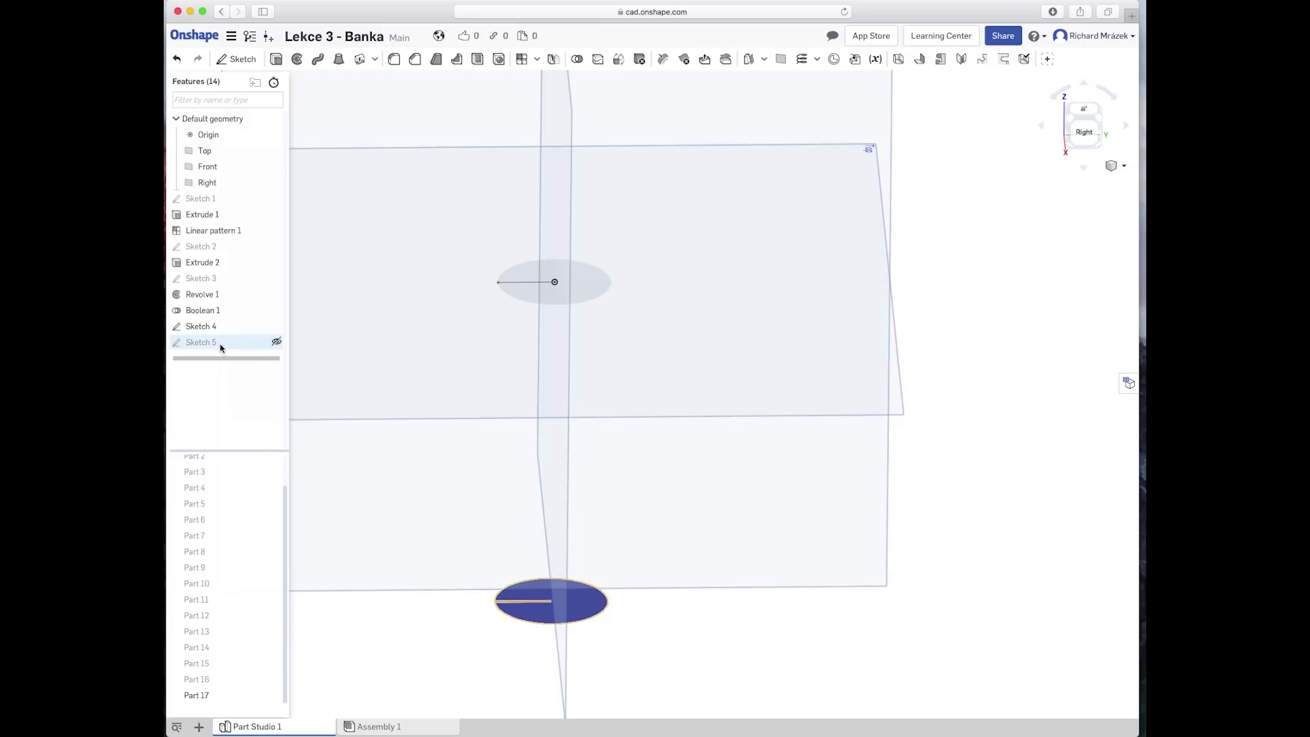
pyautogui.click(277, 342)
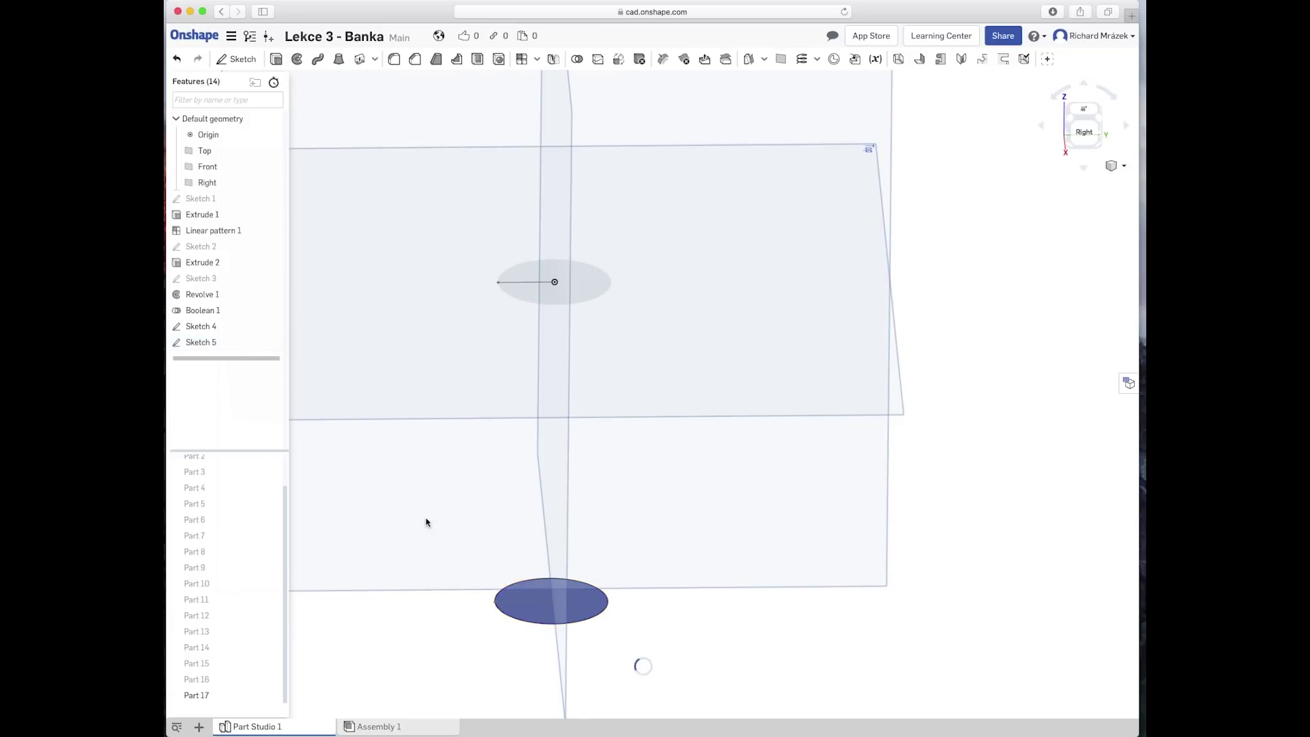
pyautogui.moveTo(672, 650); pyautogui.dragTo(662, 623, button='right')
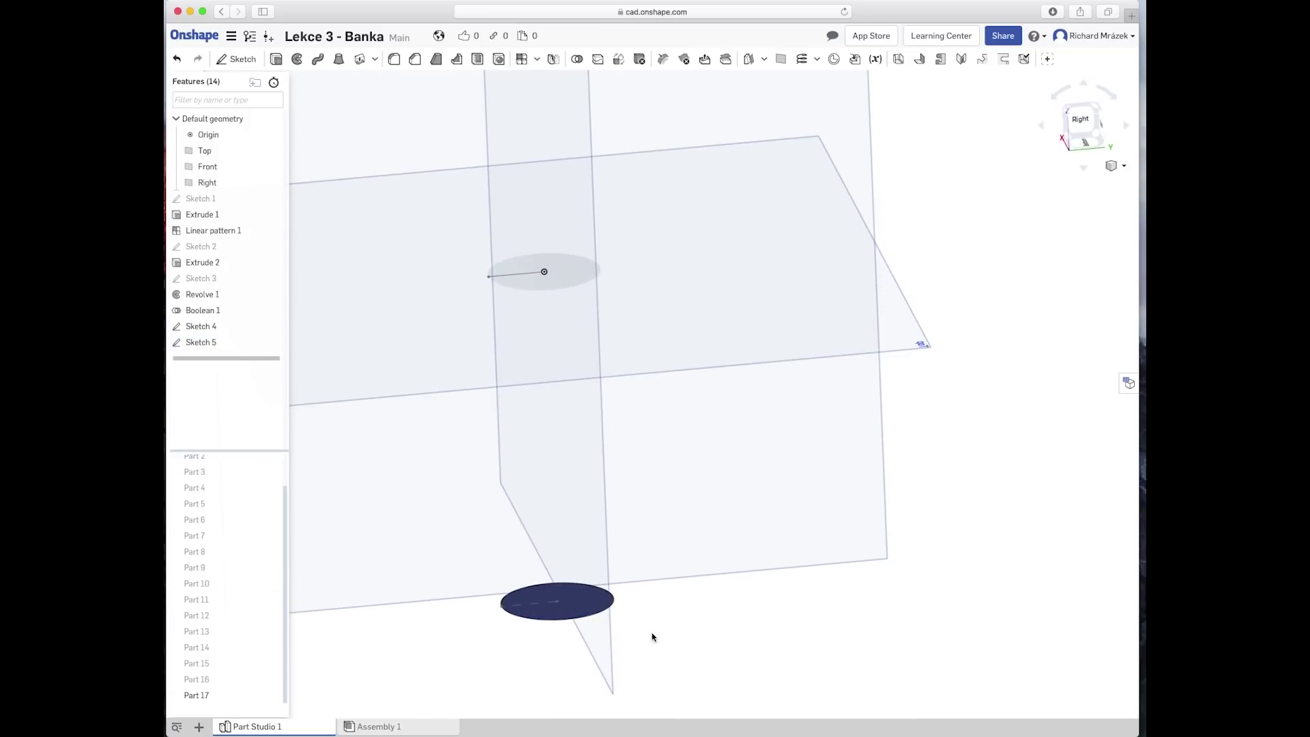
# Step: Hide bottom disc Part 17, then show all parts and rotate to the striped sphere
pyautogui.rightClick(584, 600)
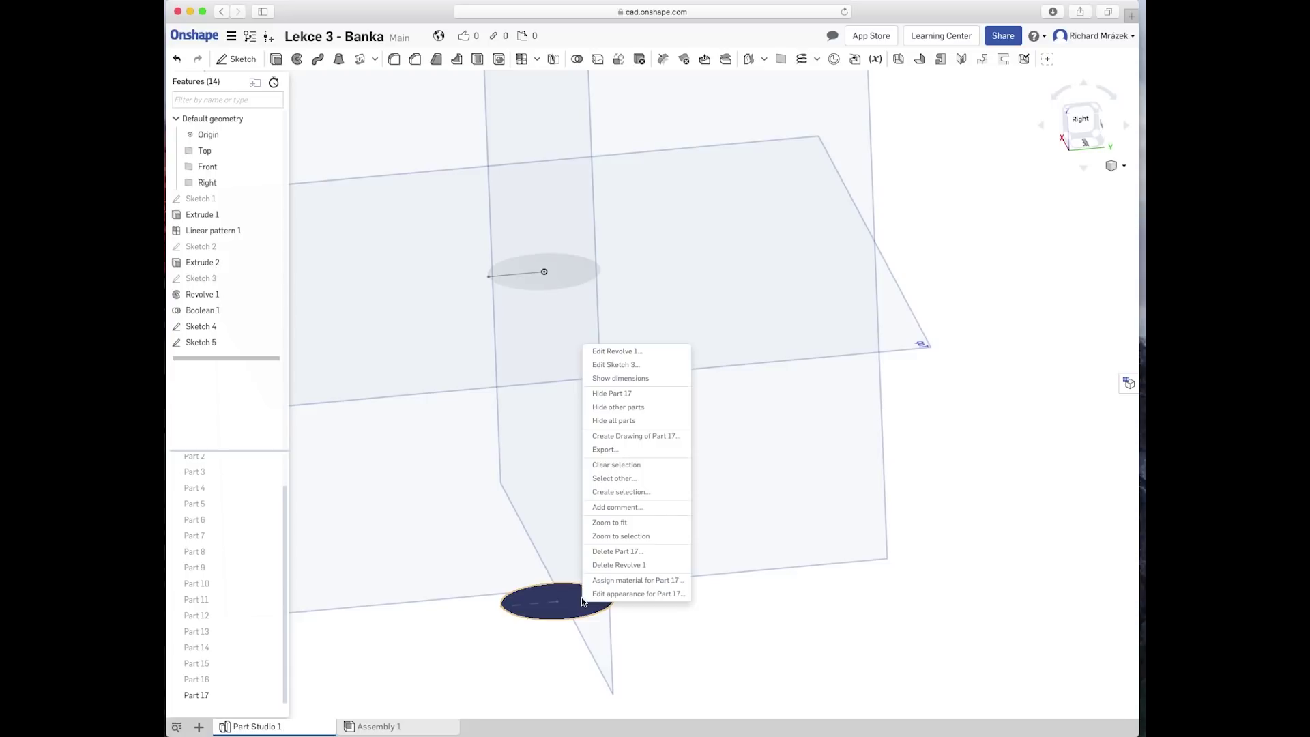
pyautogui.click(622, 394)
pyautogui.rightClick(734, 626)
pyautogui.click(750, 643)
pyautogui.moveTo(688, 639)
pyautogui.mouseDown(button='right')
pyautogui.moveTo(710, 617)
pyautogui.moveTo(716, 643)
pyautogui.moveTo(746, 626)
pyautogui.moveTo(744, 638)
pyautogui.mouseUp(button='right')
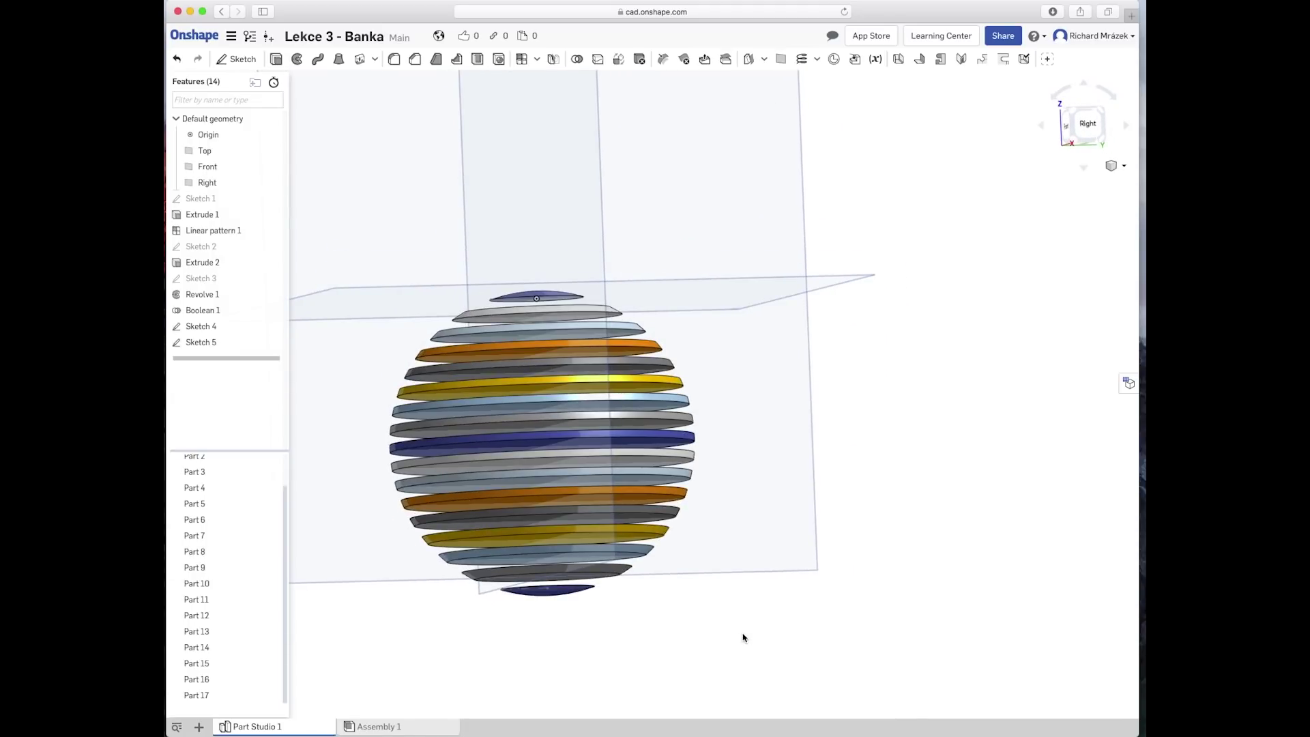
# Step: Start a new sketch on the Right plane, viewed normal to the sketch plane
pyautogui.rightClick(759, 535)
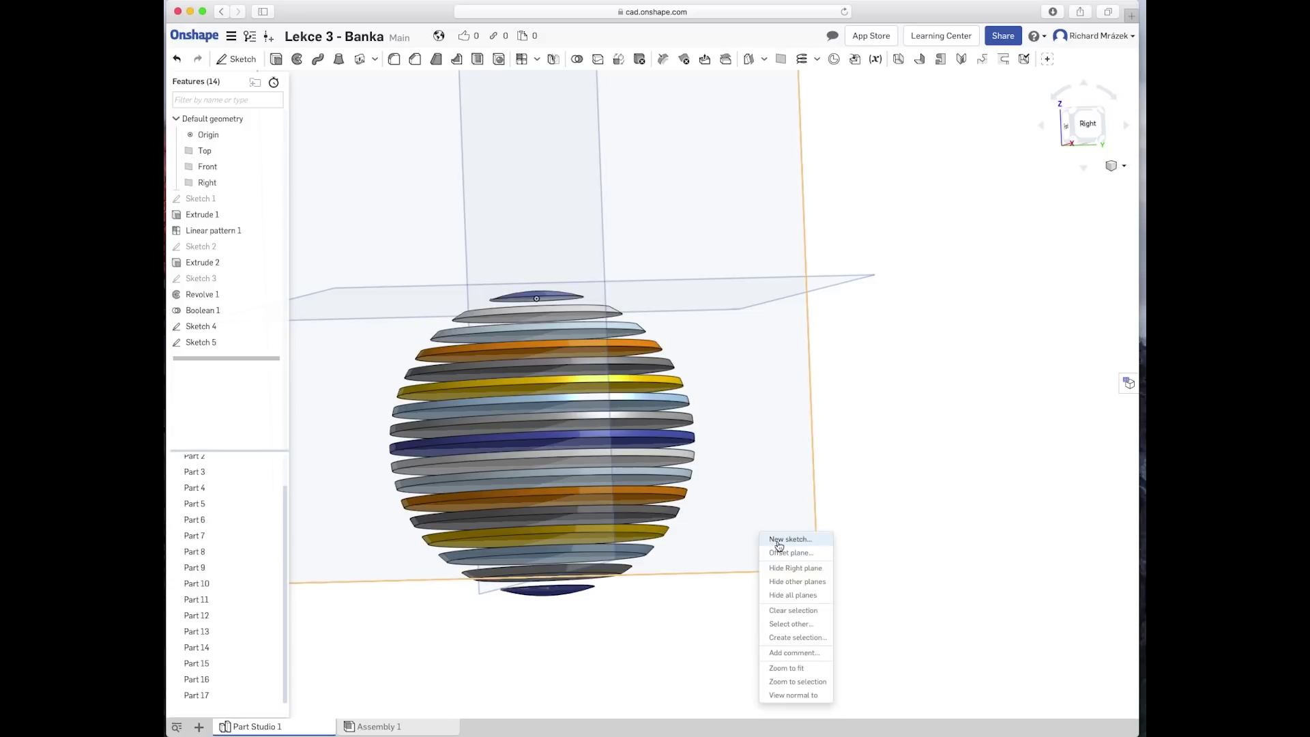
pyautogui.click(778, 540)
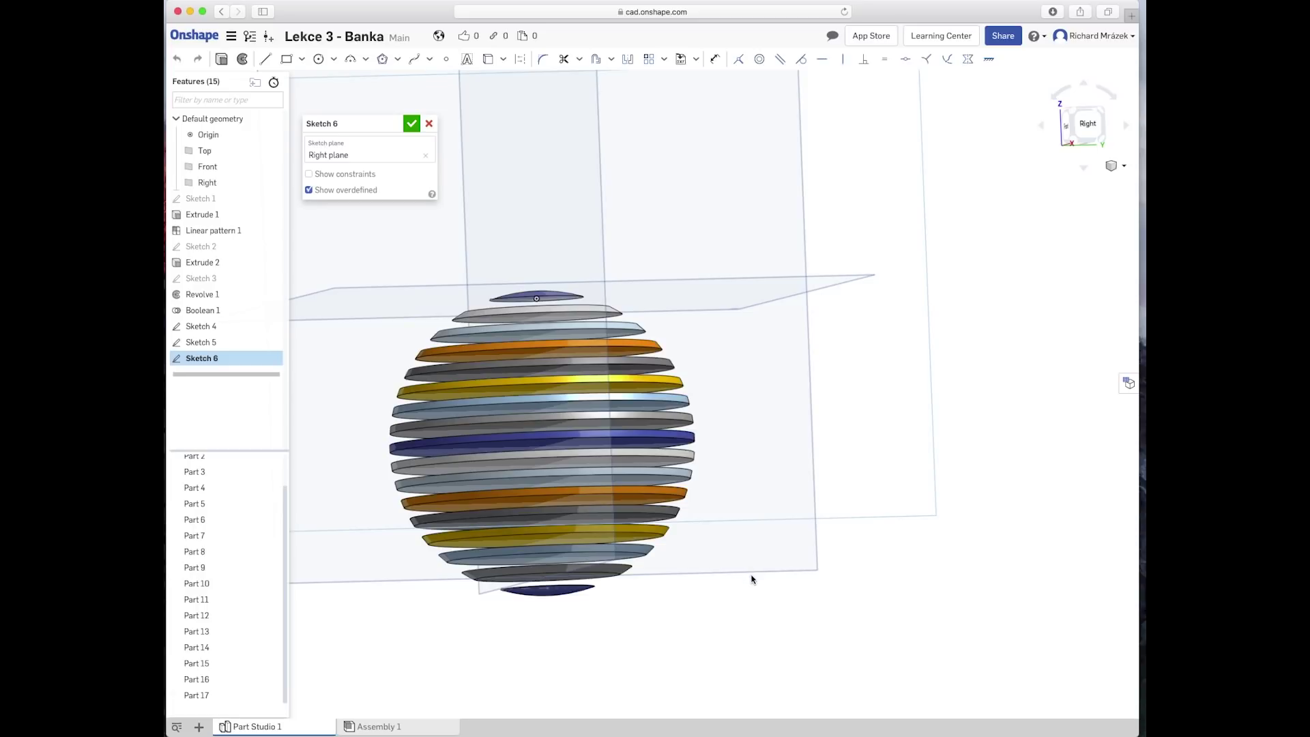
pyautogui.rightClick(750, 581)
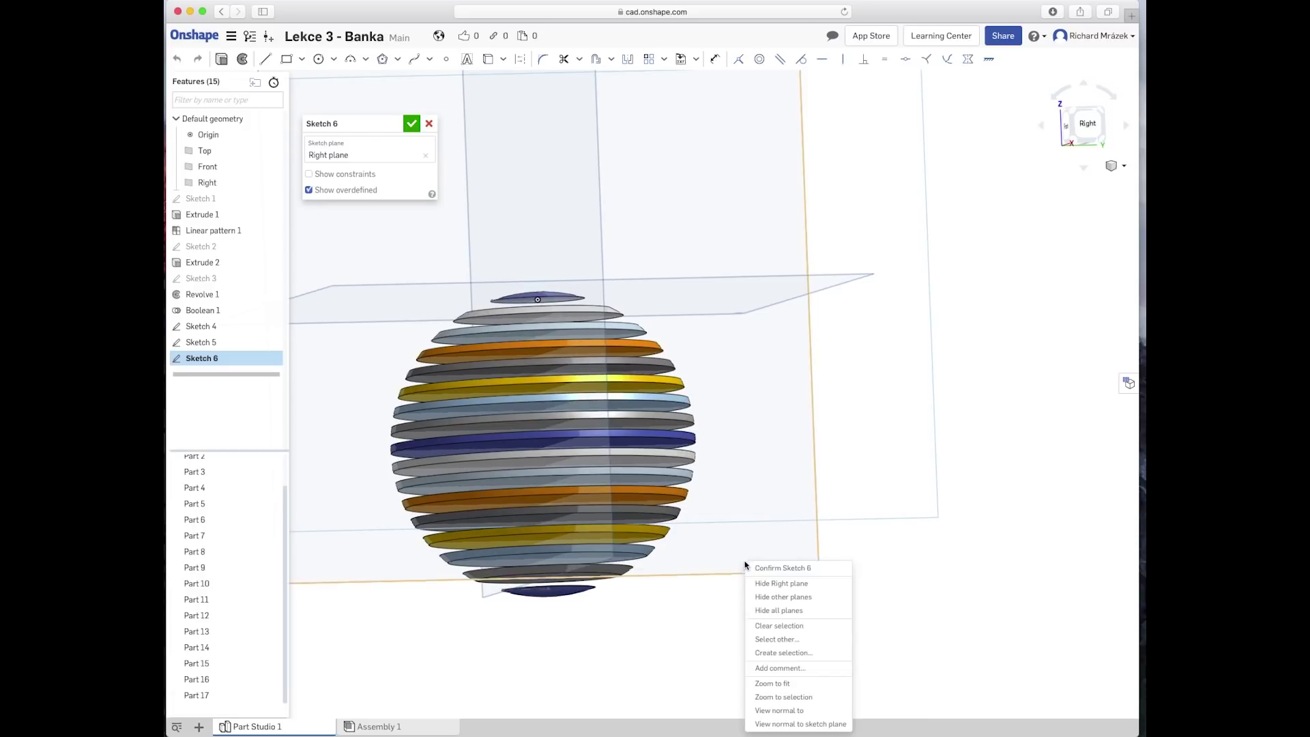
pyautogui.click(787, 730)
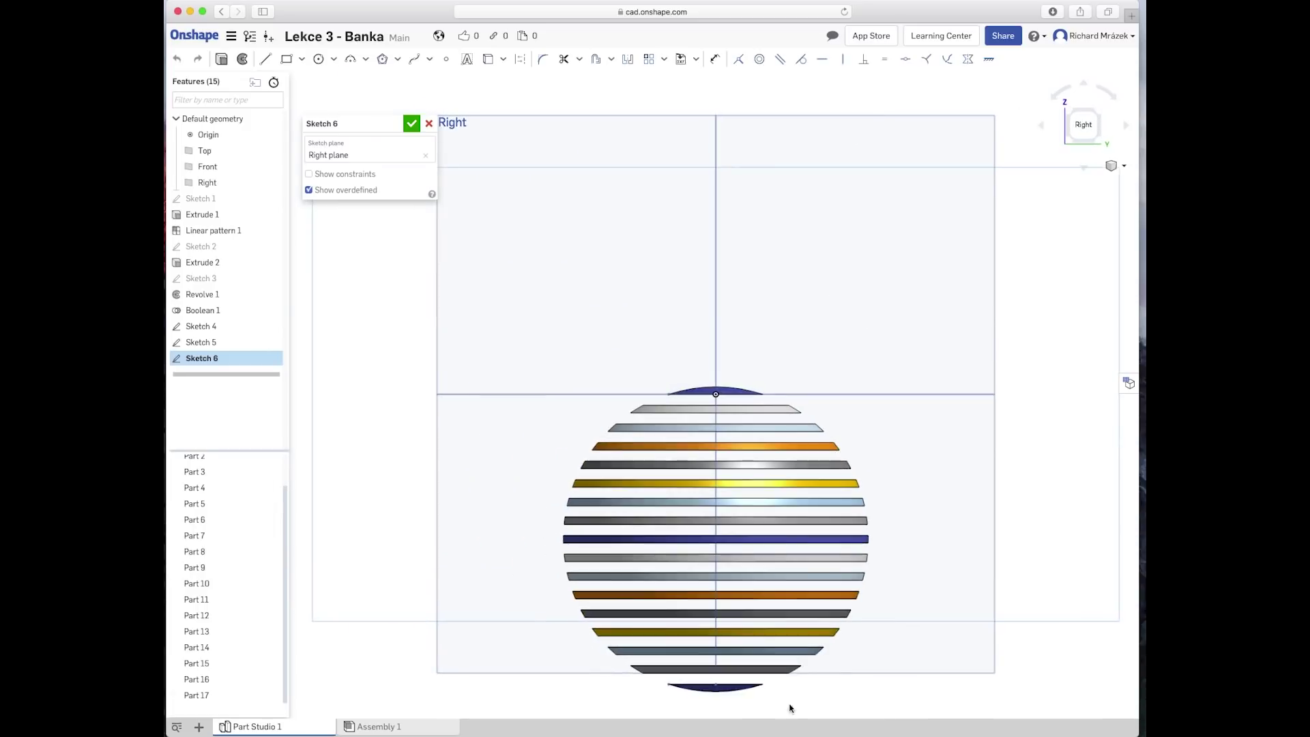
pyautogui.moveTo(913, 571); pyautogui.dragTo(846, 433, button='middle')
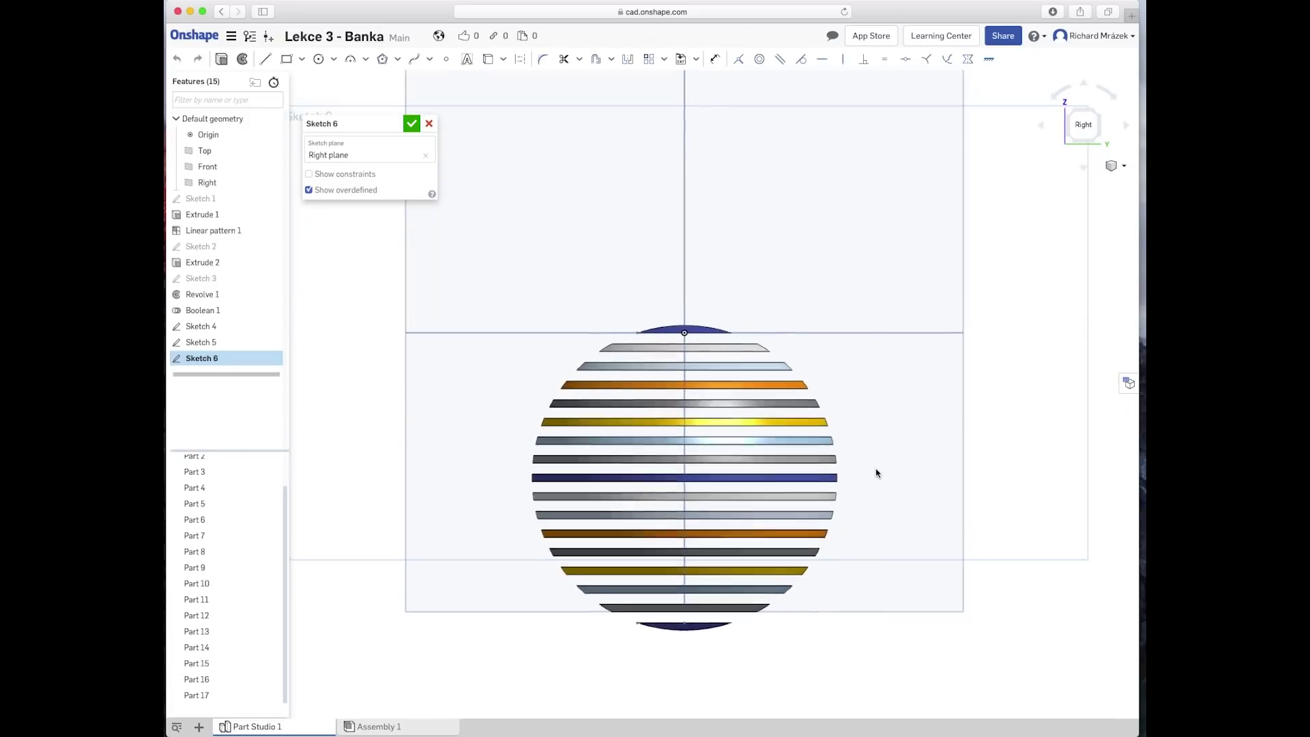
pyautogui.scroll(2, 747, 416)
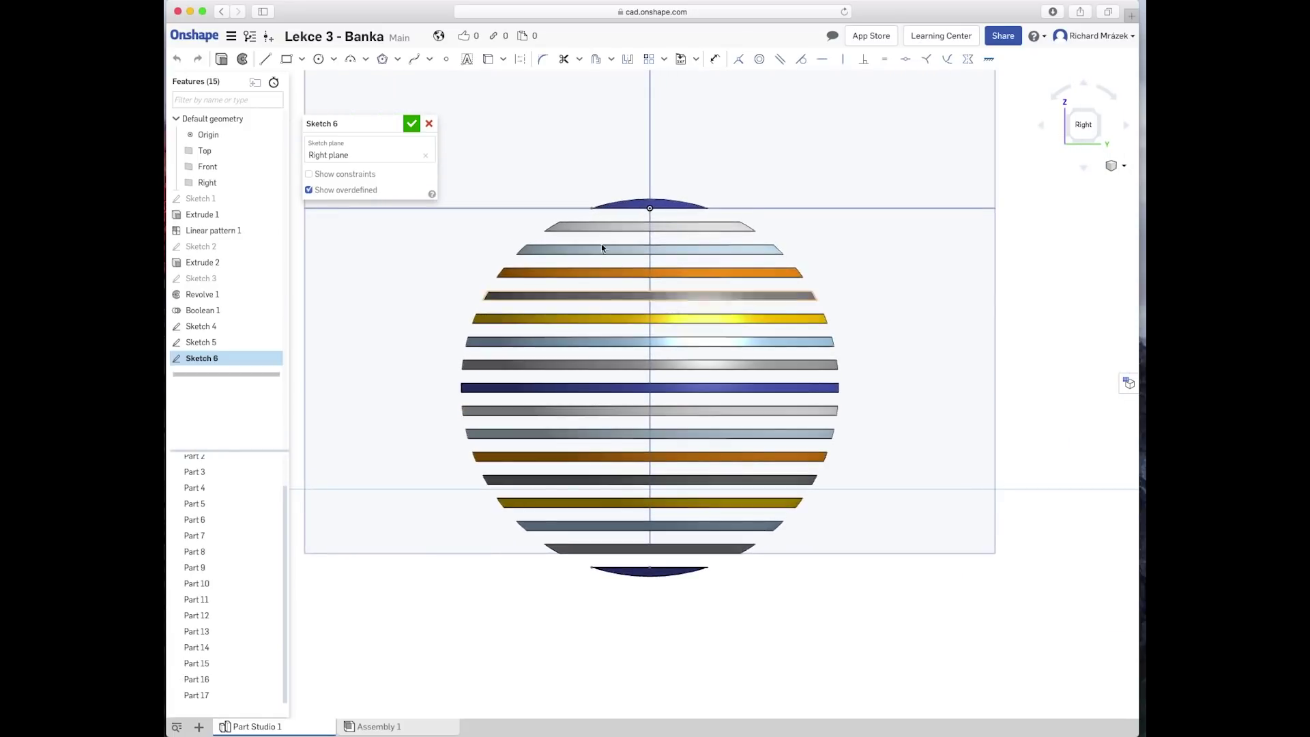
# Step: Draw lines along the bottom and top cap edges and project the bottom cap edge in
pyautogui.click(591, 568)
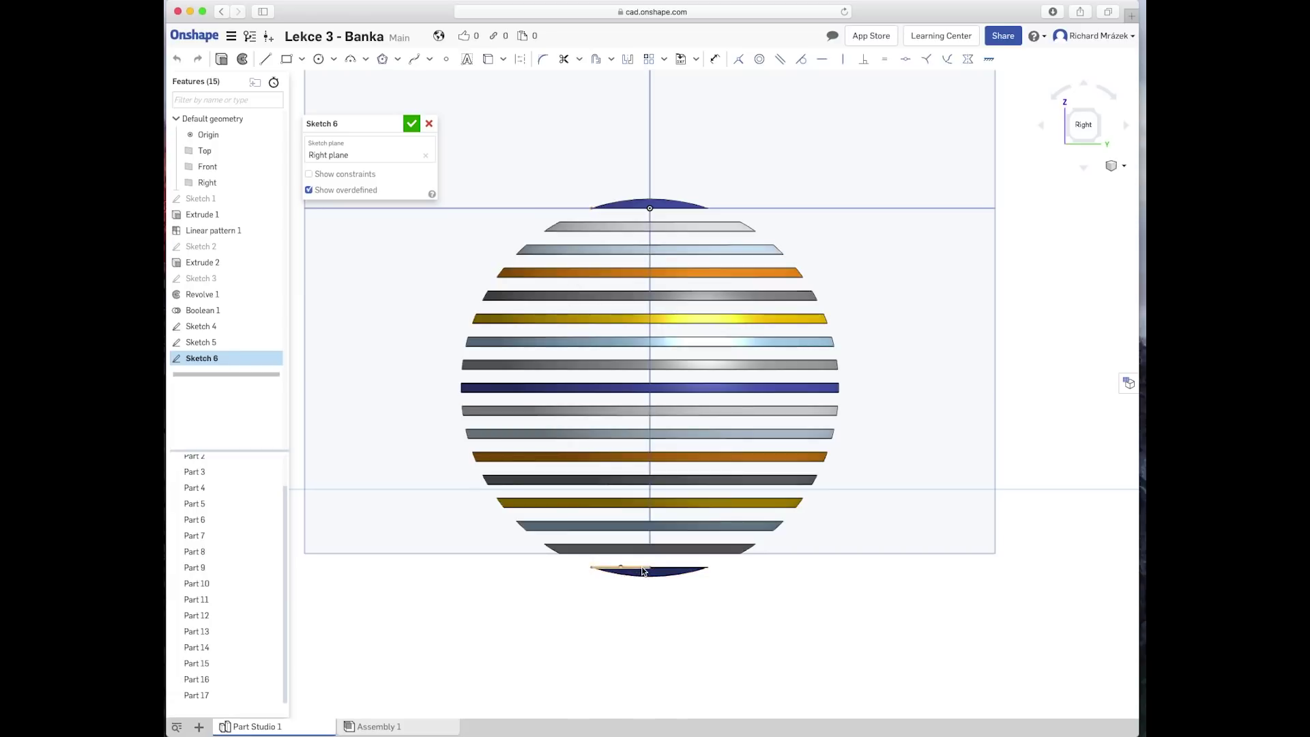
pyautogui.click(641, 571)
pyautogui.click(591, 208)
pyautogui.rightClick(633, 213)
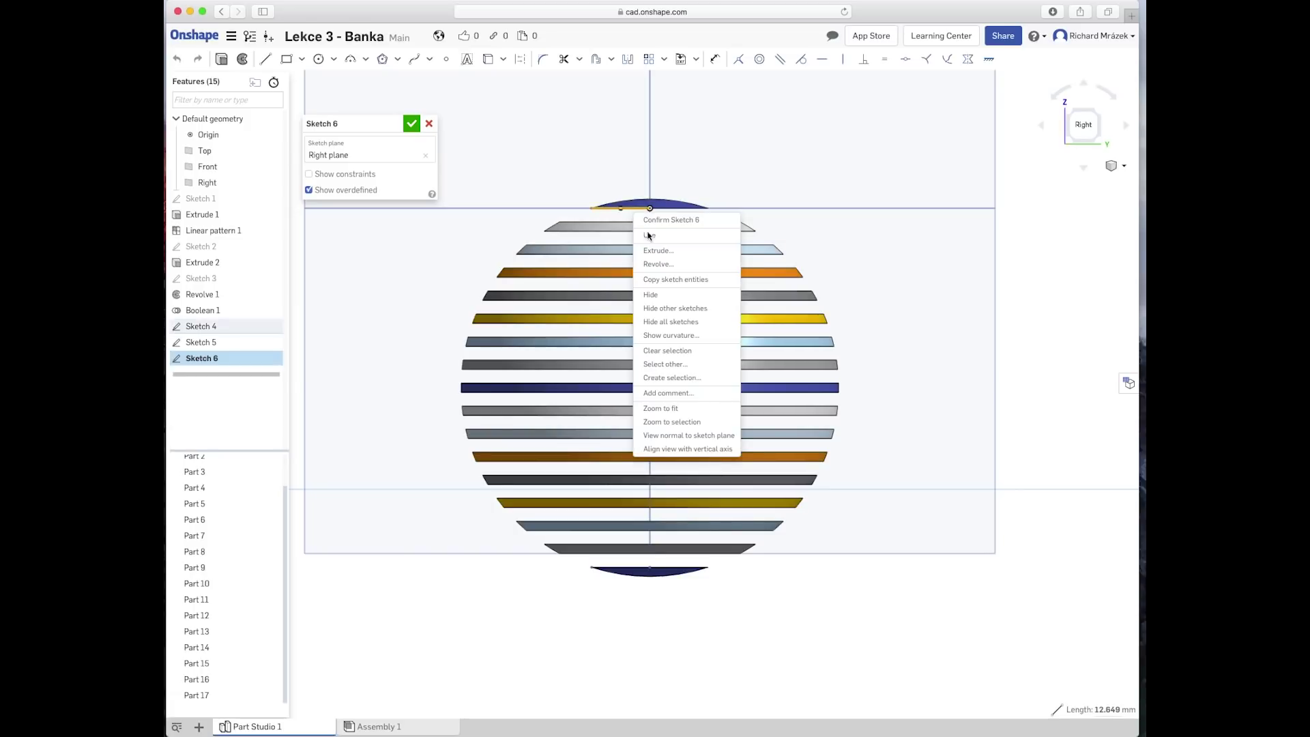
pyautogui.click(649, 235)
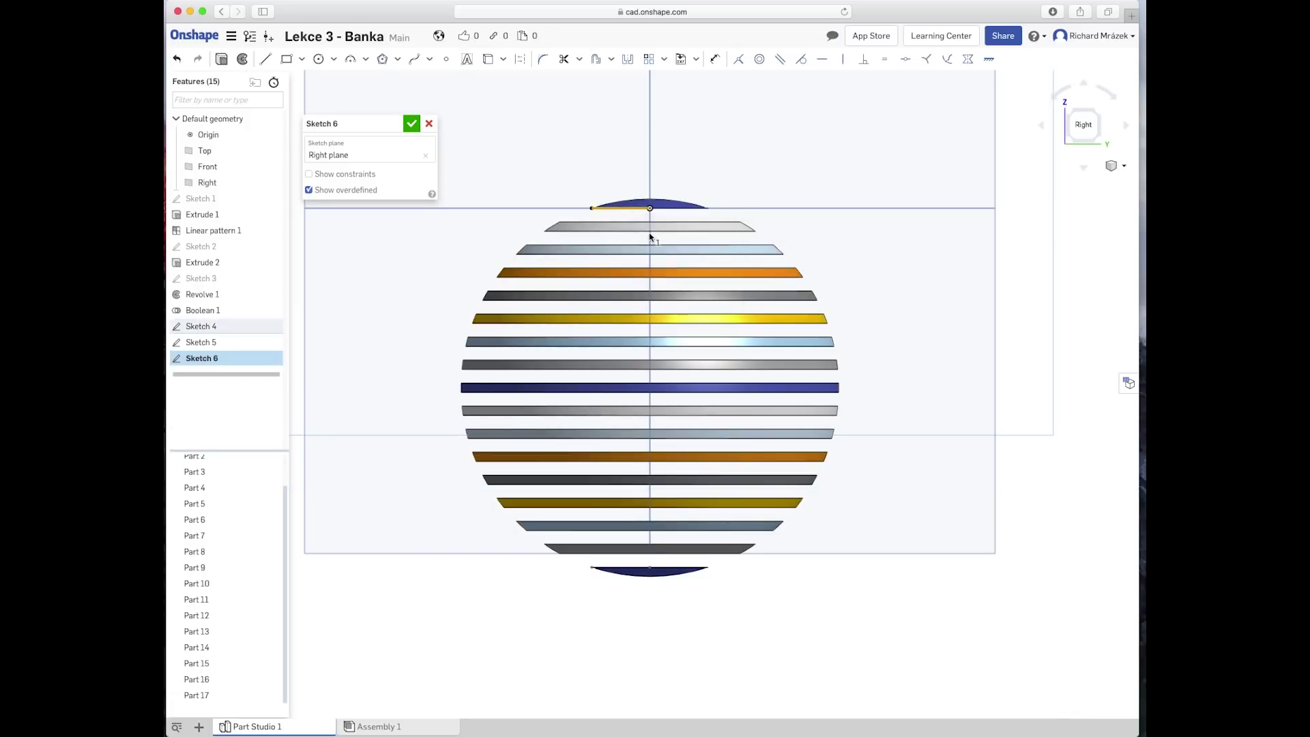
pyautogui.rightClick(633, 570)
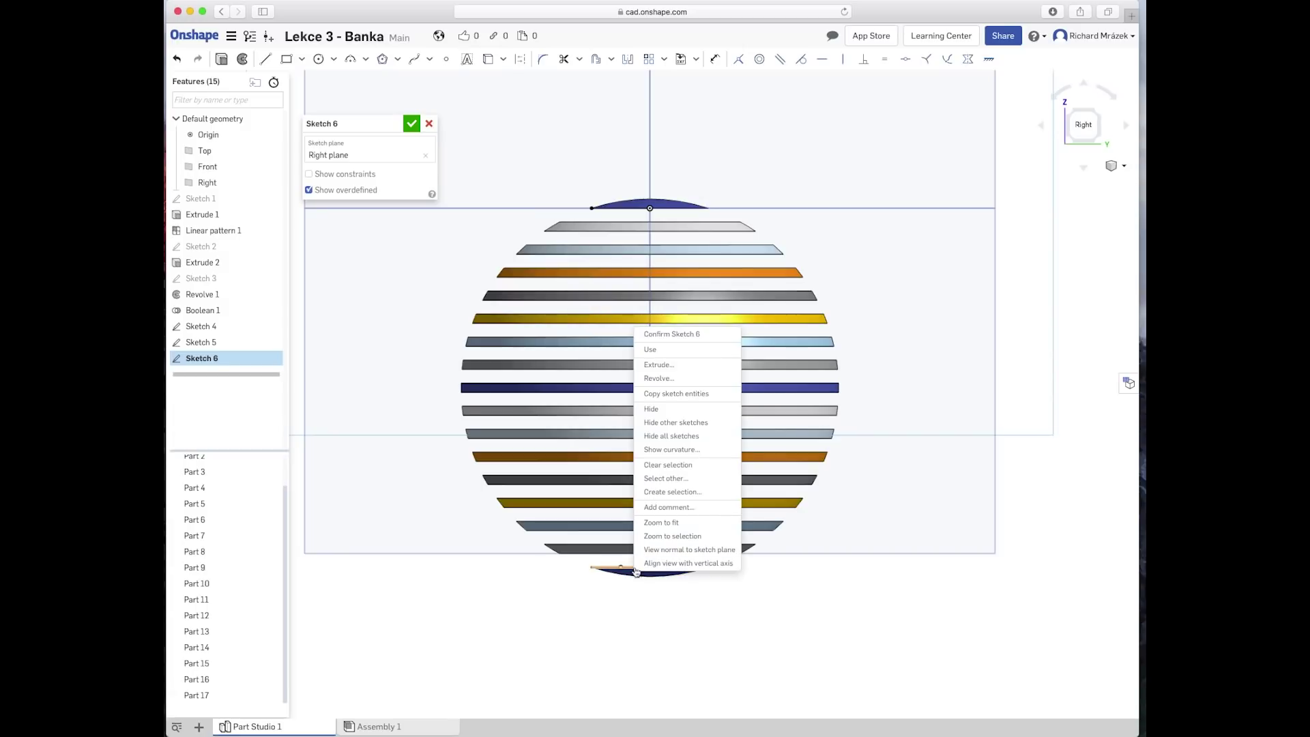
pyautogui.click(662, 355)
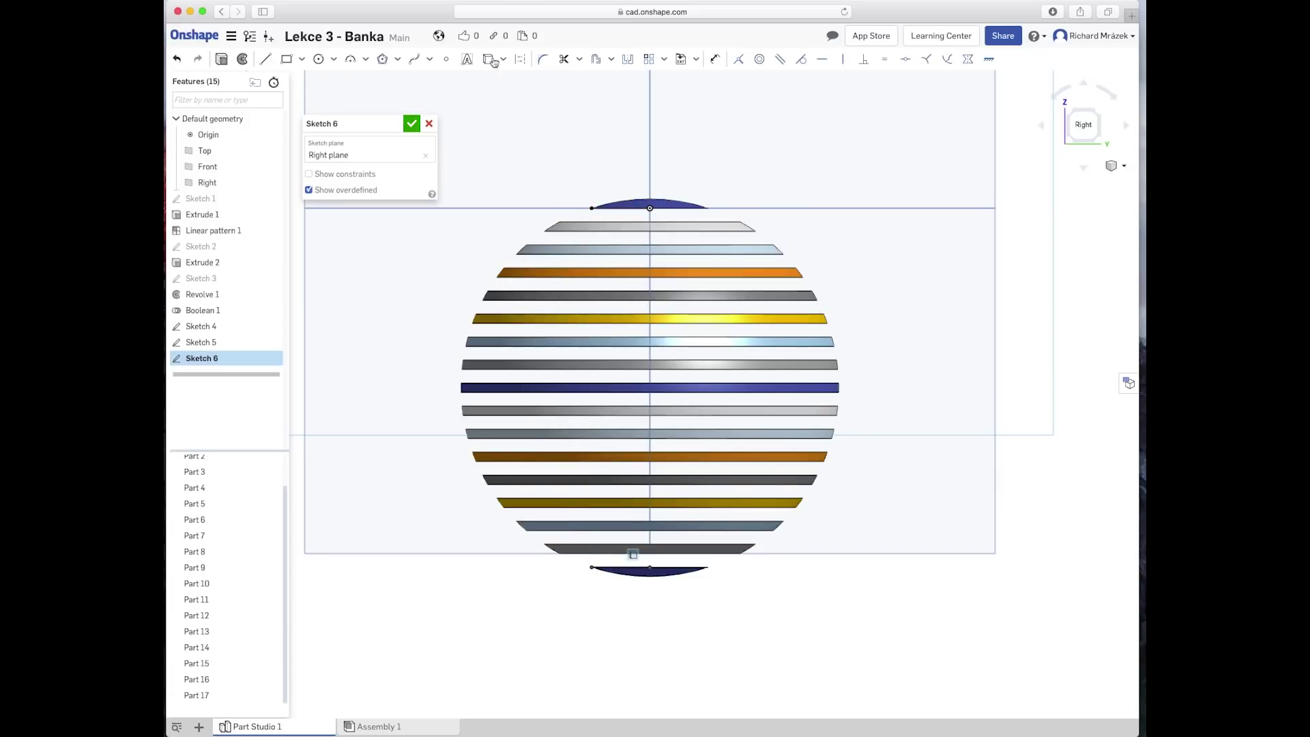
# Step: Draw a spline from the top cap's end to the bottom cap's end, undoing an accidental extra spline
pyautogui.click(413, 61)
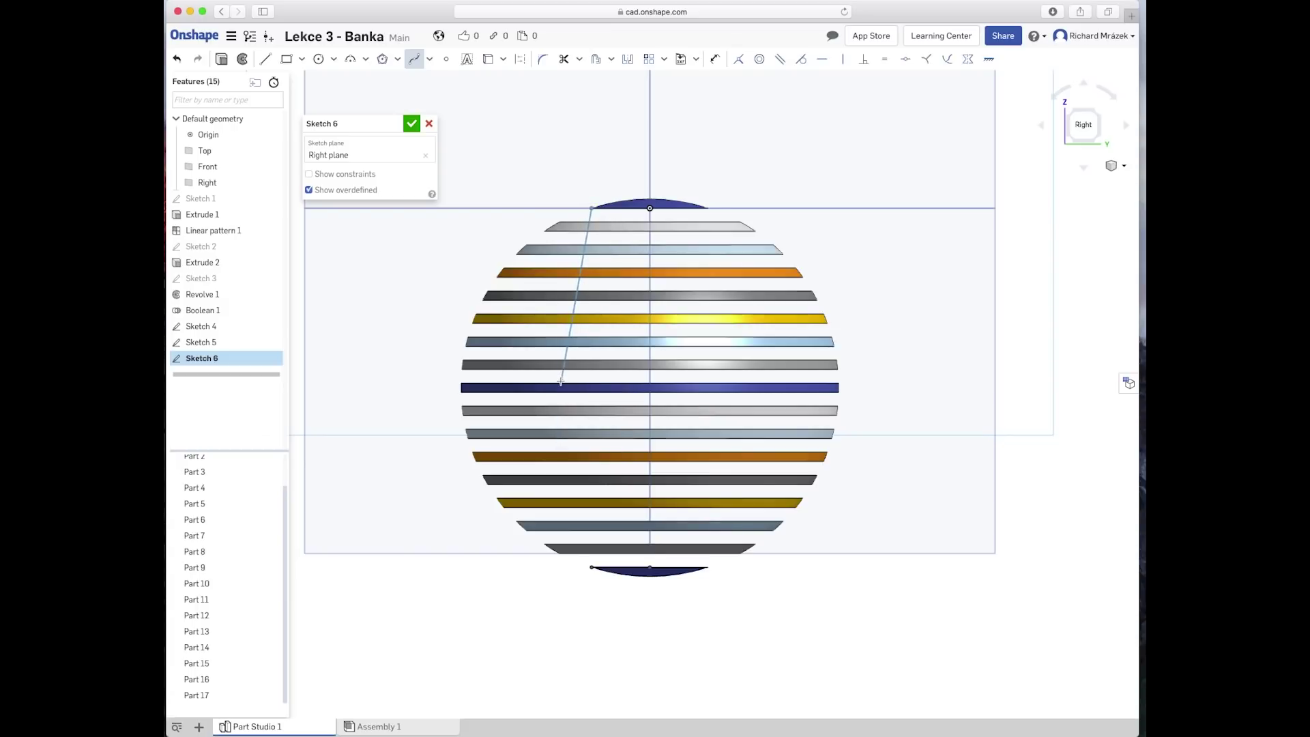
pyautogui.click(591, 567)
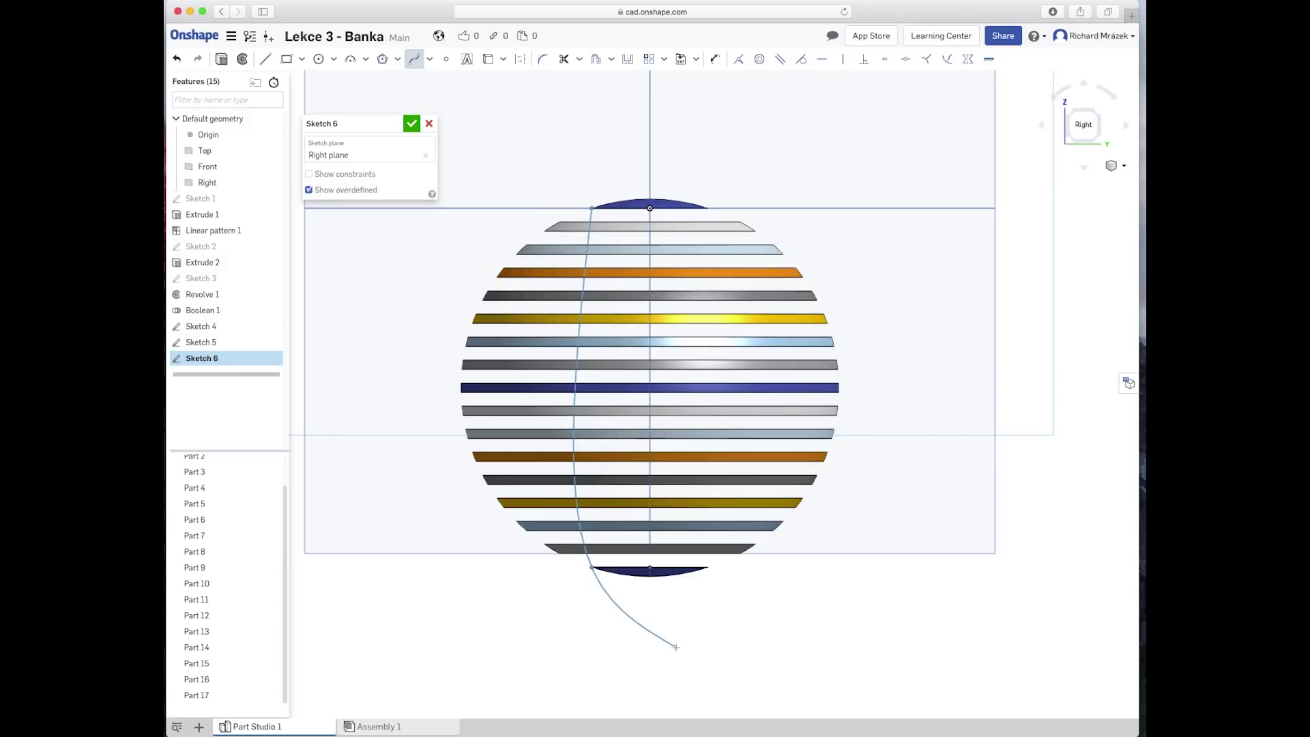
pyautogui.press('Escape')
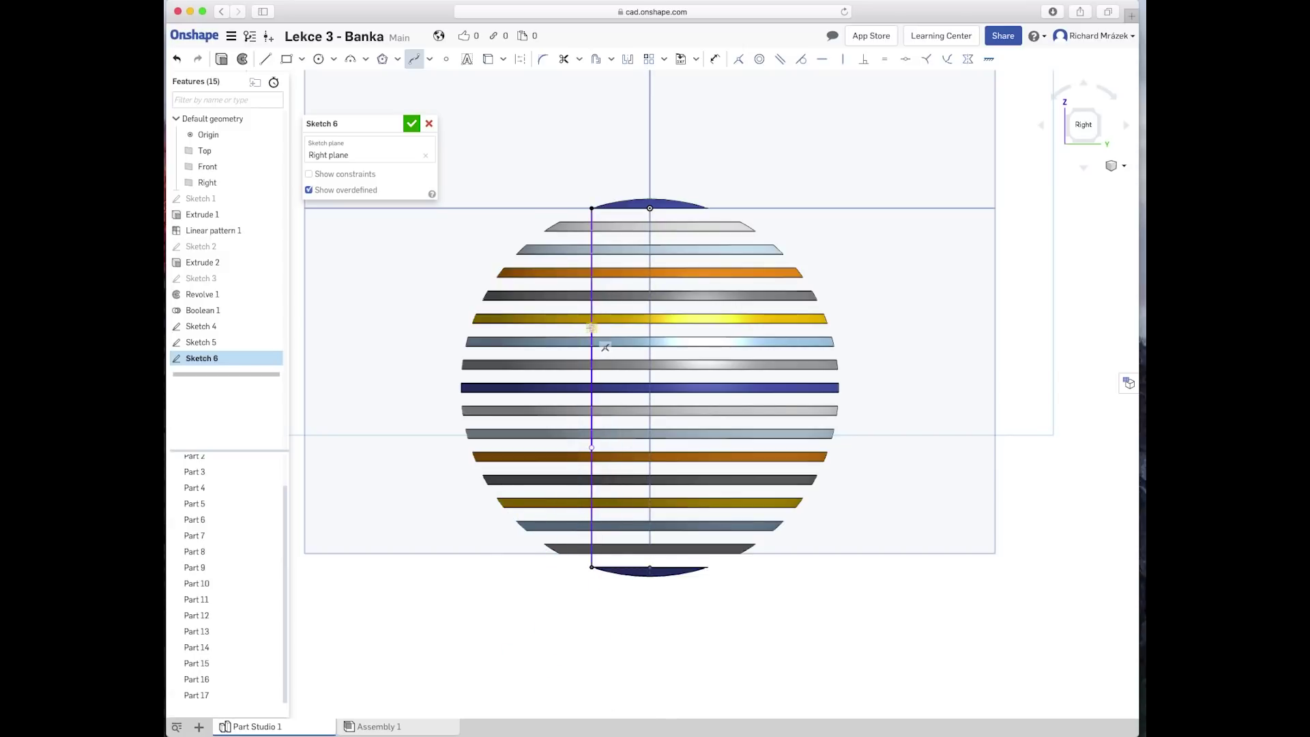
pyautogui.click(590, 328)
pyautogui.click(580, 331)
pyautogui.click(567, 334)
pyautogui.doubleClick(555, 338)
pyautogui.click(177, 59)
# Step: Drag the spline's tangent handles into a vase S-curve, narrow at top, bulging lower down
pyautogui.moveTo(571, 337); pyautogui.dragTo(522, 336)
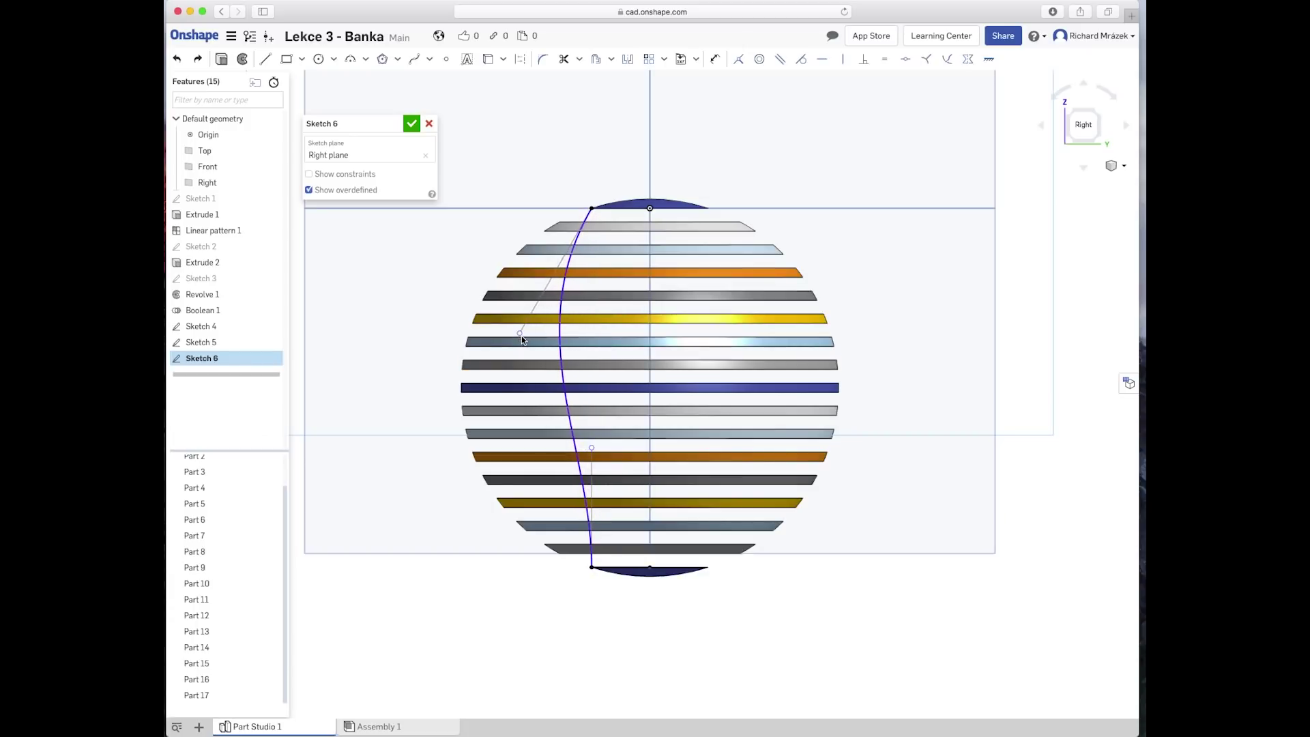
pyautogui.moveTo(591, 448); pyautogui.dragTo(516, 458)
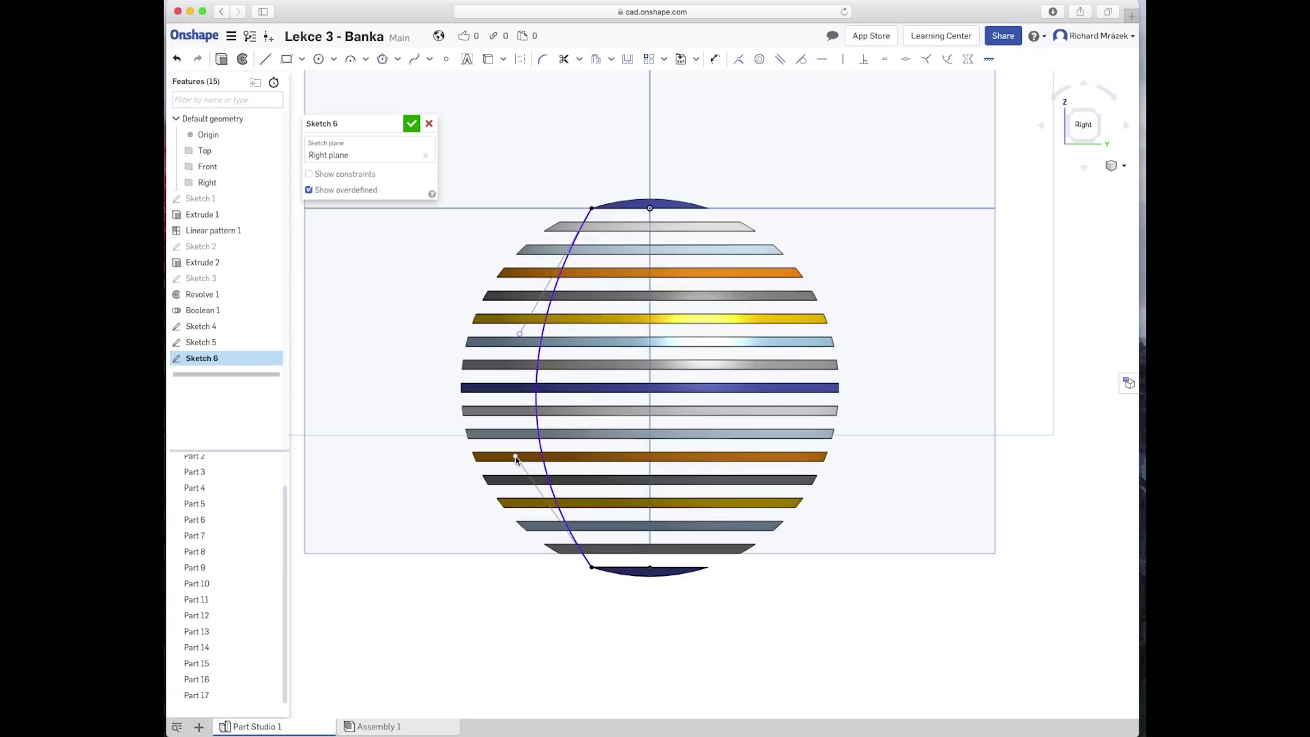
pyautogui.moveTo(517, 330); pyautogui.dragTo(522, 306)
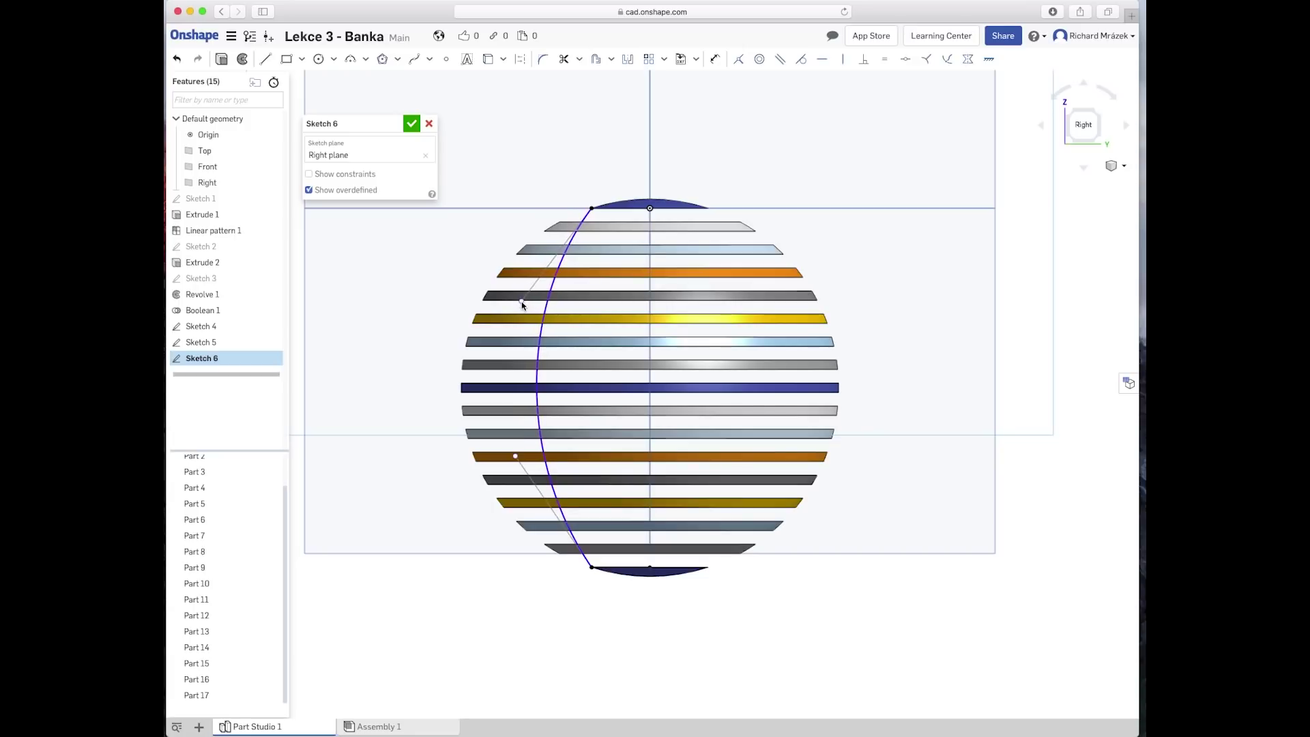
pyautogui.moveTo(523, 305); pyautogui.dragTo(631, 335)
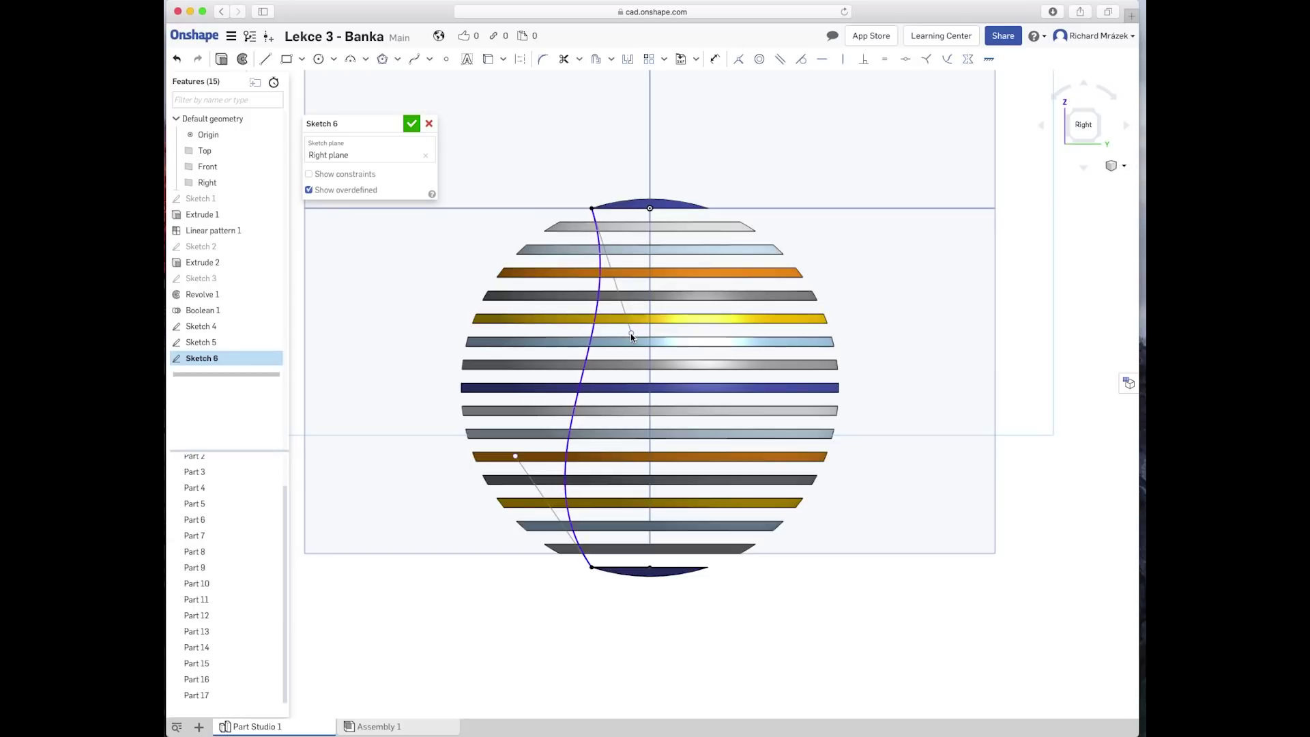
pyautogui.moveTo(493, 465); pyautogui.dragTo(415, 453)
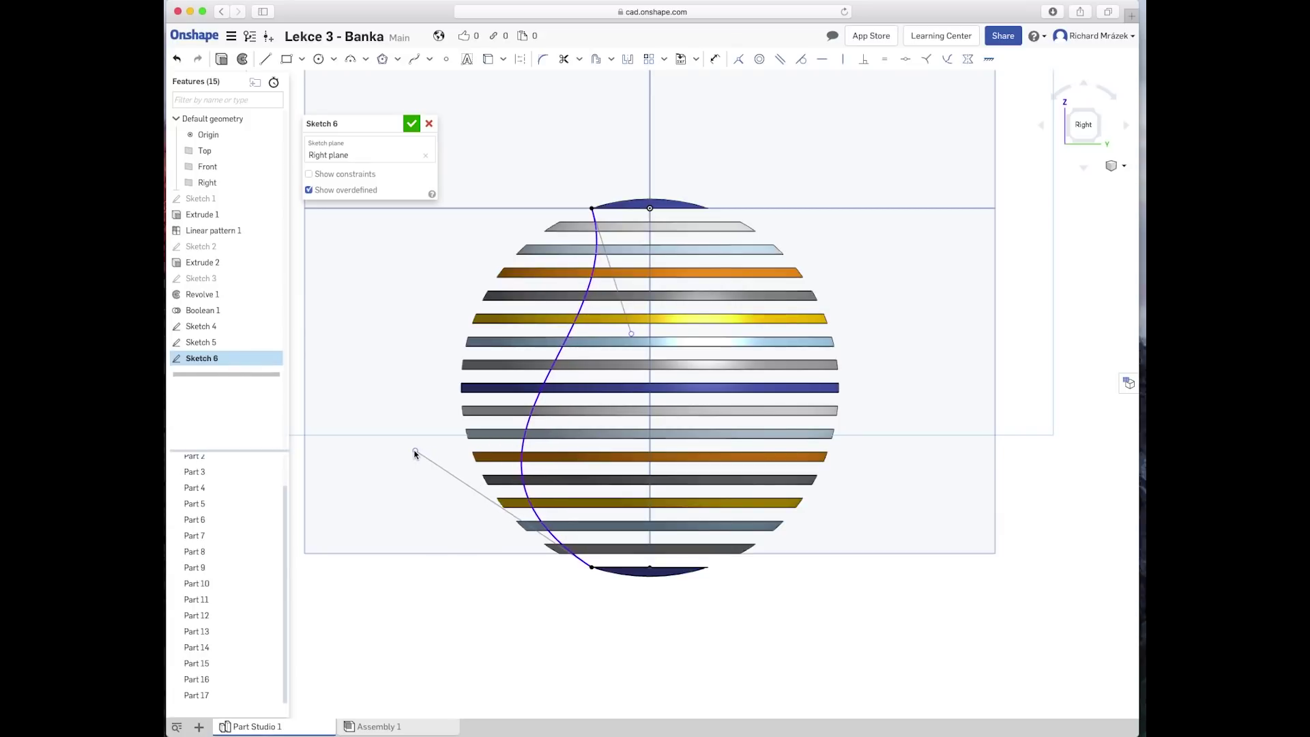
pyautogui.moveTo(632, 333)
pyautogui.mouseDown()
pyautogui.moveTo(659, 387)
pyautogui.moveTo(649, 379)
pyautogui.moveTo(674, 380)
pyautogui.moveTo(676, 394)
pyautogui.mouseUp()
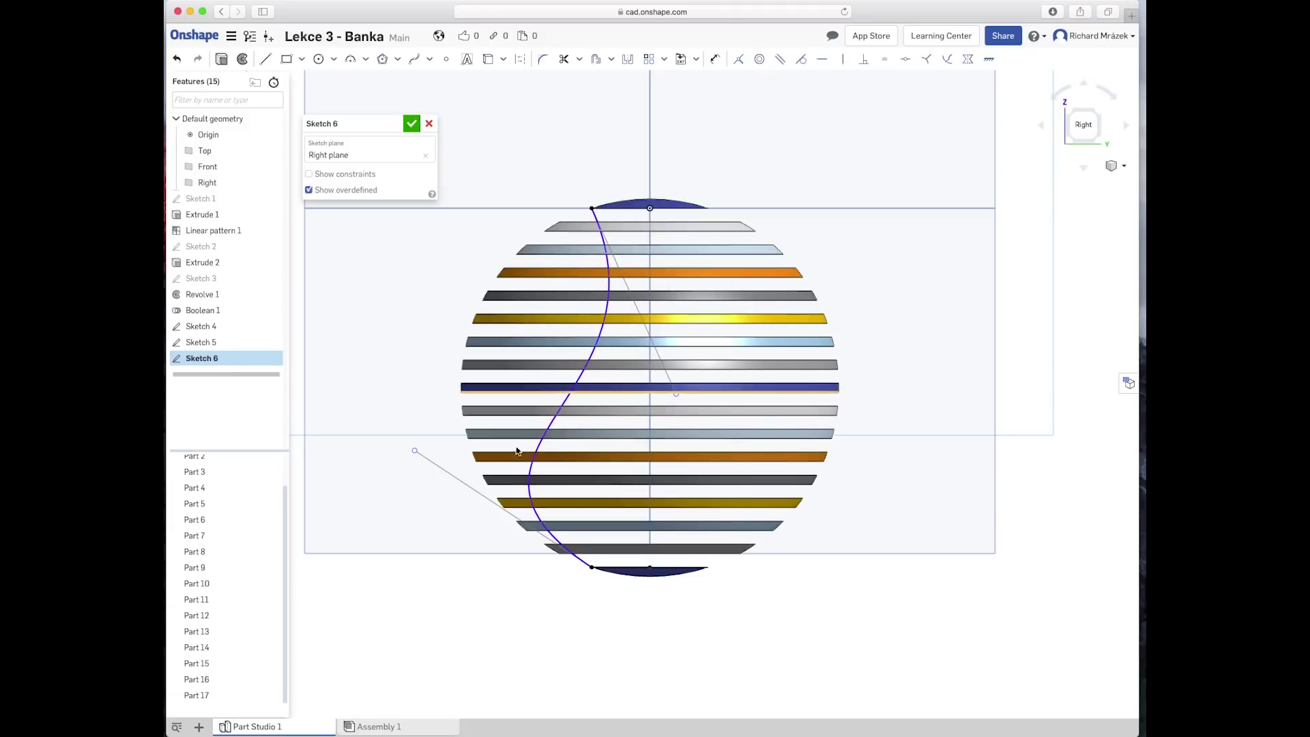
pyautogui.moveTo(410, 441)
pyautogui.mouseDown()
pyautogui.moveTo(382, 380)
pyautogui.moveTo(366, 383)
pyautogui.moveTo(367, 424)
pyautogui.mouseUp()
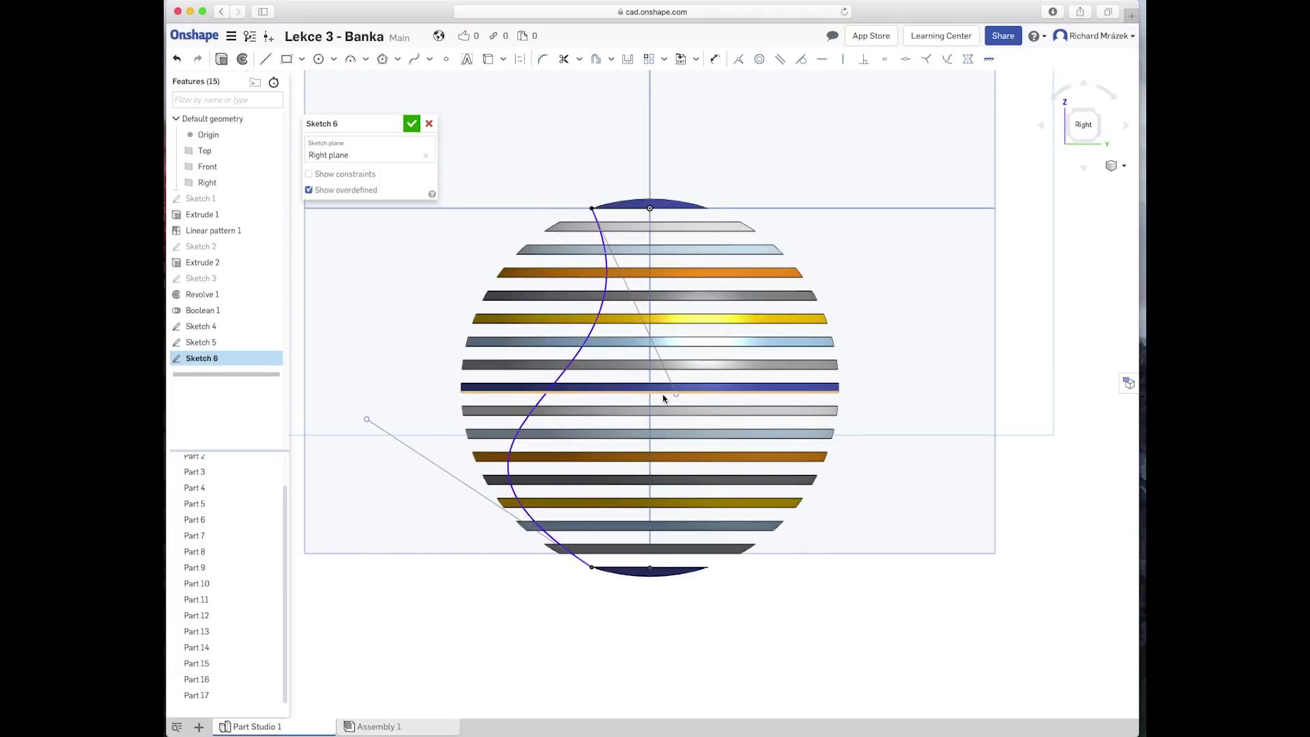
pyautogui.moveTo(681, 395); pyautogui.dragTo(686, 397)
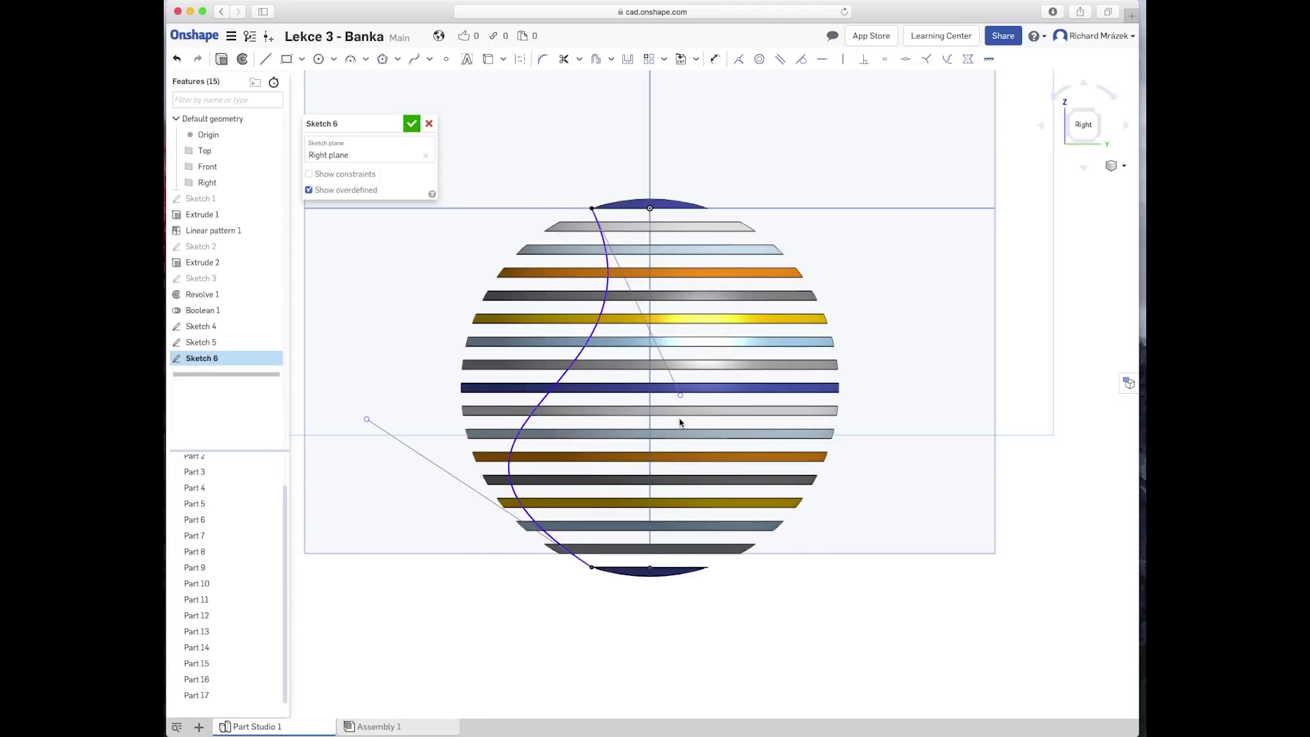
# Step: Close the profile with a vertical line joining the spline's ends and accept Sketch 6
pyautogui.click(593, 209)
pyautogui.click(591, 569)
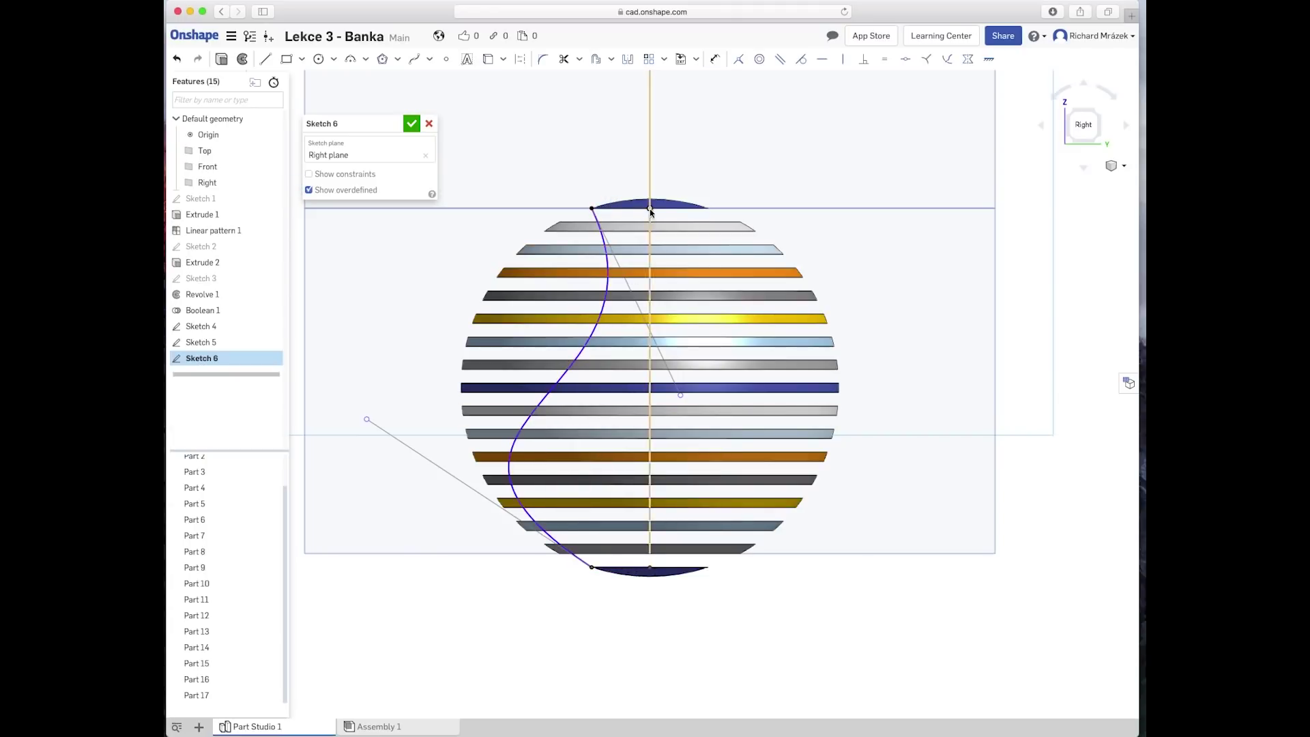
pyautogui.click(266, 59)
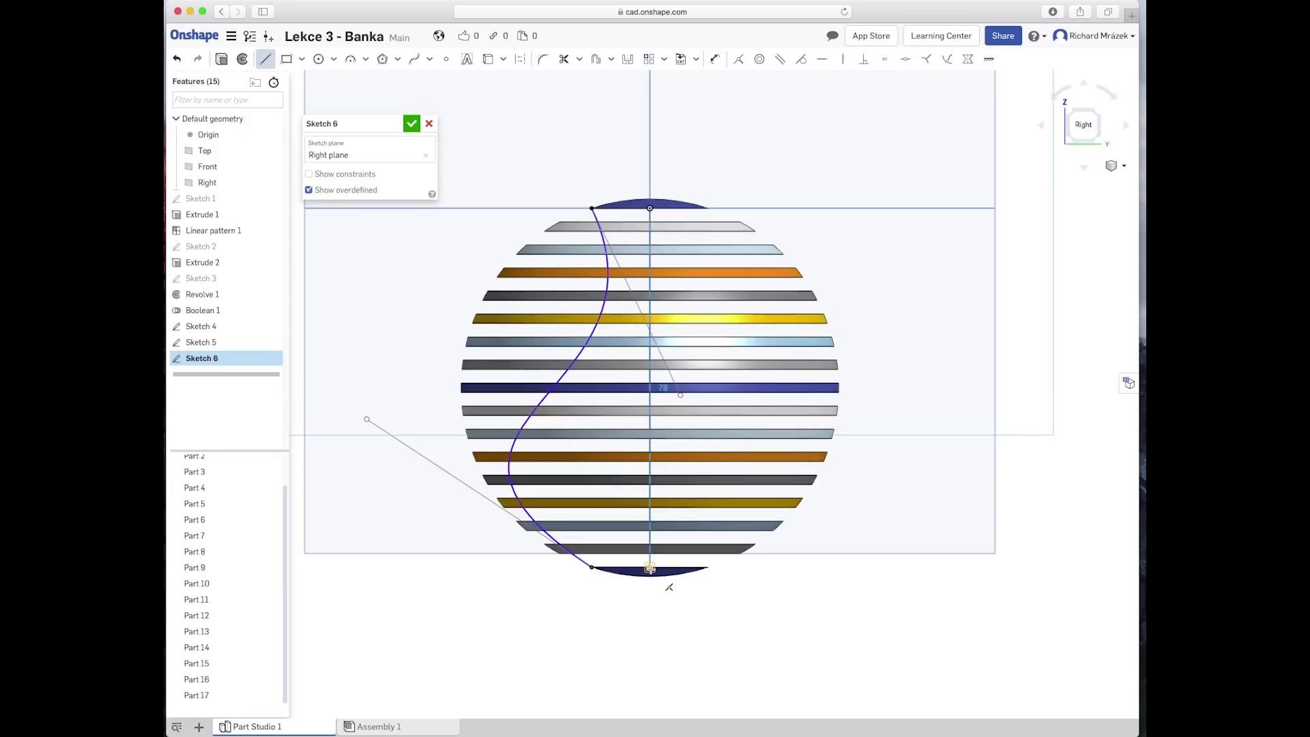
pyautogui.click(650, 567)
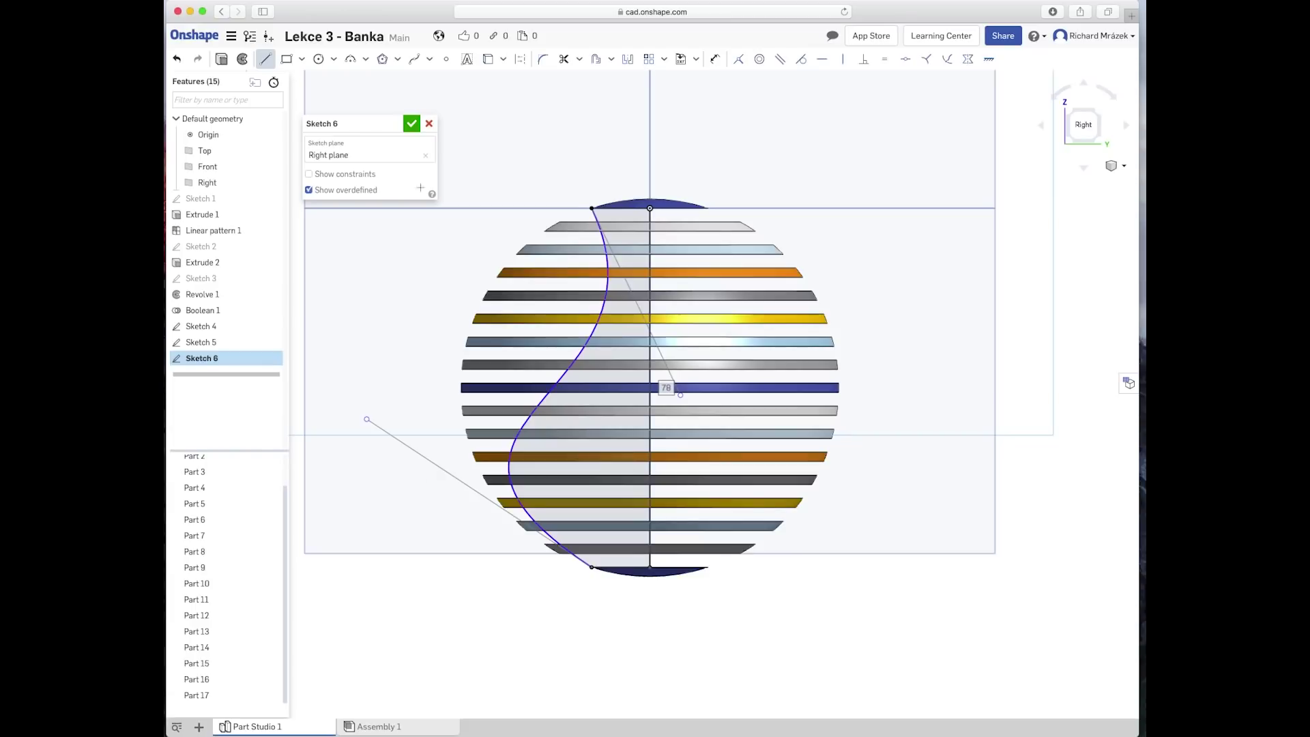
pyautogui.click(410, 122)
# Step: Orbit and zoom around the sphere to inspect the closed vase profile
pyautogui.scroll(-1, 753, 619)
pyautogui.scroll(2, 753, 620)
pyautogui.moveTo(765, 630)
pyautogui.mouseDown(button='right')
pyautogui.moveTo(776, 643)
pyautogui.moveTo(795, 626)
pyautogui.mouseUp(button='right')
pyautogui.moveTo(902, 487); pyautogui.dragTo(892, 486, button='right')
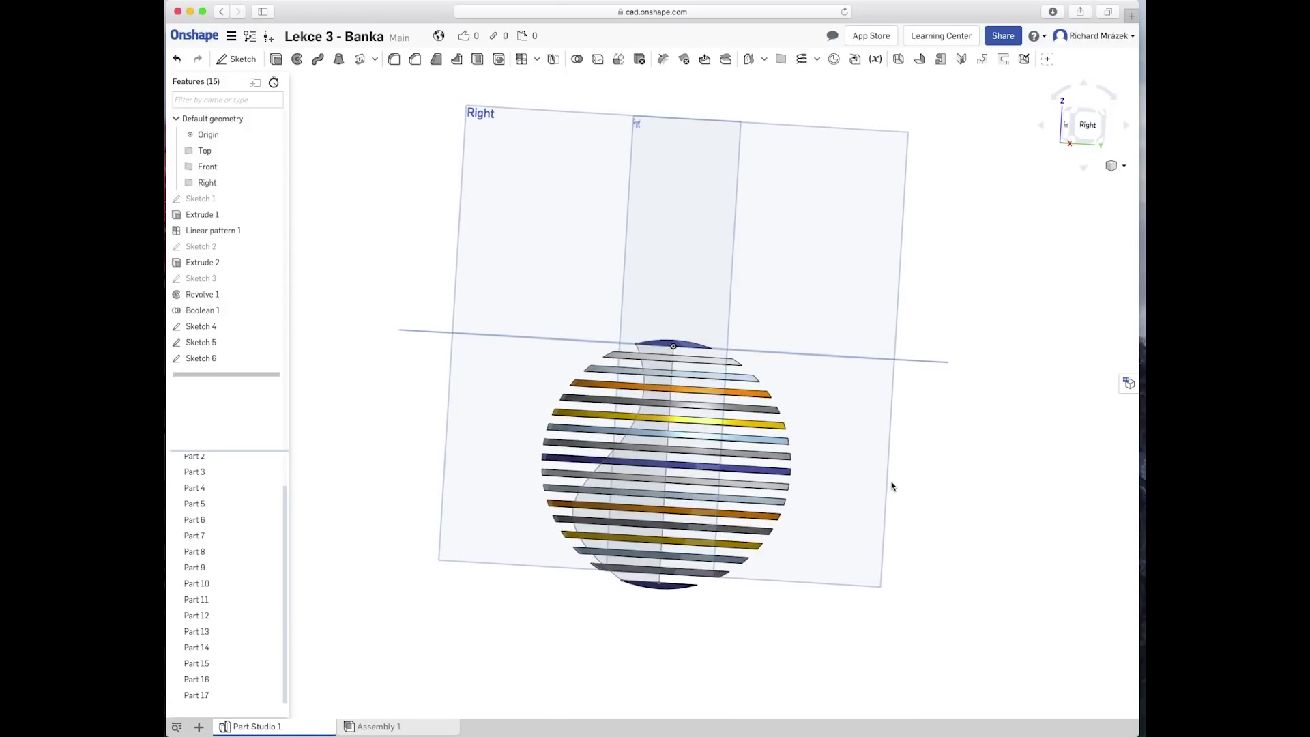
pyautogui.scroll(2, 676, 465)
# Step: Revolve Sketch 6 about its vertical edge with Add and Merge with all, then view isometric
pyautogui.scroll(1, 675, 465)
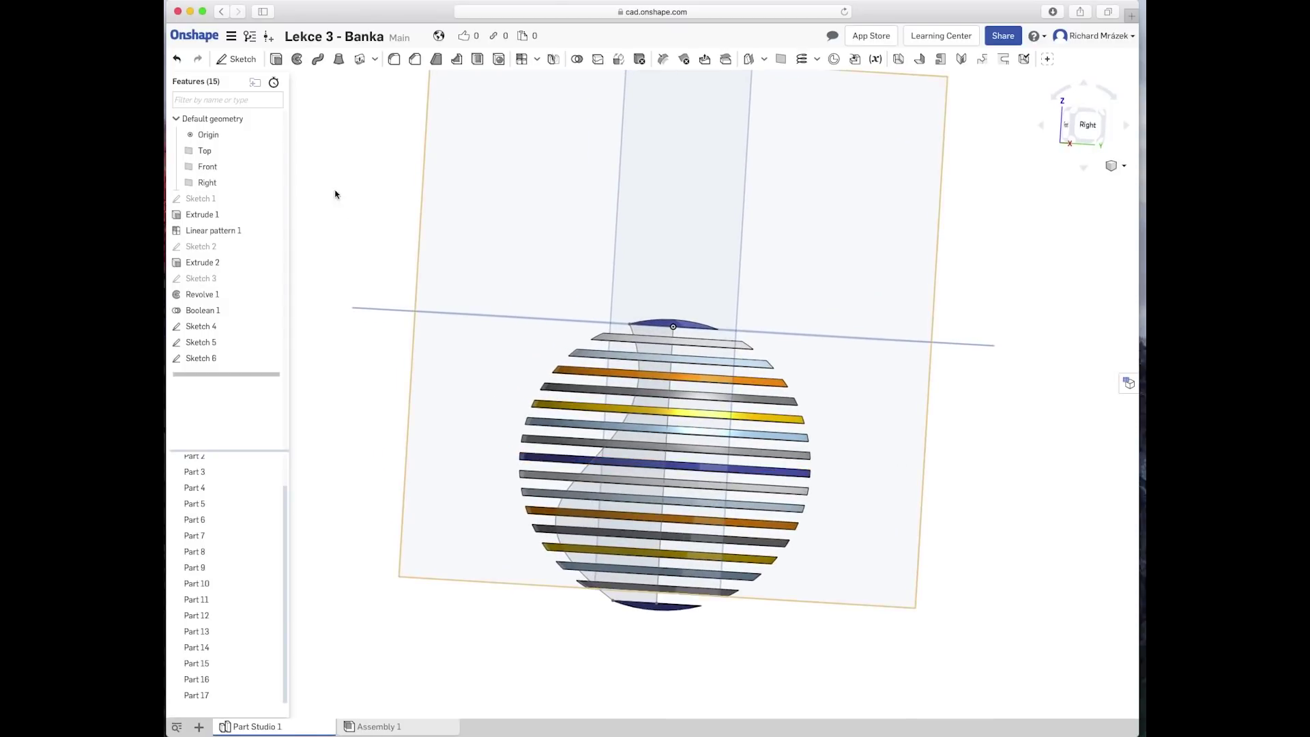
pyautogui.click(298, 60)
pyautogui.click(178, 359)
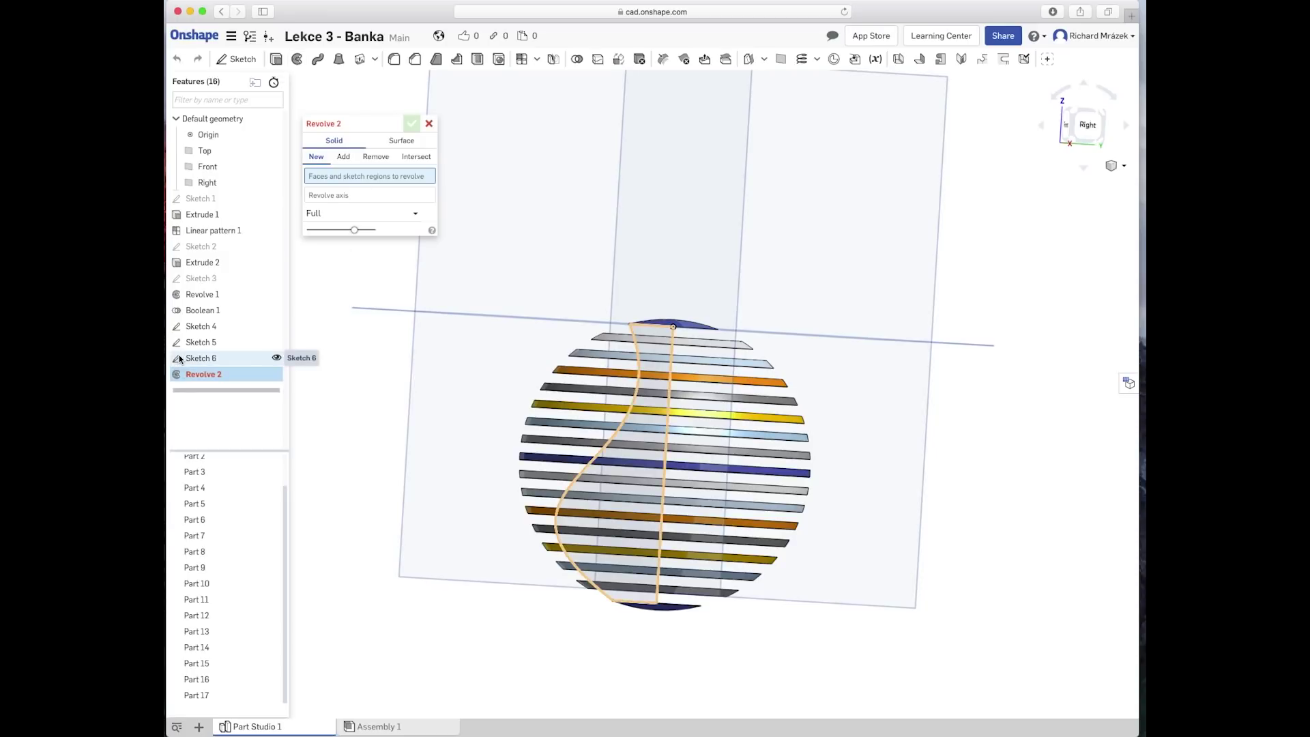
pyautogui.click(179, 359)
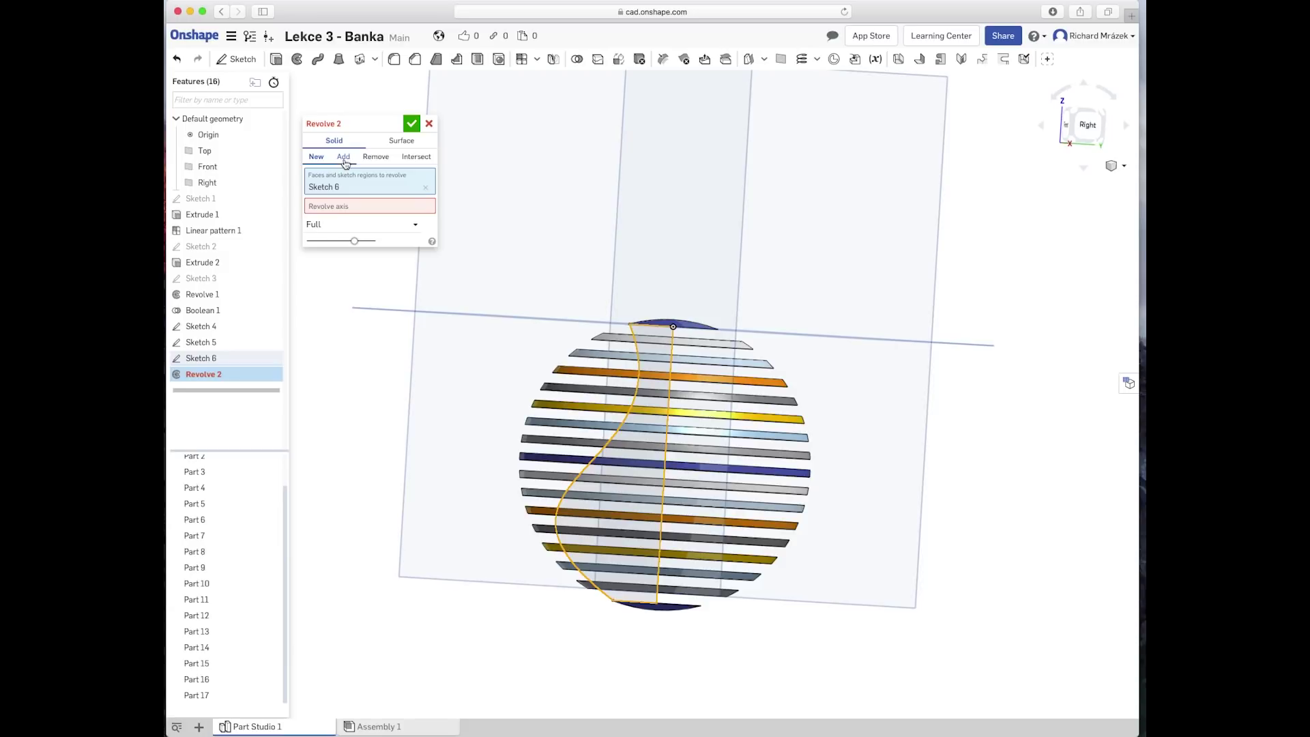
pyautogui.click(344, 158)
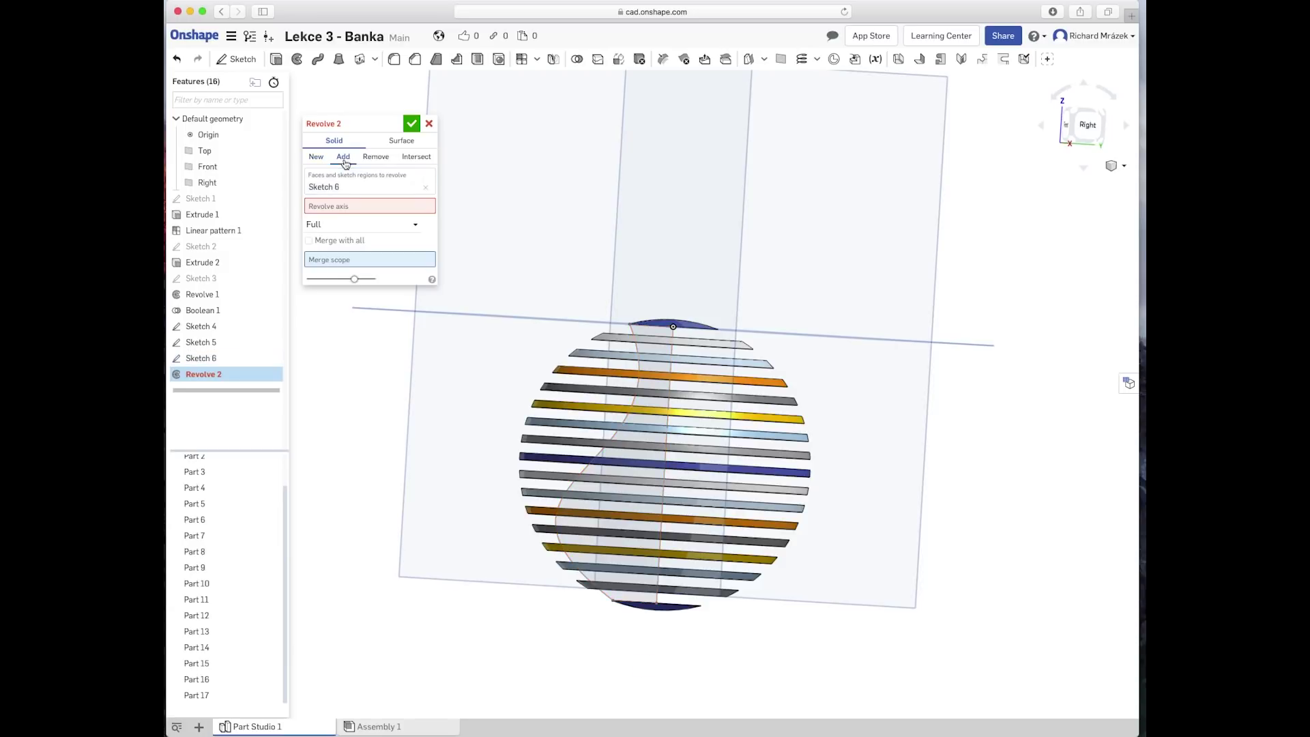
pyautogui.click(337, 242)
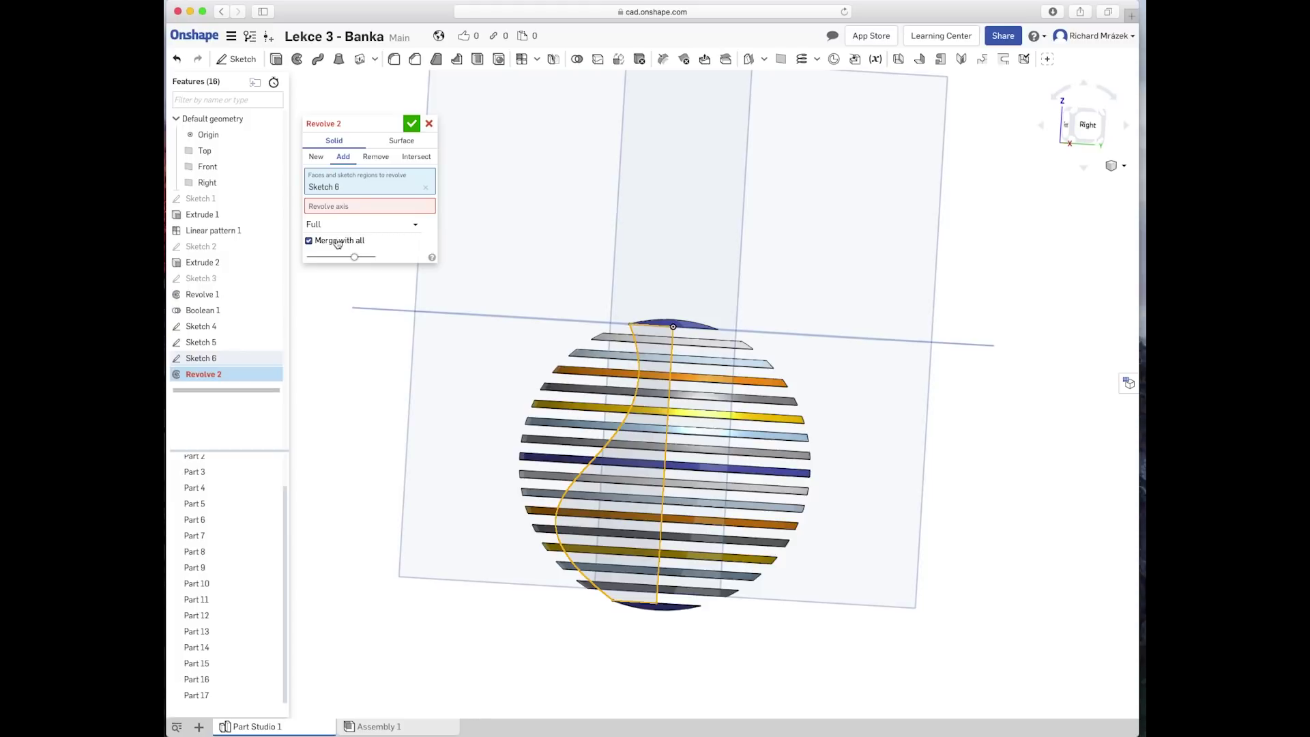
pyautogui.click(356, 209)
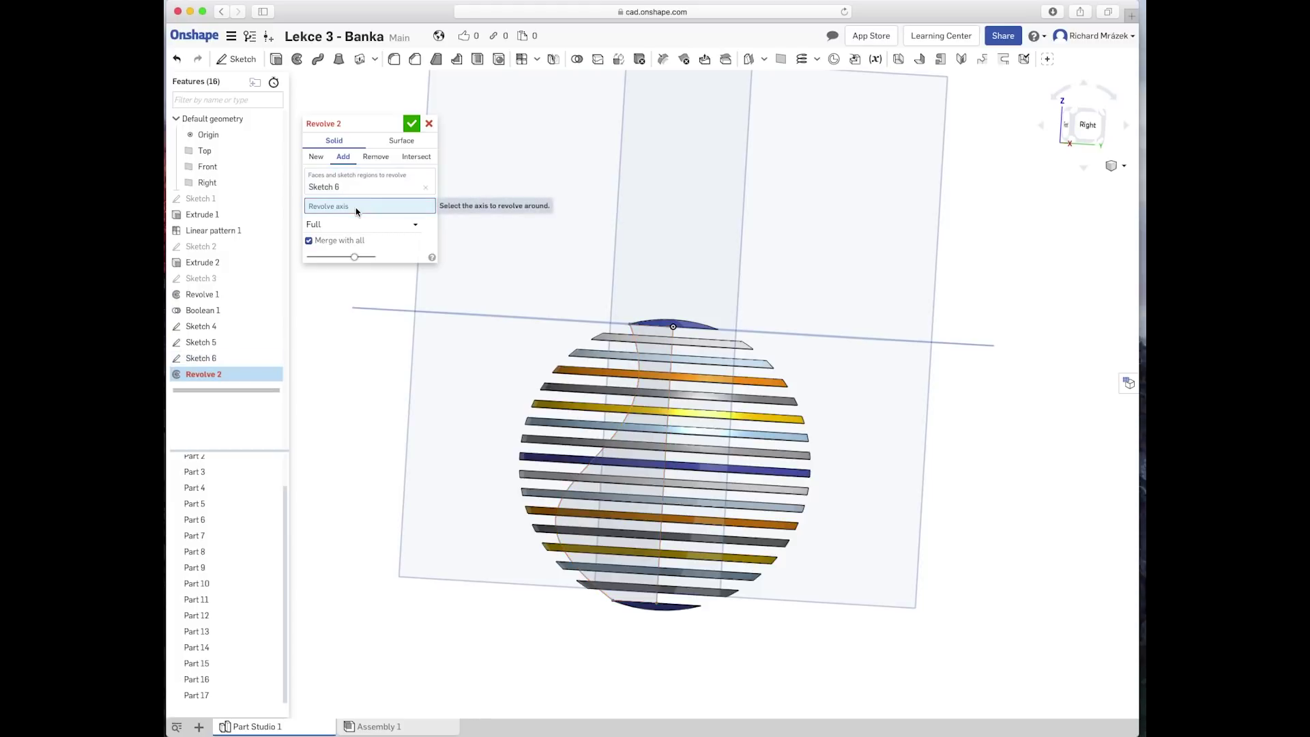
pyautogui.click(665, 443)
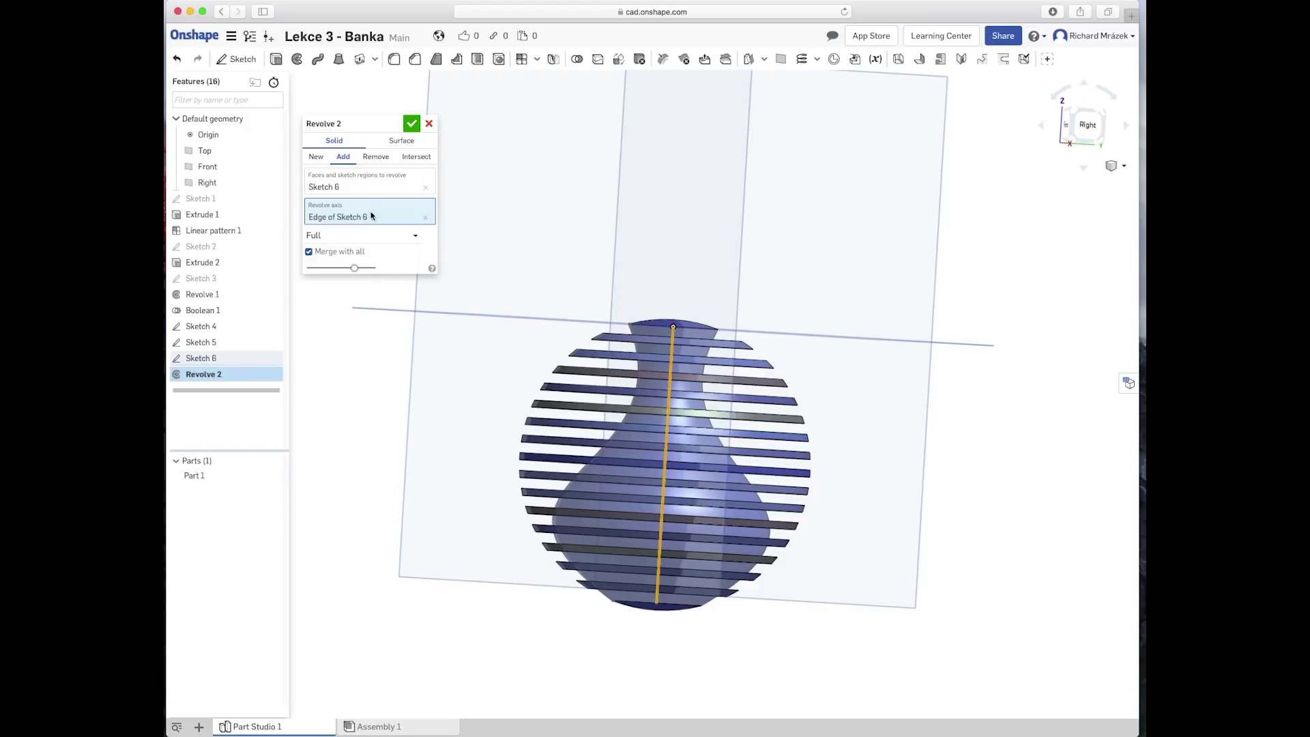
pyautogui.click(411, 124)
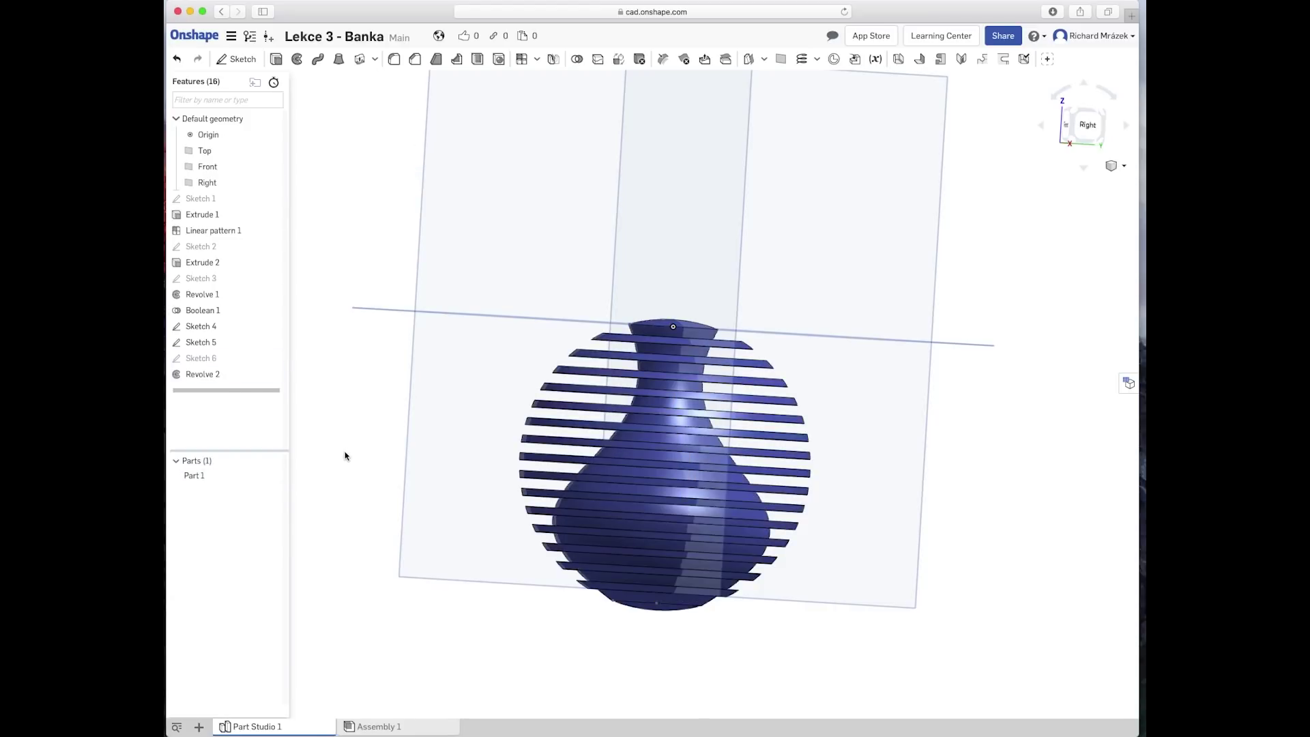
pyautogui.hotkey('shift', '7')
# Step: Inspect the merged sphere and vase part, then start a new sketch on the Top plane
pyautogui.hotkey('shift', '4')
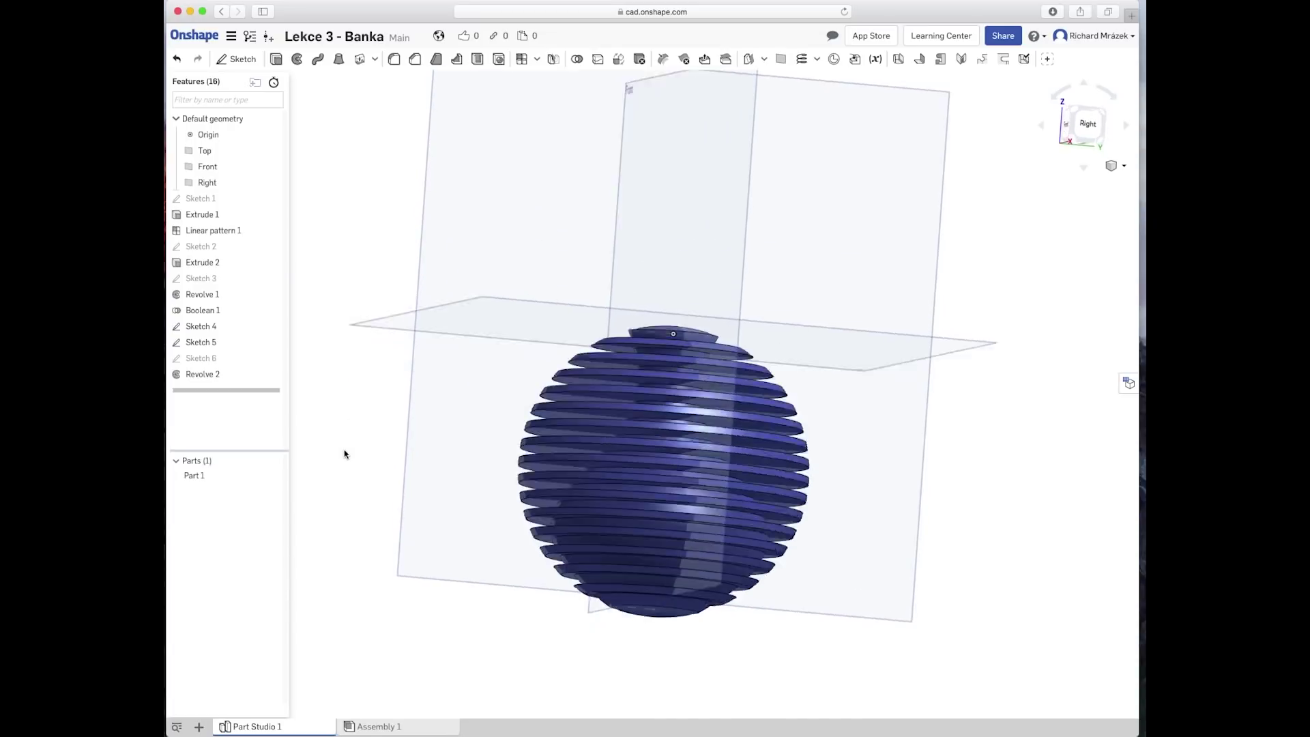
pyautogui.moveTo(341, 452)
pyautogui.mouseDown(button='right')
pyautogui.moveTo(342, 430)
pyautogui.moveTo(325, 447)
pyautogui.moveTo(324, 488)
pyautogui.moveTo(324, 448)
pyautogui.moveTo(321, 459)
pyautogui.mouseUp(button='right')
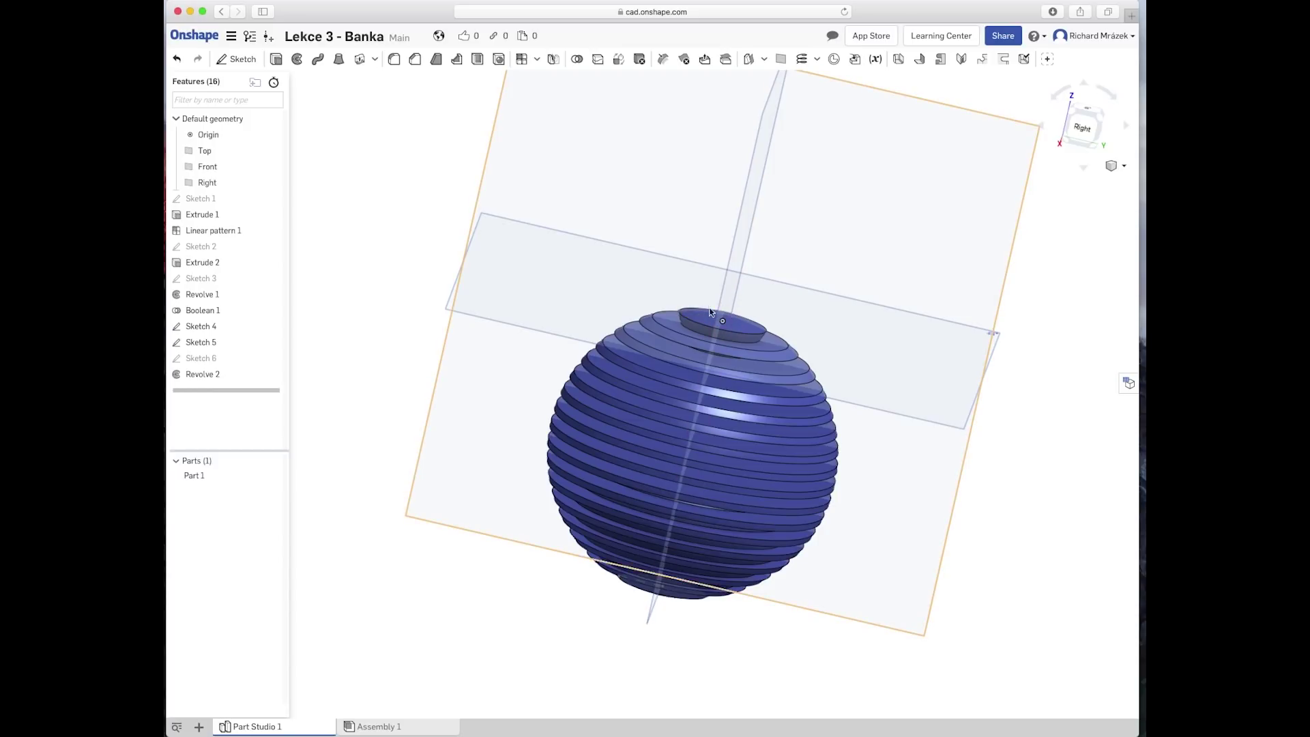
pyautogui.moveTo(744, 319)
pyautogui.mouseDown(button='right')
pyautogui.moveTo(742, 357)
pyautogui.moveTo(689, 313)
pyautogui.mouseUp(button='right')
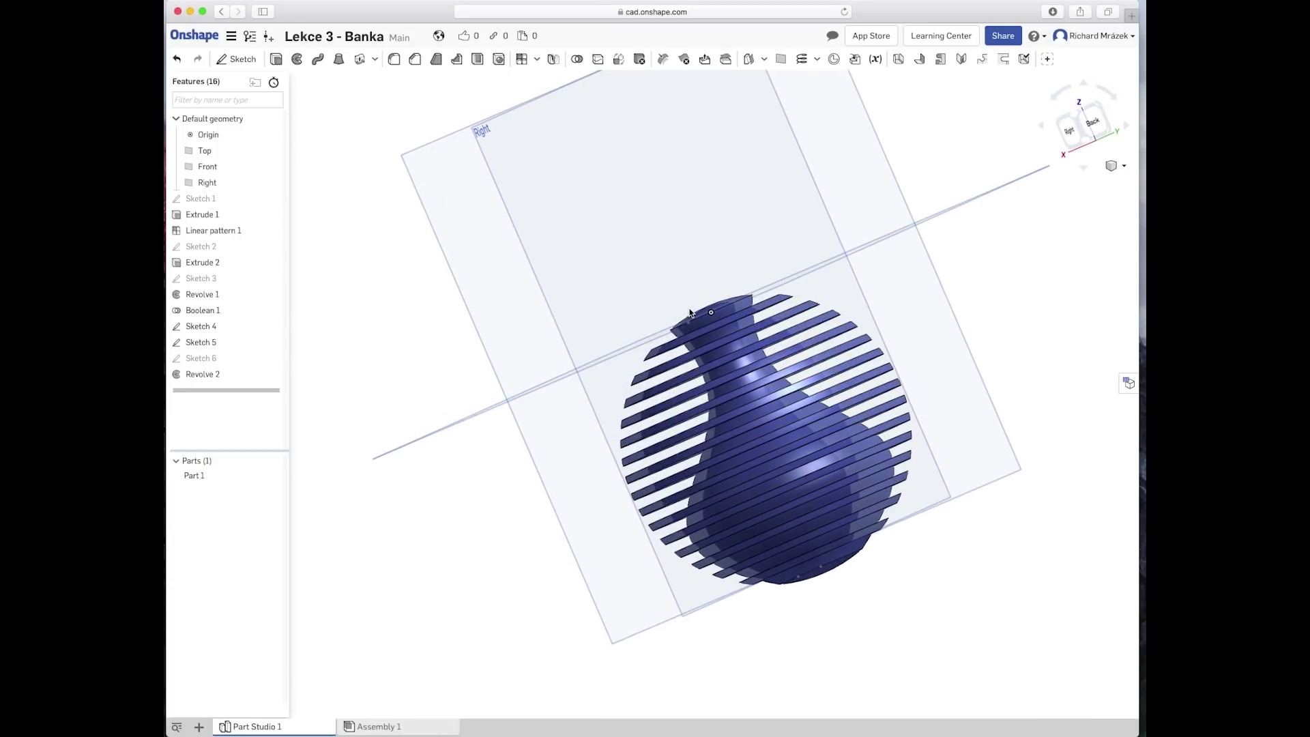
pyautogui.moveTo(689, 314); pyautogui.dragTo(691, 311, button='right')
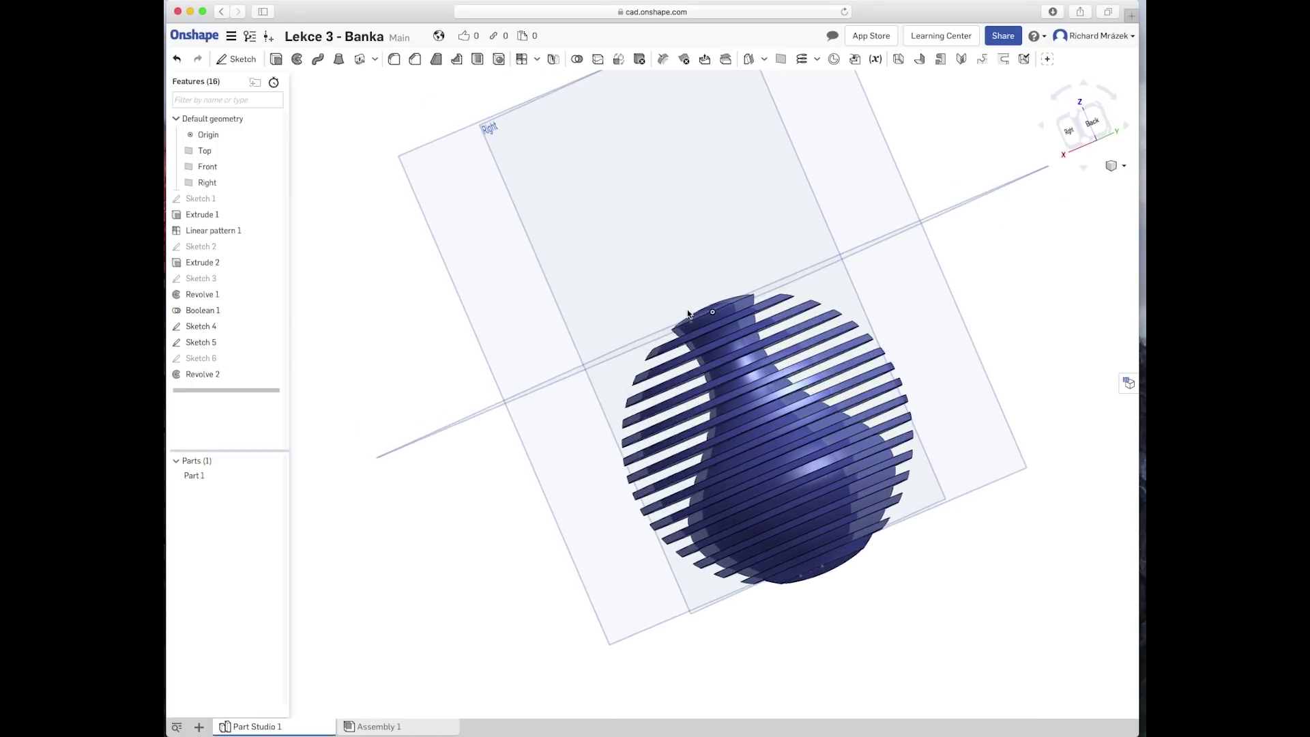
pyautogui.click(440, 426)
pyautogui.rightClick(440, 427)
pyautogui.click(452, 435)
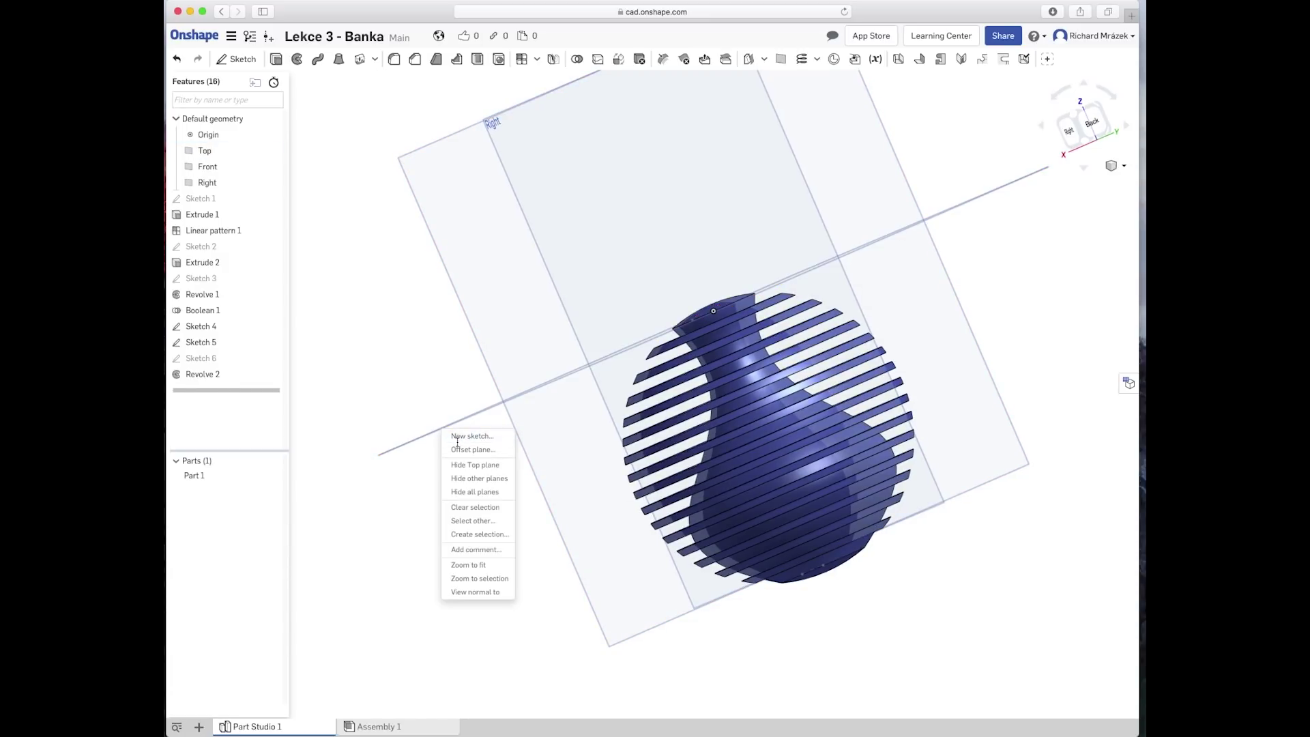
# Step: Set Sketch 7 to view normal to the Top plane
pyautogui.moveTo(409, 382); pyautogui.dragTo(418, 403, button='right')
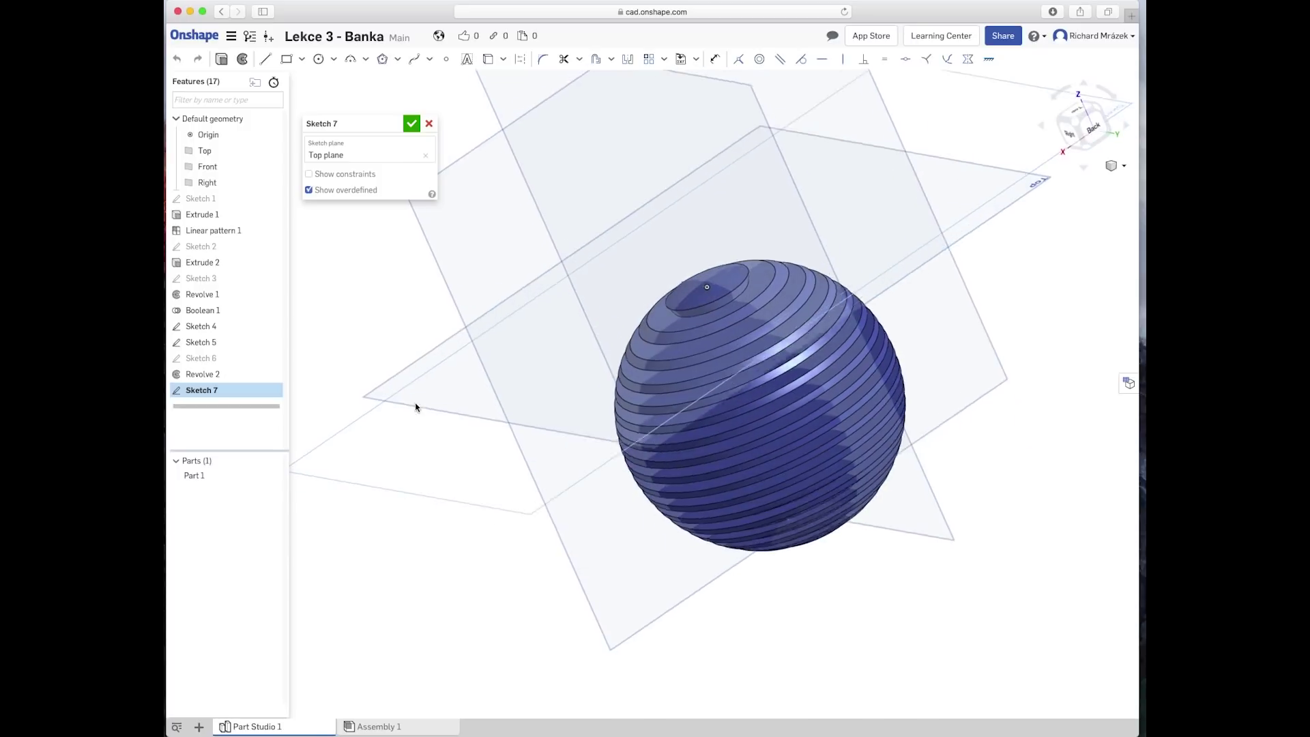
pyautogui.rightClick(421, 405)
pyautogui.click(467, 569)
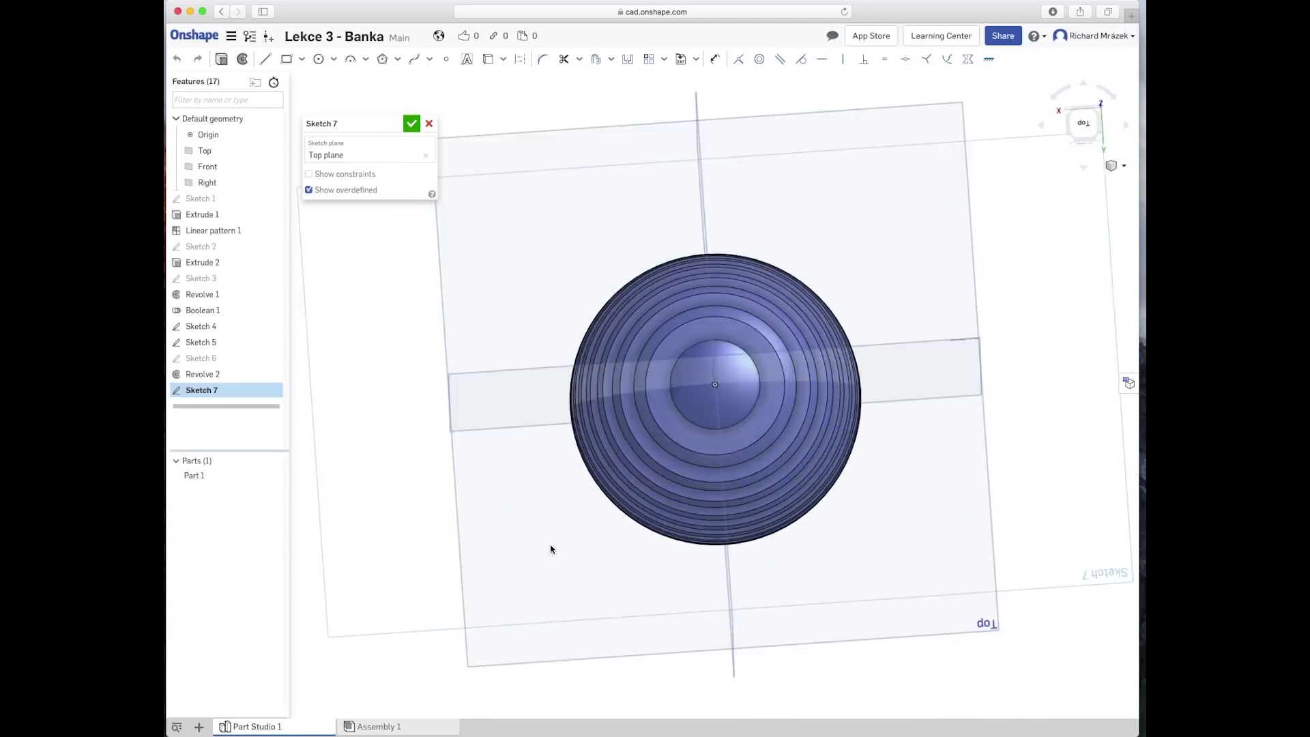
# Step: Zoom in and begin a small circle centred on the origin above the sphere
pyautogui.scroll(5, 697, 397)
pyautogui.scroll(3, 697, 398)
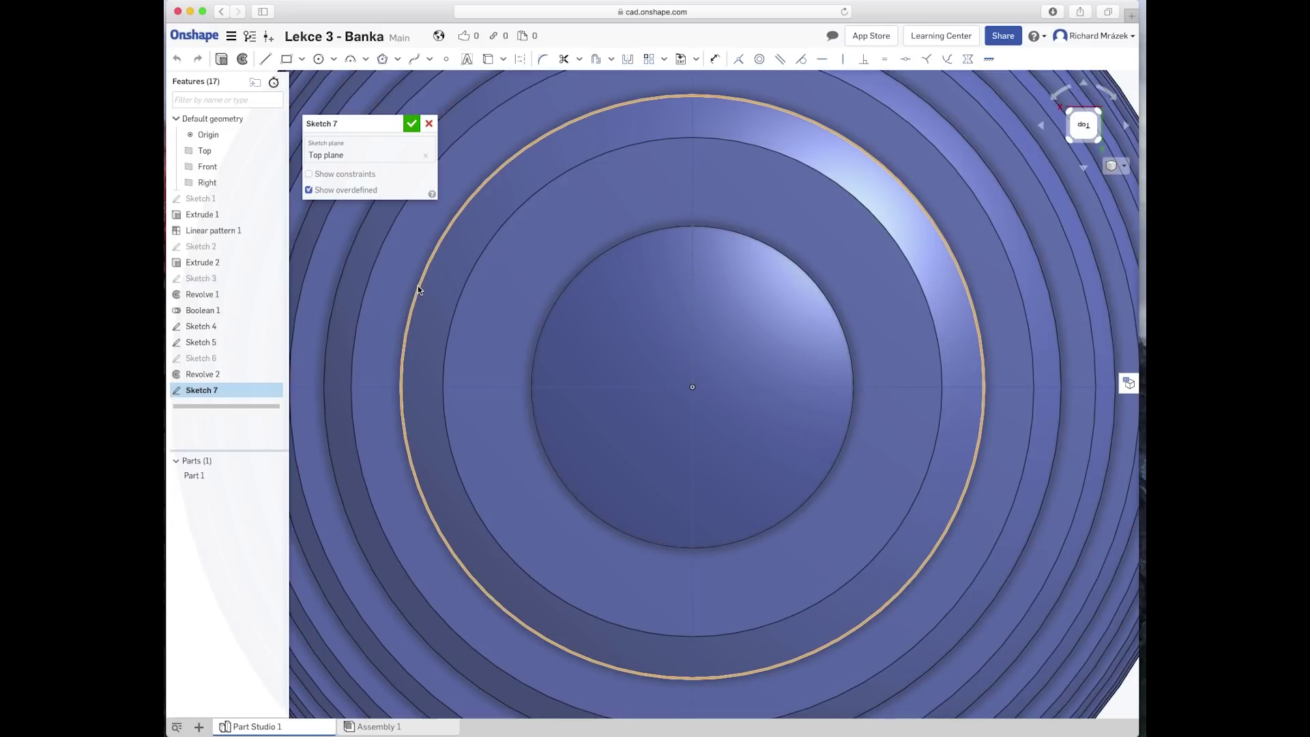
pyautogui.click(318, 59)
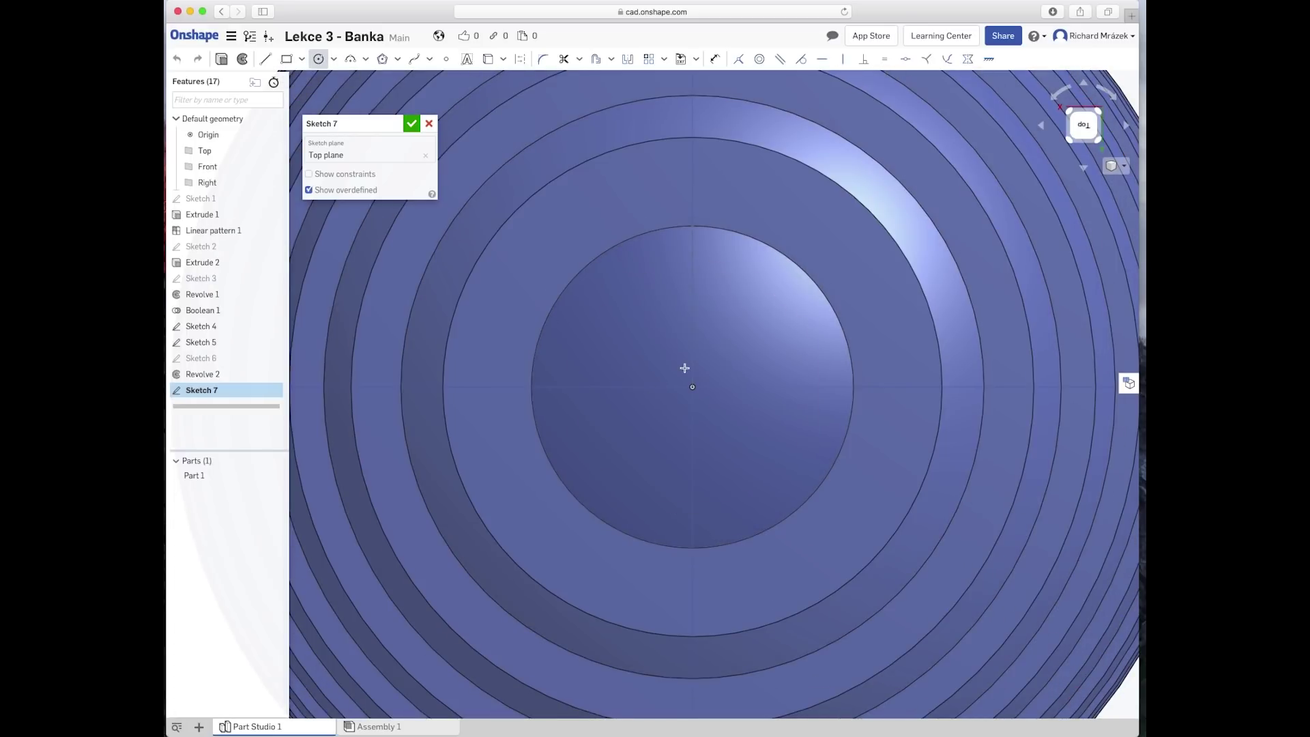
pyautogui.click(692, 387)
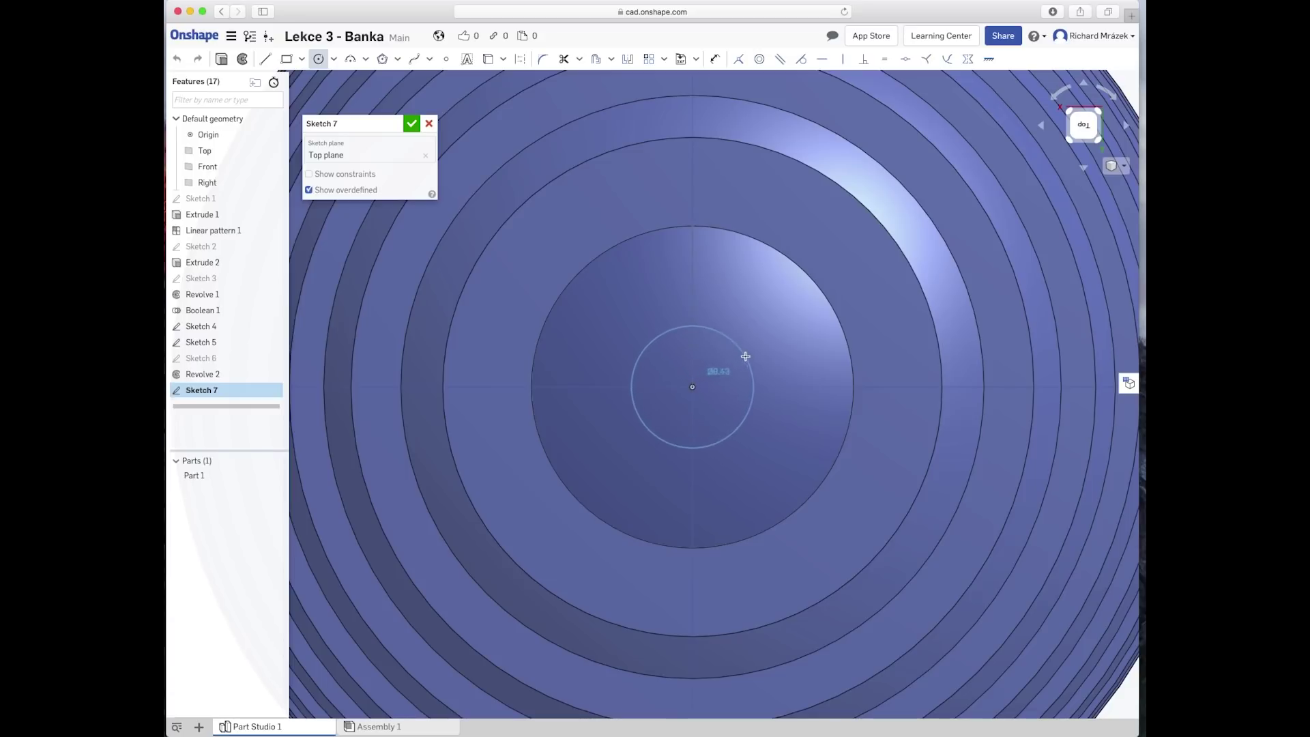
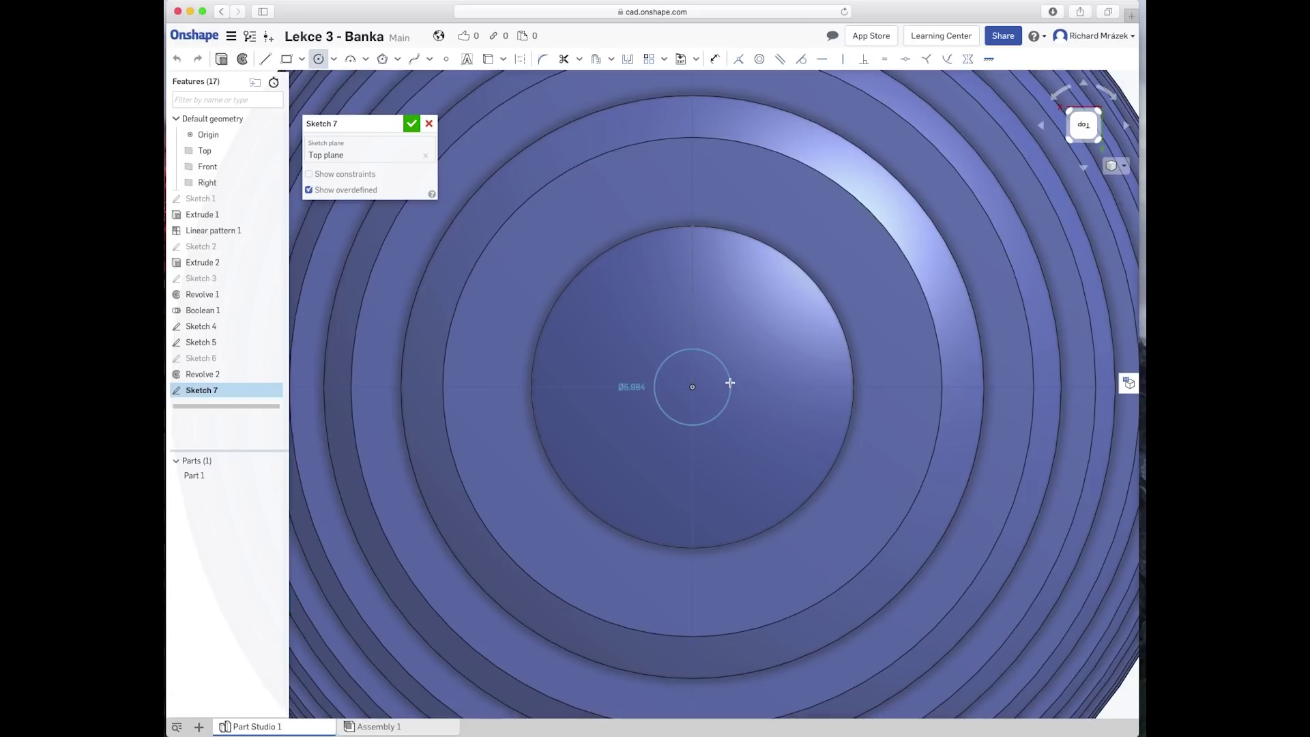
# Step: Fix the small circle at the origin, finish Sketch 7 and select it in isometric view
pyautogui.click(730, 383)
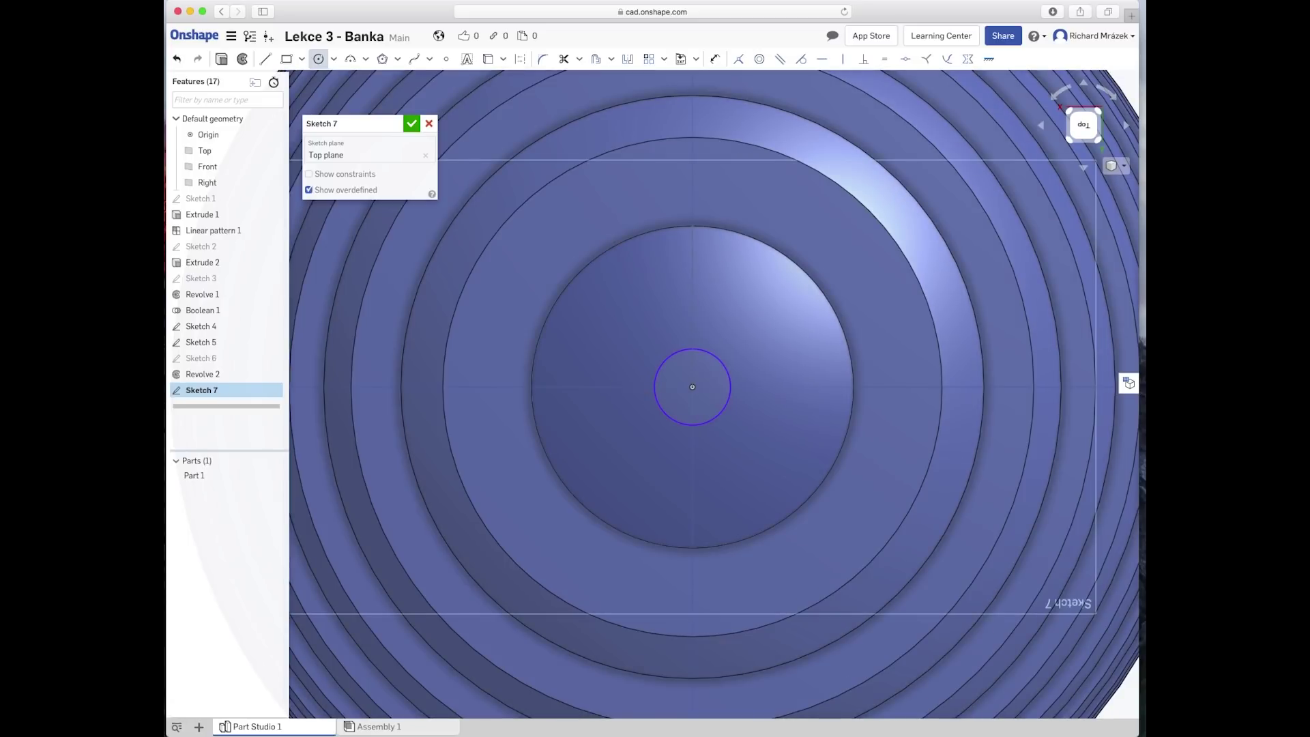
pyautogui.click(411, 124)
pyautogui.press('f')
pyautogui.hotkey('shift', '7')
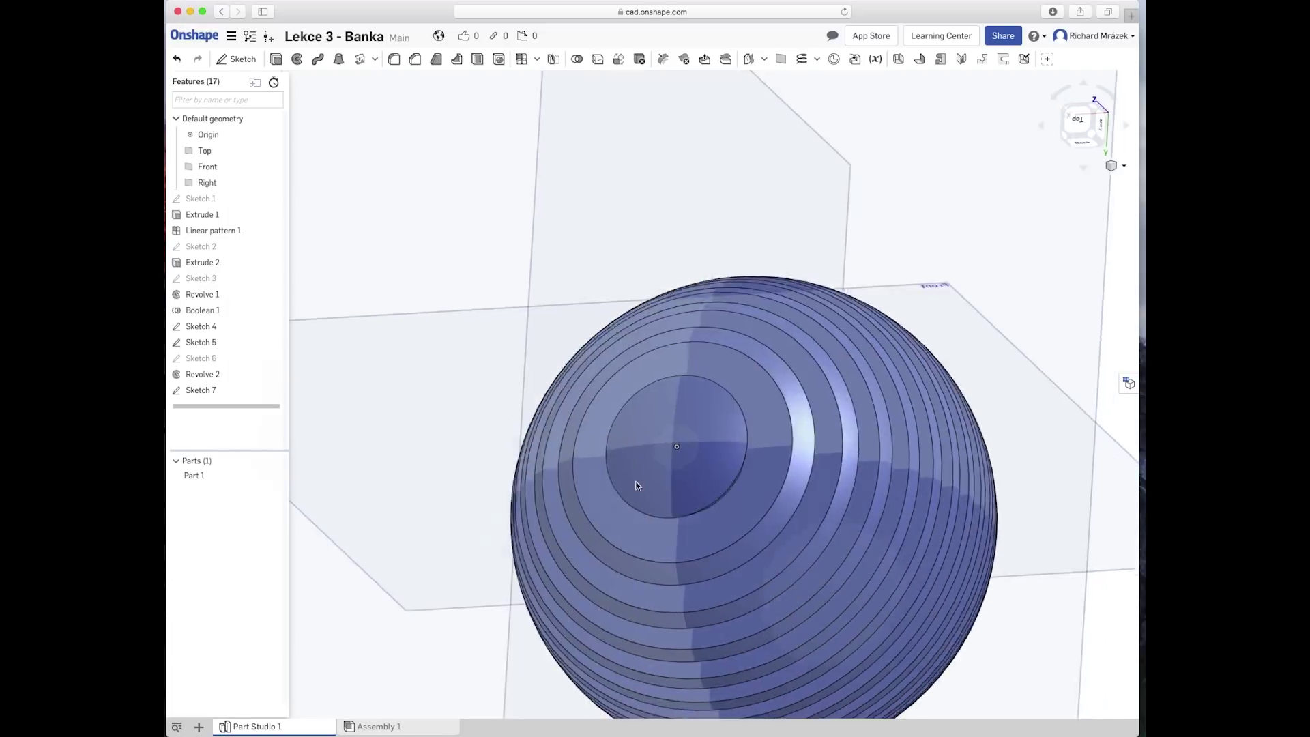
pyautogui.click(217, 391)
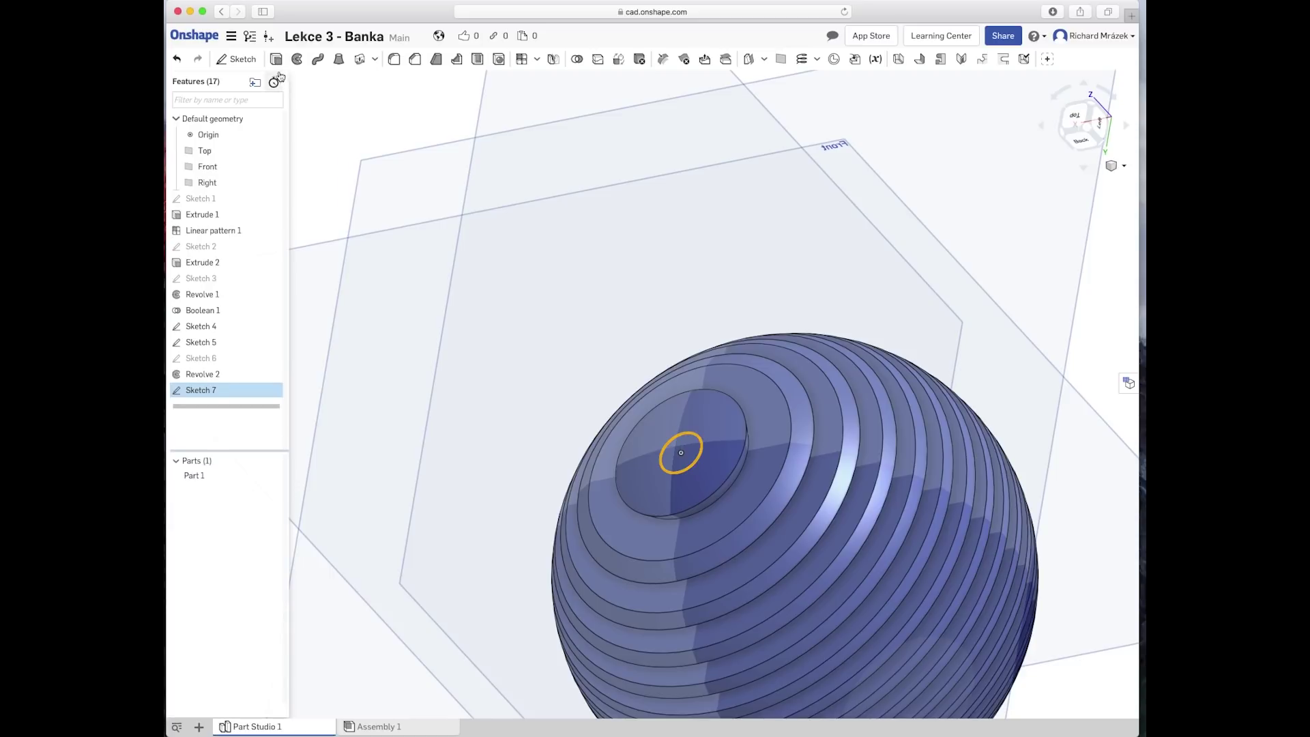
# Step: Extrude Sketch 7 to a 7 mm depth, forming the ornament's neck
pyautogui.hotkey('shift', 'e')
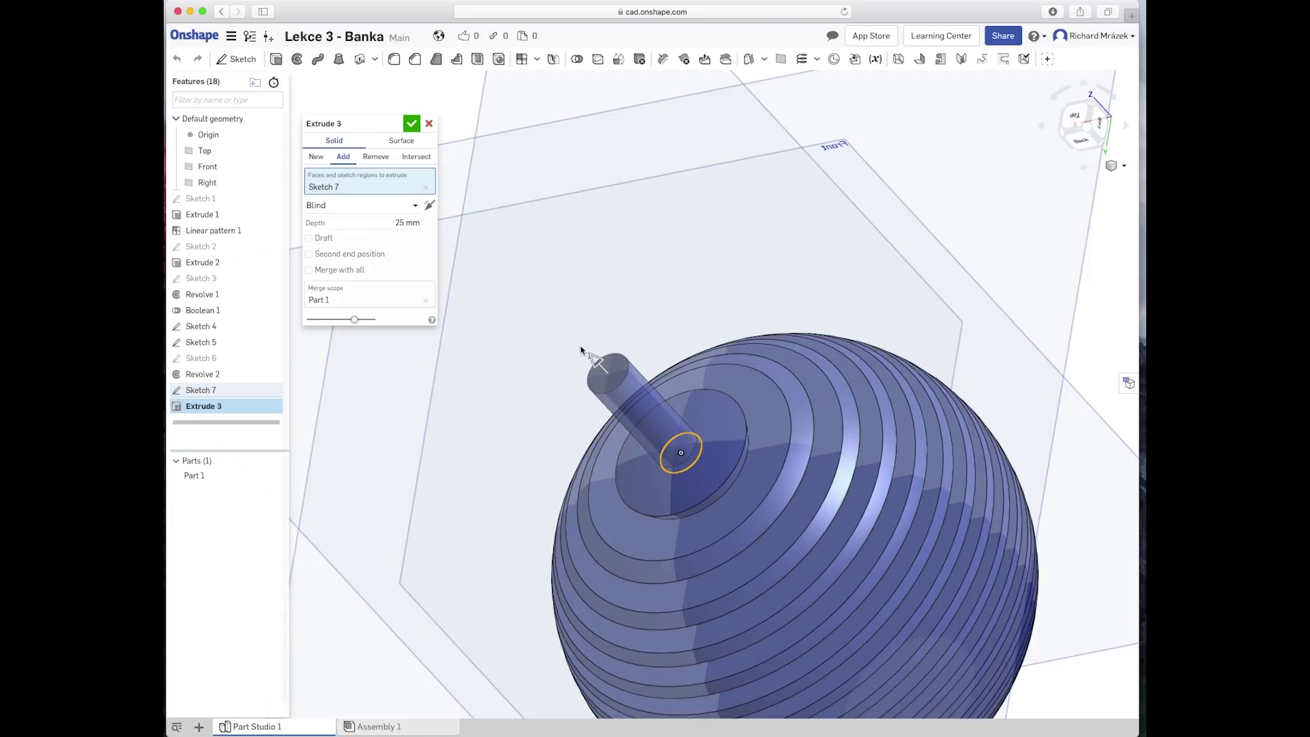
pyautogui.moveTo(526, 448); pyautogui.dragTo(565, 376, button='right')
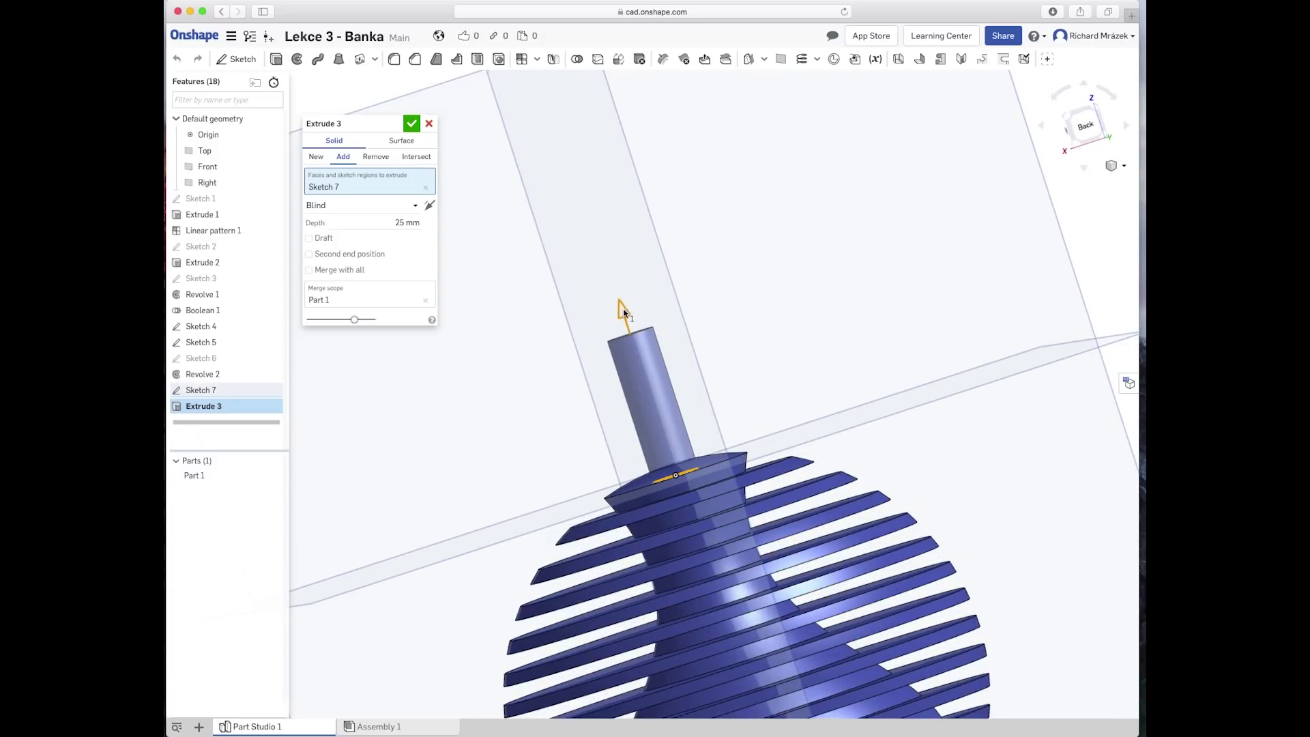
pyautogui.moveTo(629, 345); pyautogui.dragTo(637, 378)
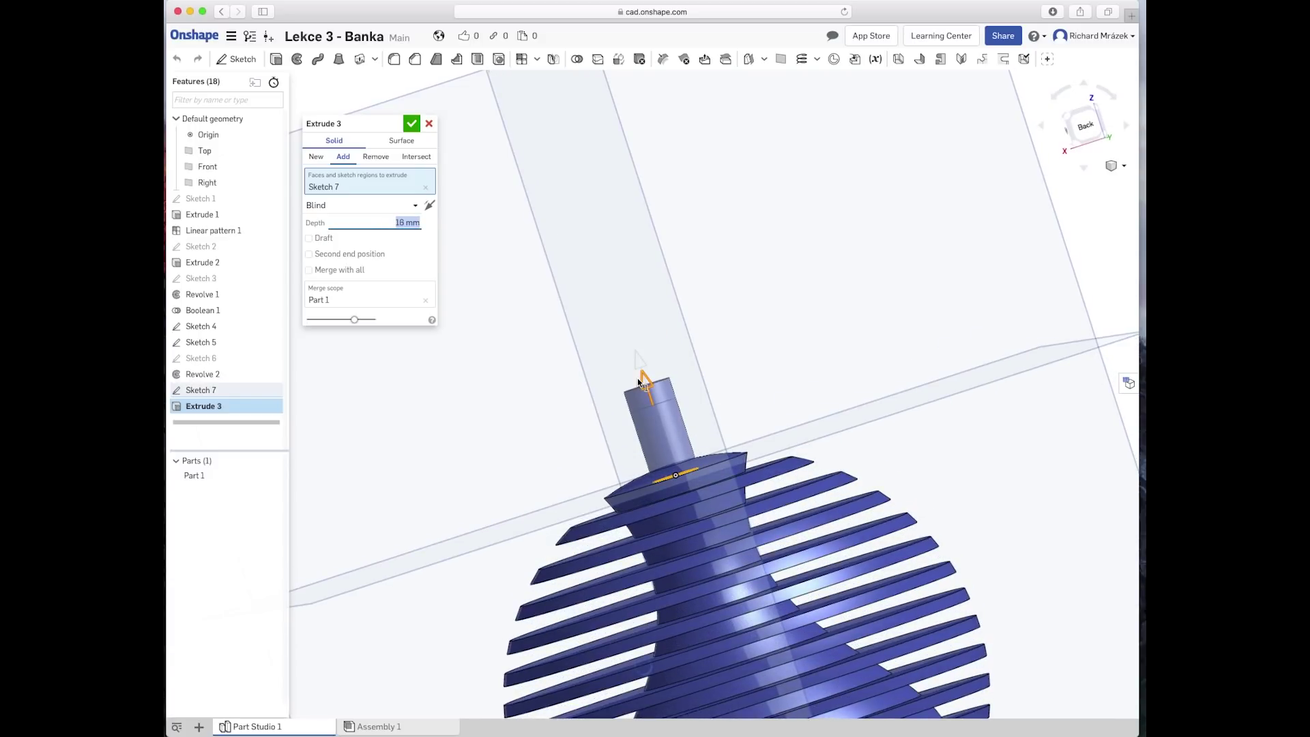
pyautogui.click(1085, 126)
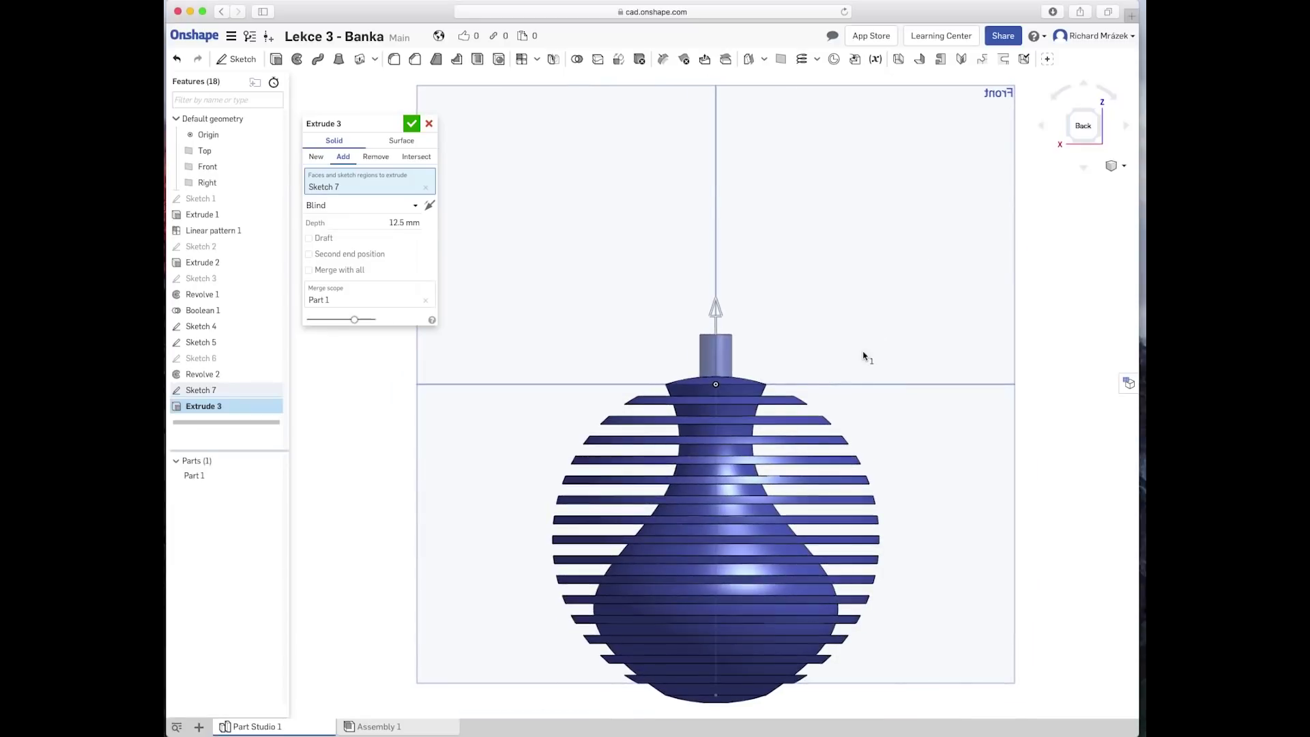
pyautogui.moveTo(716, 311); pyautogui.dragTo(717, 335)
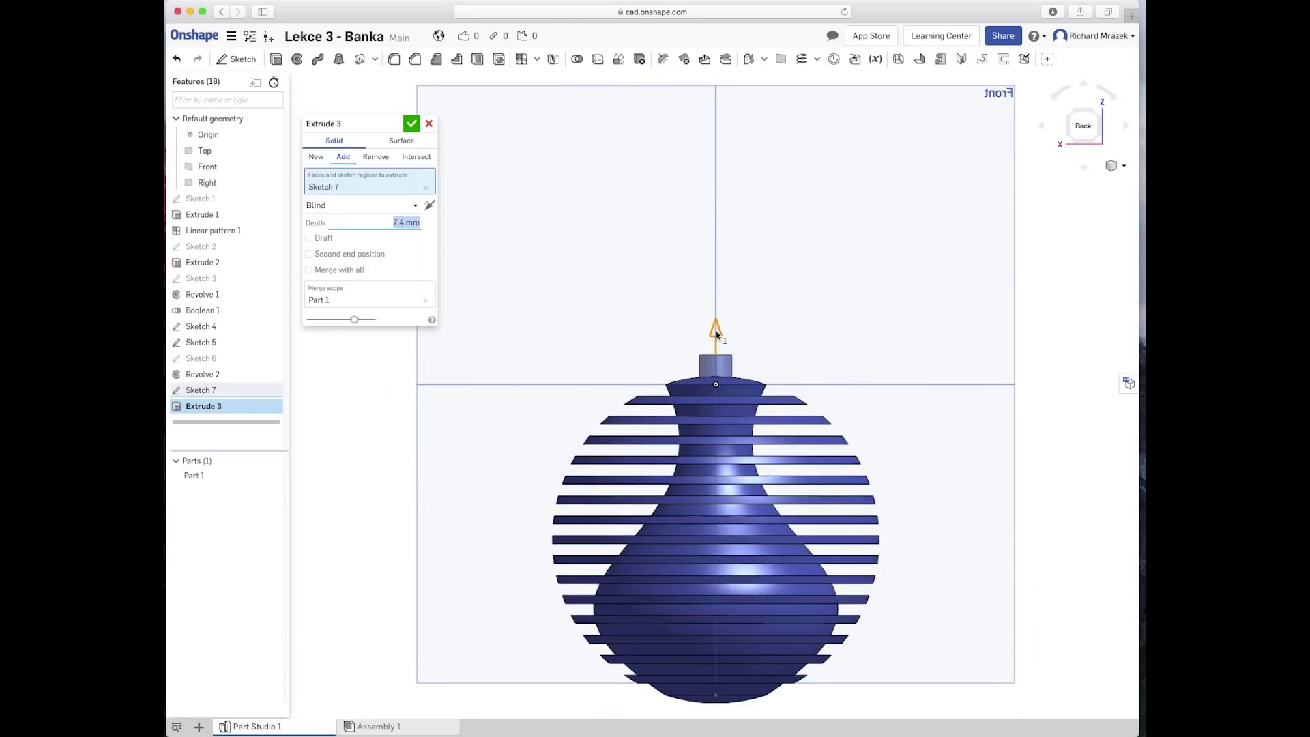
pyautogui.write('7')
pyautogui.press('Return')
pyautogui.click(412, 124)
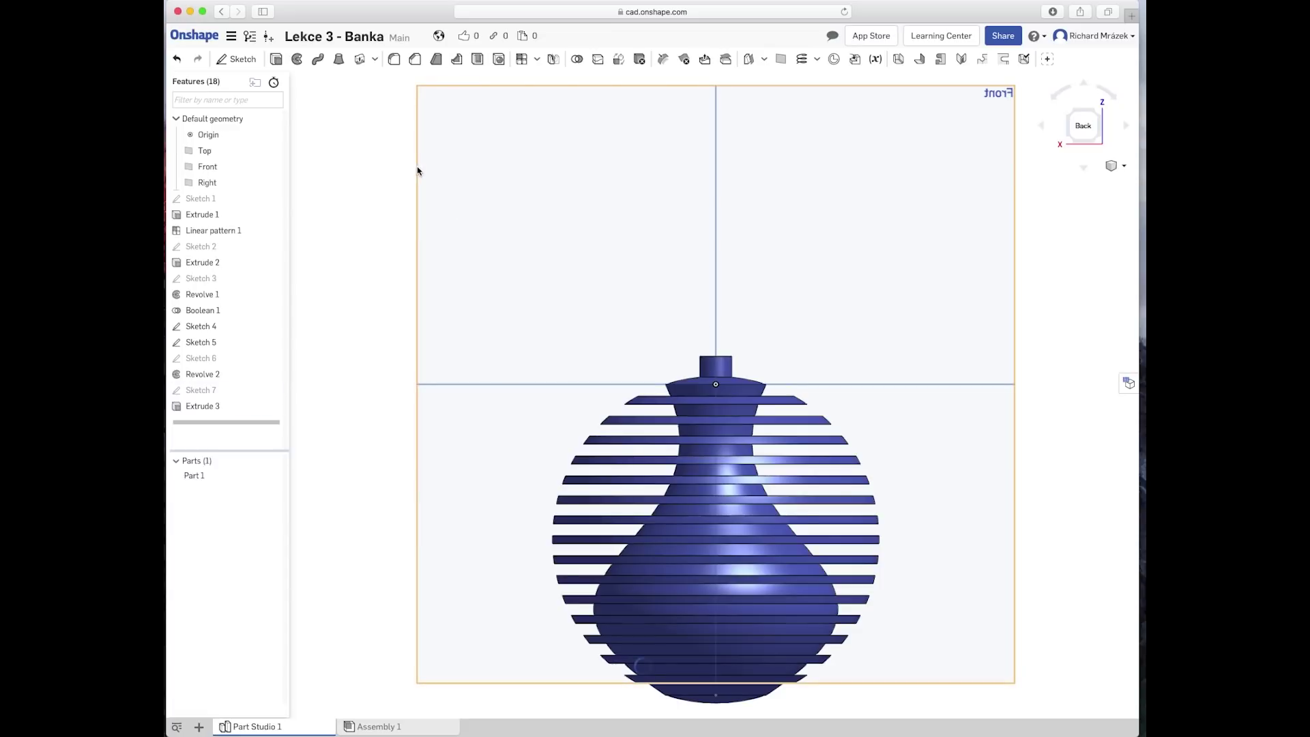
# Step: Fillet the edge where the neck meets the ornament with a 3 mm radius
pyautogui.moveTo(575, 292); pyautogui.dragTo(693, 330, button='right')
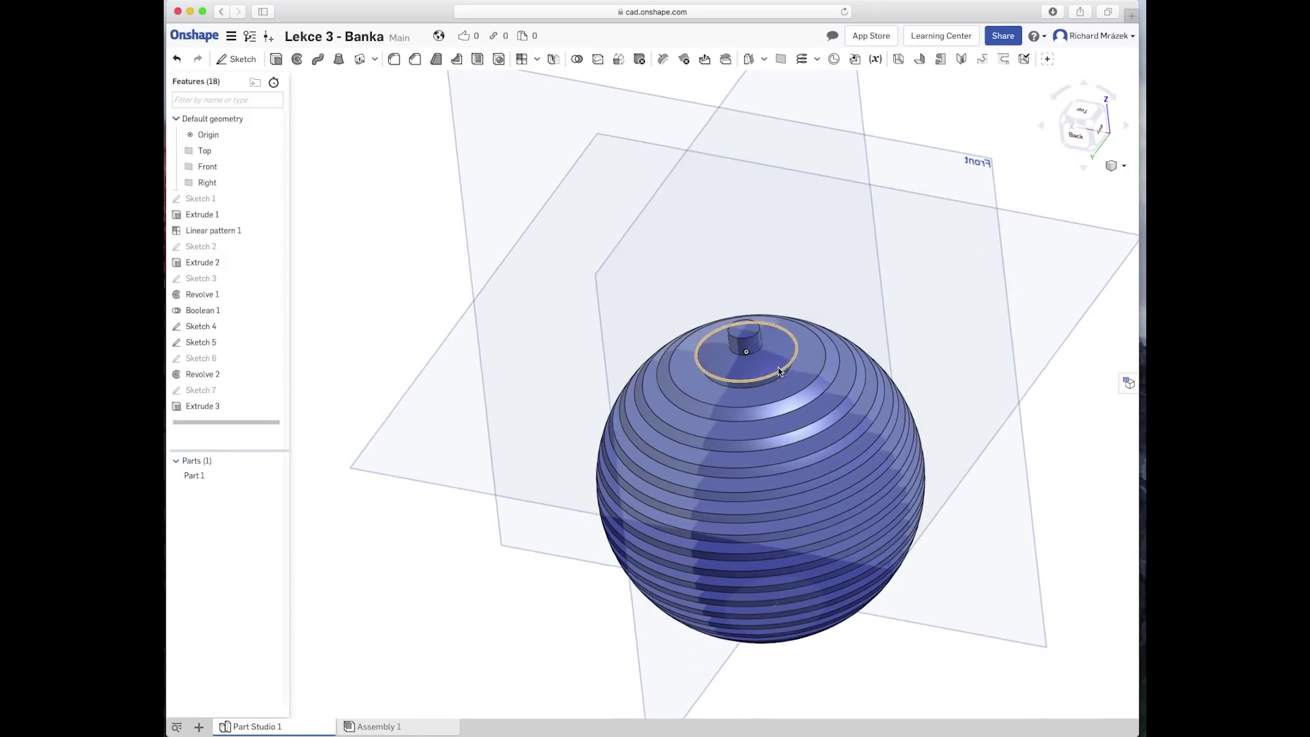
pyautogui.scroll(10, 775, 366)
pyautogui.scroll(-2, 771, 367)
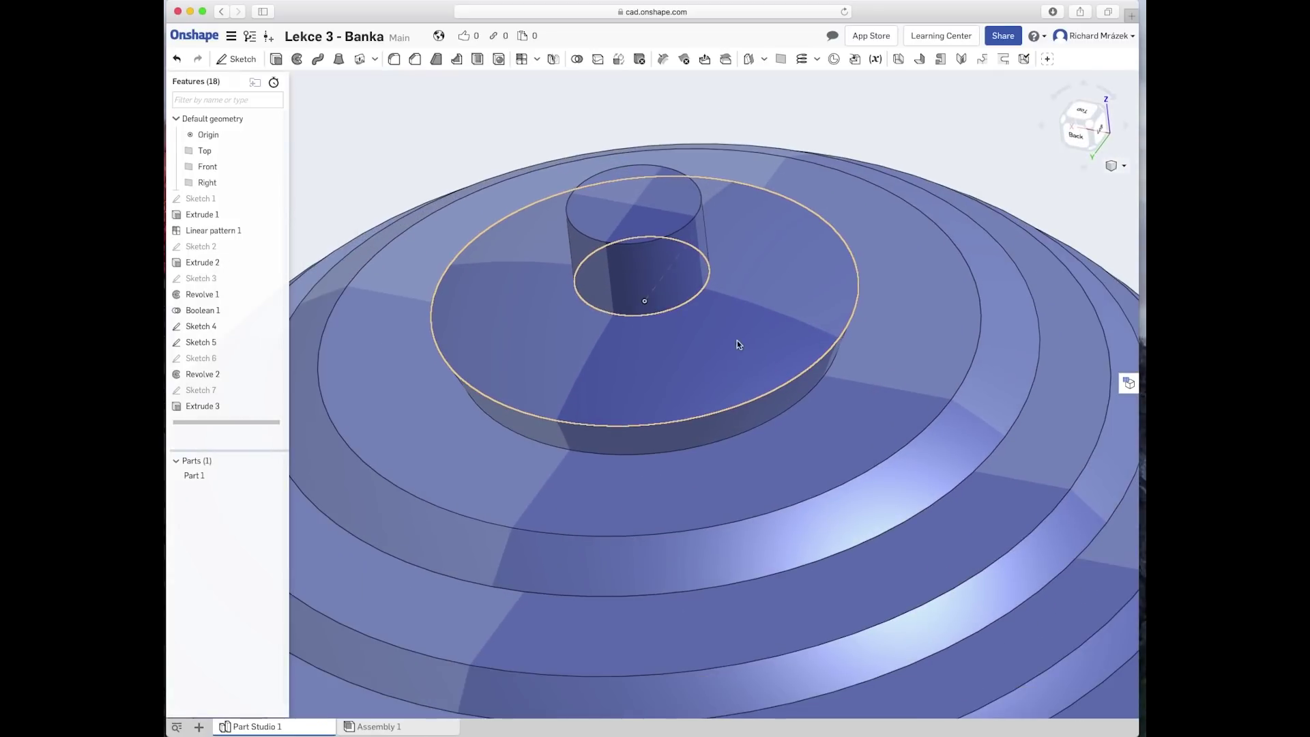
pyautogui.click(695, 297)
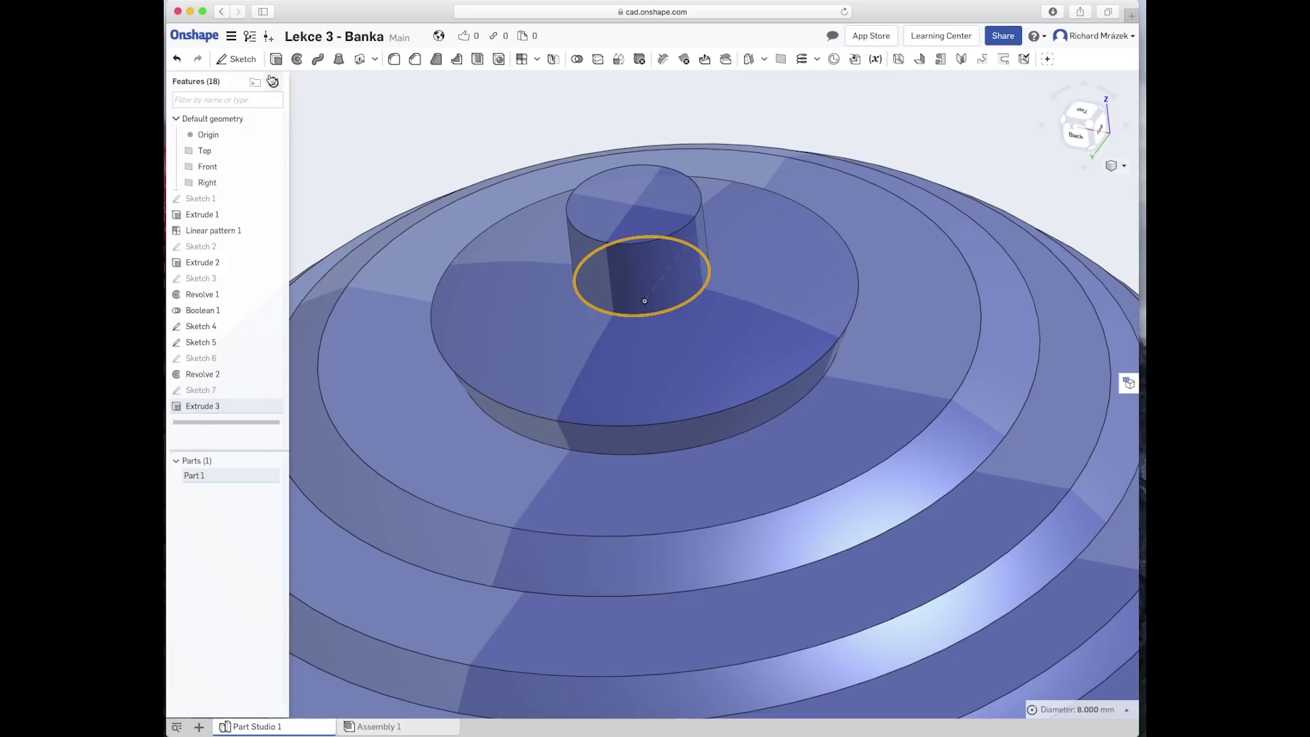
pyautogui.click(394, 59)
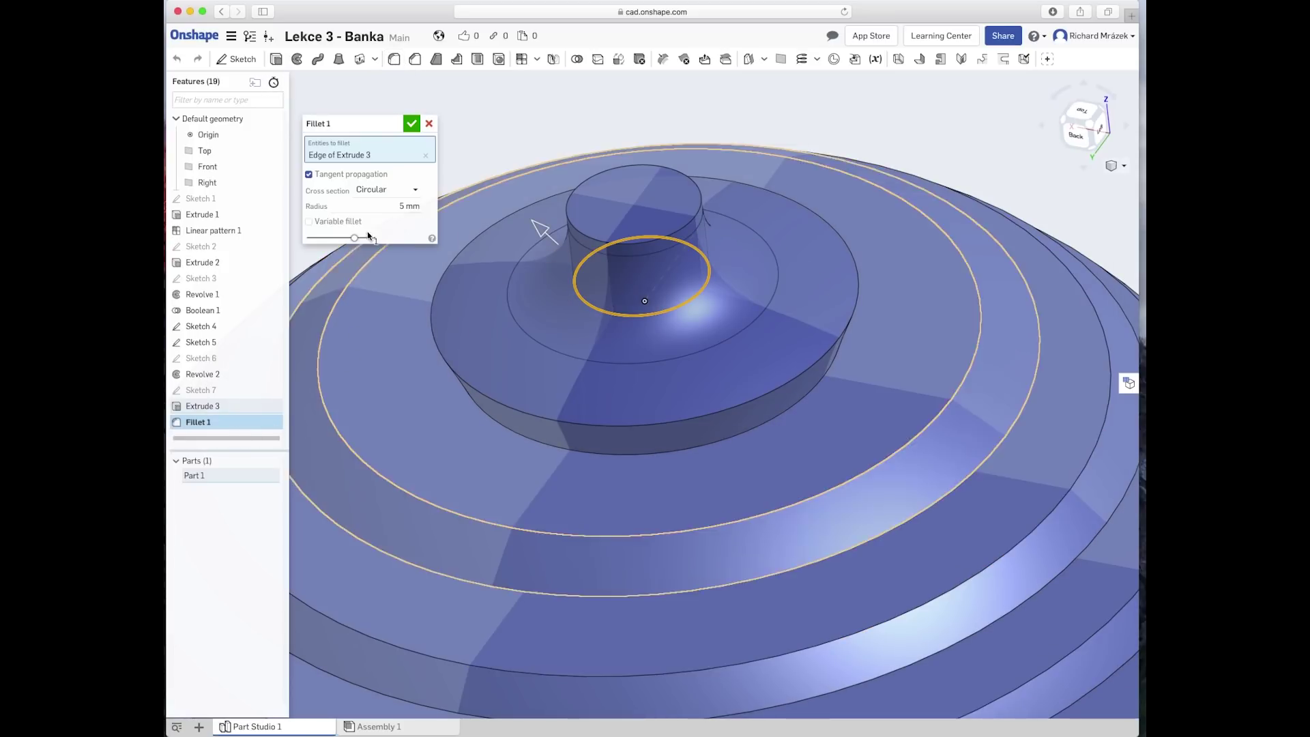
pyautogui.click(396, 208)
pyautogui.write('3')
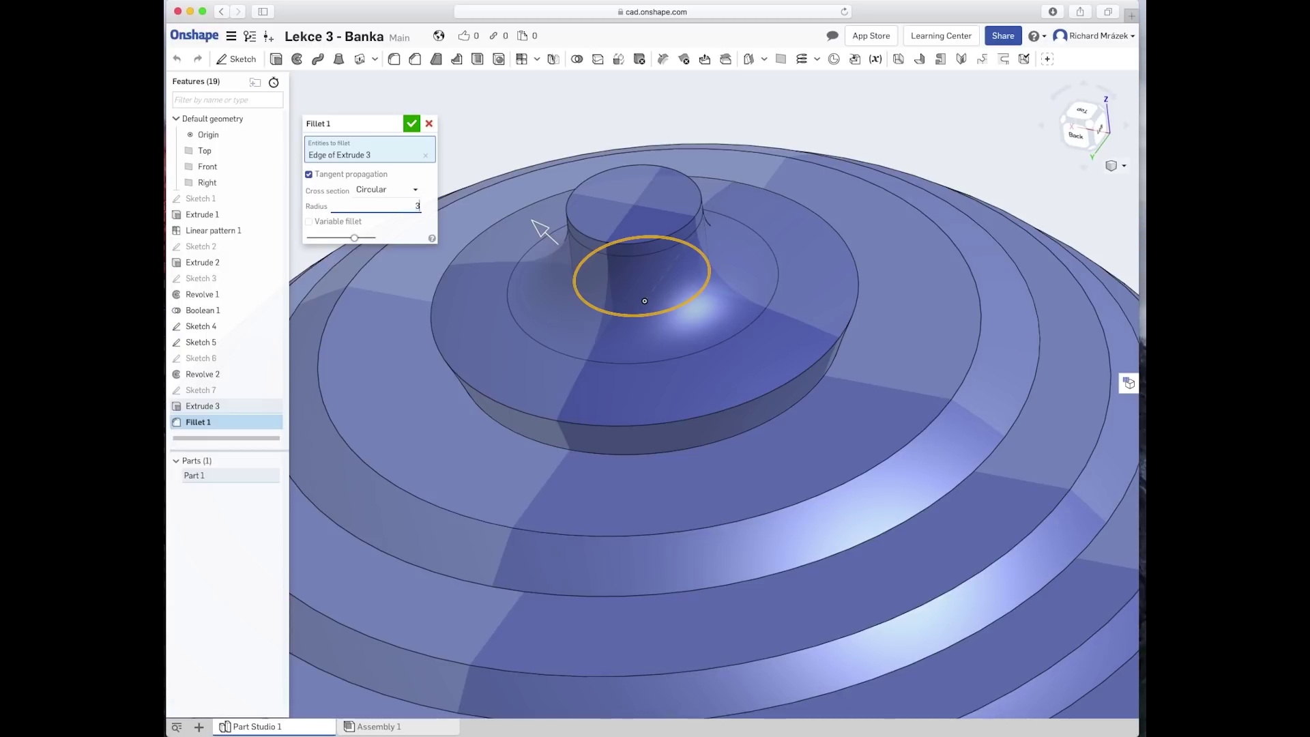
pyautogui.press('Return')
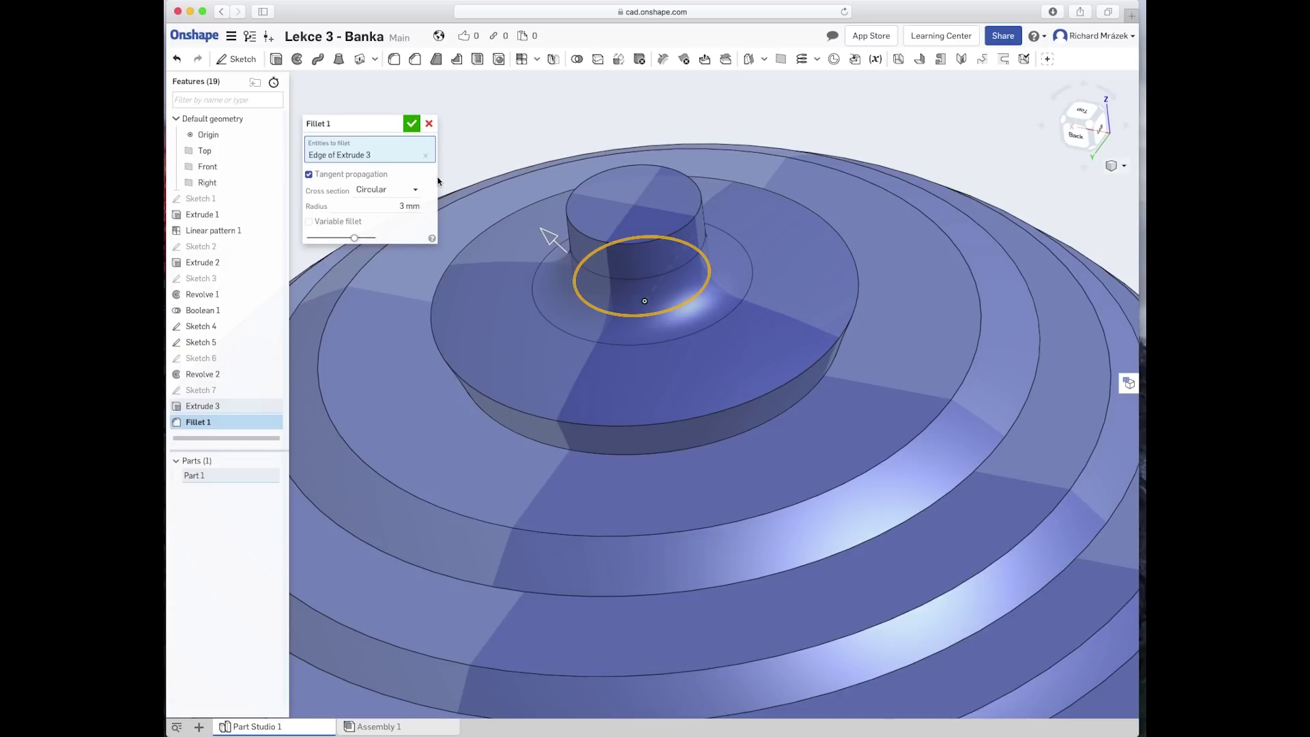
pyautogui.click(411, 124)
# Step: Orbit the model to inspect the new fillet from near the top
pyautogui.scroll(-5, 489, 343)
pyautogui.scroll(-5, 505, 354)
pyautogui.moveTo(504, 356); pyautogui.dragTo(525, 315, button='right')
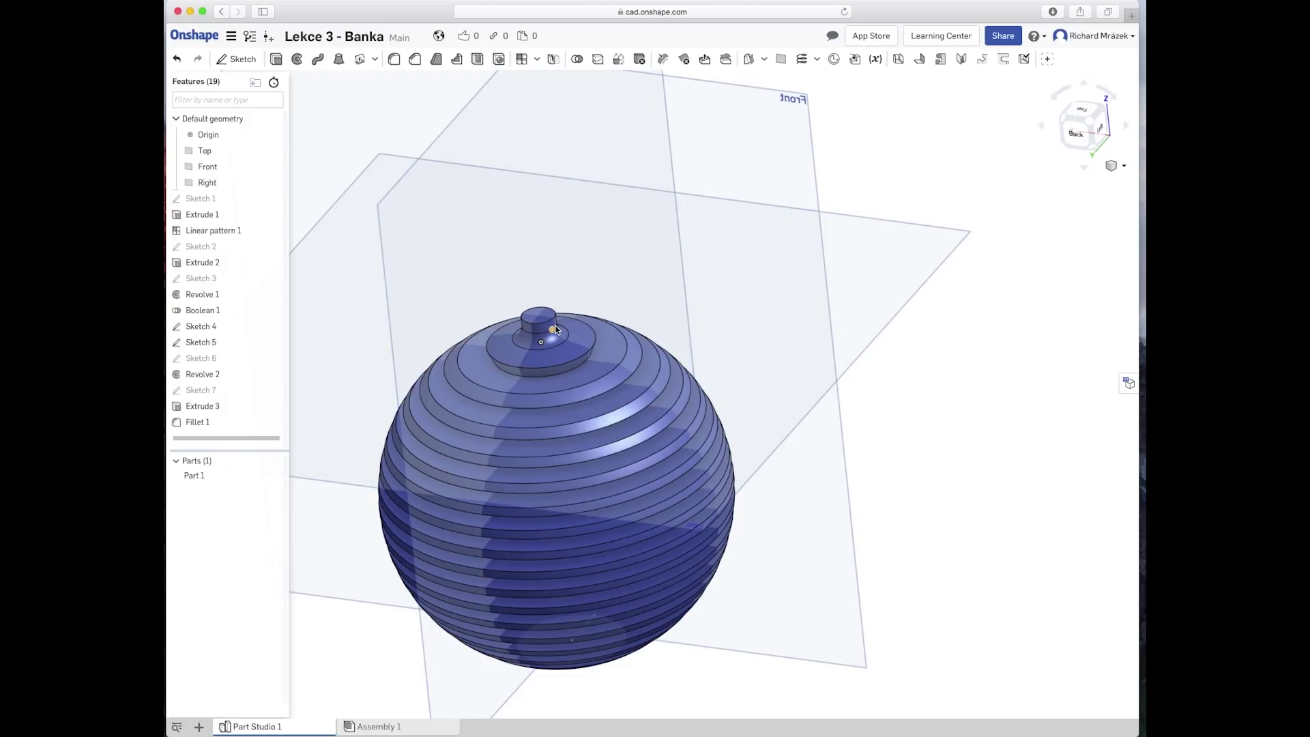
pyautogui.moveTo(557, 329)
pyautogui.mouseDown(button='right')
pyautogui.moveTo(568, 369)
pyautogui.moveTo(574, 334)
pyautogui.mouseUp(button='right')
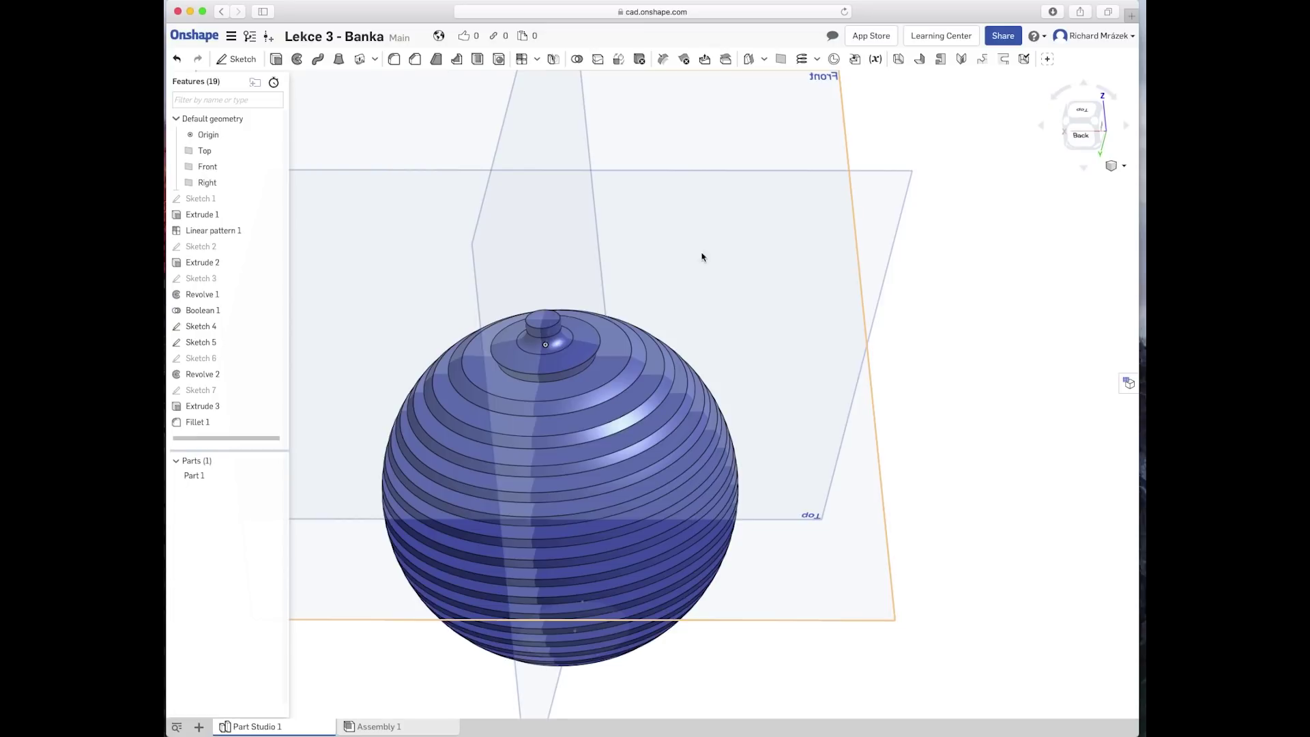
# Step: Start Sketch 8 on the Front plane and view it head-on
pyautogui.rightClick(738, 139)
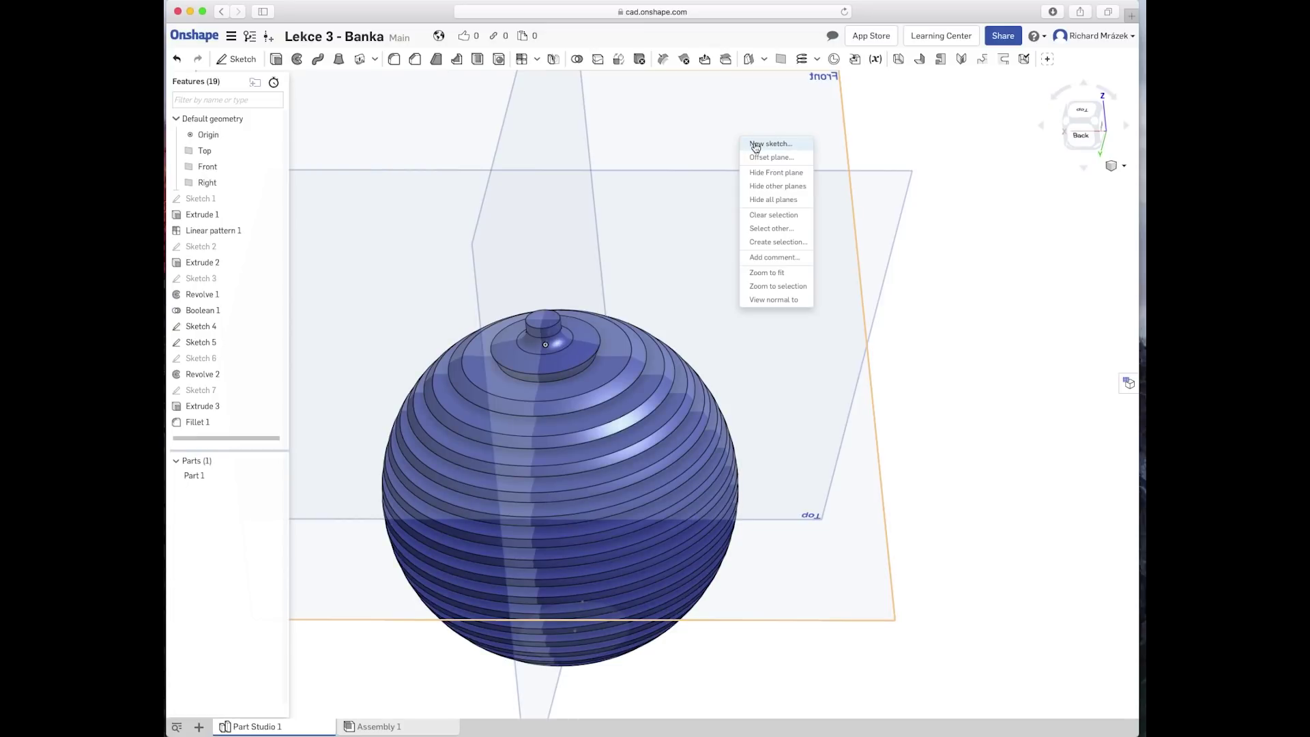
pyautogui.click(756, 147)
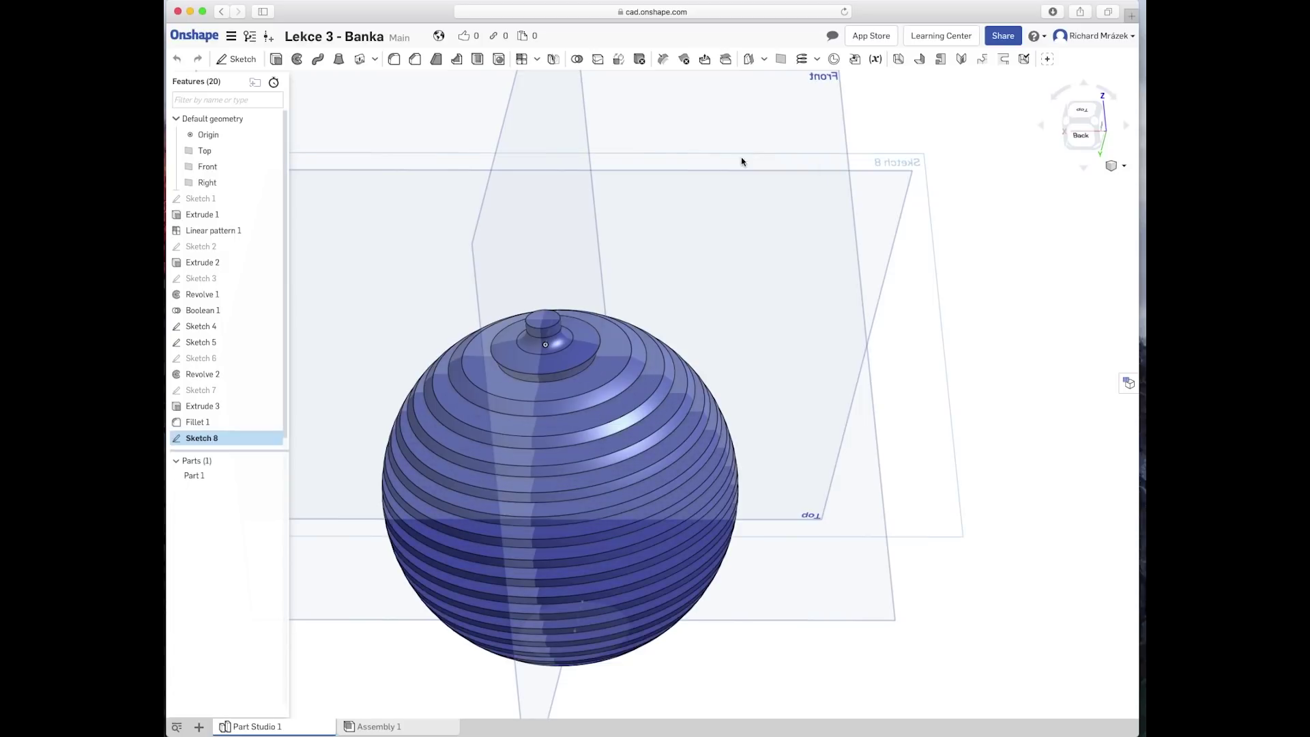
pyautogui.rightClick(705, 236)
pyautogui.click(741, 402)
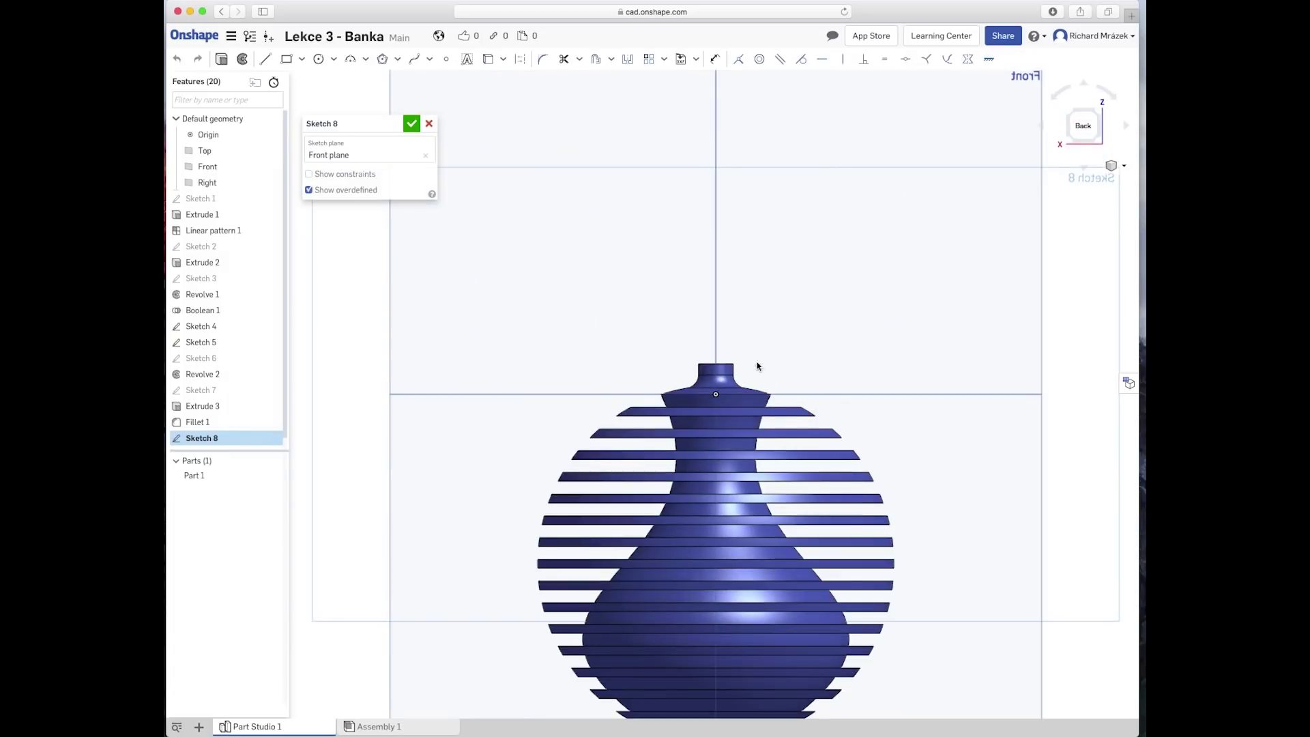
pyautogui.scroll(5, 747, 323)
pyautogui.scroll(2, 747, 323)
pyautogui.scroll(3, 746, 324)
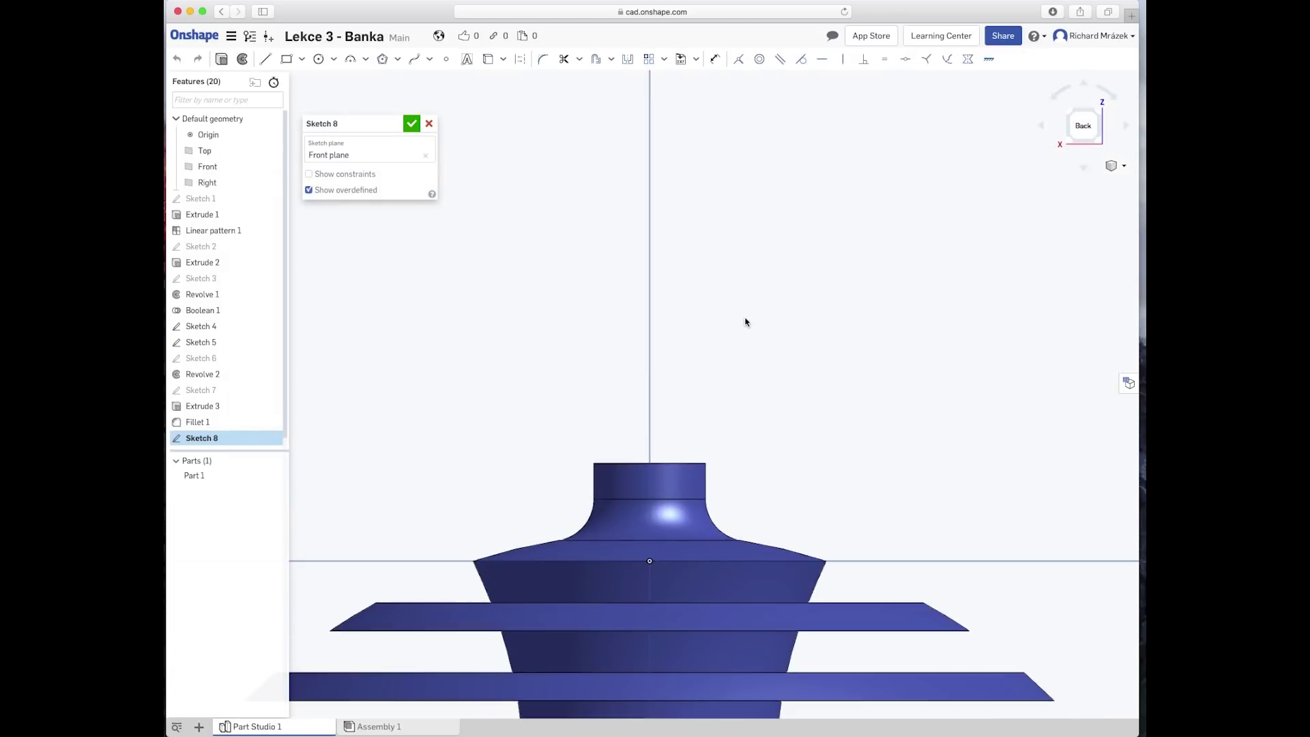
# Step: Draw a rectangle above the neck and make its lower-right corner coincident with the neck's top edge
pyautogui.click(286, 61)
pyautogui.click(590, 451)
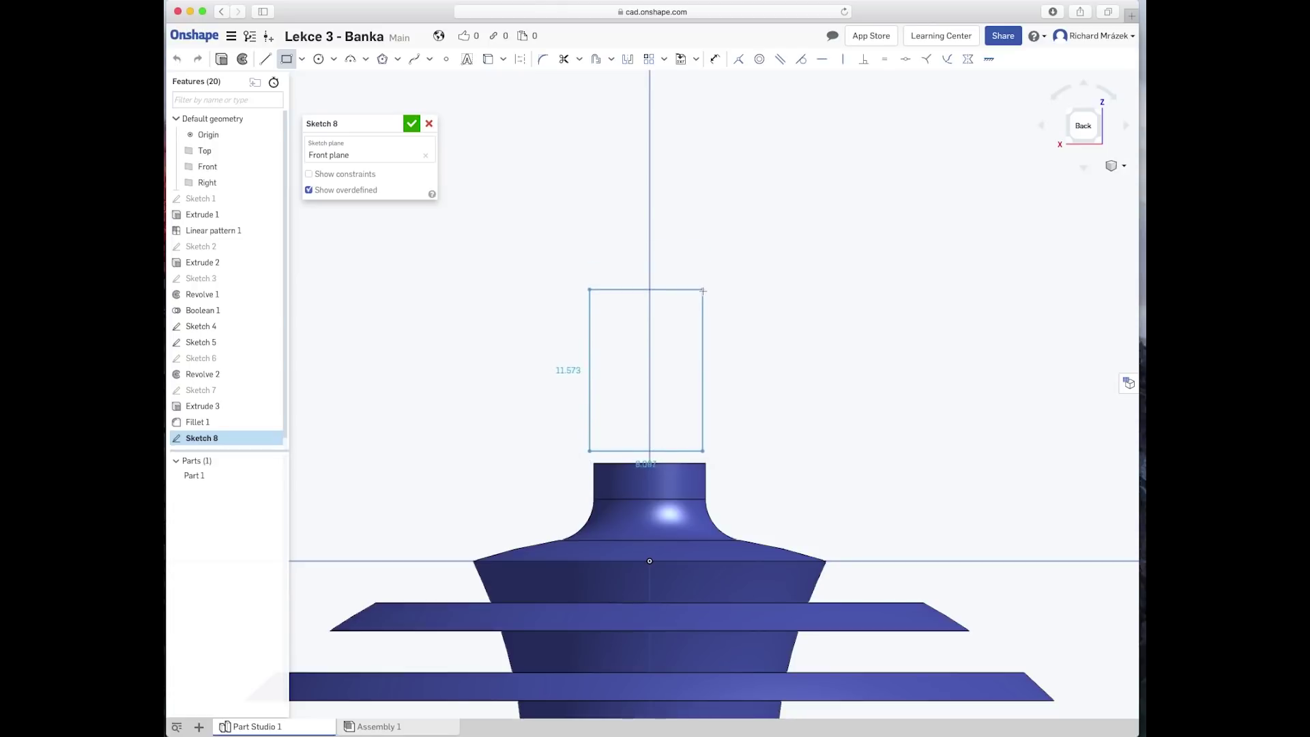
pyautogui.click(705, 293)
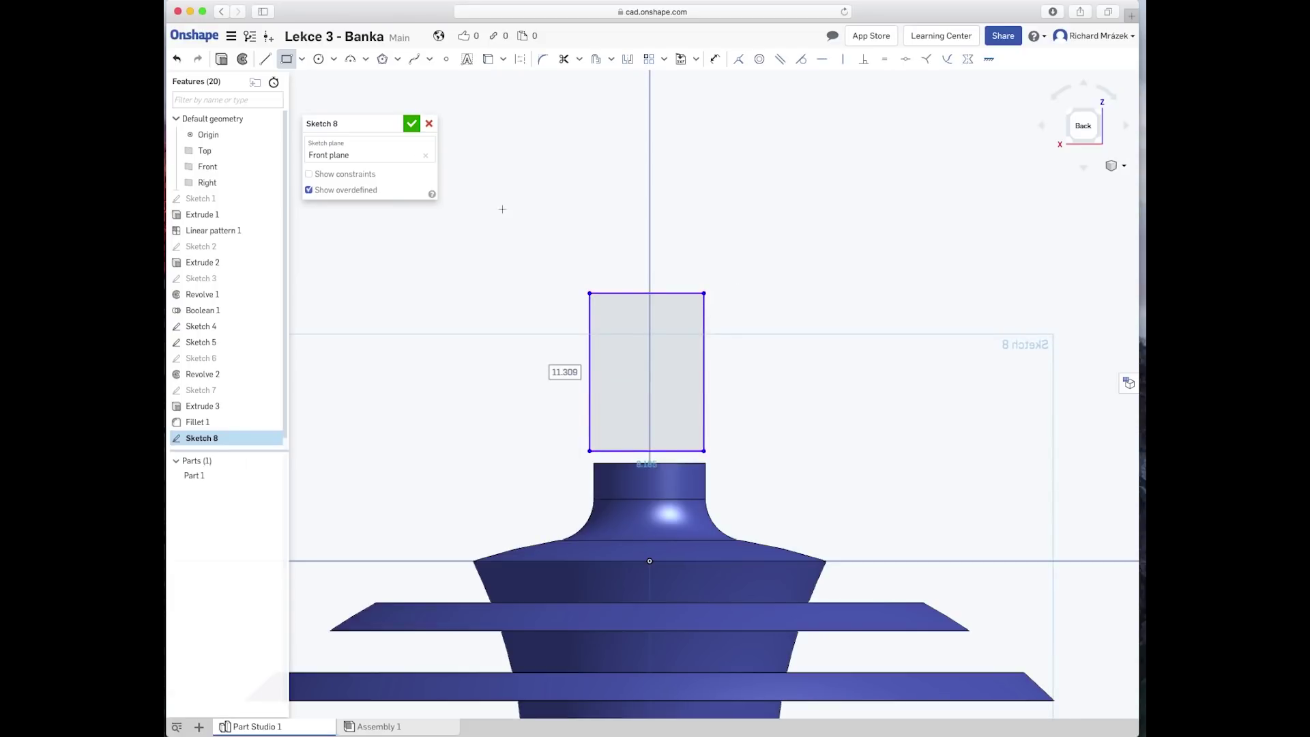
pyautogui.press('Escape')
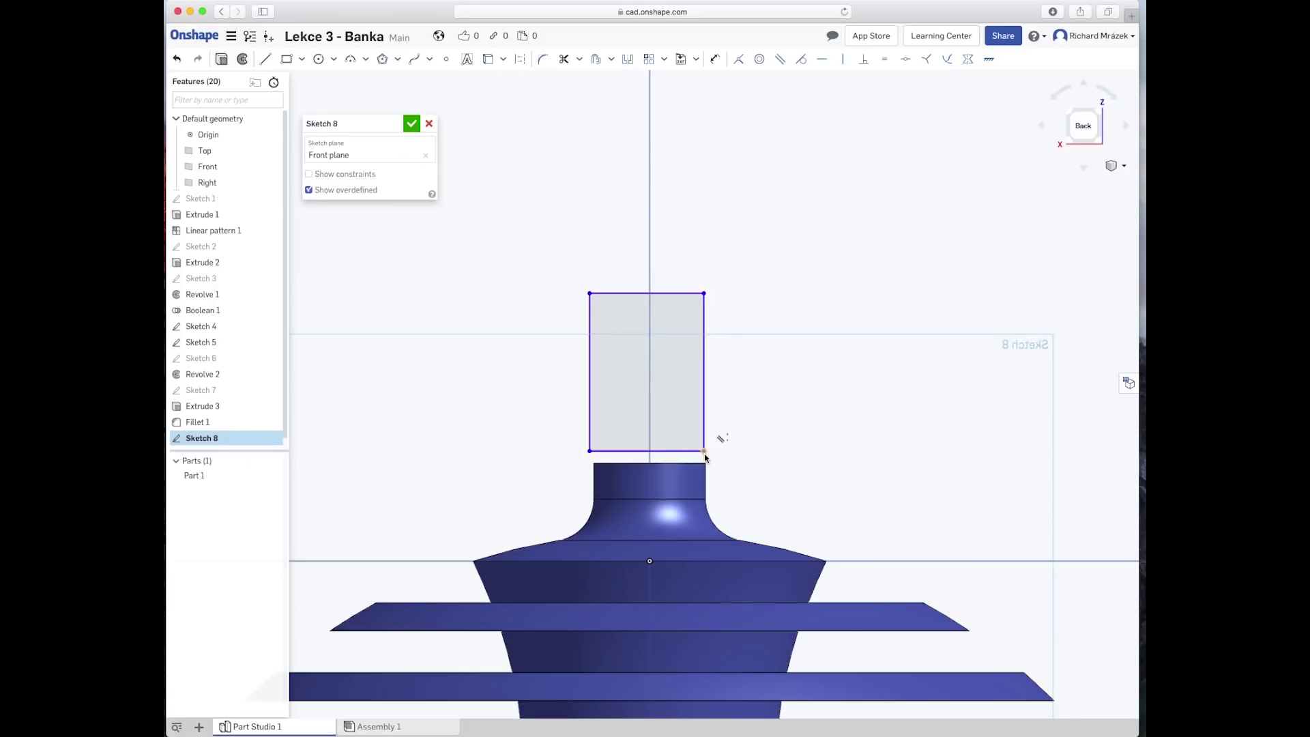
pyautogui.click(704, 452)
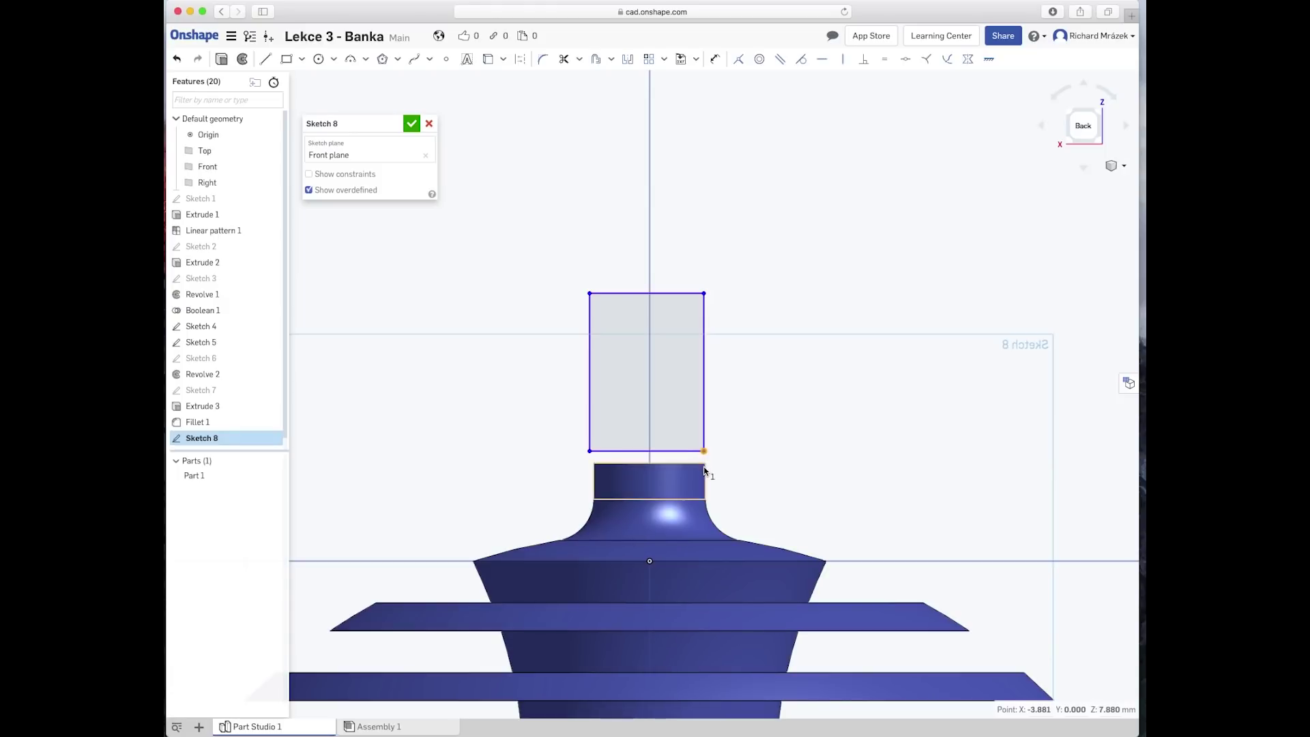
pyautogui.click(704, 467)
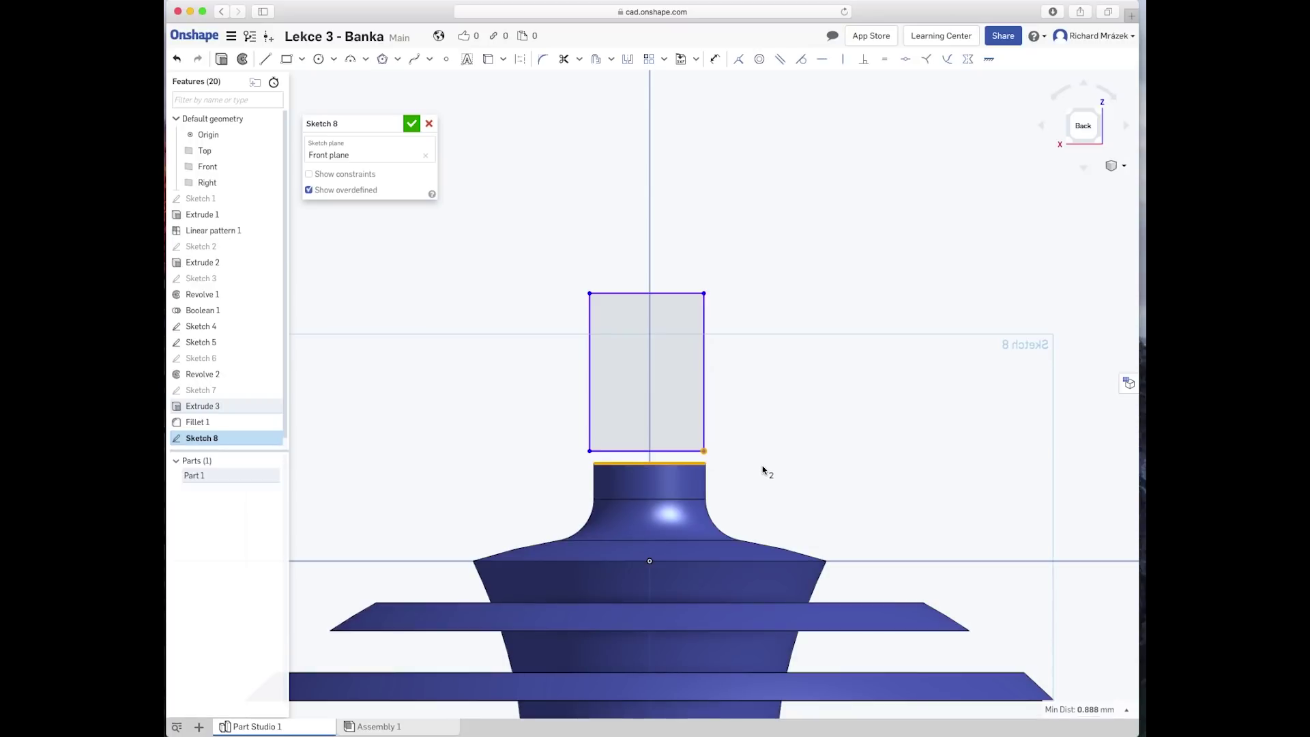
pyautogui.click(738, 59)
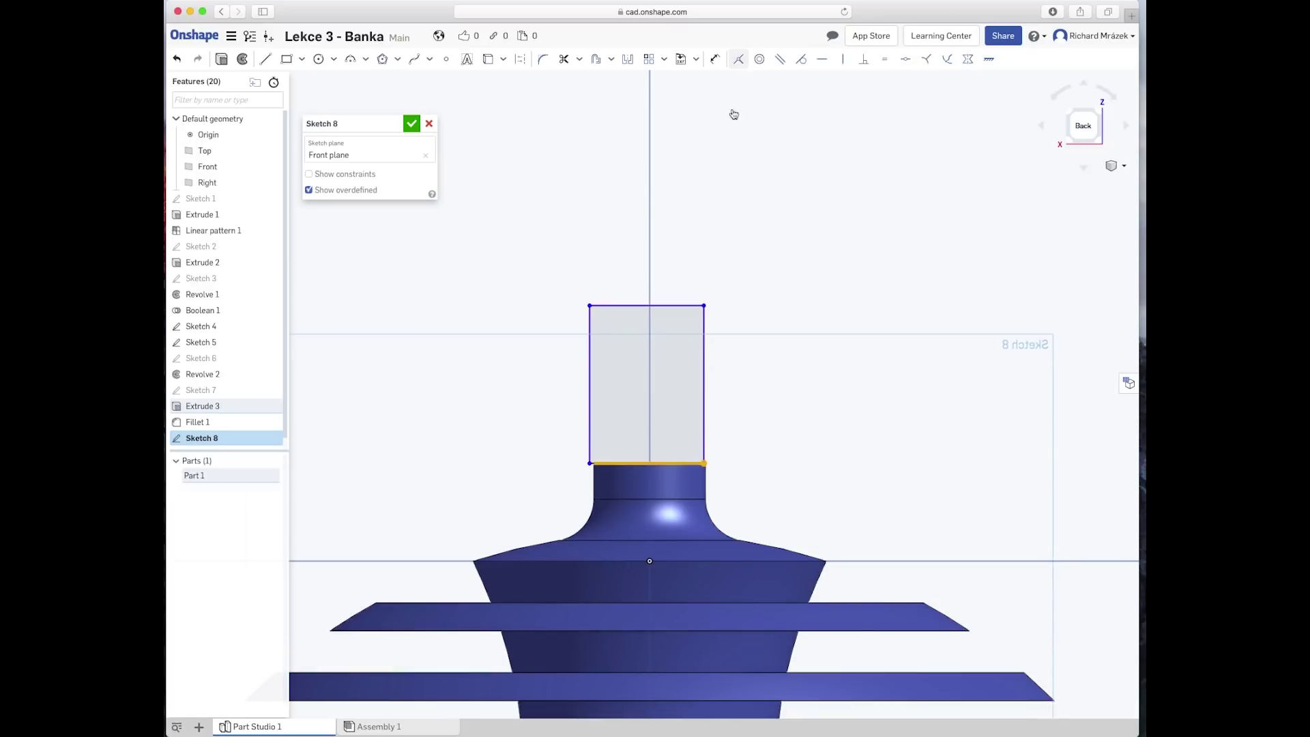
pyautogui.scroll(5, 736, 461)
pyautogui.scroll(2, 709, 468)
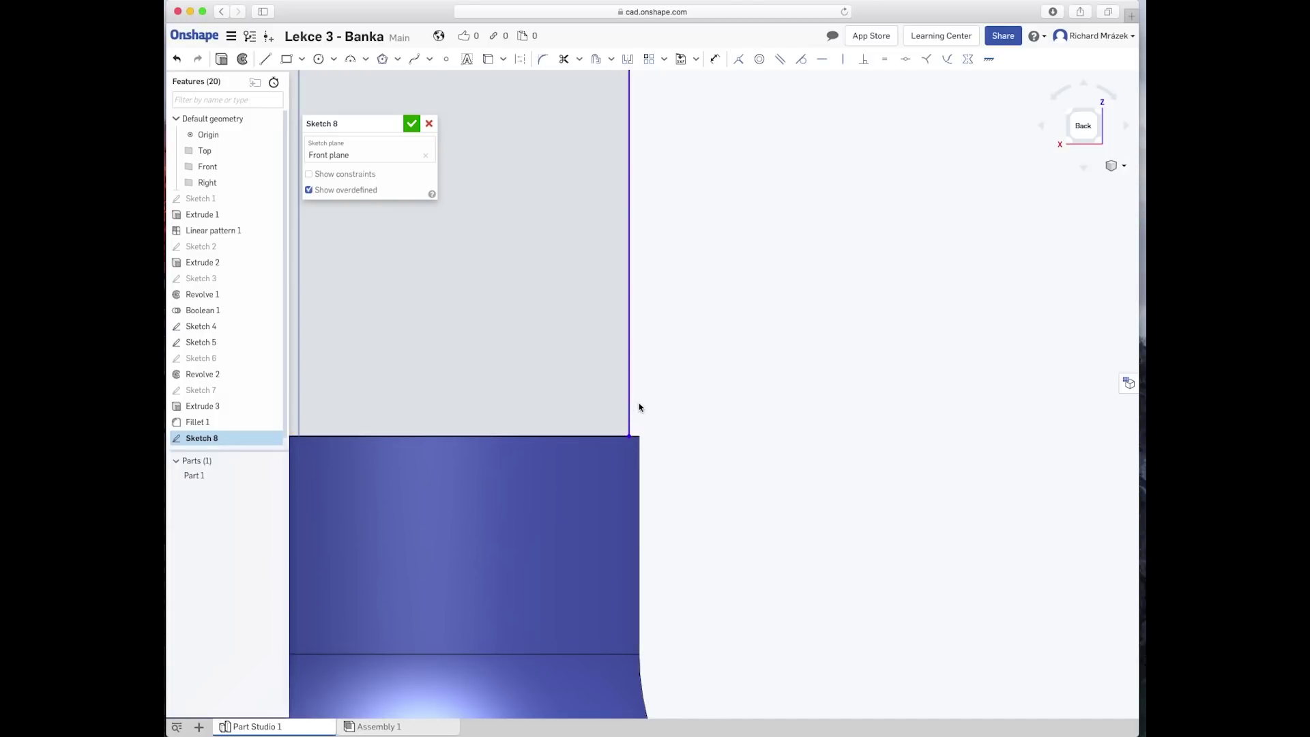
pyautogui.click(630, 439)
# Step: Undo the coincident snap to the cylinder edge and accept Sketch 8
pyautogui.click(178, 61)
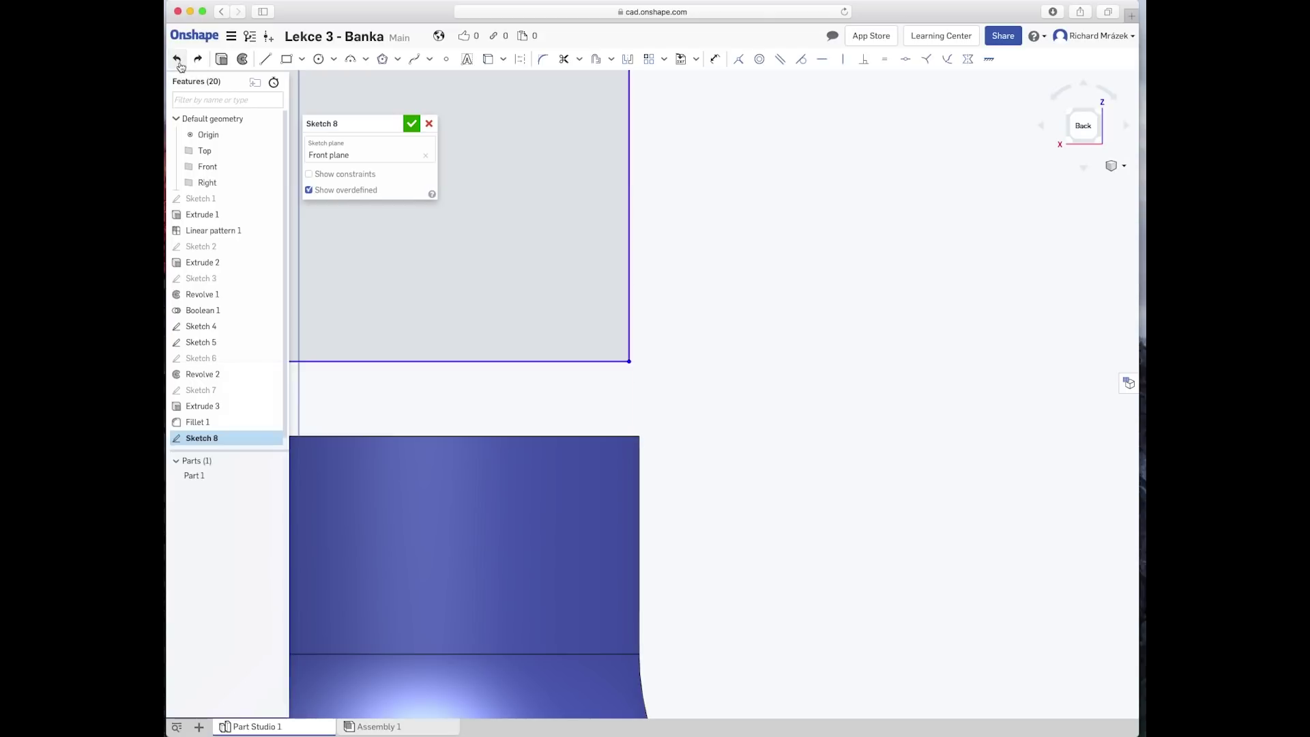
pyautogui.scroll(5, 509, 380)
pyautogui.scroll(-6, 507, 383)
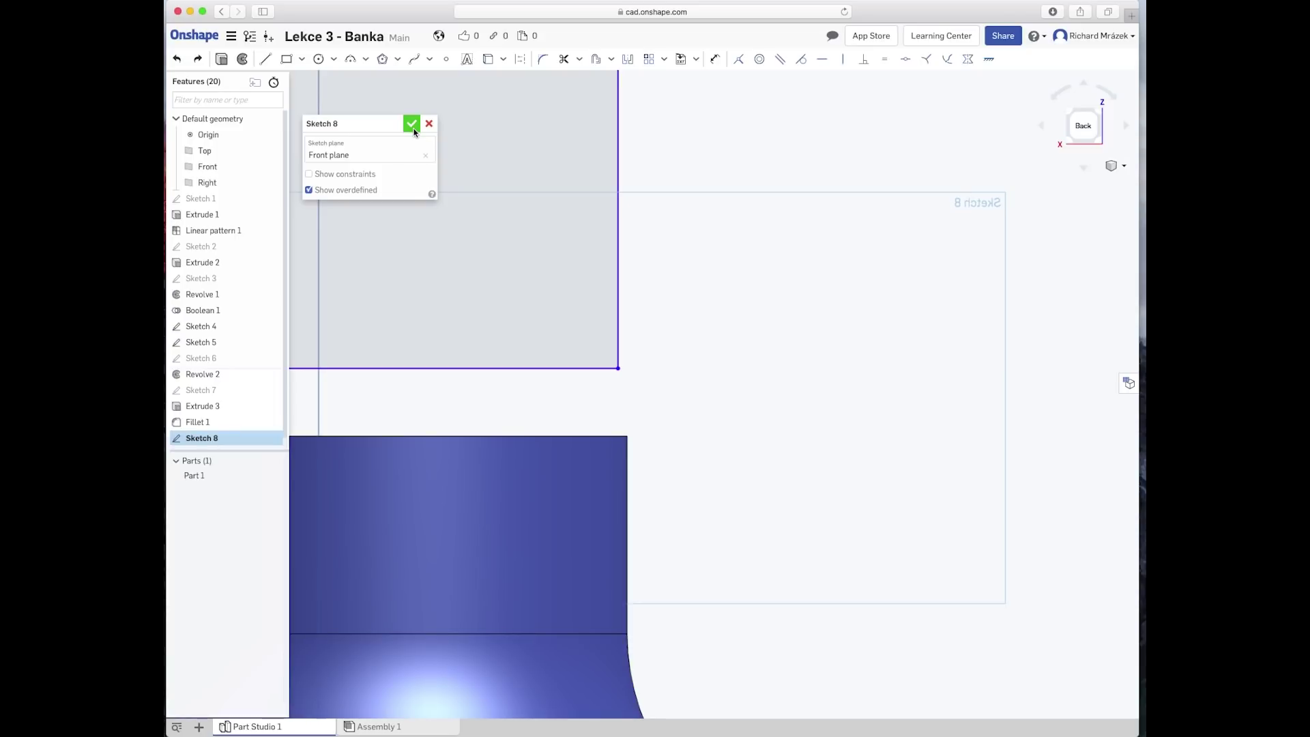
pyautogui.click(413, 131)
# Step: Roll the feature history back before Sketch 8 and orbit to view the neck
pyautogui.moveTo(641, 409)
pyautogui.mouseDown(button='right')
pyautogui.moveTo(645, 444)
pyautogui.moveTo(613, 443)
pyautogui.mouseUp(button='right')
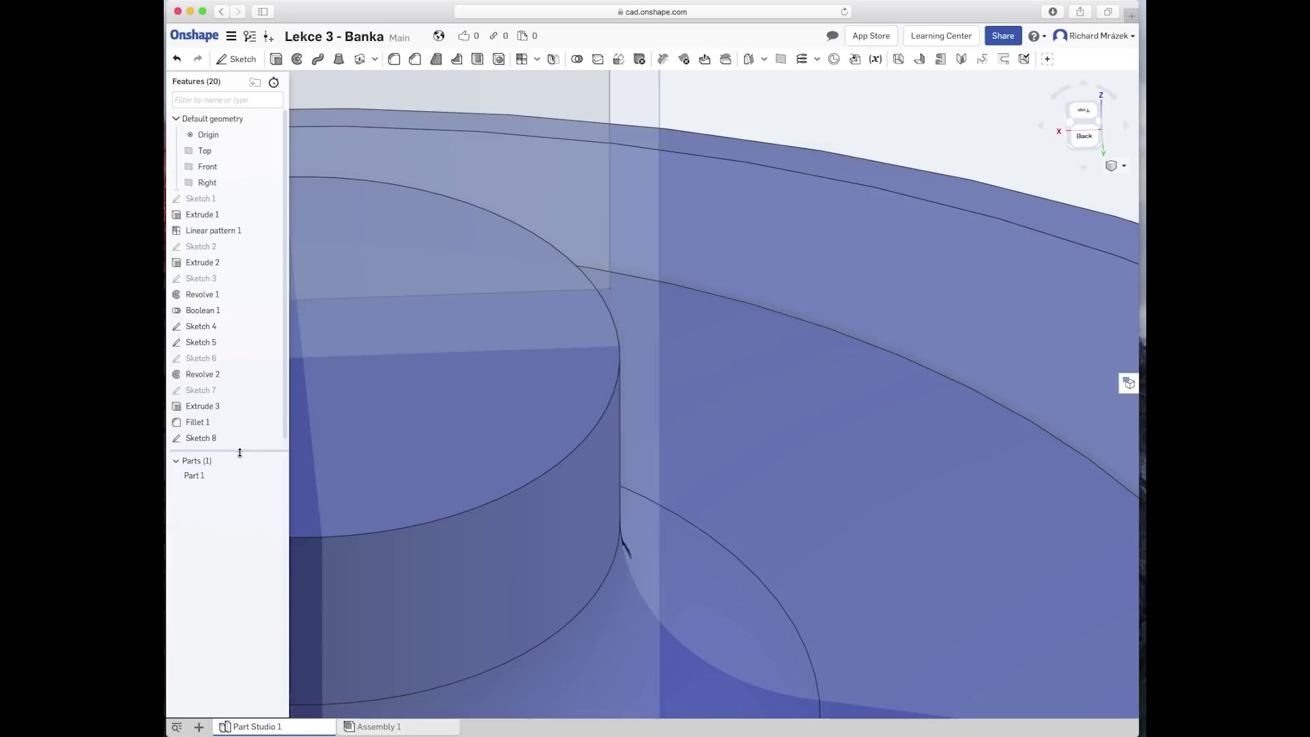
pyautogui.moveTo(239, 452); pyautogui.dragTo(244, 456)
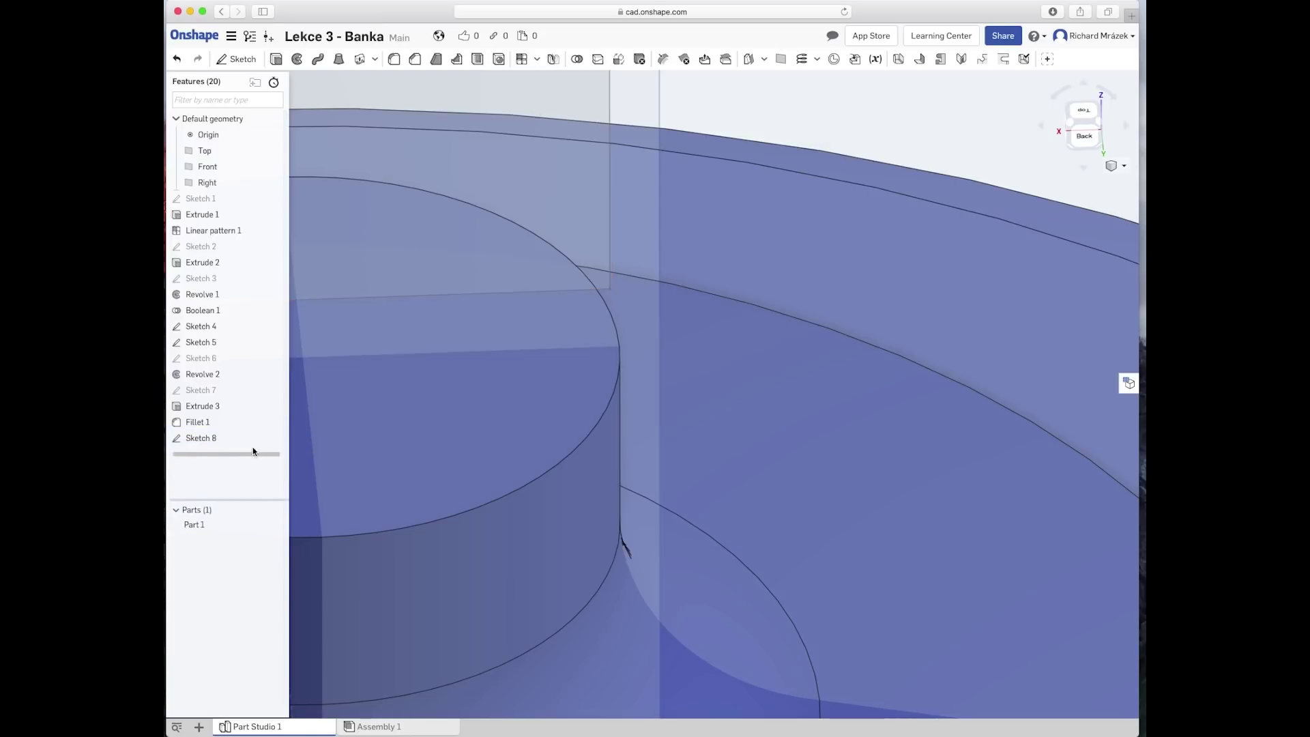
pyautogui.moveTo(254, 453); pyautogui.dragTo(254, 438)
pyautogui.scroll(-2, 434, 503)
pyautogui.scroll(-2, 434, 503)
pyautogui.scroll(-2, 434, 503)
pyautogui.moveTo(434, 503); pyautogui.dragTo(632, 472, button='right')
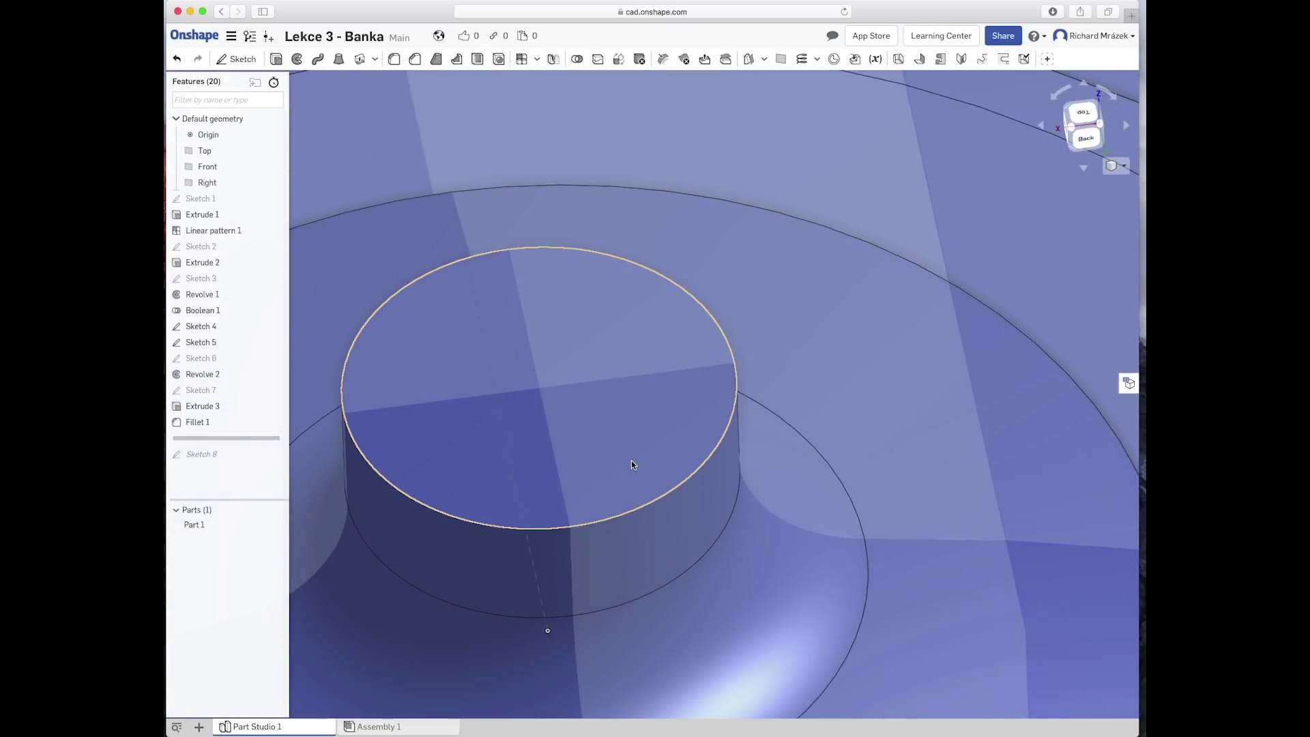
# Step: Sketch a diameter line on the neck's top face as Sketch 9, then roll history forward
pyautogui.click(632, 463)
pyautogui.rightClick(632, 463)
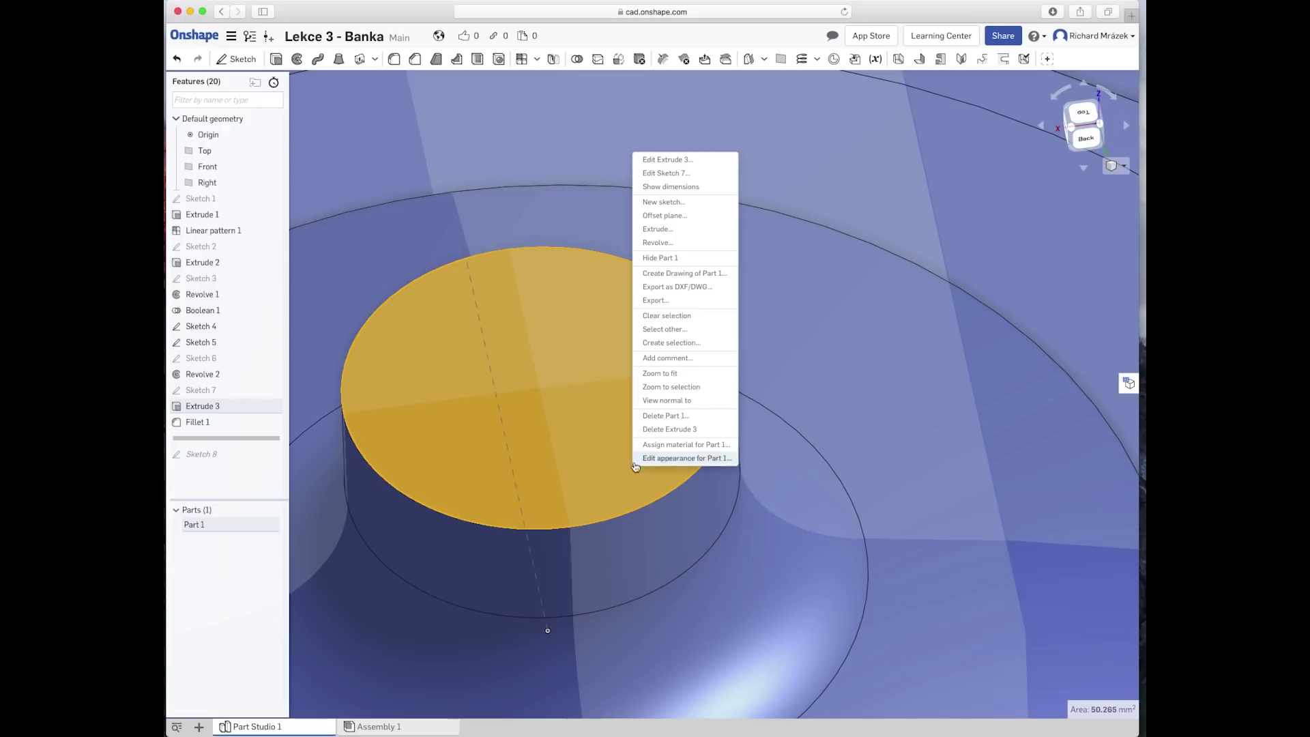
pyautogui.click(672, 203)
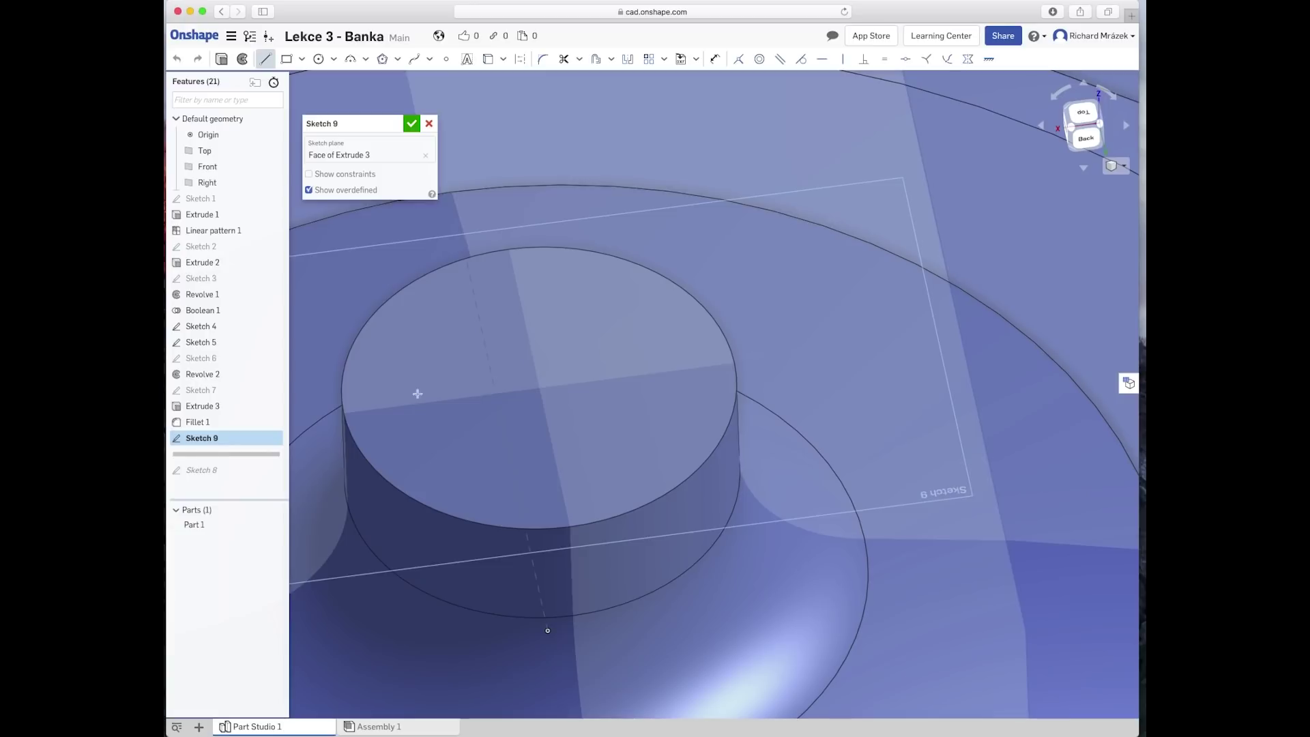
pyautogui.click(345, 413)
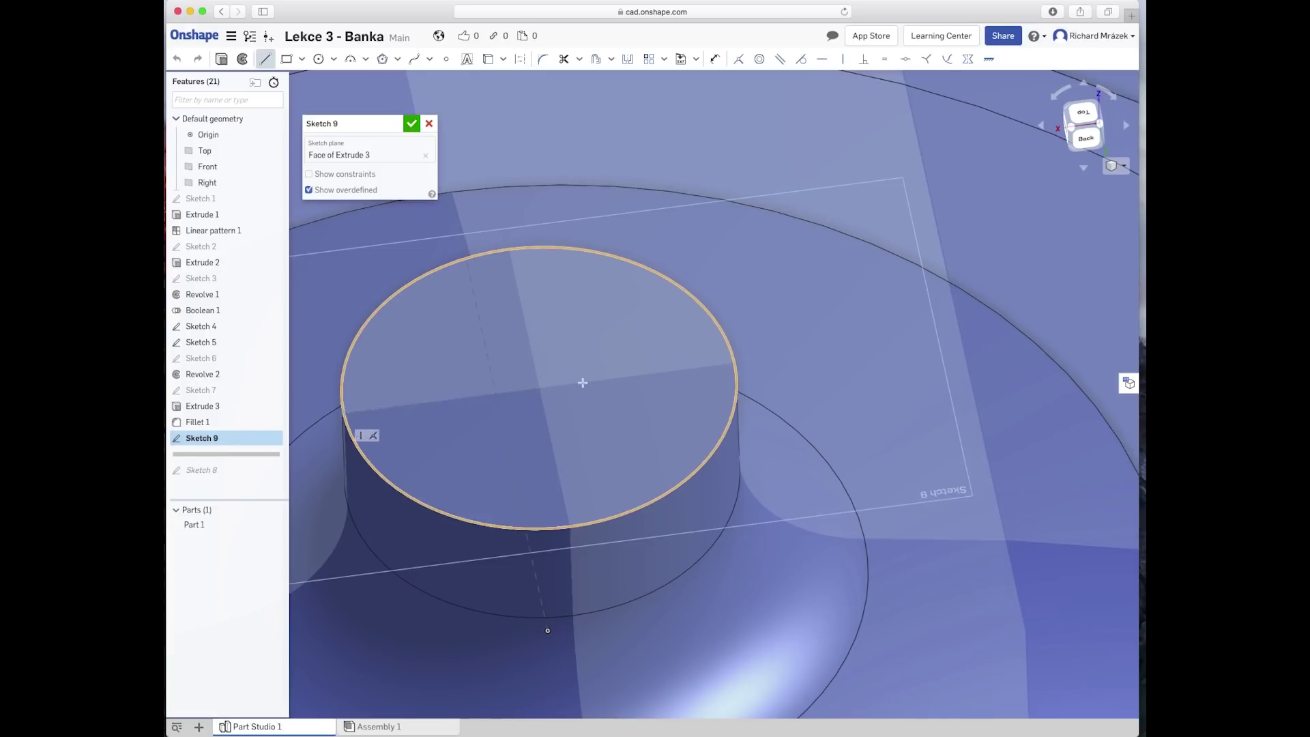
pyautogui.click(735, 364)
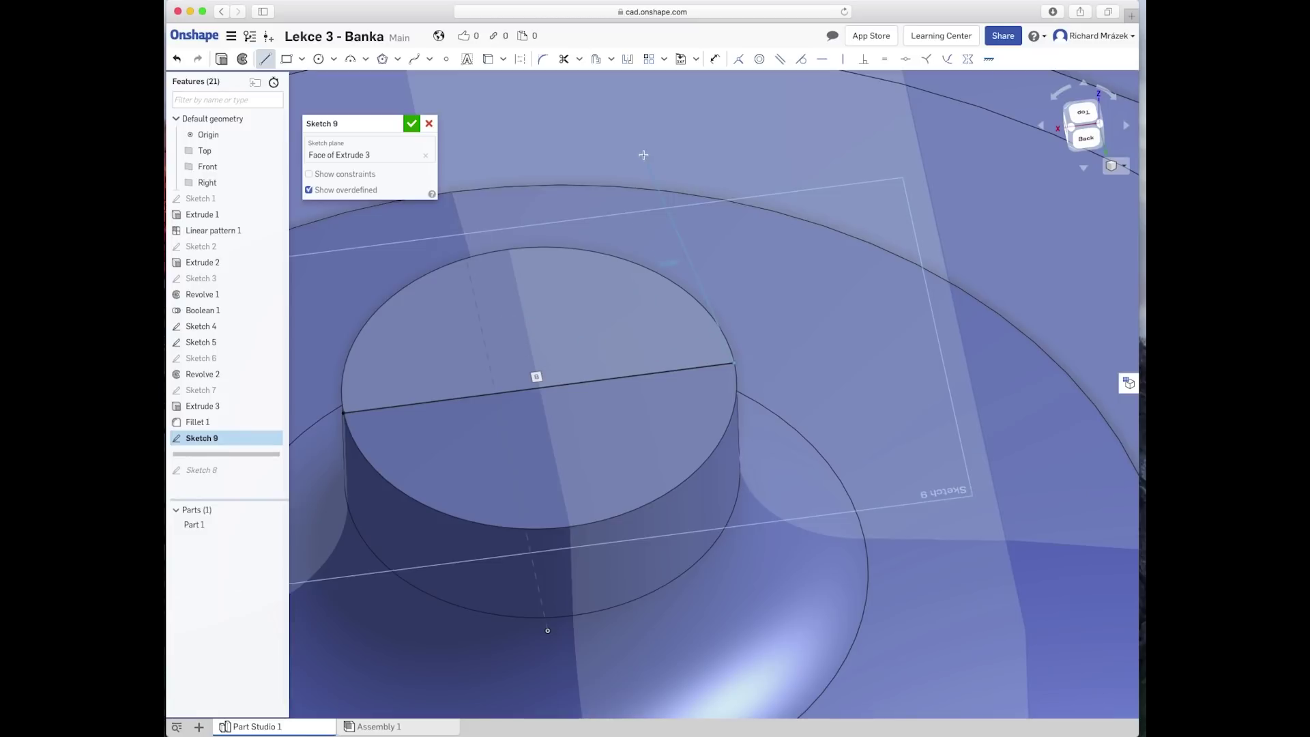
pyautogui.click(411, 123)
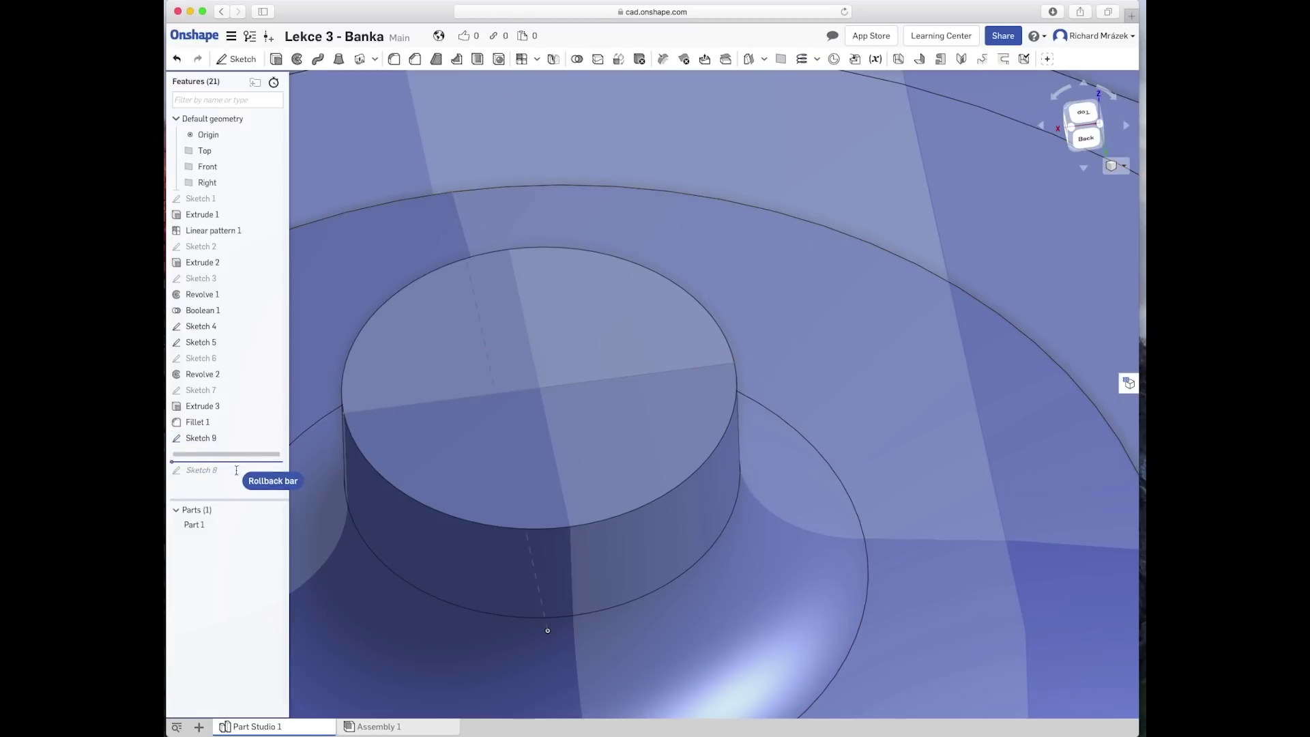
pyautogui.moveTo(236, 470); pyautogui.dragTo(225, 474)
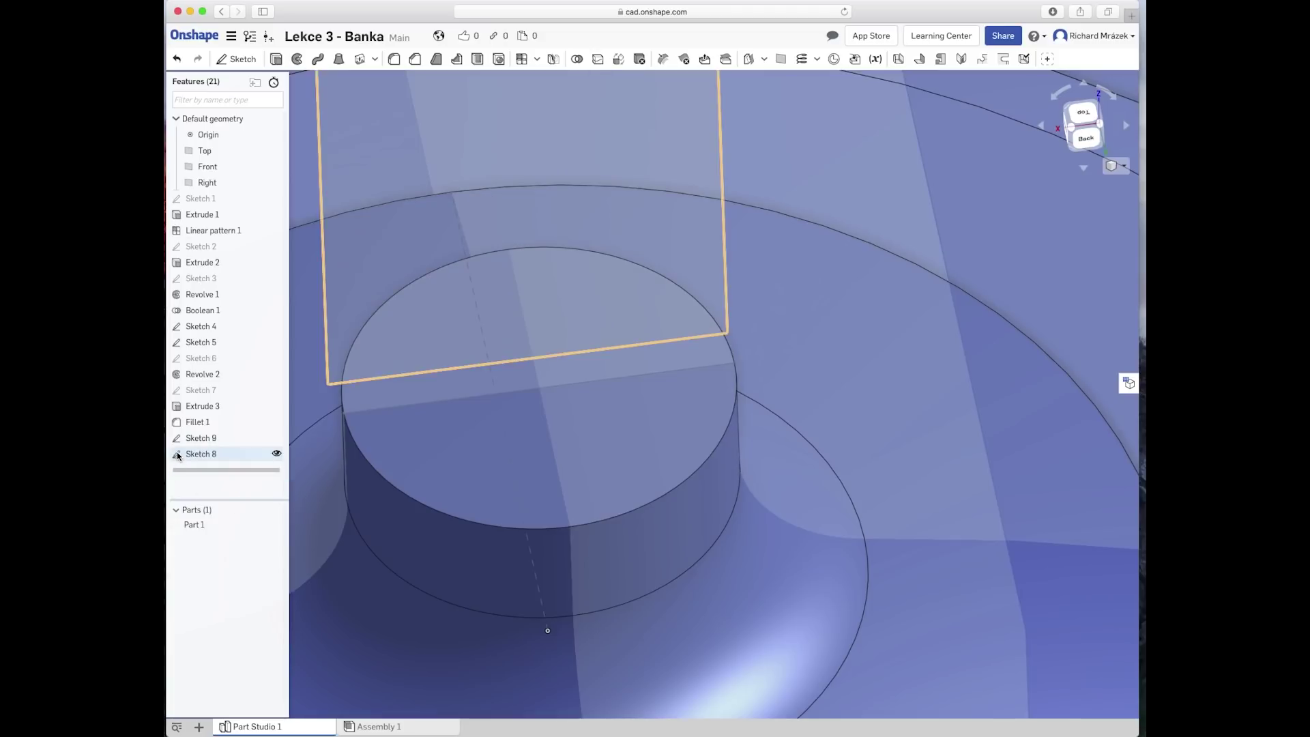
# Step: Edit Sketch 8, making the line endpoint coincident with the point on the circle's right edge
pyautogui.doubleClick(198, 454)
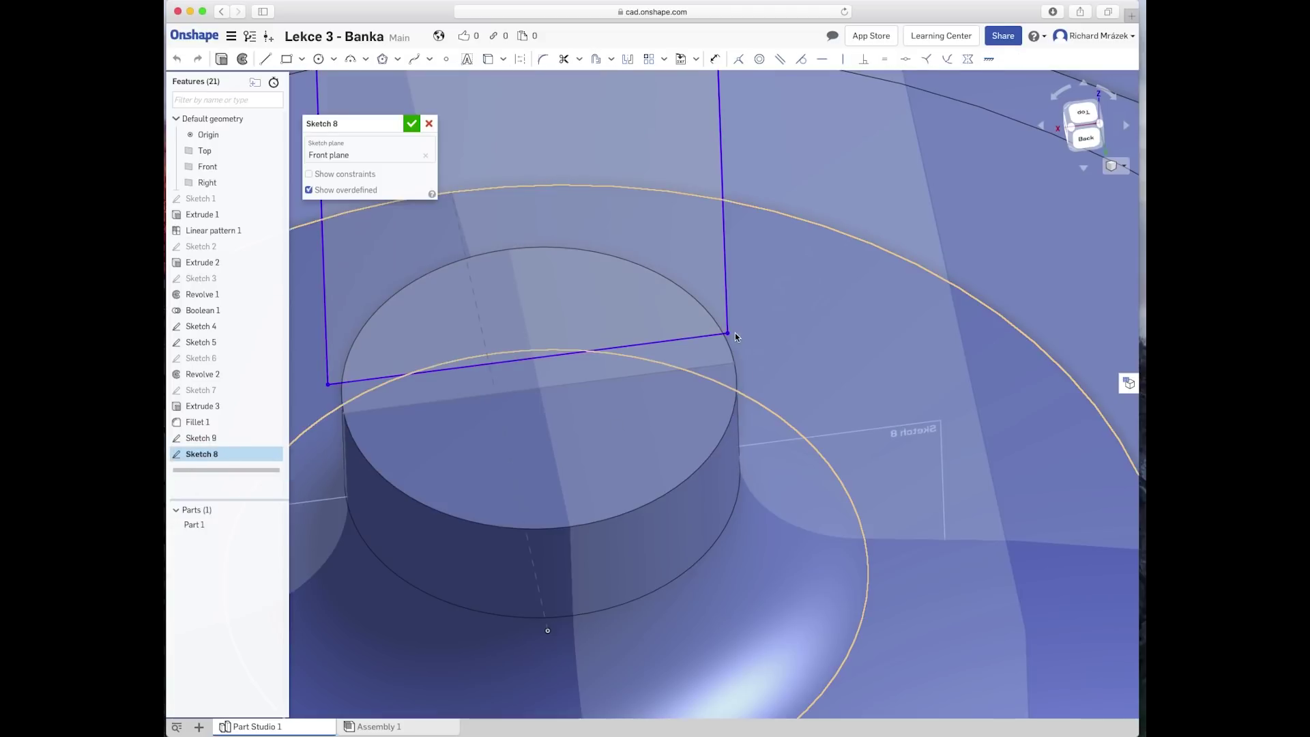
pyautogui.scroll(-1, 740, 369)
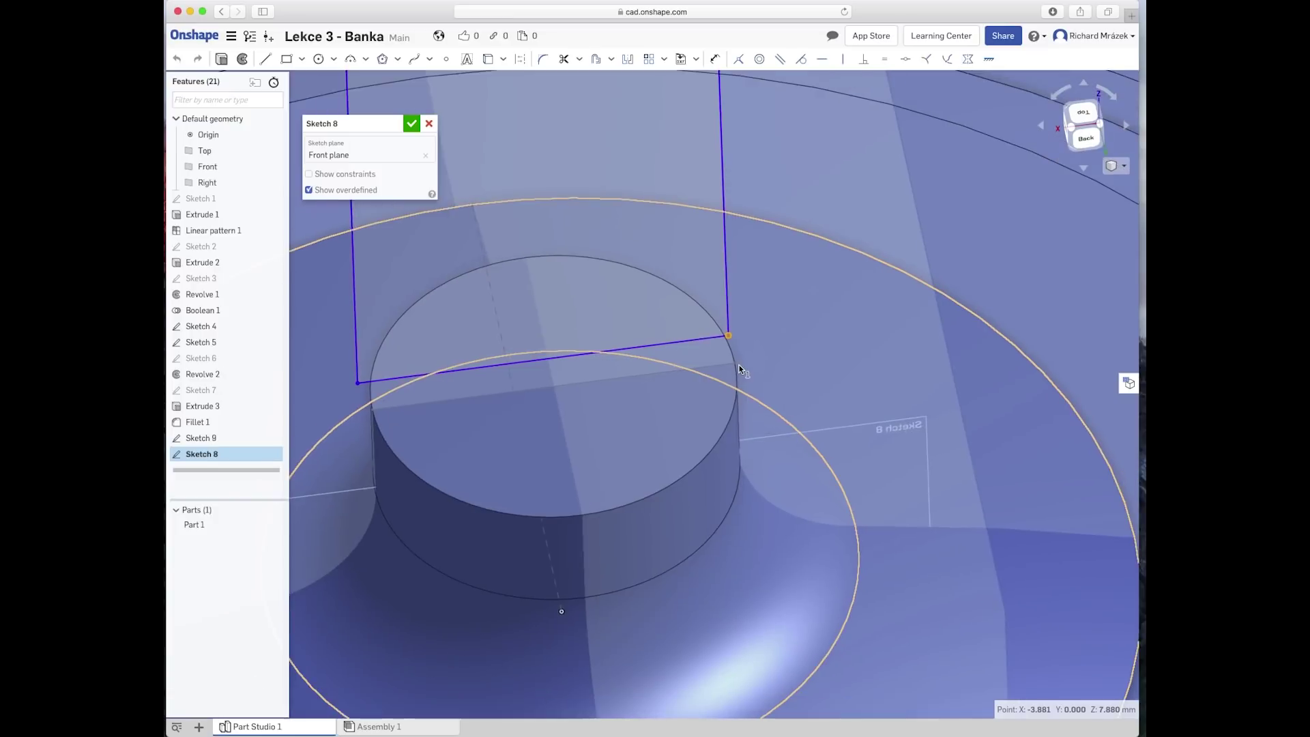
pyautogui.scroll(-1, 739, 369)
pyautogui.scroll(-2, 739, 366)
pyautogui.scroll(-1, 738, 365)
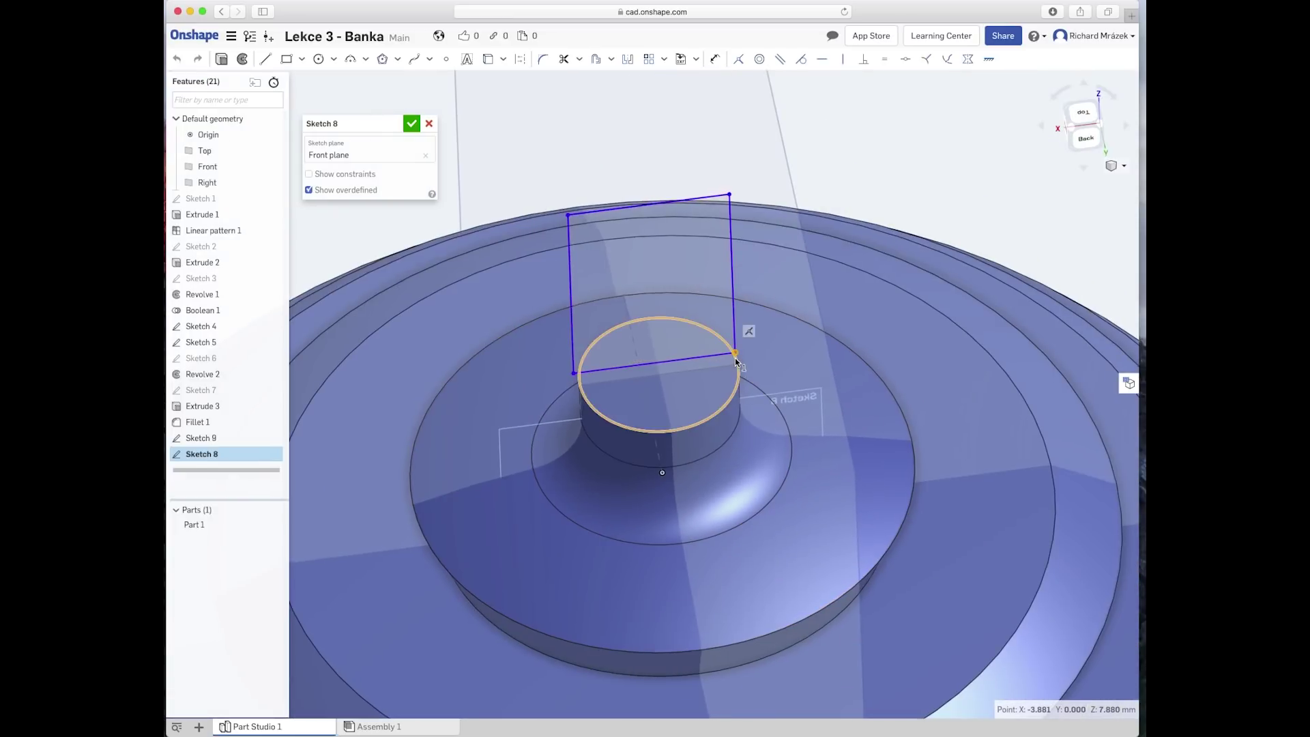
pyautogui.scroll(1, 735, 360)
pyautogui.scroll(1, 736, 359)
pyautogui.scroll(2, 735, 360)
pyautogui.scroll(1, 736, 351)
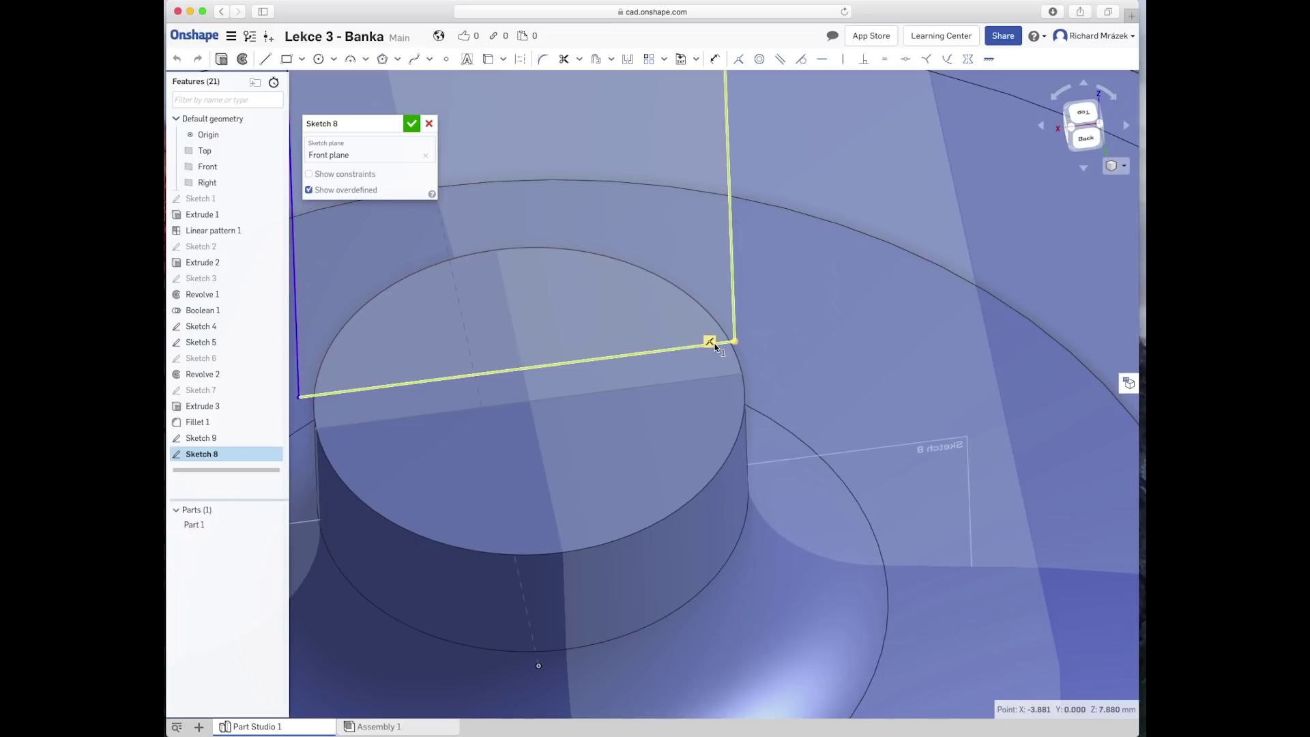
pyautogui.click(742, 375)
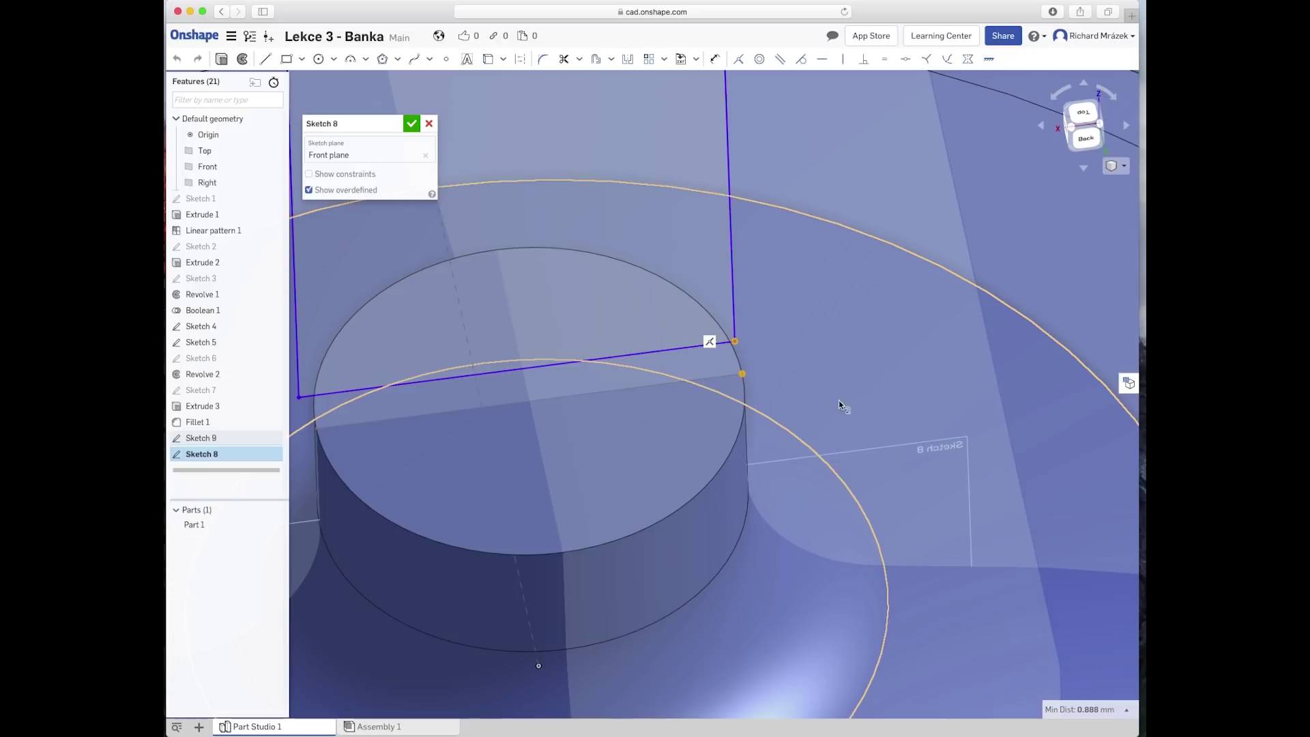
pyautogui.click(738, 59)
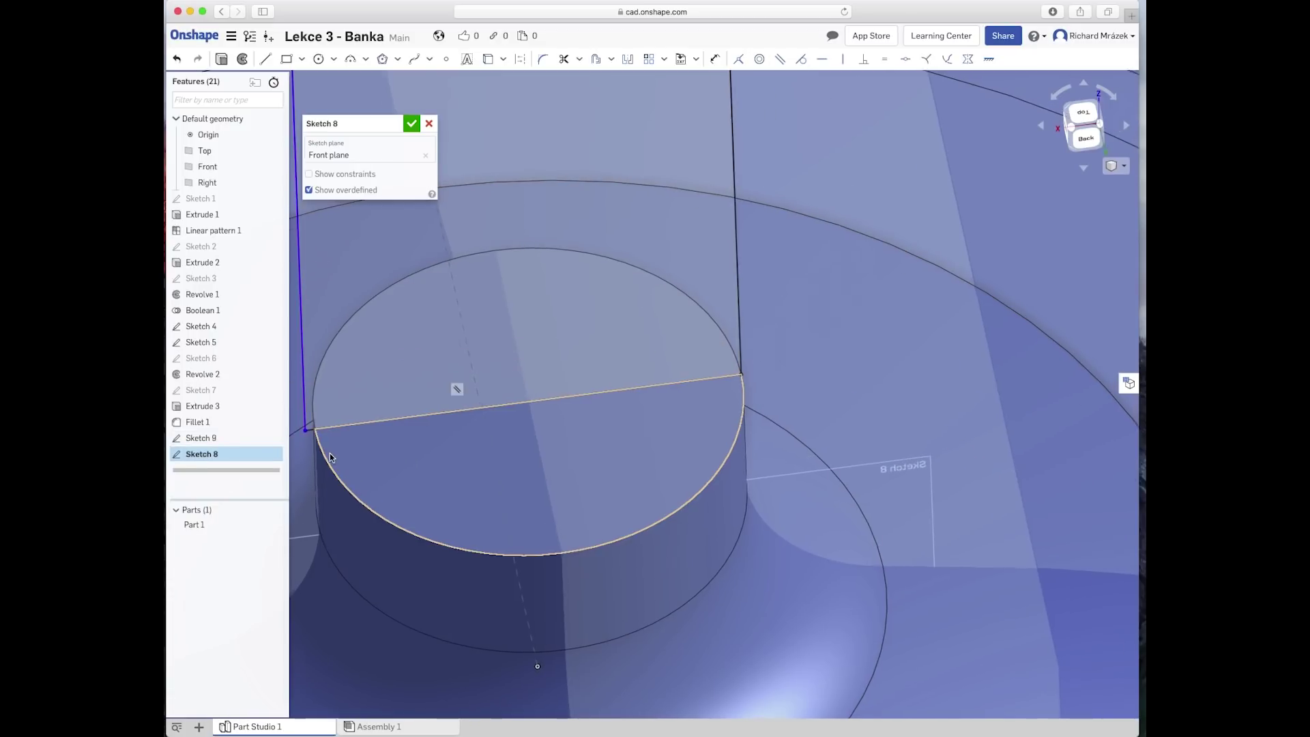
# Step: Project the circle's left endpoint, make the rectangle's bottom-left corner coincident with it, and accept
pyautogui.scroll(-3, 330, 453)
pyautogui.moveTo(310, 440); pyautogui.dragTo(370, 430)
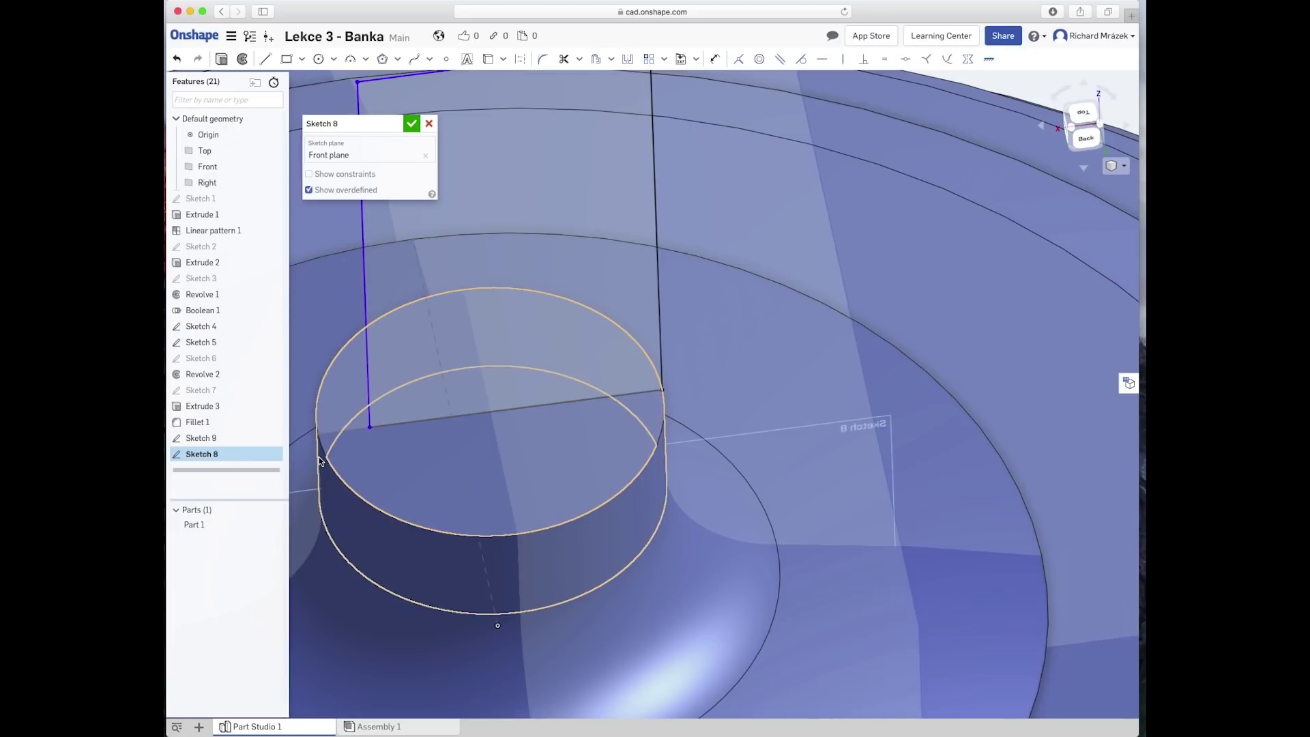
pyautogui.click(319, 434)
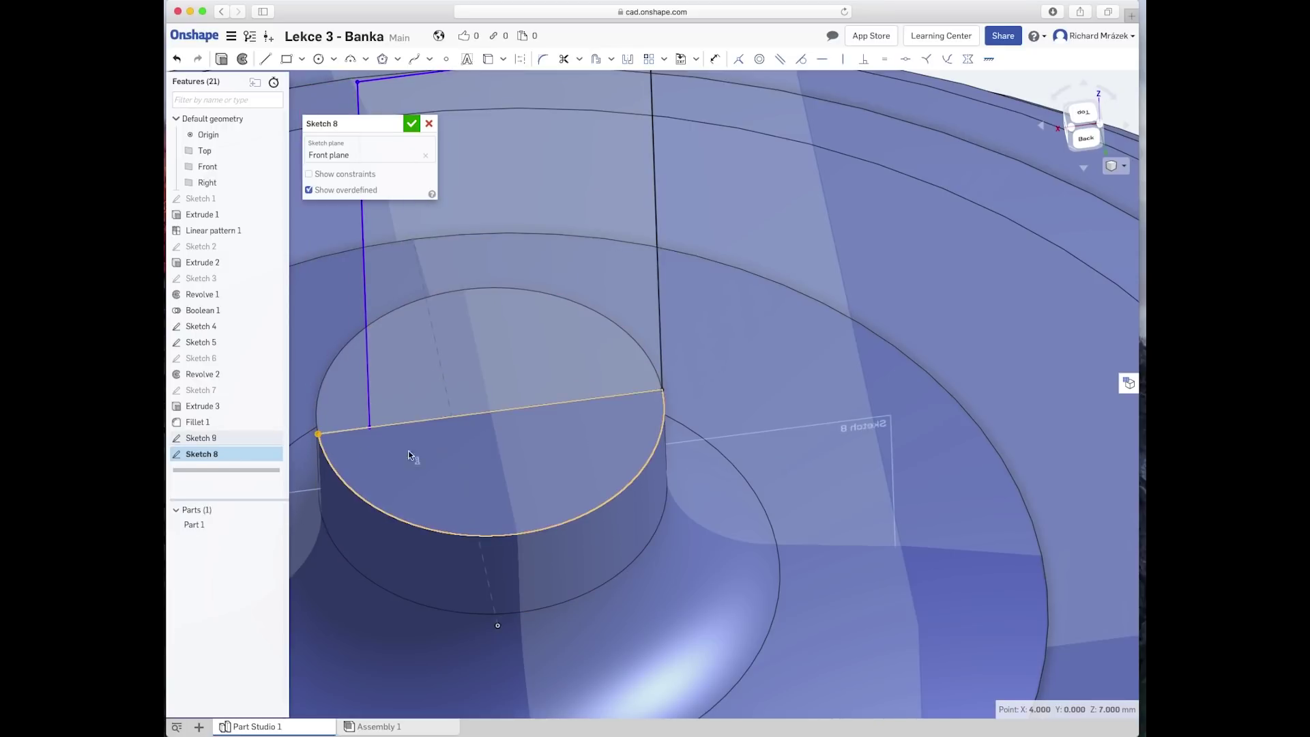
pyautogui.click(716, 60)
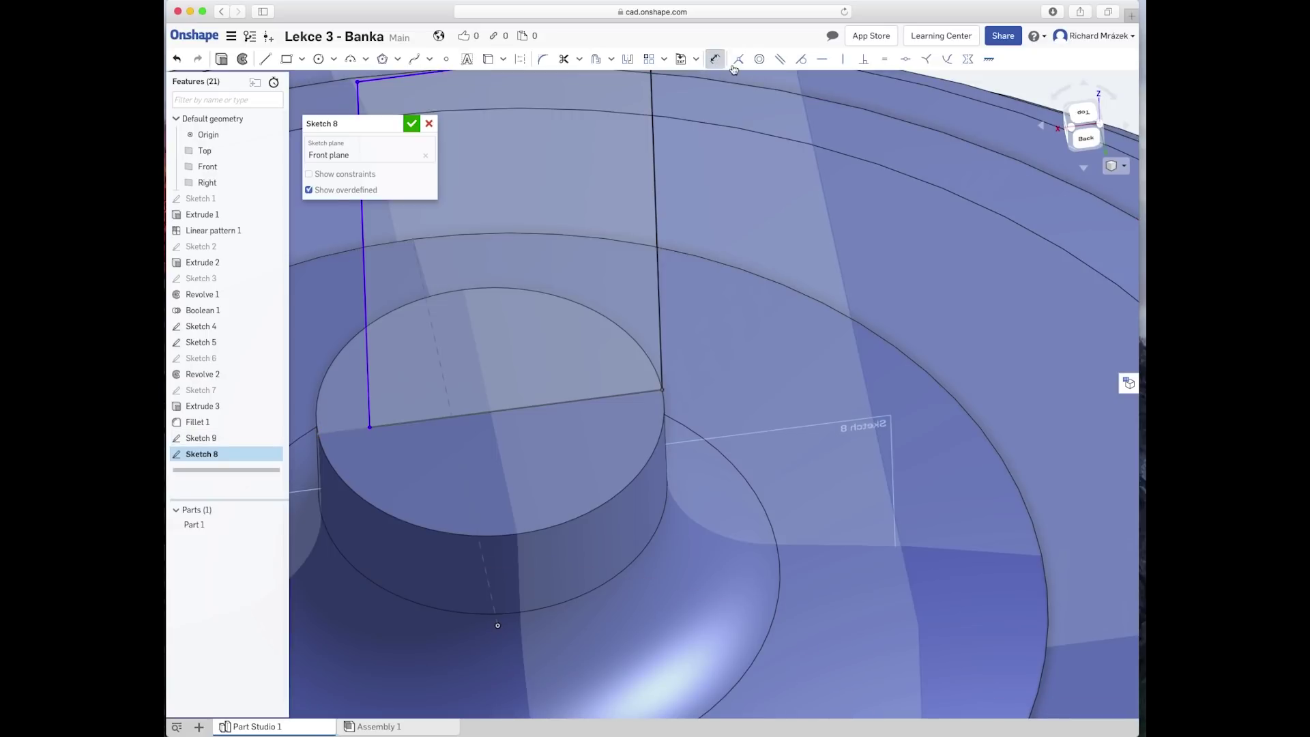
pyautogui.click(370, 427)
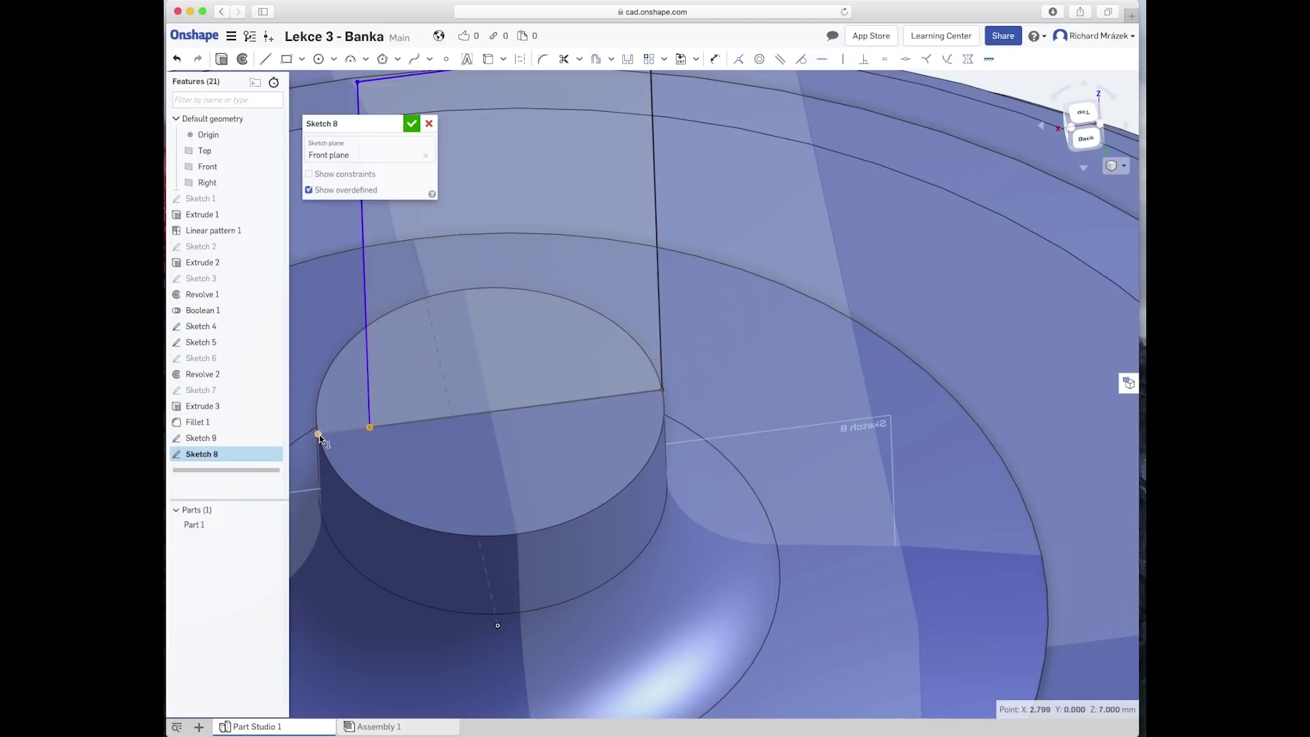
pyautogui.click(319, 435)
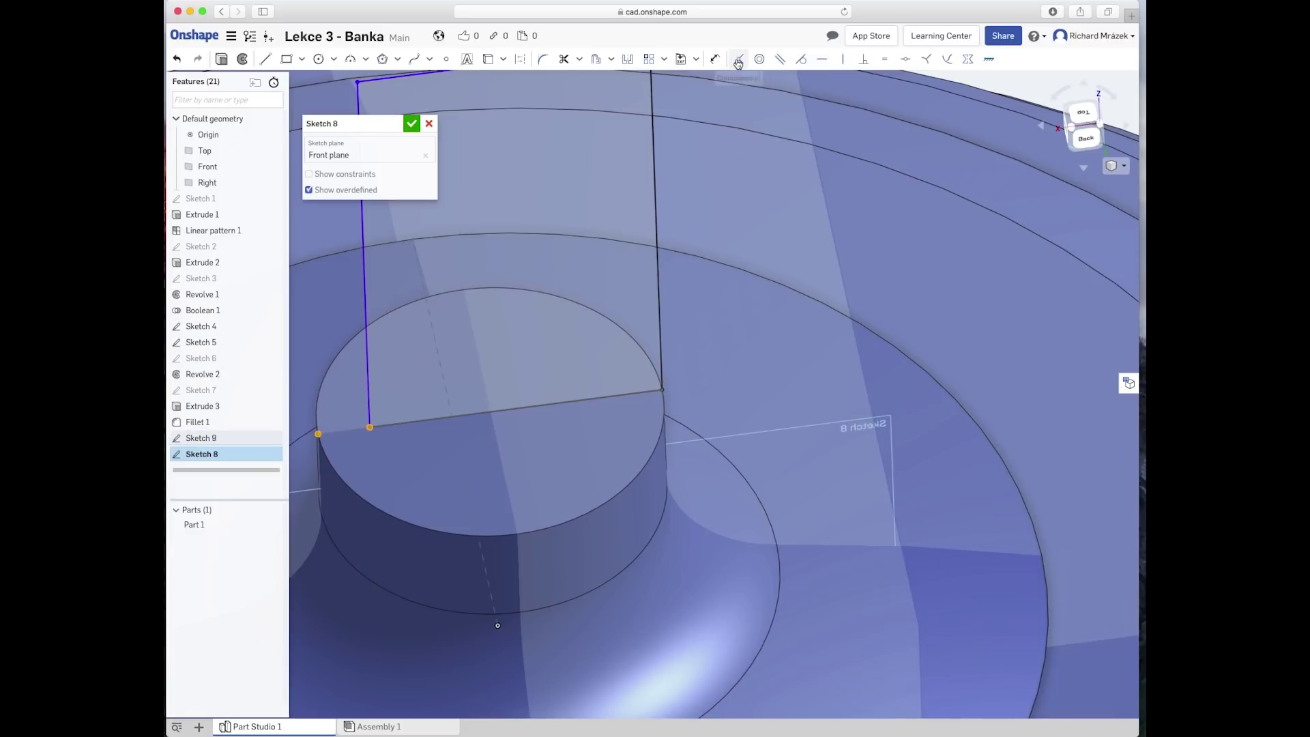
pyautogui.click(715, 59)
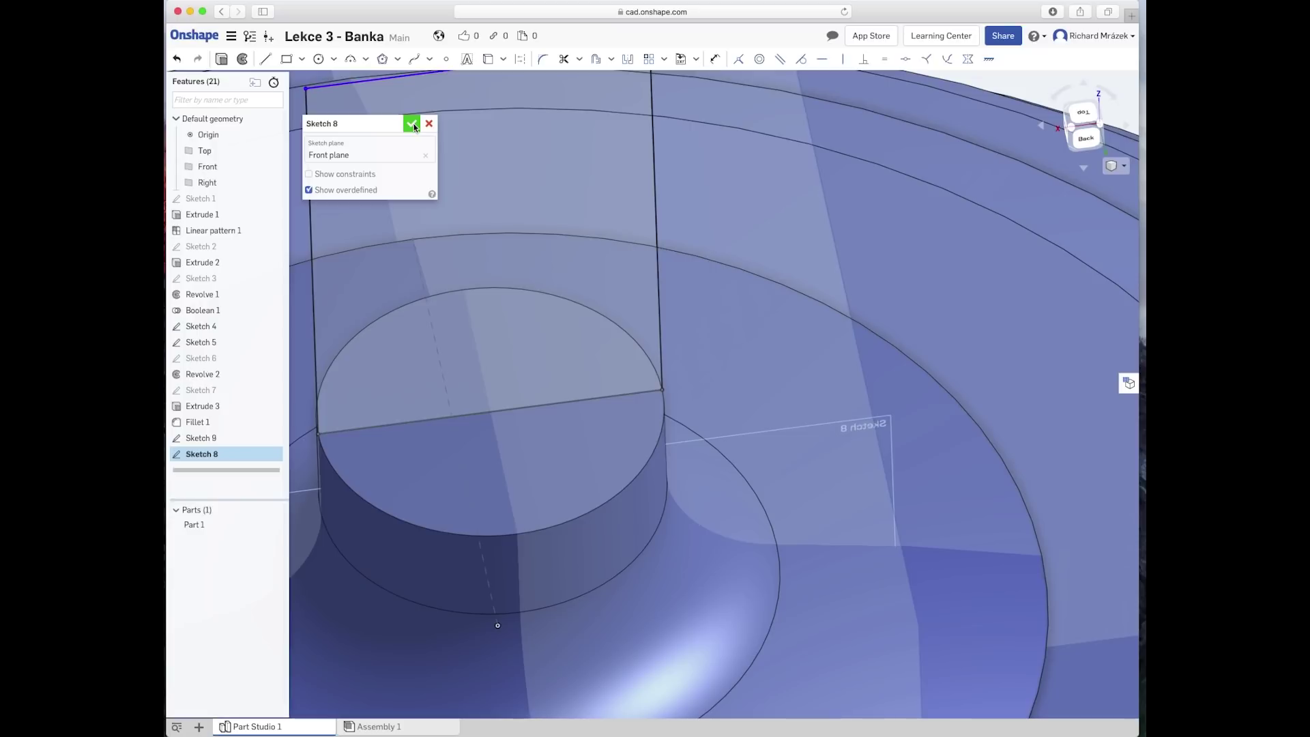
pyautogui.click(414, 127)
# Step: Select the upright rectangle region of Sketch 8 and launch an extrude with Shift+E
pyautogui.scroll(-5, 543, 506)
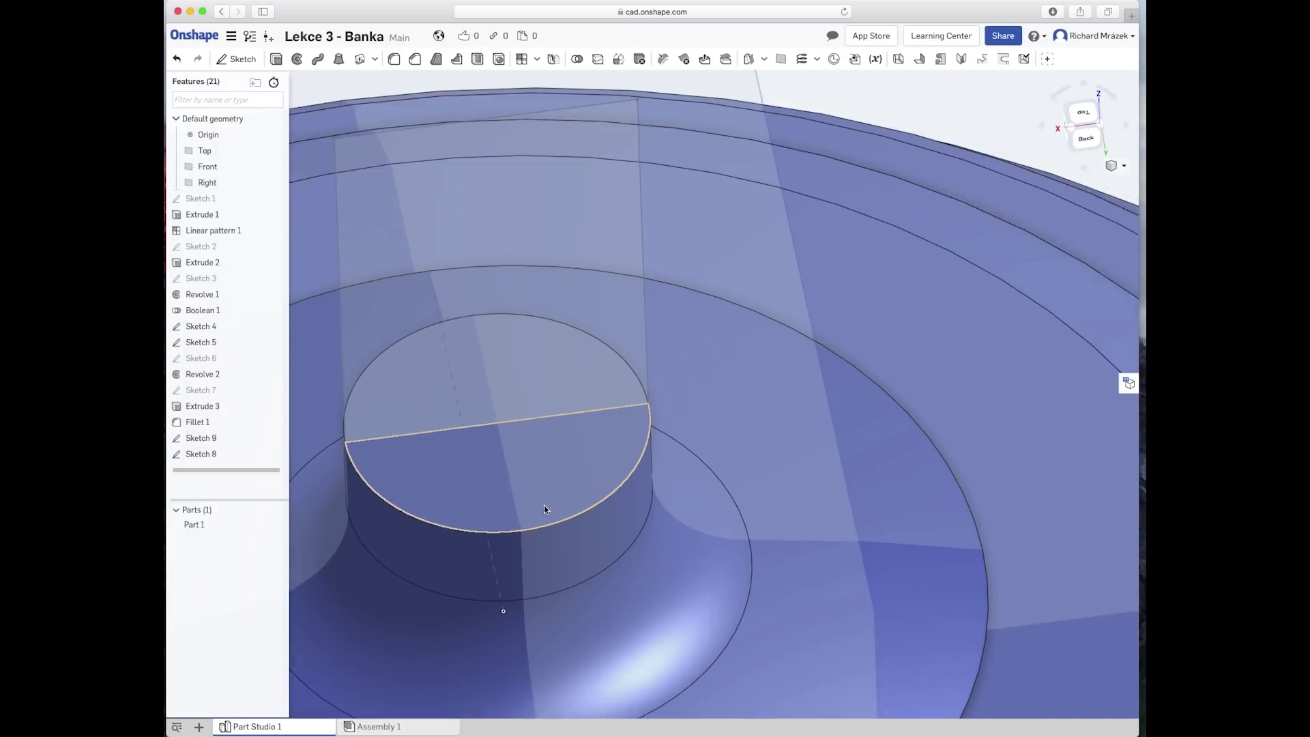
pyautogui.moveTo(543, 505); pyautogui.dragTo(513, 448, button='right')
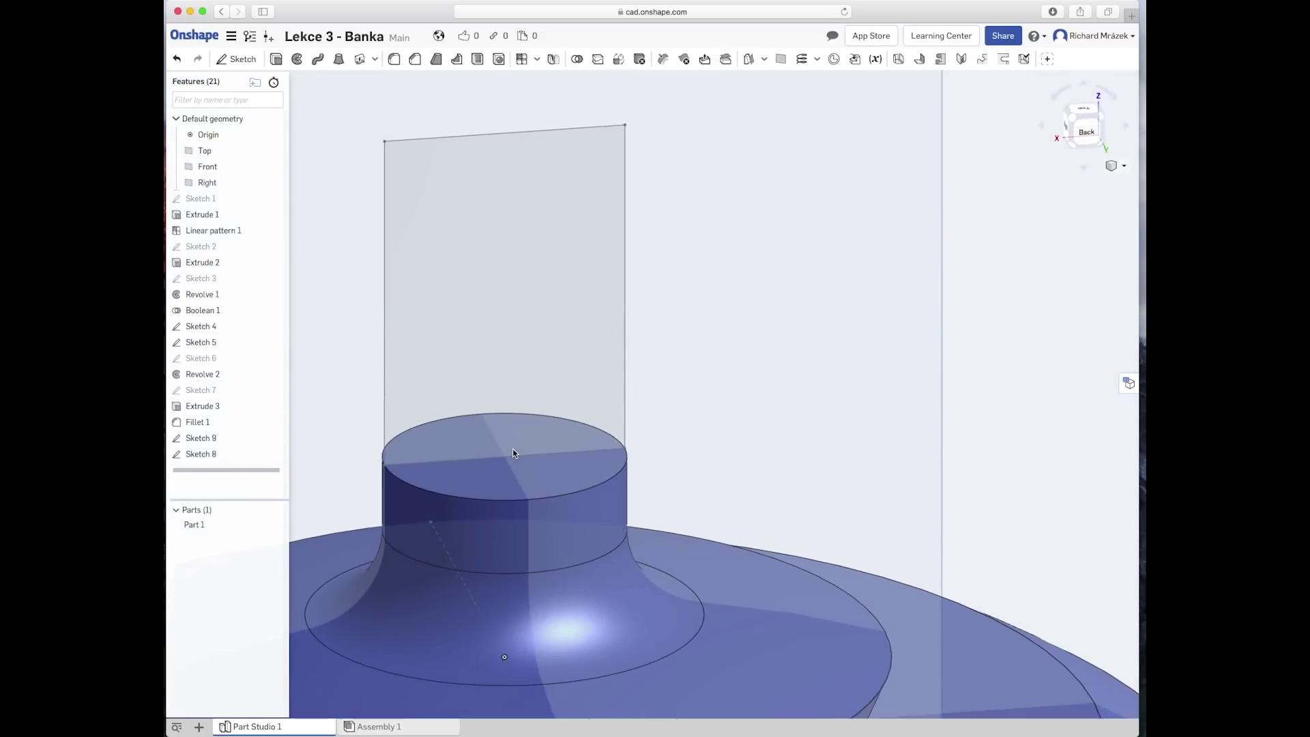
pyautogui.click(537, 132)
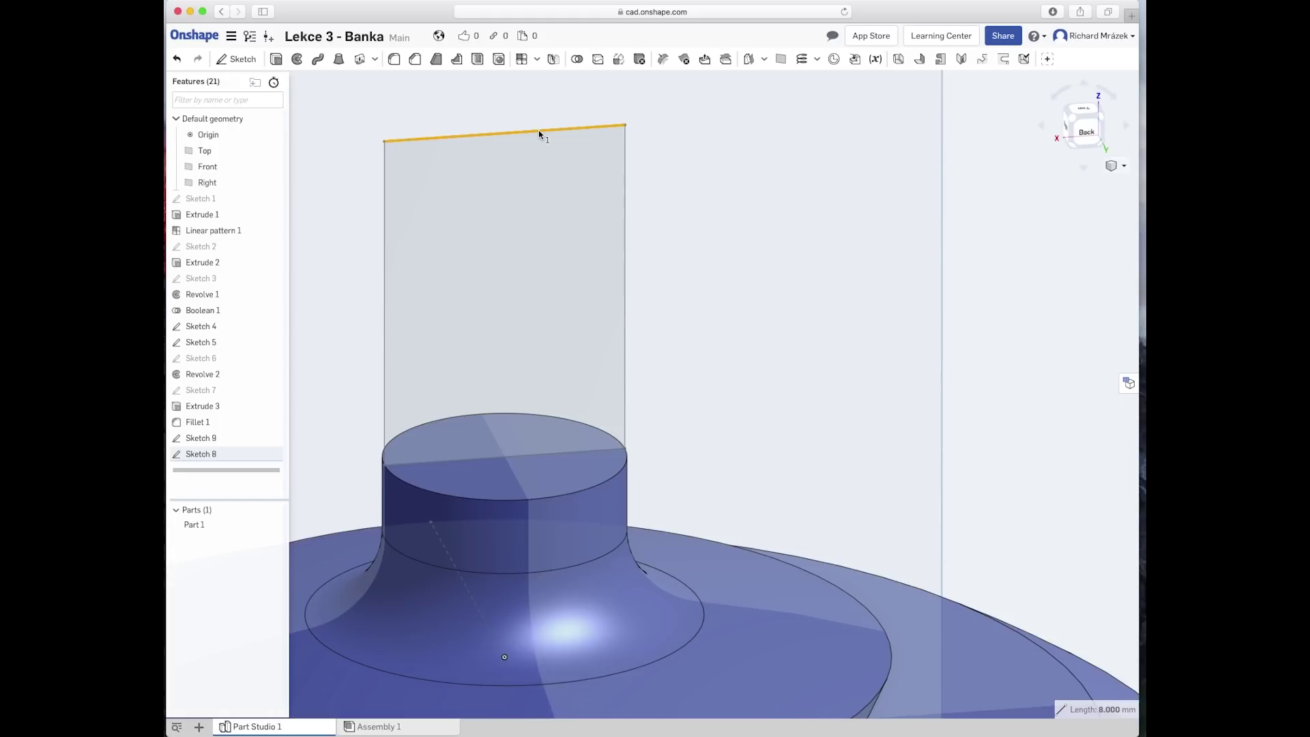
pyautogui.click(590, 254)
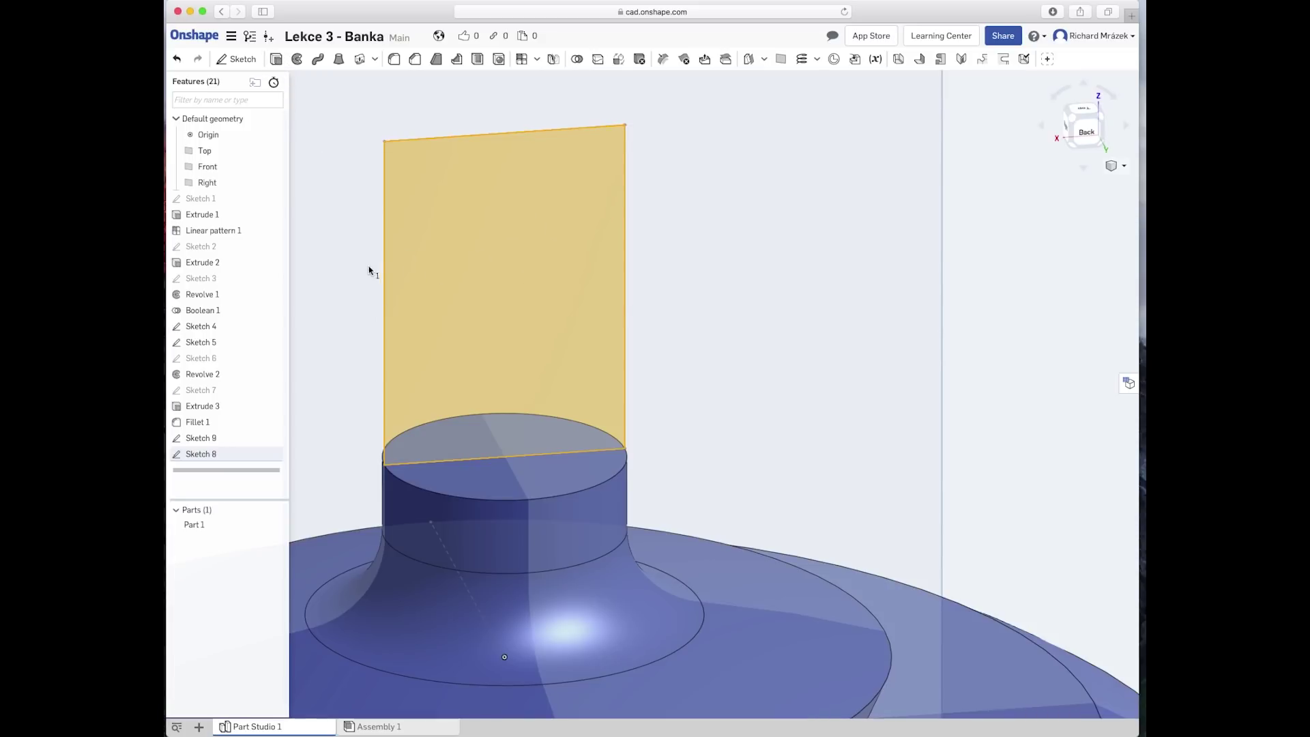
pyautogui.hotkey('shift', 'e')
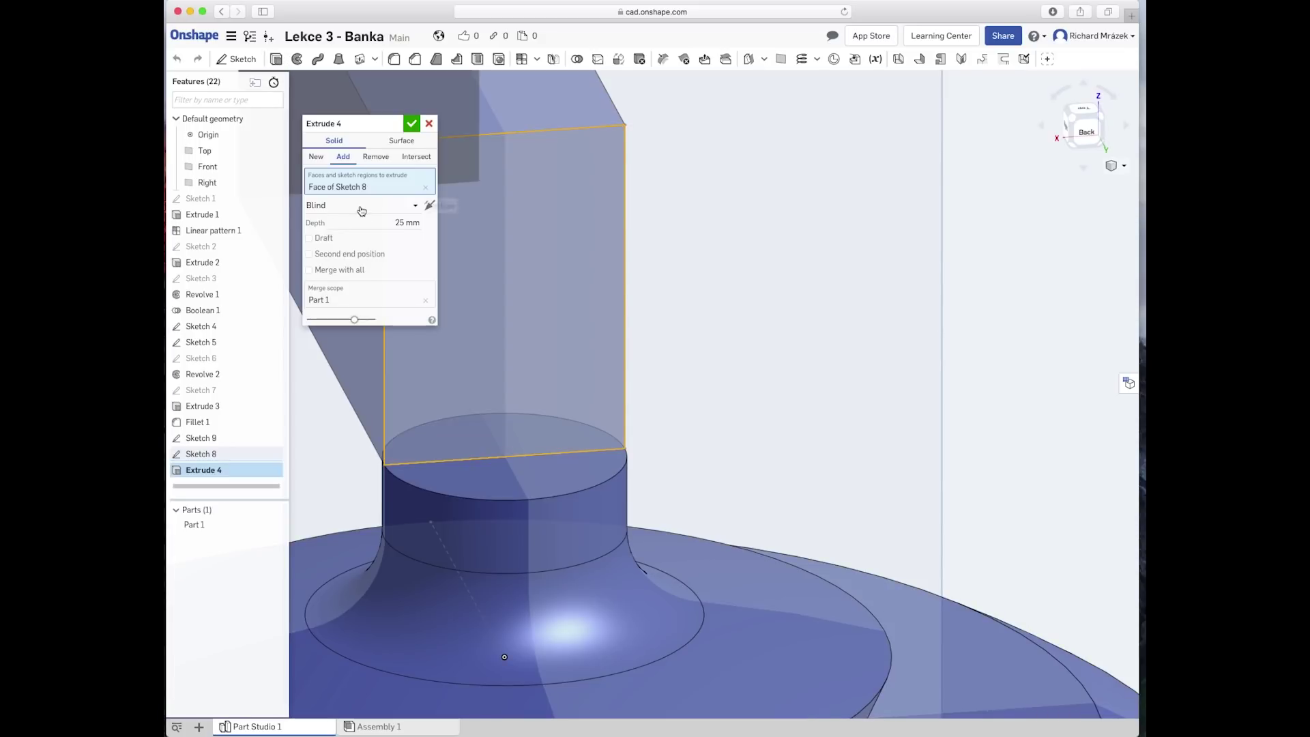
# Step: Extrude the rectangle as a new part, symmetric, 3 mm deep
pyautogui.click(362, 206)
pyautogui.click(351, 242)
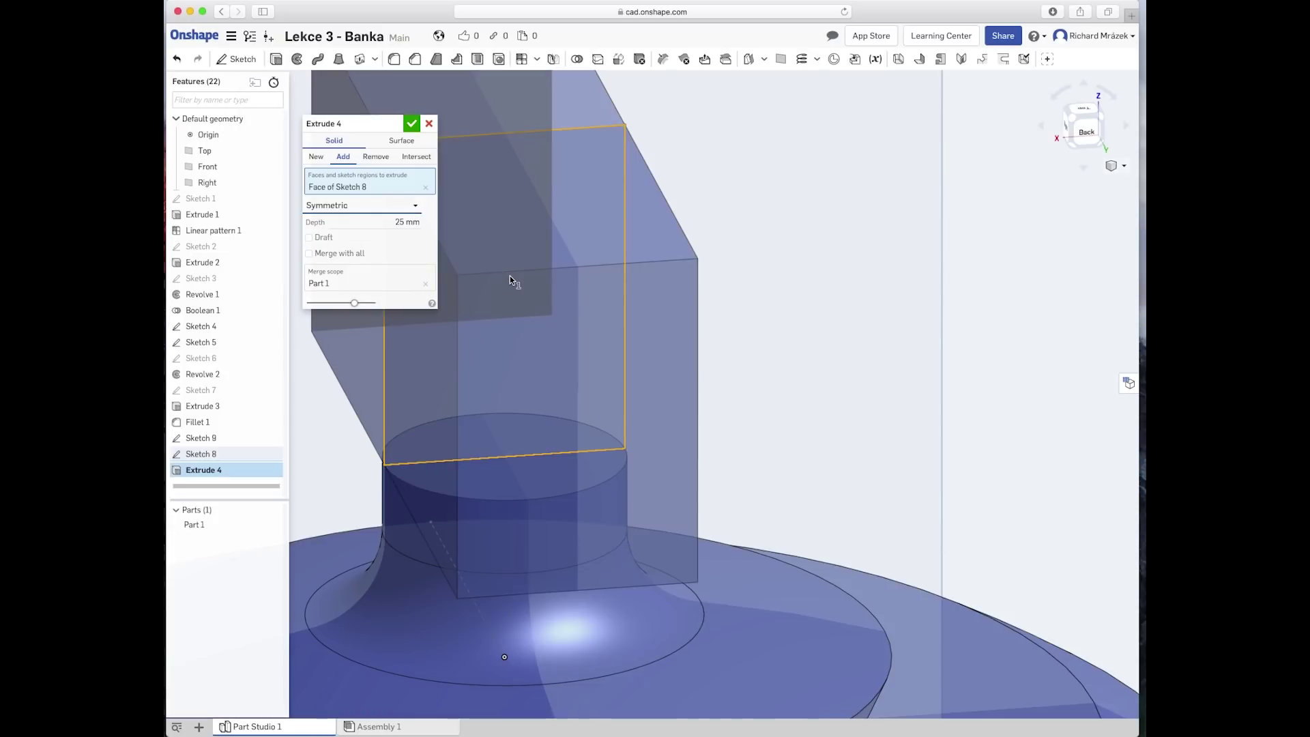
pyautogui.click(317, 162)
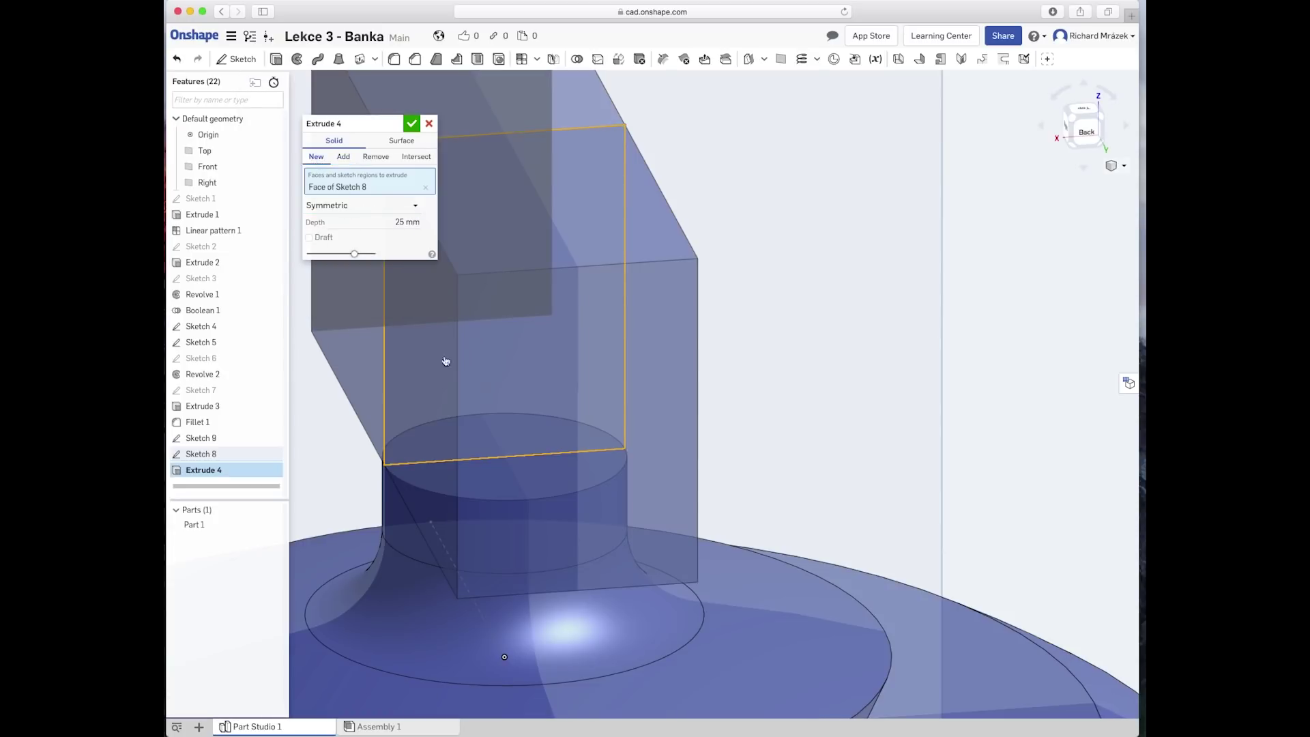
pyautogui.scroll(-3, 492, 412)
pyautogui.moveTo(375, 497); pyautogui.dragTo(448, 495, button='right')
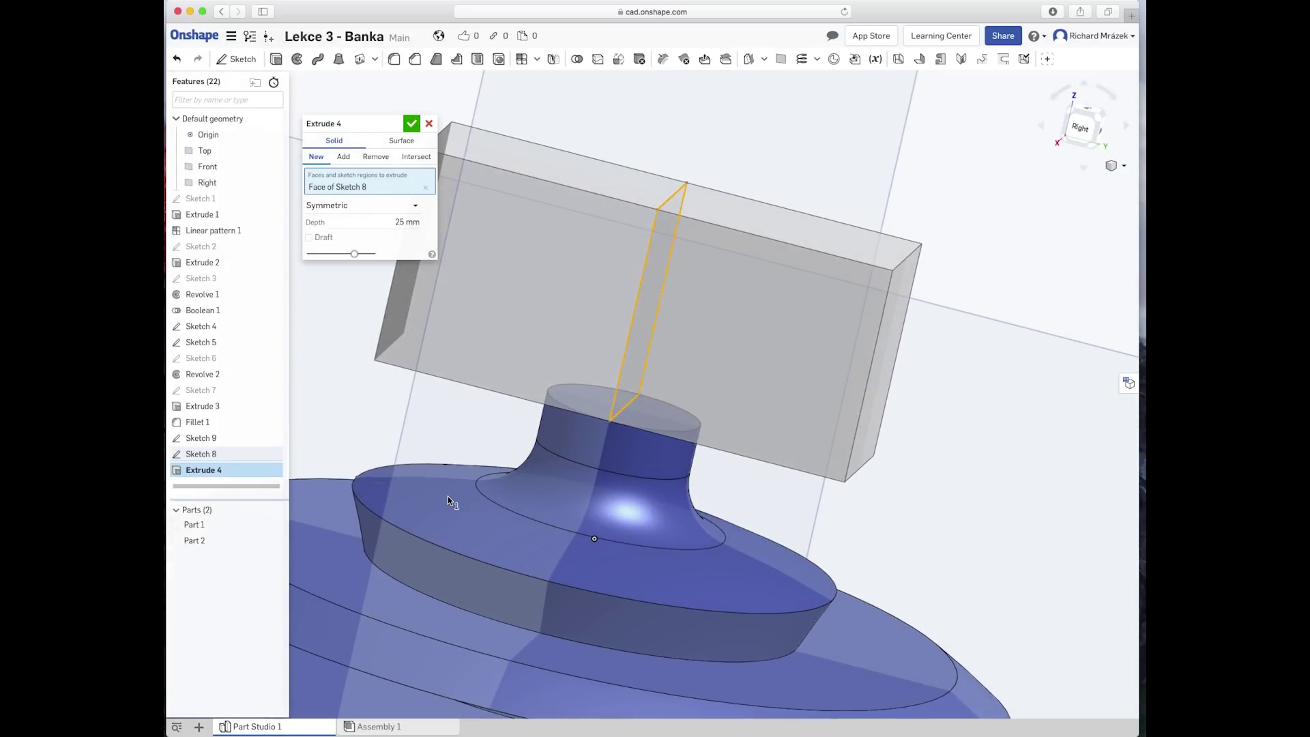
pyautogui.click(397, 223)
pyautogui.write('3')
pyautogui.click(395, 246)
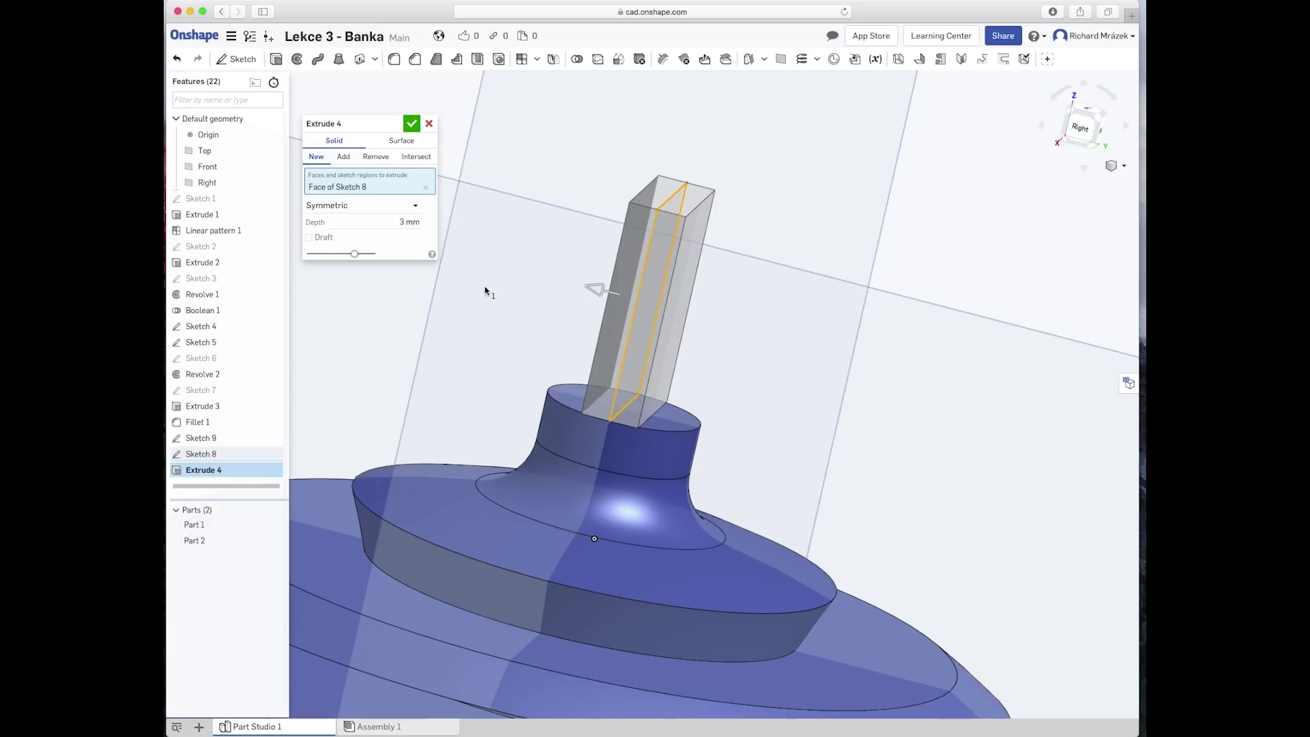
pyautogui.moveTo(546, 314); pyautogui.dragTo(535, 316, button='right')
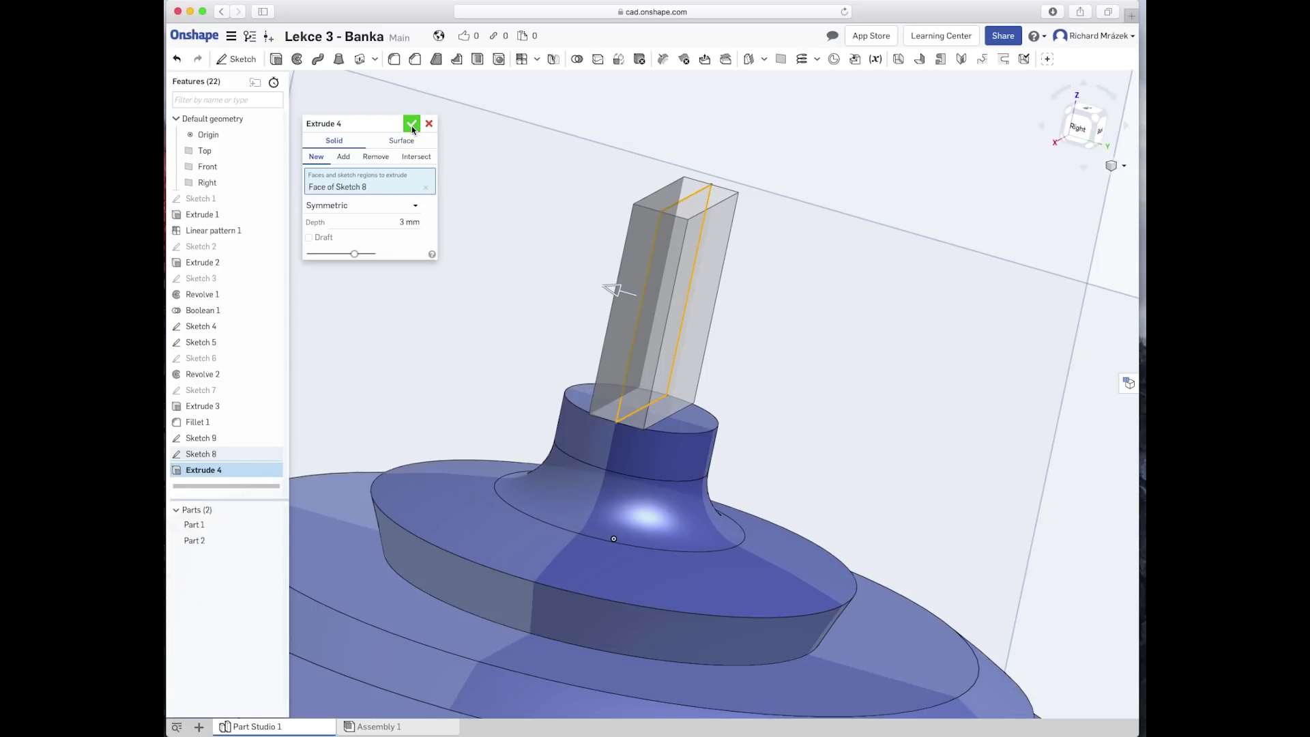
pyautogui.click(413, 125)
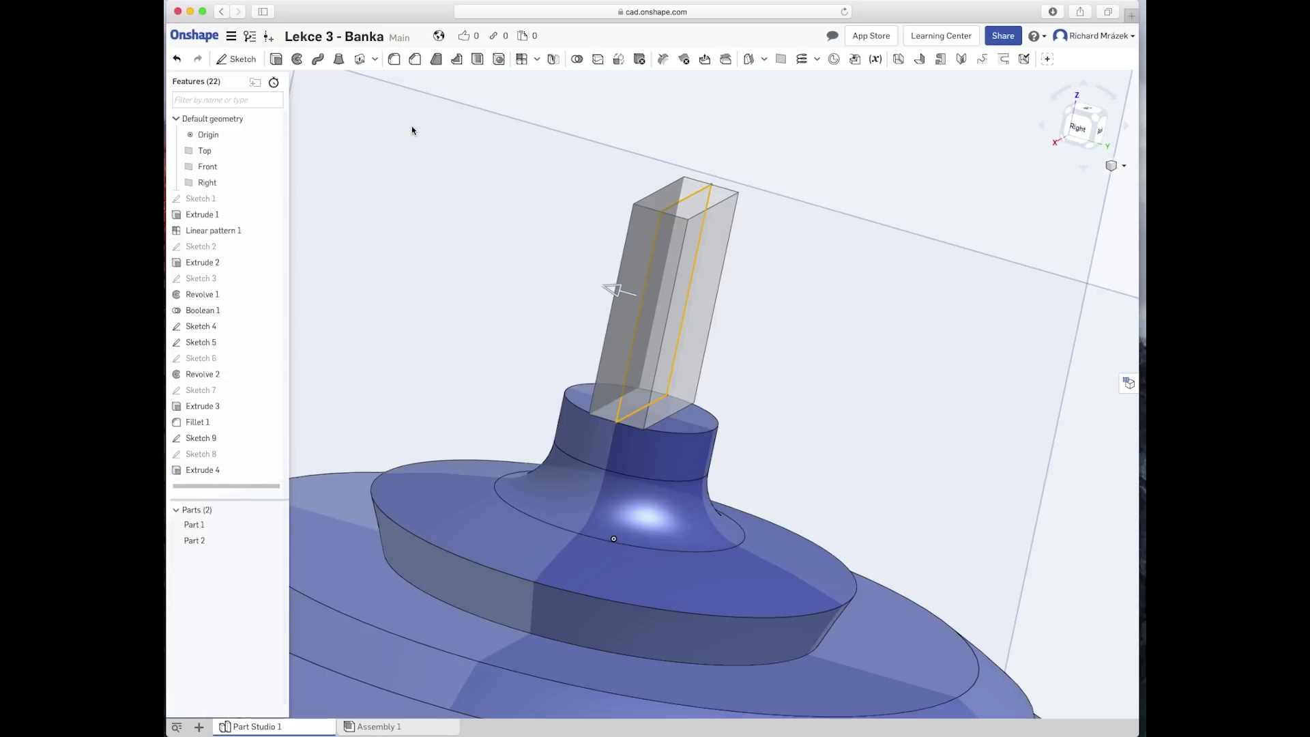
# Step: Select the block's short top-left and top-right edges for filleting
pyautogui.moveTo(734, 362)
pyautogui.mouseDown(button='right')
pyautogui.moveTo(748, 369)
pyautogui.moveTo(719, 380)
pyautogui.mouseUp(button='right')
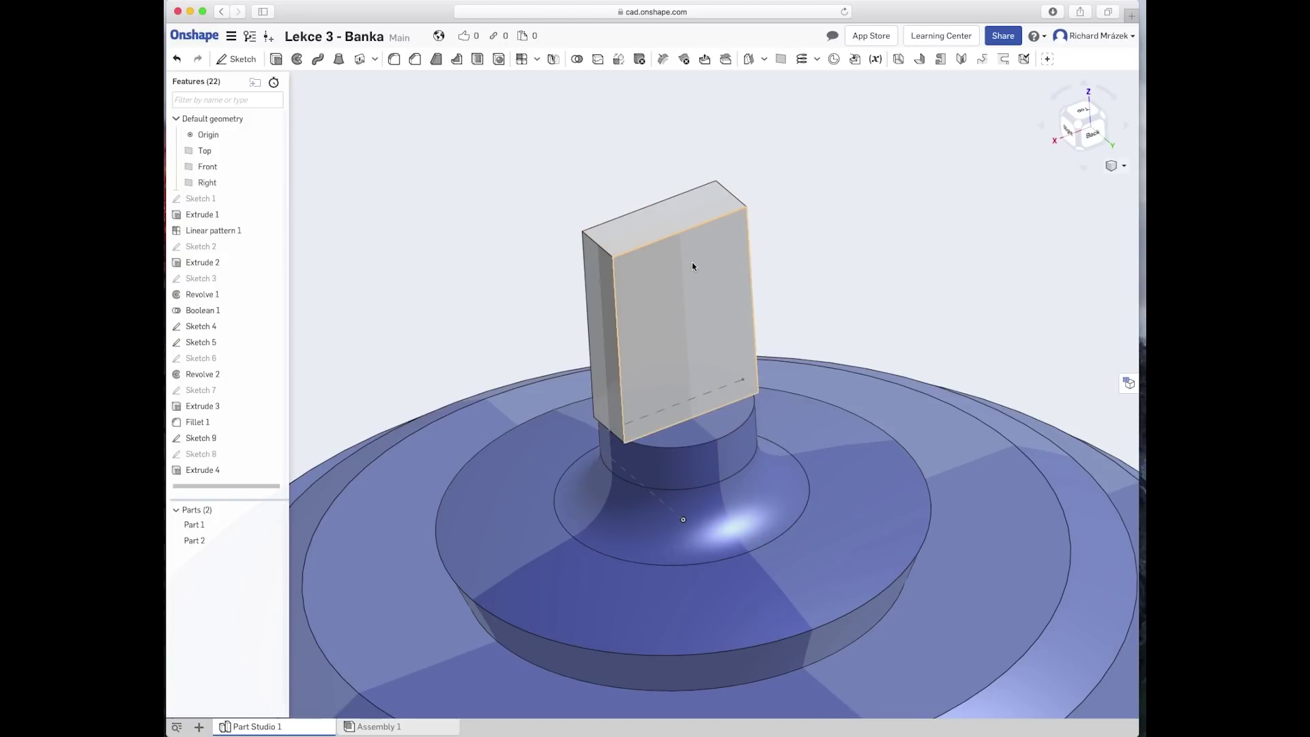
pyautogui.click(647, 246)
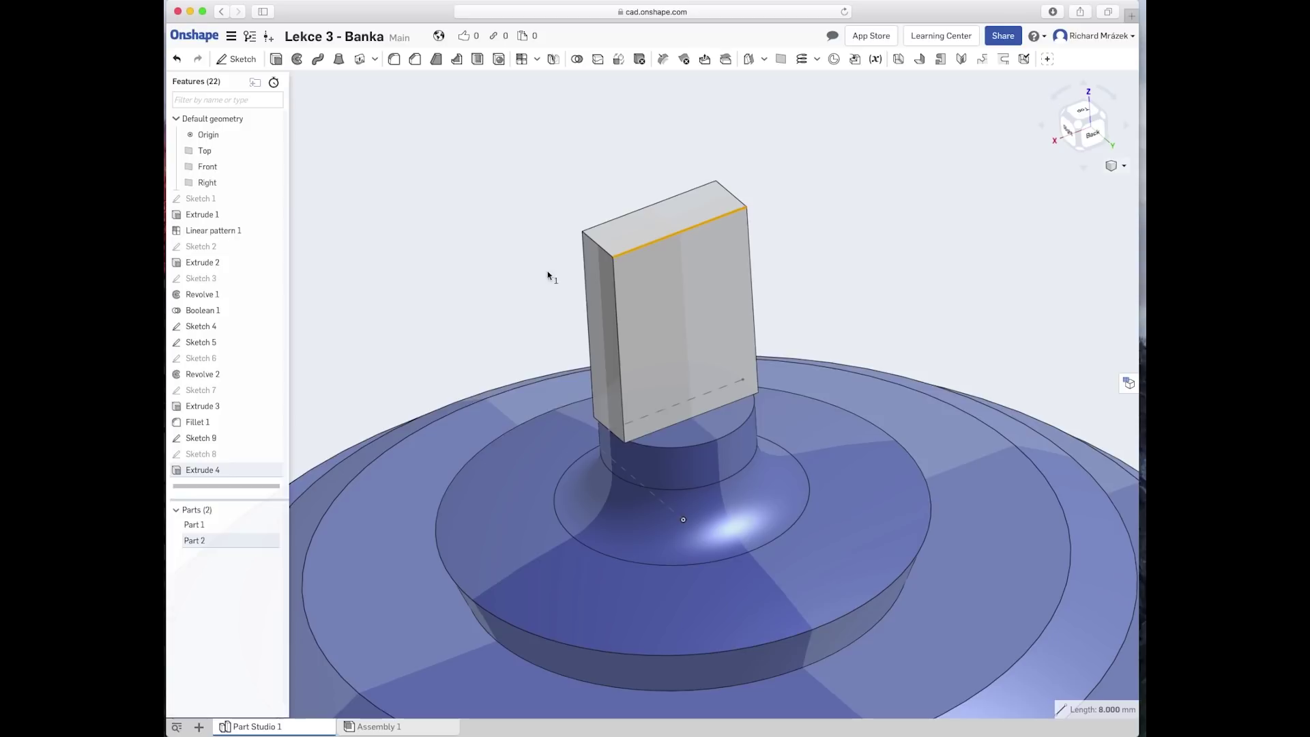
pyautogui.press('Escape')
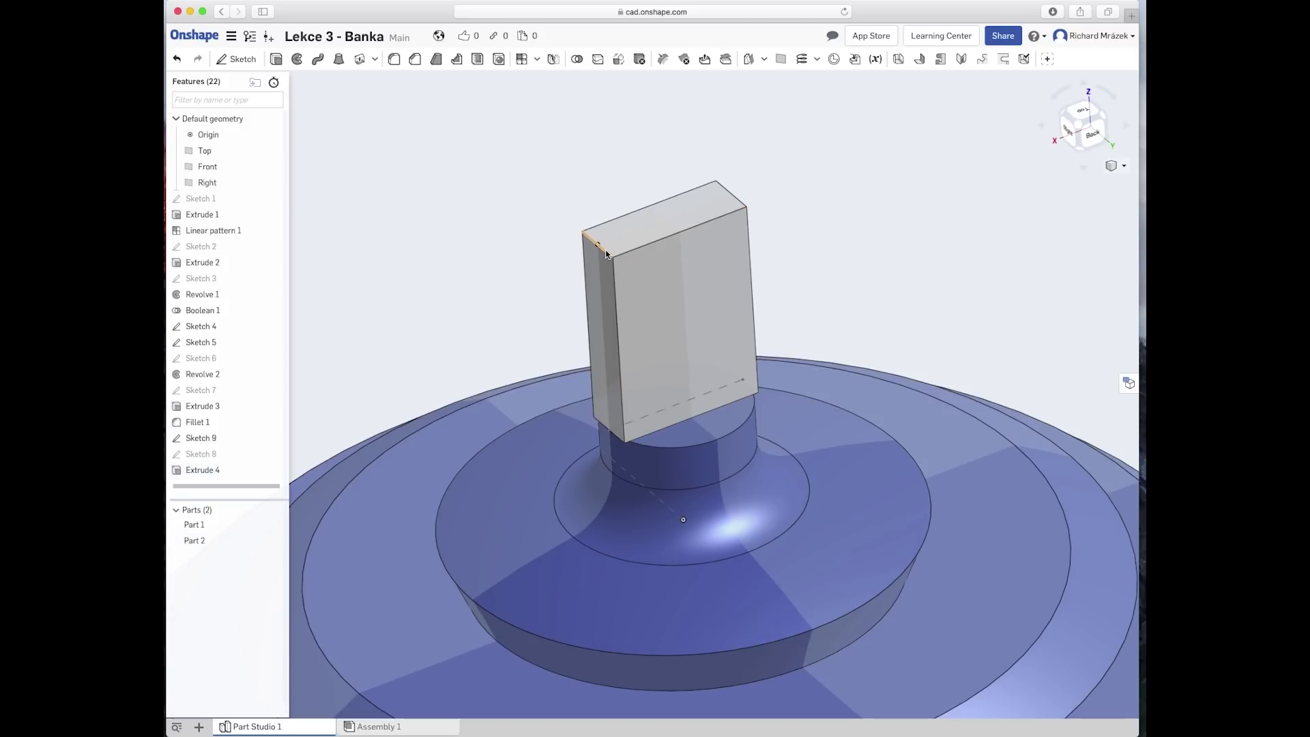
pyautogui.click(606, 253)
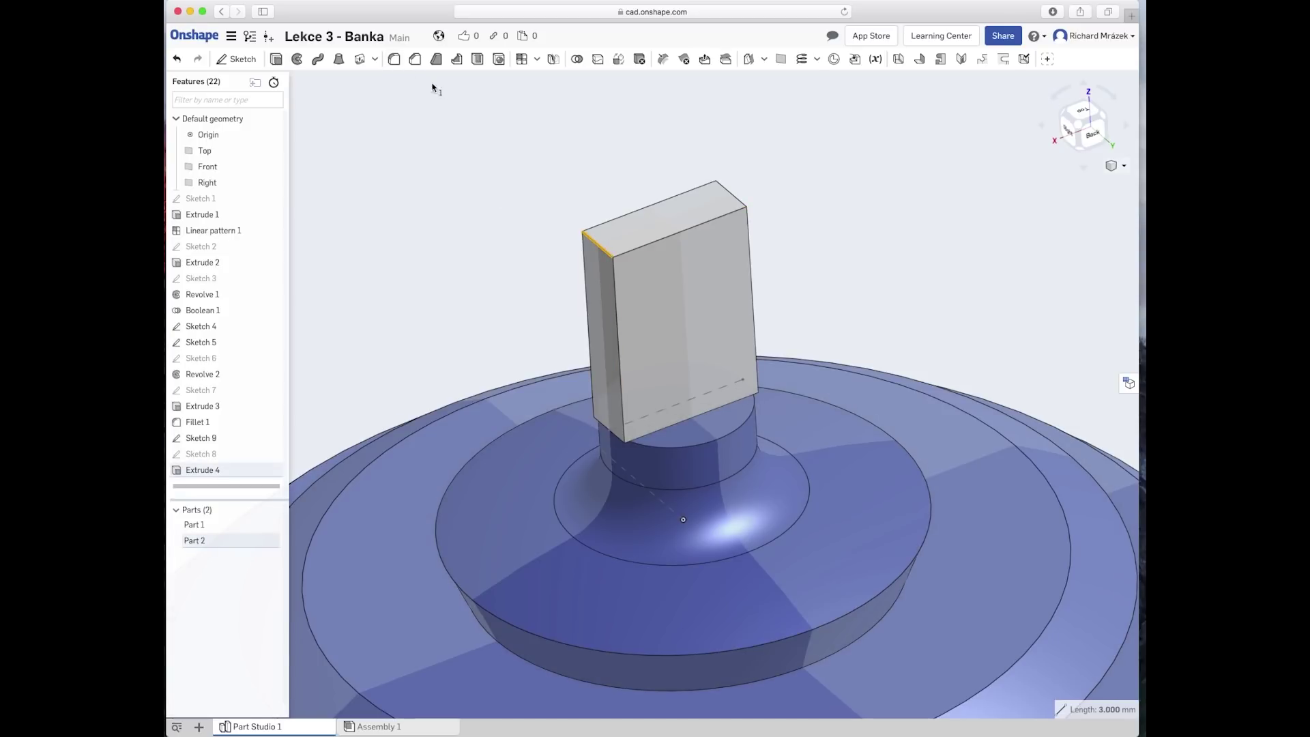
pyautogui.click(738, 198)
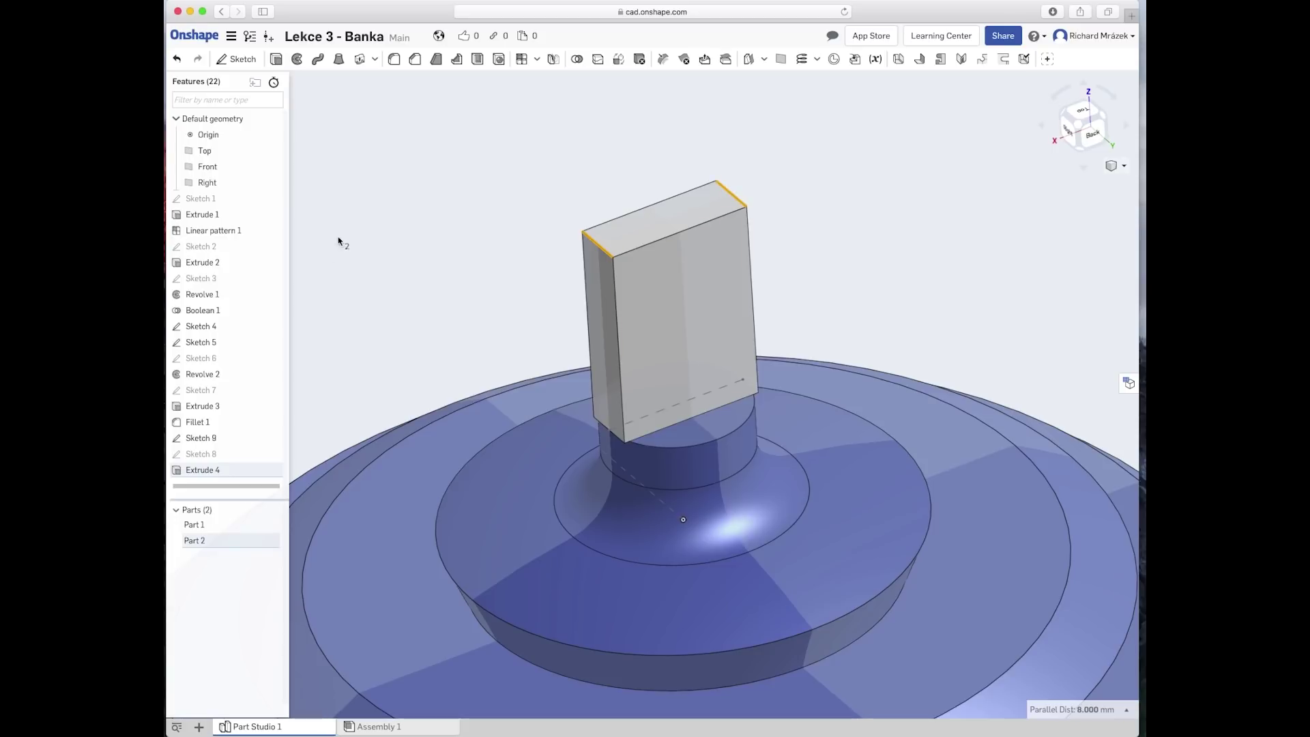
pyautogui.click(395, 60)
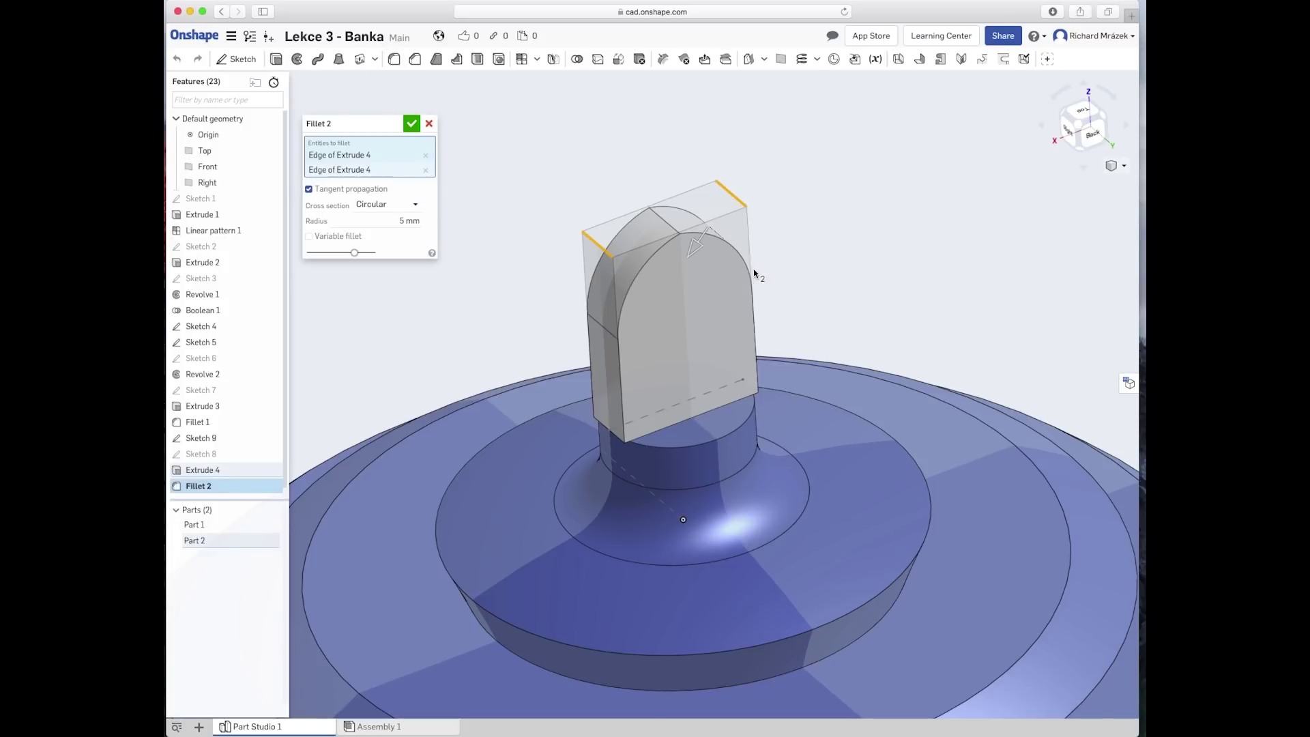
# Step: Set the Fillet 2 radius to 4 mm and confirm it
pyautogui.click(400, 221)
pyautogui.write('4')
pyautogui.press('Return')
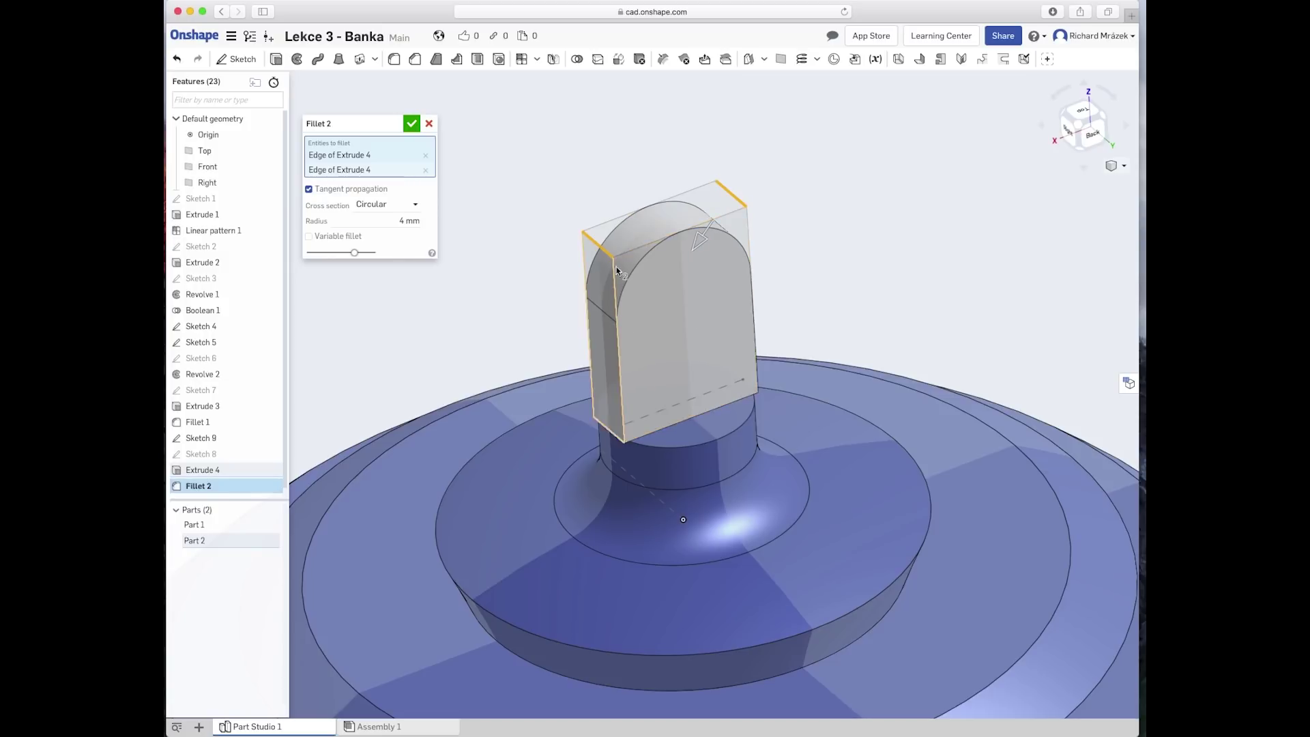
pyautogui.click(410, 126)
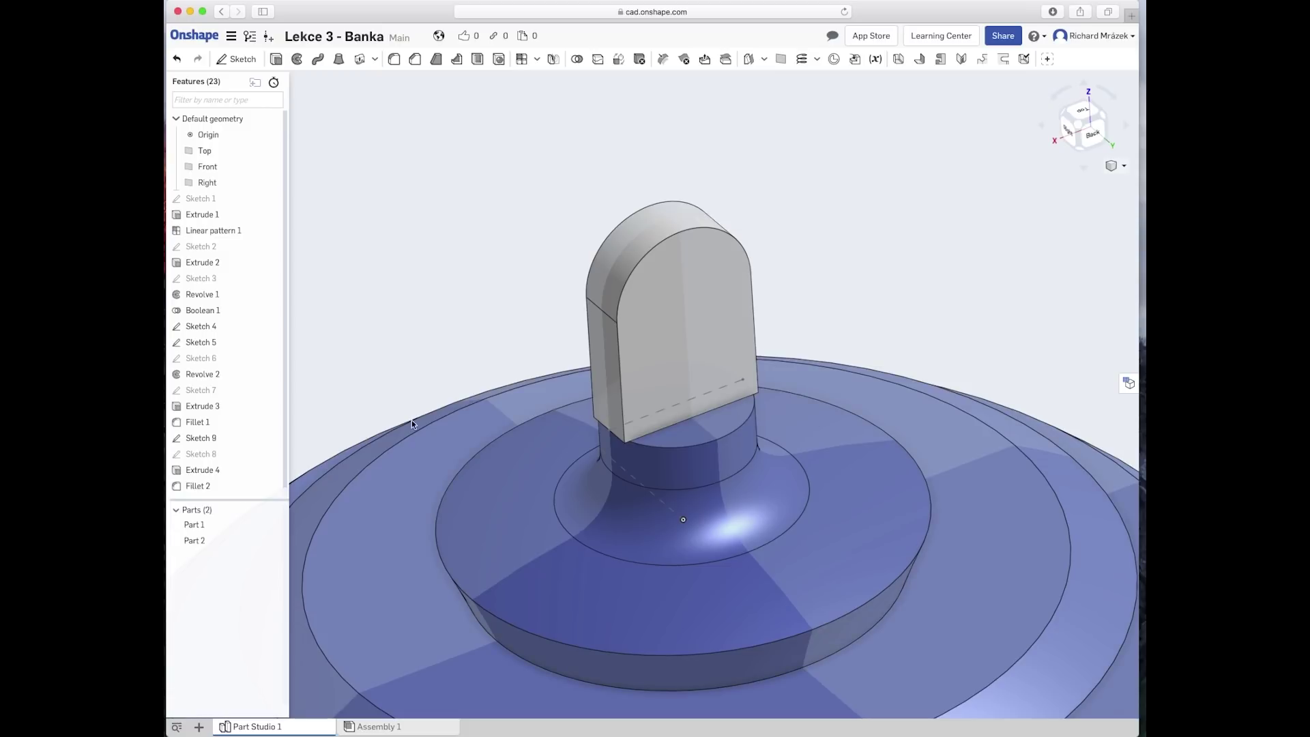
pyautogui.moveTo(525, 444)
pyautogui.mouseDown(button='right')
pyautogui.moveTo(502, 442)
pyautogui.moveTo(515, 436)
pyautogui.mouseUp(button='right')
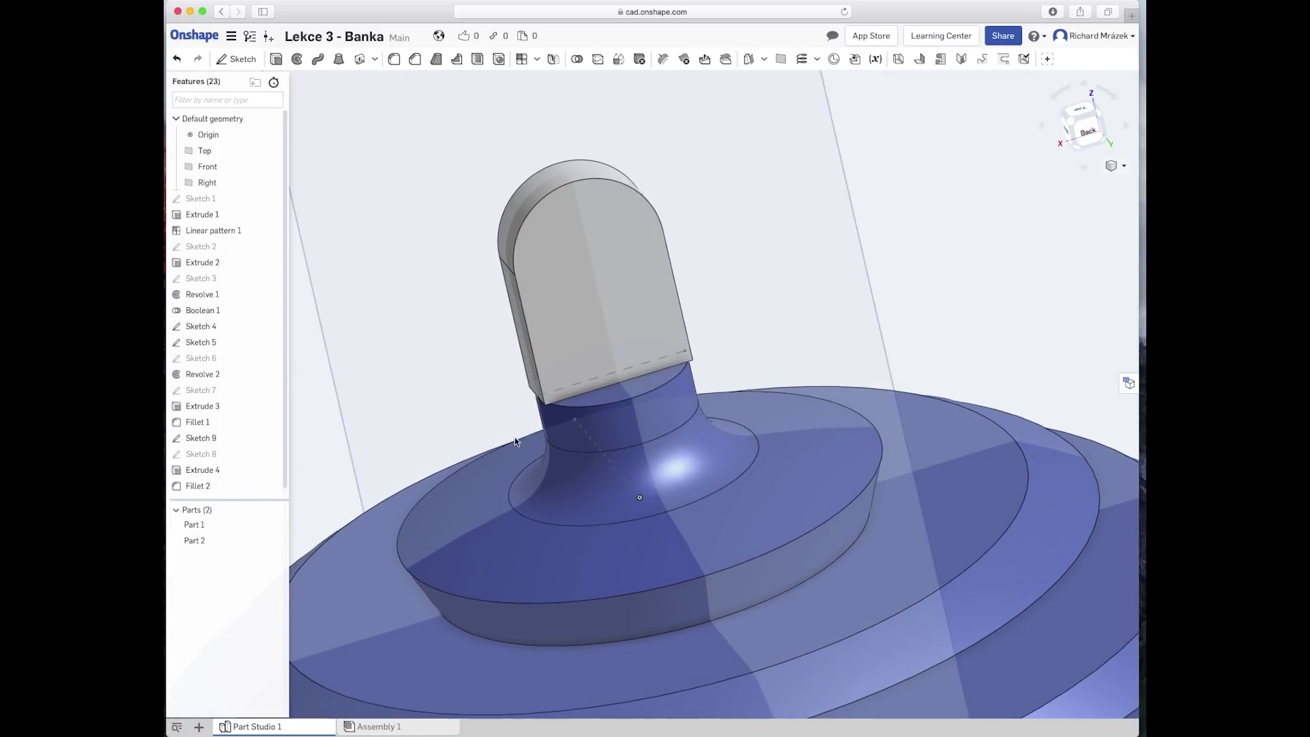
# Step: Start a new sketch on the block's flat face
pyautogui.click(578, 324)
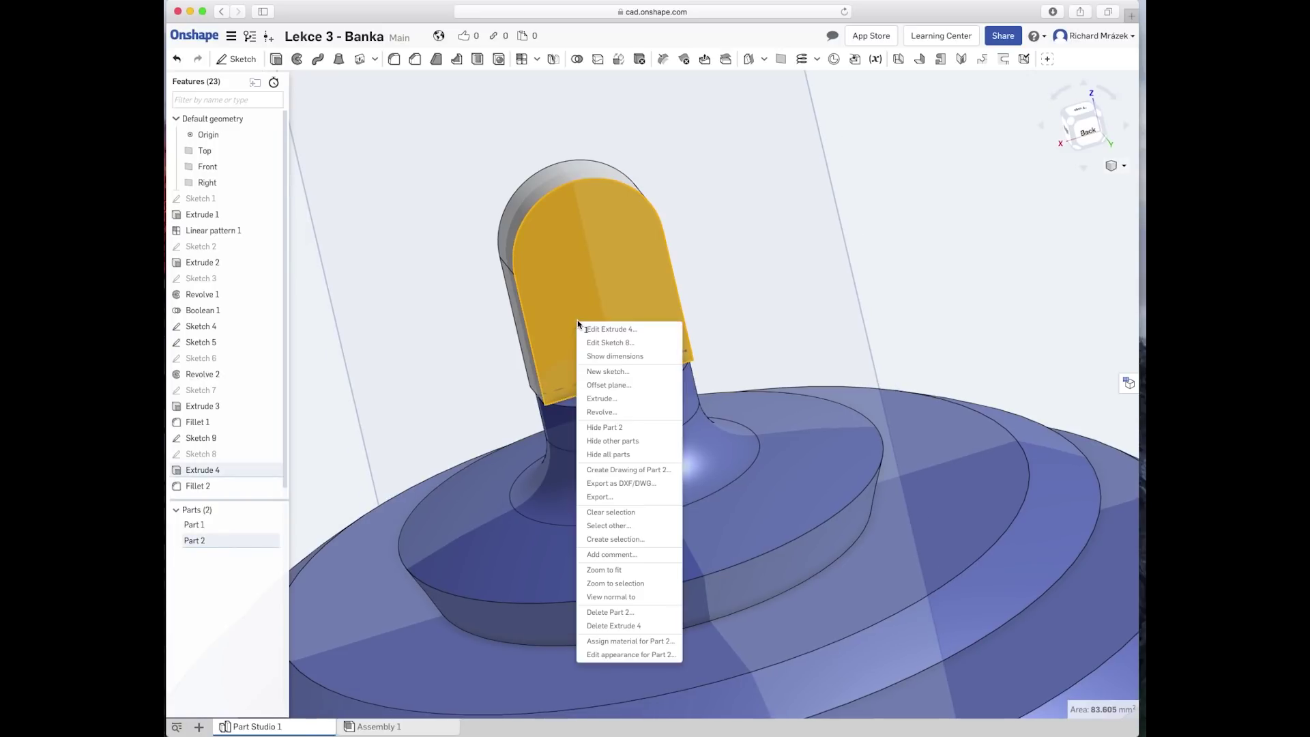
pyautogui.click(594, 373)
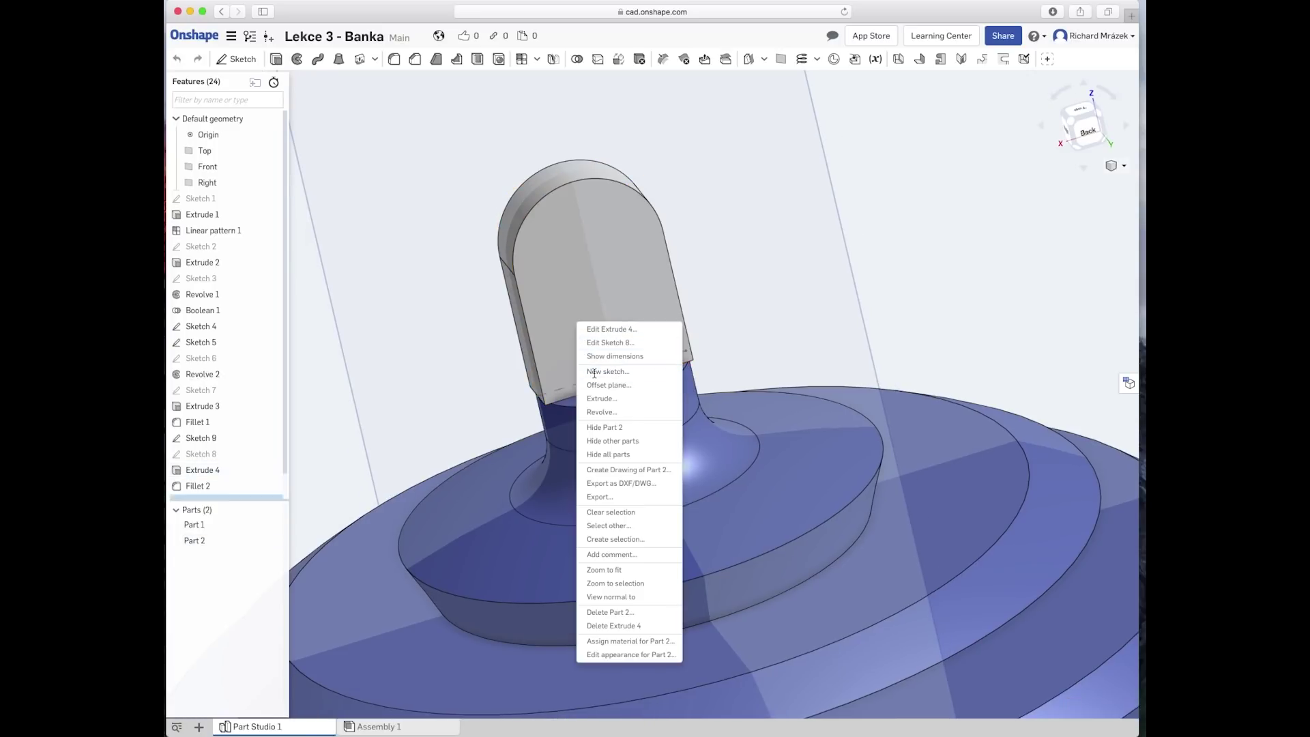
pyautogui.click(546, 292)
pyautogui.rightClick(546, 288)
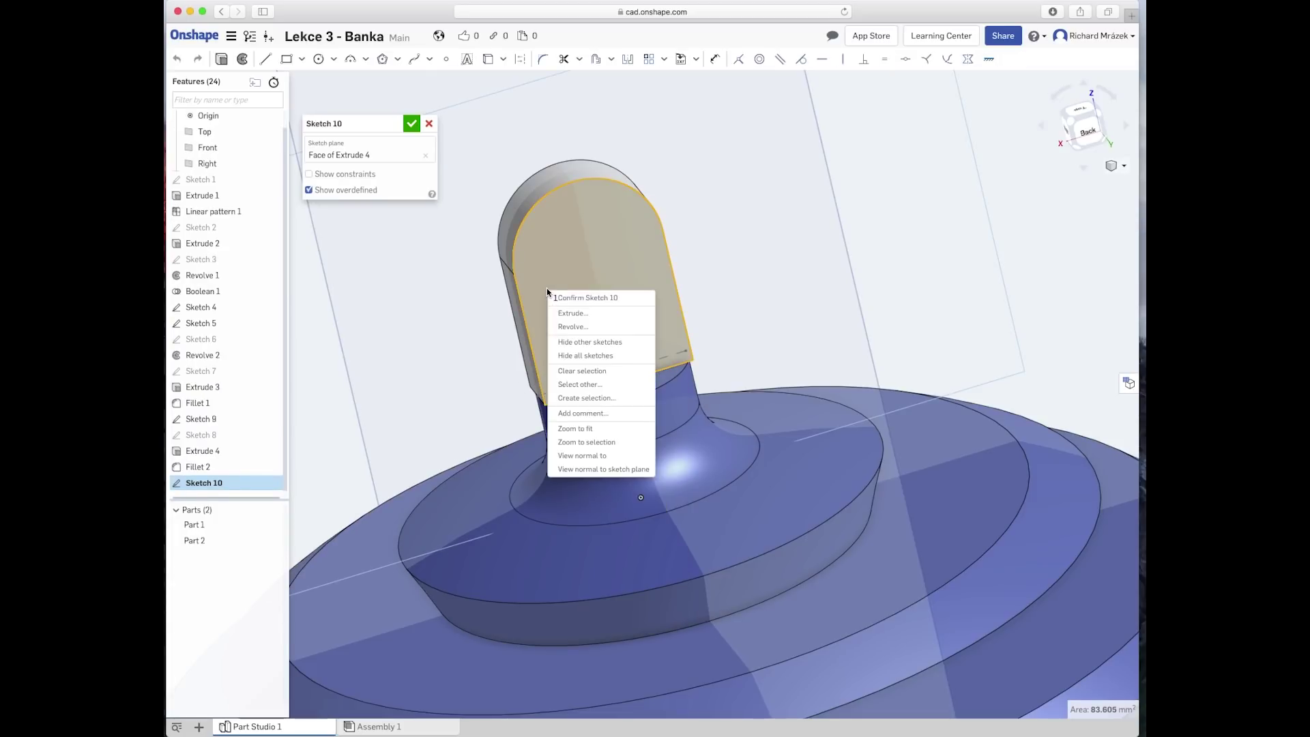
pyautogui.click(526, 263)
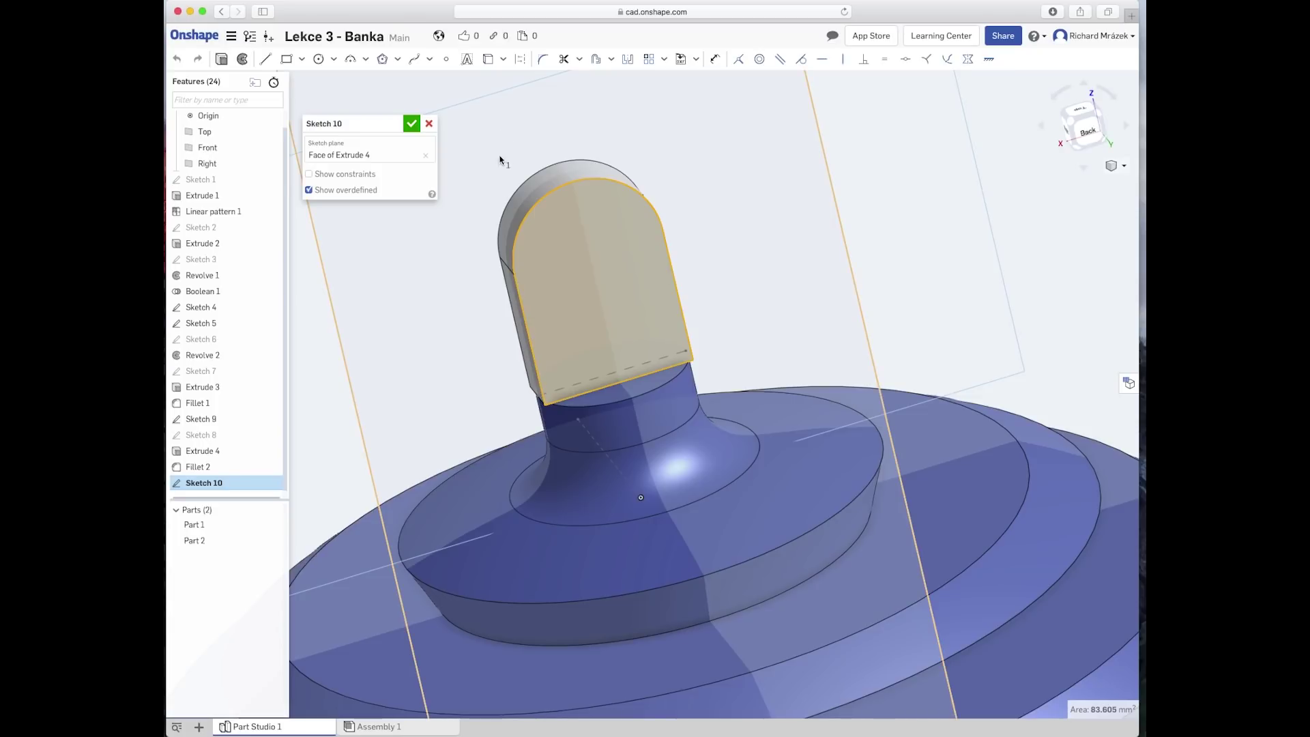
pyautogui.click(521, 229)
pyautogui.rightClick(581, 242)
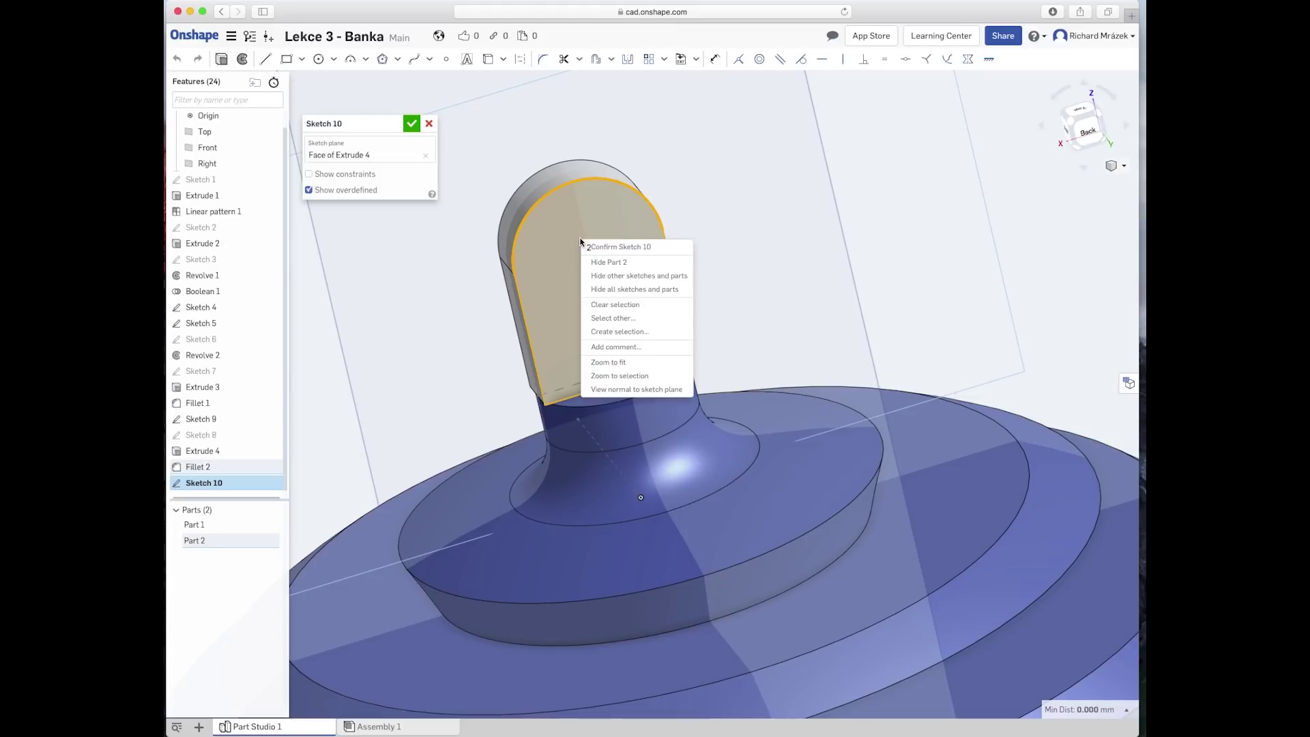
pyautogui.click(607, 305)
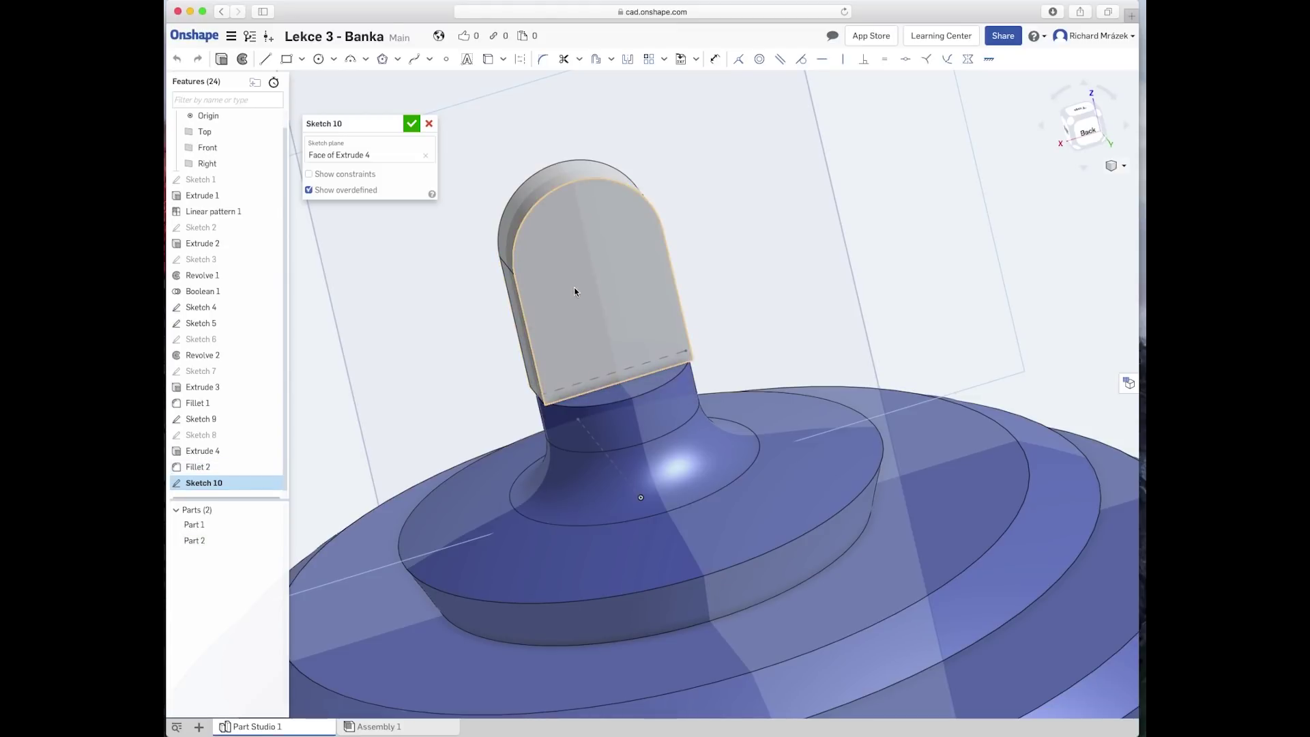
# Step: Project the arched top, left, right and bottom edges into the sketch with Use
pyautogui.click(524, 224)
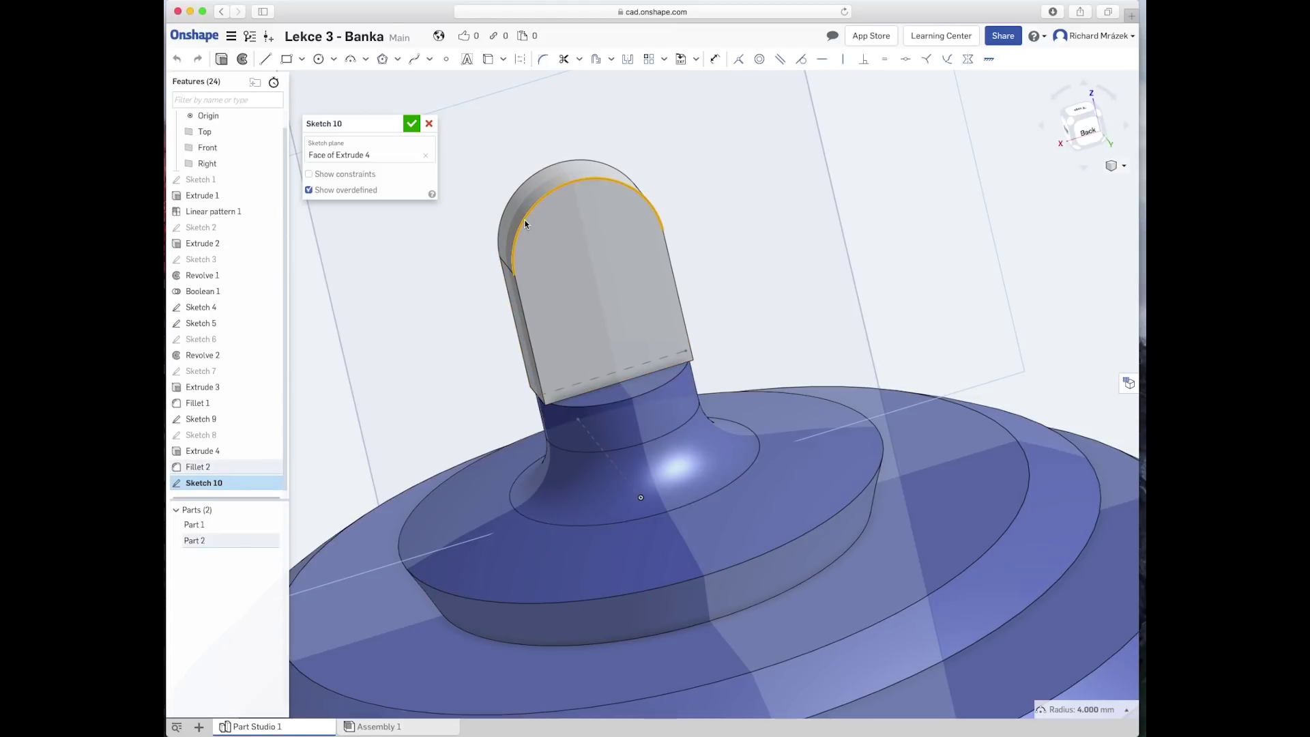
pyautogui.rightClick(525, 224)
pyautogui.click(543, 250)
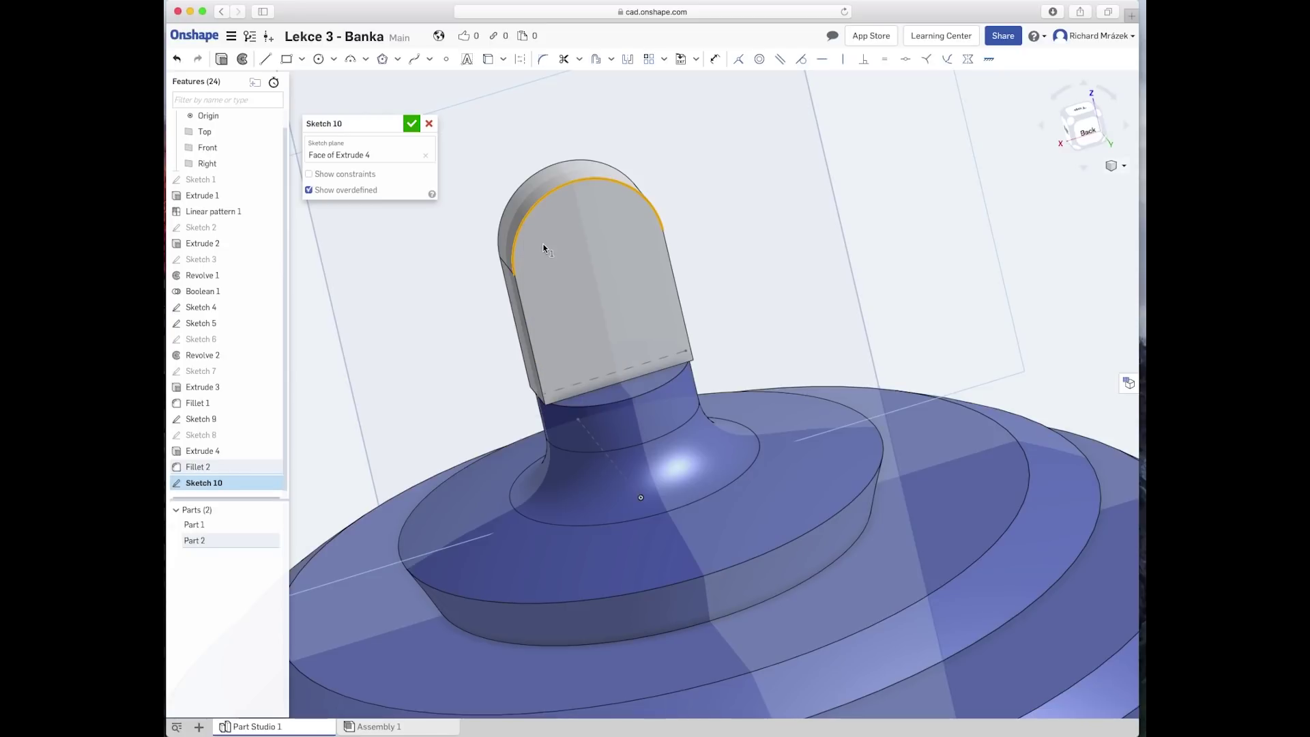
pyautogui.click(522, 300)
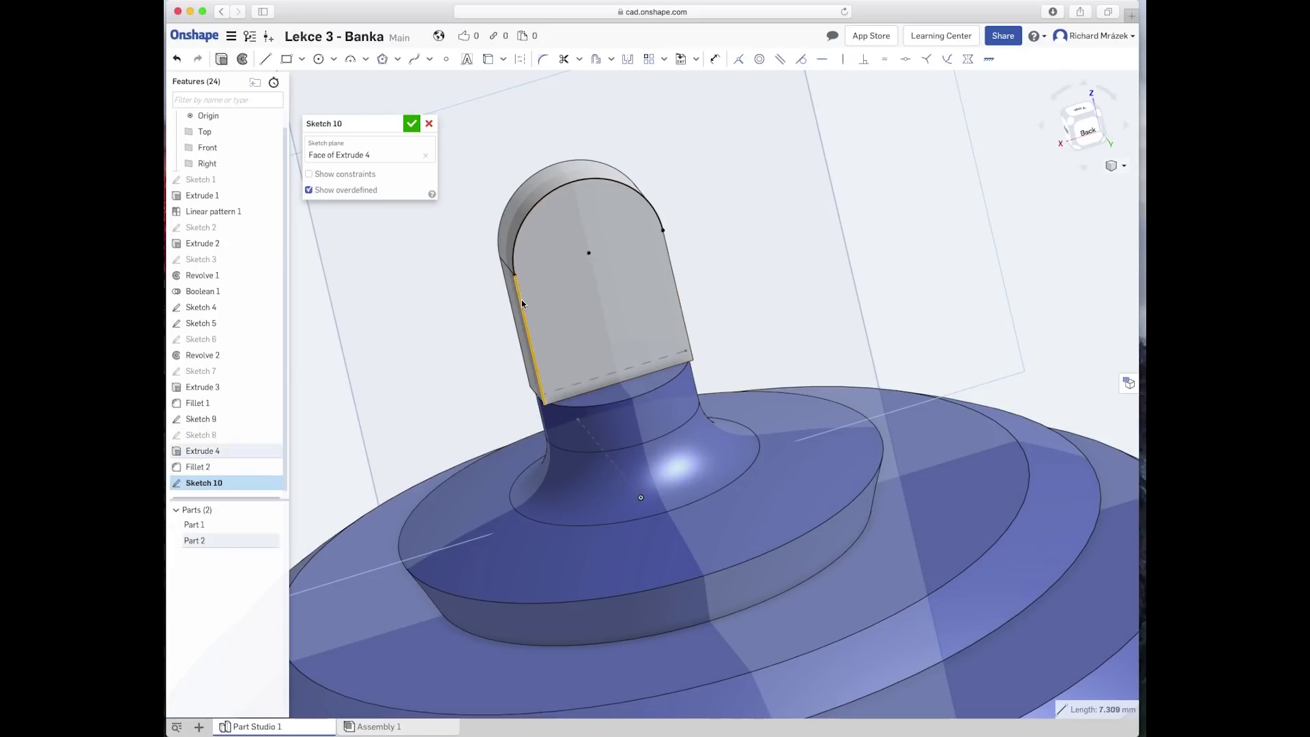
pyautogui.rightClick(521, 300)
pyautogui.click(539, 323)
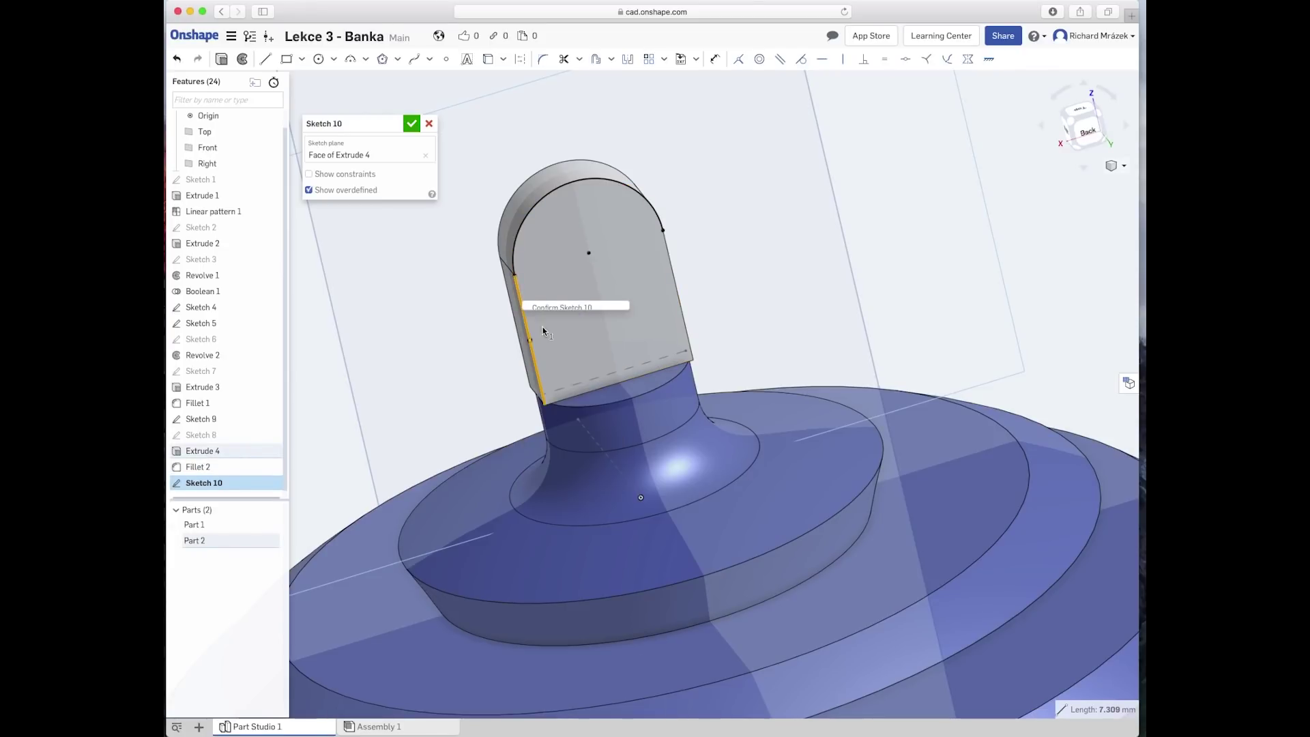
pyautogui.click(674, 283)
pyautogui.rightClick(675, 283)
pyautogui.click(693, 308)
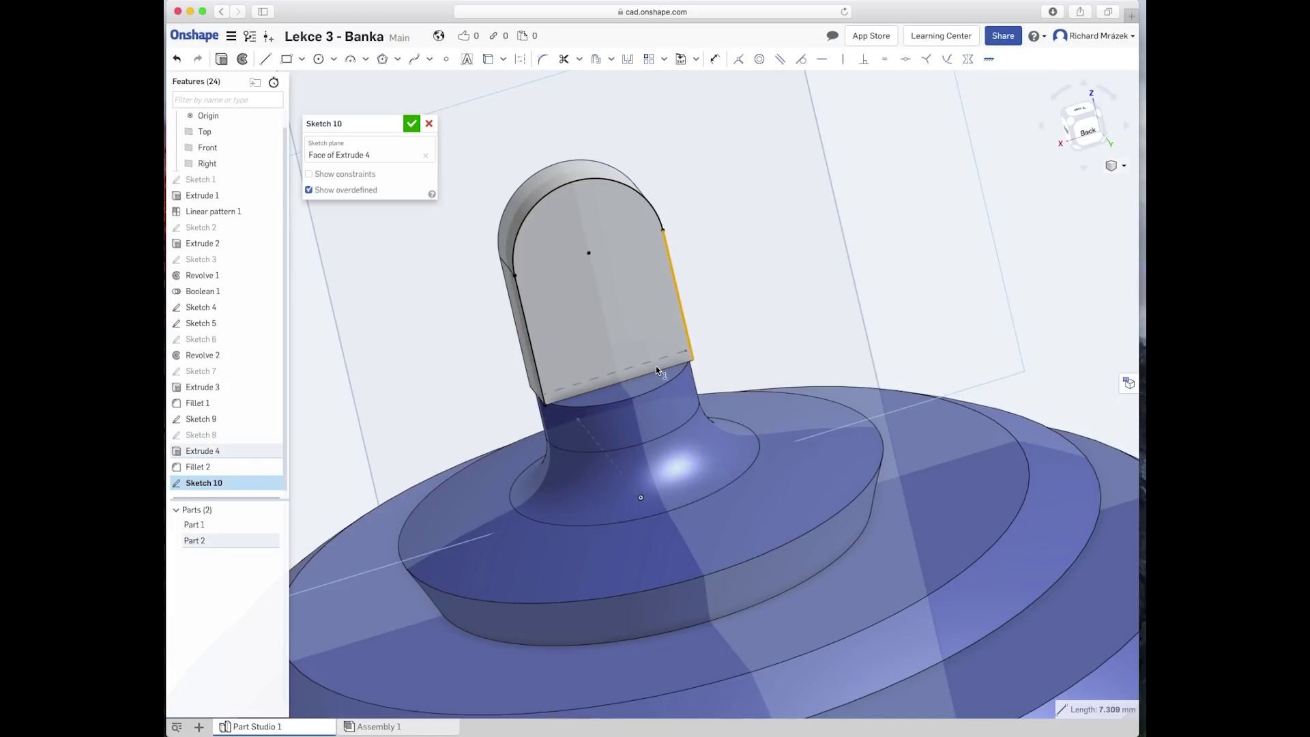
pyautogui.rightClick(660, 374)
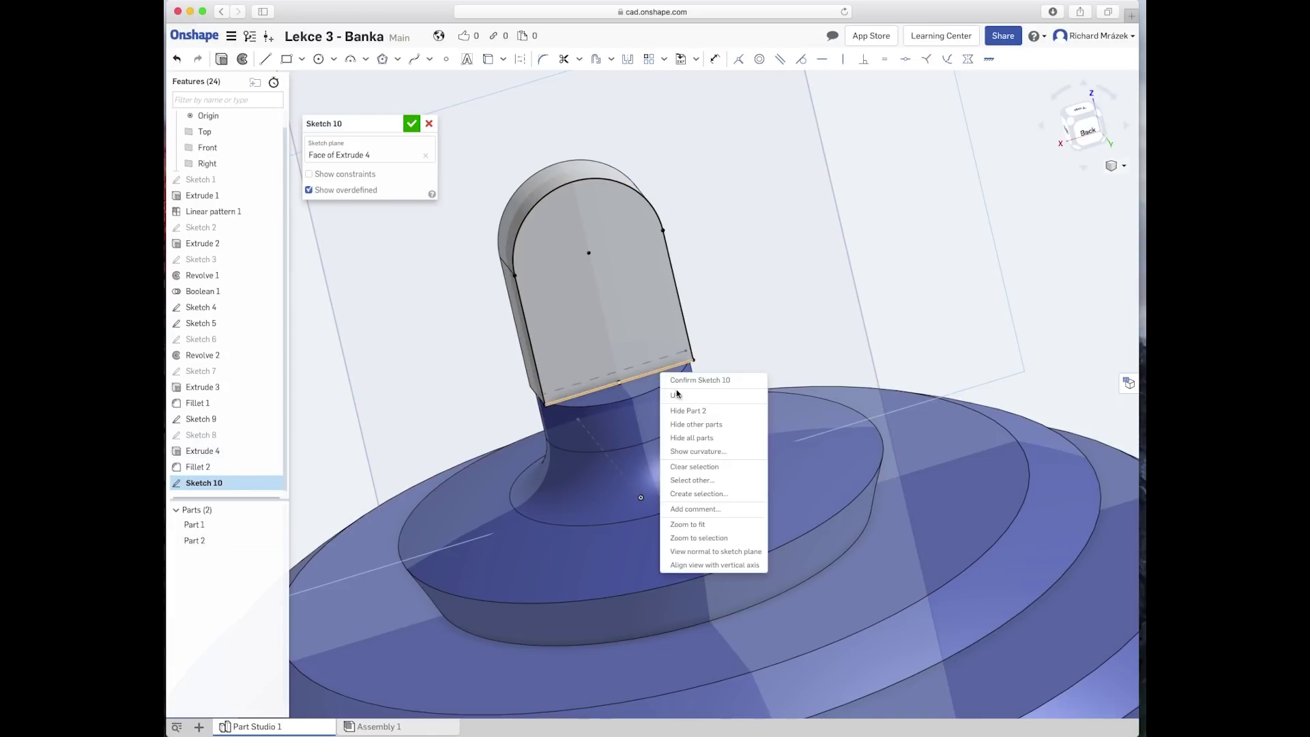
pyautogui.click(677, 395)
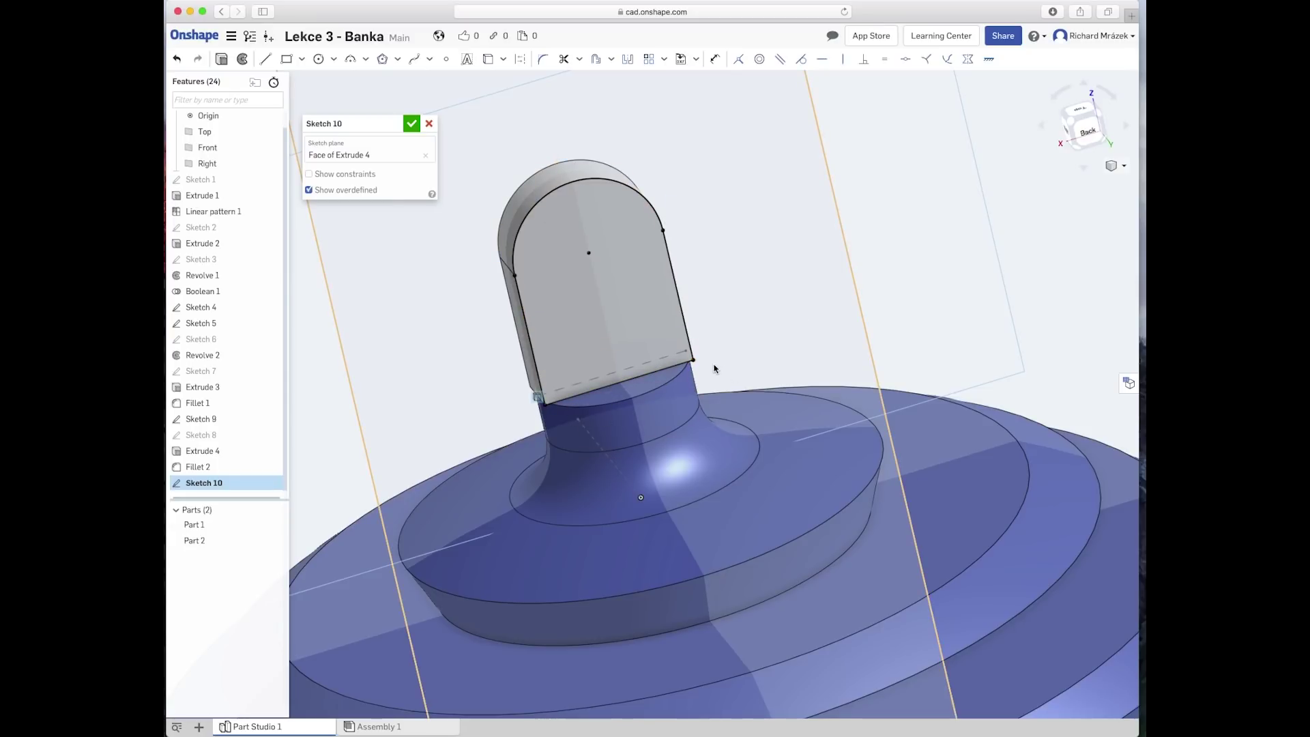
# Step: Box-select the tab face's projected outline and drag an offset copy of it inward
pyautogui.moveTo(729, 133); pyautogui.dragTo(494, 451)
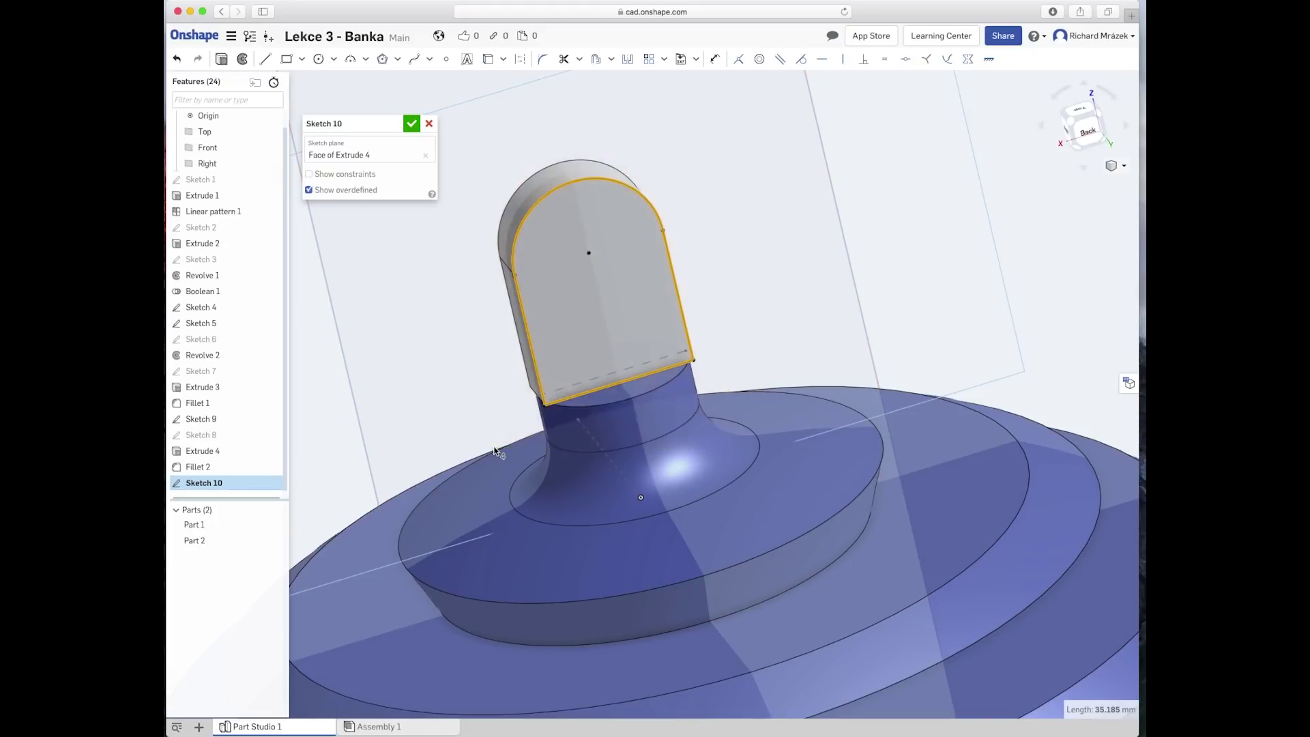
pyautogui.click(596, 62)
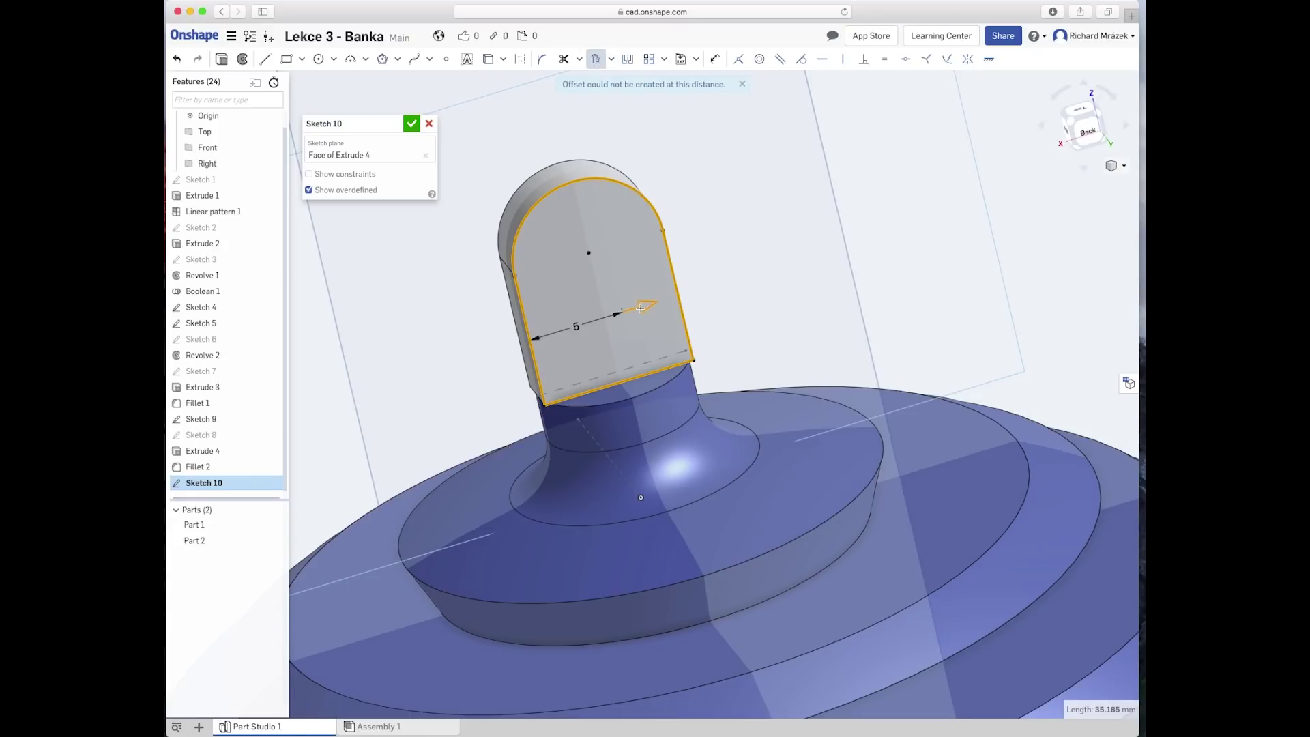
pyautogui.moveTo(645, 305); pyautogui.dragTo(571, 330)
pyautogui.moveTo(500, 393); pyautogui.dragTo(566, 409, button='right')
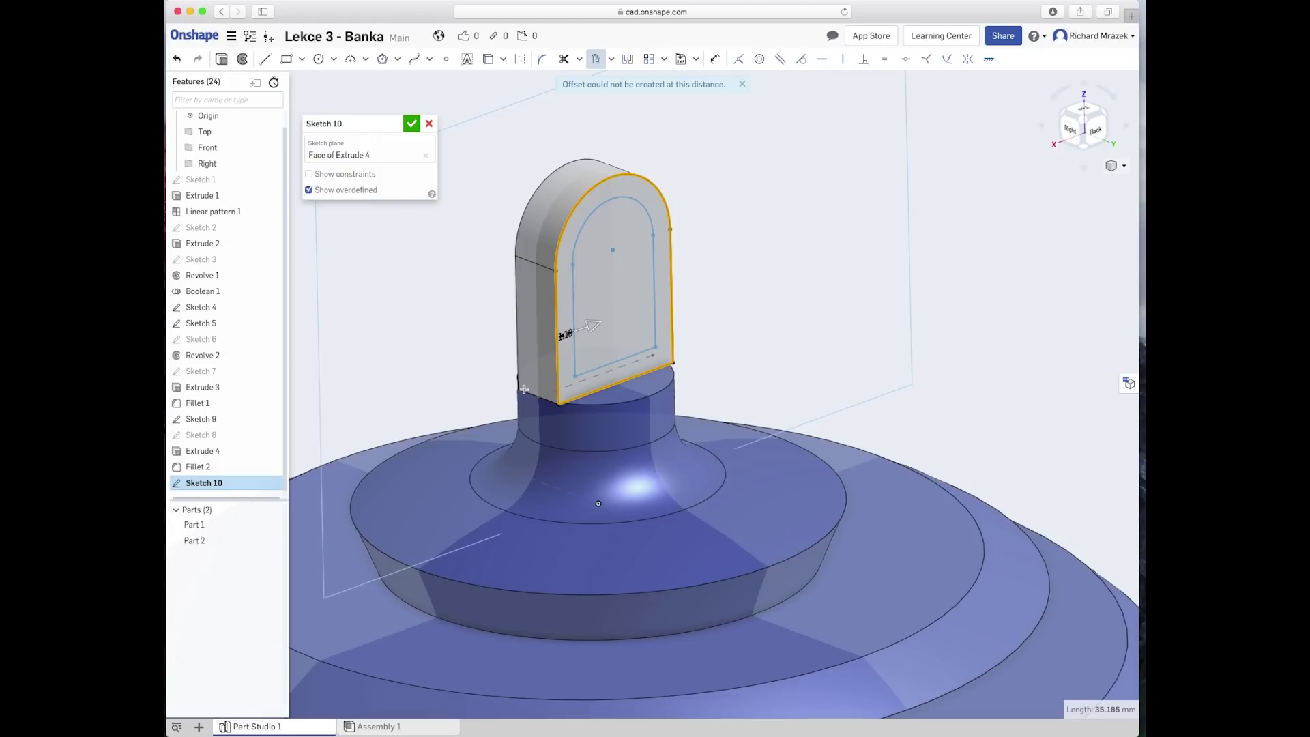
pyautogui.moveTo(726, 345); pyautogui.dragTo(626, 335, button='right')
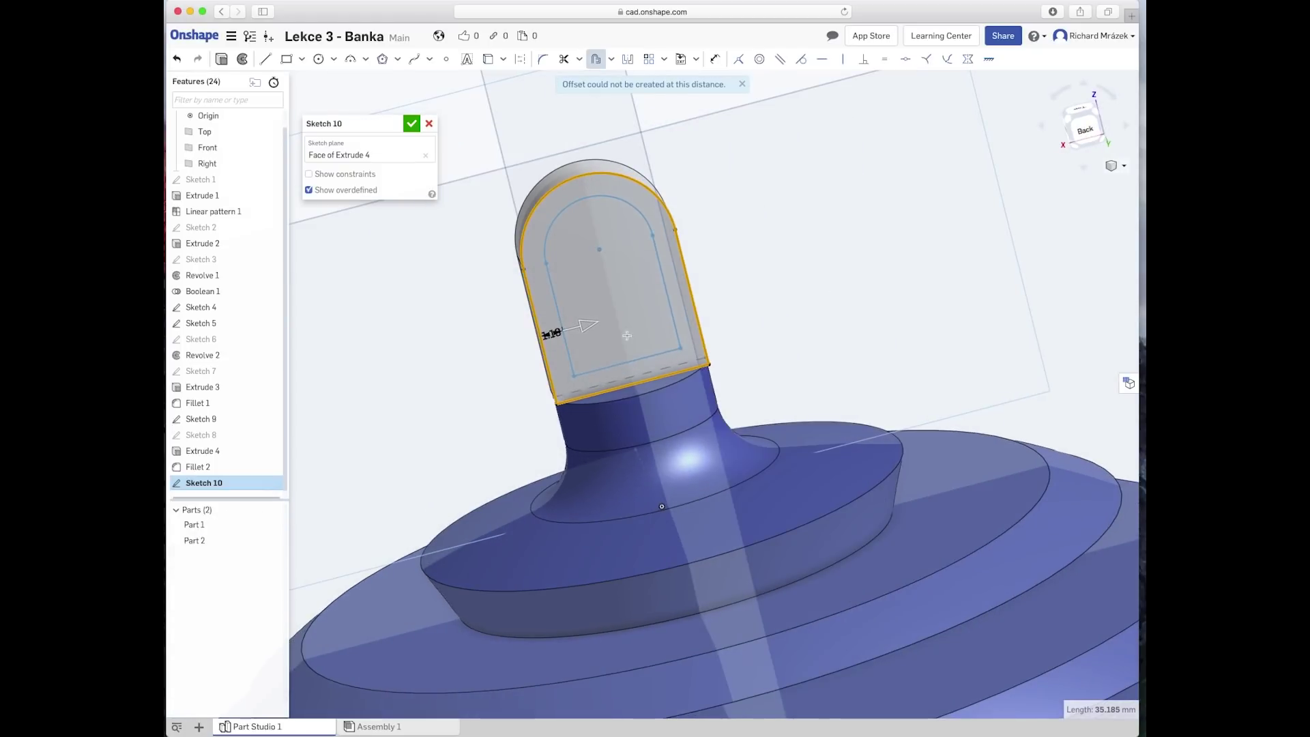
pyautogui.moveTo(589, 325); pyautogui.dragTo(609, 312)
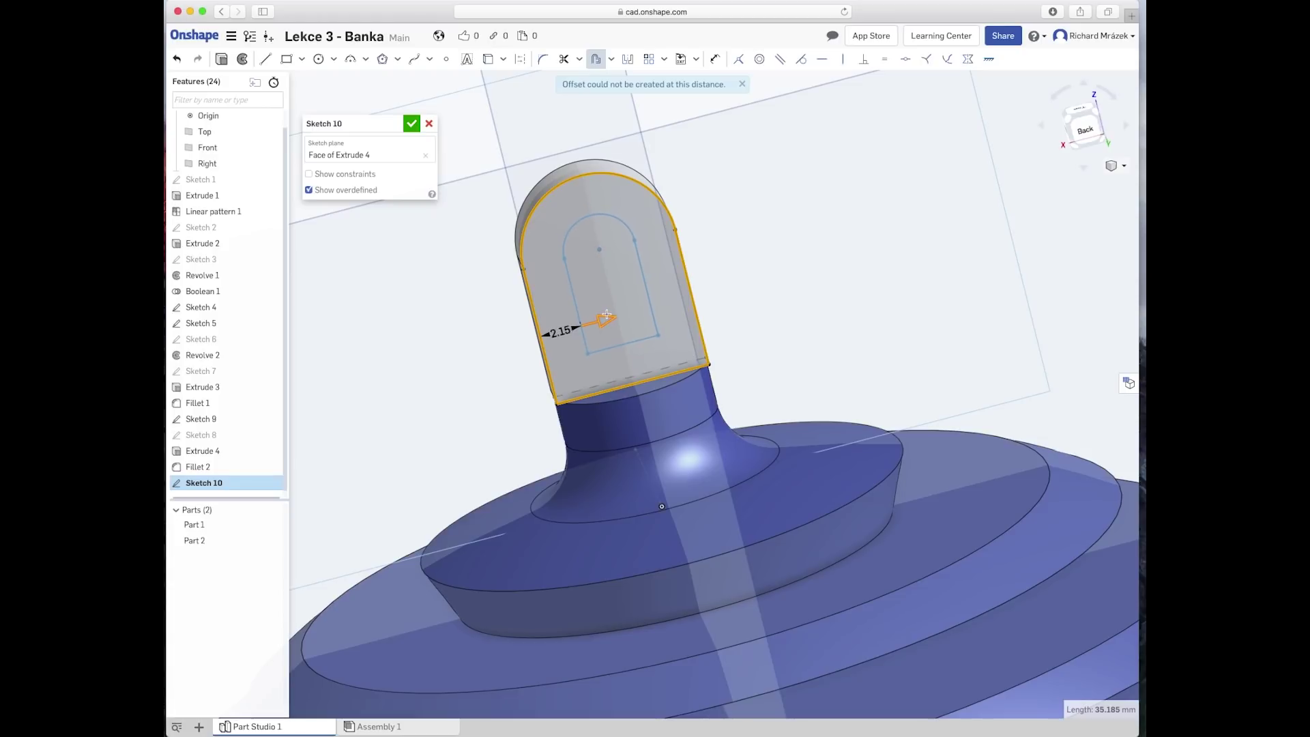
pyautogui.moveTo(610, 313); pyautogui.dragTo(615, 307)
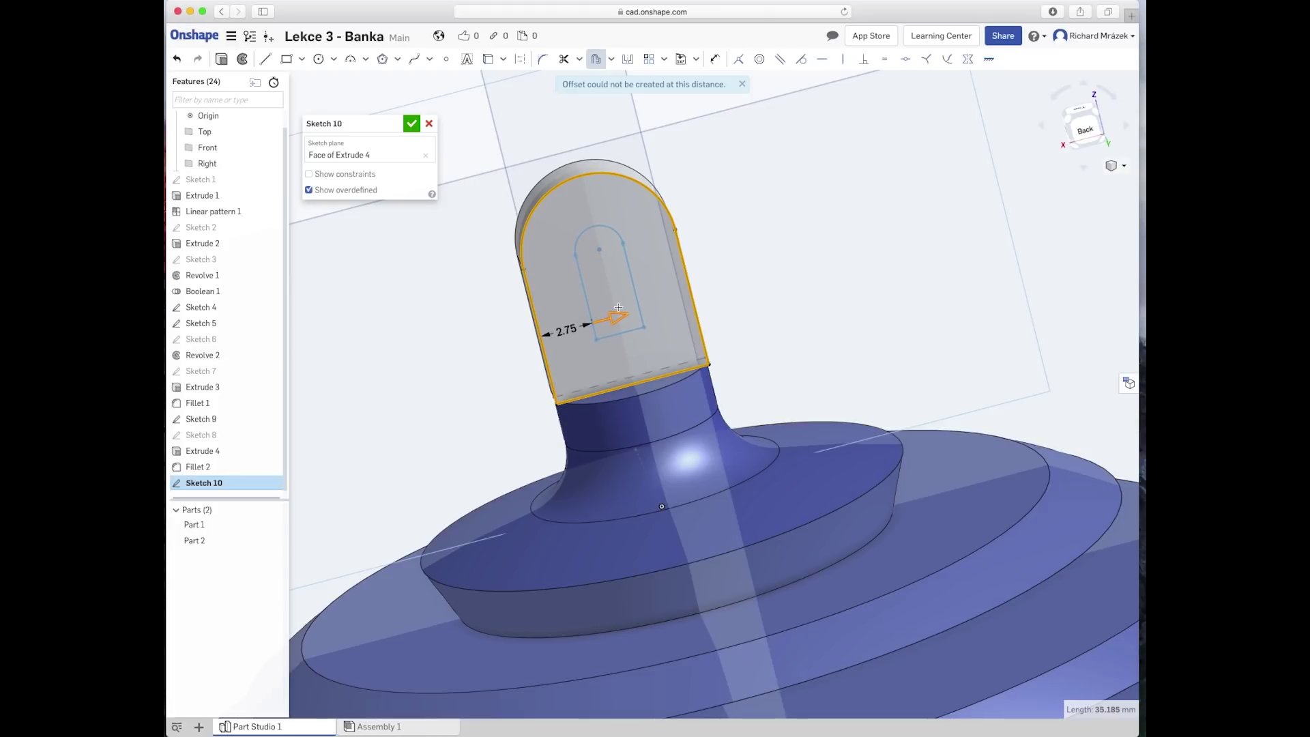
pyautogui.moveTo(616, 308); pyautogui.dragTo(593, 305)
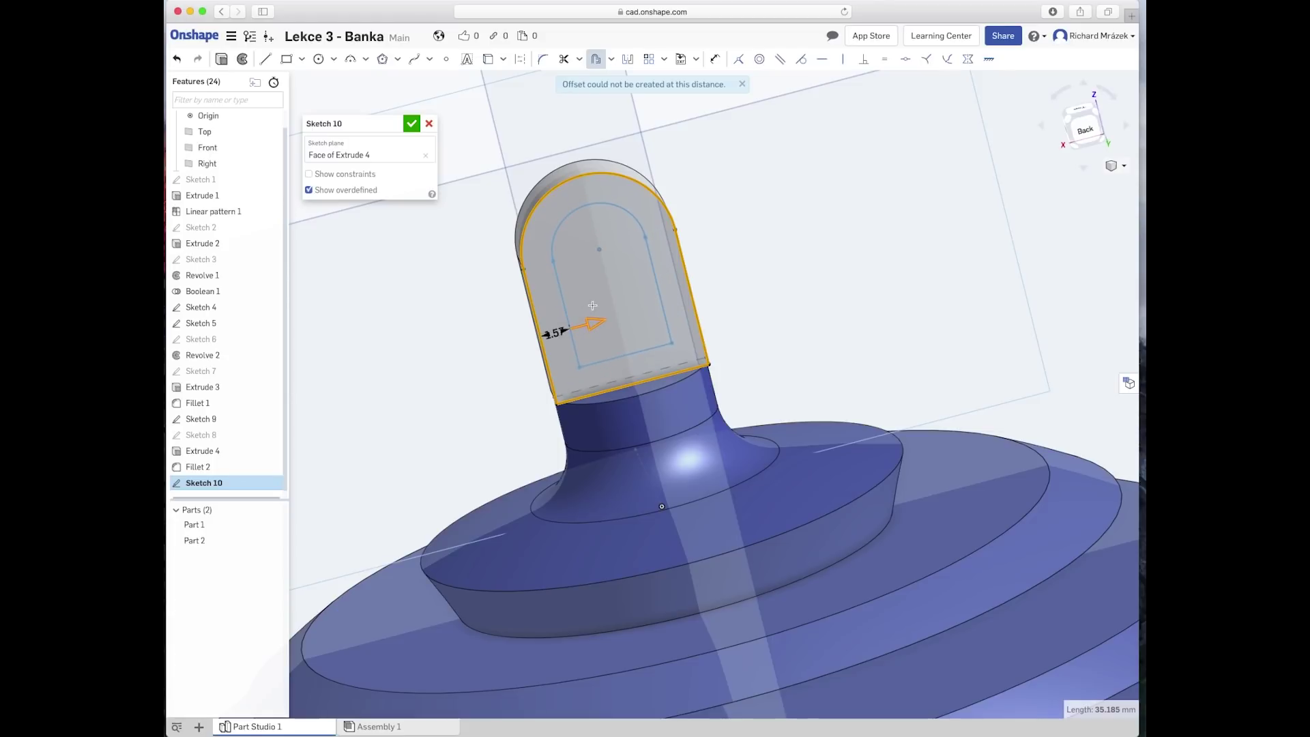
# Step: Set the inner offset distance to 2 mm and finish Sketch 10
pyautogui.click(607, 308)
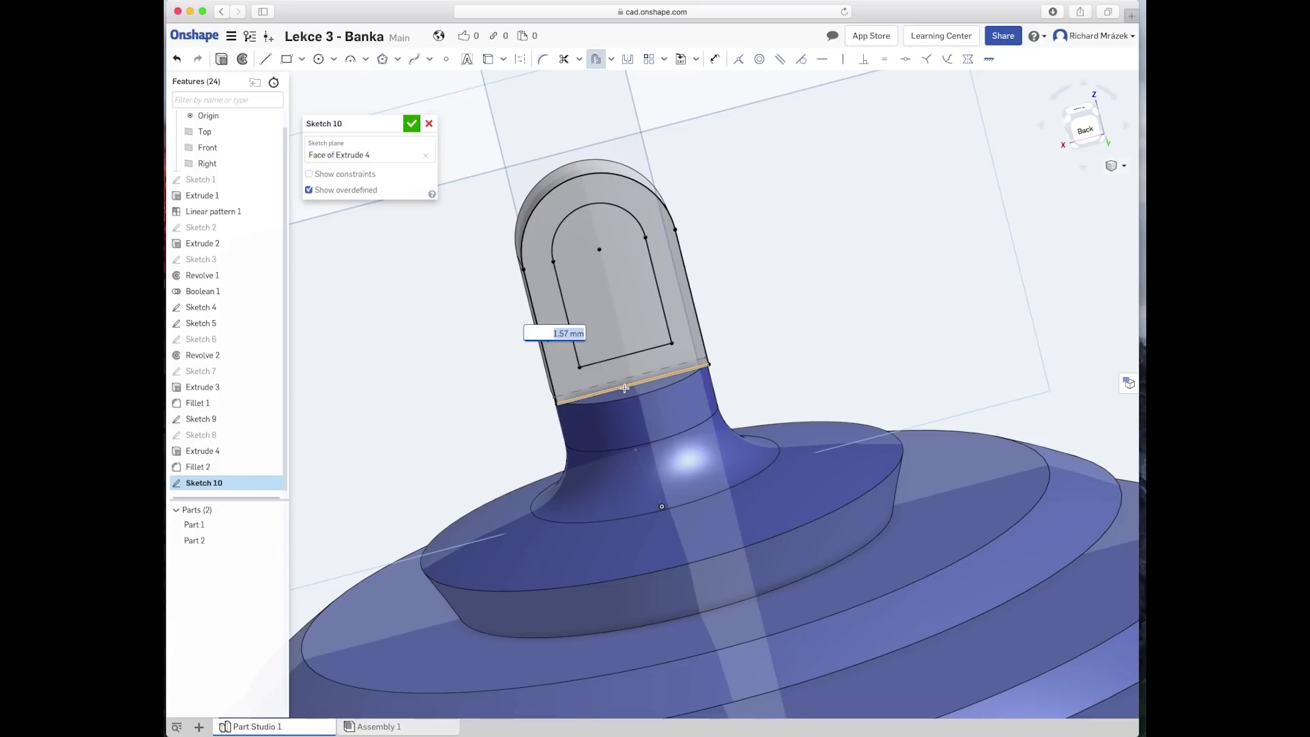
pyautogui.write('2')
pyautogui.press('Return')
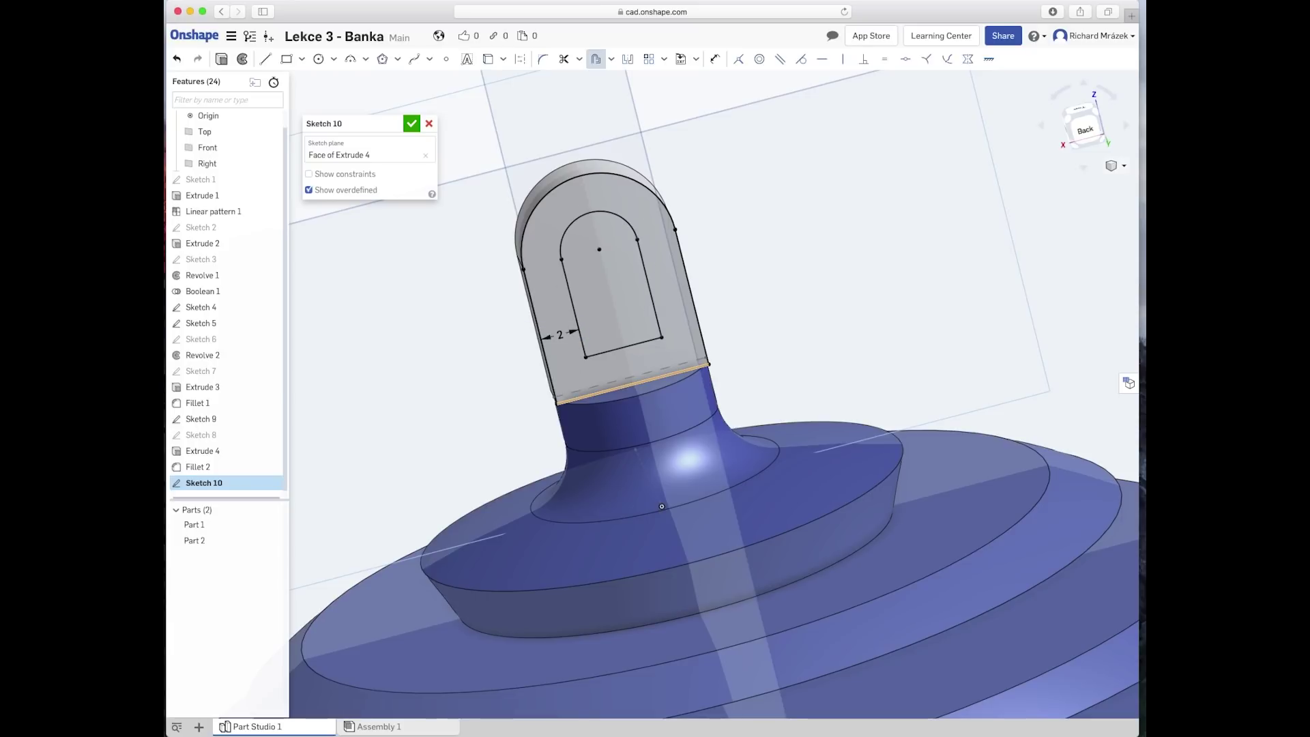
pyautogui.click(412, 124)
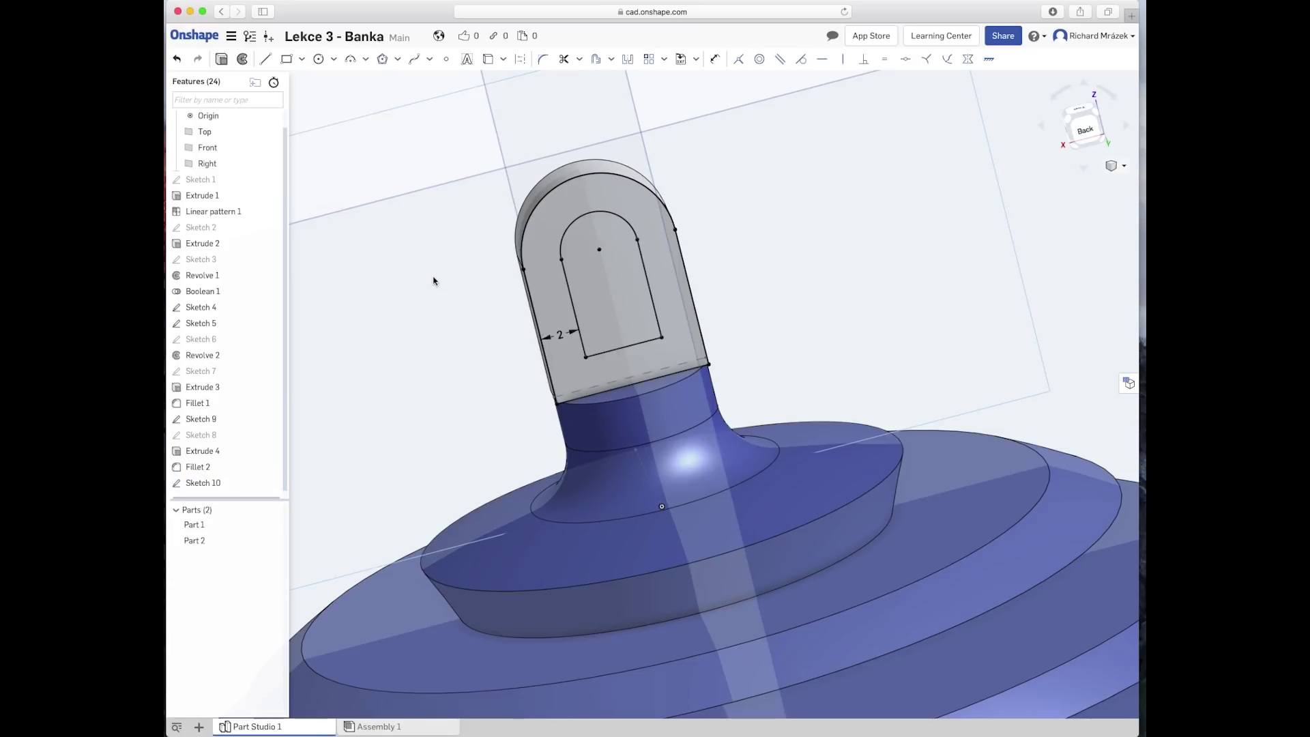
# Step: Change Extrude 4's depth from 3 mm to 2 mm
pyautogui.moveTo(448, 322); pyautogui.dragTo(512, 347, button='right')
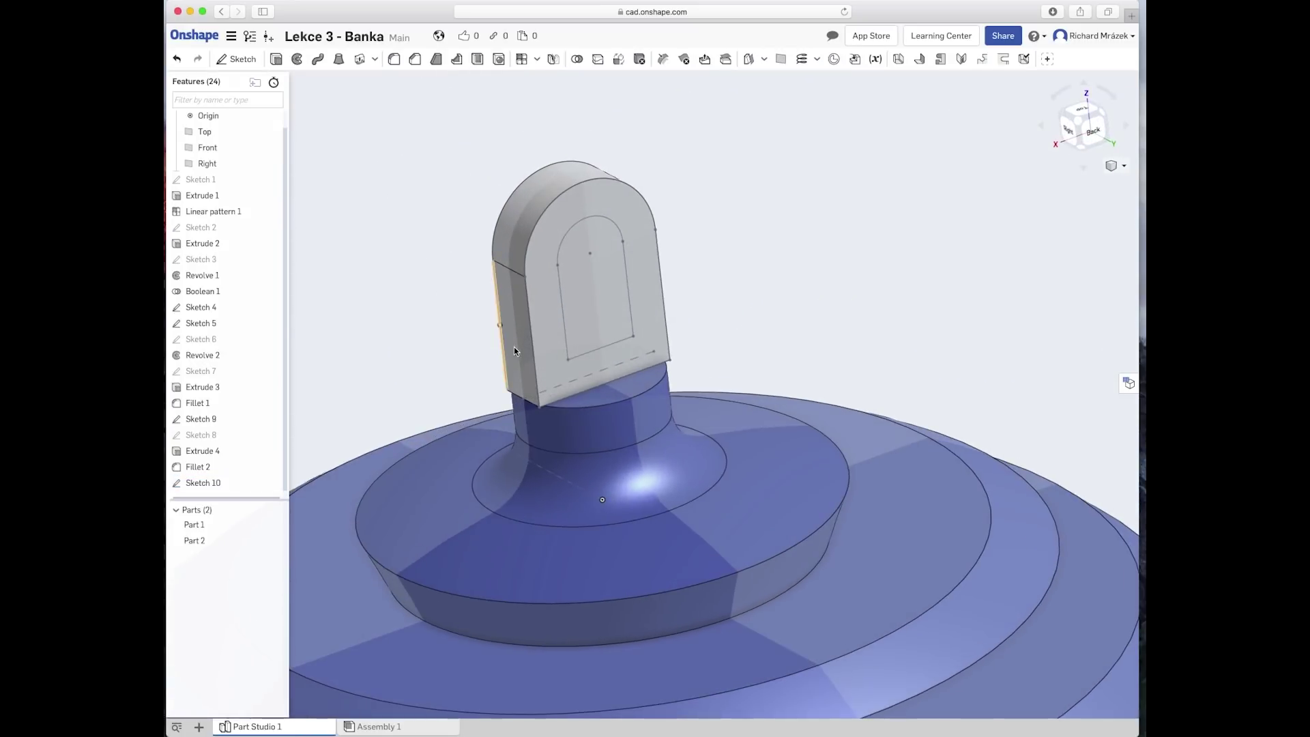
pyautogui.click(521, 338)
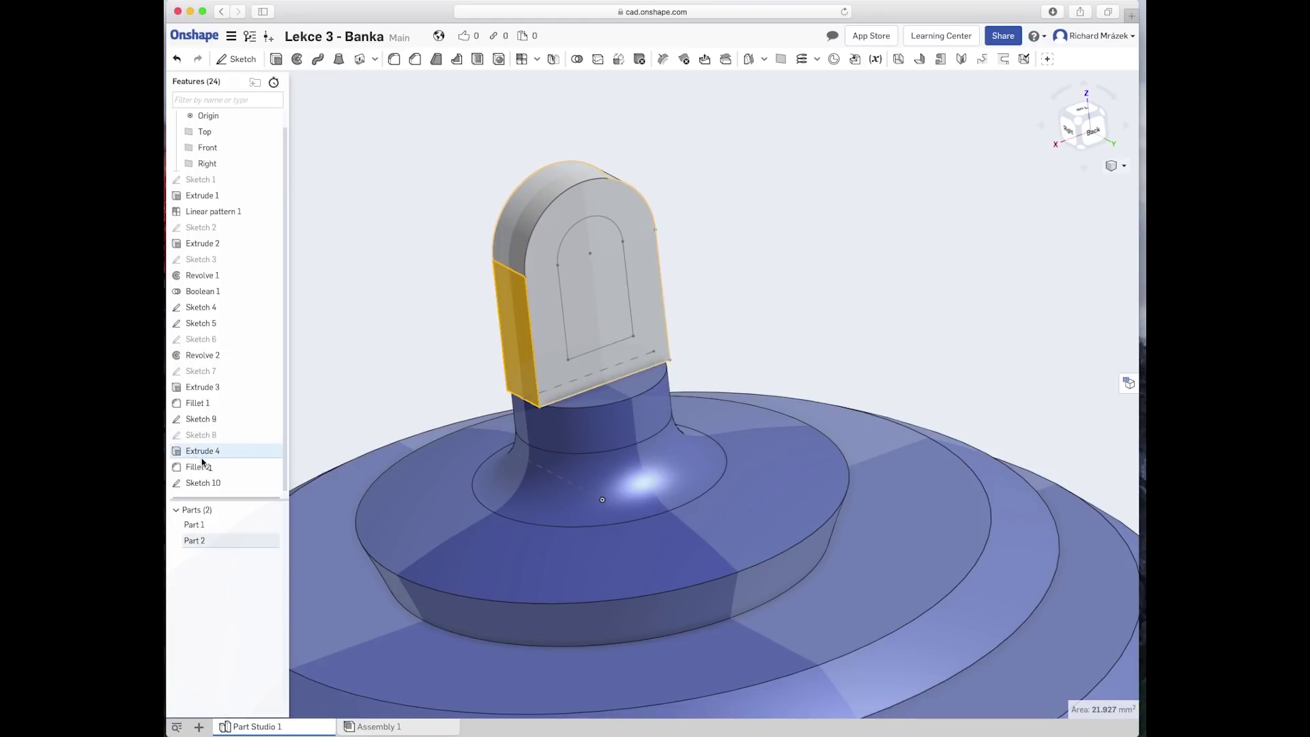
pyautogui.doubleClick(176, 451)
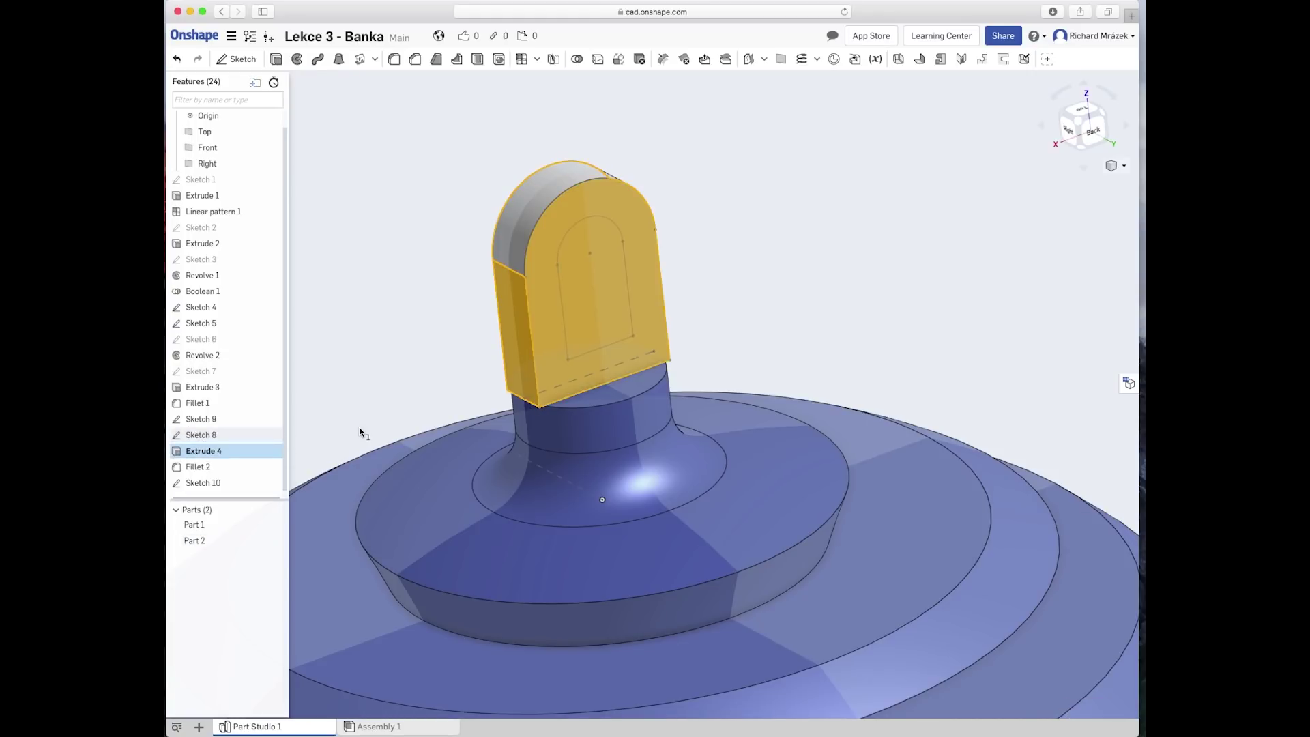
pyautogui.click(408, 222)
pyautogui.write('2')
pyautogui.press('Return')
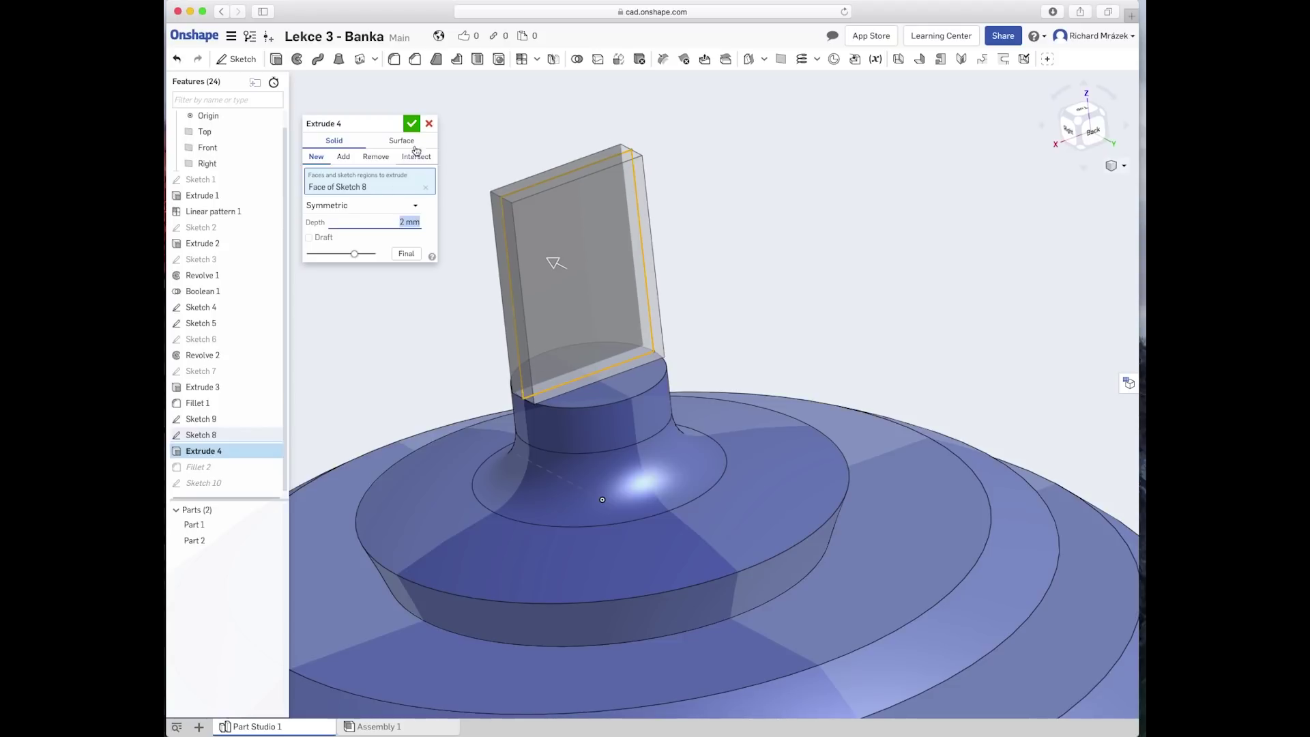
pyautogui.click(411, 124)
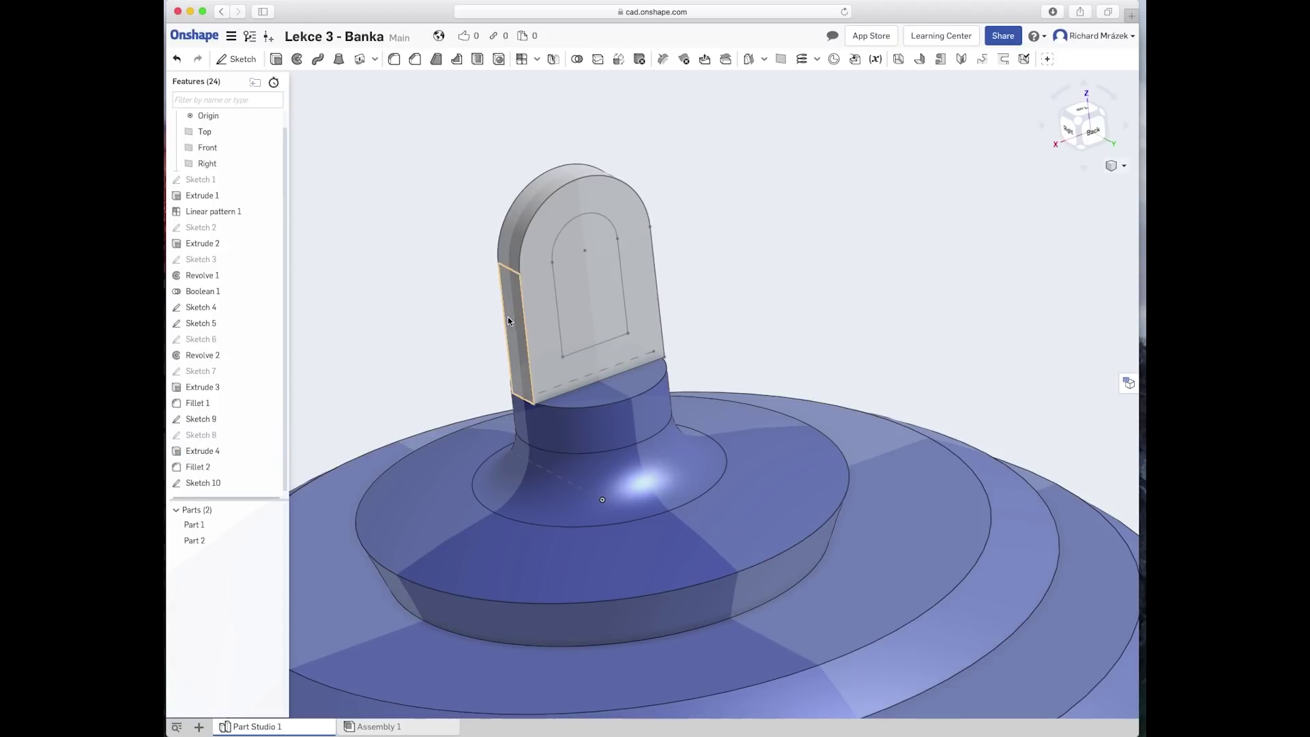
# Step: Check the tab's short 2 mm edge, clear the selection, and select the tab's outer side edge
pyautogui.moveTo(482, 374); pyautogui.dragTo(490, 375, button='right')
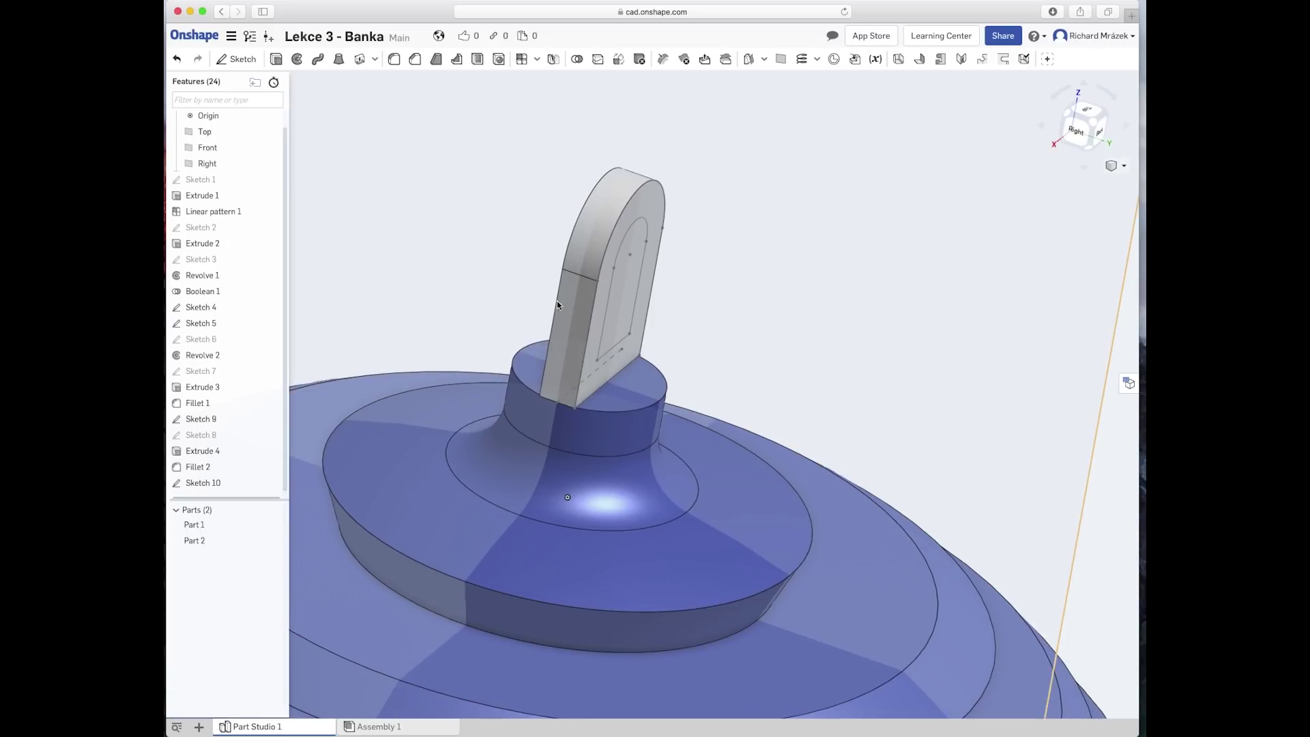
pyautogui.click(575, 274)
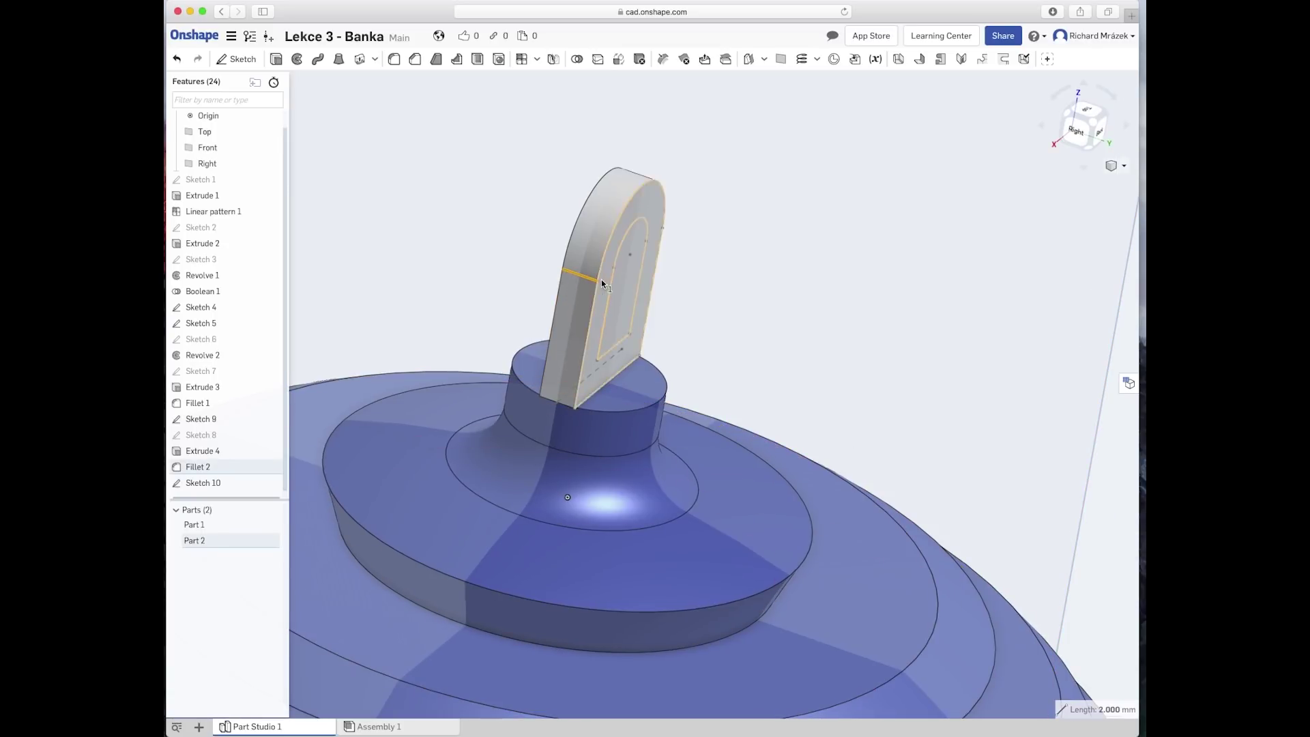
pyautogui.moveTo(686, 314); pyautogui.dragTo(645, 308, button='right')
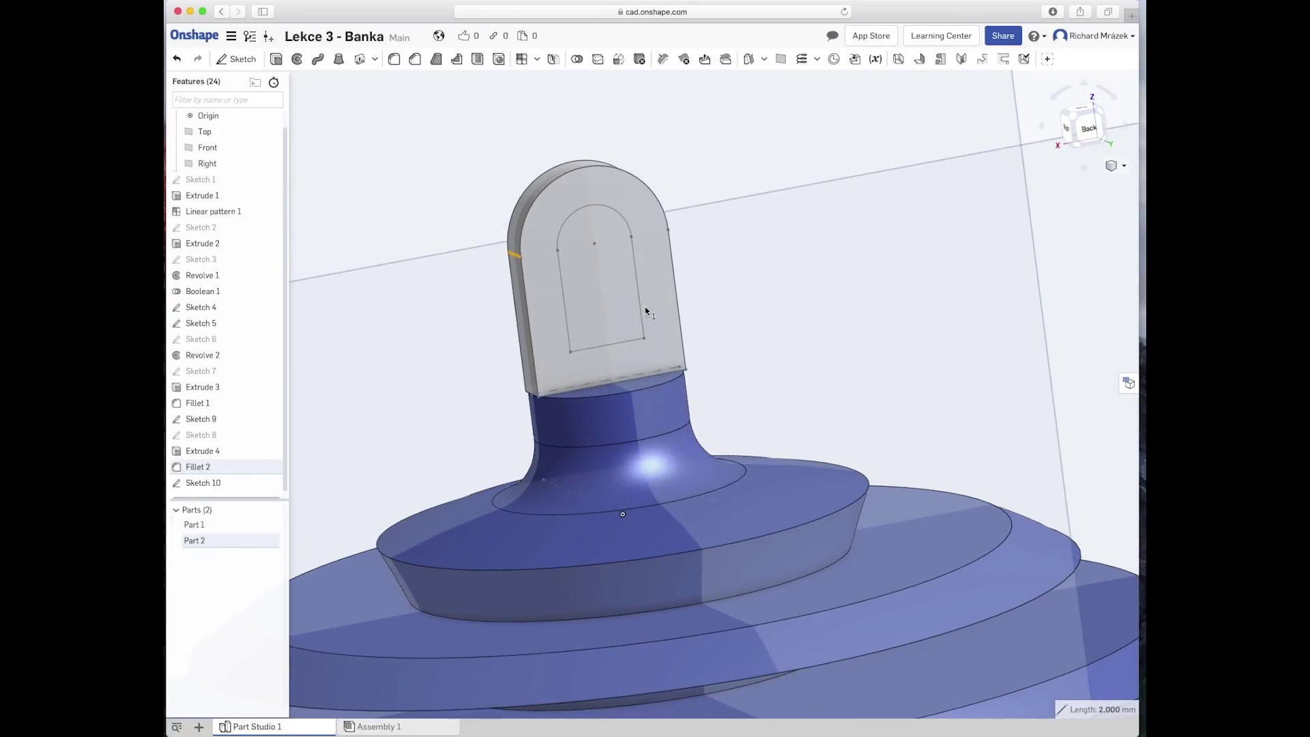
pyautogui.rightClick(518, 262)
pyautogui.click(558, 399)
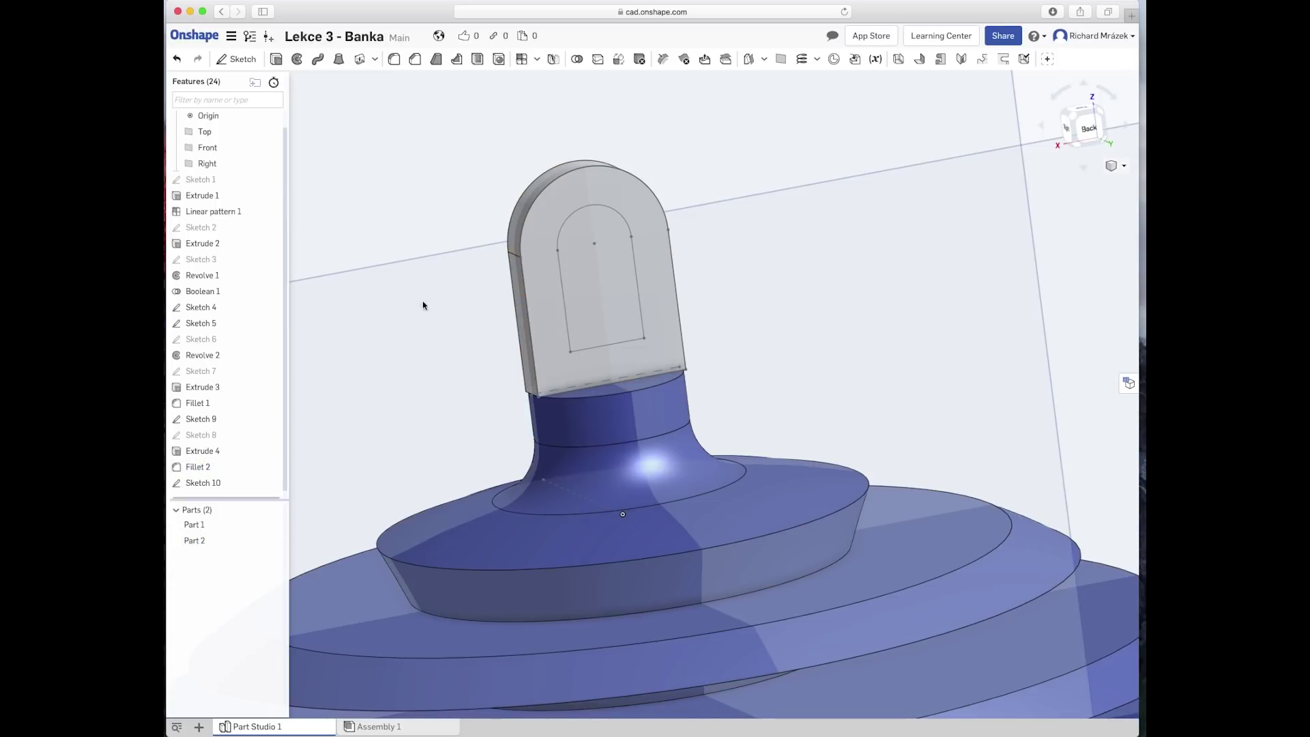
pyautogui.click(526, 293)
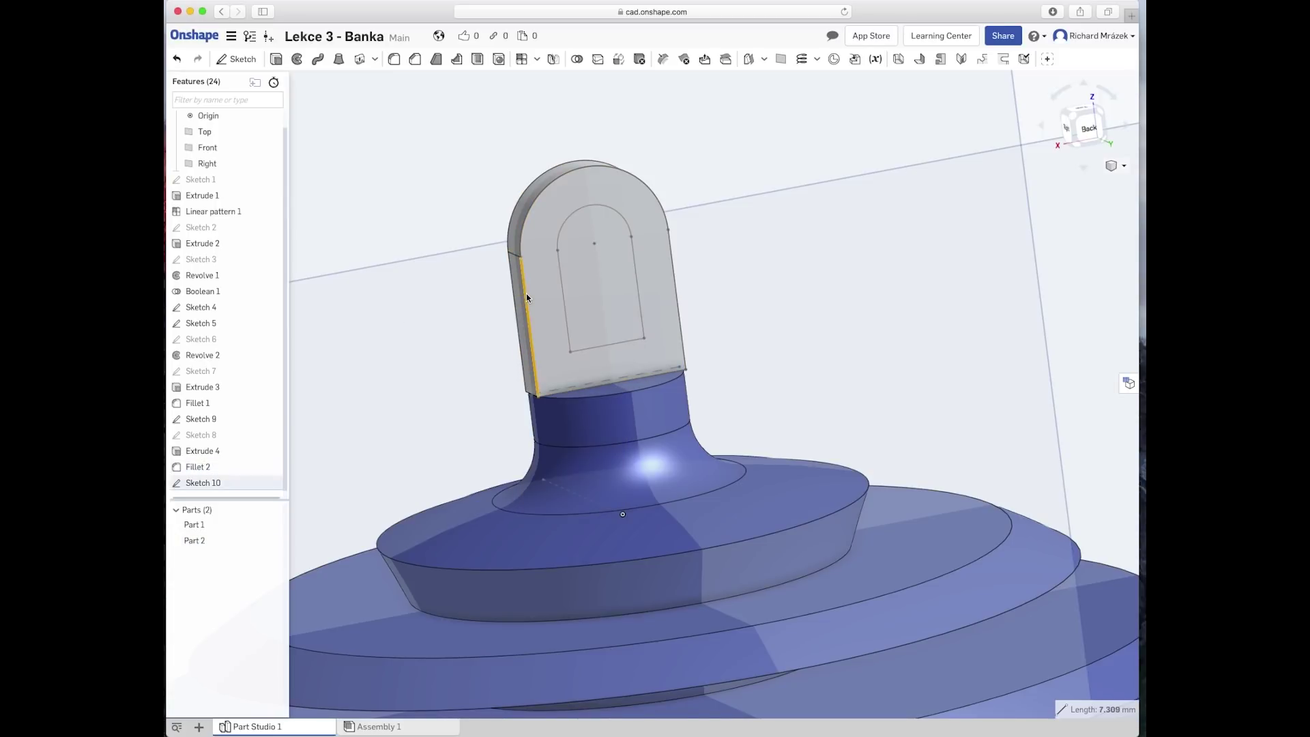
# Step: Reopen Sketch 10 on the tab and select the inset outline's 4 mm bottom segment
pyautogui.click(563, 282)
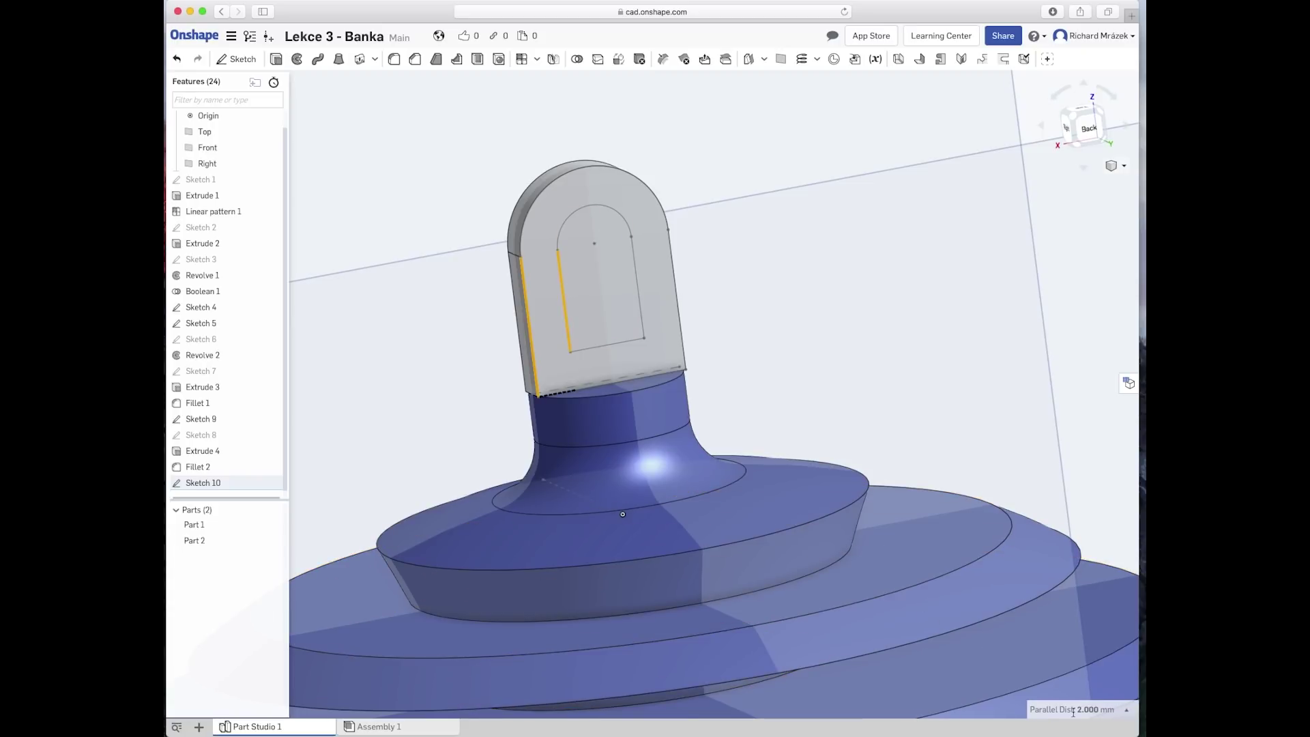
pyautogui.rightClick(560, 304)
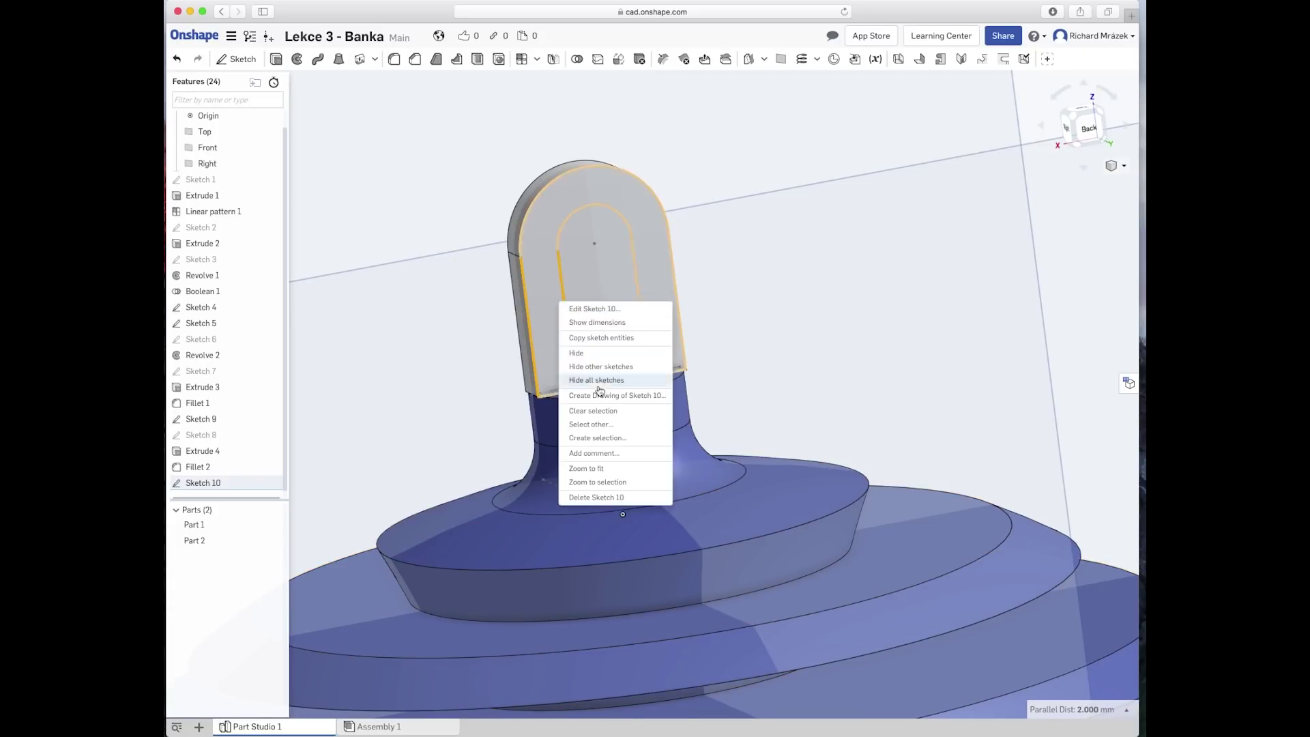
pyautogui.click(595, 411)
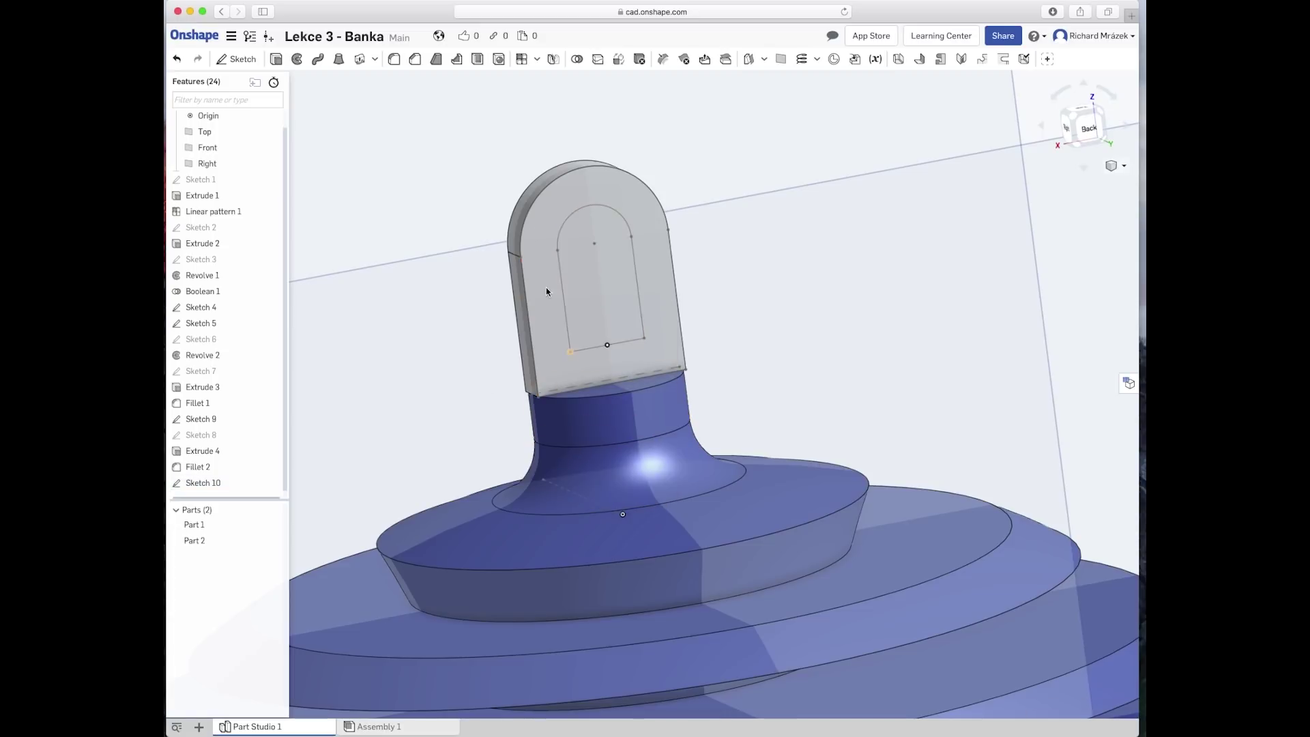
pyautogui.click(205, 482)
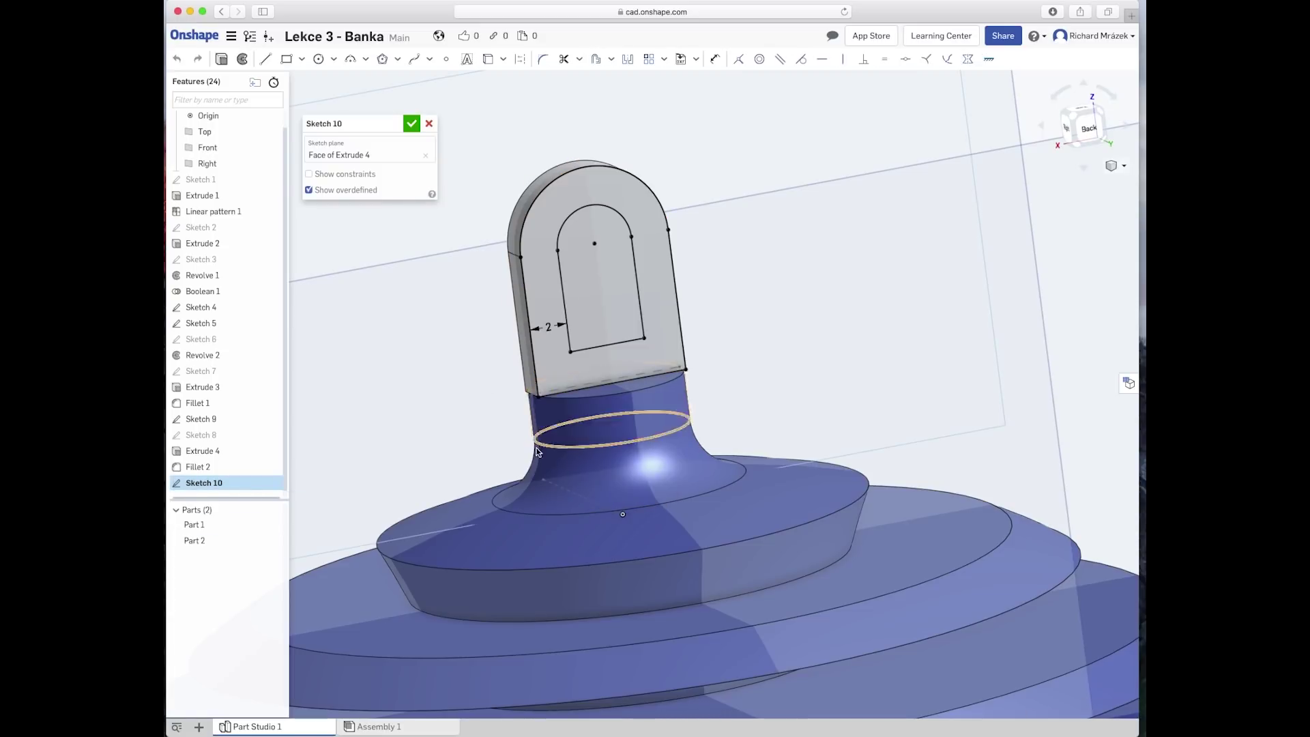
pyautogui.click(617, 346)
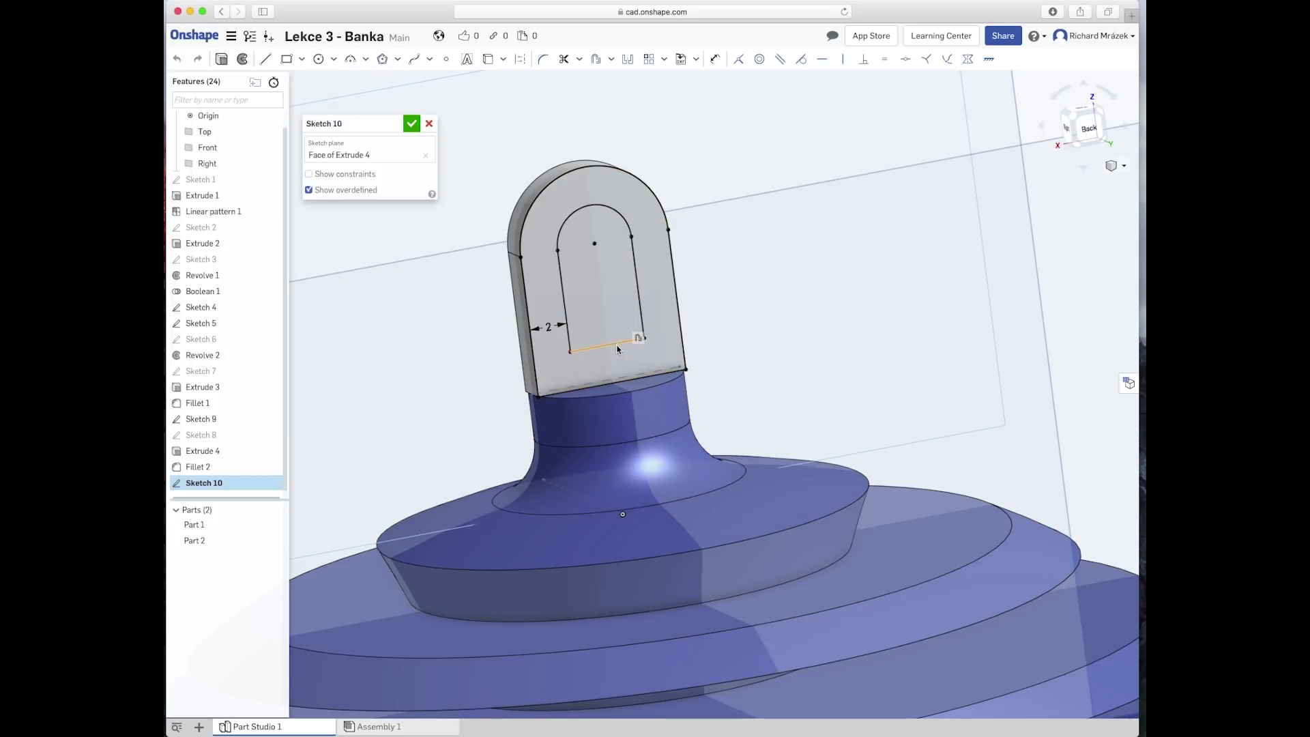
pyautogui.click(603, 349)
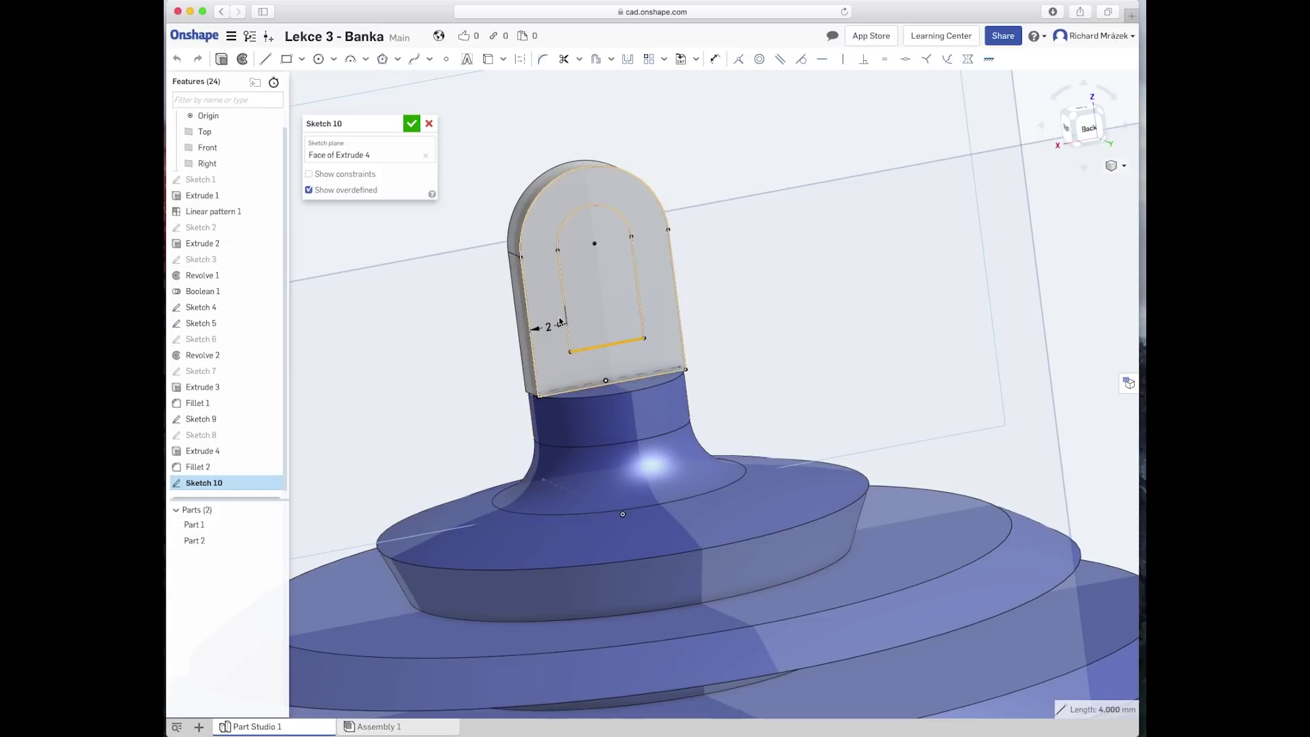
pyautogui.scroll(1, 560, 318)
pyautogui.scroll(2, 560, 318)
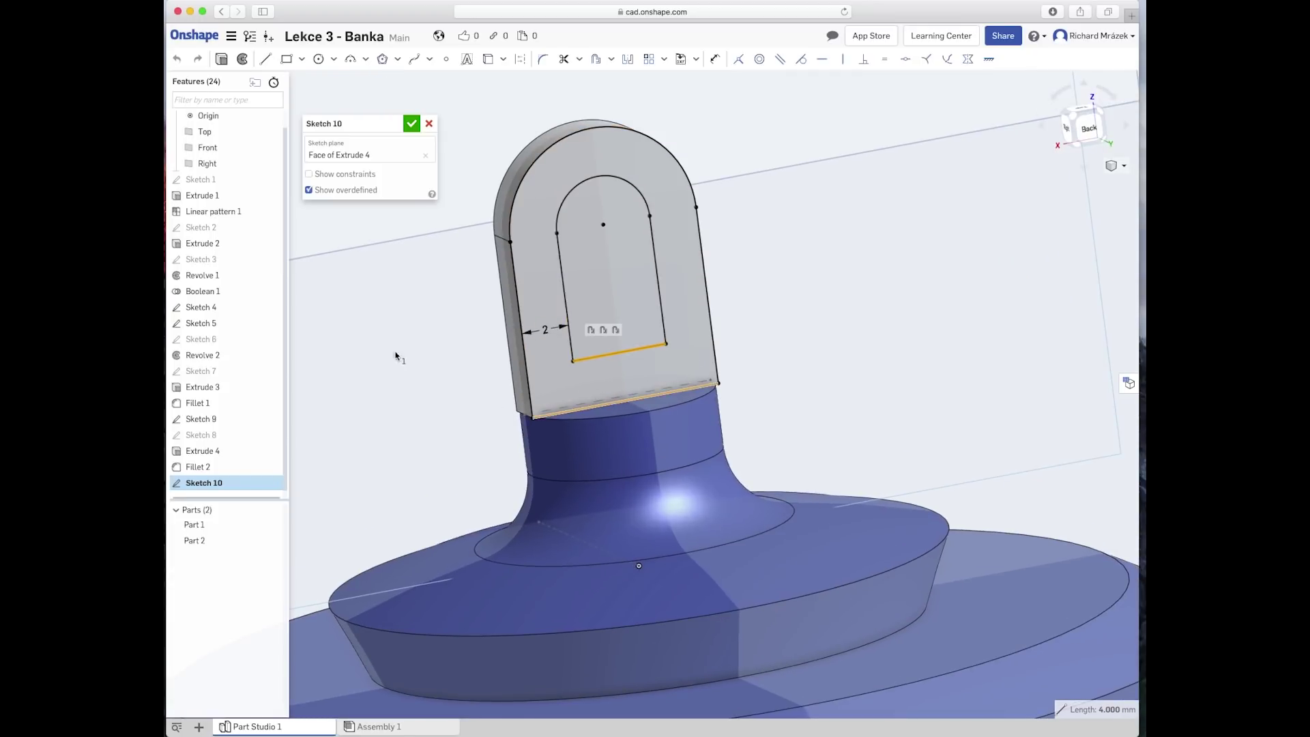
pyautogui.click(563, 58)
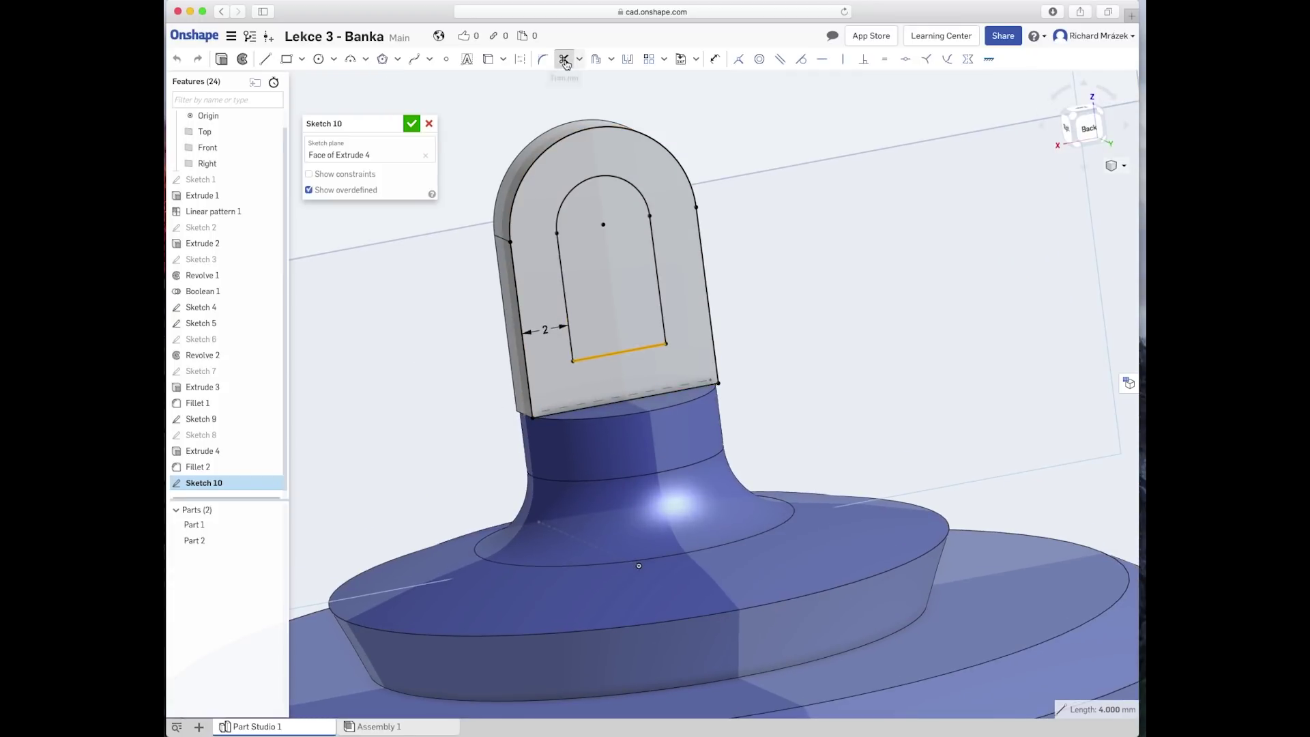
# Step: Trim the inner outline's bottom line, draw lines down to the tab's bottom edge, and accept
pyautogui.click(605, 354)
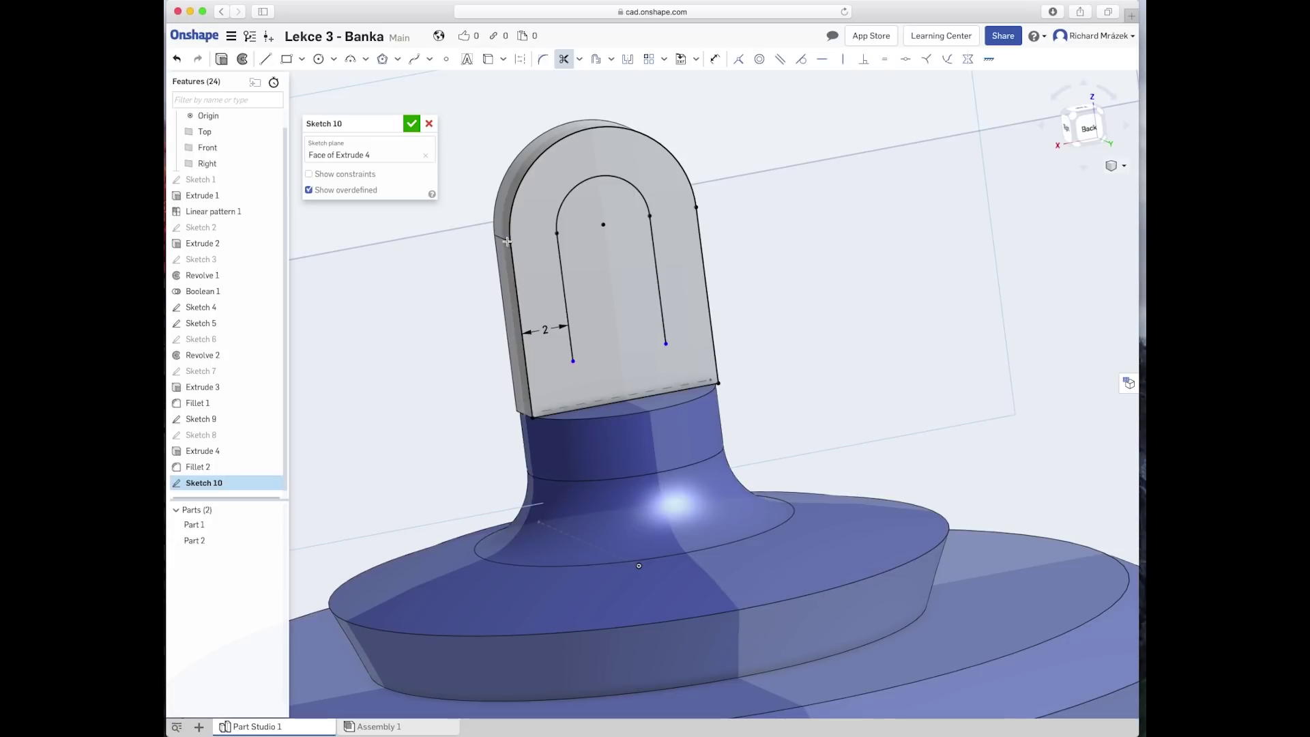
pyautogui.click(266, 60)
pyautogui.click(573, 361)
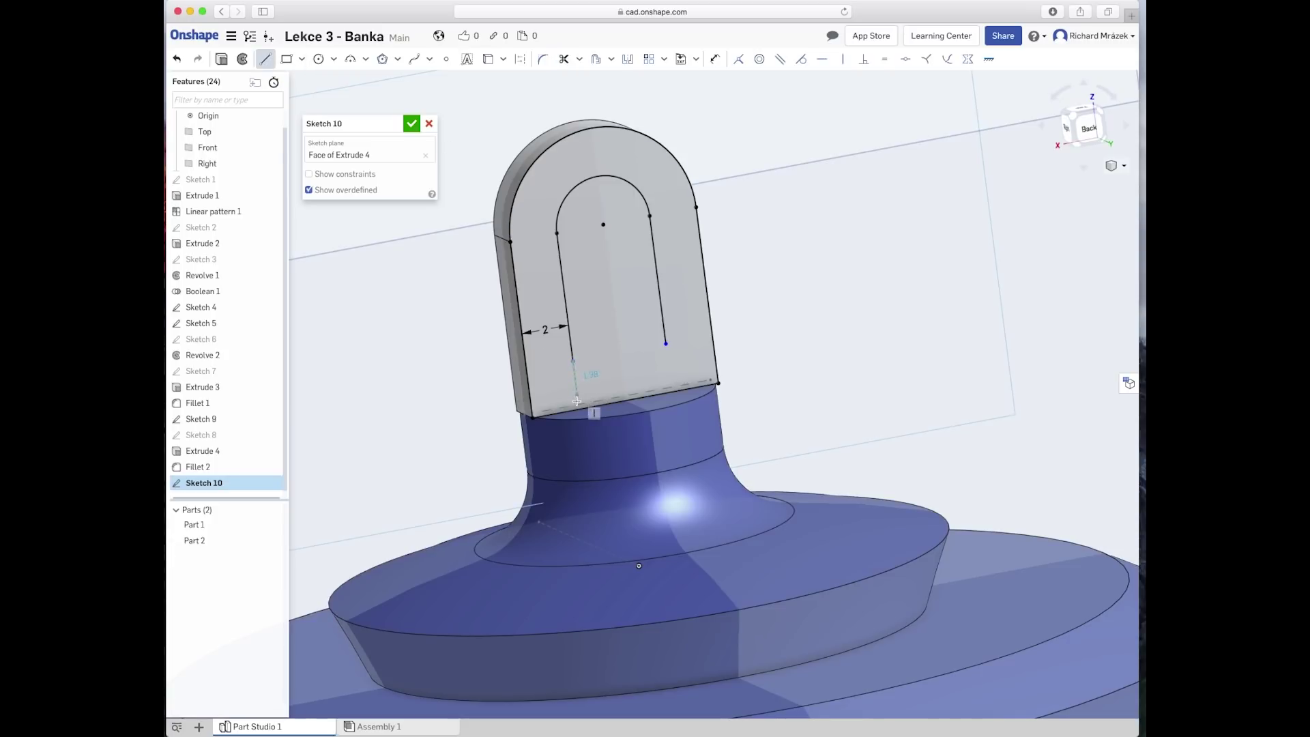
pyautogui.click(578, 412)
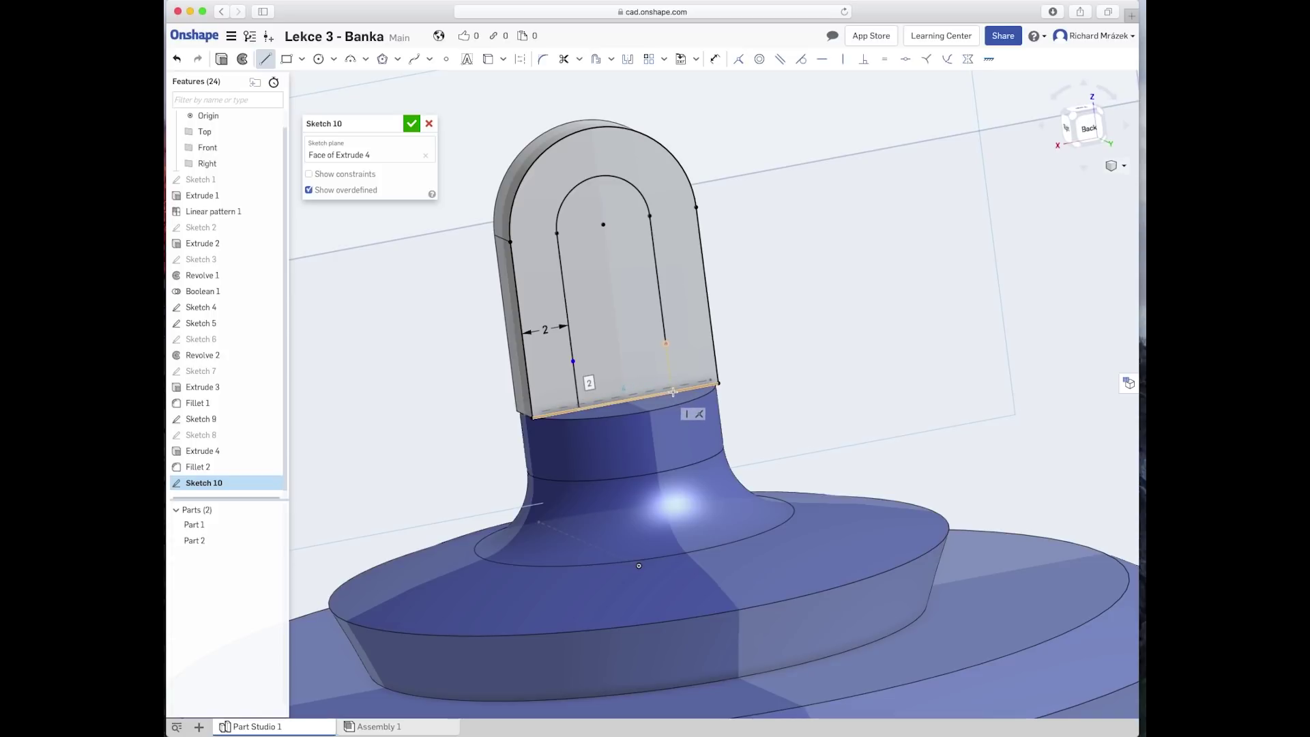
pyautogui.click(672, 390)
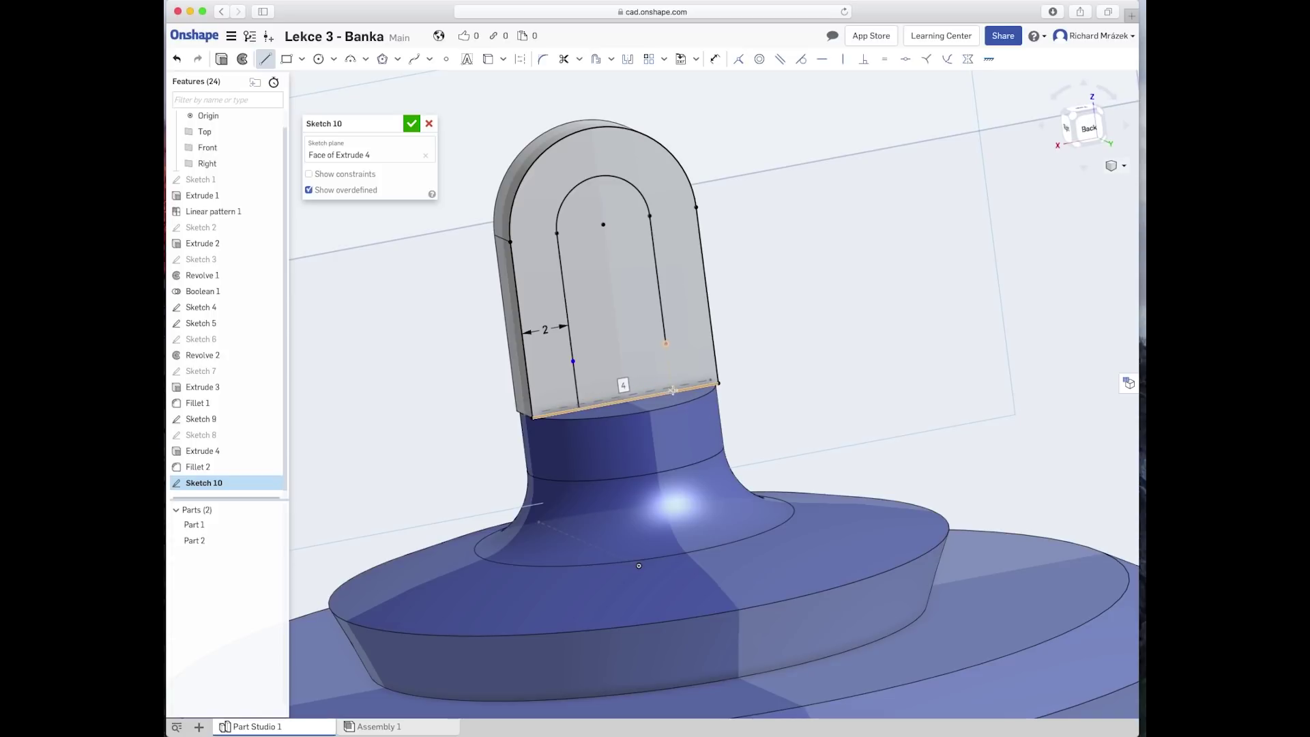
pyautogui.click(664, 344)
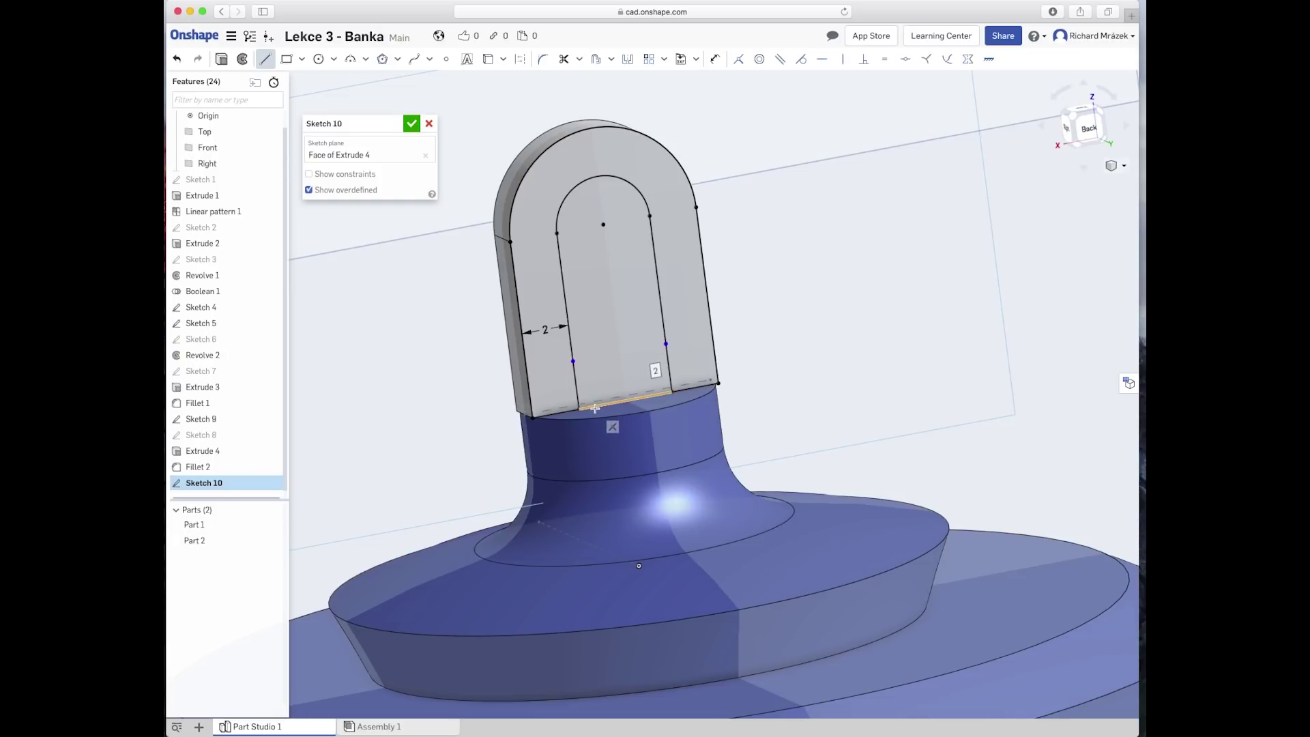
pyautogui.click(412, 124)
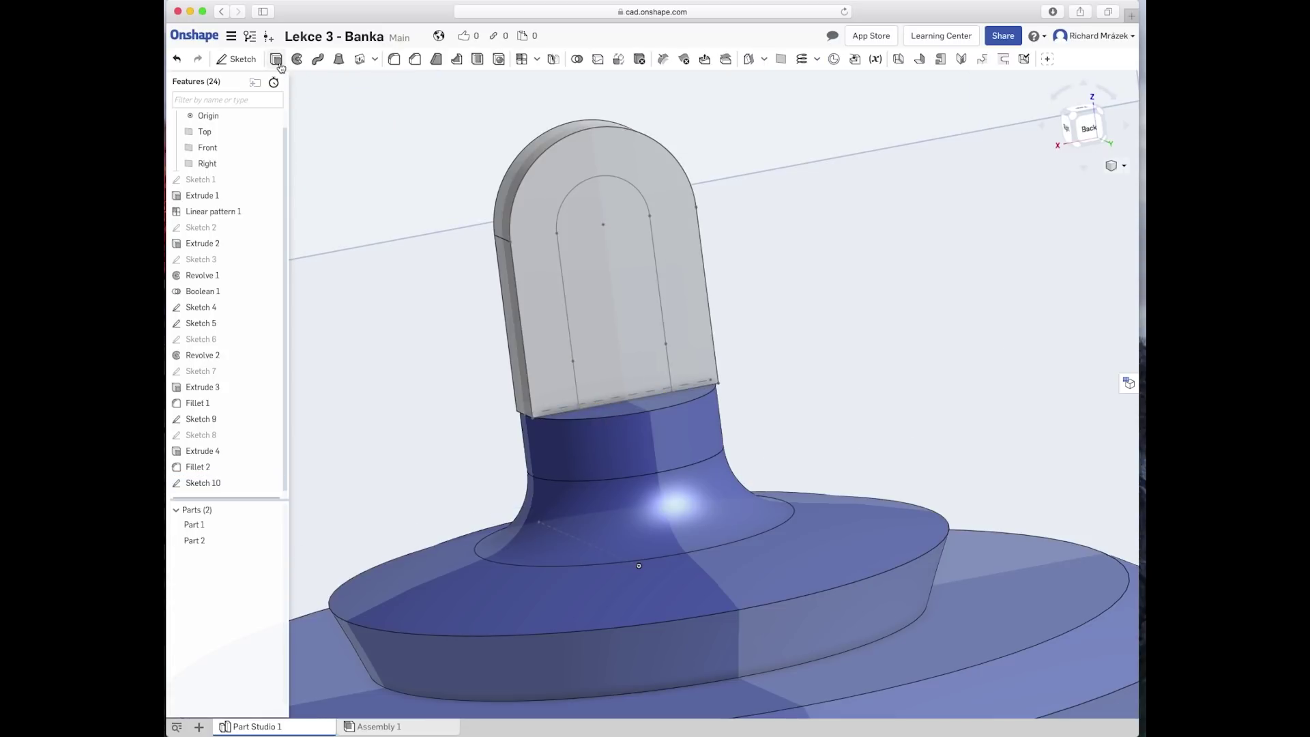
pyautogui.click(276, 59)
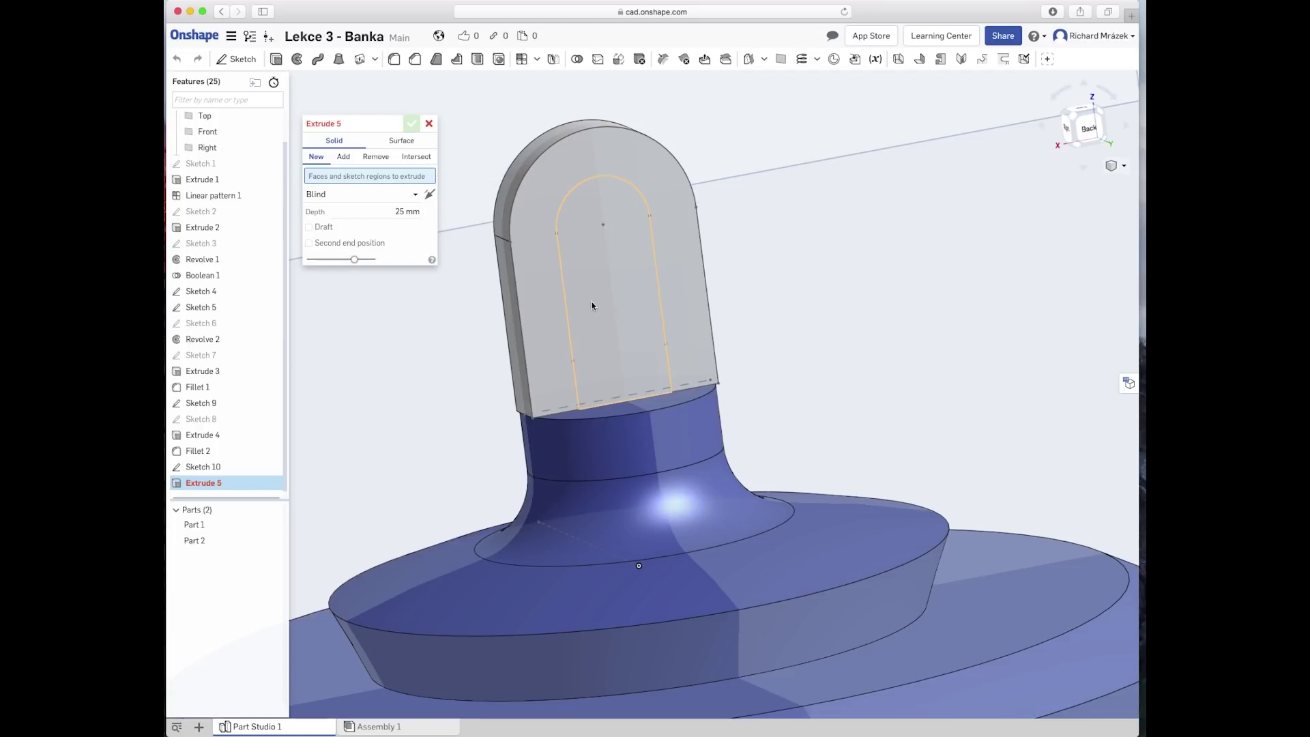
pyautogui.click(612, 318)
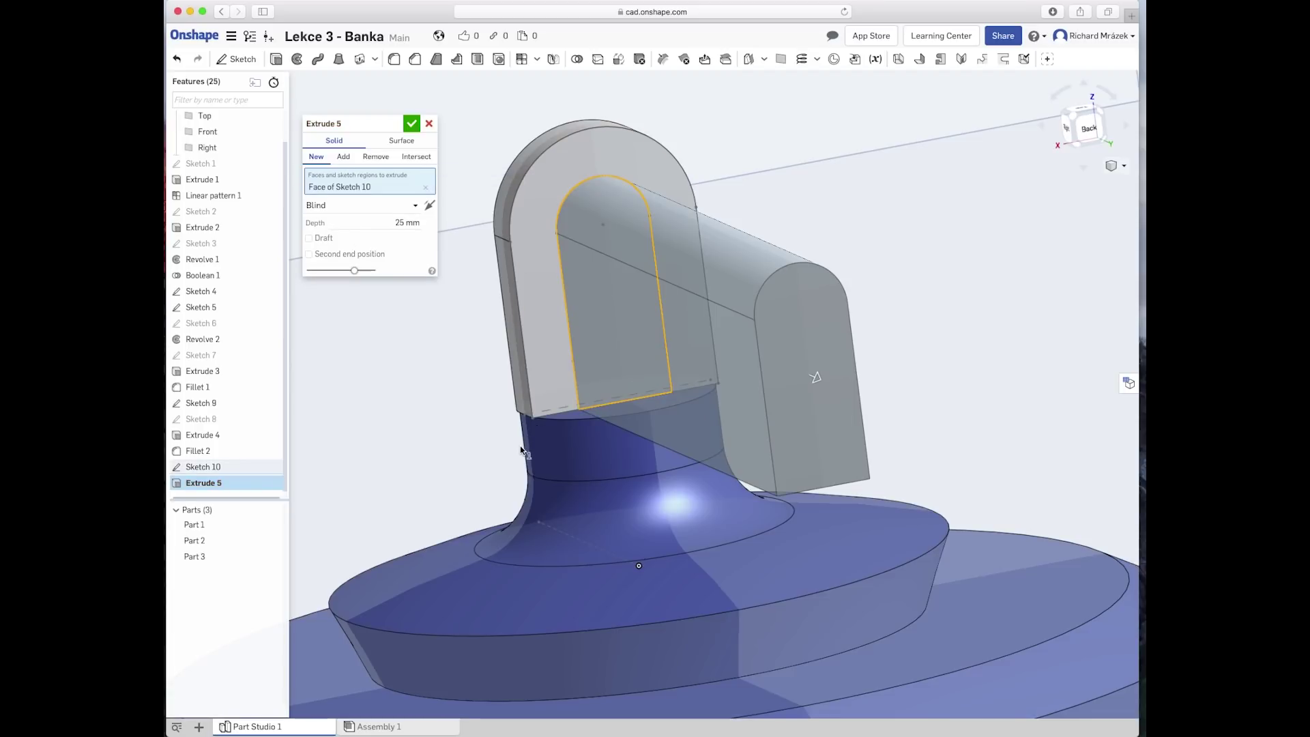
pyautogui.click(375, 156)
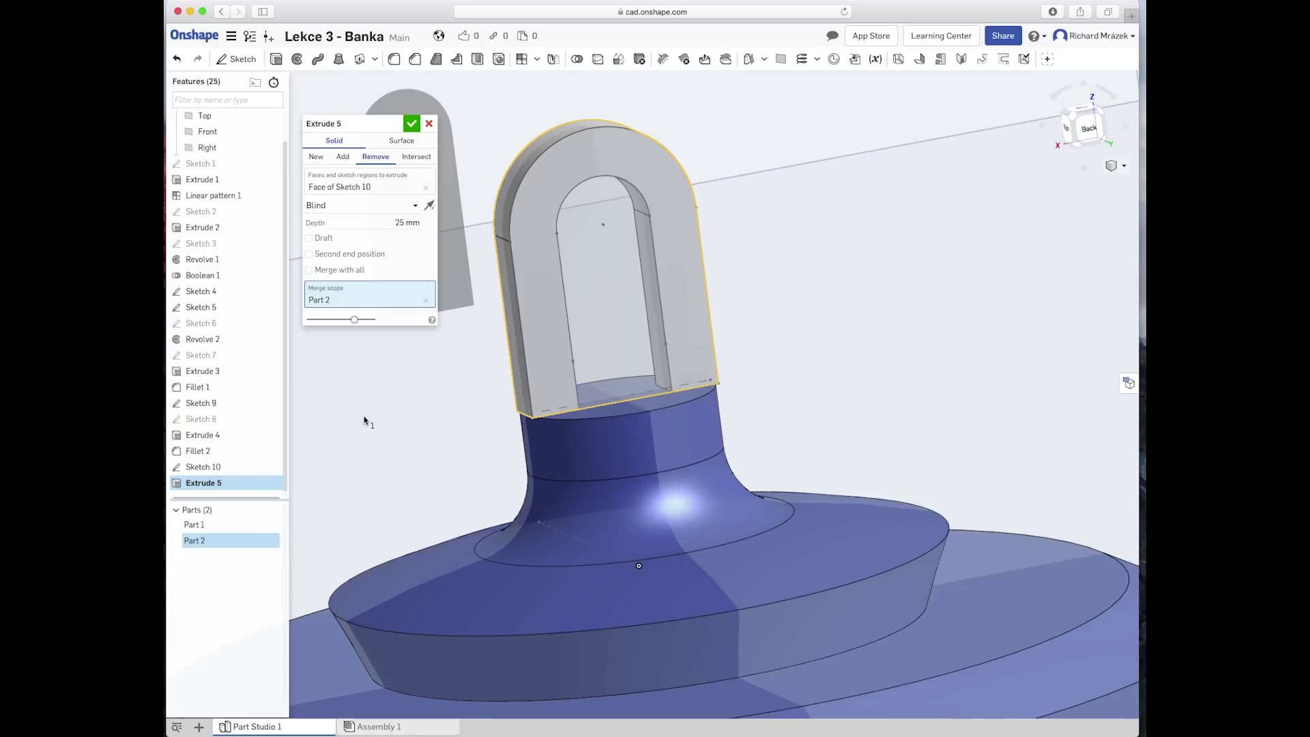
pyautogui.click(429, 124)
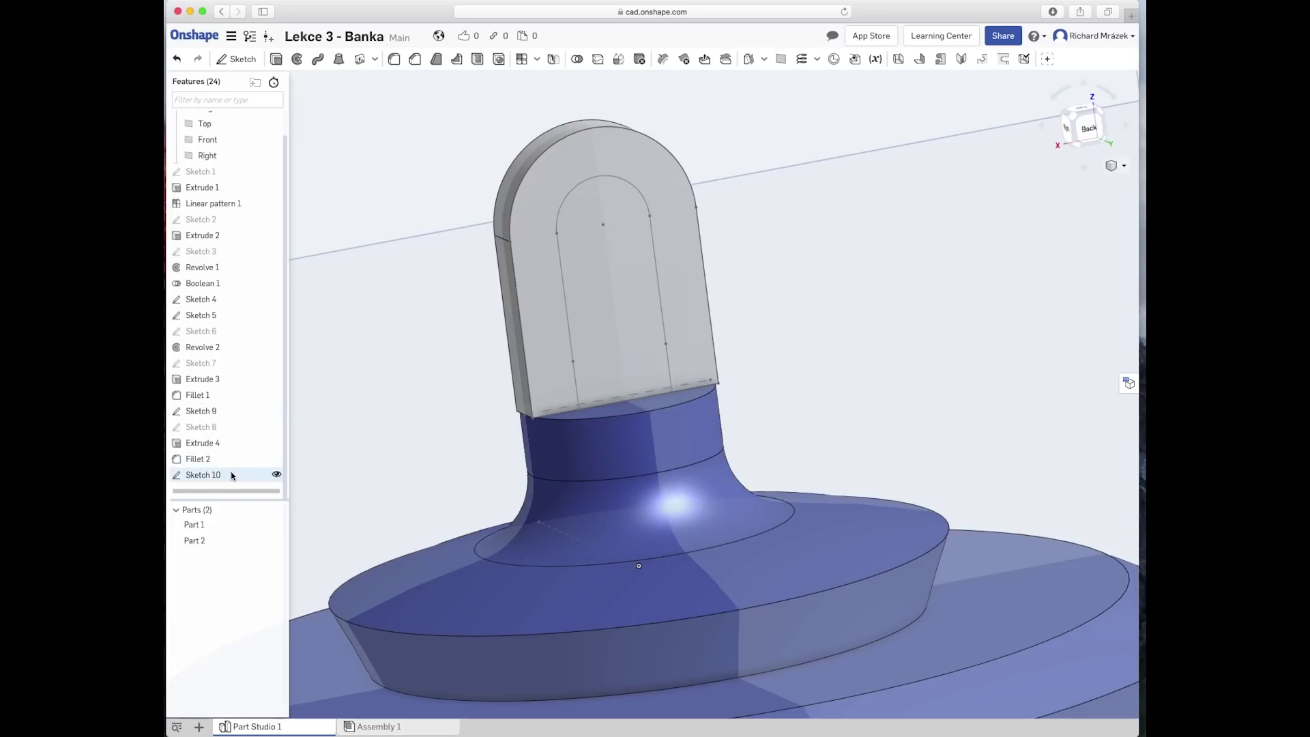
# Step: In Sketch 10, project the tab's bottom, left, top-arc and right outer edges with Use
pyautogui.click(273, 474)
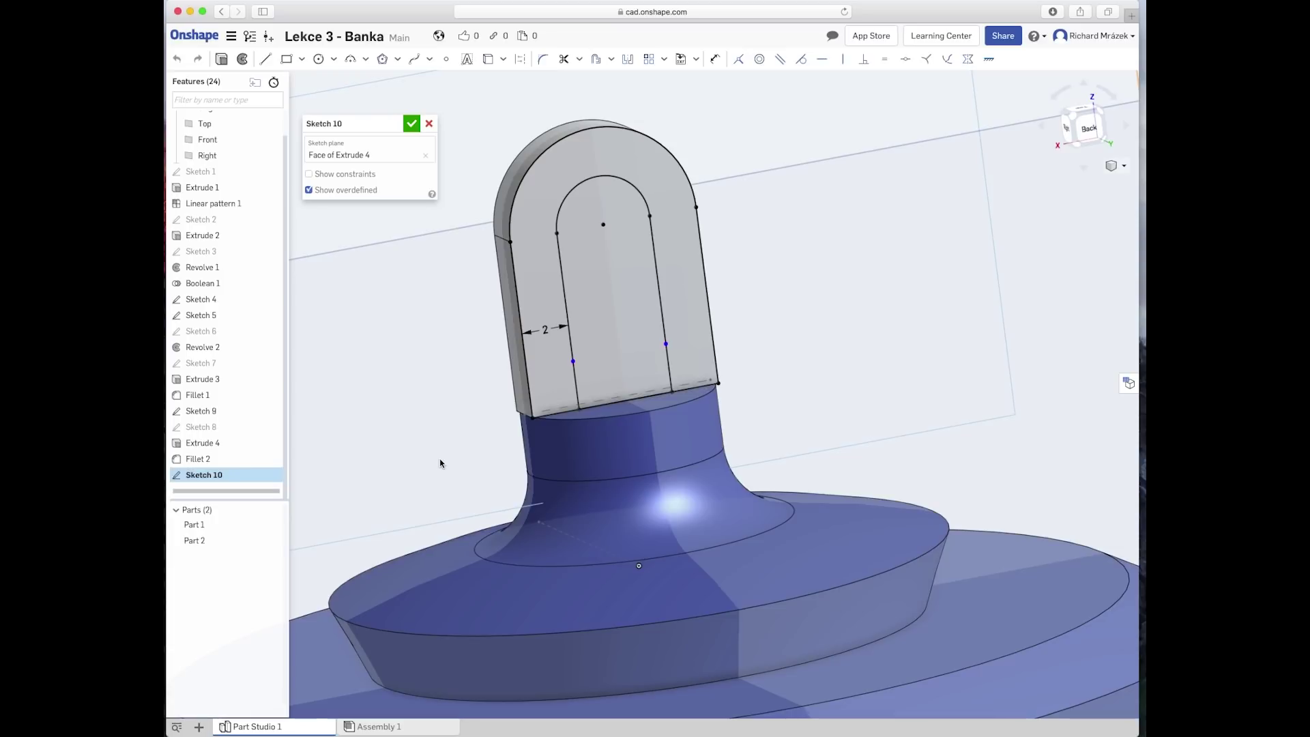
pyautogui.click(551, 417)
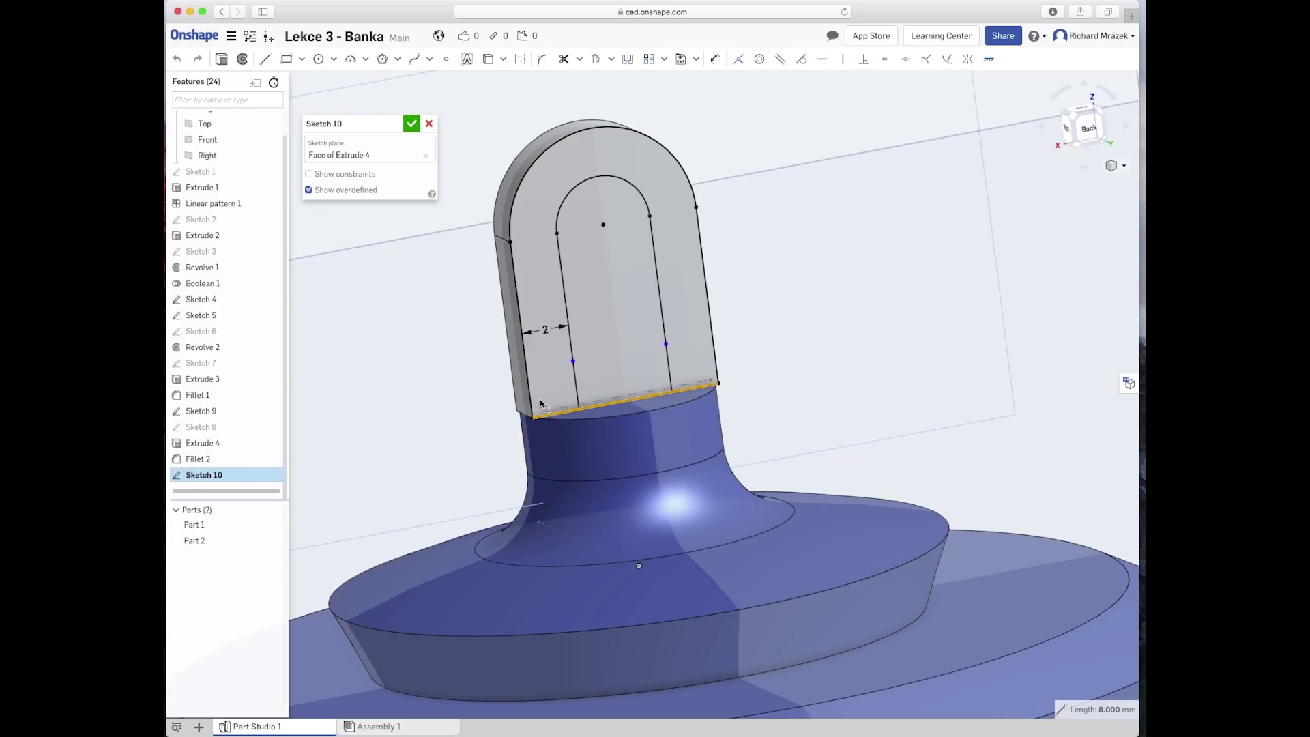
pyautogui.click(518, 264)
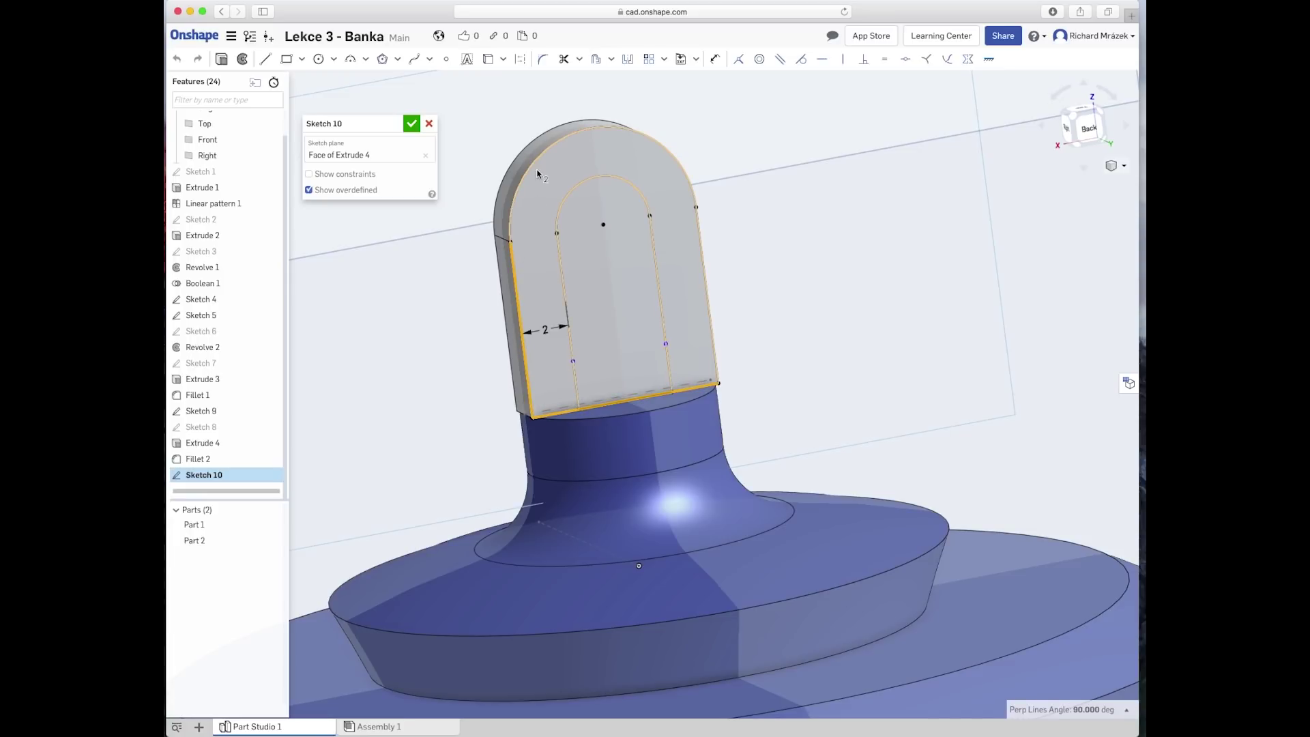
pyautogui.click(675, 155)
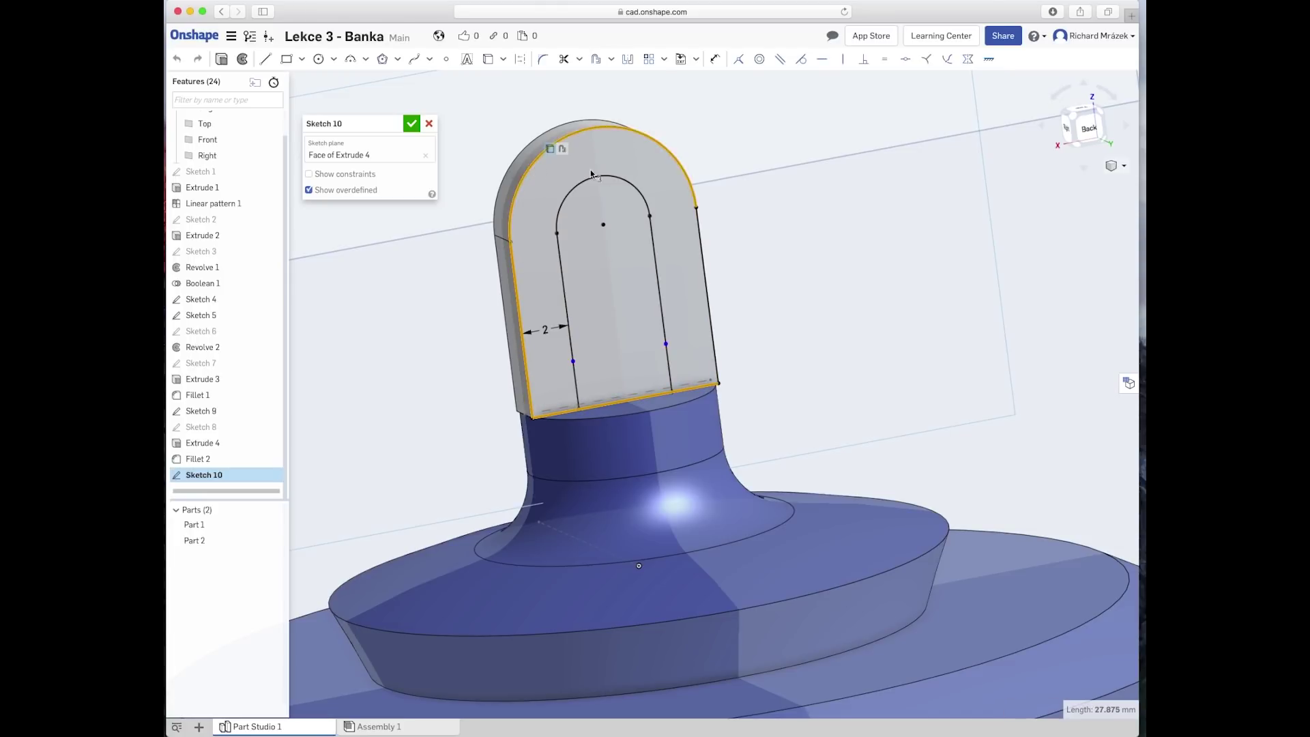
pyautogui.click(700, 238)
pyautogui.rightClick(700, 237)
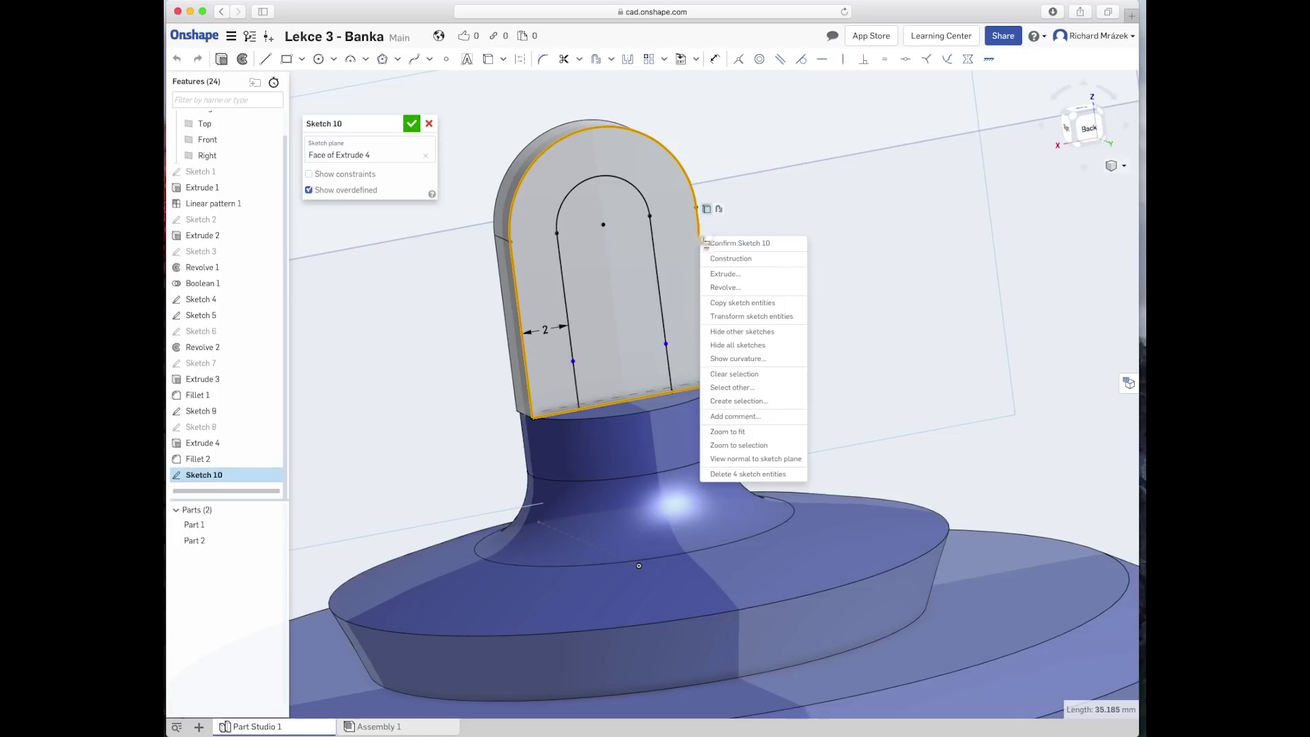
pyautogui.click(750, 254)
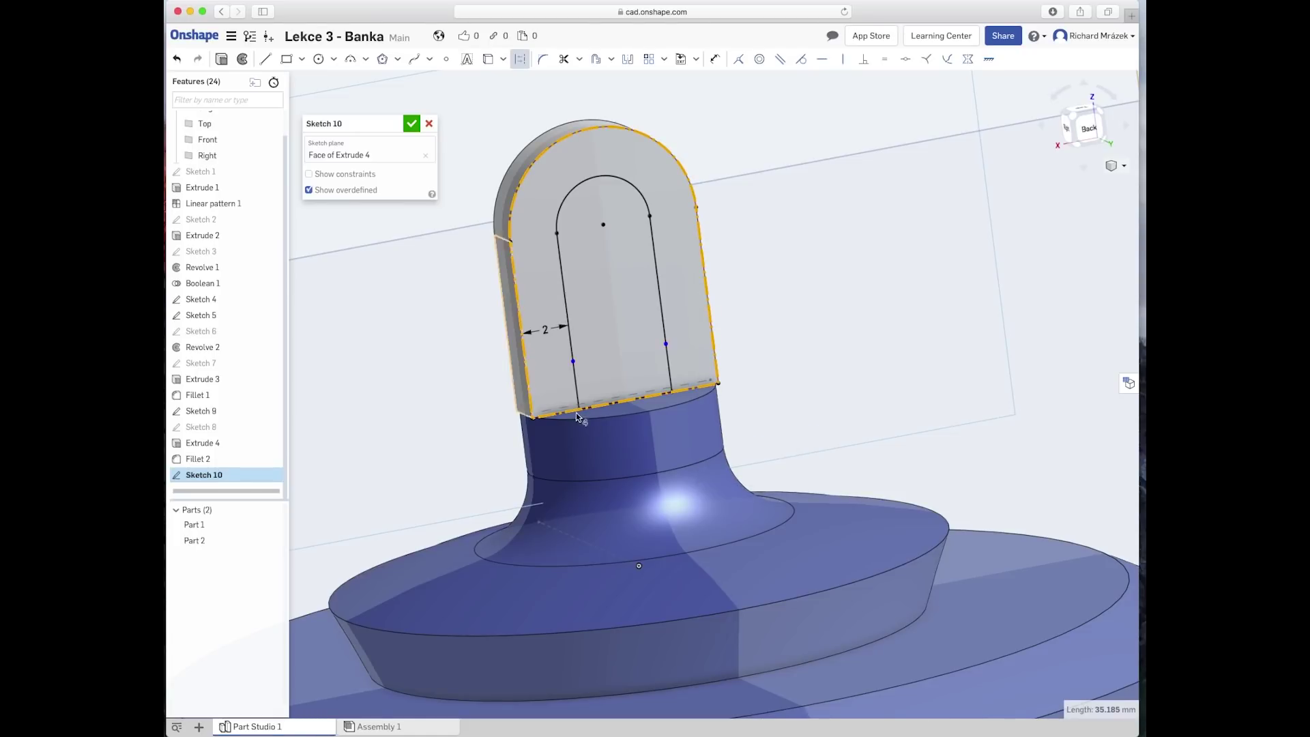
# Step: Clear the edge selection and exit Sketch 10, leaving the closed U-shaped band region
pyautogui.scroll(5, 576, 412)
pyautogui.scroll(3, 592, 415)
pyautogui.scroll(-8, 566, 417)
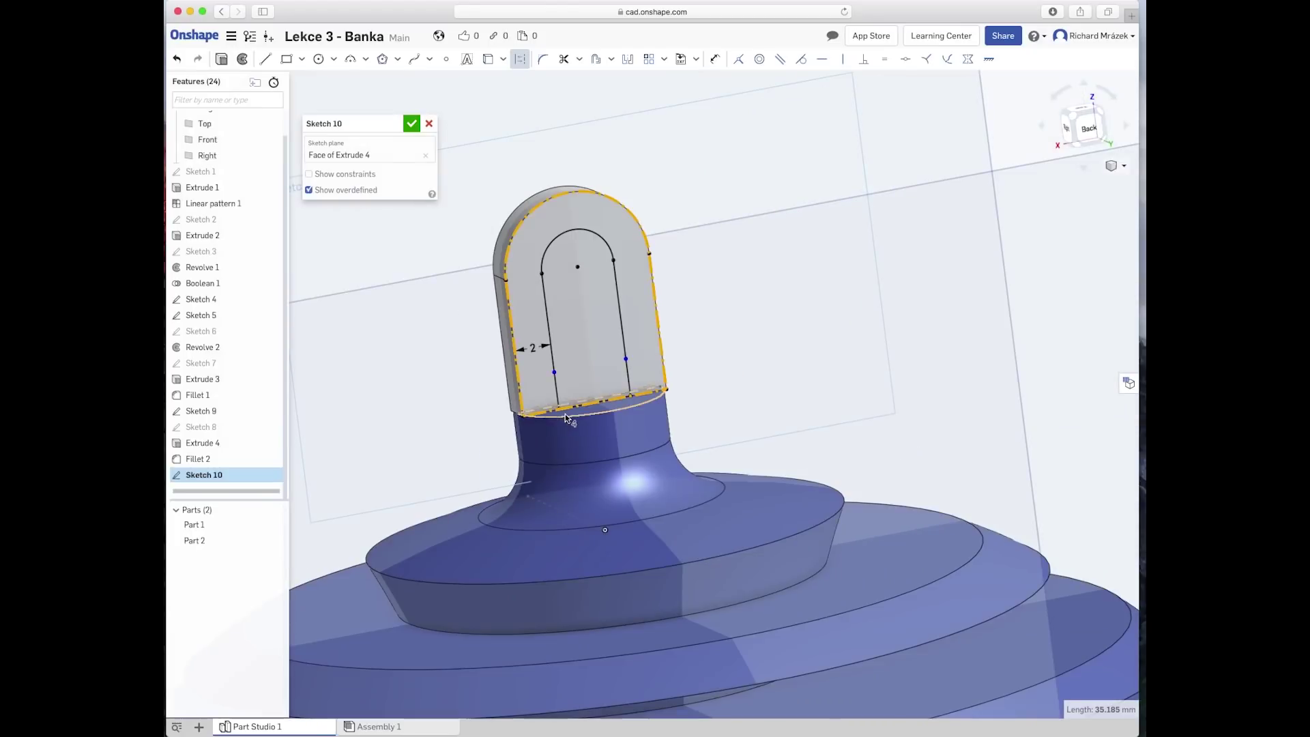
pyautogui.rightClick(679, 379)
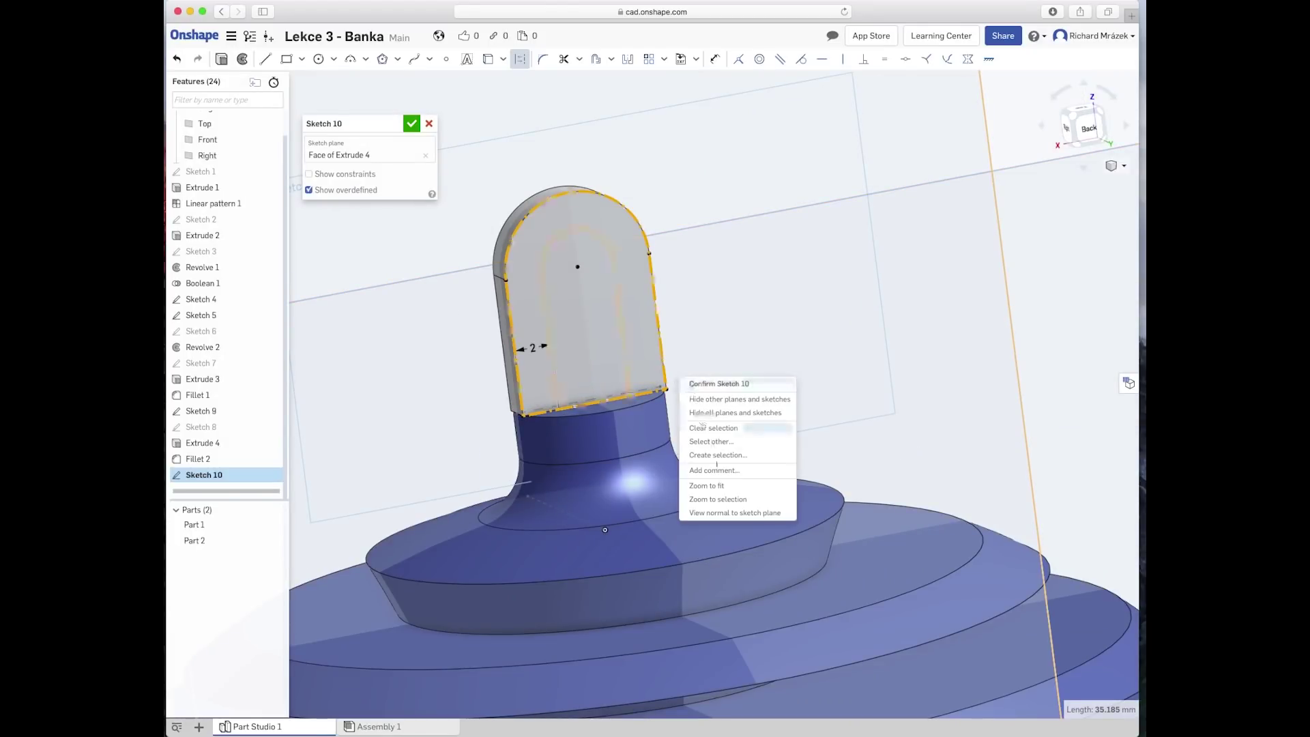
pyautogui.click(722, 433)
pyautogui.scroll(5, 580, 404)
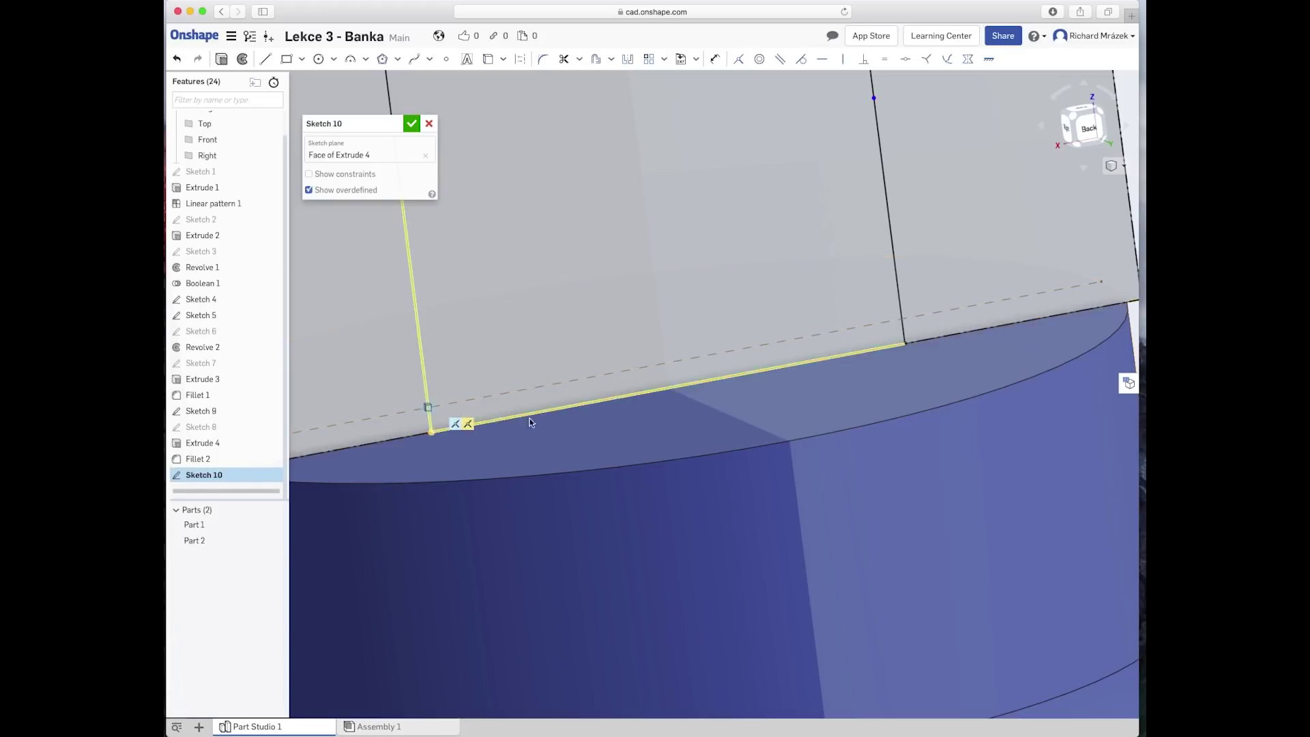
pyautogui.scroll(2, 609, 489)
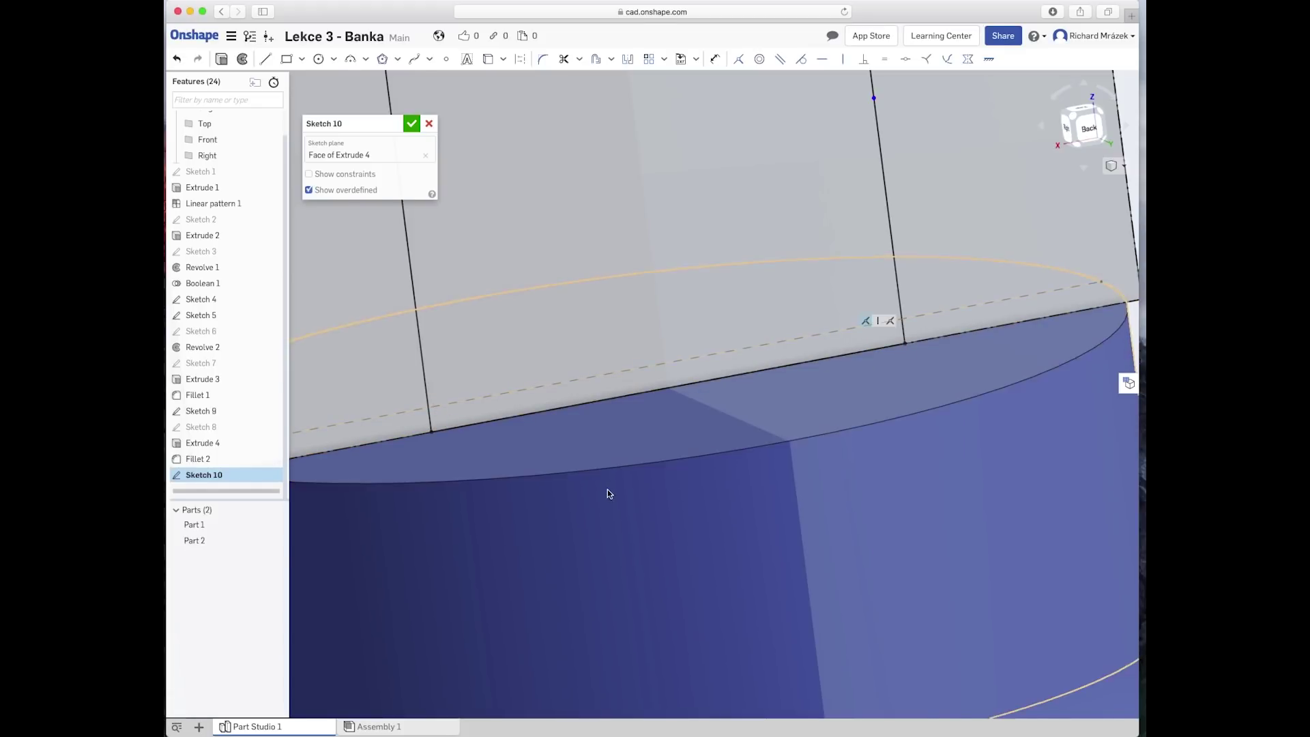
pyautogui.scroll(5, 609, 489)
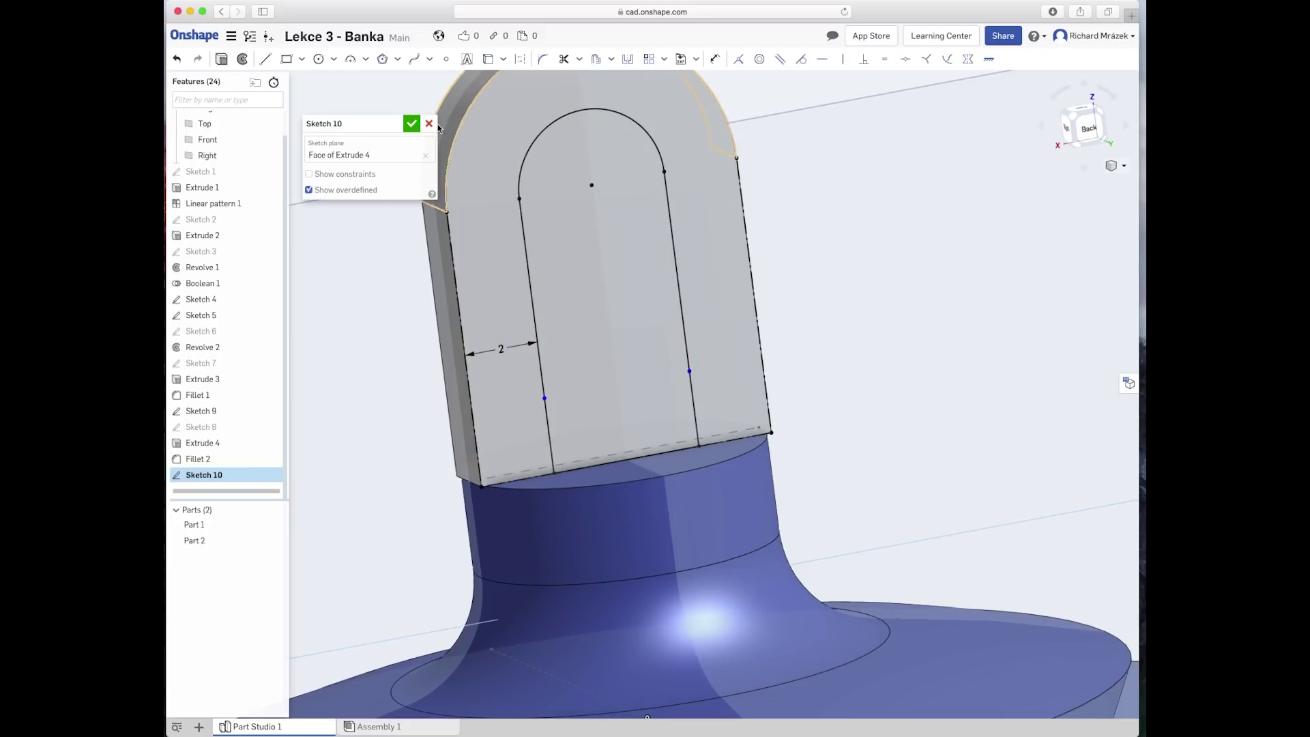
pyautogui.press('Return')
pyautogui.scroll(-3, 322, 457)
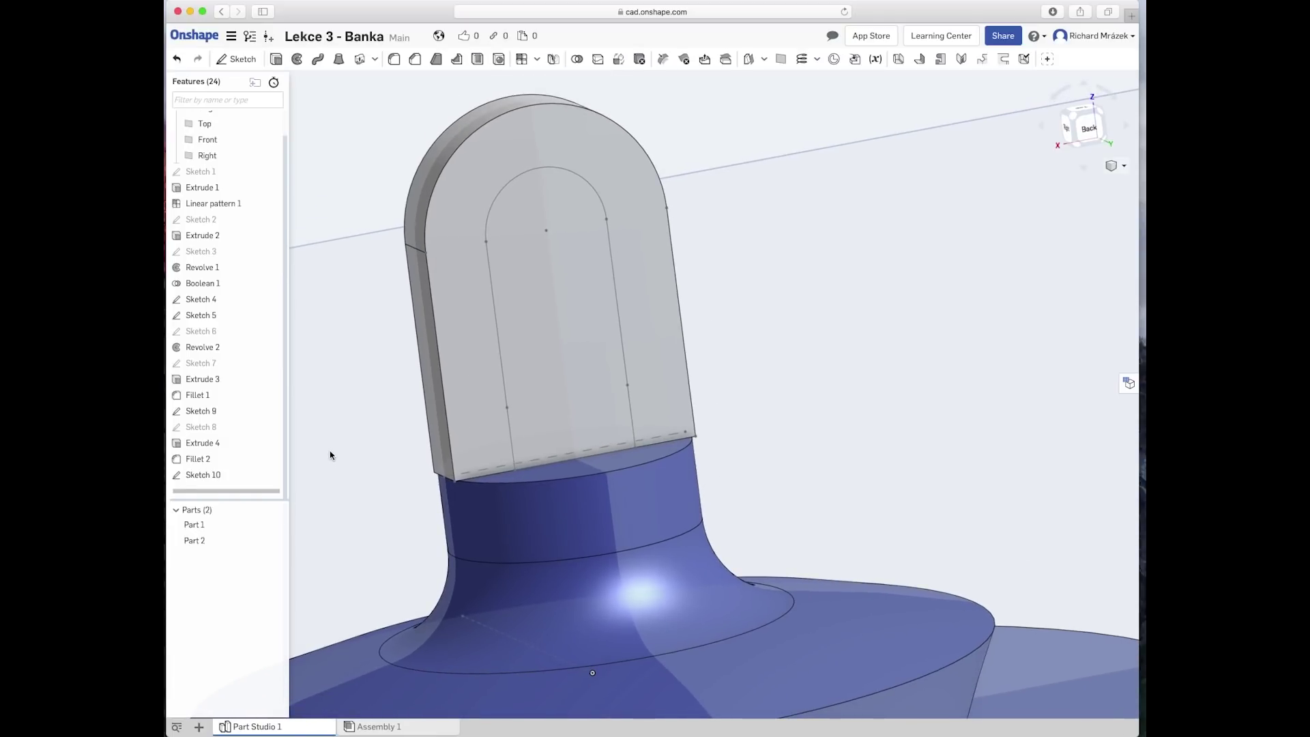
pyautogui.click(277, 62)
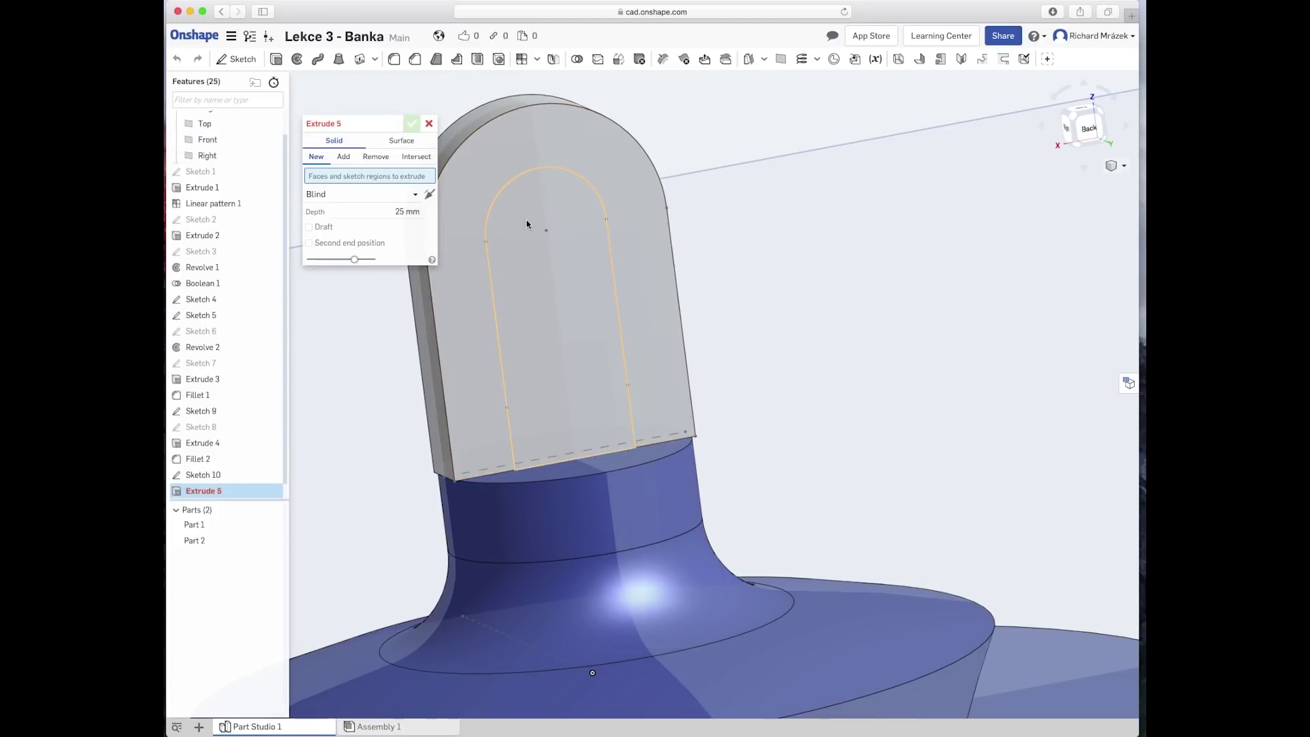
# Step: Extrude Sketch 10 as a Remove cut on Part 2, up to the face of Extrude 4
pyautogui.moveTo(203, 475)
pyautogui.click(176, 476)
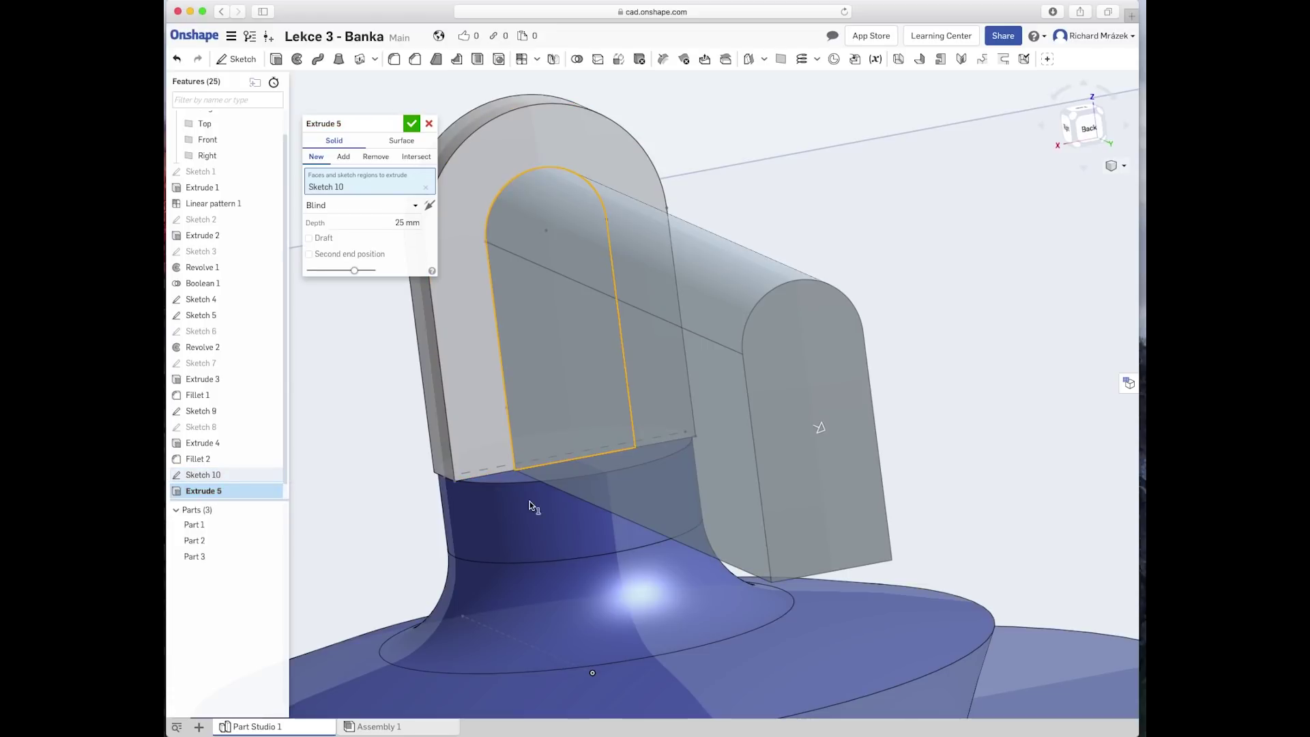
pyautogui.click(377, 158)
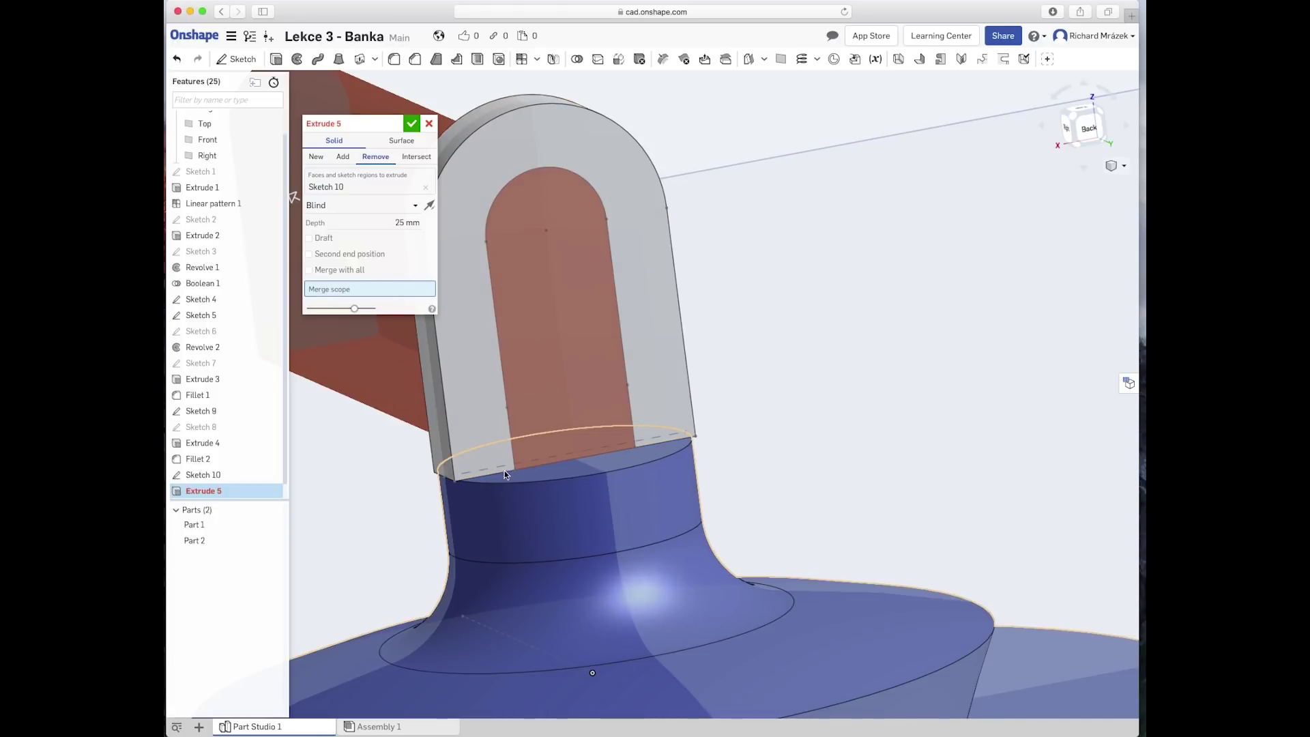
pyautogui.moveTo(368, 289)
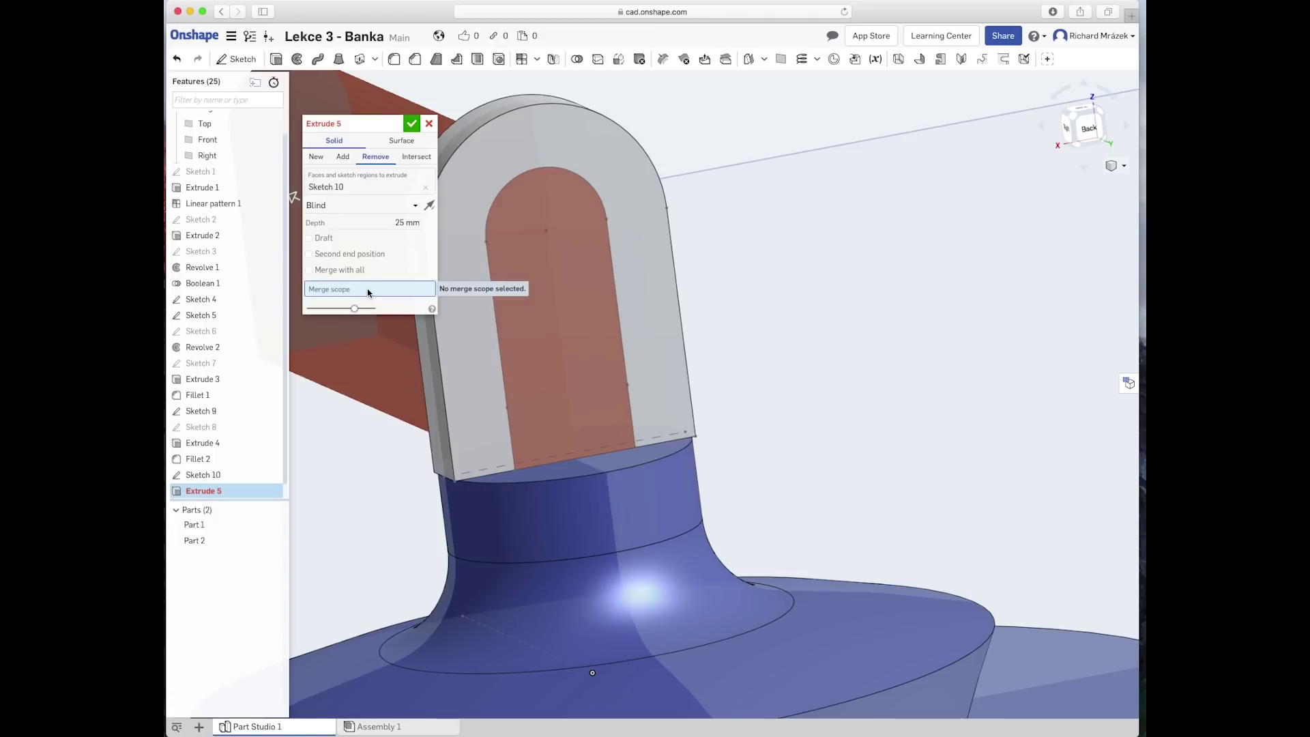
pyautogui.click(458, 365)
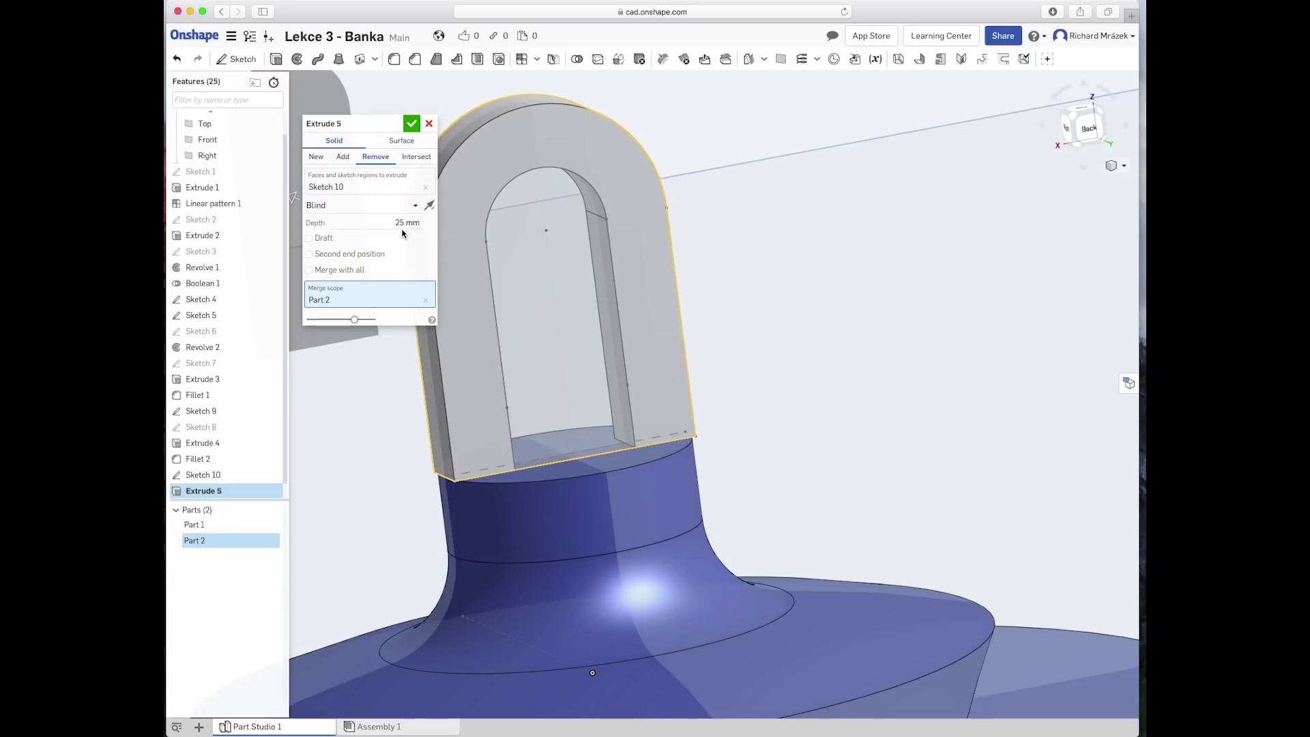
pyautogui.click(363, 205)
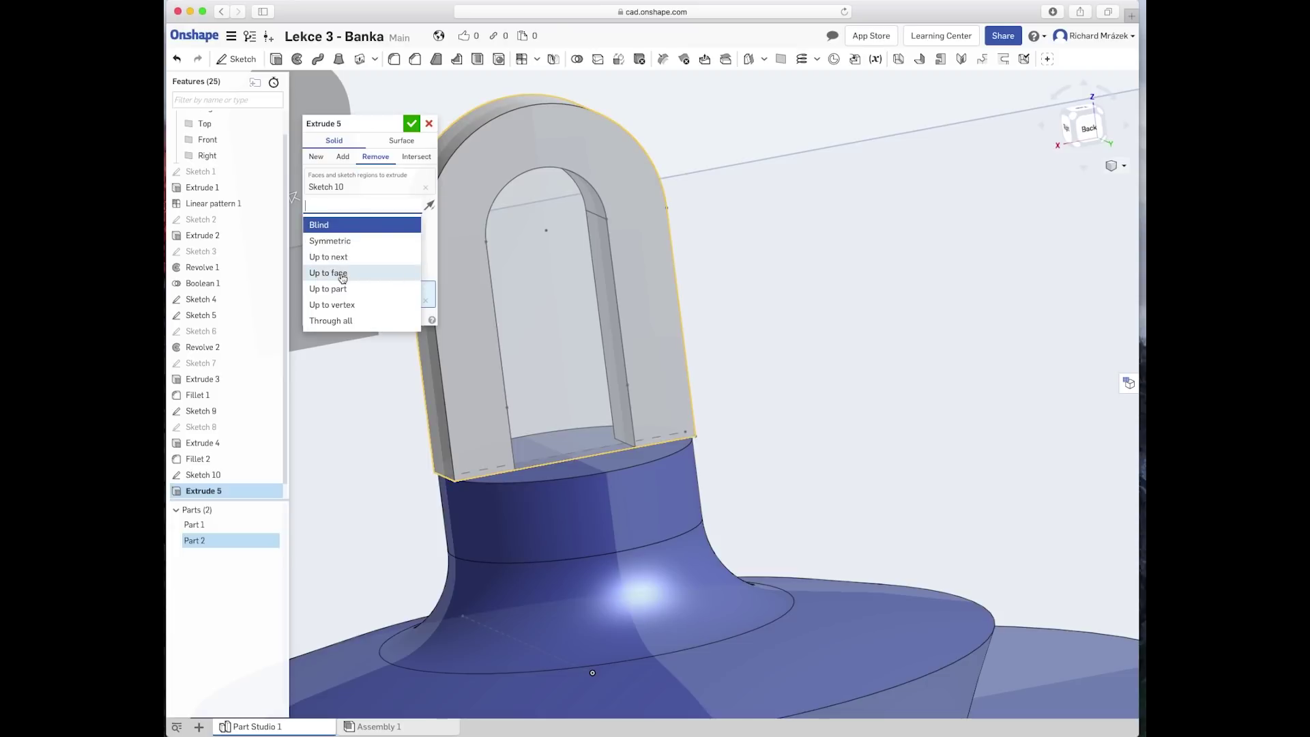
pyautogui.click(348, 273)
pyautogui.moveTo(397, 439); pyautogui.dragTo(612, 476, button='right')
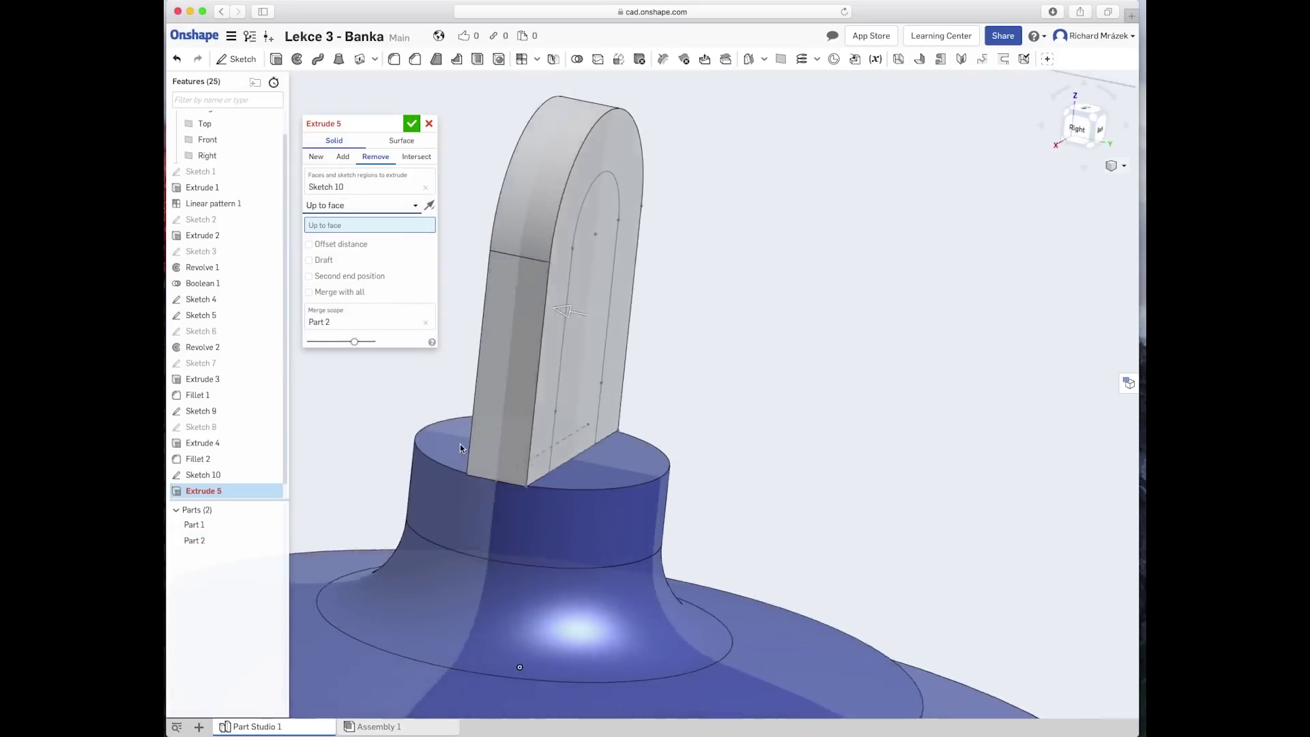
pyautogui.click(640, 468)
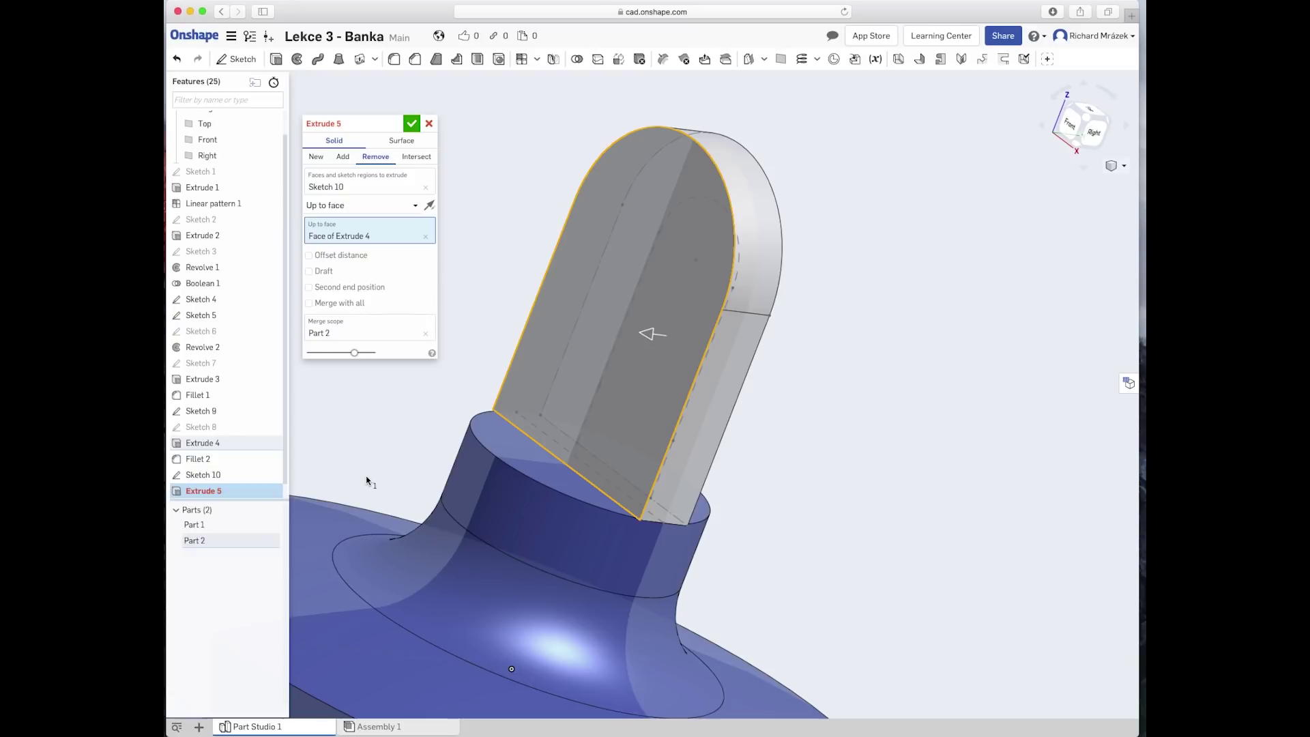
pyautogui.click(410, 125)
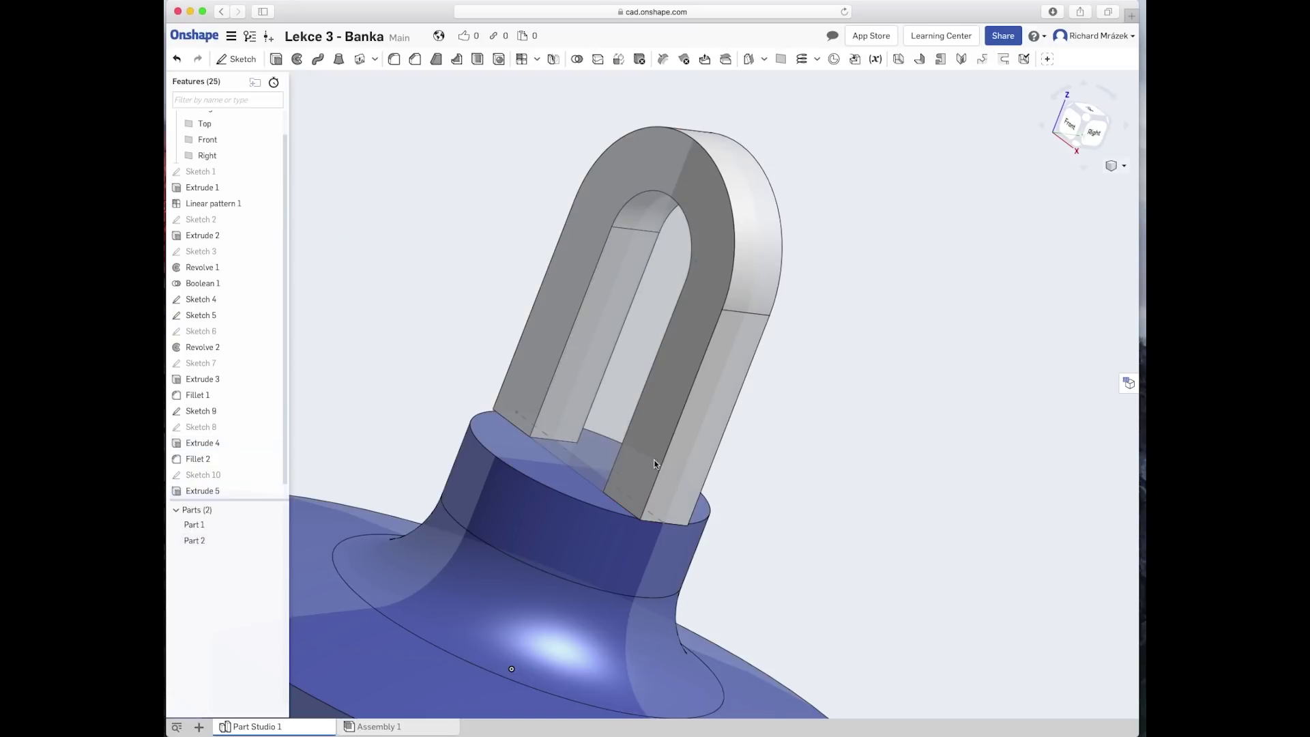
pyautogui.moveTo(796, 497)
pyautogui.mouseDown(button='right')
pyautogui.moveTo(690, 480)
pyautogui.moveTo(676, 502)
pyautogui.mouseUp(button='right')
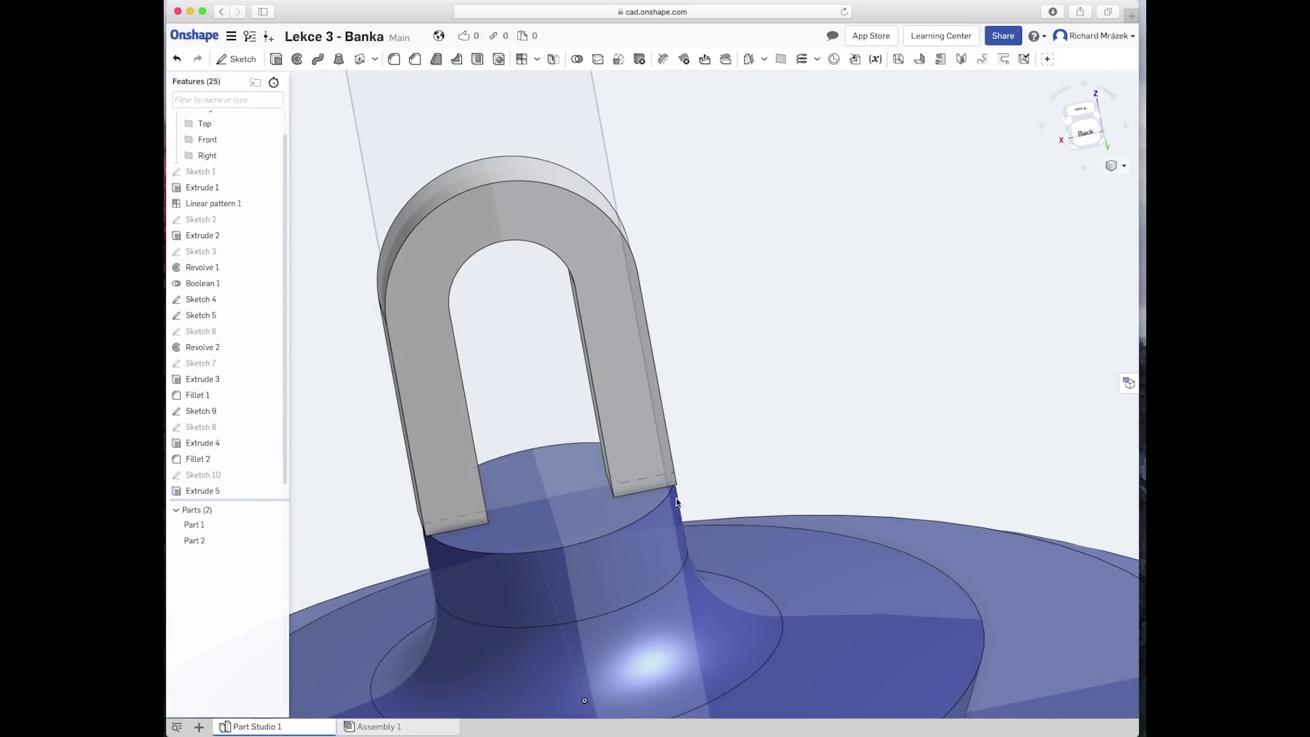
# Step: Select the loop's base edges to check their angle, then clear the selection
pyautogui.moveTo(660, 503)
pyautogui.mouseDown(button='right')
pyautogui.moveTo(530, 409)
pyautogui.moveTo(414, 454)
pyautogui.moveTo(468, 580)
pyautogui.mouseUp(button='right')
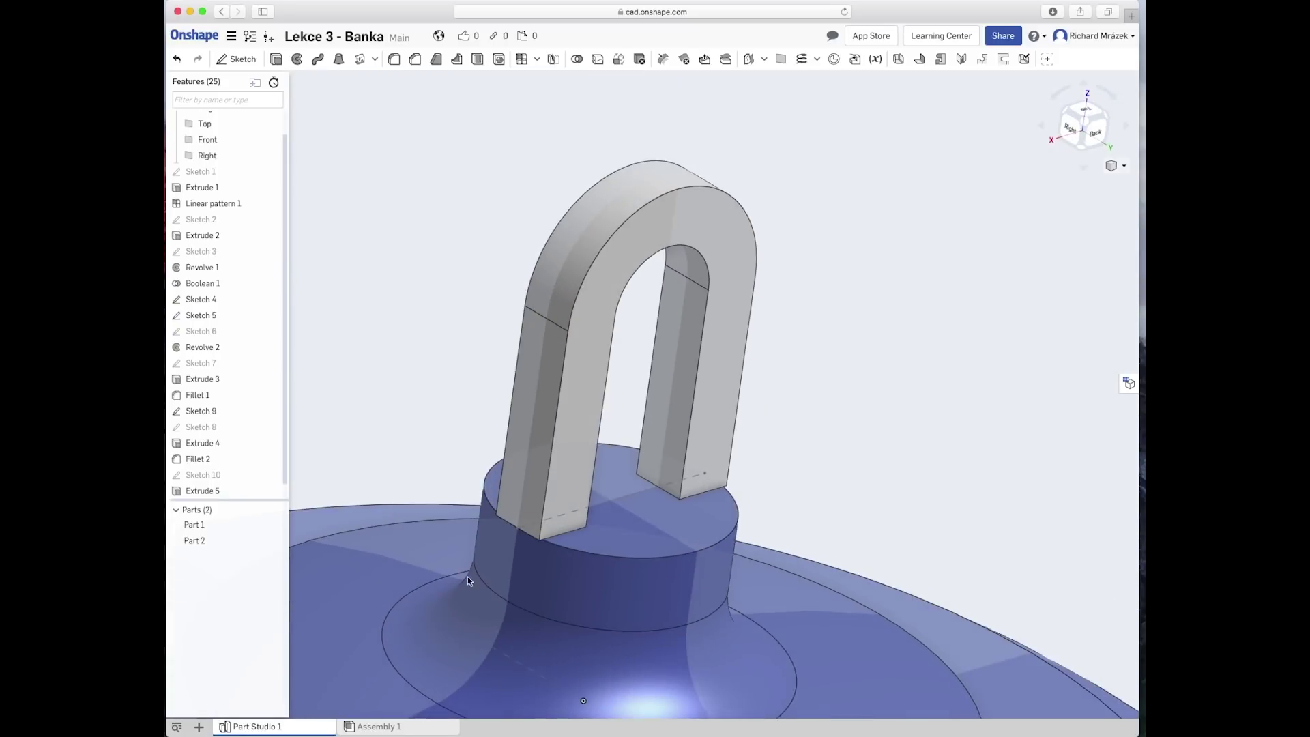
pyautogui.click(505, 520)
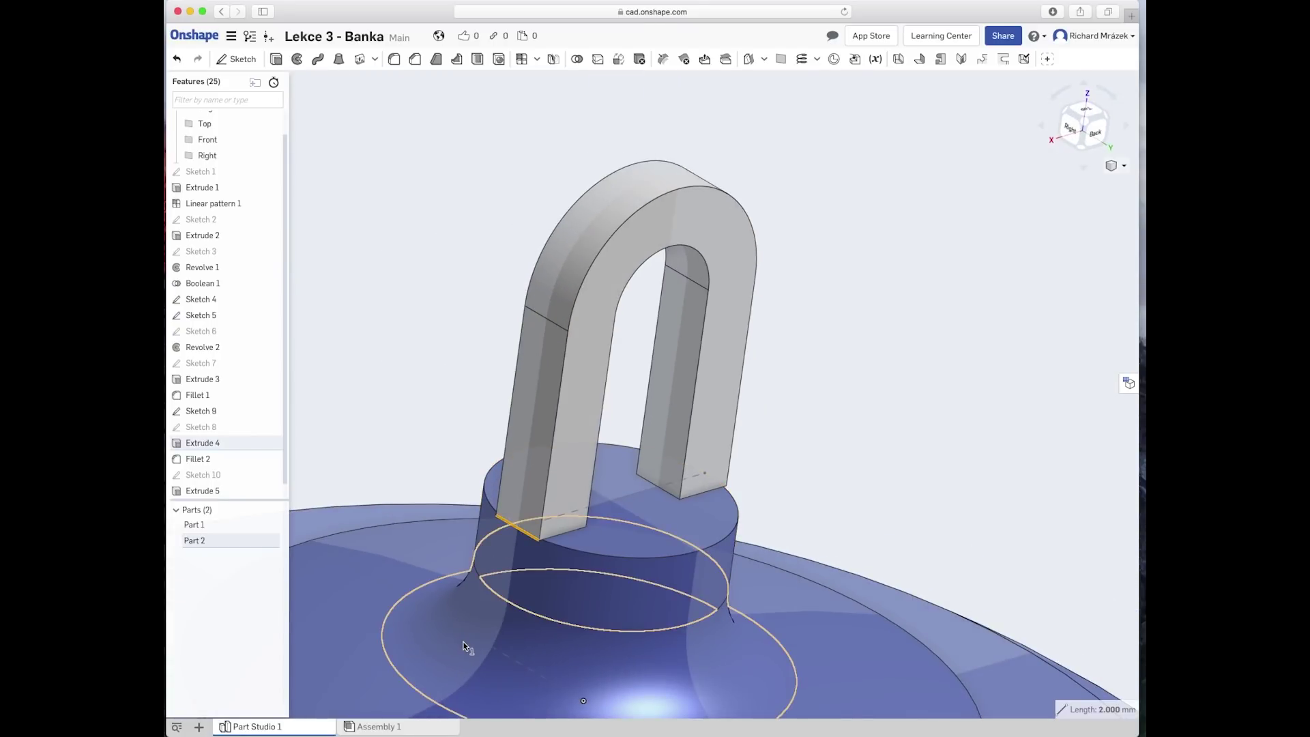
pyautogui.click(570, 534)
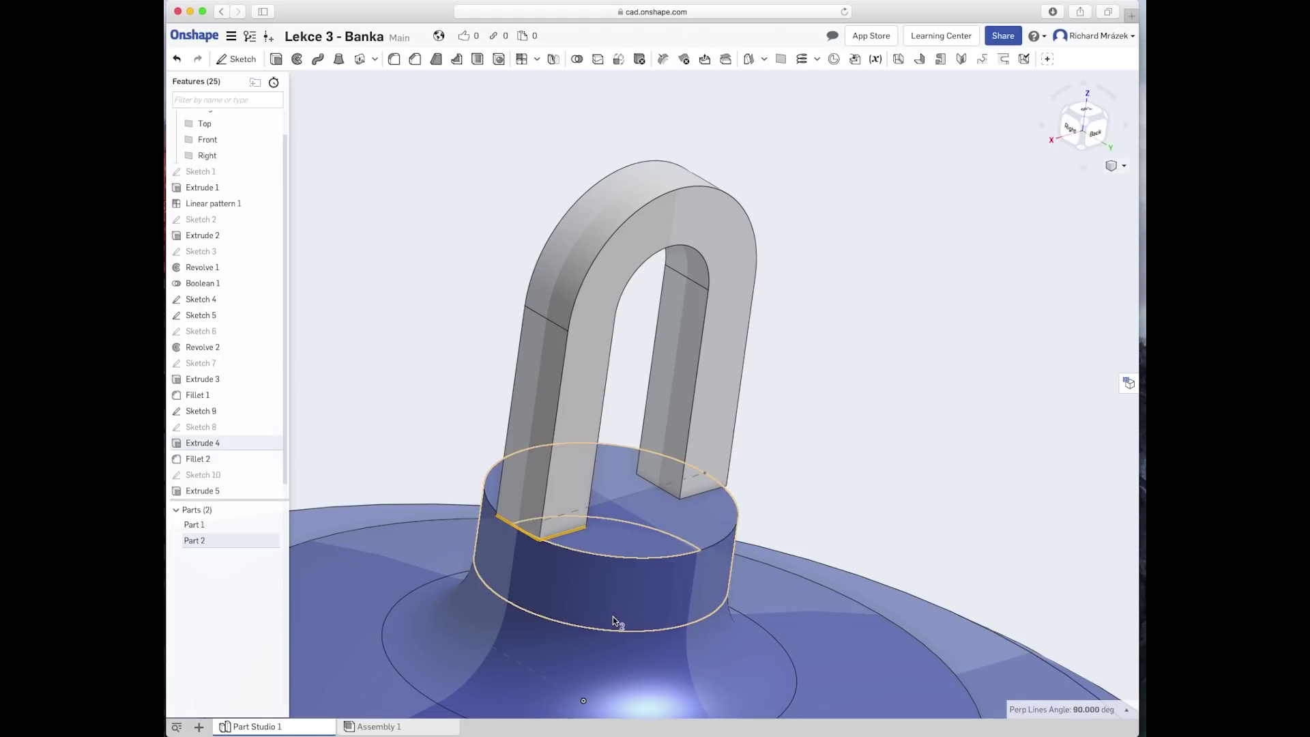
pyautogui.rightClick(567, 535)
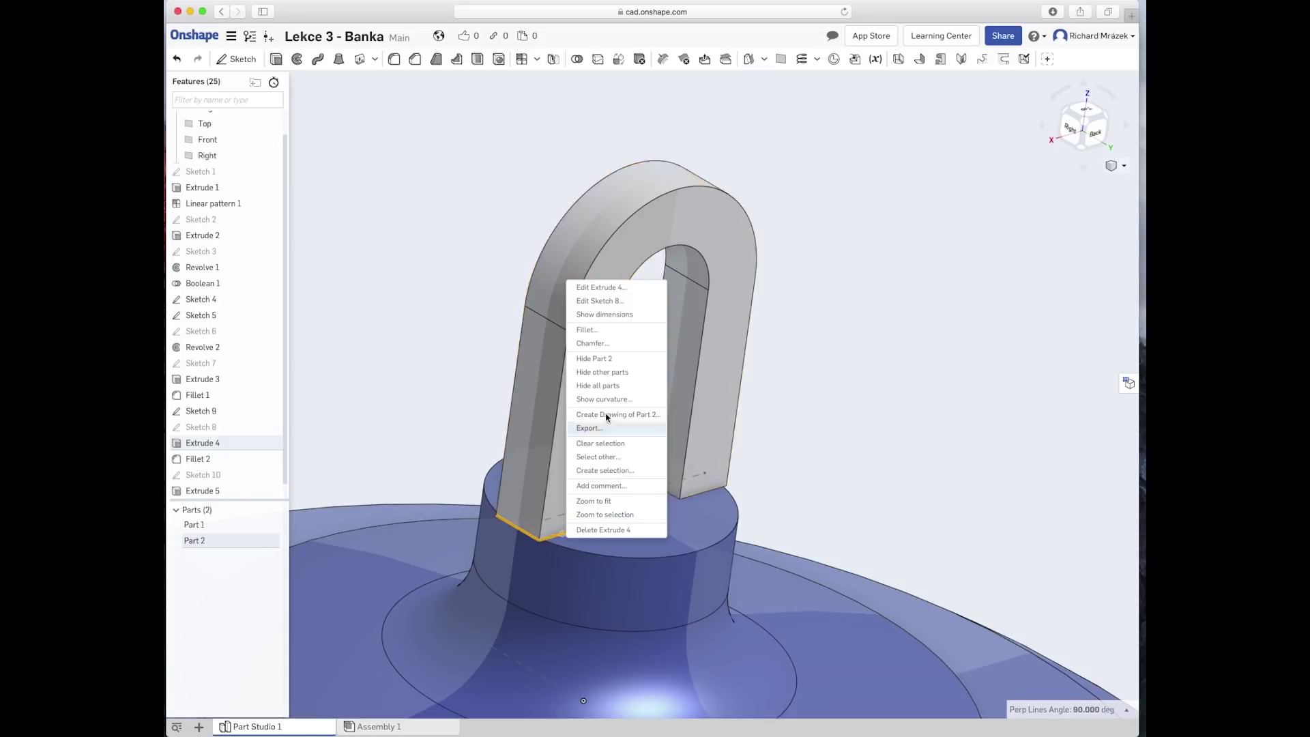
pyautogui.click(600, 444)
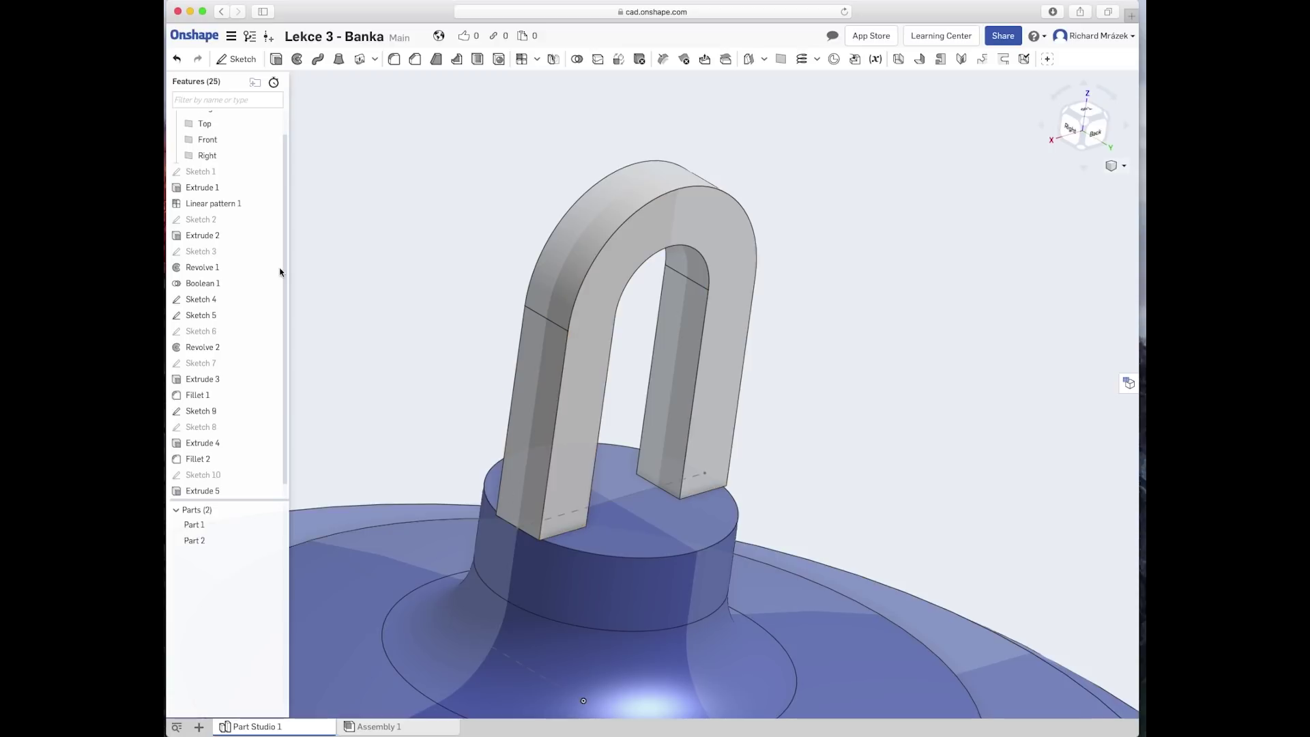
pyautogui.click(395, 60)
# Step: Fillet the hanger's four vertical edges with a 1 mm radius
pyautogui.click(393, 195)
pyautogui.write('1')
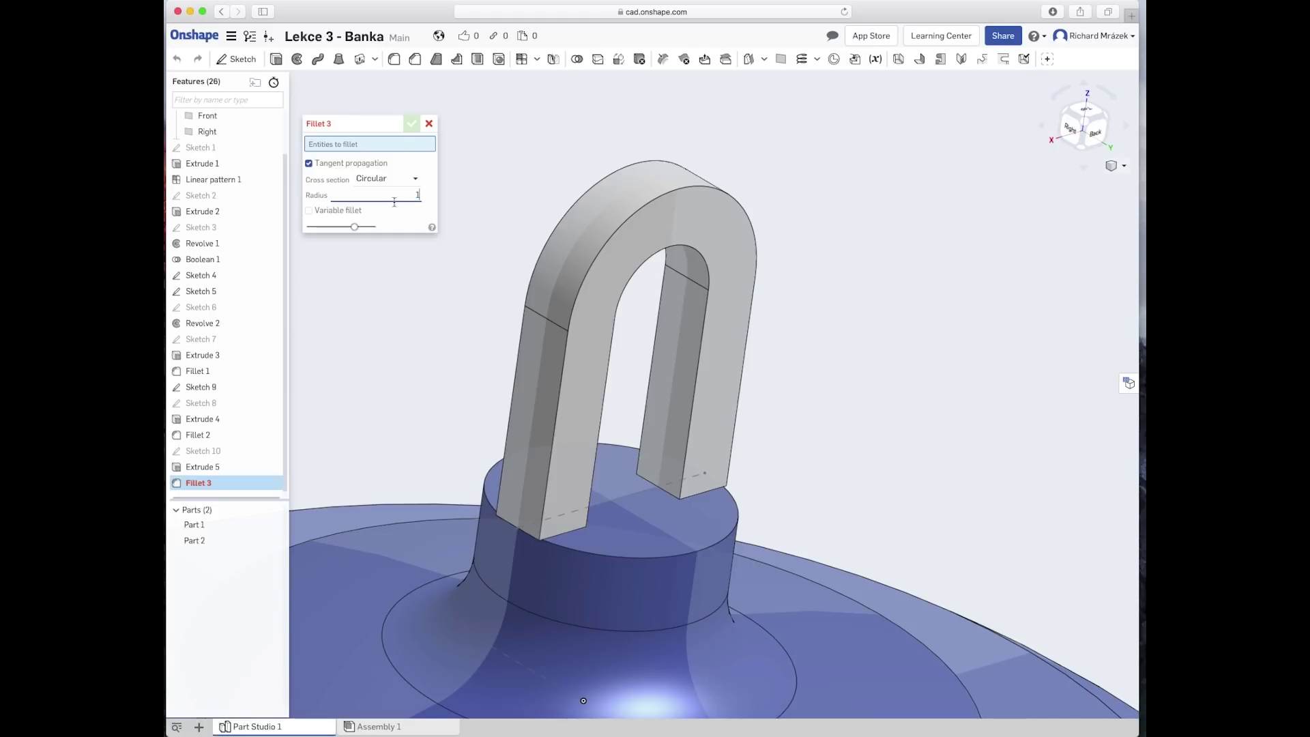
pyautogui.press('Return')
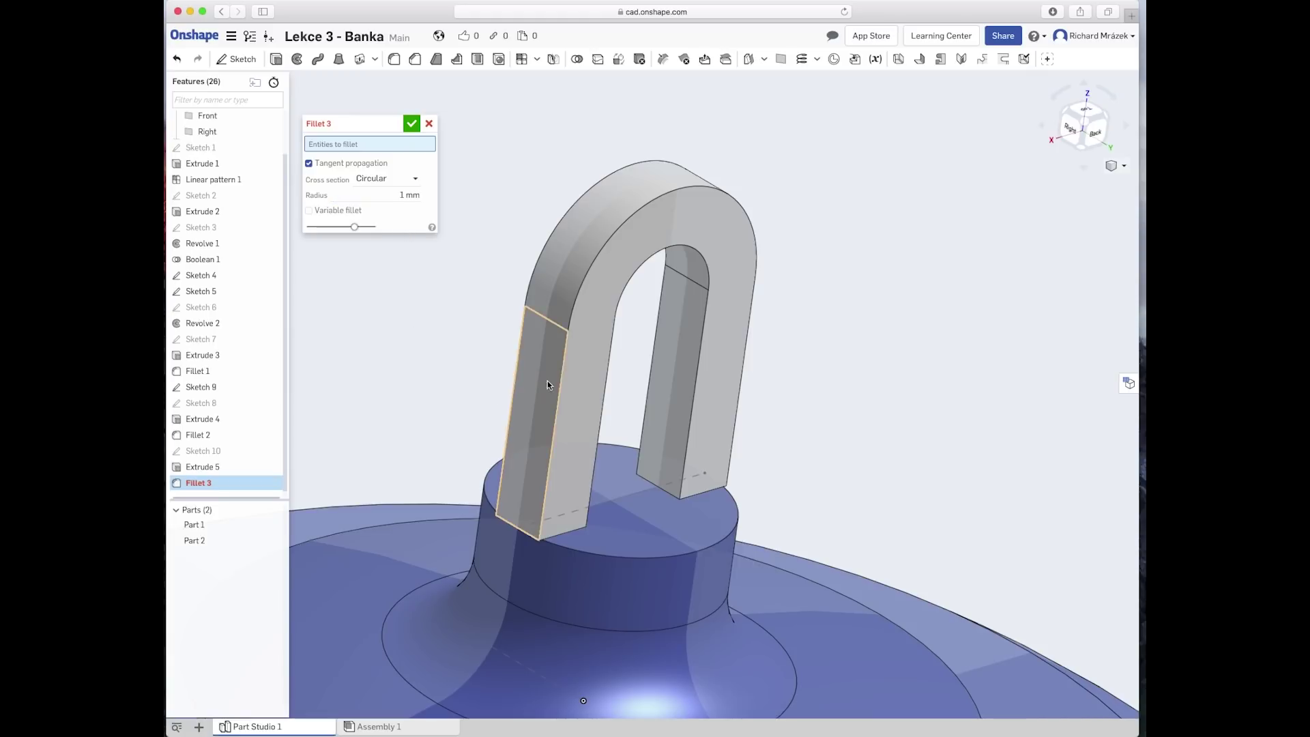
pyautogui.click(561, 383)
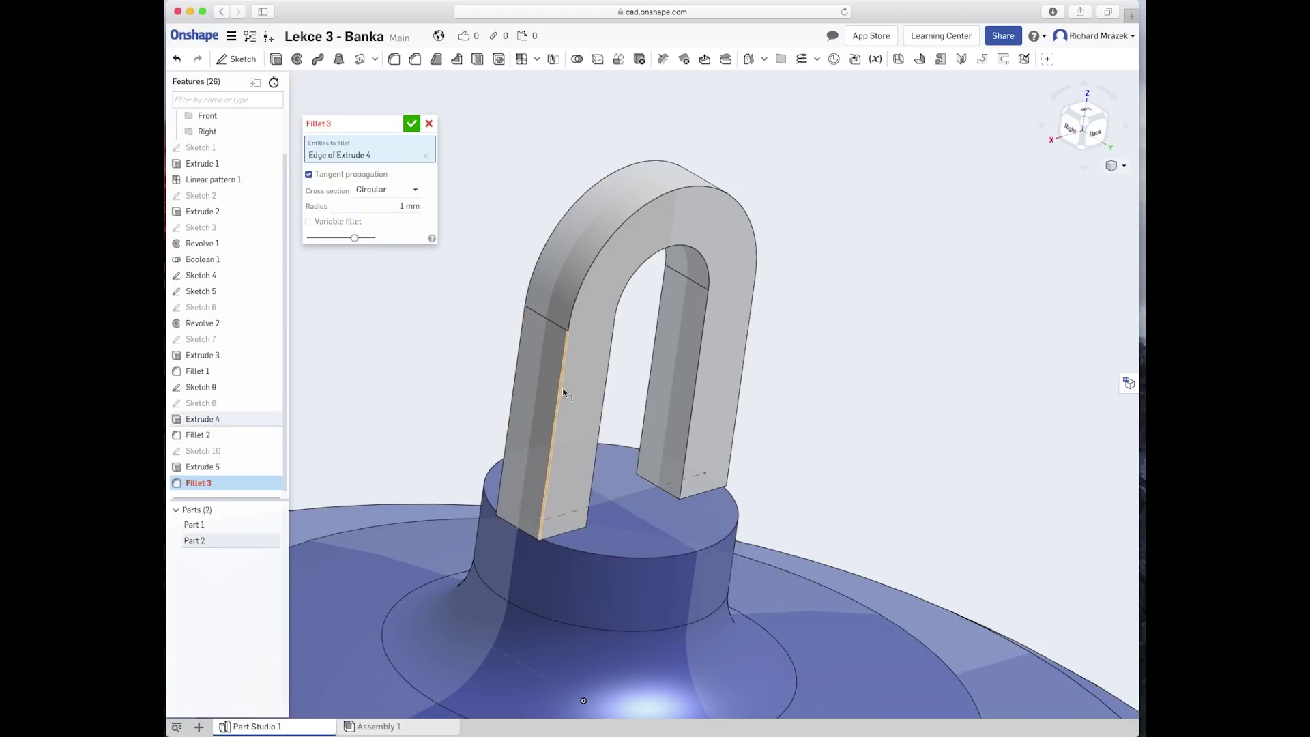
pyautogui.click(599, 432)
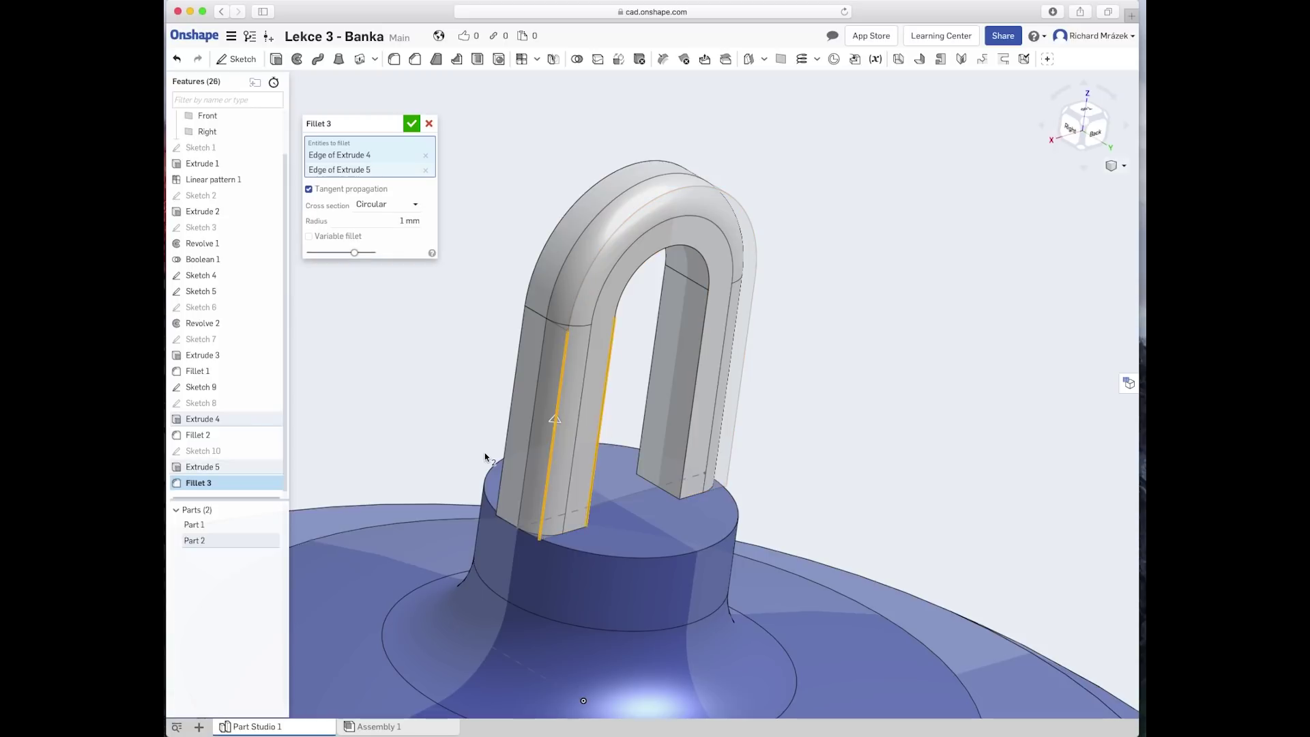
pyautogui.click(507, 427)
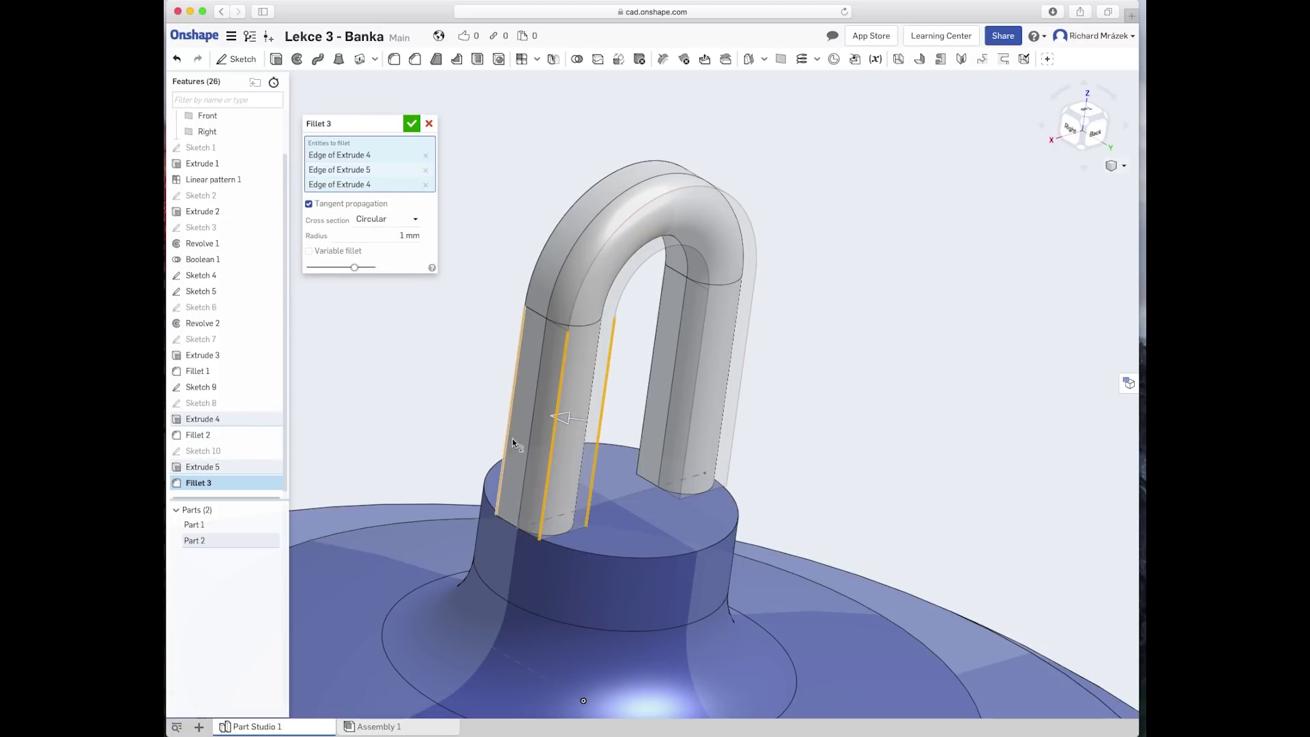
pyautogui.click(644, 422)
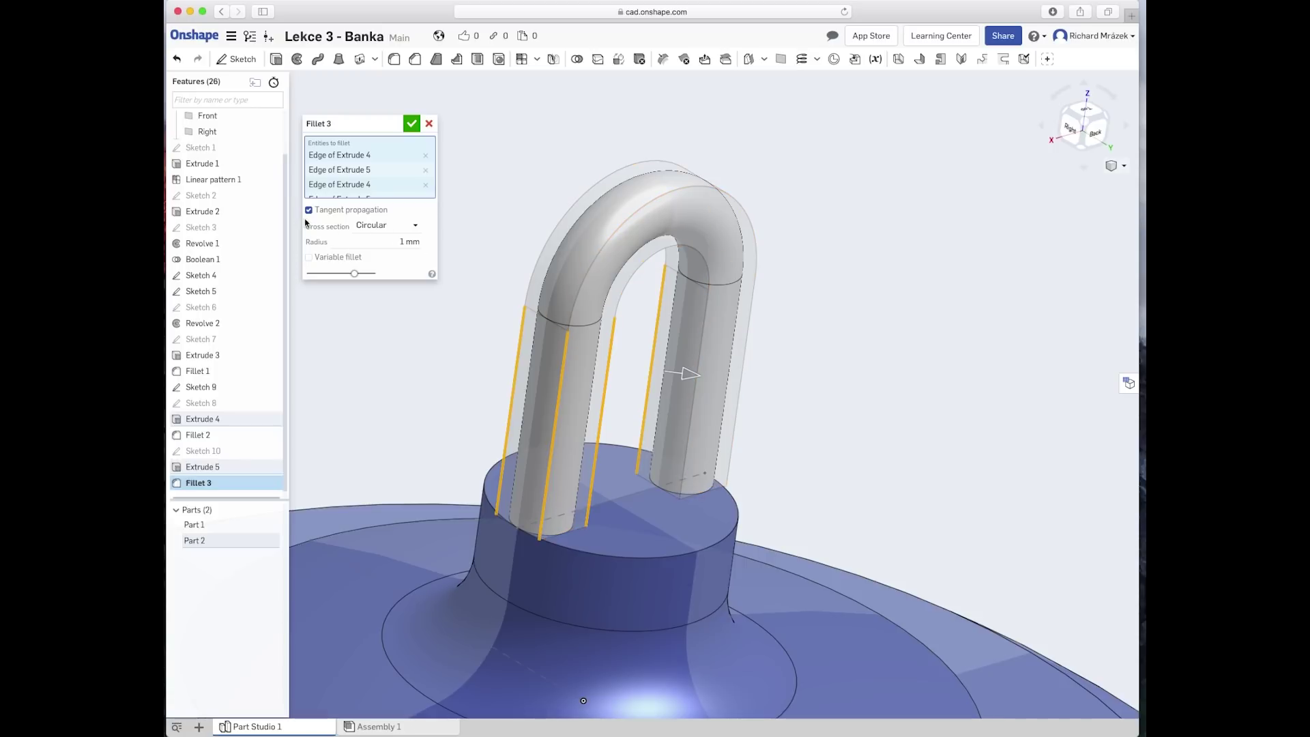
pyautogui.moveTo(372, 404)
pyautogui.mouseDown(button='right')
pyautogui.moveTo(518, 489)
pyautogui.moveTo(387, 461)
pyautogui.moveTo(363, 474)
pyautogui.mouseUp(button='right')
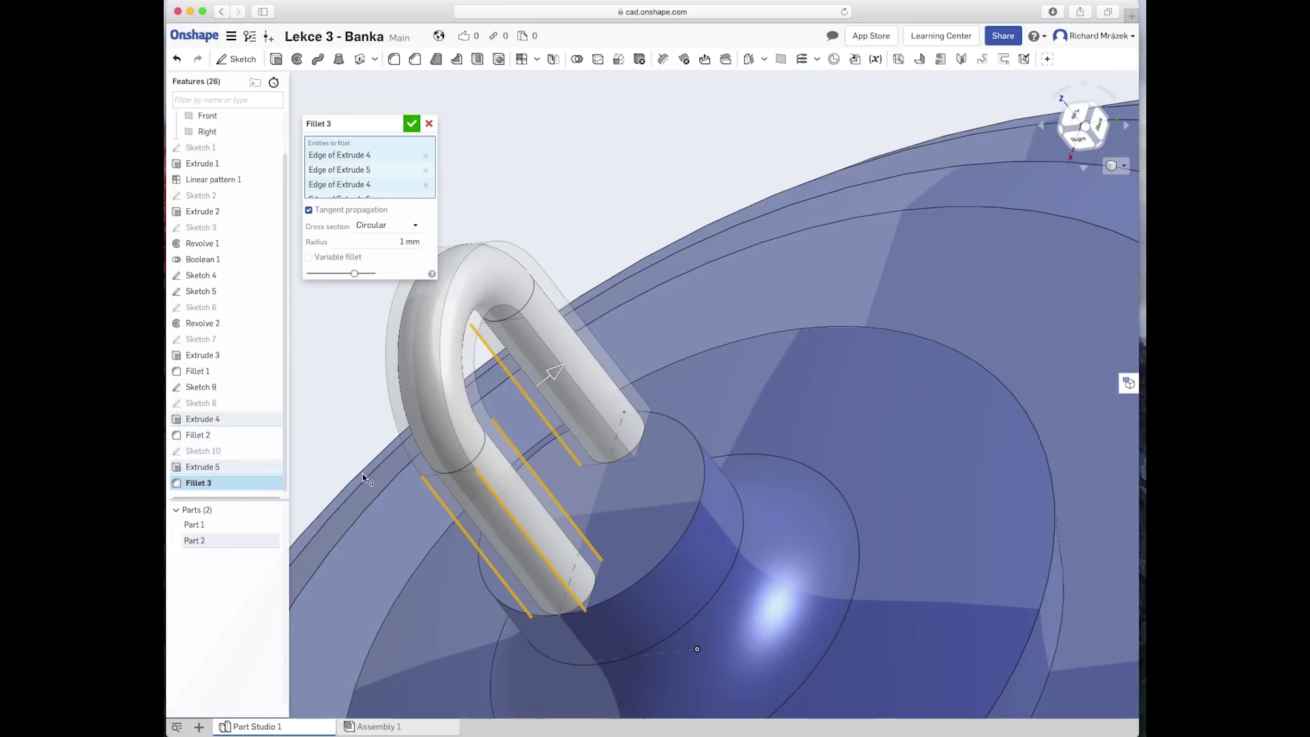
pyautogui.click(410, 127)
pyautogui.moveTo(391, 477); pyautogui.dragTo(391, 486, button='right')
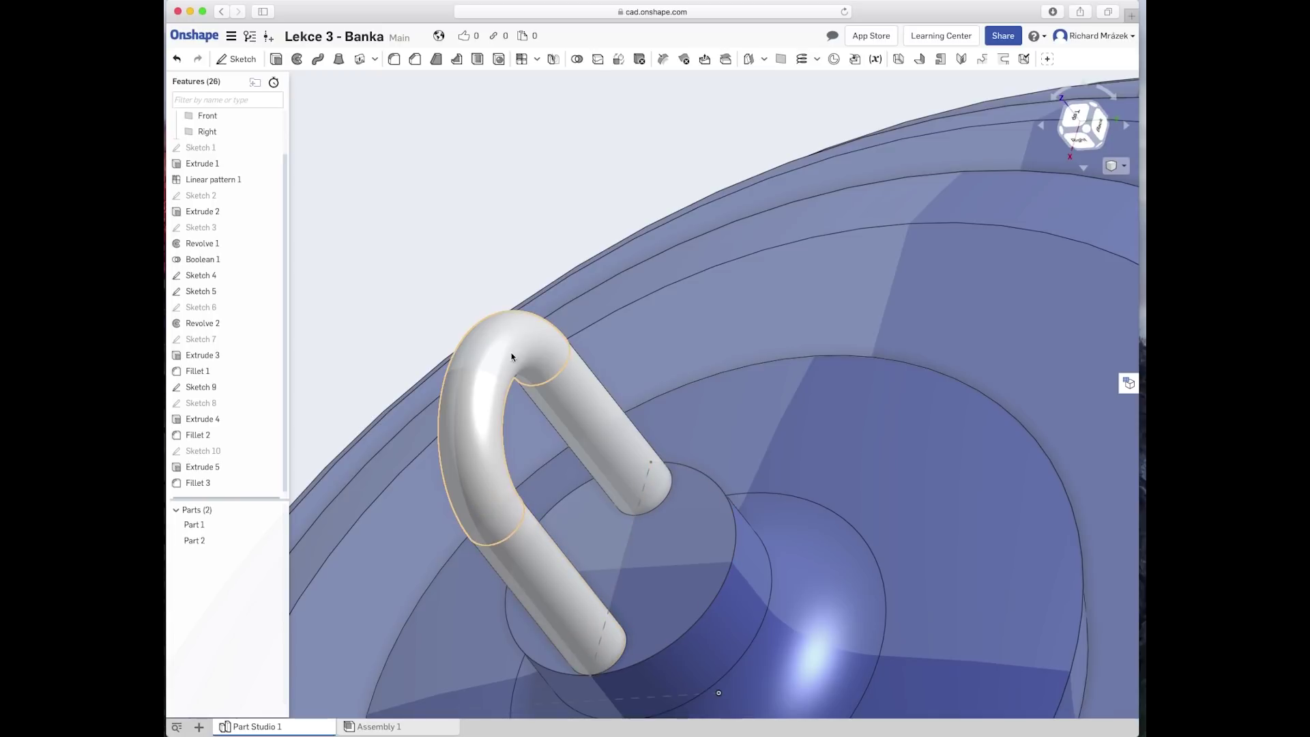
# Step: Zoom and orbit to where the hanger meets the neck, then start a Union boolean
pyautogui.moveTo(604, 588); pyautogui.dragTo(650, 614, button='right')
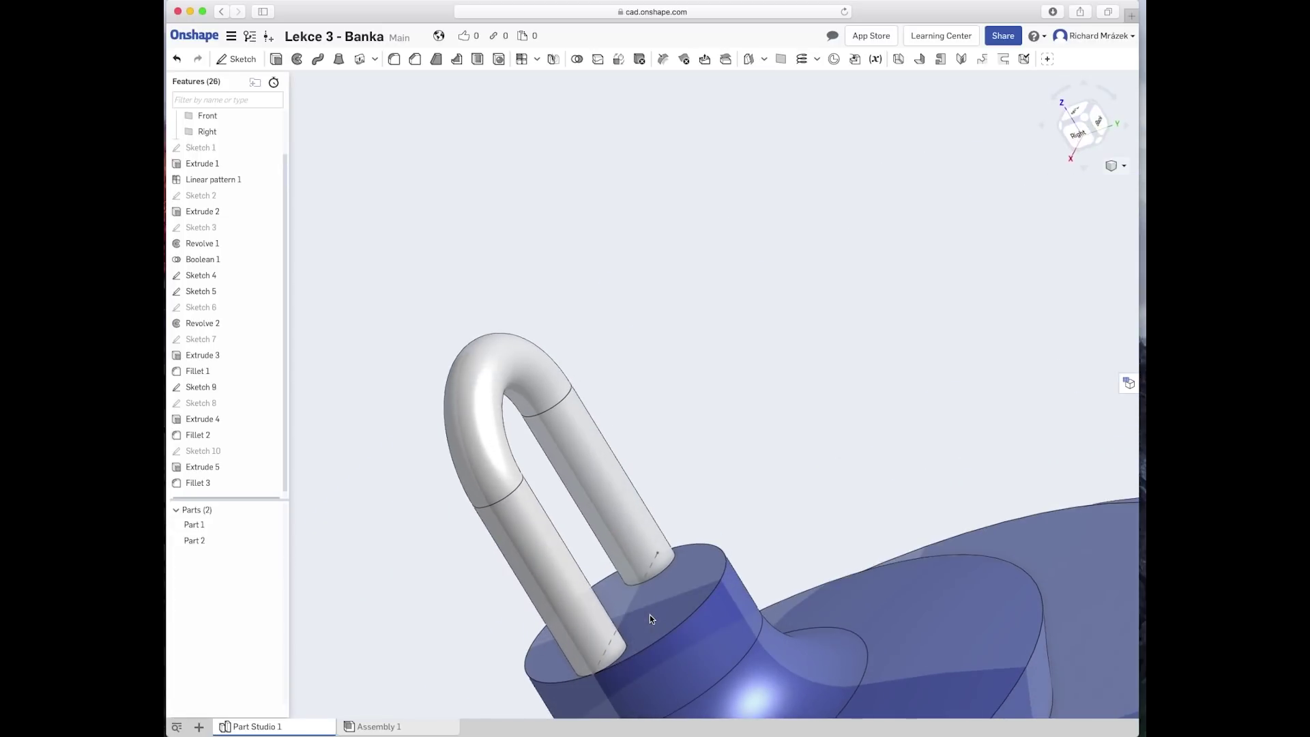
pyautogui.scroll(-3, 646, 625)
pyautogui.scroll(2, 696, 535)
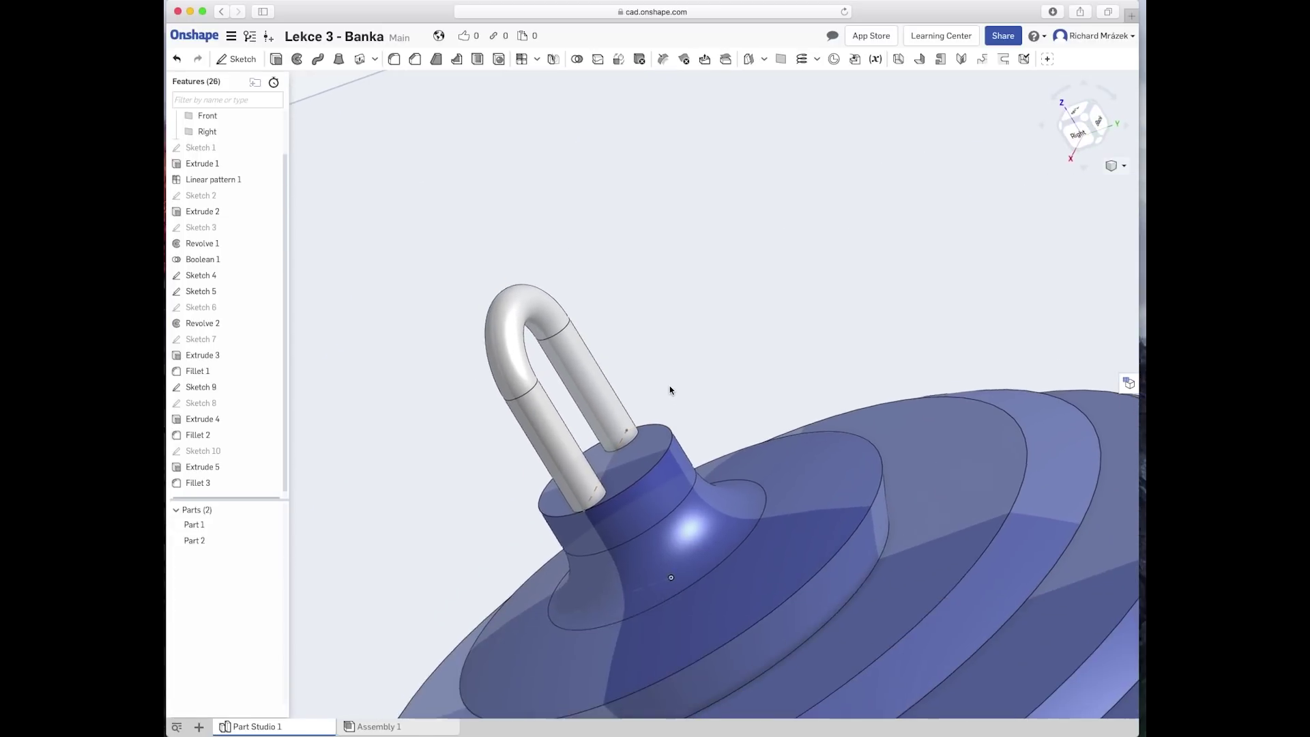
pyautogui.scroll(2, 655, 498)
pyautogui.scroll(1, 651, 498)
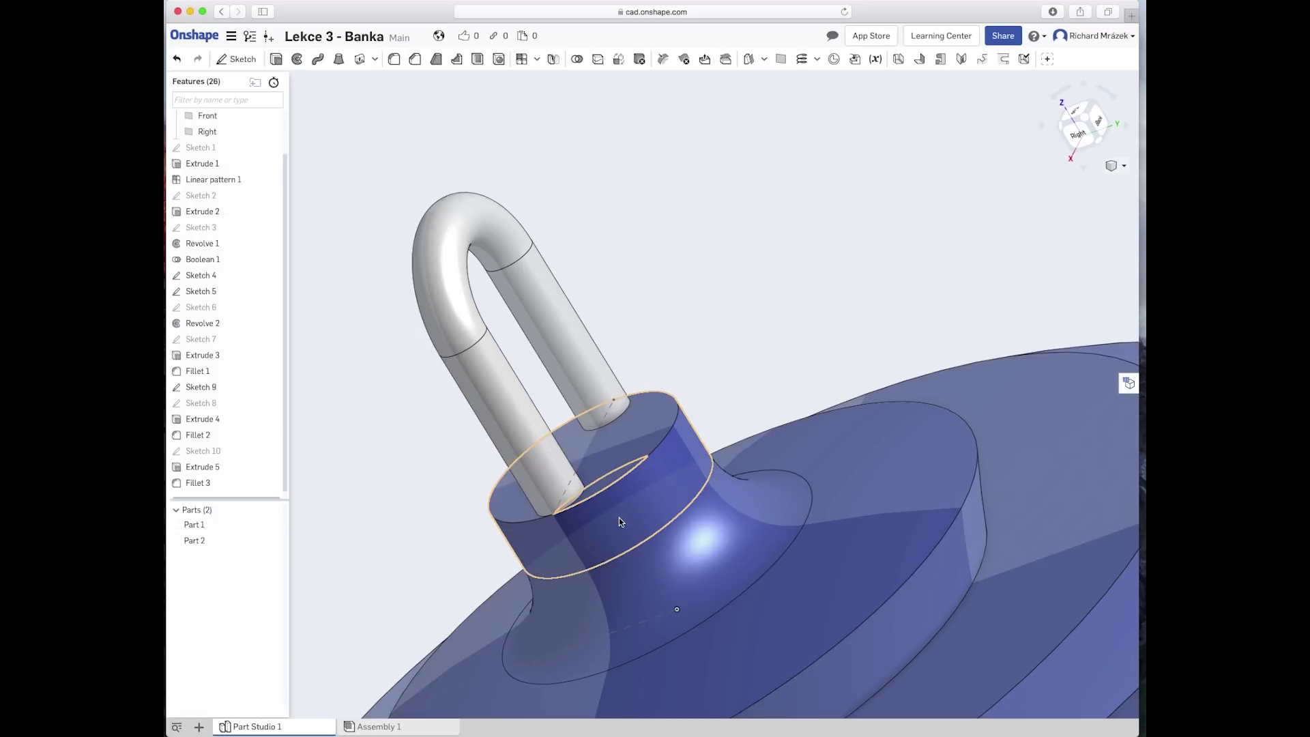
pyautogui.moveTo(620, 522); pyautogui.dragTo(611, 557, button='right')
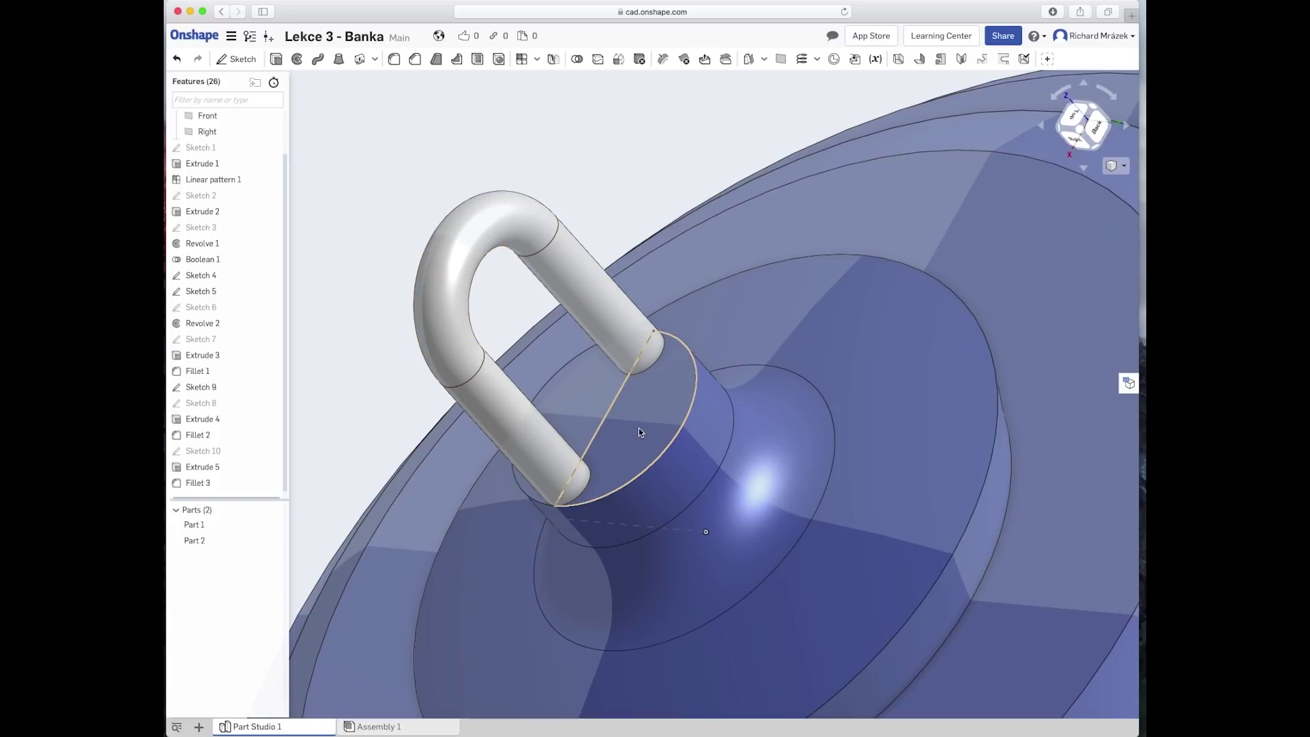
pyautogui.click(577, 59)
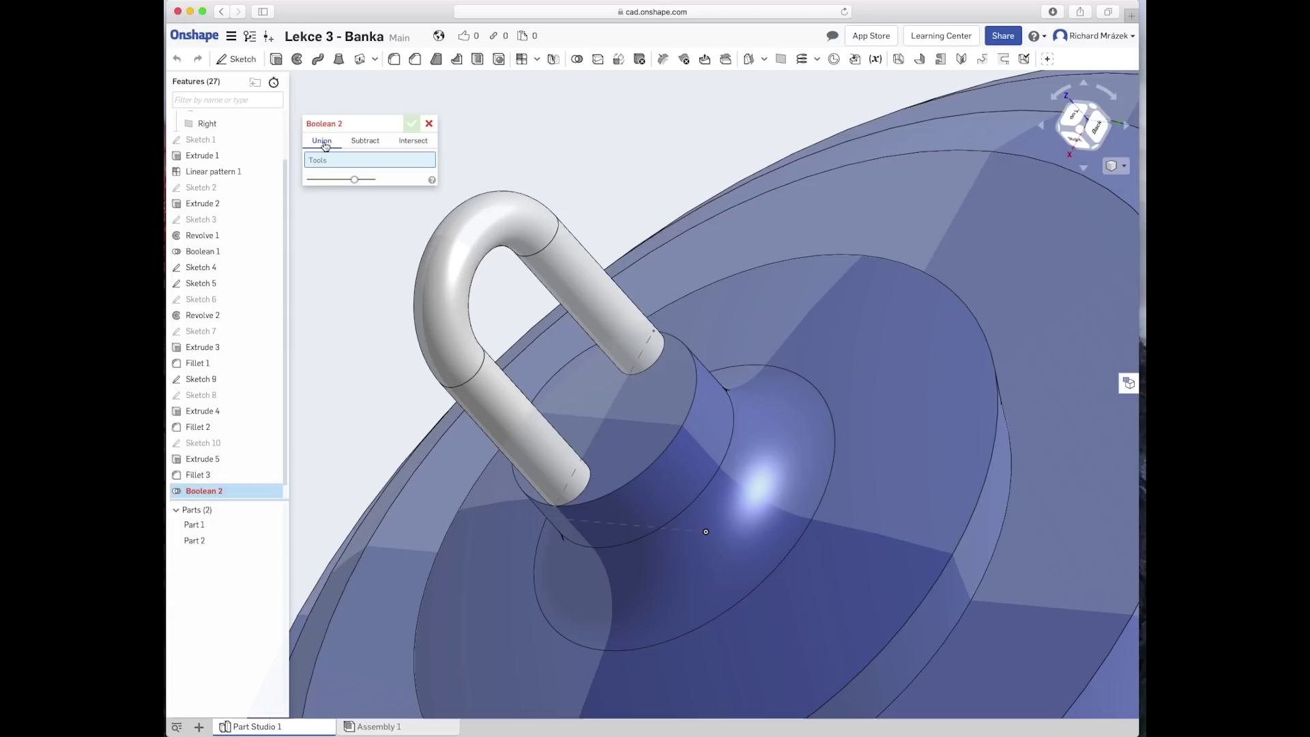
pyautogui.moveTo(348, 160)
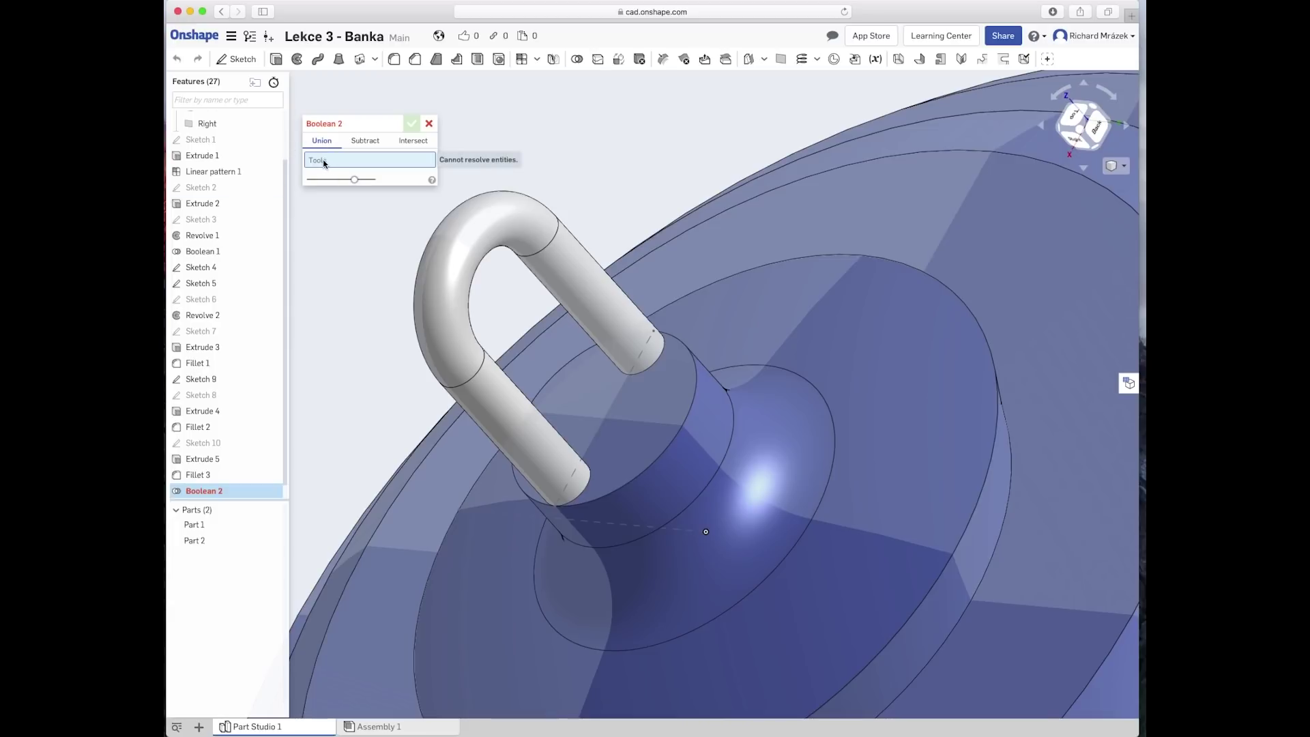
# Step: Union the hanger (Part 2) with the ornament body (Part 1) into a single part
pyautogui.click(472, 221)
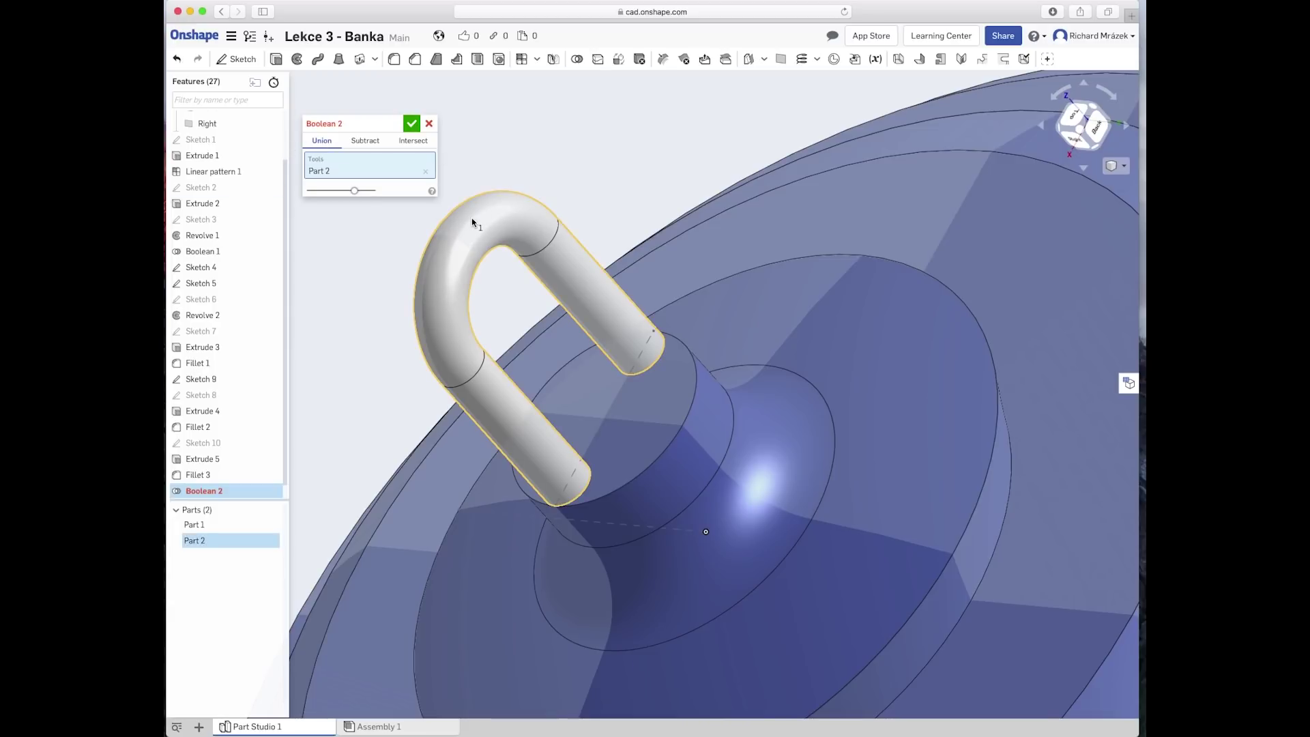
pyautogui.click(614, 441)
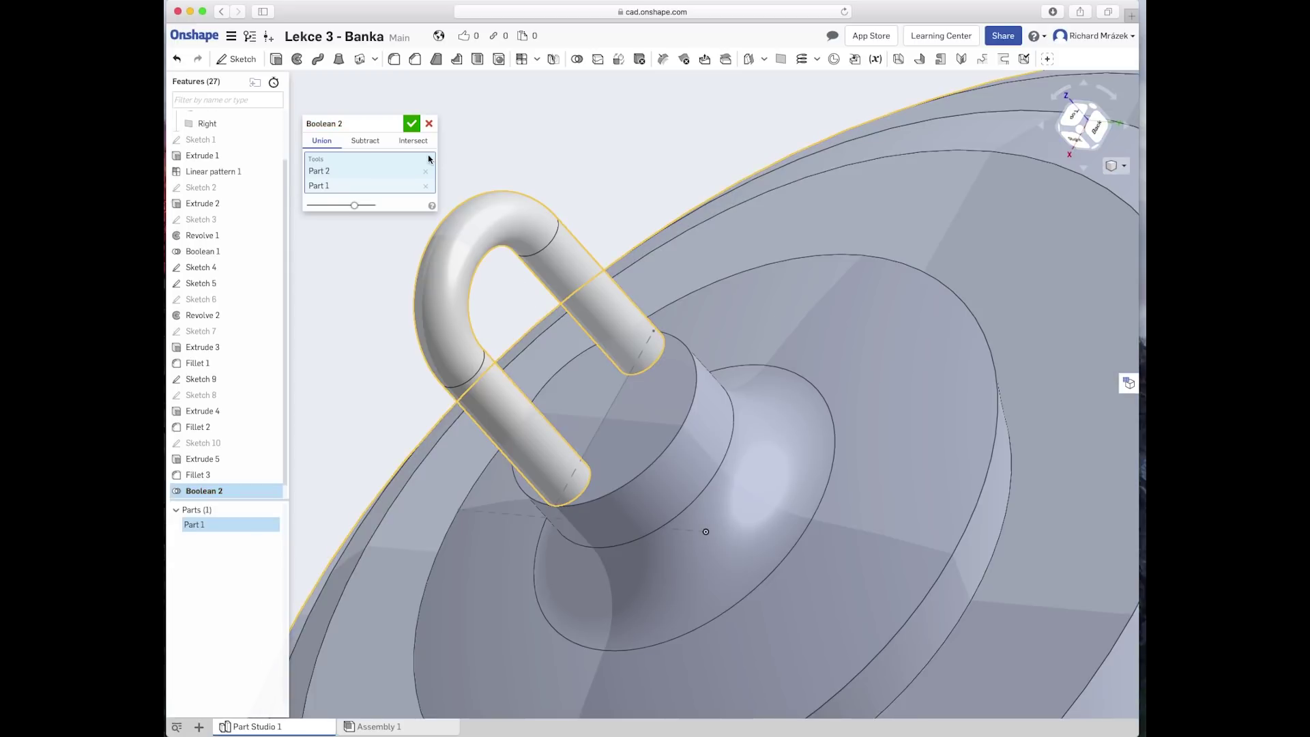
pyautogui.click(412, 124)
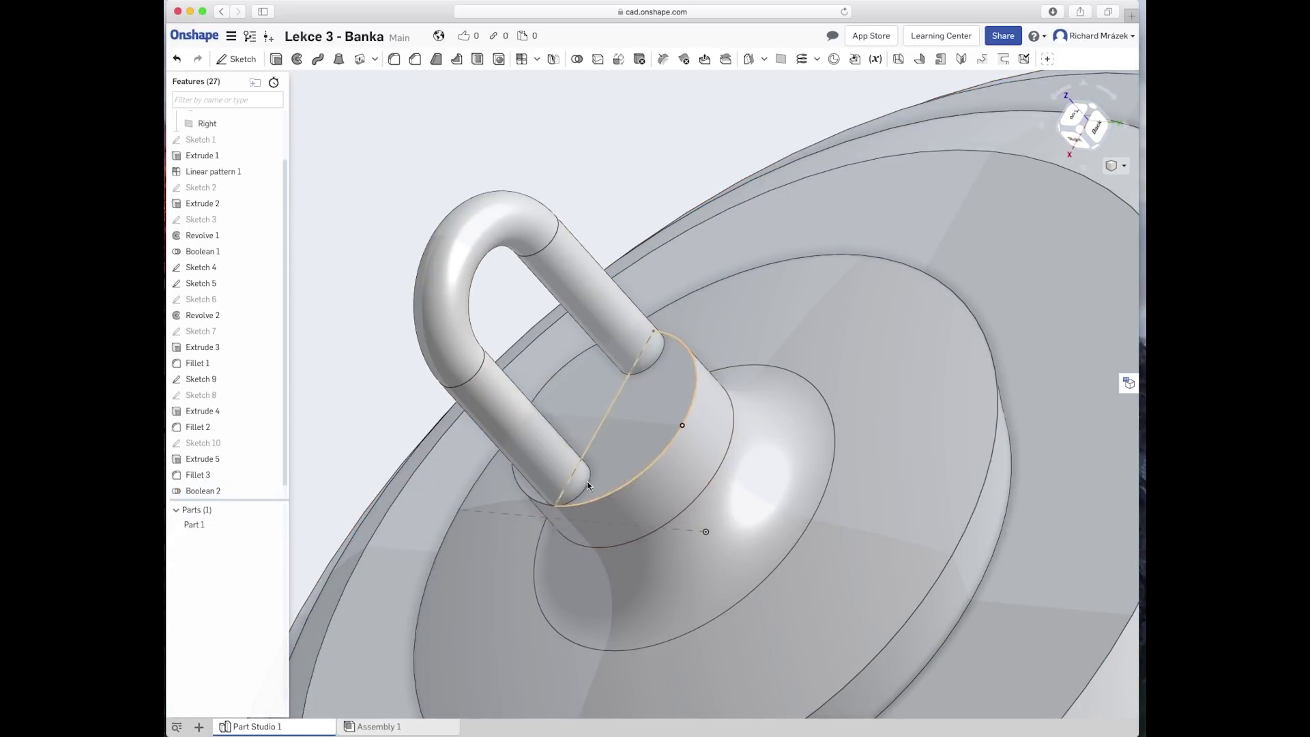
pyautogui.click(588, 481)
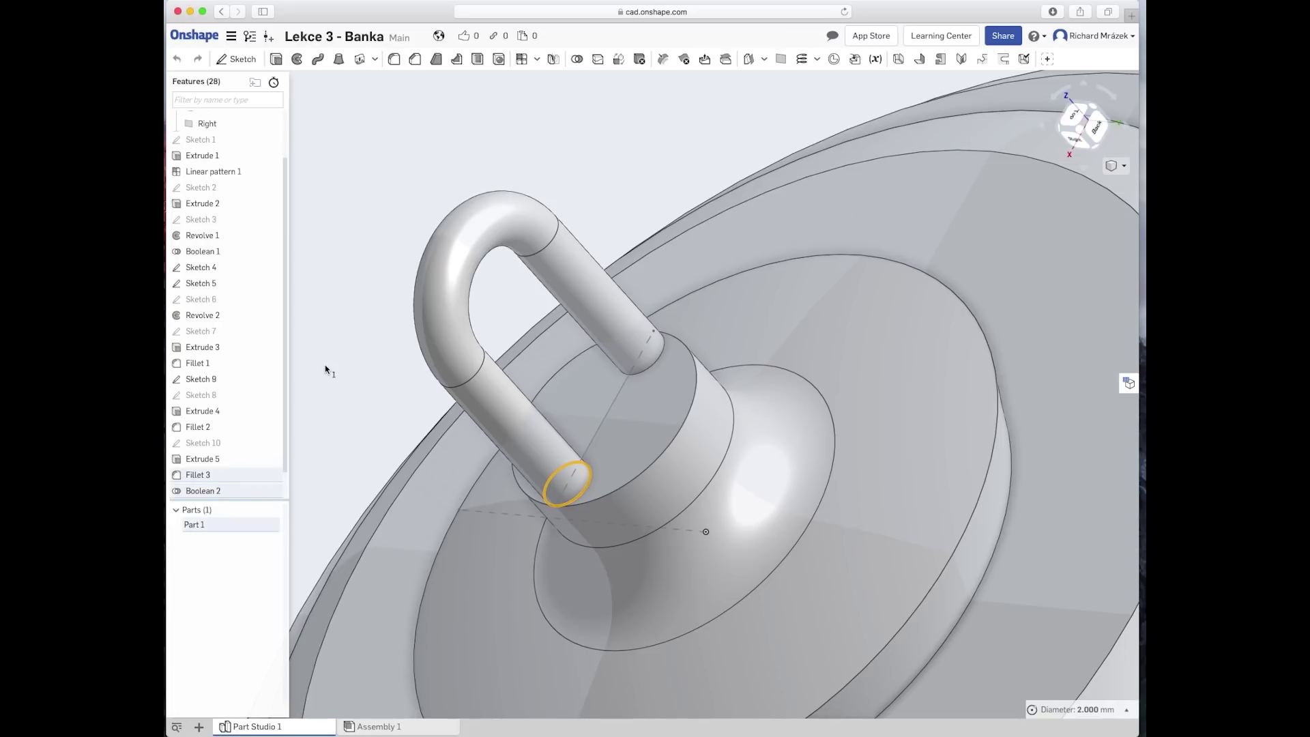
# Step: Fillet both hanger-leg base edges where they meet the neck with a 2.5 mm radius
pyautogui.hotkey('shift', 'f')
pyautogui.click(400, 206)
pyautogui.write('2.5')
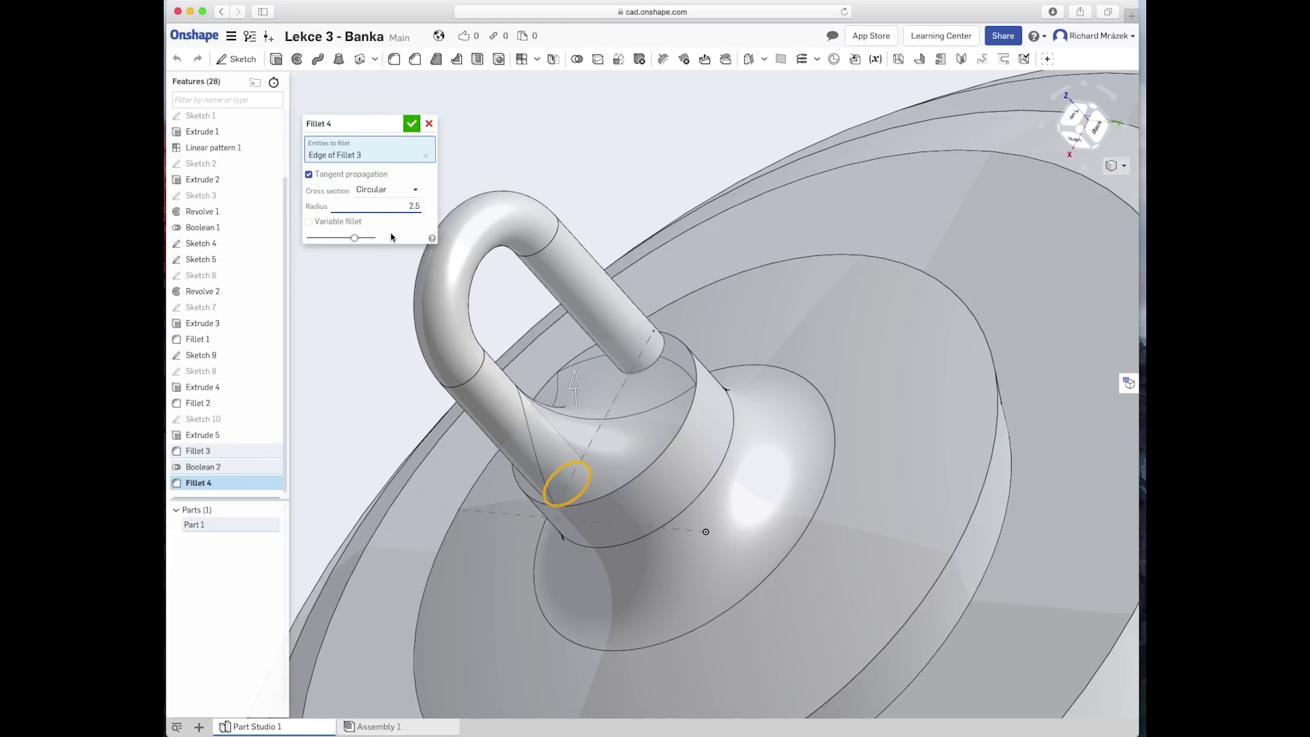
pyautogui.press('Return')
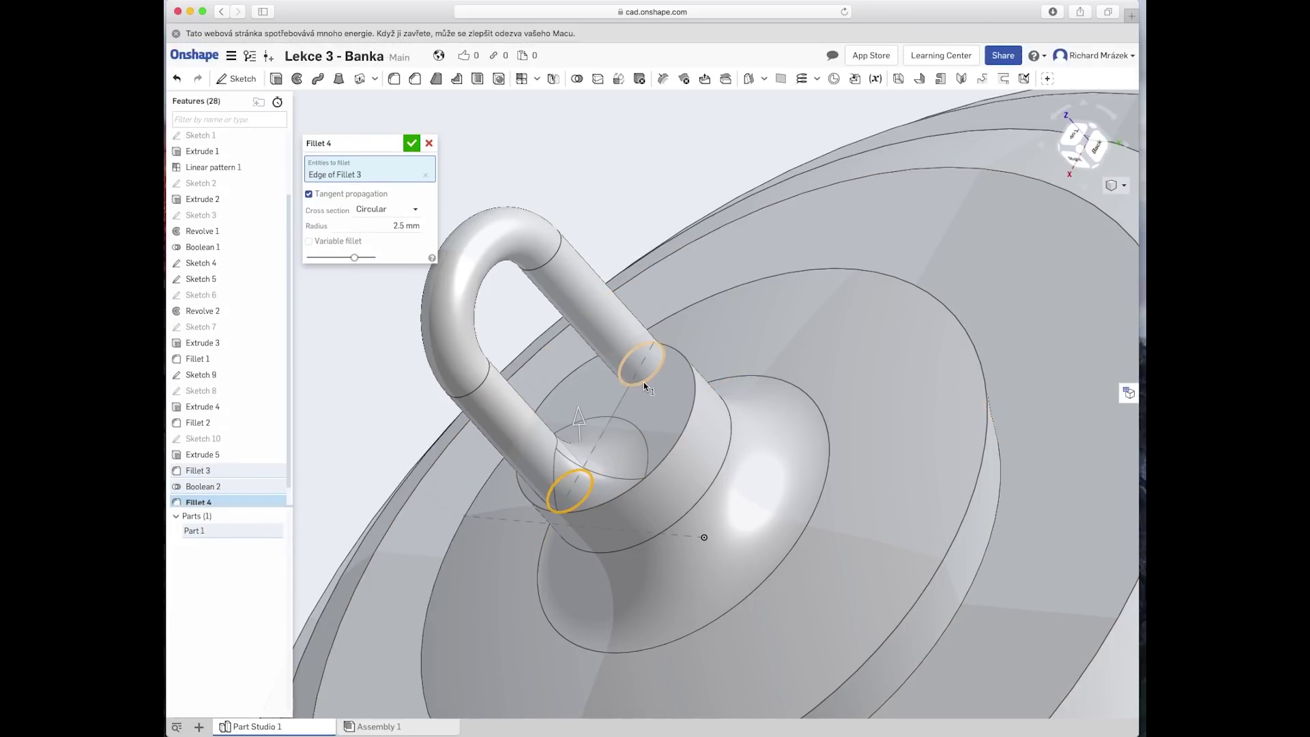
pyautogui.click(644, 382)
pyautogui.moveTo(644, 425); pyautogui.dragTo(608, 433, button='right')
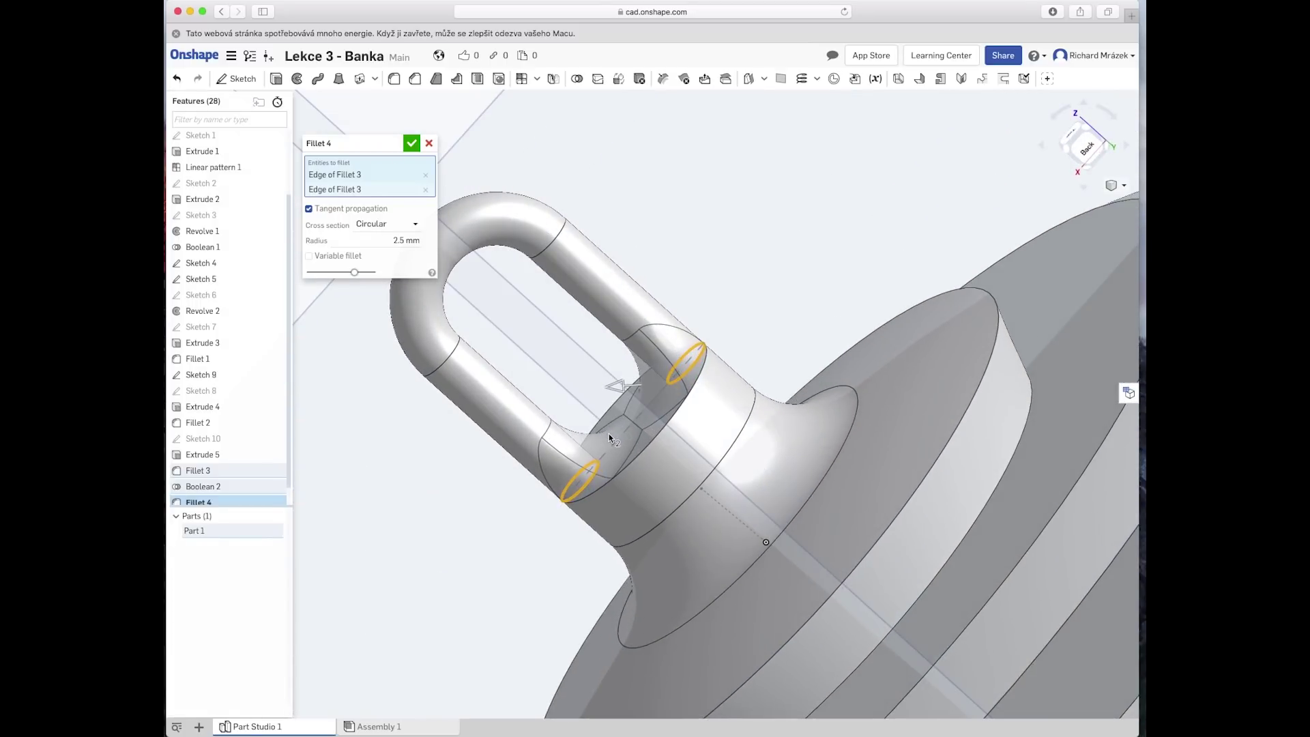
pyautogui.click(411, 143)
pyautogui.moveTo(459, 477)
pyautogui.mouseDown(button='right')
pyautogui.moveTo(469, 451)
pyautogui.moveTo(468, 471)
pyautogui.mouseUp(button='right')
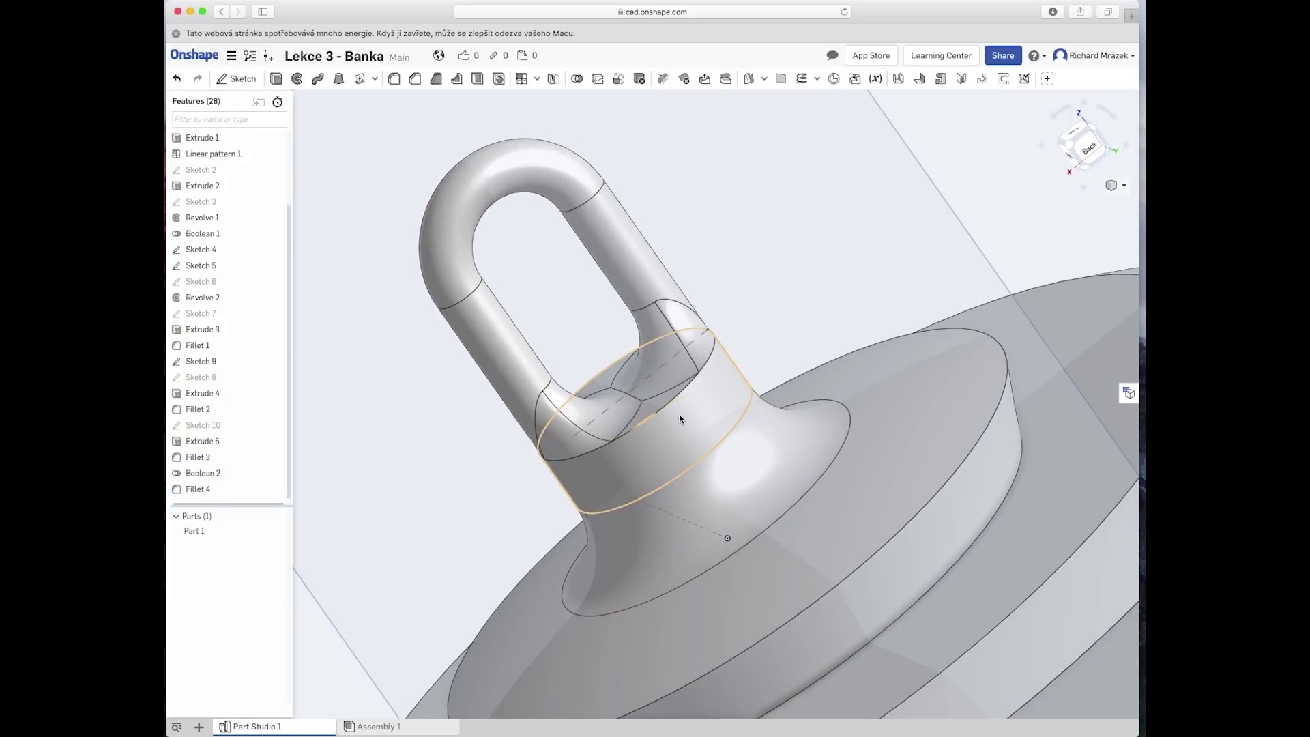
# Step: Inspect the neck edge and the ornament's underside from the Left view and nearby angles
pyautogui.click(670, 404)
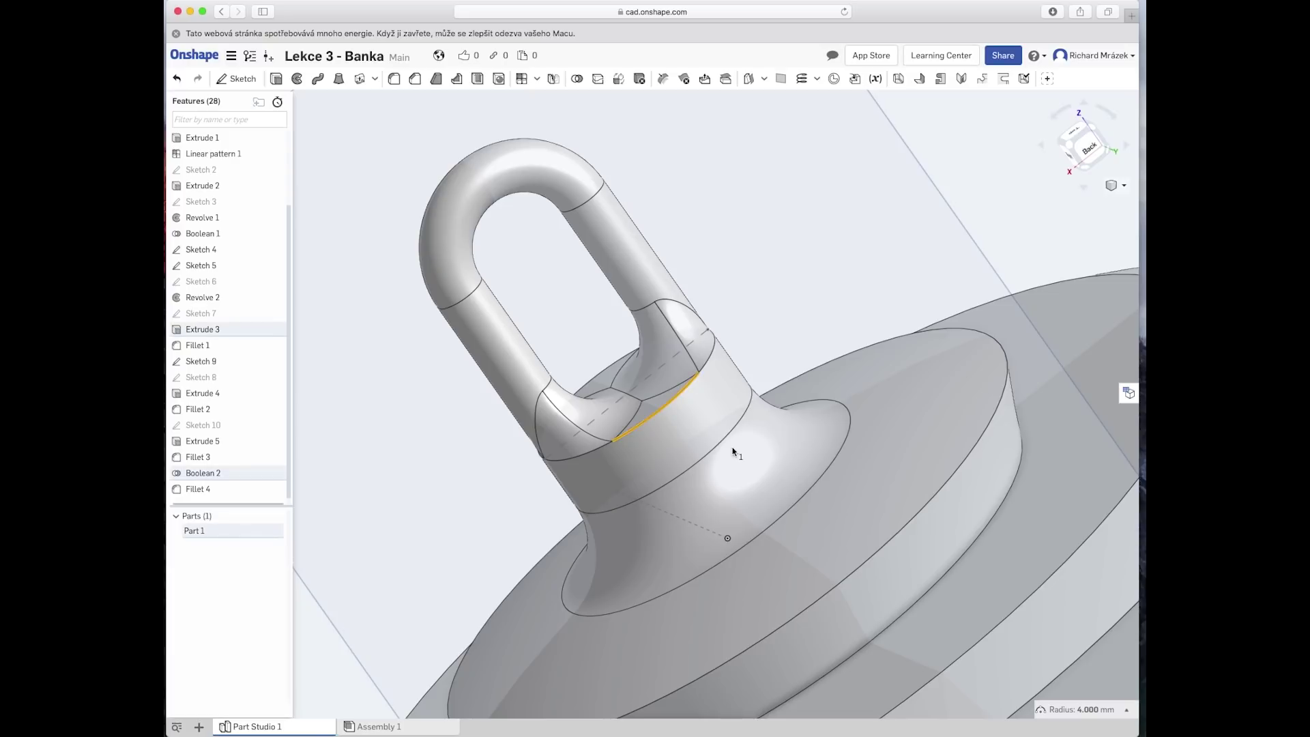
pyautogui.moveTo(585, 478); pyautogui.dragTo(577, 472, button='right')
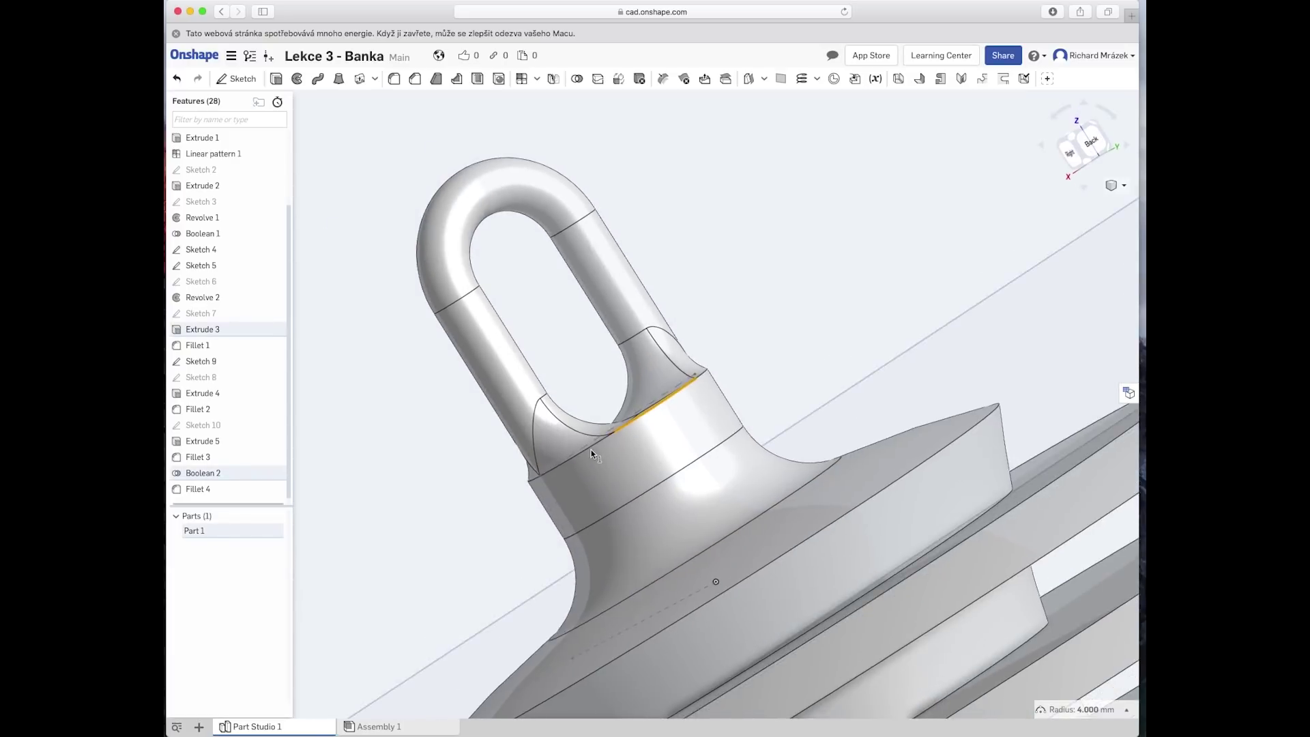
pyautogui.scroll(-5, 576, 468)
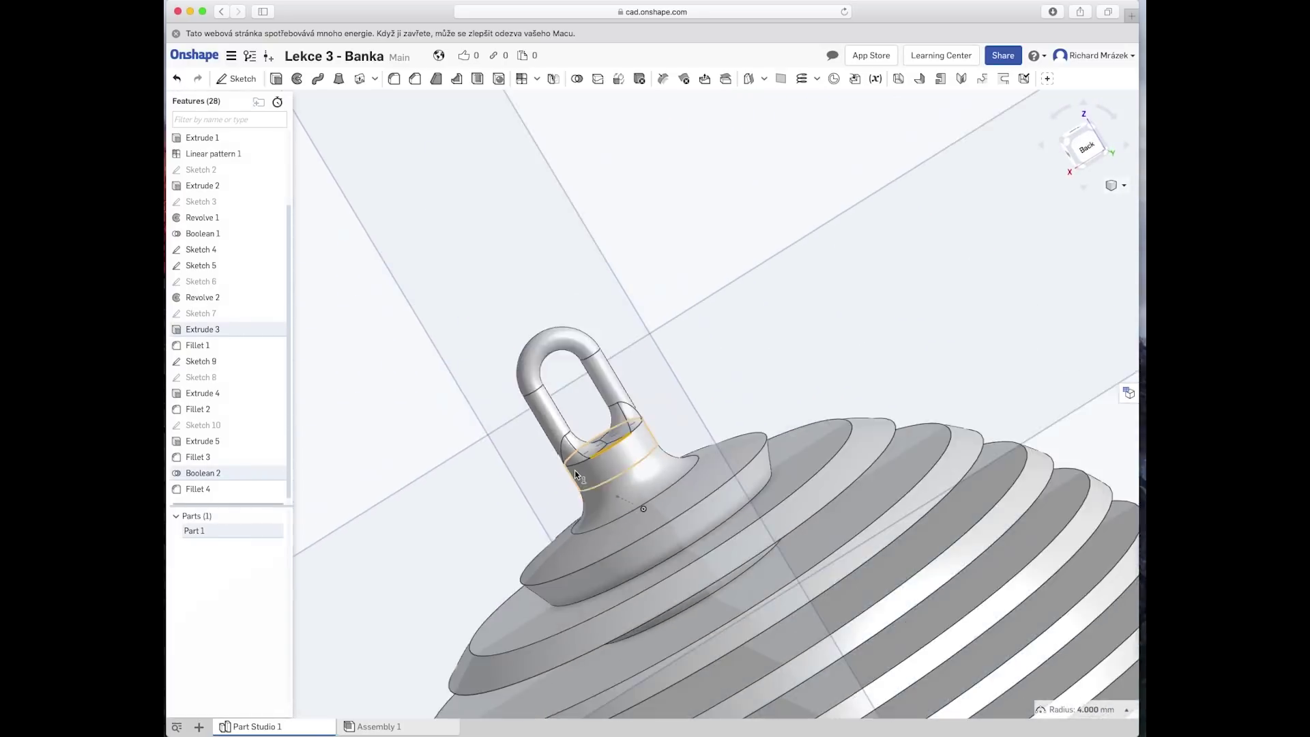
pyautogui.scroll(-4, 575, 469)
pyautogui.scroll(-4, 576, 469)
pyautogui.scroll(4, 577, 471)
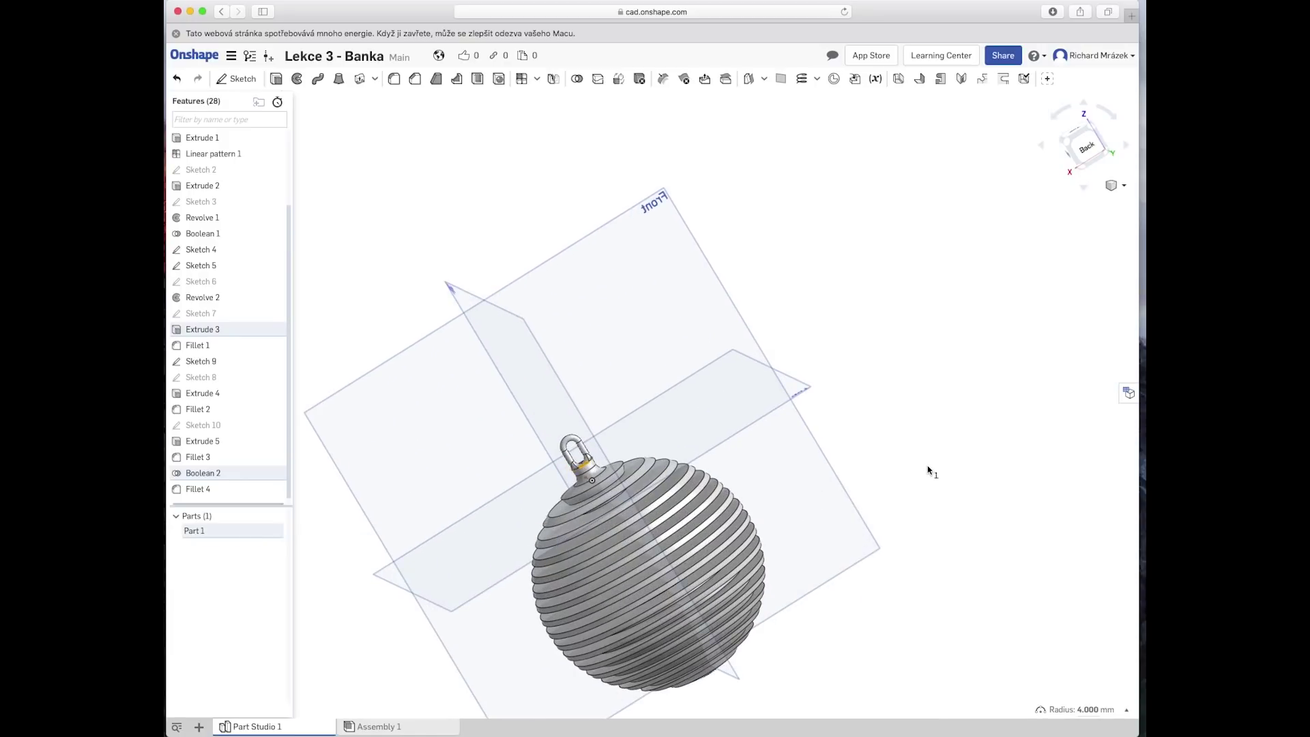
pyautogui.moveTo(874, 591); pyautogui.dragTo(846, 616, button='right')
pyautogui.hotkey('shift', '3')
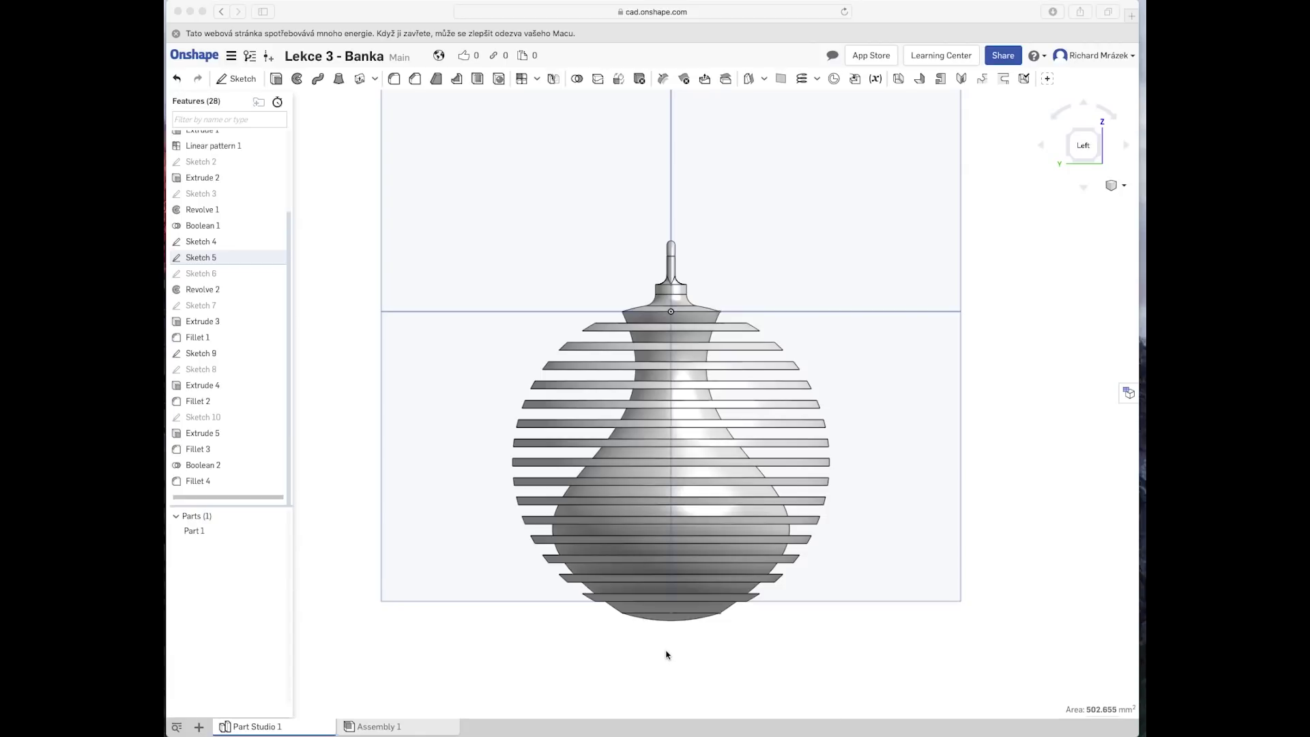
pyautogui.moveTo(672, 658)
pyautogui.mouseDown(button='right')
pyautogui.moveTo(683, 625)
pyautogui.moveTo(691, 664)
pyautogui.mouseUp(button='right')
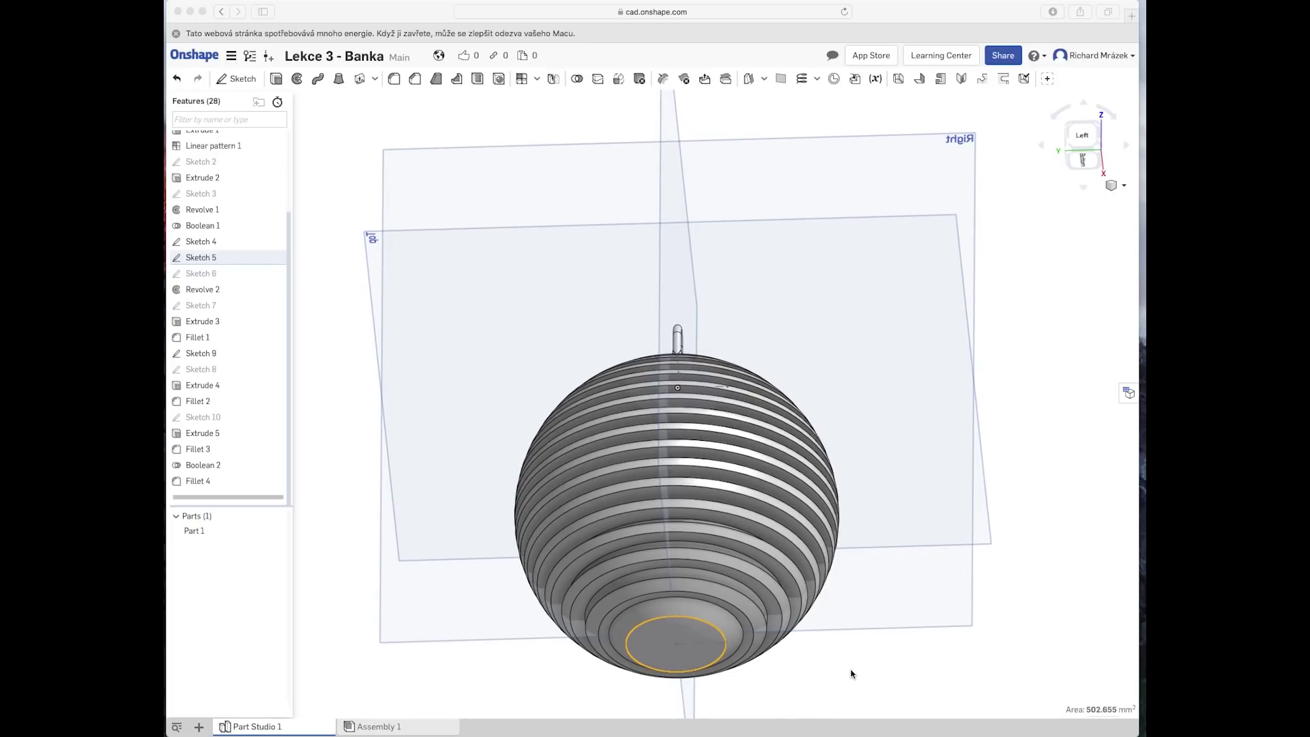
pyautogui.moveTo(854, 673); pyautogui.dragTo(857, 529, button='middle')
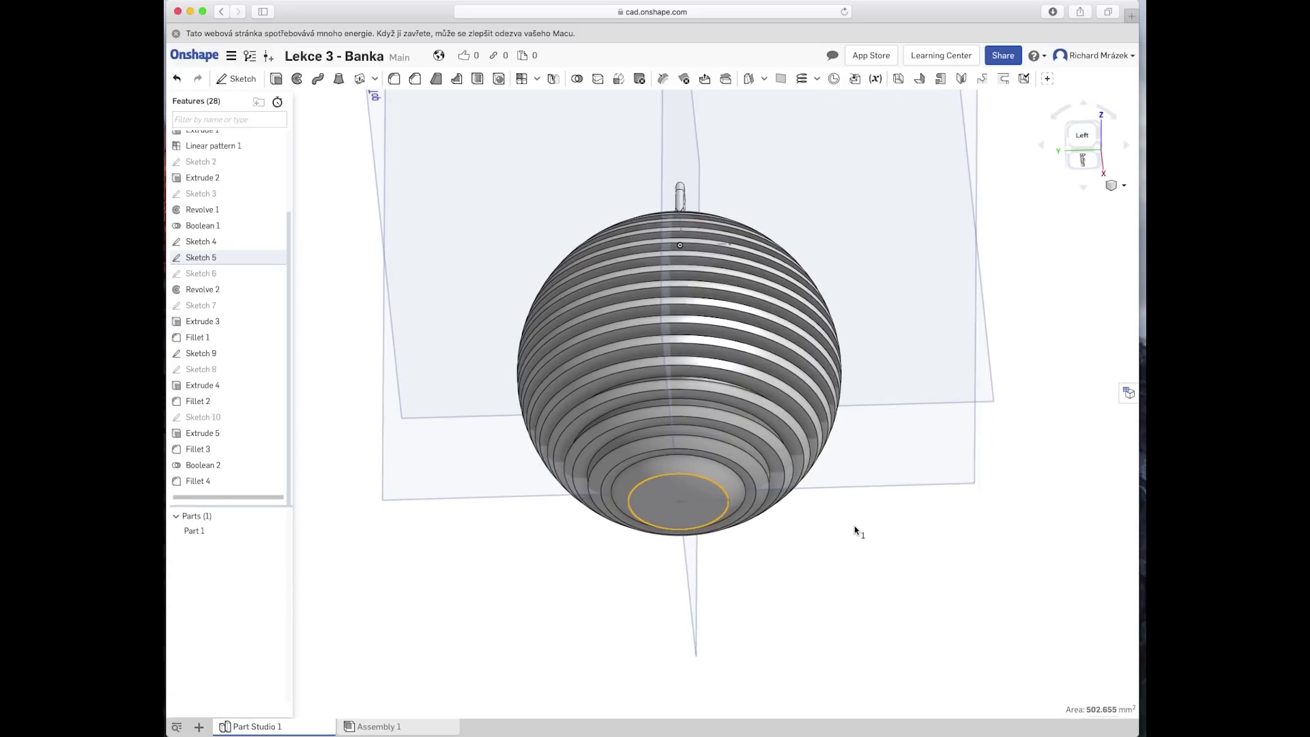
pyautogui.scroll(2, 834, 544)
pyautogui.scroll(2, 834, 546)
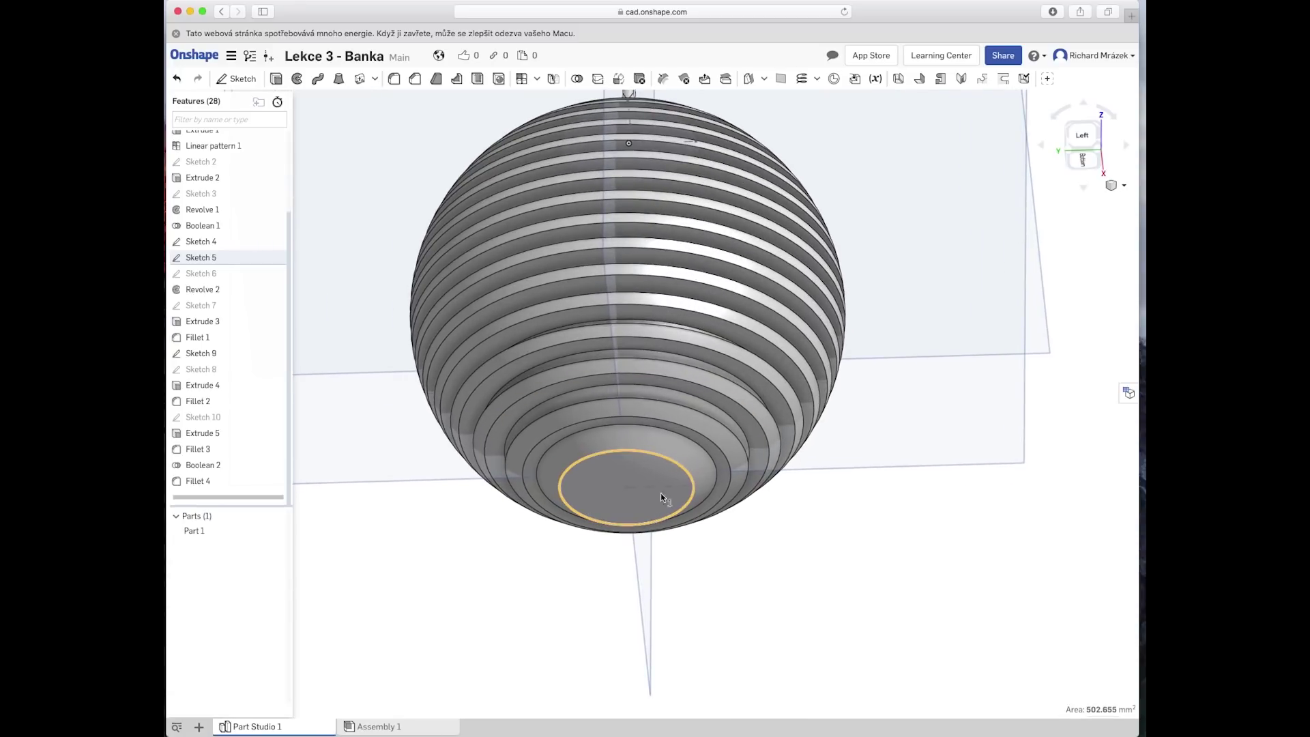
pyautogui.moveTo(728, 539); pyautogui.dragTo(743, 567, button='middle')
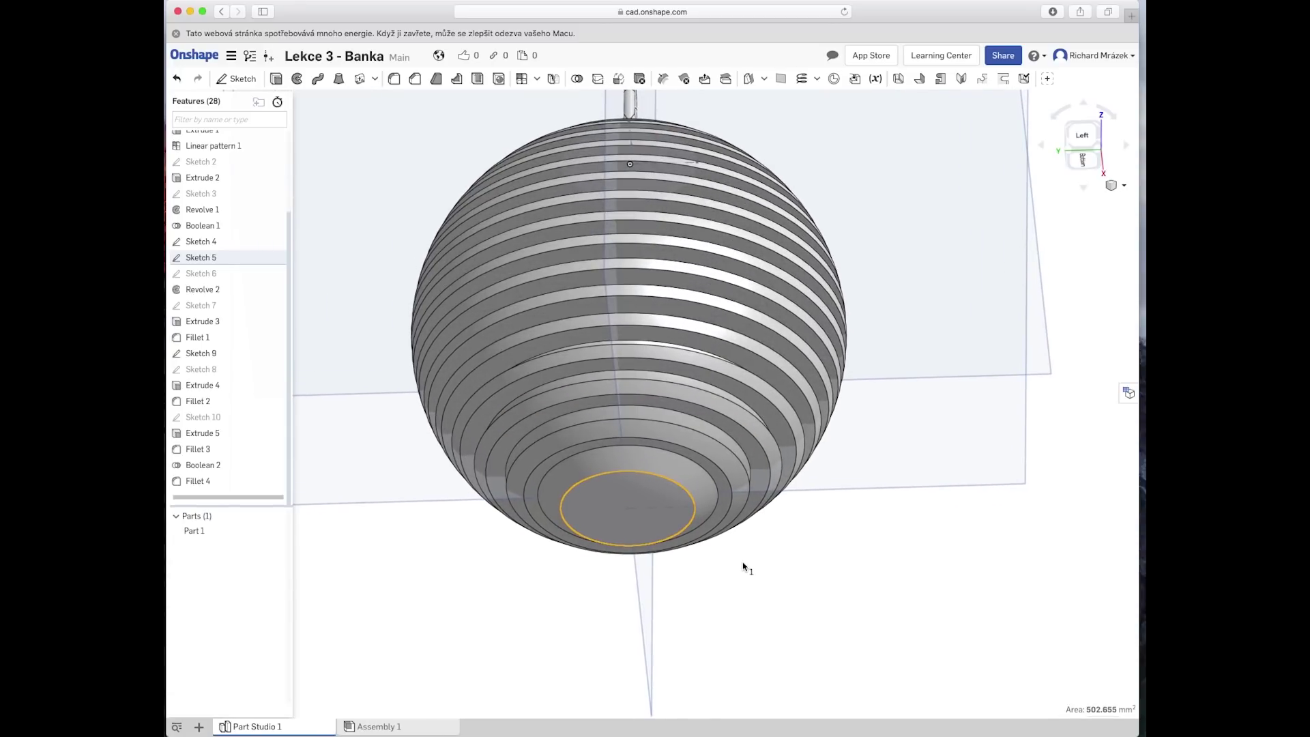
pyautogui.hotkey('shift', '3')
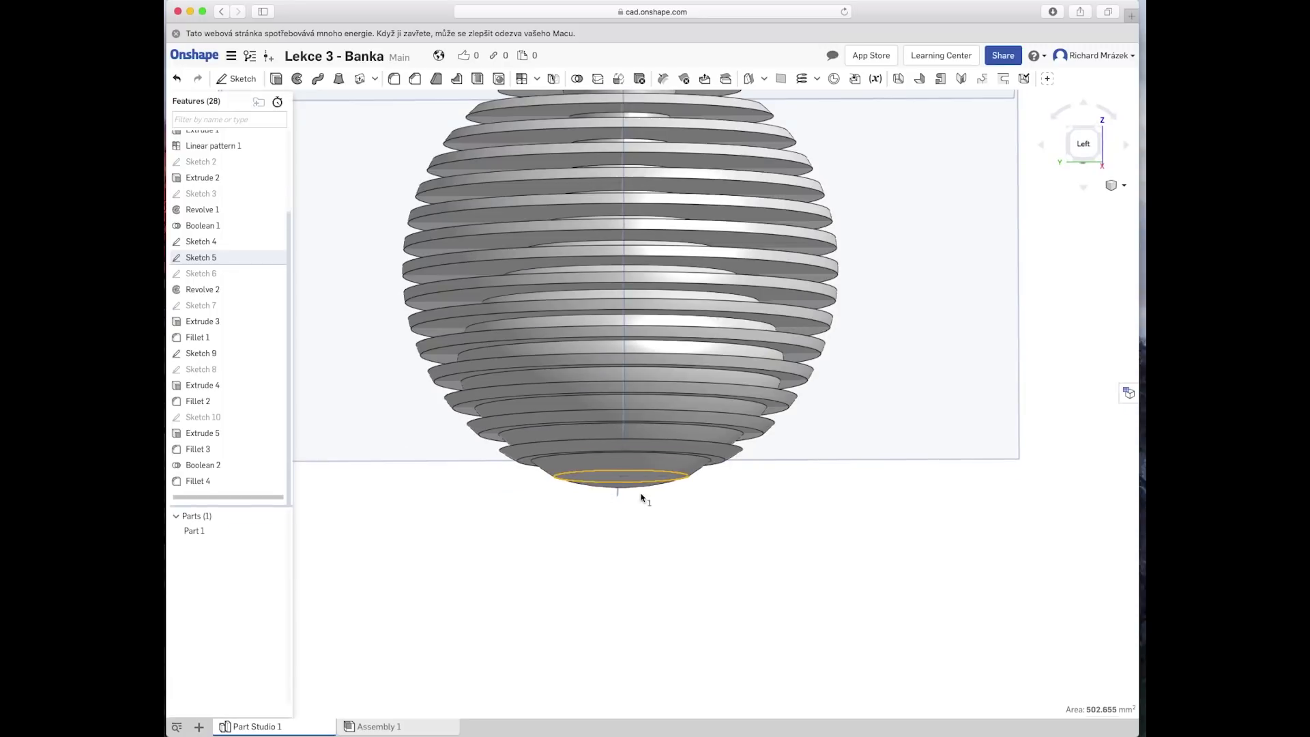
pyautogui.scroll(2, 662, 508)
pyautogui.scroll(2, 643, 501)
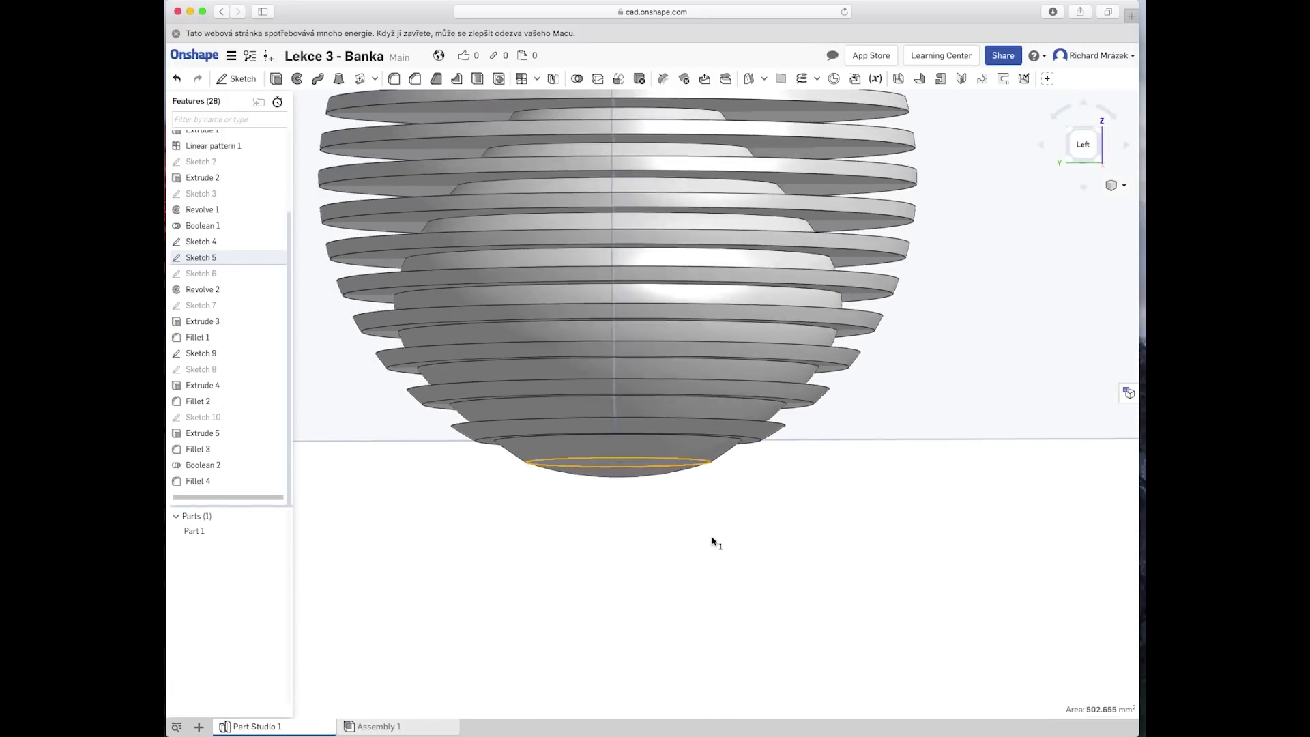
pyautogui.hotkey('shift', '3')
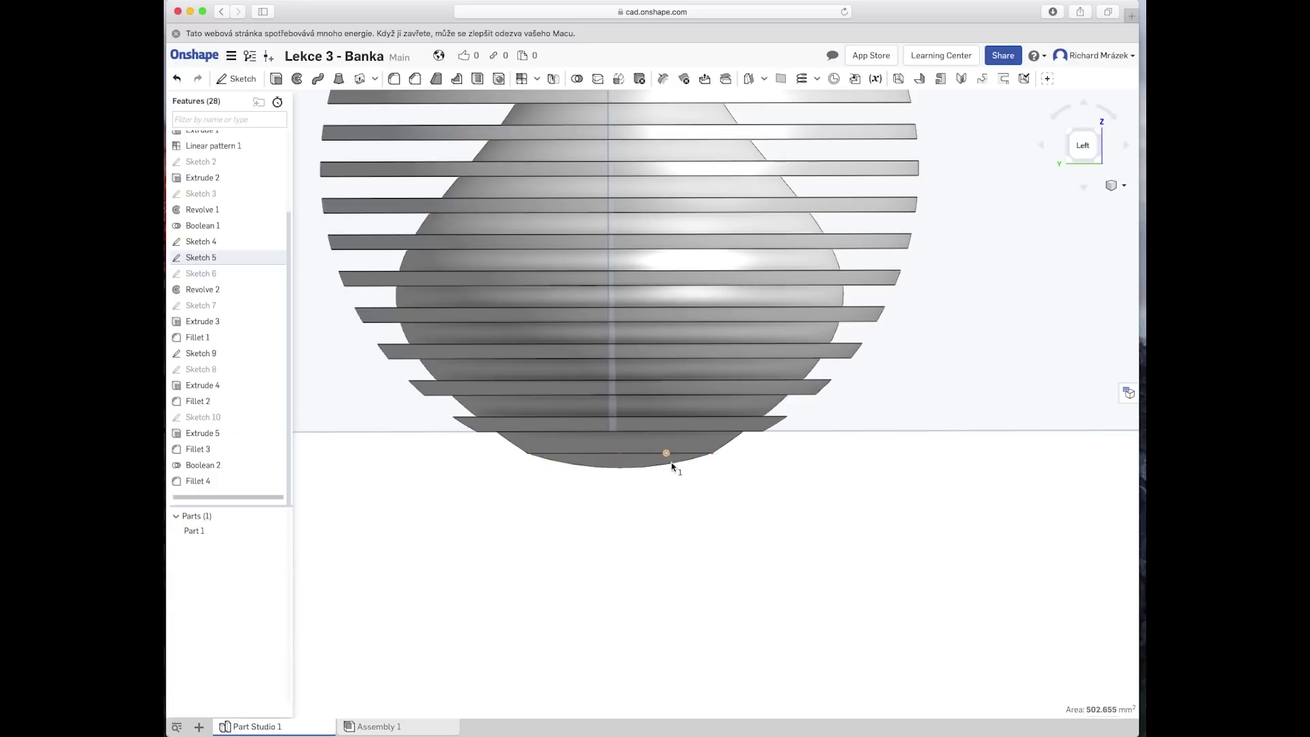
pyautogui.moveTo(688, 539); pyautogui.dragTo(714, 569, button='middle')
pyautogui.moveTo(715, 569)
pyautogui.mouseDown(button='right')
pyautogui.moveTo(705, 547)
pyautogui.moveTo(701, 580)
pyautogui.moveTo(680, 580)
pyautogui.mouseUp(button='right')
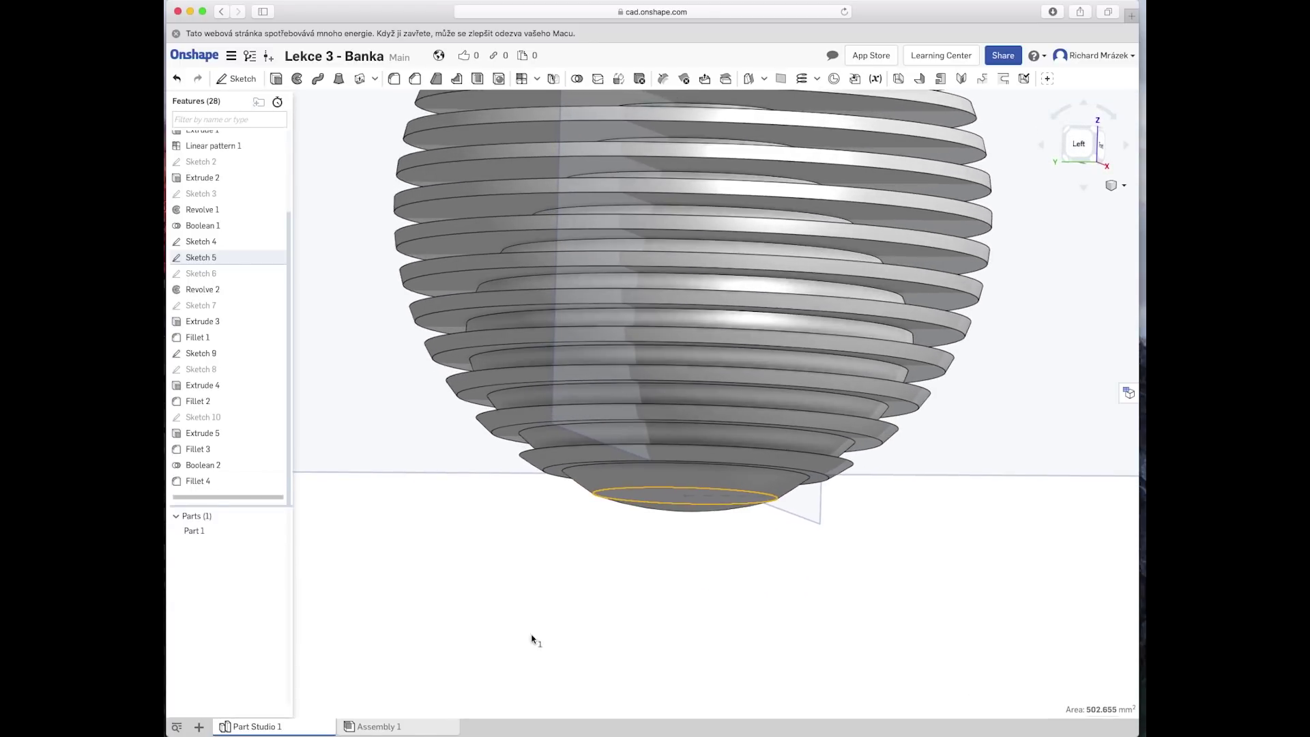
# Step: Check the bottom circular edge and sketch line, then hide Part 1
pyautogui.click(615, 489)
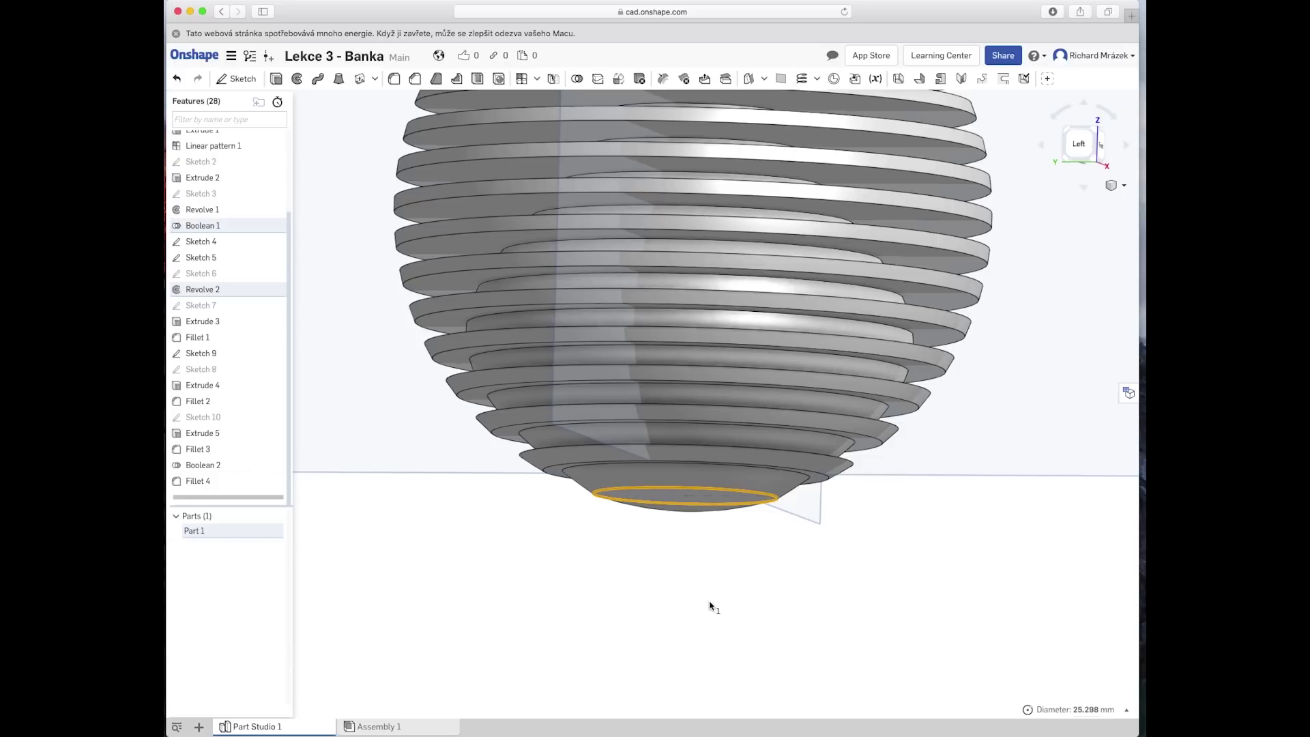
pyautogui.scroll(-3, 708, 649)
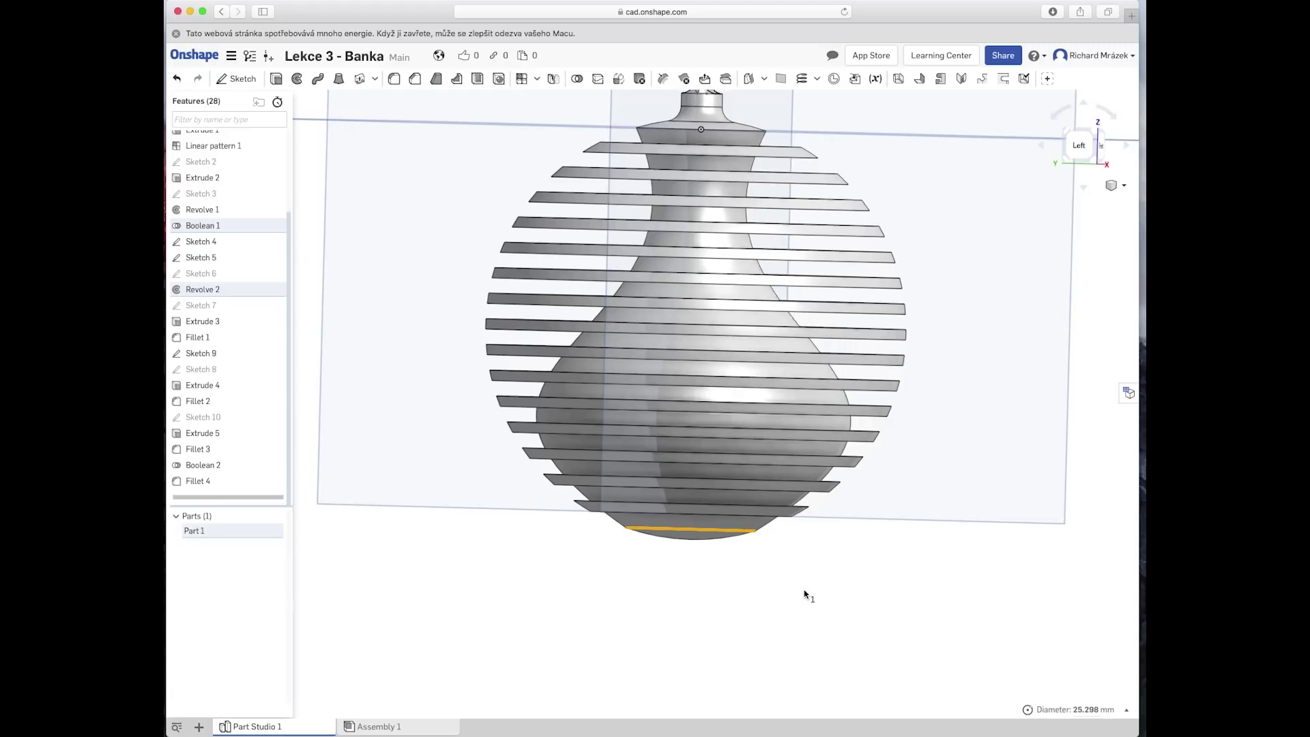
pyautogui.click(729, 599)
pyautogui.scroll(1, 730, 616)
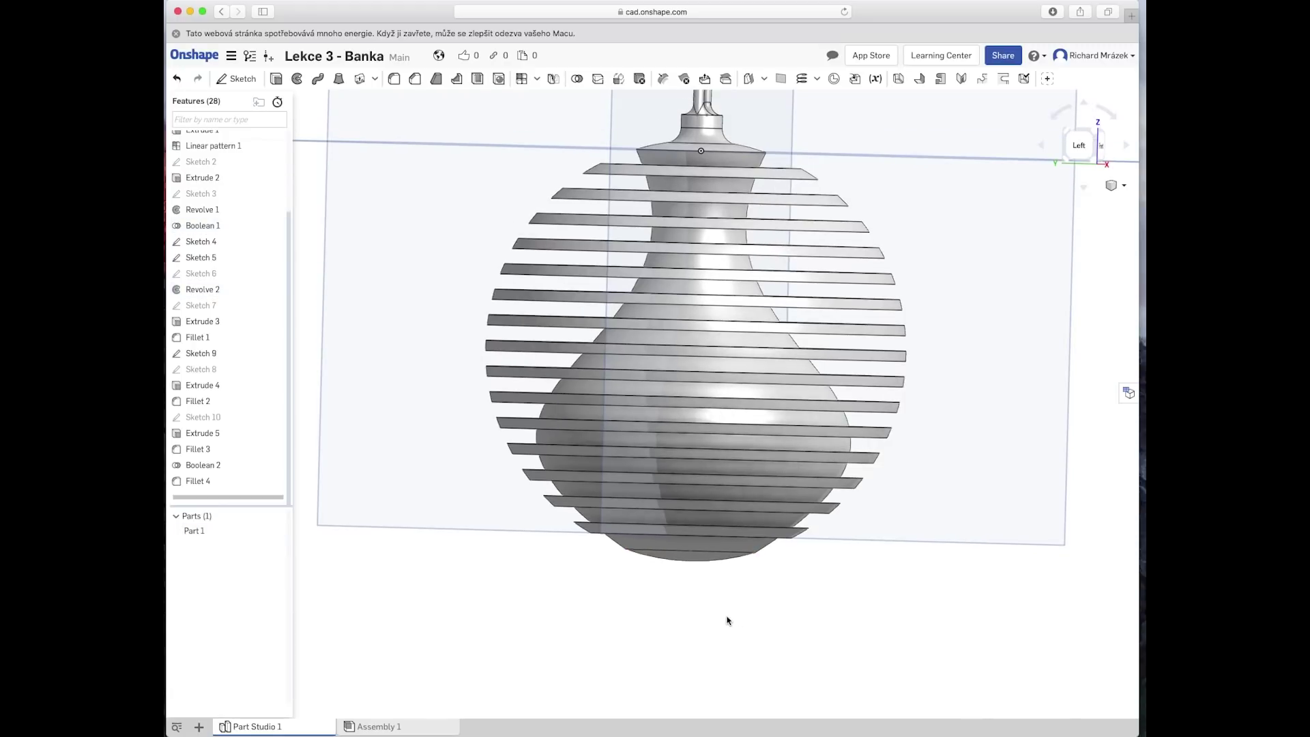
pyautogui.scroll(3, 729, 617)
pyautogui.moveTo(728, 605); pyautogui.dragTo(698, 590, button='right')
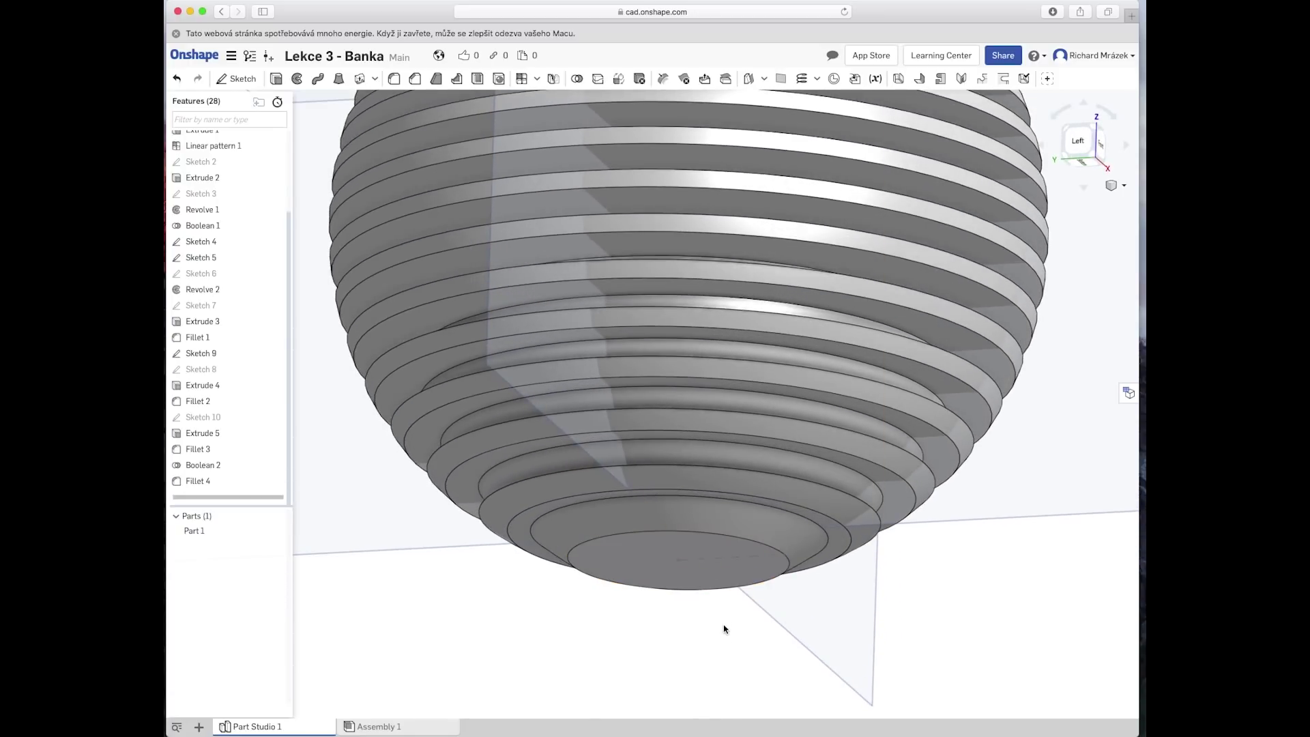
pyautogui.hotkey('shift', '3')
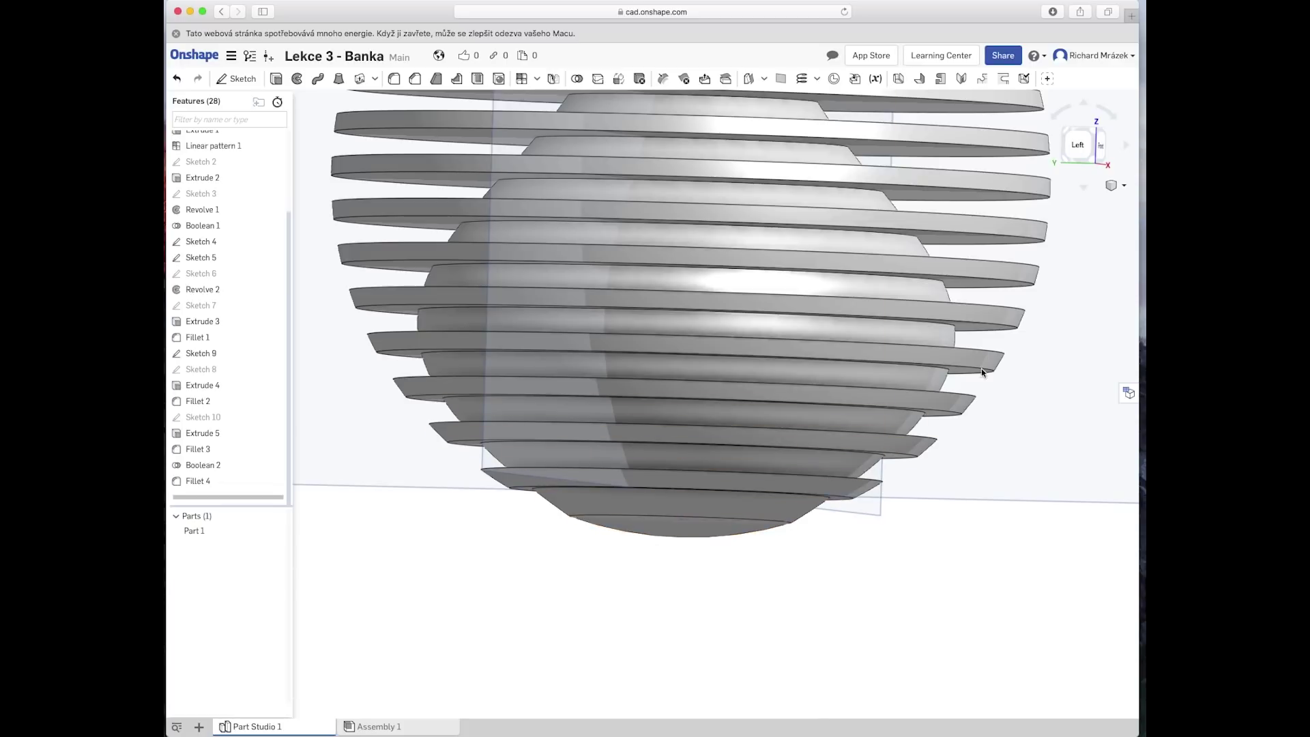
pyautogui.press('Up')
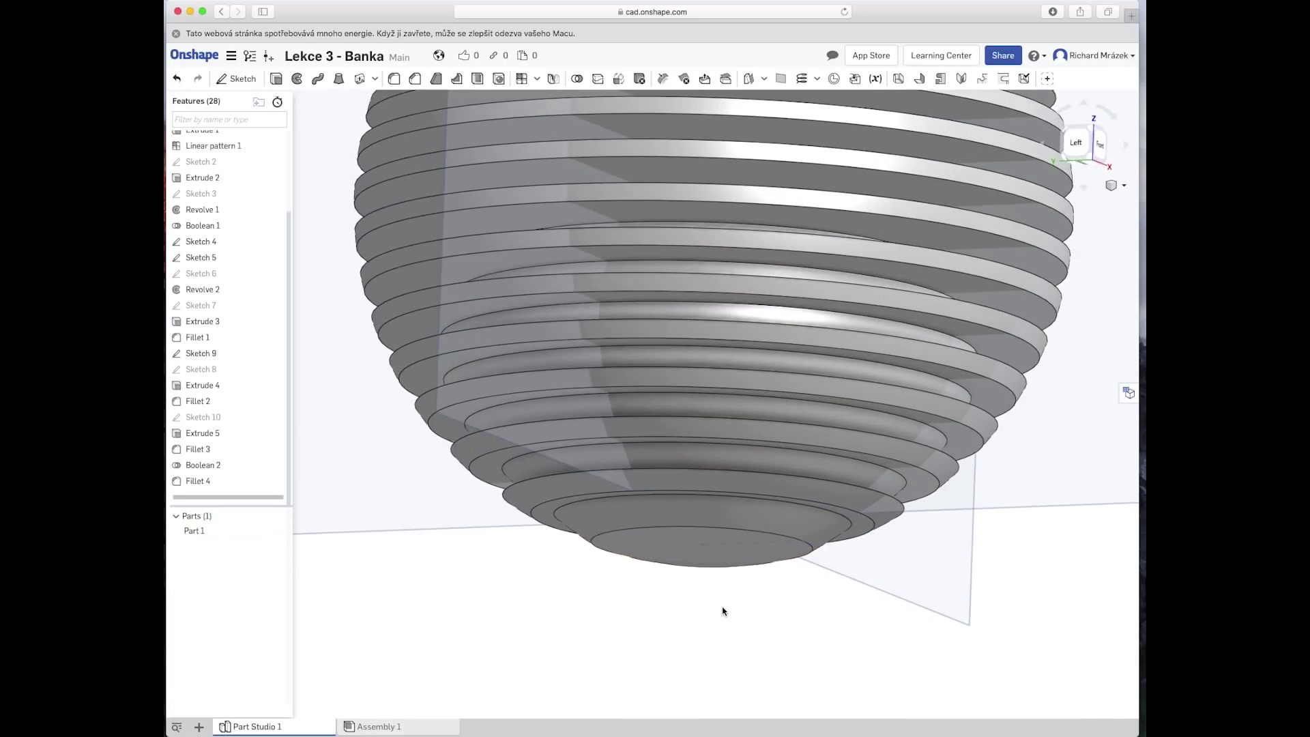
pyautogui.click(742, 550)
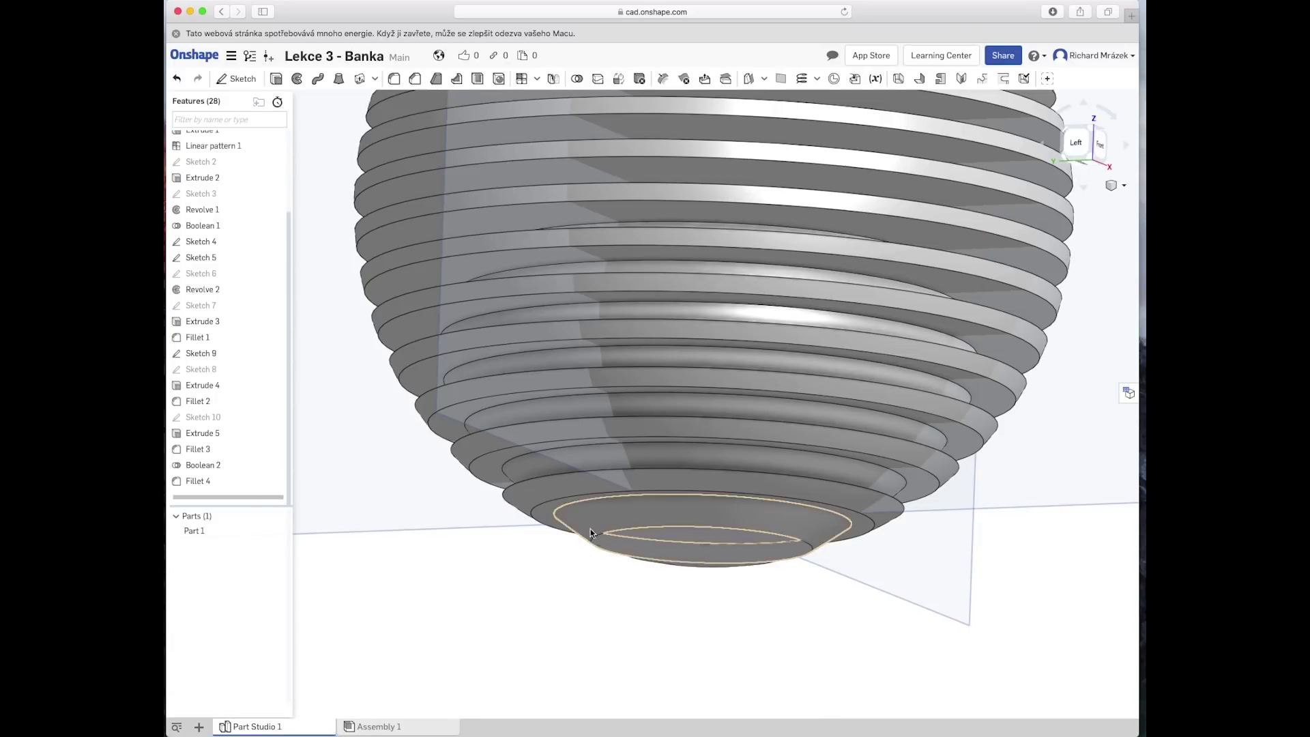
pyautogui.moveTo(195, 531)
pyautogui.click(276, 530)
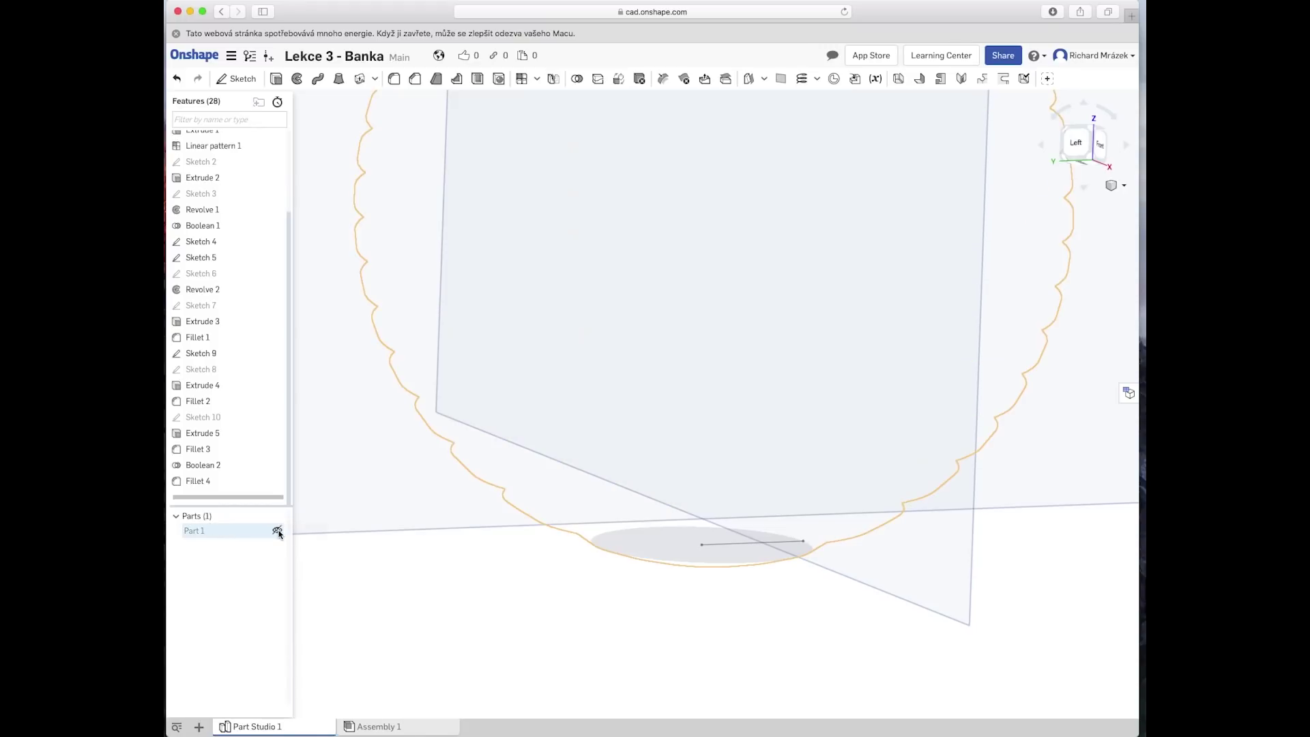
# Step: Create Sketch 11 on the Sketch 5 circle region at the ornament's bottom
pyautogui.moveTo(624, 604); pyautogui.dragTo(628, 633, button='right')
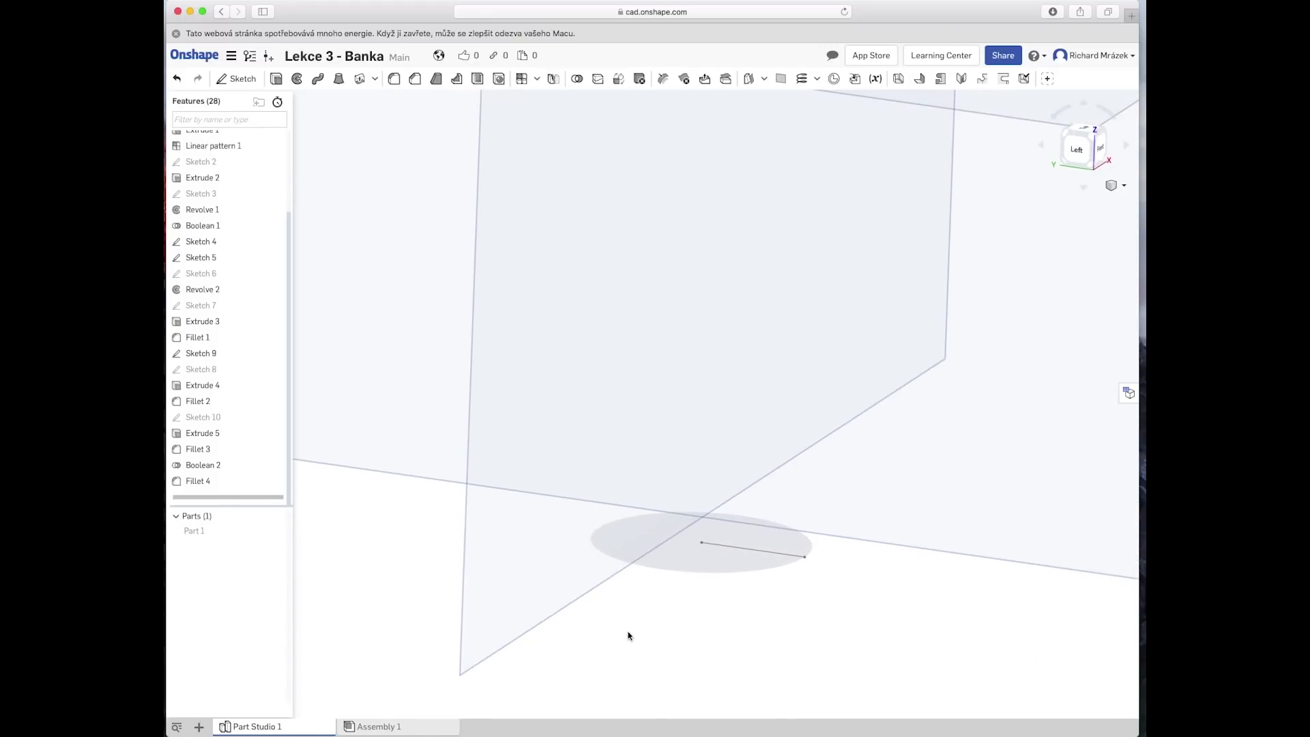
pyautogui.moveTo(708, 631); pyautogui.dragTo(698, 646, button='right')
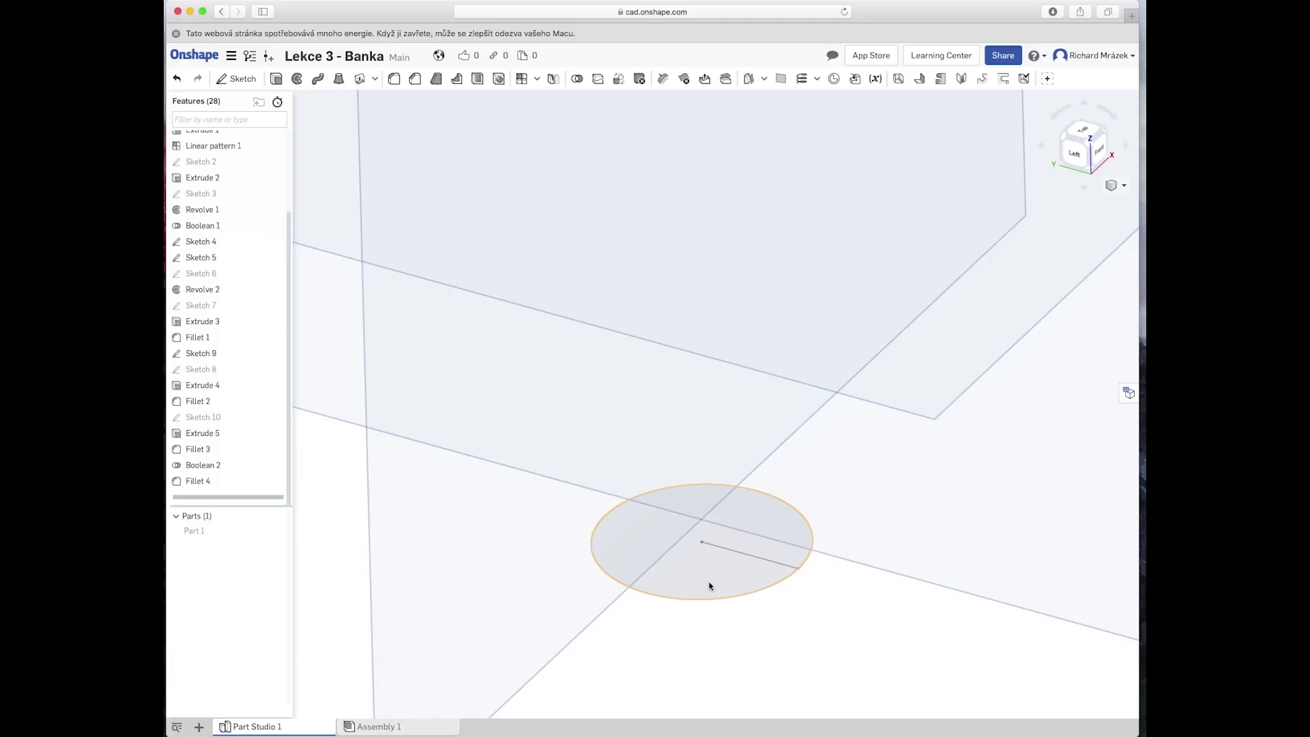
pyautogui.click(707, 587)
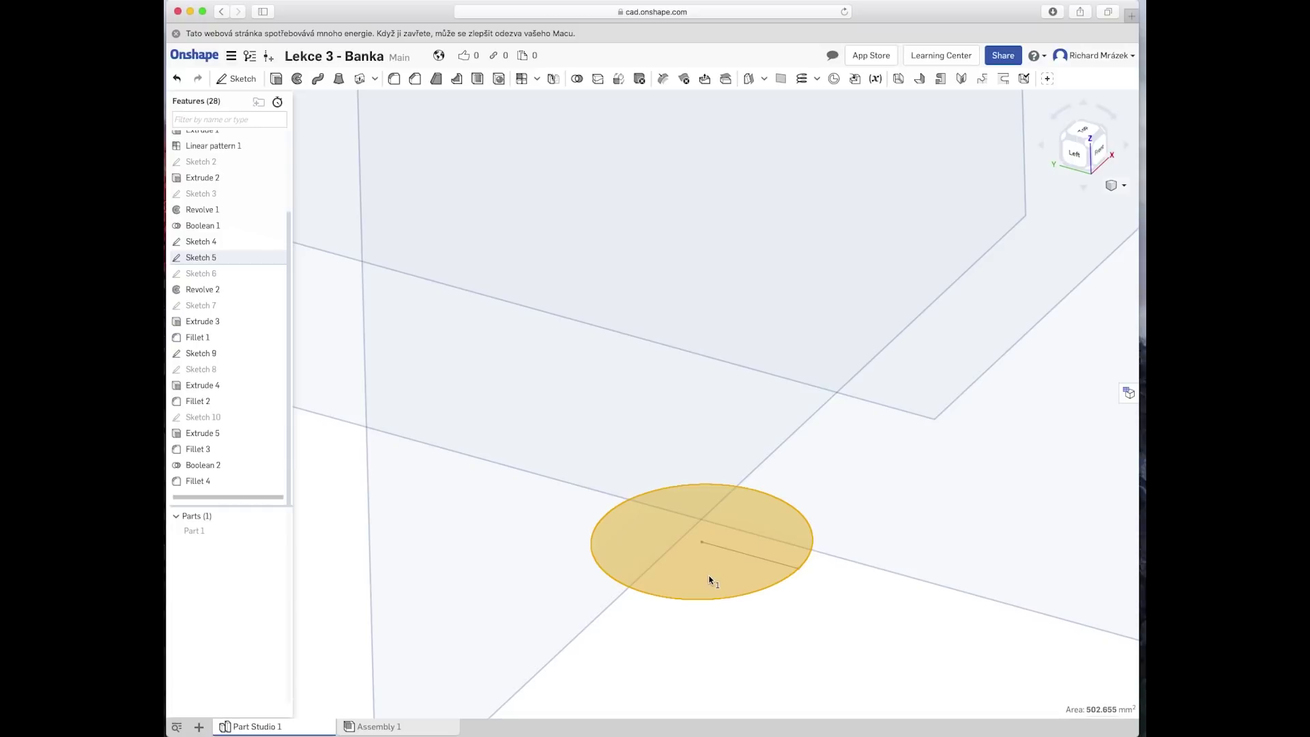
pyautogui.rightClick(709, 581)
pyautogui.click(740, 345)
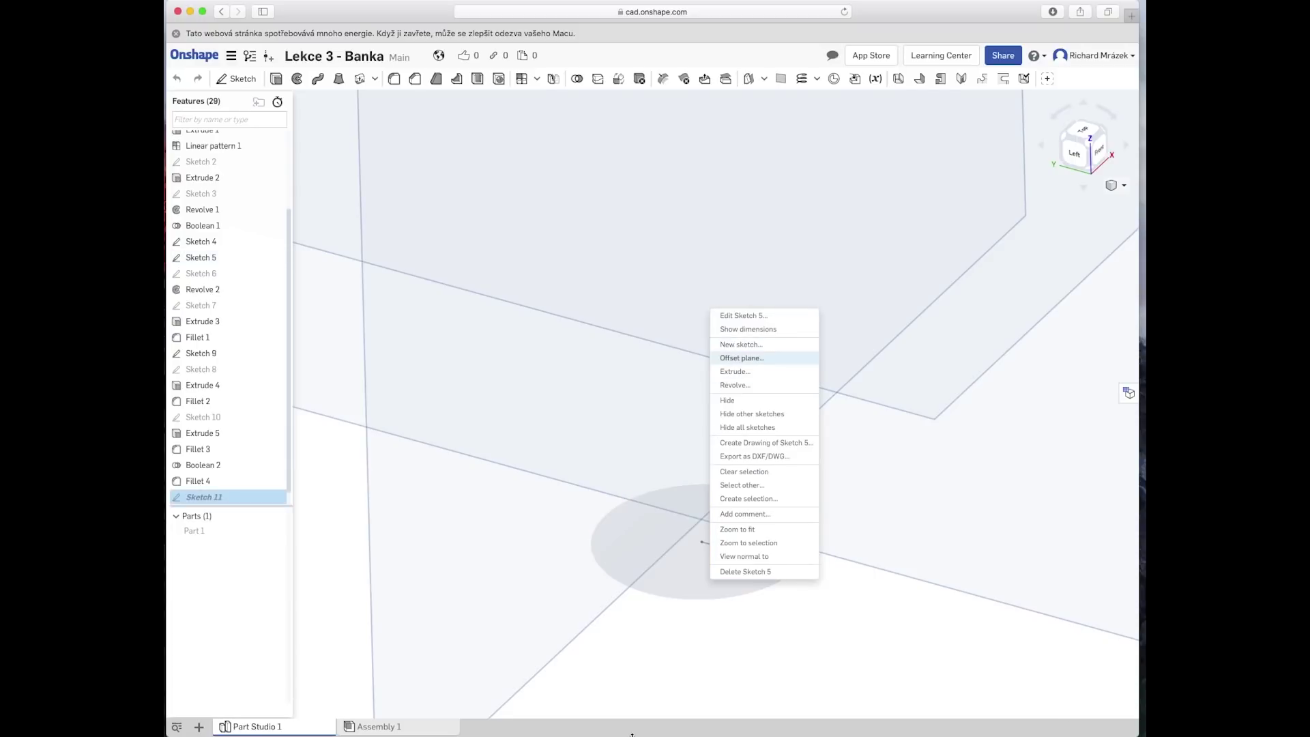
# Step: View the new Sketch 11 plane straight on and zoom in
pyautogui.rightClick(667, 642)
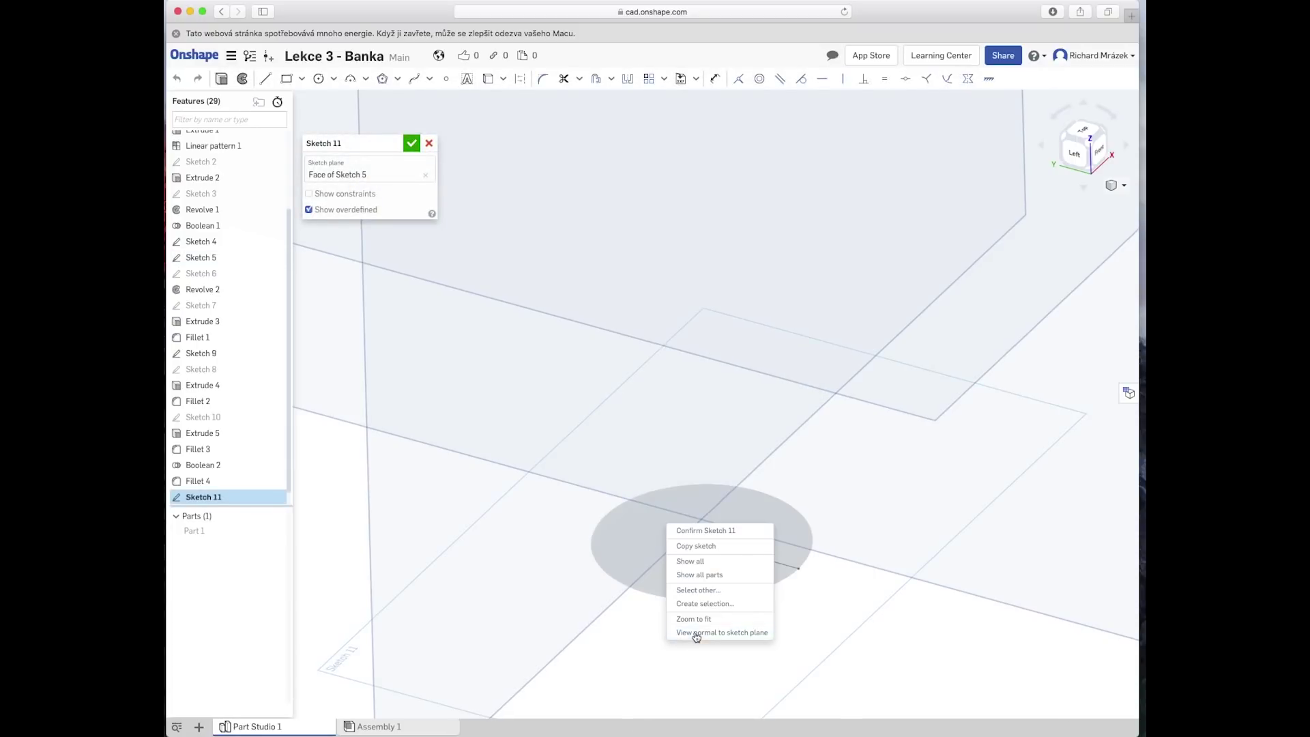
pyautogui.click(696, 633)
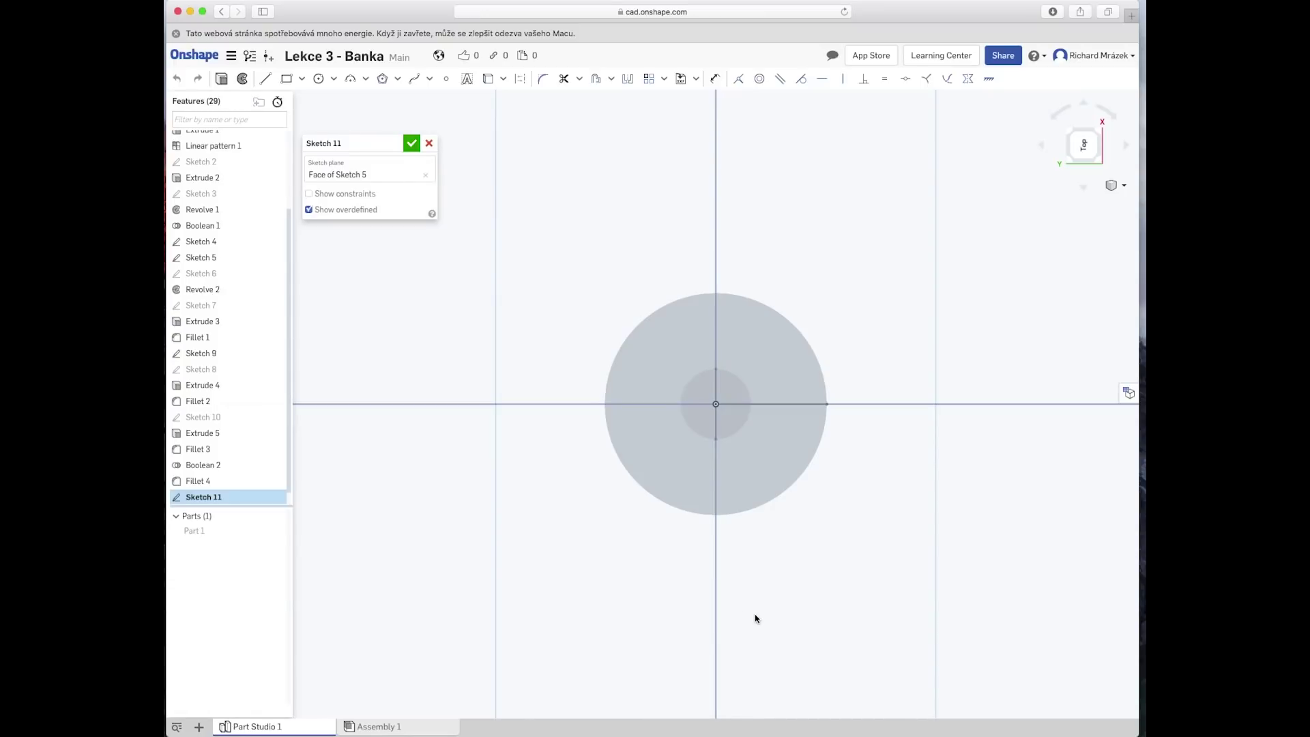
pyautogui.moveTo(754, 616); pyautogui.dragTo(741, 594, button='right')
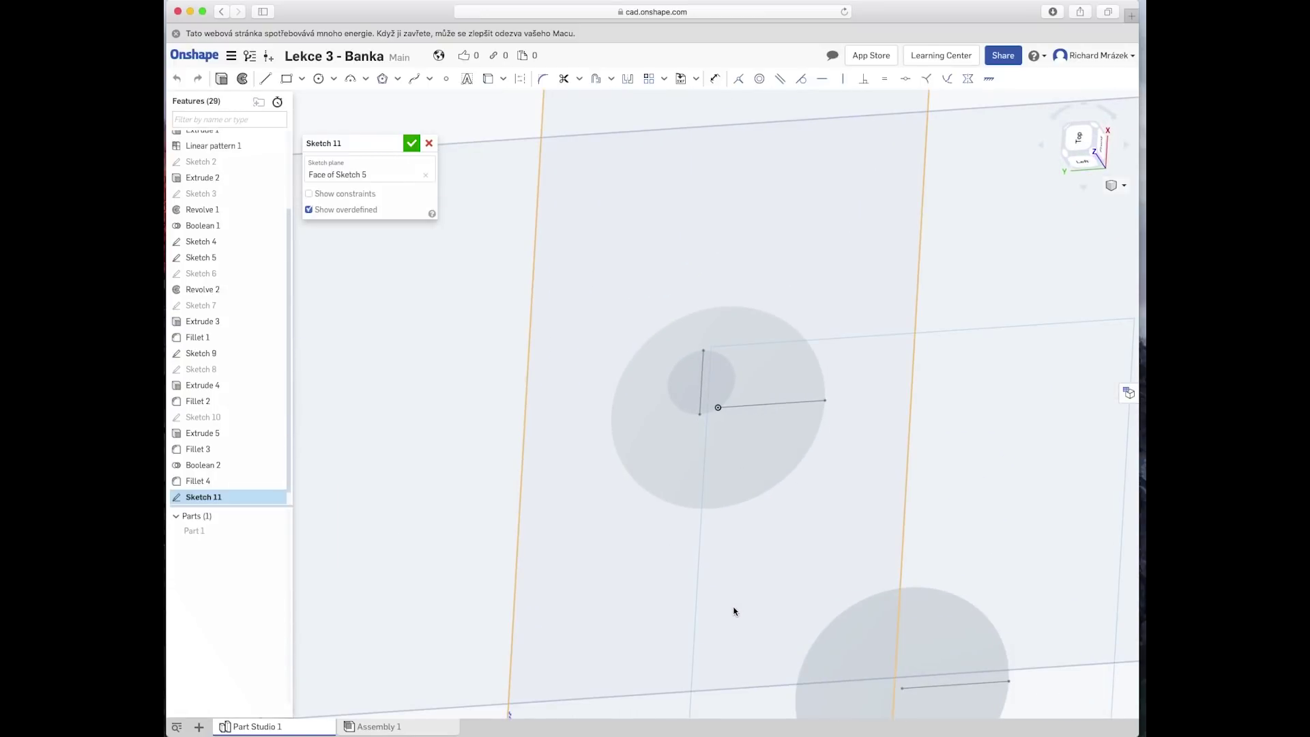
pyautogui.moveTo(734, 612)
pyautogui.mouseDown(button='right')
pyautogui.moveTo(737, 632)
pyautogui.moveTo(673, 485)
pyautogui.mouseUp(button='right')
pyautogui.rightClick(542, 579)
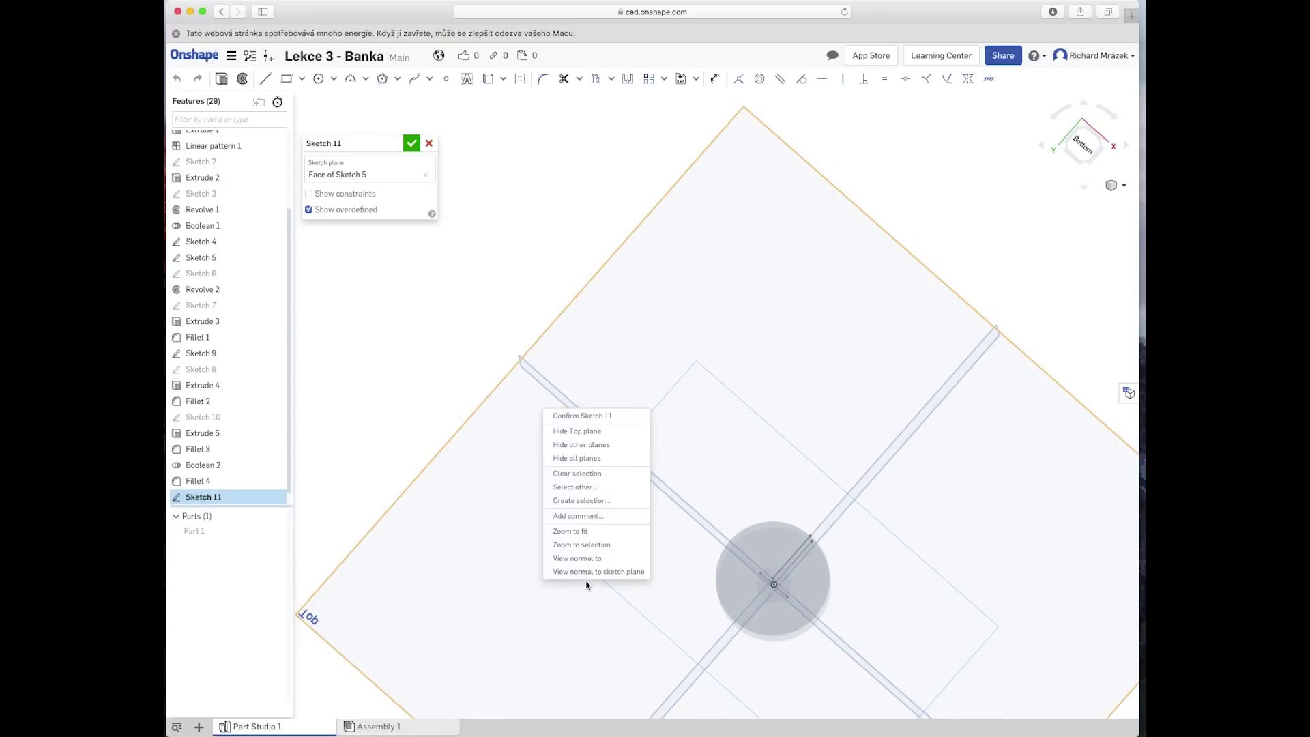
pyautogui.click(589, 574)
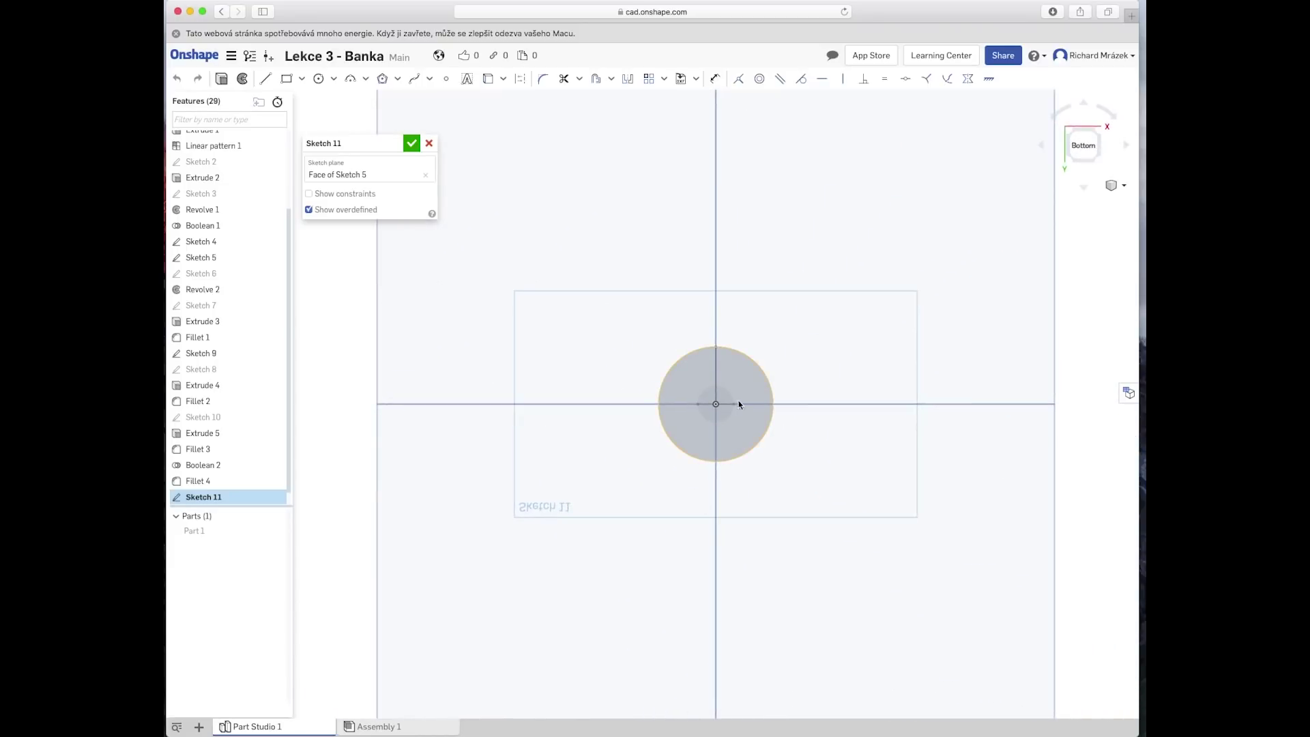
pyautogui.scroll(2, 739, 385)
pyautogui.scroll(4, 740, 384)
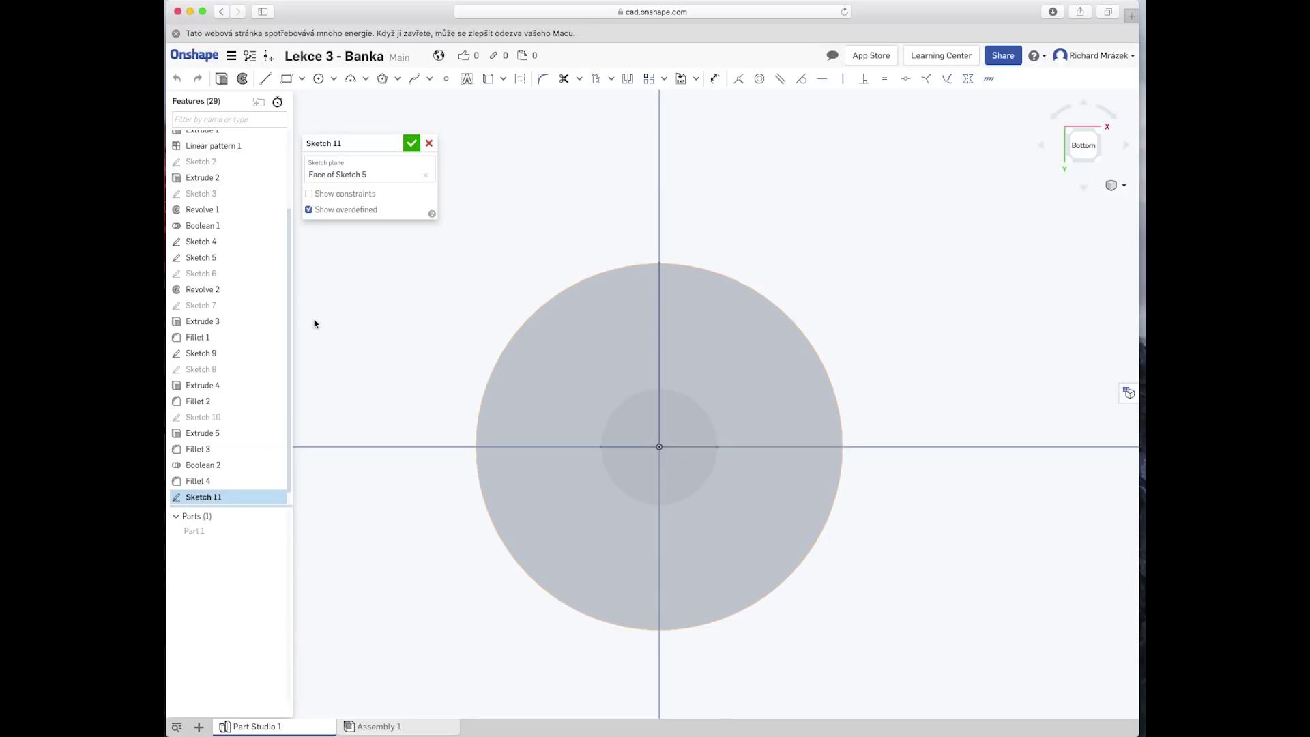
# Step: Draw a centre-point rectangle on the origin sized 18 by 13
pyautogui.click(302, 78)
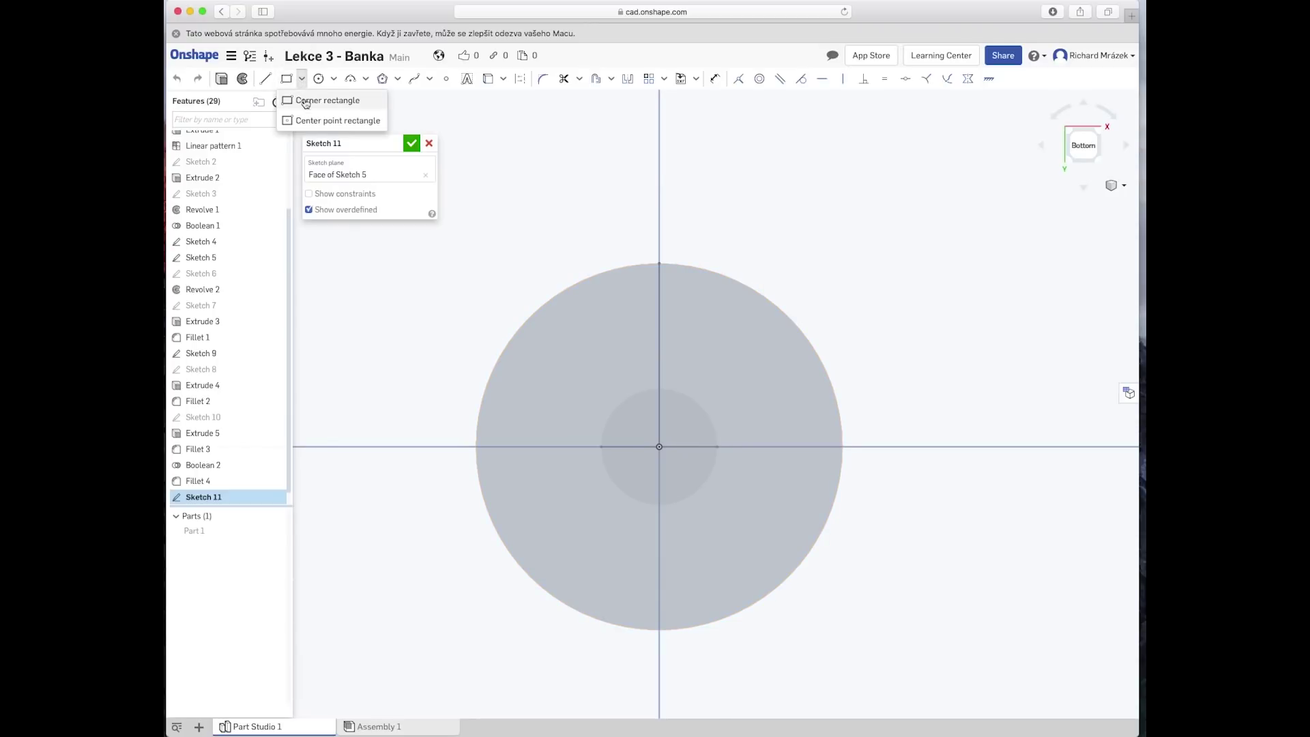
pyautogui.click(300, 122)
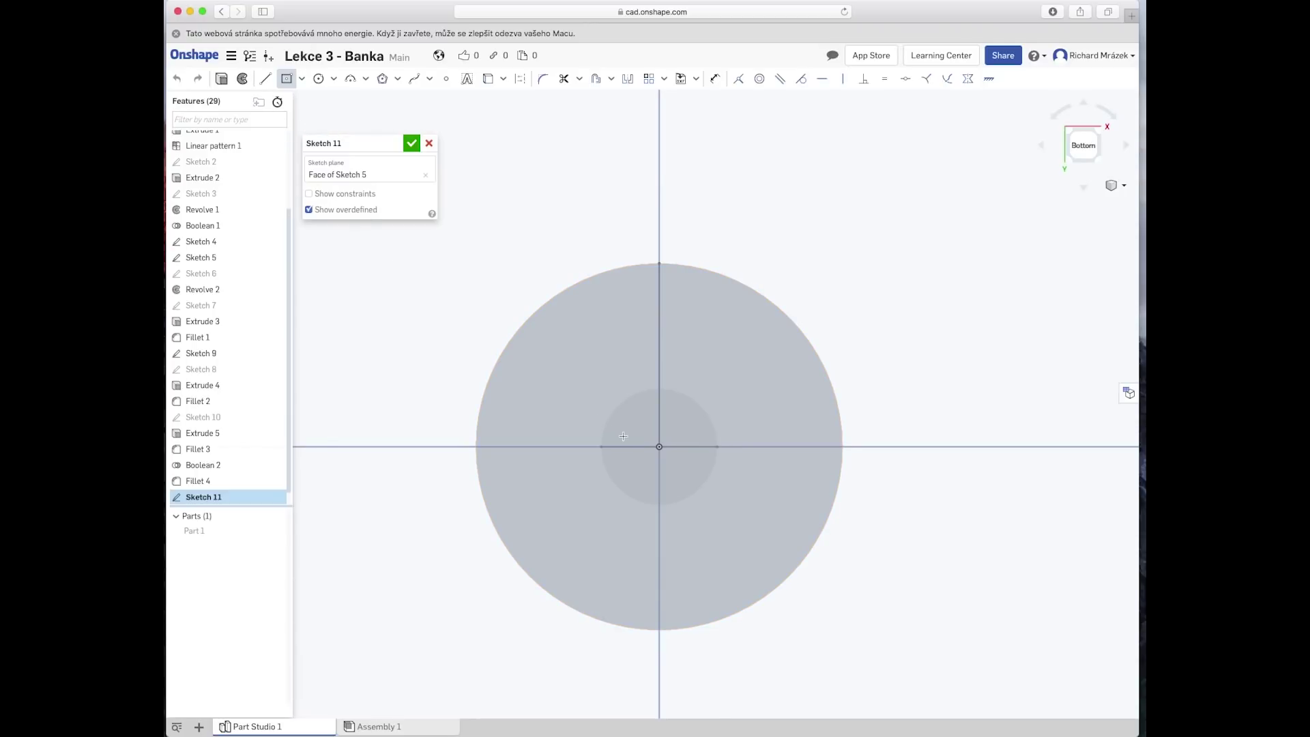
pyautogui.click(674, 440)
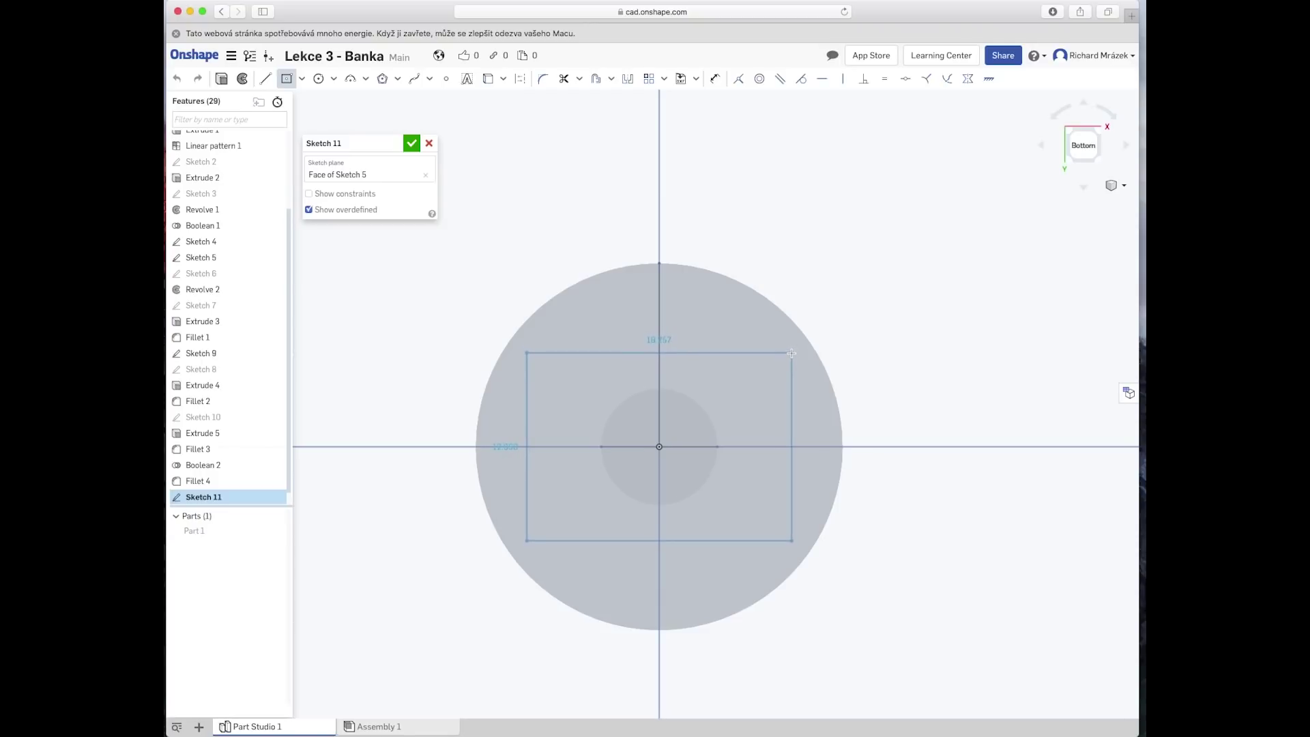
pyautogui.click(791, 353)
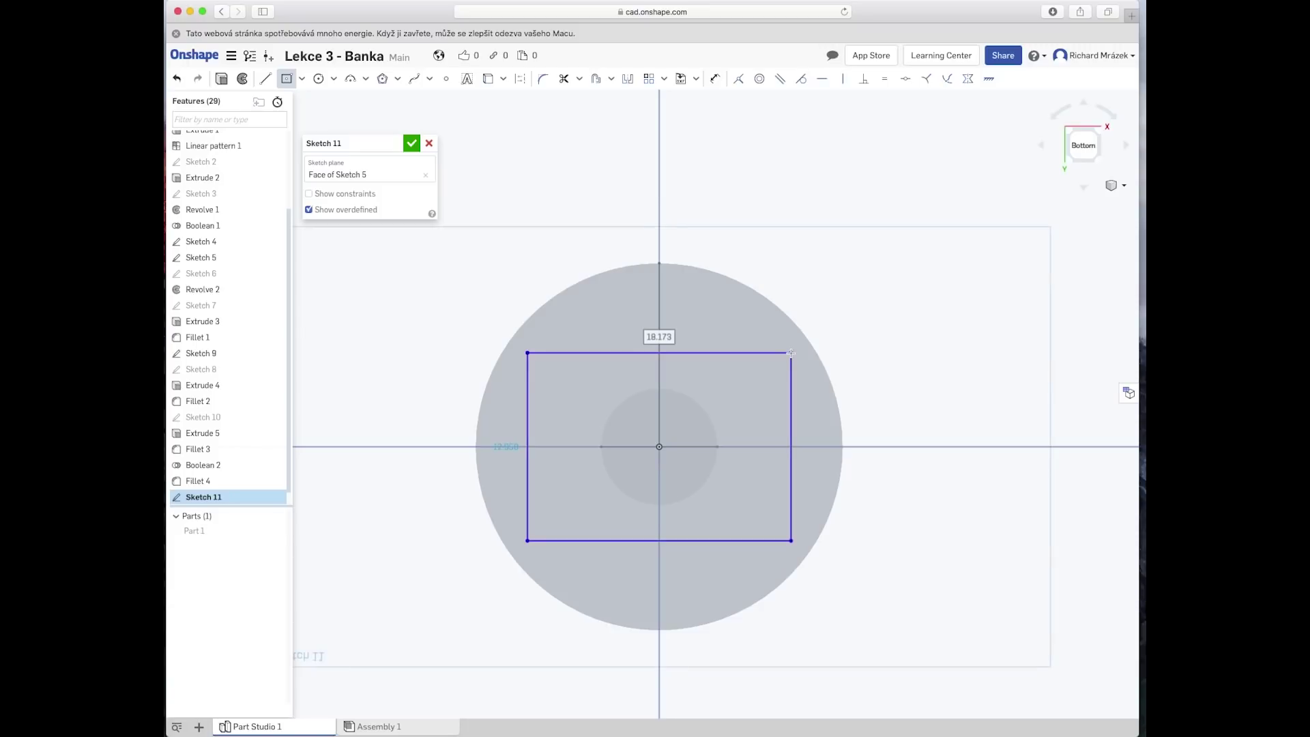
pyautogui.write('18')
pyautogui.press('Tab')
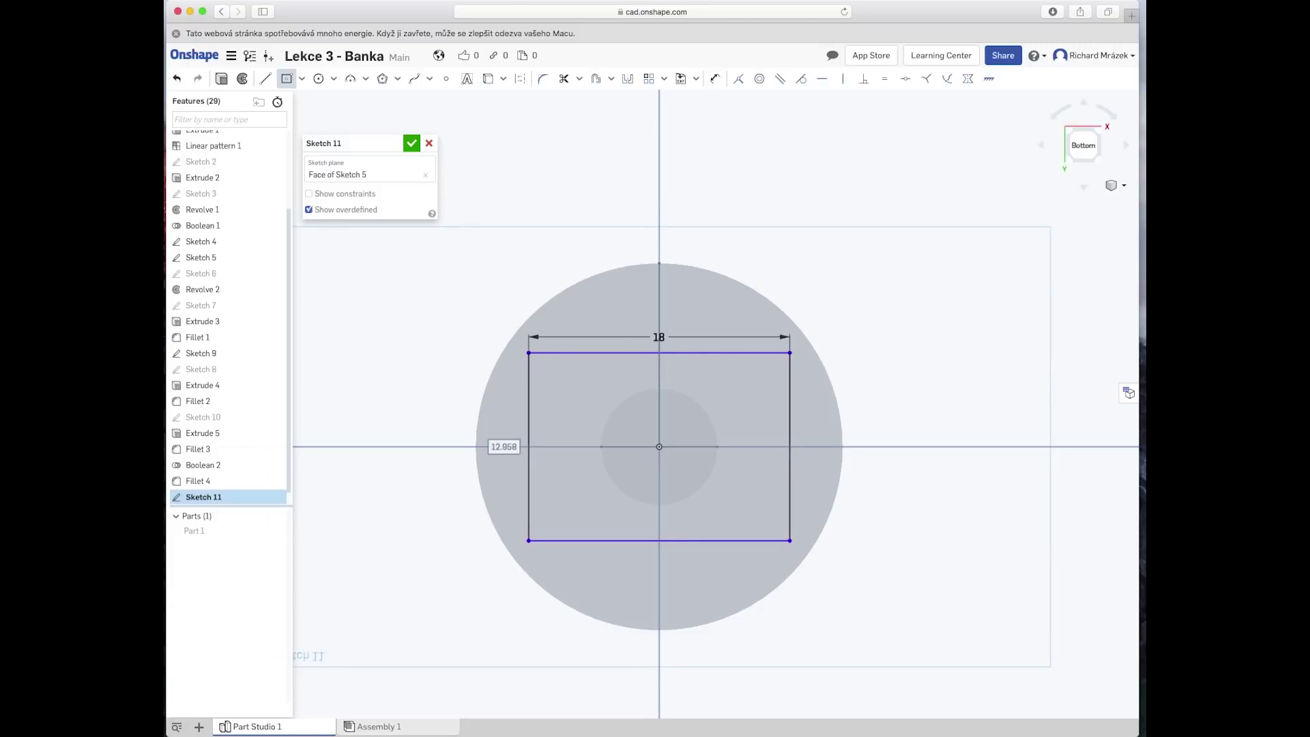
pyautogui.write('13')
pyautogui.press('Return')
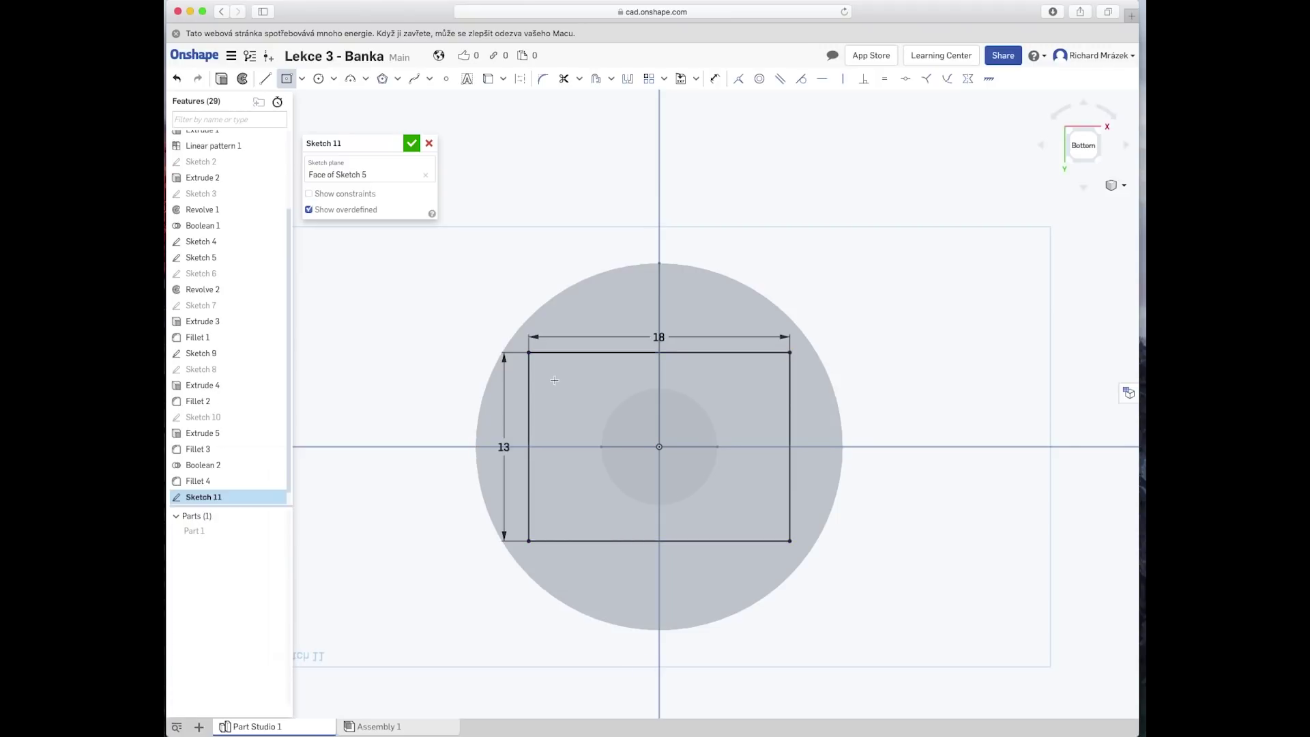
pyautogui.click(411, 143)
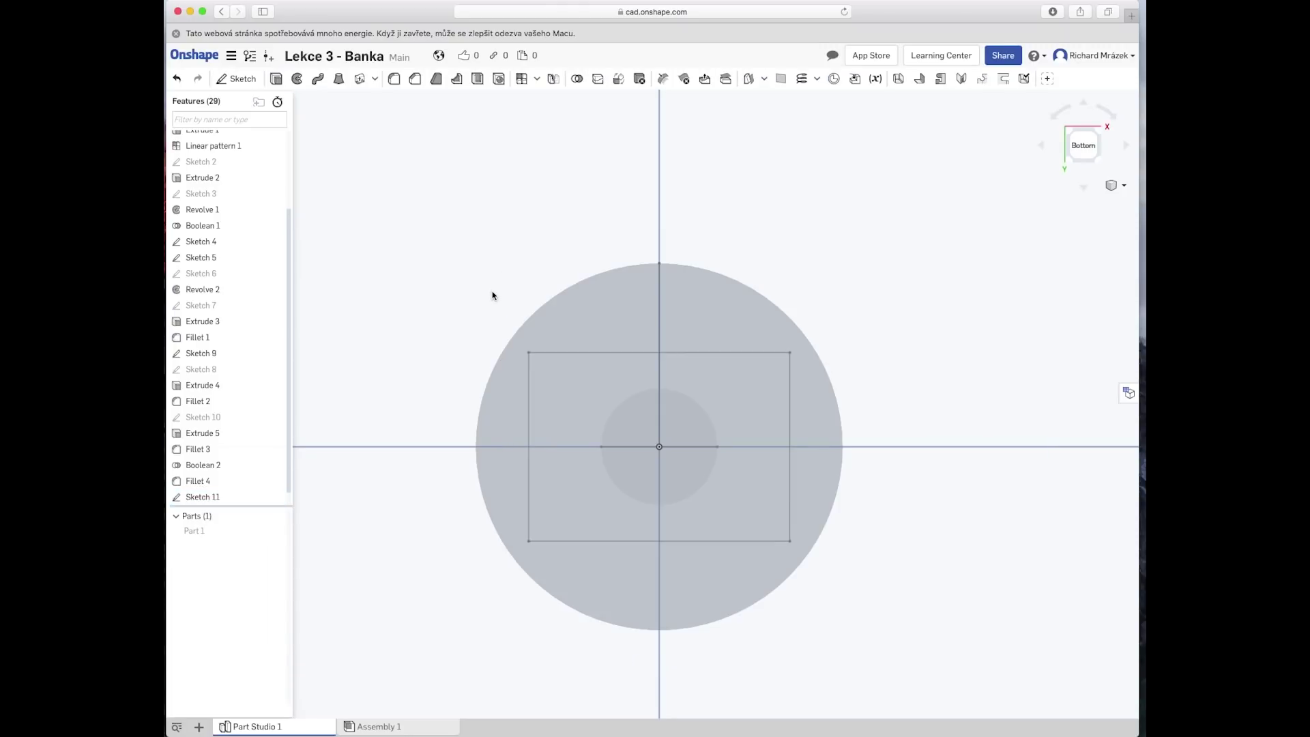
# Step: Start an Extrude of Sketch 11, previewing a 25 mm blind block
pyautogui.scroll(-2, 492, 295)
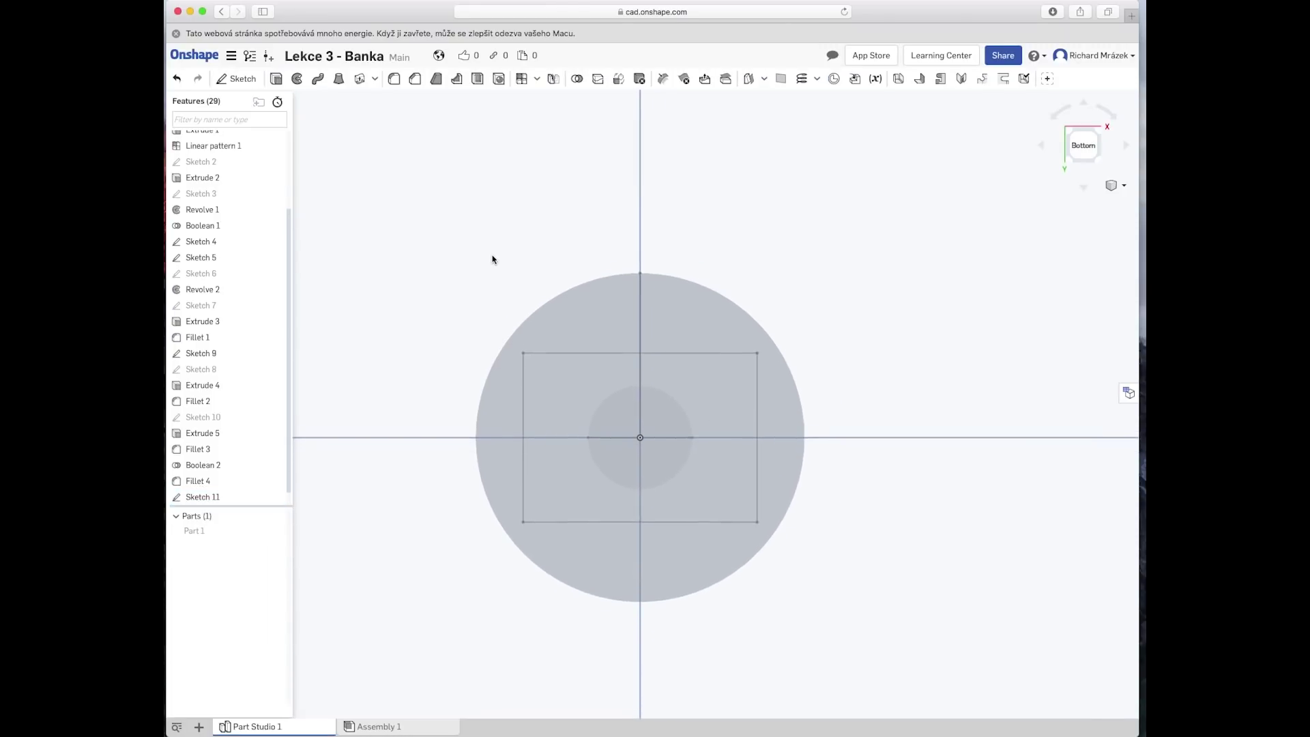
pyautogui.moveTo(485, 228); pyautogui.dragTo(507, 332, button='right')
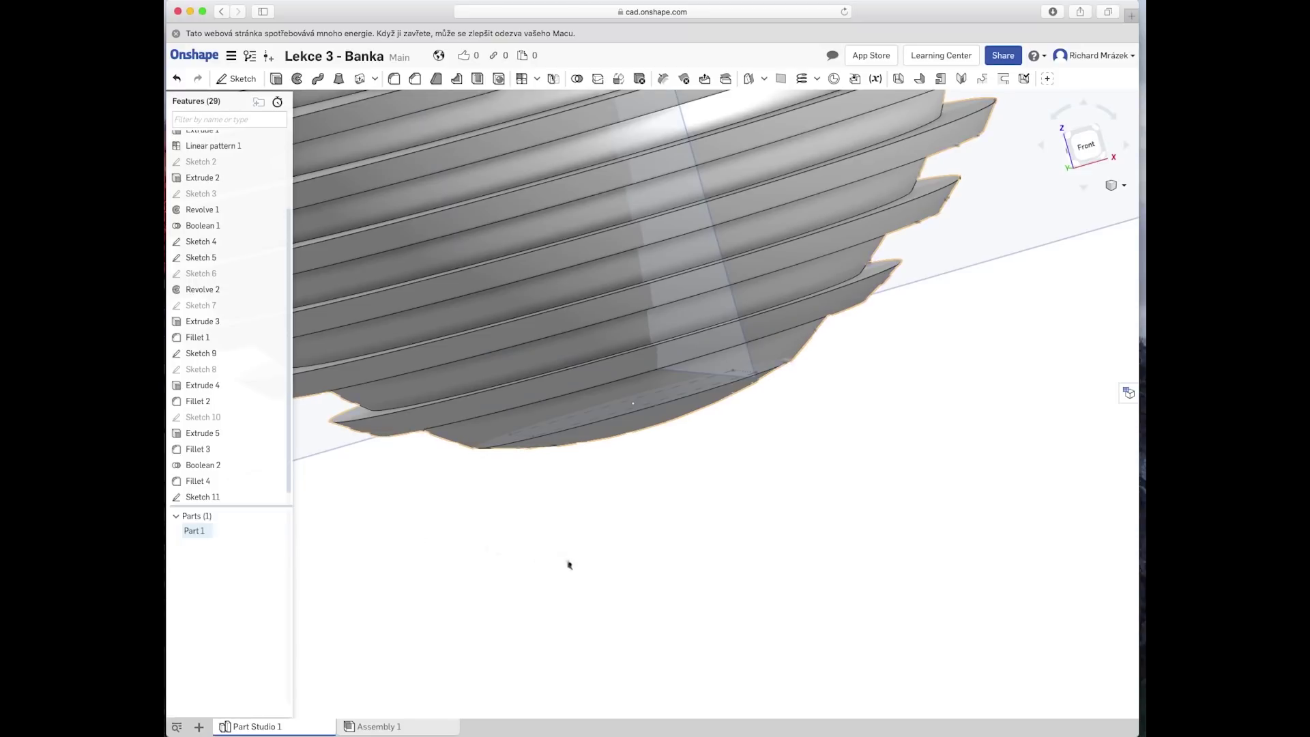
pyautogui.moveTo(567, 564); pyautogui.dragTo(546, 538, button='right')
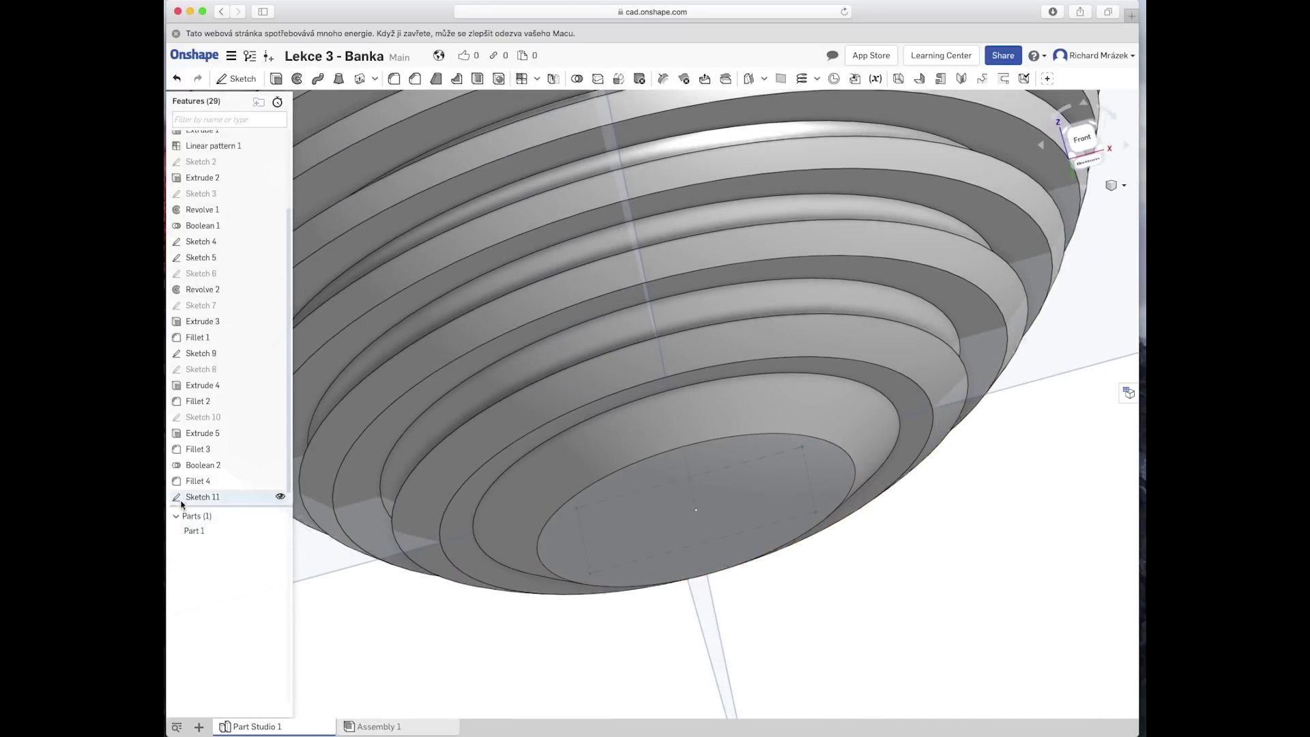
pyautogui.click(202, 497)
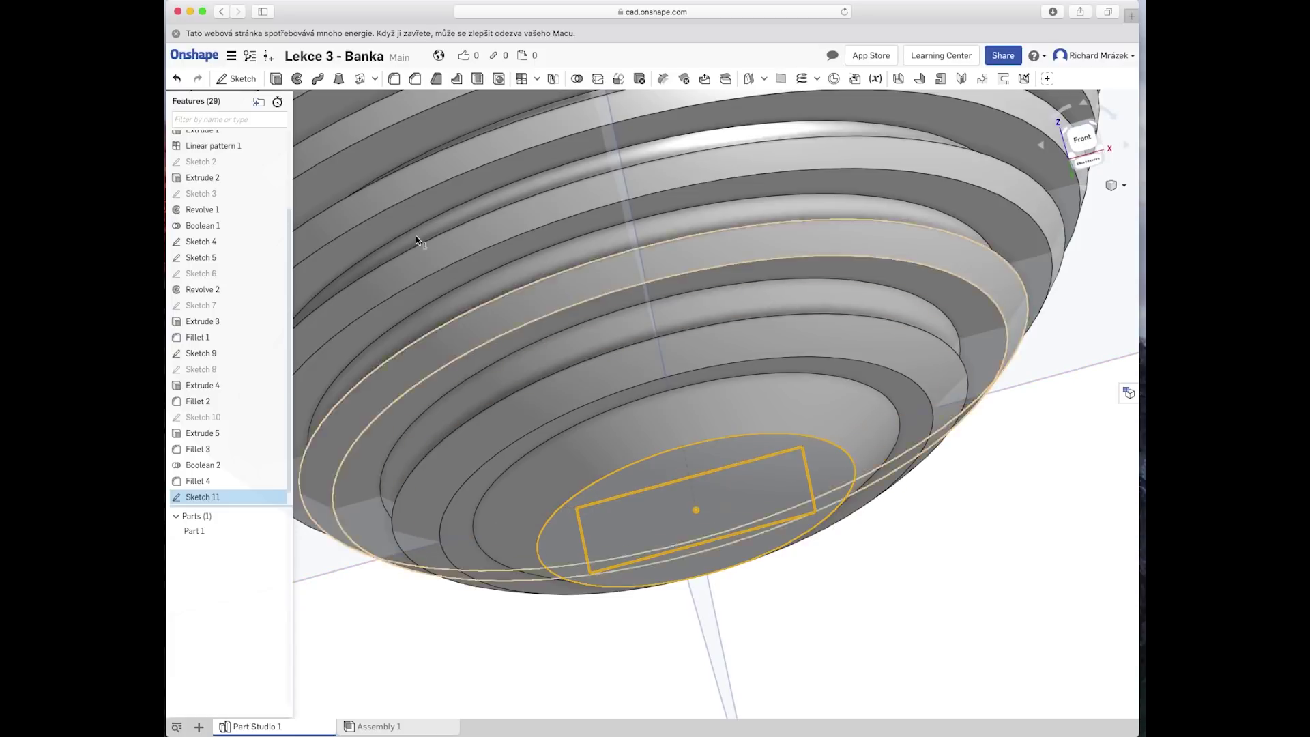
pyautogui.hotkey('shift', 'e')
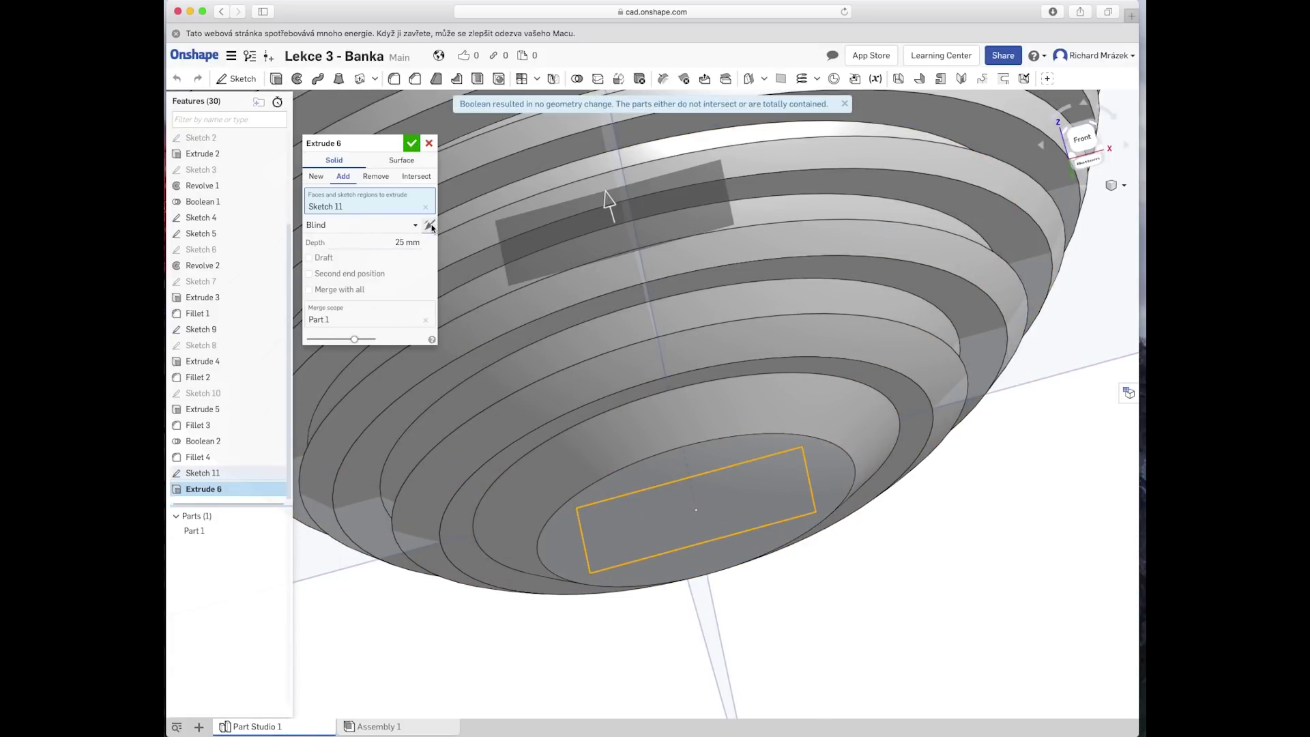
# Step: In Front view, drag the extrusion so the block points downward out of the bottom
pyautogui.click(1094, 129)
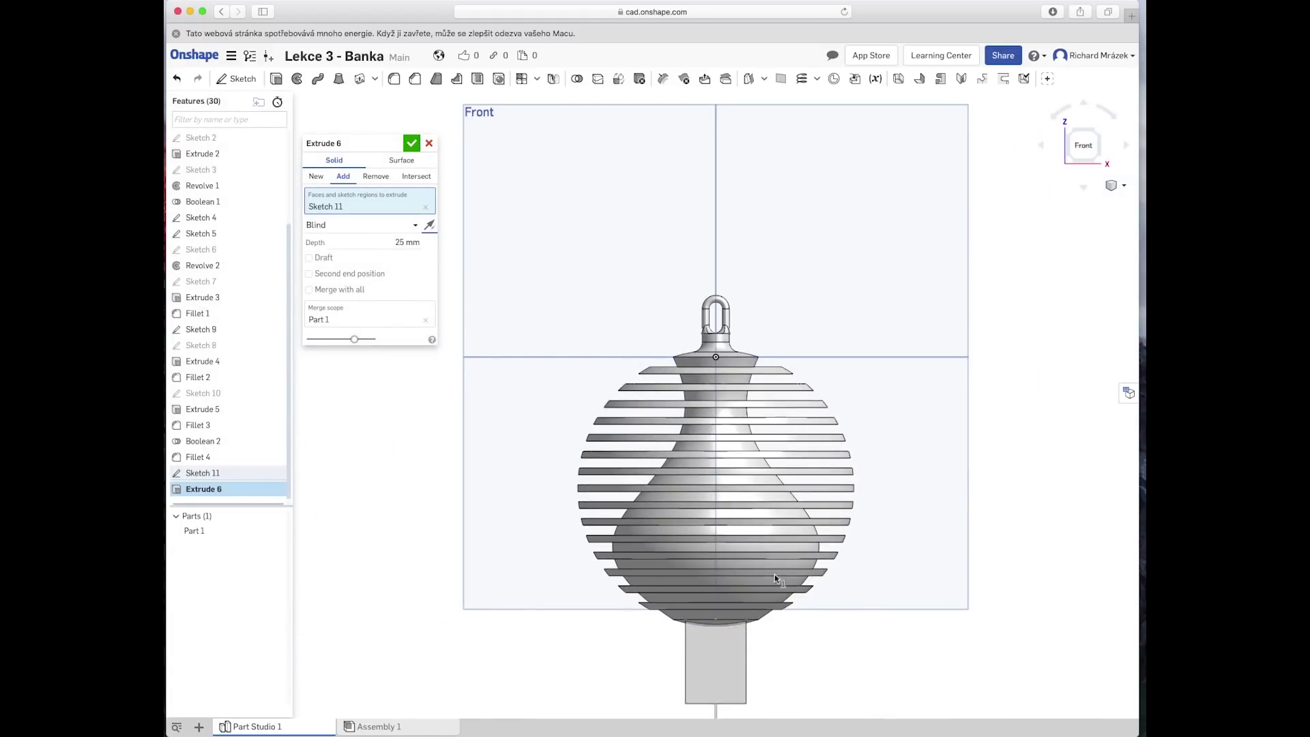
pyautogui.scroll(2, 776, 580)
pyautogui.scroll(-4, 803, 536)
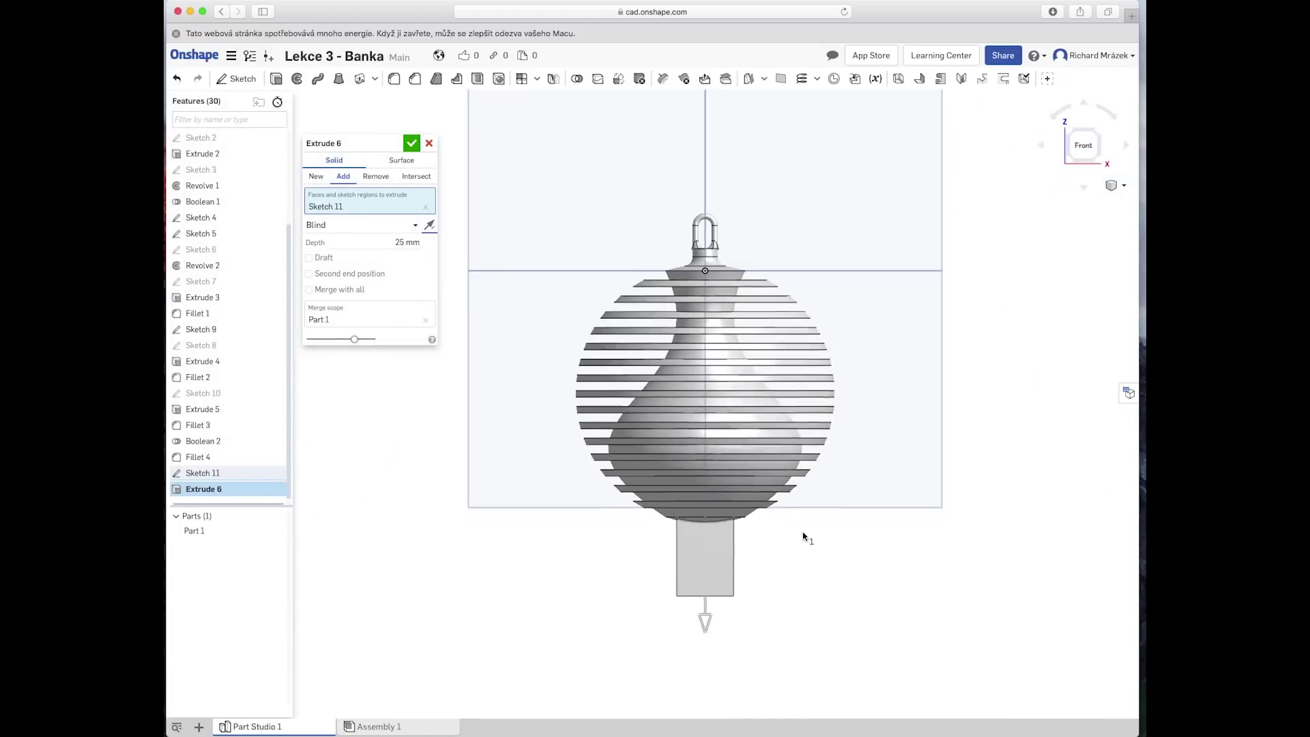
pyautogui.moveTo(703, 614); pyautogui.dragTo(705, 533)
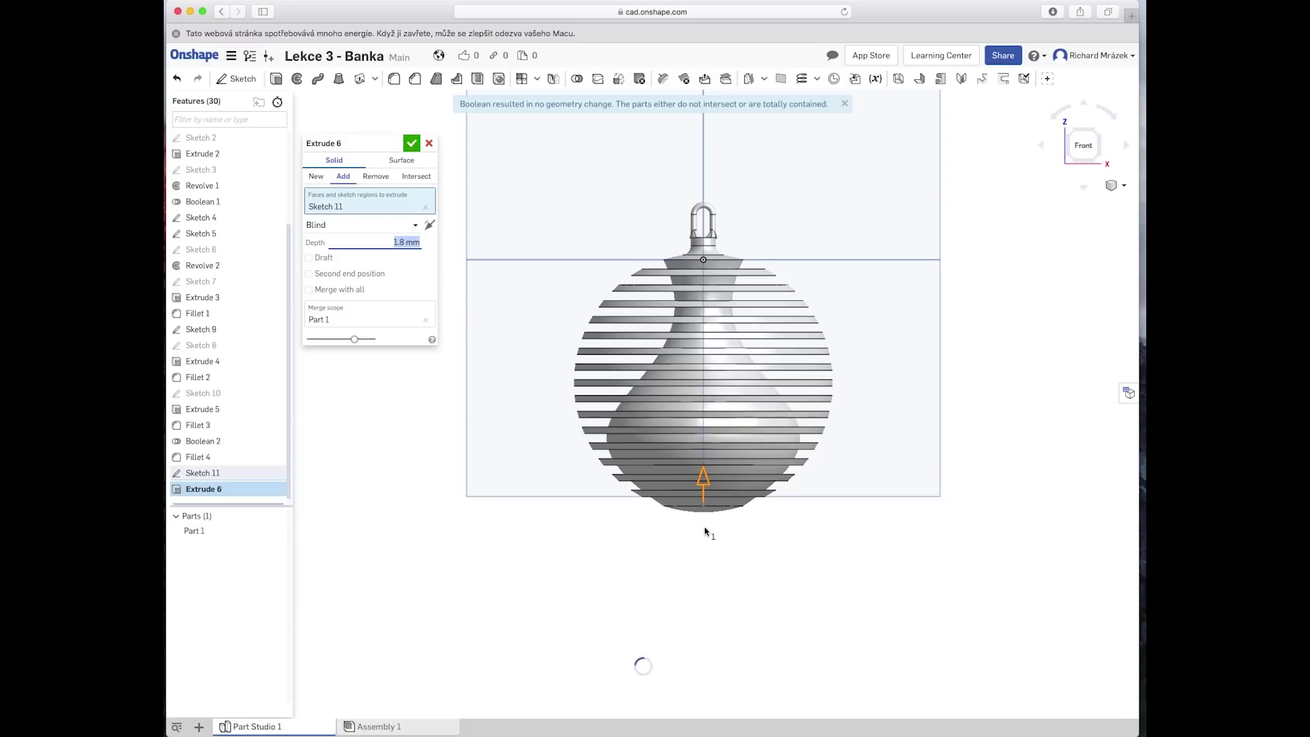
pyautogui.moveTo(705, 533); pyautogui.dragTo(714, 563)
pyautogui.scroll(1, 709, 561)
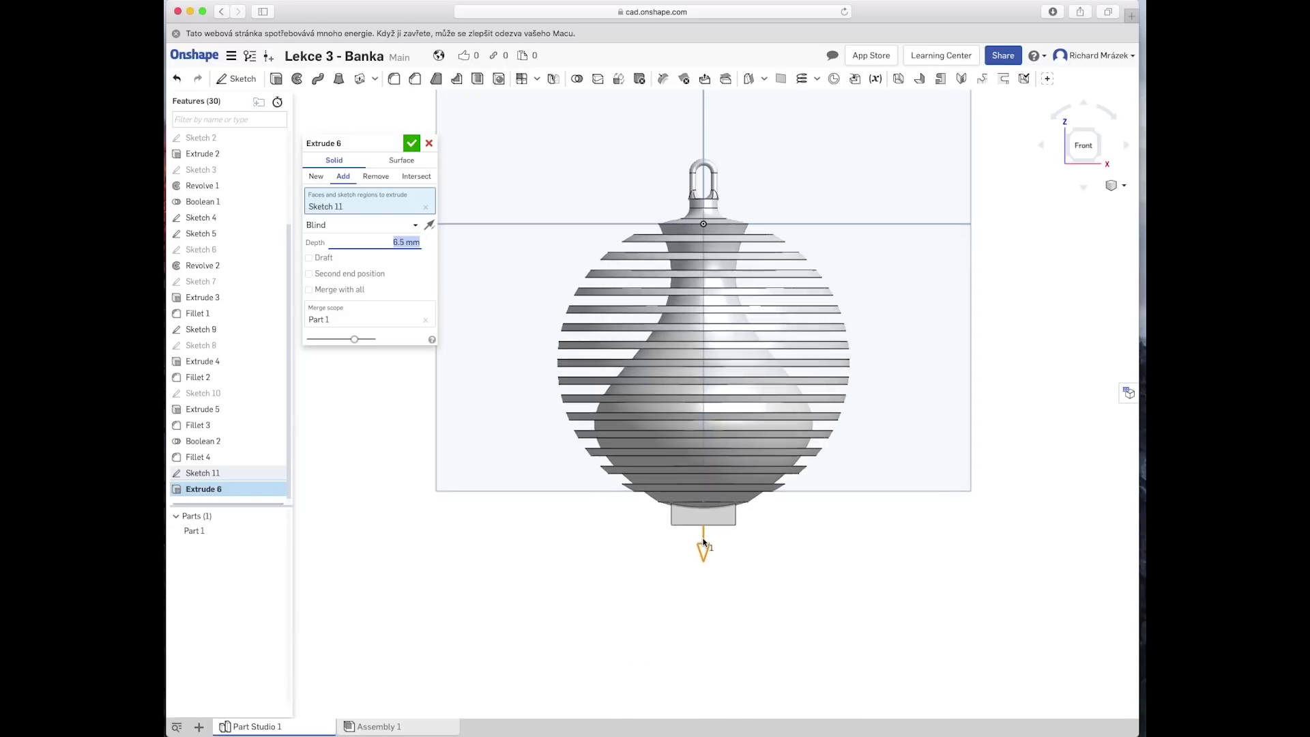
pyautogui.scroll(1, 702, 546)
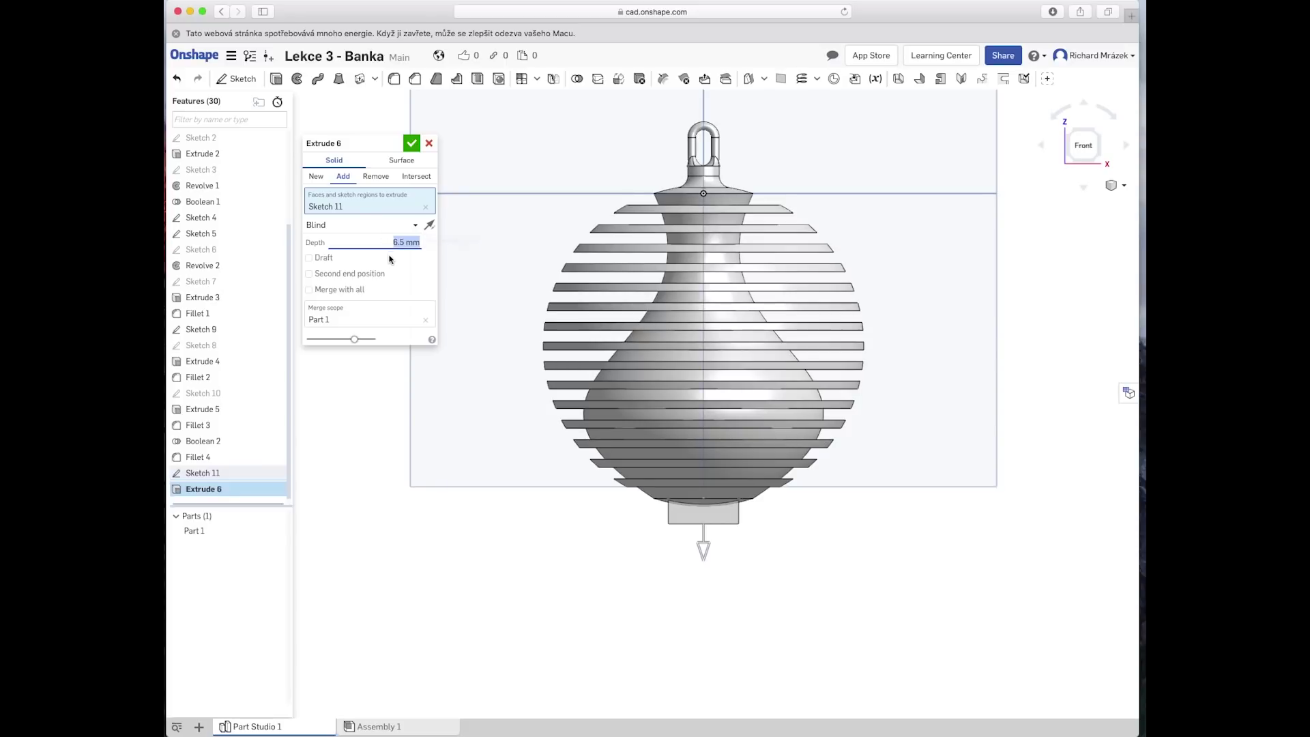
# Step: Set the extrude depth to 8 mm and confirm Extrude 6
pyautogui.write('7')
pyautogui.press('Return')
pyautogui.click(401, 243)
pyautogui.write('8')
pyautogui.press('Return')
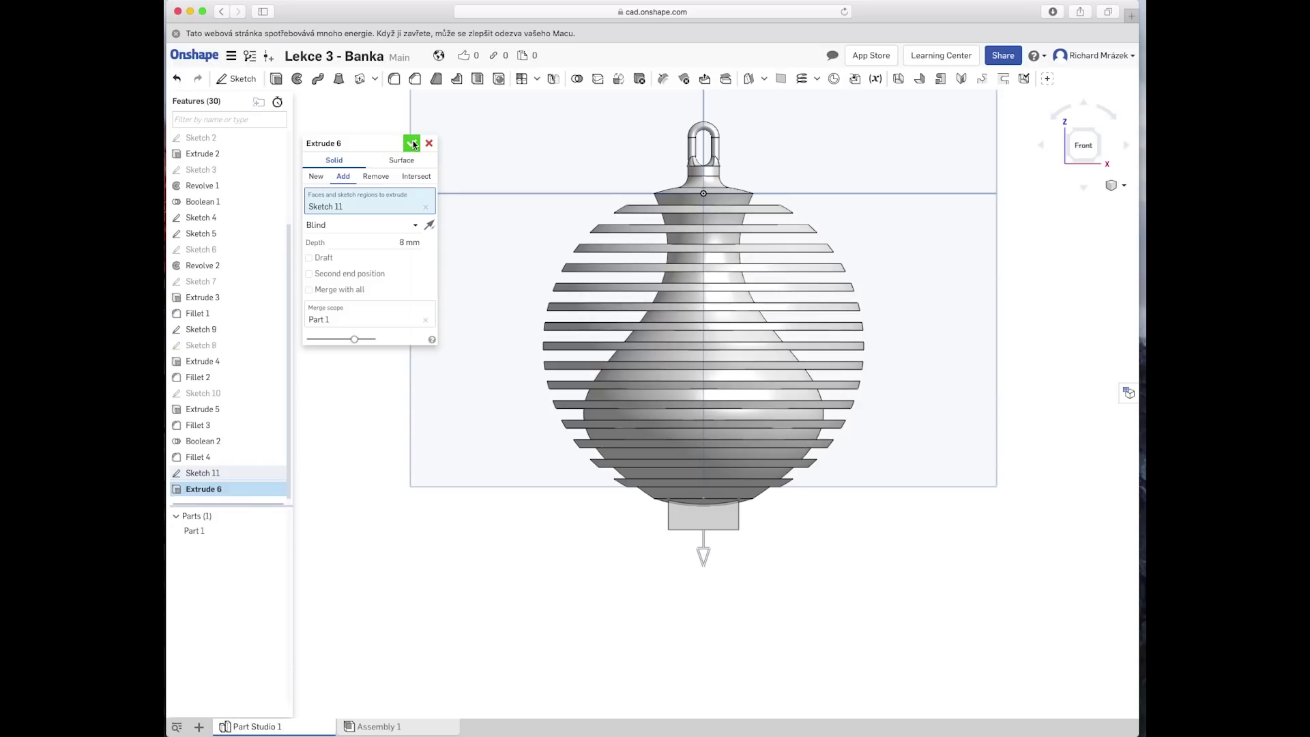
pyautogui.click(413, 145)
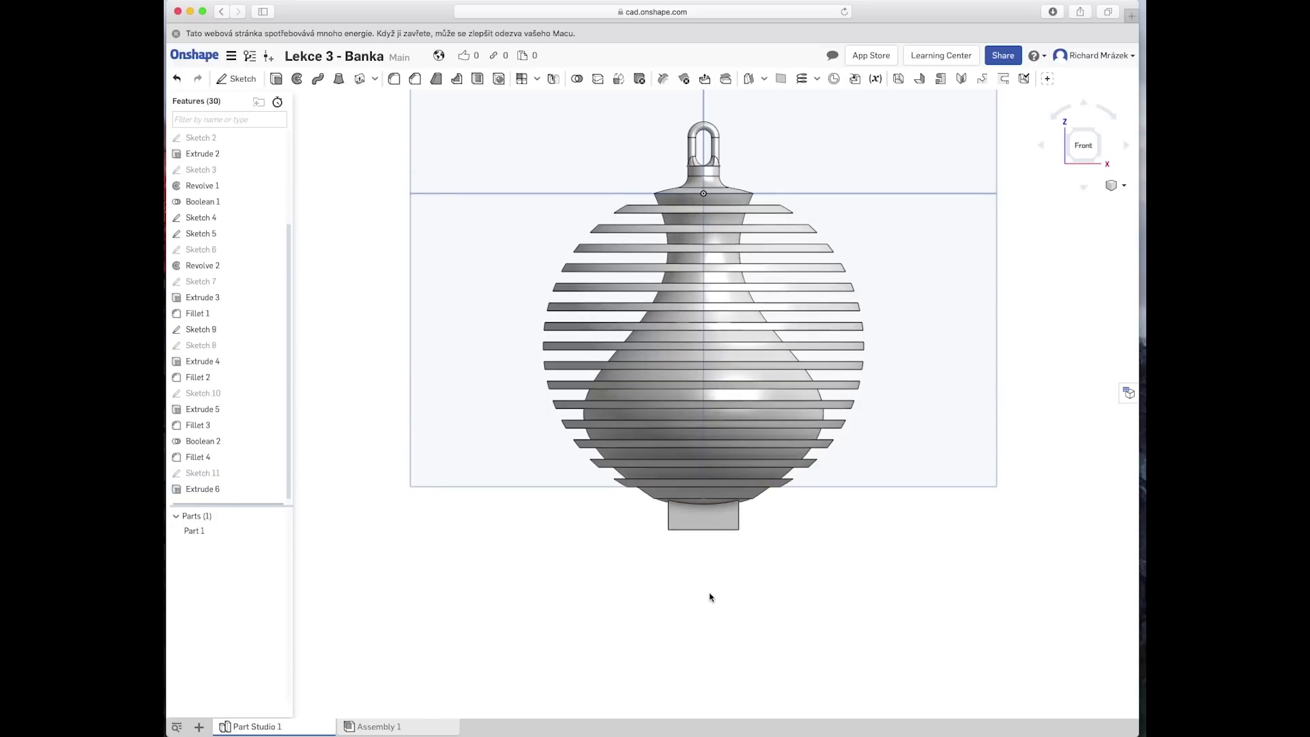
# Step: Start a new sketch on the block's end face
pyautogui.moveTo(707, 596); pyautogui.dragTo(699, 527, button='right')
pyautogui.click(706, 529)
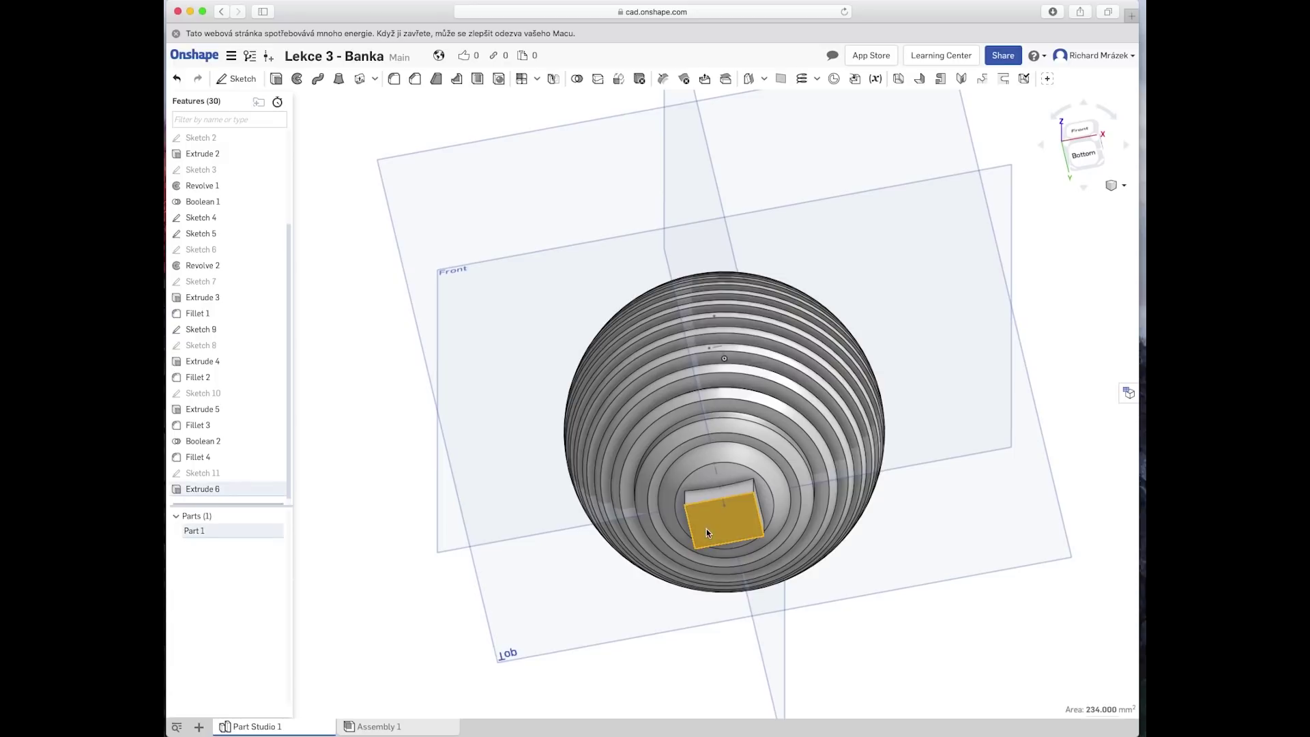
pyautogui.rightClick(706, 529)
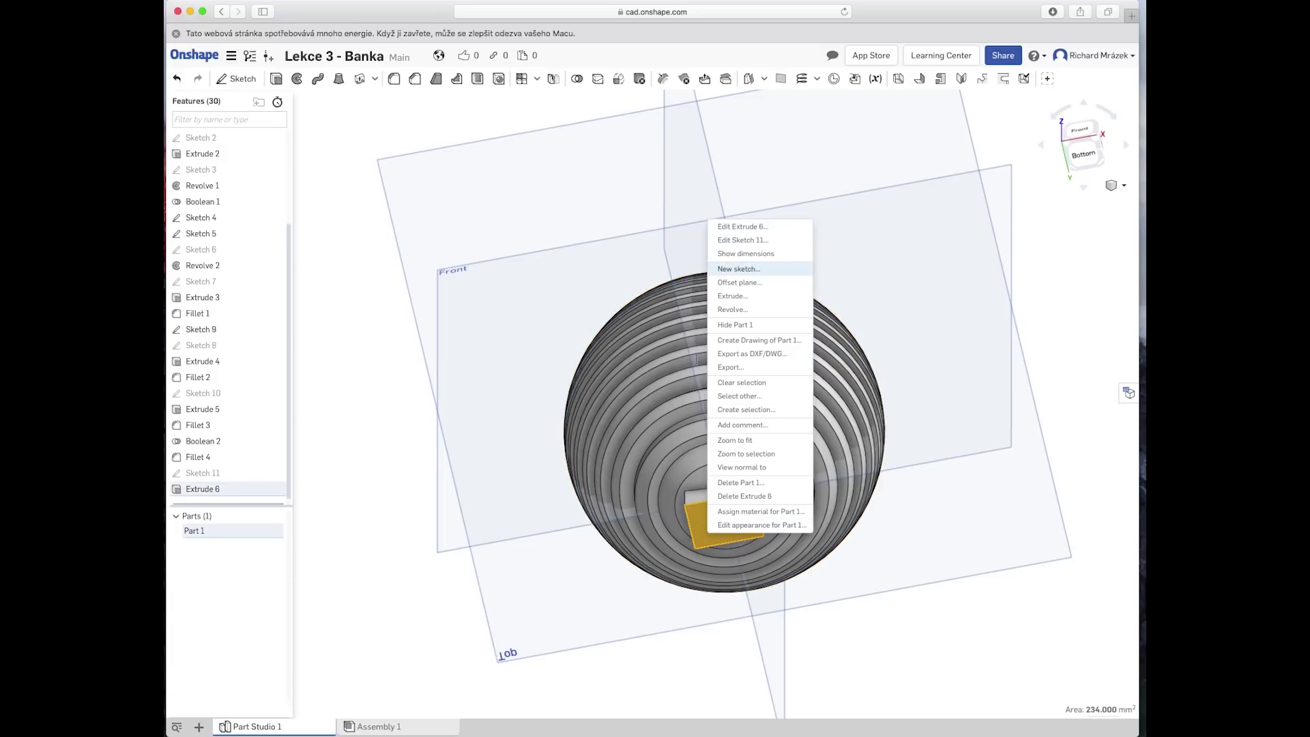
pyautogui.click(728, 270)
# Step: View the sketch plane straight on and begin a centre-point circle at the origin
pyautogui.rightClick(637, 613)
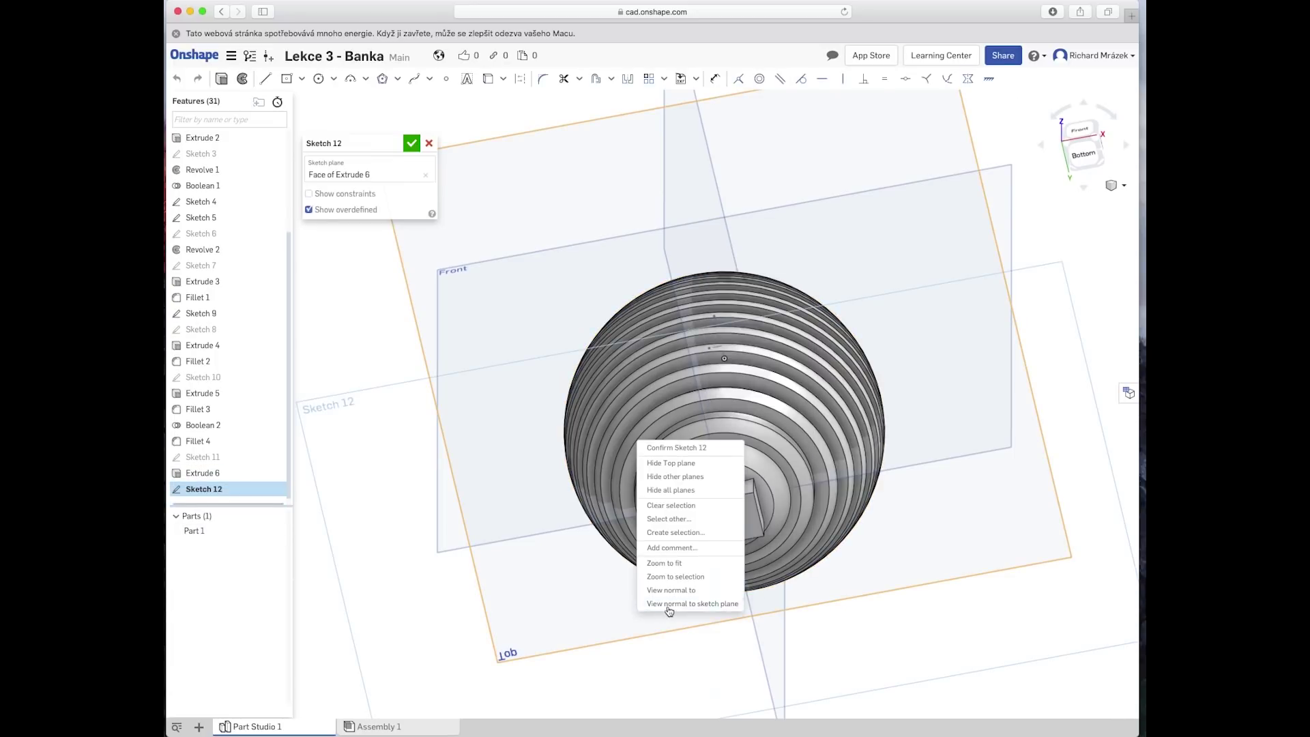
pyautogui.click(668, 604)
pyautogui.scroll(5, 719, 375)
pyautogui.scroll(1, 691, 394)
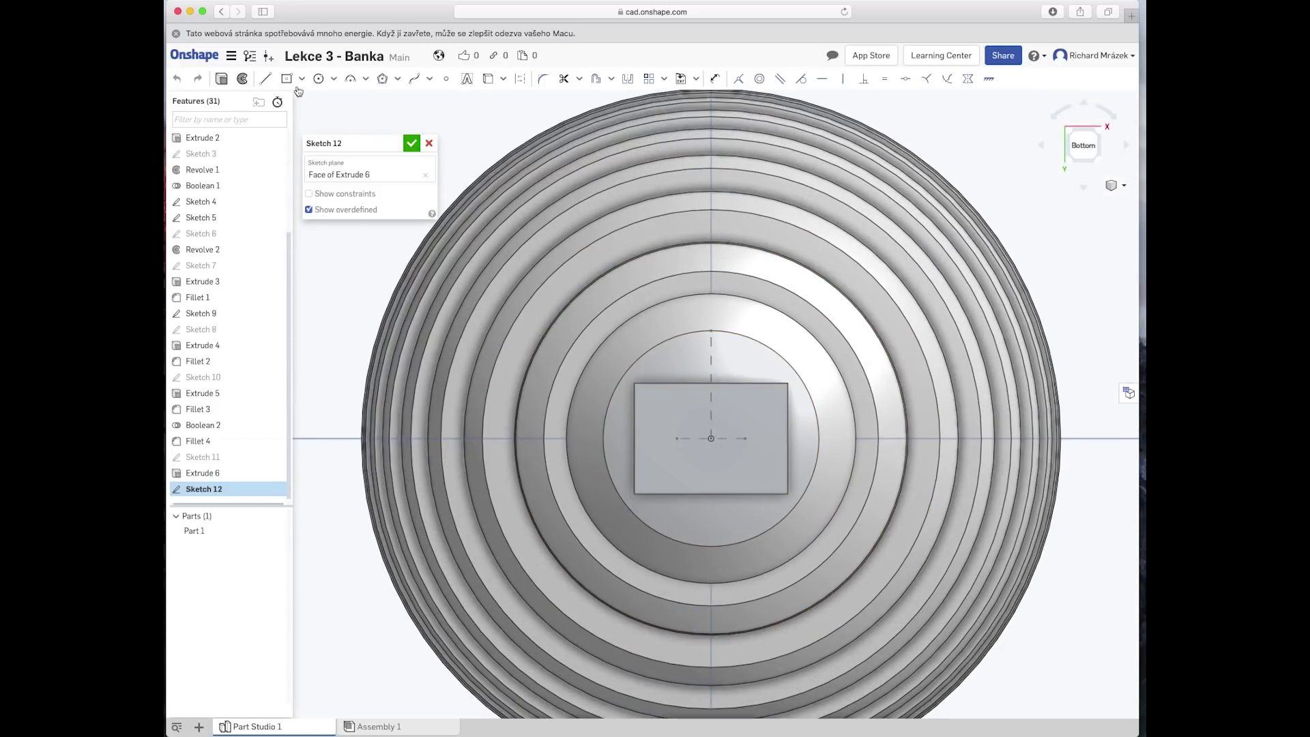
pyautogui.click(318, 78)
pyautogui.click(712, 439)
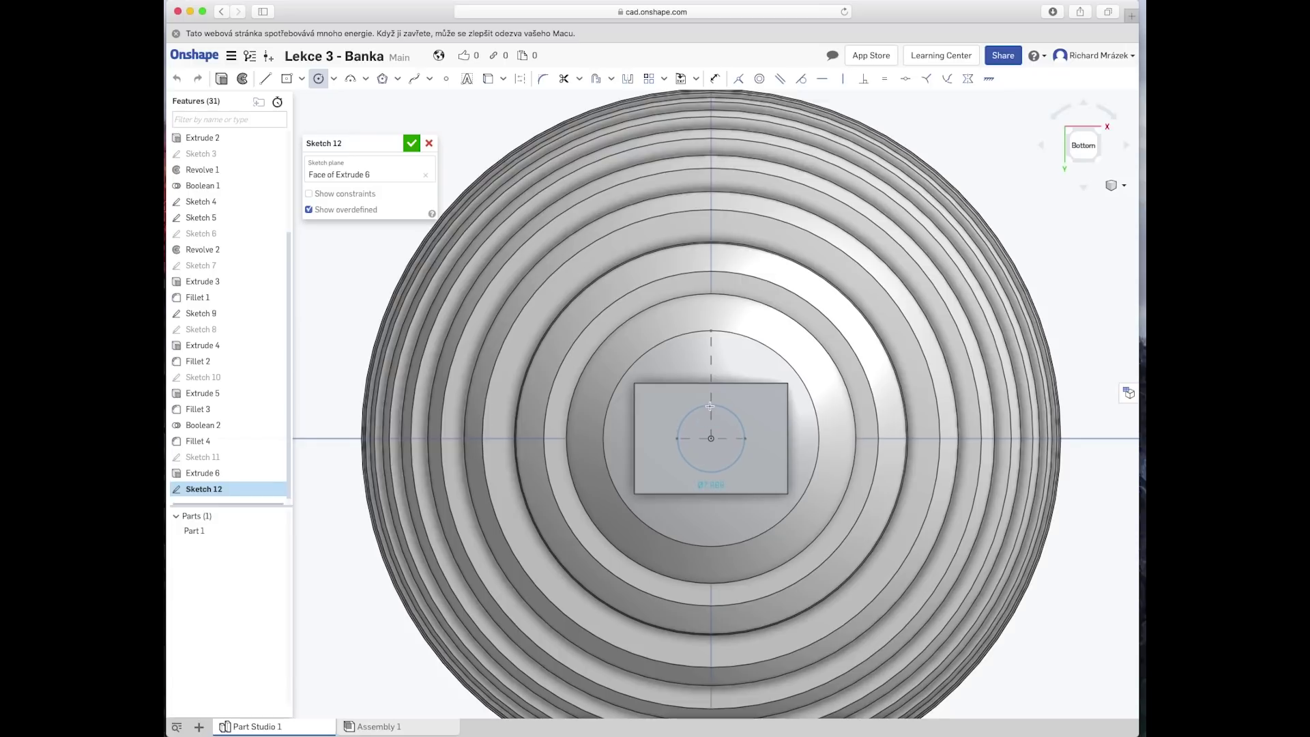
# Step: Place an 8 mm diameter circle at the block face's centre and finish Sketch 12
pyautogui.click(710, 407)
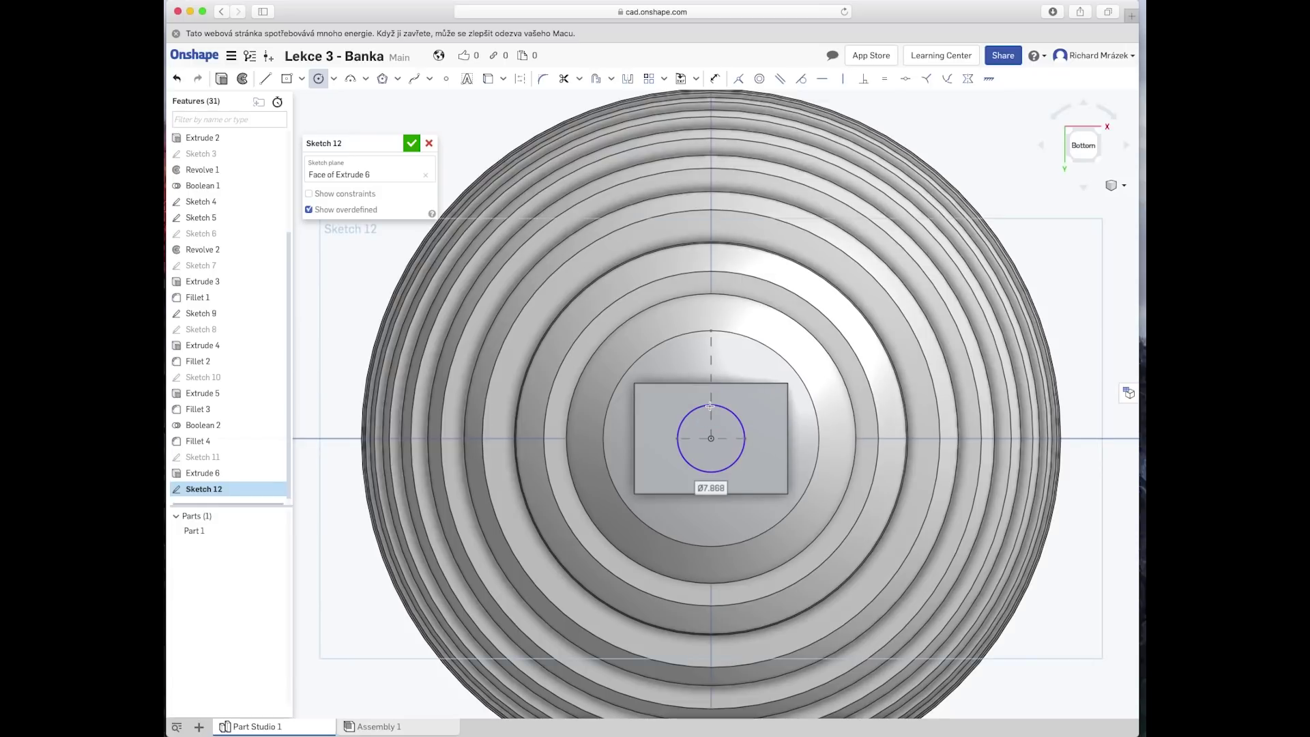
pyautogui.write('8')
pyautogui.press('Return')
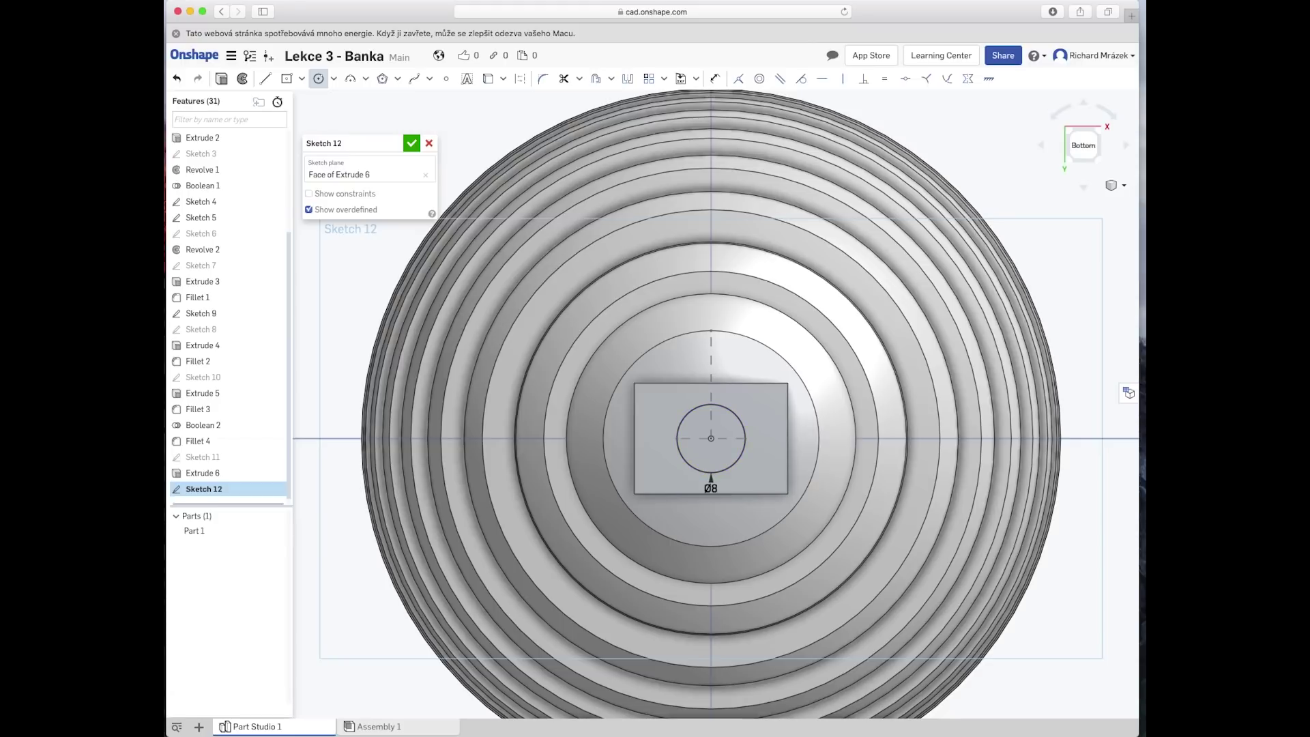
pyautogui.click(410, 144)
pyautogui.moveTo(624, 320); pyautogui.dragTo(628, 300, button='middle')
pyautogui.moveTo(629, 301); pyautogui.dragTo(637, 370, button='right')
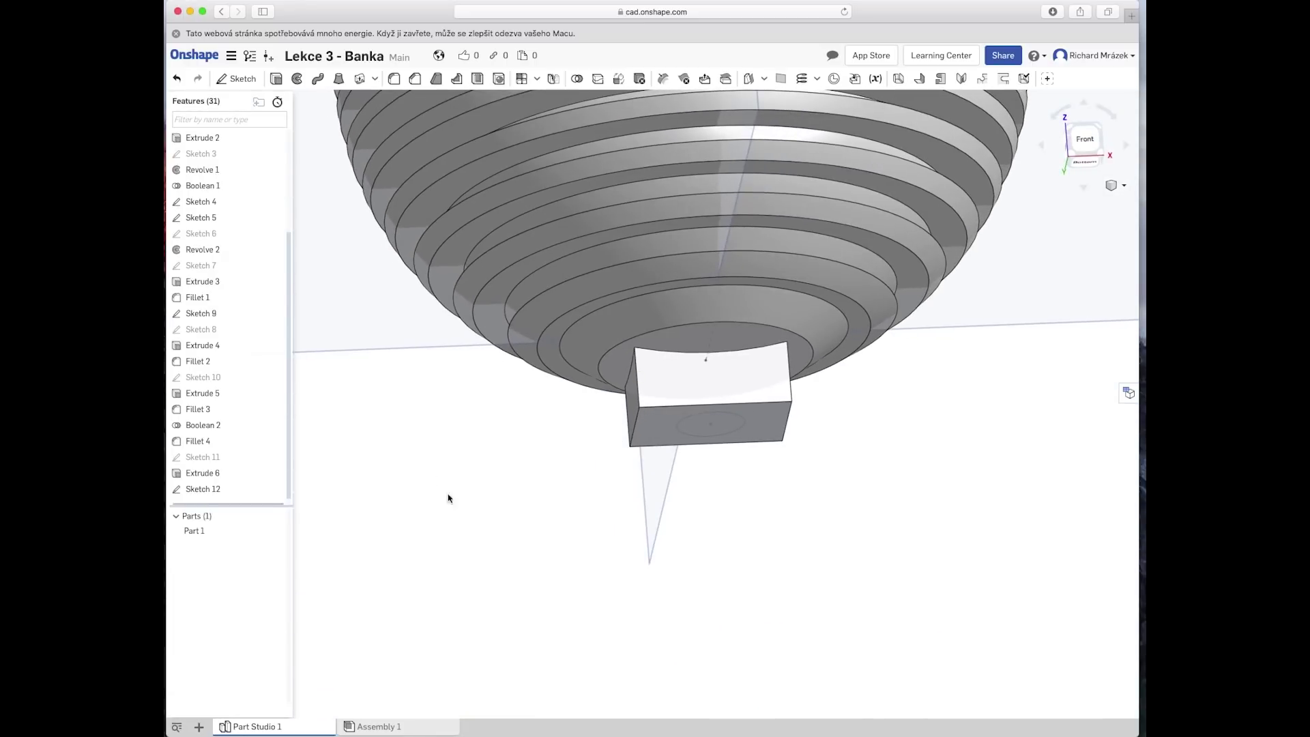
# Step: Start extruding Sketch 12 and drag the cylinder length to roughly 6–7 mm
pyautogui.click(276, 488)
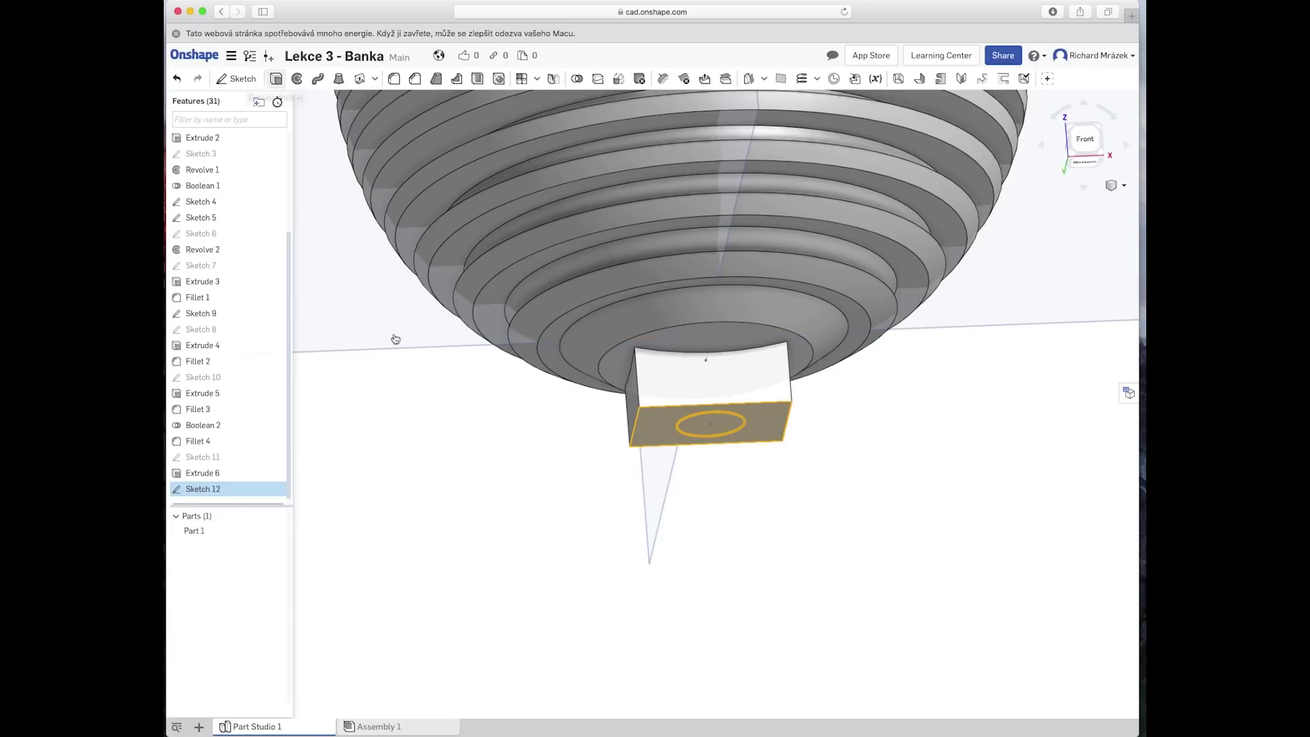
pyautogui.hotkey('shift', 'e')
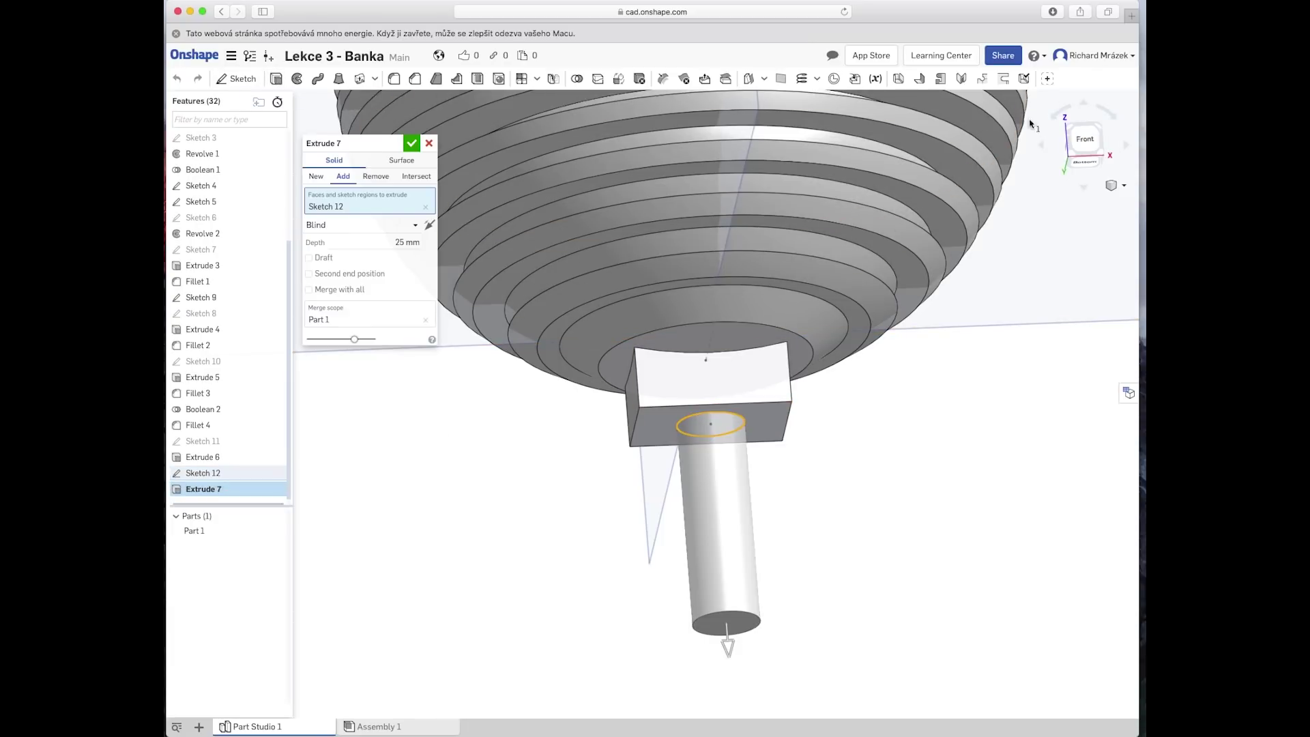
pyautogui.click(1084, 138)
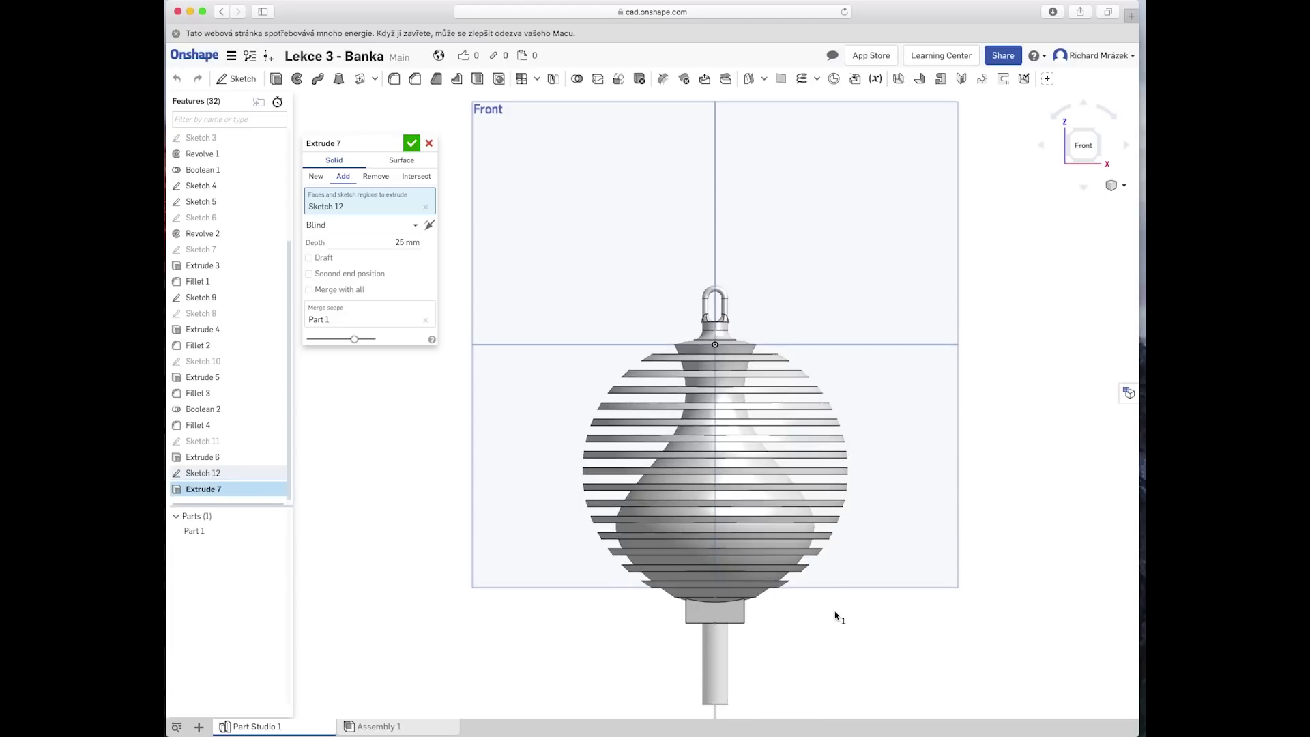
pyautogui.press('f')
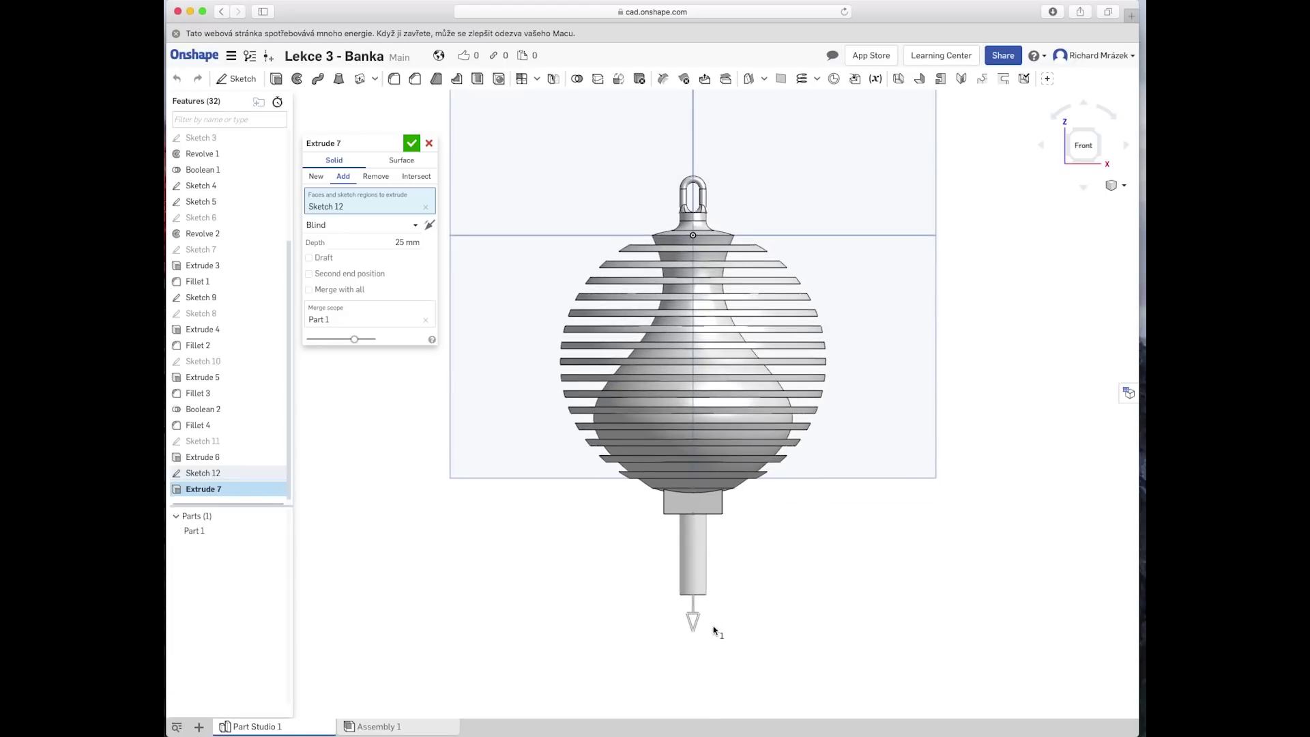
pyautogui.moveTo(693, 619)
pyautogui.mouseDown()
pyautogui.moveTo(696, 548)
pyautogui.moveTo(694, 564)
pyautogui.mouseUp()
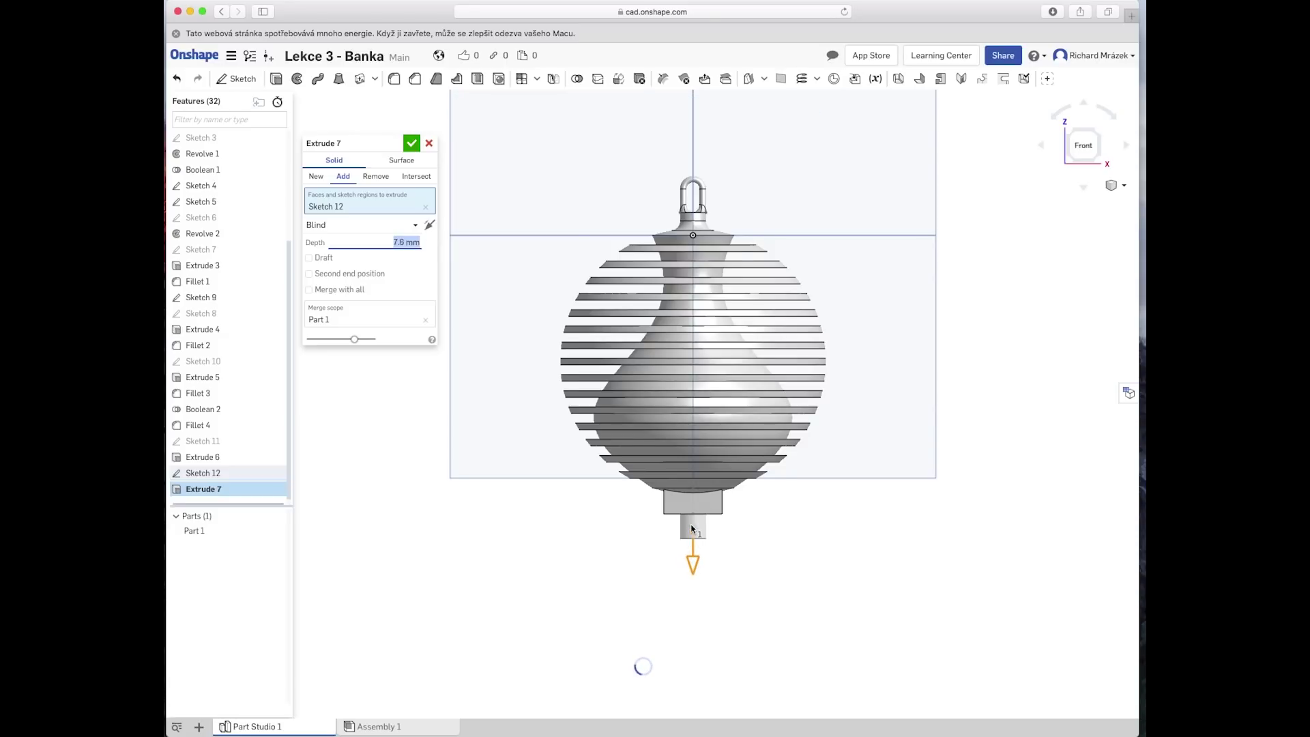
pyautogui.scroll(3, 691, 524)
pyautogui.scroll(1, 690, 524)
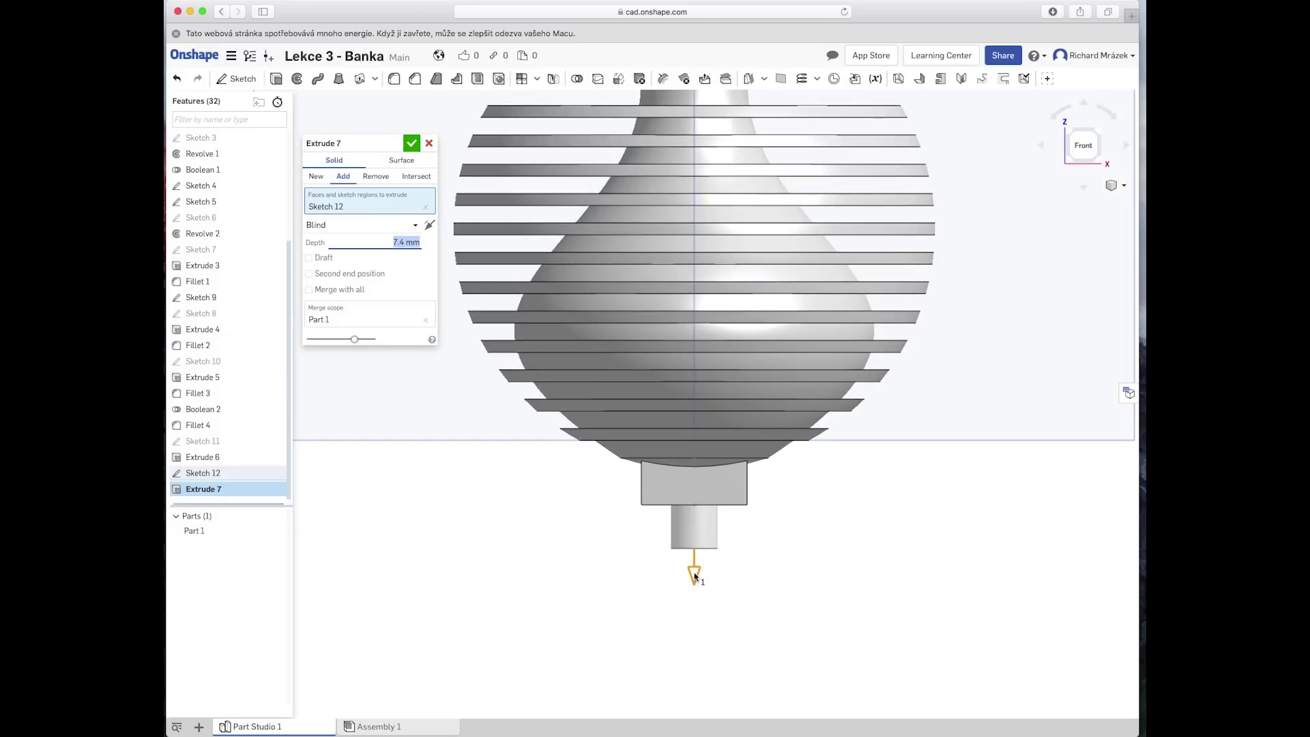
pyautogui.moveTo(695, 569); pyautogui.dragTo(695, 566)
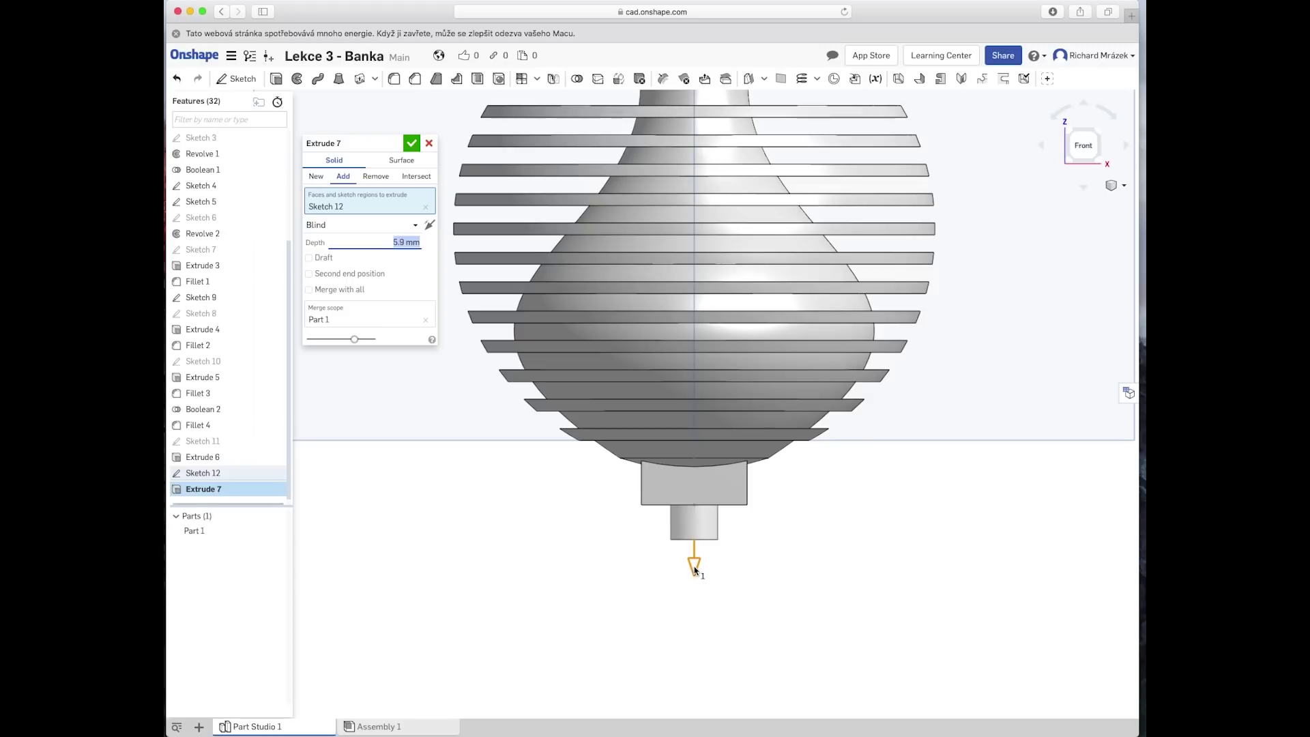
pyautogui.moveTo(695, 569); pyautogui.dragTo(695, 573)
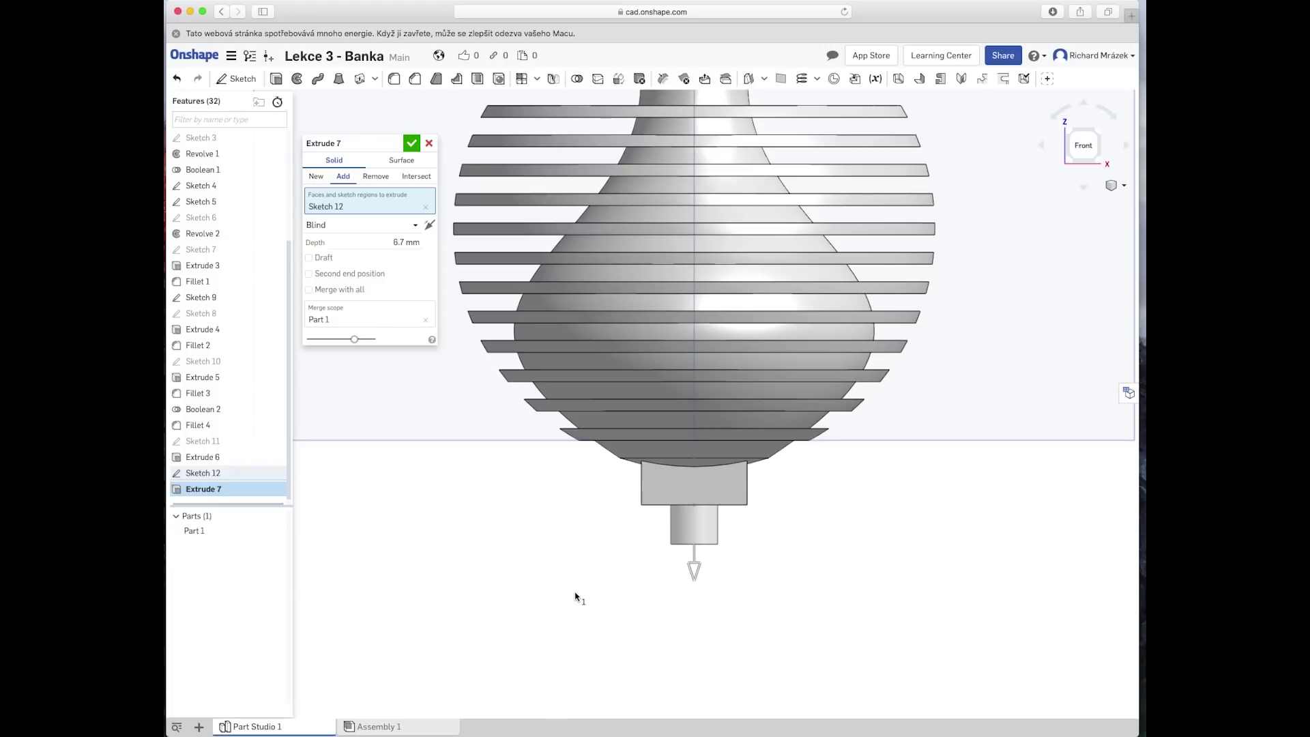
# Step: Set the Blind extrusion depth to 6.5 mm and accept Extrude 7
pyautogui.click(396, 243)
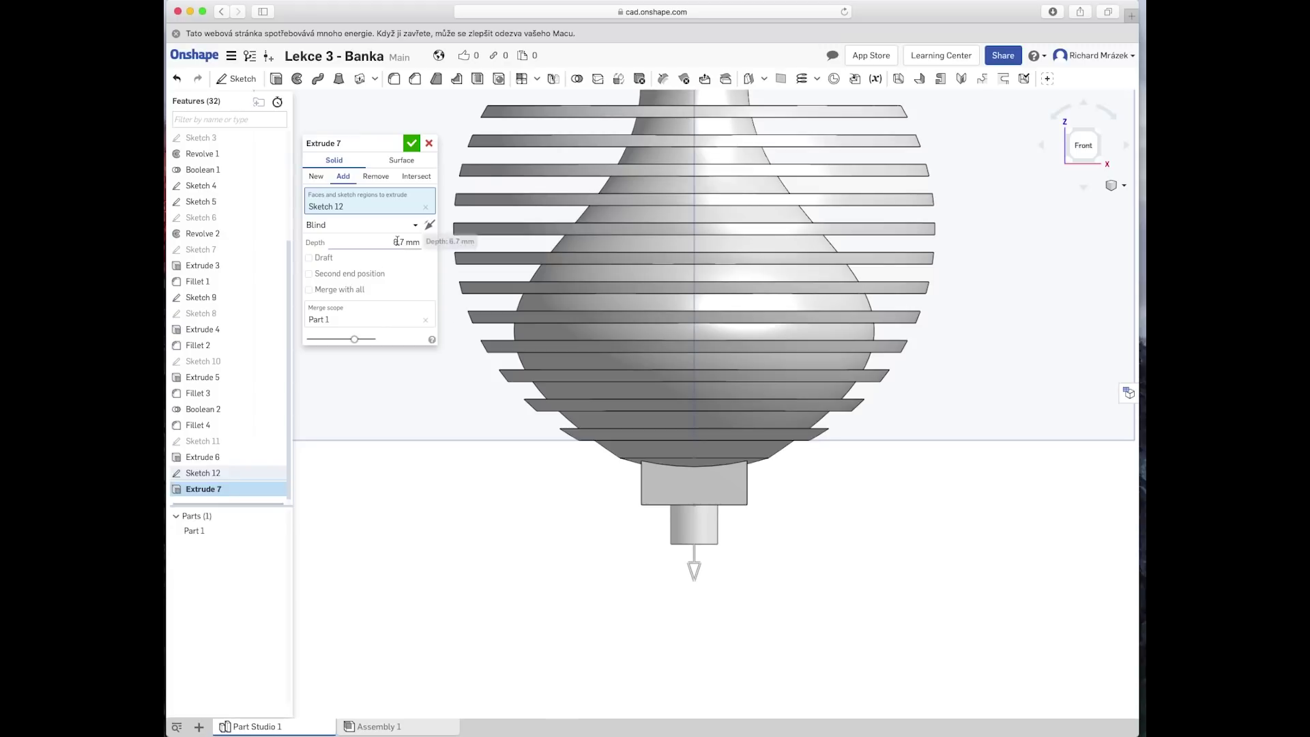
pyautogui.write('7')
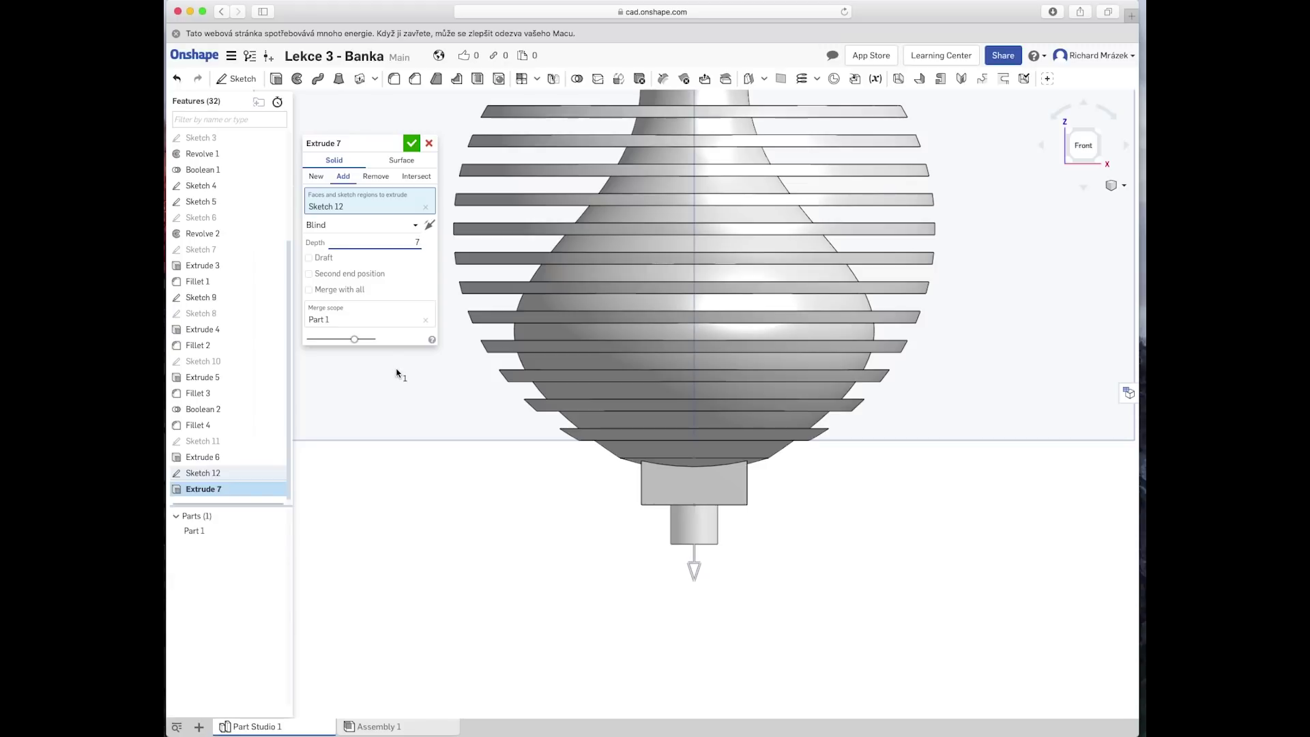
pyautogui.press('Return')
pyautogui.click(412, 143)
pyautogui.moveTo(637, 643)
pyautogui.mouseDown(button='right')
pyautogui.moveTo(623, 594)
pyautogui.moveTo(580, 602)
pyautogui.moveTo(631, 616)
pyautogui.mouseUp(button='right')
# Step: Chamfer the cylinder's circular end edge, first trying a 4 mm distance
pyautogui.scroll(2, 662, 577)
pyautogui.scroll(3, 662, 576)
pyautogui.scroll(2, 662, 575)
pyautogui.scroll(2, 662, 575)
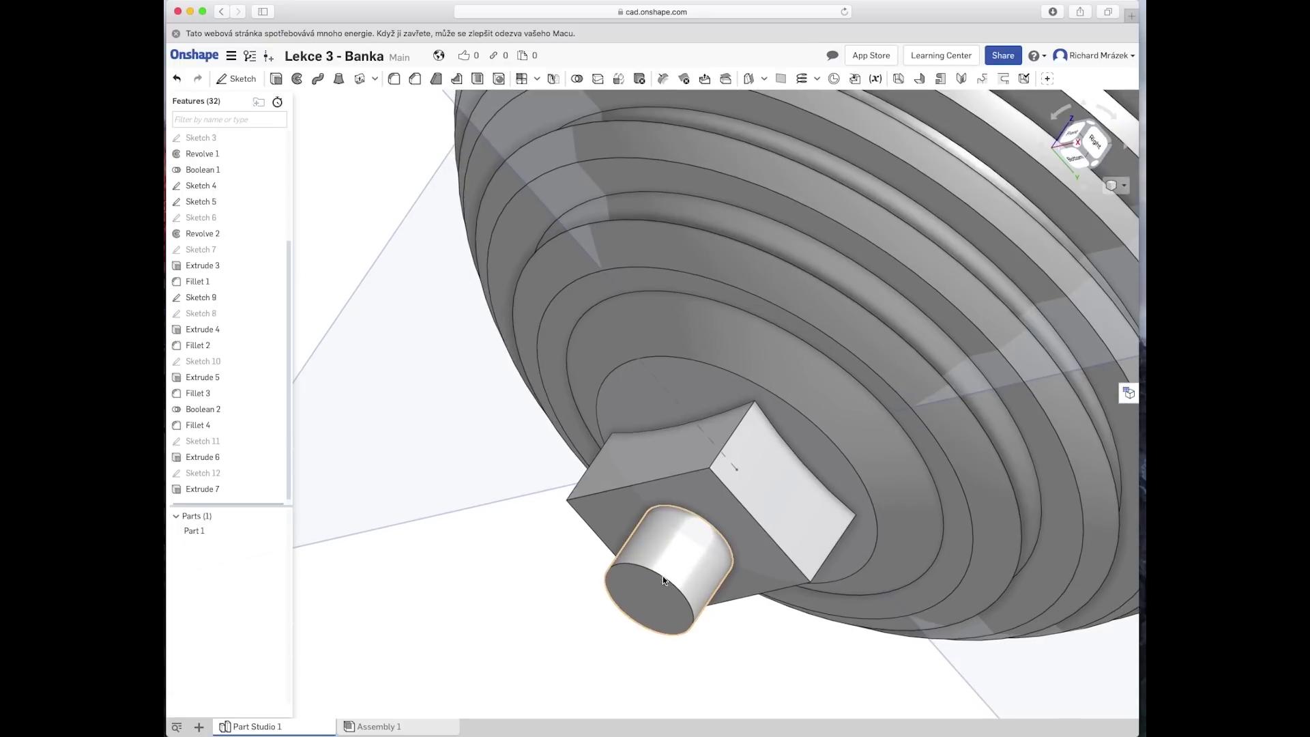
pyautogui.click(659, 577)
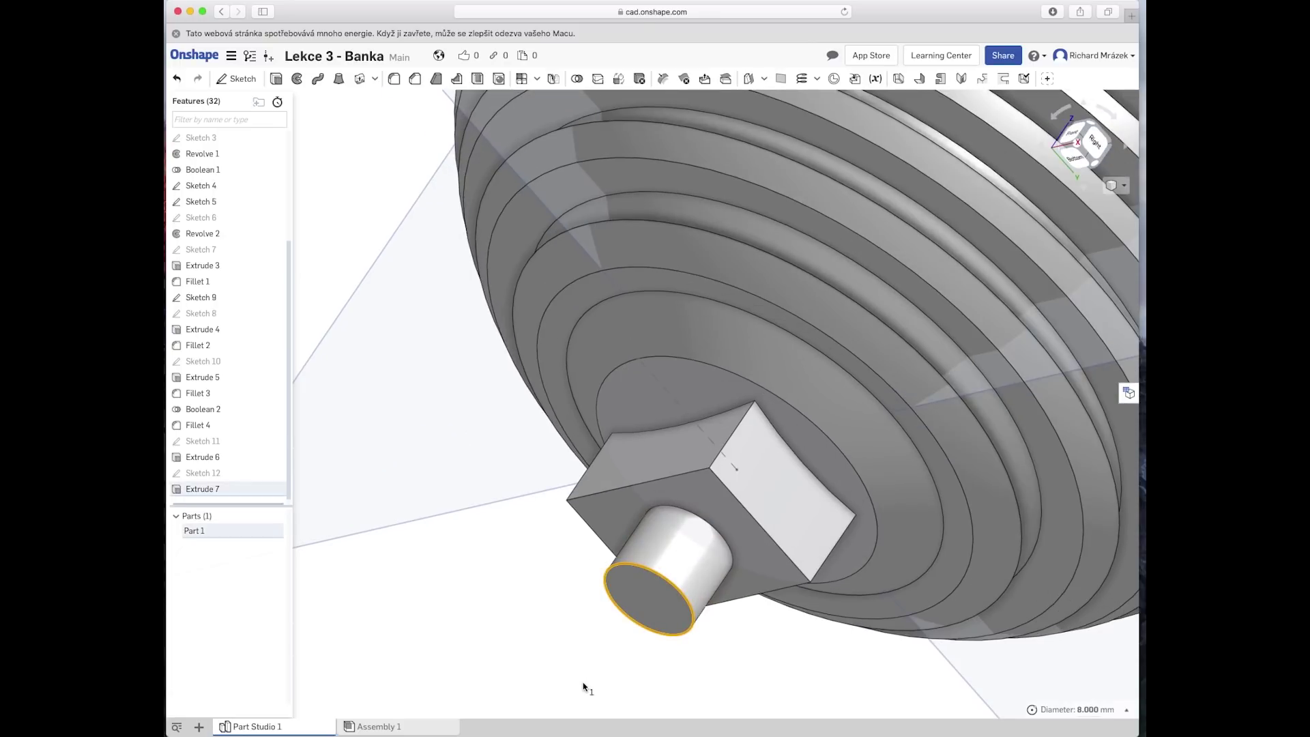
pyautogui.click(415, 80)
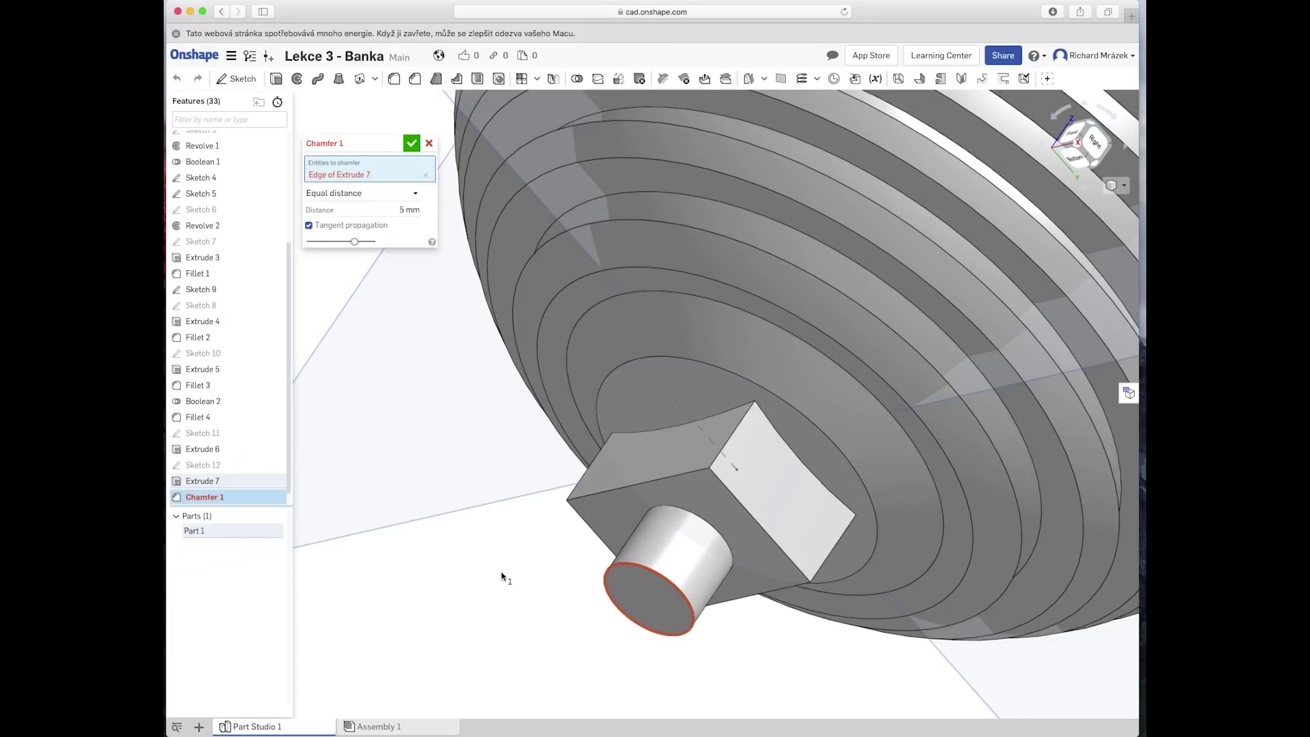
pyautogui.doubleClick(402, 210)
pyautogui.write('4')
pyautogui.press('Return')
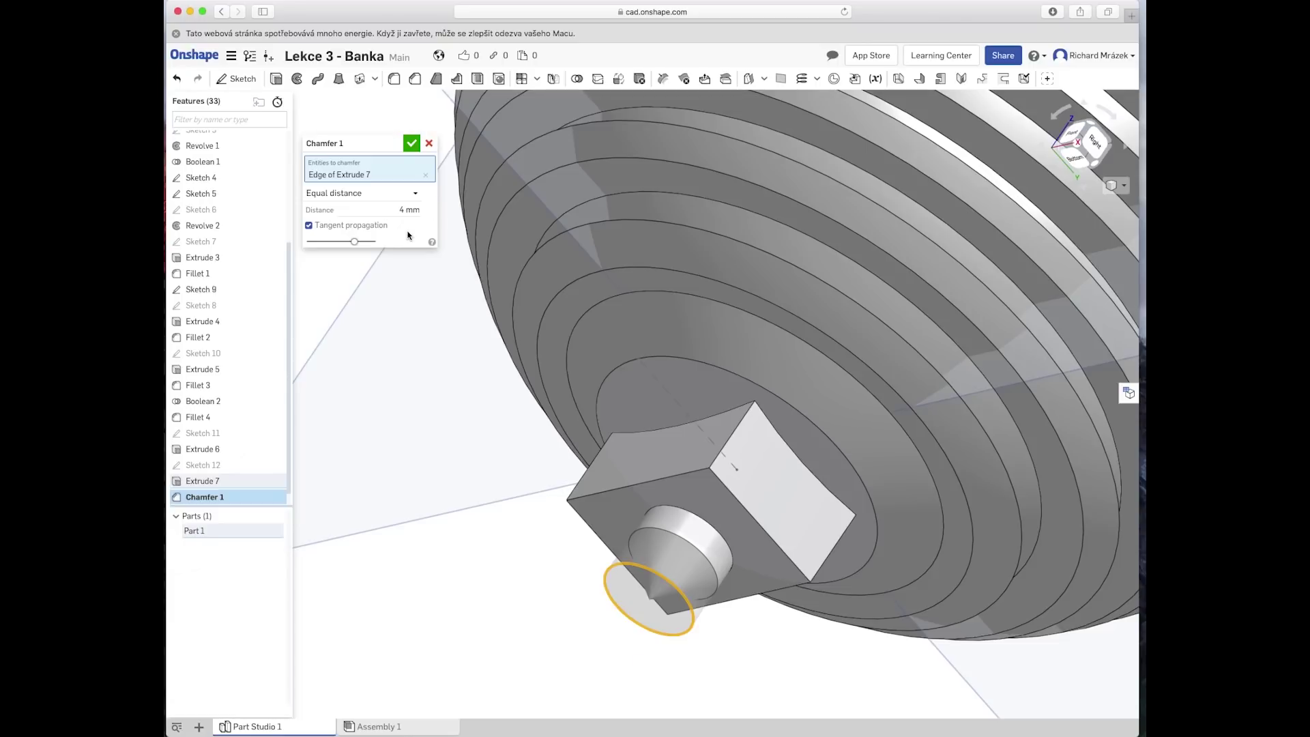
pyautogui.moveTo(499, 534); pyautogui.dragTo(494, 552, button='right')
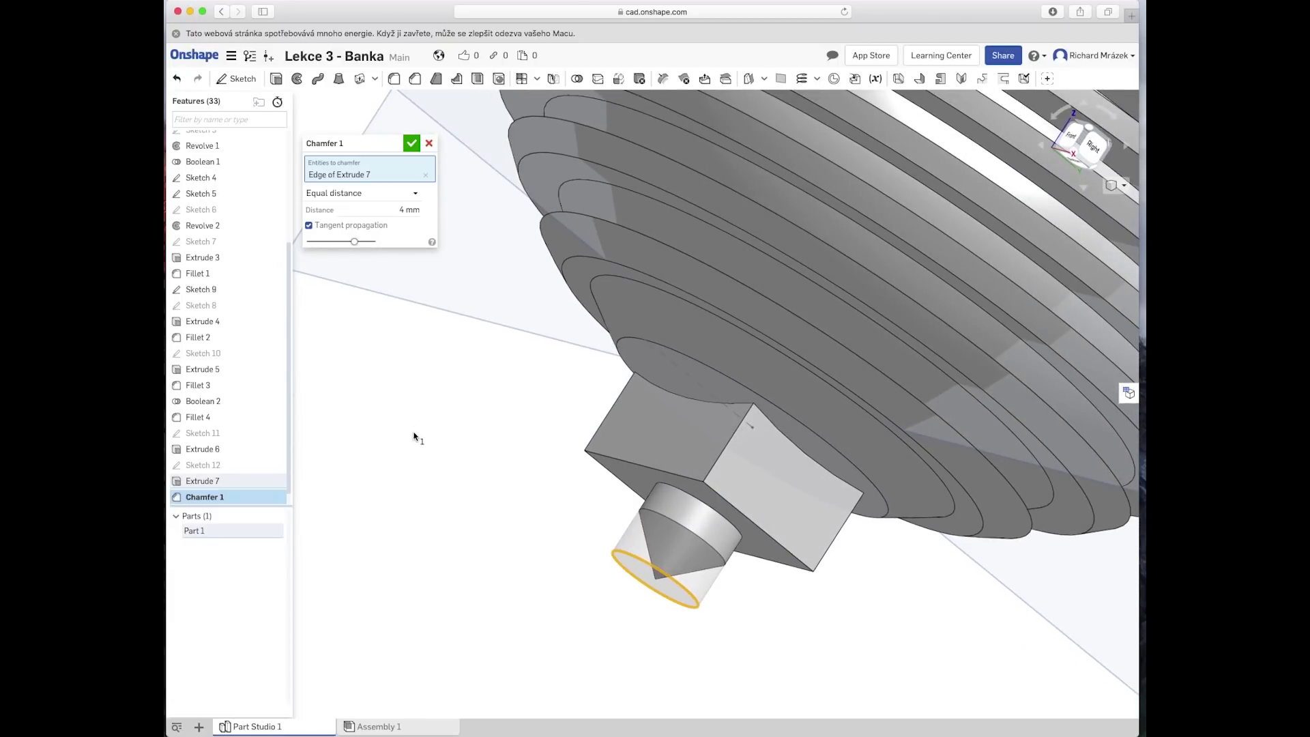
# Step: Switch the chamfer to Two distances and flip its distance direction
pyautogui.click(415, 194)
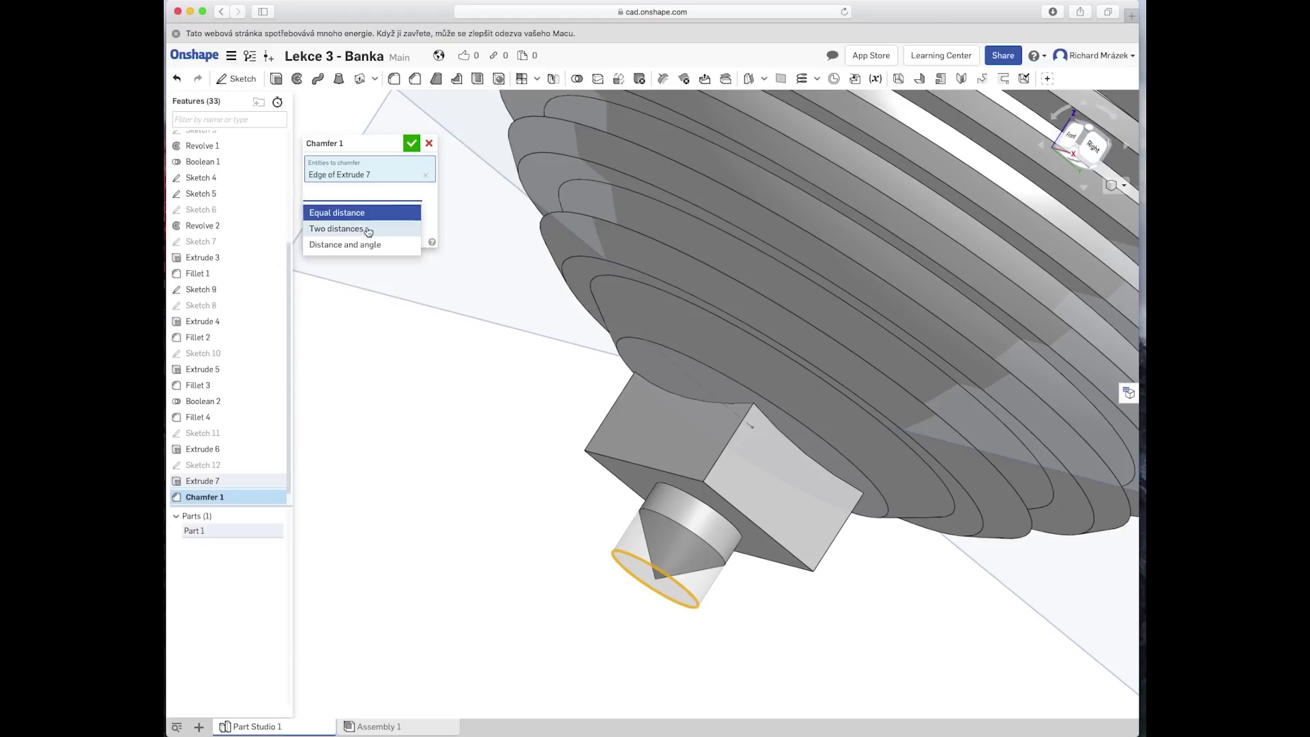
pyautogui.click(335, 225)
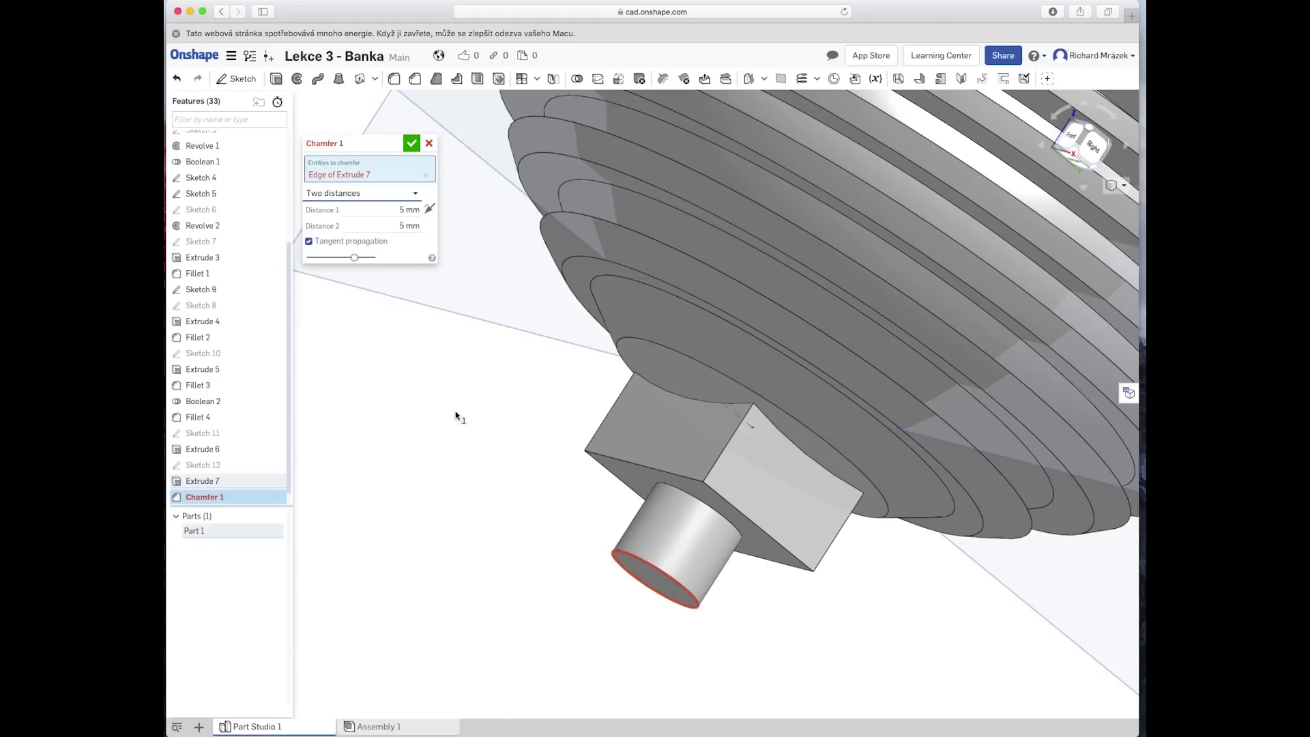
pyautogui.click(402, 210)
pyautogui.write('2')
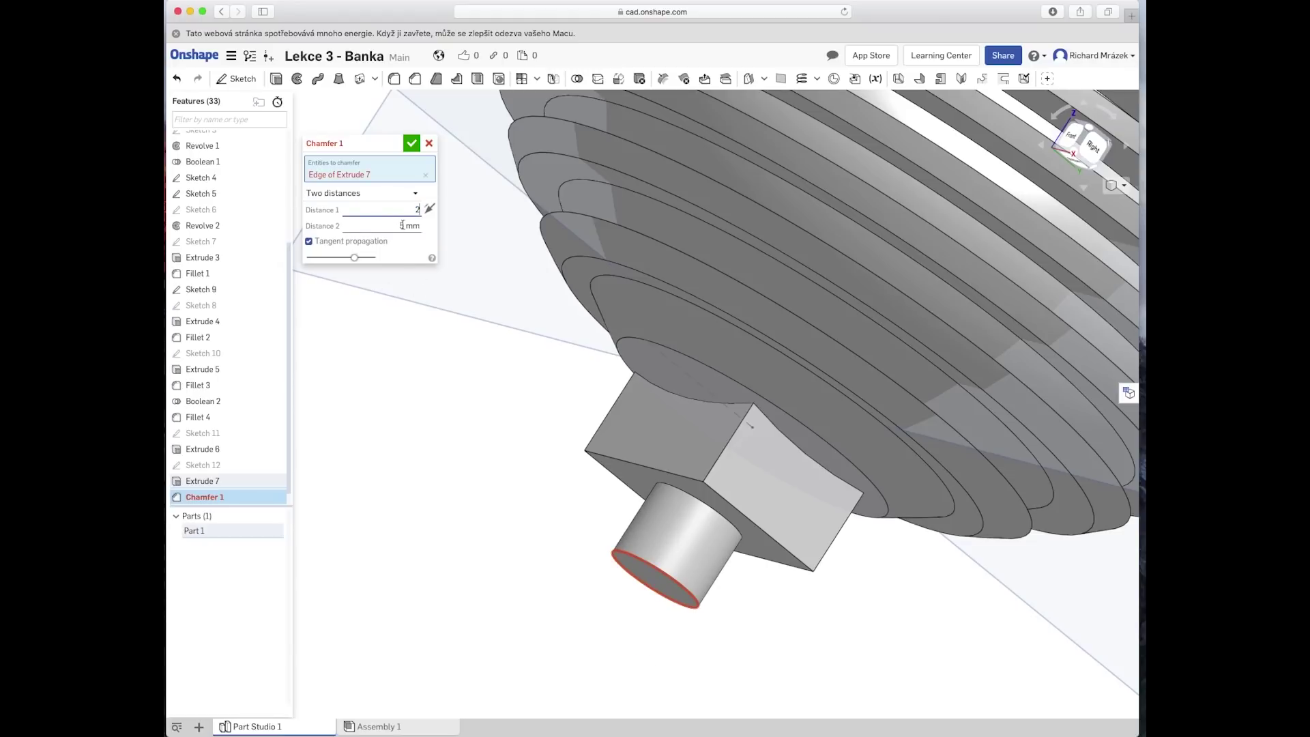
pyautogui.click(409, 226)
pyautogui.click(429, 208)
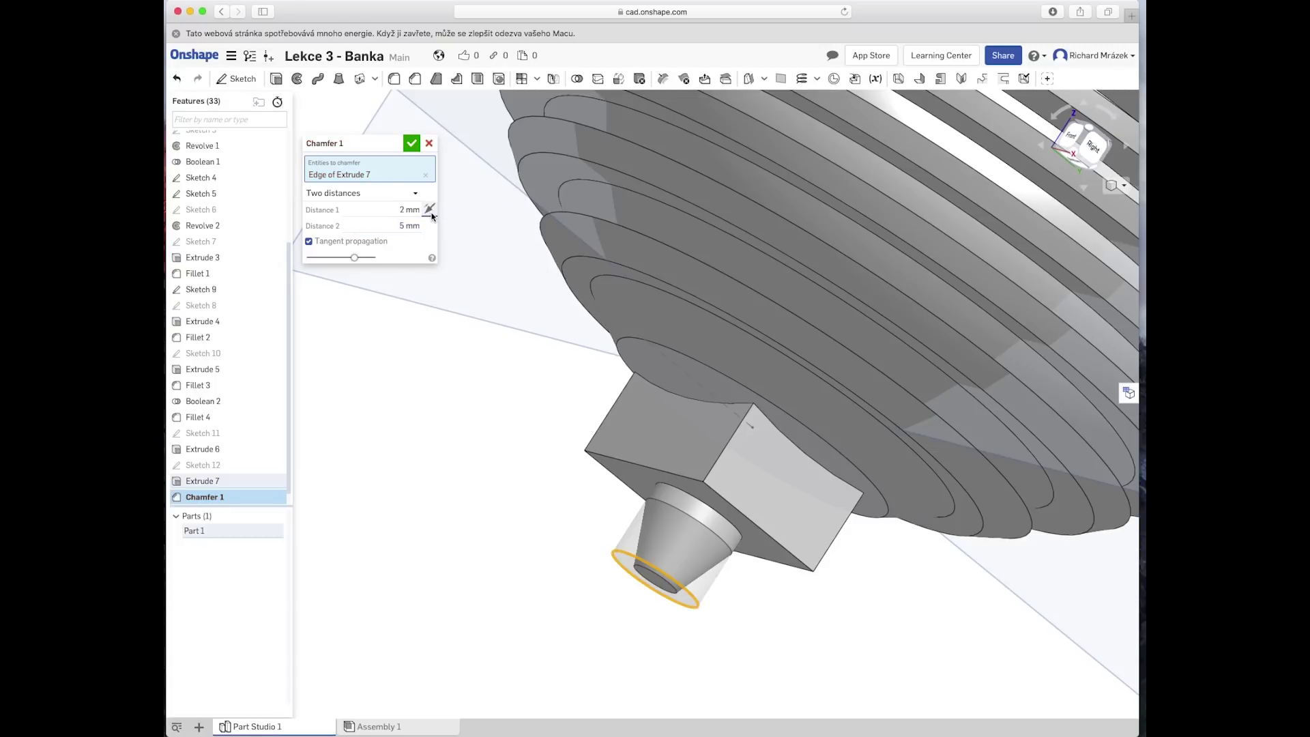
pyautogui.click(432, 215)
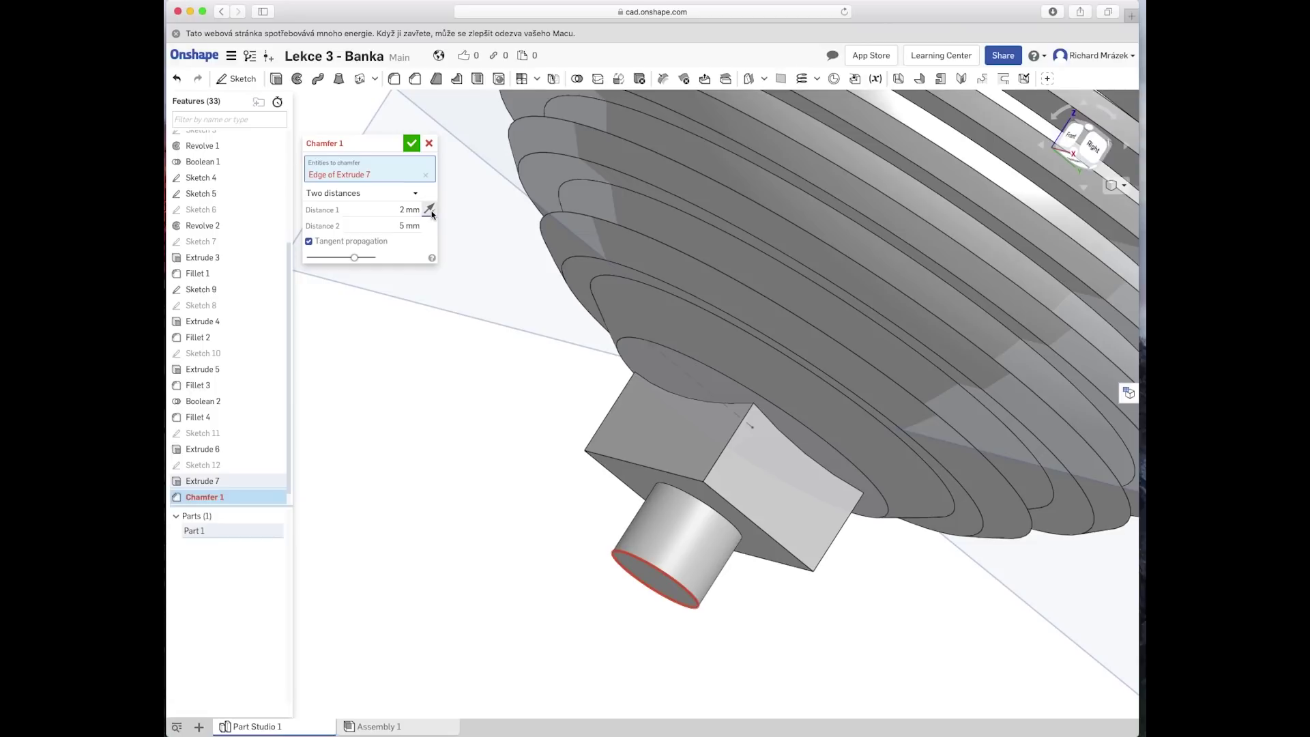
pyautogui.click(392, 226)
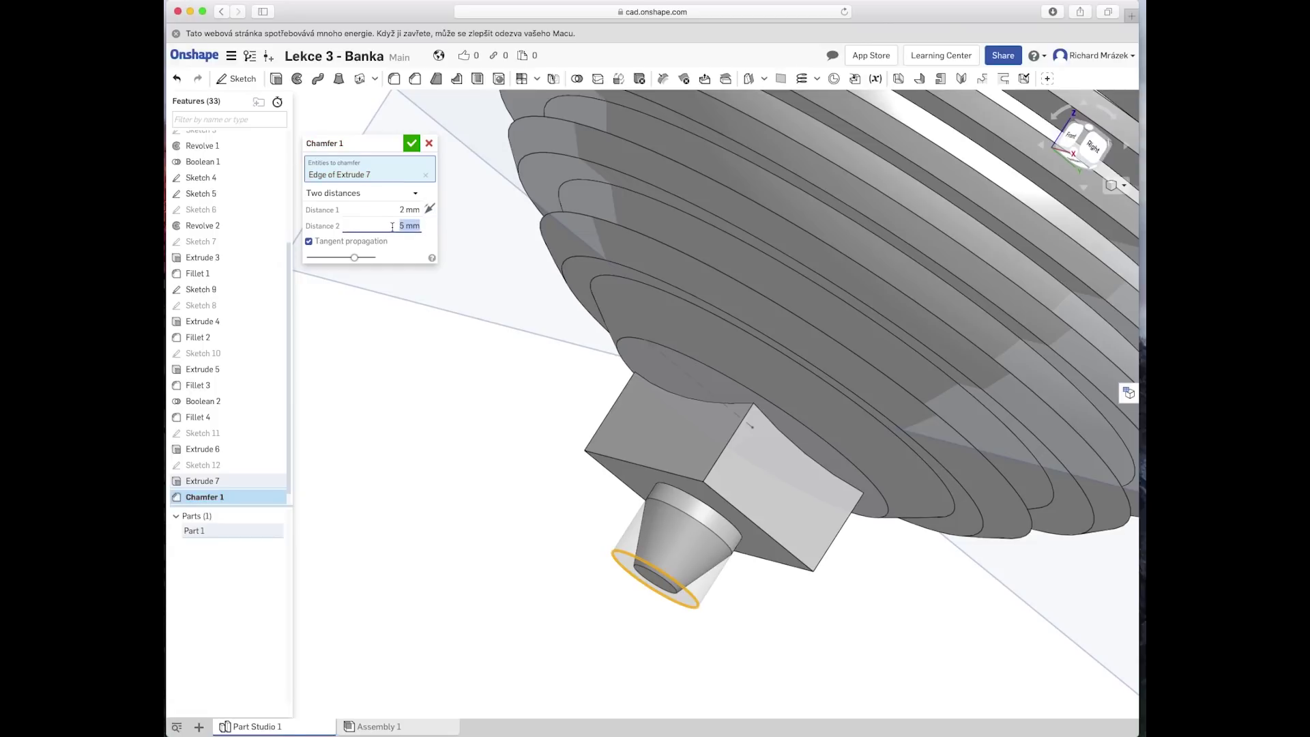
# Step: Set the chamfer distances to 3.5 mm and 5 mm and accept Chamfer 1
pyautogui.hotkey('shift', 'Tab')
pyautogui.write('3')
pyautogui.press('Tab')
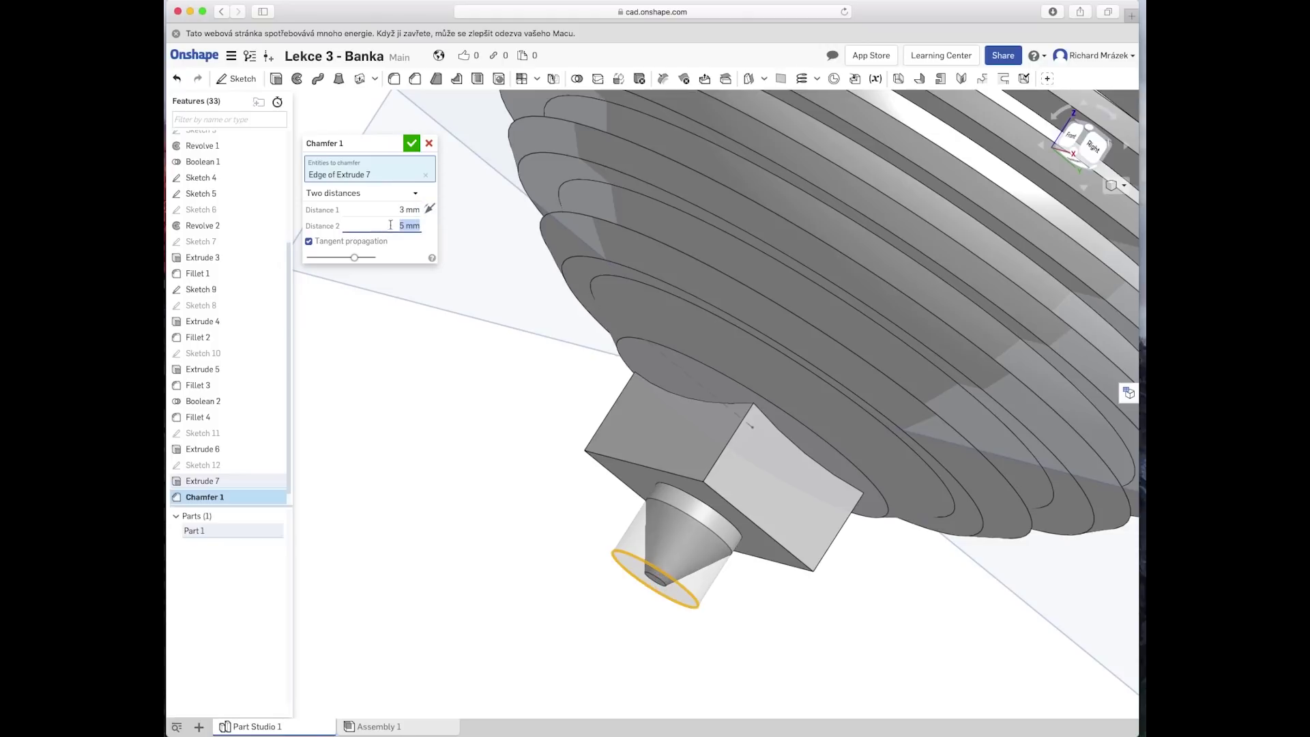
pyautogui.click(401, 208)
pyautogui.write('3')
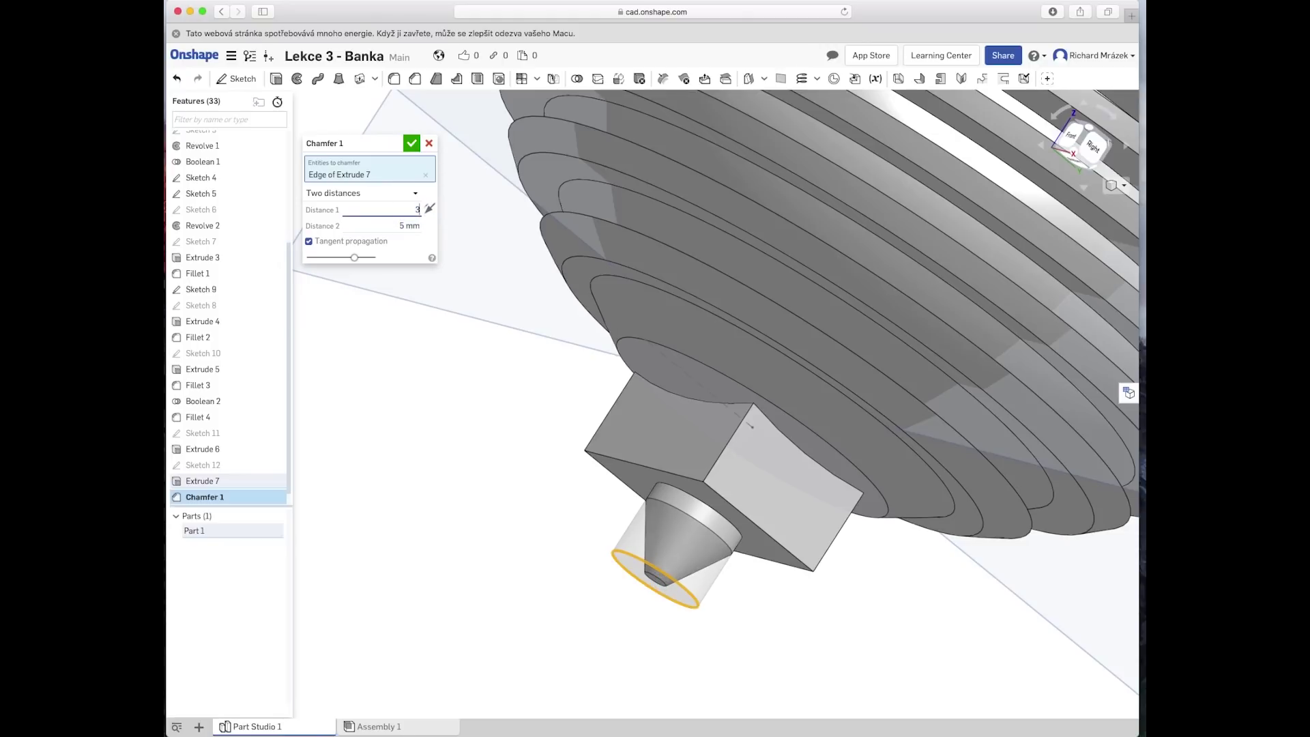
pyautogui.click(403, 246)
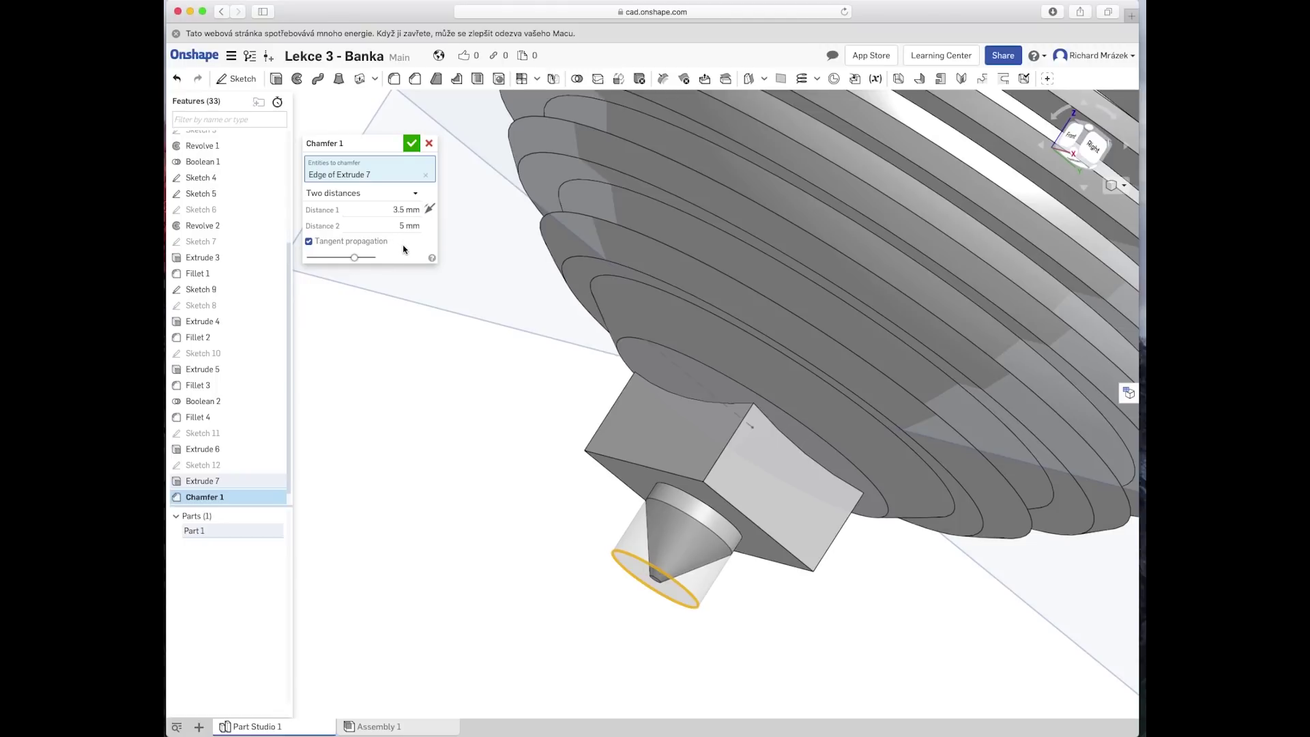
pyautogui.click(411, 144)
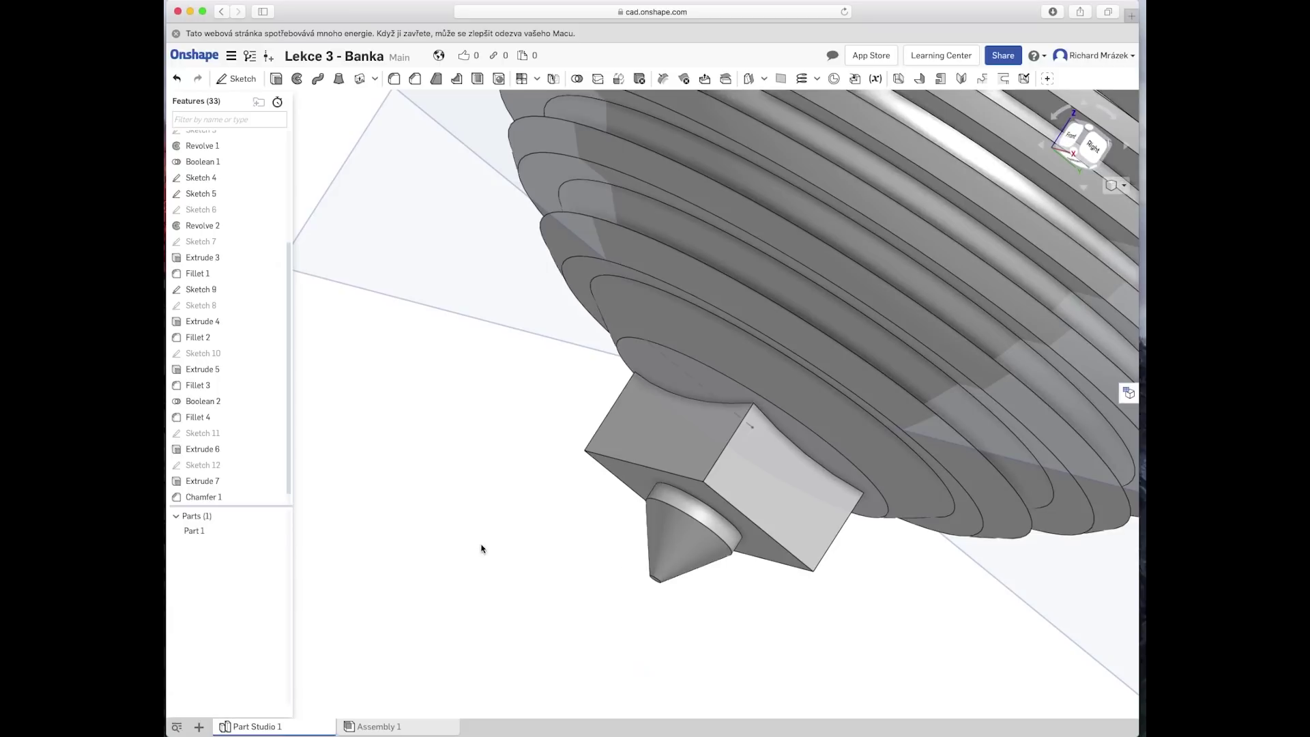
pyautogui.moveTo(483, 547); pyautogui.dragTo(521, 514, button='right')
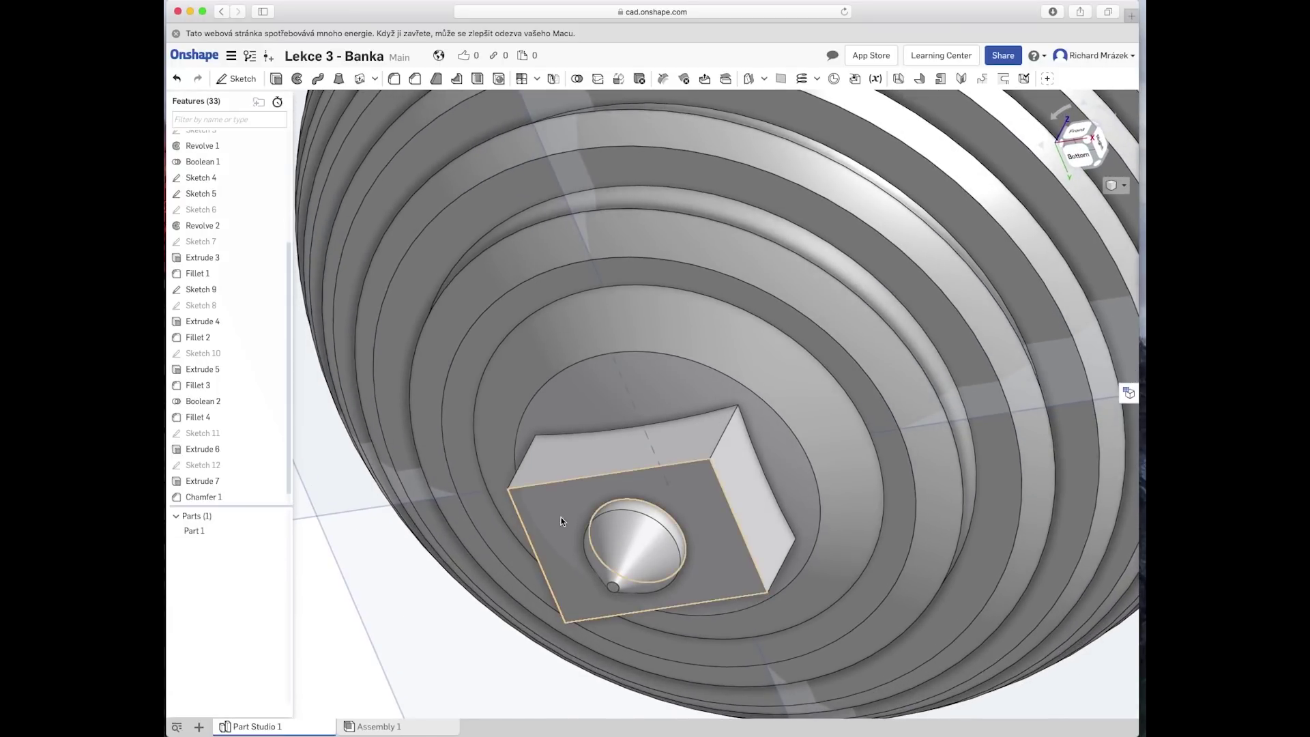
# Step: Start a new sketch on the block's bottom face, viewed normal to it
pyautogui.rightClick(564, 506)
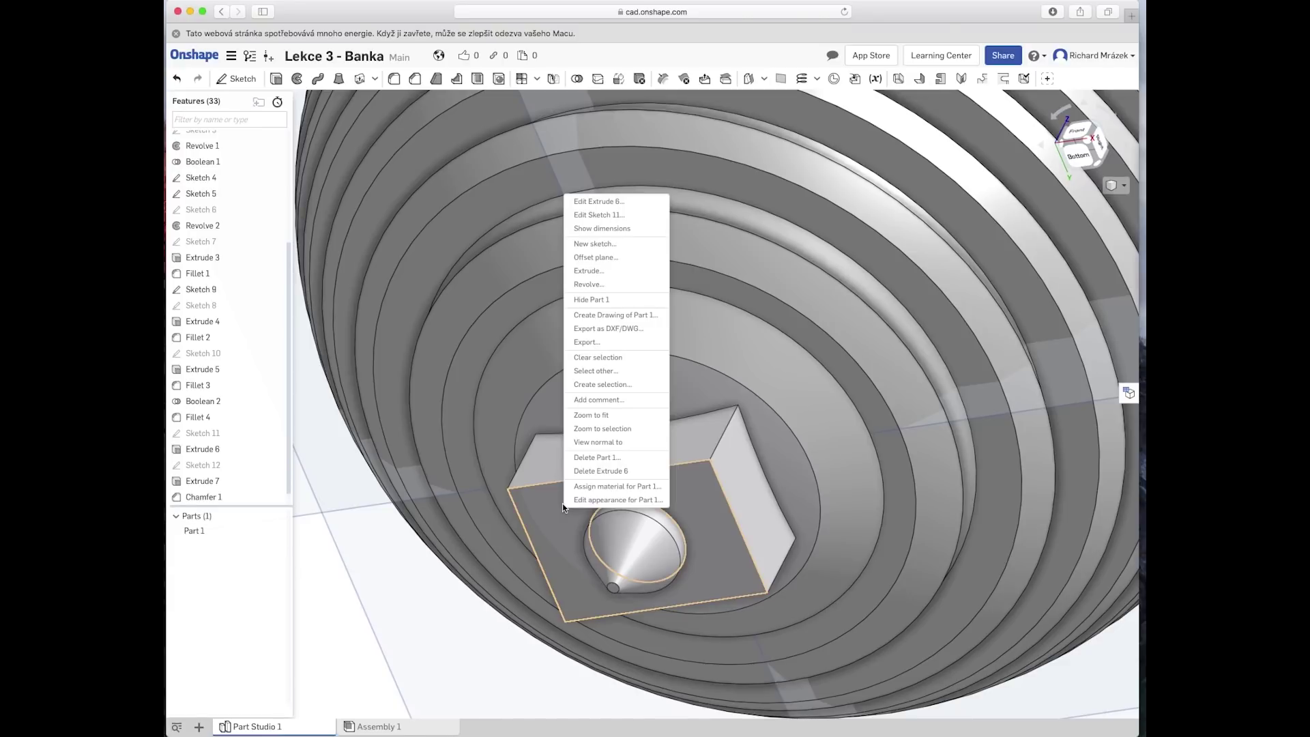
pyautogui.click(598, 251)
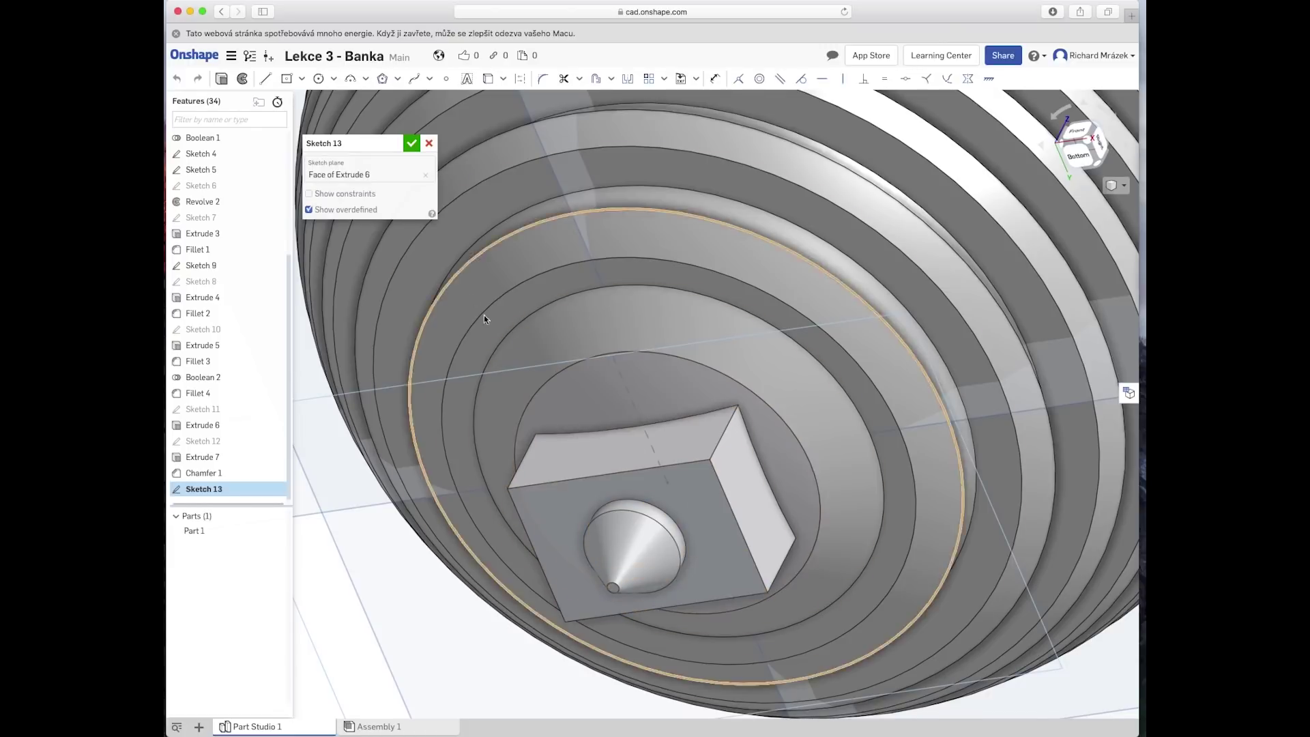
pyautogui.rightClick(714, 520)
pyautogui.click(783, 697)
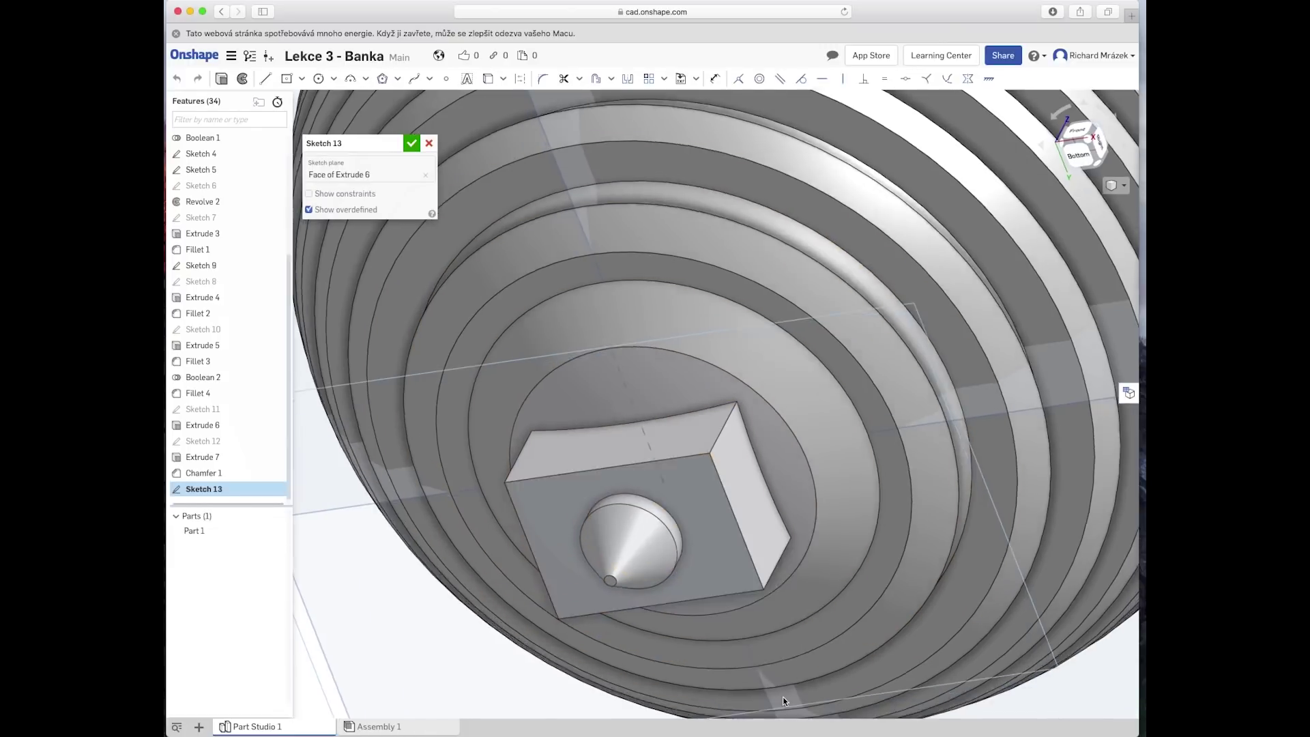
pyautogui.scroll(3, 712, 358)
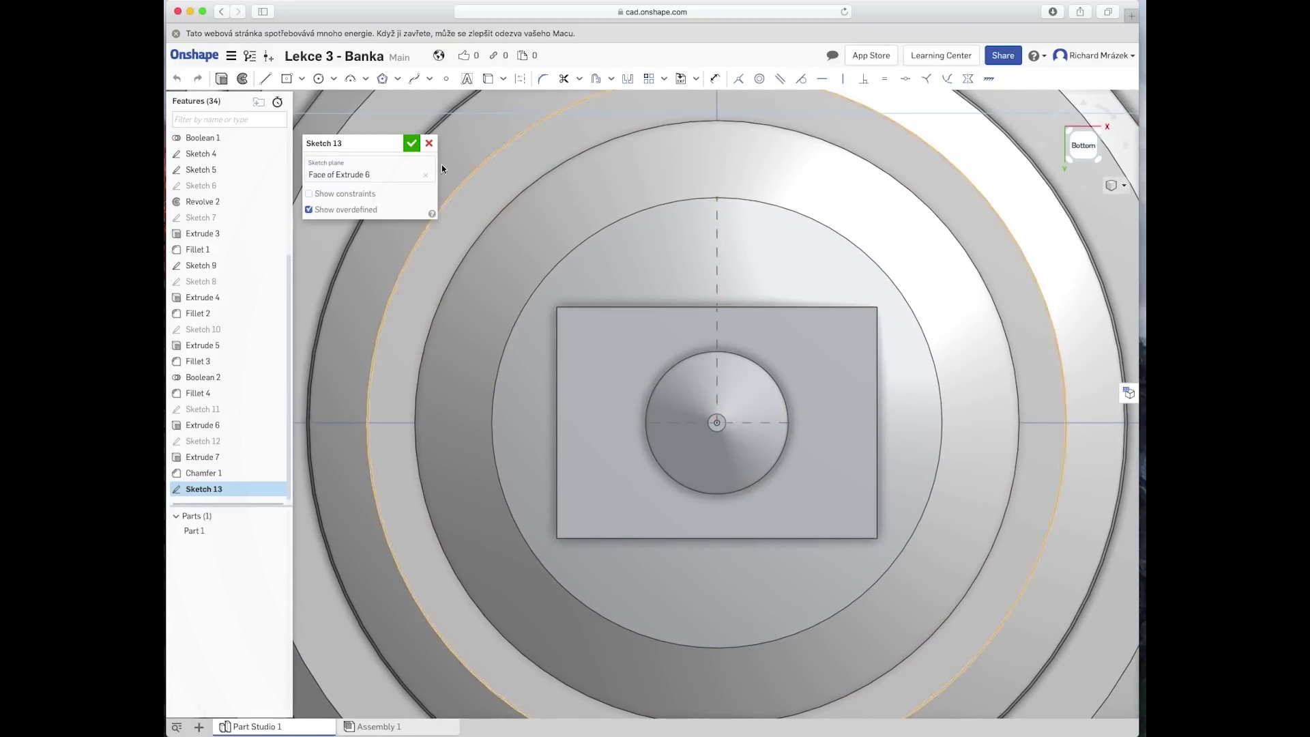
# Step: Draw an inscribed six-sided polygon centred on the sketch origin
pyautogui.click(383, 79)
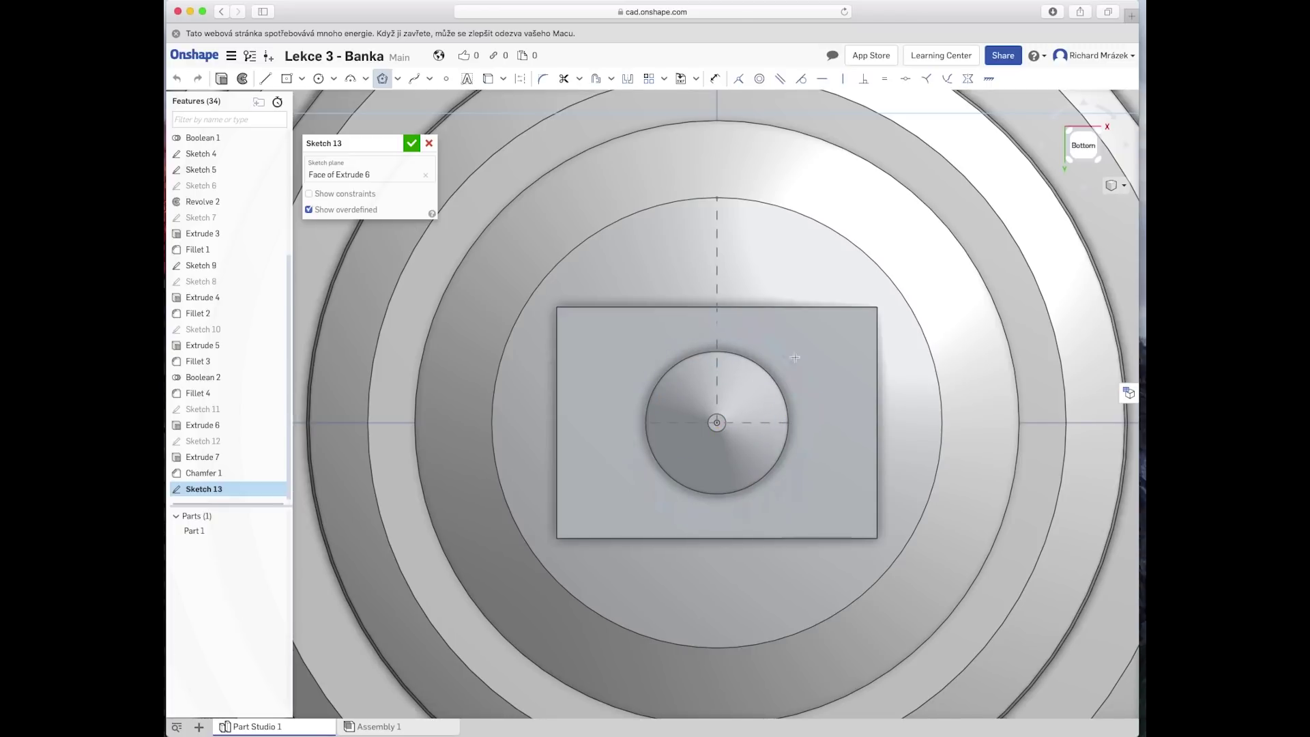
pyautogui.click(716, 422)
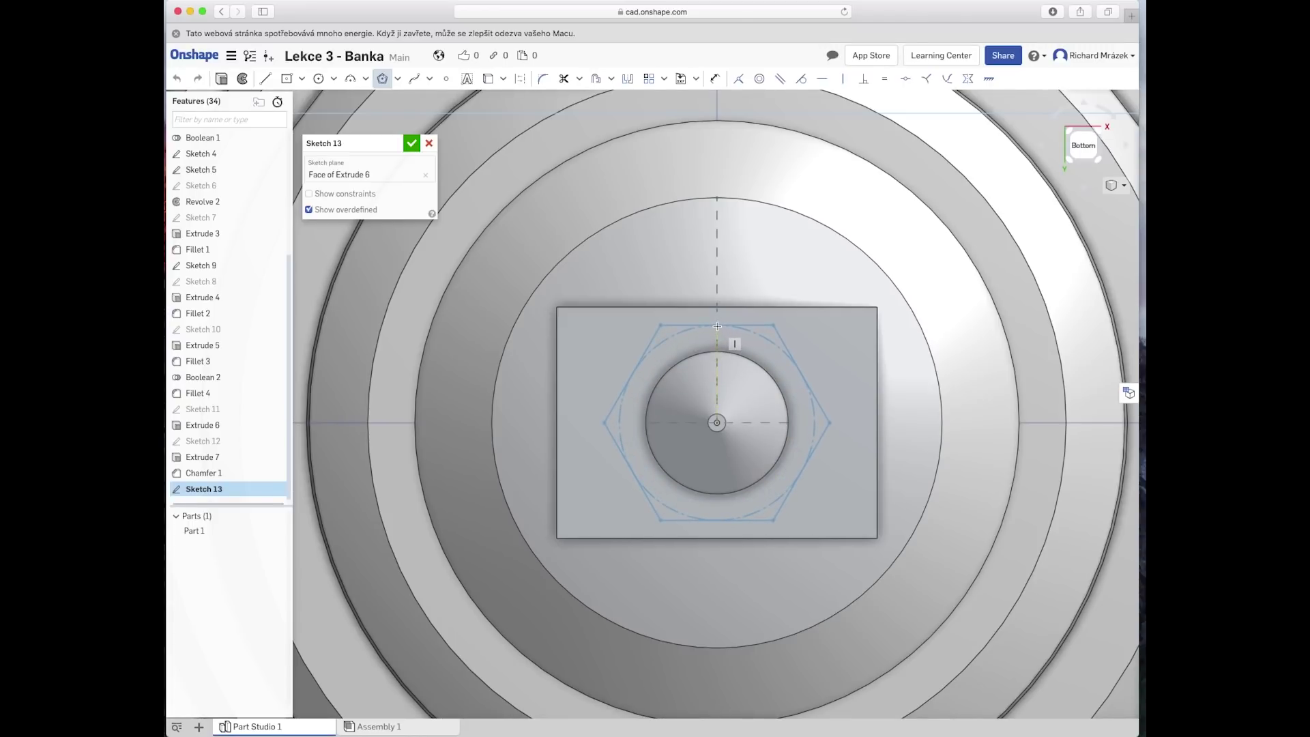
pyautogui.press('Down')
pyautogui.press('Up')
pyautogui.click(721, 324)
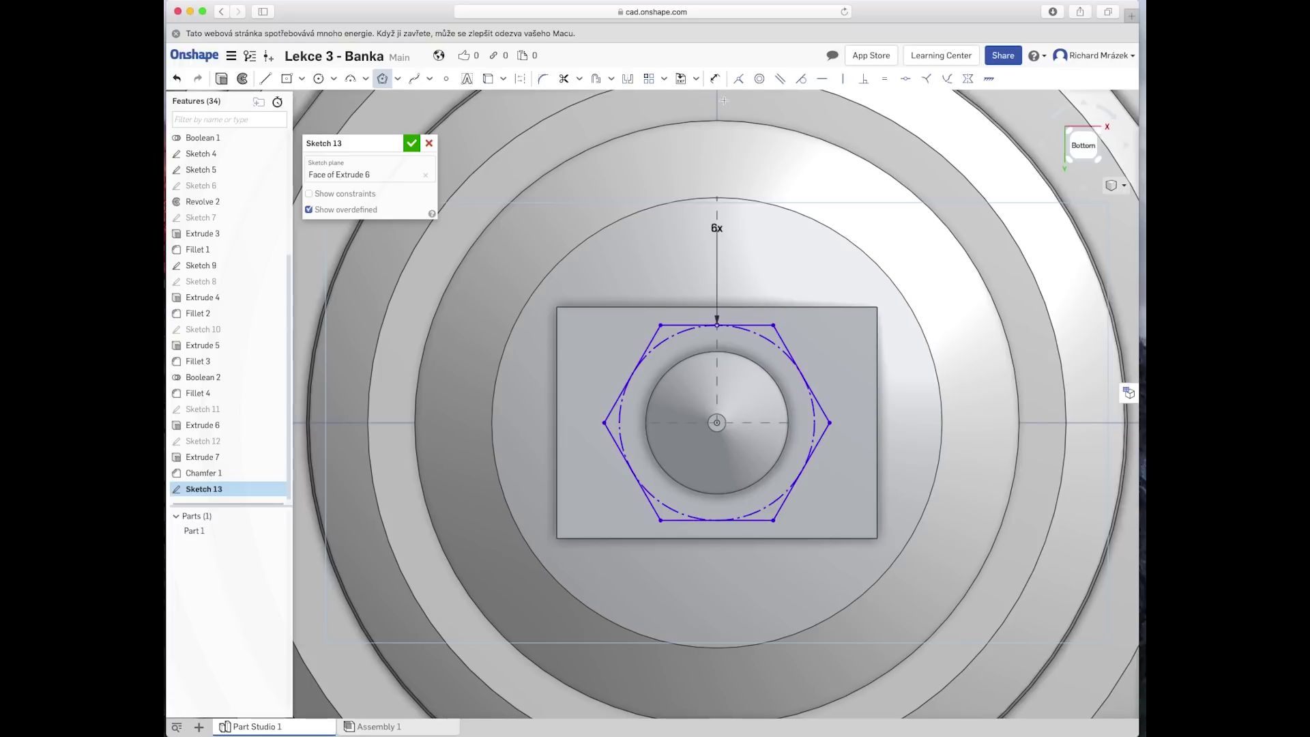
# Step: Dimension the hexagon 11 mm across flats and accept Sketch 13
pyautogui.click(715, 79)
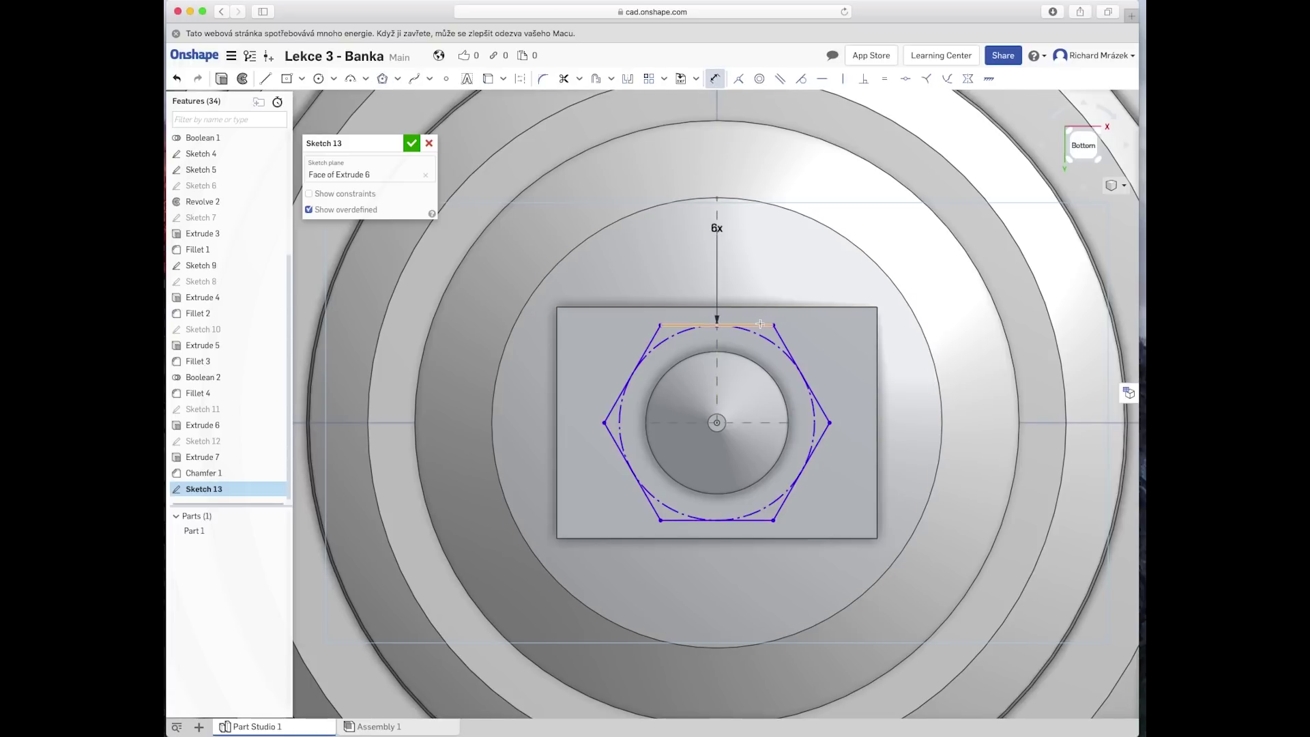
pyautogui.click(761, 327)
pyautogui.click(763, 520)
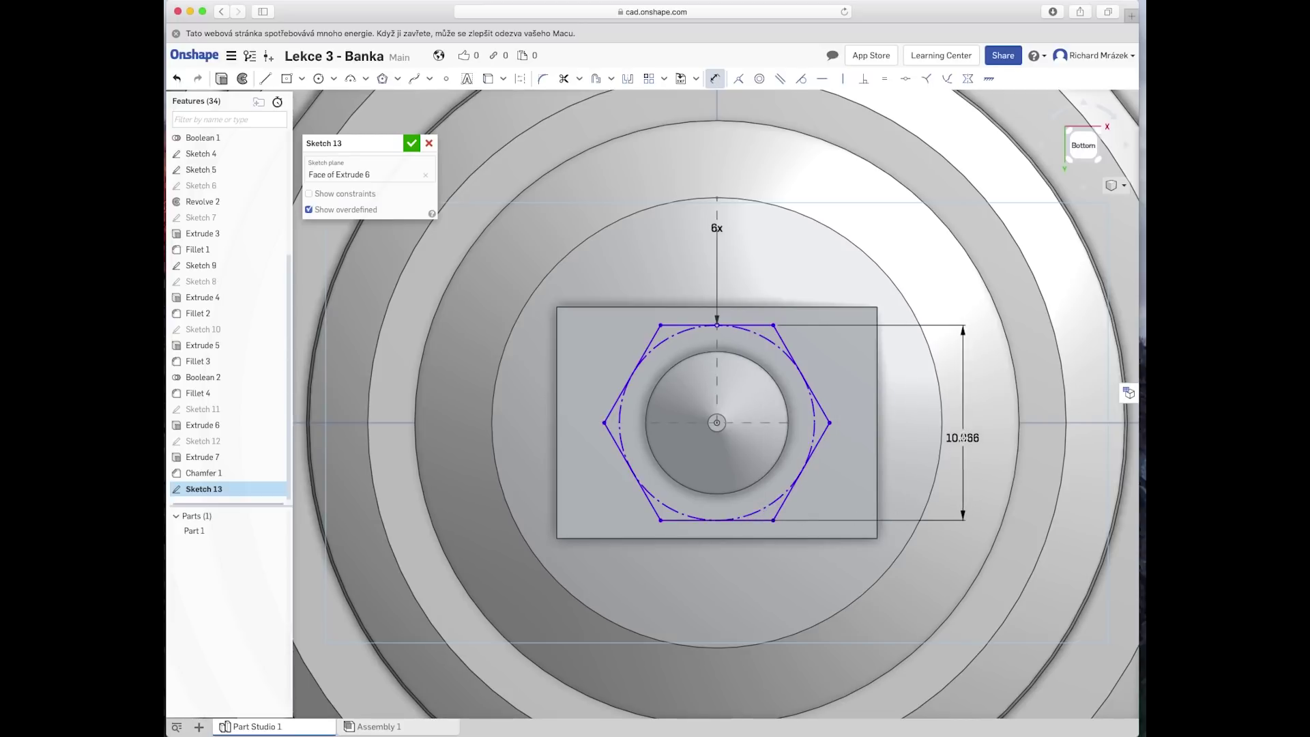
pyautogui.click(969, 417)
pyautogui.write('1')
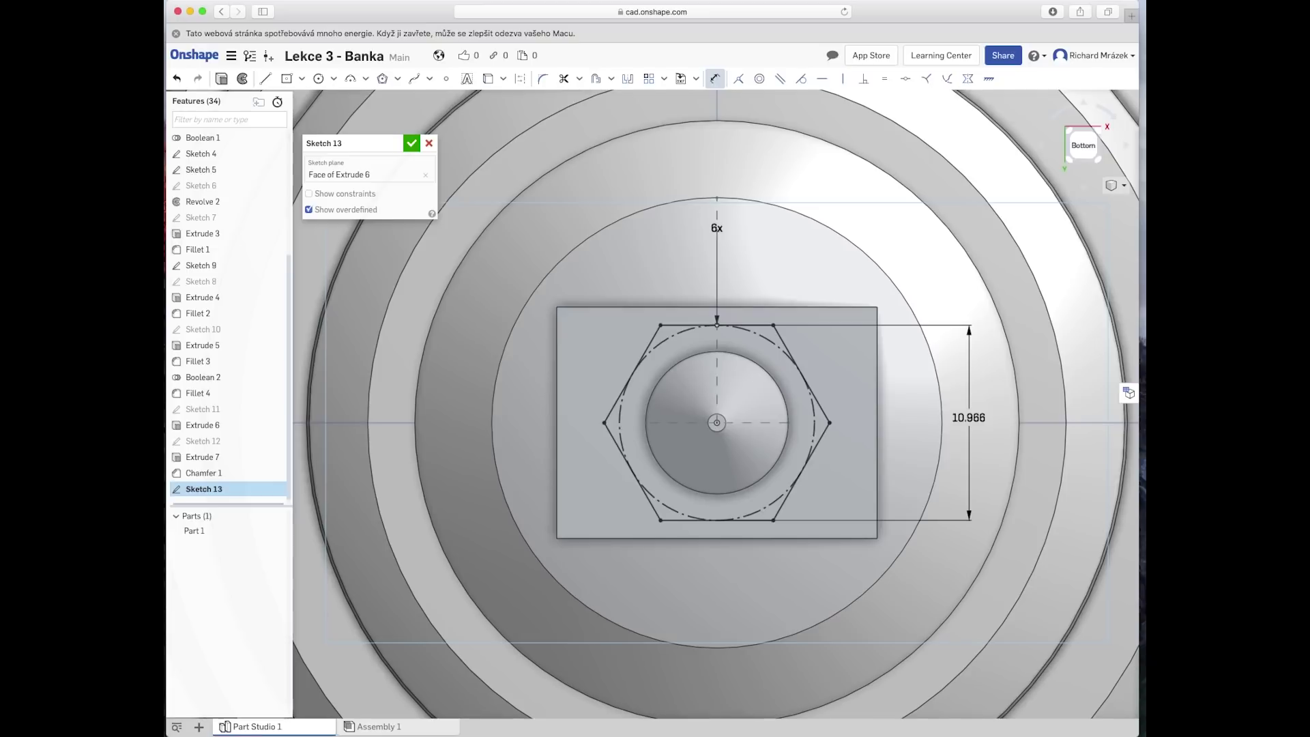
pyautogui.press('Return')
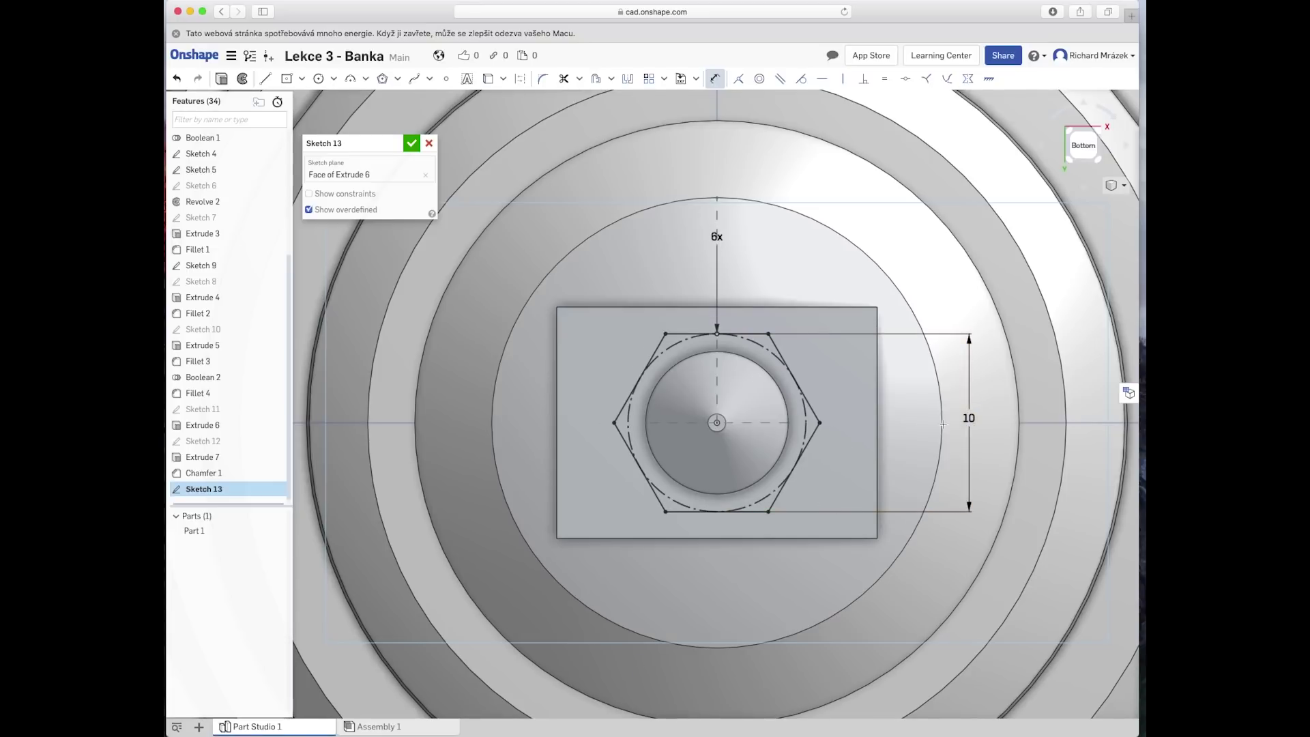
pyautogui.doubleClick(968, 418)
pyautogui.write('11')
pyautogui.press('Return')
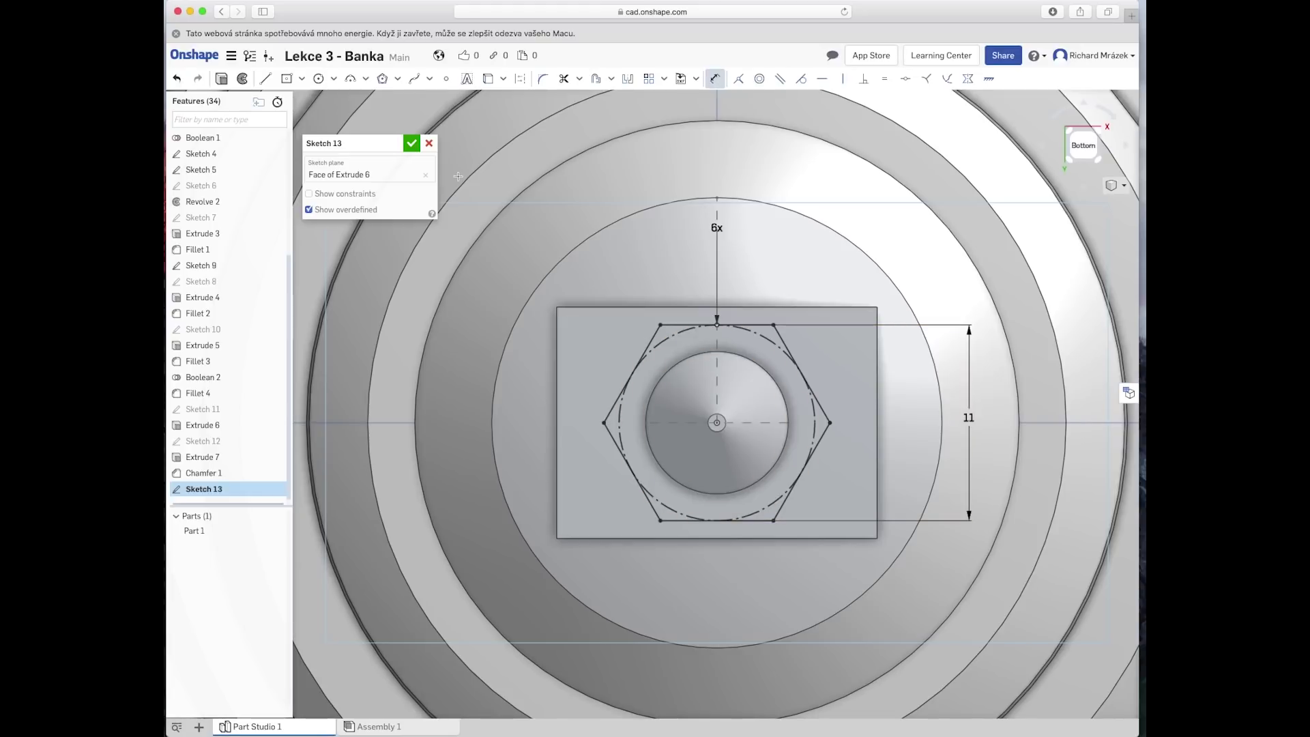
pyautogui.click(411, 143)
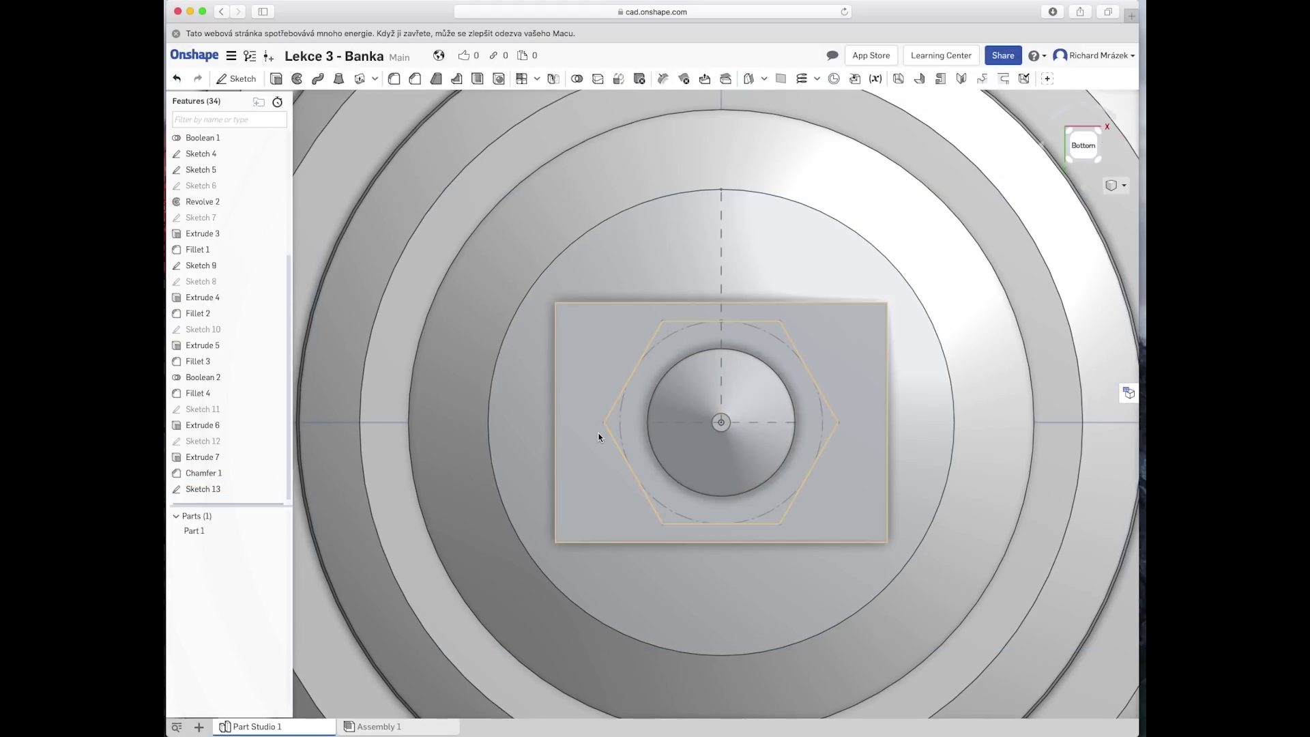
# Step: Extrude Sketch 13, trying an Up to vertex end before returning to Blind
pyautogui.moveTo(597, 436); pyautogui.dragTo(598, 462, button='right')
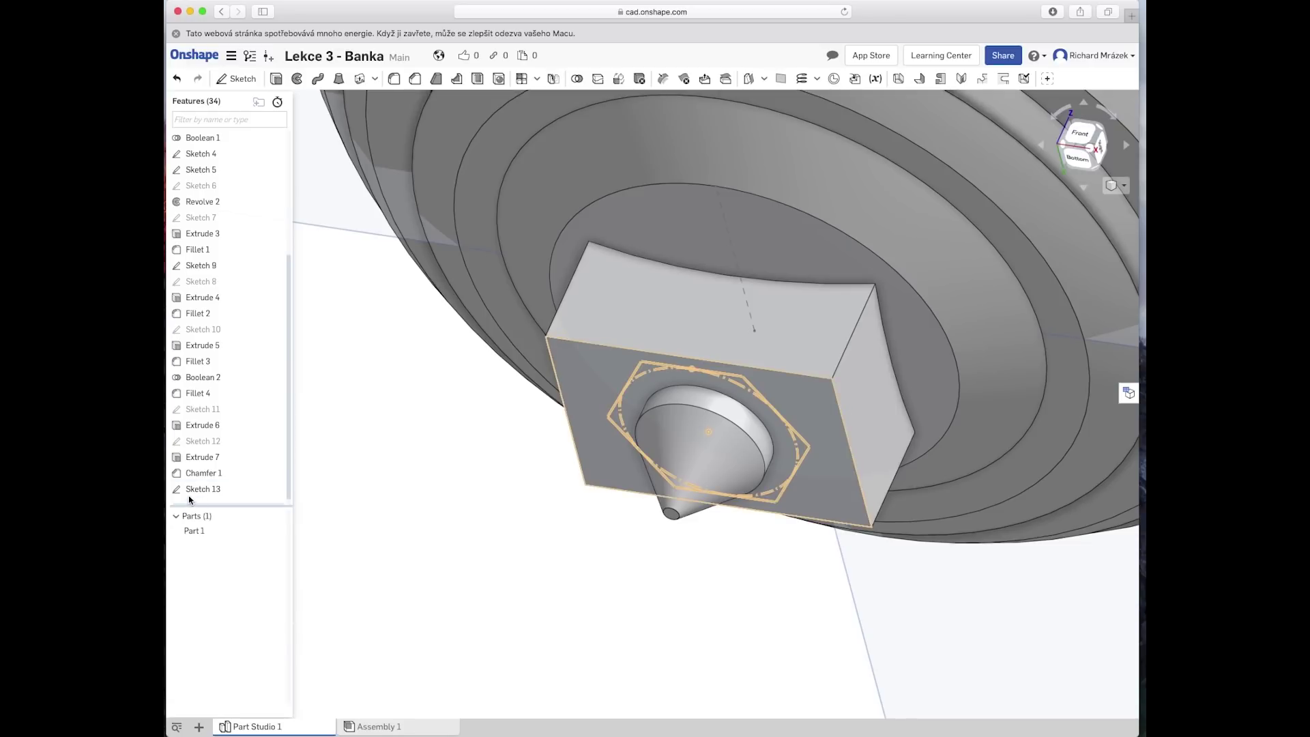
pyautogui.click(225, 489)
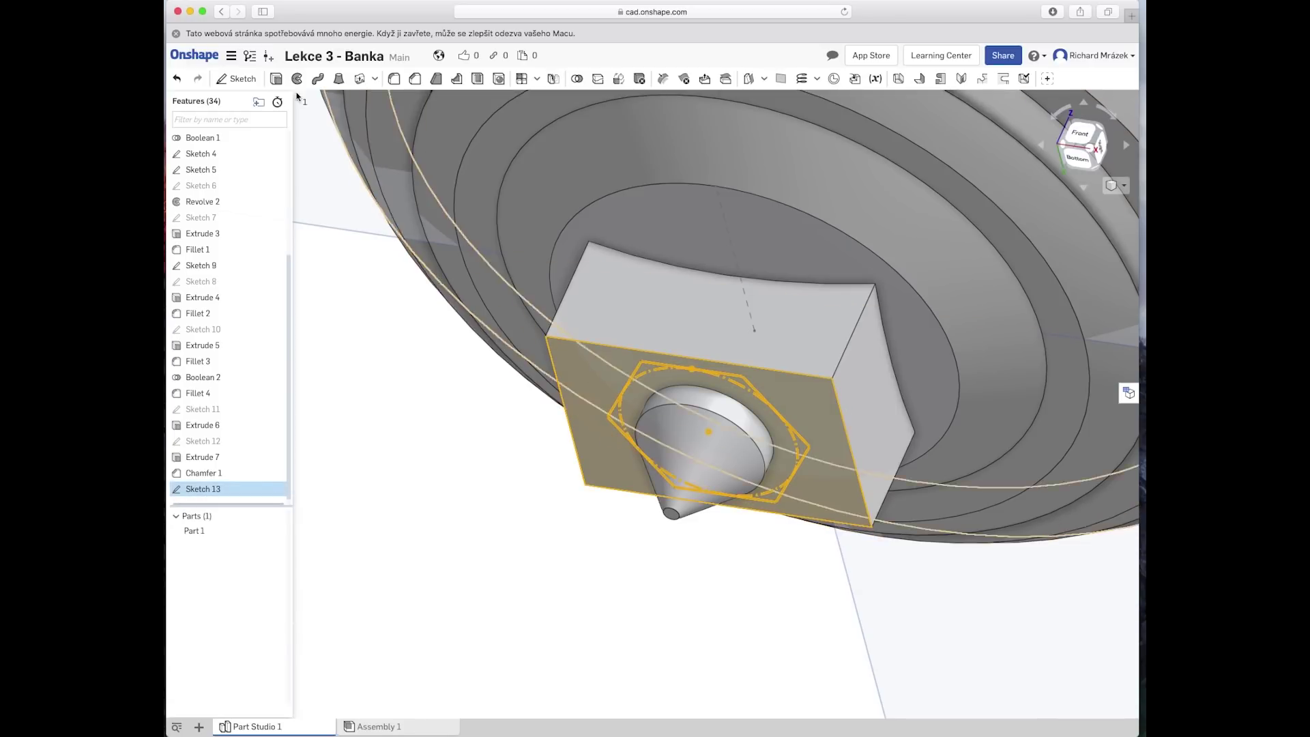
pyautogui.hotkey('shift', 'e')
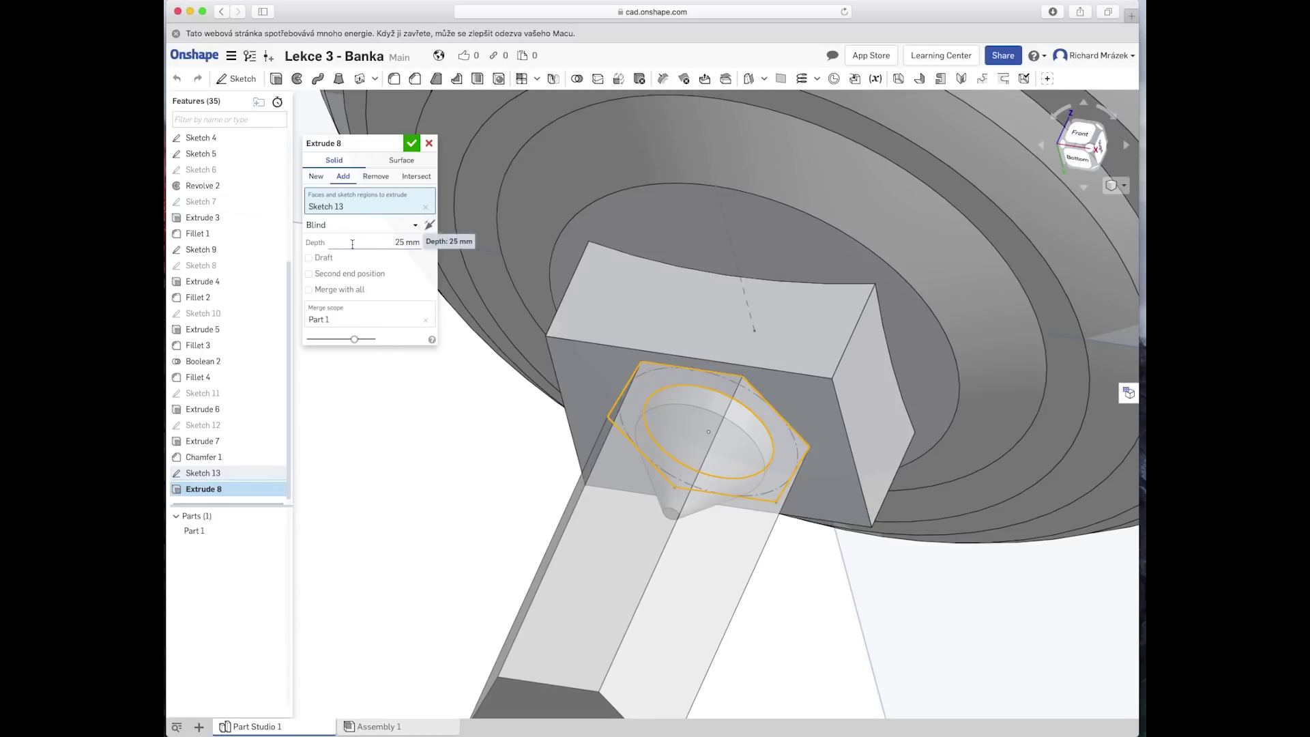
pyautogui.click(413, 226)
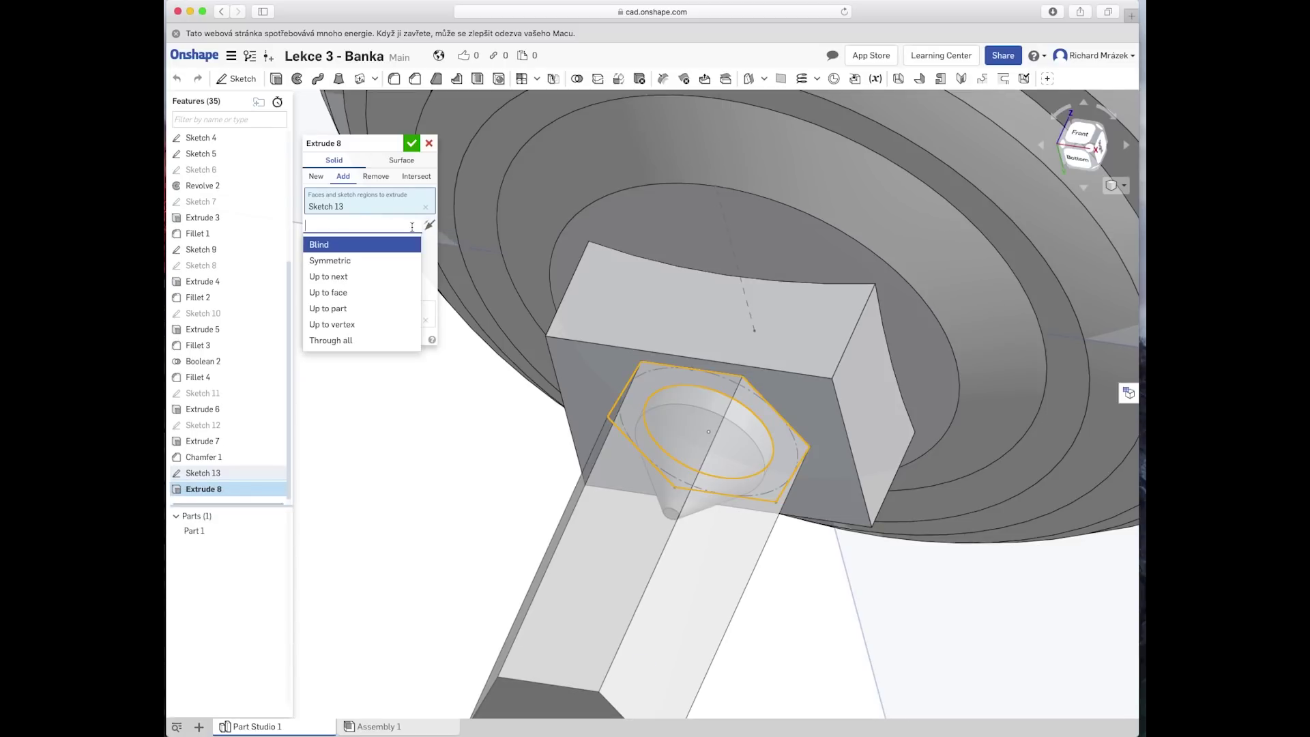
pyautogui.click(354, 324)
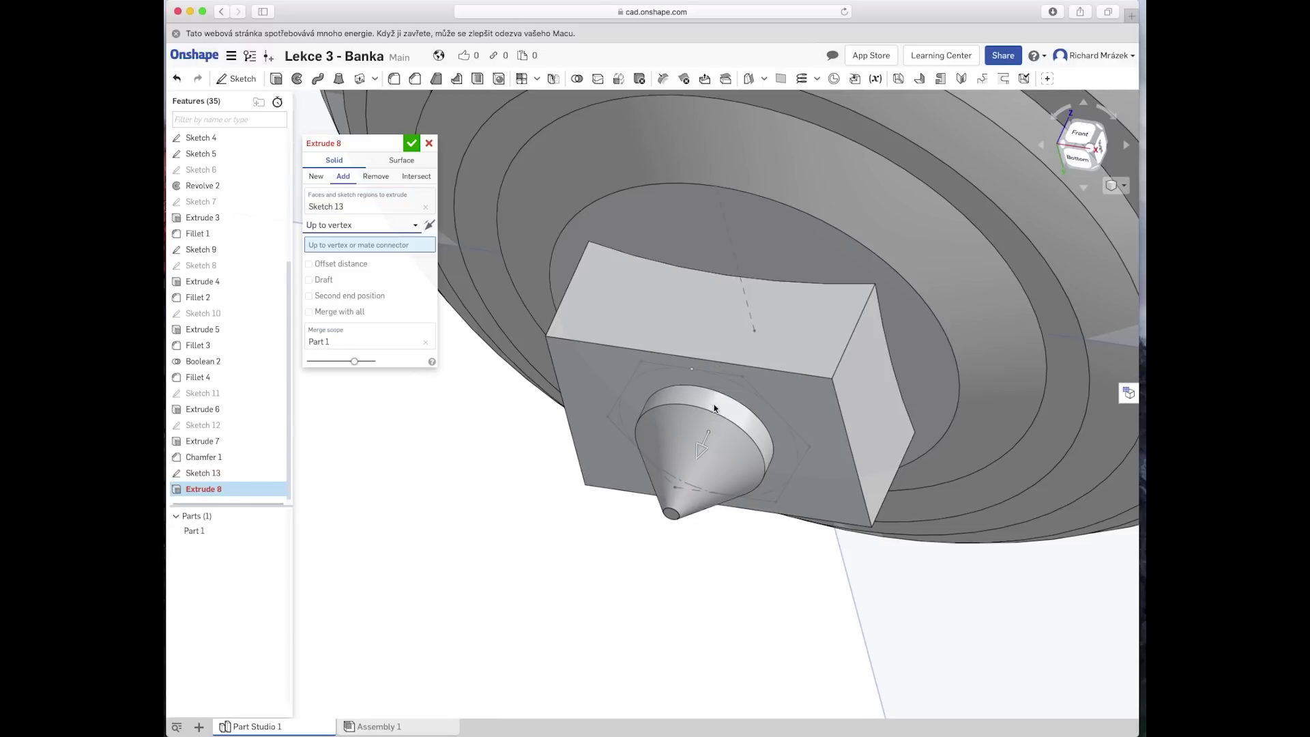
pyautogui.click(414, 224)
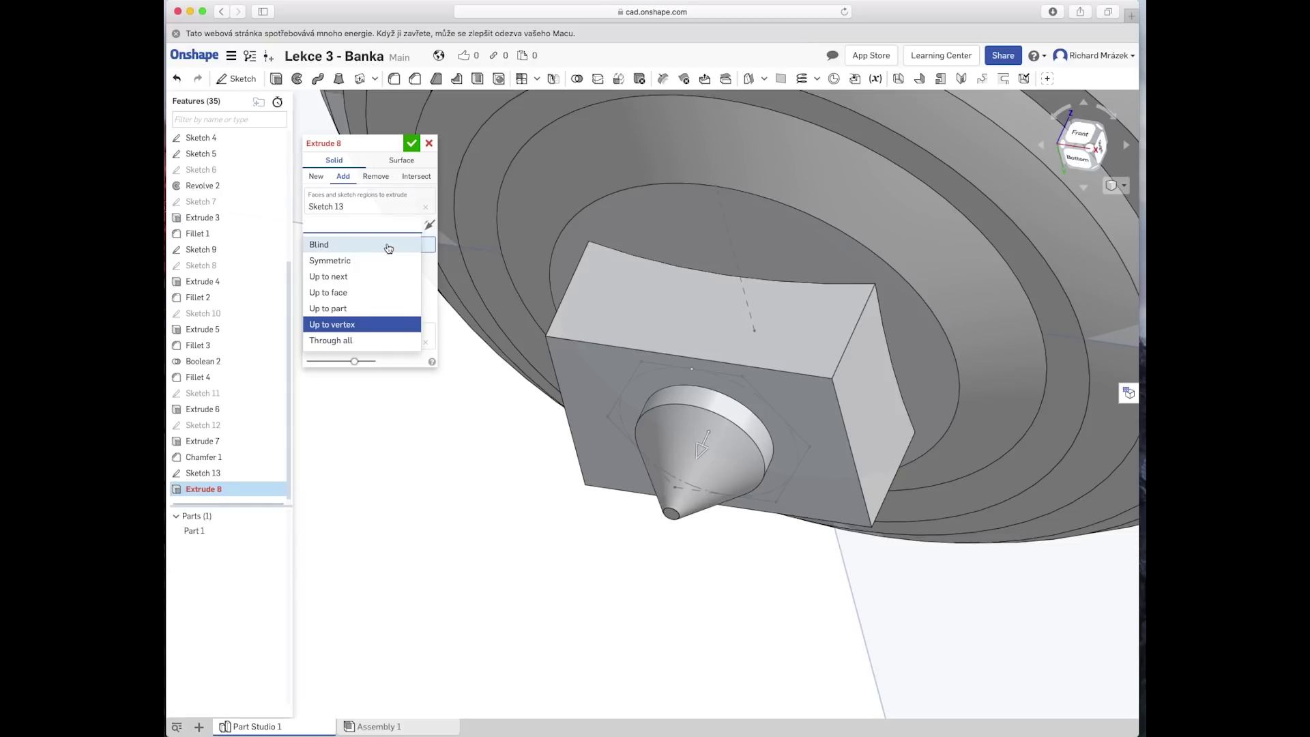
pyautogui.click(344, 250)
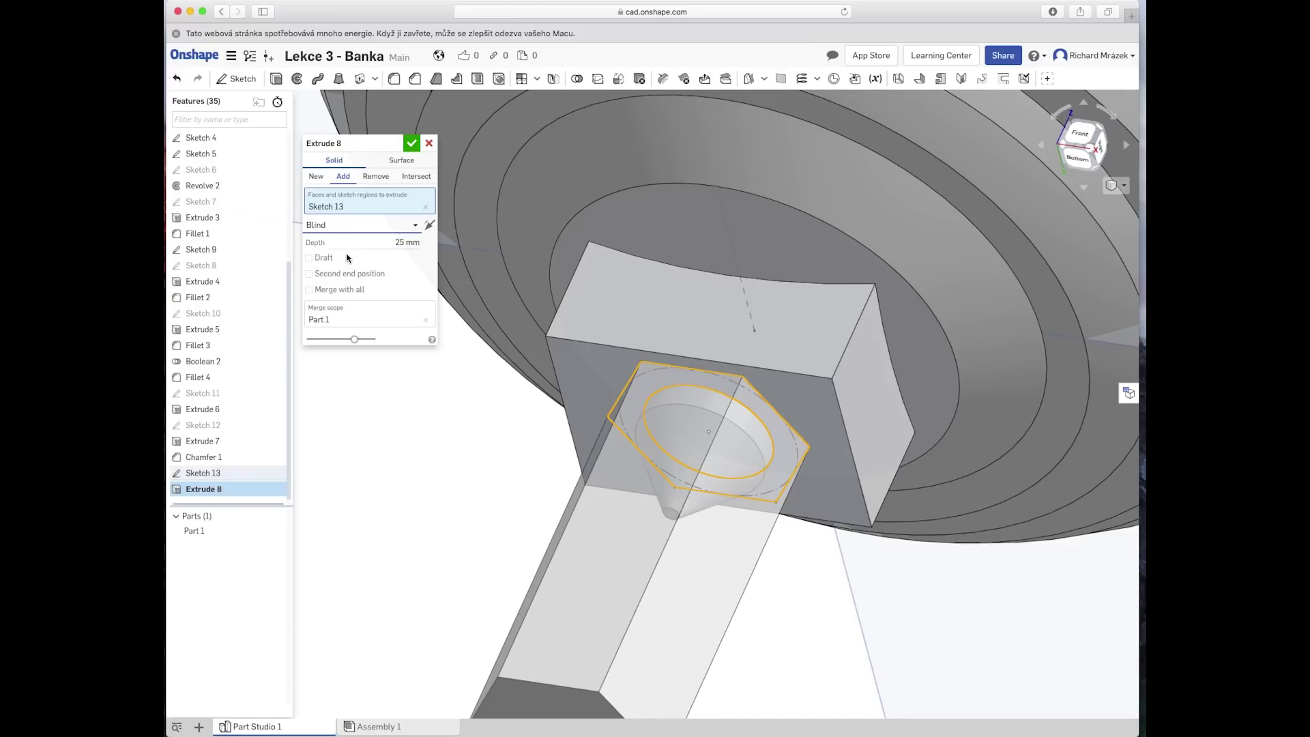
# Step: Set the hex extrusion depth to 1.8 mm and accept Extrude 8
pyautogui.click(403, 242)
pyautogui.write('2')
pyautogui.press('Return')
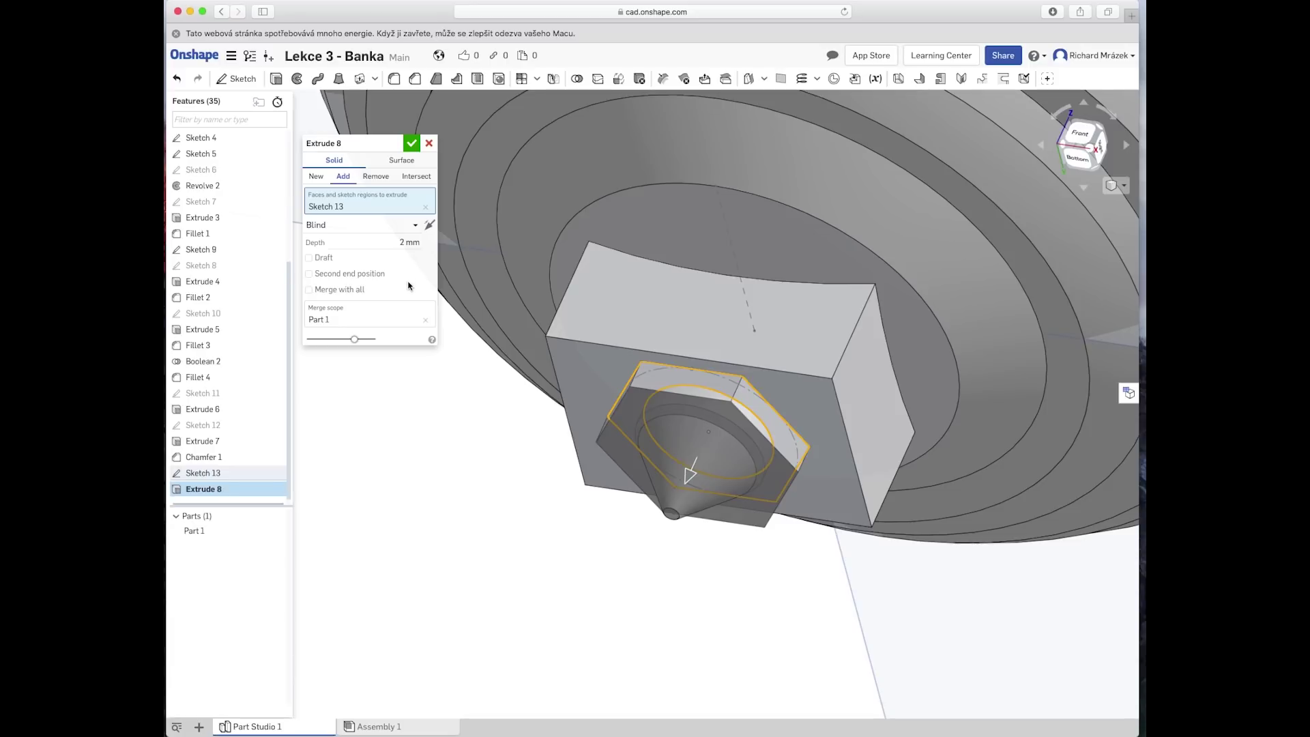
pyautogui.click(402, 243)
pyautogui.write('1.8')
pyautogui.press('Return')
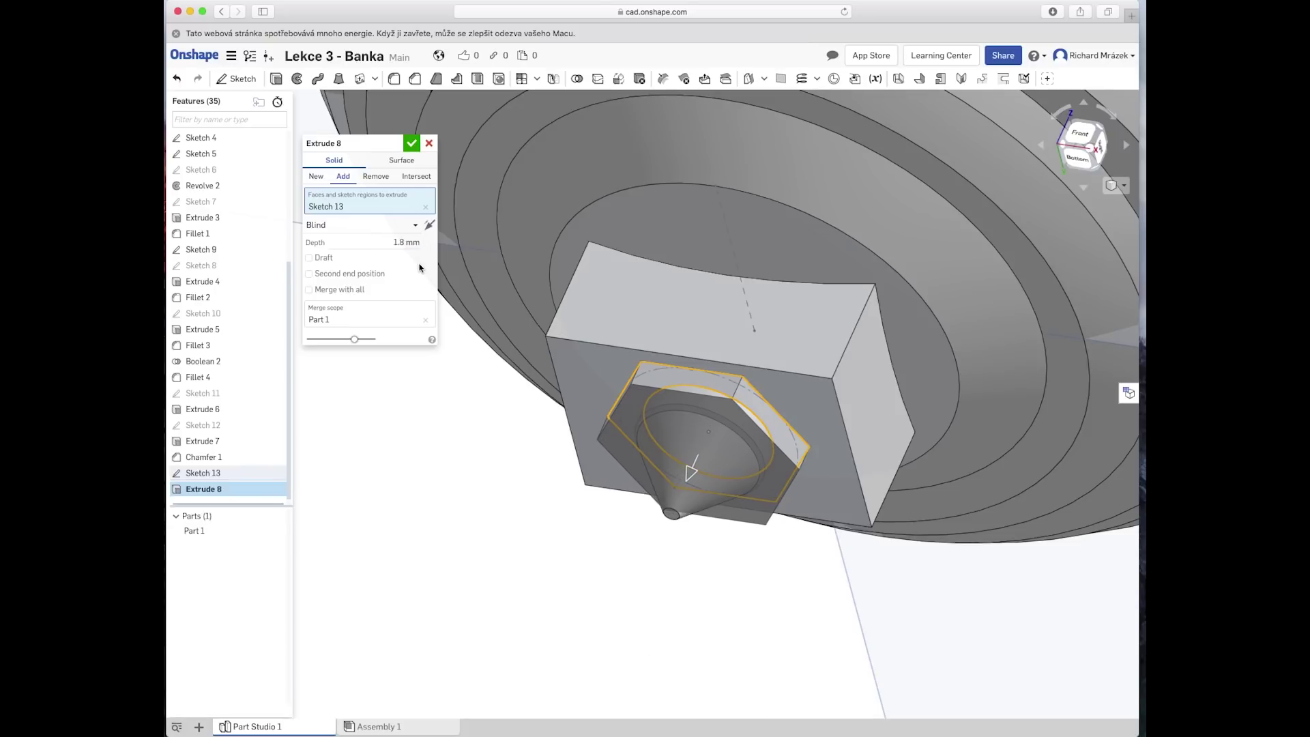
pyautogui.click(411, 146)
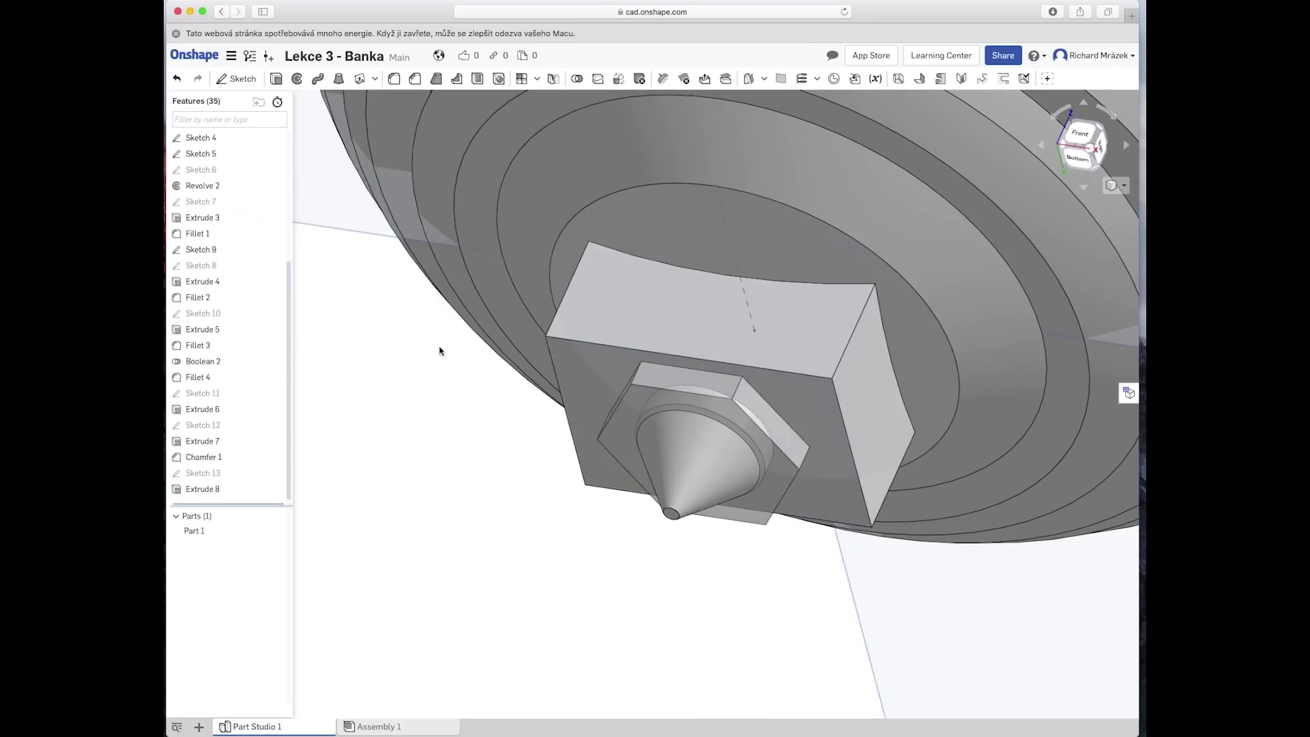
# Step: Orbit and zoom from the hex nut underside to a straight front view of the body
pyautogui.moveTo(491, 453)
pyautogui.mouseDown(button='right')
pyautogui.moveTo(562, 512)
pyautogui.moveTo(538, 489)
pyautogui.moveTo(526, 507)
pyautogui.moveTo(512, 489)
pyautogui.moveTo(506, 436)
pyautogui.mouseUp(button='right')
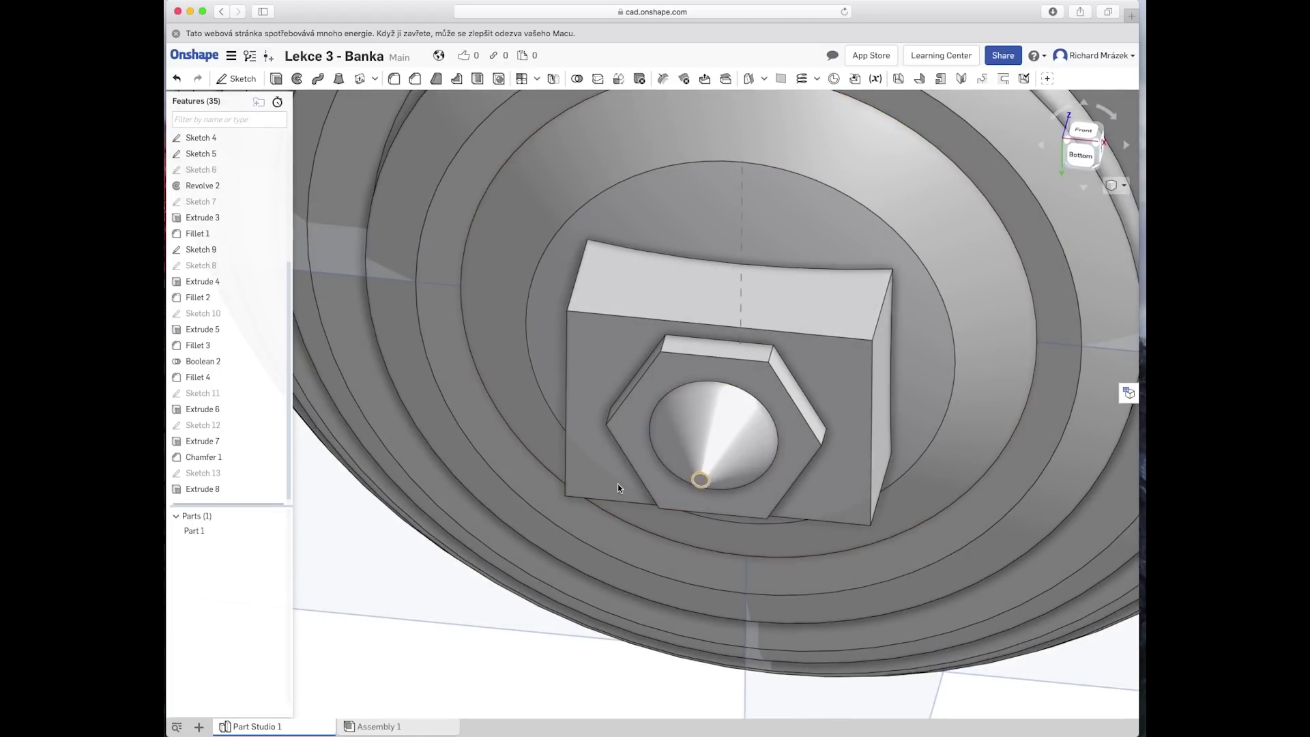
pyautogui.scroll(-1, 641, 490)
pyautogui.scroll(-2, 616, 480)
pyautogui.scroll(-5, 614, 482)
pyautogui.moveTo(582, 527); pyautogui.dragTo(565, 603, button='right')
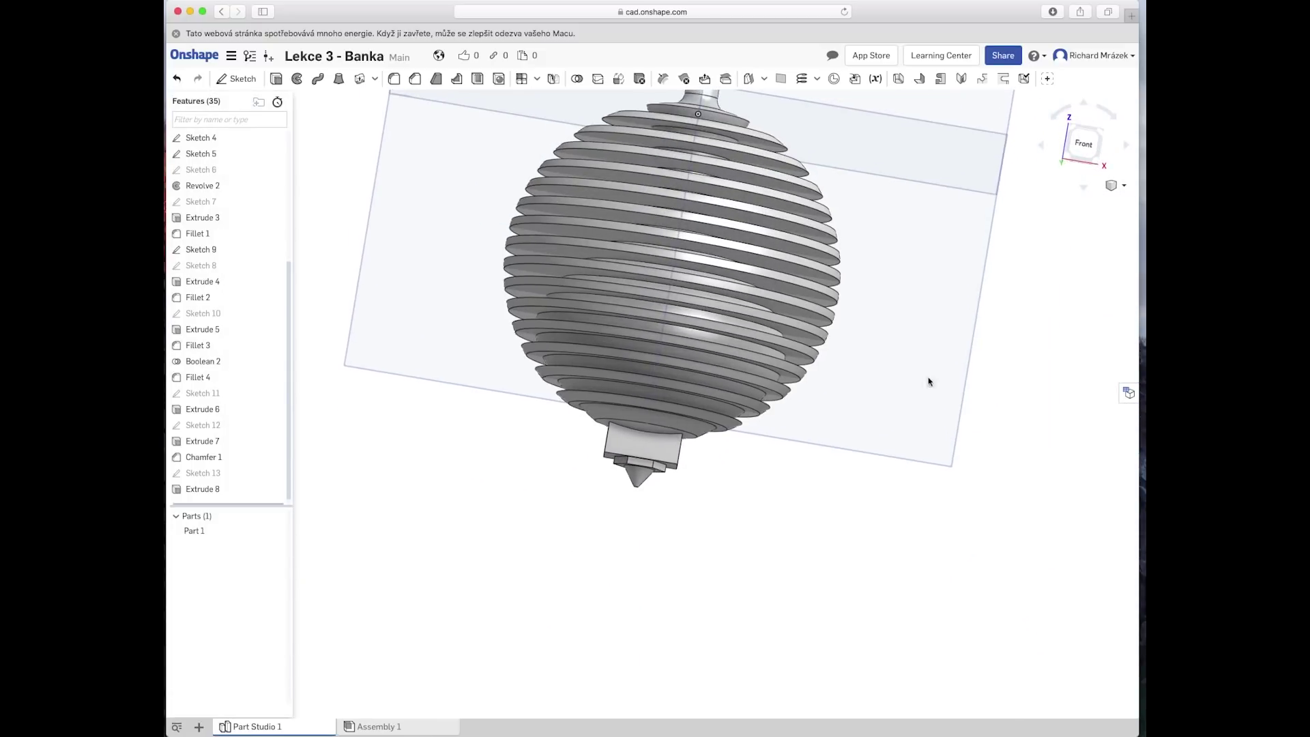
pyautogui.click(1084, 145)
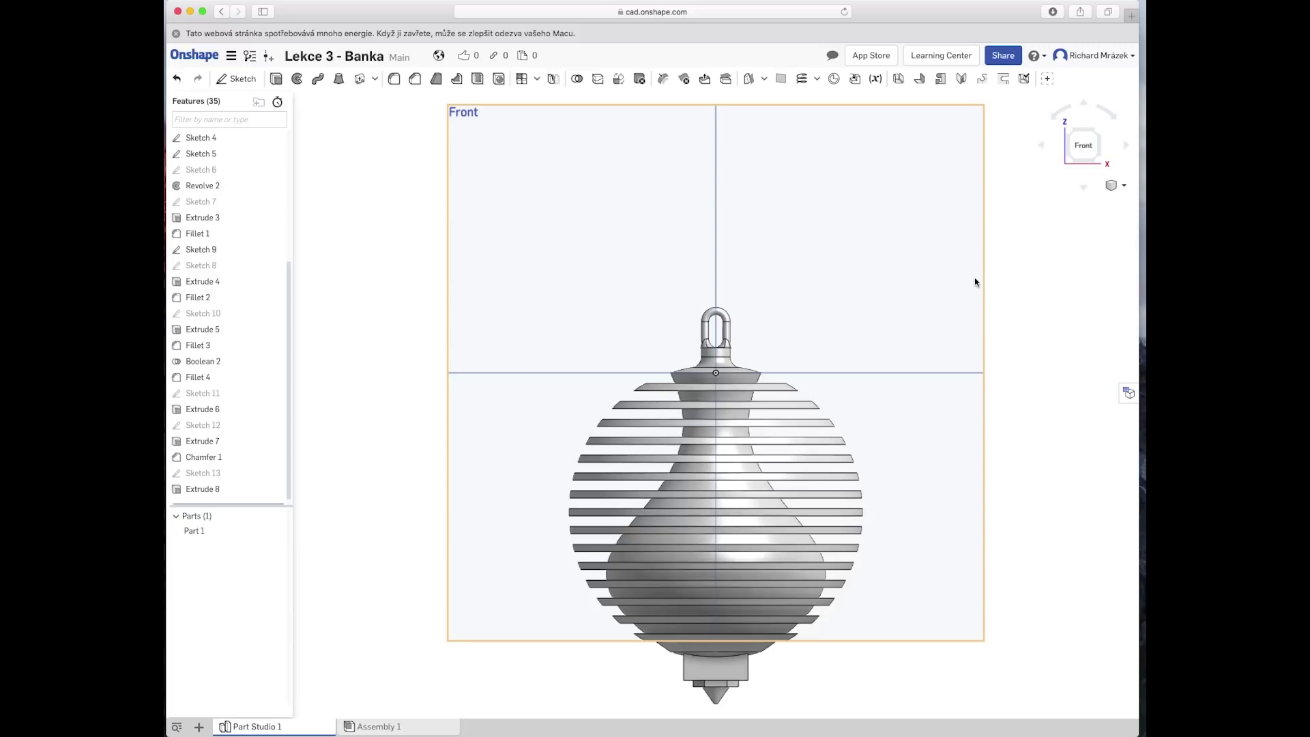
pyautogui.moveTo(919, 447); pyautogui.dragTo(877, 357, button='middle')
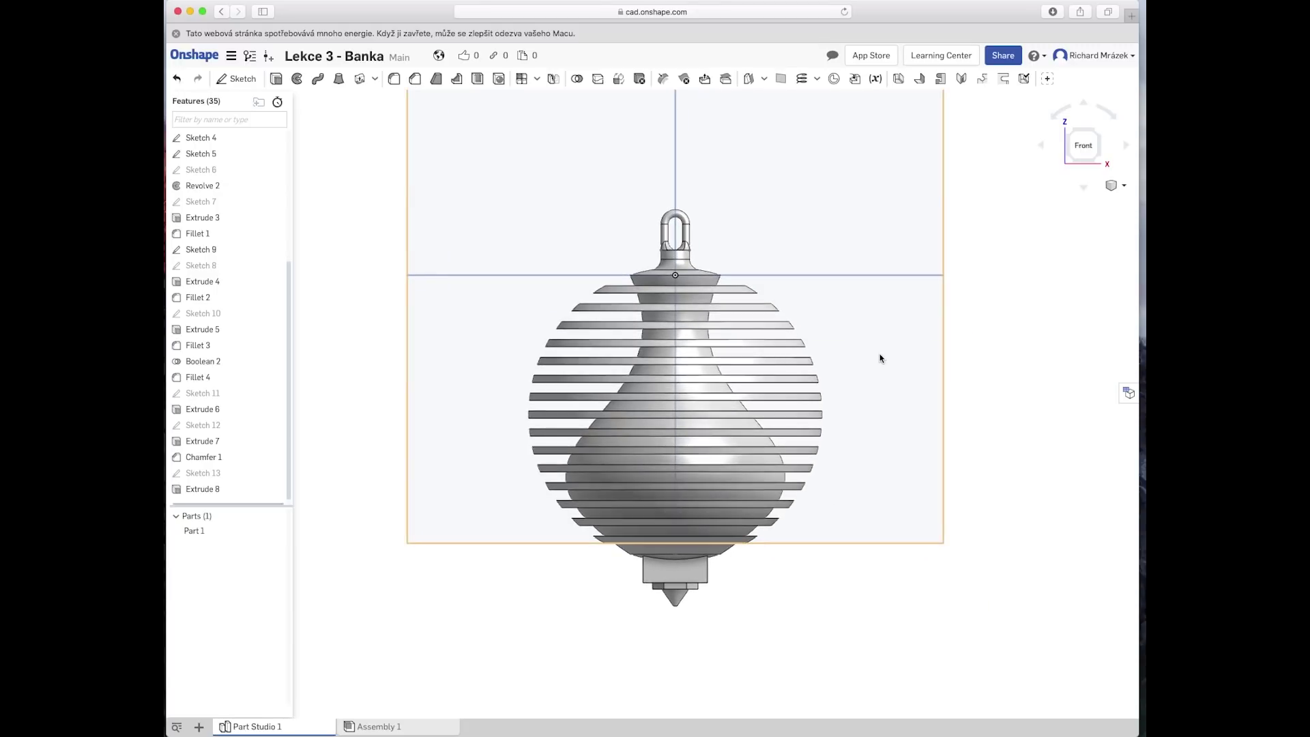
pyautogui.scroll(2, 854, 387)
pyautogui.scroll(1, 855, 390)
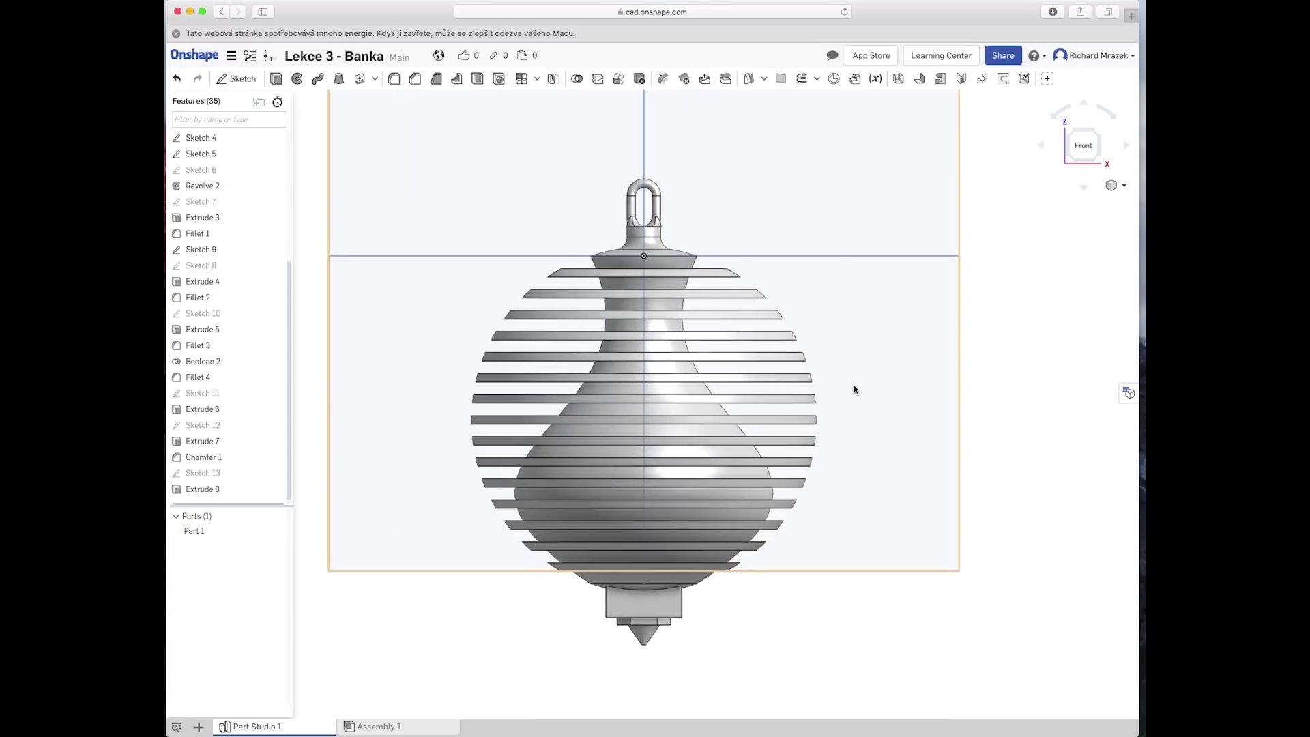
pyautogui.scroll(1, 860, 350)
pyautogui.scroll(-1, 860, 350)
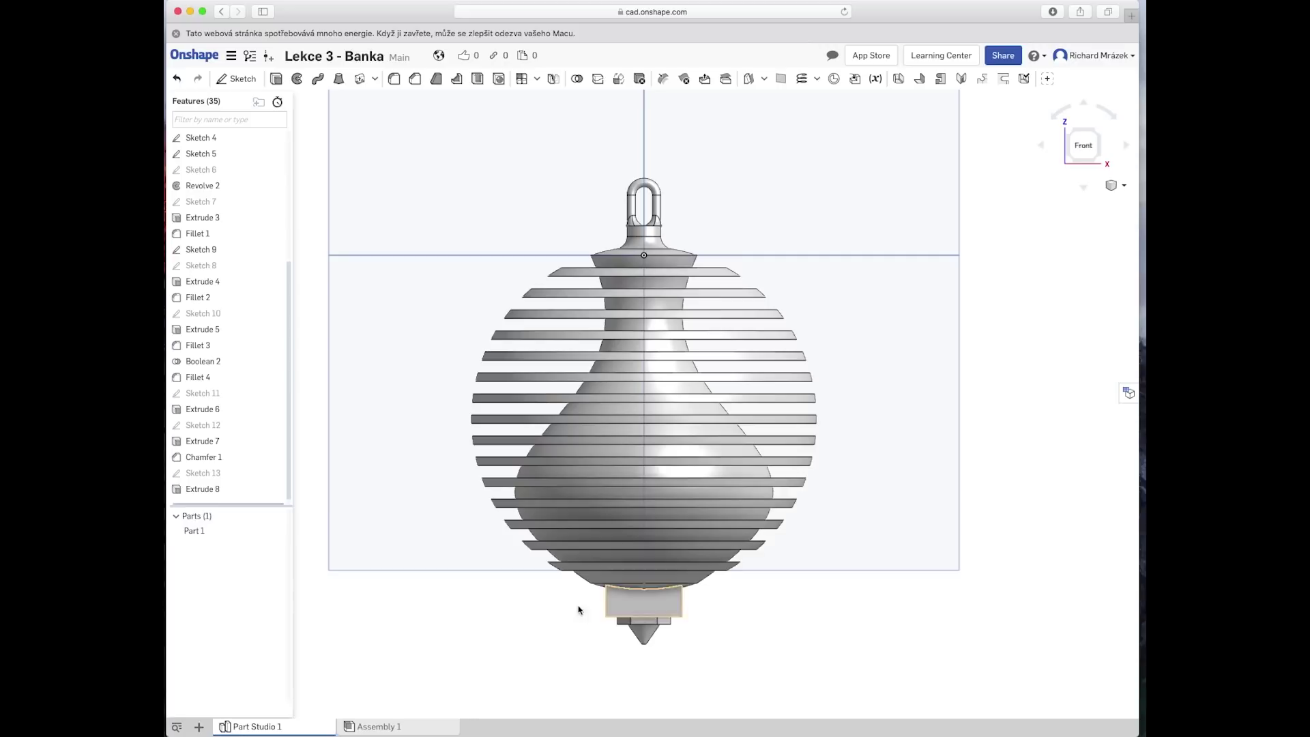
# Step: Orbit and zoom in on the bottom block from an angle, picking its side face
pyautogui.moveTo(557, 596); pyautogui.dragTo(667, 608, button='right')
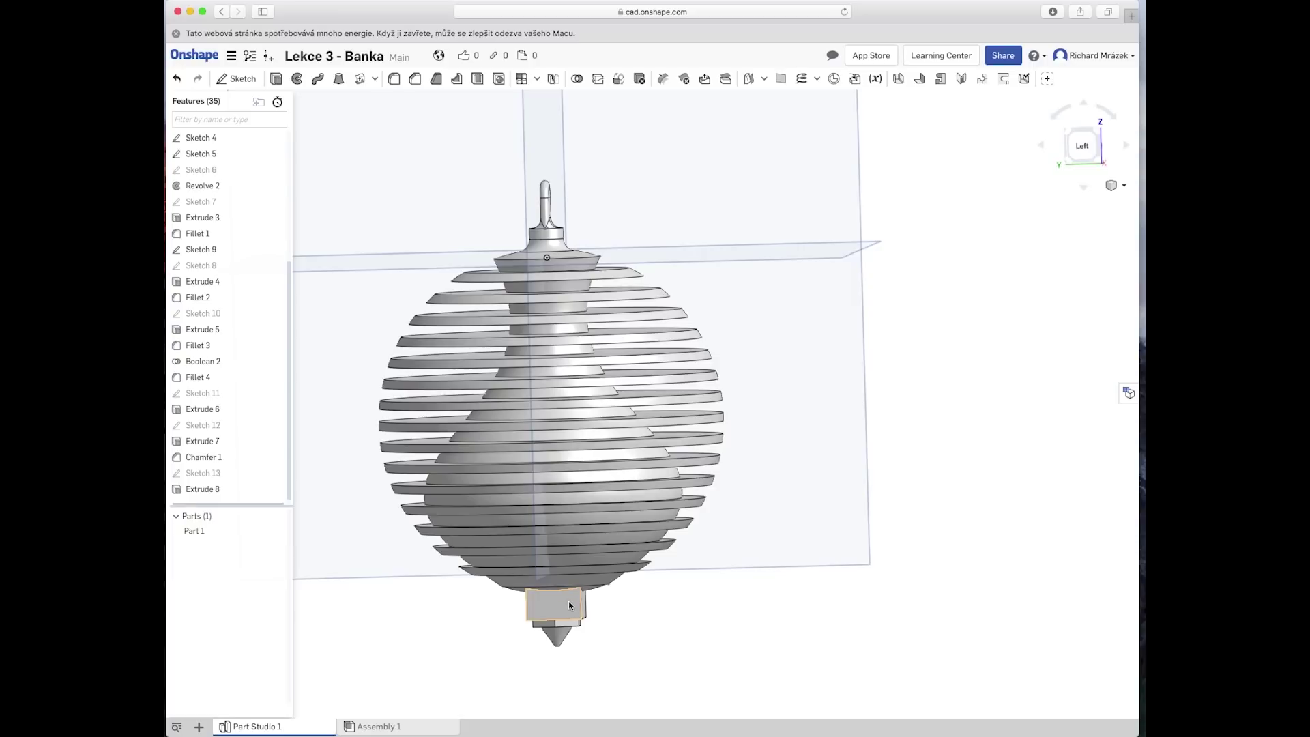
pyautogui.moveTo(526, 622)
pyautogui.mouseDown(button='right')
pyautogui.moveTo(491, 621)
pyautogui.moveTo(641, 617)
pyautogui.moveTo(623, 618)
pyautogui.mouseUp(button='right')
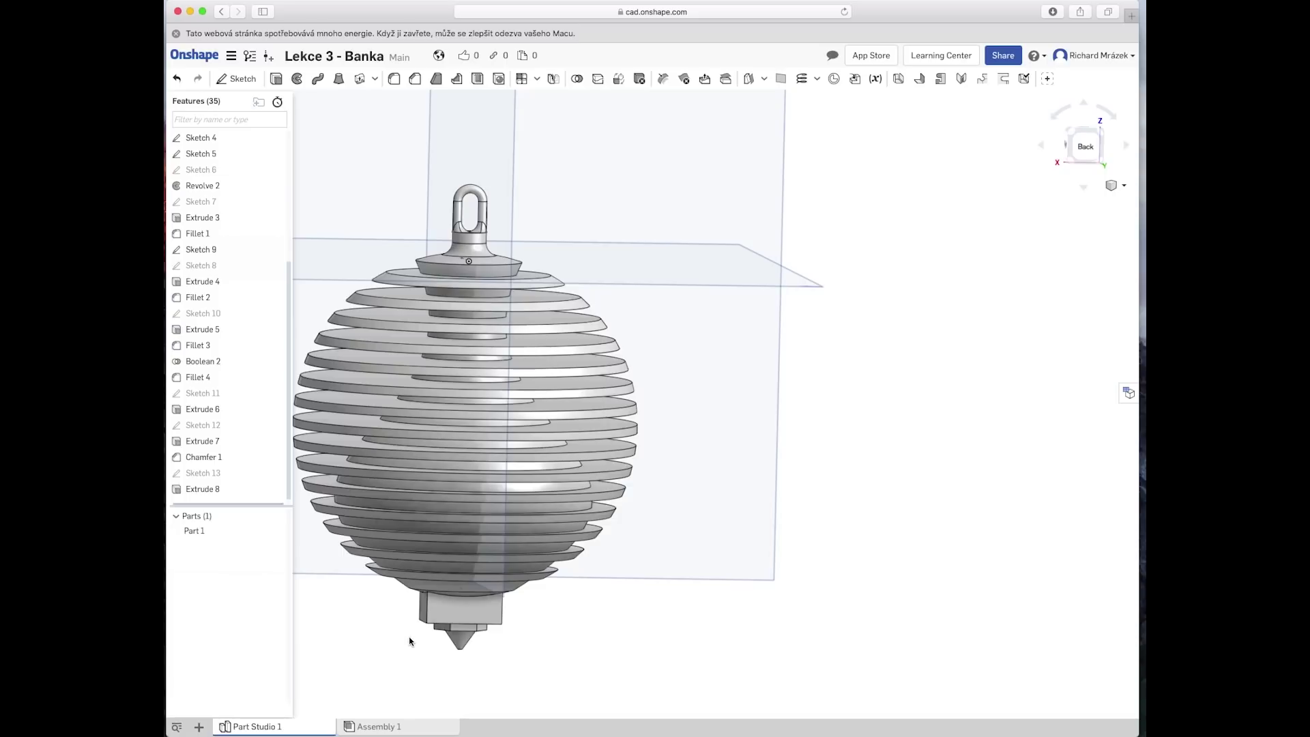
pyautogui.scroll(1, 424, 645)
pyautogui.scroll(2, 424, 645)
pyautogui.moveTo(437, 651)
pyautogui.mouseDown(button='right')
pyautogui.moveTo(423, 637)
pyautogui.moveTo(418, 649)
pyautogui.moveTo(463, 619)
pyautogui.mouseUp(button='right')
pyautogui.scroll(1, 463, 618)
pyautogui.scroll(1, 477, 609)
pyautogui.scroll(2, 477, 609)
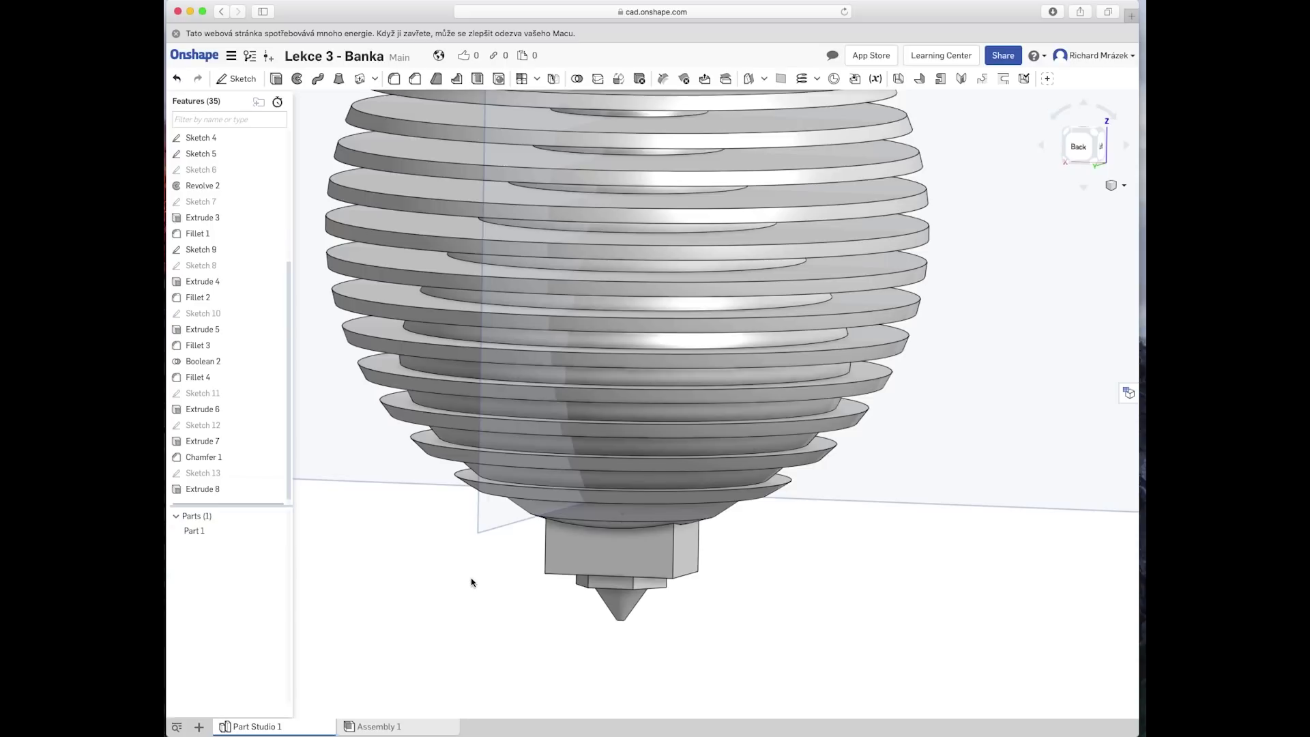
pyautogui.moveTo(477, 580); pyautogui.dragTo(515, 592, button='right')
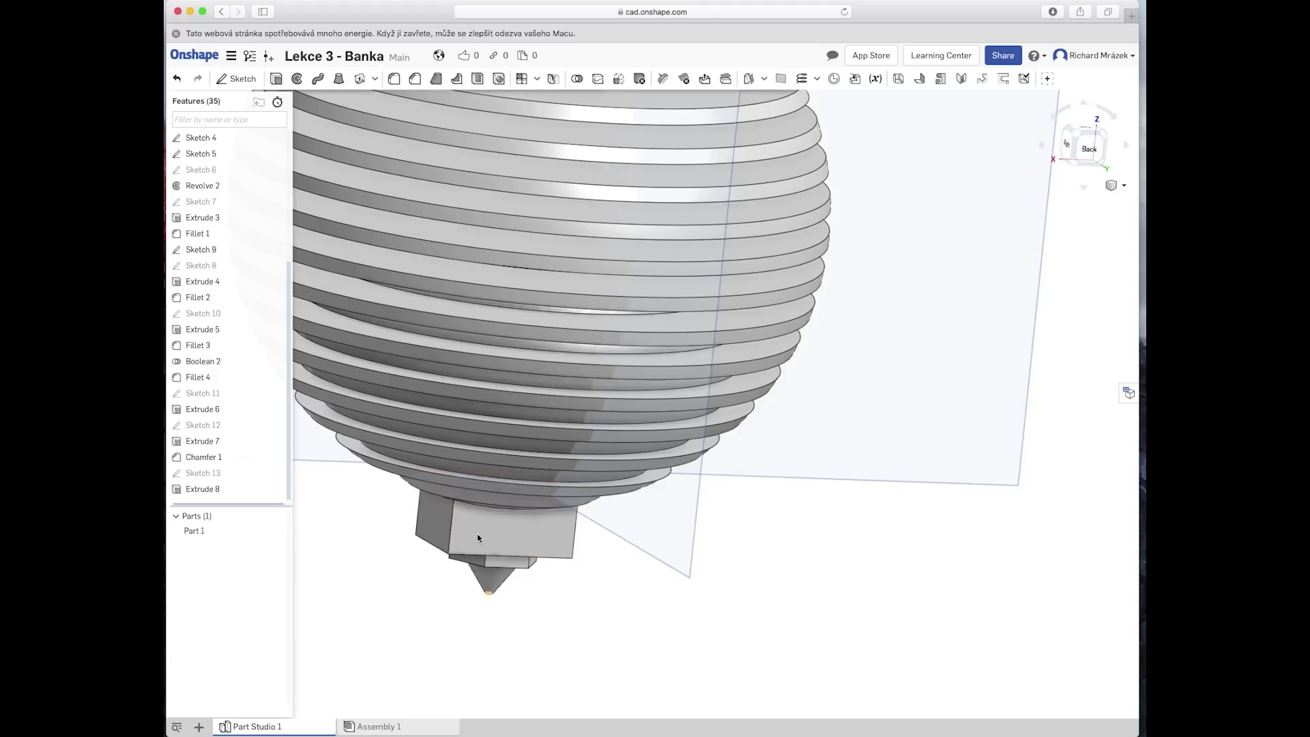
pyautogui.click(498, 420)
# Step: Create Plane 1 offset from one side face of the block, flipped outward
pyautogui.click(433, 584)
pyautogui.click(433, 513)
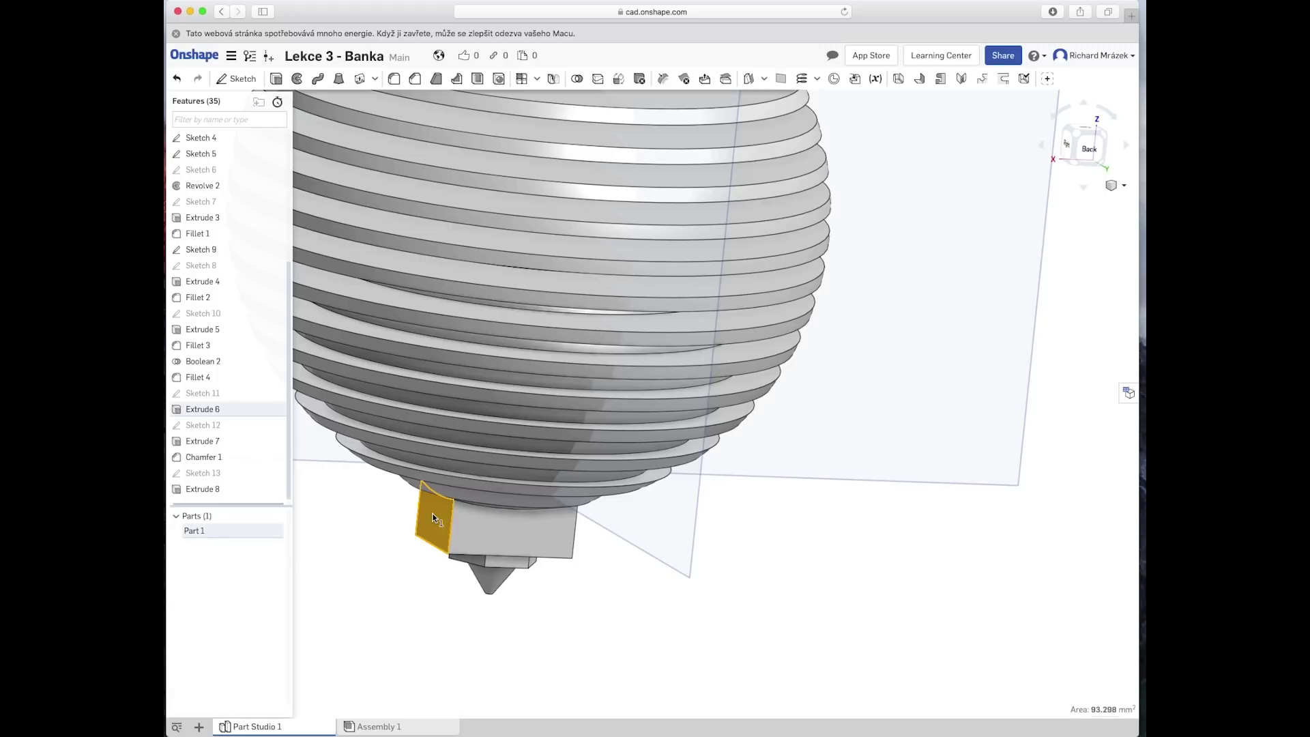
pyautogui.click(781, 78)
pyautogui.click(400, 210)
pyautogui.write('2')
pyautogui.press('Return')
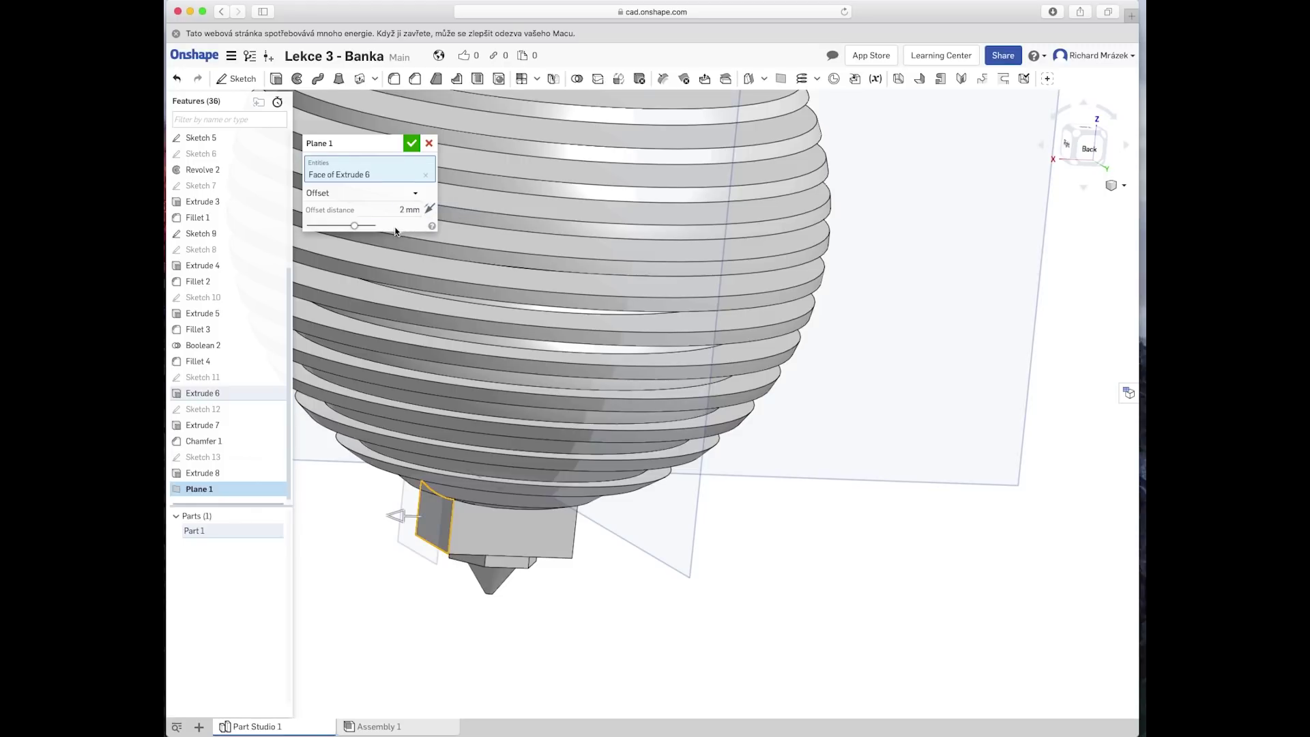
pyautogui.click(428, 209)
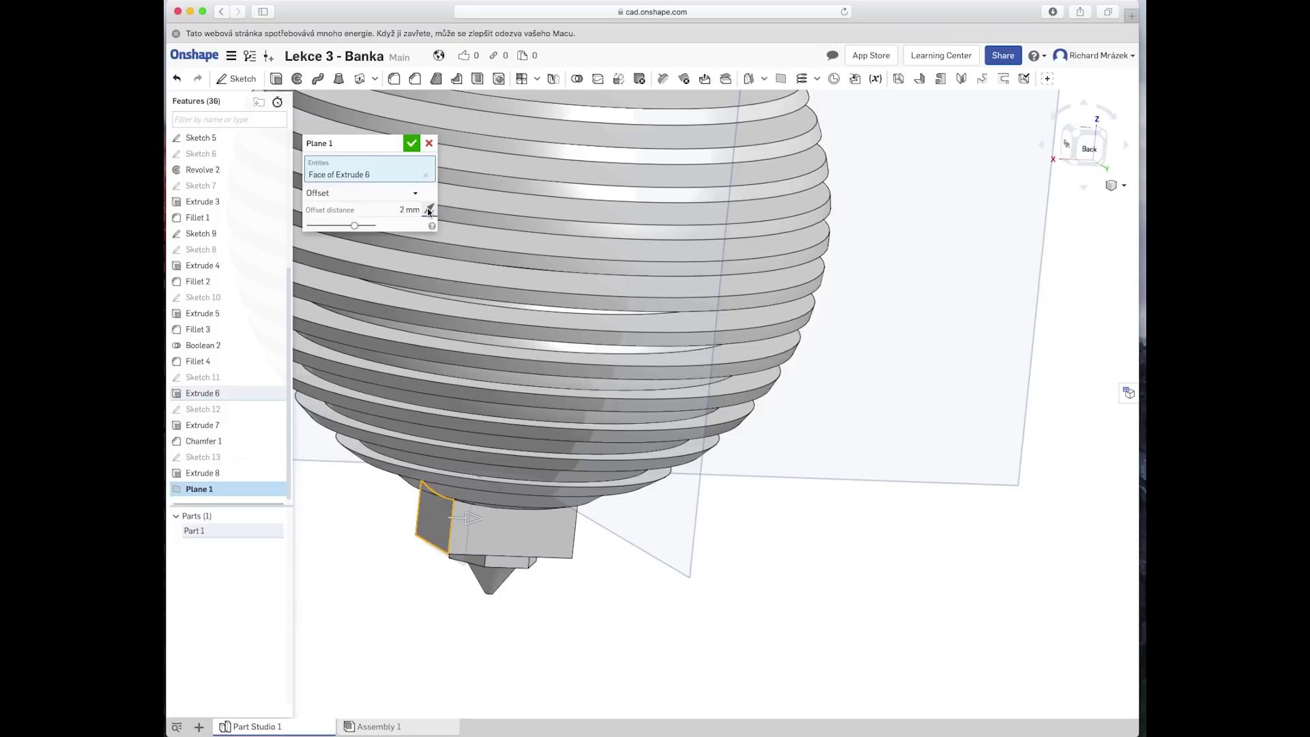
pyautogui.click(401, 210)
pyautogui.write('3')
pyautogui.click(412, 145)
# Step: Create Plane 2 offset 4 mm from the block's opposite side face
pyautogui.moveTo(696, 623)
pyautogui.mouseDown(button='right')
pyautogui.moveTo(649, 622)
pyautogui.moveTo(713, 545)
pyautogui.mouseUp(button='right')
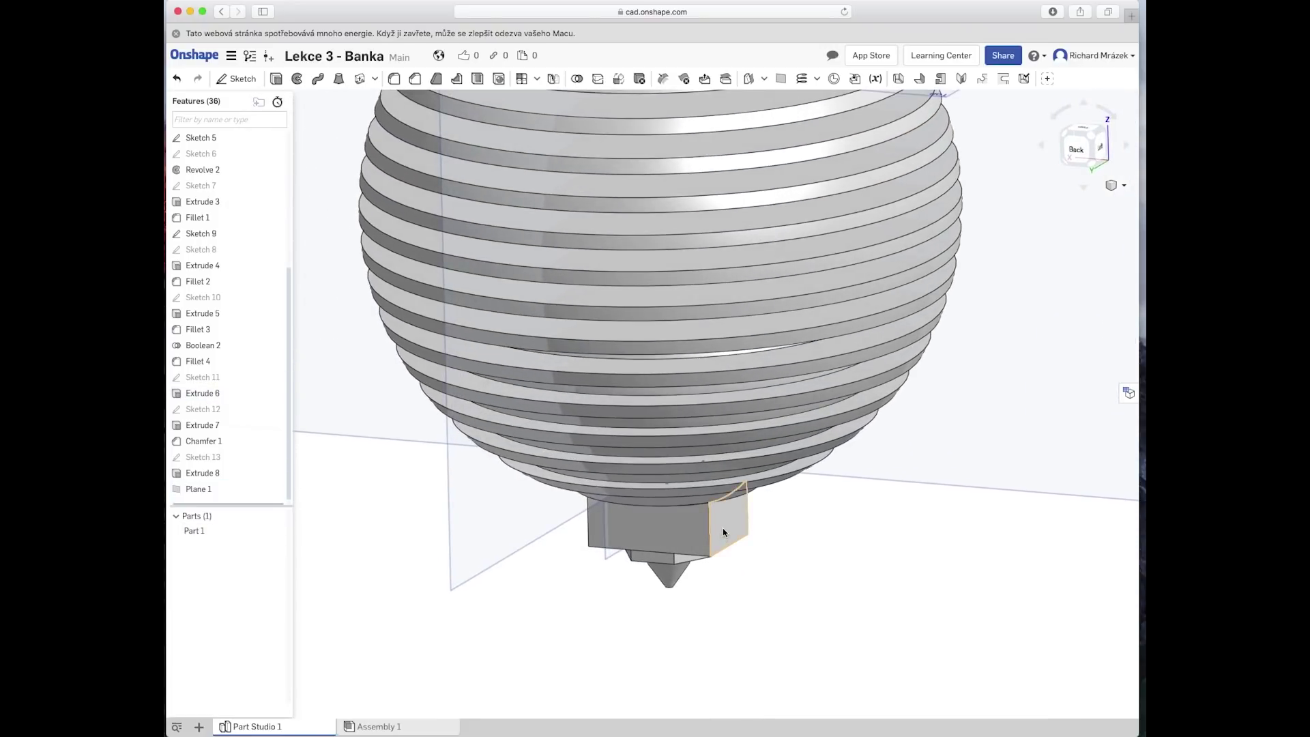
pyautogui.click(724, 530)
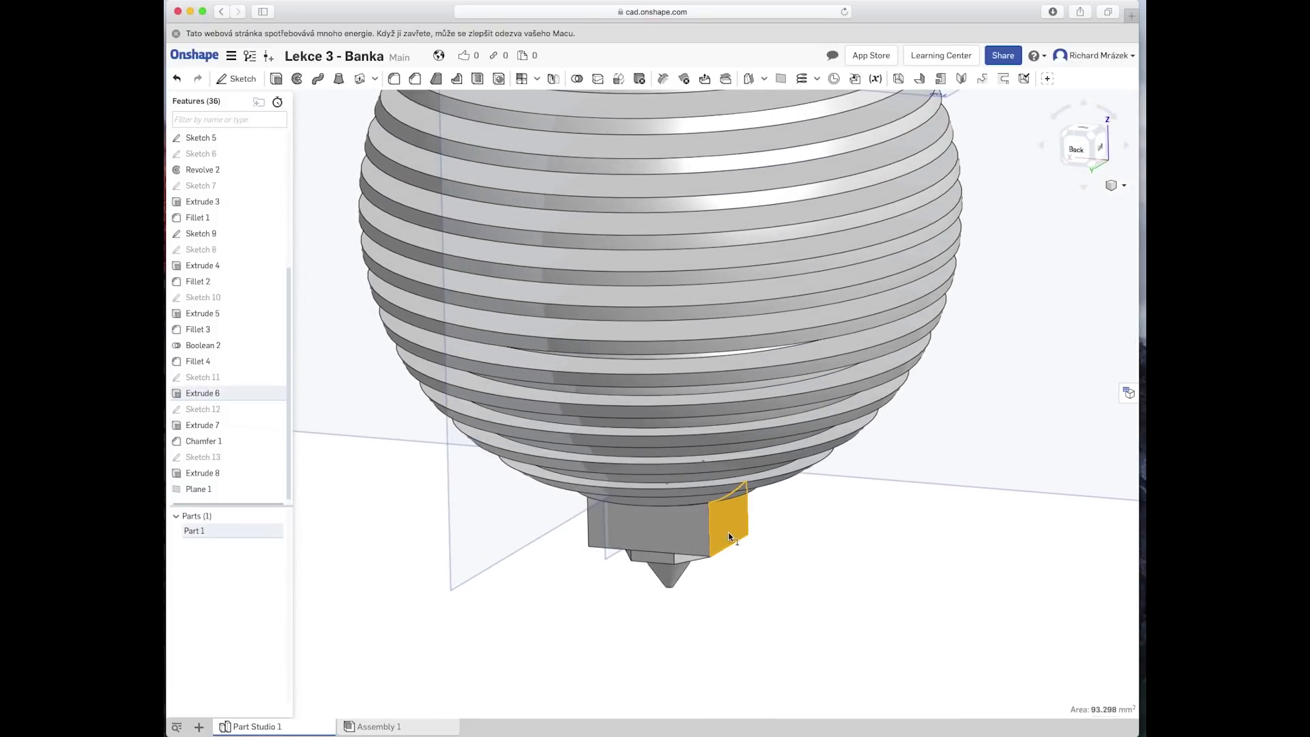
pyautogui.click(782, 80)
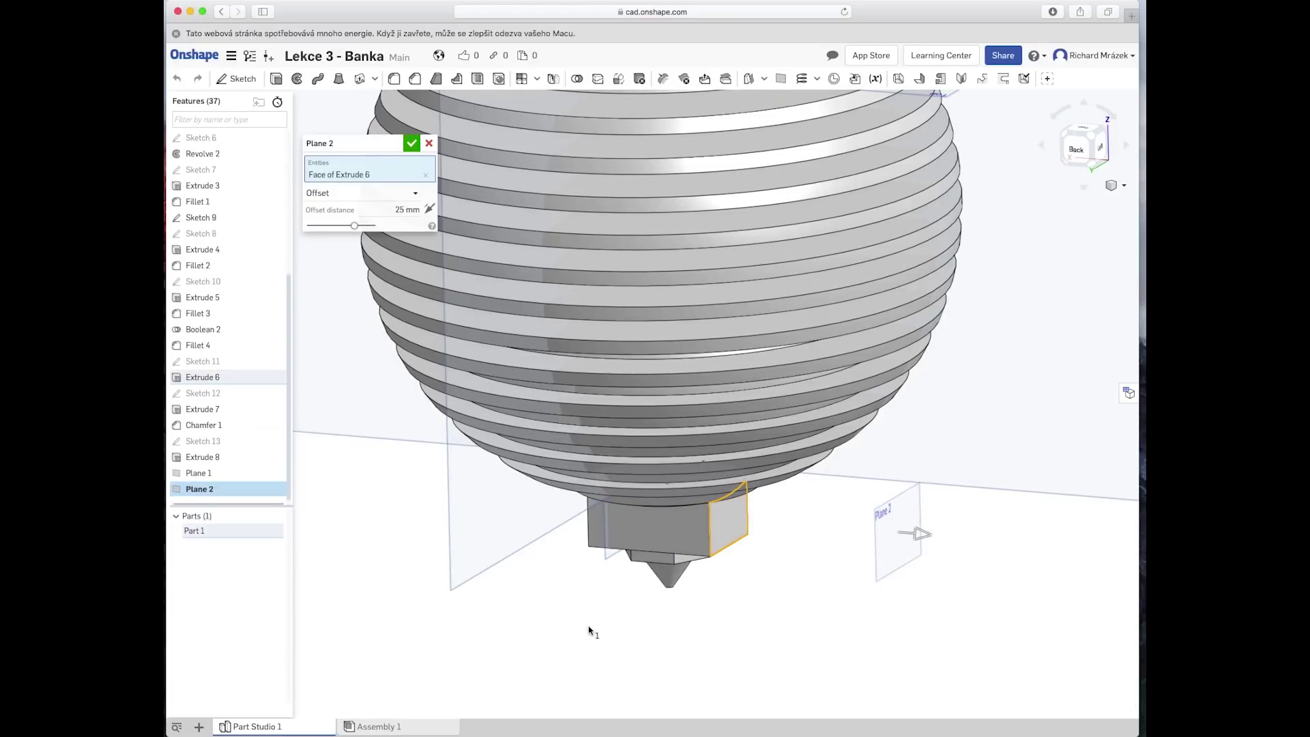
pyautogui.click(385, 209)
pyautogui.write('4')
pyautogui.press('Return')
pyautogui.click(430, 210)
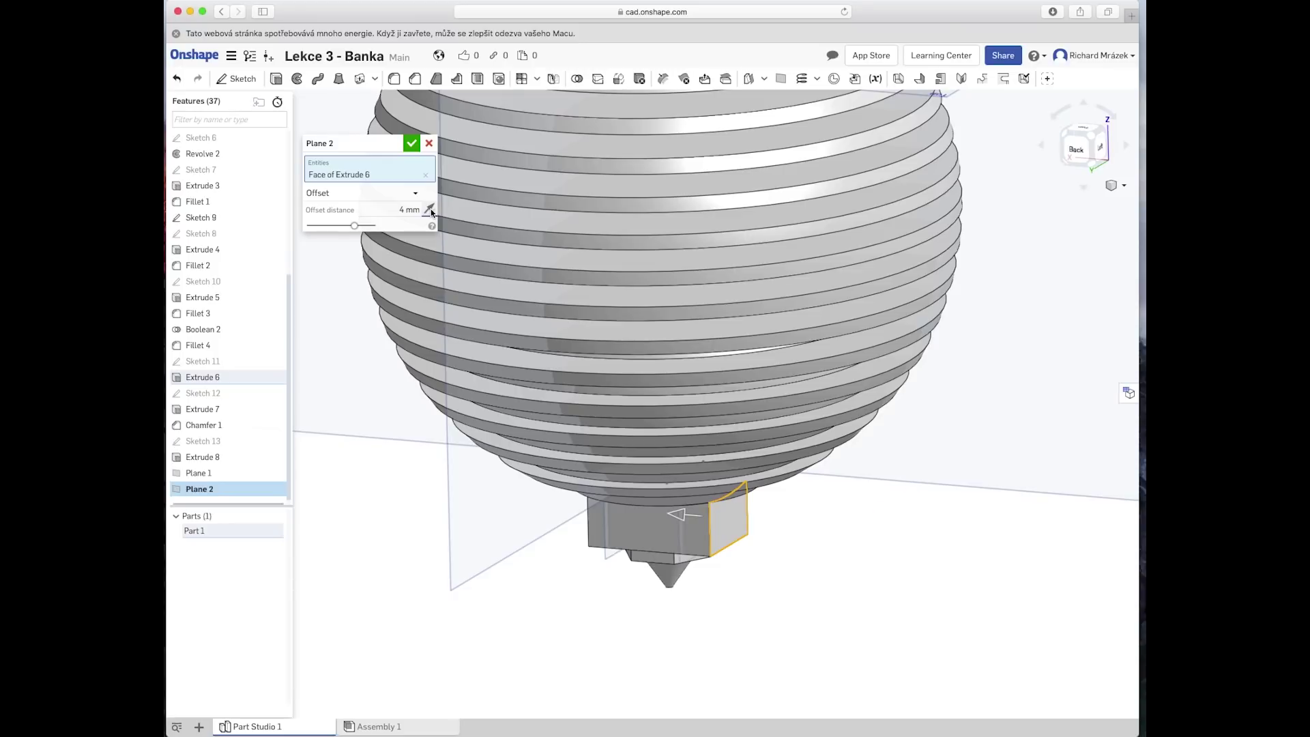
pyautogui.click(412, 144)
pyautogui.scroll(2, 675, 568)
pyautogui.scroll(2, 676, 568)
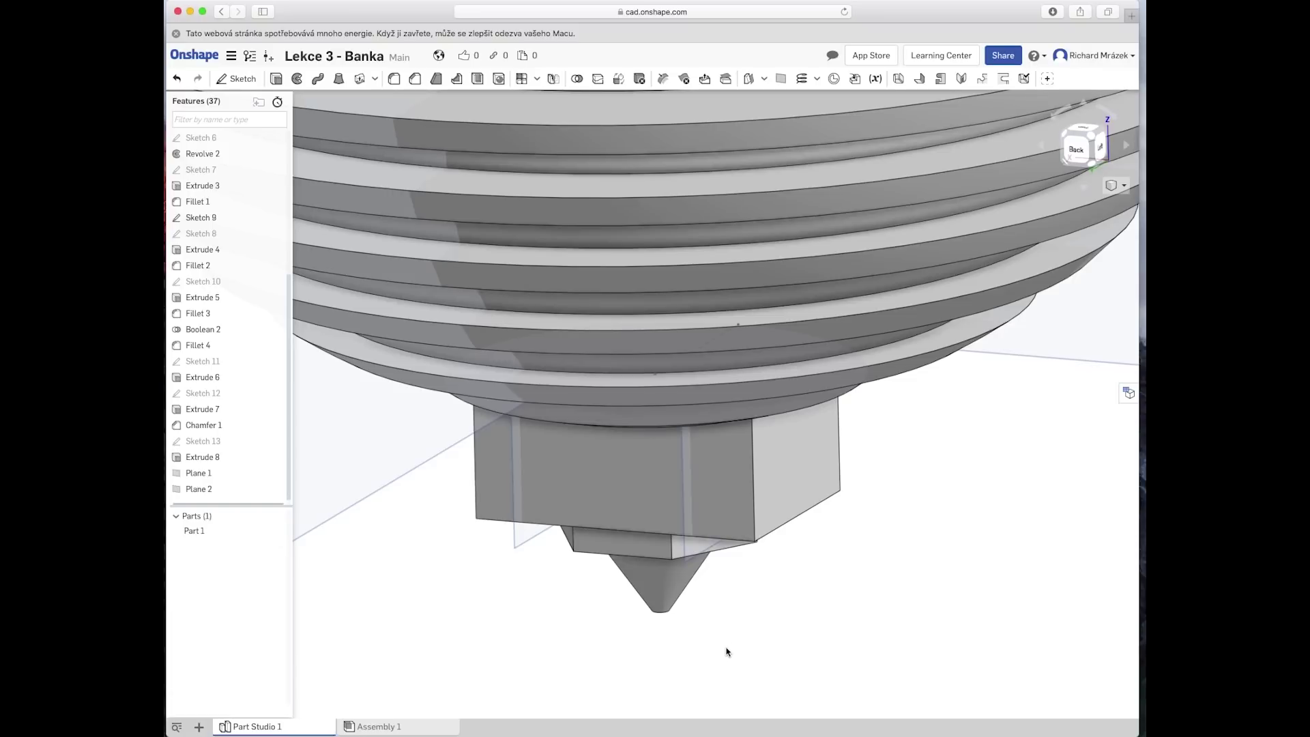
pyautogui.rightClick(708, 473)
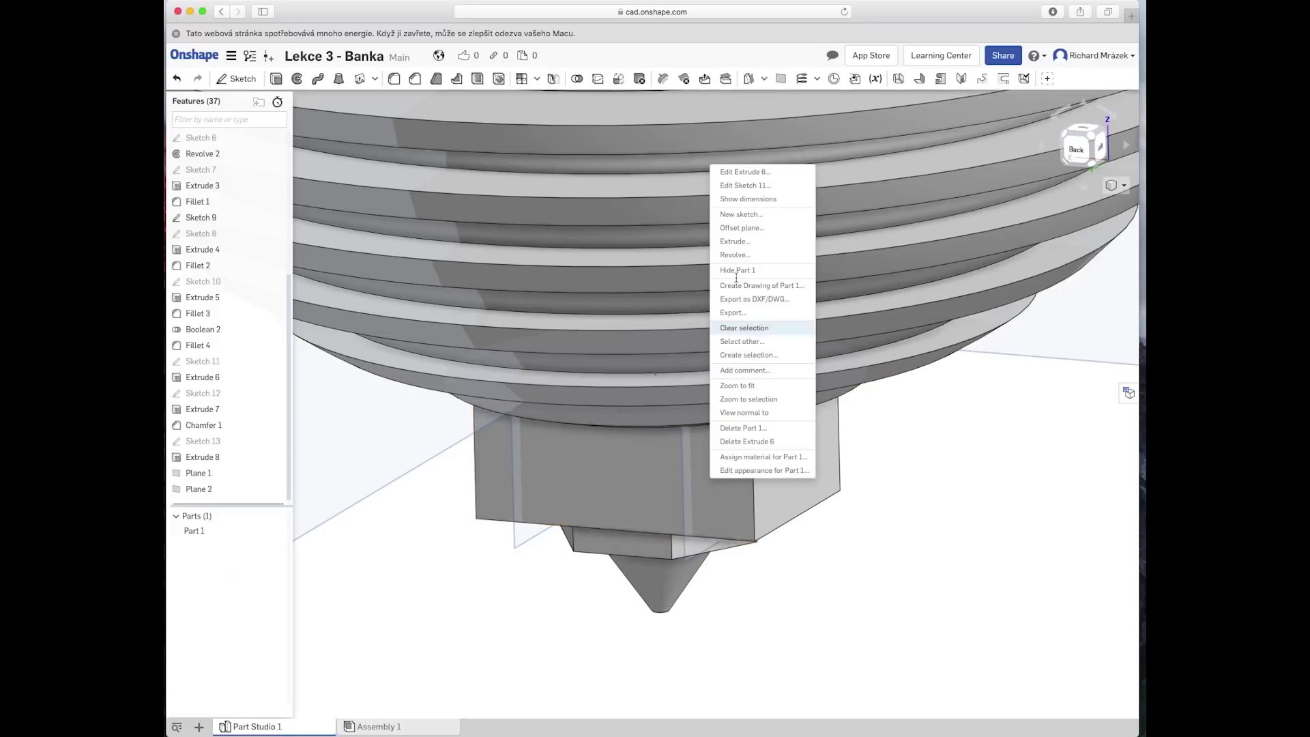
# Step: Start a new sketch on the block's front face, viewed normal to it
pyautogui.click(751, 214)
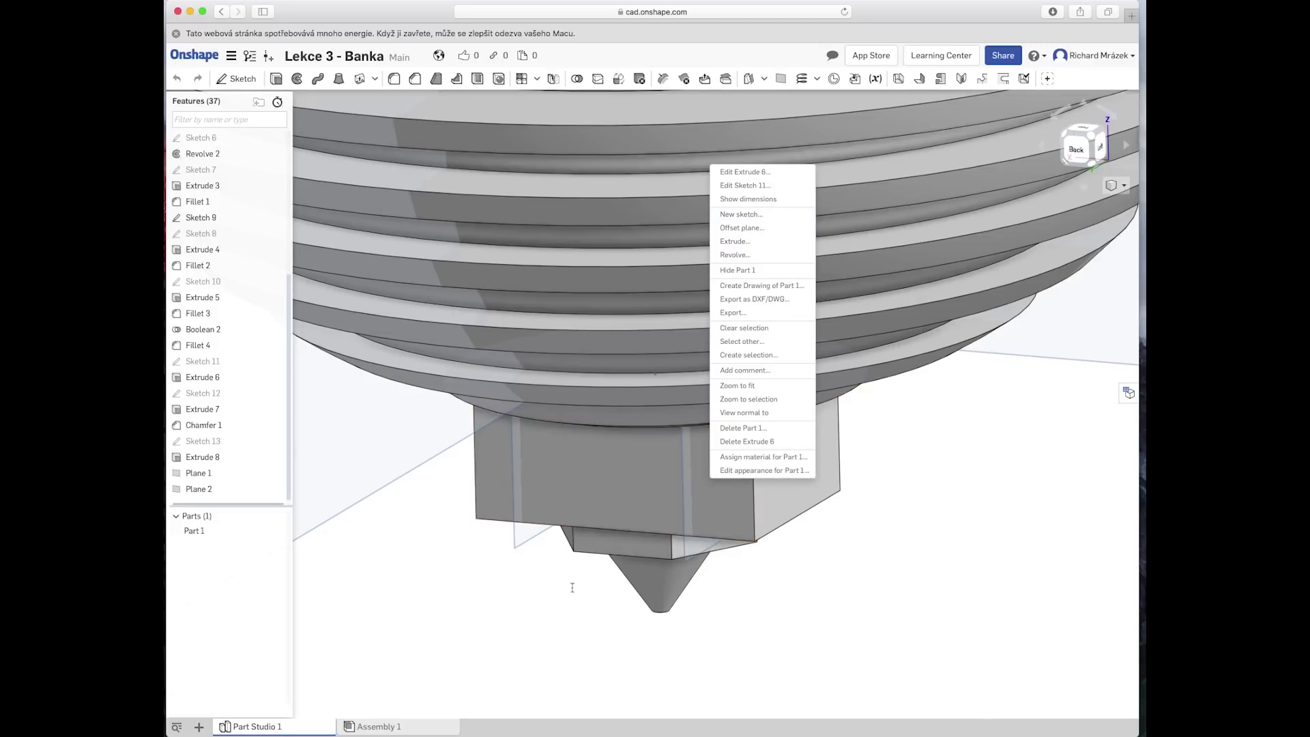
pyautogui.rightClick(607, 495)
pyautogui.click(642, 675)
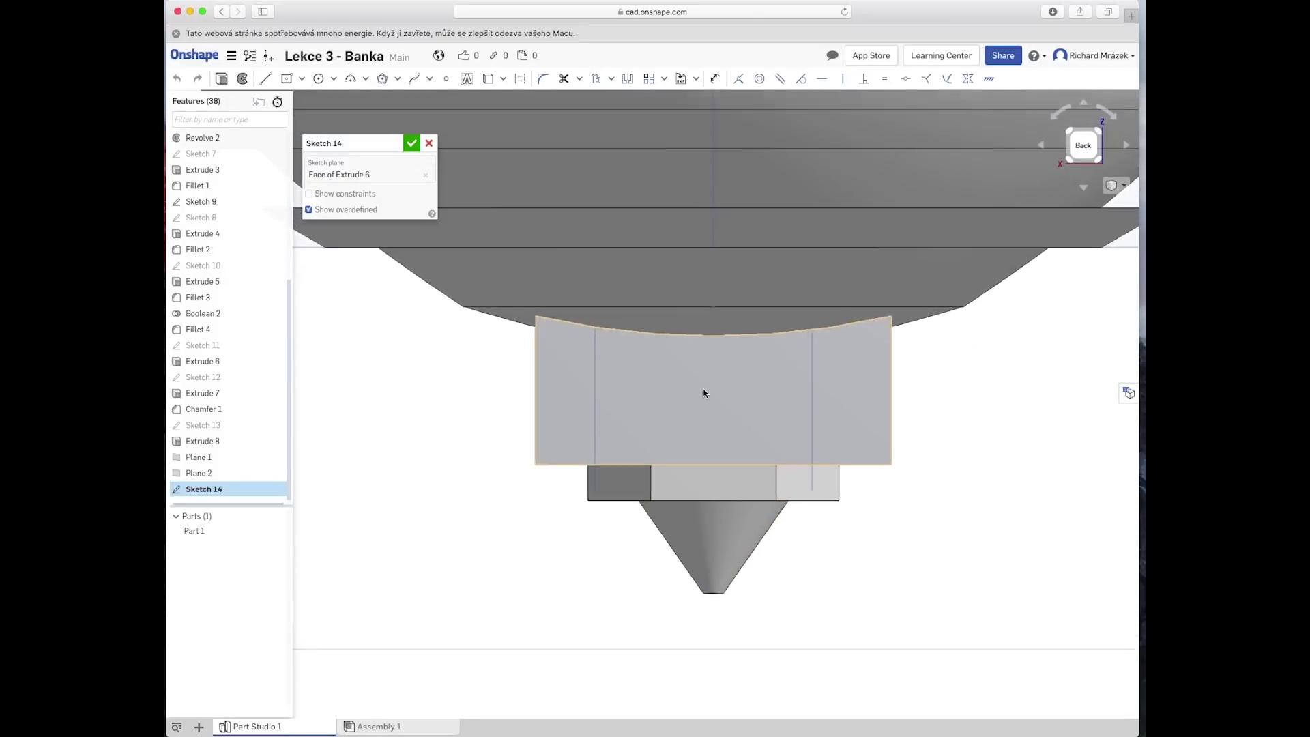
pyautogui.scroll(4, 705, 389)
pyautogui.scroll(2, 707, 395)
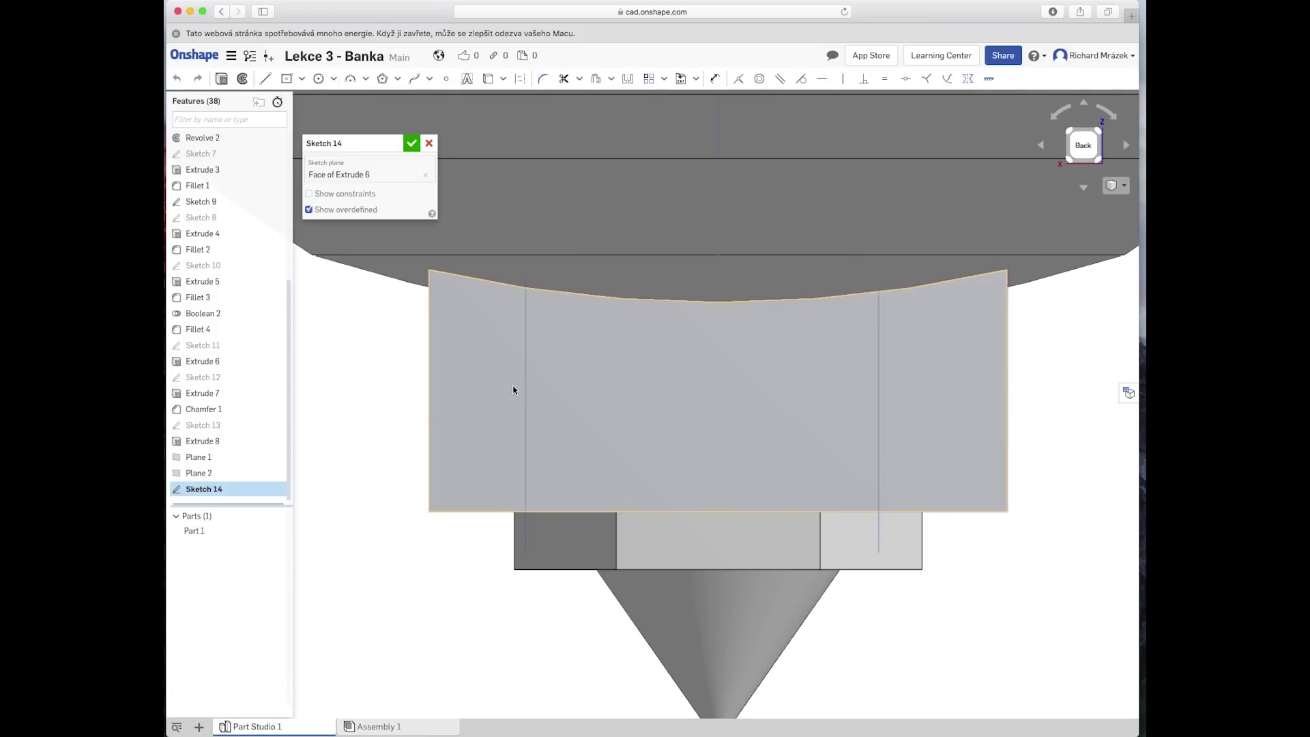
# Step: Draw a 5 mm diameter circle near the face's left edge
pyautogui.click(318, 79)
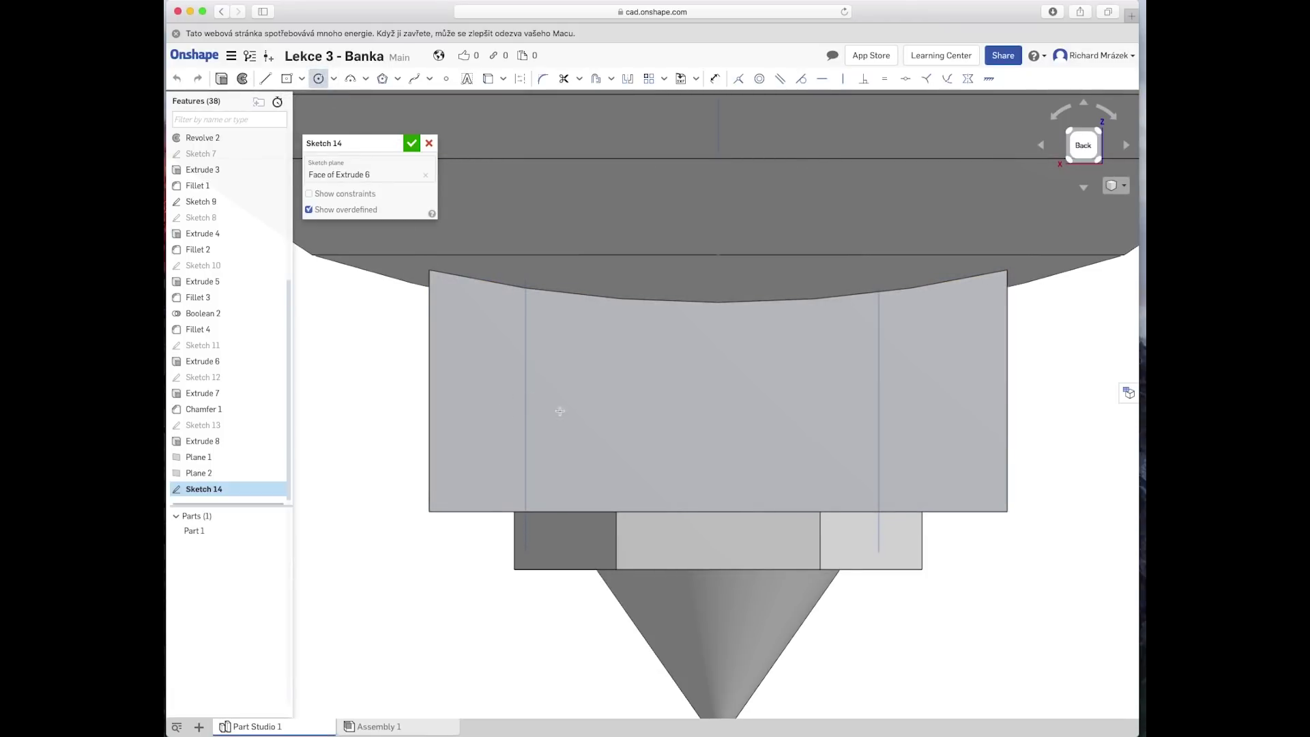
pyautogui.click(517, 402)
pyautogui.click(573, 363)
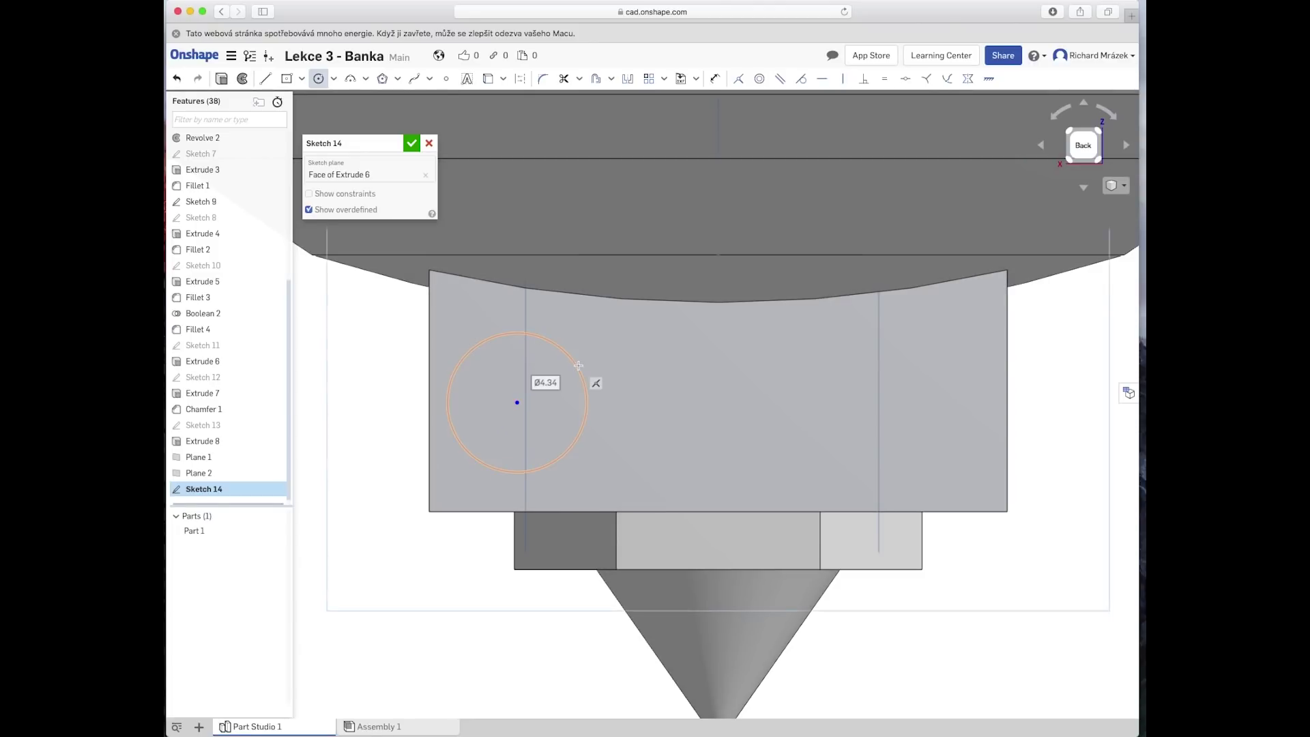
pyautogui.write('5')
pyautogui.press('Return')
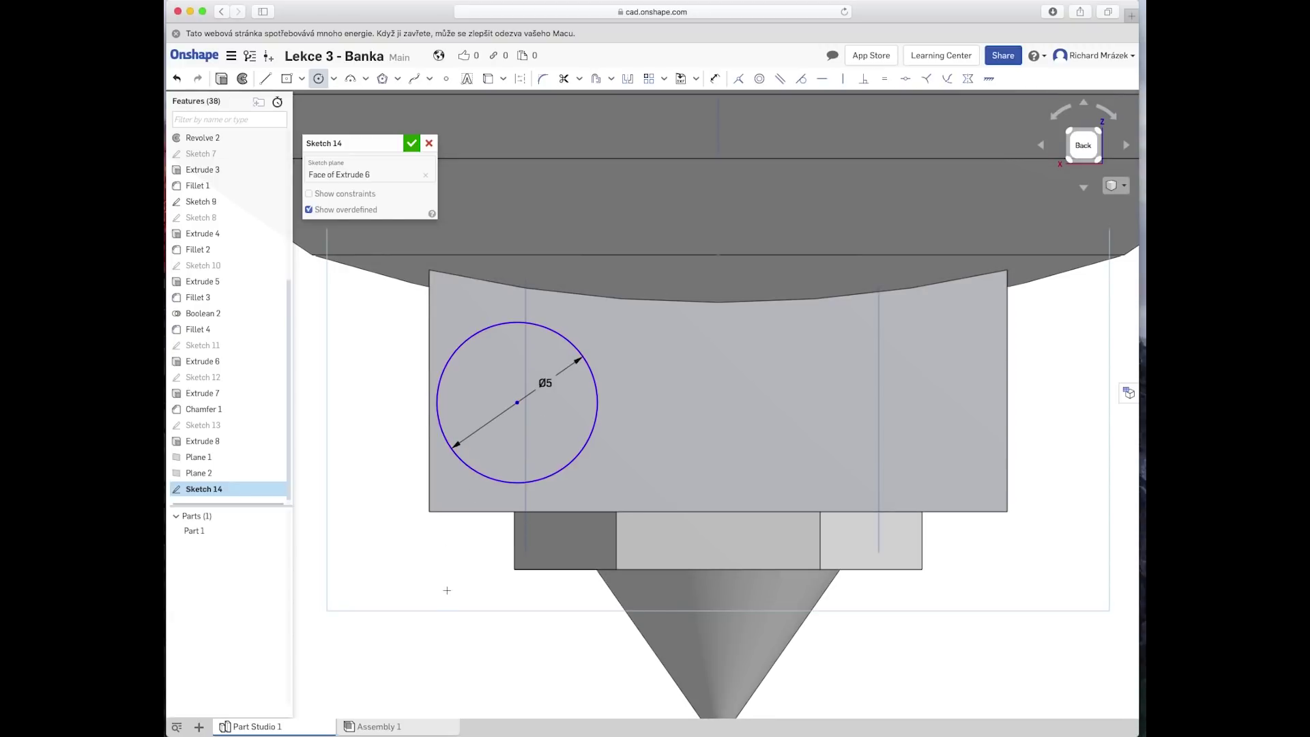
pyautogui.press('Escape')
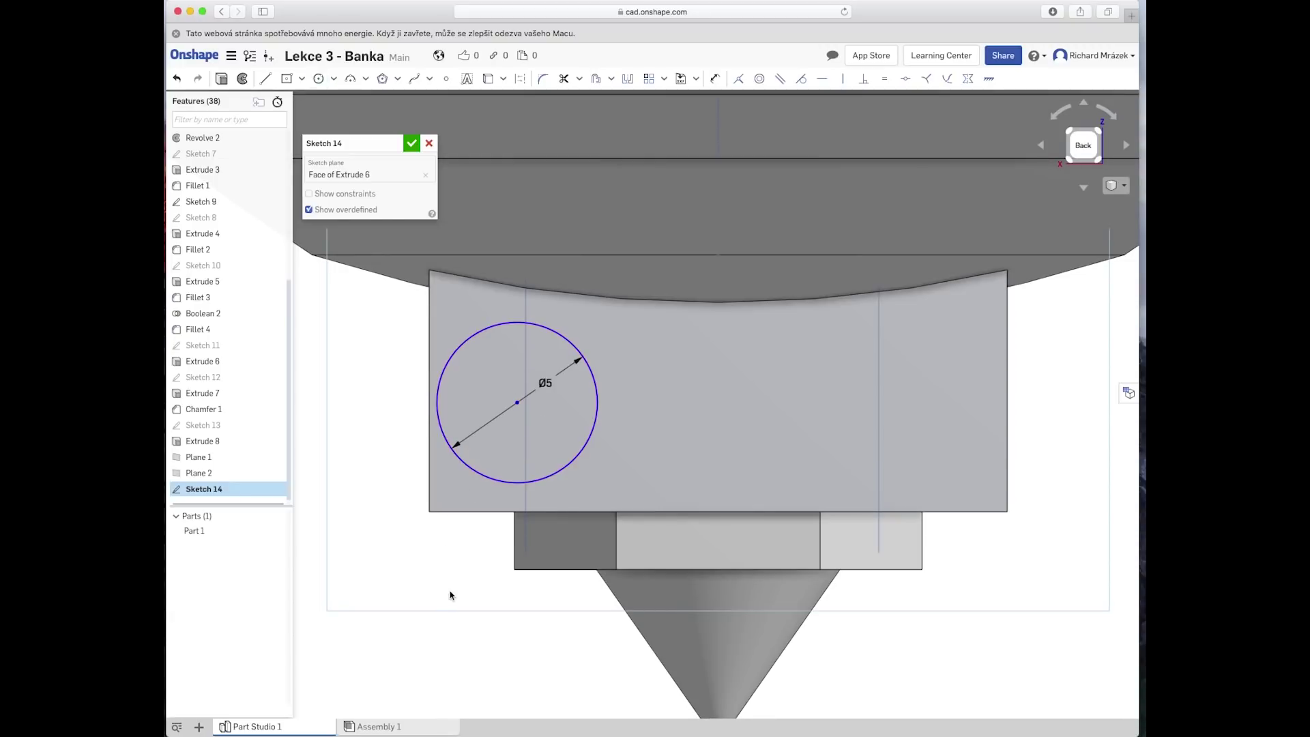
pyautogui.click(517, 404)
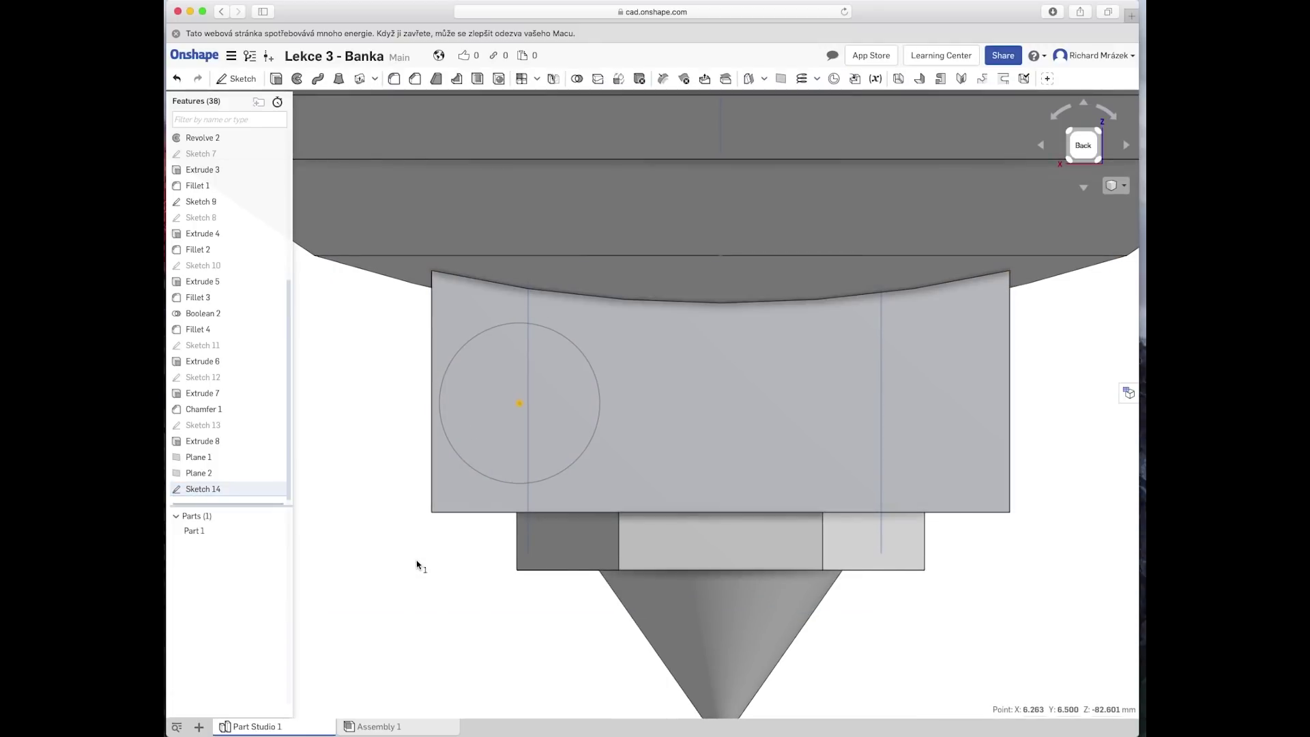
# Step: Enlarge the feature list and right-click Plane 1 to show its actions
pyautogui.moveTo(426, 575)
pyautogui.mouseDown(button='right')
pyautogui.moveTo(462, 591)
pyautogui.moveTo(325, 549)
pyautogui.mouseUp(button='right')
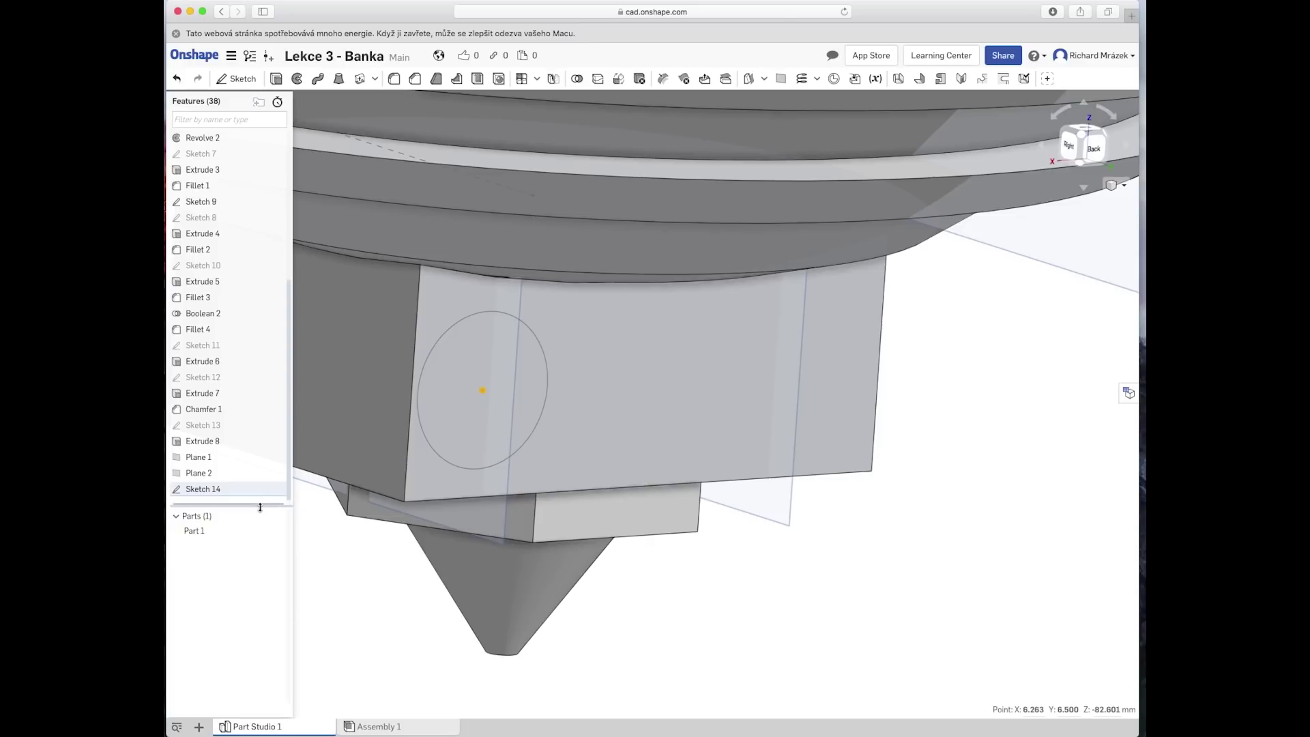
pyautogui.moveTo(260, 507)
pyautogui.mouseDown()
pyautogui.moveTo(249, 571)
pyautogui.moveTo(246, 539)
pyautogui.mouseUp()
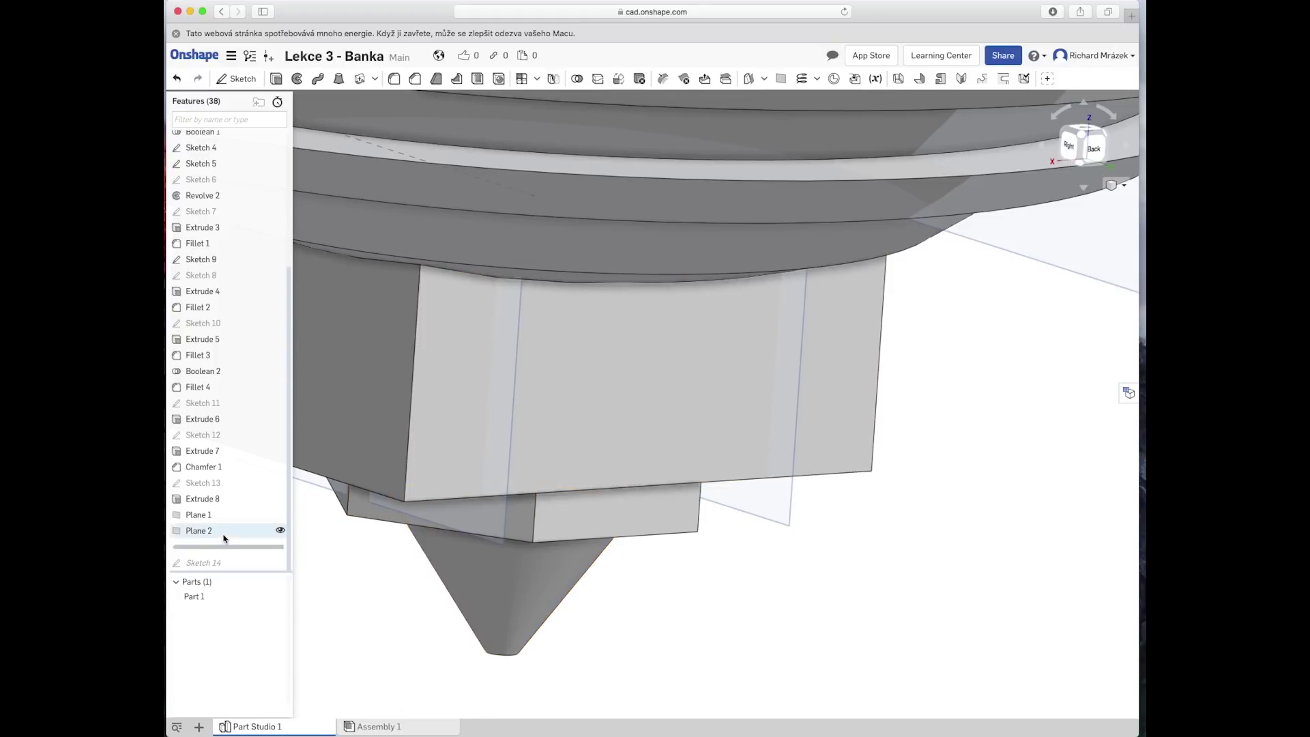
pyautogui.moveTo(198, 515)
pyautogui.rightClick(208, 517)
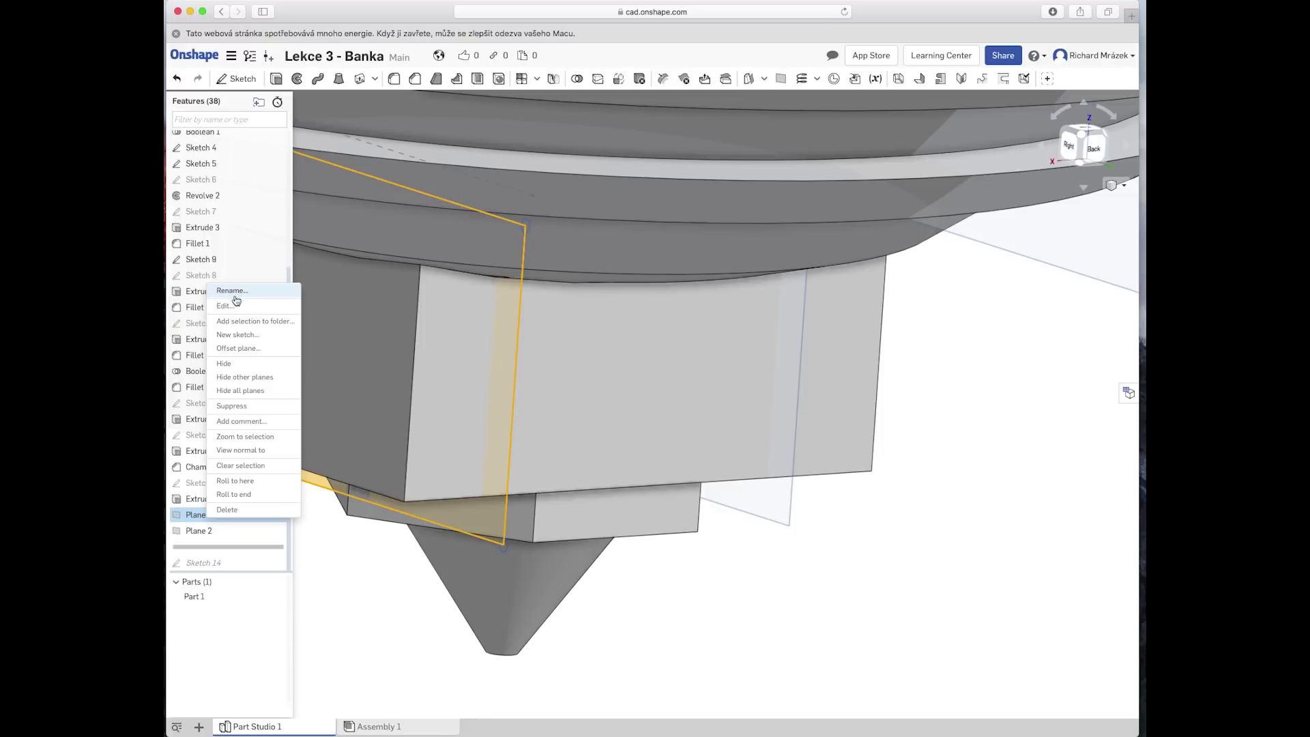
# Step: Create Sketch 15 on Plane 1 by projecting the block's left vertical edge
pyautogui.click(237, 335)
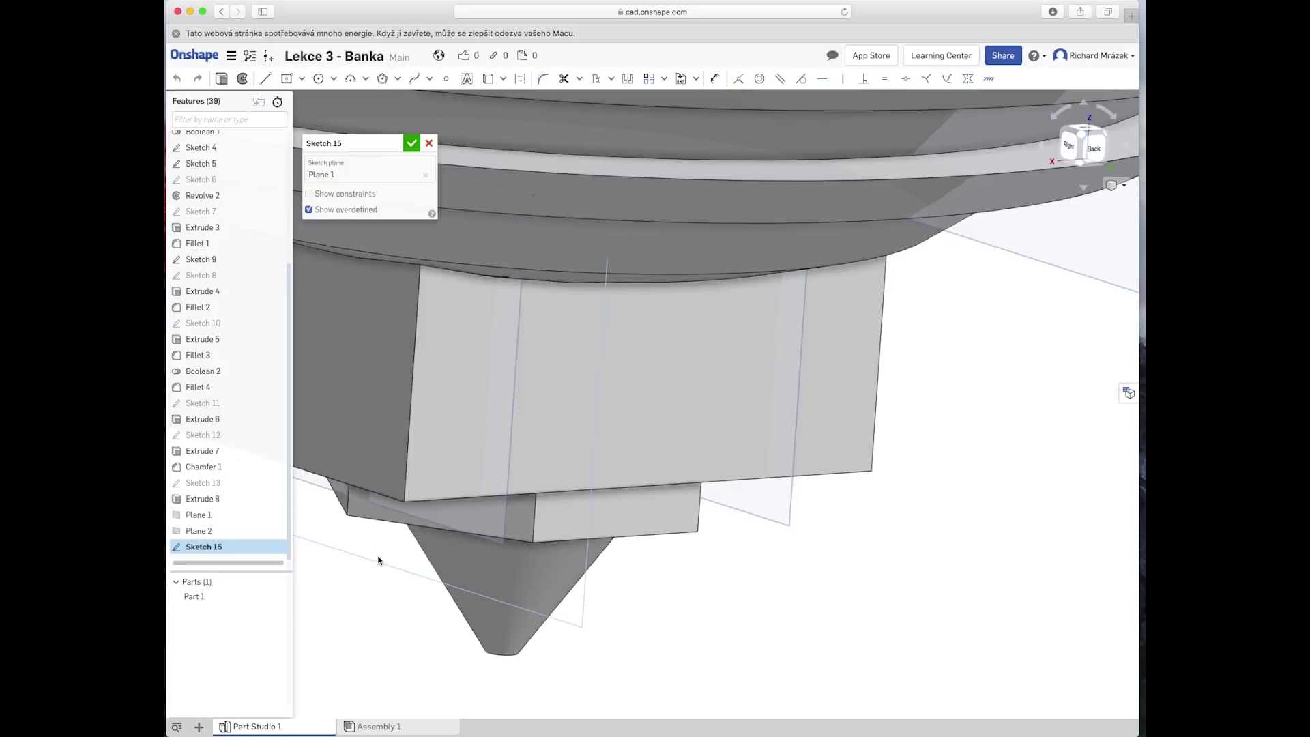
pyautogui.click(416, 351)
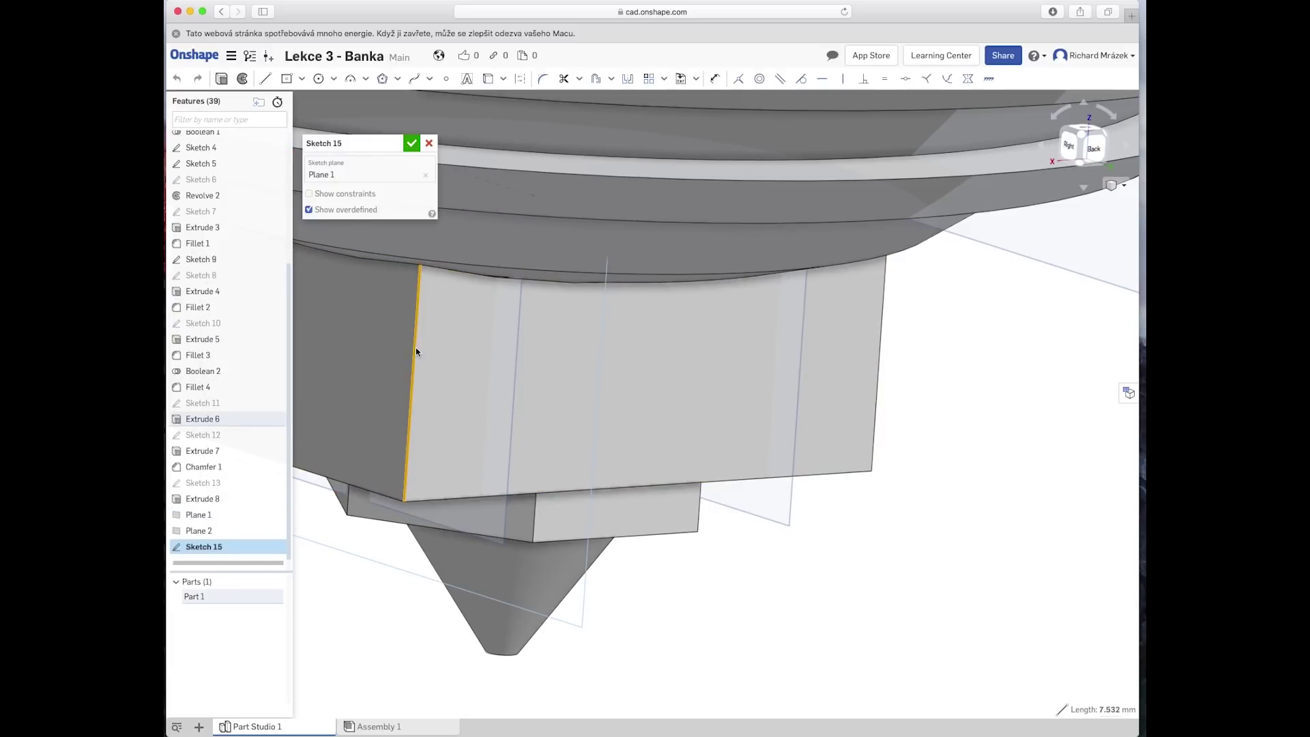
pyautogui.rightClick(416, 351)
pyautogui.click(430, 371)
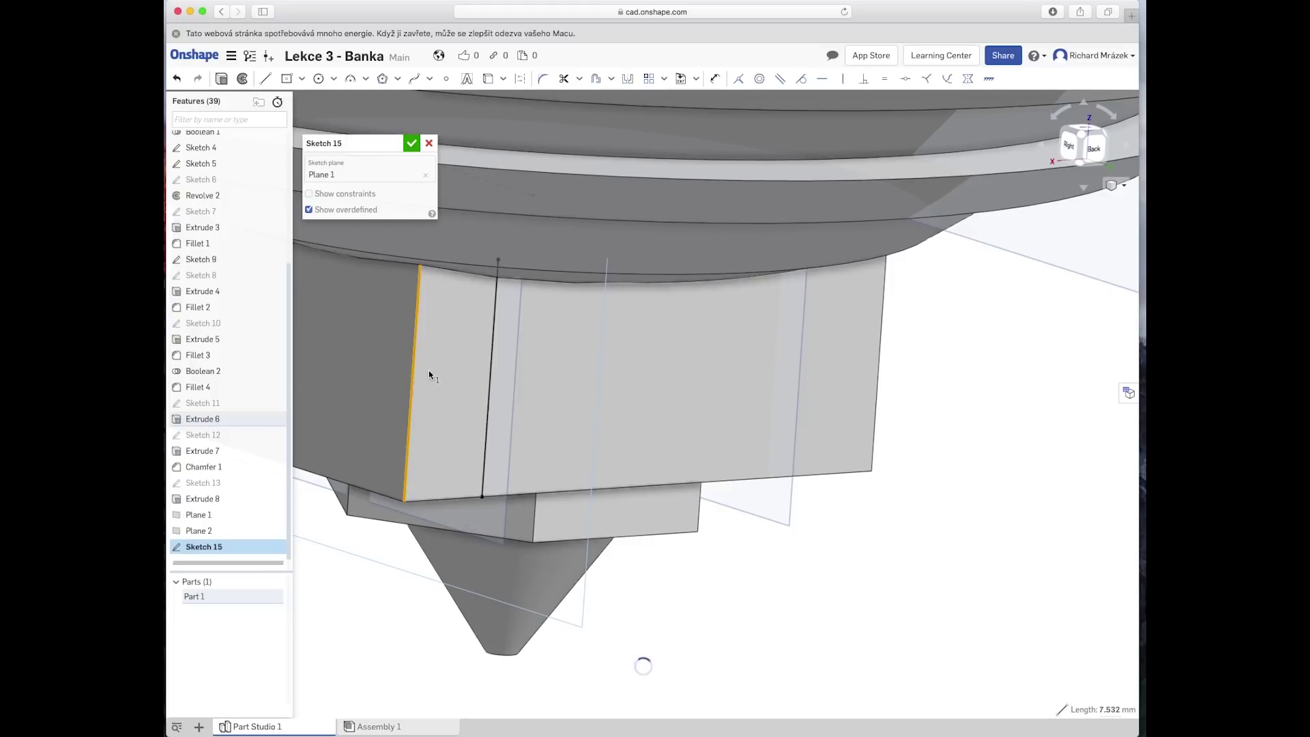
pyautogui.click(411, 143)
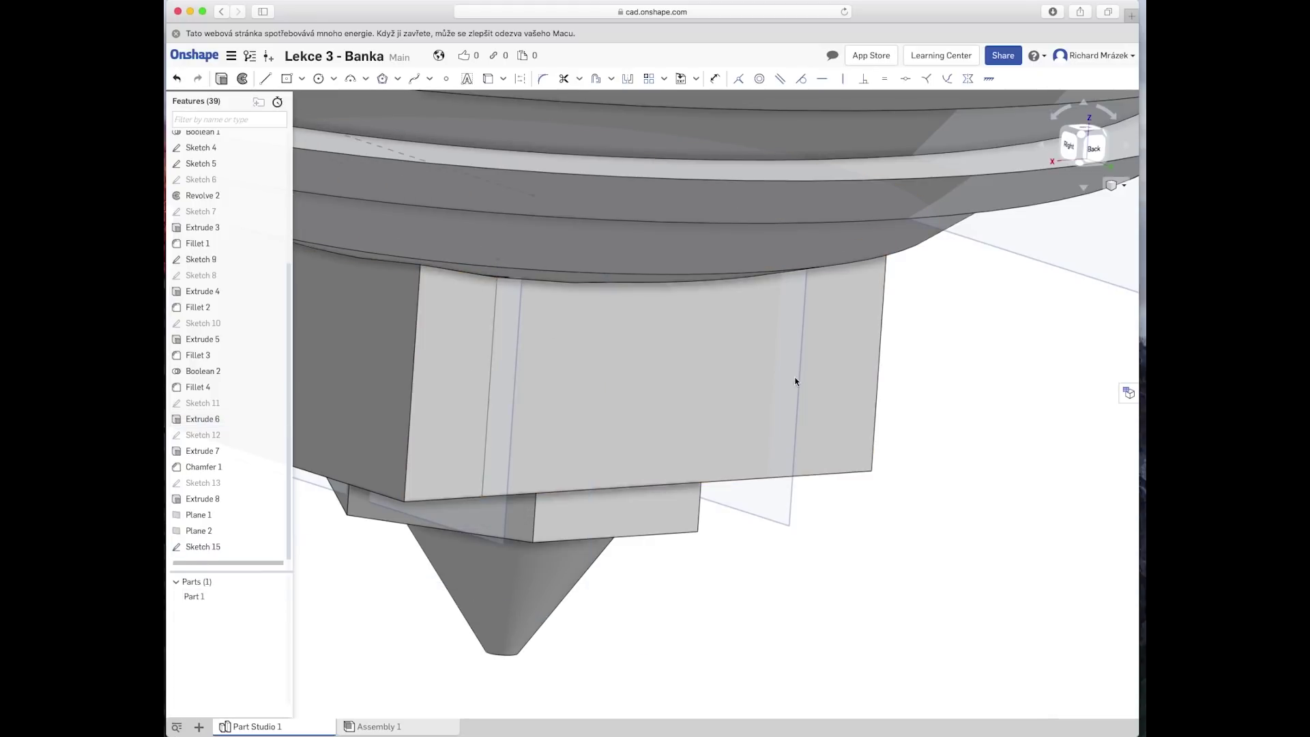
# Step: Create Sketch 16 on Plane 2 by projecting the block's vertical edge
pyautogui.rightClick(784, 520)
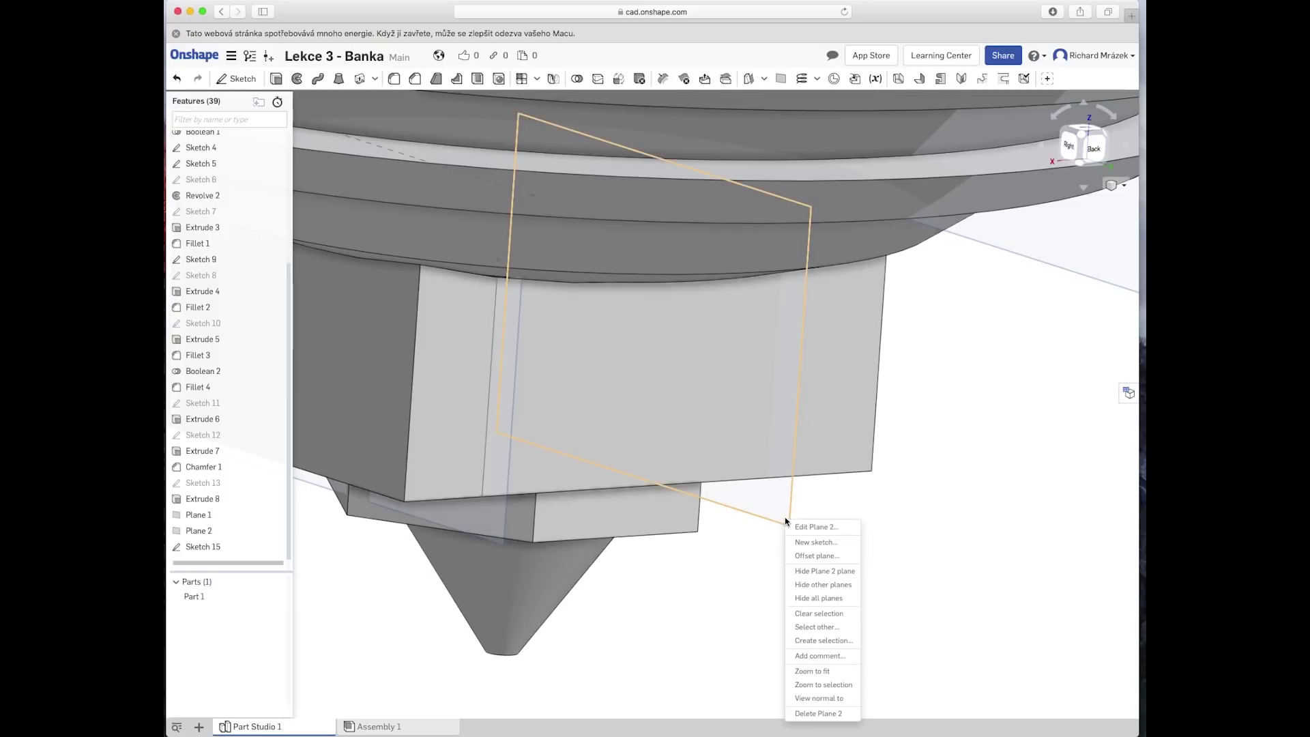
pyautogui.click(816, 542)
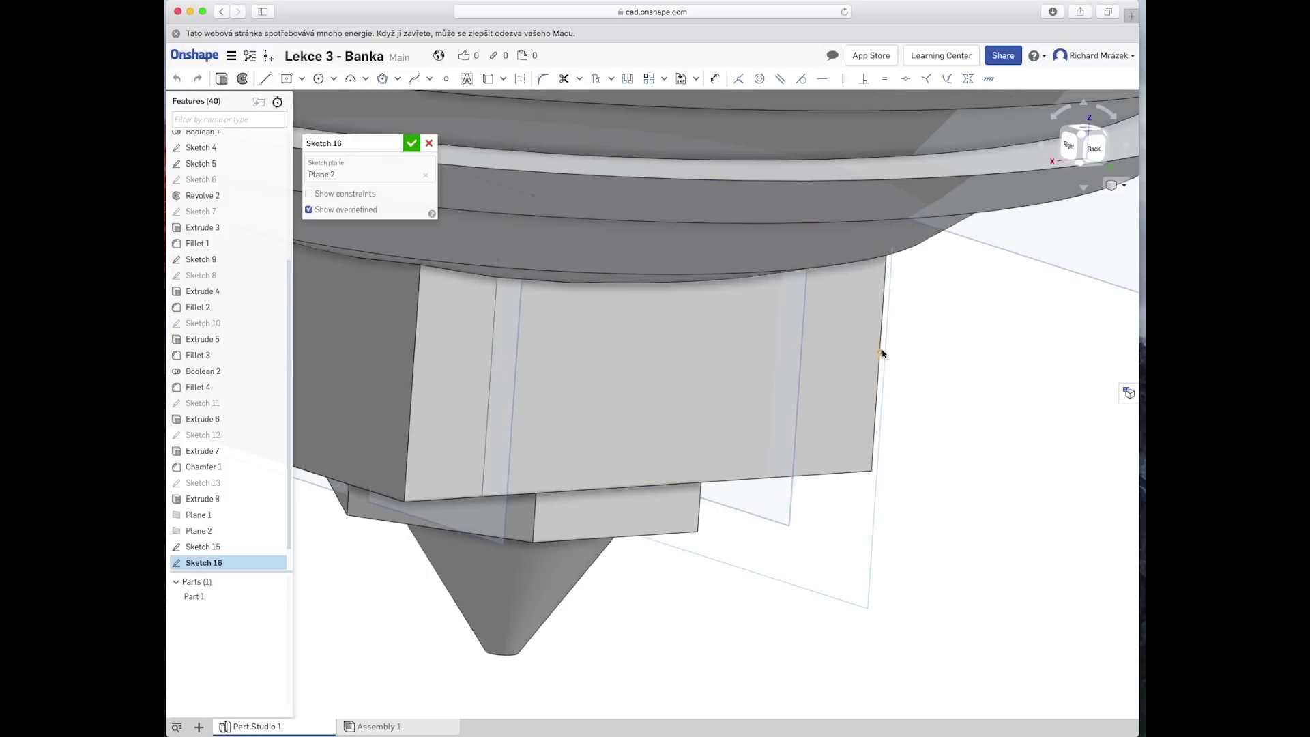
pyautogui.click(882, 337)
pyautogui.rightClick(883, 337)
pyautogui.click(907, 360)
pyautogui.click(412, 146)
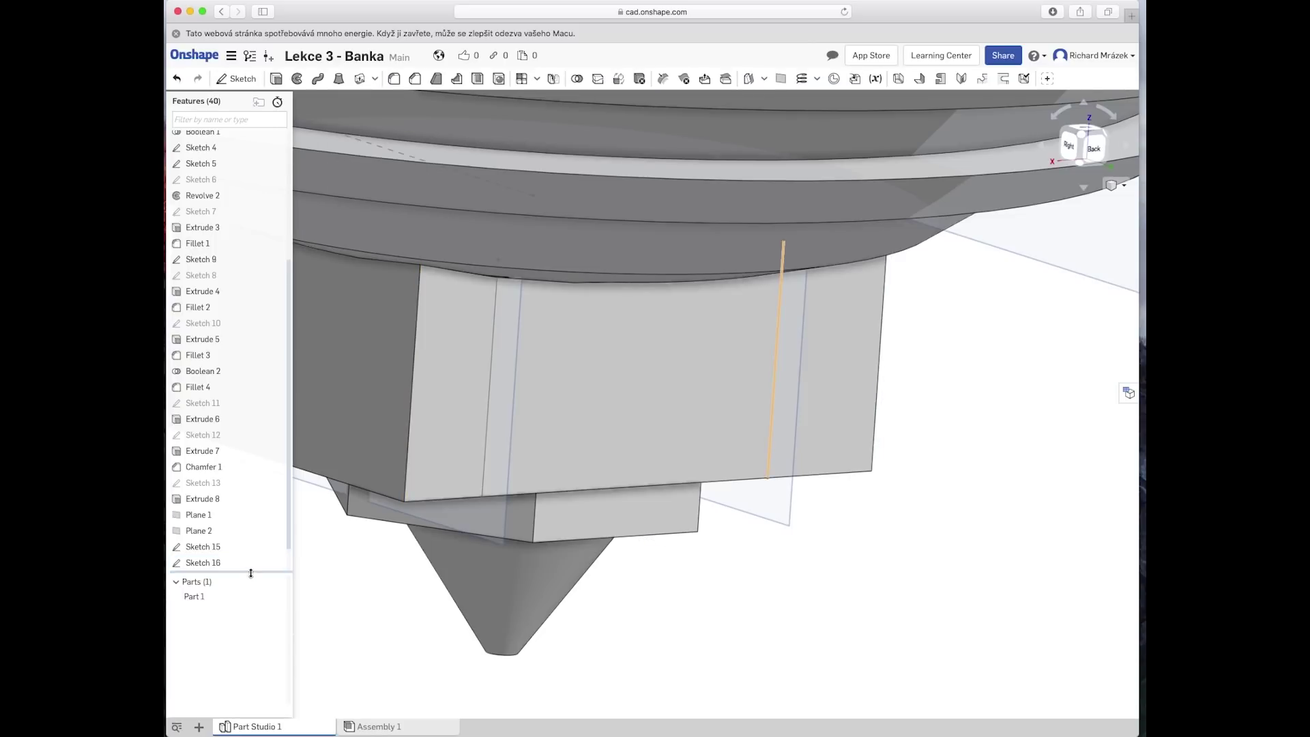
# Step: Delete Sketch 14, then undo the deletion so it returns after the new sketches
pyautogui.moveTo(250, 573); pyautogui.dragTo(247, 638)
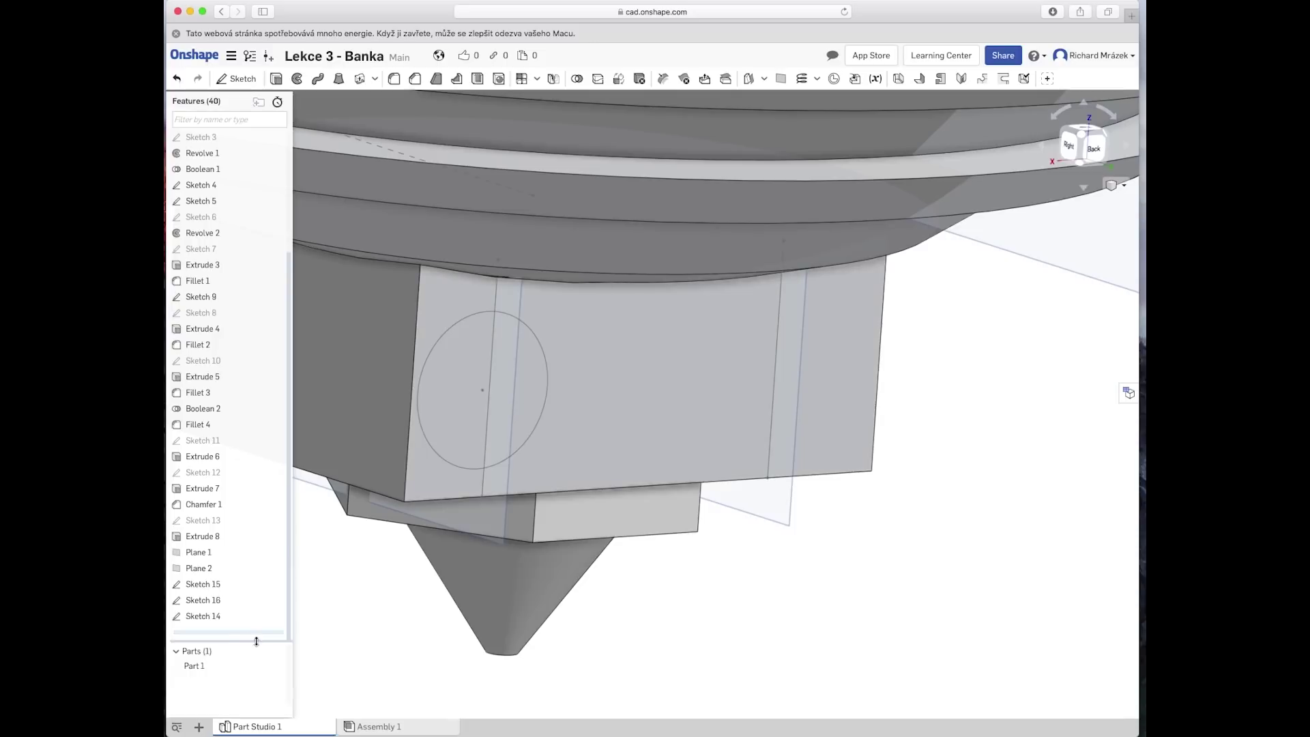
pyautogui.rightClick(464, 447)
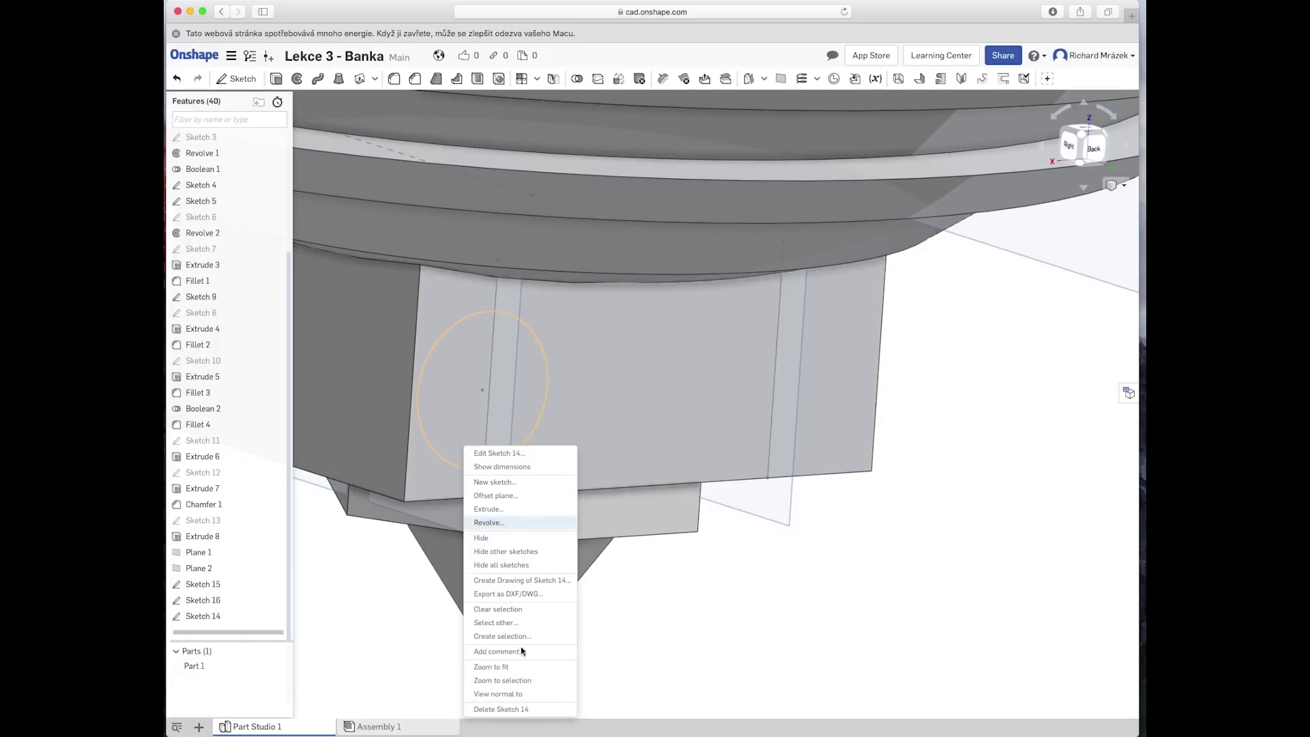
pyautogui.click(535, 713)
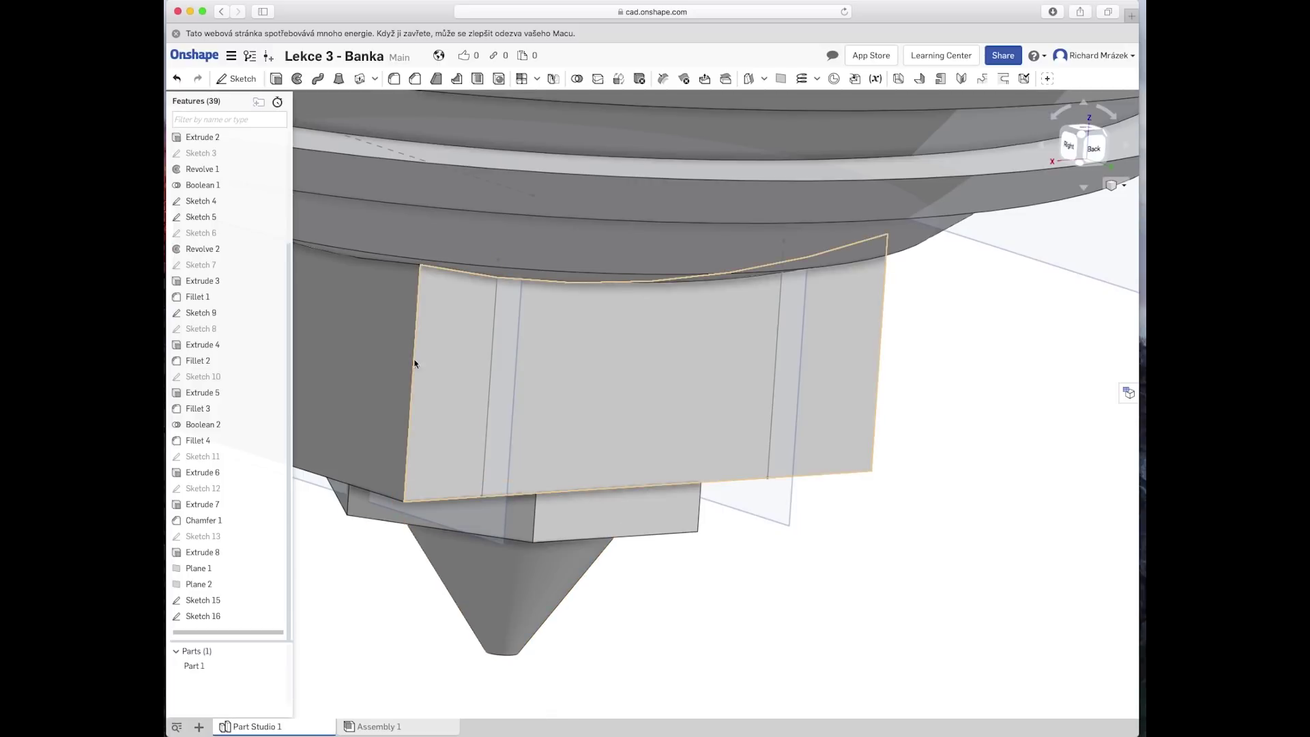
pyautogui.click(176, 79)
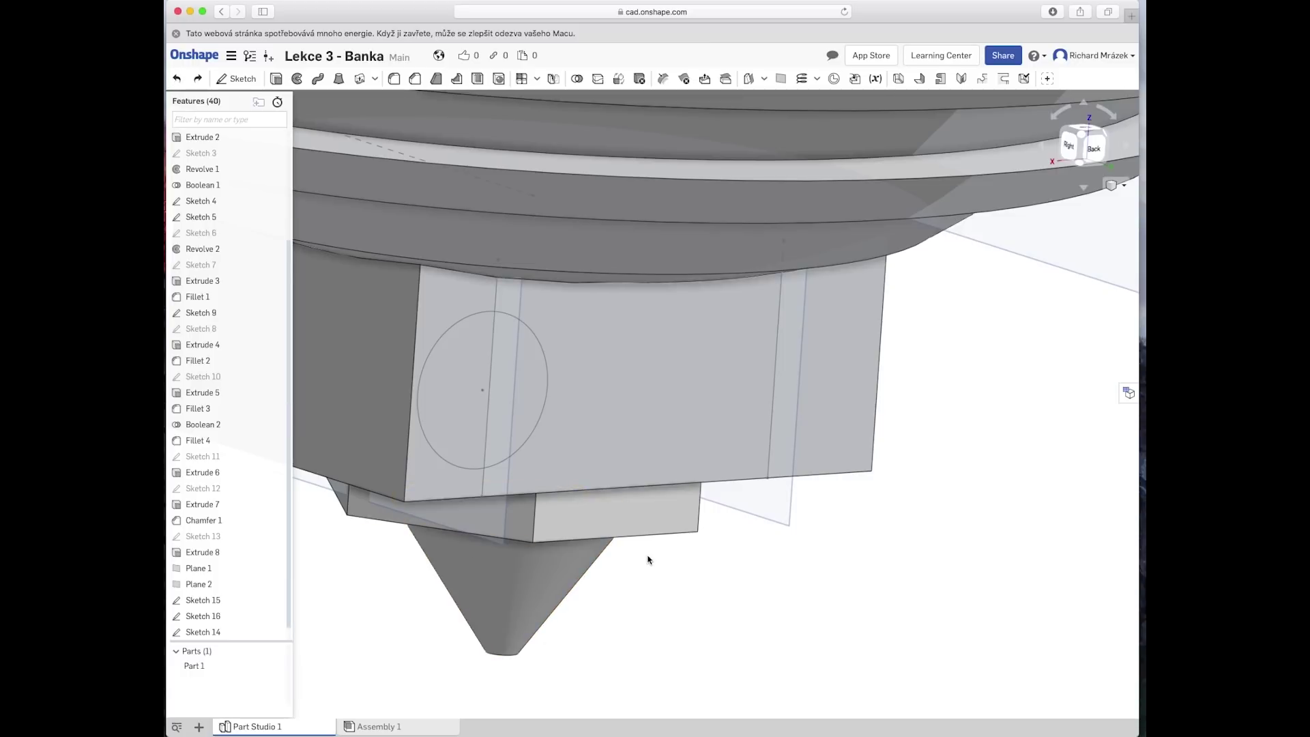
pyautogui.rightClick(672, 582)
# Step: Edit Sketch 14 to constrain the Ø5 circle's centre onto the left vertical line, sliding it down
pyautogui.doubleClick(204, 632)
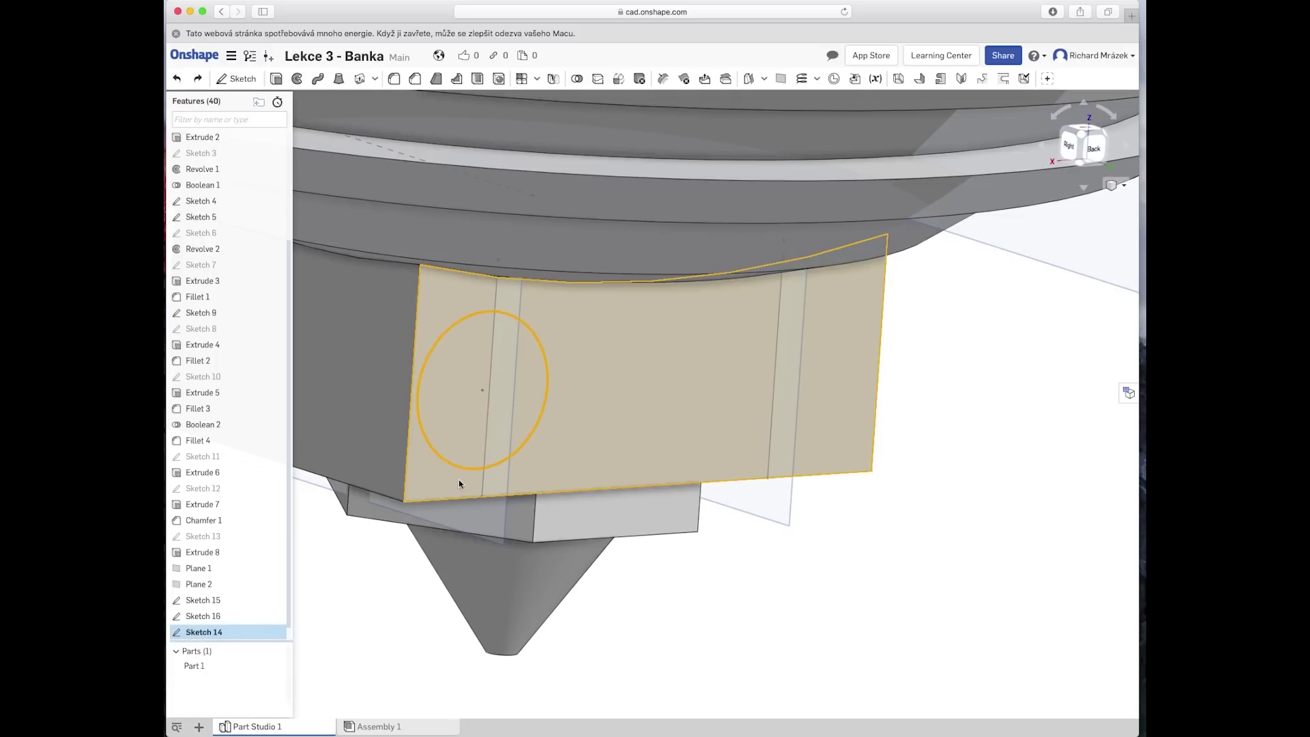
pyautogui.rightClick(464, 458)
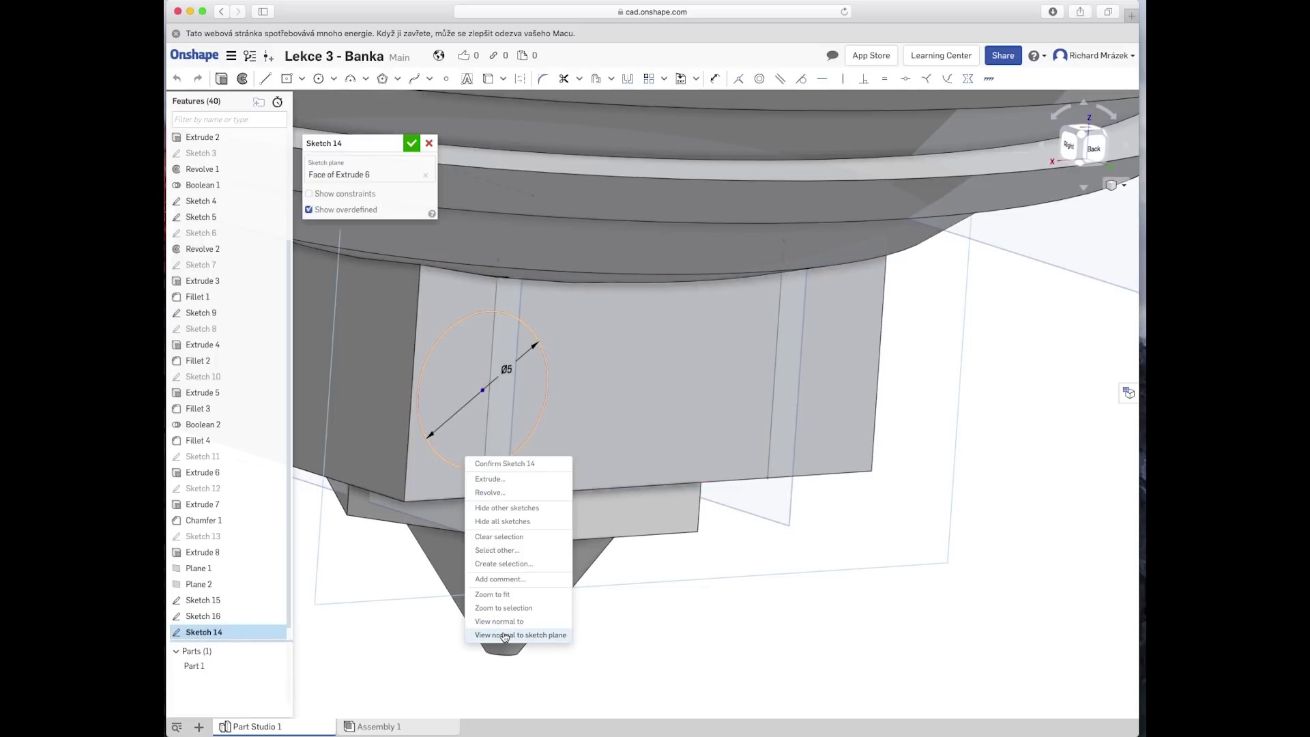
pyautogui.click(503, 634)
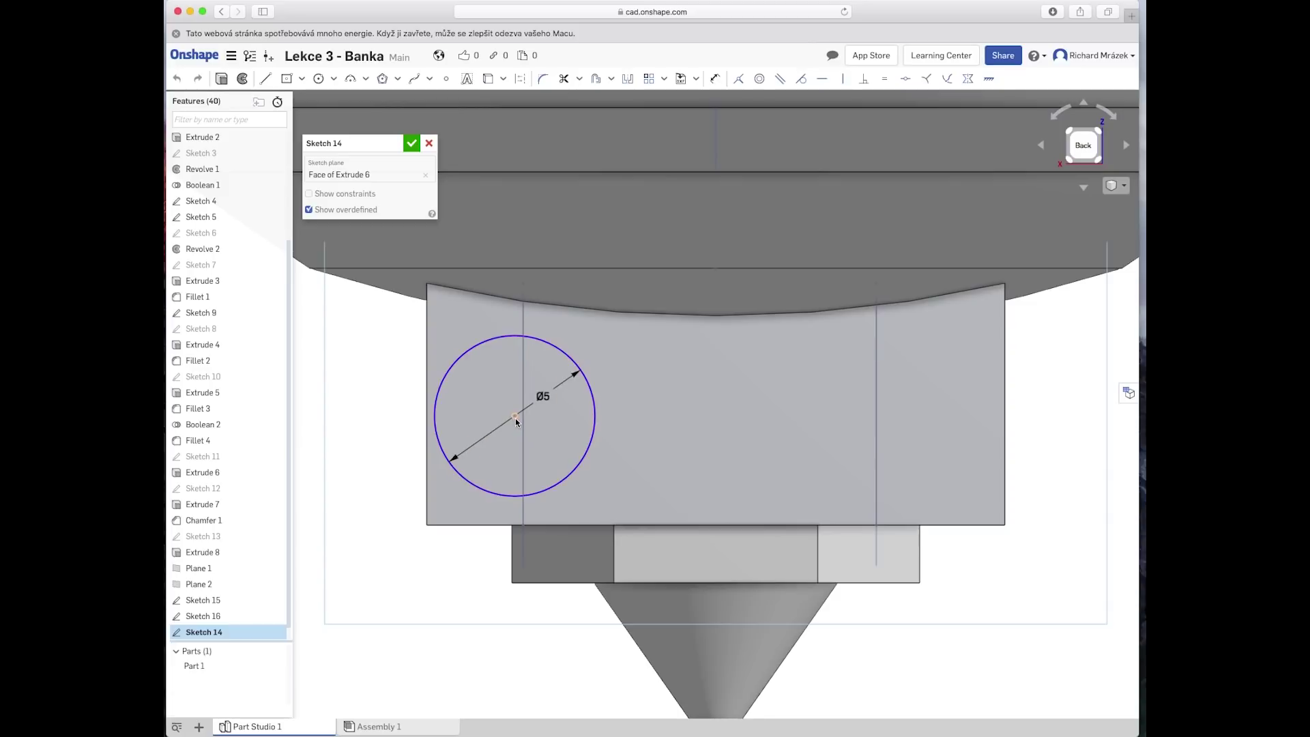
pyautogui.moveTo(515, 417)
pyautogui.mouseDown()
pyautogui.moveTo(526, 424)
pyautogui.moveTo(501, 394)
pyautogui.mouseUp()
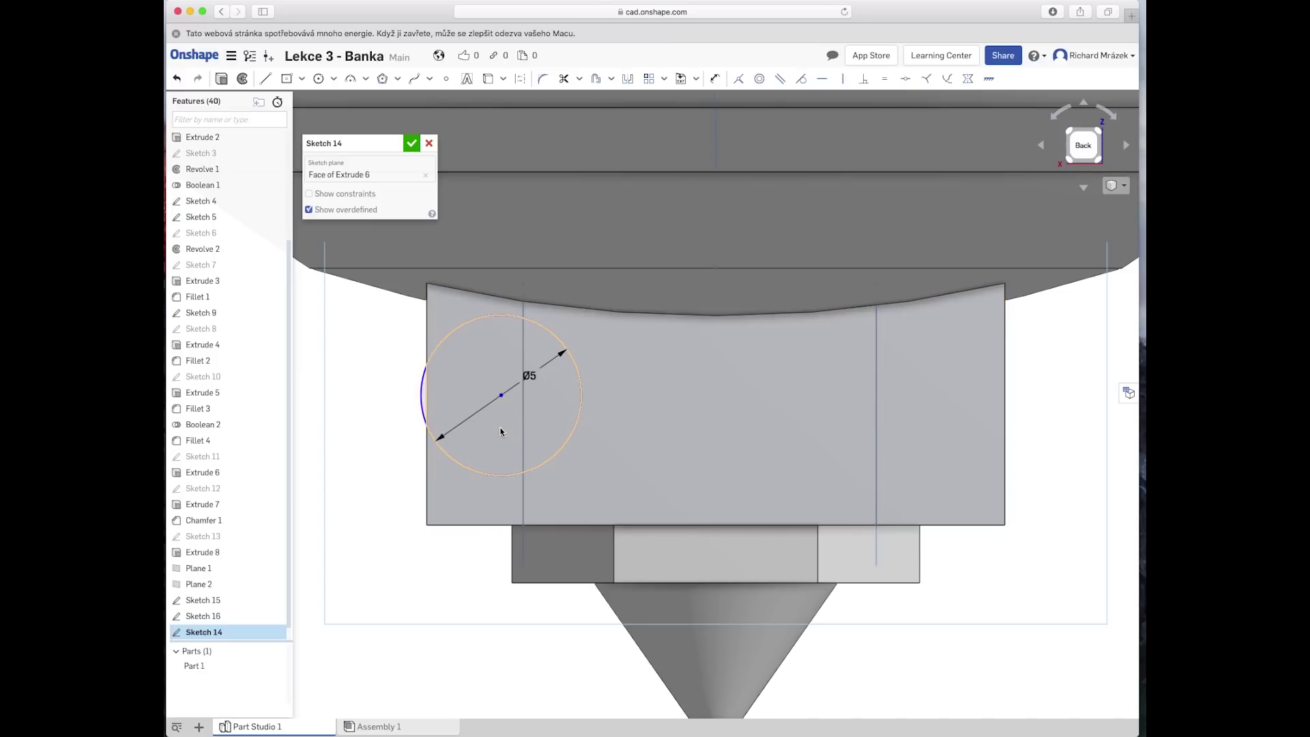
pyautogui.click(524, 439)
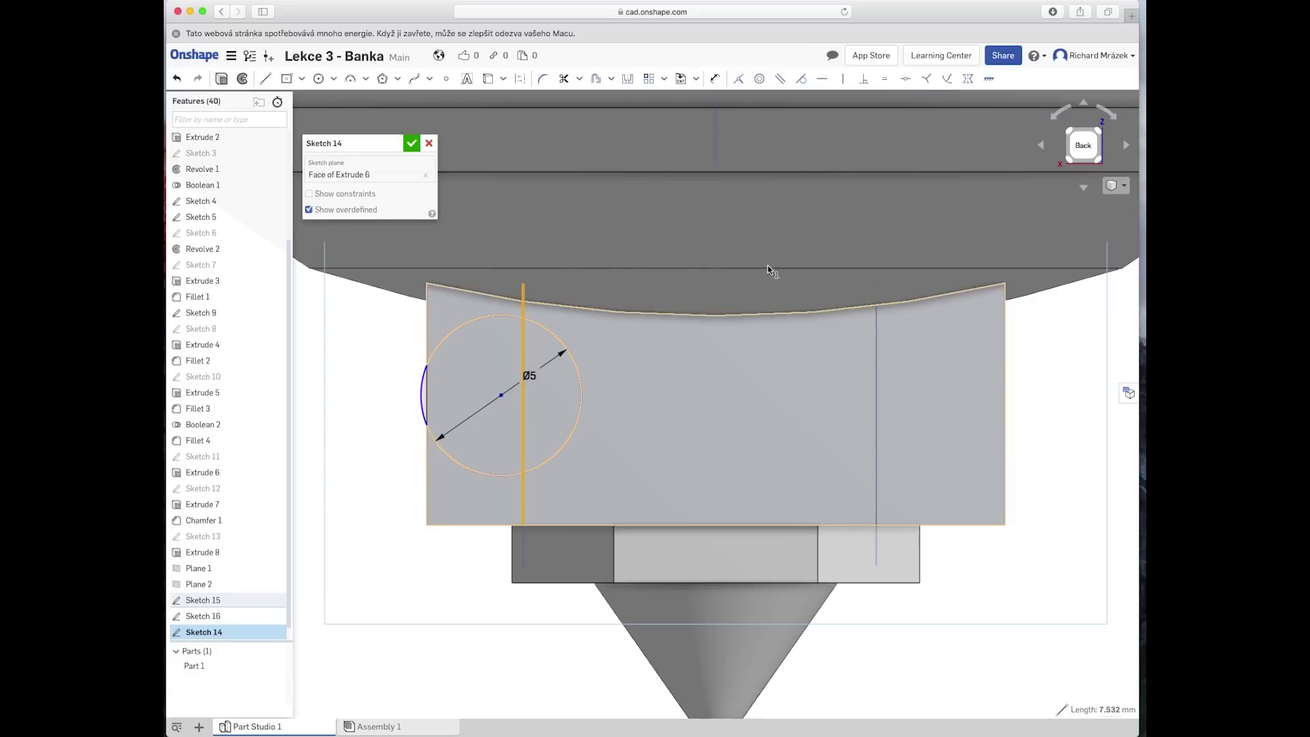
pyautogui.click(737, 81)
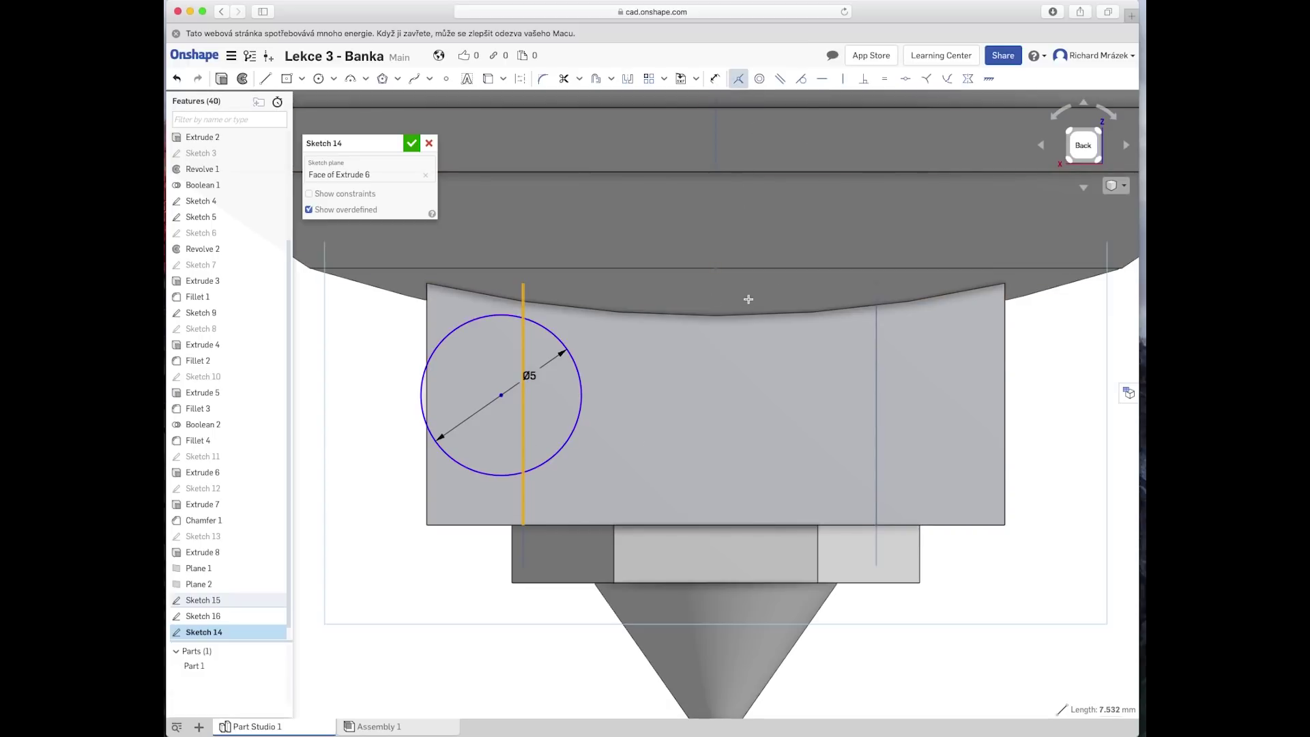
pyautogui.click(501, 394)
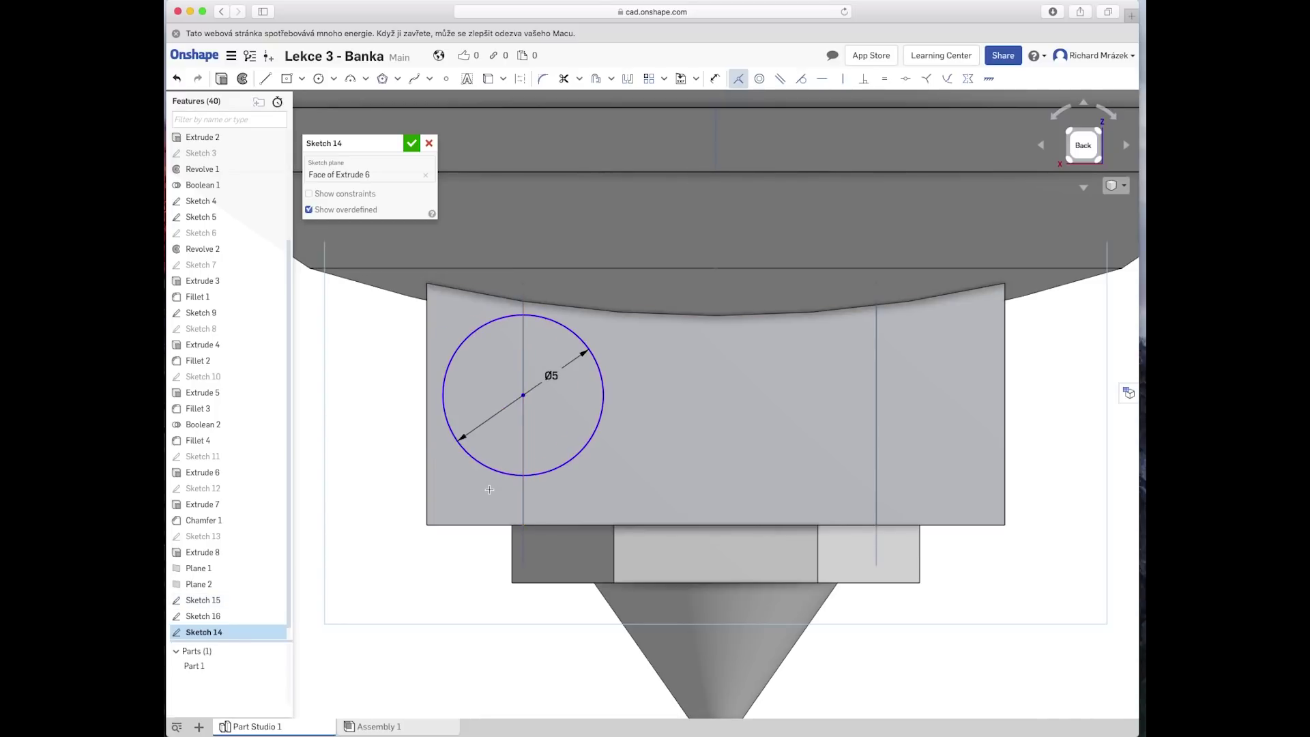
pyautogui.press('Escape')
pyautogui.moveTo(523, 395); pyautogui.dragTo(522, 418)
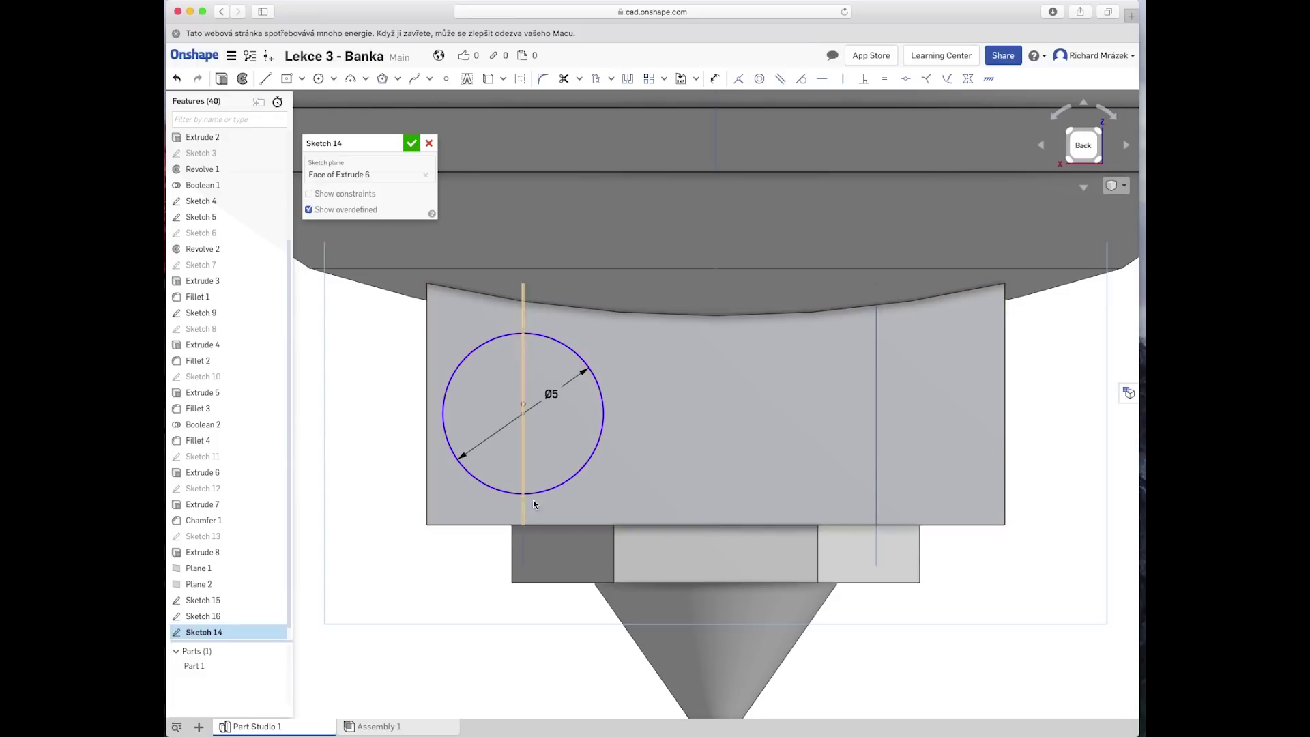
pyautogui.click(411, 143)
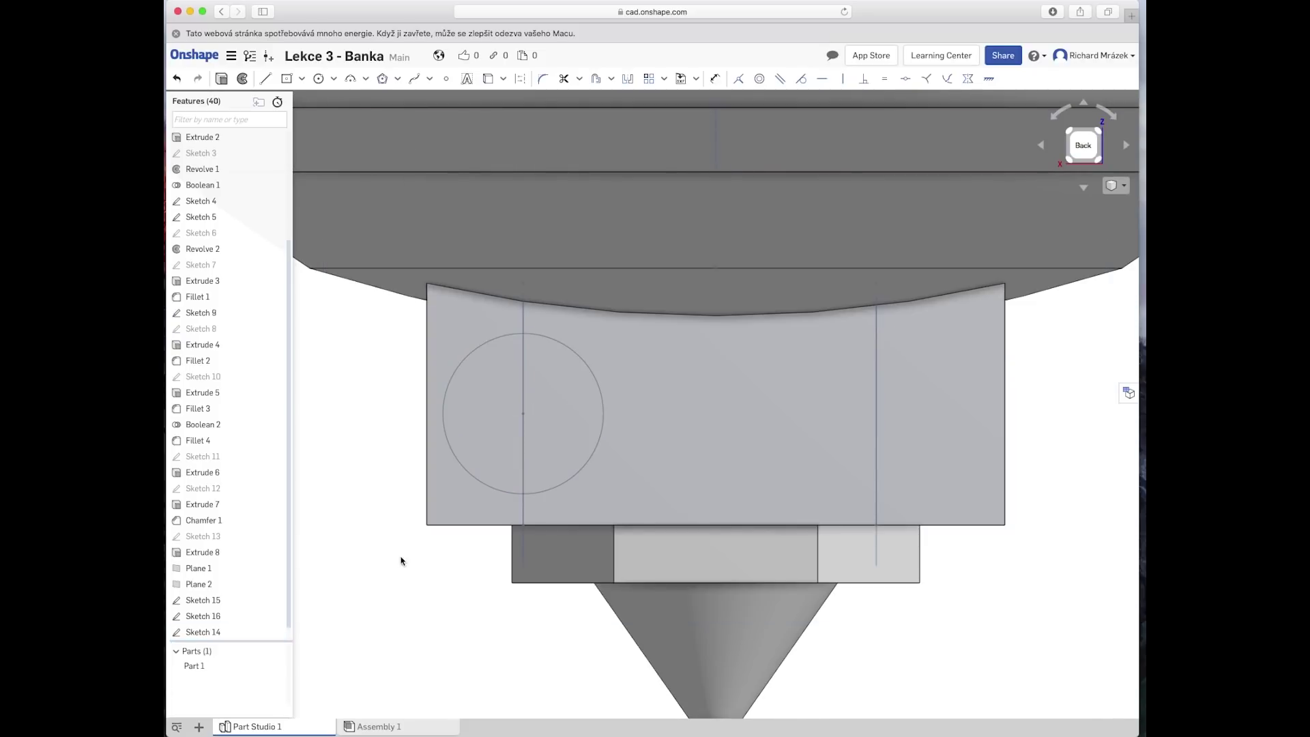
pyautogui.moveTo(394, 576); pyautogui.dragTo(434, 590, button='right')
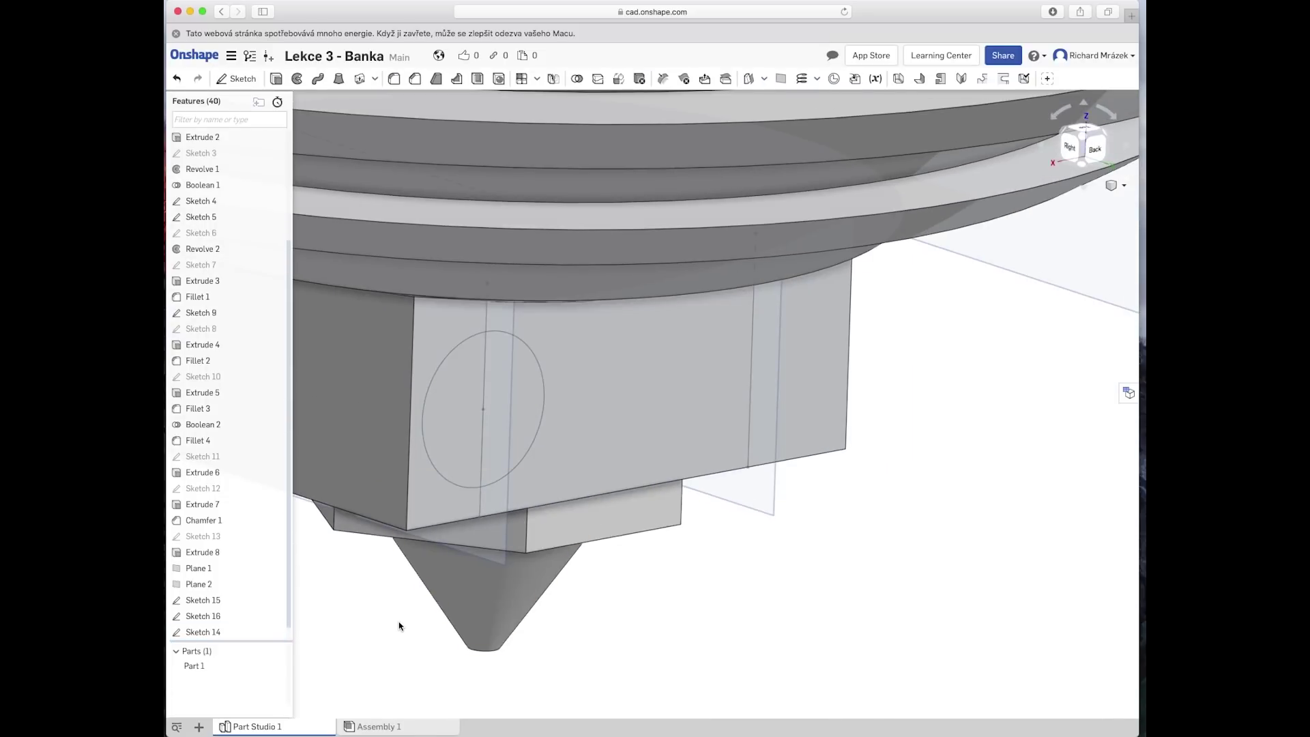
pyautogui.rightClick(808, 389)
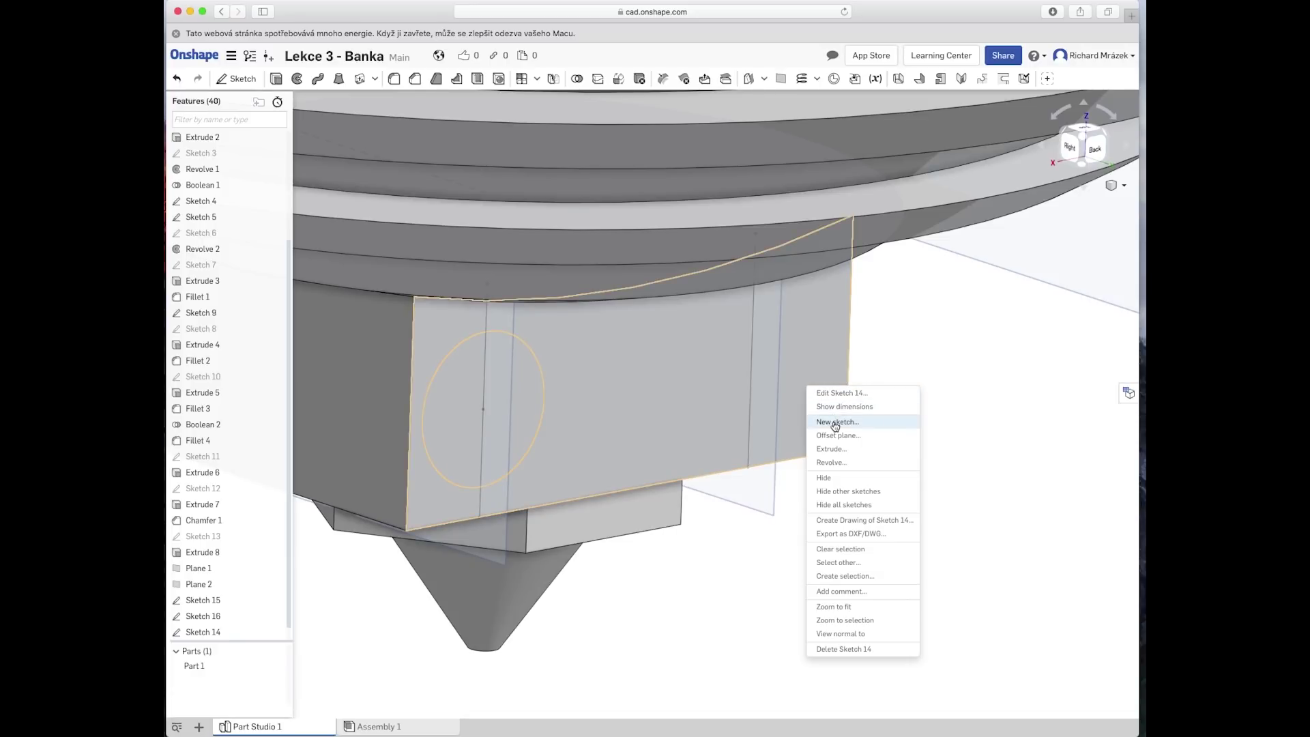
# Step: Start a sketch on the block face and draw a Ø2.5 circle on its right side
pyautogui.click(837, 422)
pyautogui.rightClick(805, 397)
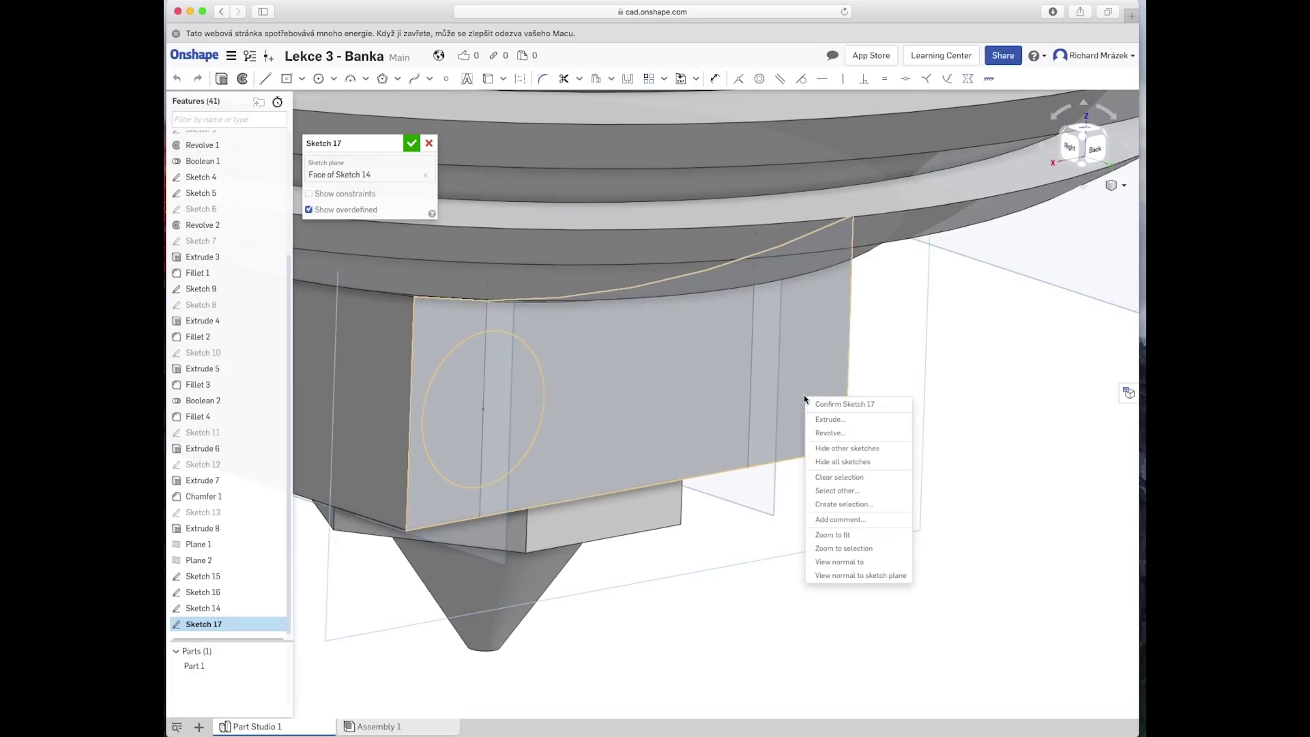
pyautogui.click(876, 577)
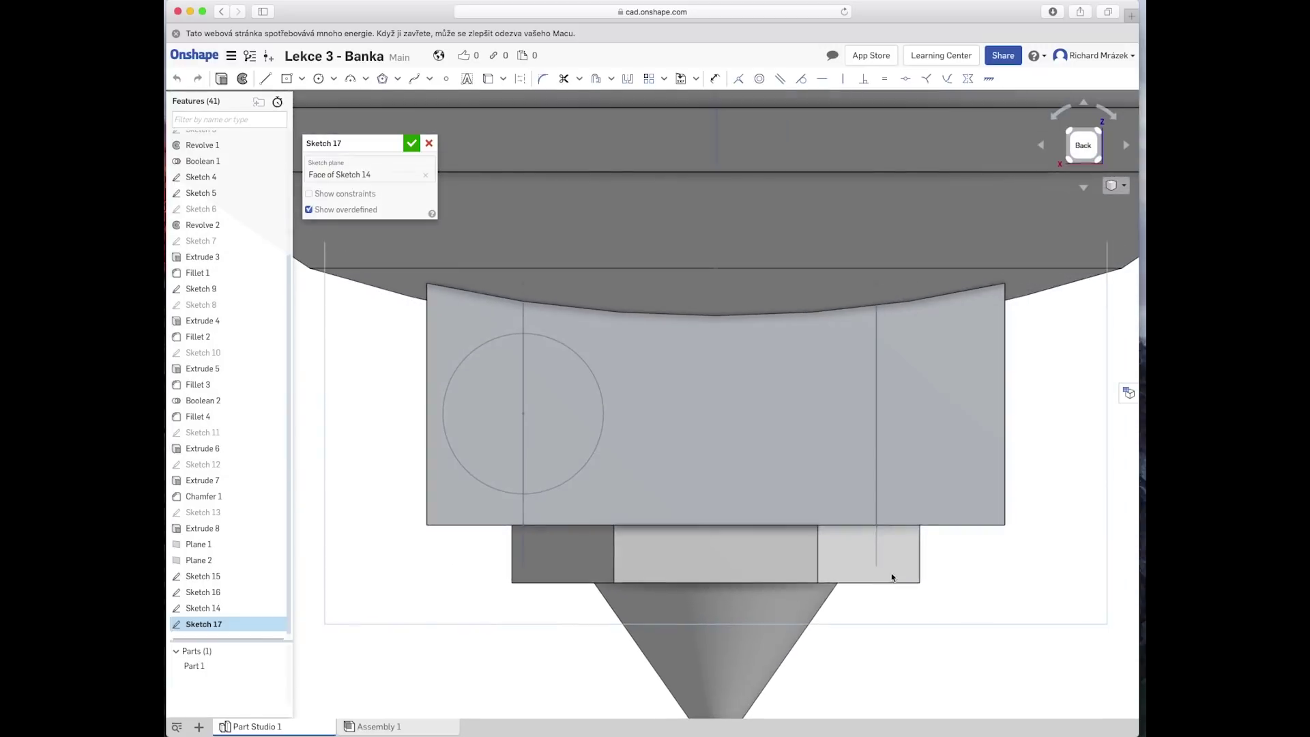
pyautogui.press('c')
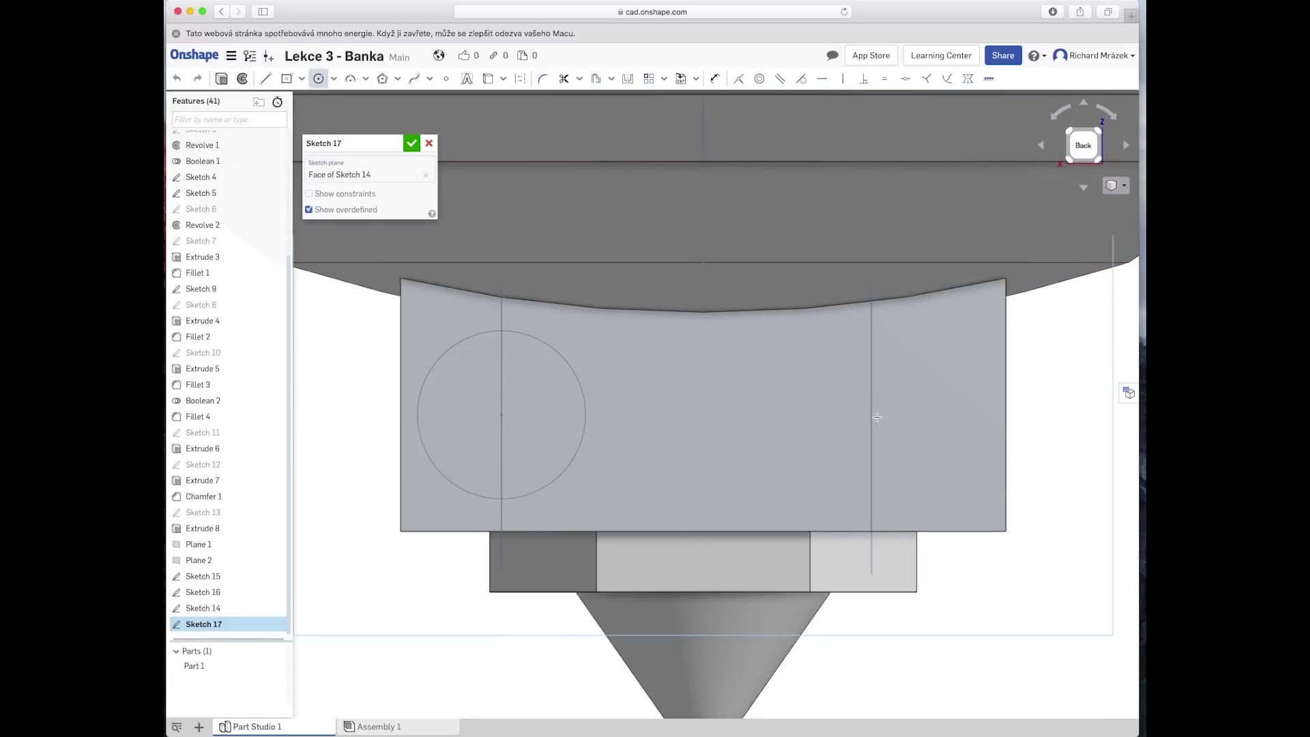
pyautogui.click(914, 427)
pyautogui.click(951, 396)
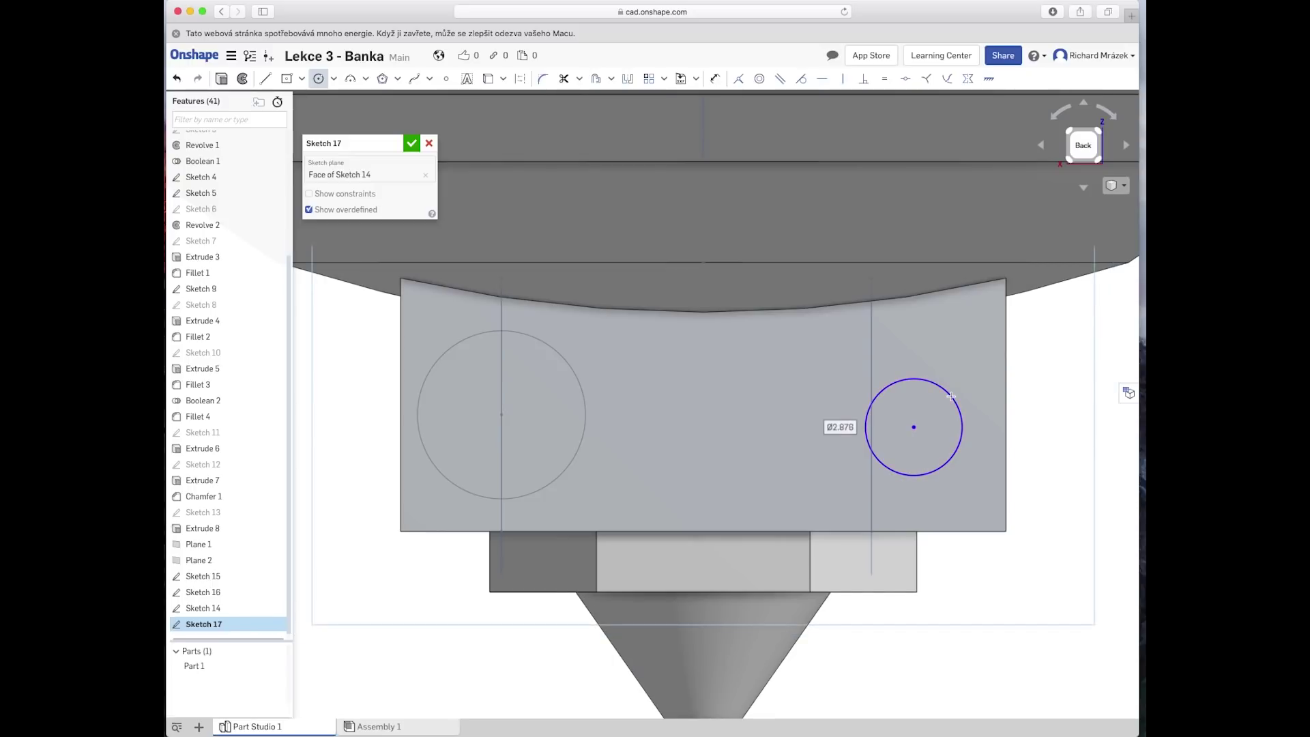
pyautogui.write('2.5')
pyautogui.press('Return')
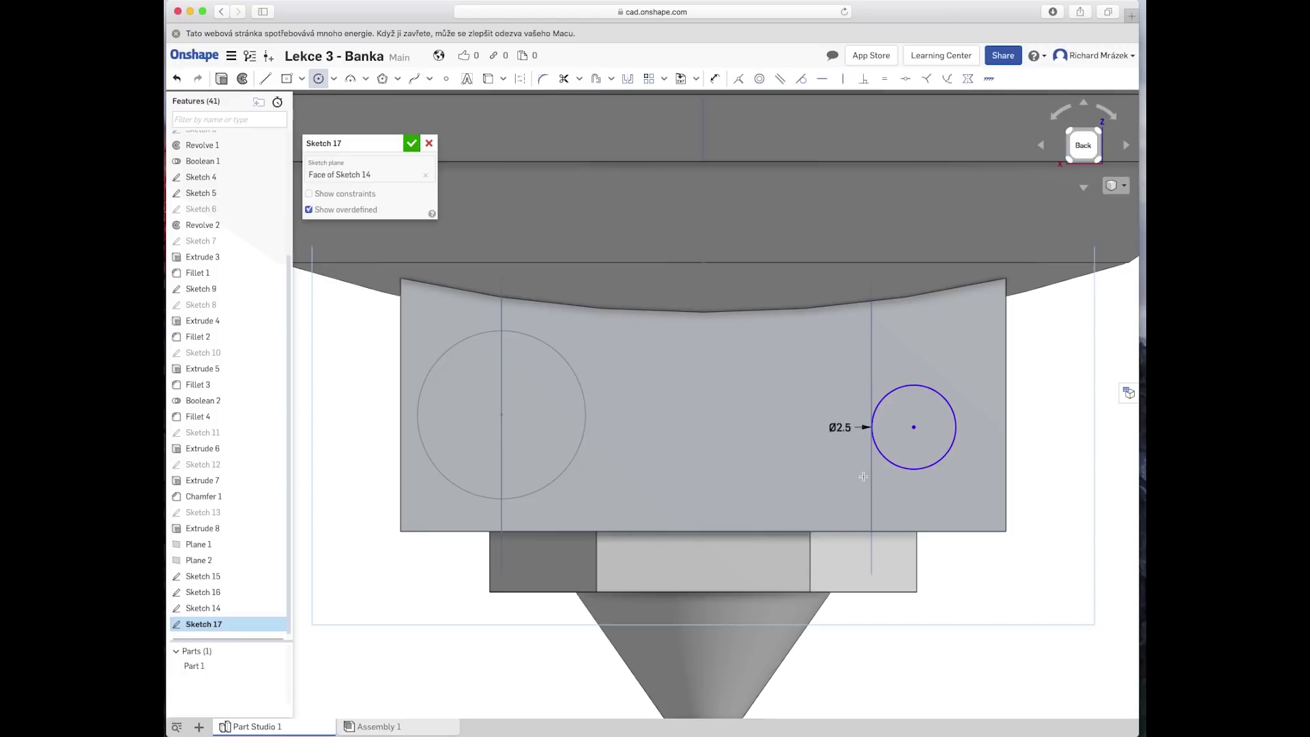
pyautogui.press('Escape')
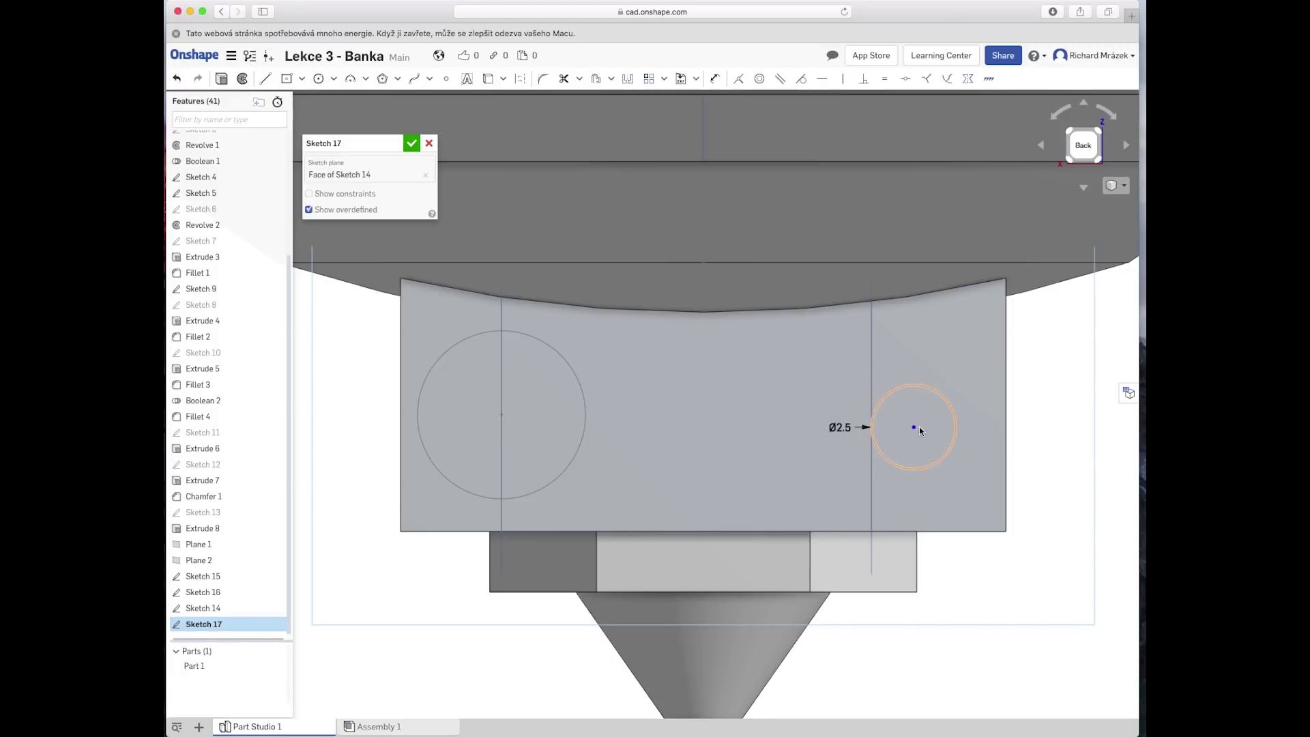
# Step: Make the circle's centre coincident with the right vertical line and accept Sketch 17
pyautogui.click(915, 427)
pyautogui.click(874, 484)
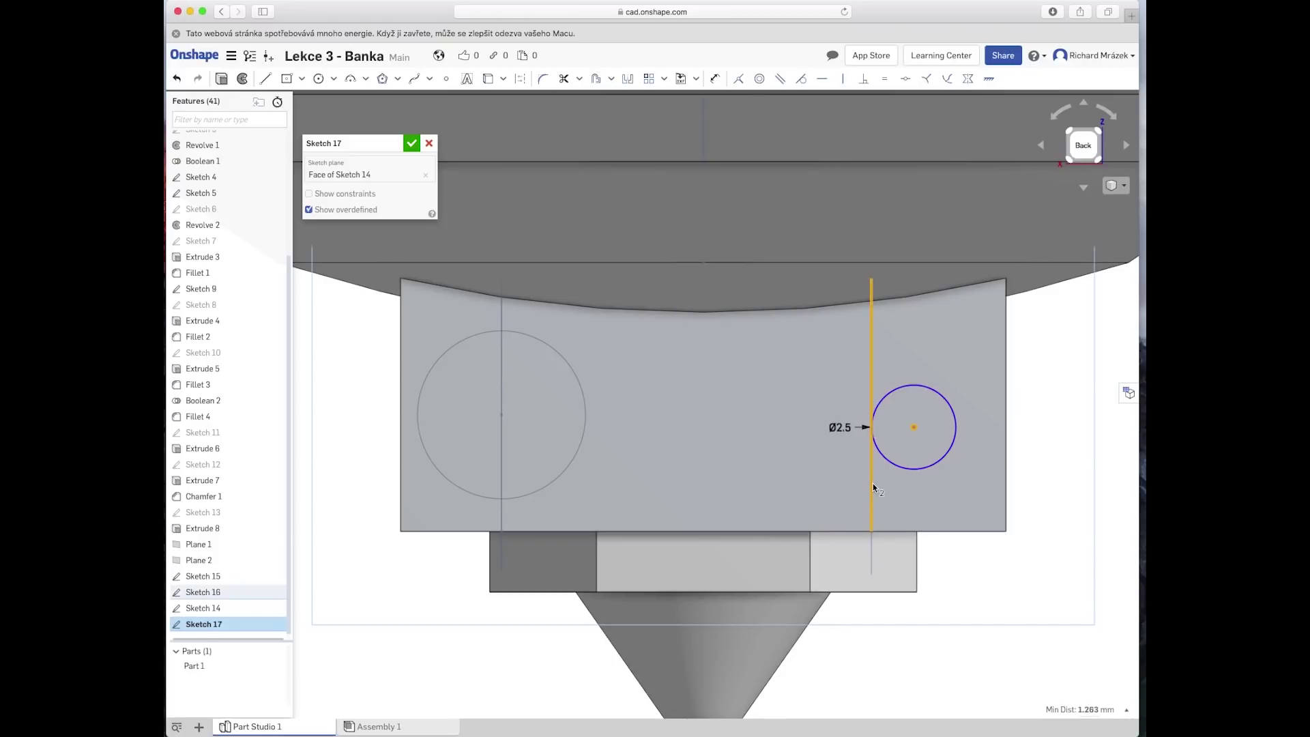
pyautogui.click(737, 79)
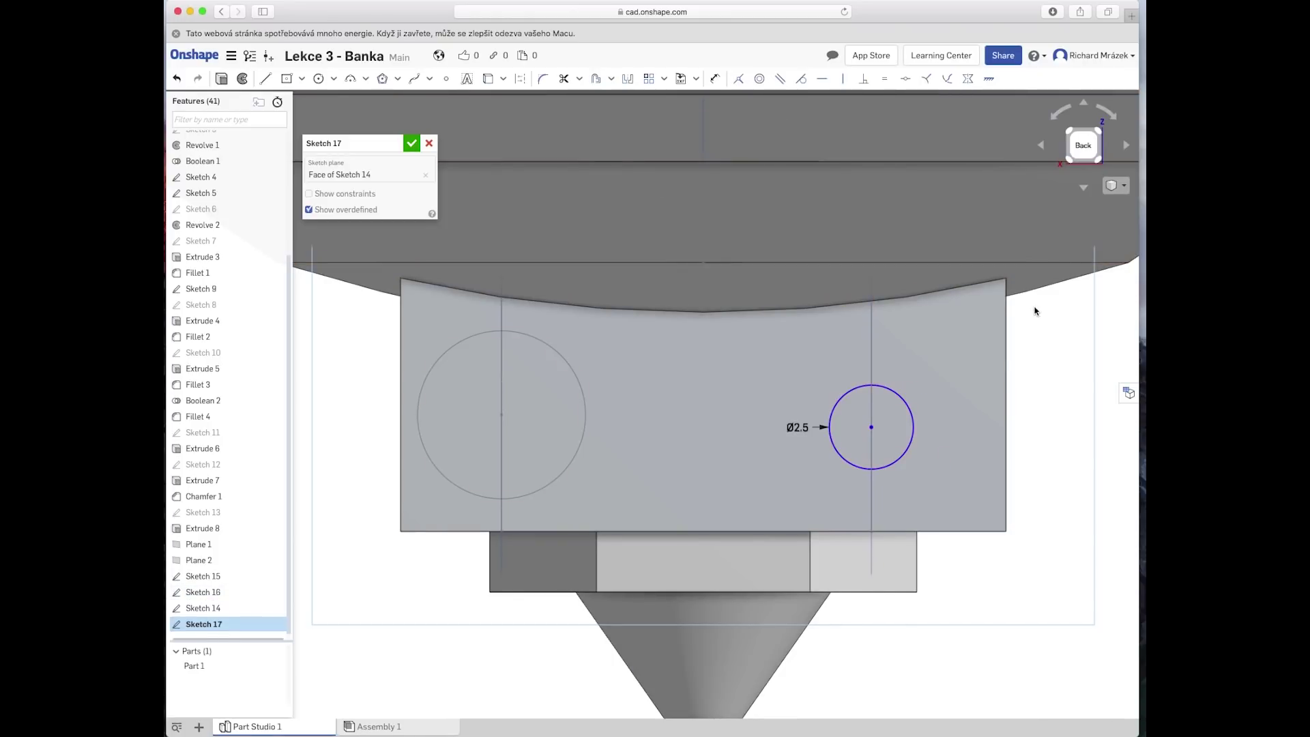
pyautogui.click(413, 145)
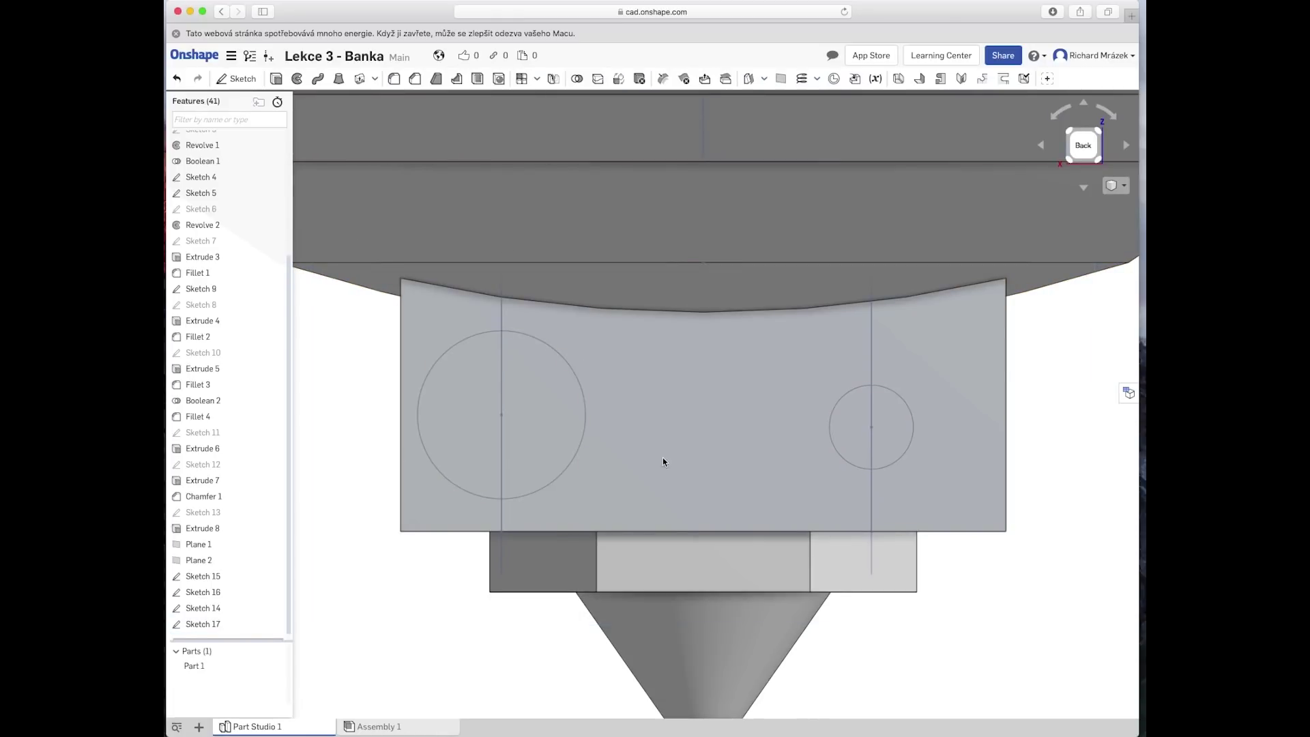
pyautogui.moveTo(662, 459); pyautogui.dragTo(698, 473, button='right')
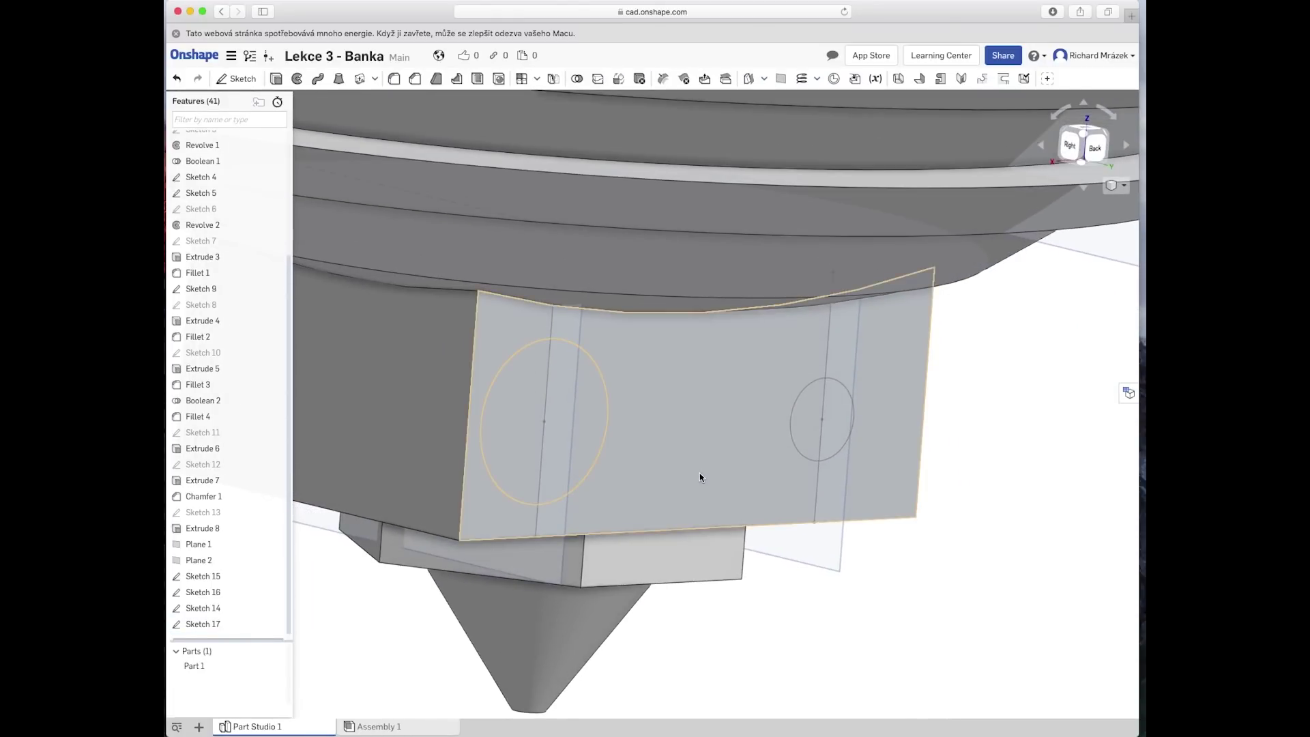
pyautogui.click(200, 612)
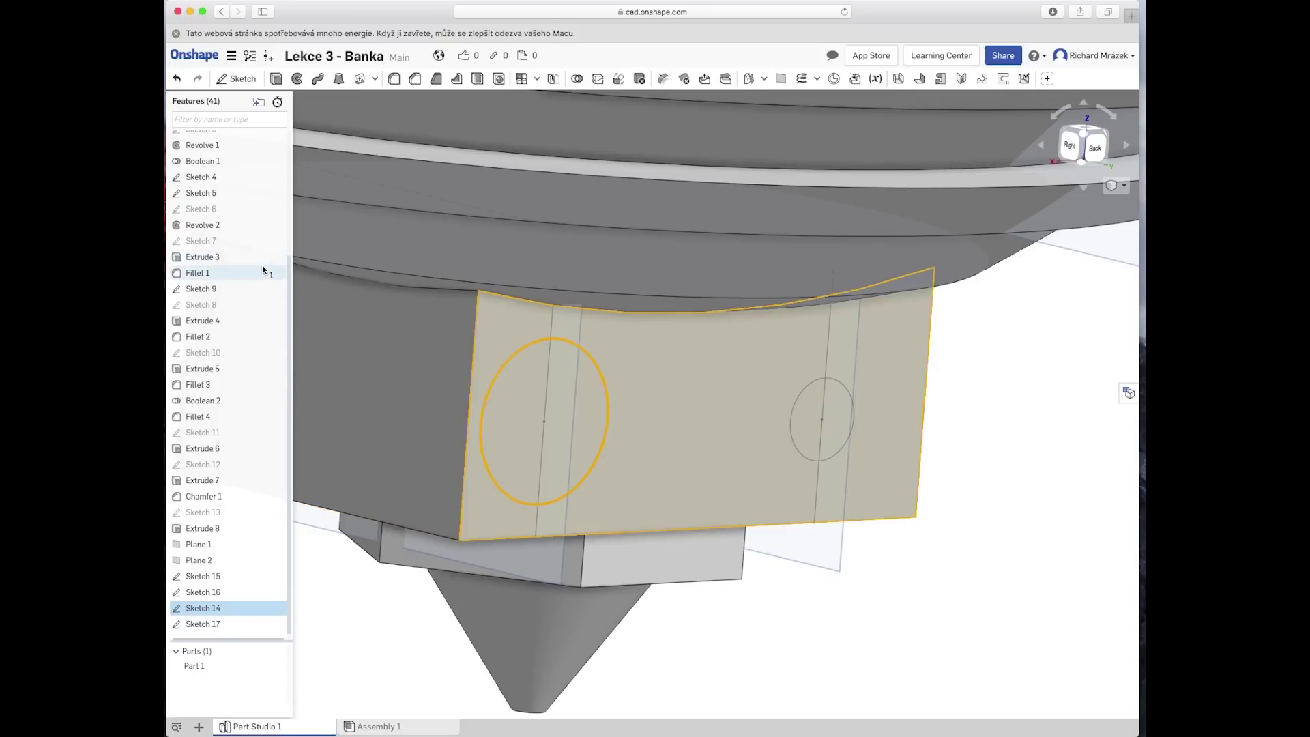
# Step: Extrude Sketch 14's Ø5 circle 1 mm, enabling a second end position
pyautogui.click(277, 82)
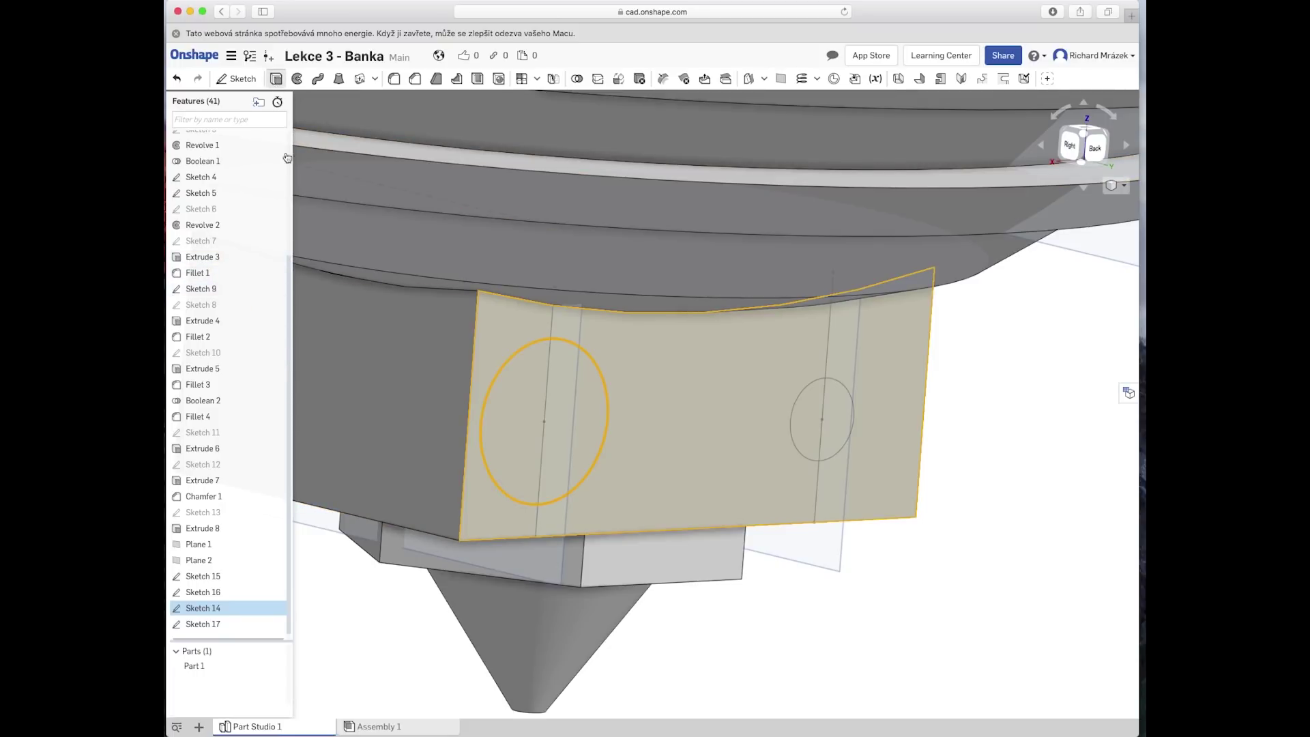
pyautogui.click(398, 243)
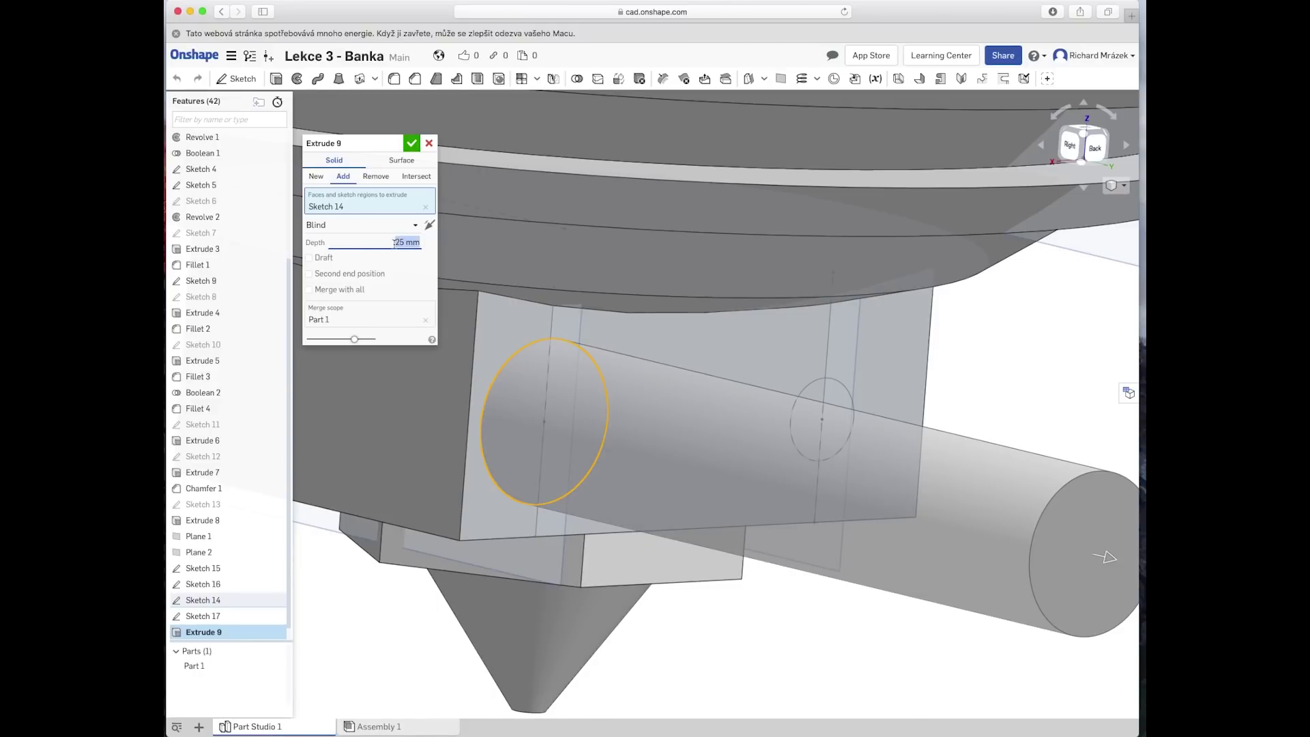
pyautogui.write('1')
pyautogui.press('Return')
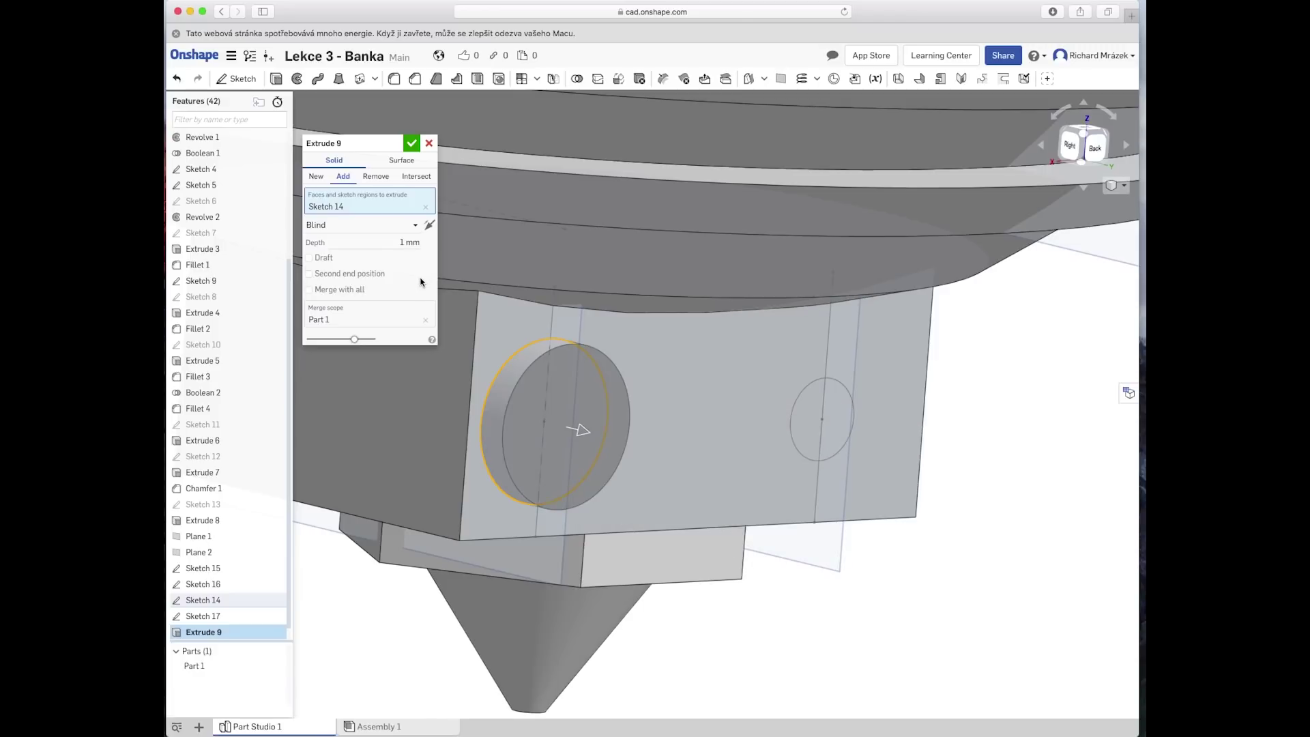
pyautogui.scroll(-5, 450, 351)
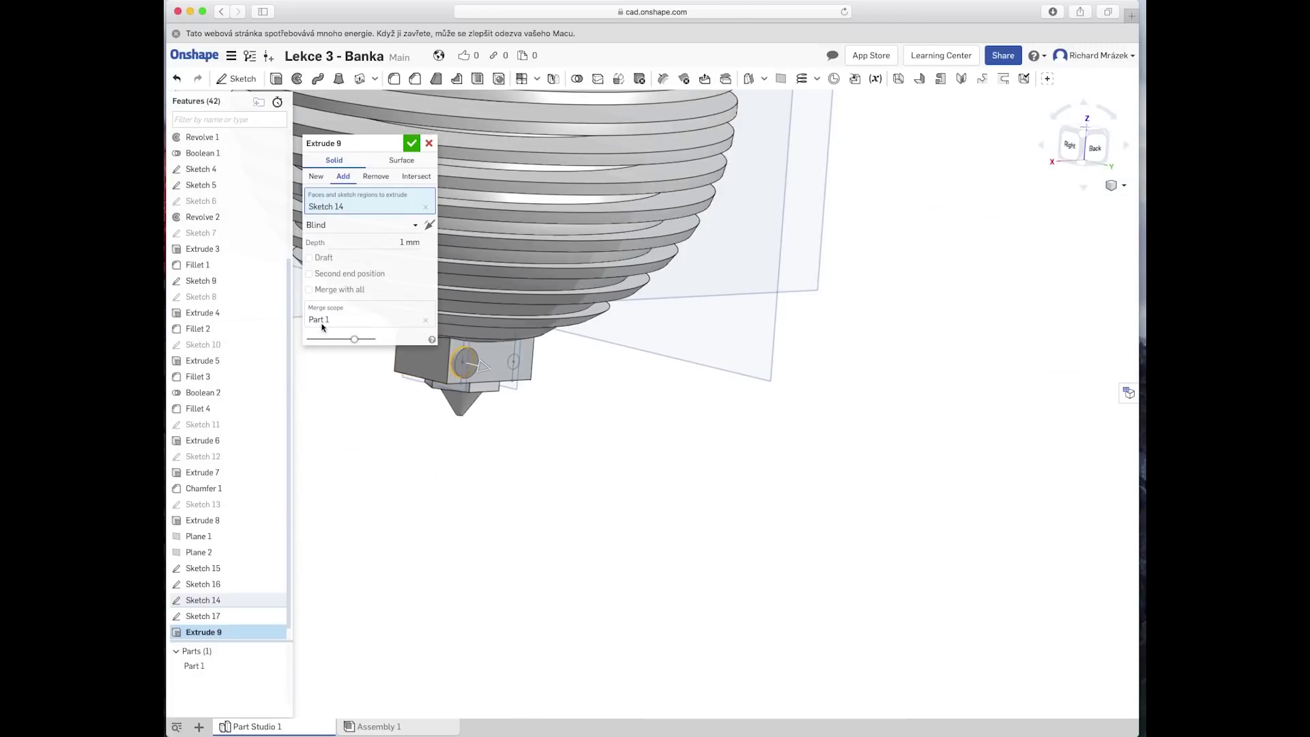
pyautogui.click(309, 274)
pyautogui.moveTo(418, 447)
pyautogui.mouseDown(button='right')
pyautogui.moveTo(451, 465)
pyautogui.moveTo(579, 462)
pyautogui.moveTo(723, 503)
pyautogui.moveTo(641, 518)
pyautogui.moveTo(438, 403)
pyautogui.mouseUp(button='right')
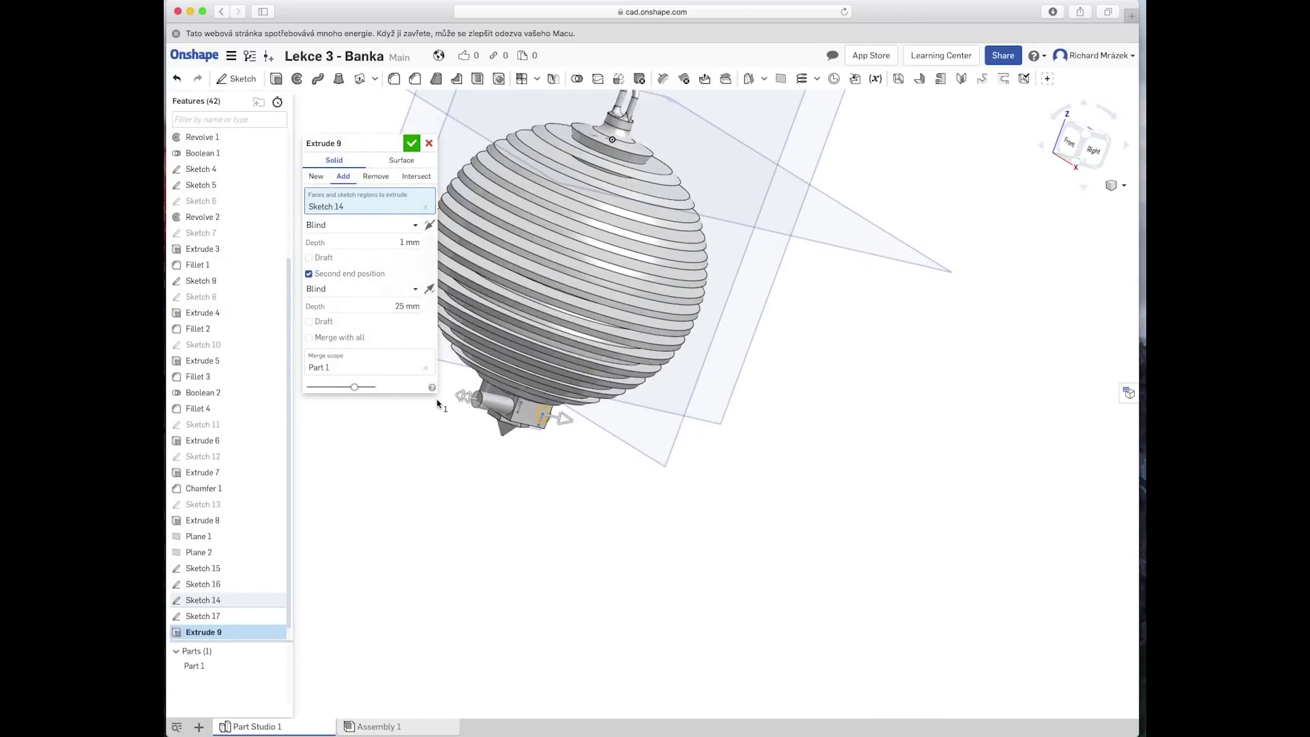
pyautogui.scroll(3, 437, 403)
# Step: Set the second end depth to 15 mm and confirm the boss extrusion as Extrude 9
pyautogui.click(396, 305)
pyautogui.write('20')
pyautogui.press('Return')
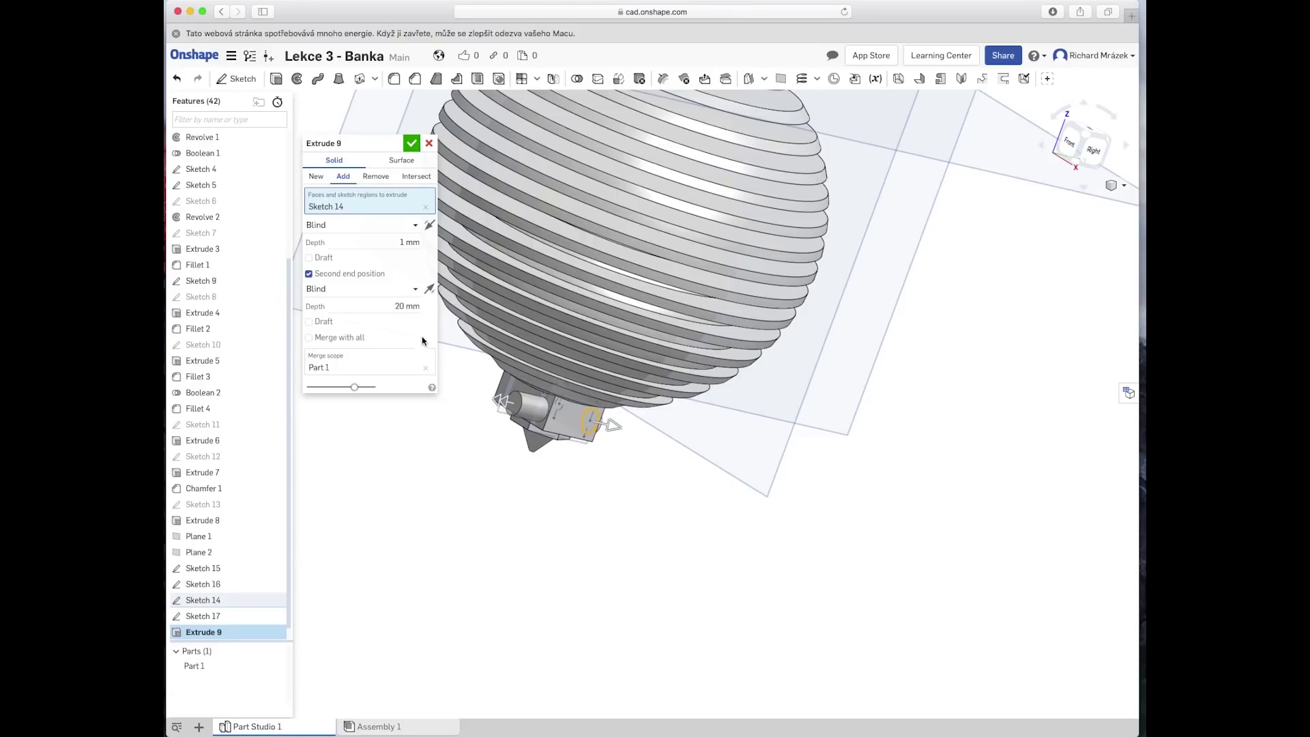
pyautogui.scroll(1, 528, 398)
pyautogui.scroll(2, 528, 399)
pyautogui.click(401, 306)
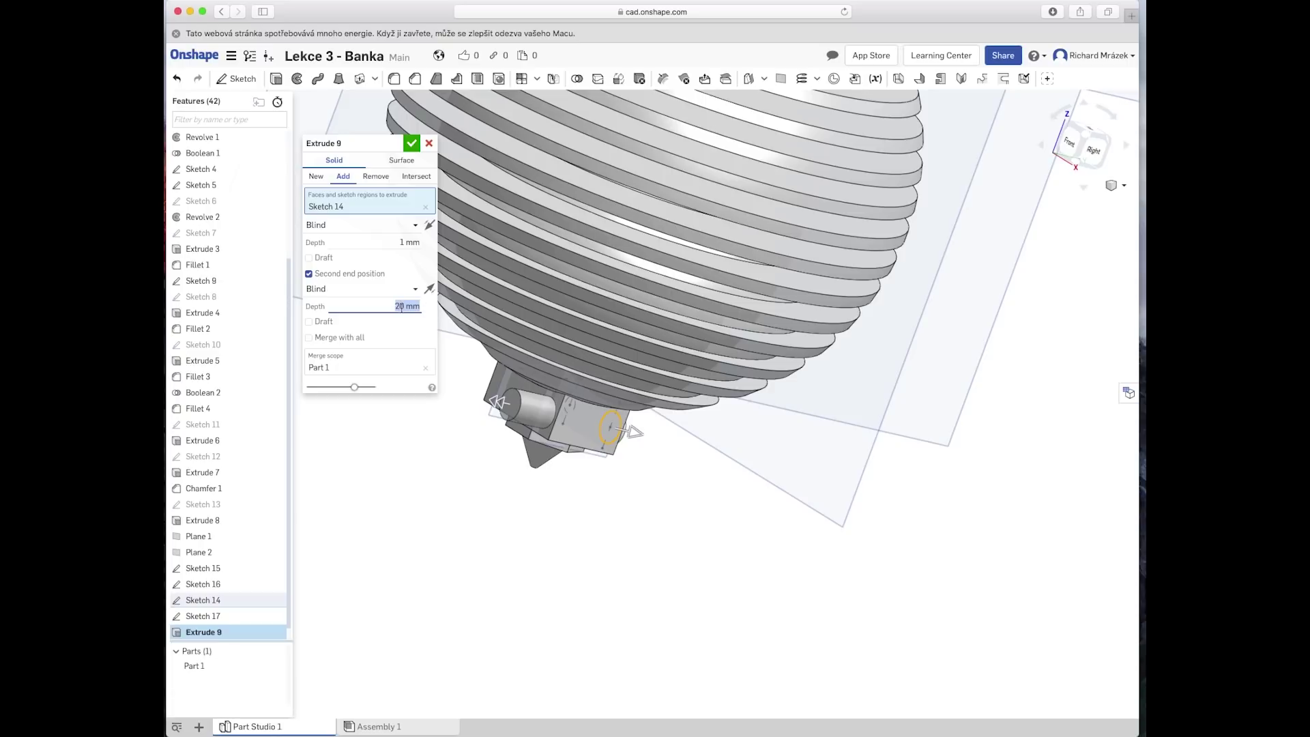
pyautogui.write('17')
pyautogui.press('Return')
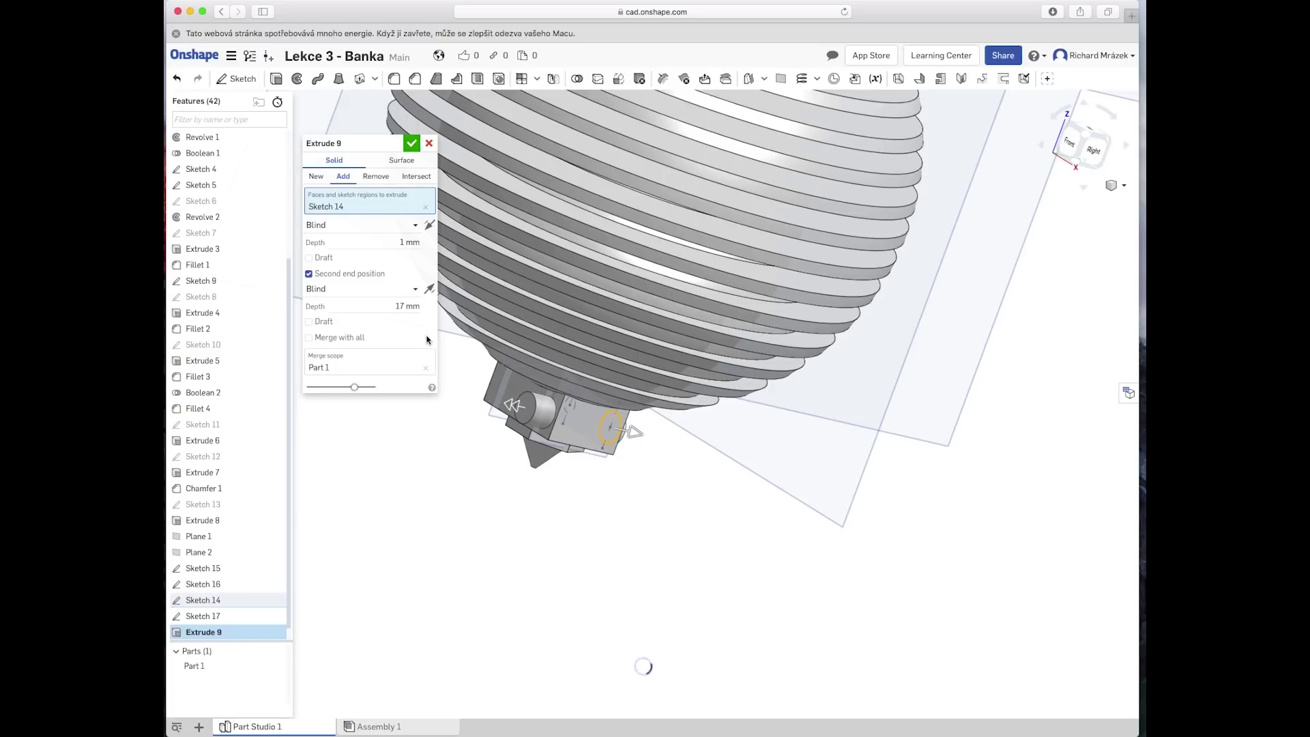
pyautogui.click(401, 305)
pyautogui.press('Return')
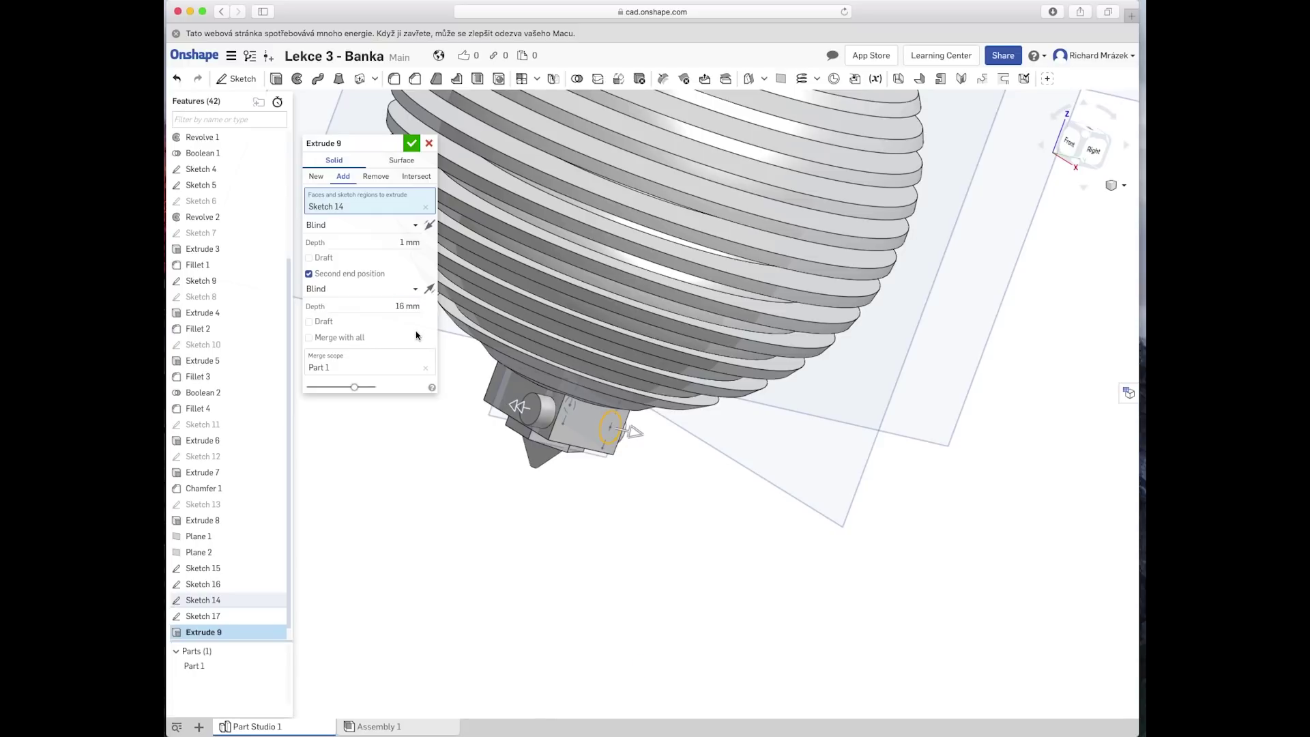
pyautogui.press('Down')
pyautogui.press('Return')
pyautogui.click(412, 143)
# Step: Turn the view toward the block's side and select Sketch 17's small circle
pyautogui.moveTo(644, 509)
pyautogui.mouseDown(button='right')
pyautogui.moveTo(499, 487)
pyautogui.moveTo(591, 505)
pyautogui.moveTo(571, 489)
pyautogui.moveTo(924, 505)
pyautogui.moveTo(872, 492)
pyautogui.mouseUp(button='right')
pyautogui.scroll(3, 846, 508)
pyautogui.scroll(3, 822, 515)
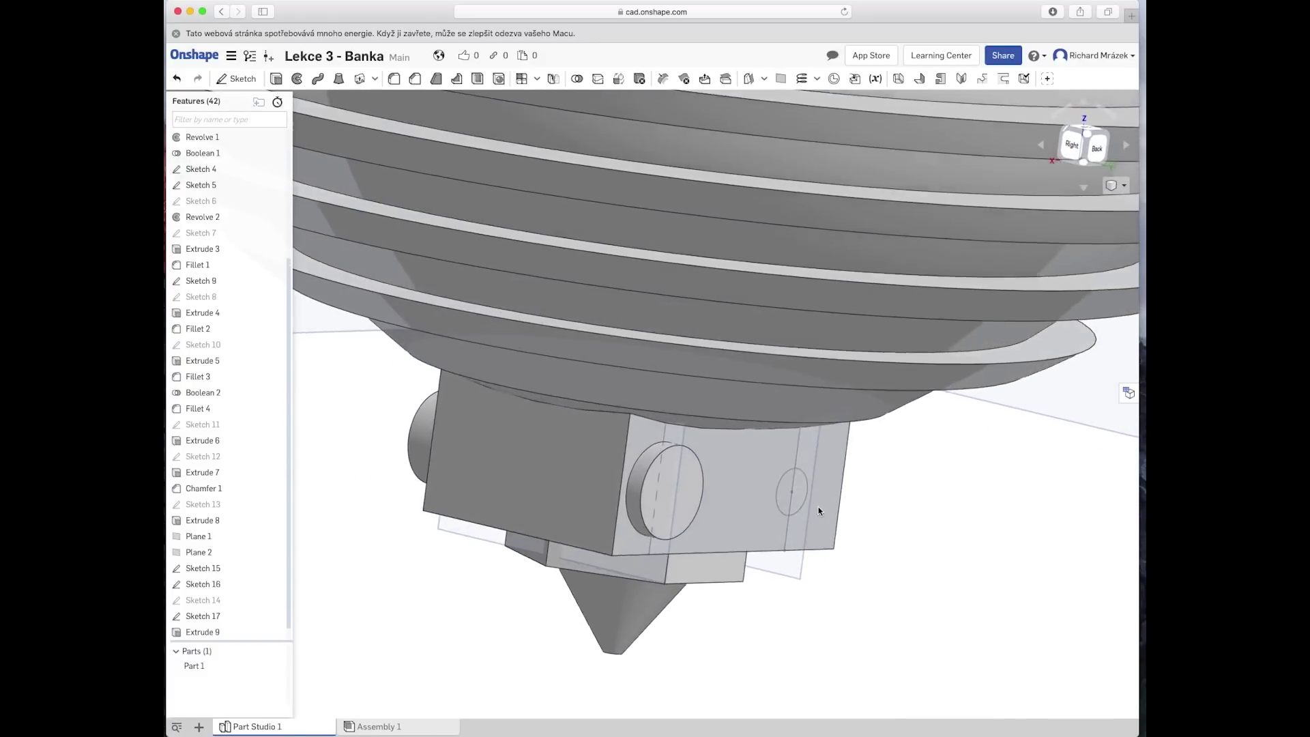
pyautogui.scroll(2, 812, 522)
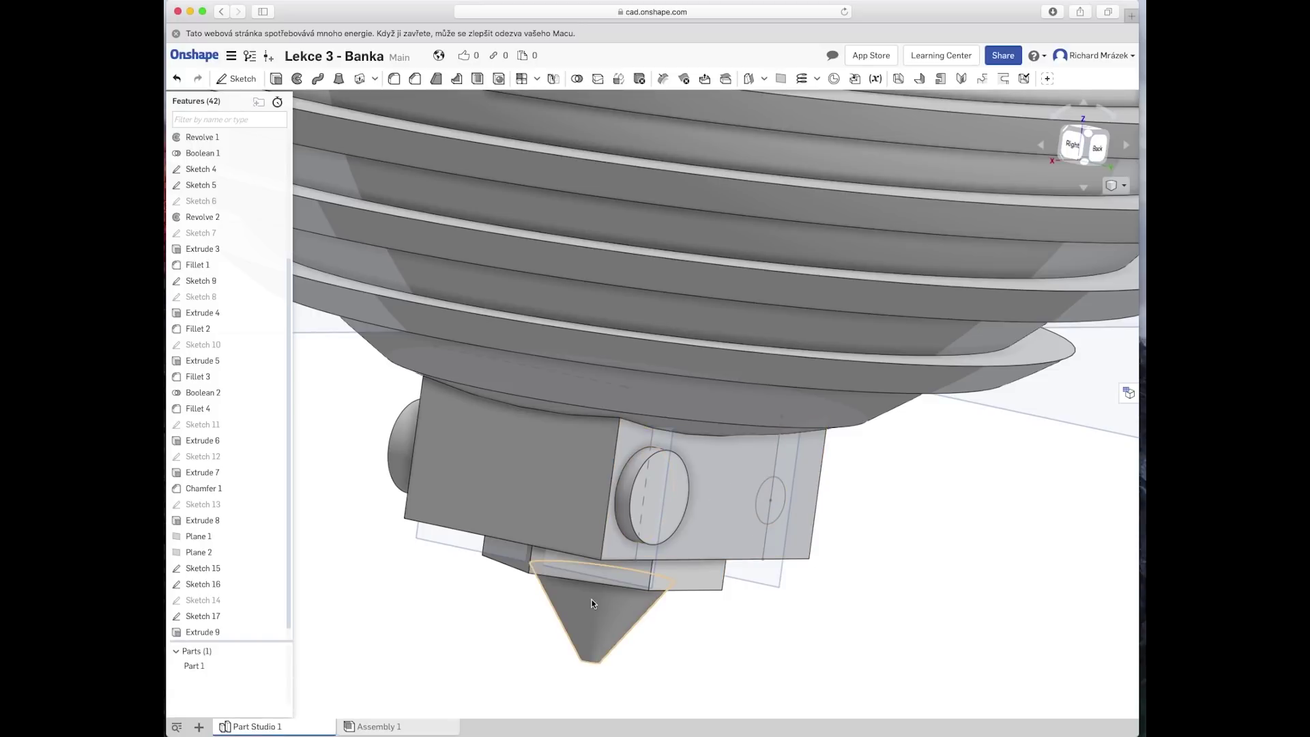
pyautogui.click(177, 622)
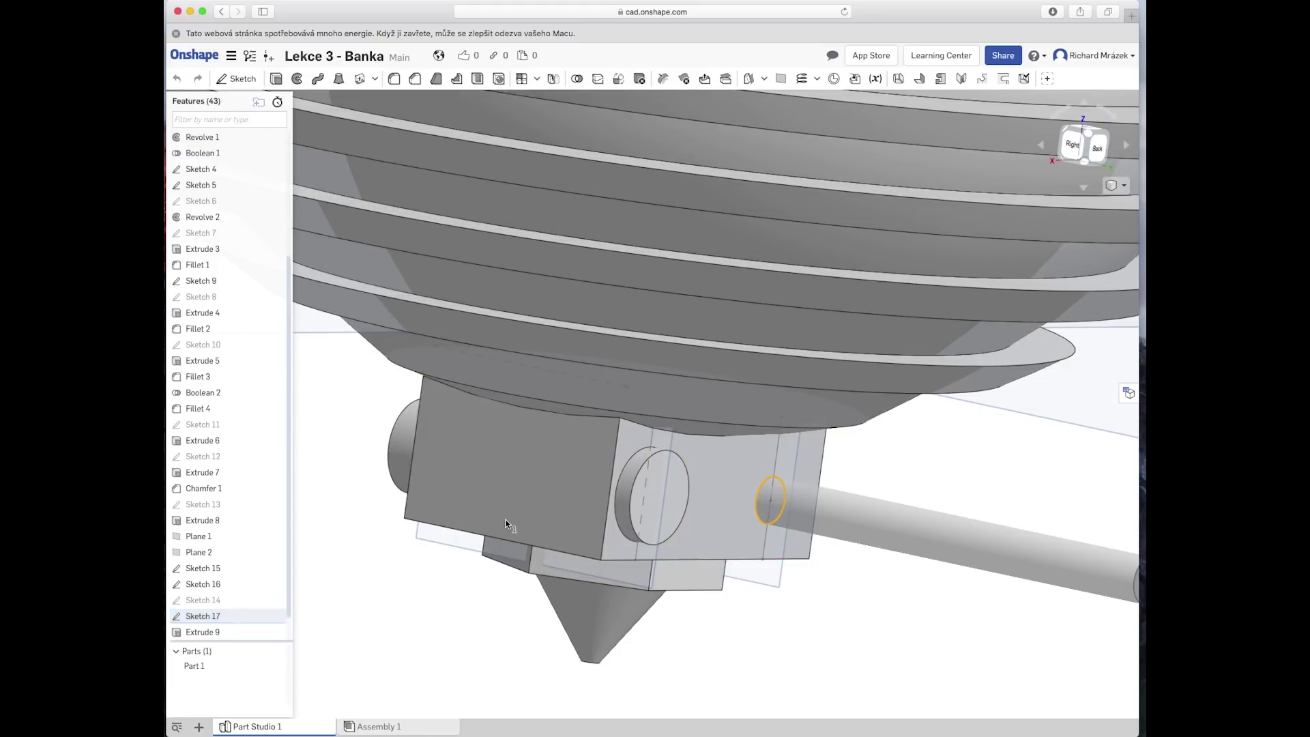
# Step: Extrude Sketch 17's Ø2.5 circle 1 mm into a small pin (Extrude 10)
pyautogui.click(395, 243)
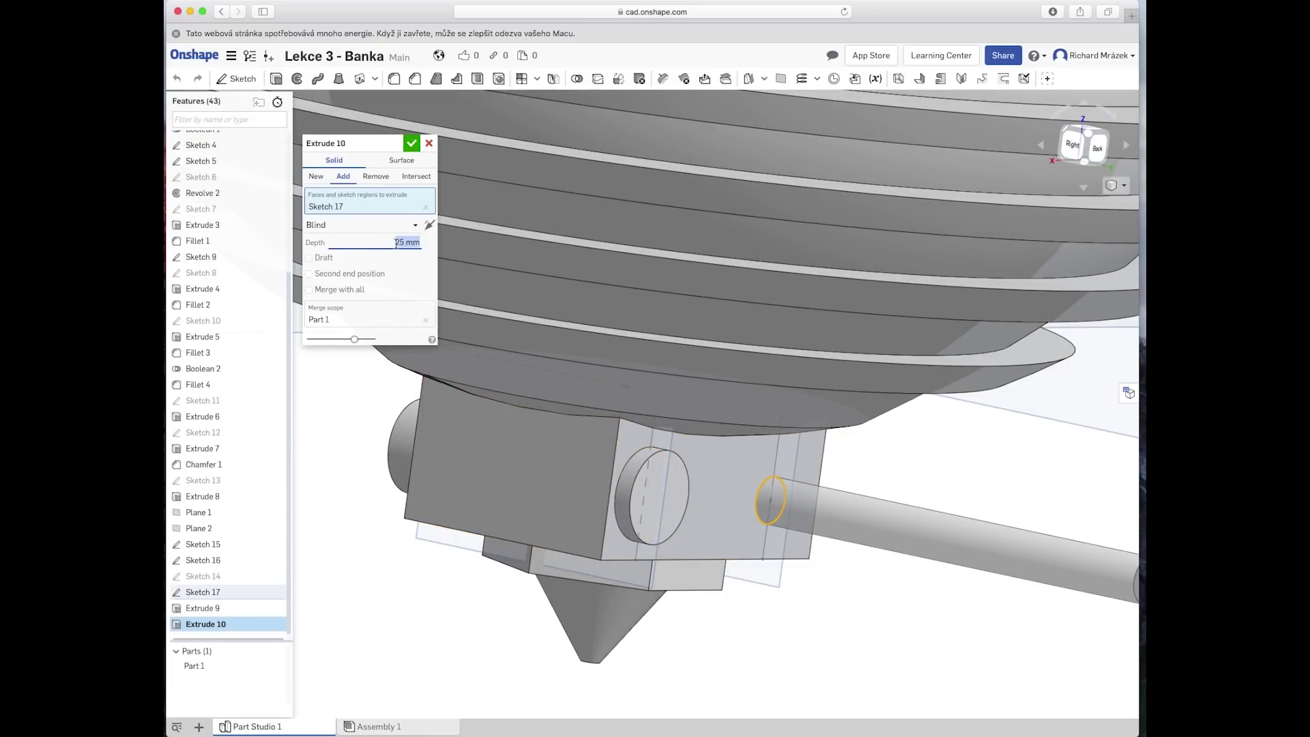
pyautogui.write('1')
pyautogui.press('Return')
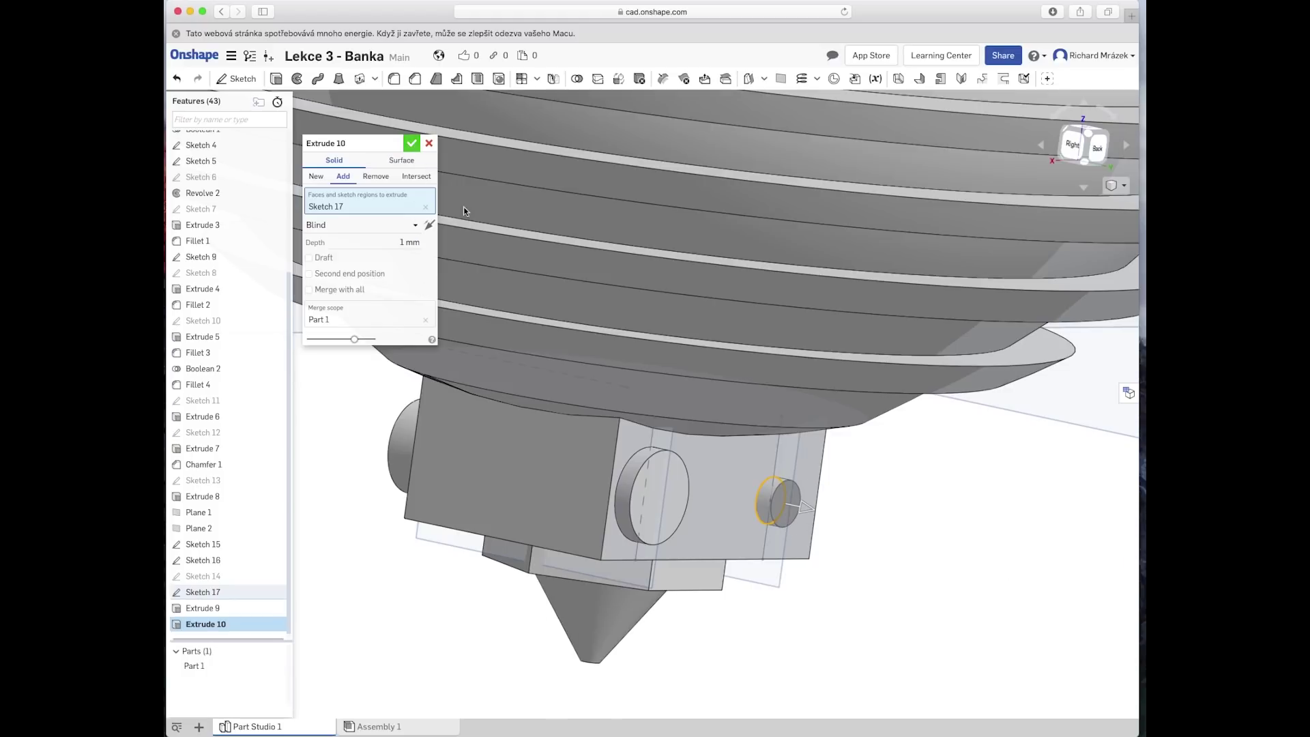
pyautogui.click(412, 143)
pyautogui.press('Up')
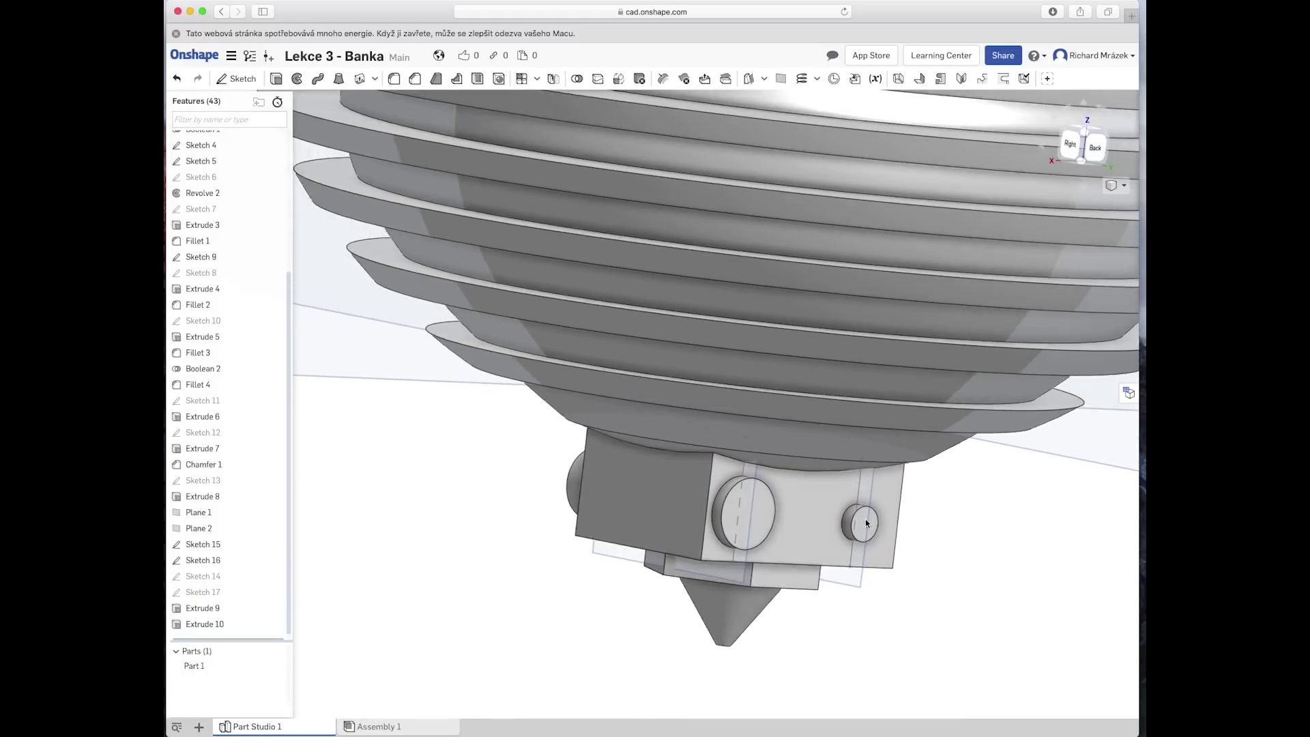
pyautogui.press('Up')
pyautogui.moveTo(889, 524); pyautogui.dragTo(718, 529, button='right')
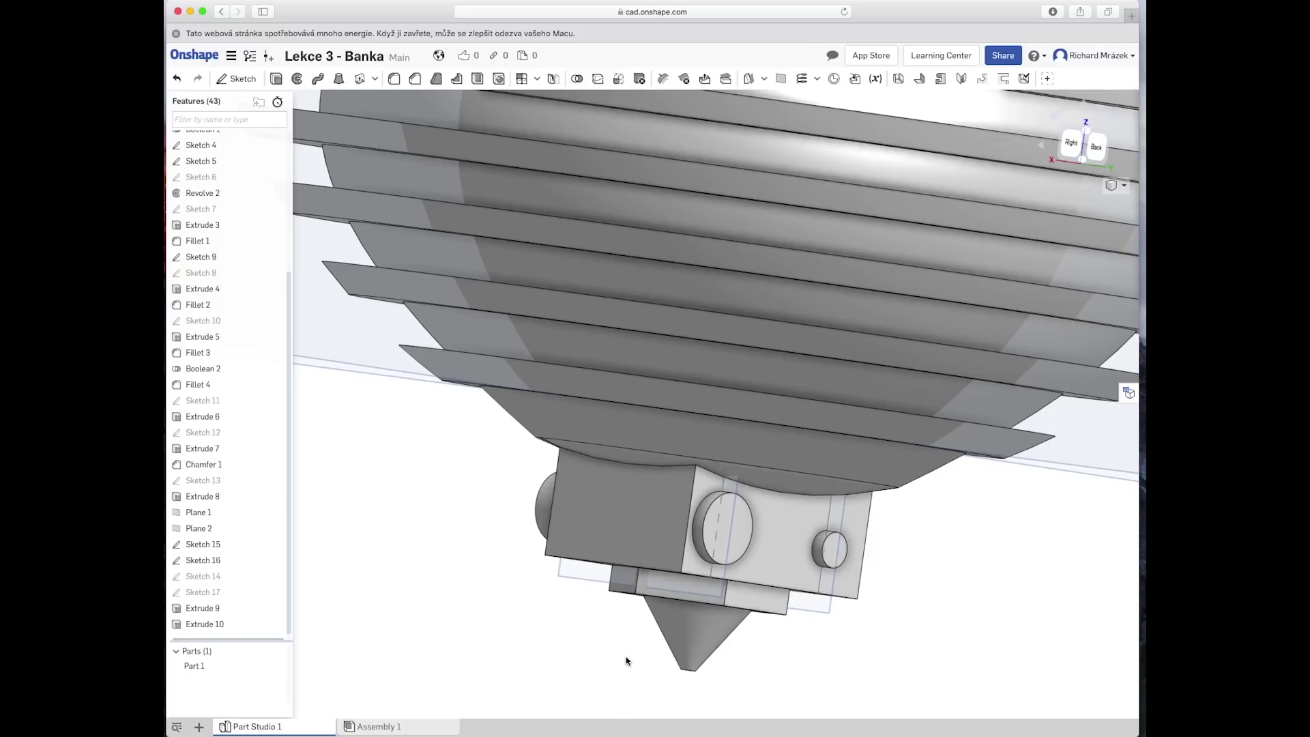
pyautogui.rightClick(573, 579)
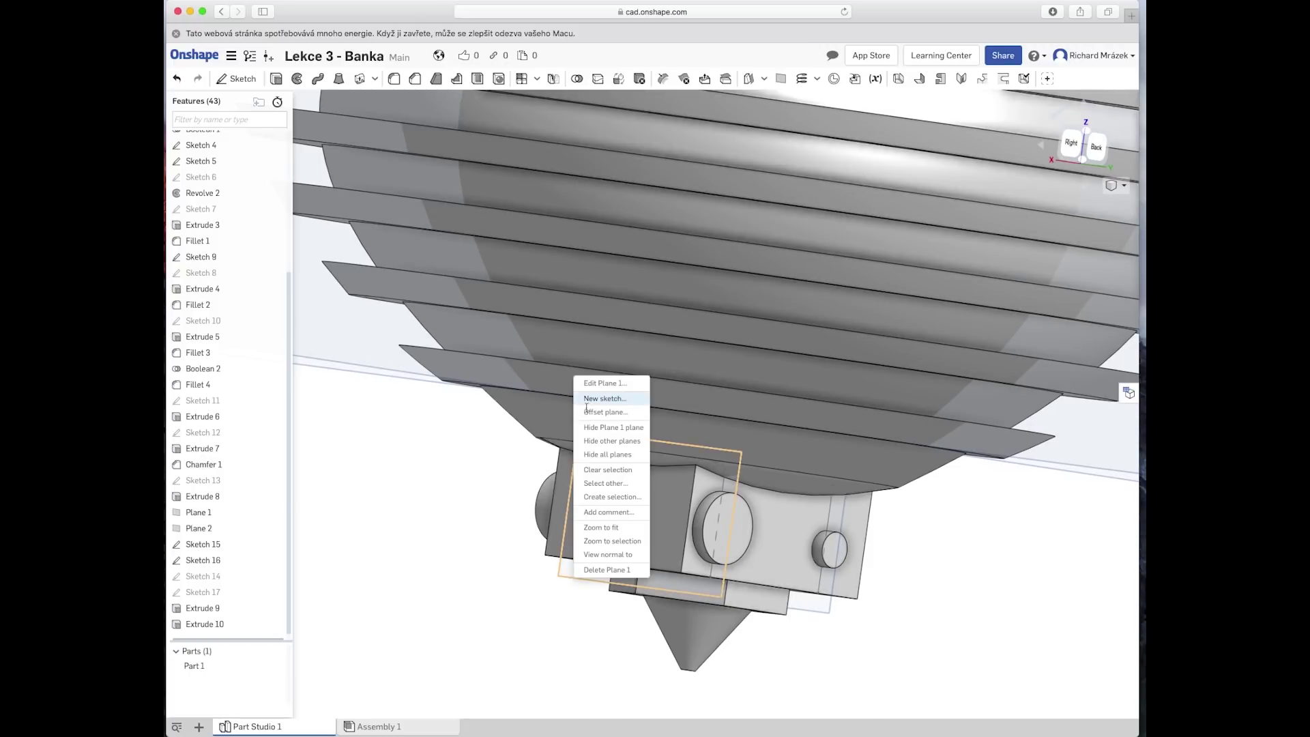
# Step: Start Sketch 18 on Plane 1, viewed normal and framed on the right boss
pyautogui.click(573, 640)
pyautogui.scroll(3, 577, 649)
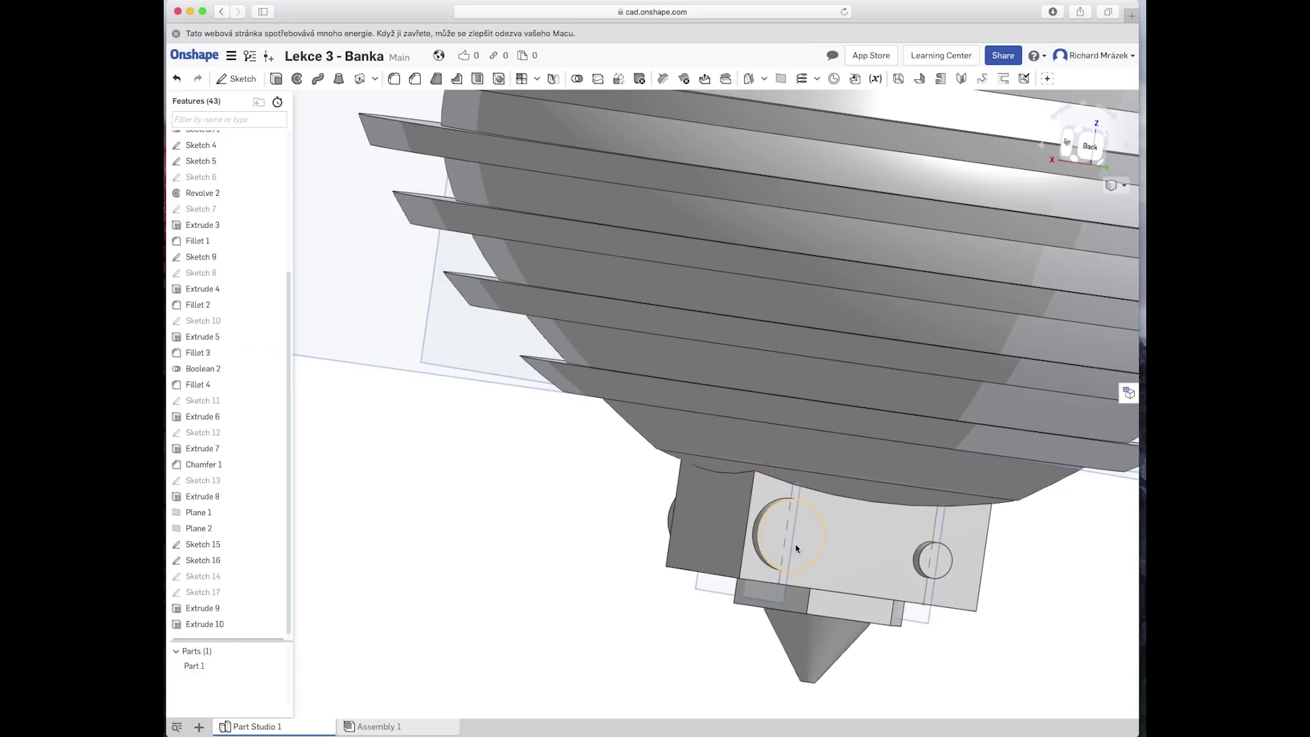
pyautogui.rightClick(717, 593)
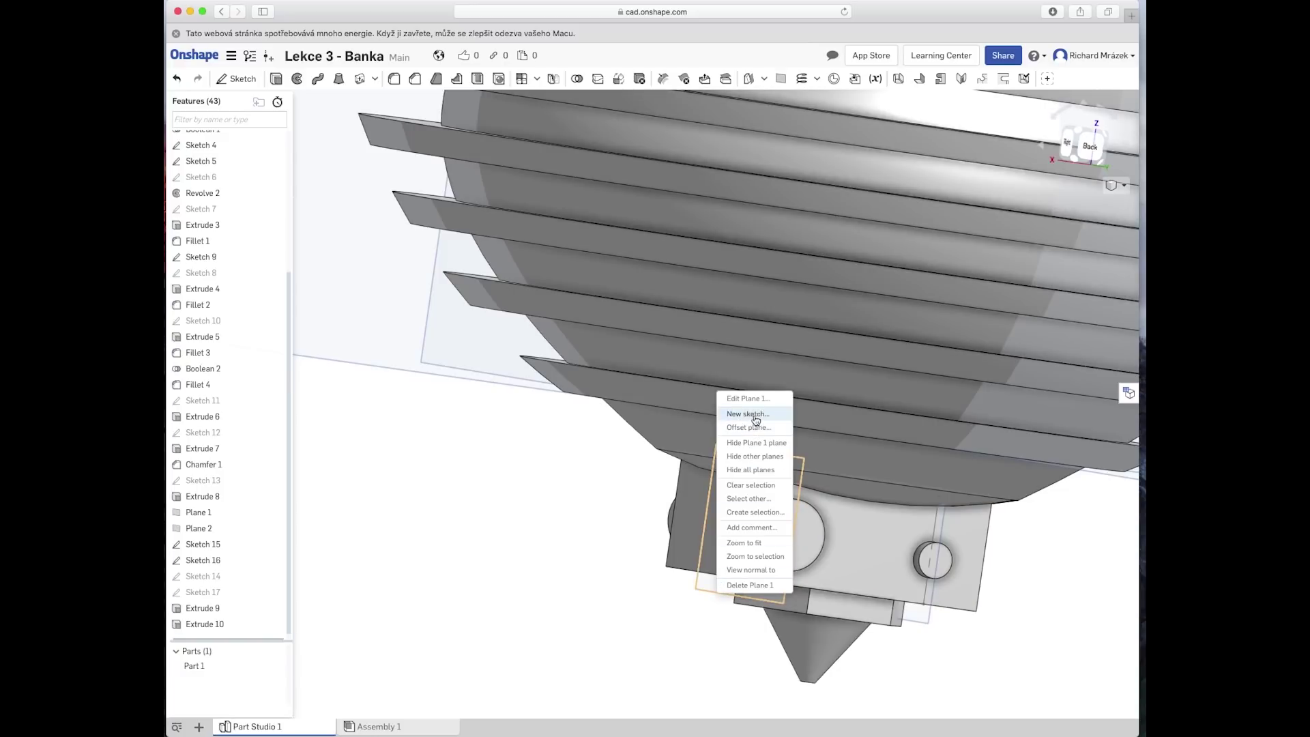
pyautogui.hotkey('shift', 's')
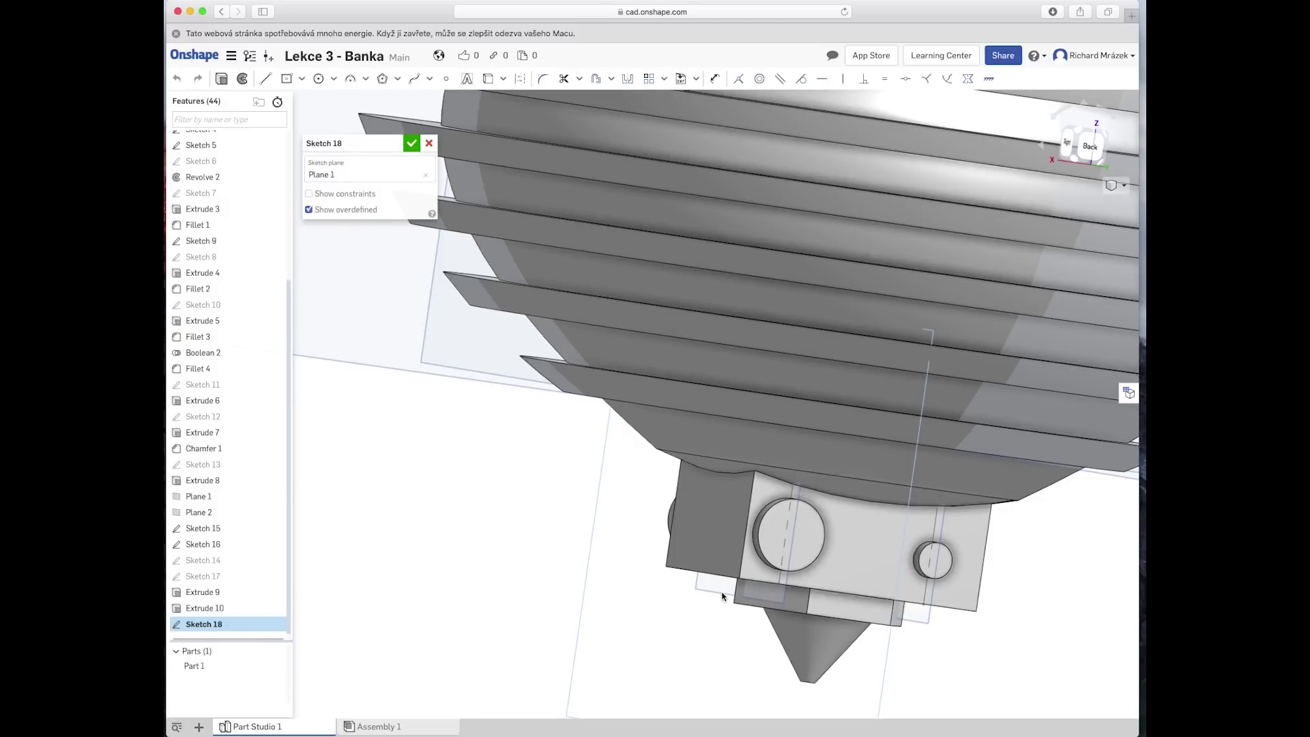
pyautogui.rightClick(722, 595)
pyautogui.click(764, 586)
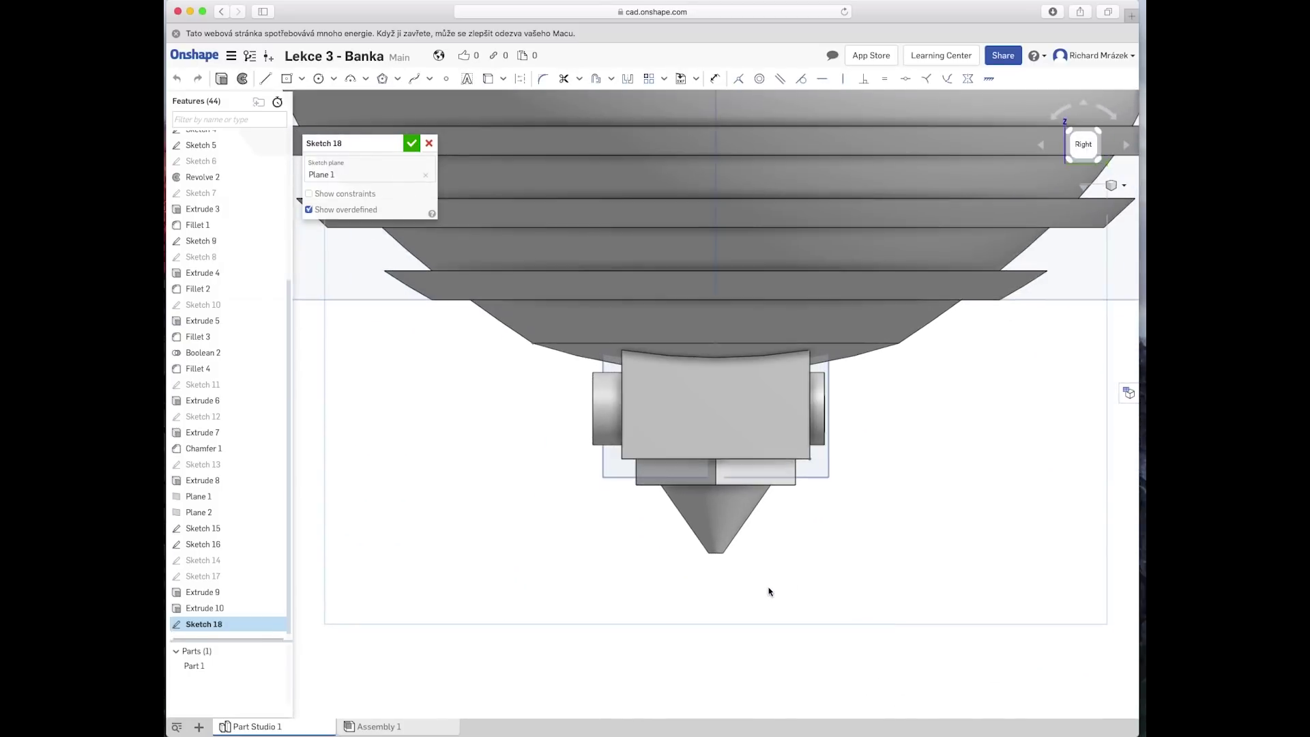
pyautogui.scroll(1, 886, 395)
pyautogui.scroll(2, 892, 406)
pyautogui.scroll(1, 915, 407)
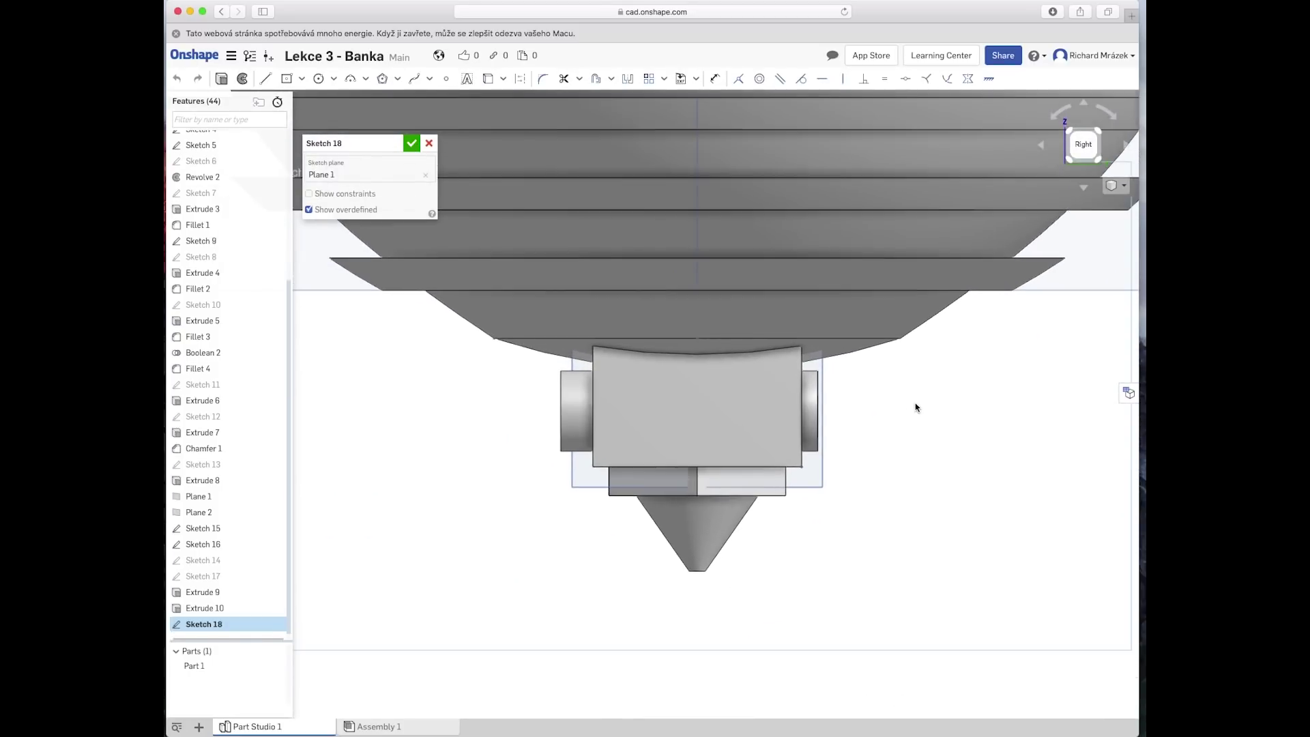
pyautogui.scroll(2, 860, 472)
pyautogui.moveTo(860, 473); pyautogui.dragTo(780, 535, button='middle')
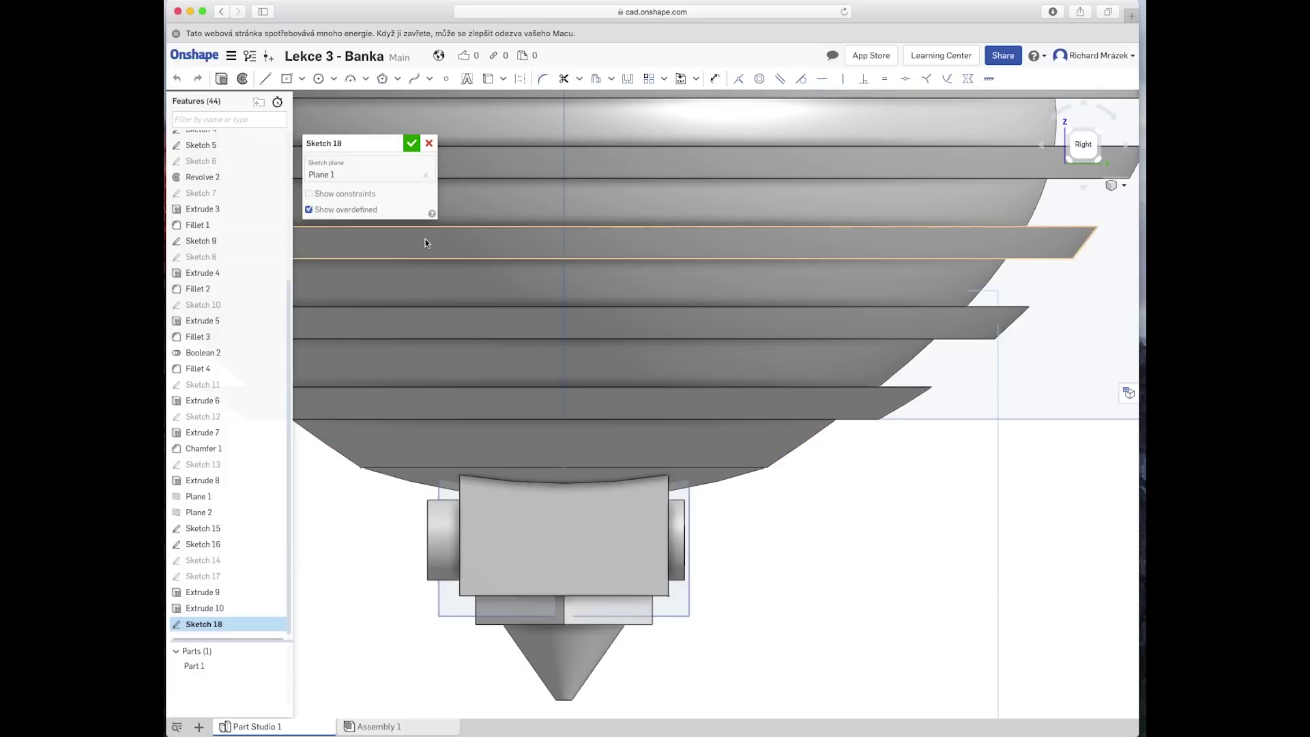
# Step: Draw a curved spline from the boss up to the sphere body, attached to the boss edge
pyautogui.click(414, 79)
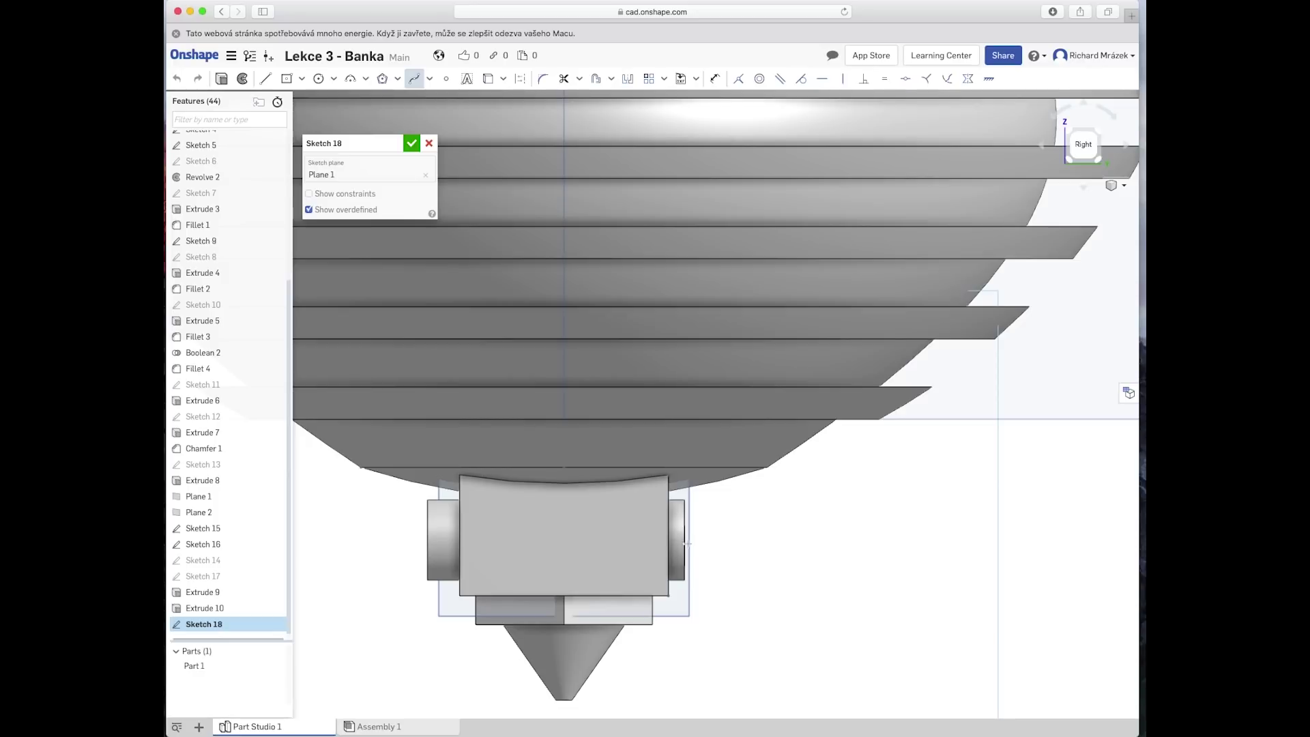
pyautogui.click(694, 544)
pyautogui.click(852, 331)
pyautogui.press('Escape')
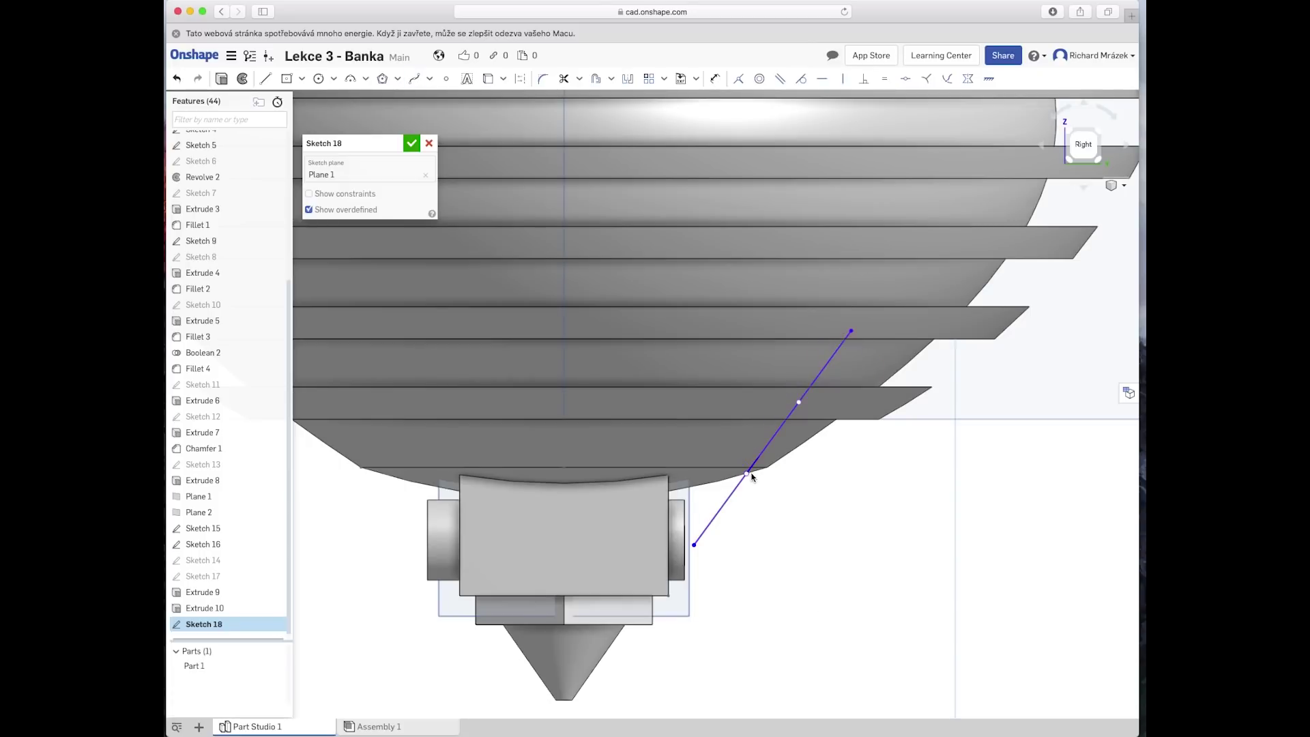
pyautogui.moveTo(748, 473); pyautogui.dragTo(806, 534)
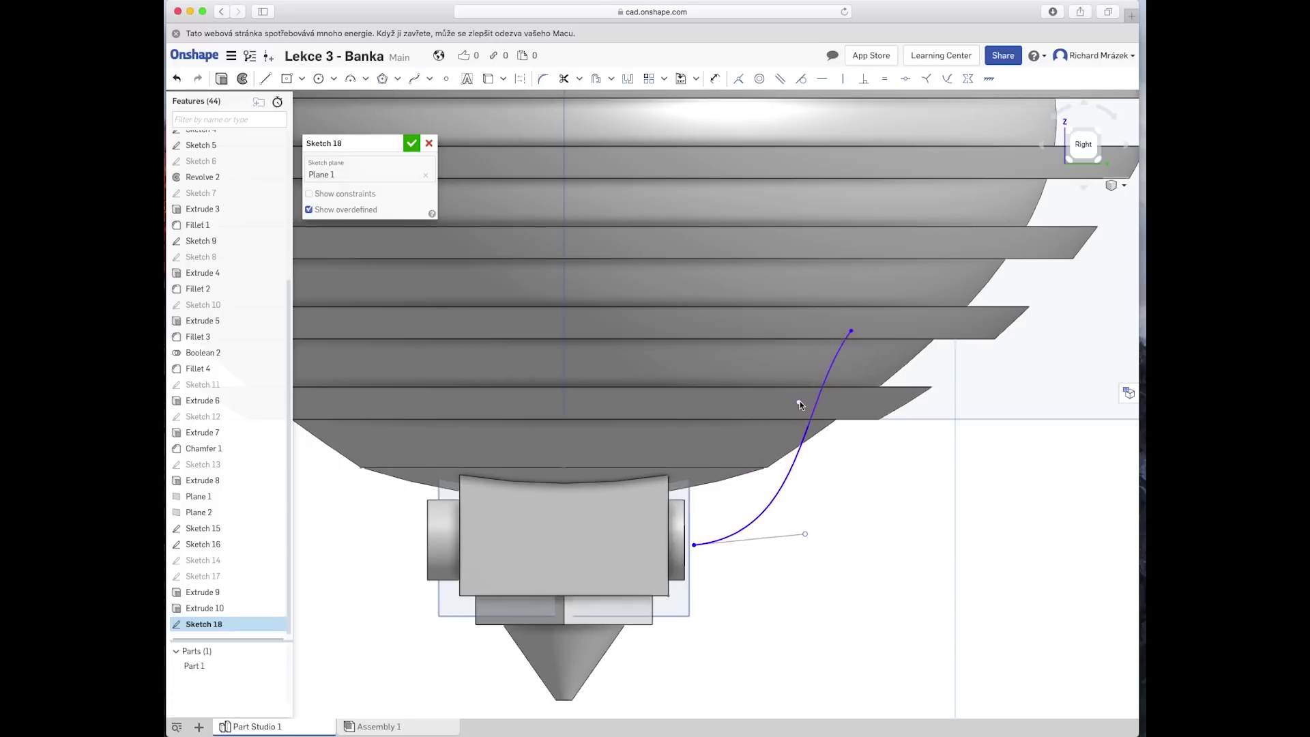
pyautogui.moveTo(838, 429); pyautogui.dragTo(836, 431)
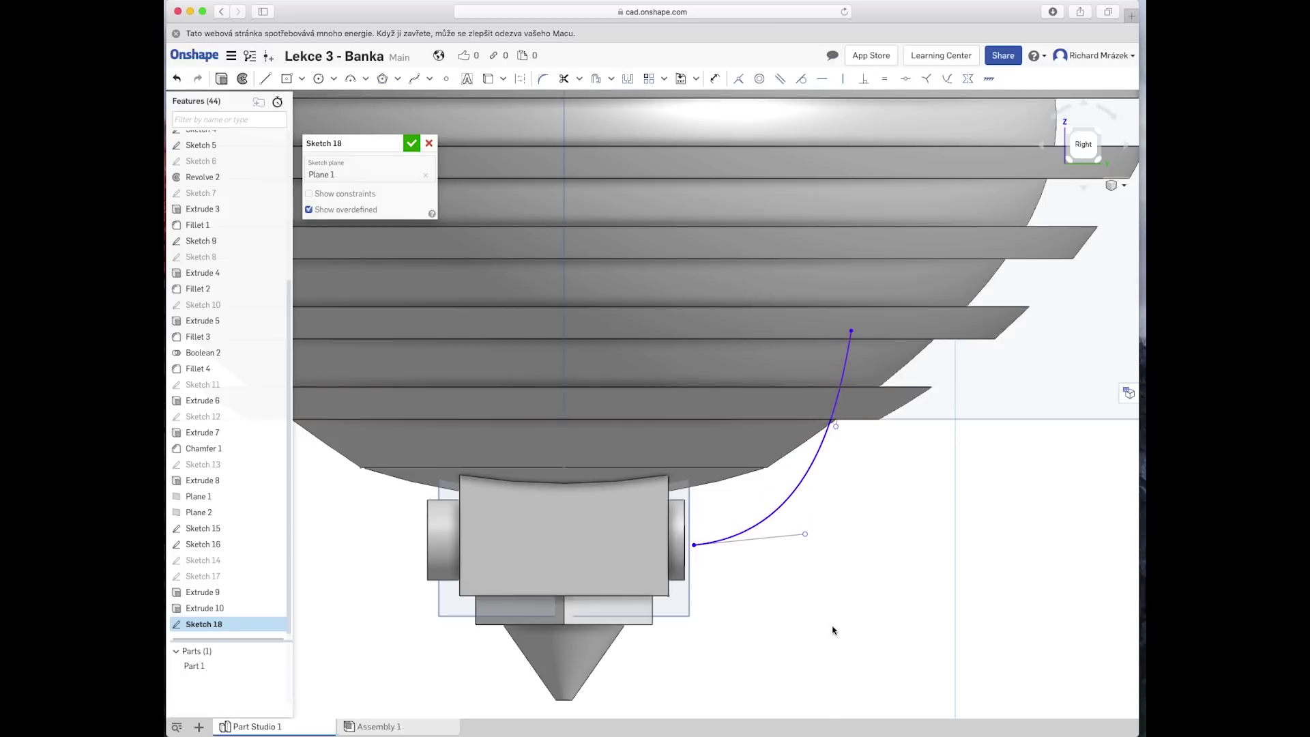
pyautogui.click(686, 537)
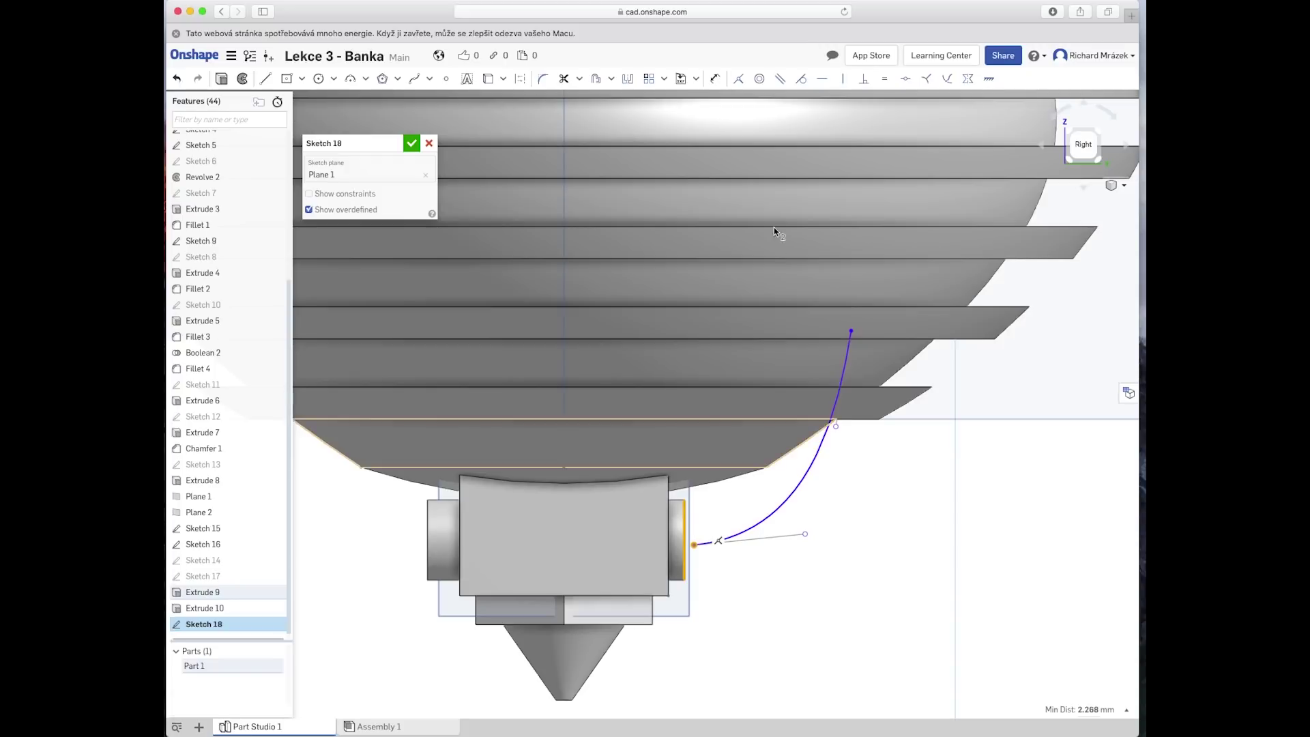
pyautogui.click(741, 80)
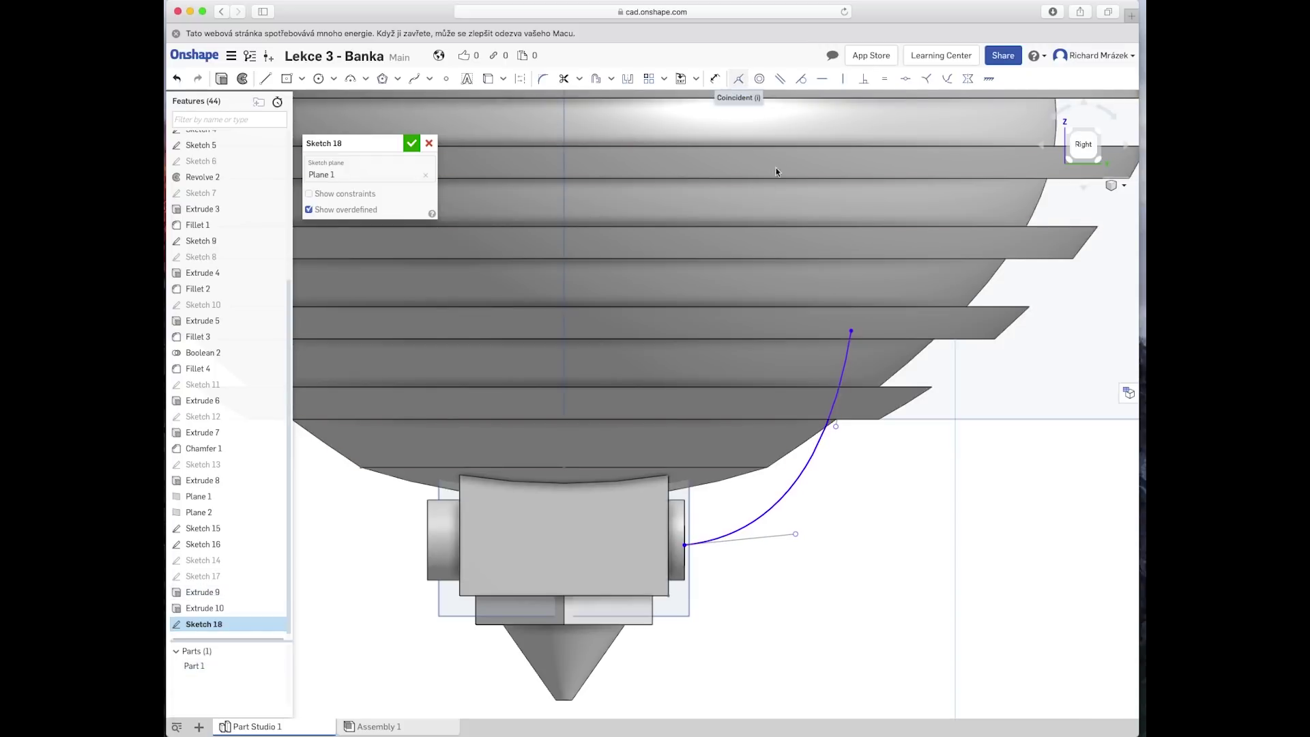
# Step: Remove the spline end's constraint to the large boss circle and close Sketch 18
pyautogui.moveTo(828, 567); pyautogui.dragTo(809, 565, button='right')
pyautogui.scroll(2, 791, 564)
pyautogui.scroll(3, 784, 564)
pyautogui.scroll(2, 780, 567)
pyautogui.scroll(5, 853, 563)
pyautogui.moveTo(889, 560); pyautogui.dragTo(882, 574, button='right')
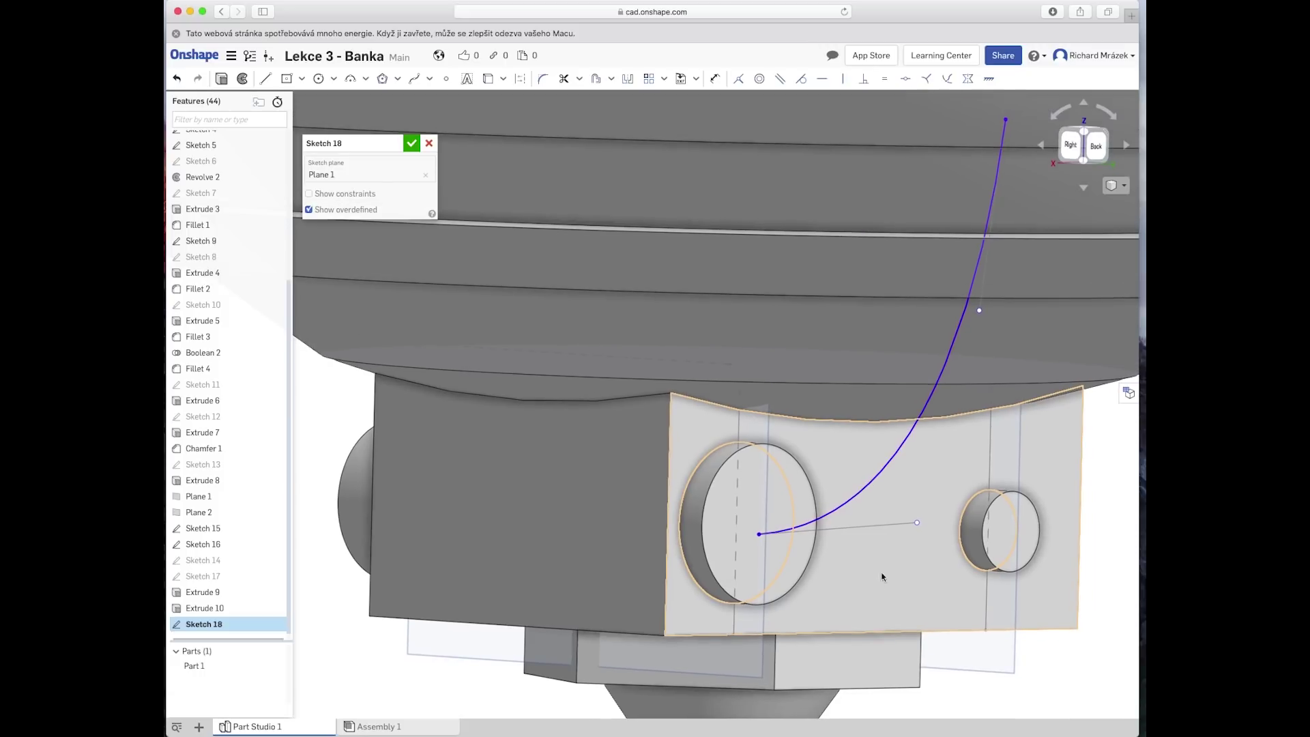
pyautogui.moveTo(759, 534)
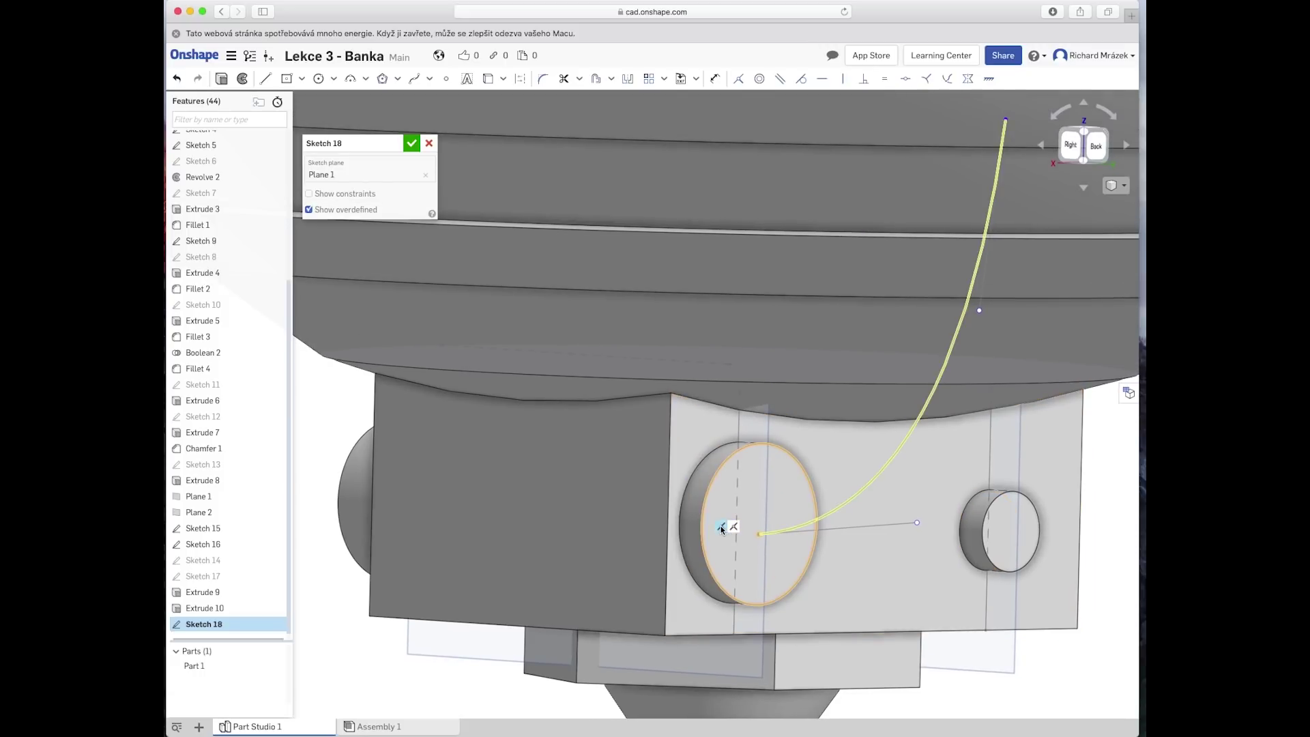
pyautogui.click(722, 530)
pyautogui.press('Delete')
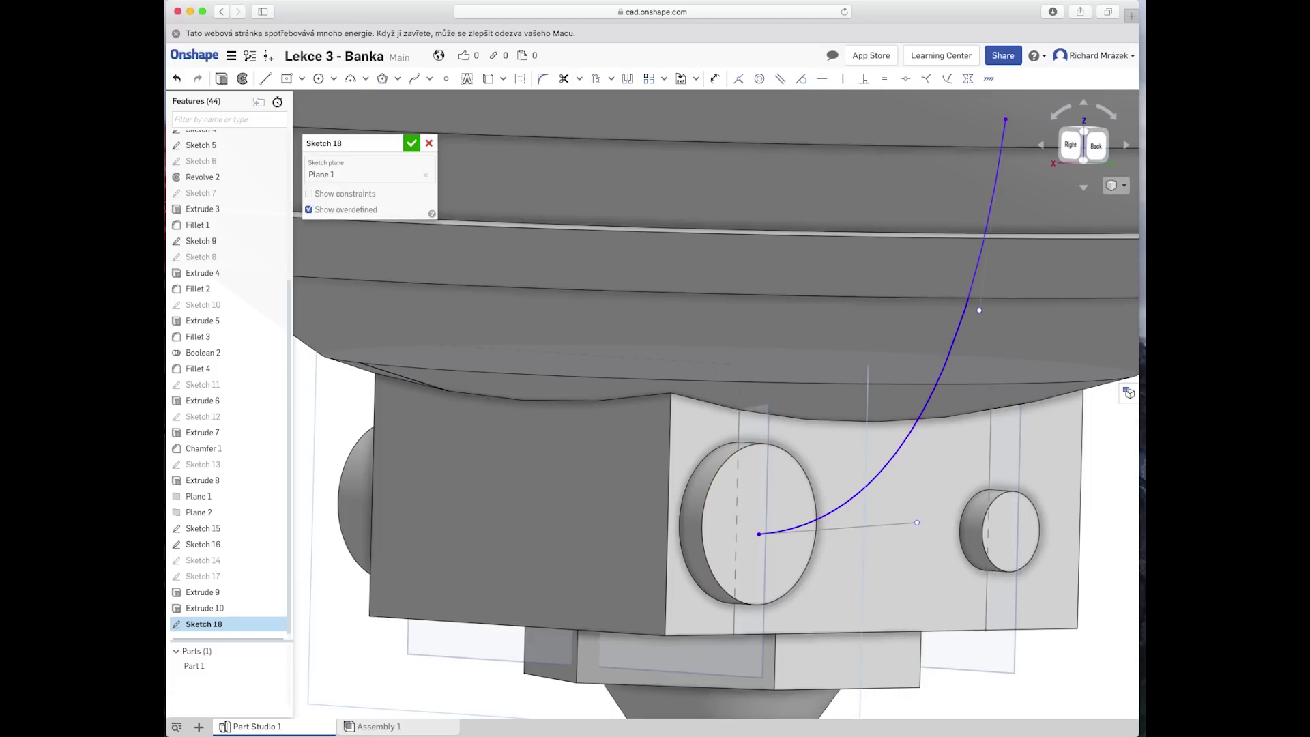
pyautogui.click(721, 468)
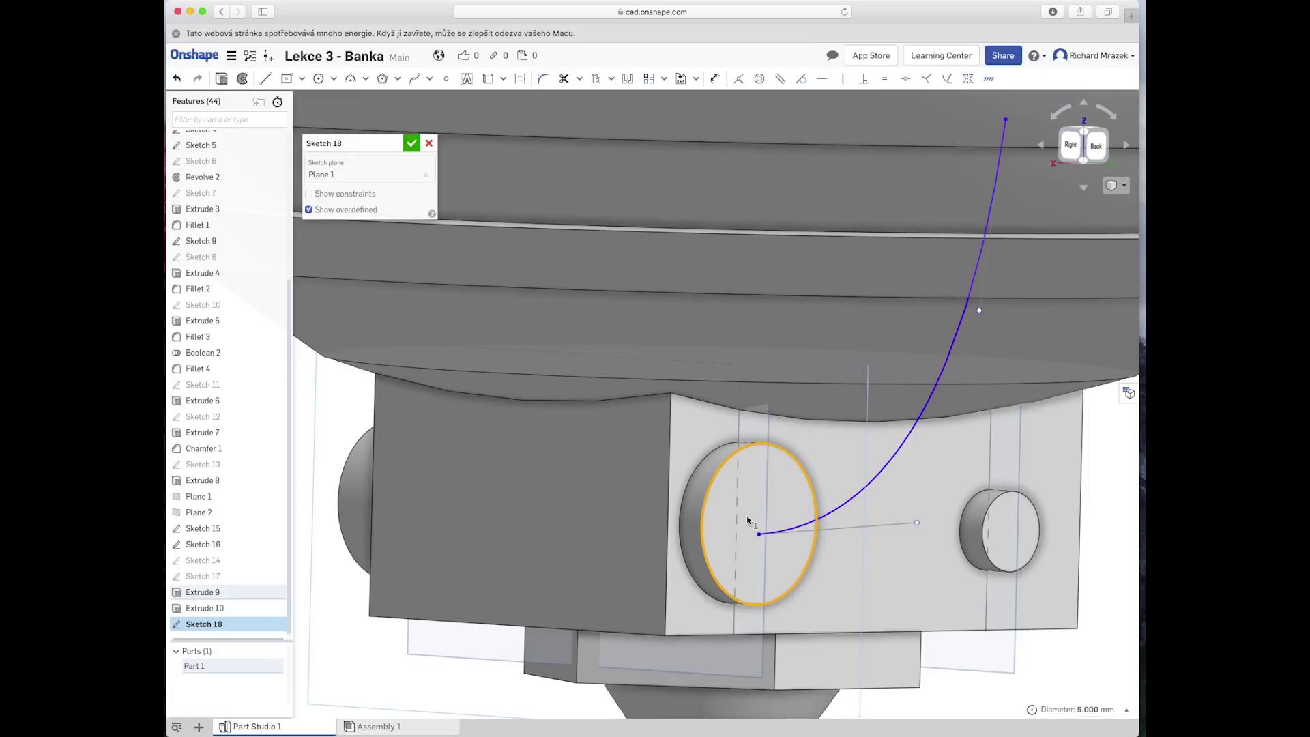
pyautogui.click(443, 81)
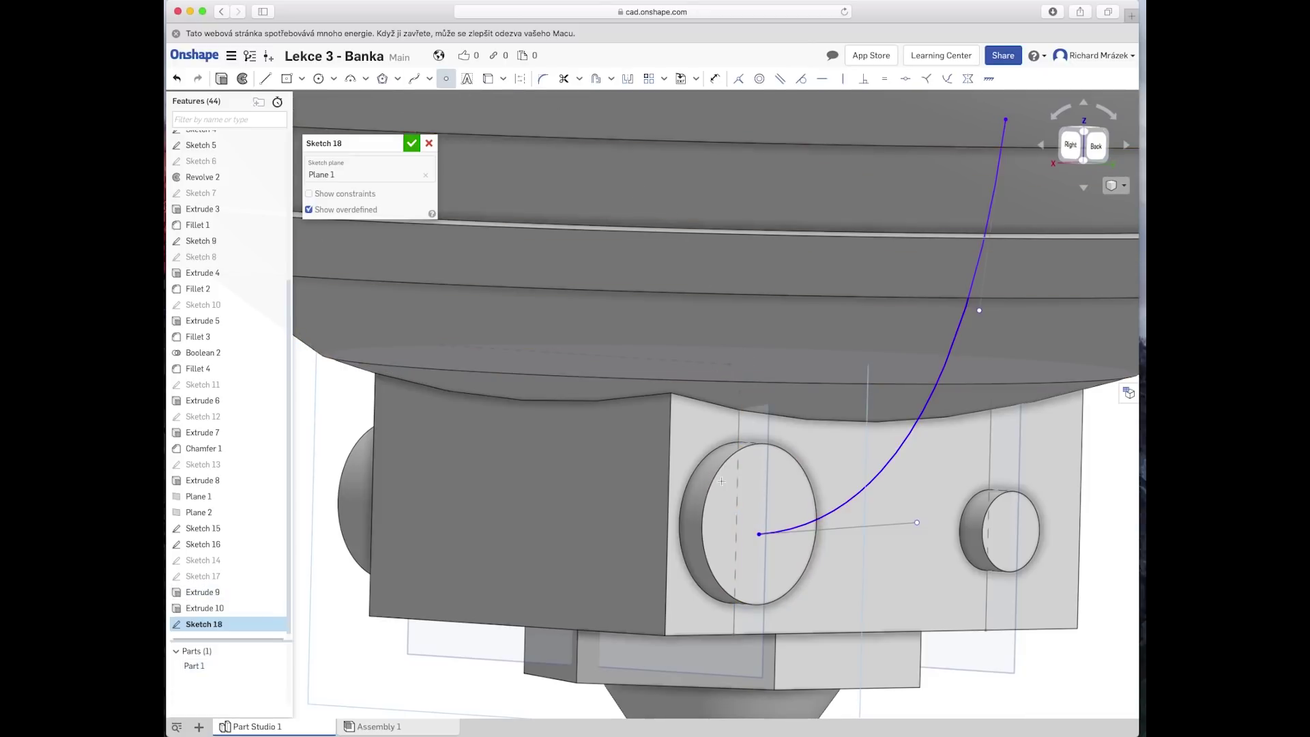
pyautogui.press('Escape')
pyautogui.press('Return')
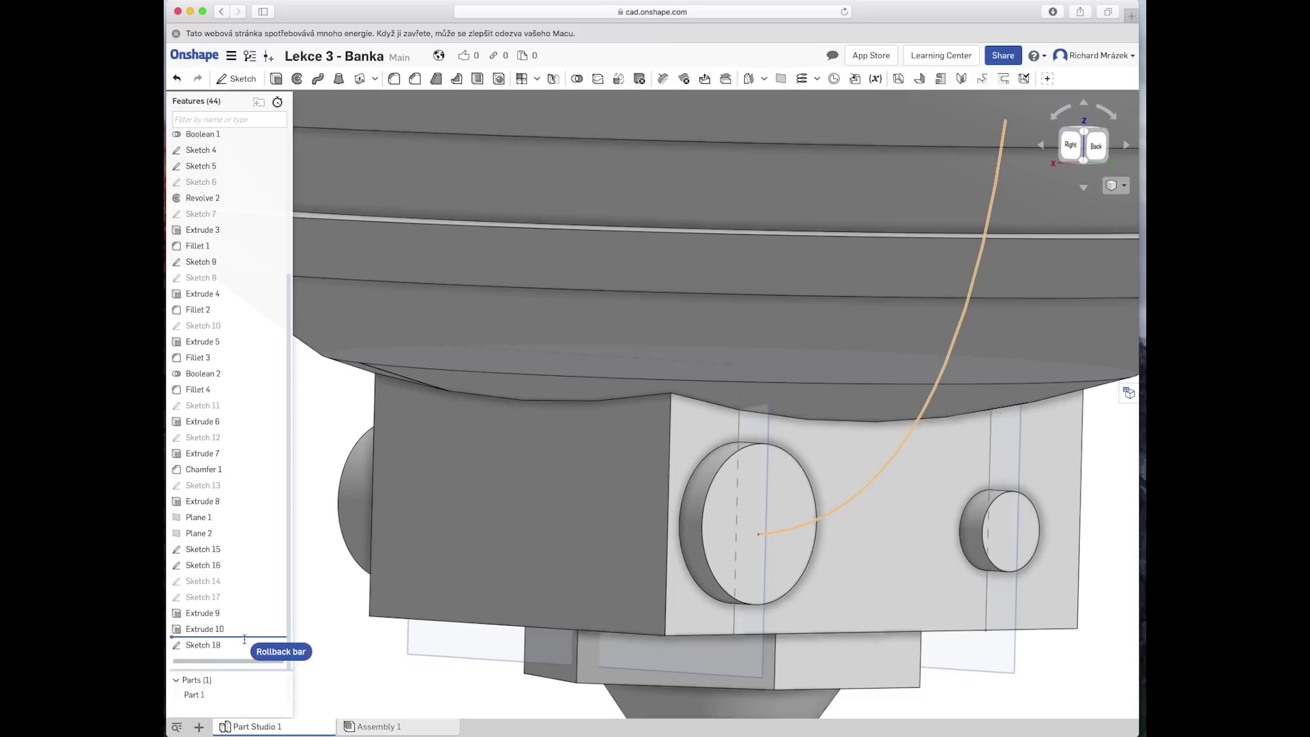
# Step: With history rolled back above Sketch 18, sketch a point at the large boss face's centre (Sketch 19)
pyautogui.moveTo(244, 639); pyautogui.dragTo(245, 654)
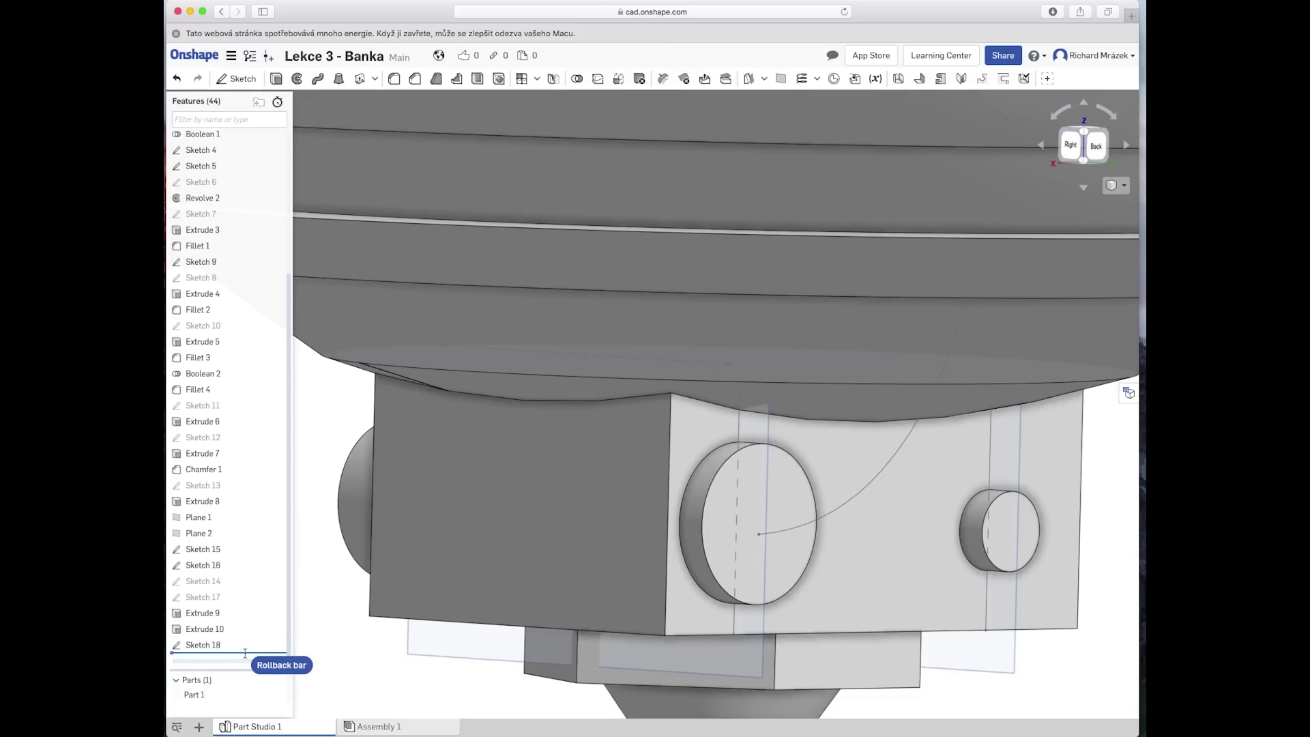
pyautogui.moveTo(245, 653); pyautogui.dragTo(245, 641)
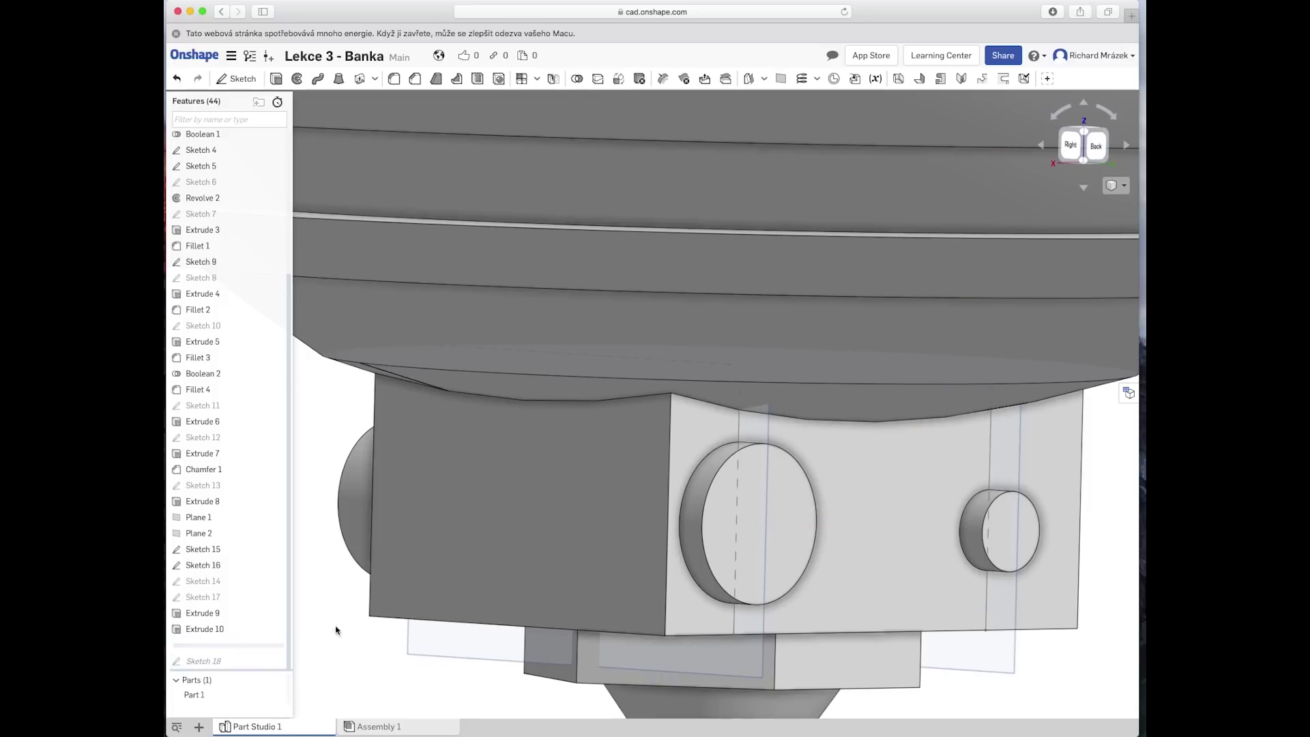
pyautogui.click(722, 527)
pyautogui.rightClick(721, 527)
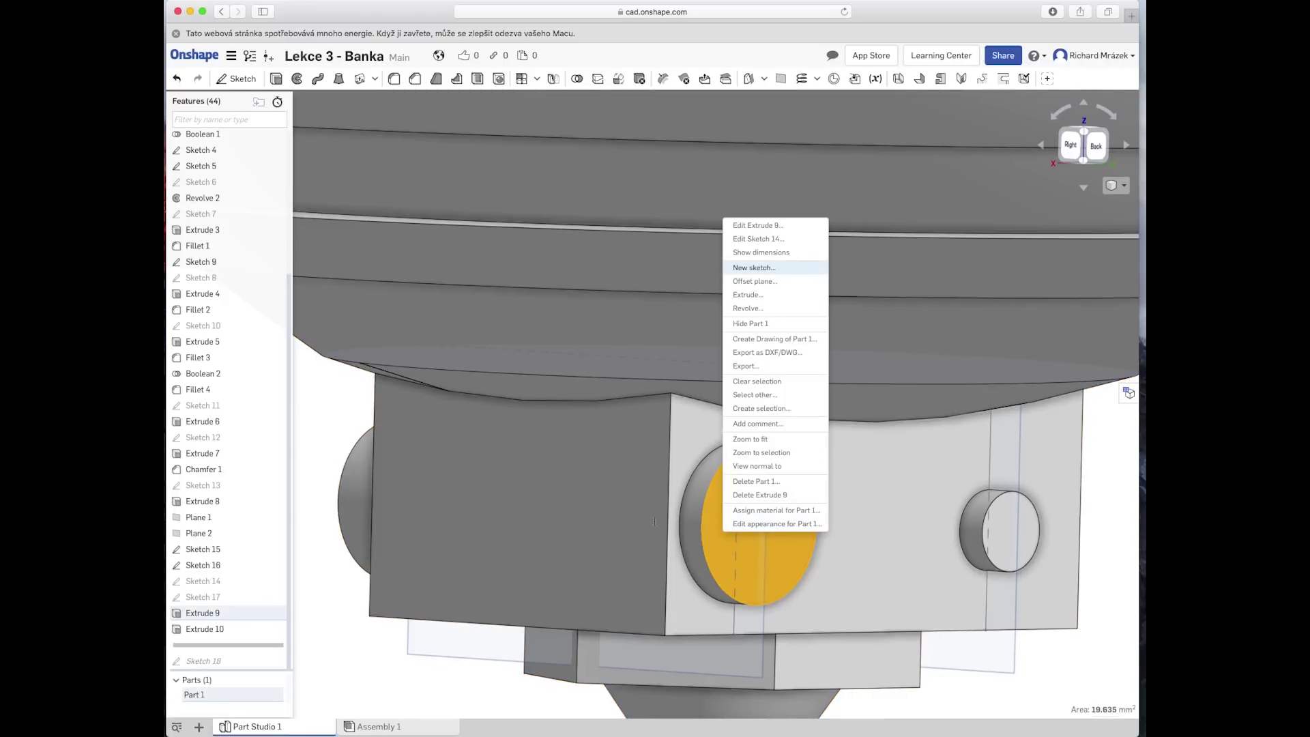
pyautogui.click(754, 267)
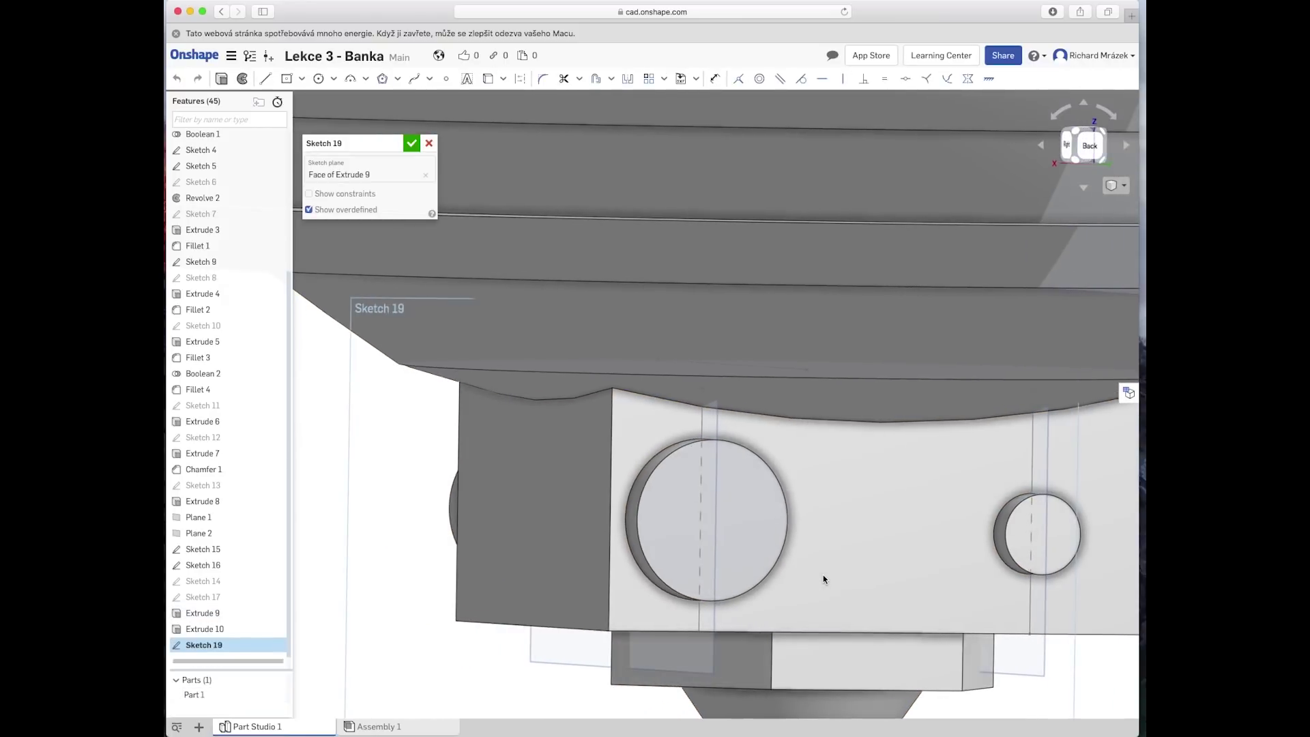
pyautogui.click(446, 78)
pyautogui.moveTo(657, 540); pyautogui.dragTo(752, 546, button='right')
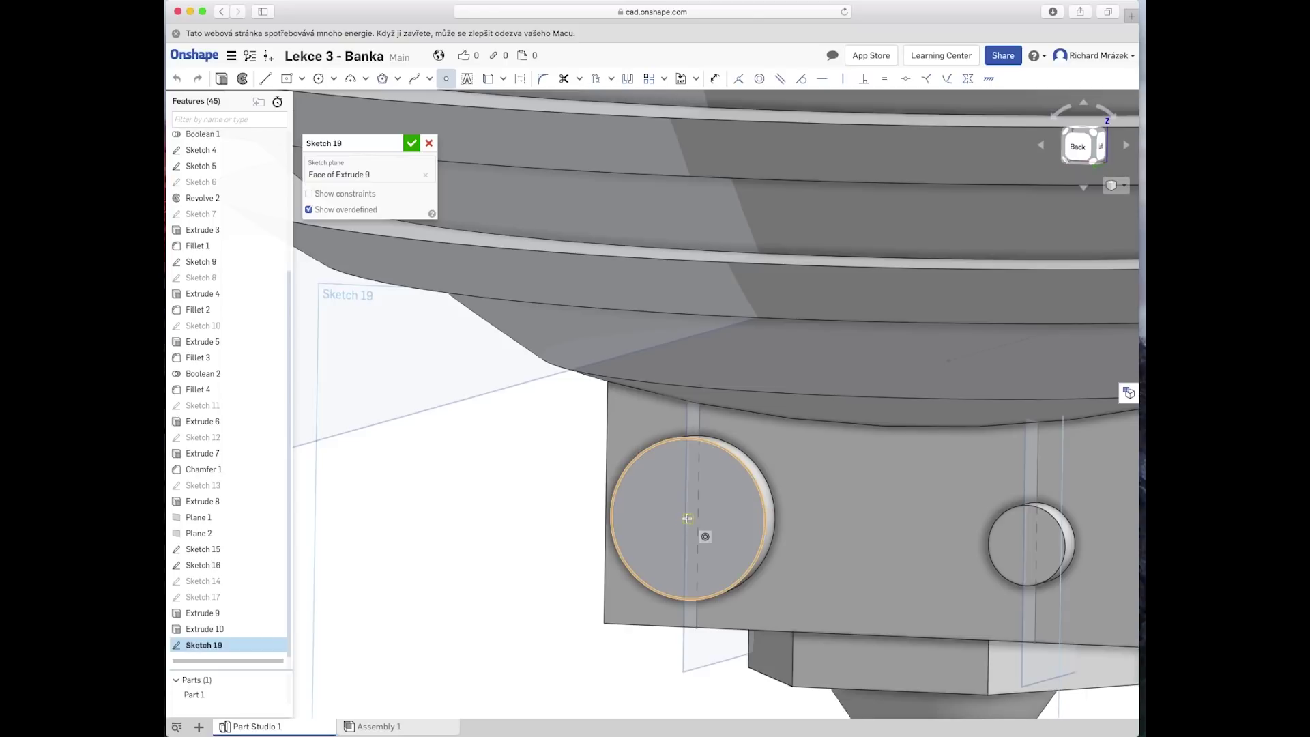
pyautogui.click(688, 519)
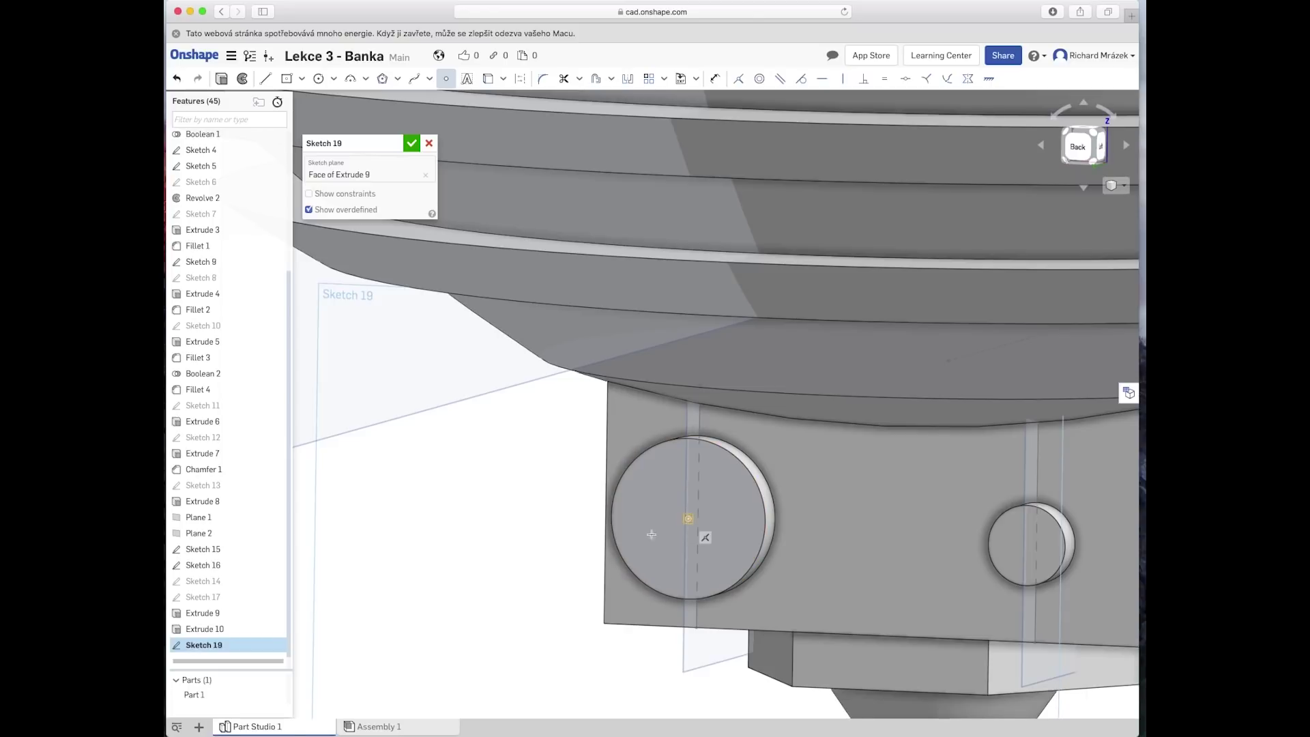
pyautogui.click(412, 144)
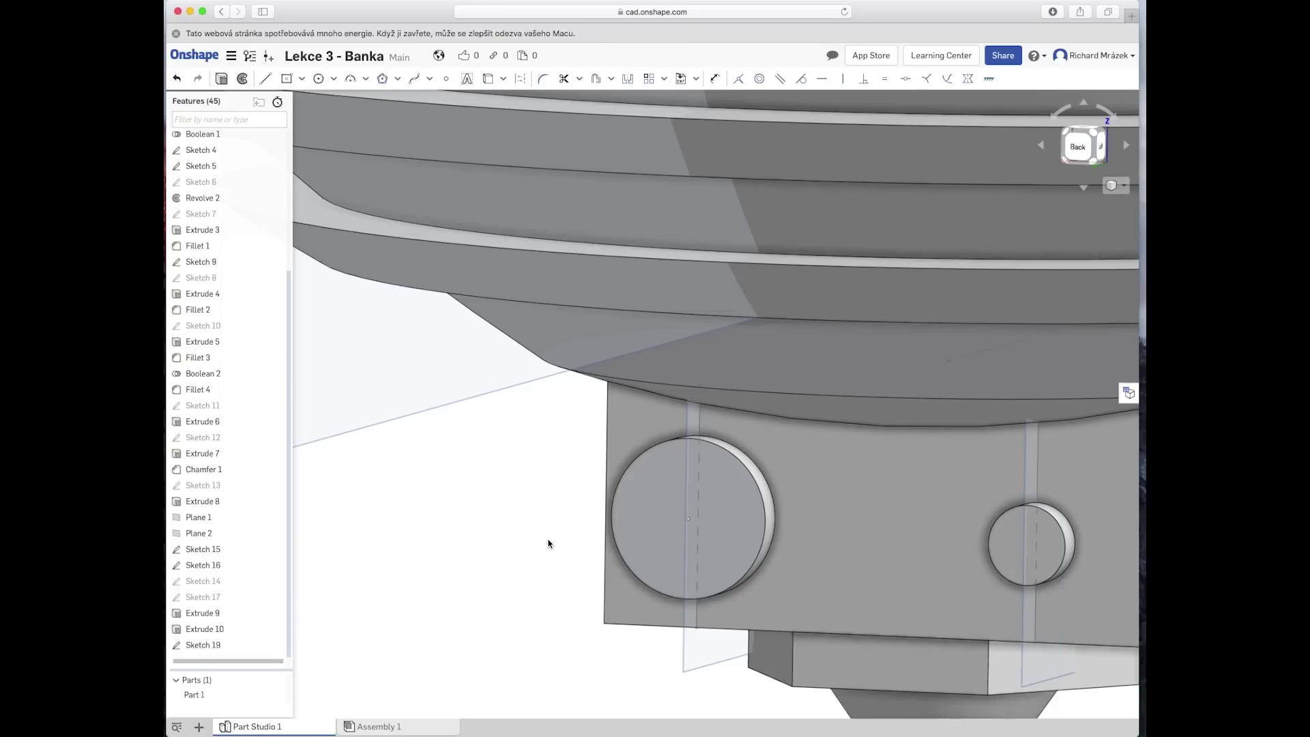
pyautogui.moveTo(567, 547); pyautogui.dragTo(601, 547, button='right')
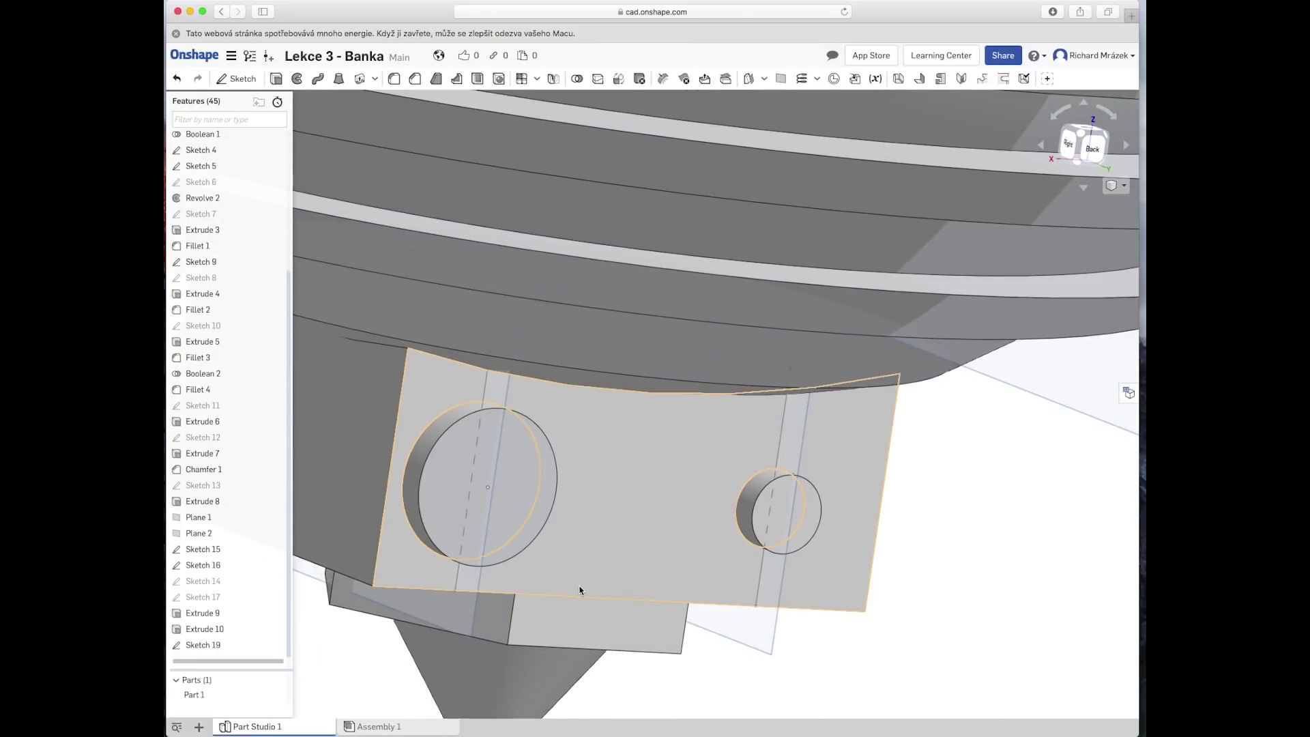
# Step: Sketch a single point at the centre of Extrude 10's small boss face as Sketch 20
pyautogui.click(760, 509)
pyautogui.rightClick(761, 509)
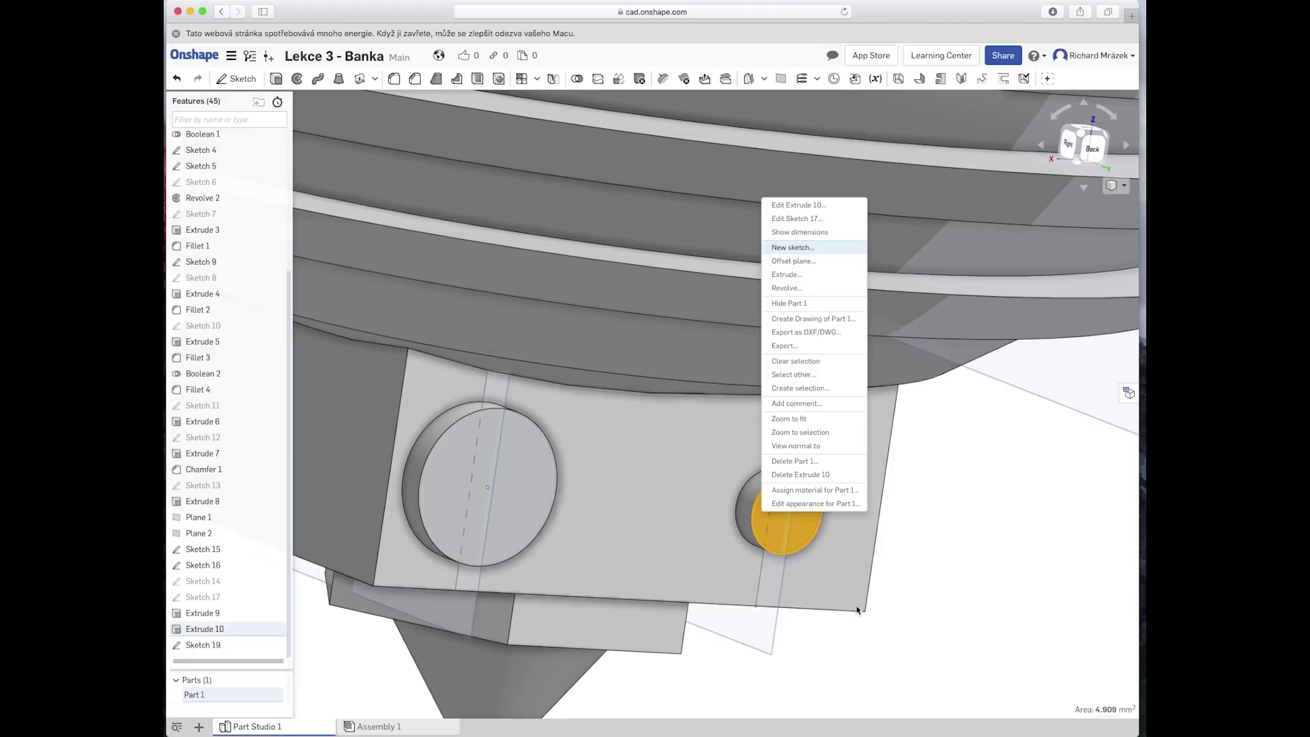
pyautogui.hotkey('shift', 's')
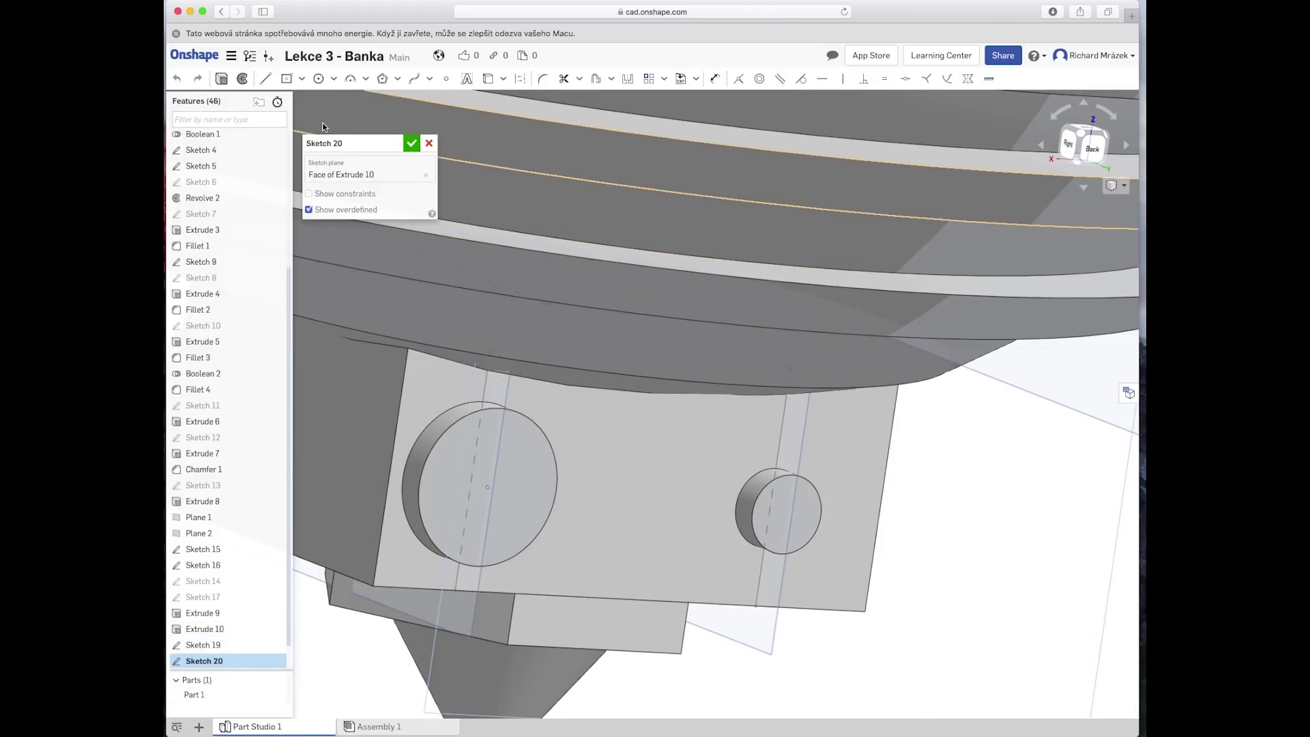
pyautogui.click(447, 79)
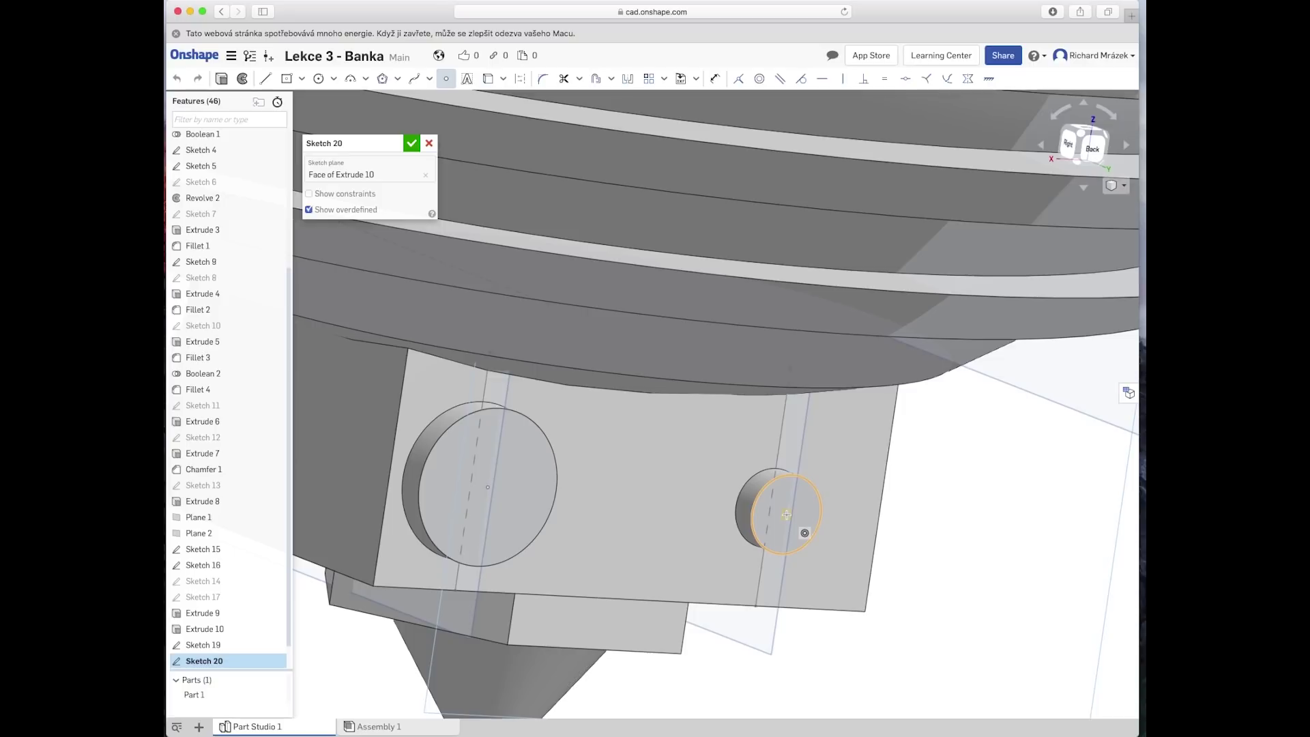
pyautogui.click(843, 535)
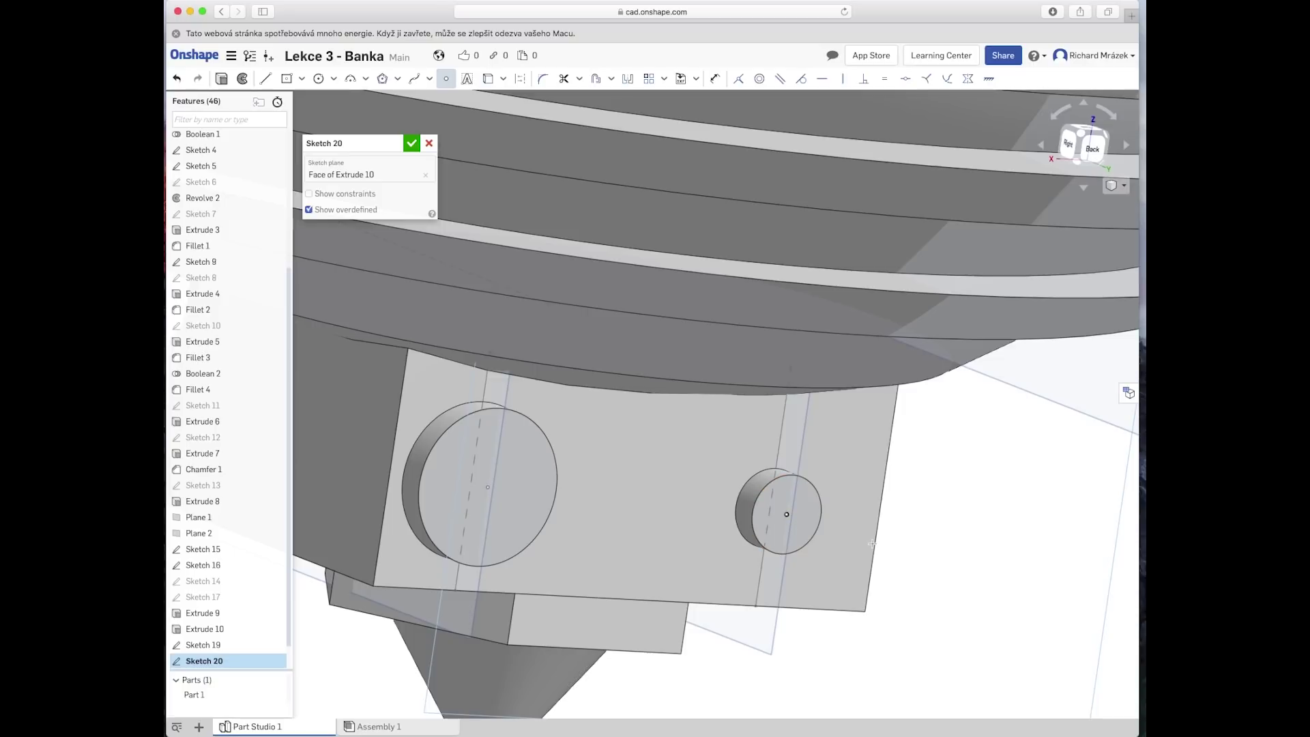
pyautogui.click(411, 144)
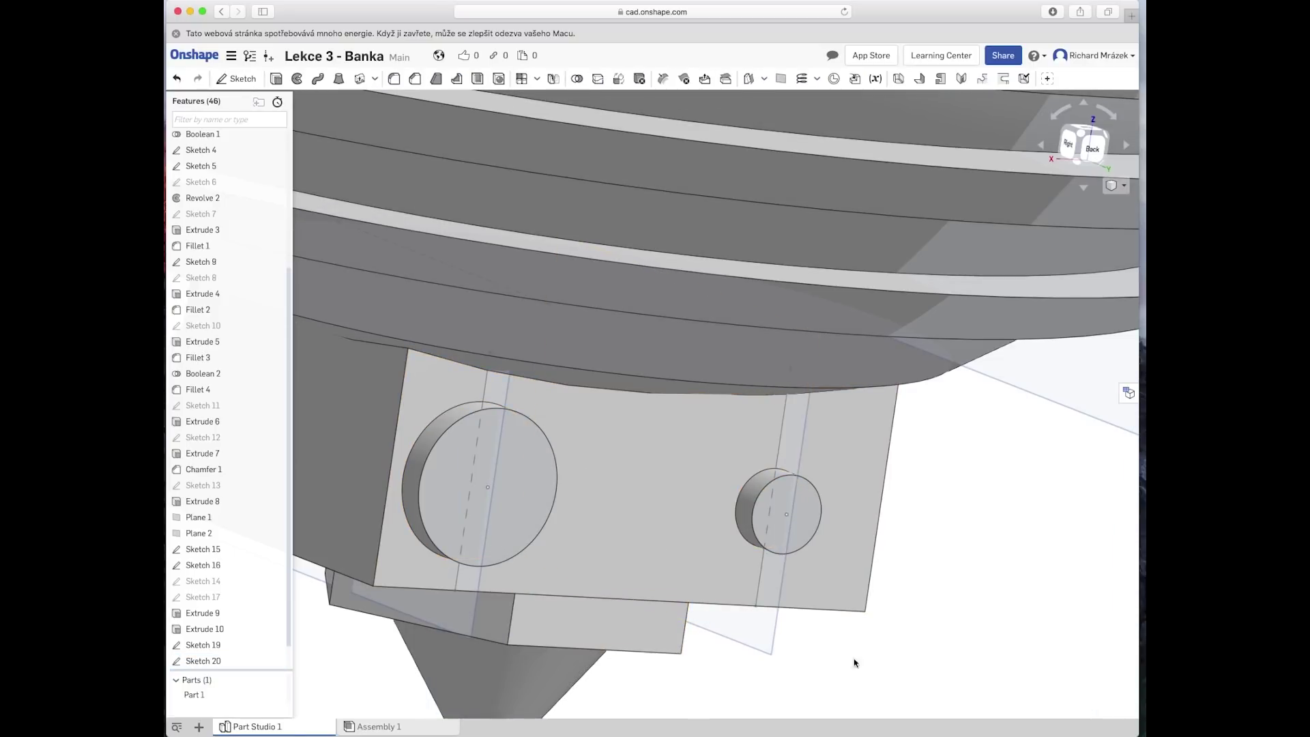
pyautogui.moveTo(898, 649); pyautogui.dragTo(916, 651, button='right')
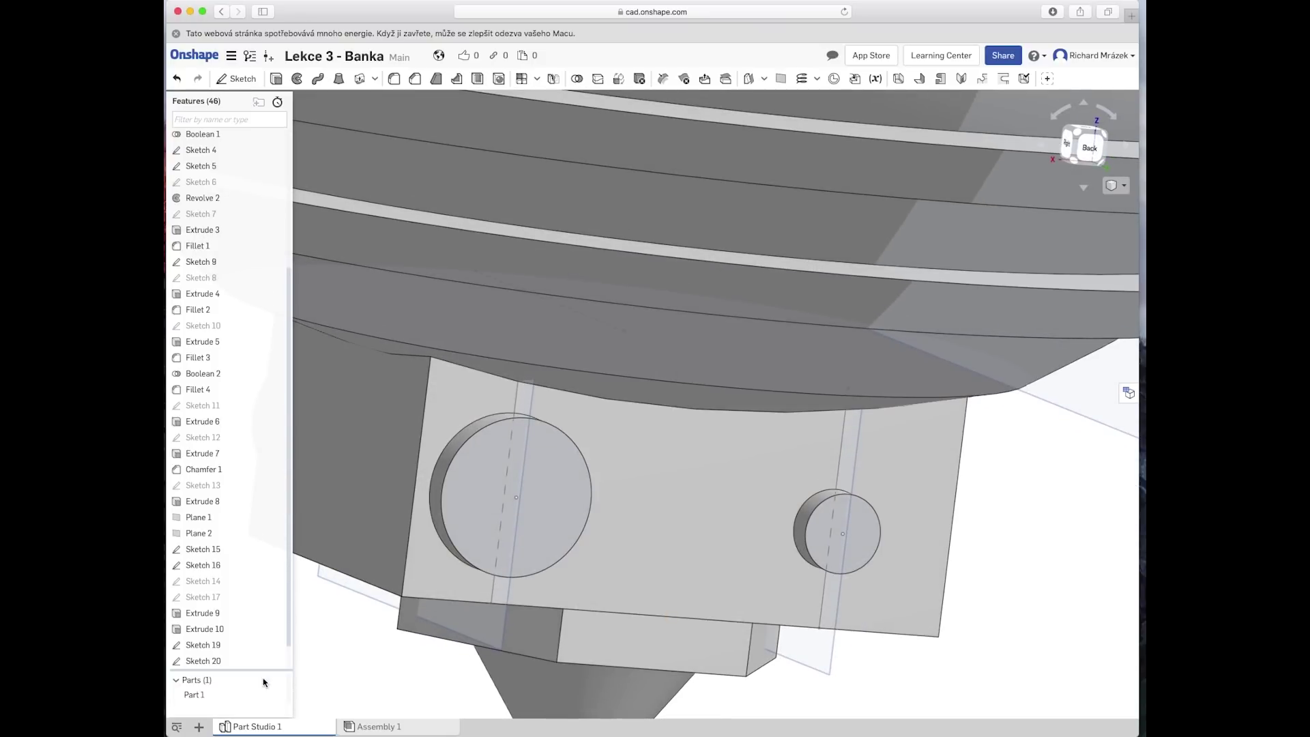
pyautogui.scroll(-2, 258, 660)
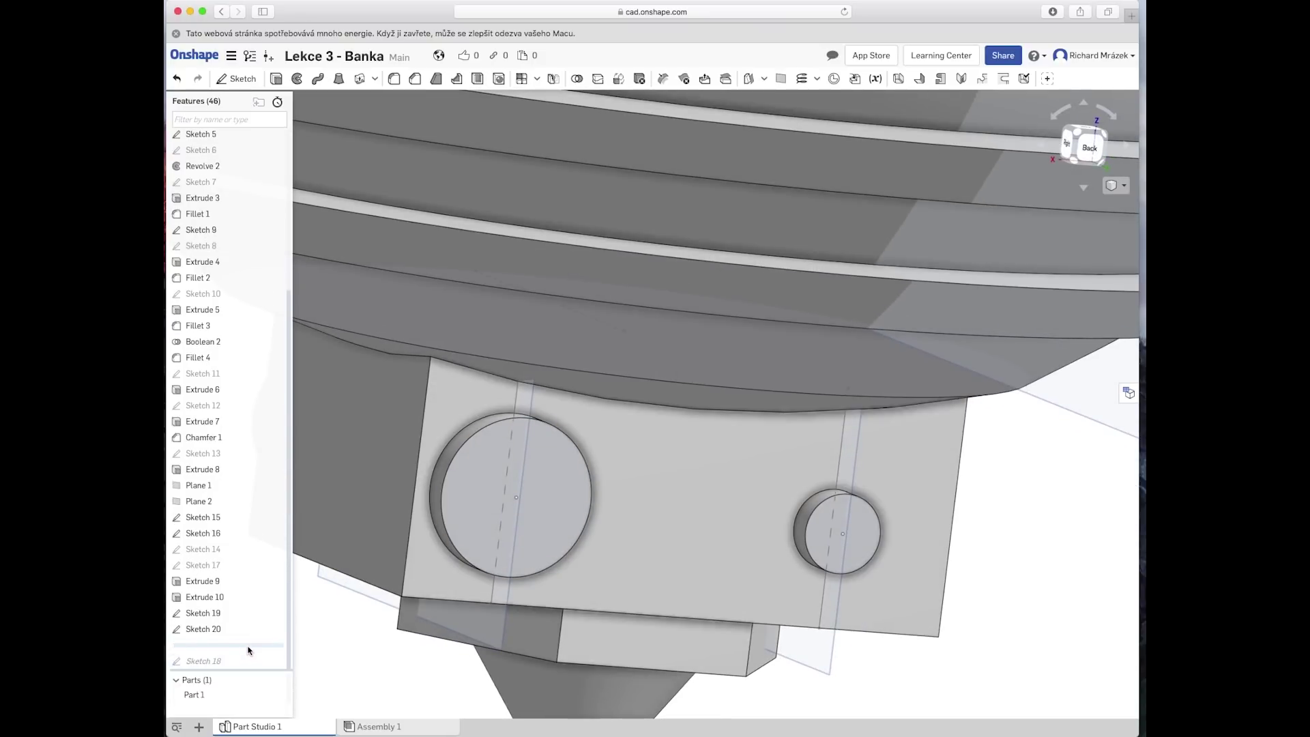
# Step: Roll history past Sketch 18 and make its spline's lower end coincident with the large boss centre
pyautogui.moveTo(248, 646); pyautogui.dragTo(282, 662)
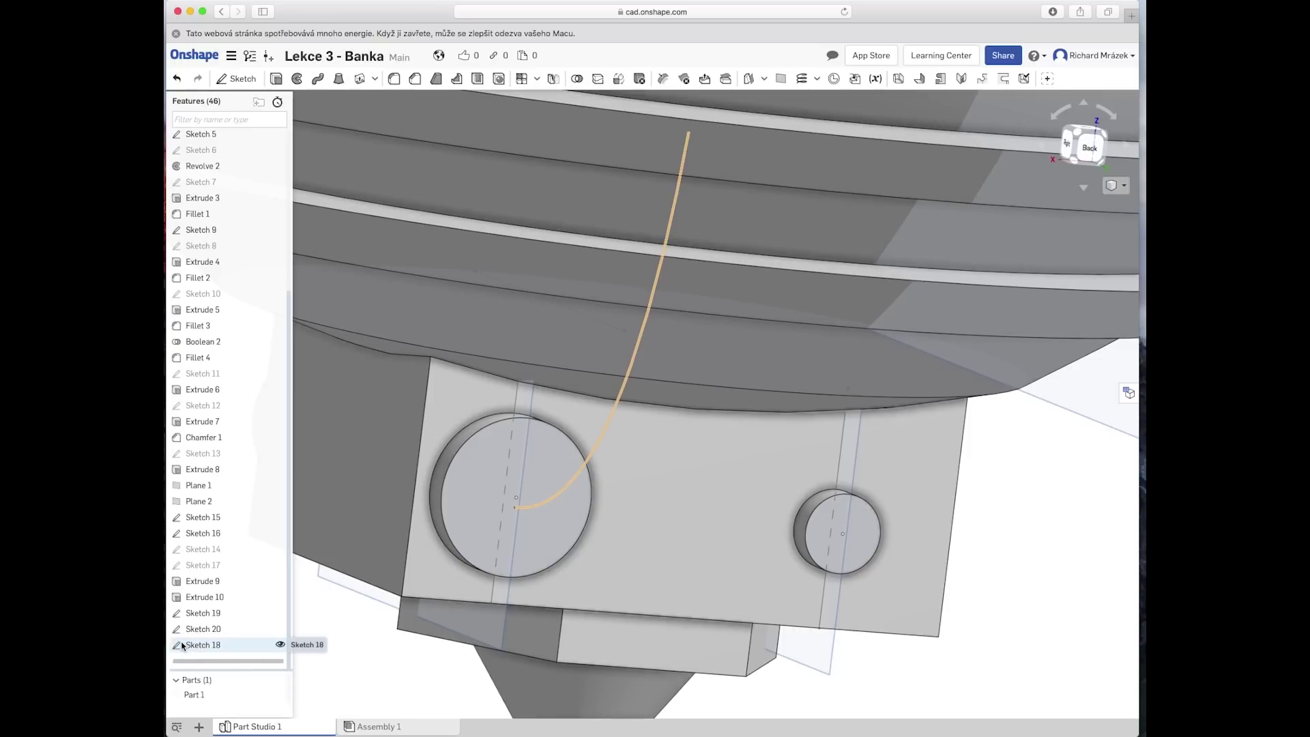
pyautogui.doubleClick(178, 647)
pyautogui.scroll(5, 471, 525)
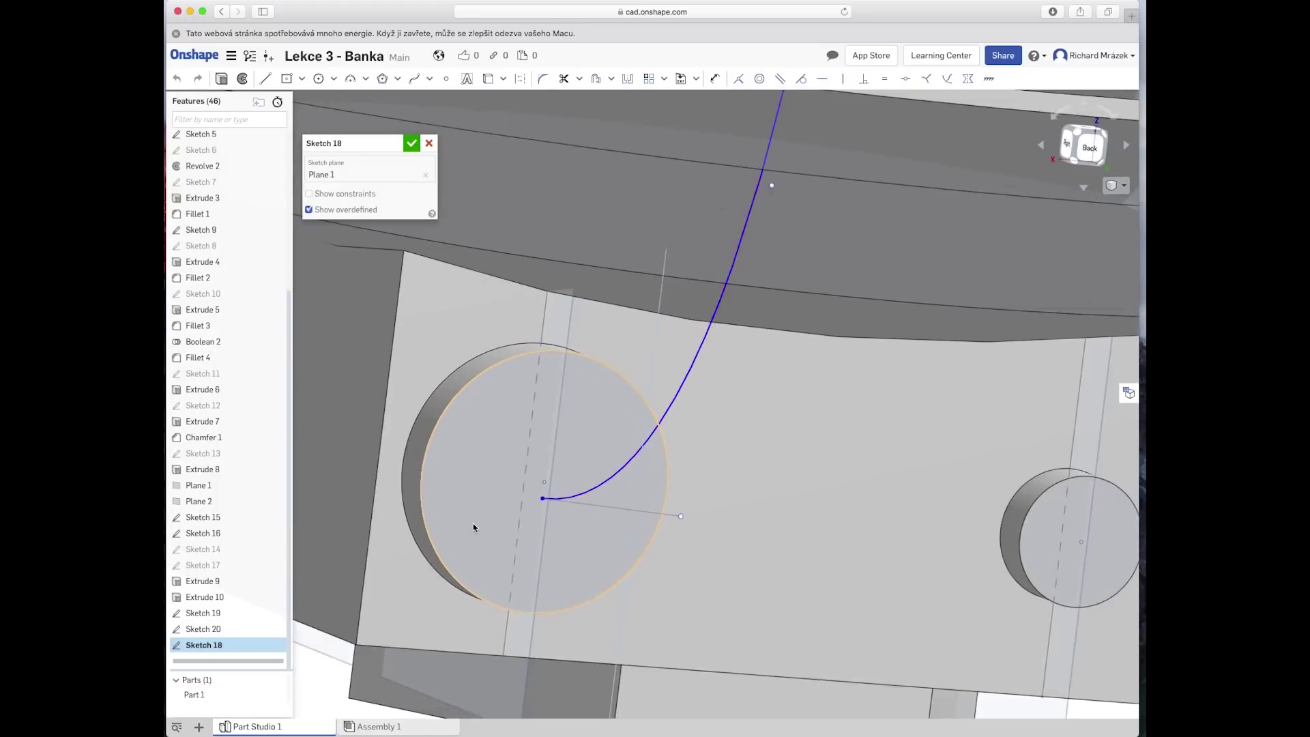
pyautogui.scroll(3, 505, 525)
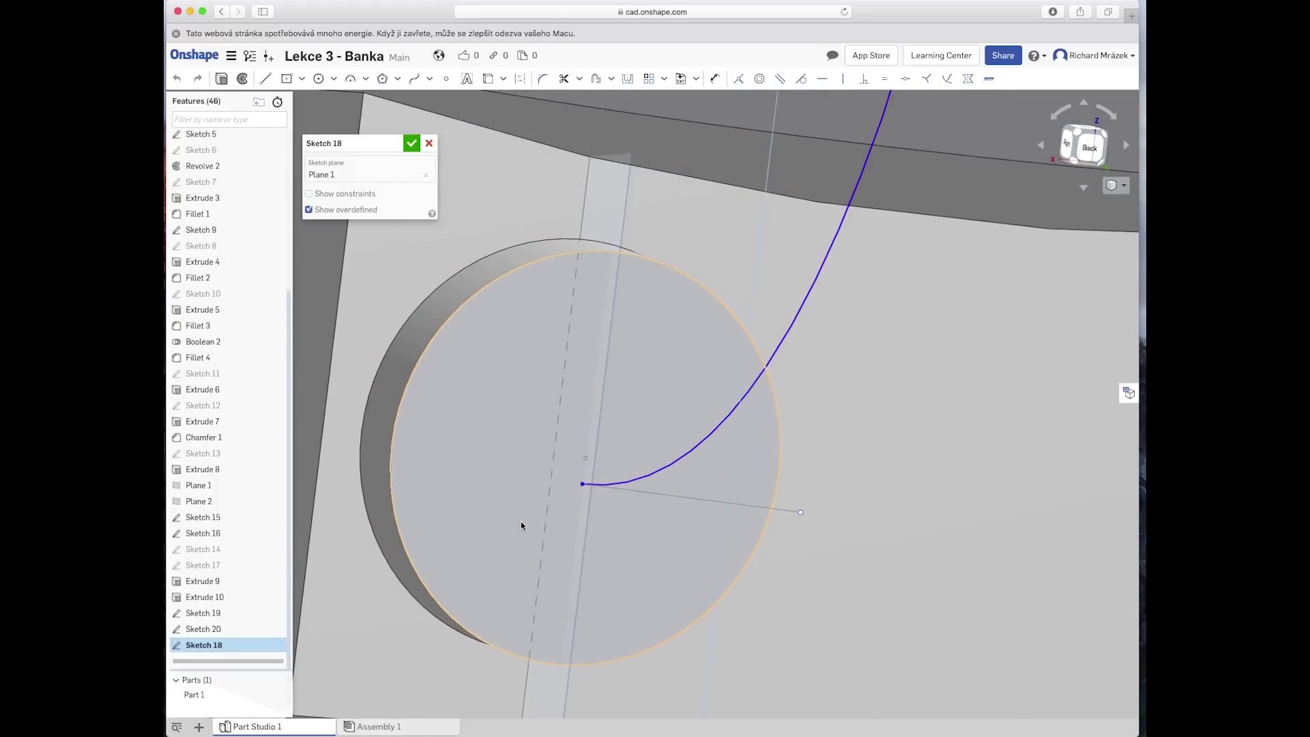
pyautogui.click(582, 484)
pyautogui.click(585, 458)
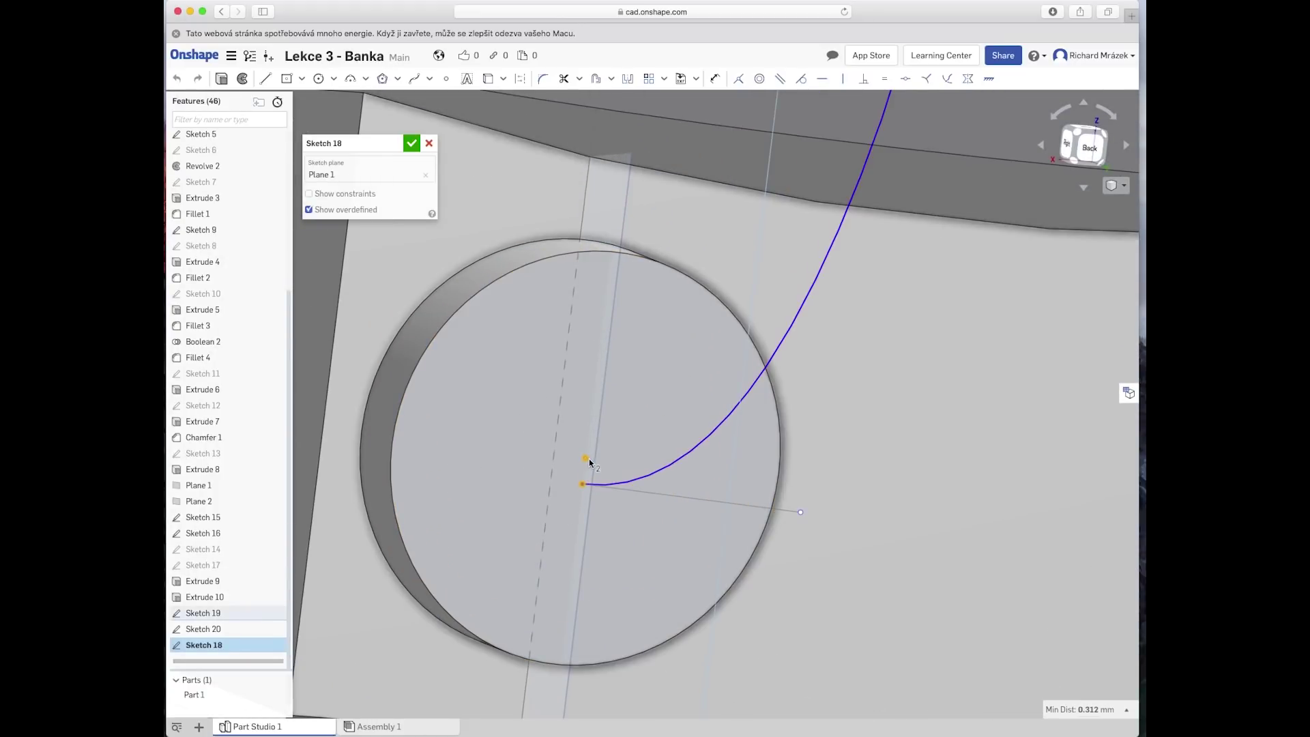
pyautogui.click(739, 80)
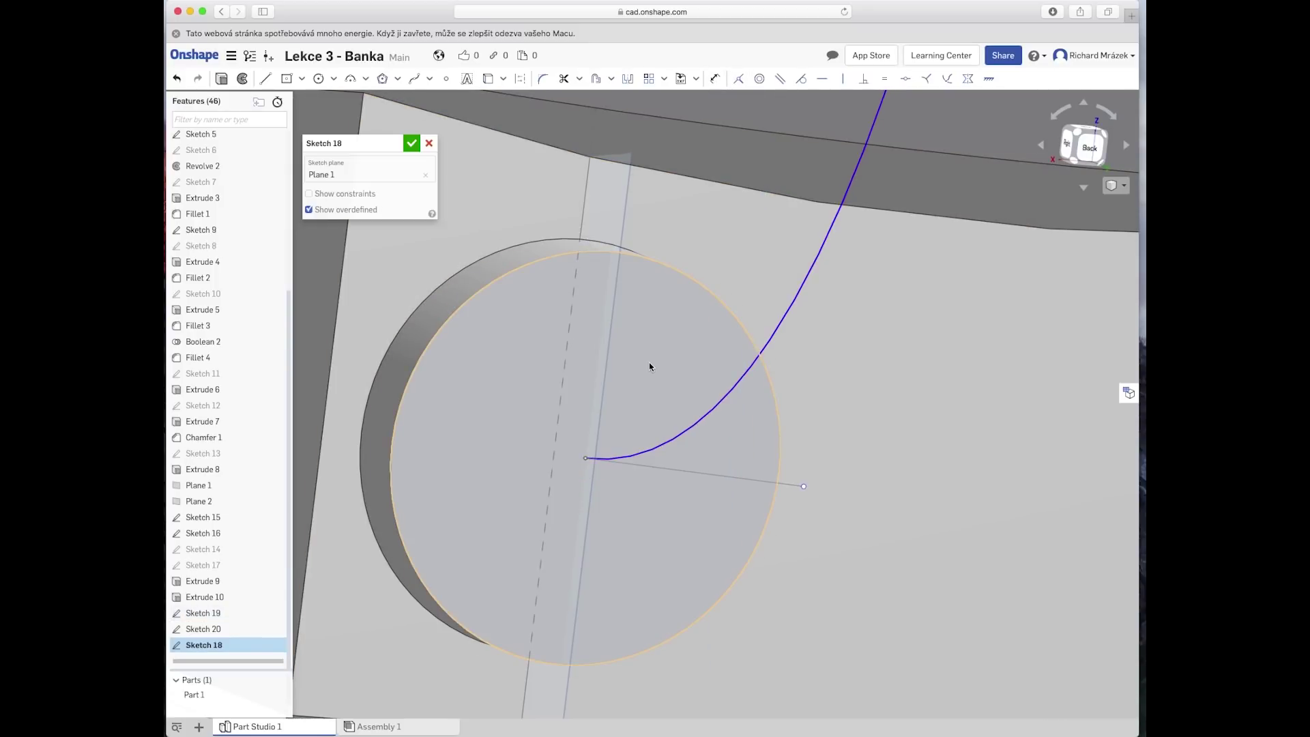
pyautogui.scroll(-5, 649, 361)
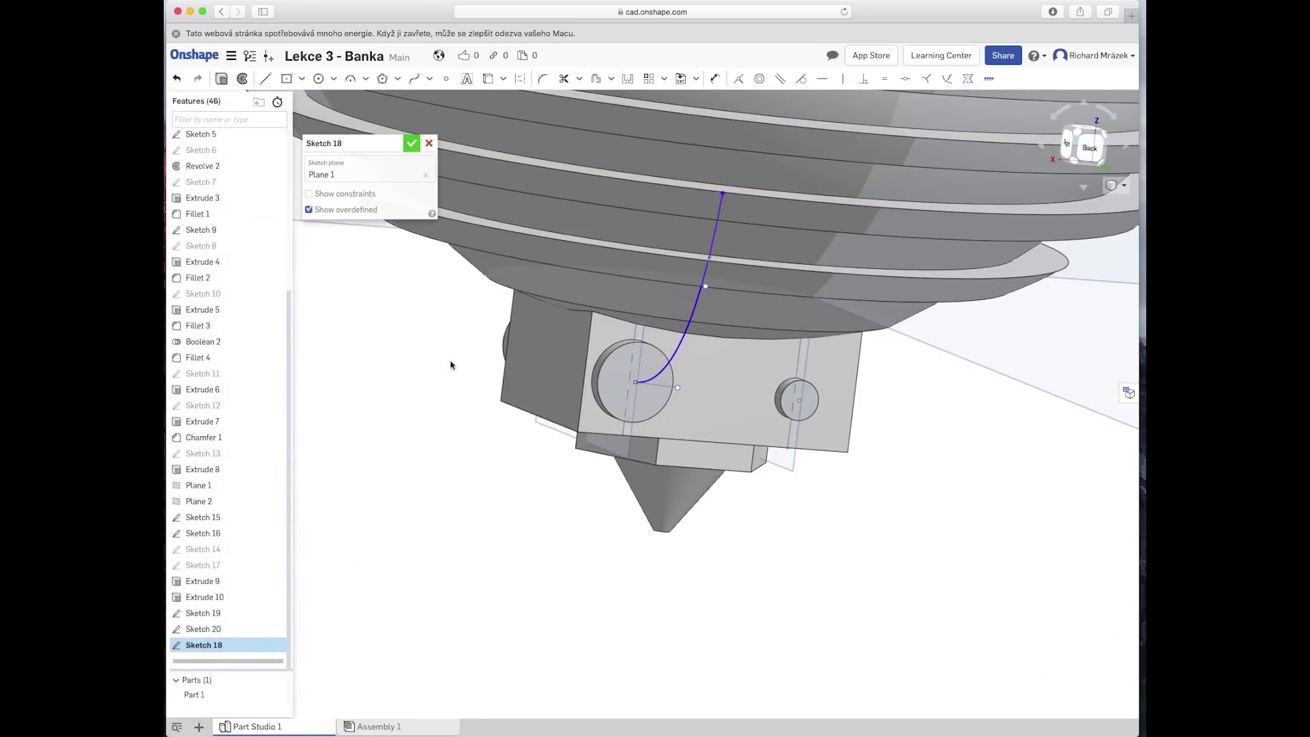
pyautogui.press('Return')
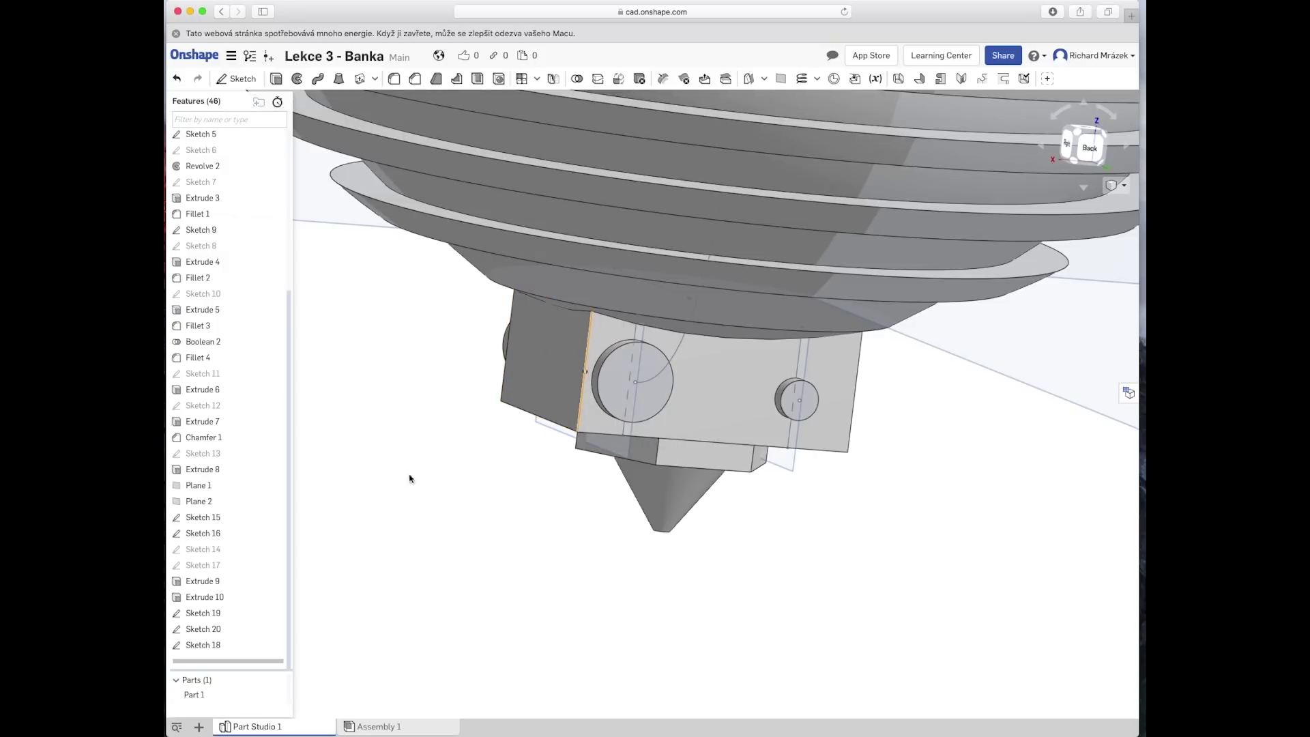
# Step: Reopen Sketch 18 and view it normal to the sketch plane
pyautogui.doubleClick(181, 646)
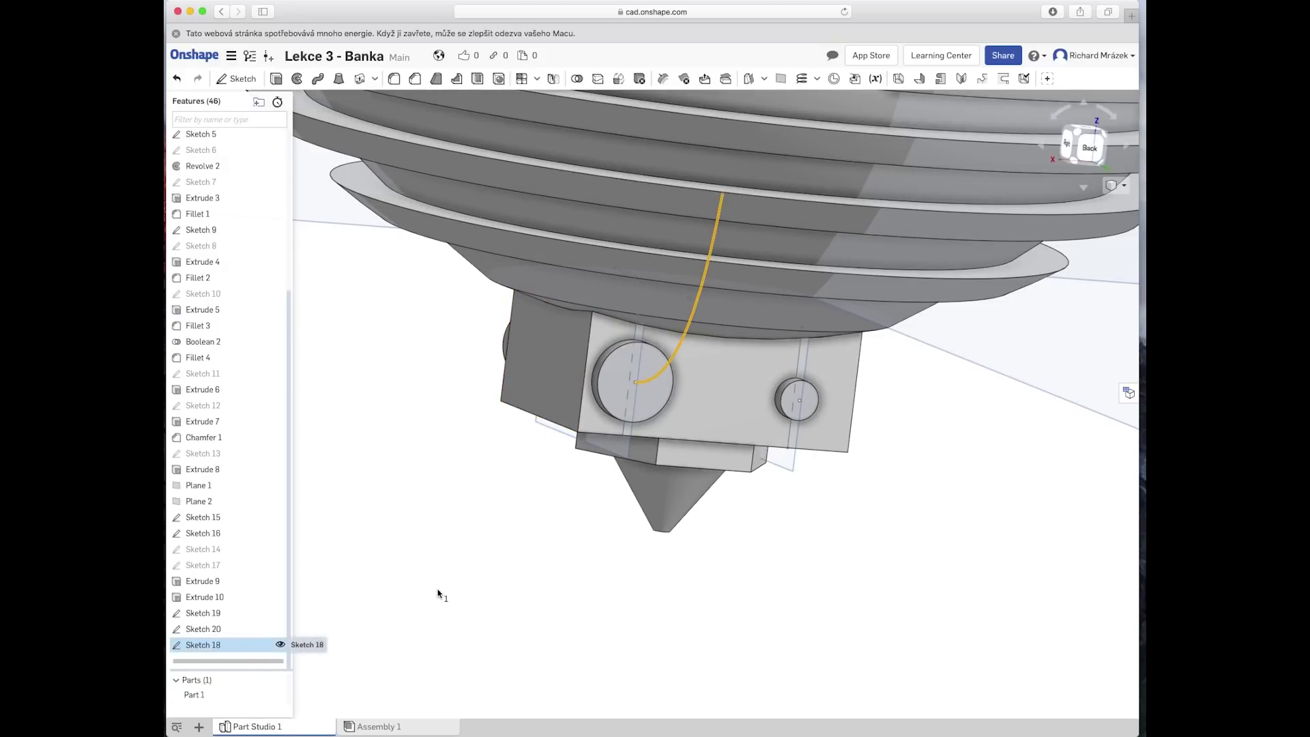
pyautogui.rightClick(495, 451)
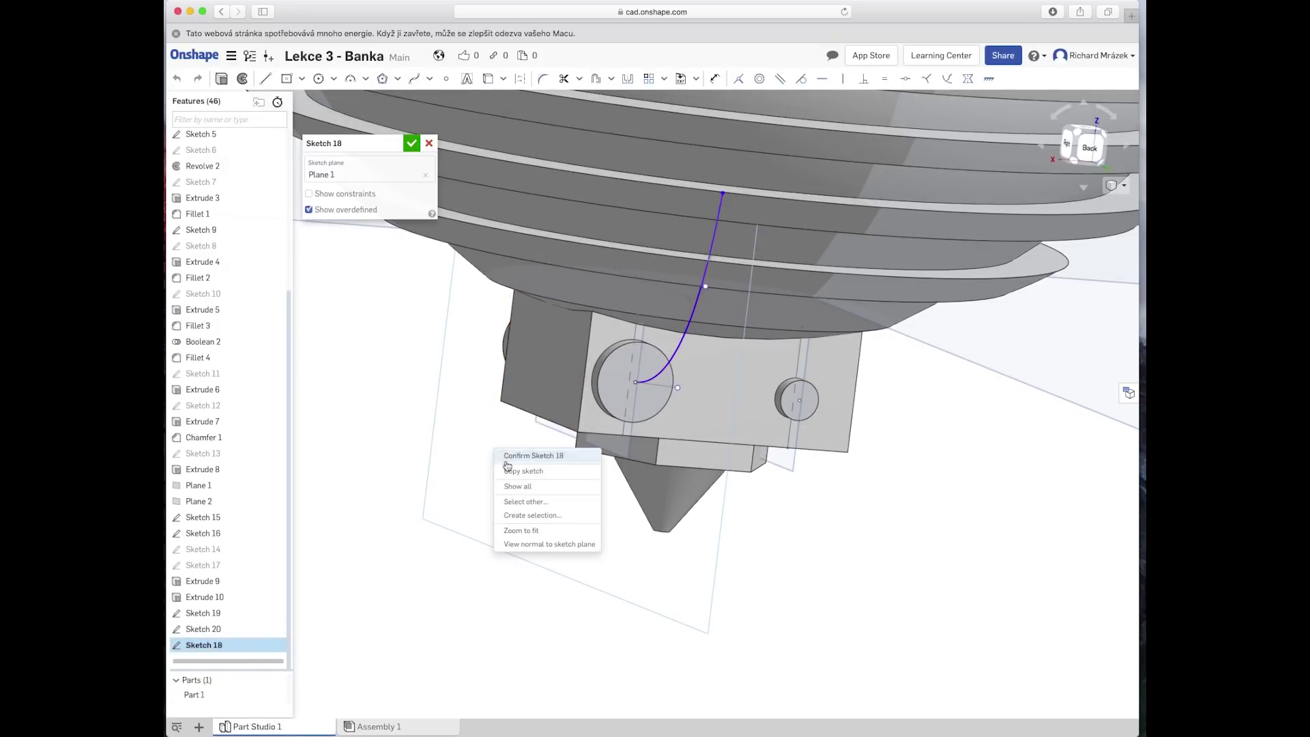
pyautogui.click(546, 543)
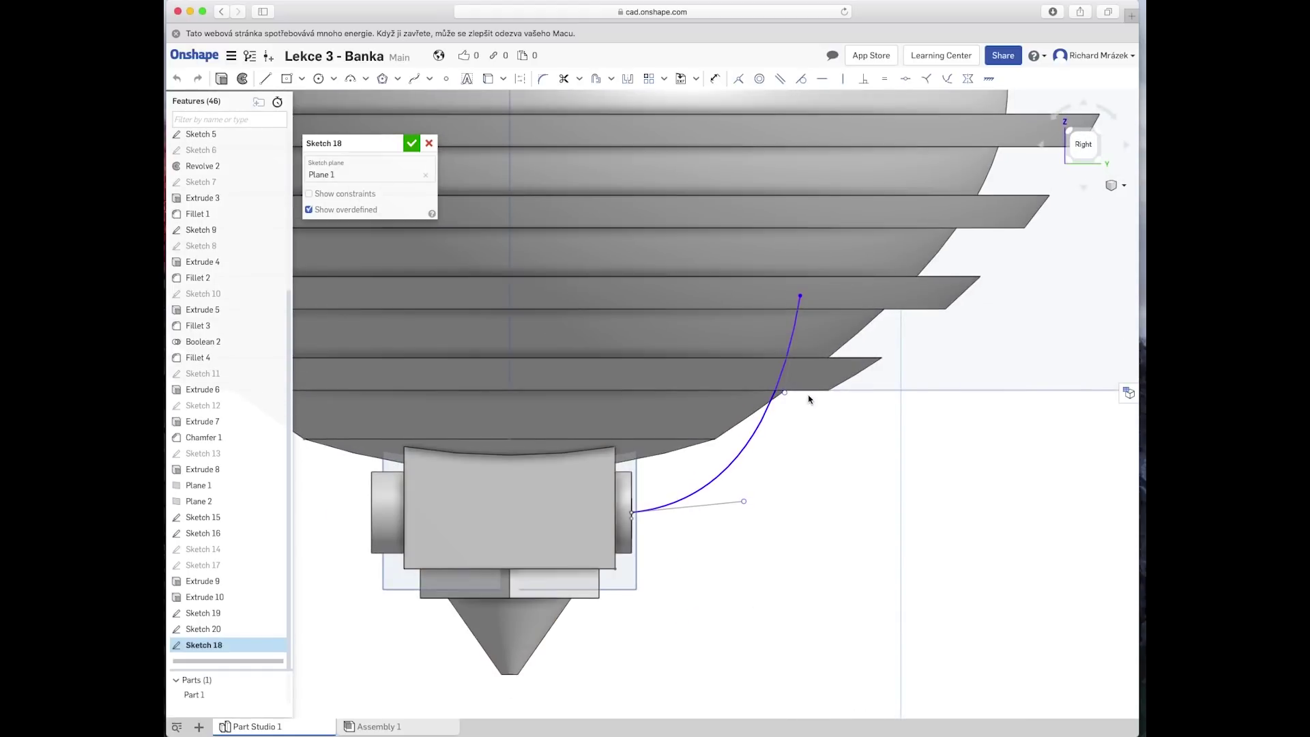
# Step: Reshape Sketch 18's spline by repositioning its top end on the body and bending both tangents, then accept it
pyautogui.moveTo(786, 396); pyautogui.dragTo(795, 417)
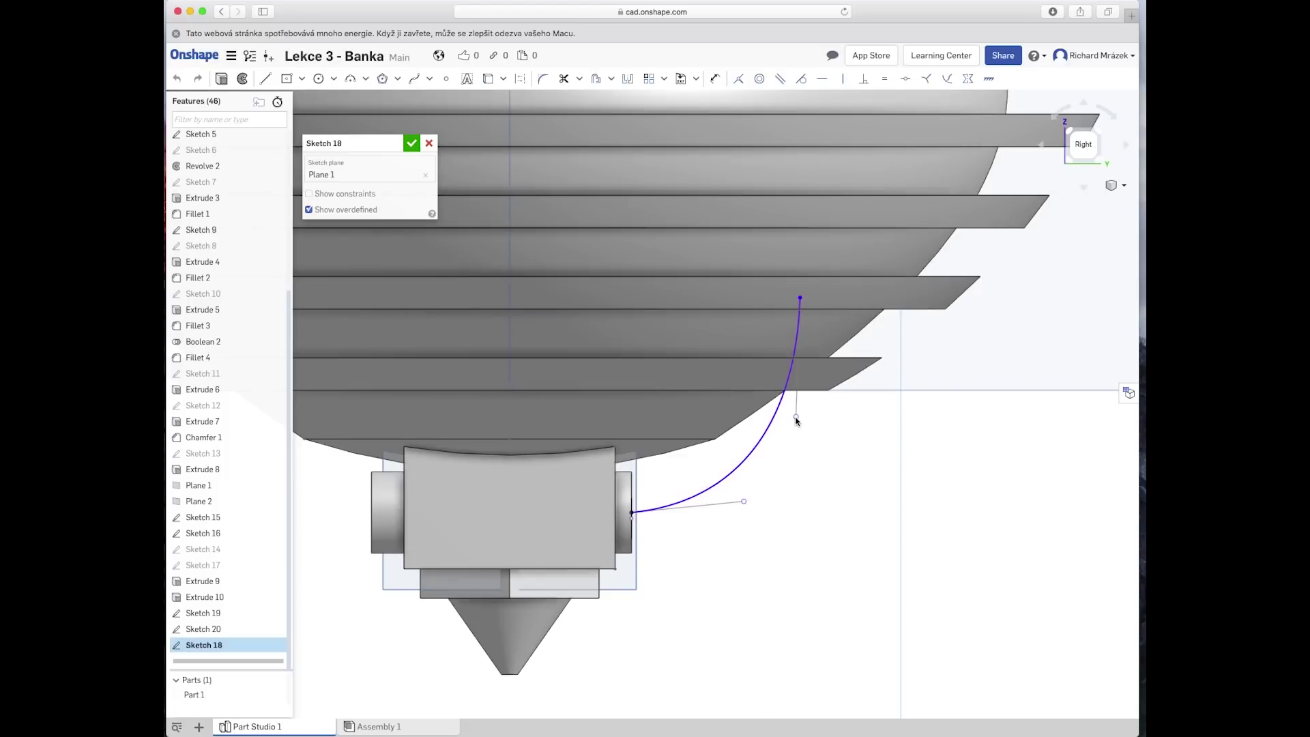
pyautogui.moveTo(743, 502)
pyautogui.mouseDown()
pyautogui.moveTo(722, 468)
pyautogui.moveTo(679, 508)
pyautogui.mouseUp()
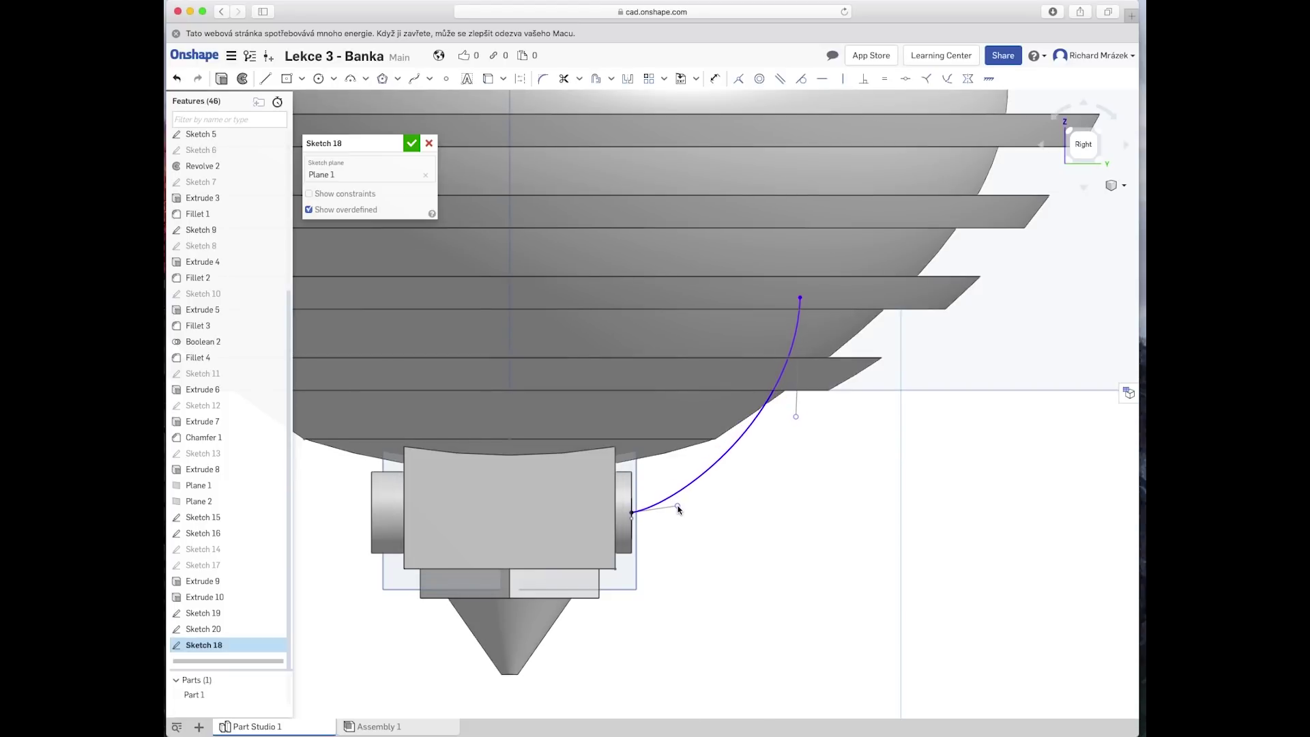
pyautogui.moveTo(678, 508)
pyautogui.mouseDown()
pyautogui.moveTo(724, 511)
pyautogui.moveTo(693, 509)
pyautogui.mouseUp()
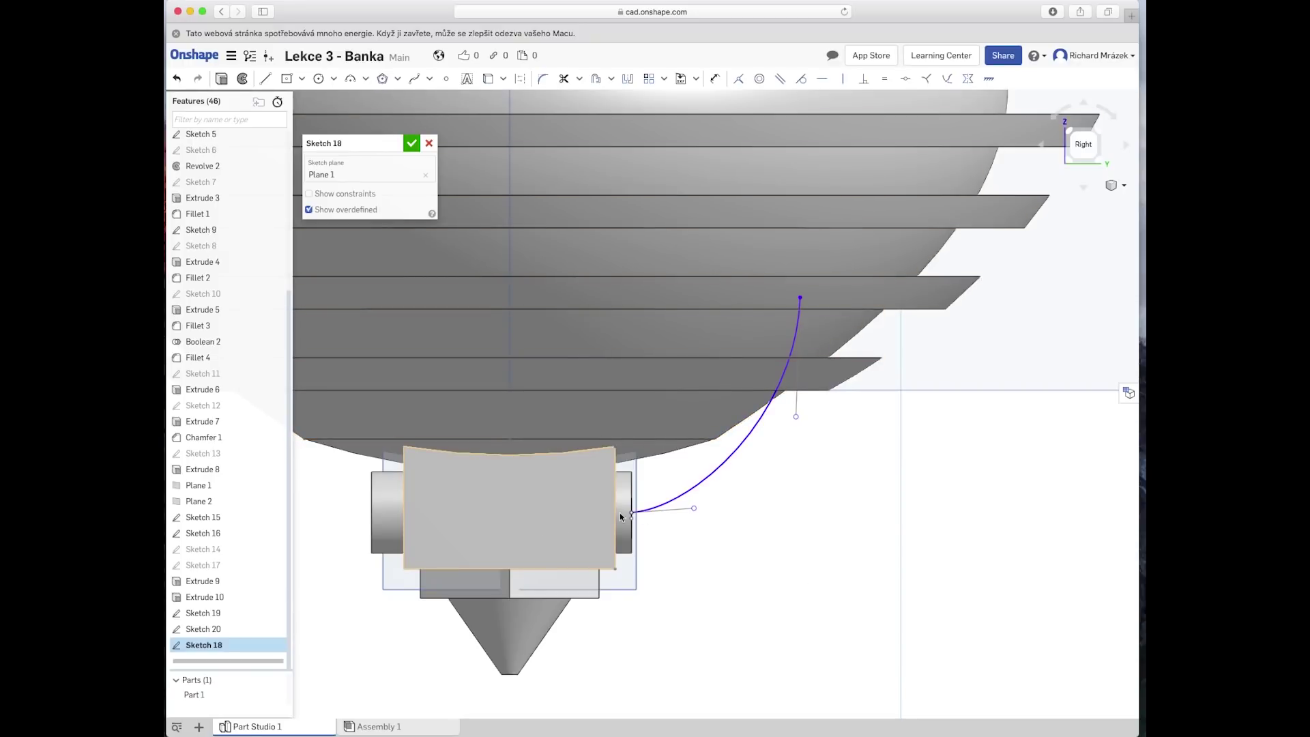
pyautogui.moveTo(800, 298); pyautogui.dragTo(847, 297)
pyautogui.moveTo(843, 417); pyautogui.dragTo(789, 430)
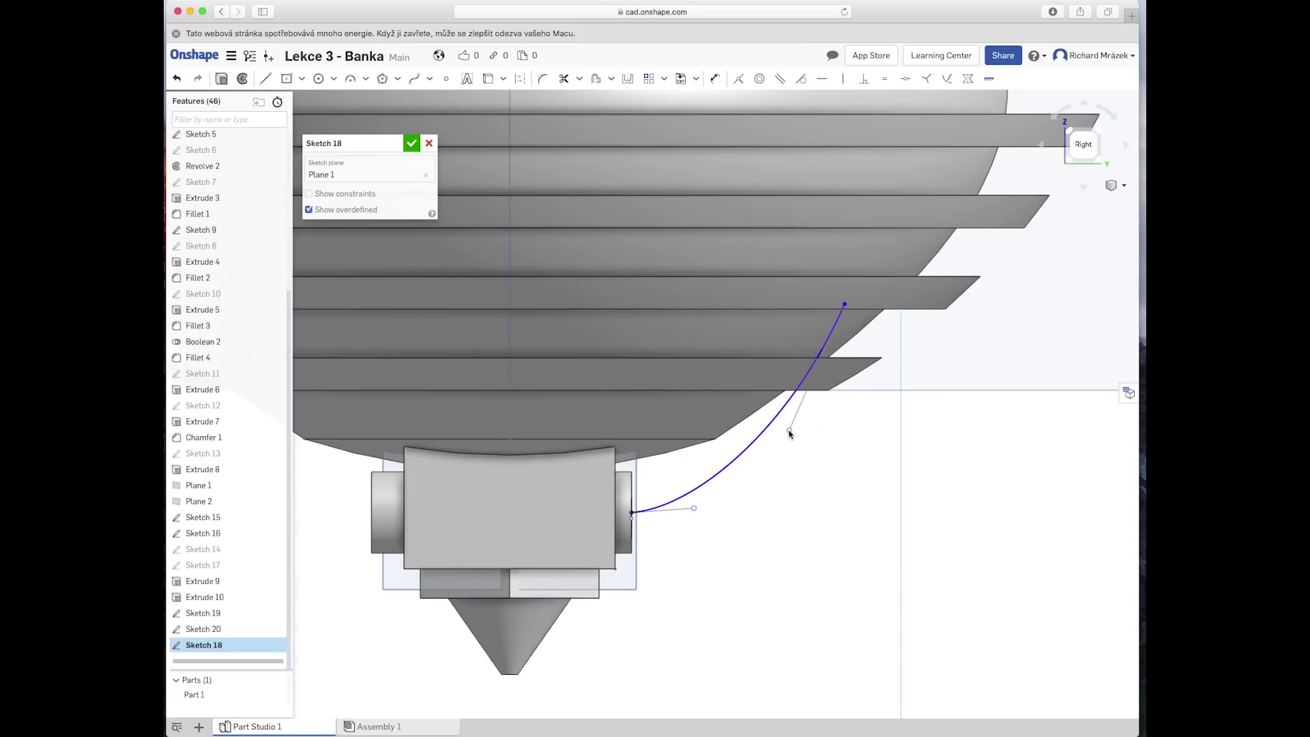
pyautogui.moveTo(845, 303); pyautogui.dragTo(806, 304)
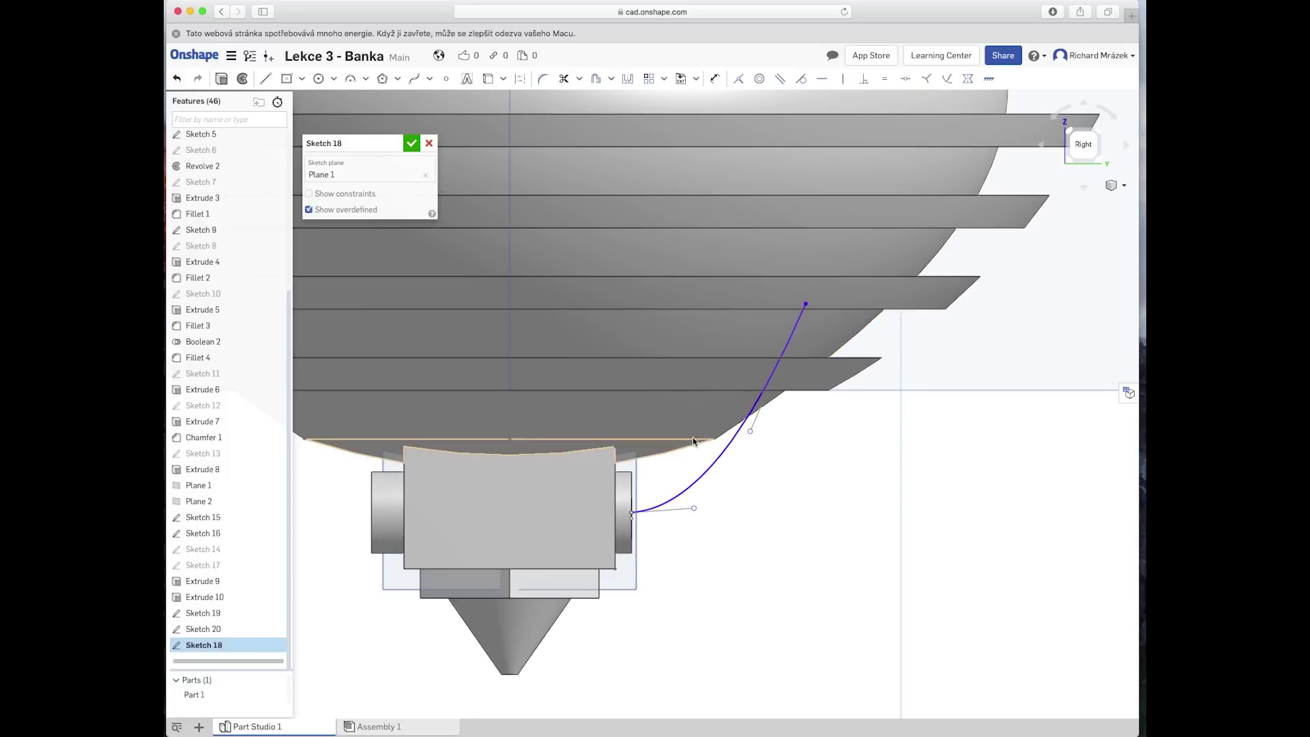
pyautogui.click(412, 143)
pyautogui.moveTo(778, 558)
pyautogui.mouseDown(button='right')
pyautogui.moveTo(730, 562)
pyautogui.moveTo(745, 569)
pyautogui.mouseUp(button='right')
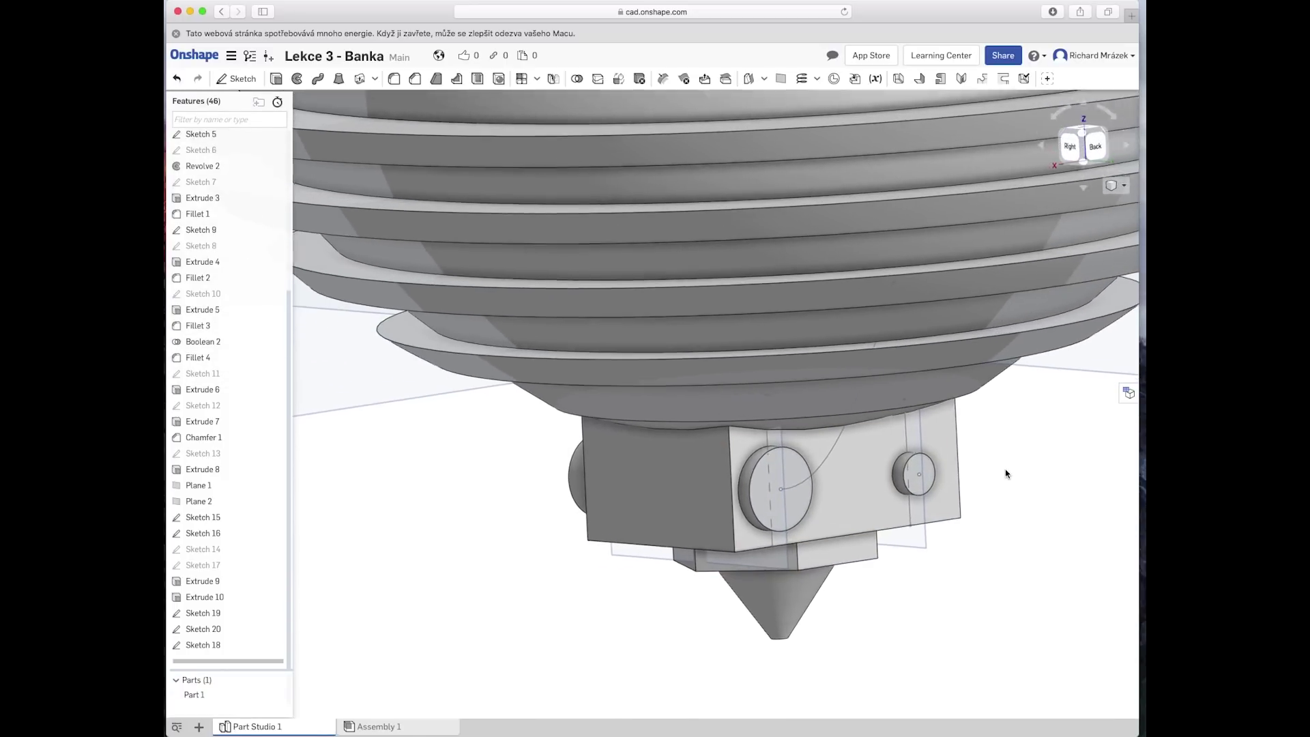
# Step: Start a new sketch on Plane 2 and view it normal to the sketch plane
pyautogui.scroll(3, 1003, 472)
pyautogui.moveTo(966, 594); pyautogui.dragTo(728, 608, button='right')
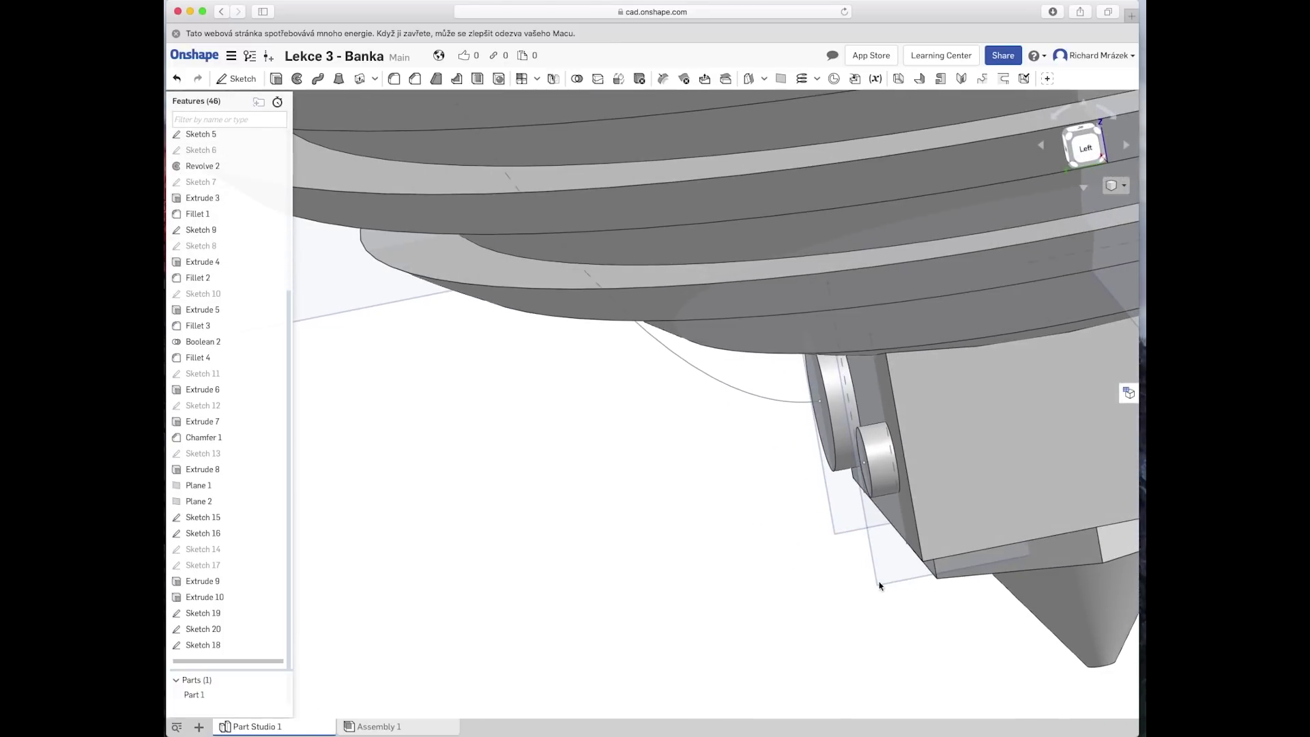
pyautogui.rightClick(893, 570)
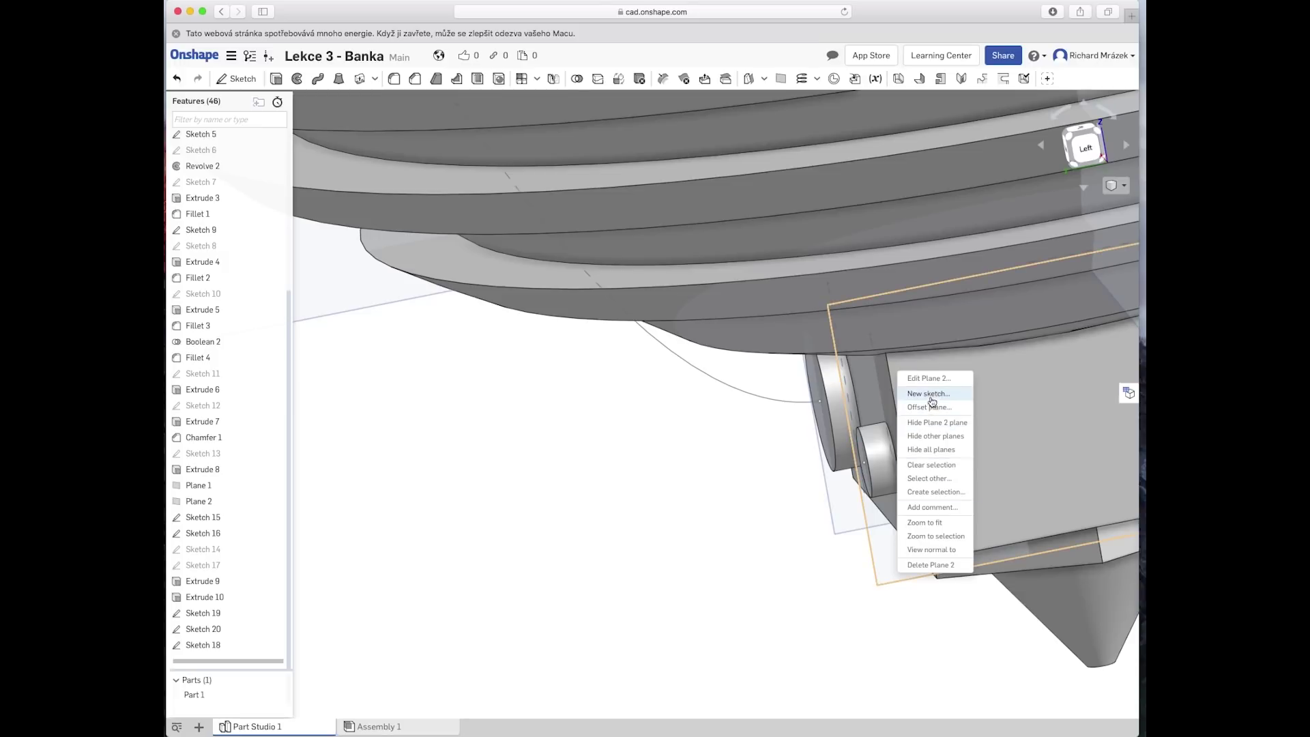
pyautogui.click(763, 624)
pyautogui.moveTo(783, 635); pyautogui.dragTo(775, 605, button='right')
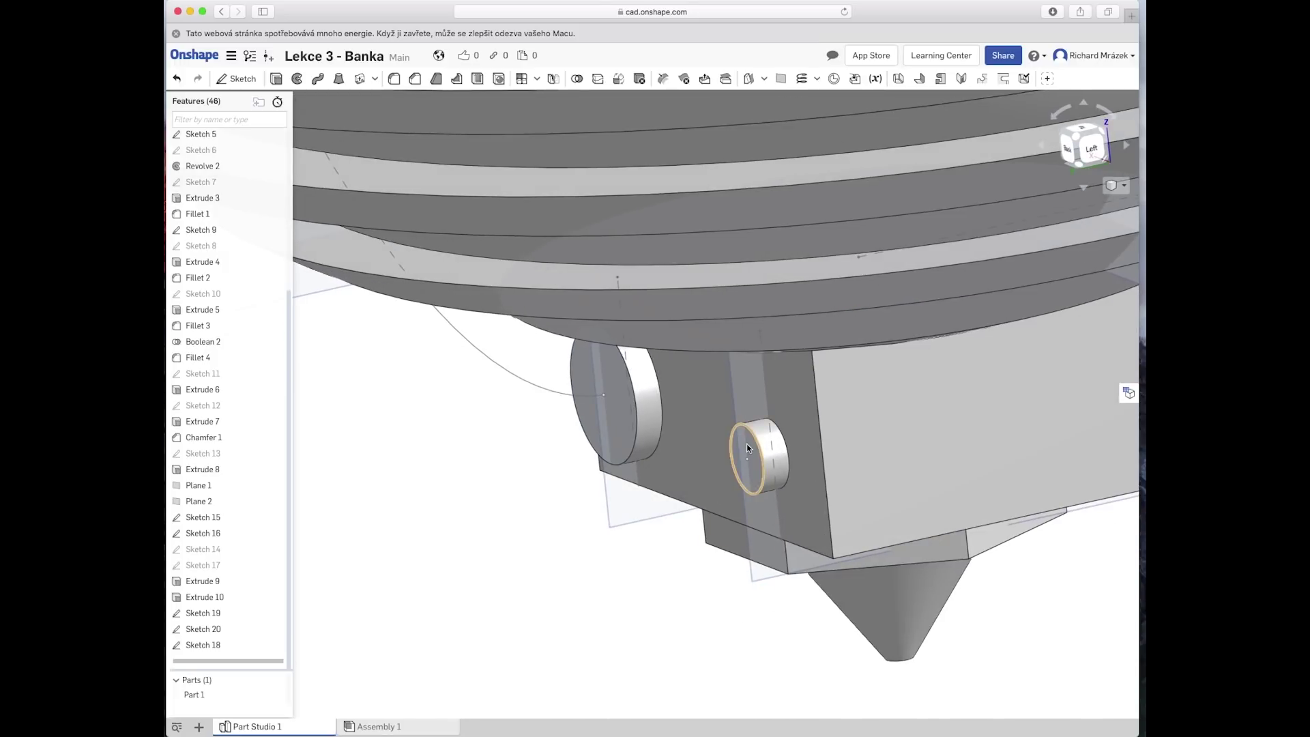
pyautogui.rightClick(802, 529)
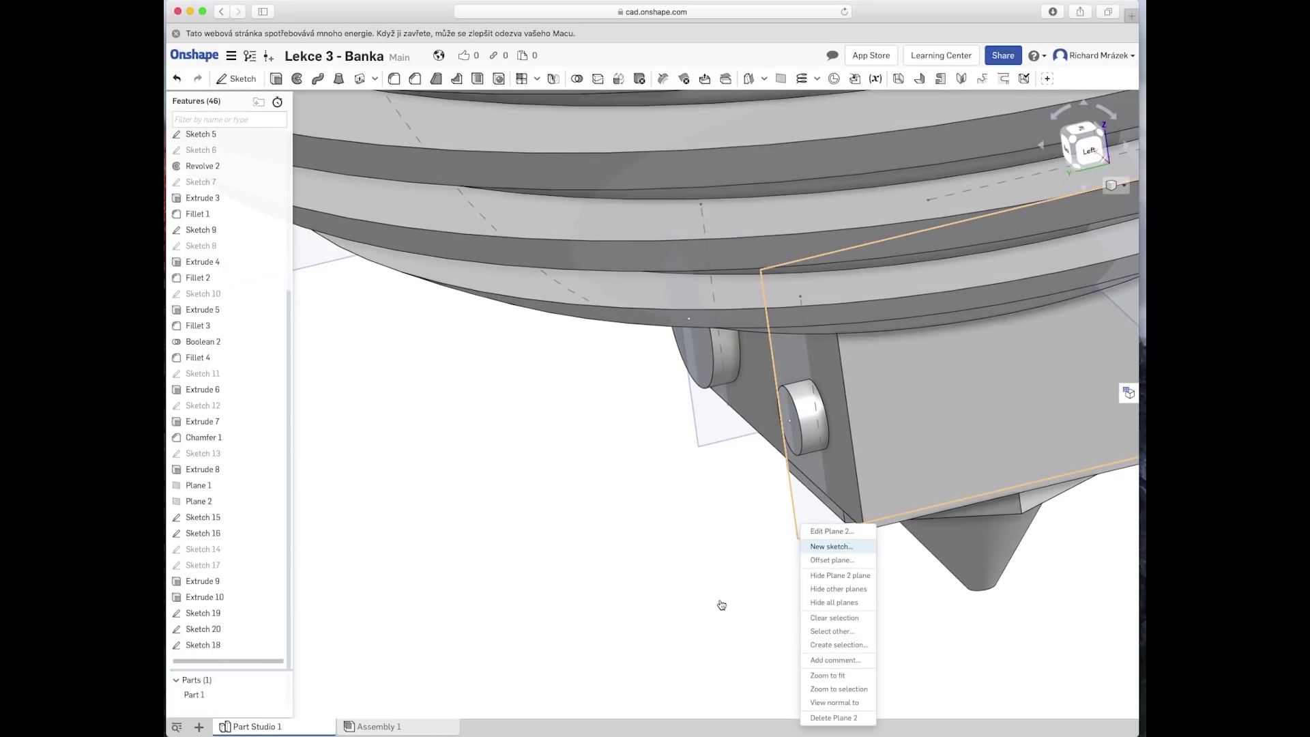
pyautogui.hotkey('shift', 's')
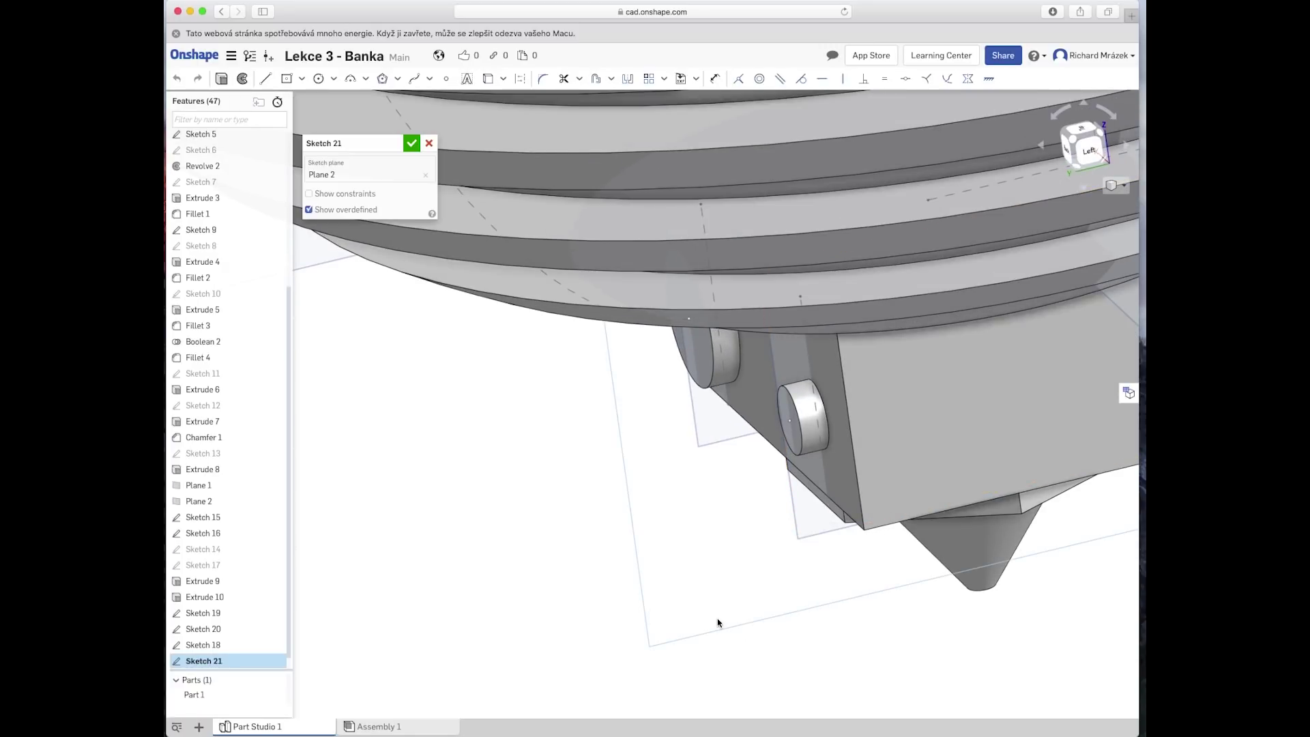
pyautogui.rightClick(734, 599)
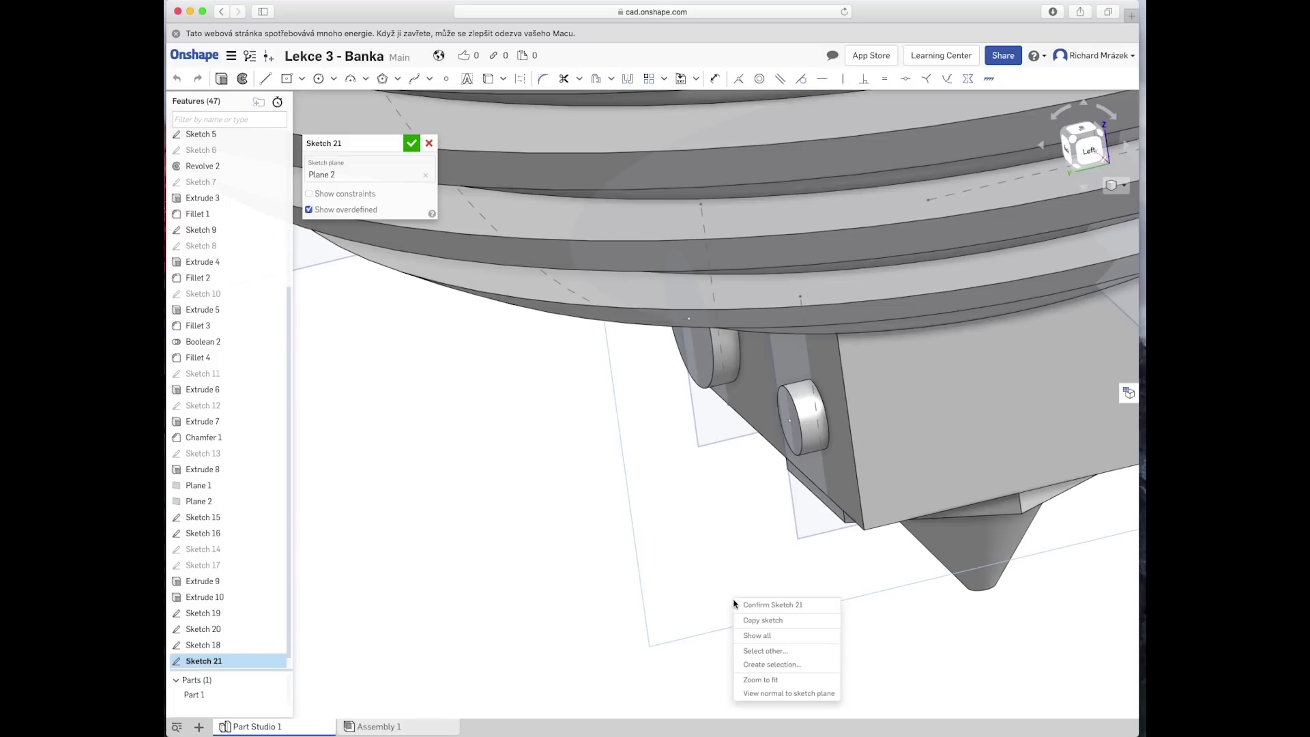
pyautogui.click(769, 693)
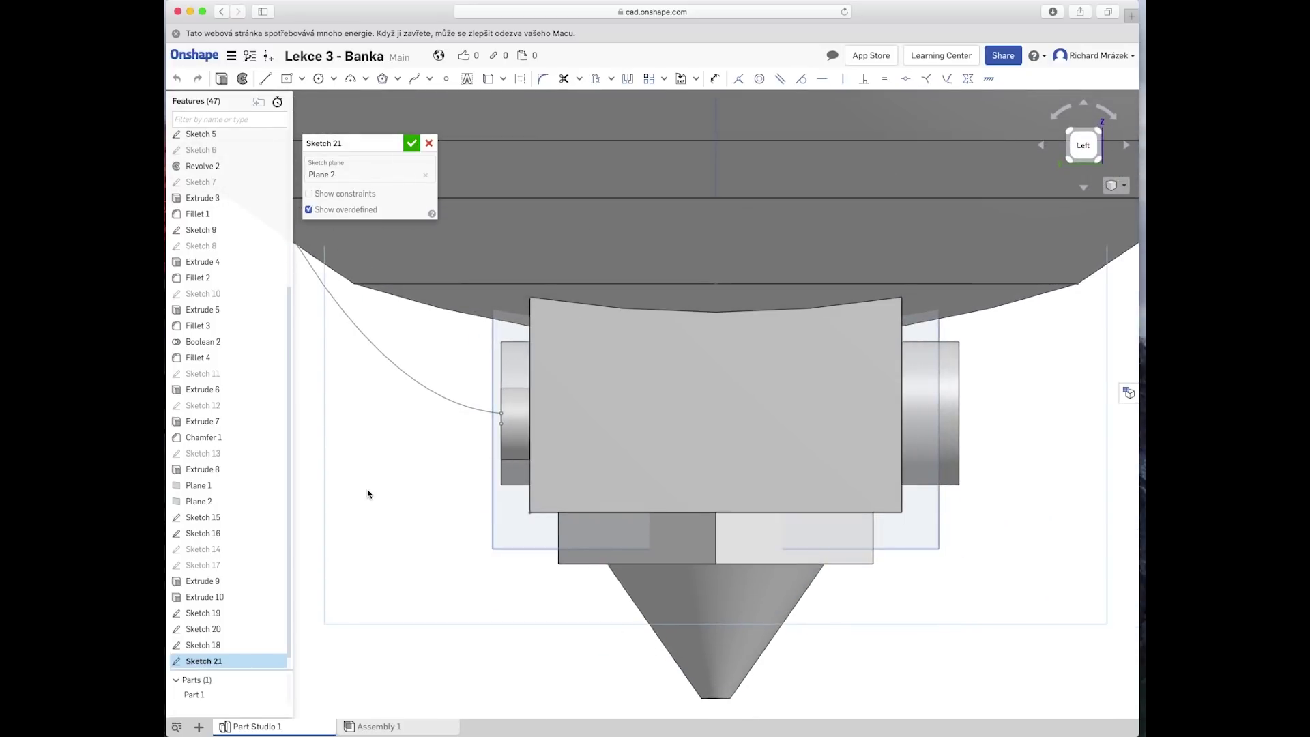
# Step: Draw a spline from the body down to the small boss and bend it into a curve
pyautogui.click(414, 80)
pyautogui.scroll(-3, 403, 399)
pyautogui.moveTo(399, 389); pyautogui.dragTo(597, 460, button='middle')
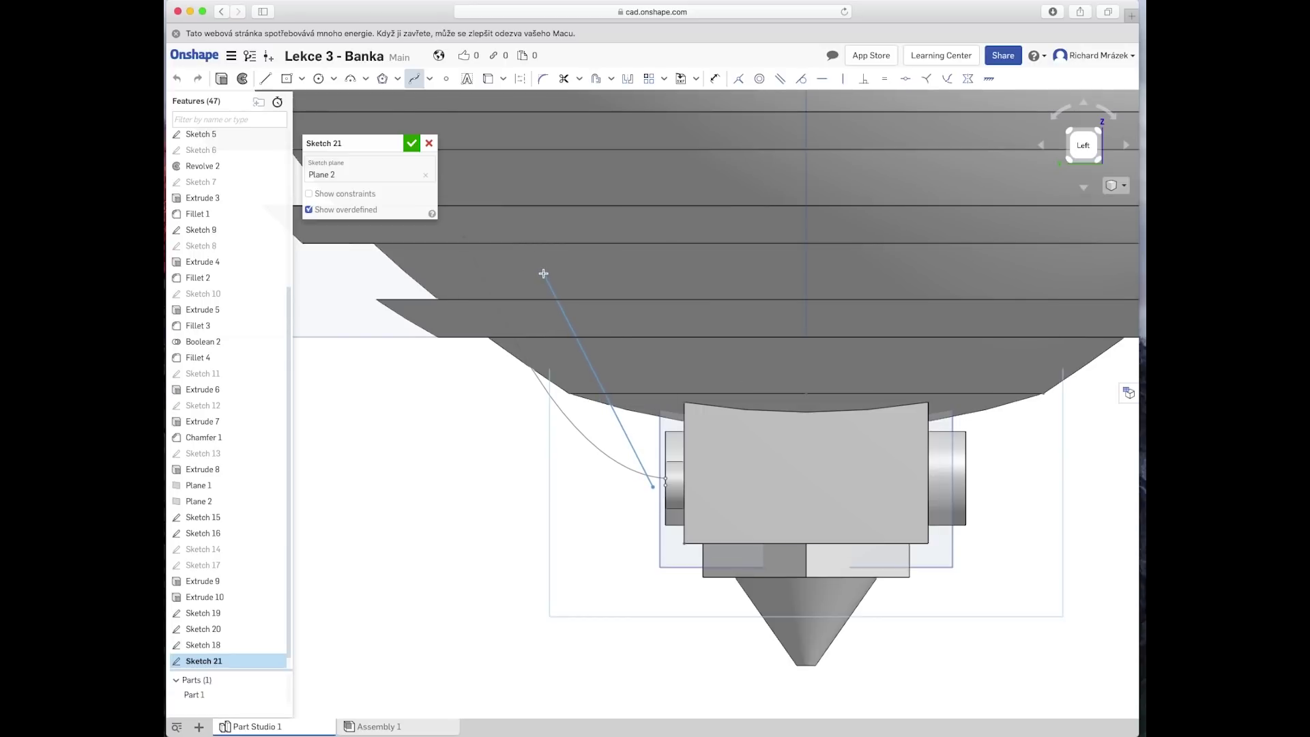
pyautogui.click(513, 277)
pyautogui.press('Escape')
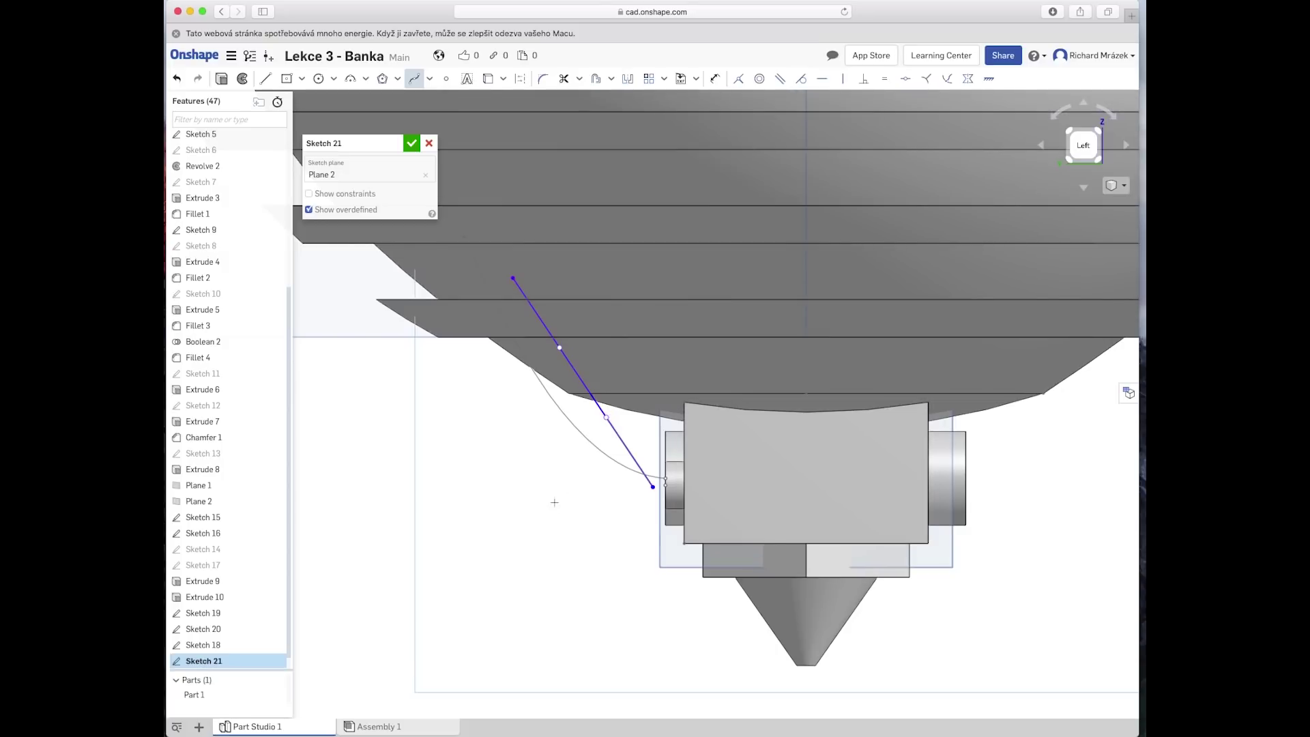
pyautogui.click(416, 76)
pyautogui.moveTo(604, 422); pyautogui.dragTo(565, 475)
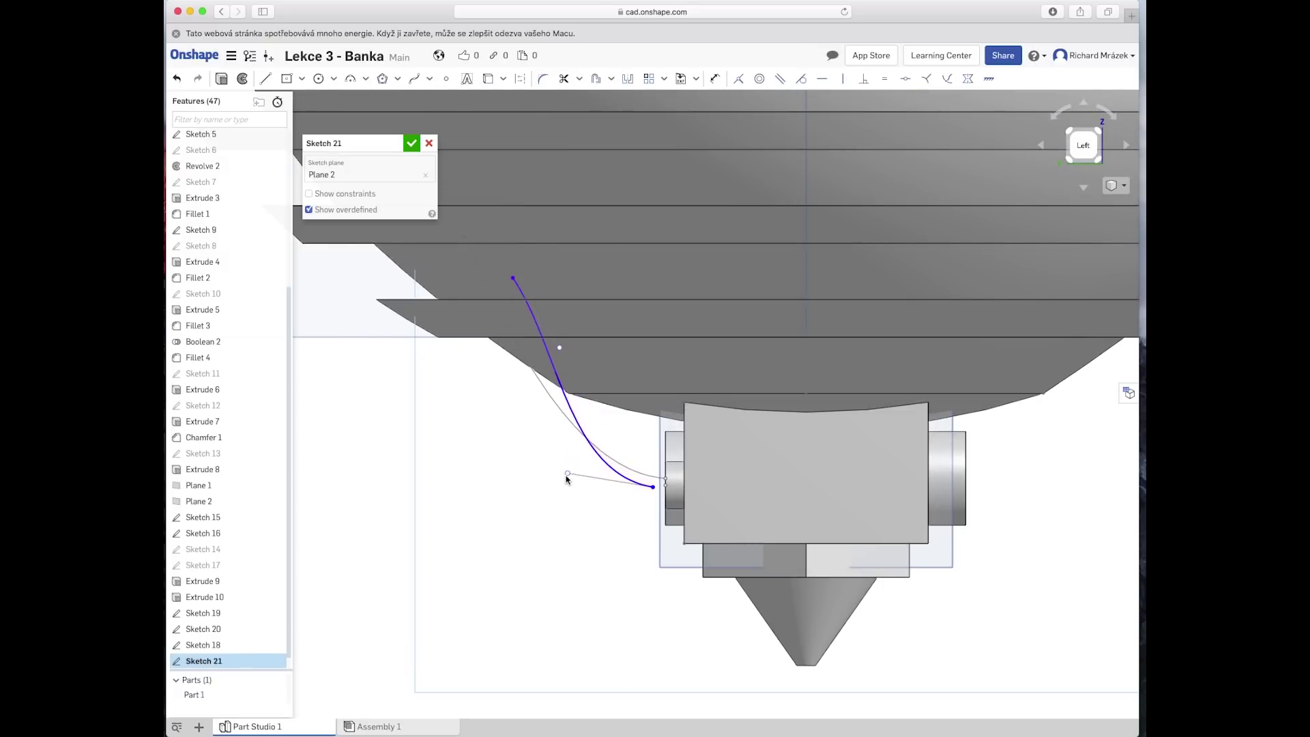
pyautogui.click(653, 487)
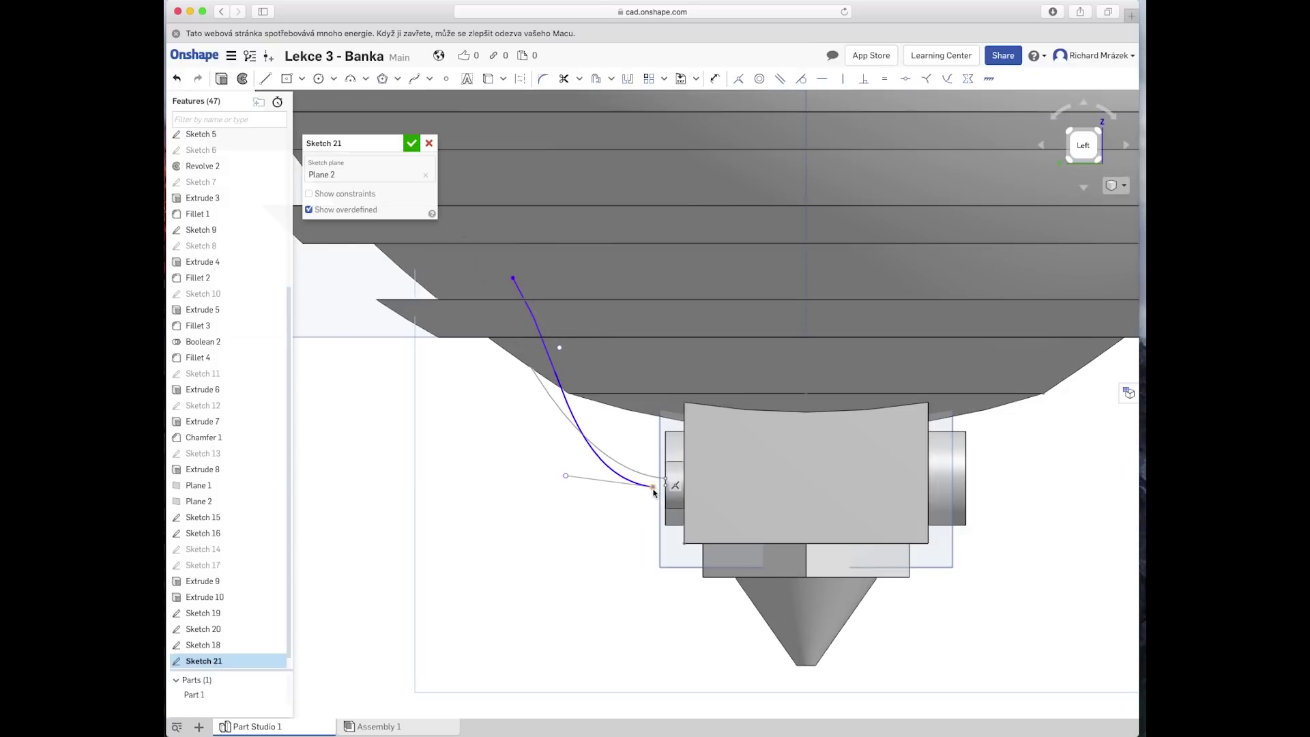
pyautogui.moveTo(606, 578)
pyautogui.mouseDown(button='right')
pyautogui.moveTo(628, 591)
pyautogui.moveTo(584, 555)
pyautogui.moveTo(630, 579)
pyautogui.mouseUp(button='right')
# Step: Make the spline's lower endpoint coincident with the boss centre point
pyautogui.scroll(2, 454, 357)
pyautogui.scroll(3, 454, 358)
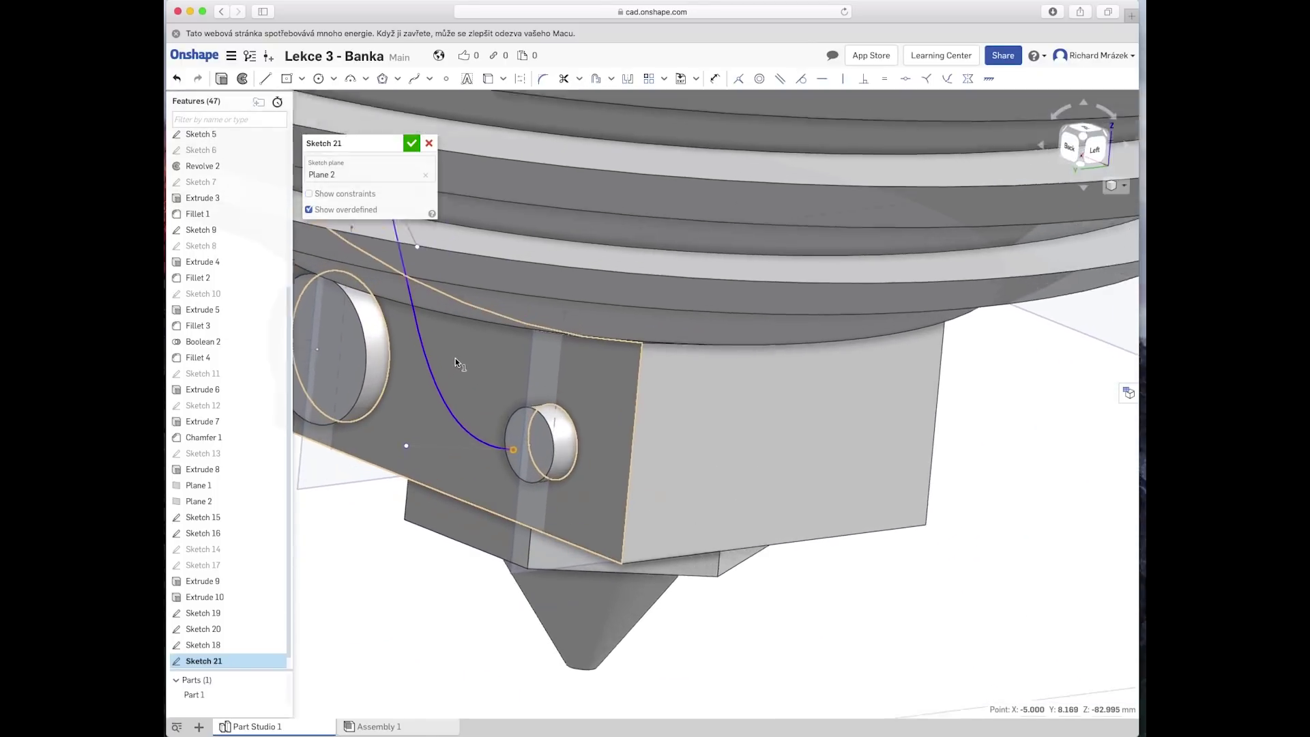
pyautogui.scroll(3, 455, 358)
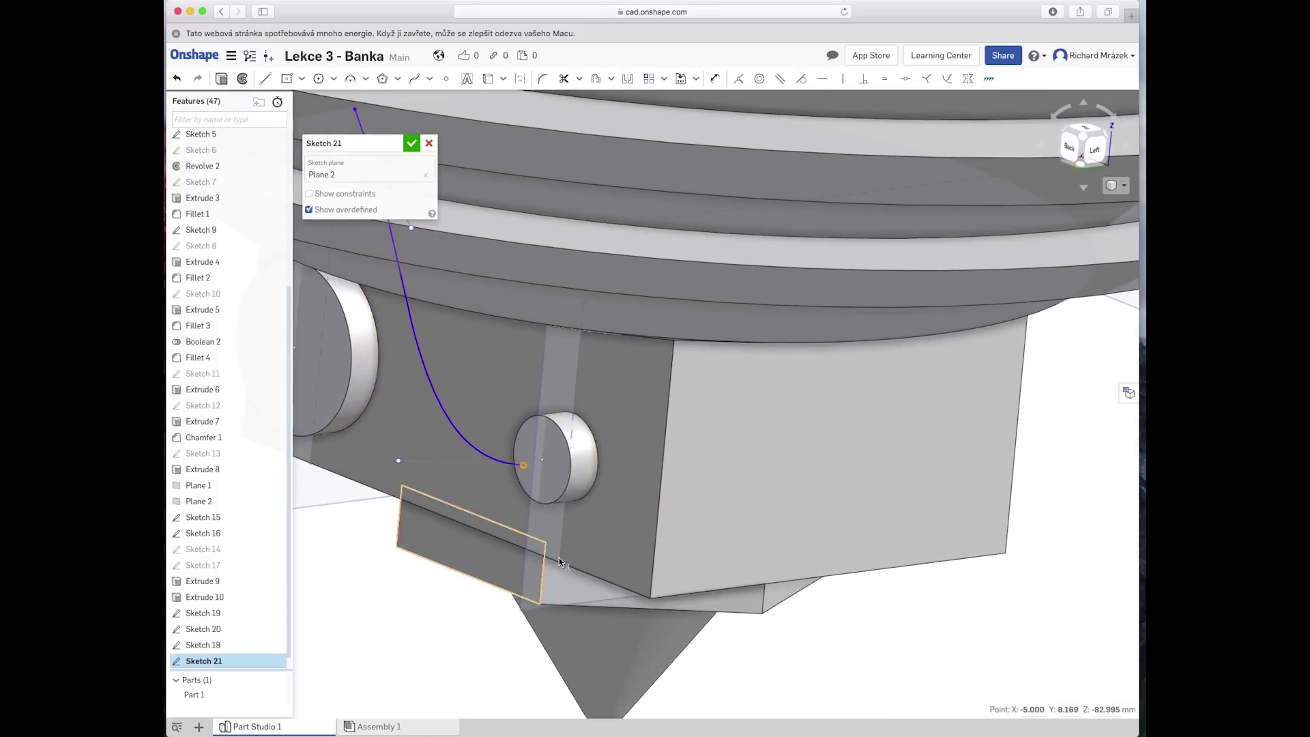
pyautogui.click(542, 460)
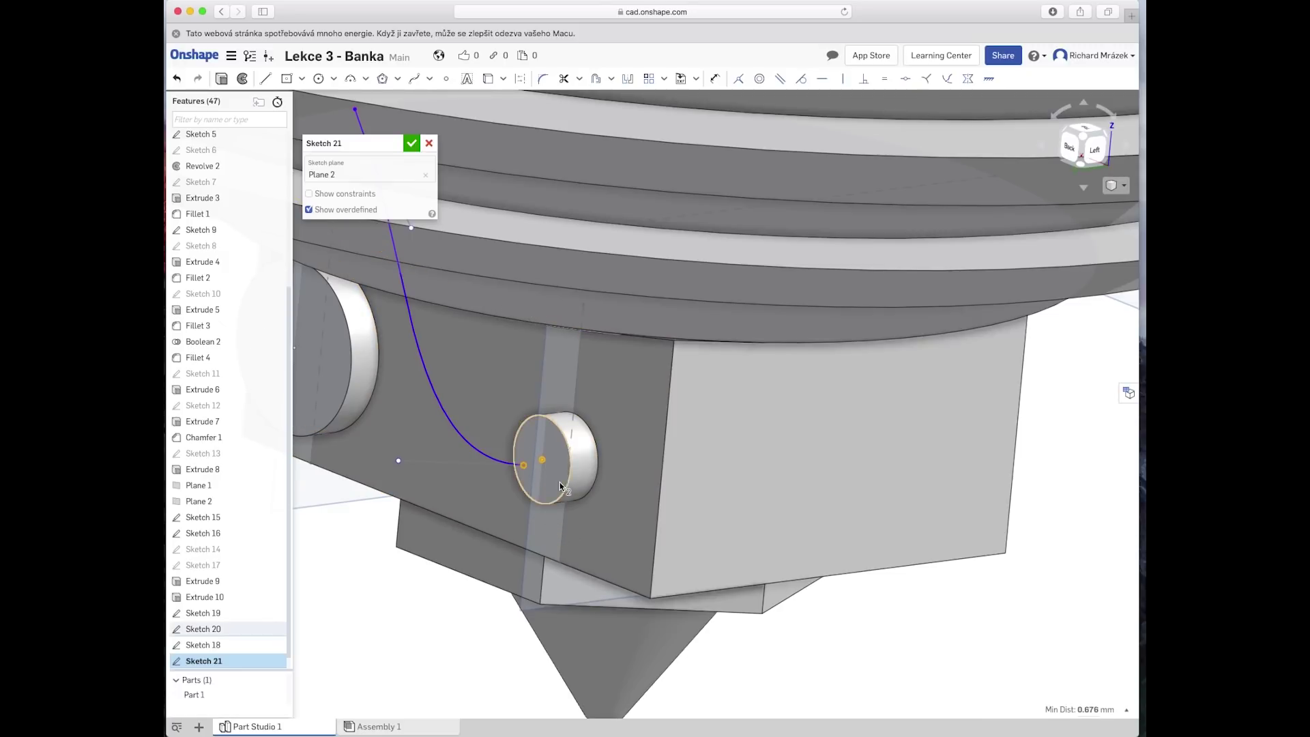
pyautogui.click(737, 79)
# Step: Refine the spline's middle point and lower tangent in normal view, then accept Sketch 21
pyautogui.moveTo(424, 383); pyautogui.dragTo(441, 449, button='right')
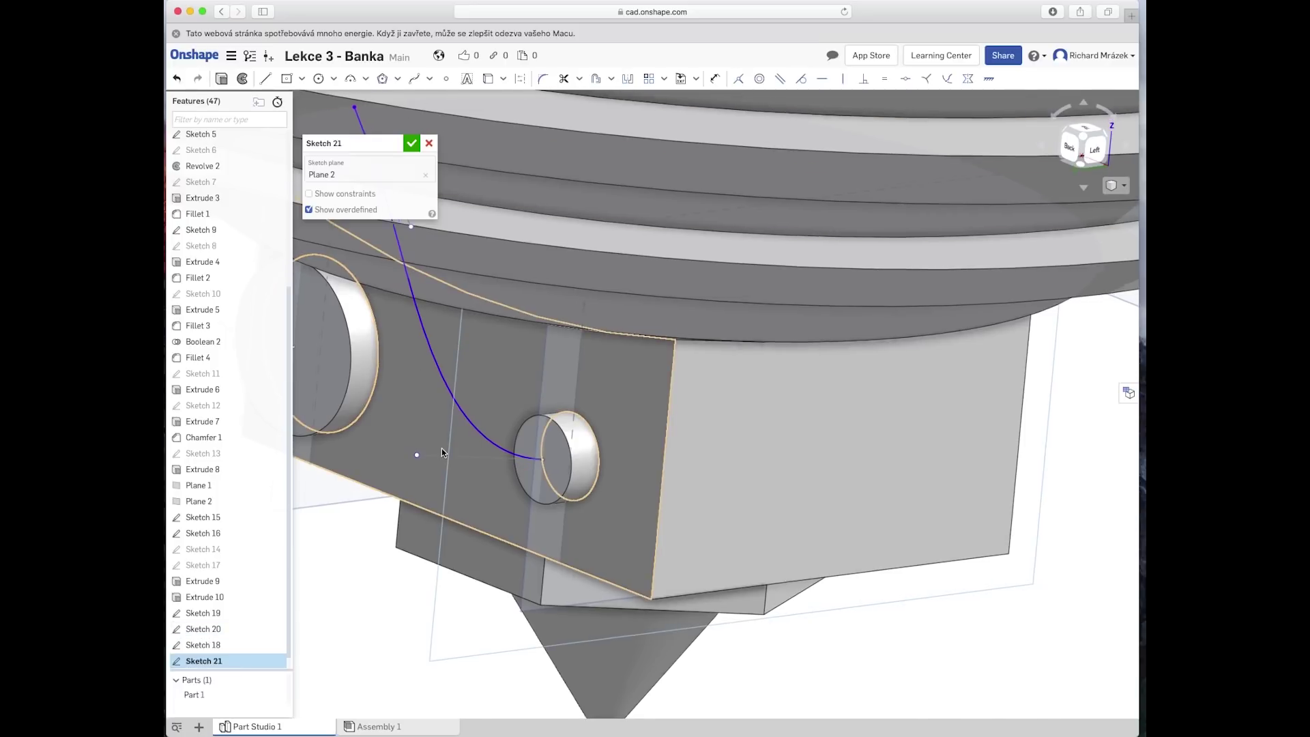
pyautogui.moveTo(371, 568); pyautogui.dragTo(371, 559, button='right')
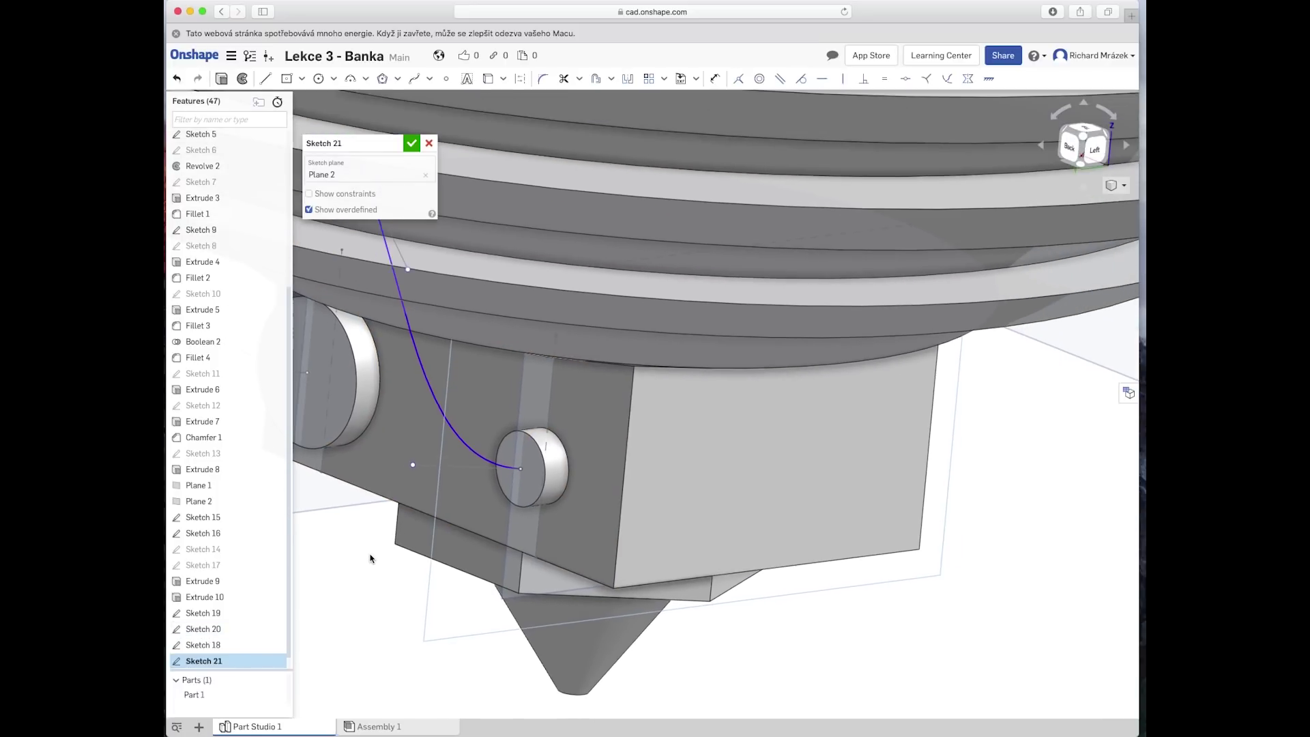
pyautogui.moveTo(370, 554); pyautogui.dragTo(513, 609, button='middle')
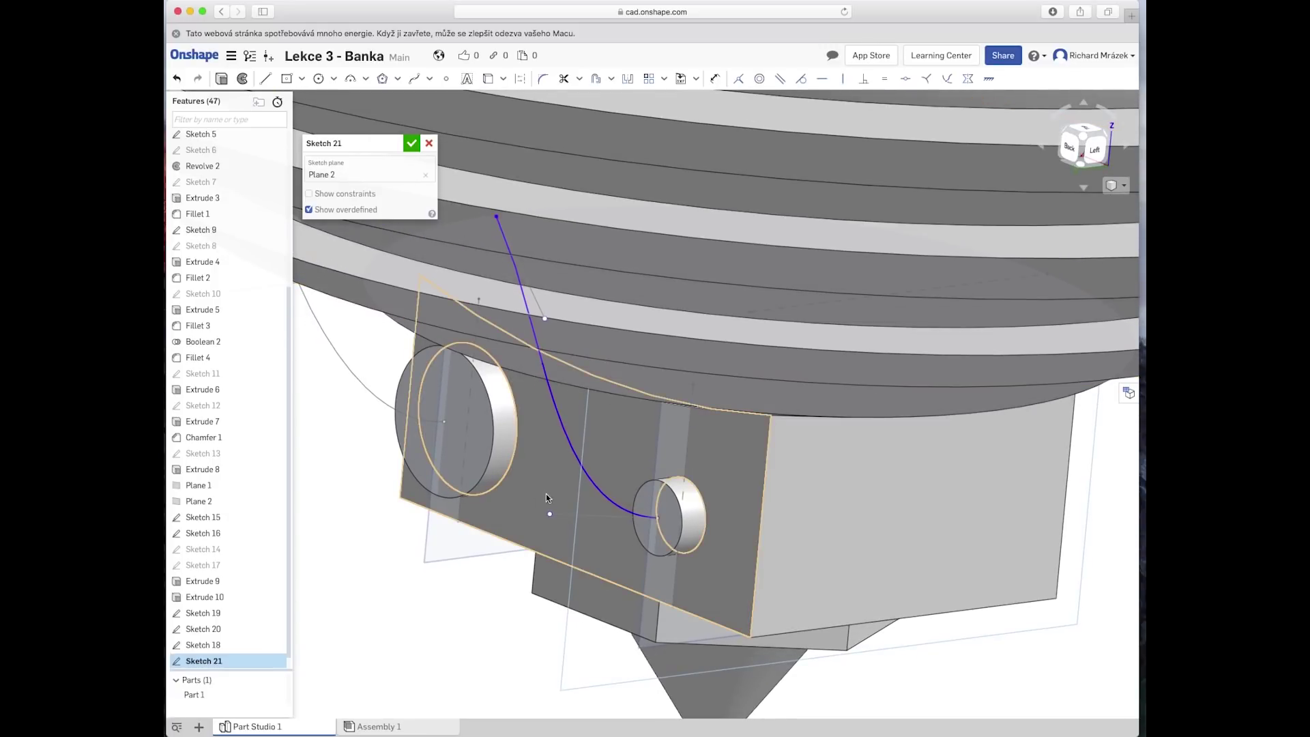
pyautogui.rightClick(584, 659)
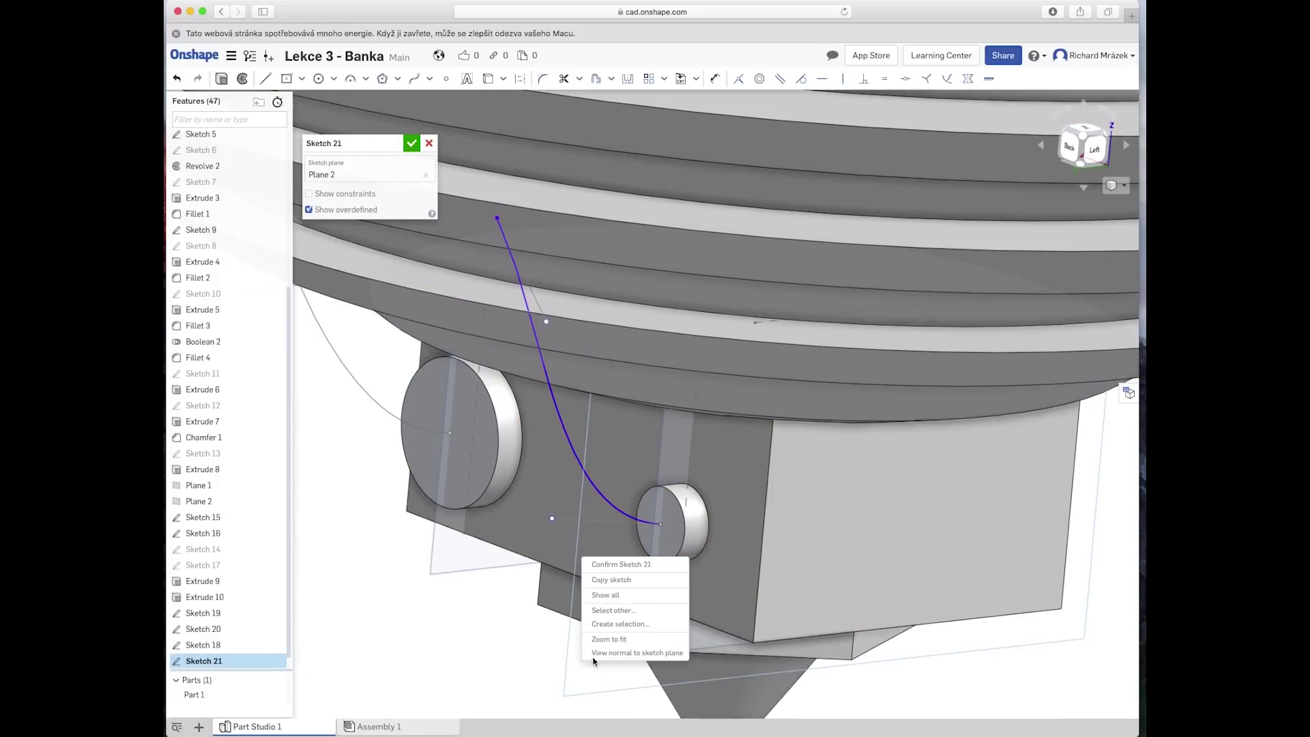
pyautogui.click(595, 654)
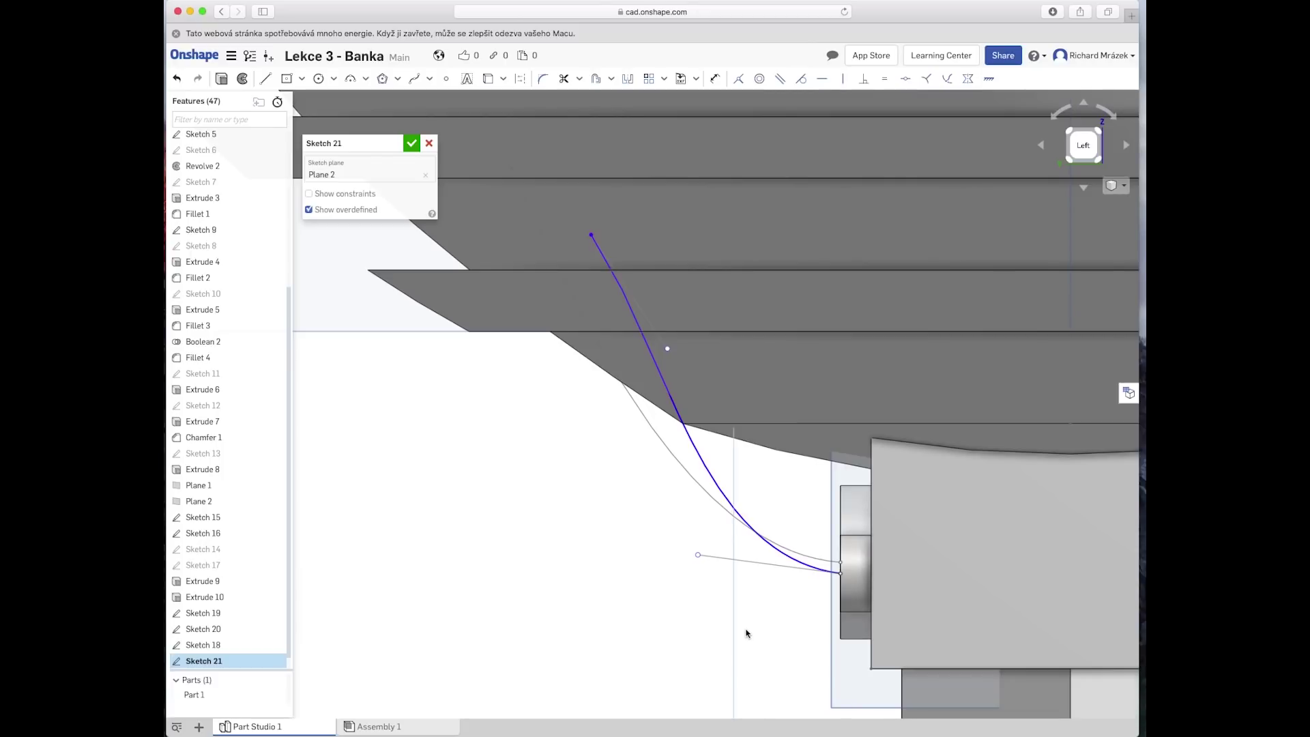
pyautogui.moveTo(667, 348); pyautogui.dragTo(684, 365)
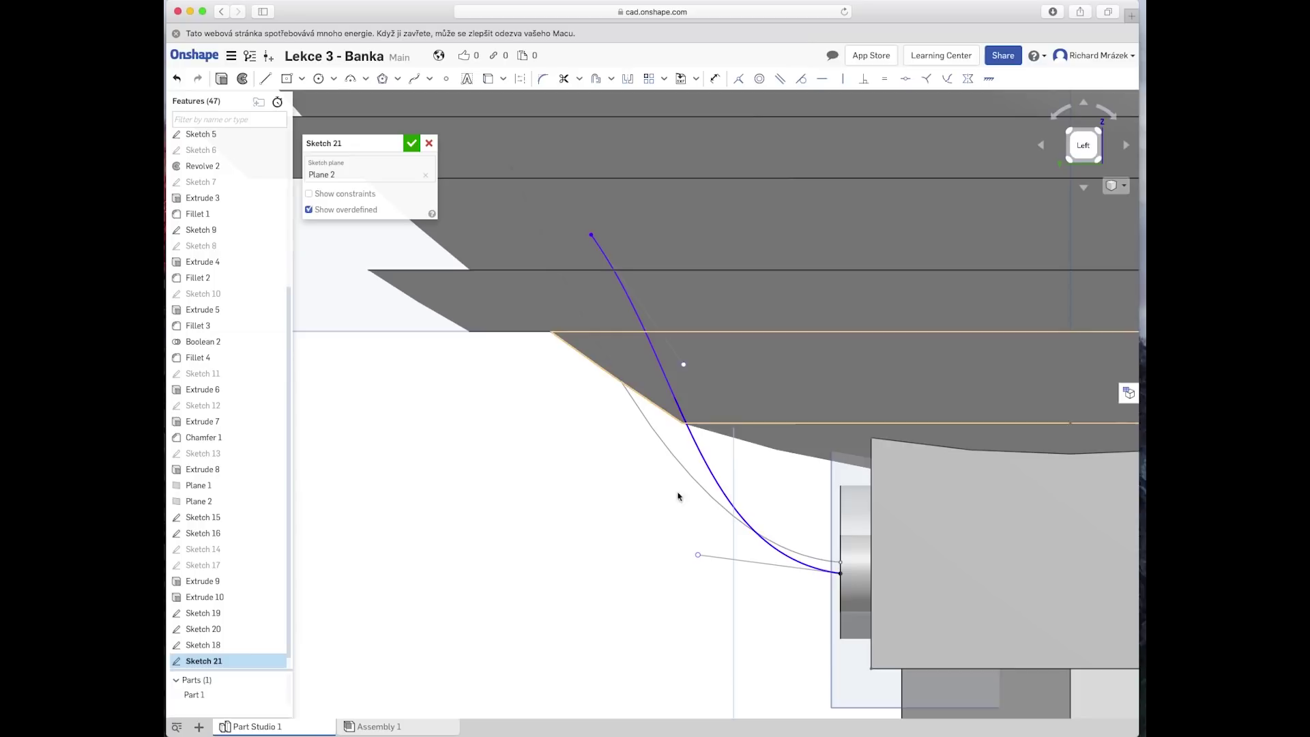
pyautogui.moveTo(692, 561); pyautogui.dragTo(679, 573)
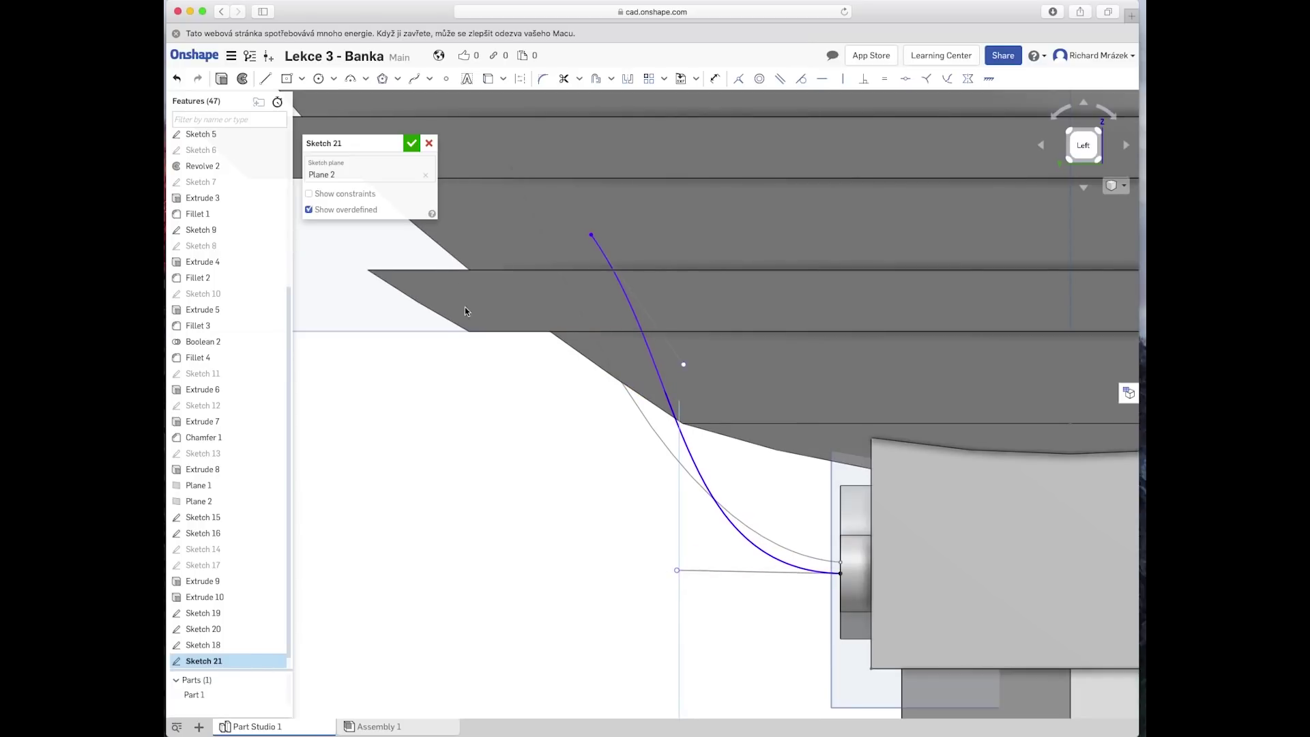
pyautogui.click(412, 145)
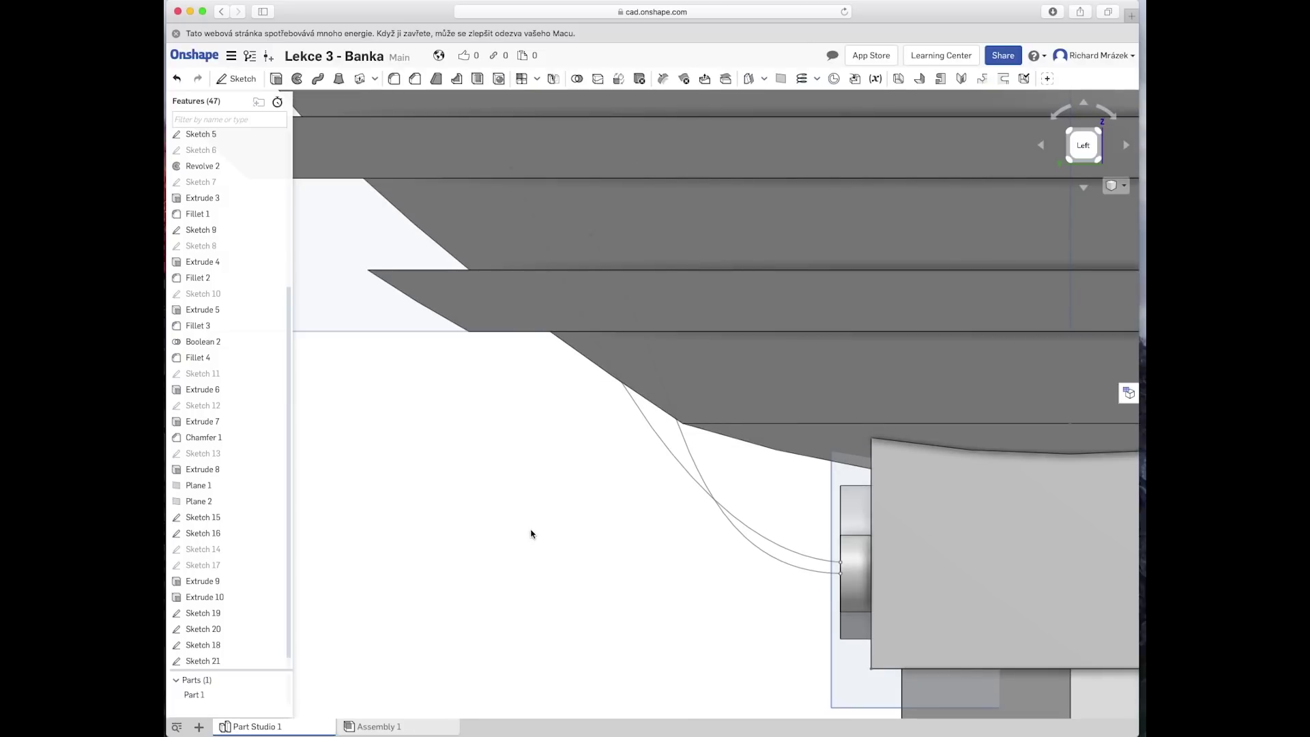
# Step: Turn to the back of the block and create Sketch 22 on the large boss's Sketch 19 face
pyautogui.moveTo(534, 554)
pyautogui.mouseDown(button='right')
pyautogui.moveTo(575, 573)
pyautogui.moveTo(461, 591)
pyautogui.mouseUp(button='right')
pyautogui.scroll(3, 574, 571)
pyautogui.scroll(-3, 454, 590)
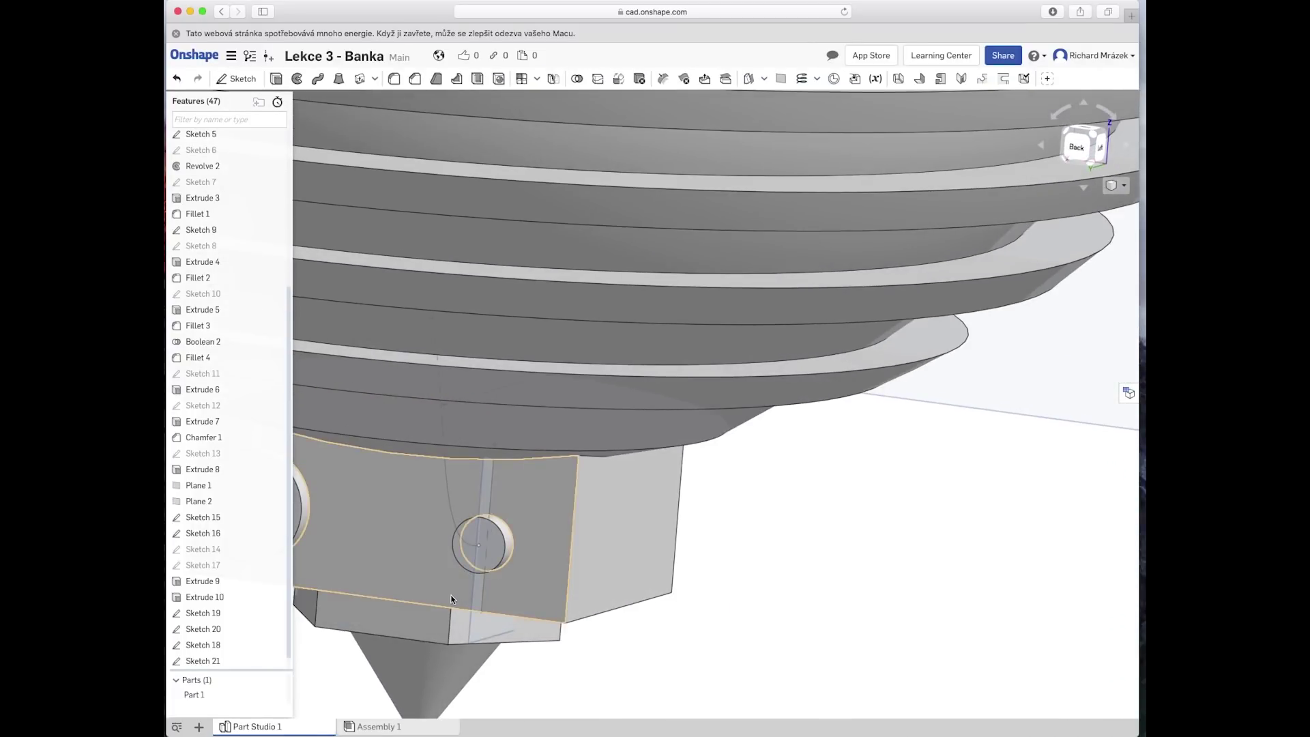
pyautogui.moveTo(662, 634); pyautogui.dragTo(894, 631, button='middle')
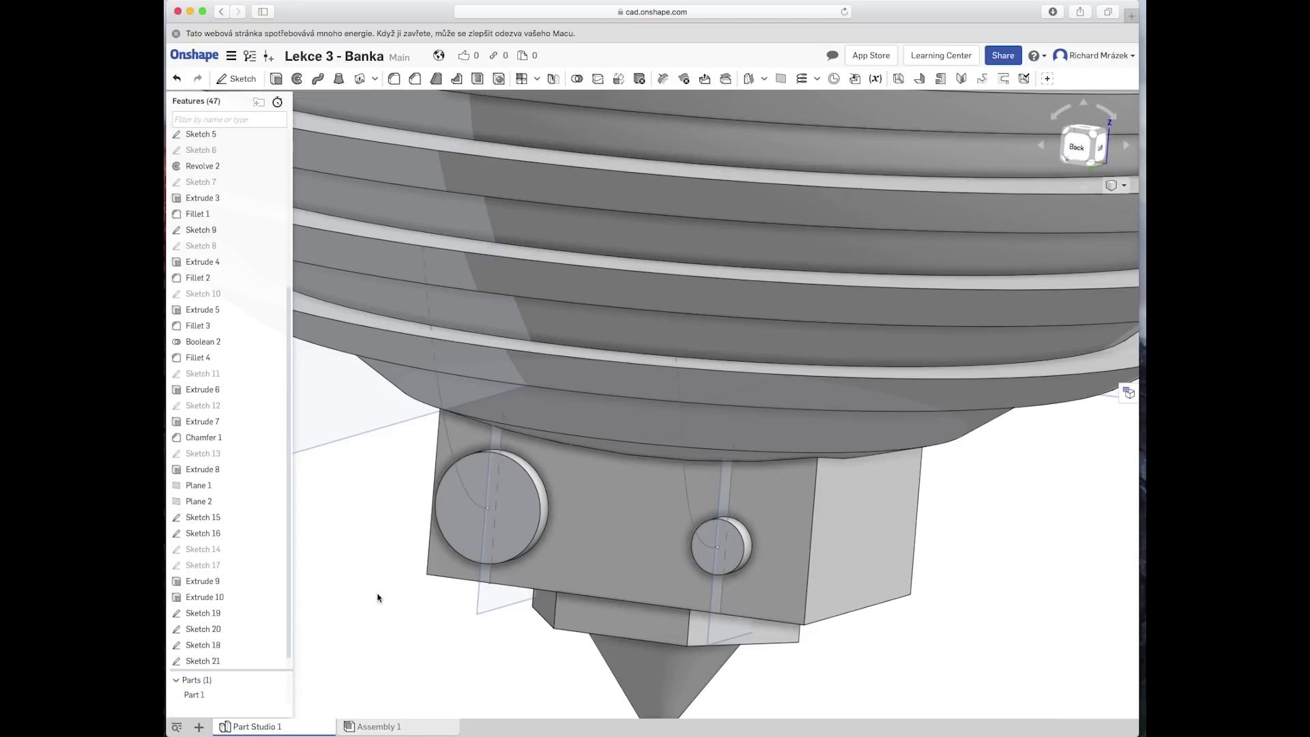
pyautogui.rightClick(462, 533)
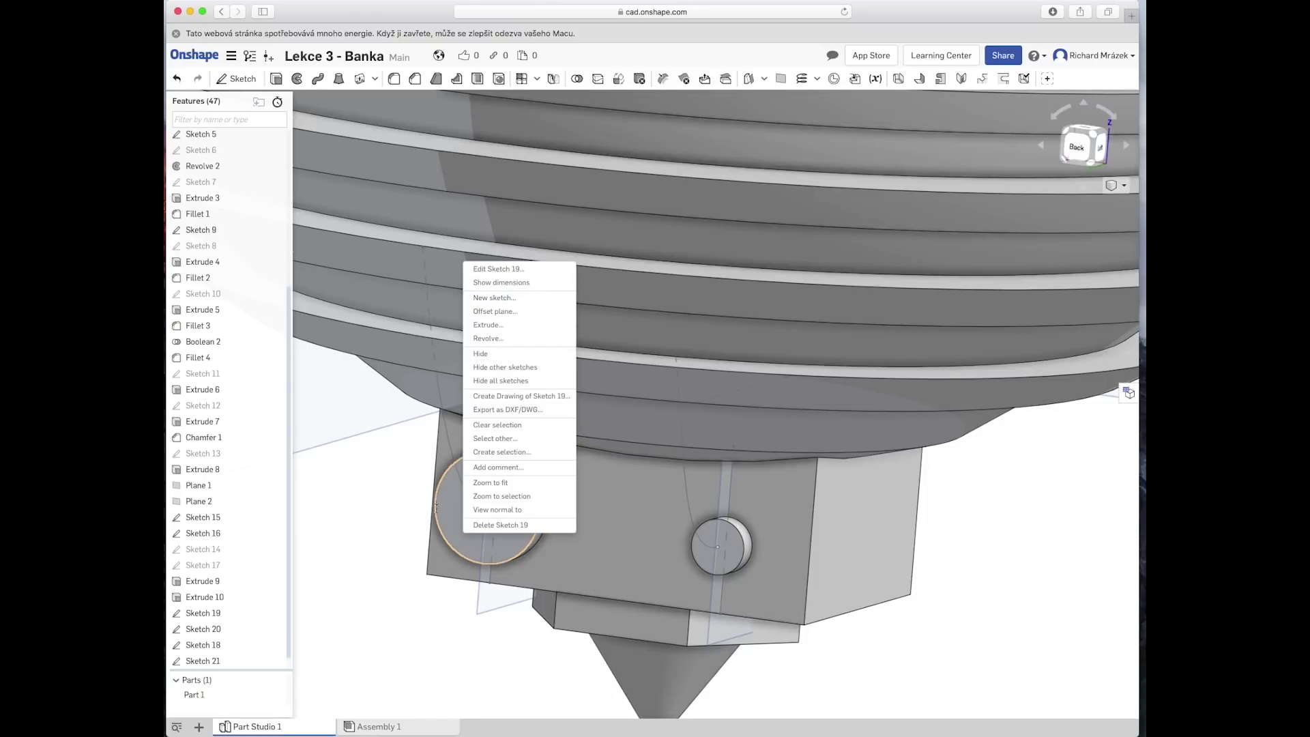
pyautogui.rightClick(458, 541)
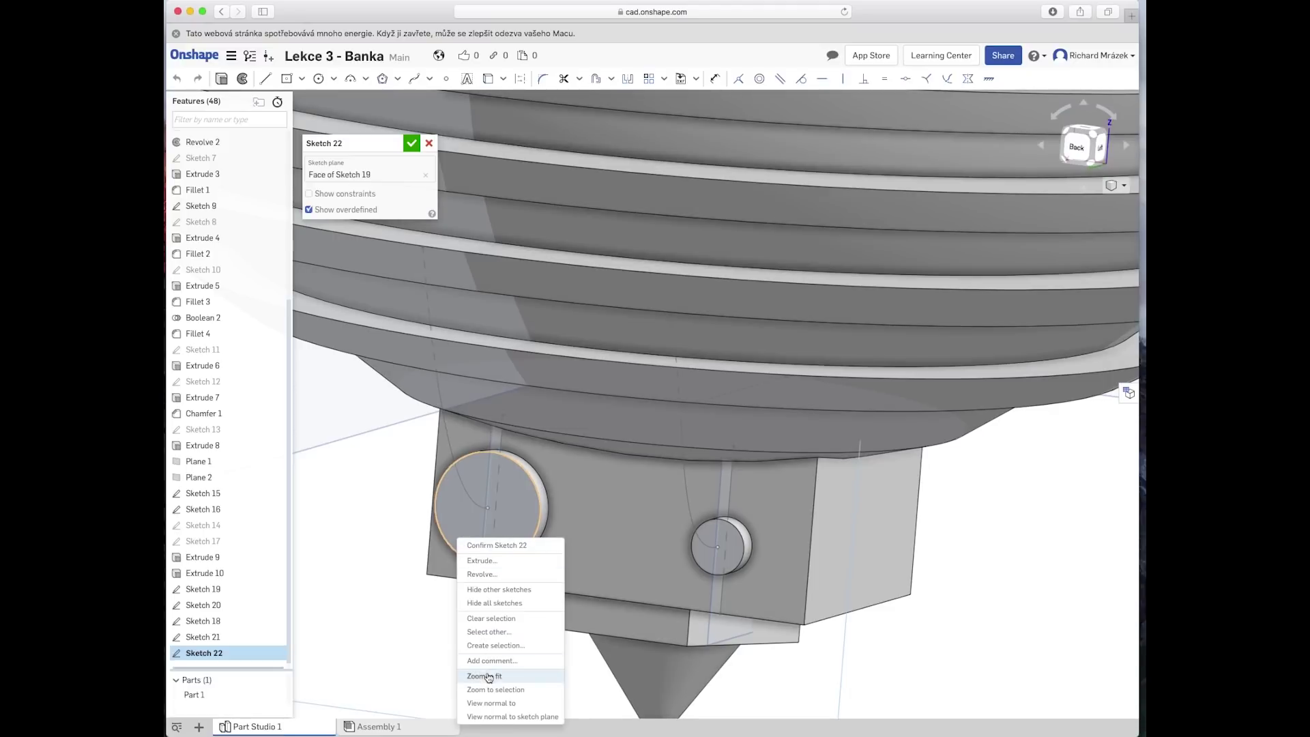
# Step: In normal view, draw a circle on the large boss face with diameter 3
pyautogui.click(494, 720)
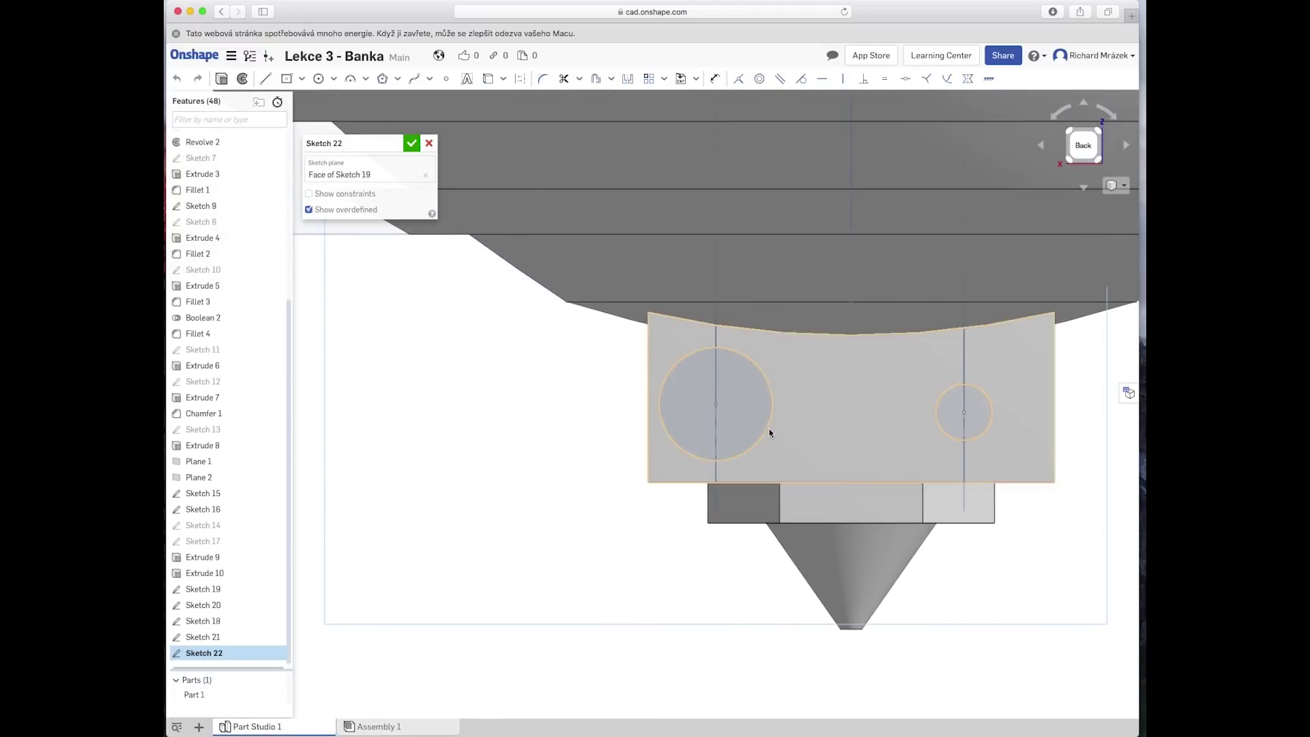
pyautogui.scroll(3, 739, 389)
pyautogui.scroll(2, 739, 389)
pyautogui.press('c')
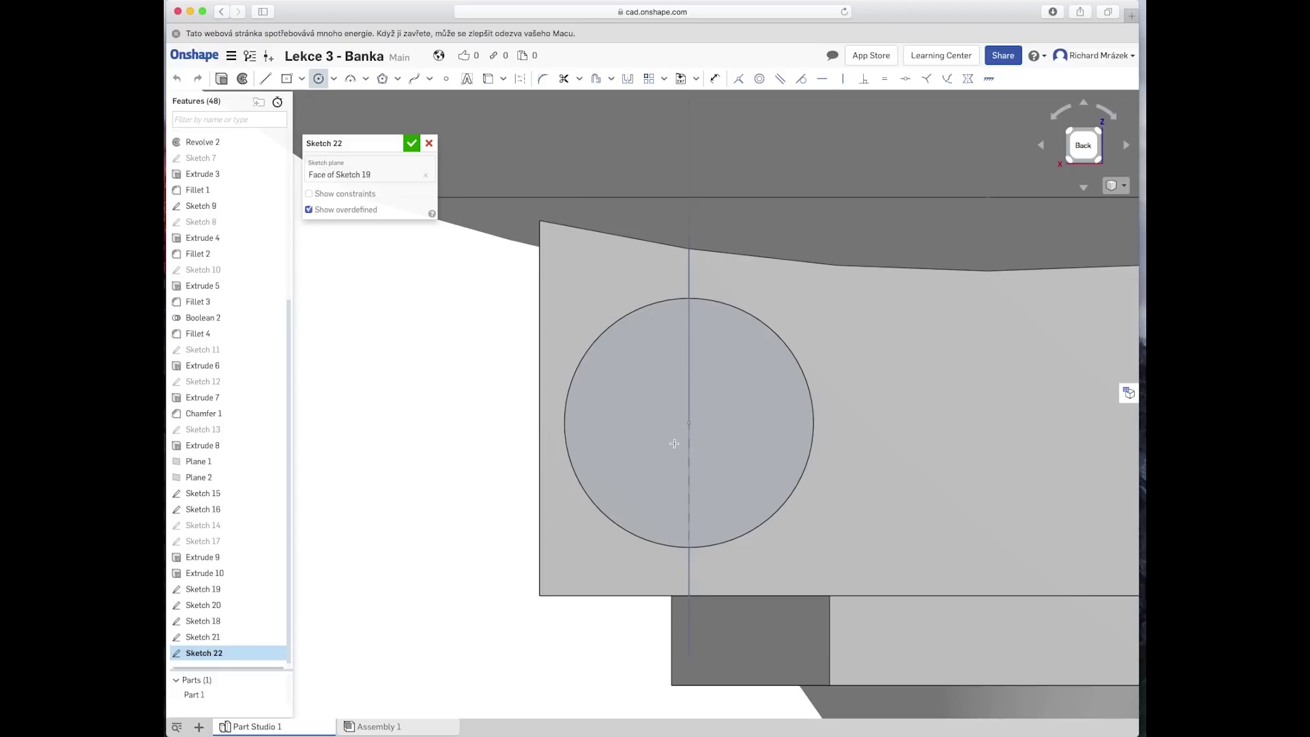
pyautogui.click(318, 79)
pyautogui.click(319, 80)
pyautogui.click(671, 424)
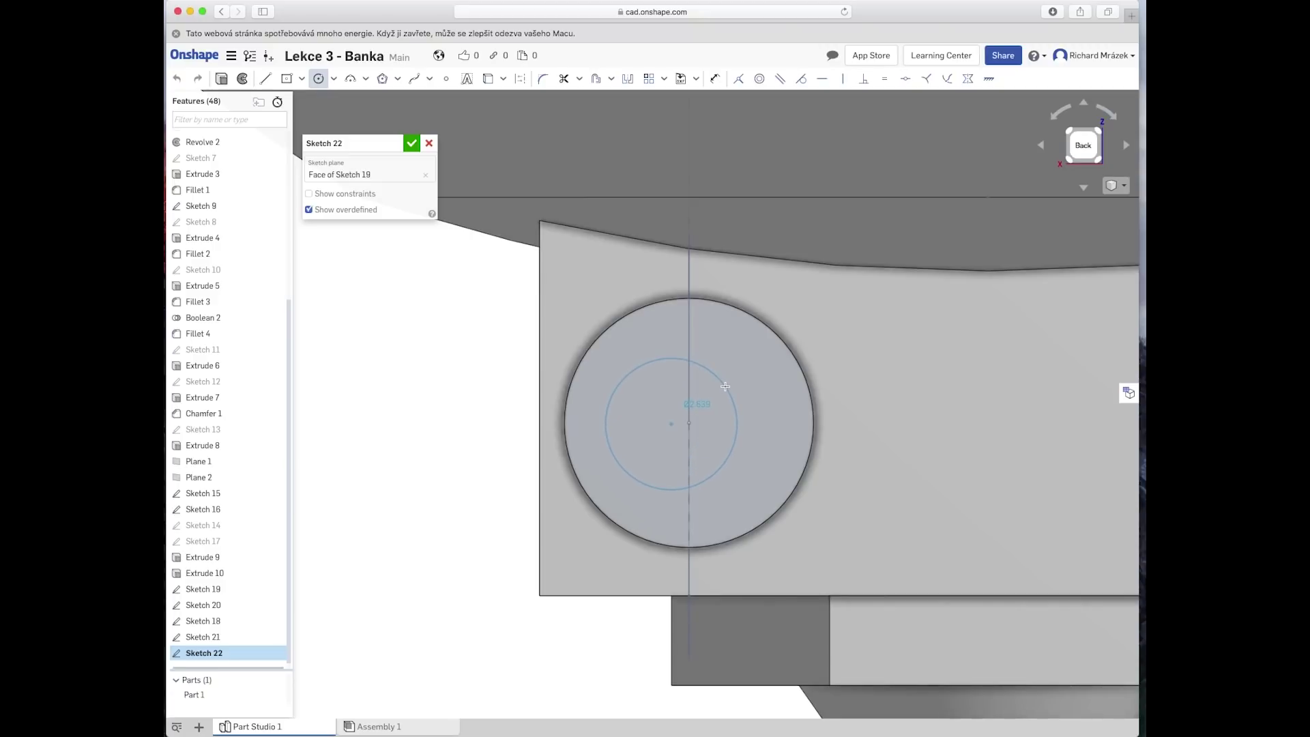
pyautogui.click(725, 386)
pyautogui.write('3')
pyautogui.press('Return')
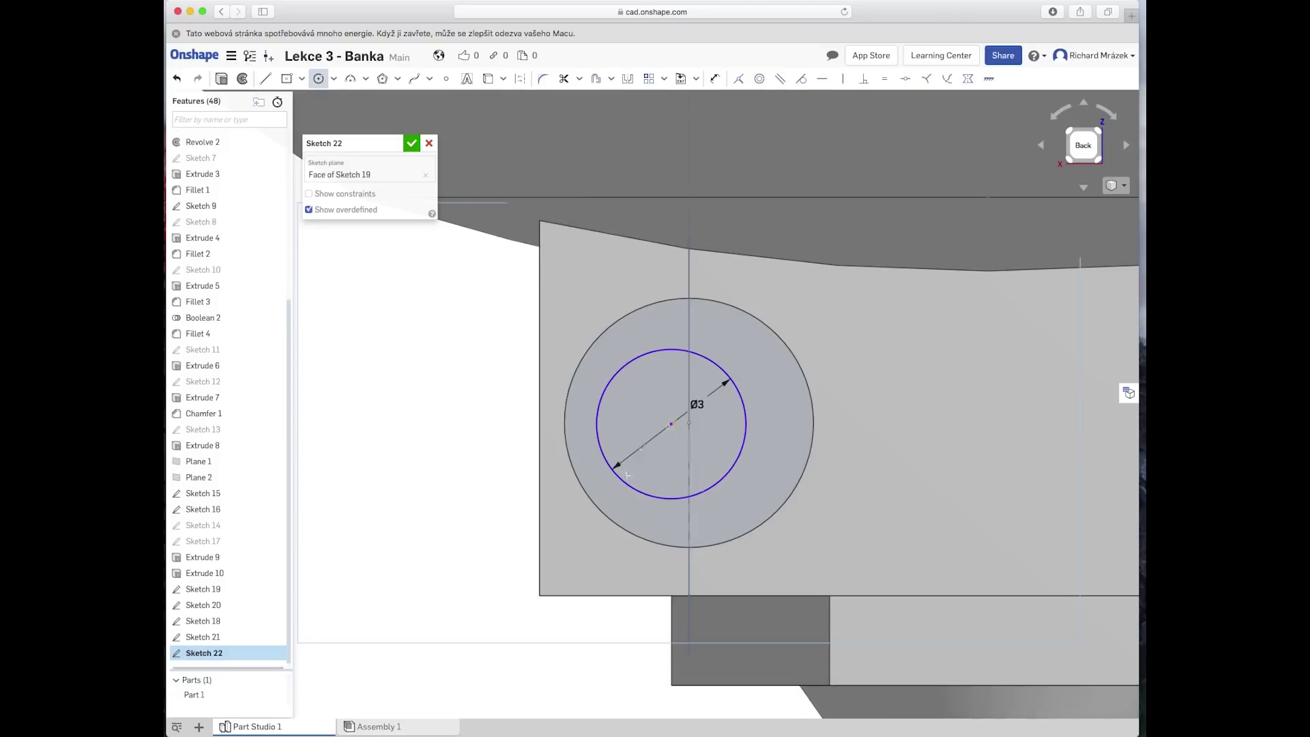
# Step: Make the circle's centre coincident with the axis point and accept the sketch
pyautogui.click(318, 79)
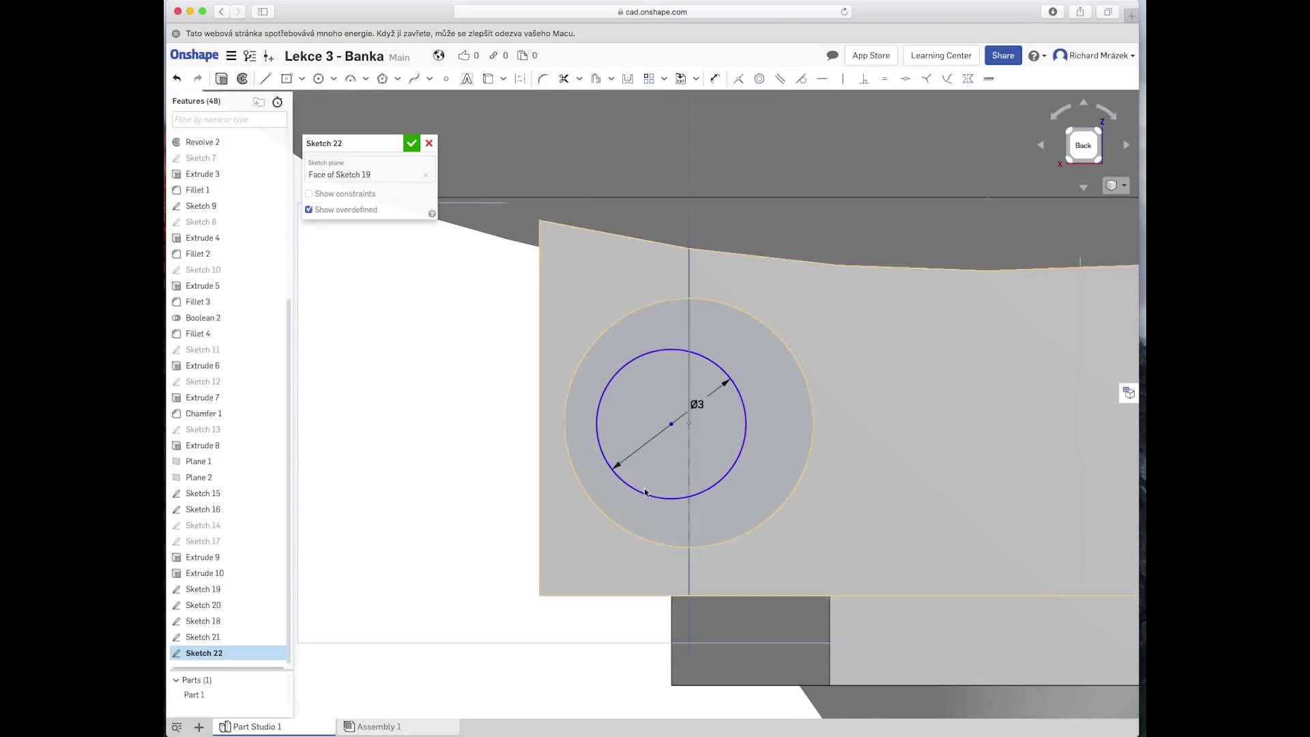
pyautogui.click(671, 425)
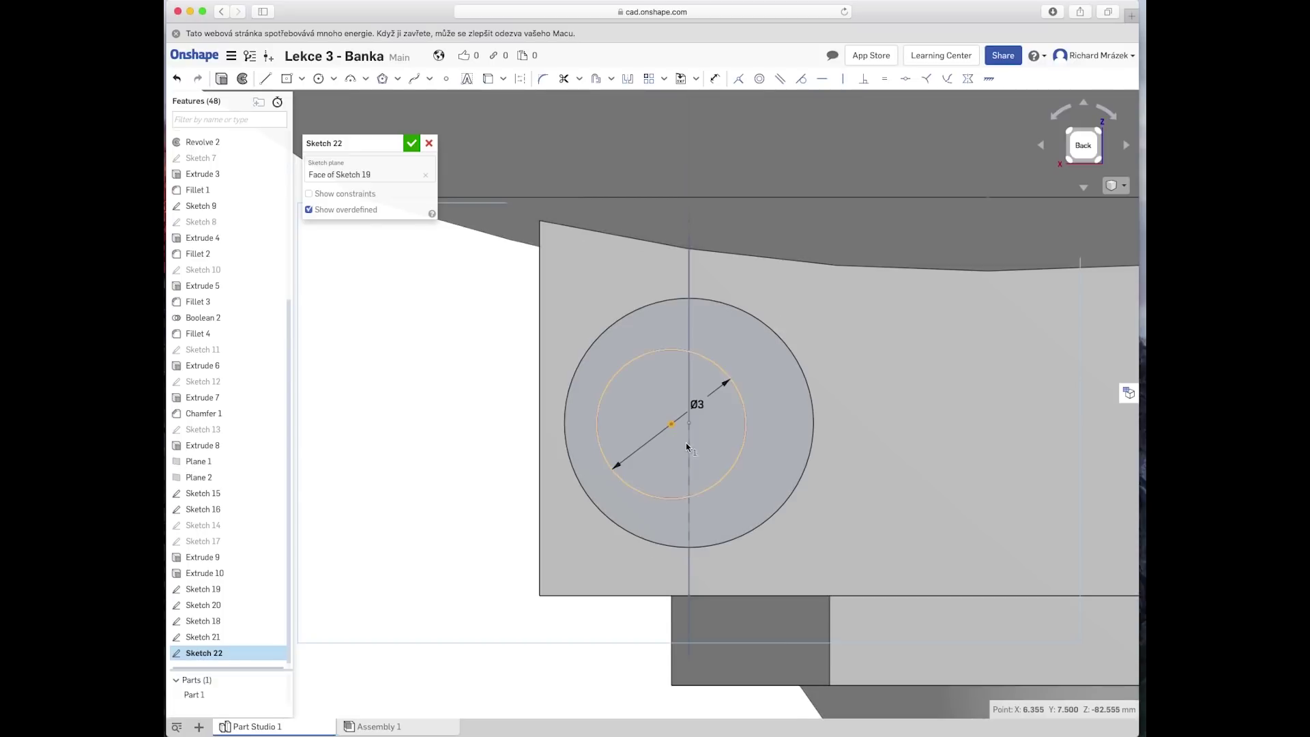
pyautogui.click(690, 424)
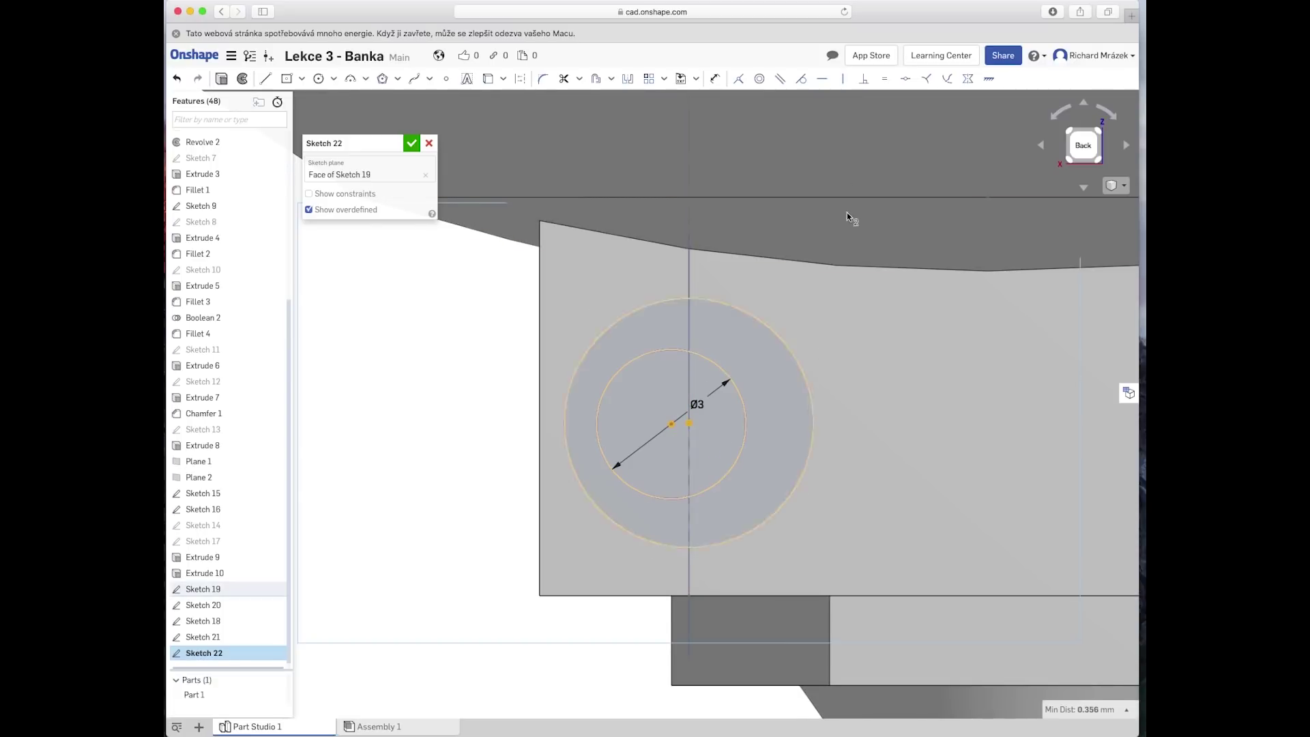
pyautogui.click(740, 80)
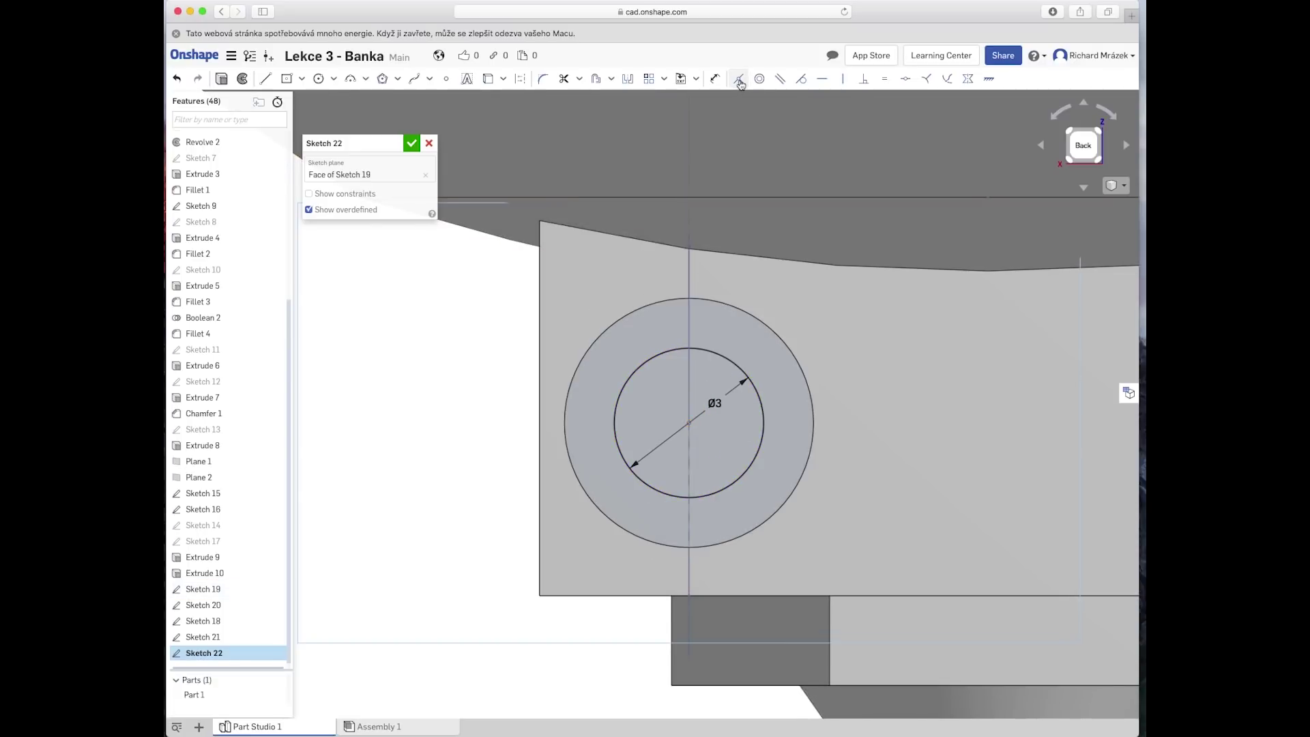
pyautogui.click(411, 142)
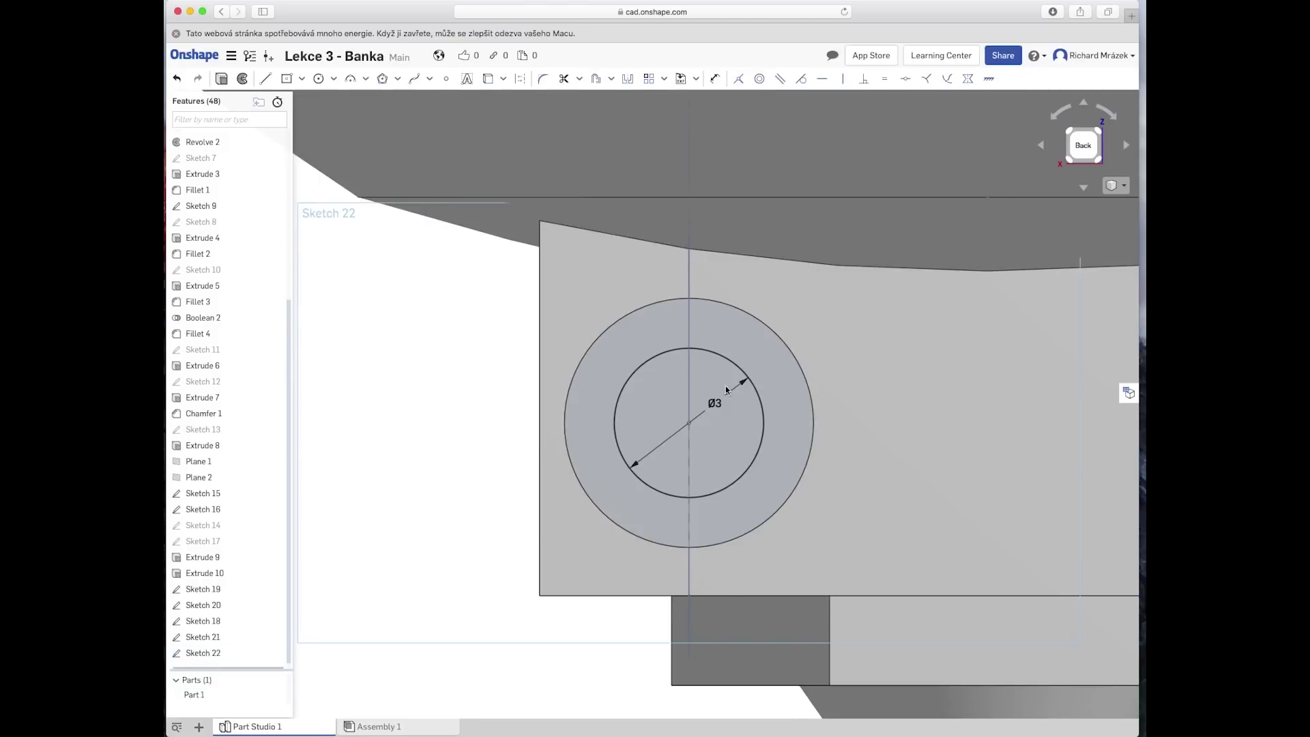
# Step: Bring the smaller boss into view and start Sketch 23 on its Sketch 20 face
pyautogui.scroll(-3, 845, 449)
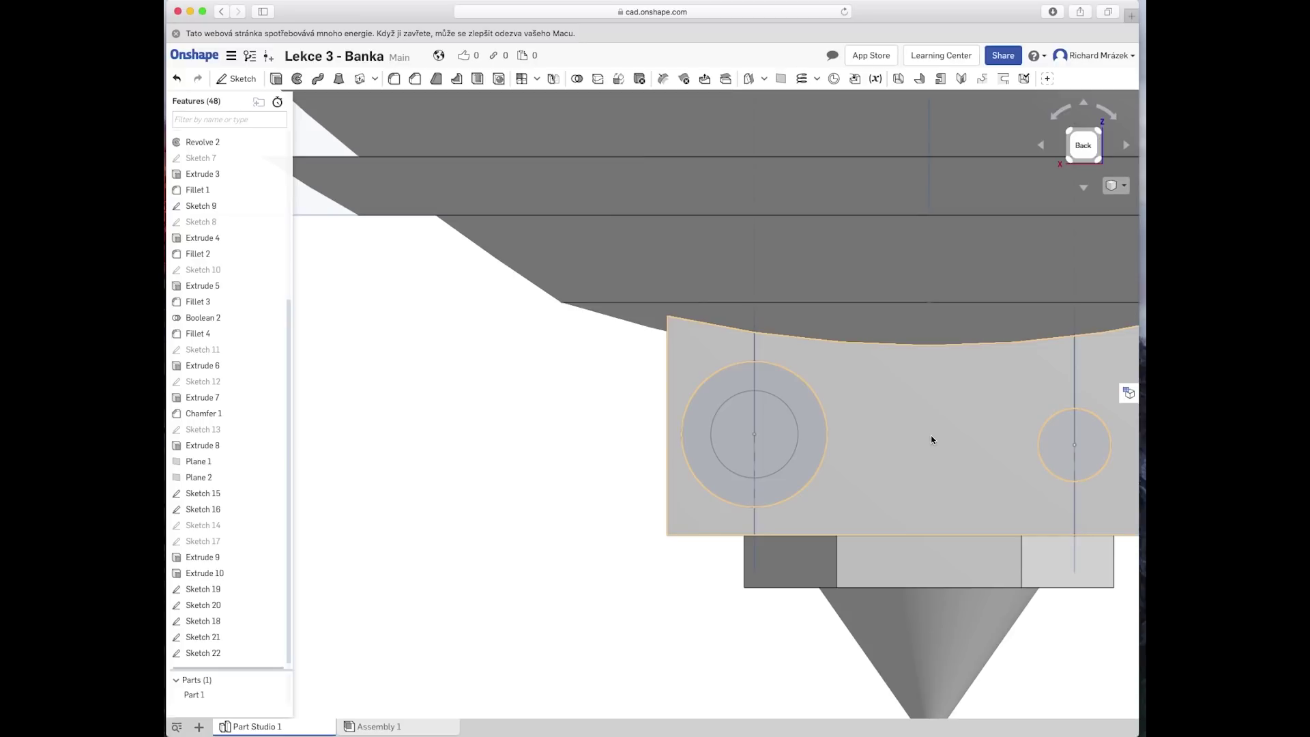
pyautogui.moveTo(931, 439); pyautogui.dragTo(588, 443, button='middle')
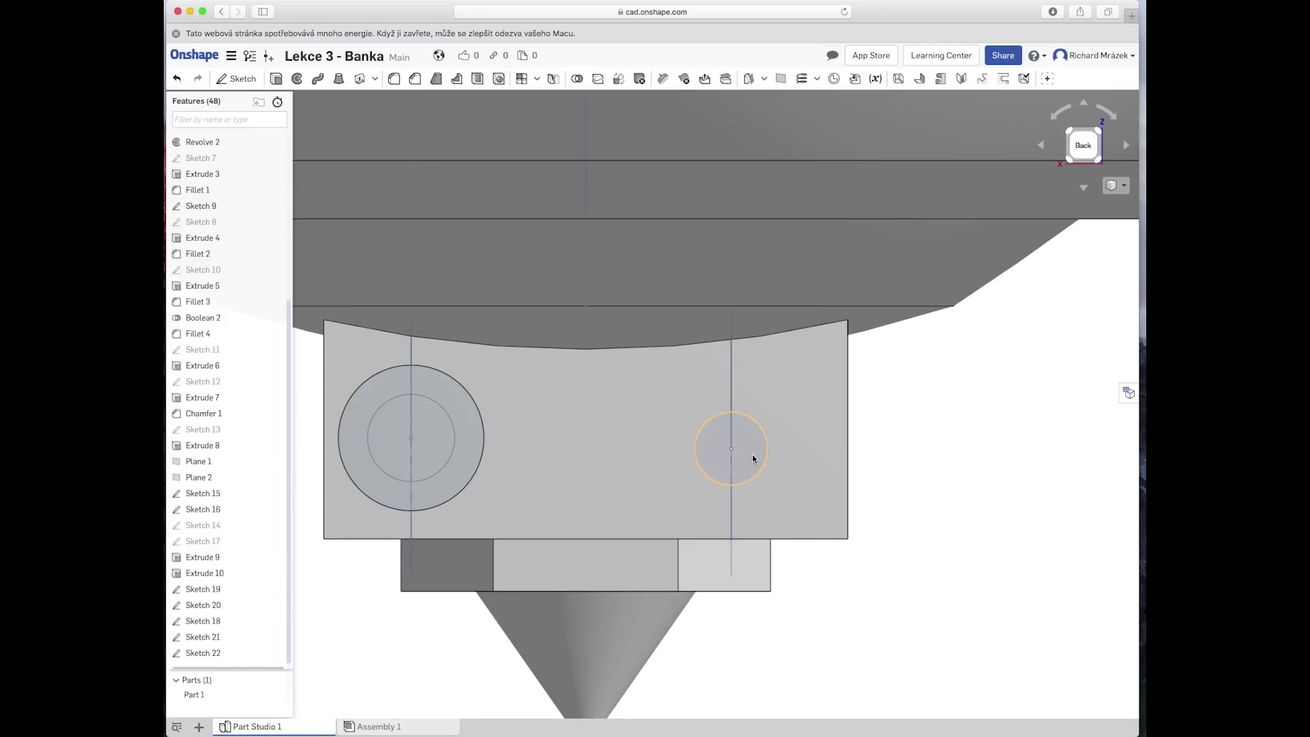
pyautogui.moveTo(754, 455)
pyautogui.mouseDown(button='right')
pyautogui.moveTo(742, 464)
pyautogui.moveTo(758, 458)
pyautogui.mouseUp(button='right')
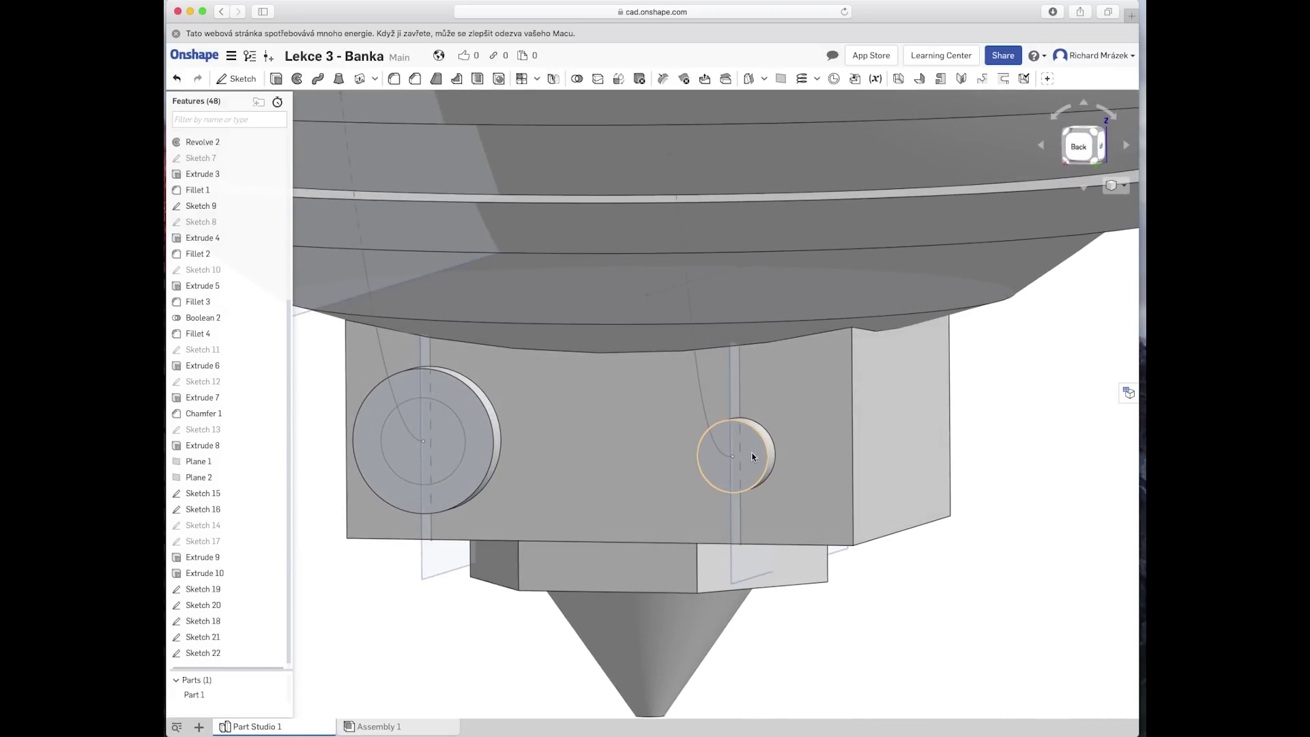
pyautogui.rightClick(757, 456)
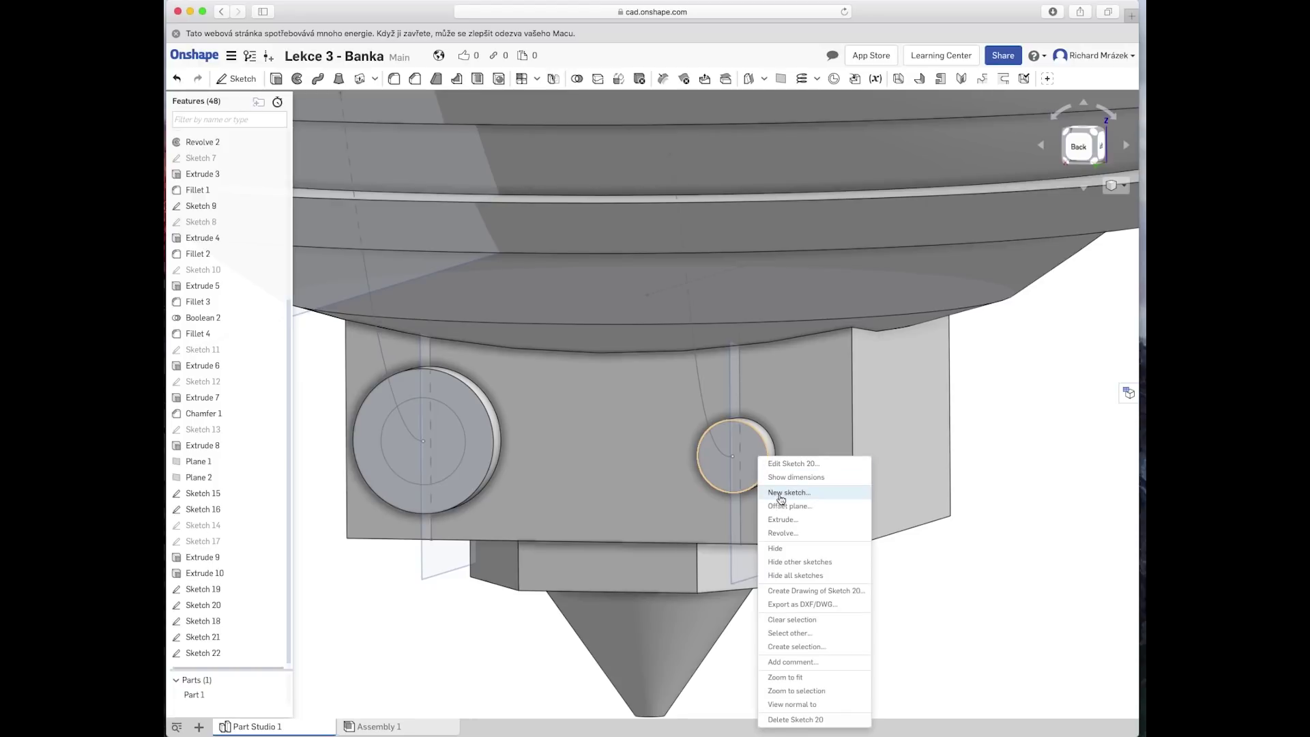
pyautogui.click(780, 492)
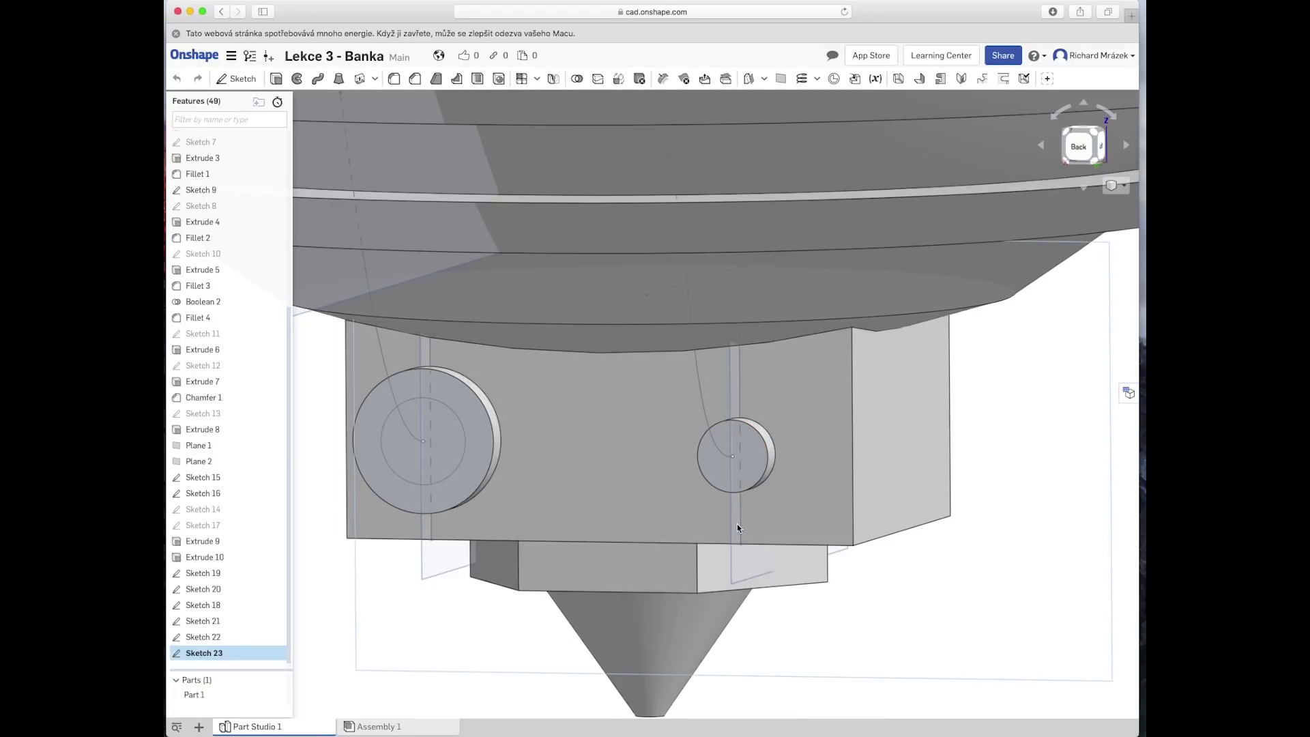
# Step: In normal view, draw a Ø1.8 circle on the small boss face
pyautogui.rightClick(746, 476)
pyautogui.click(799, 658)
pyautogui.scroll(3, 711, 393)
pyautogui.scroll(3, 711, 393)
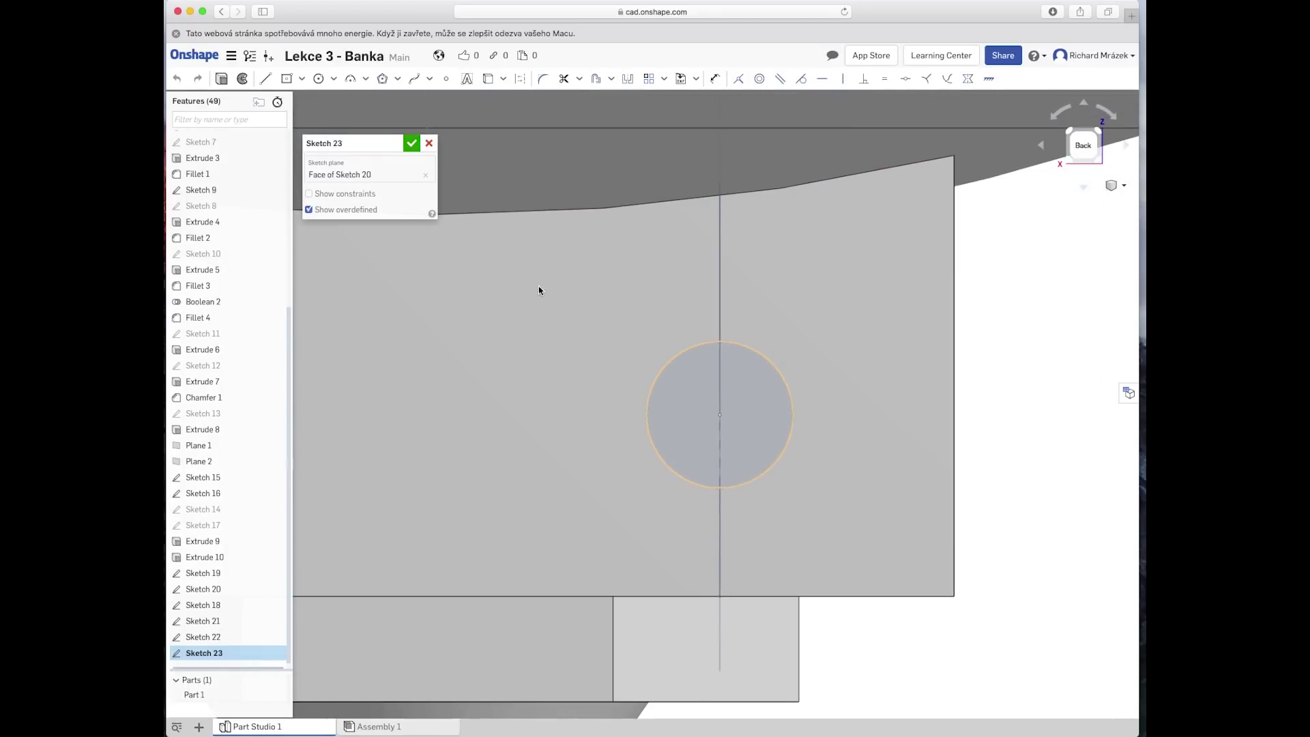
pyautogui.click(318, 78)
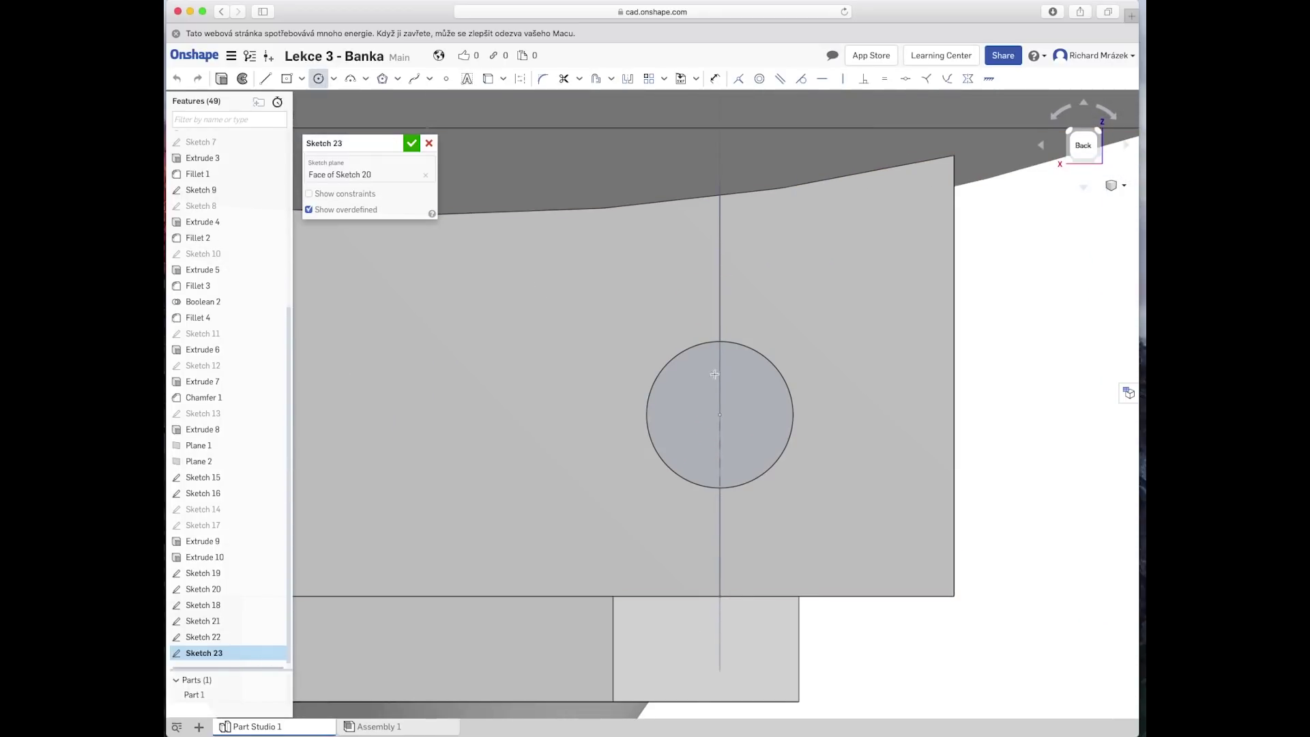
pyautogui.click(739, 409)
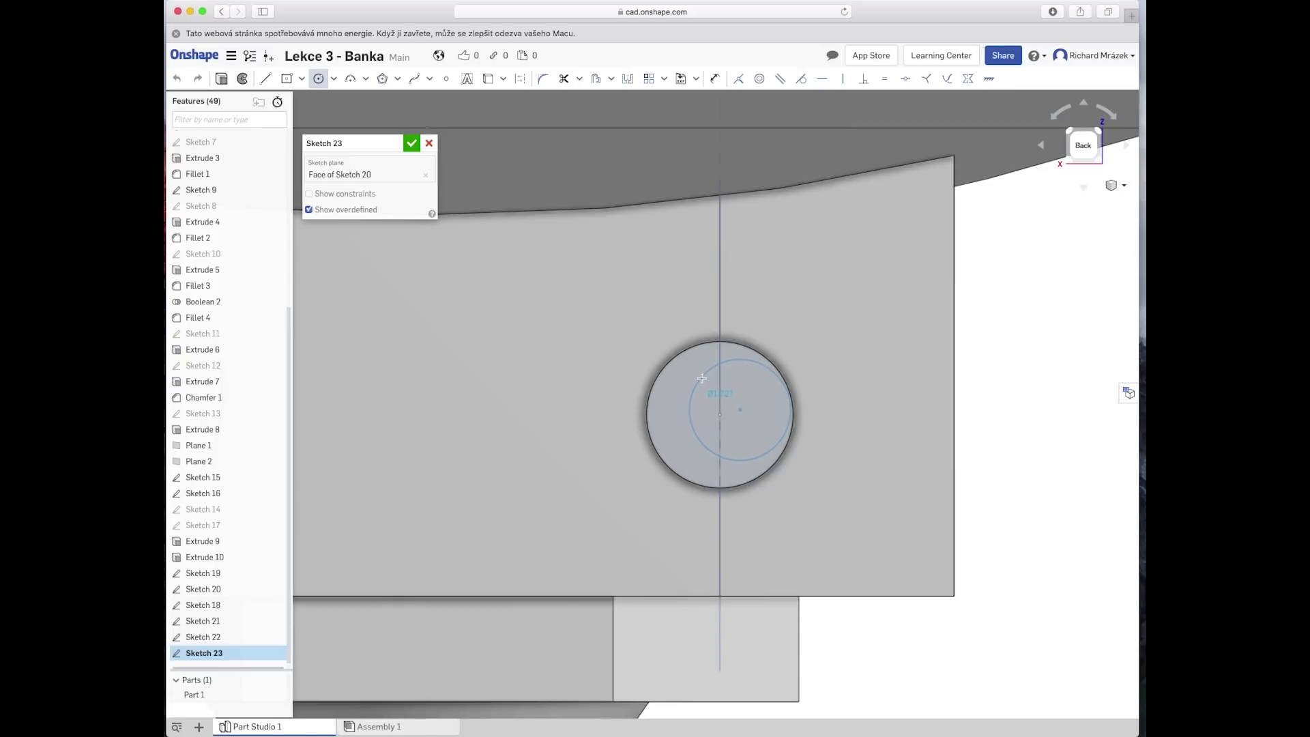
pyautogui.click(703, 378)
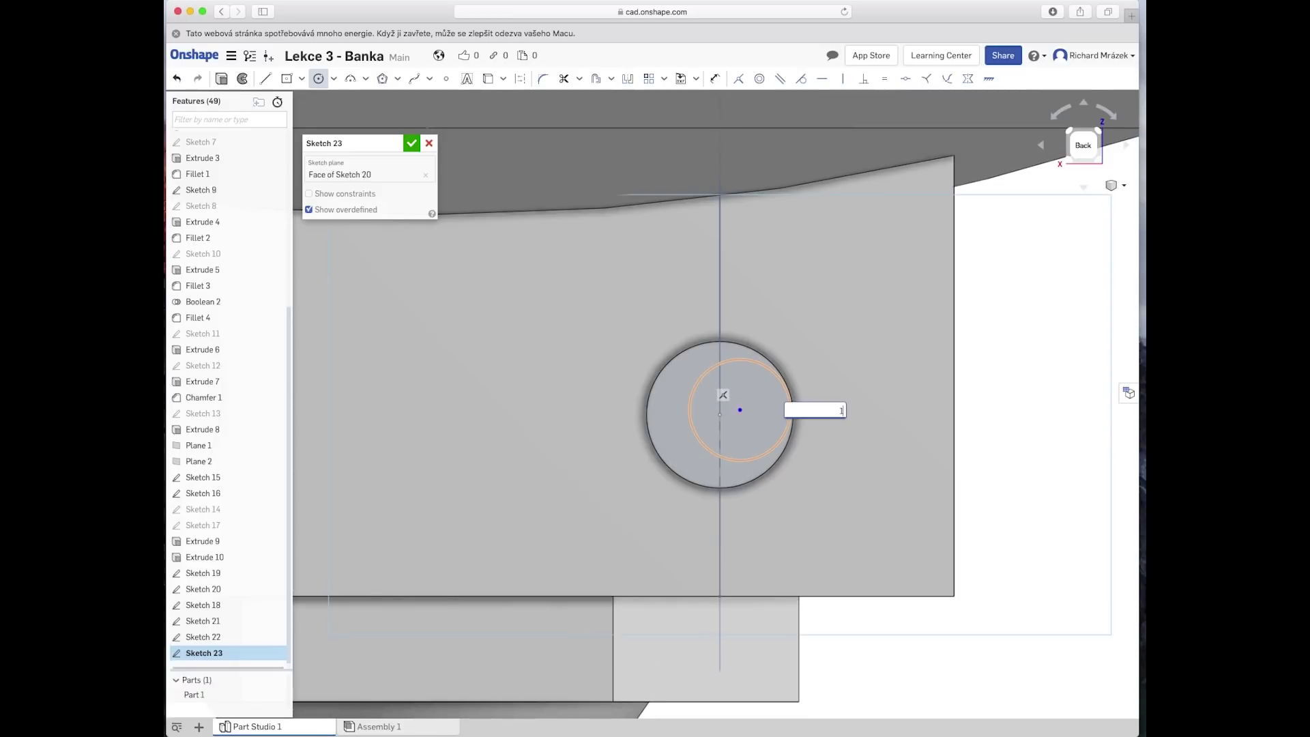
pyautogui.write('1.8')
pyautogui.press('Return')
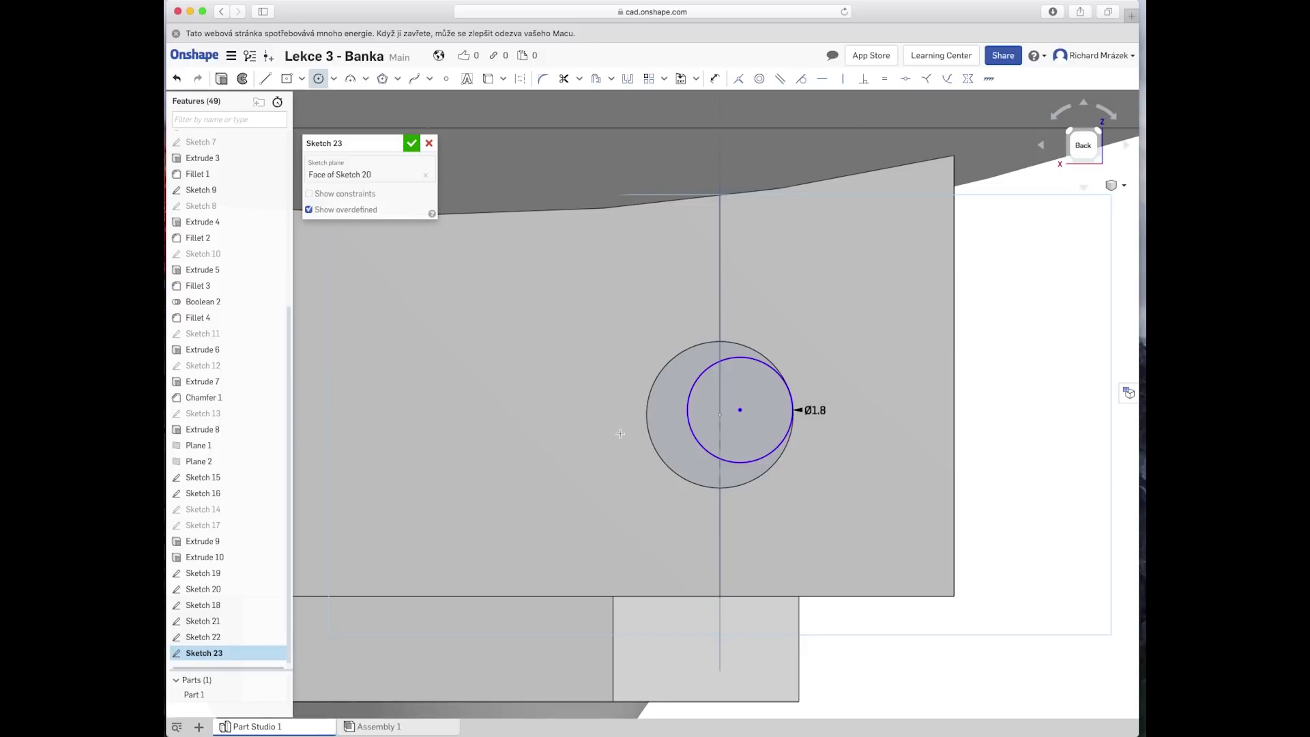
# Step: Make the new circle coincident with the boss circle's centre and accept Sketch 23
pyautogui.click(318, 79)
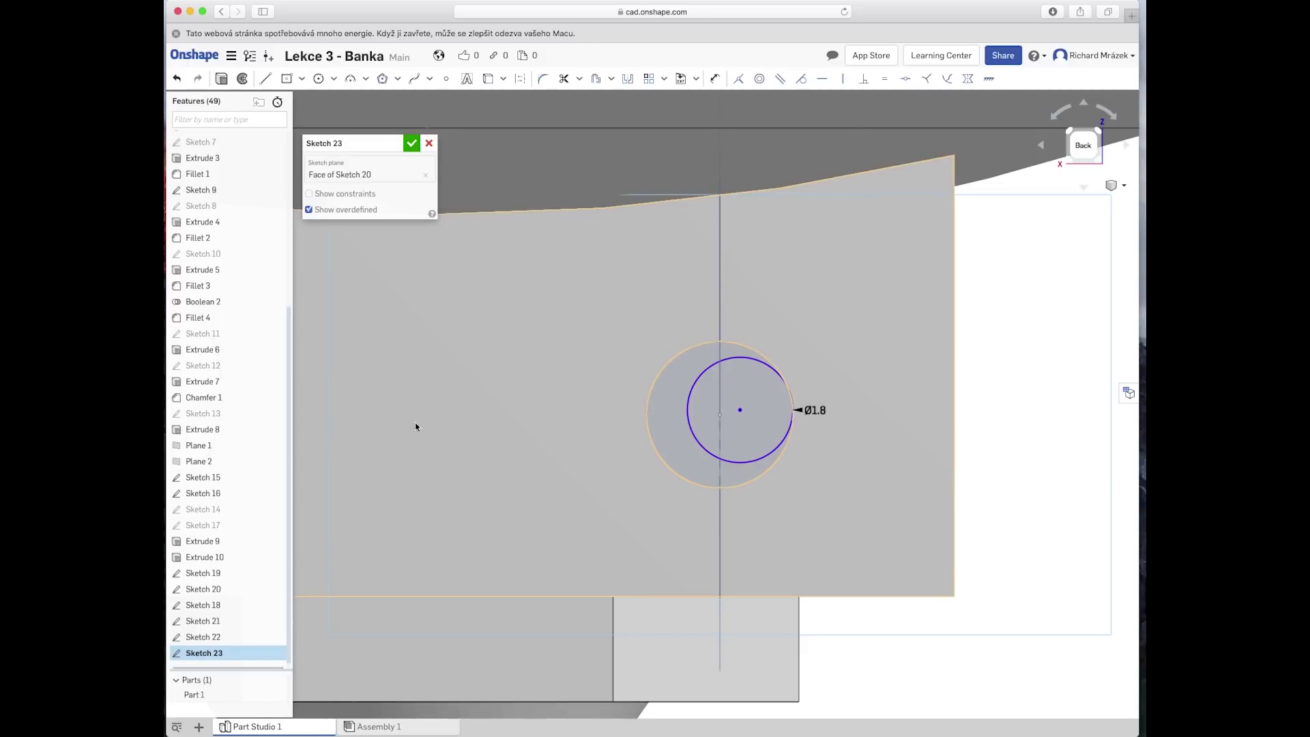
pyautogui.click(741, 411)
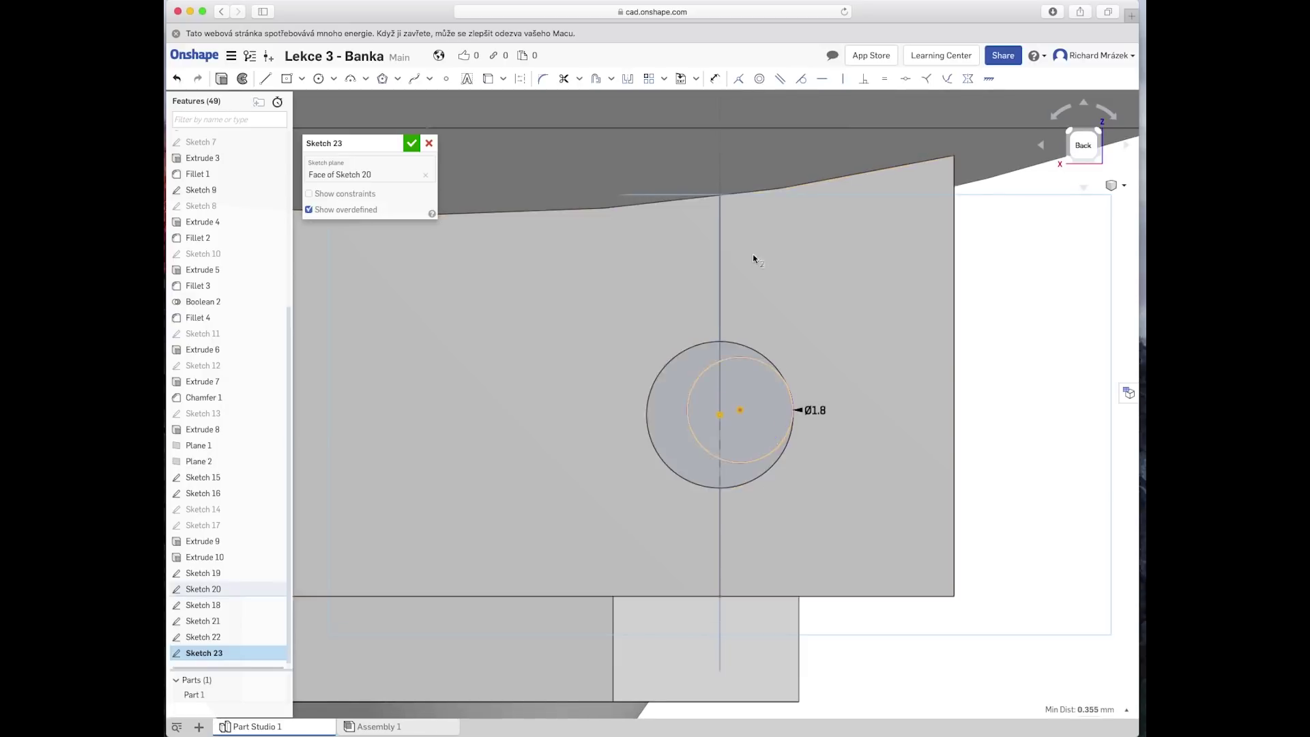
pyautogui.click(738, 79)
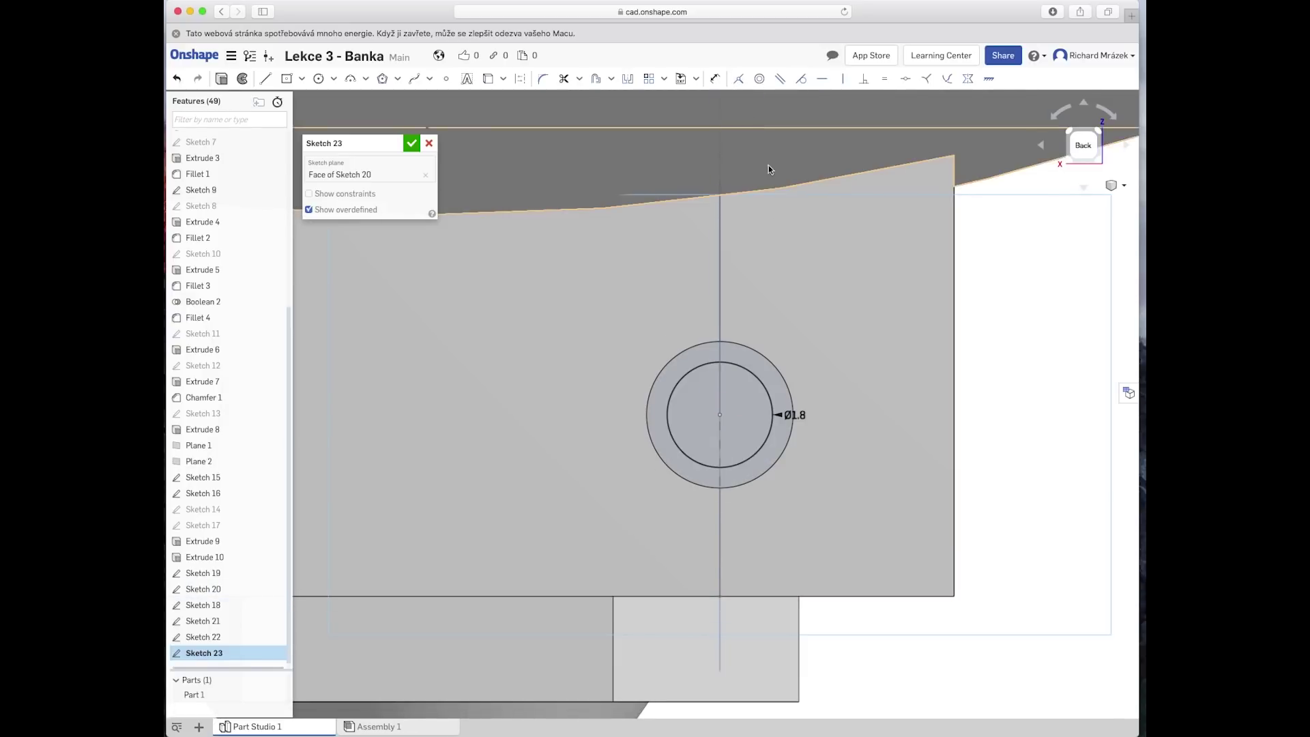
pyautogui.click(411, 143)
pyautogui.moveTo(737, 466)
pyautogui.mouseDown(button='right')
pyautogui.moveTo(817, 437)
pyautogui.moveTo(805, 445)
pyautogui.mouseUp(button='right')
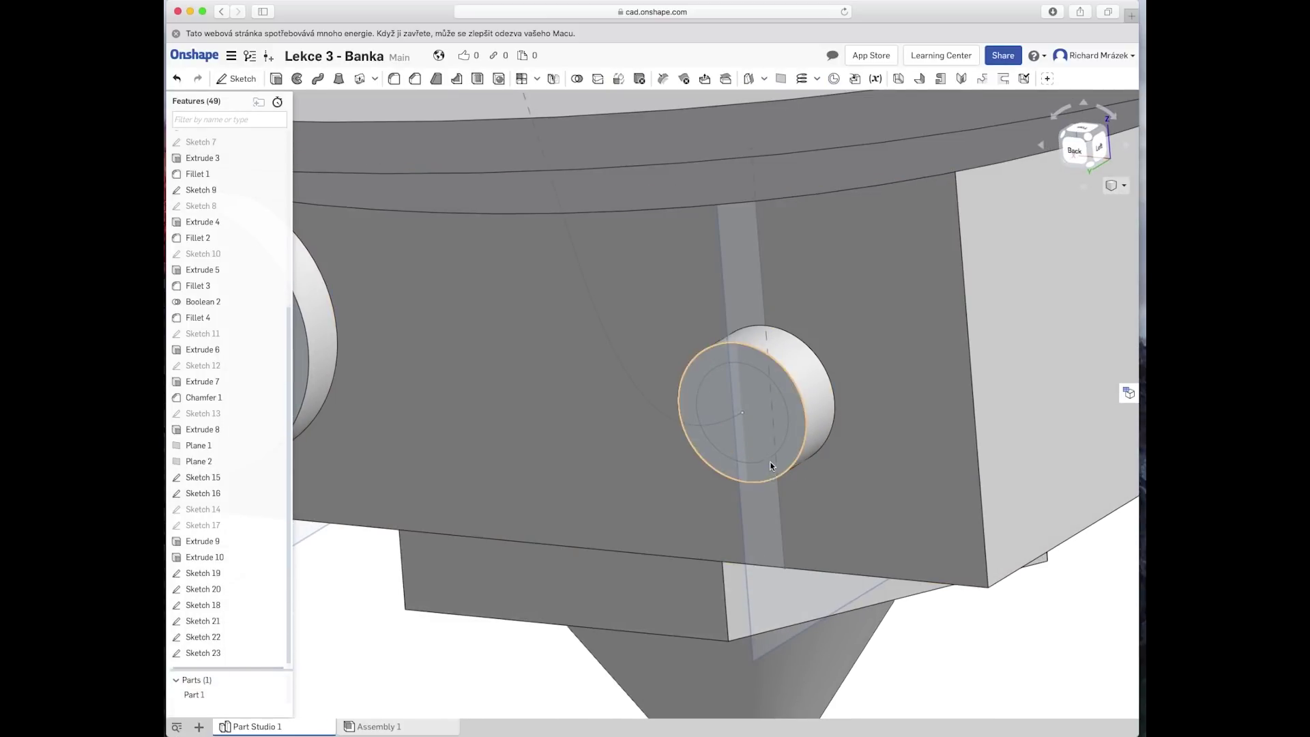
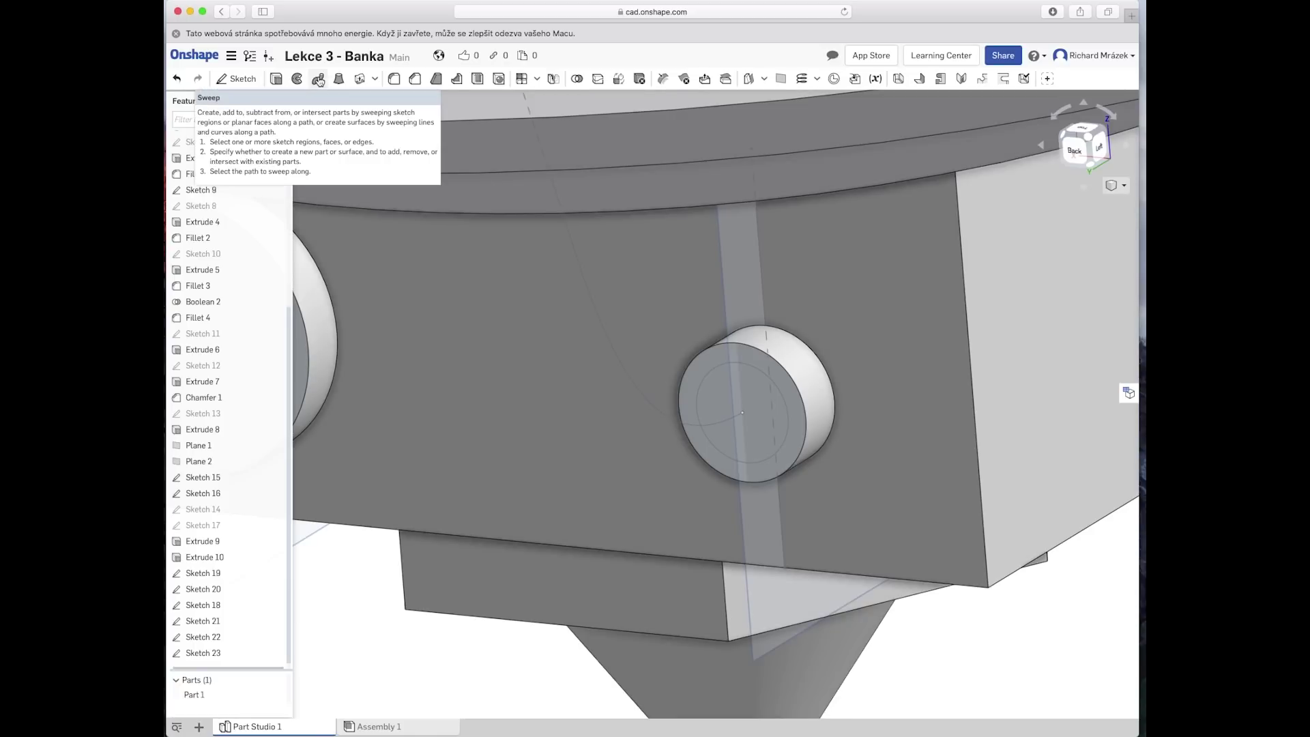
# Step: Add-sweep the Sketch 23 ring along the Sketch 21 curve into a bent tube merged with Part 1
pyautogui.click(319, 80)
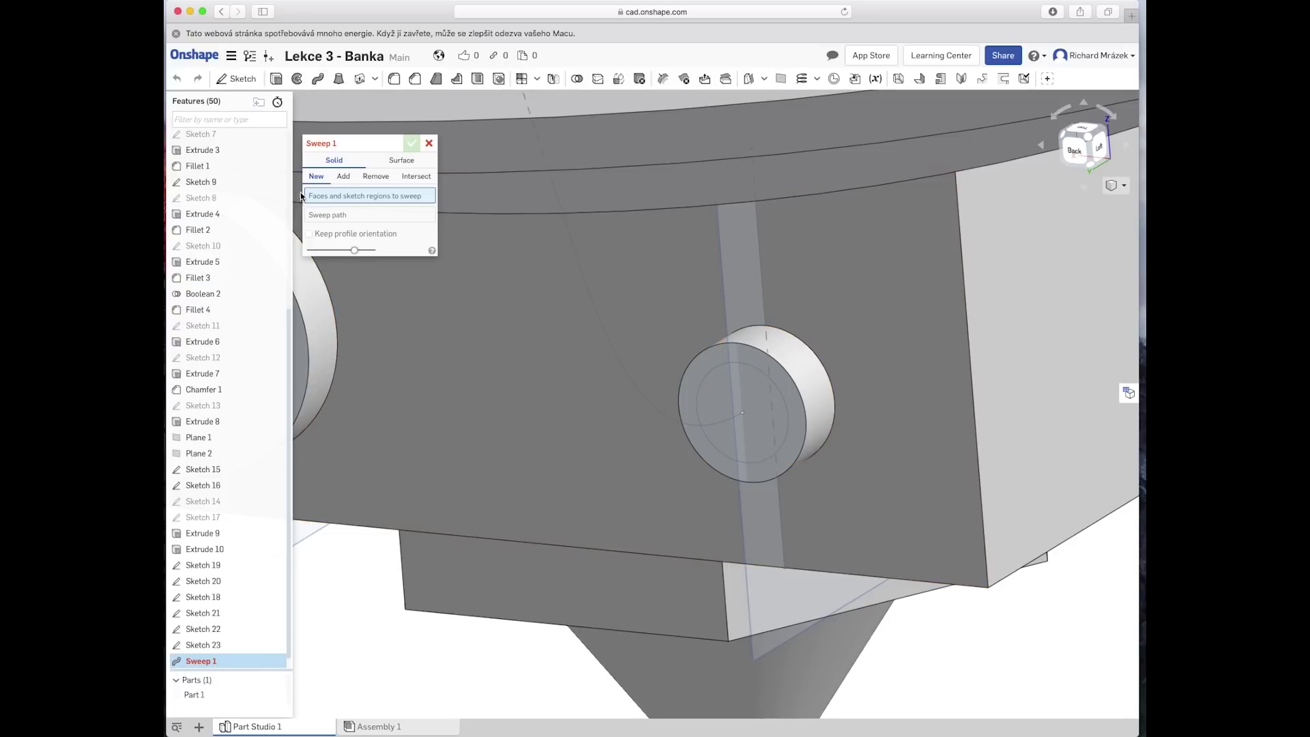
pyautogui.click(342, 178)
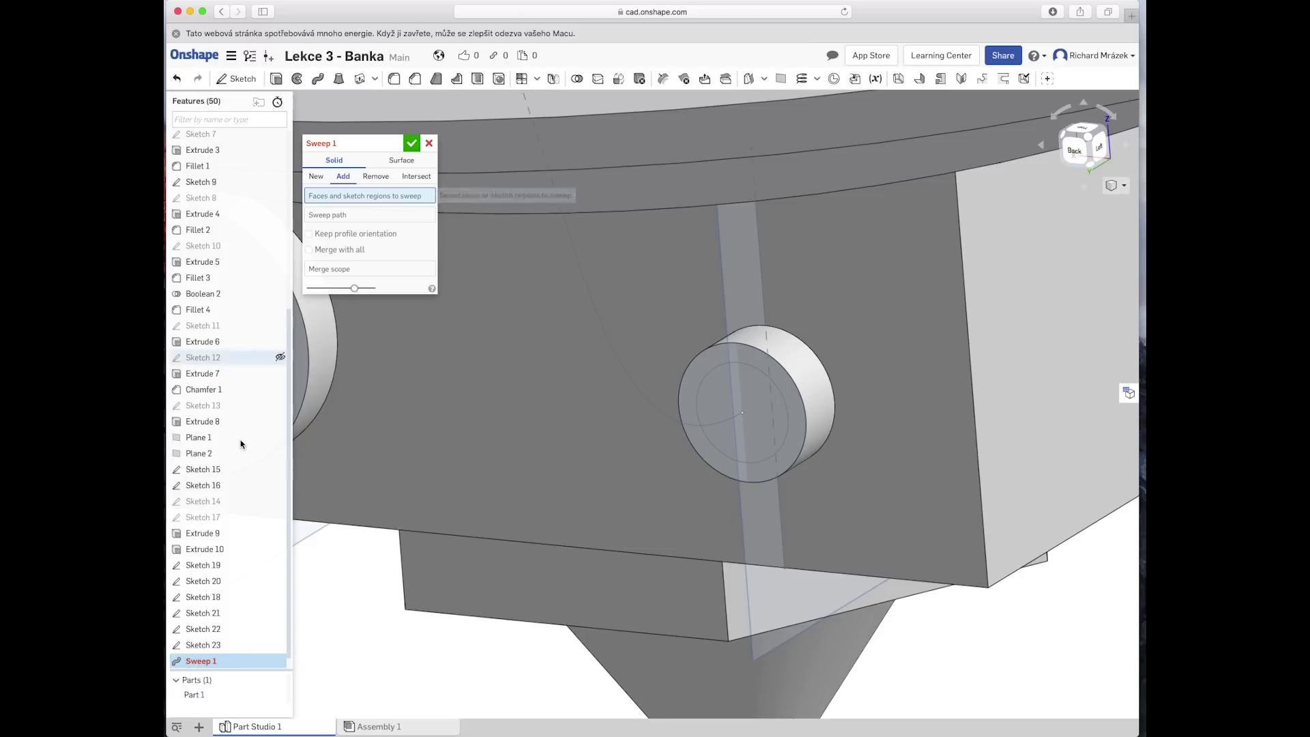
pyautogui.click(201, 645)
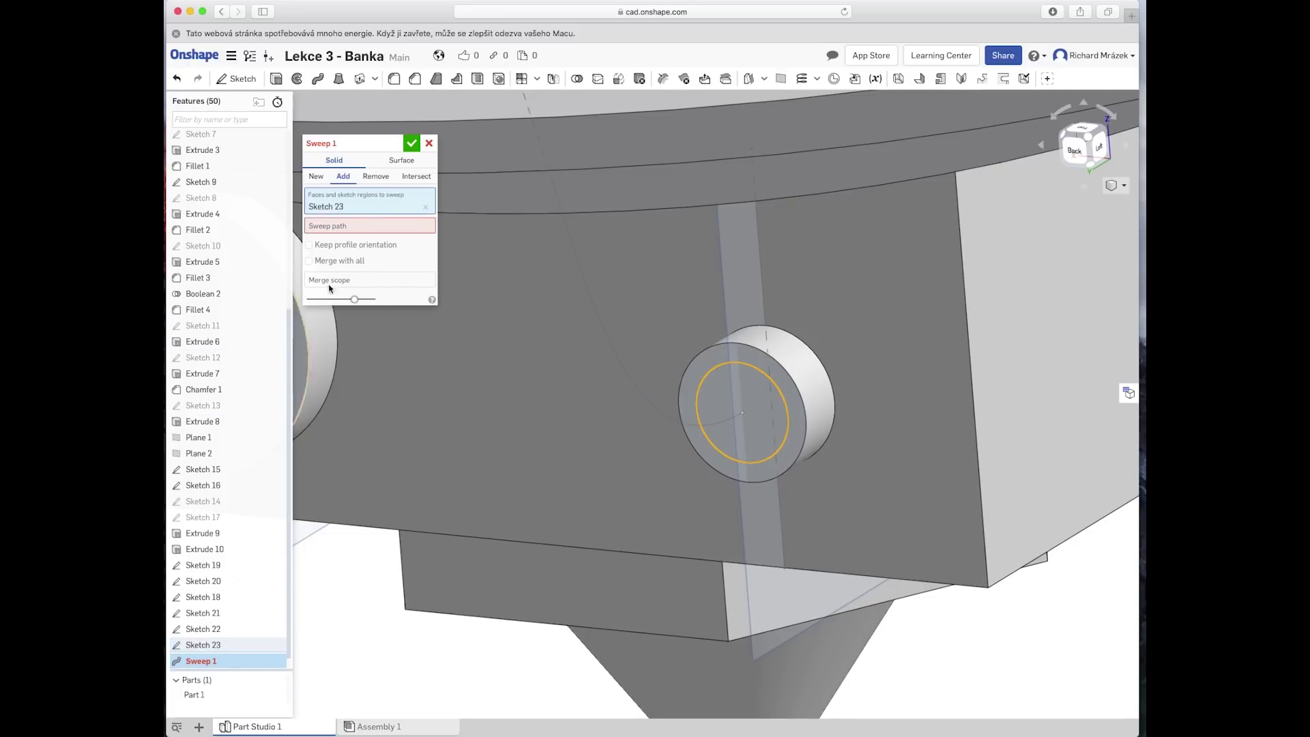
pyautogui.click(364, 227)
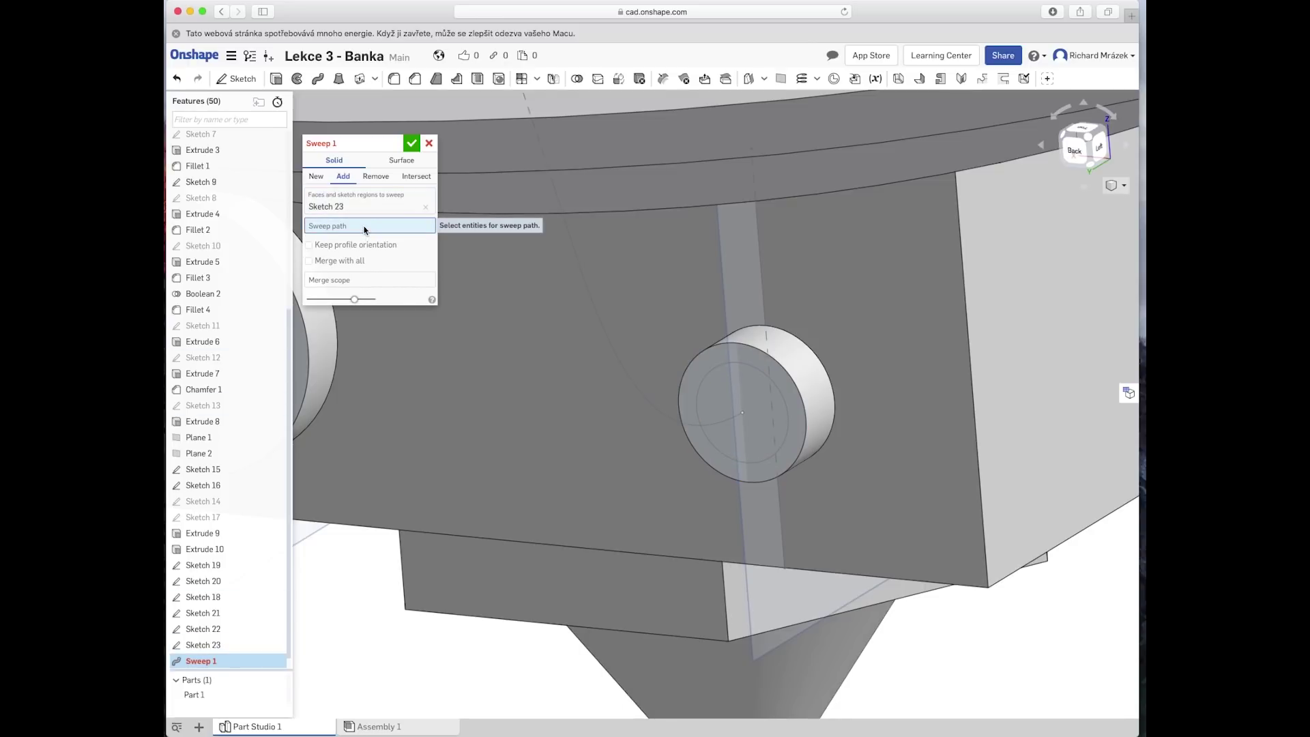
pyautogui.click(616, 357)
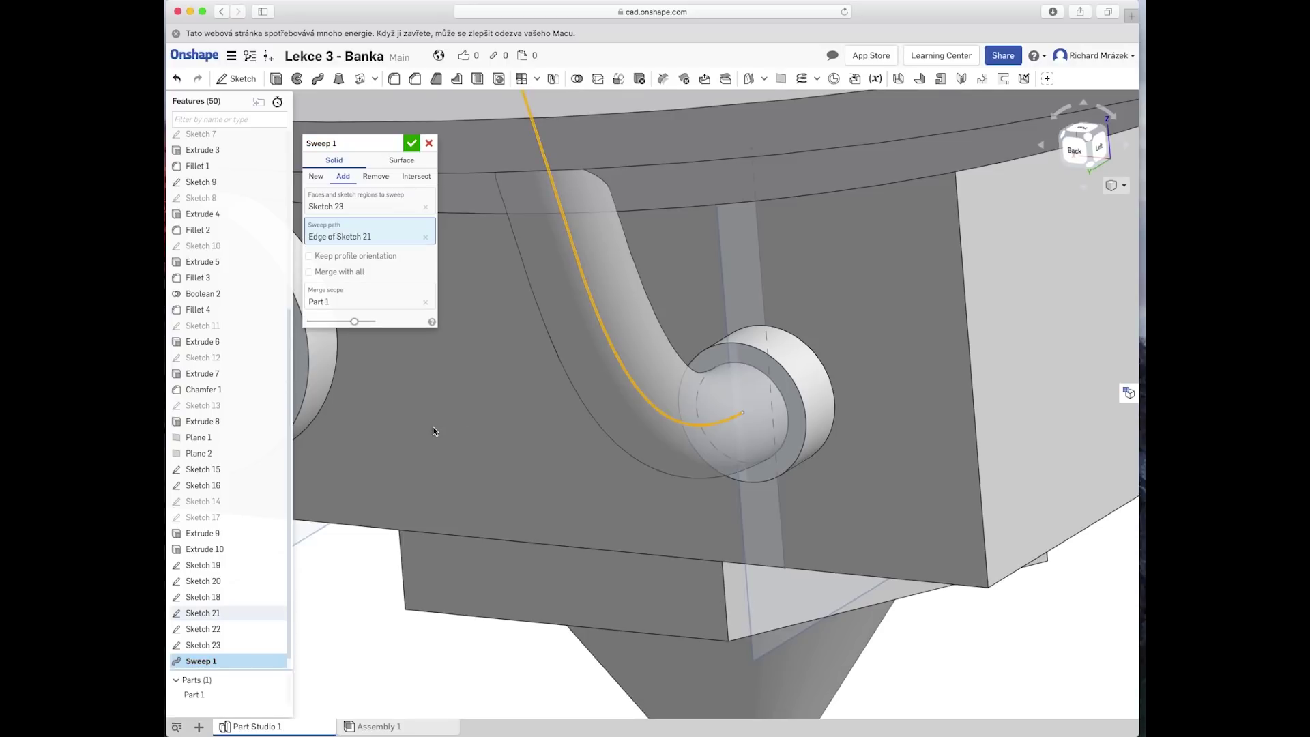
pyautogui.click(411, 143)
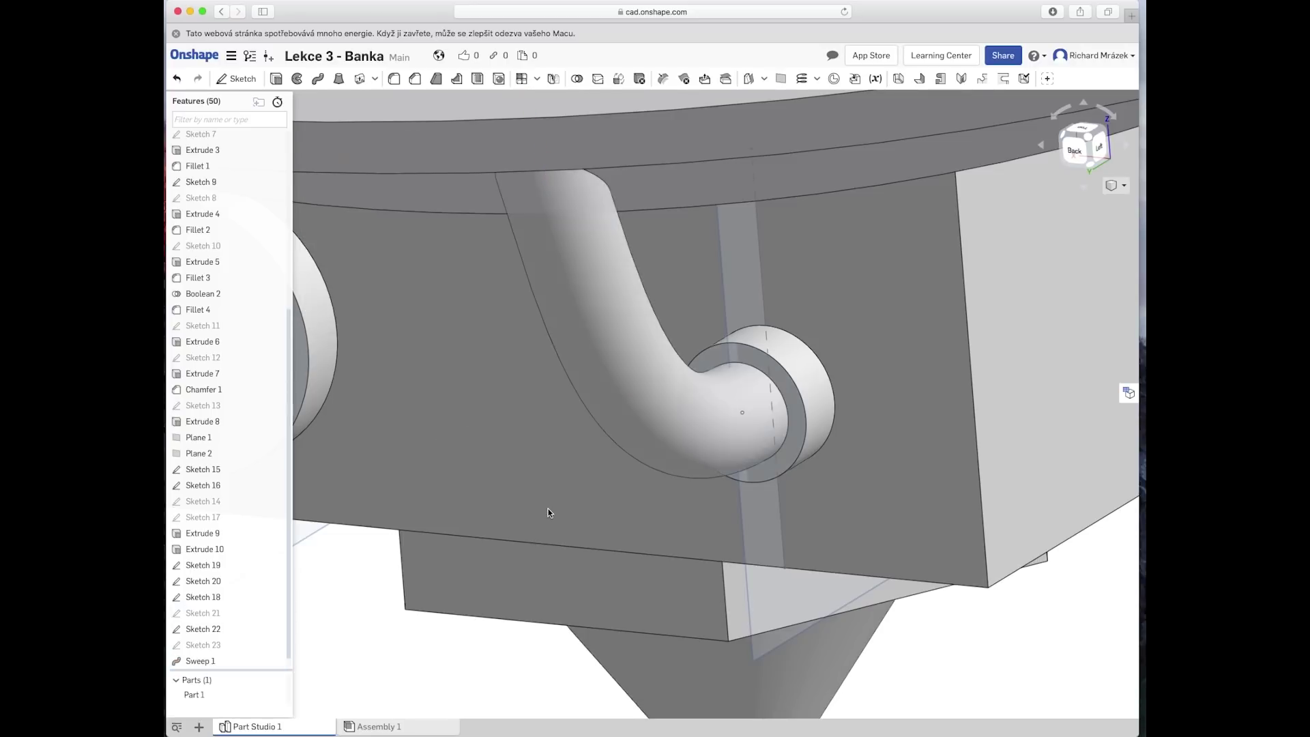
pyautogui.scroll(-5, 547, 509)
pyautogui.moveTo(477, 605)
pyautogui.mouseDown(button='right')
pyautogui.moveTo(533, 608)
pyautogui.moveTo(582, 588)
pyautogui.mouseUp(button='right')
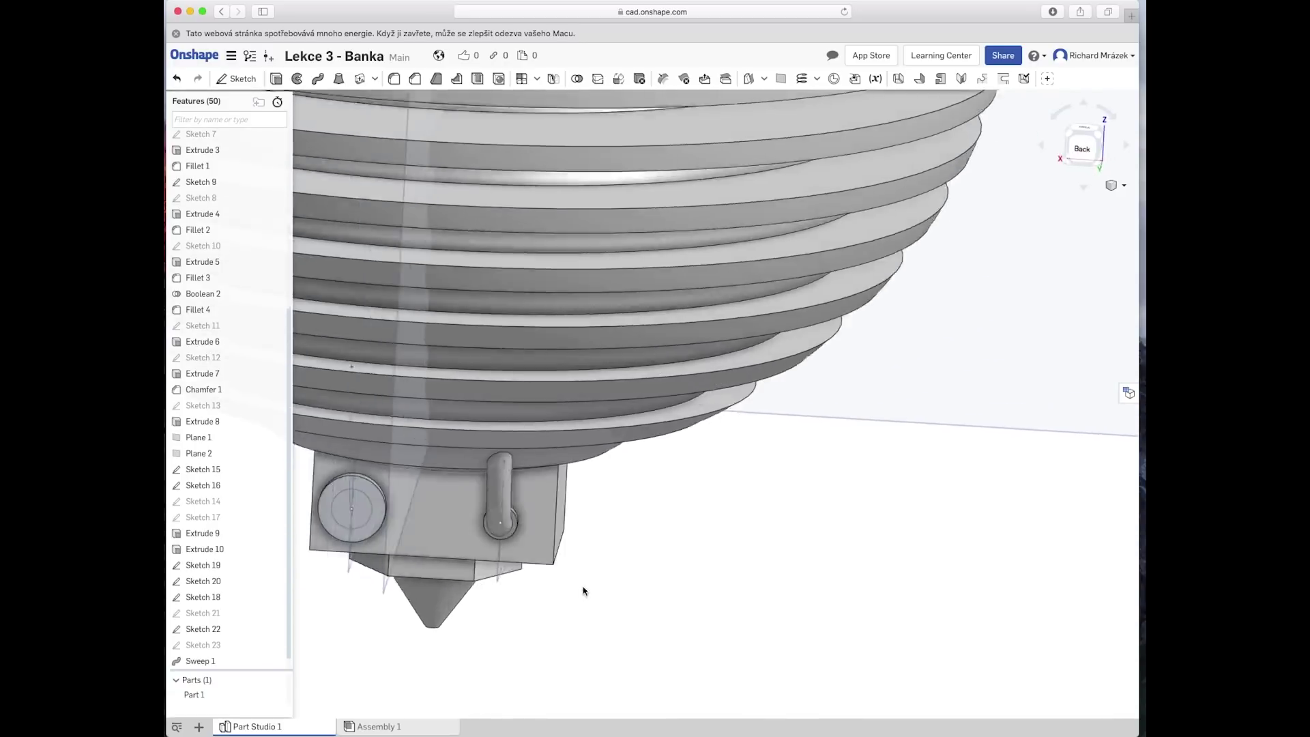
pyautogui.scroll(3, 593, 582)
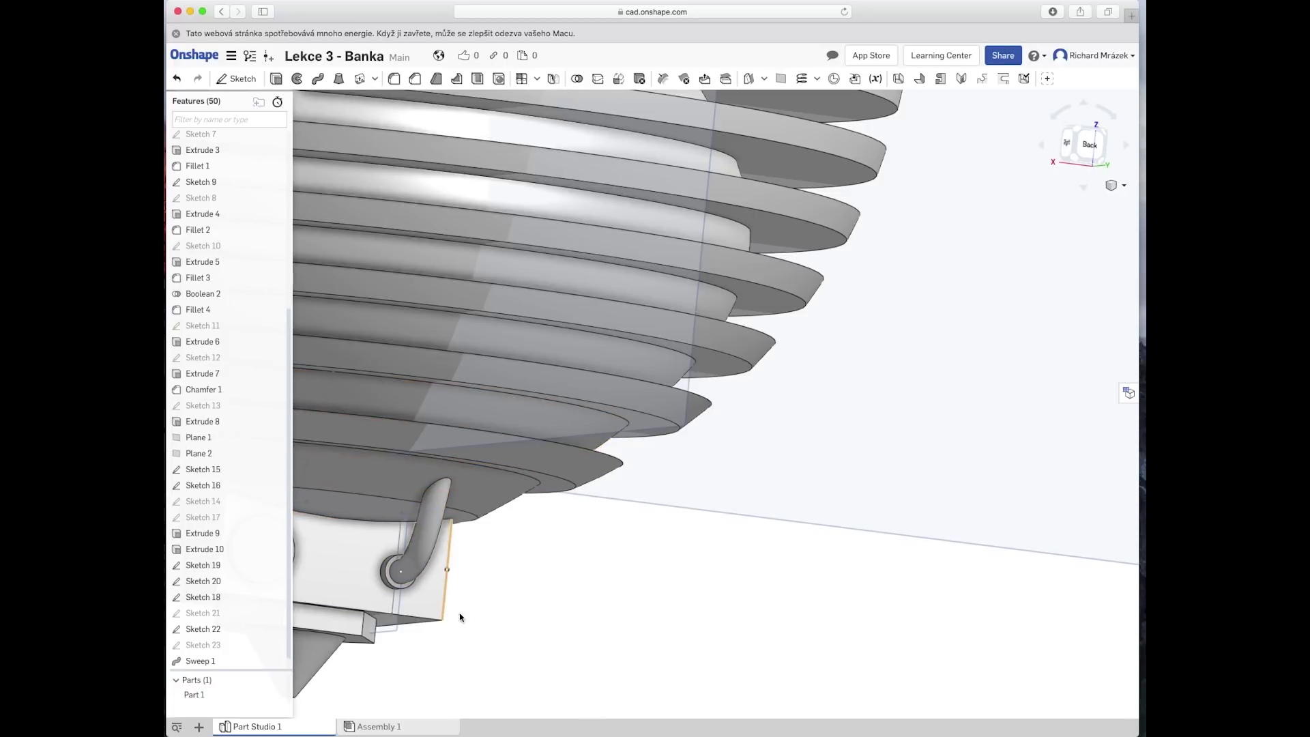
pyautogui.moveTo(550, 603); pyautogui.dragTo(604, 606, button='middle')
pyautogui.moveTo(604, 605)
pyautogui.mouseDown(button='right')
pyautogui.moveTo(857, 600)
pyautogui.moveTo(848, 608)
pyautogui.mouseUp(button='right')
pyautogui.scroll(2, 831, 643)
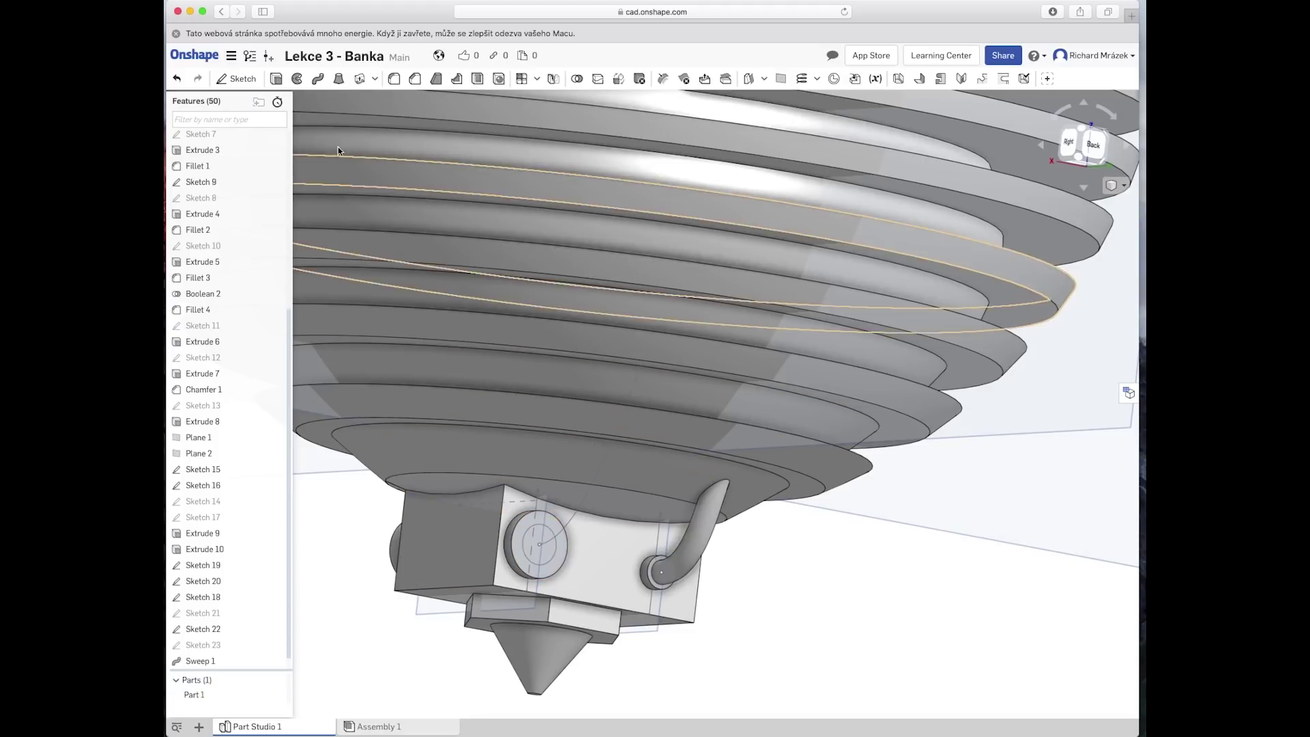
pyautogui.click(319, 80)
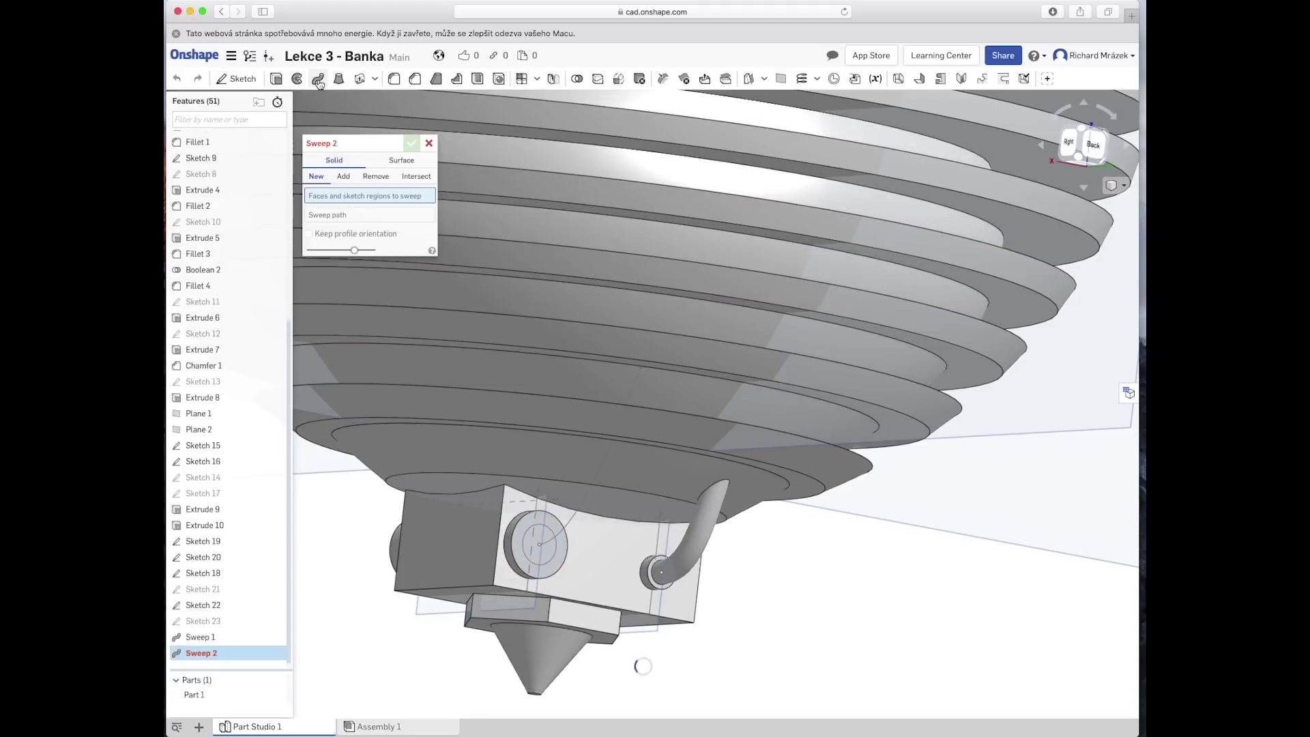
# Step: Add-sweep the Sketch 22 circular face along the Sketch 18 edge to form a second tube
pyautogui.click(344, 177)
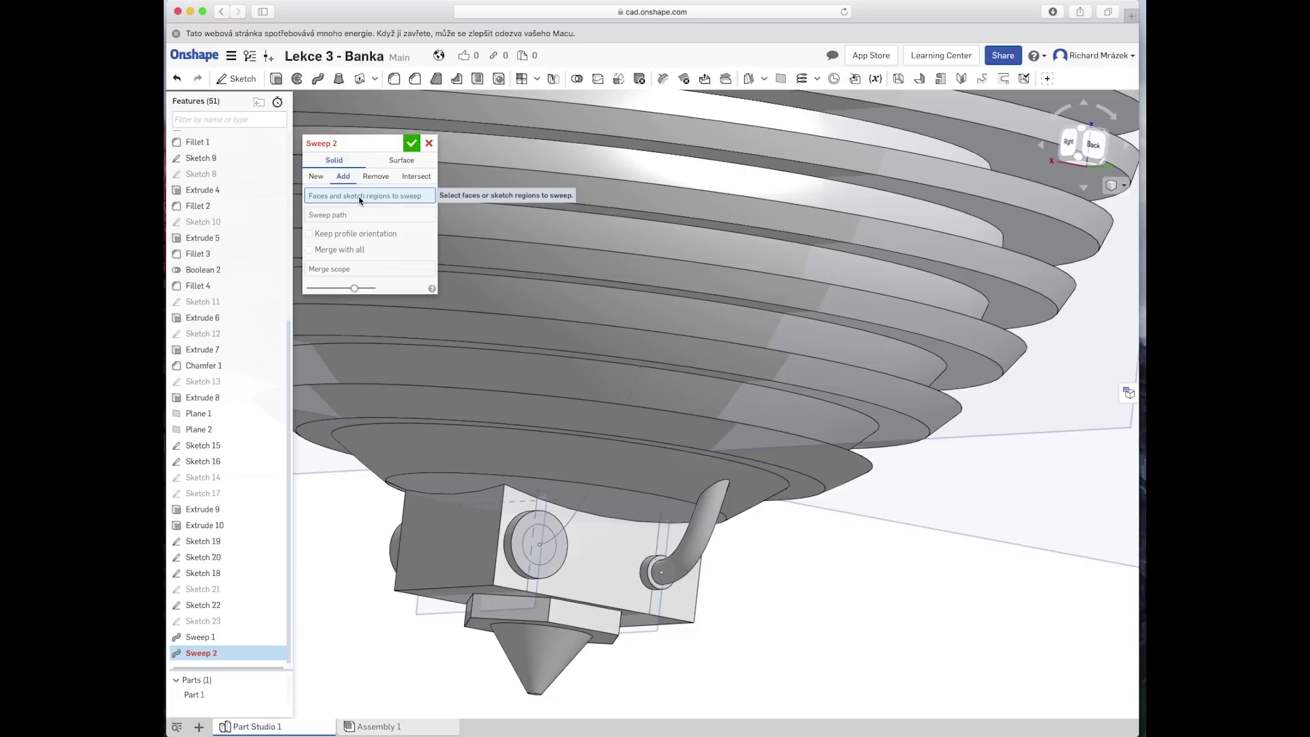
pyautogui.click(544, 565)
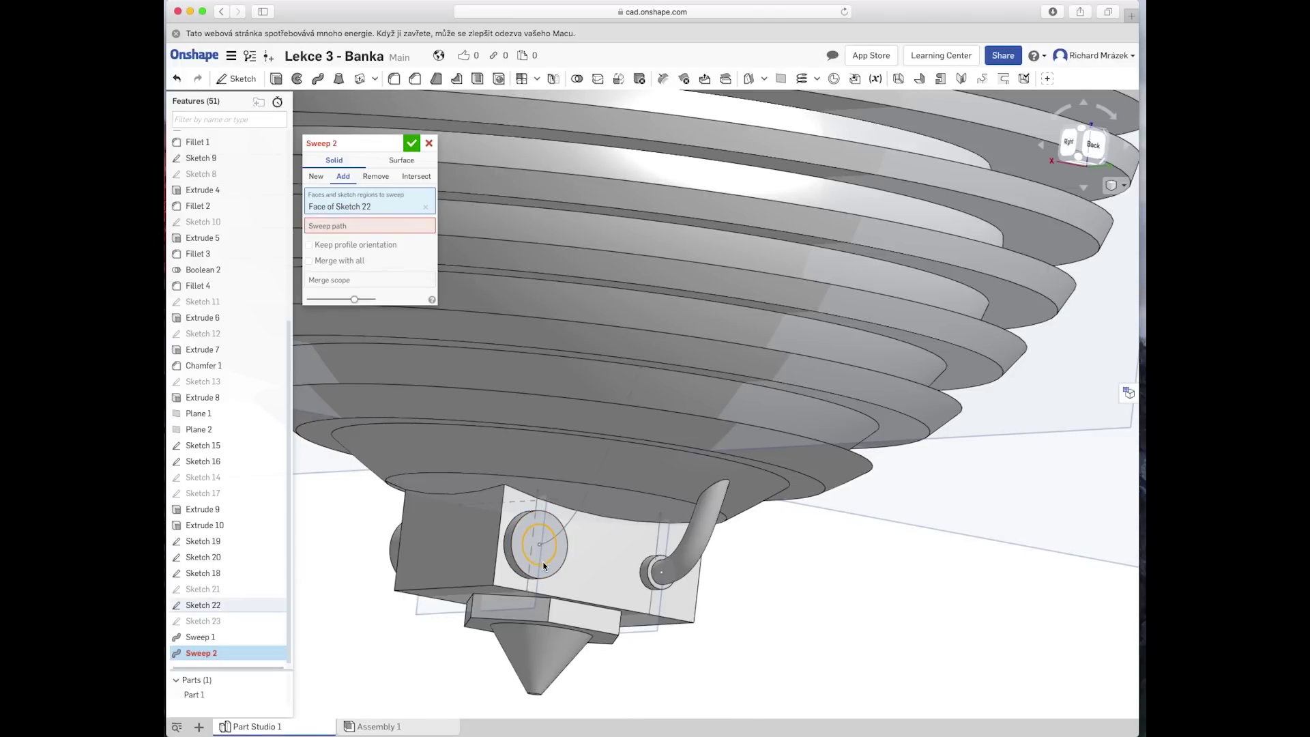
pyautogui.click(354, 226)
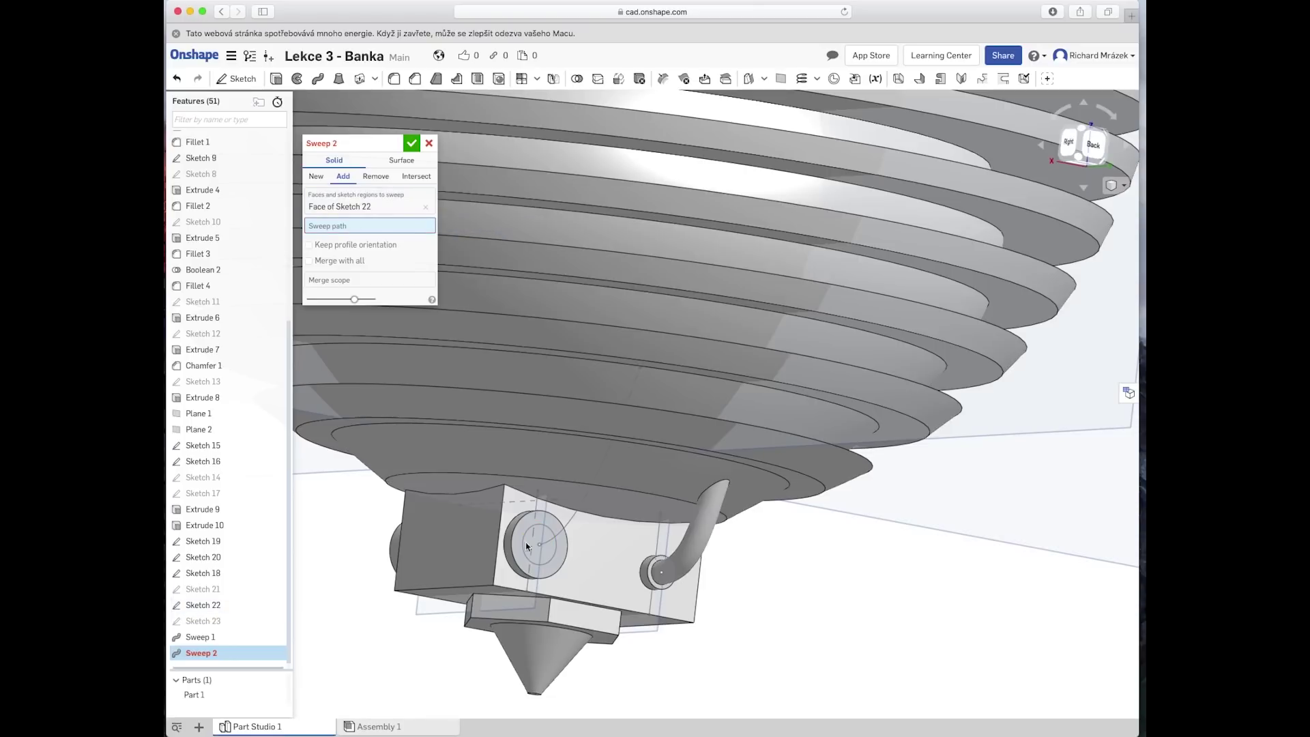
pyautogui.click(570, 526)
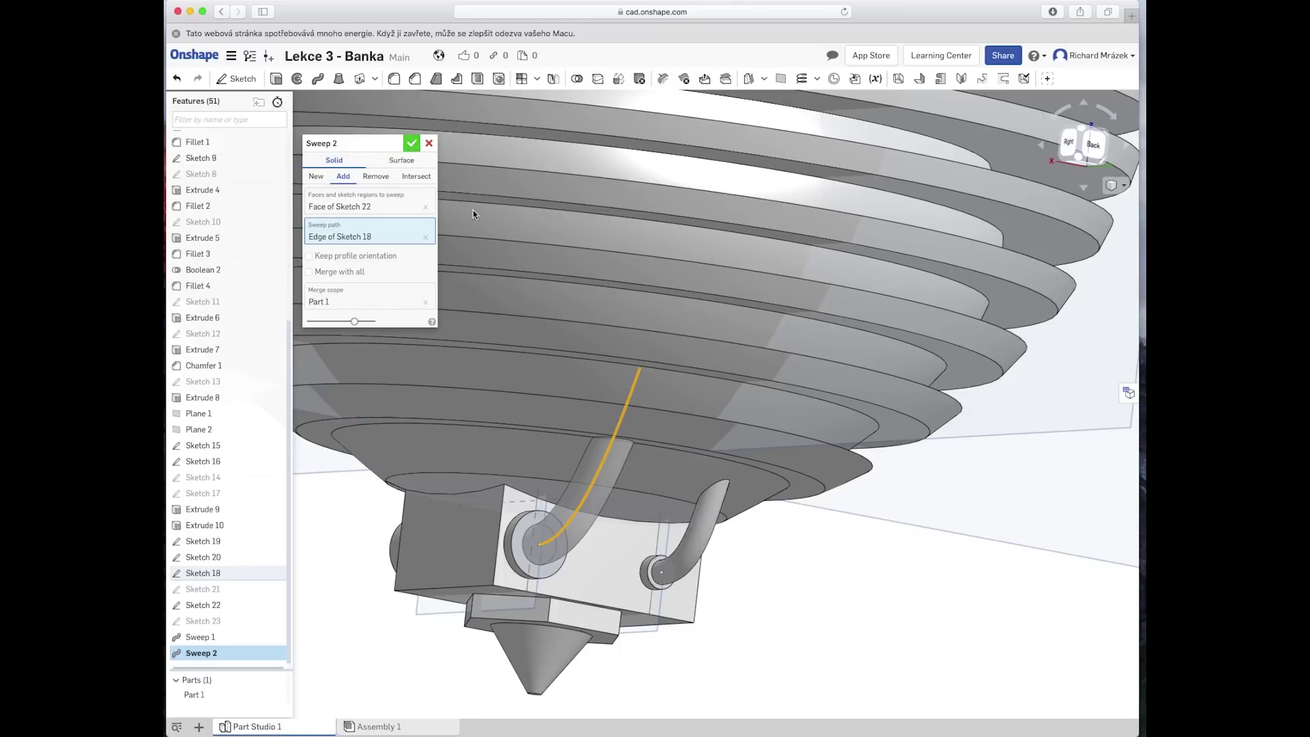
pyautogui.press('Return')
pyautogui.scroll(-3, 795, 626)
pyautogui.scroll(-5, 795, 627)
pyautogui.scroll(-5, 784, 620)
pyautogui.scroll(-2, 775, 617)
pyautogui.moveTo(775, 616)
pyautogui.mouseDown(button='right')
pyautogui.moveTo(726, 606)
pyautogui.moveTo(769, 612)
pyautogui.moveTo(743, 623)
pyautogui.moveTo(739, 609)
pyautogui.moveTo(736, 622)
pyautogui.moveTo(796, 619)
pyautogui.moveTo(774, 610)
pyautogui.moveTo(771, 522)
pyautogui.moveTo(713, 532)
pyautogui.moveTo(667, 567)
pyautogui.mouseUp(button='right')
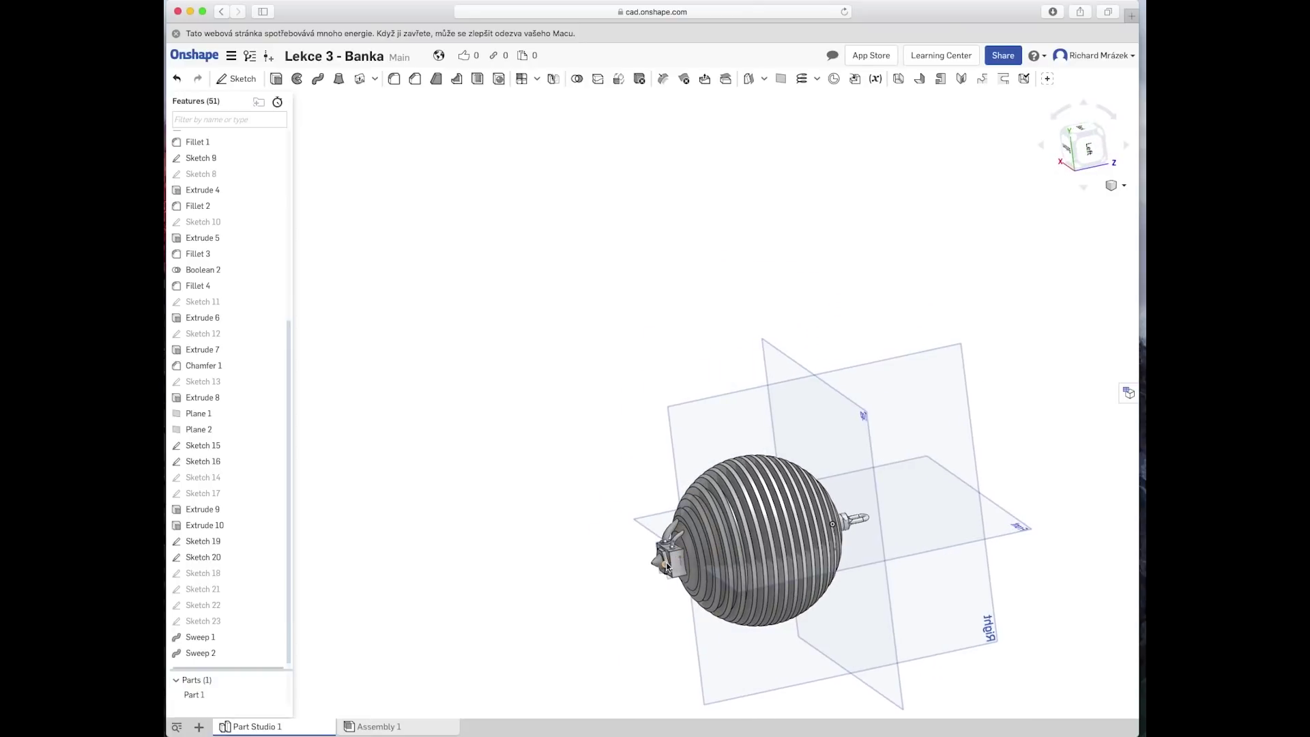
pyautogui.moveTo(633, 616); pyautogui.dragTo(605, 604, button='right')
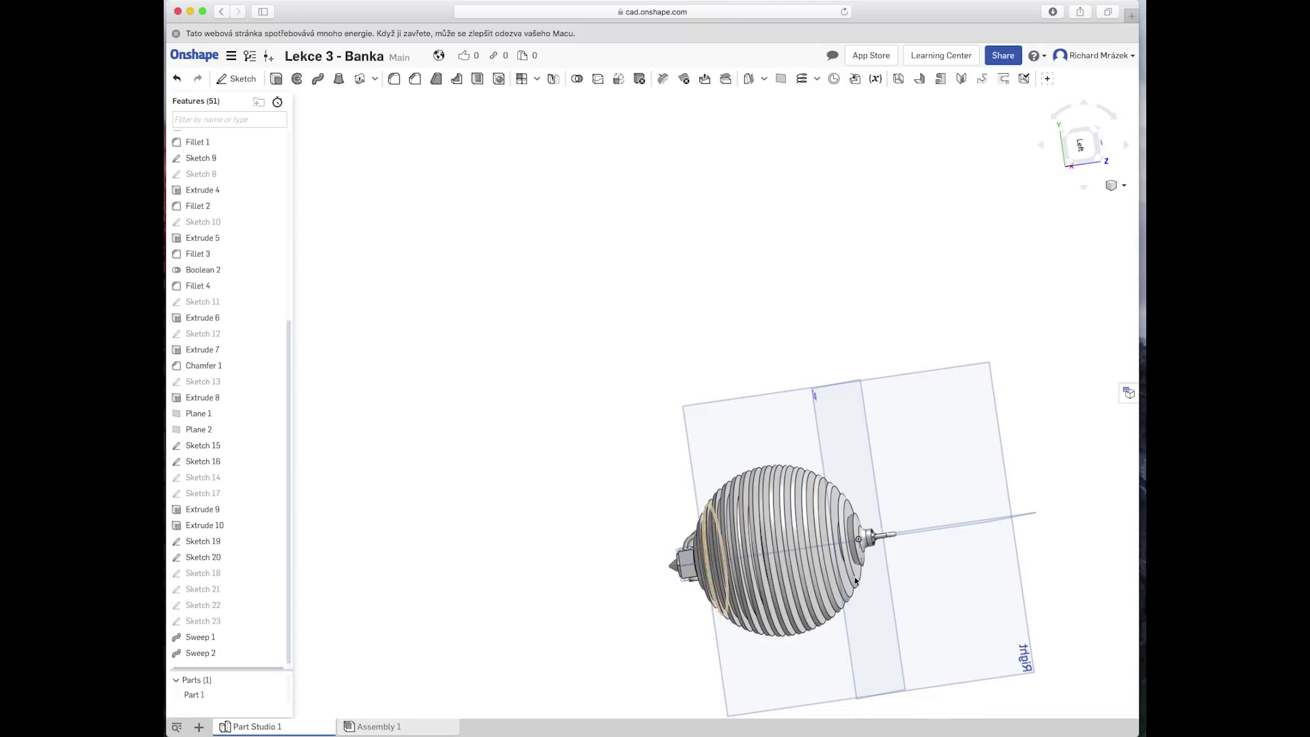
pyautogui.moveTo(1083, 540); pyautogui.dragTo(896, 543, button='right')
pyautogui.moveTo(1046, 557)
pyautogui.mouseDown(button='right')
pyautogui.moveTo(1078, 541)
pyautogui.moveTo(1053, 535)
pyautogui.mouseUp(button='right')
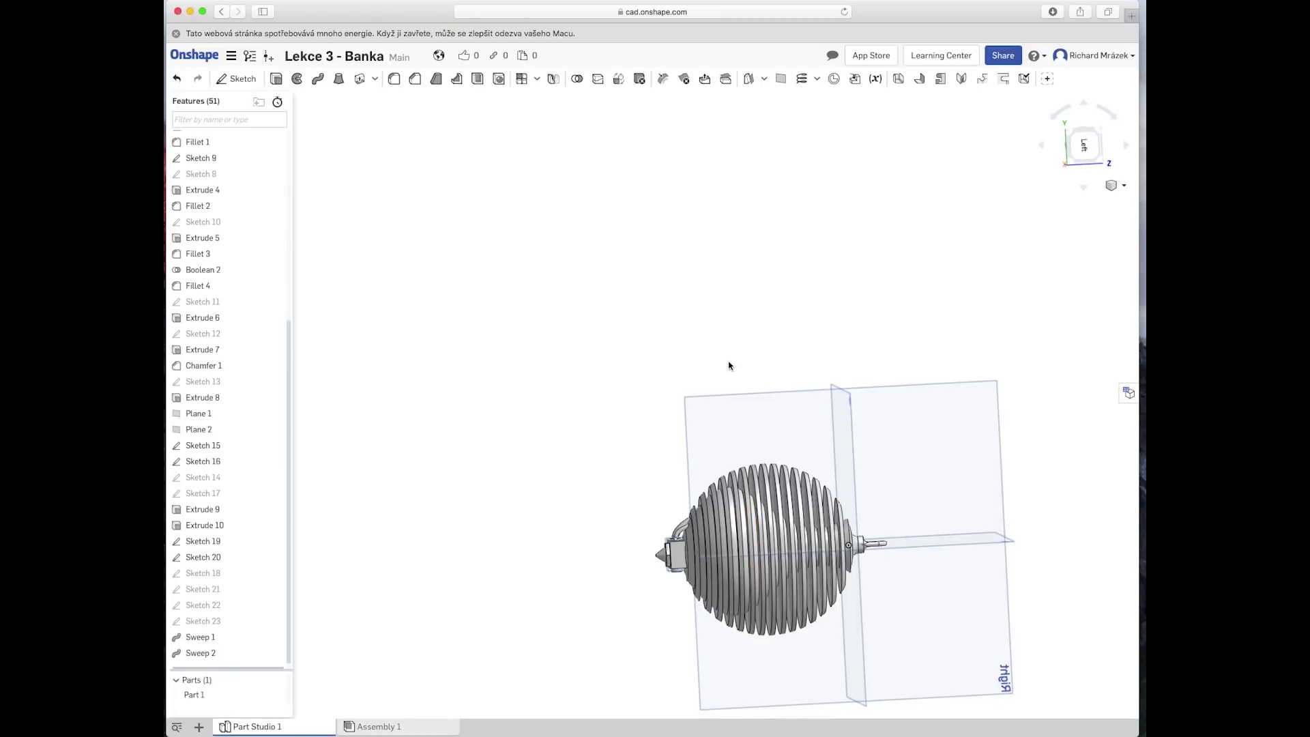
pyautogui.moveTo(584, 582)
pyautogui.mouseDown(button='right')
pyautogui.moveTo(614, 617)
pyautogui.moveTo(637, 599)
pyautogui.moveTo(576, 584)
pyautogui.moveTo(605, 585)
pyautogui.moveTo(608, 638)
pyautogui.moveTo(662, 514)
pyautogui.moveTo(570, 570)
pyautogui.moveTo(564, 559)
pyautogui.mouseUp(button='right')
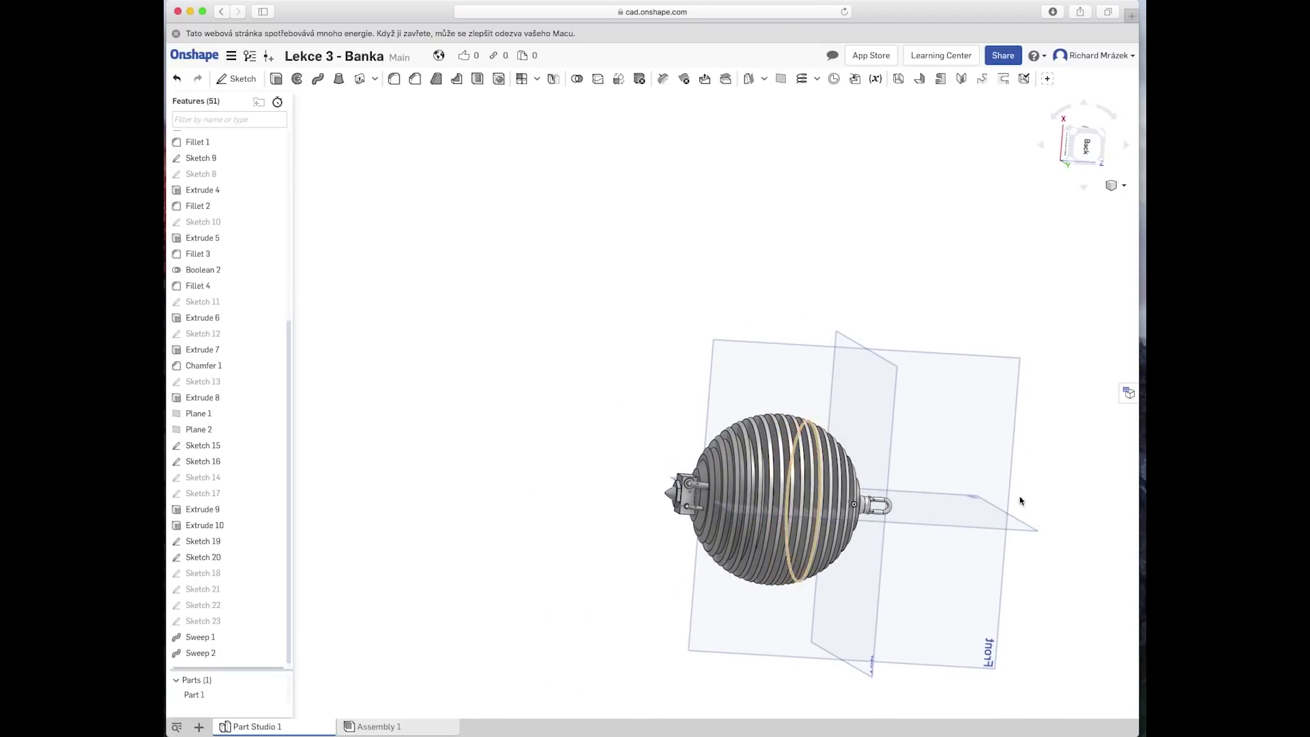
pyautogui.moveTo(544, 617); pyautogui.dragTo(640, 621, button='right')
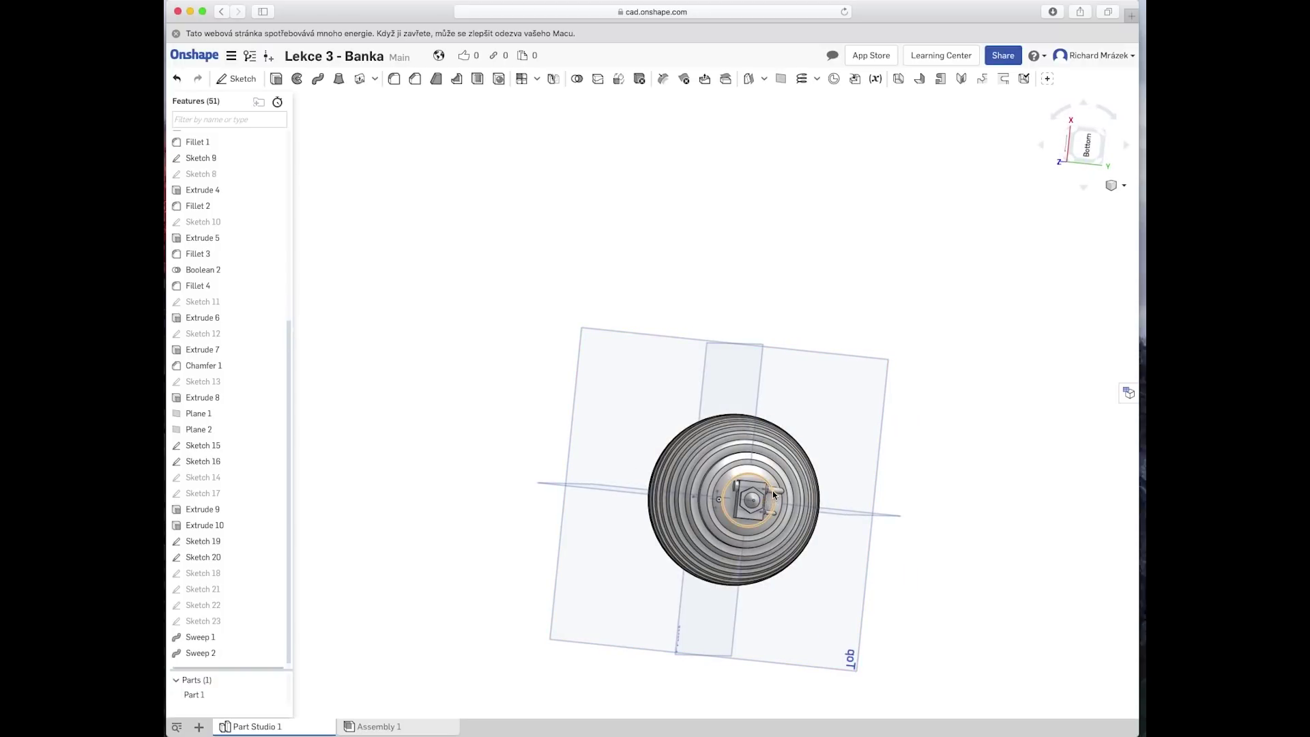
pyautogui.moveTo(927, 497)
pyautogui.mouseDown(button='right')
pyautogui.moveTo(820, 506)
pyautogui.moveTo(706, 445)
pyautogui.moveTo(711, 432)
pyautogui.moveTo(783, 443)
pyautogui.moveTo(851, 499)
pyautogui.moveTo(890, 470)
pyautogui.moveTo(944, 491)
pyautogui.moveTo(959, 551)
pyautogui.mouseUp(button='right')
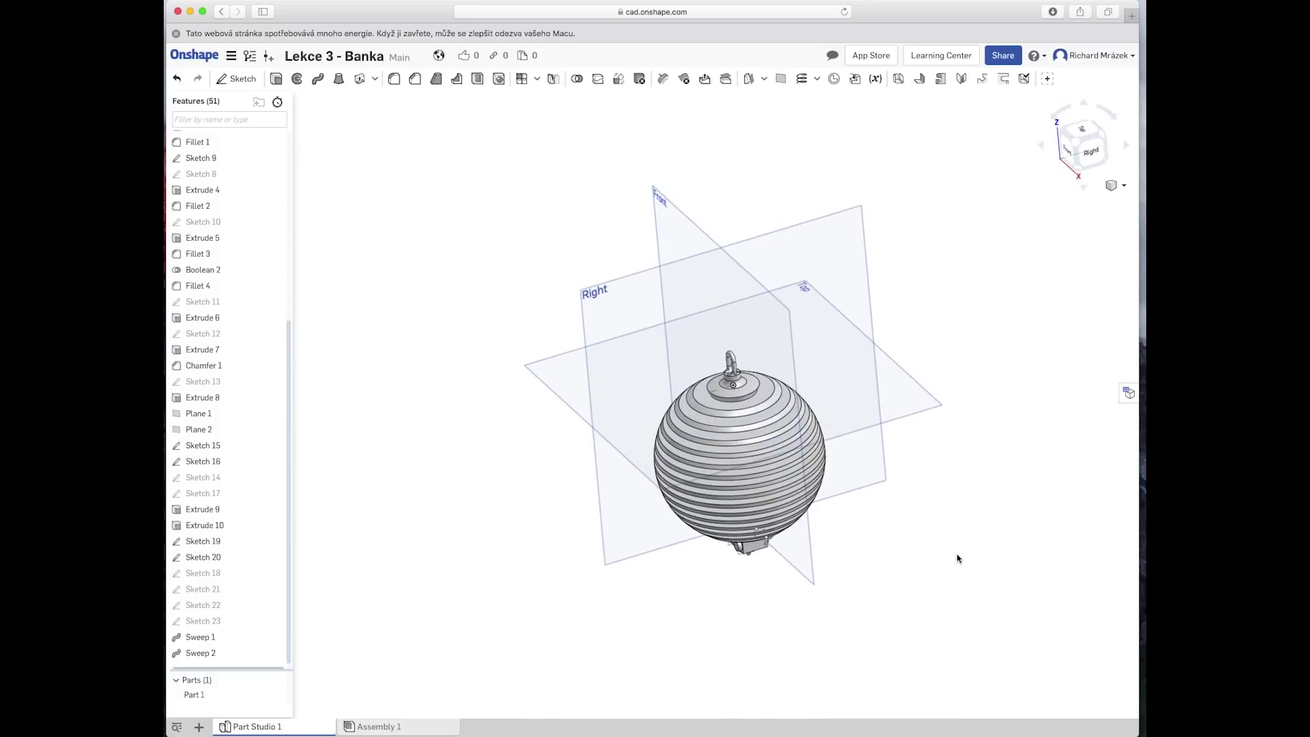
pyautogui.scroll(1, 751, 437)
pyautogui.scroll(3, 819, 471)
pyautogui.moveTo(869, 500)
pyautogui.mouseDown(button='right')
pyautogui.moveTo(924, 591)
pyautogui.moveTo(838, 477)
pyautogui.mouseUp(button='right')
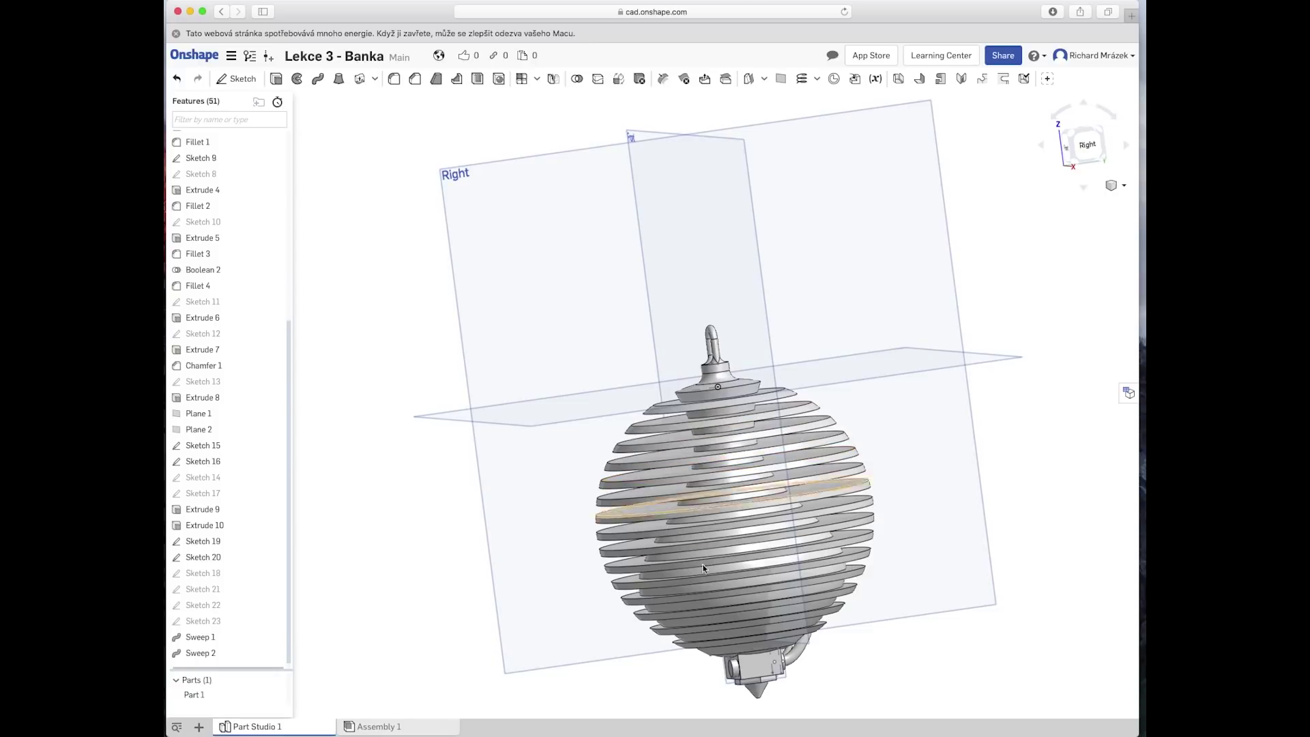
pyautogui.moveTo(827, 588); pyautogui.dragTo(432, 617, button='right')
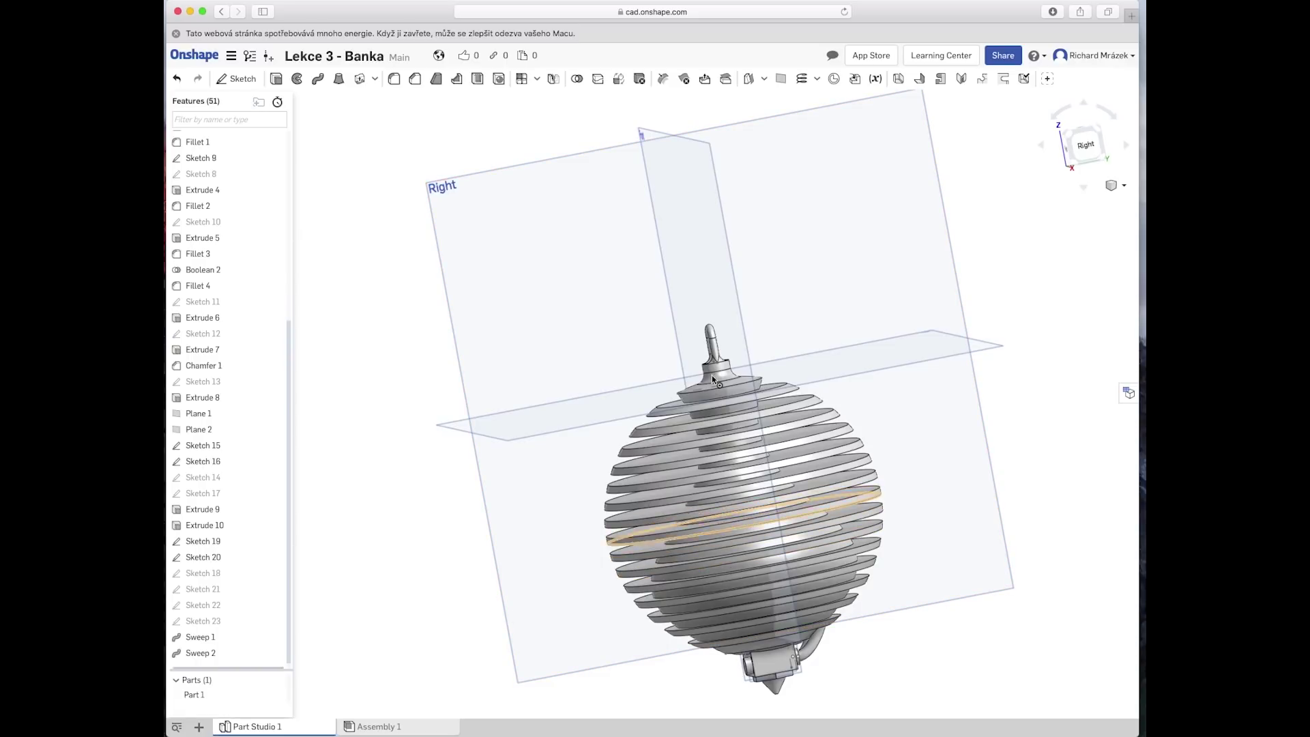
pyautogui.moveTo(400, 607); pyautogui.dragTo(407, 605, button='right')
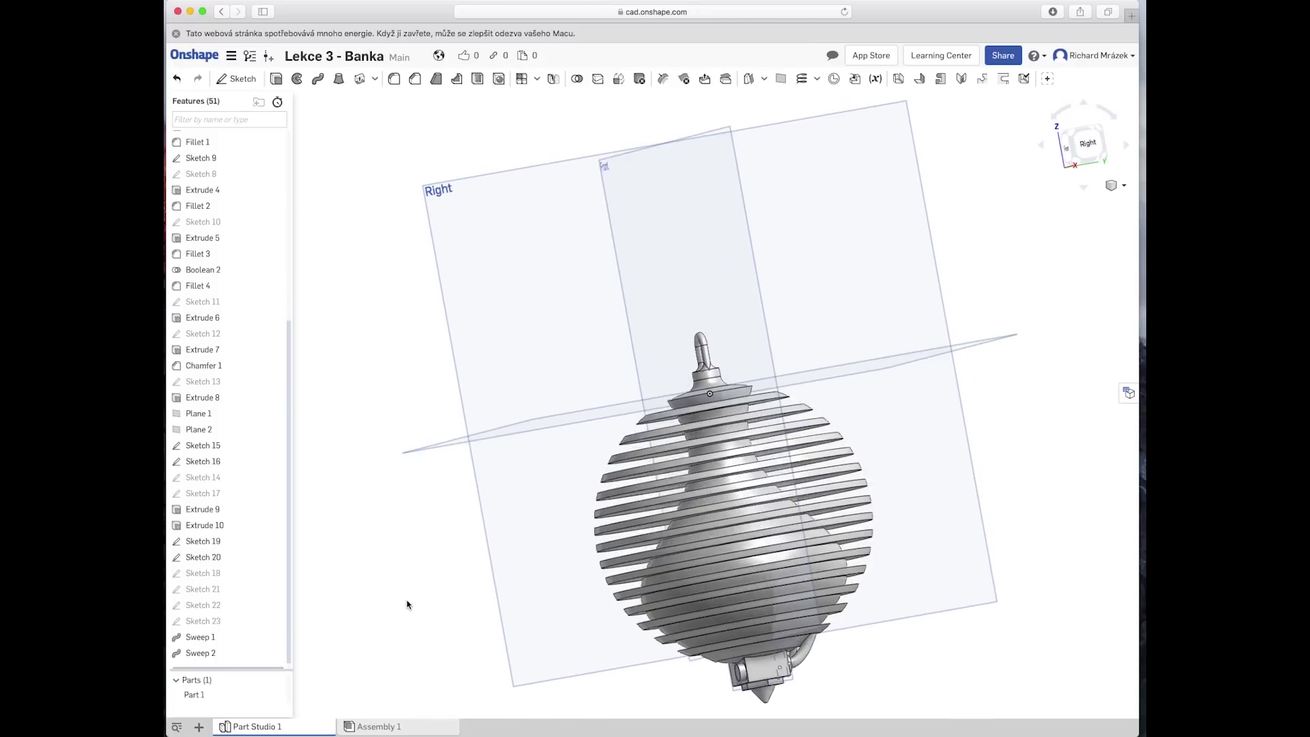
pyautogui.moveTo(408, 604); pyautogui.dragTo(408, 608, button='right')
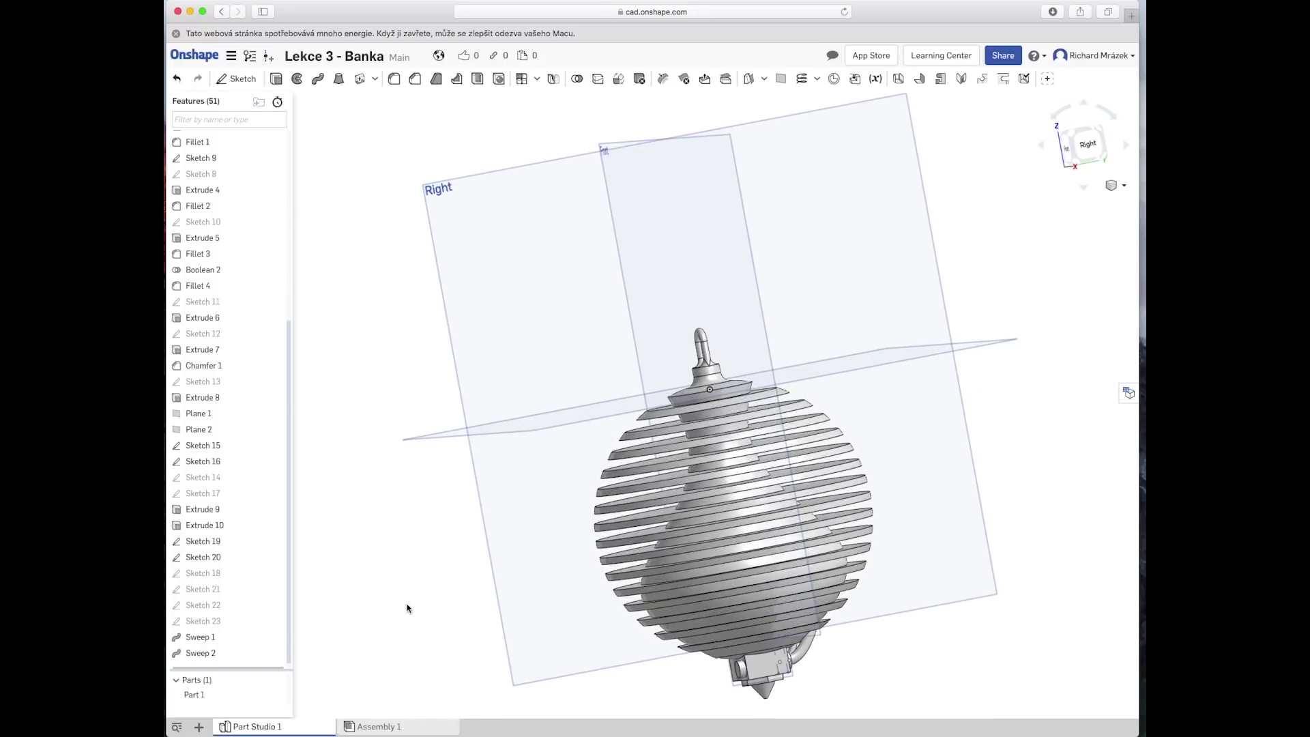
pyautogui.moveTo(439, 579); pyautogui.dragTo(438, 579, button='right')
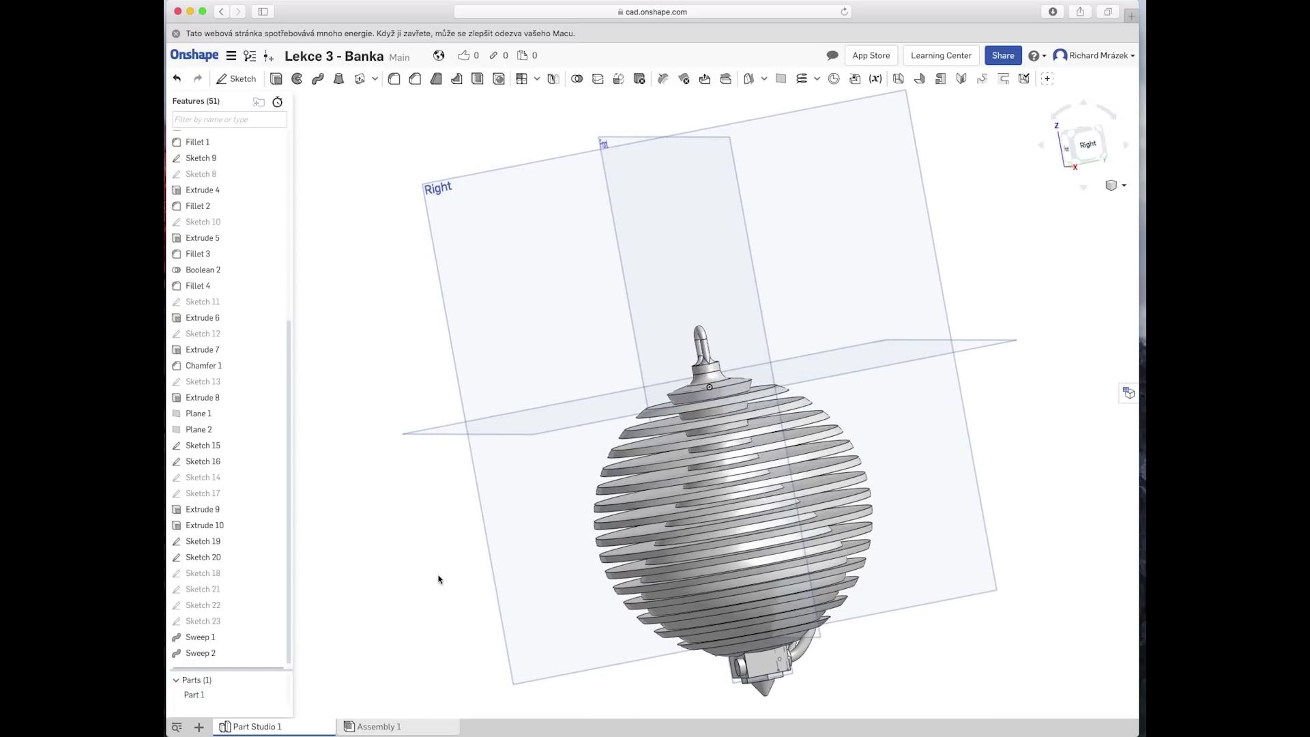
pyautogui.rightClick(439, 579)
pyautogui.press('Escape')
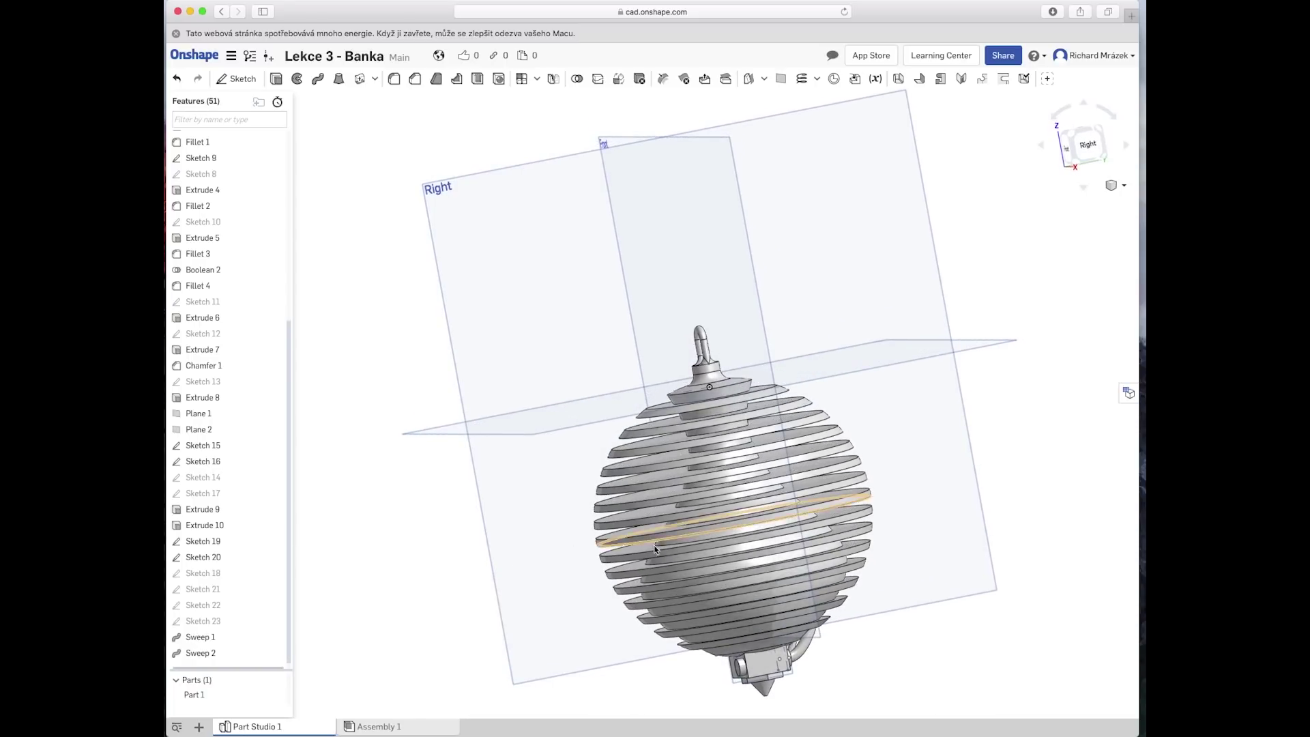
pyautogui.scroll(2, 653, 548)
pyautogui.scroll(2, 636, 556)
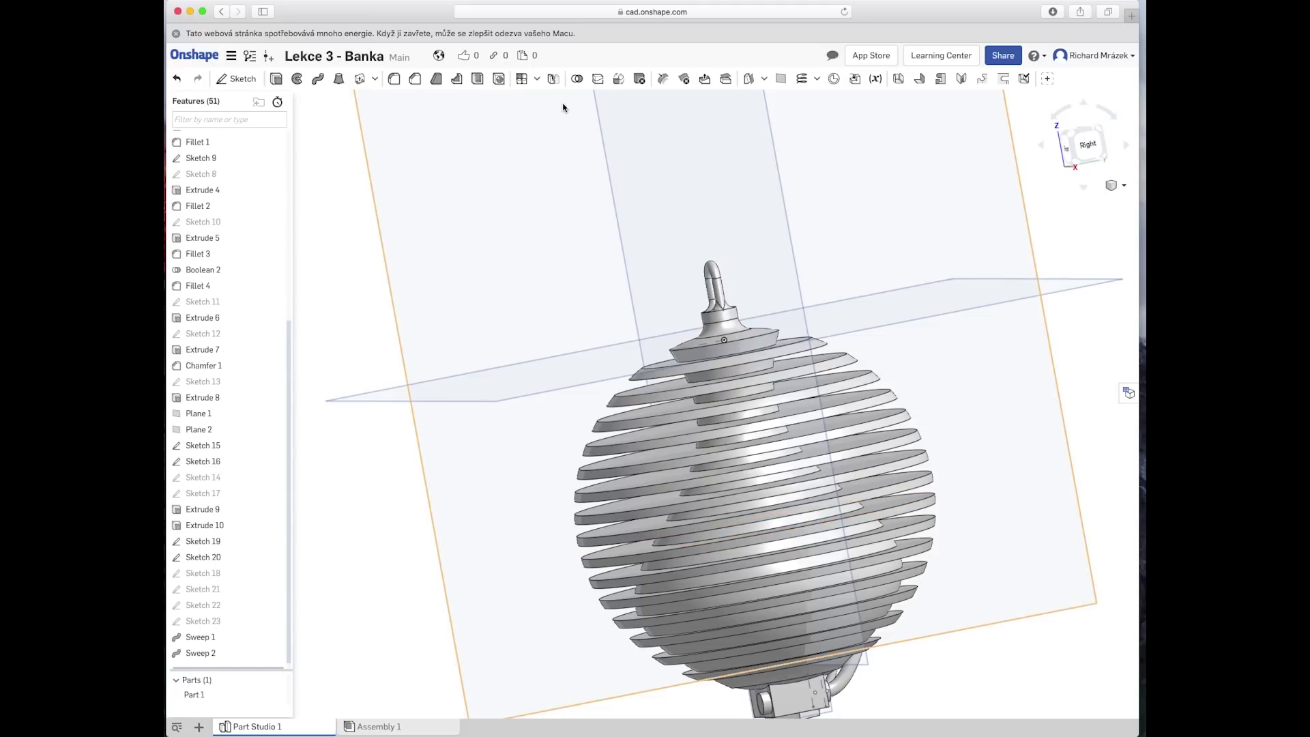
pyautogui.click(599, 80)
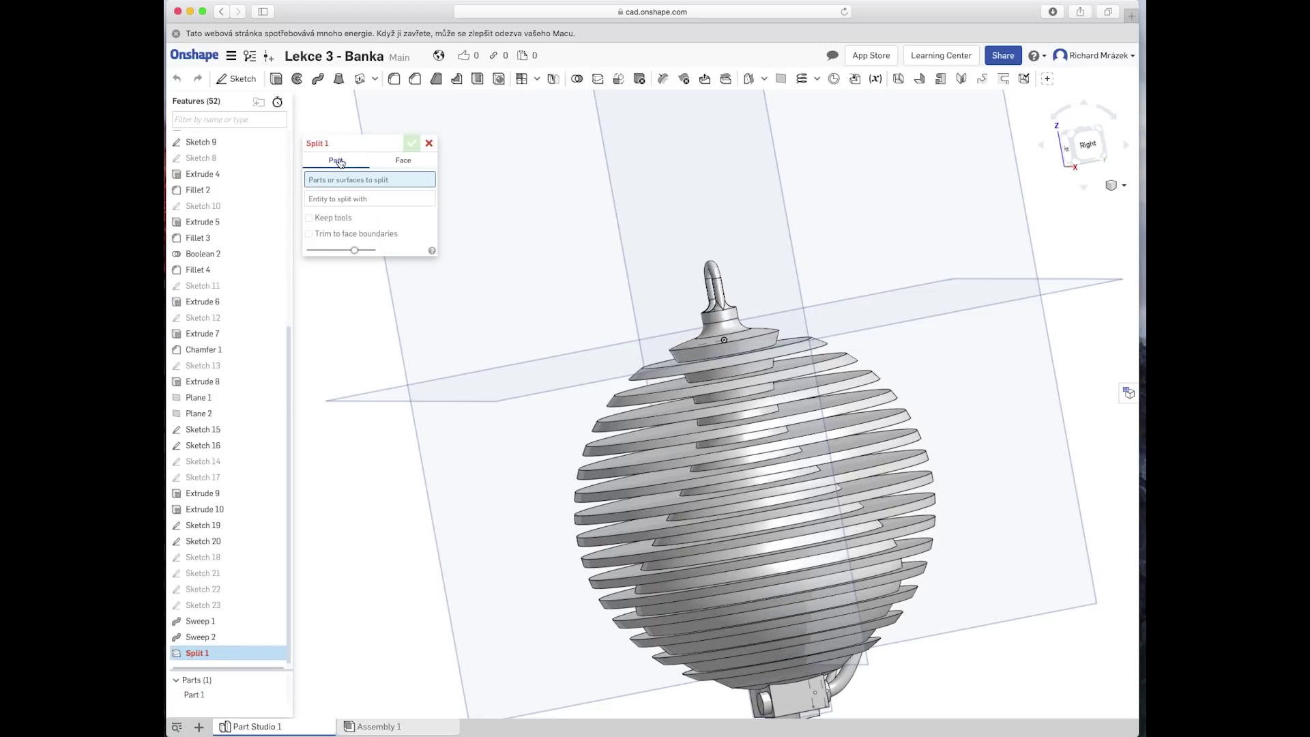
# Step: Split Part 1 with a slat face of Linear pattern 1, keeping tools, into two parts
pyautogui.click(639, 396)
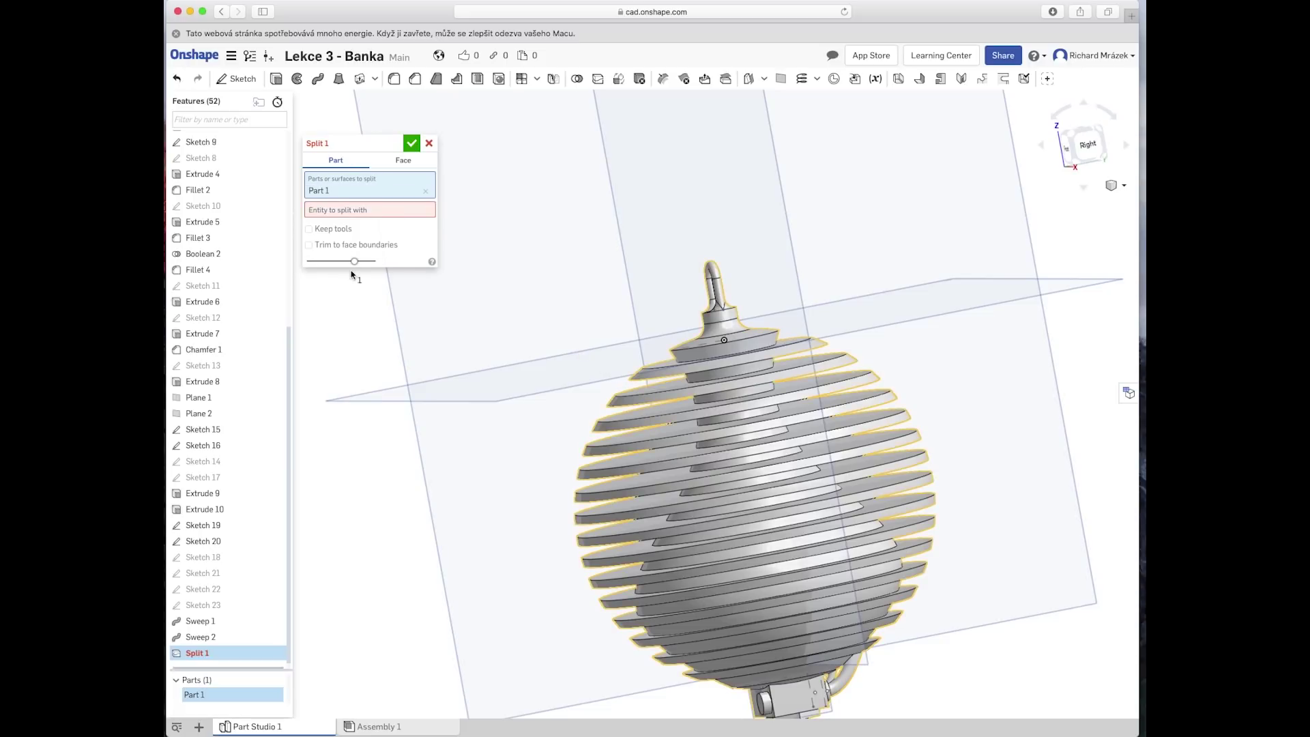
pyautogui.click(379, 214)
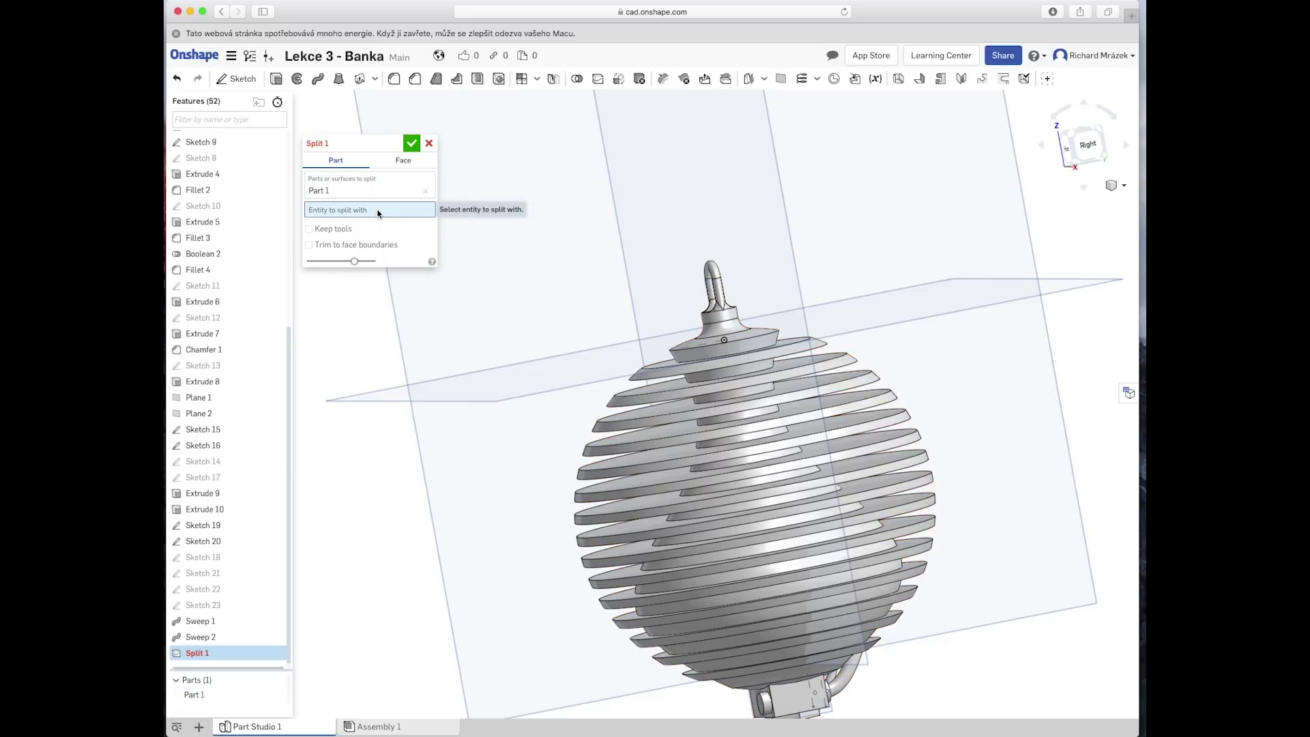
pyautogui.click(629, 576)
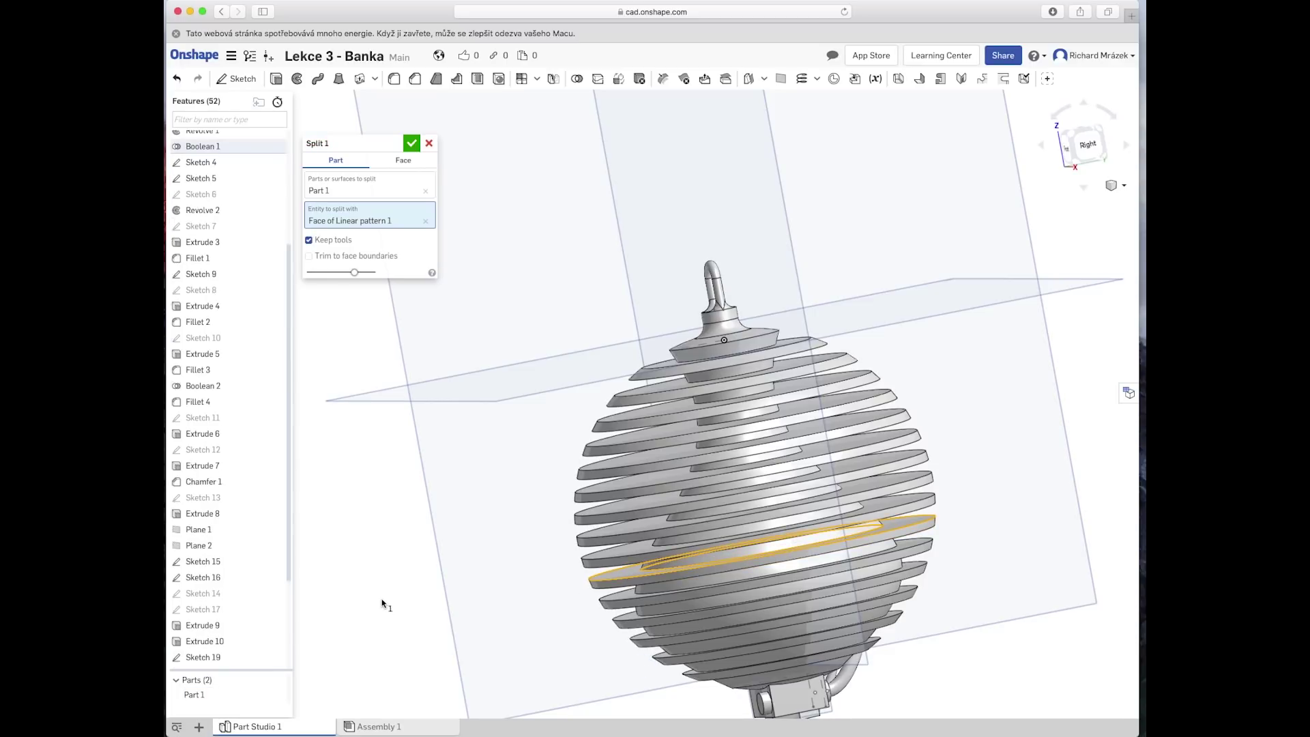
pyautogui.click(411, 143)
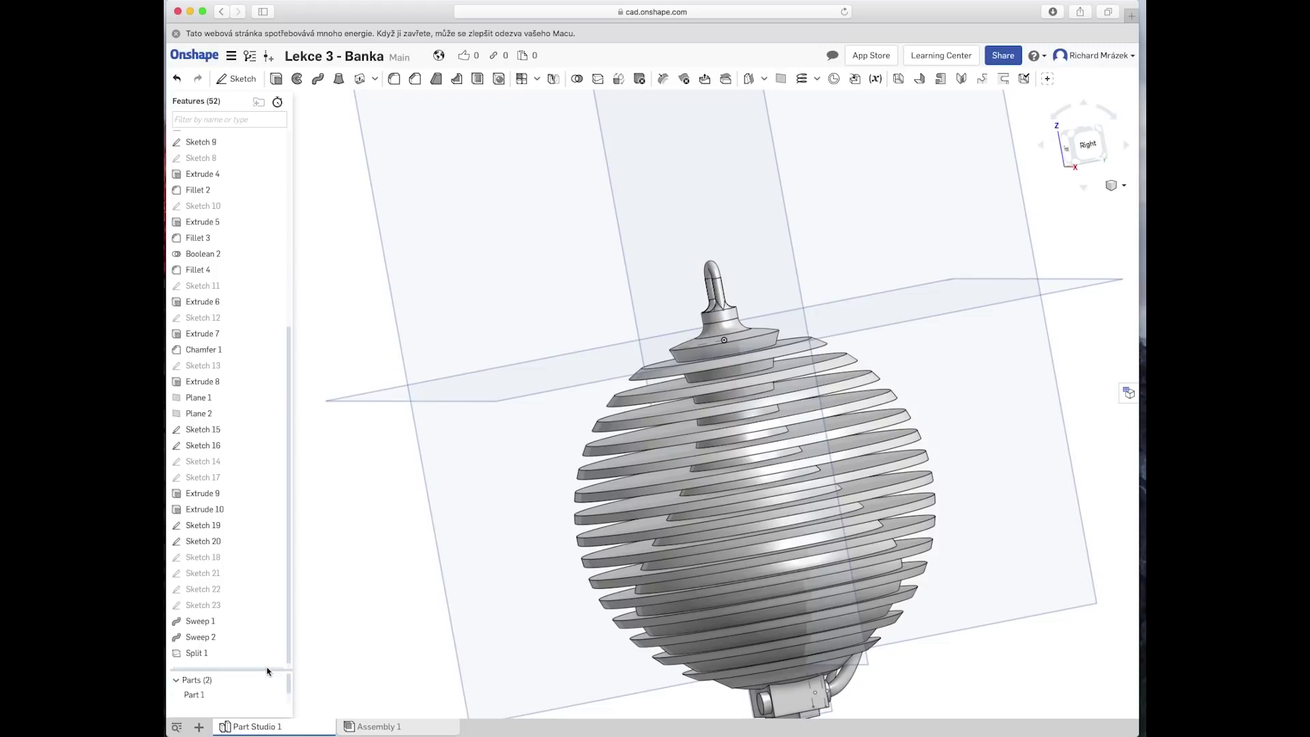
pyautogui.scroll(-1, 259, 682)
# Step: Enlarge the Parts list, hide Part 2, and orbit around the upper half from several angles
pyautogui.moveTo(253, 671); pyautogui.dragTo(256, 595)
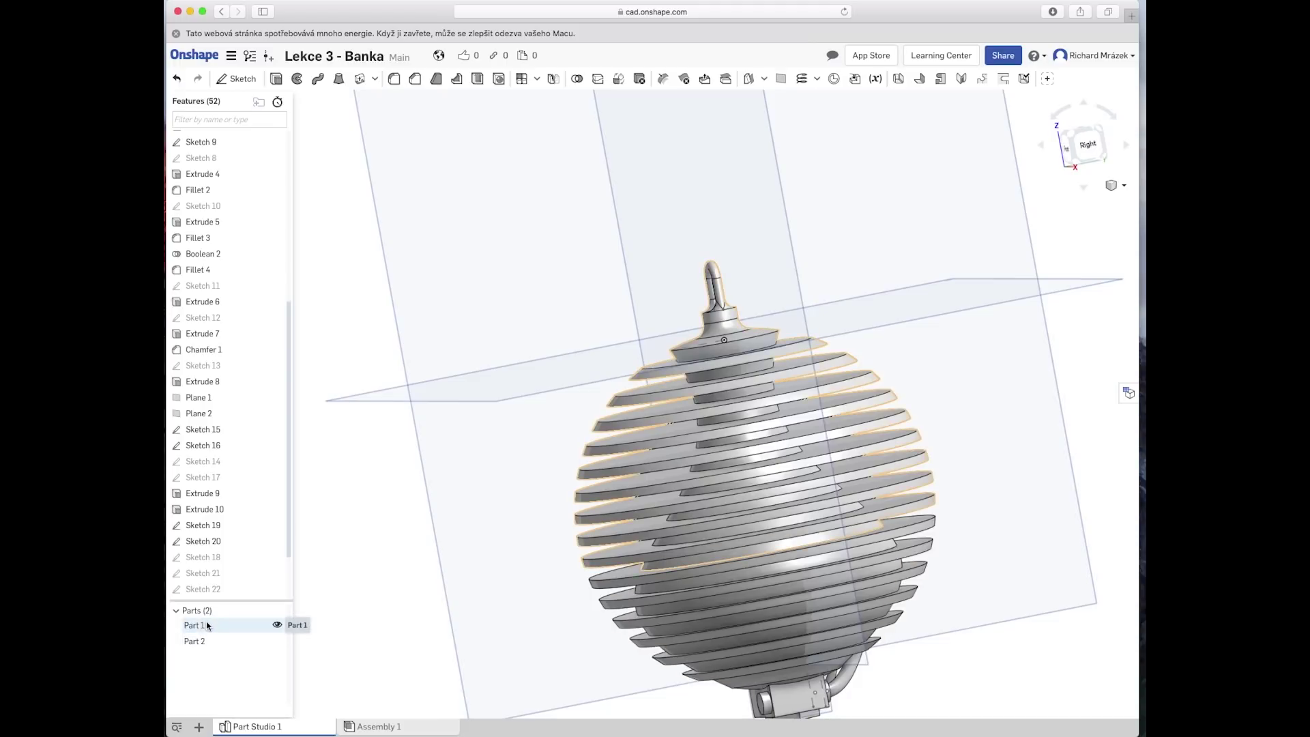
pyautogui.moveTo(195, 641)
pyautogui.click(276, 642)
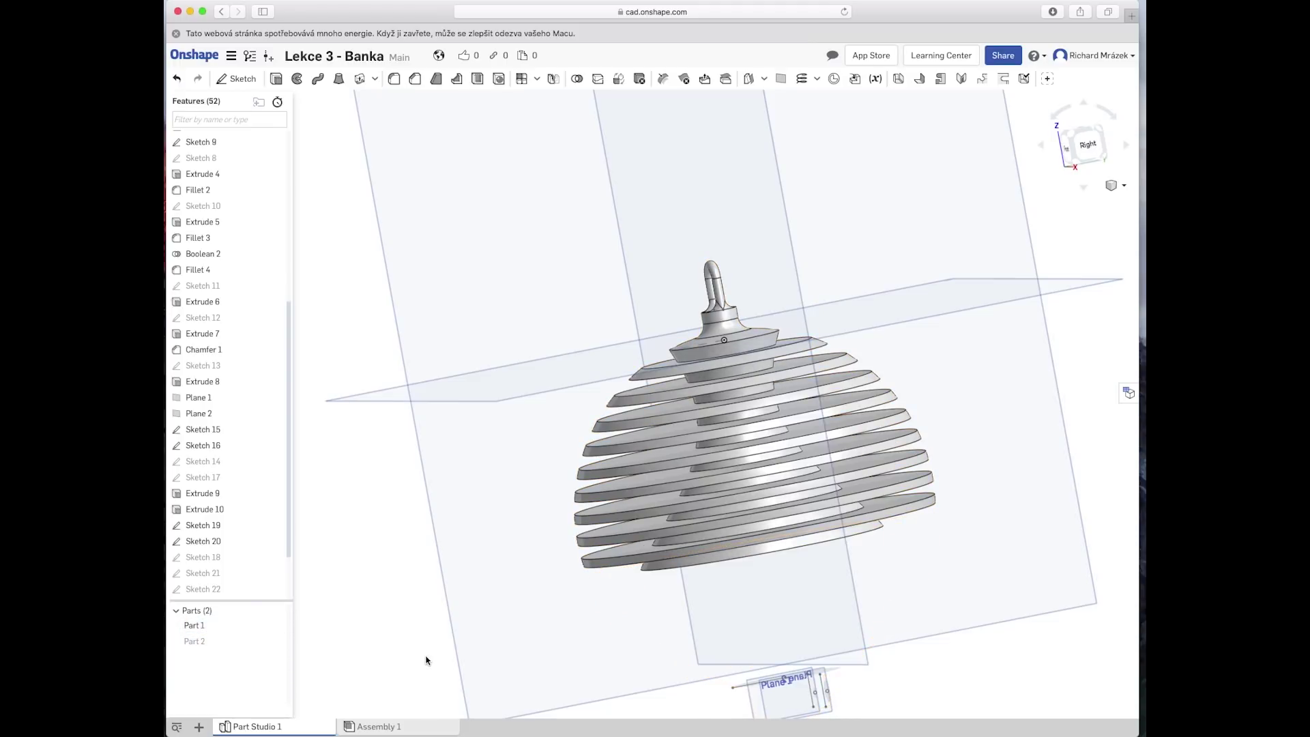
pyautogui.moveTo(425, 655); pyautogui.dragTo(401, 635, button='right')
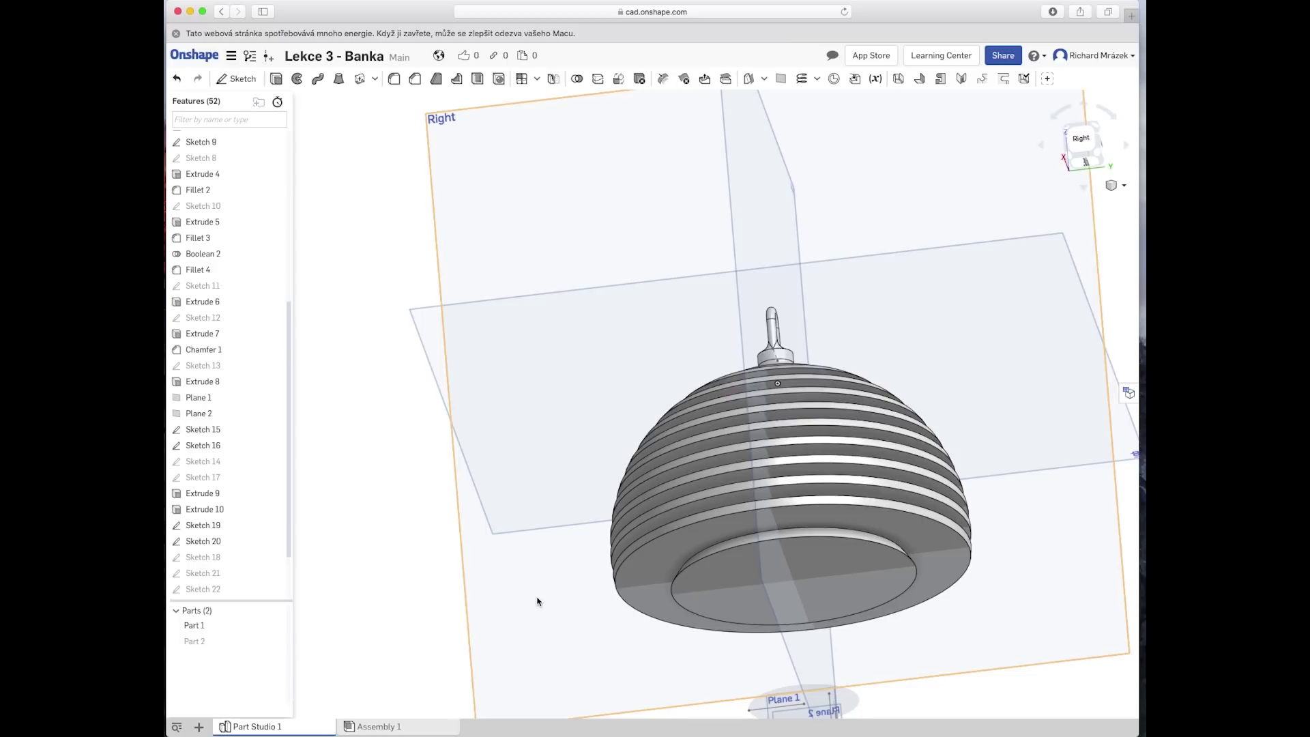
pyautogui.moveTo(409, 603); pyautogui.dragTo(402, 627, button='right')
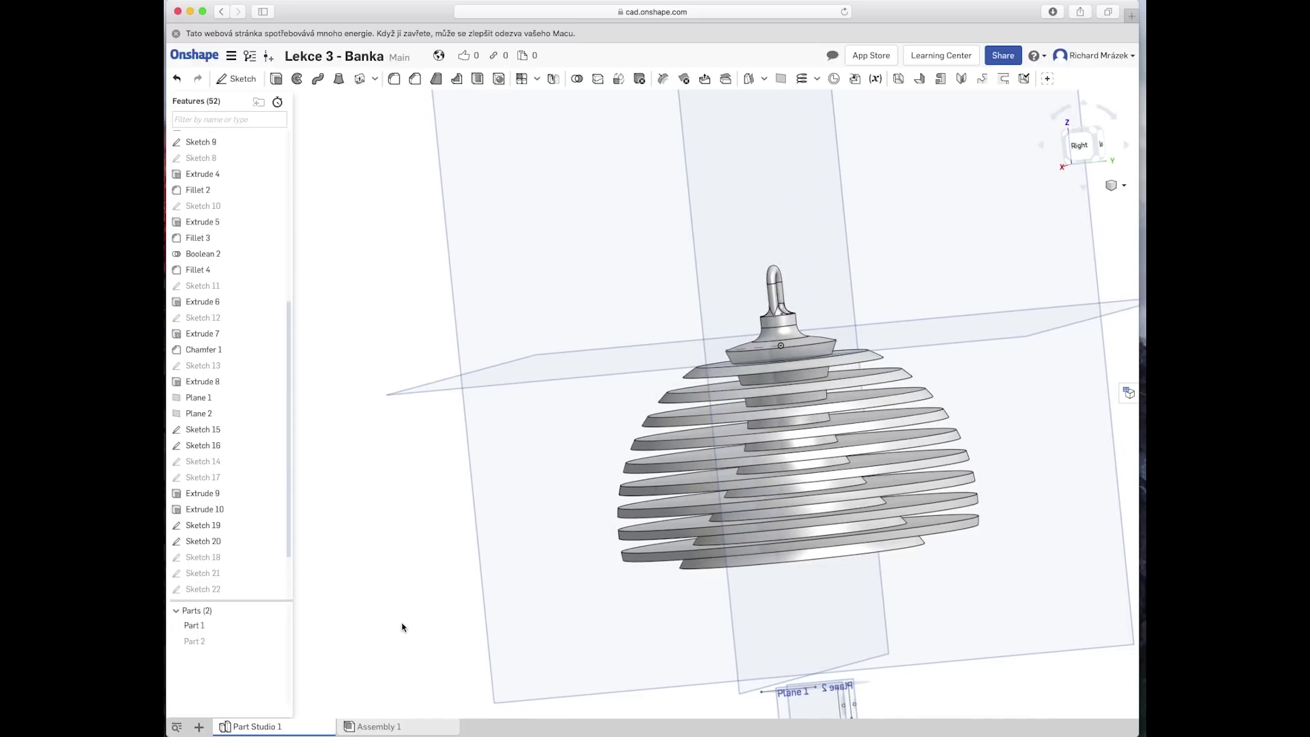
pyautogui.moveTo(402, 627)
pyautogui.mouseDown(button='right')
pyautogui.moveTo(395, 617)
pyautogui.moveTo(393, 628)
pyautogui.mouseUp(button='right')
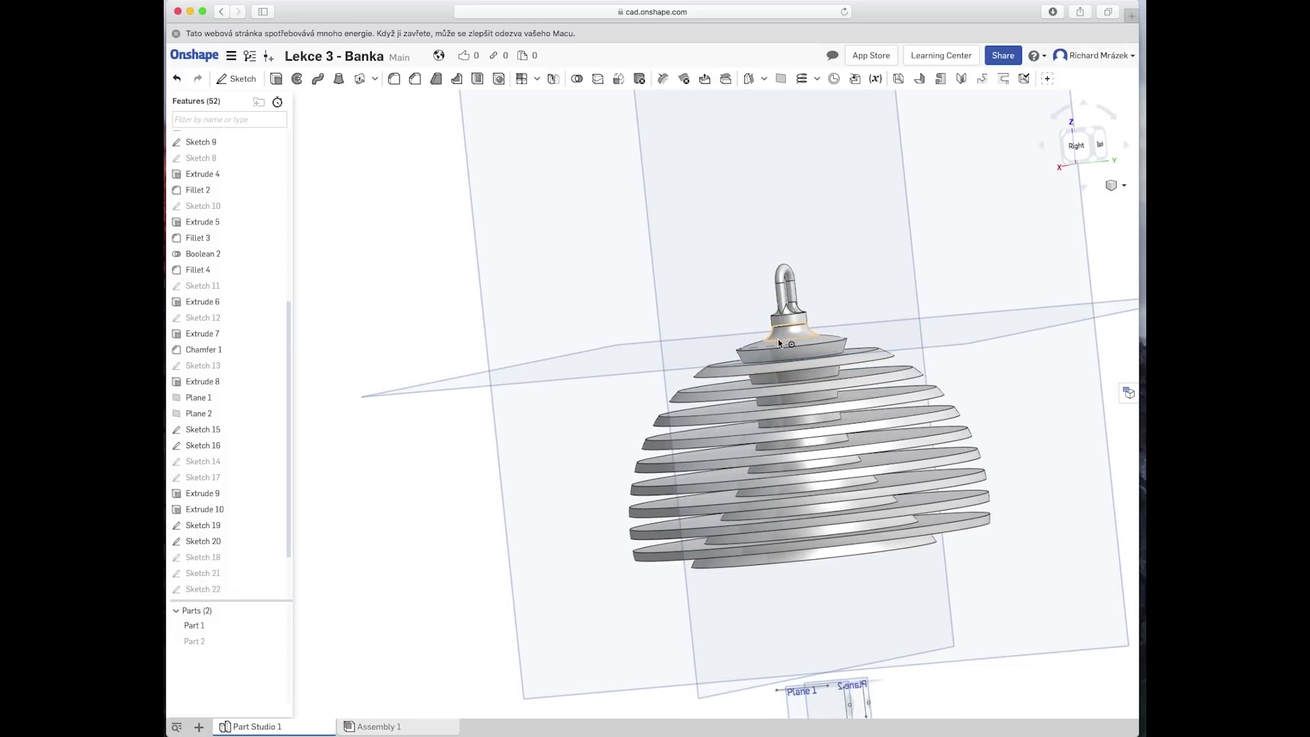
pyautogui.moveTo(415, 609); pyautogui.dragTo(408, 592, button='right')
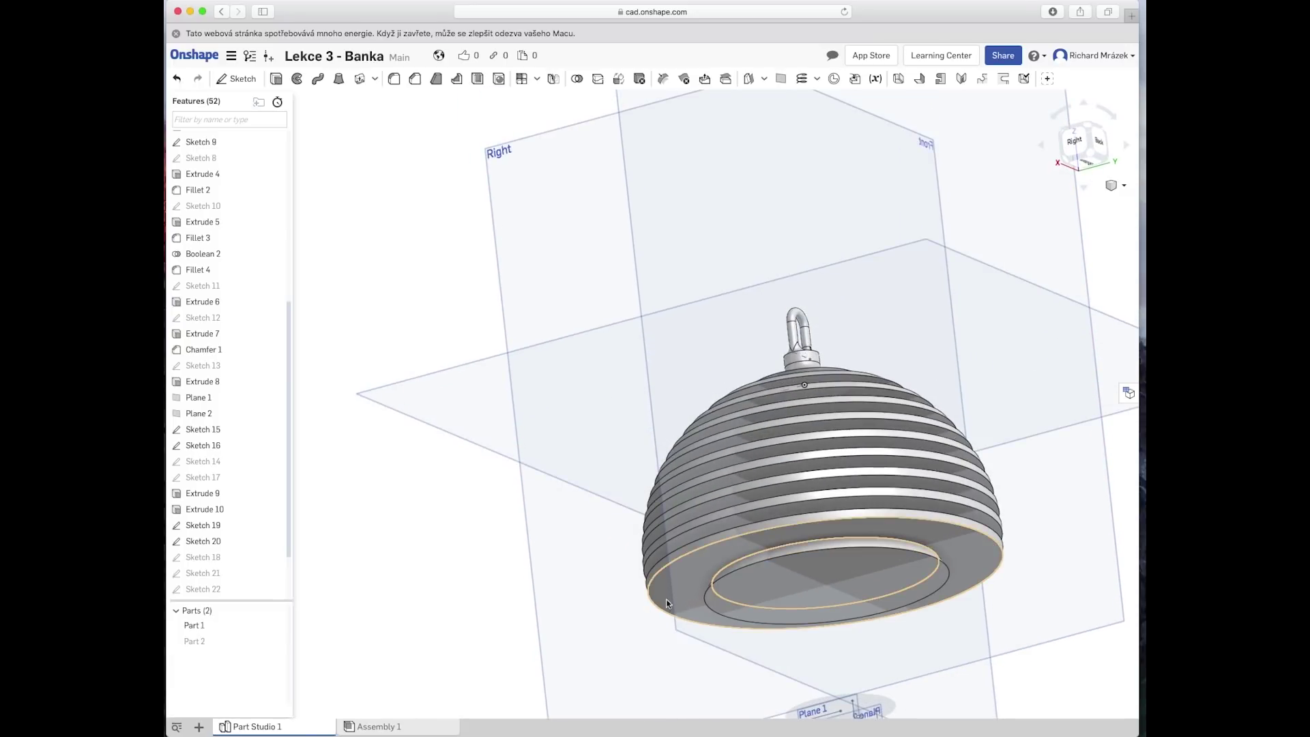
pyautogui.moveTo(438, 598)
pyautogui.mouseDown(button='right')
pyautogui.moveTo(439, 612)
pyautogui.moveTo(436, 599)
pyautogui.mouseUp(button='right')
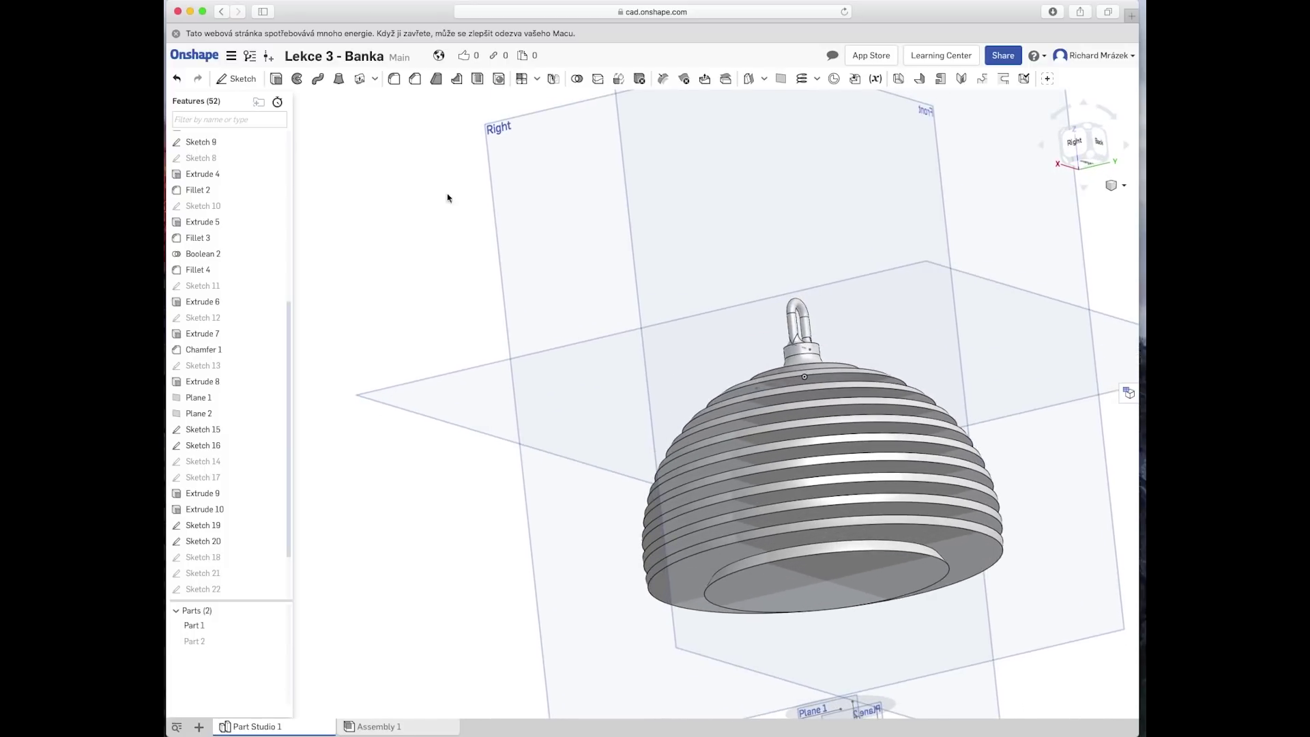
# Step: Shell Part 1 with 3 mm walls, removing its flat Split 1 bottom face
pyautogui.click(478, 81)
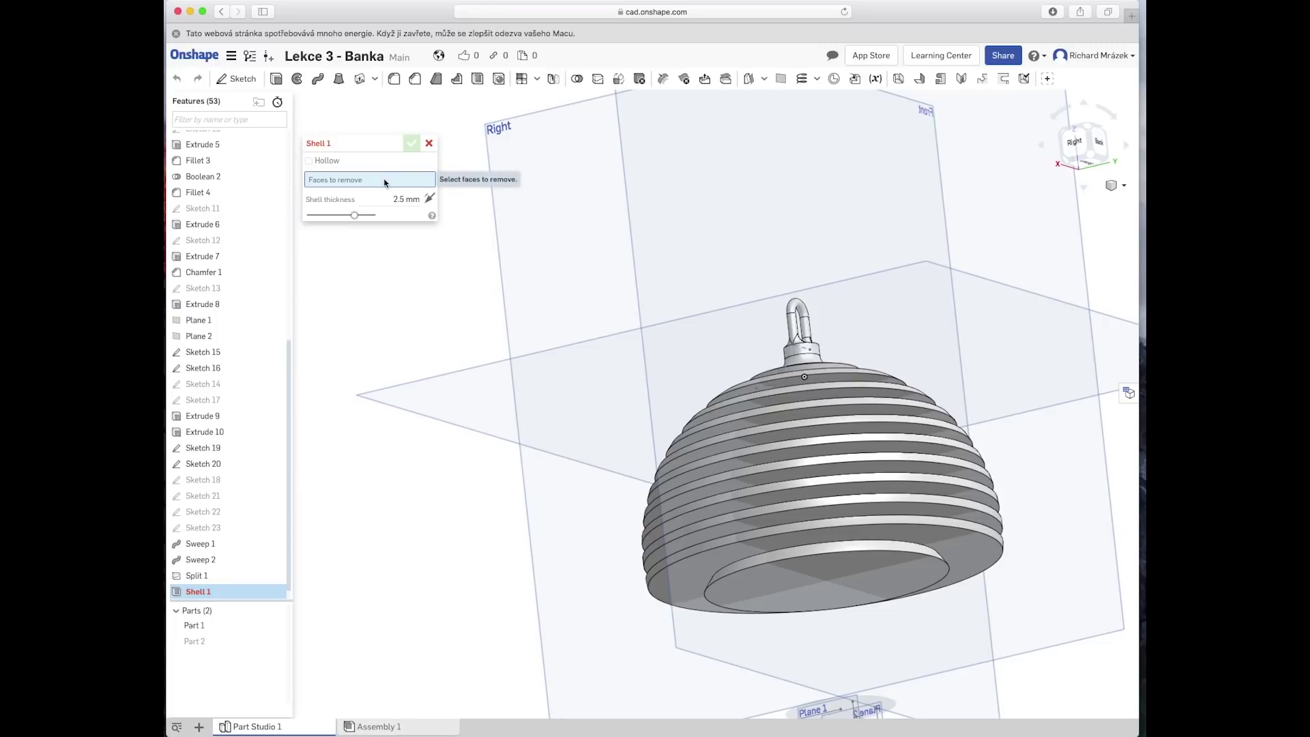
pyautogui.click(759, 587)
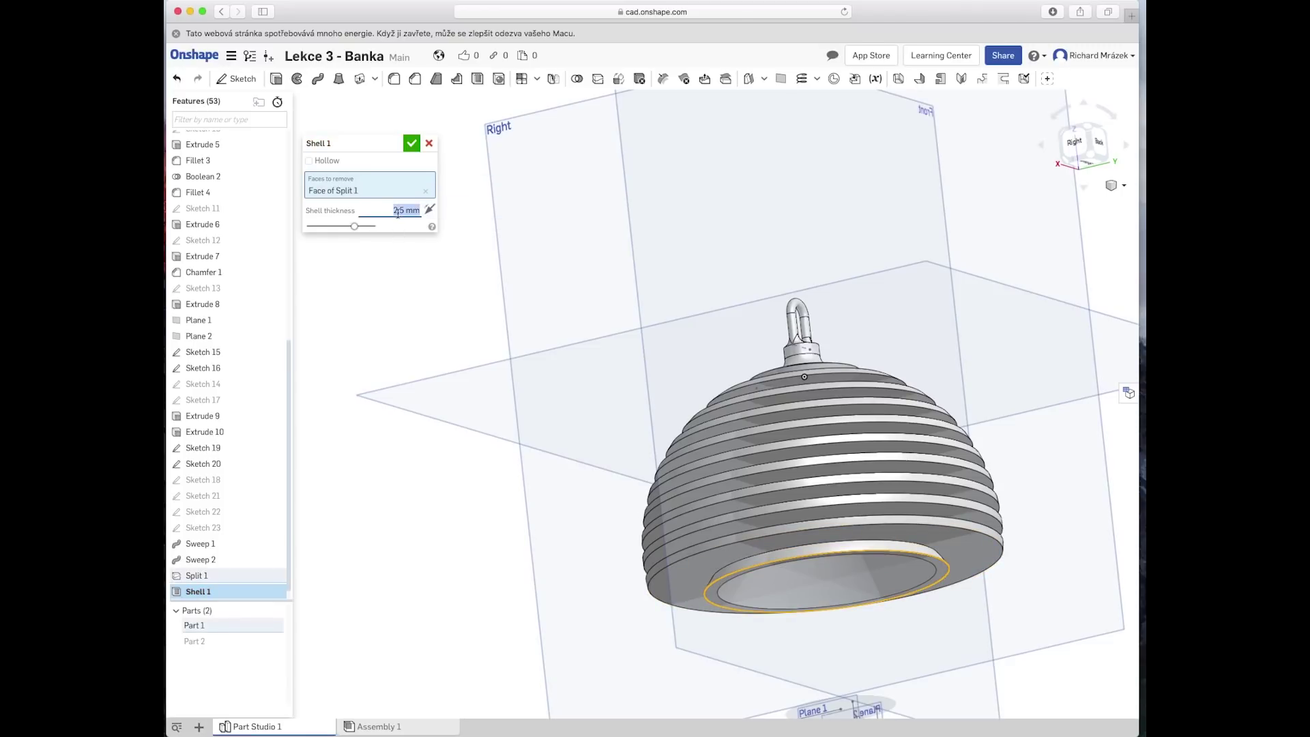
pyautogui.moveTo(421, 534)
pyautogui.mouseDown(button='right')
pyautogui.moveTo(416, 447)
pyautogui.moveTo(438, 561)
pyautogui.moveTo(417, 447)
pyautogui.moveTo(419, 556)
pyautogui.moveTo(451, 312)
pyautogui.mouseUp(button='right')
pyautogui.write('3')
pyautogui.moveTo(427, 401)
pyautogui.mouseDown(button='right')
pyautogui.moveTo(418, 489)
pyautogui.moveTo(416, 448)
pyautogui.moveTo(458, 478)
pyautogui.mouseUp(button='right')
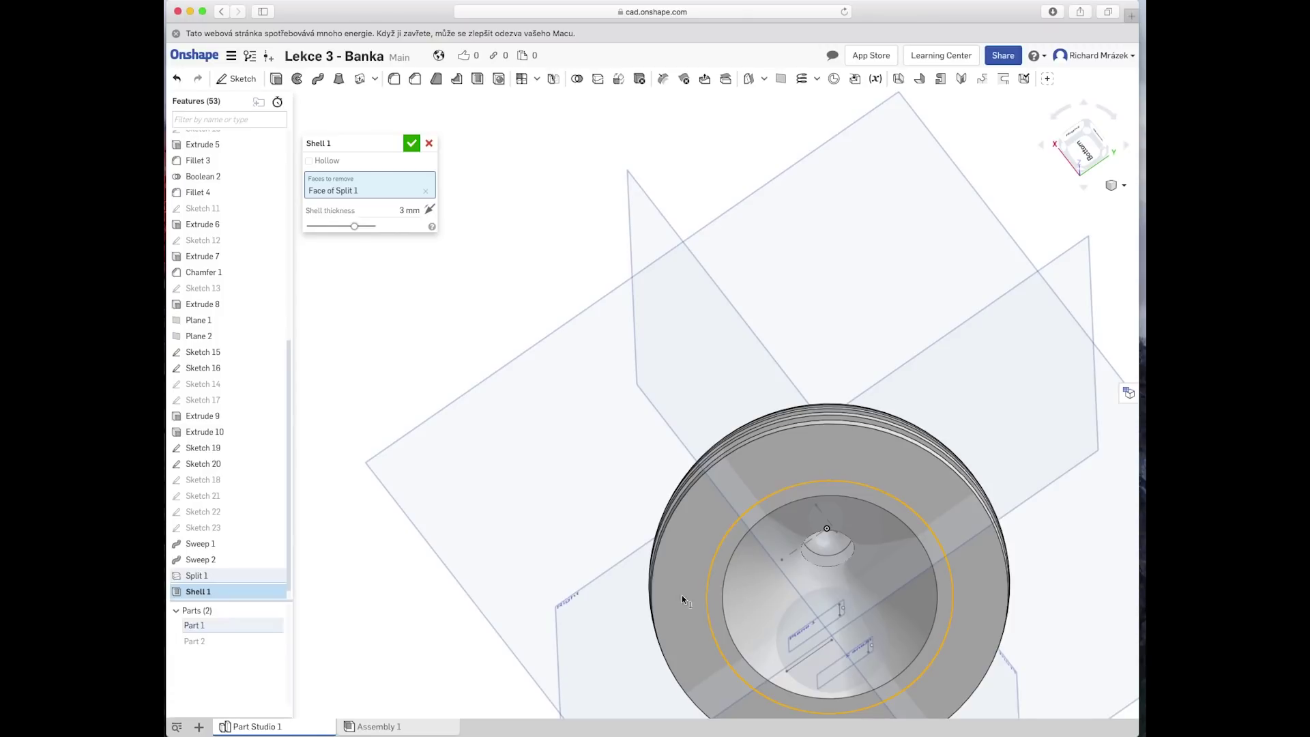
pyautogui.moveTo(407, 582)
pyautogui.mouseDown(button='right')
pyautogui.moveTo(412, 629)
pyautogui.moveTo(468, 635)
pyautogui.moveTo(433, 621)
pyautogui.moveTo(418, 550)
pyautogui.moveTo(416, 608)
pyautogui.mouseUp(button='right')
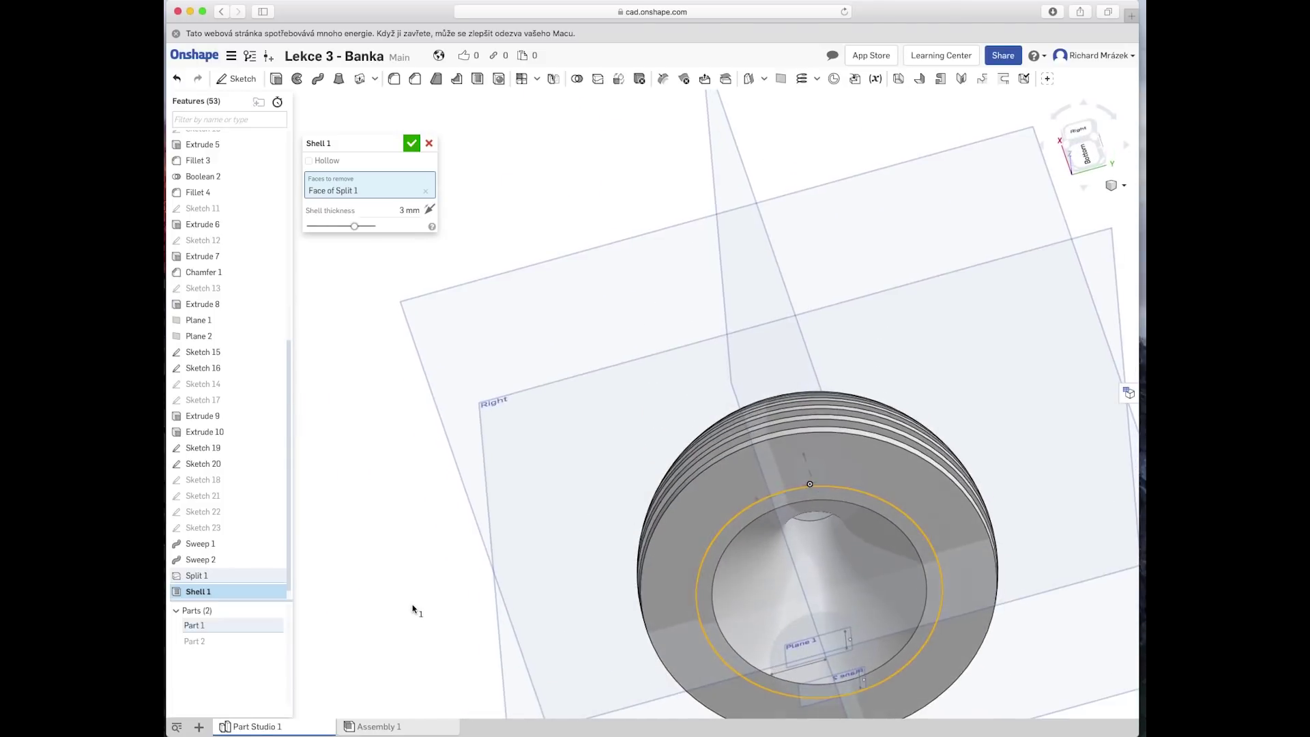
pyautogui.click(411, 144)
pyautogui.scroll(-3, 459, 489)
pyautogui.scroll(-2, 458, 491)
pyautogui.moveTo(459, 496)
pyautogui.mouseDown(button='right')
pyautogui.moveTo(412, 530)
pyautogui.moveTo(413, 572)
pyautogui.mouseUp(button='right')
pyautogui.moveTo(422, 496); pyautogui.dragTo(439, 543, button='right')
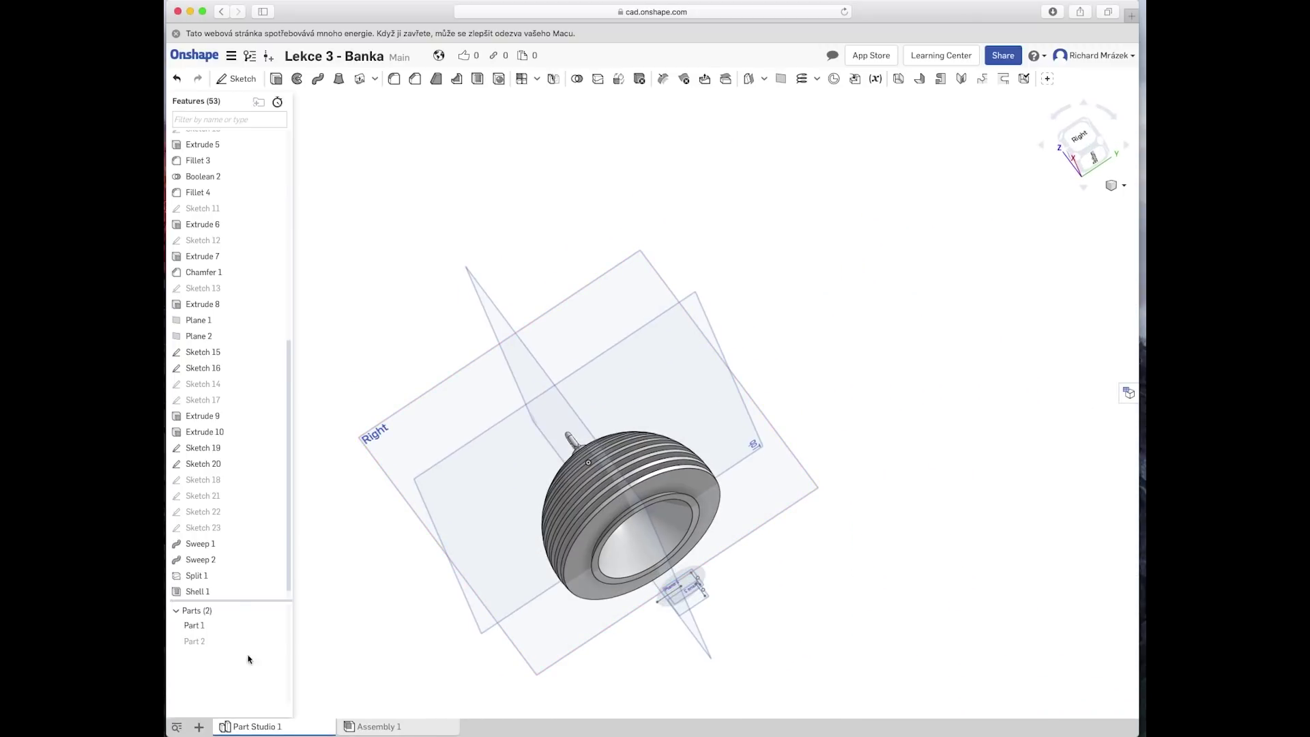
# Step: Hide Part 1 and show Part 2, viewing its flat cut face
pyautogui.moveTo(225, 625)
pyautogui.click(276, 625)
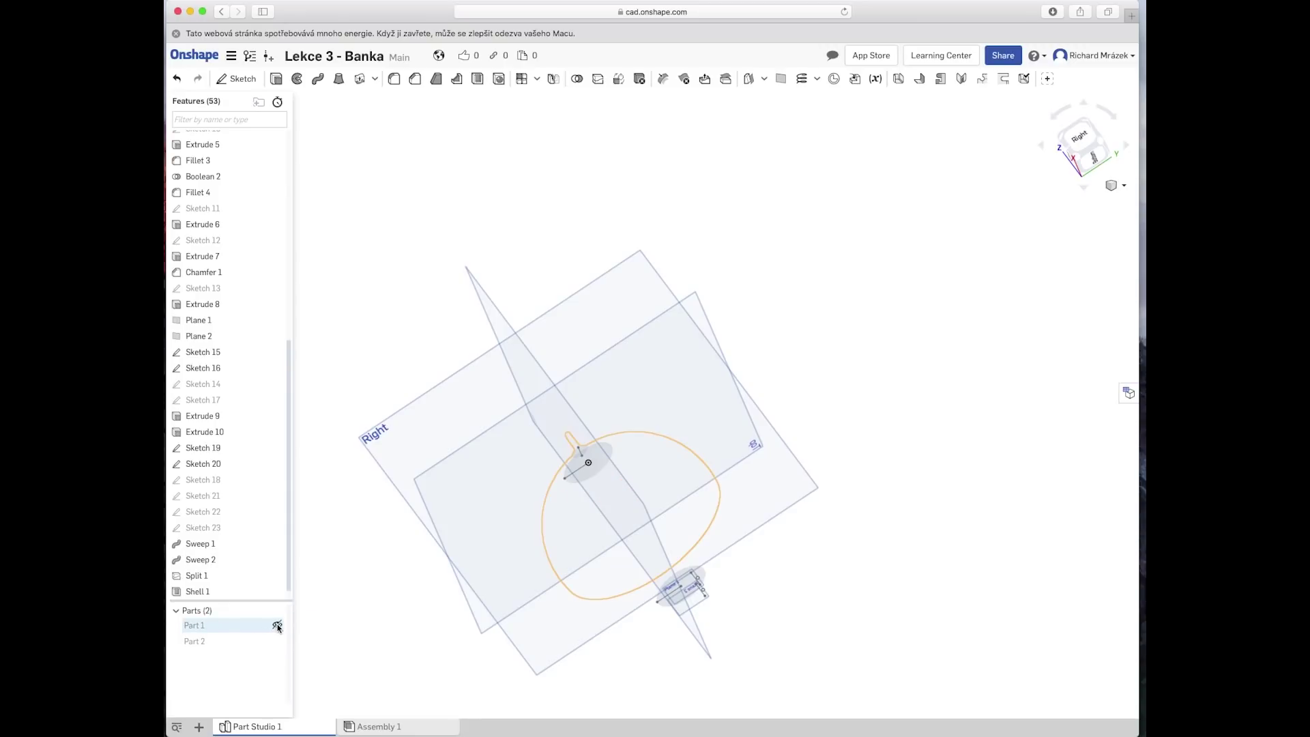
pyautogui.click(276, 641)
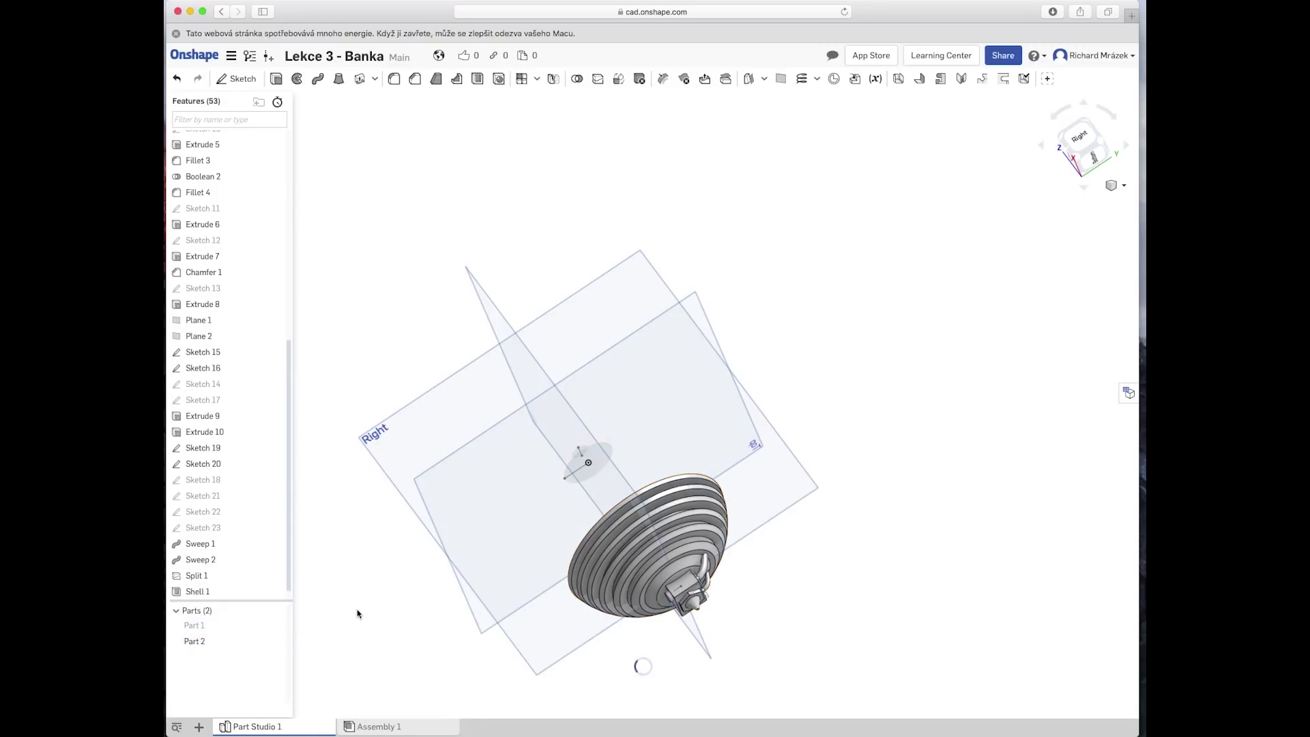
pyautogui.moveTo(368, 632); pyautogui.dragTo(389, 669, button='right')
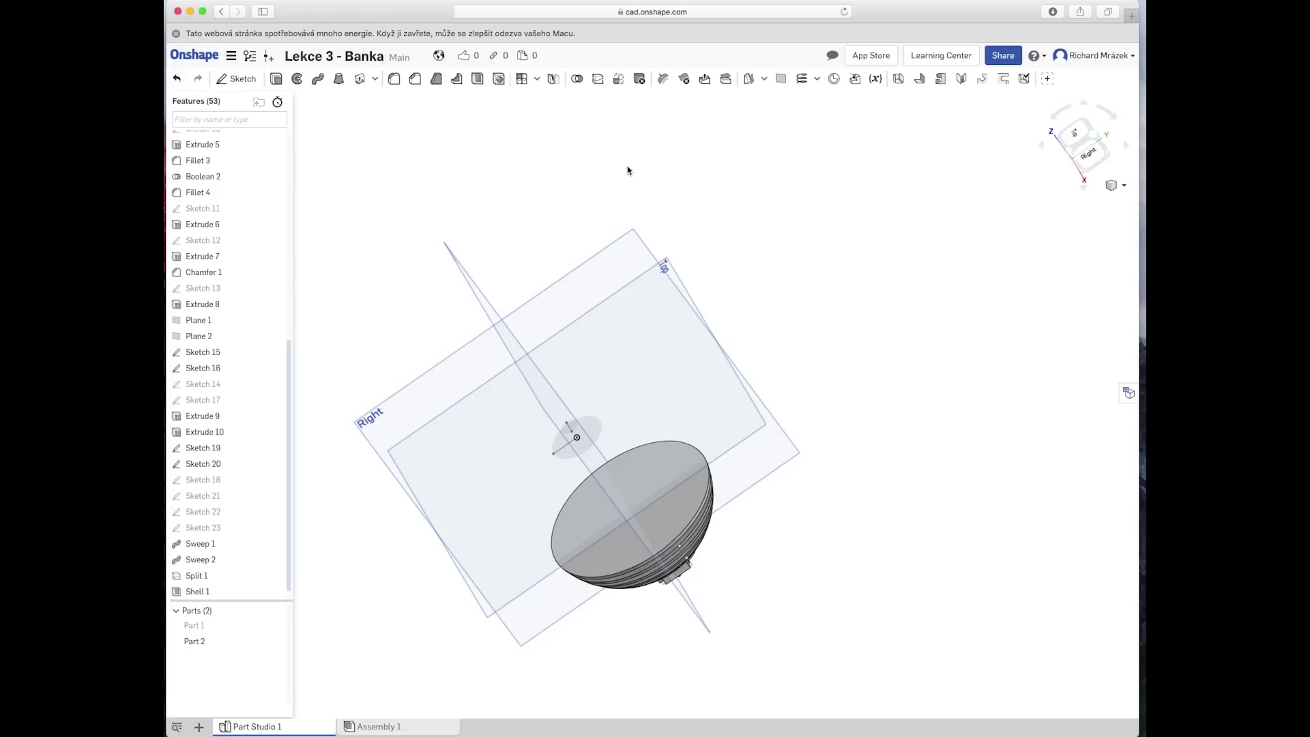
# Step: Shell Part 2 with 3 mm walls, leaving the flat cut face open
pyautogui.click(479, 80)
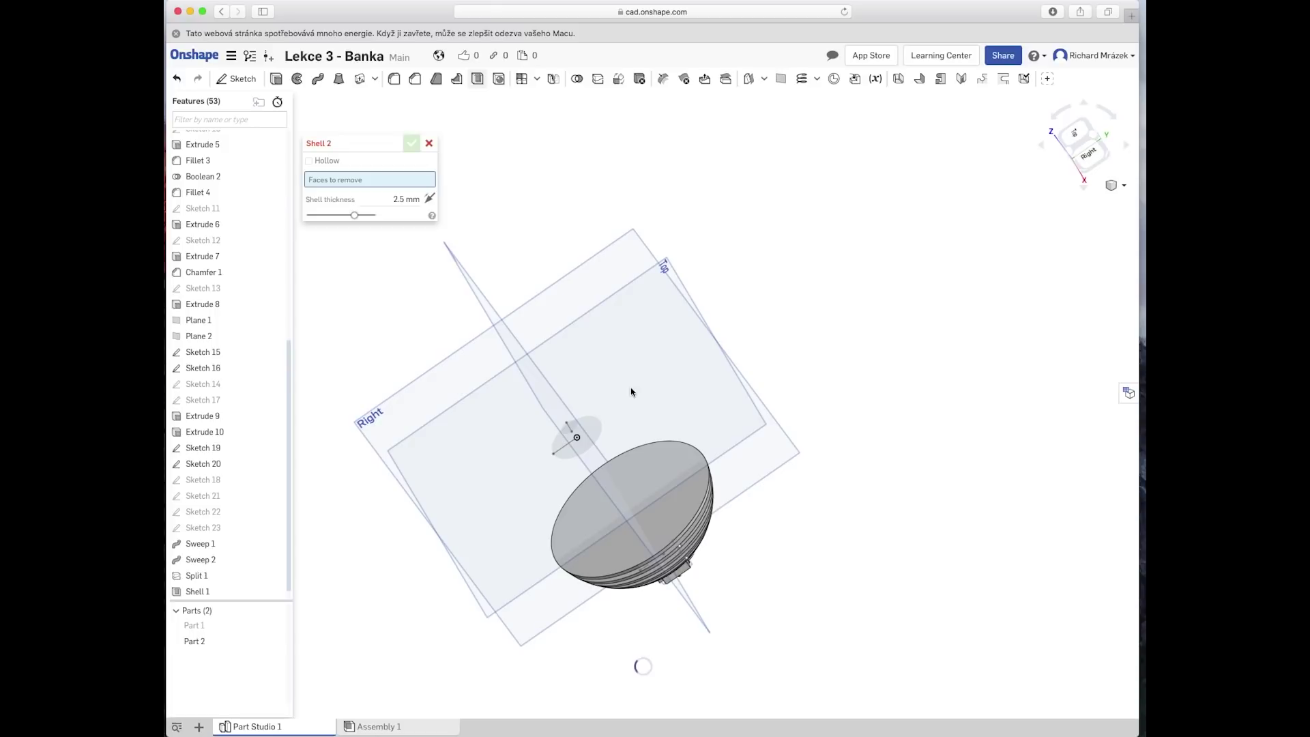
pyautogui.click(663, 515)
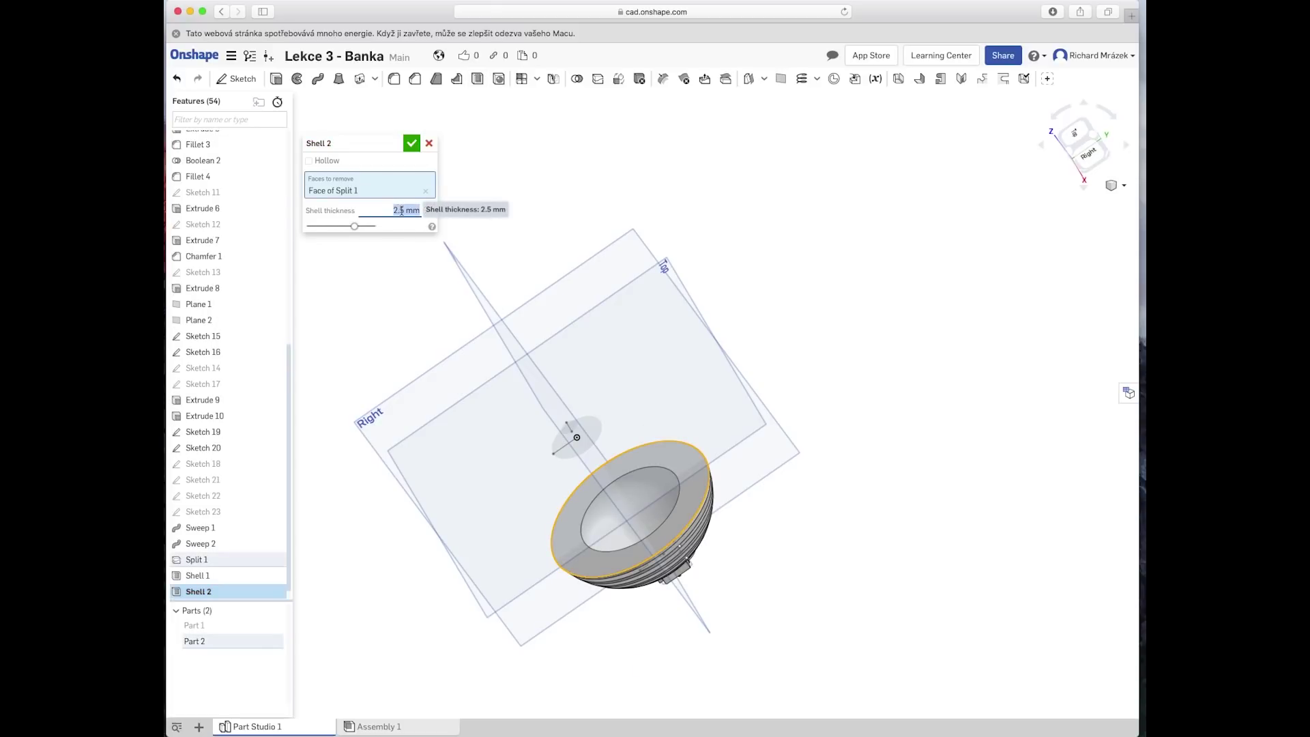
pyautogui.write('3')
pyautogui.press('Return')
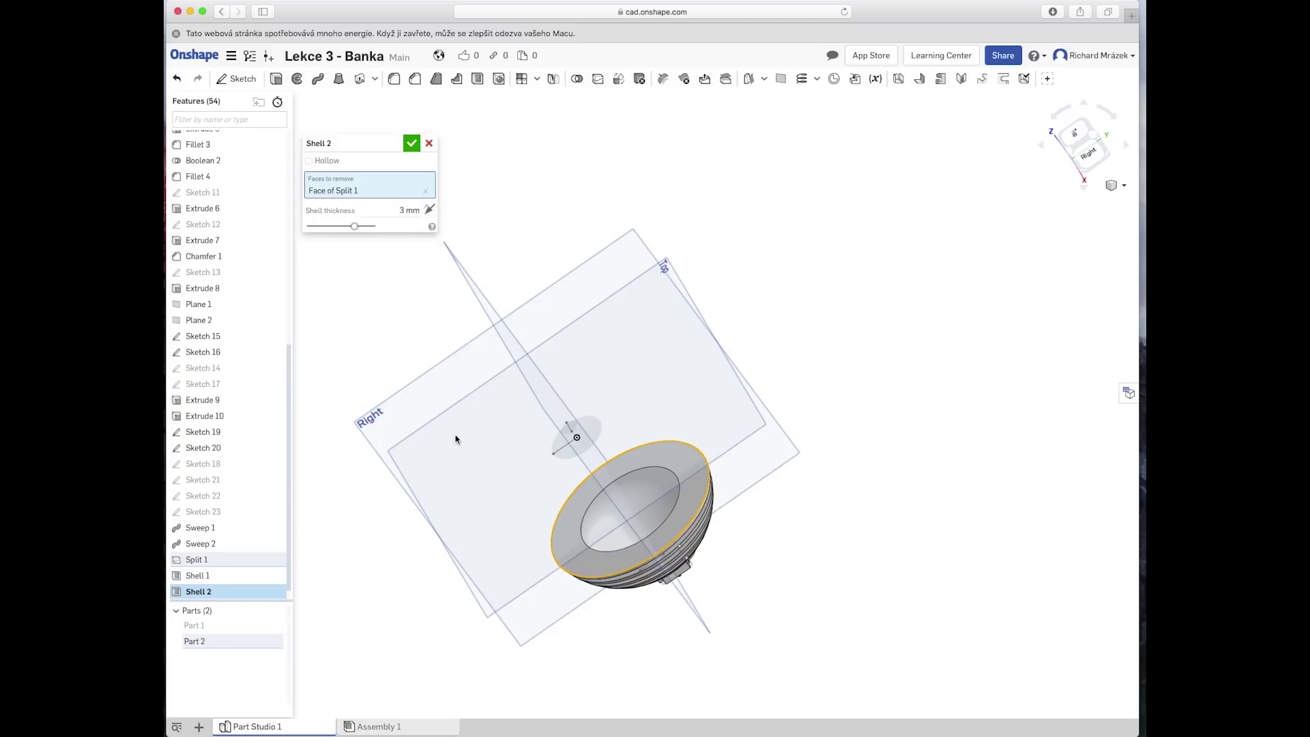
pyautogui.moveTo(424, 342)
pyautogui.mouseDown(button='right')
pyautogui.moveTo(428, 371)
pyautogui.moveTo(465, 374)
pyautogui.moveTo(439, 374)
pyautogui.mouseUp(button='right')
pyautogui.scroll(5, 685, 505)
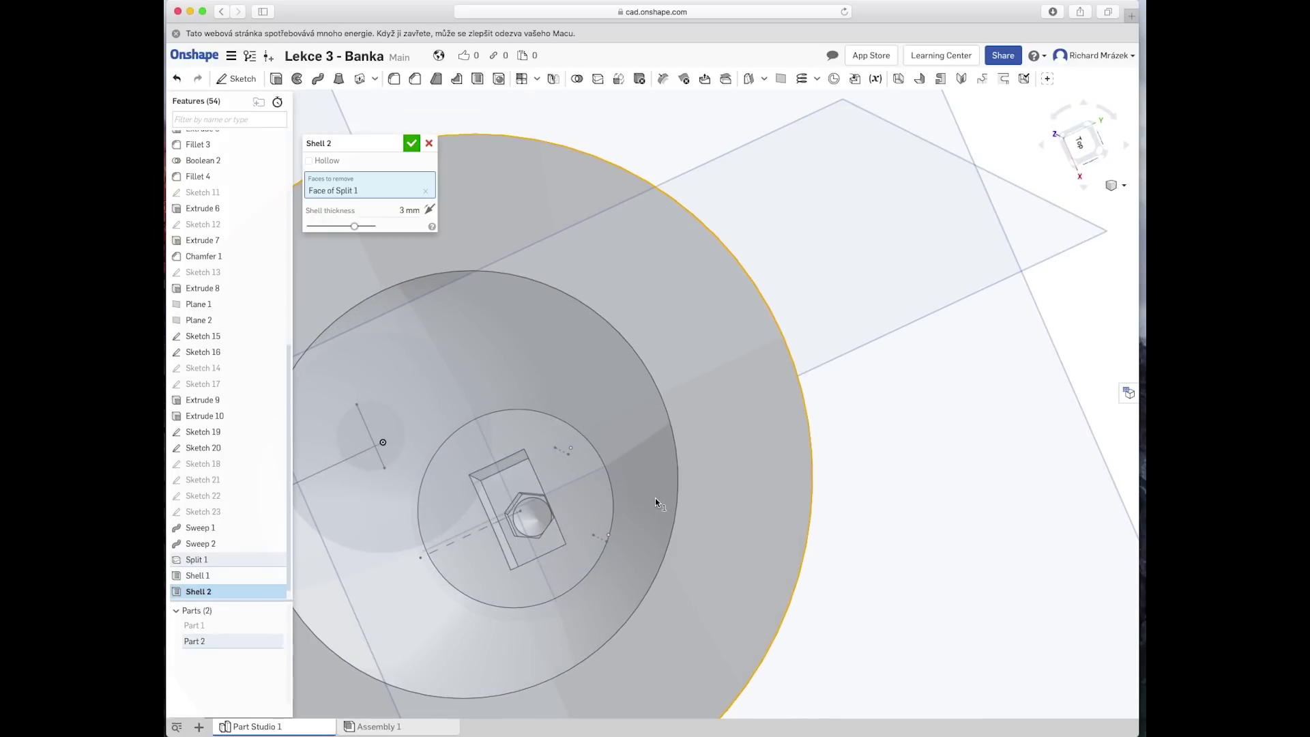
pyautogui.moveTo(580, 524); pyautogui.dragTo(538, 509, button='right')
pyautogui.scroll(-5, 538, 509)
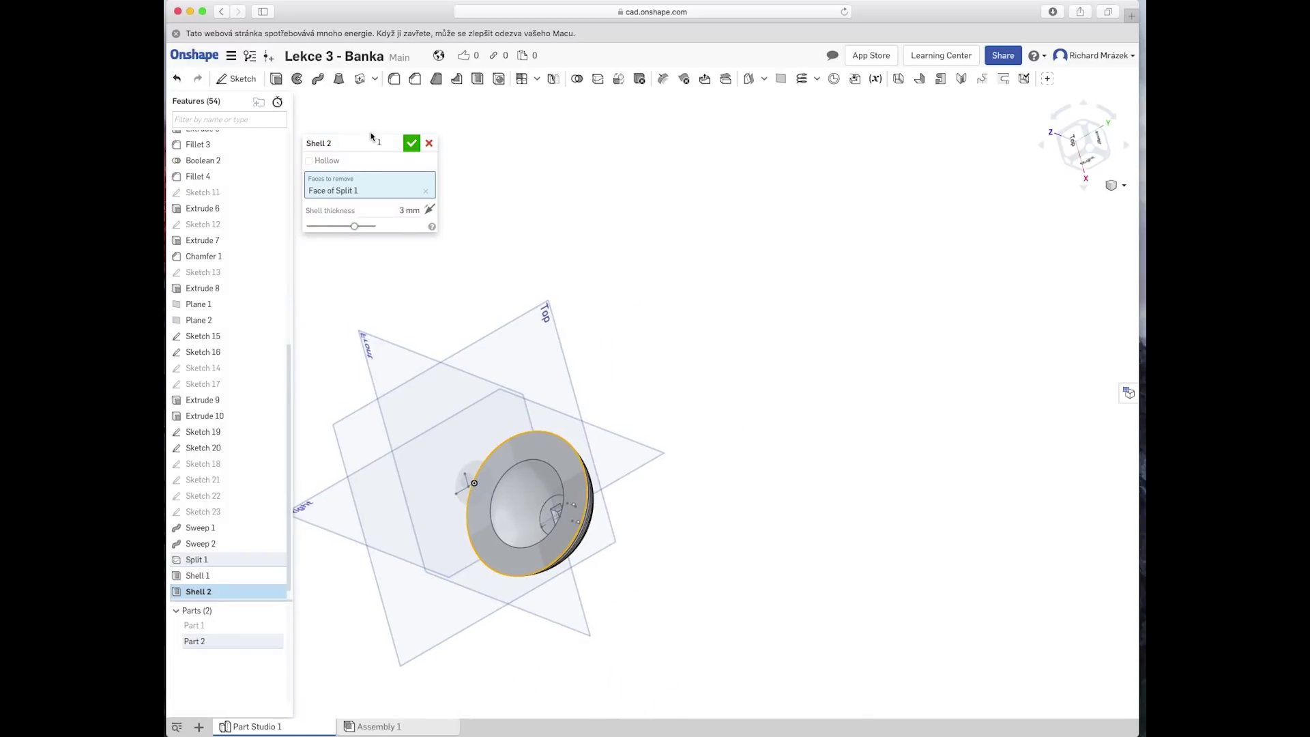
pyautogui.click(411, 143)
pyautogui.moveTo(600, 322)
pyautogui.mouseDown(button='right')
pyautogui.moveTo(526, 295)
pyautogui.moveTo(615, 354)
pyautogui.moveTo(653, 304)
pyautogui.moveTo(635, 298)
pyautogui.moveTo(610, 318)
pyautogui.mouseUp(button='right')
pyautogui.moveTo(228, 625)
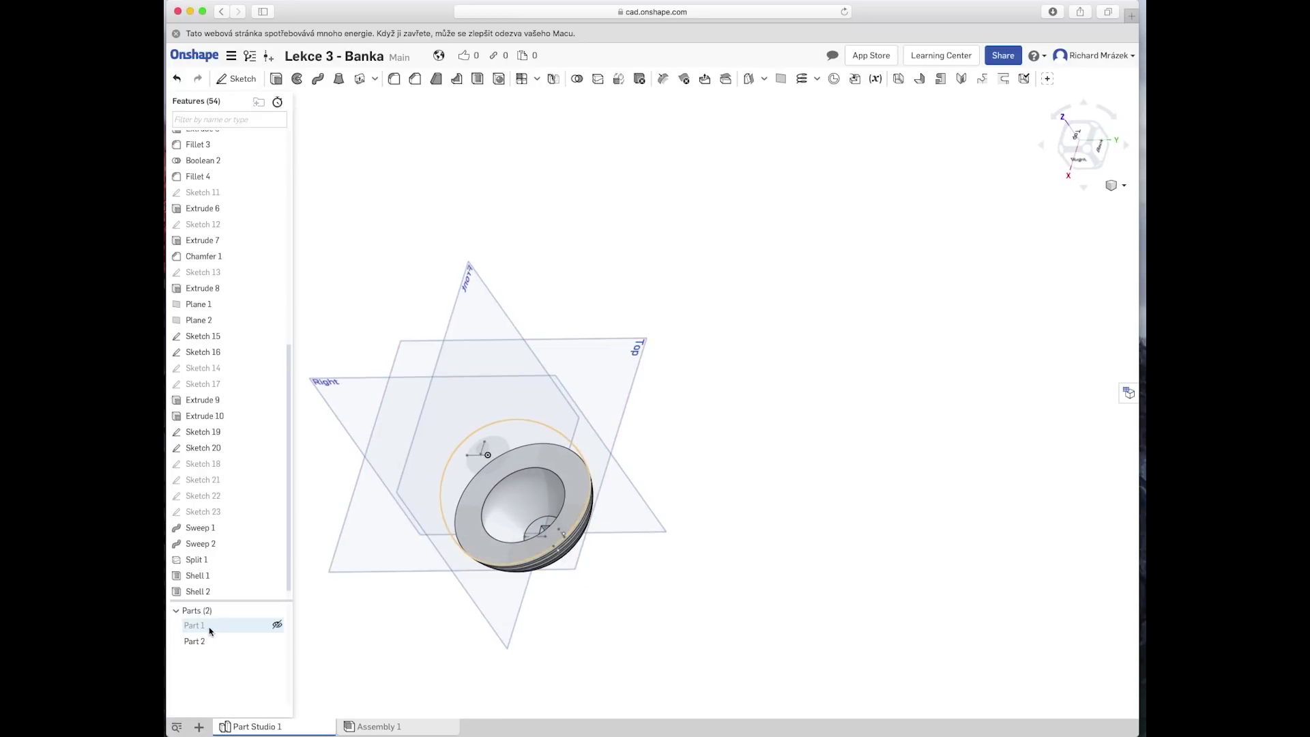
pyautogui.click(277, 627)
pyautogui.moveTo(588, 634)
pyautogui.mouseDown(button='right')
pyautogui.moveTo(513, 618)
pyautogui.moveTo(510, 648)
pyautogui.mouseUp(button='right')
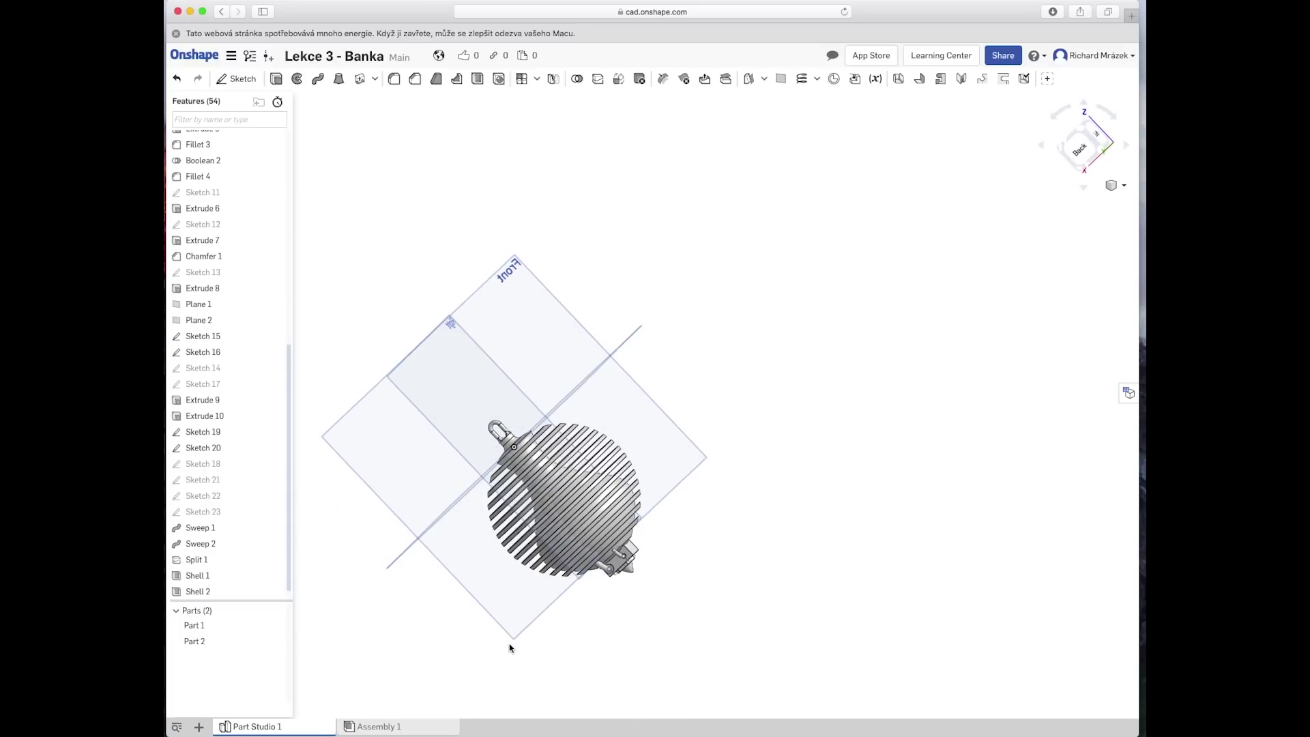
pyautogui.click(578, 80)
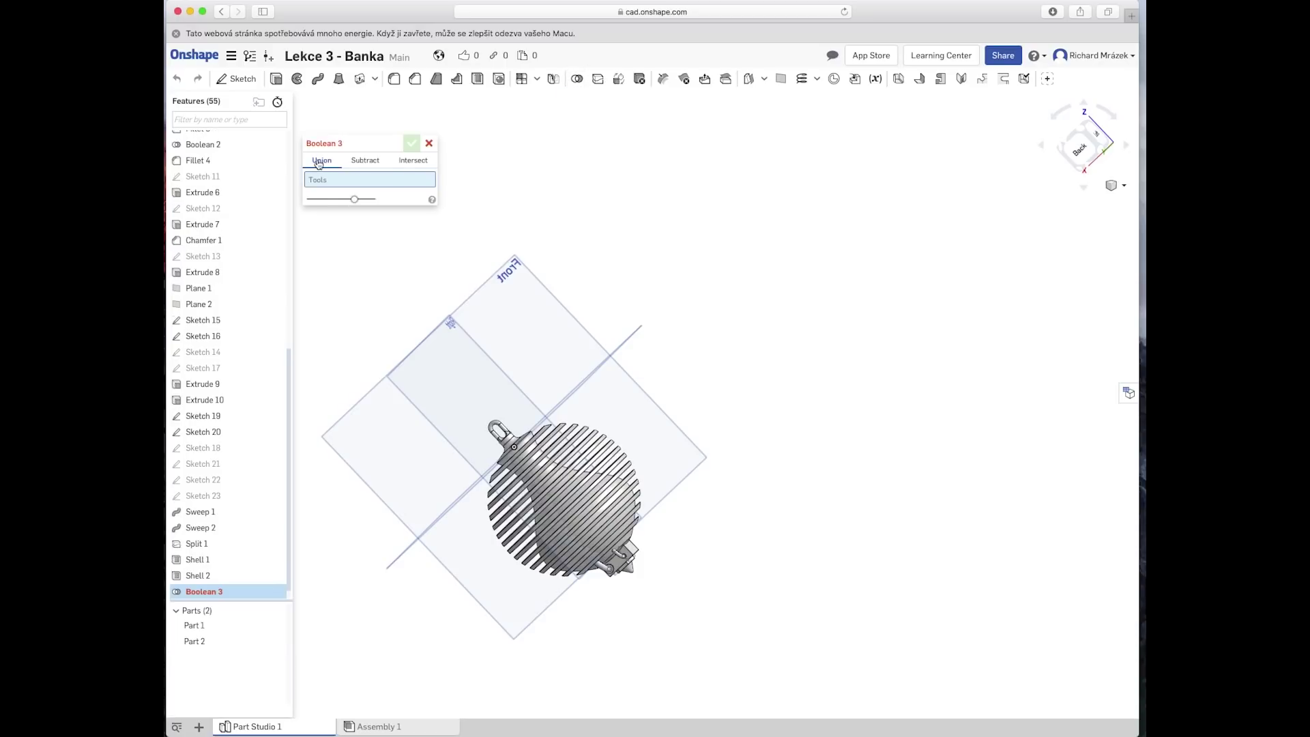
pyautogui.click(511, 462)
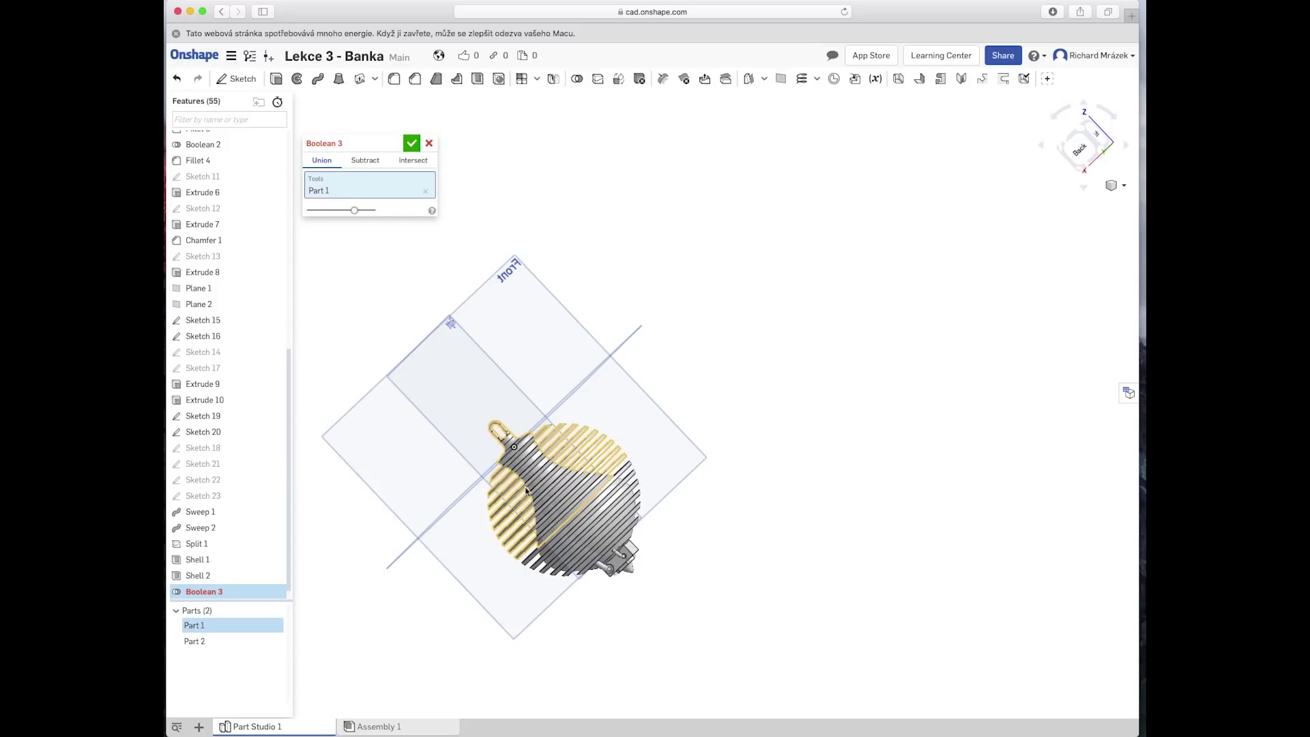
pyautogui.click(579, 539)
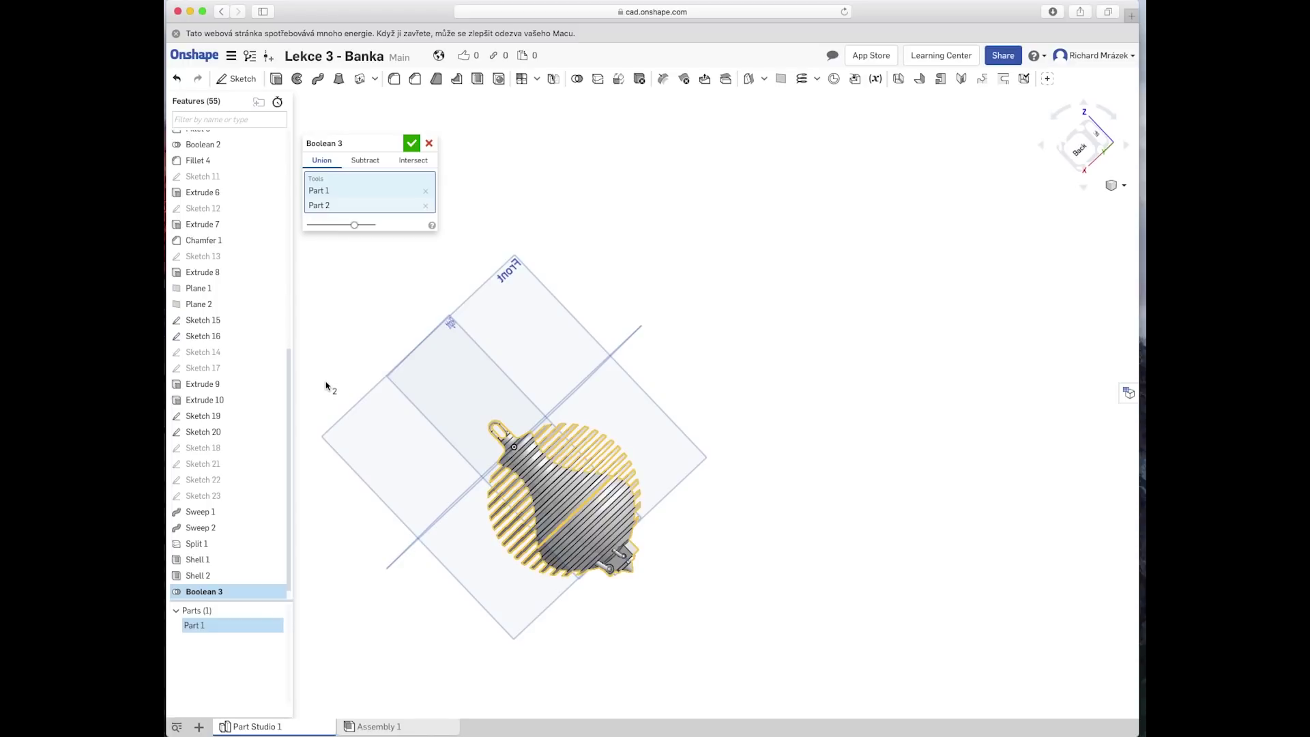
pyautogui.click(412, 143)
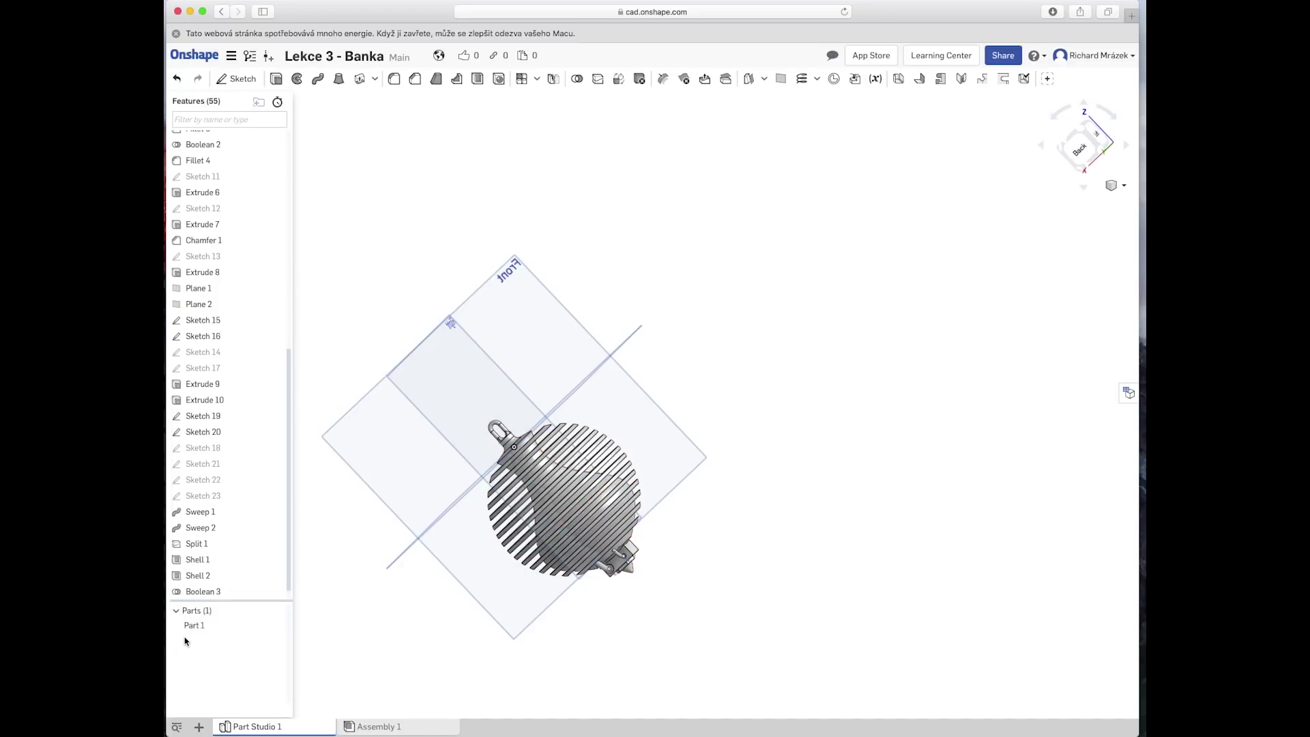
# Step: Turn on a section view through the Front plane
pyautogui.moveTo(460, 673)
pyautogui.mouseDown(button='right')
pyautogui.moveTo(495, 671)
pyautogui.moveTo(556, 617)
pyautogui.moveTo(643, 601)
pyautogui.moveTo(576, 600)
pyautogui.moveTo(497, 629)
pyautogui.mouseUp(button='right')
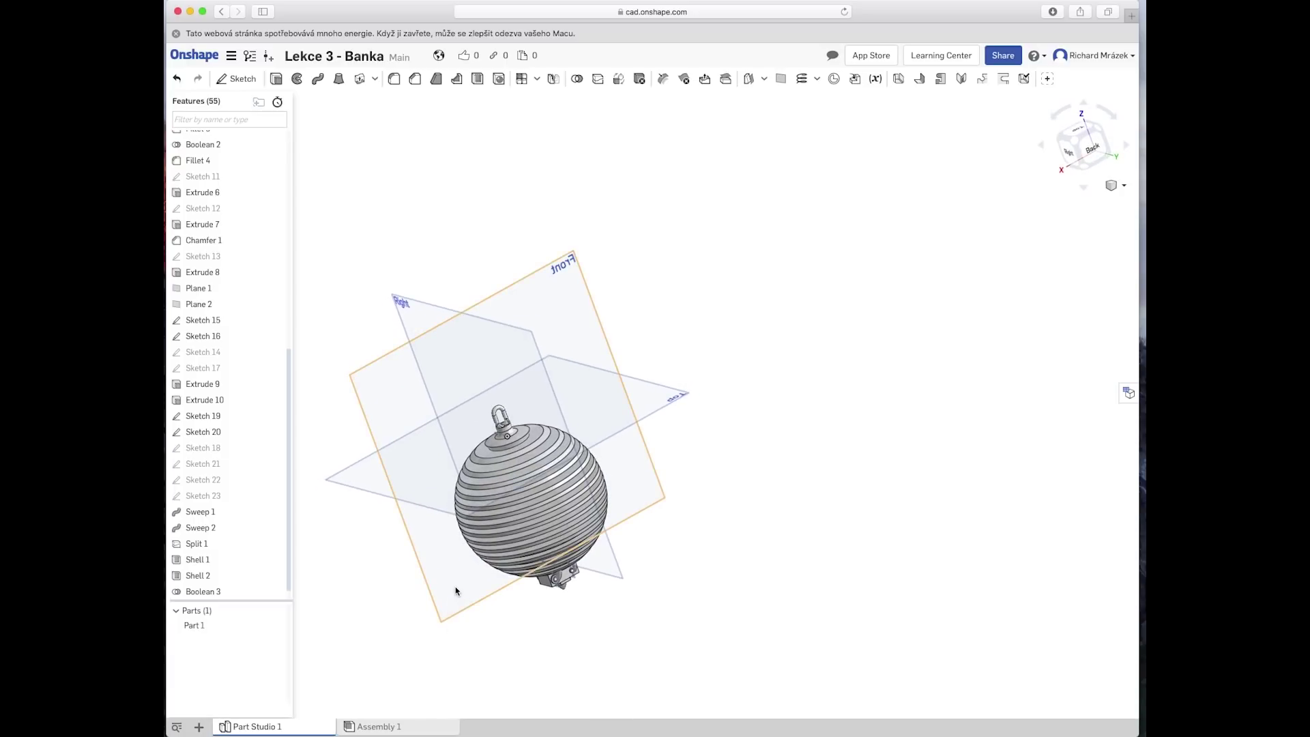
pyautogui.click(462, 611)
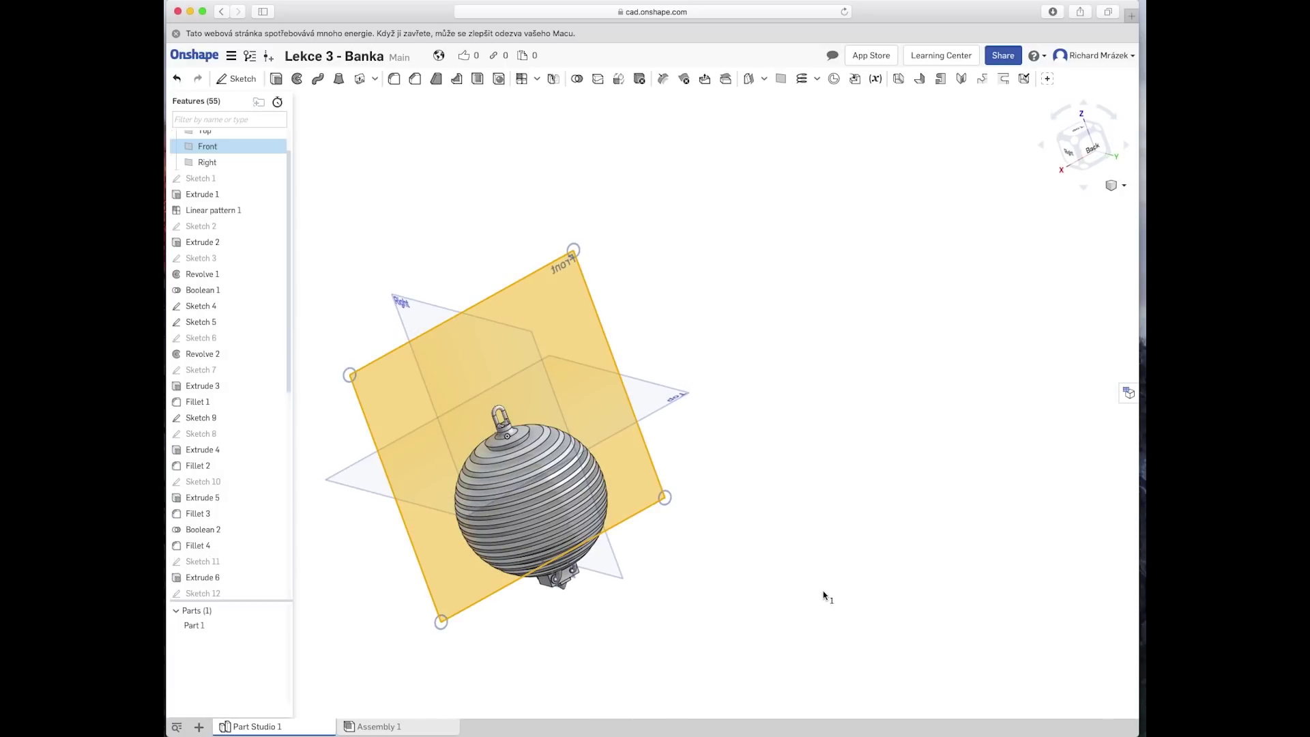
pyautogui.moveTo(825, 597)
pyautogui.mouseDown(button='right')
pyautogui.moveTo(892, 596)
pyautogui.moveTo(838, 598)
pyautogui.mouseUp(button='right')
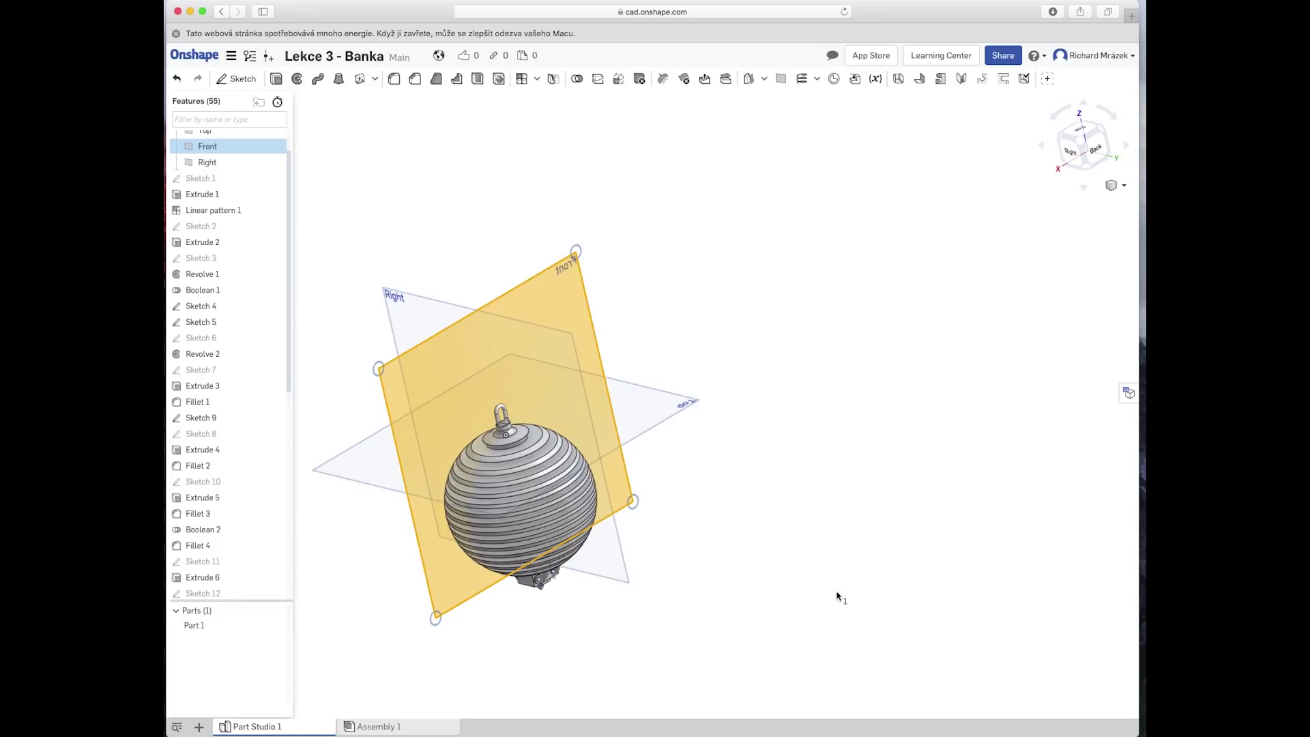
pyautogui.click(1125, 188)
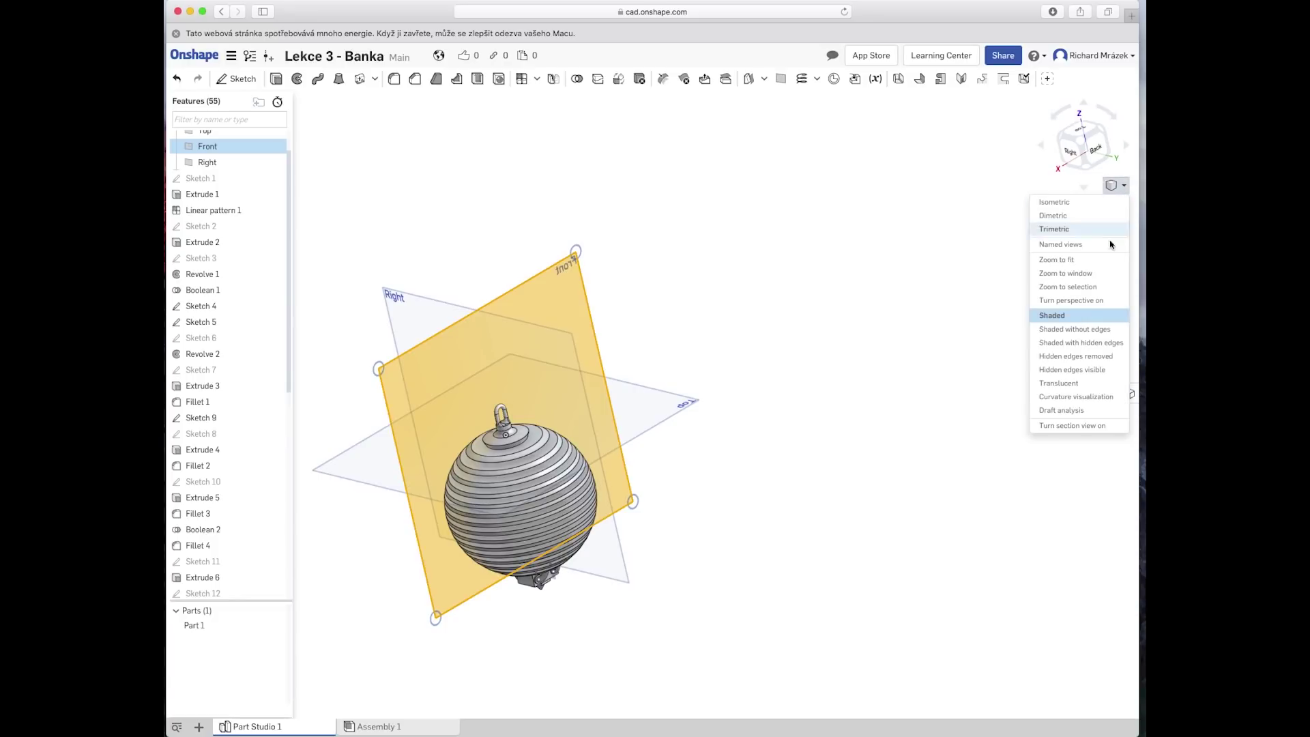
pyautogui.click(1073, 426)
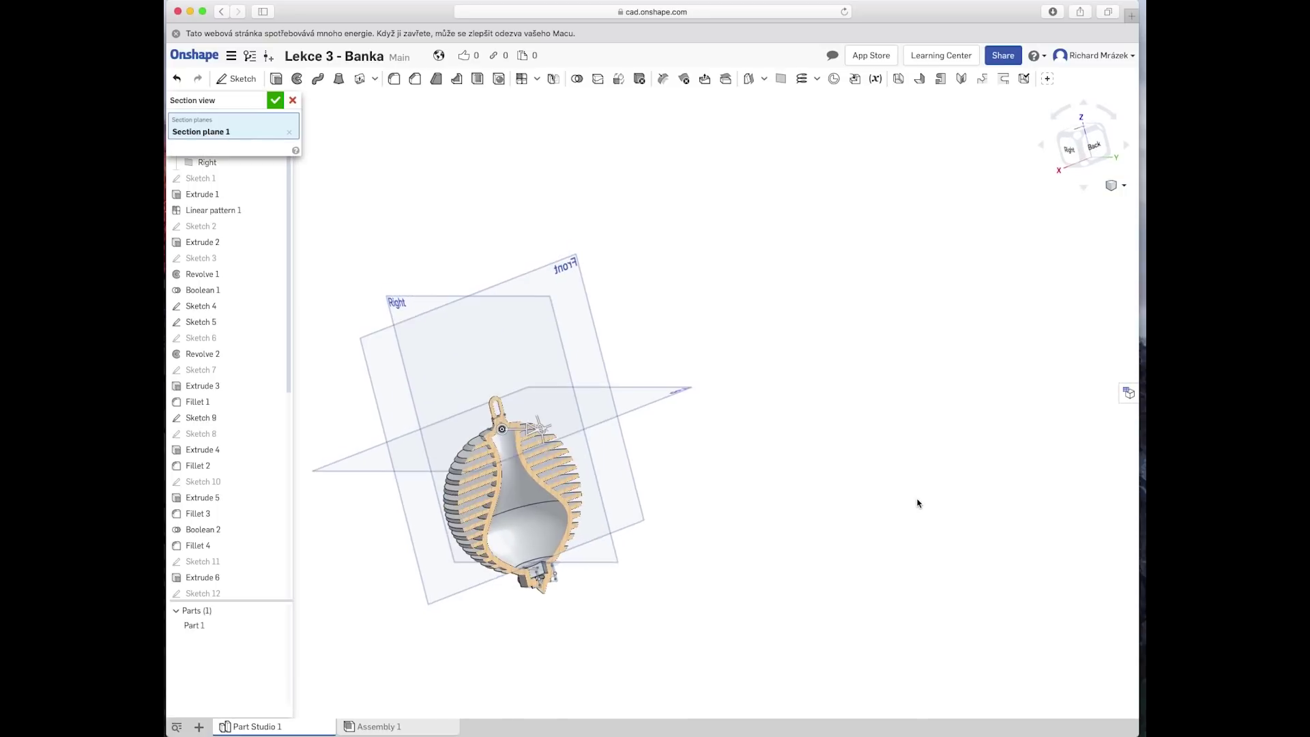
# Step: Move the section cut to about -8.2 mm and close the section settings
pyautogui.moveTo(535, 617); pyautogui.dragTo(513, 611, button='right')
pyautogui.scroll(3, 513, 612)
pyautogui.scroll(2, 508, 604)
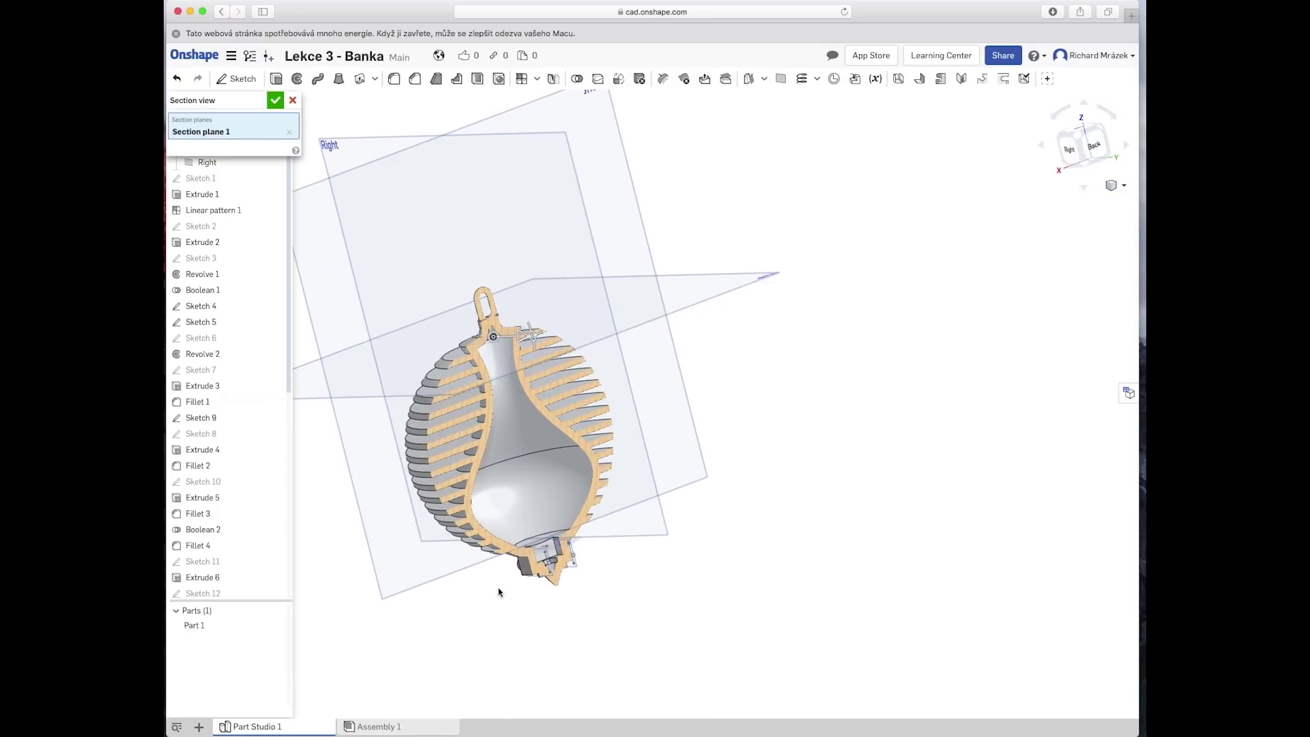
pyautogui.moveTo(722, 584); pyautogui.dragTo(741, 587, button='right')
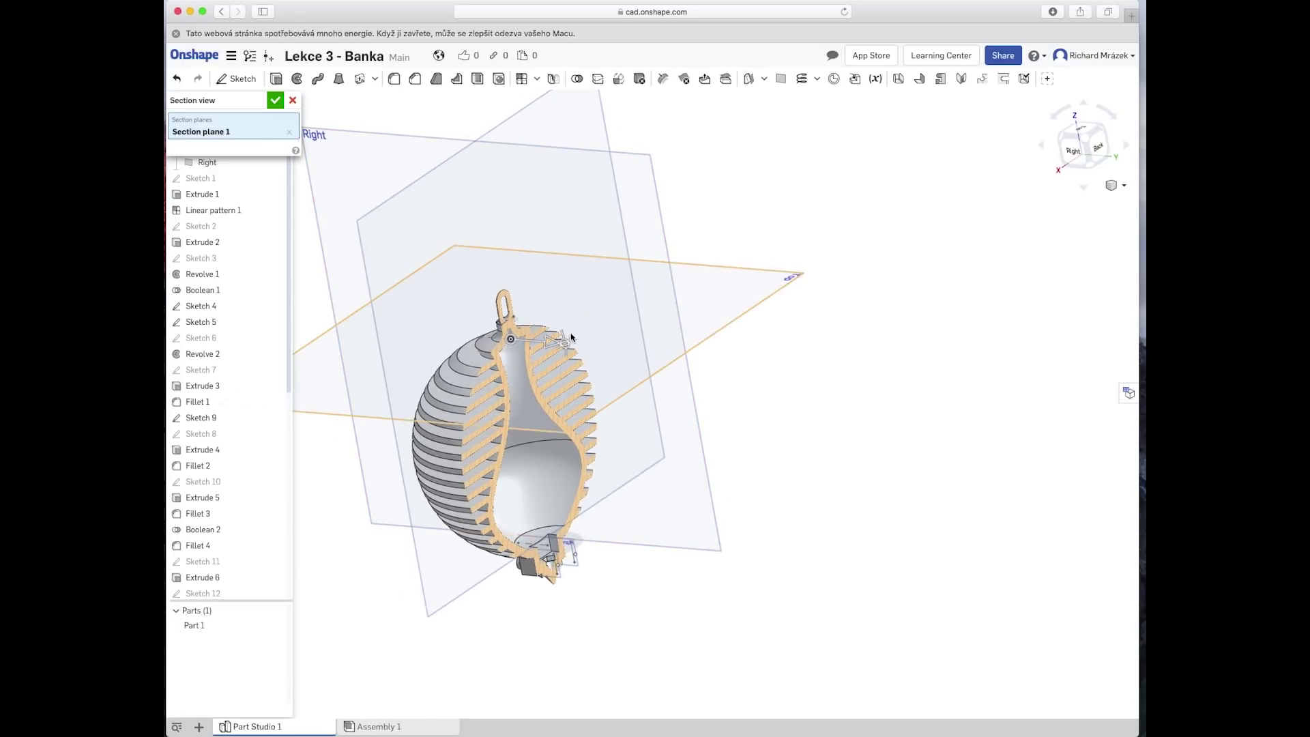
pyautogui.moveTo(544, 346)
pyautogui.mouseDown()
pyautogui.moveTo(527, 340)
pyautogui.moveTo(537, 344)
pyautogui.mouseUp()
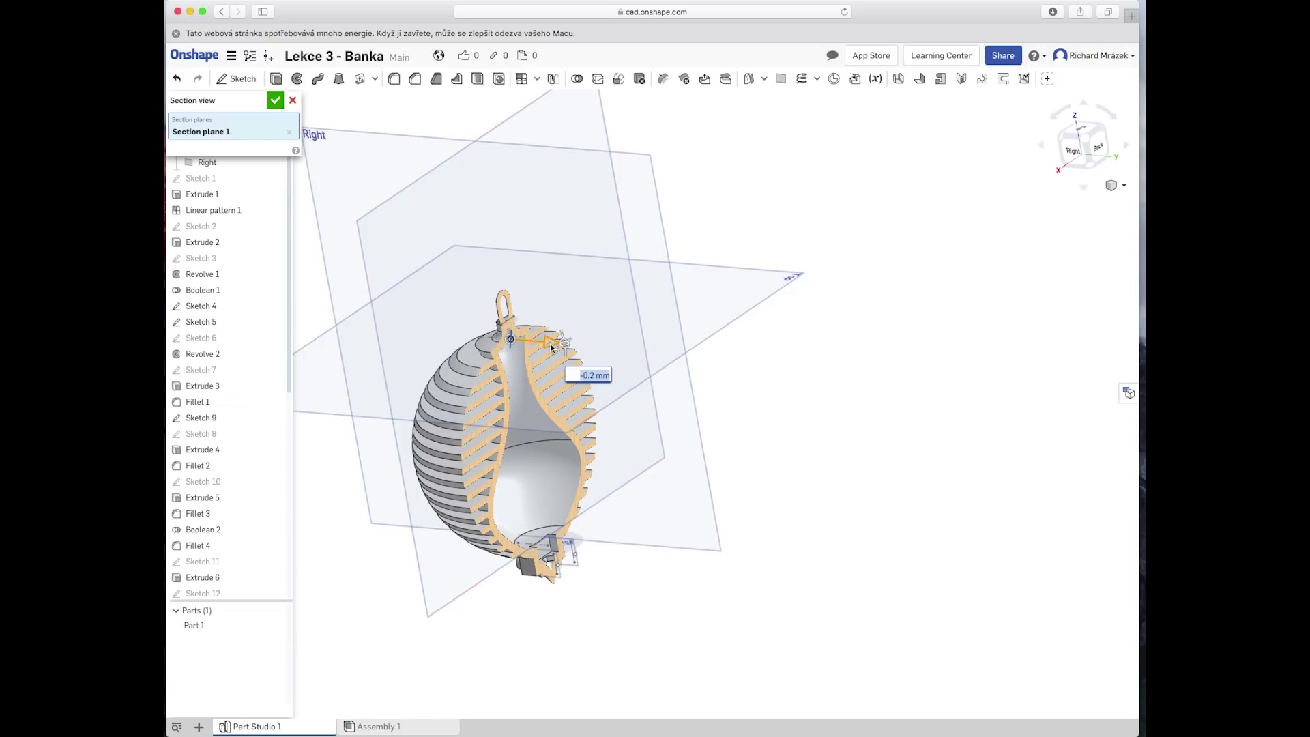
pyautogui.moveTo(550, 346)
pyautogui.mouseDown()
pyautogui.moveTo(448, 341)
pyautogui.moveTo(582, 348)
pyautogui.moveTo(539, 343)
pyautogui.mouseUp()
pyautogui.press('Return')
pyautogui.moveTo(868, 526)
pyautogui.mouseDown(button='right')
pyautogui.moveTo(839, 528)
pyautogui.moveTo(845, 512)
pyautogui.mouseUp(button='right')
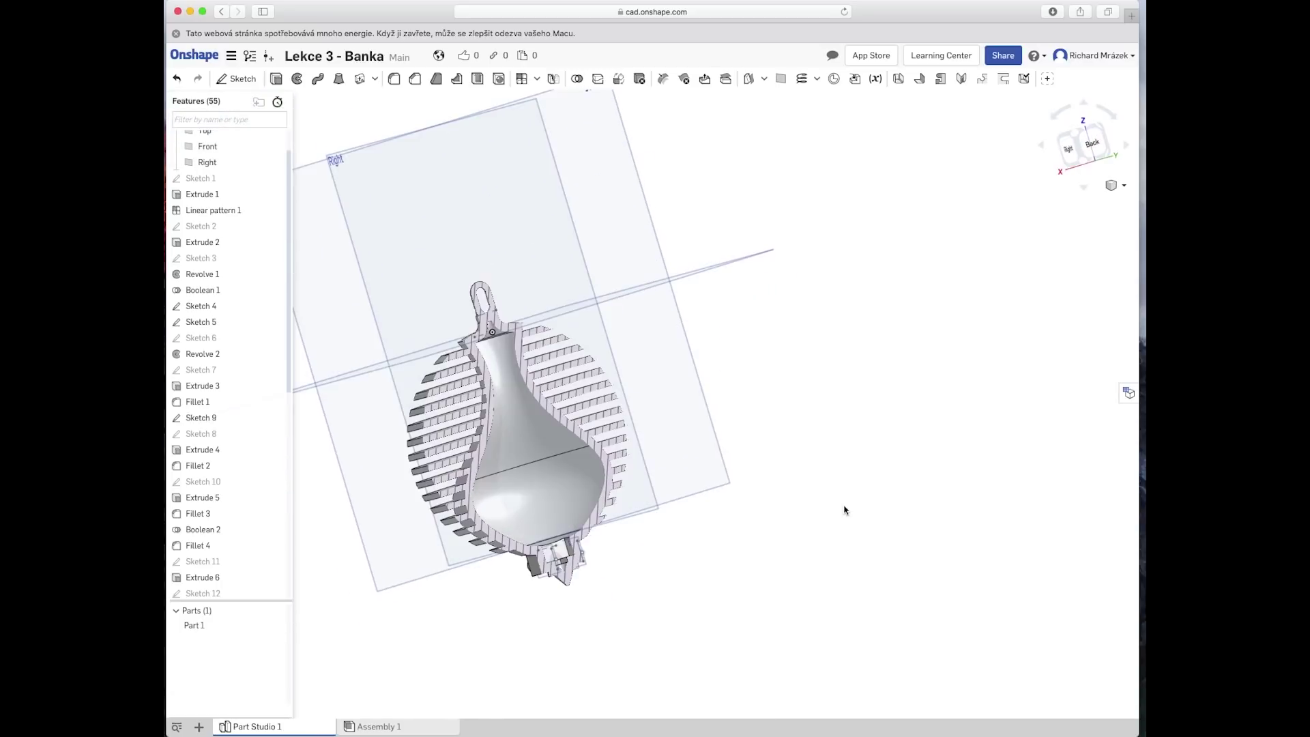
# Step: Turn the section view off and orbit around the full slatted sphere
pyautogui.click(1124, 185)
pyautogui.click(1049, 412)
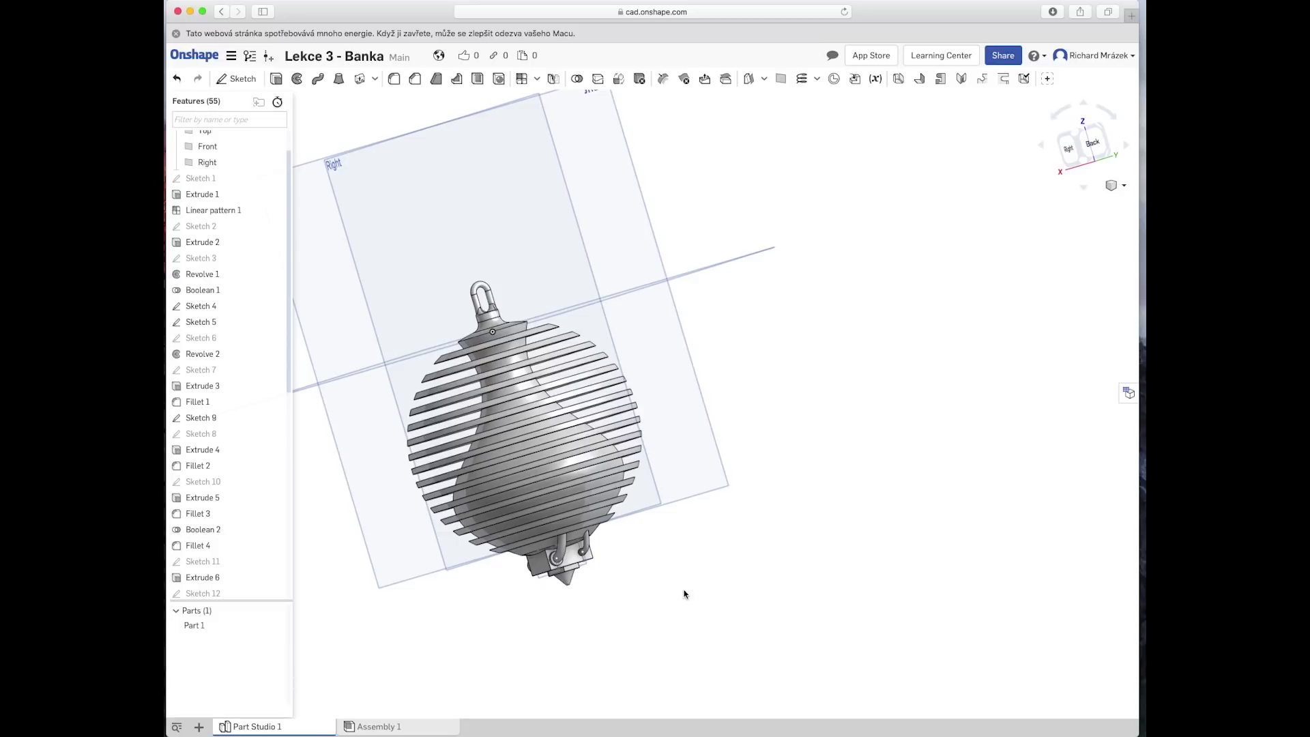
pyautogui.moveTo(706, 600)
pyautogui.mouseDown(button='right')
pyautogui.moveTo(649, 599)
pyautogui.moveTo(647, 619)
pyautogui.moveTo(739, 596)
pyautogui.moveTo(721, 576)
pyautogui.moveTo(722, 596)
pyautogui.moveTo(748, 591)
pyautogui.moveTo(741, 581)
pyautogui.moveTo(690, 623)
pyautogui.moveTo(617, 573)
pyautogui.moveTo(609, 543)
pyautogui.moveTo(585, 556)
pyautogui.moveTo(612, 652)
pyautogui.moveTo(608, 549)
pyautogui.moveTo(669, 563)
pyautogui.mouseUp(button='right')
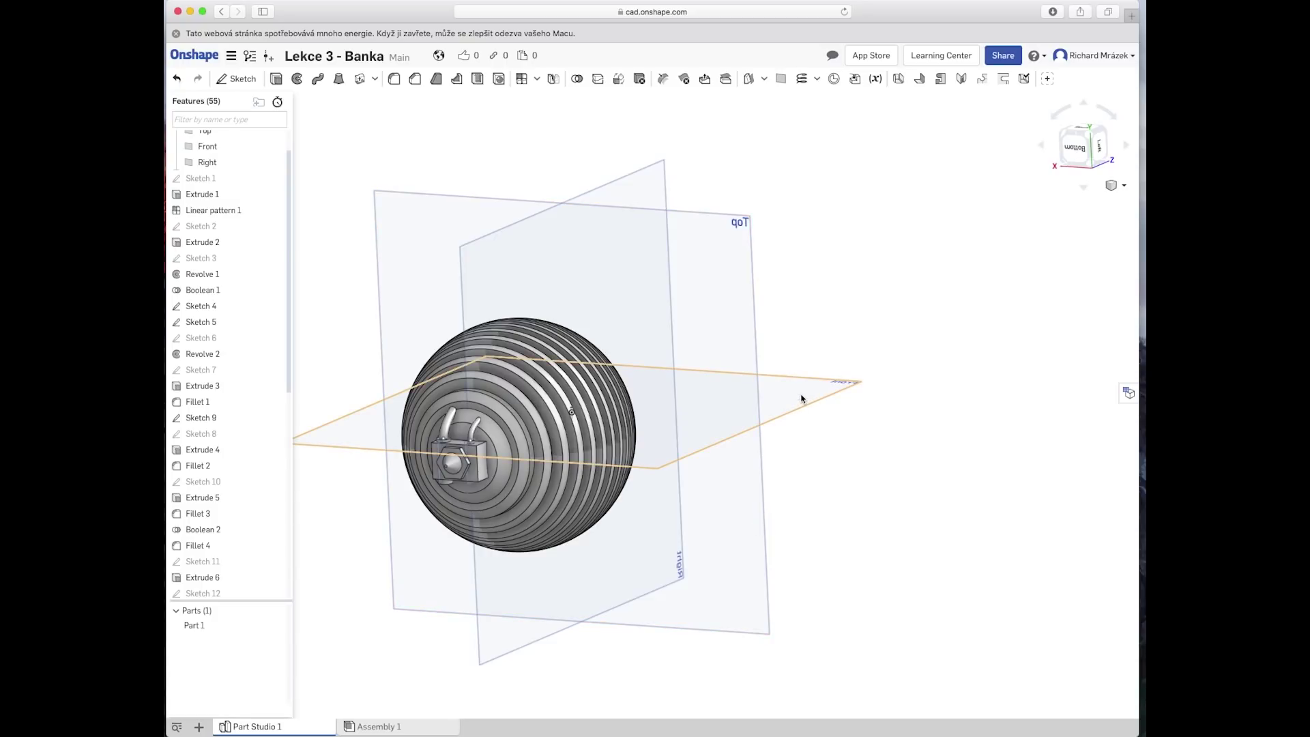
pyautogui.moveTo(868, 512)
pyautogui.mouseDown(button='right')
pyautogui.moveTo(765, 544)
pyautogui.moveTo(651, 380)
pyautogui.mouseUp(button='right')
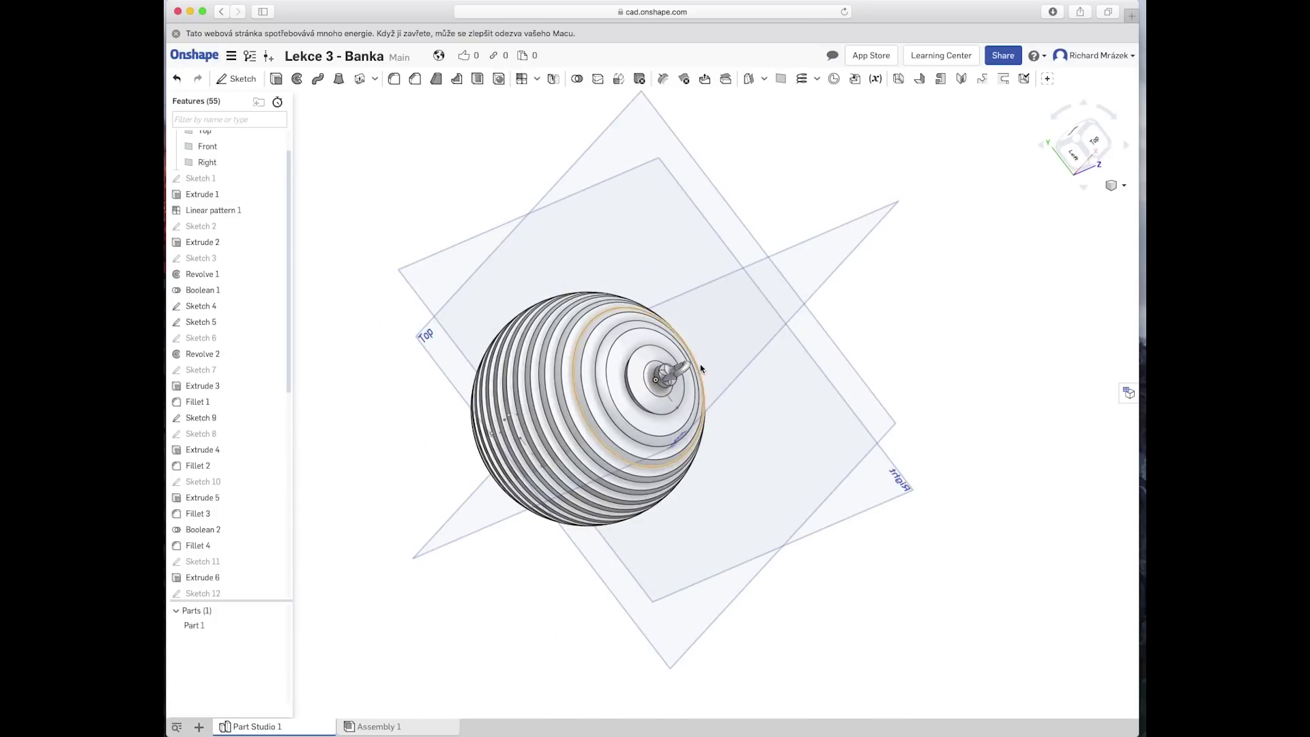
pyautogui.moveTo(887, 570)
pyautogui.mouseDown(button='right')
pyautogui.moveTo(944, 609)
pyautogui.moveTo(989, 582)
pyautogui.mouseUp(button='right')
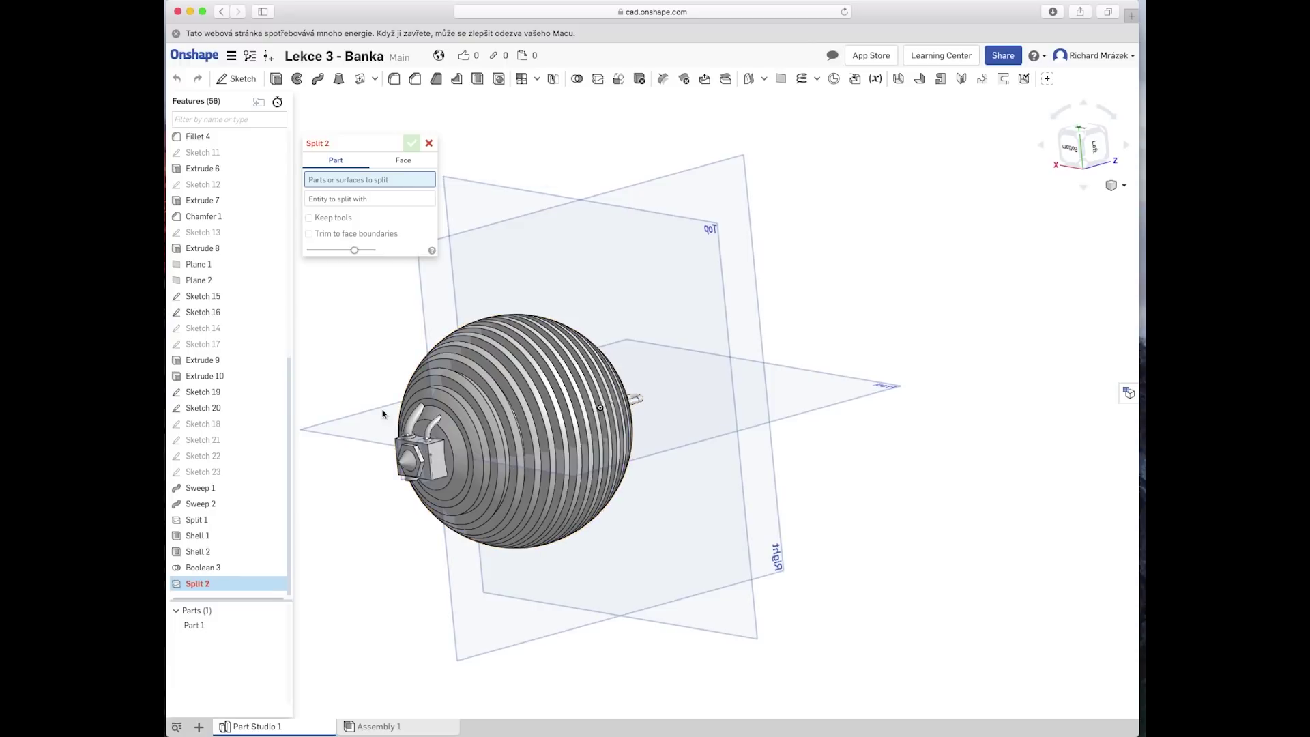
# Step: Split the lamp shade with the Front plane, keeping tools, into Part 1 and Part 2
pyautogui.click(421, 458)
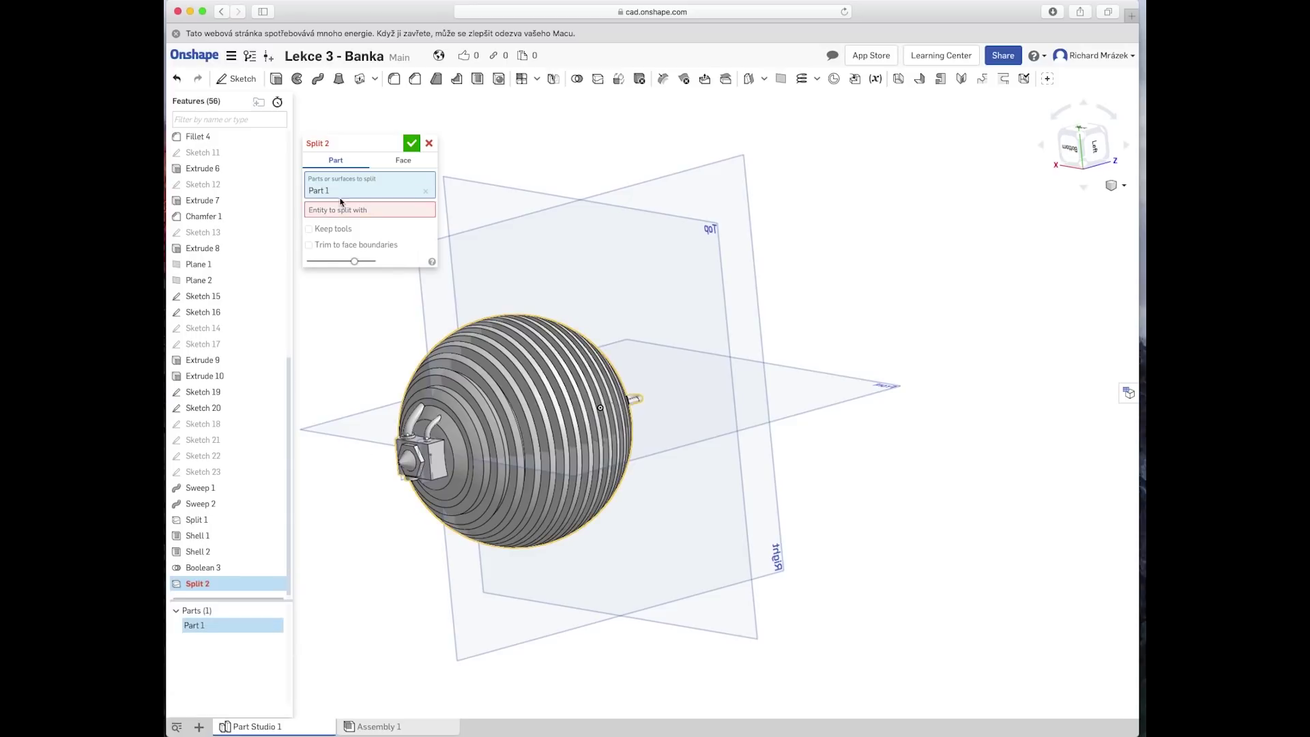
pyautogui.click(380, 212)
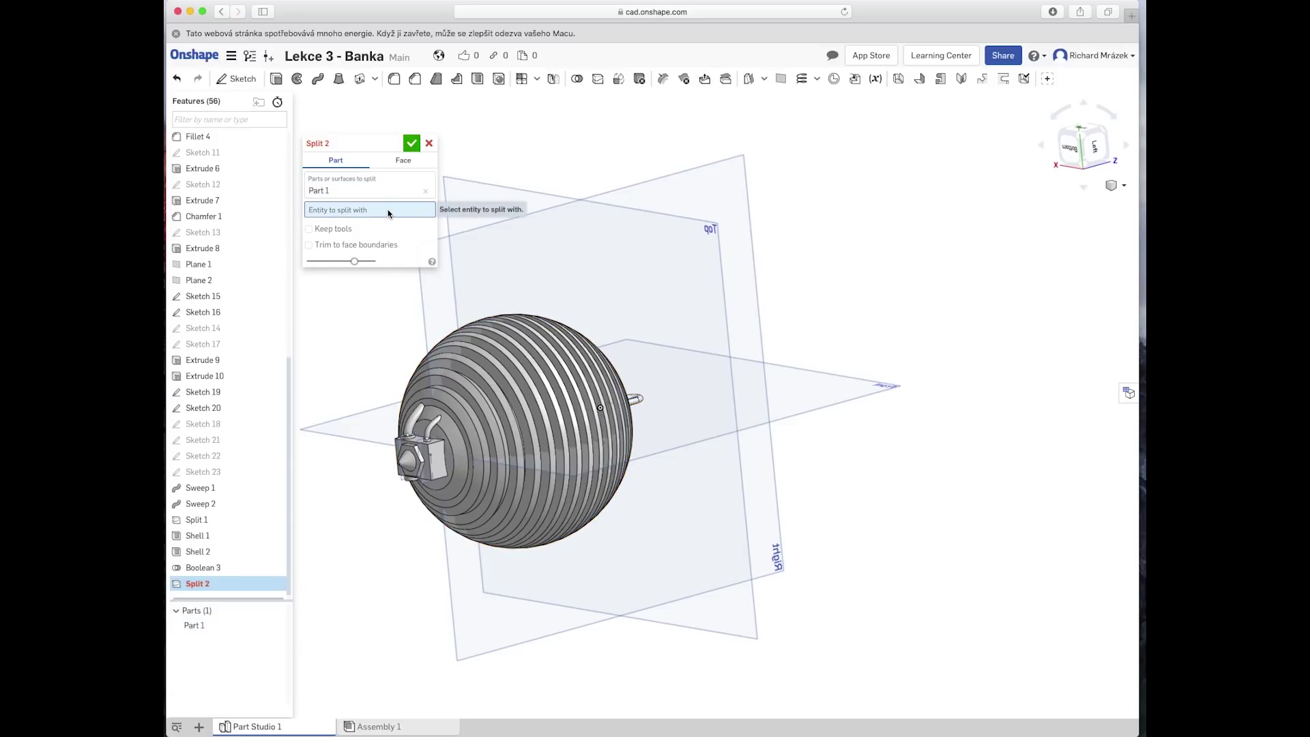
pyautogui.click(818, 395)
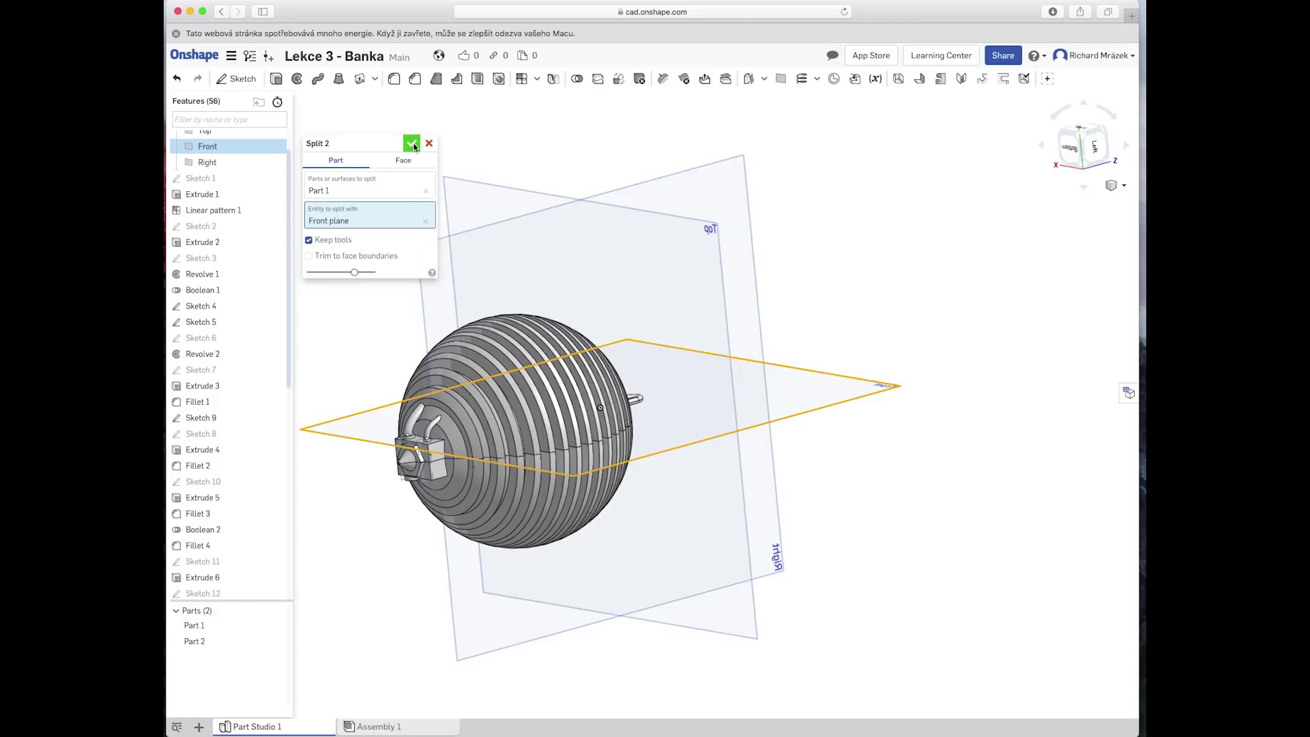
pyautogui.click(412, 144)
pyautogui.moveTo(917, 529)
pyautogui.mouseDown(button='right')
pyautogui.moveTo(682, 530)
pyautogui.moveTo(705, 510)
pyautogui.moveTo(551, 579)
pyautogui.mouseUp(button='right')
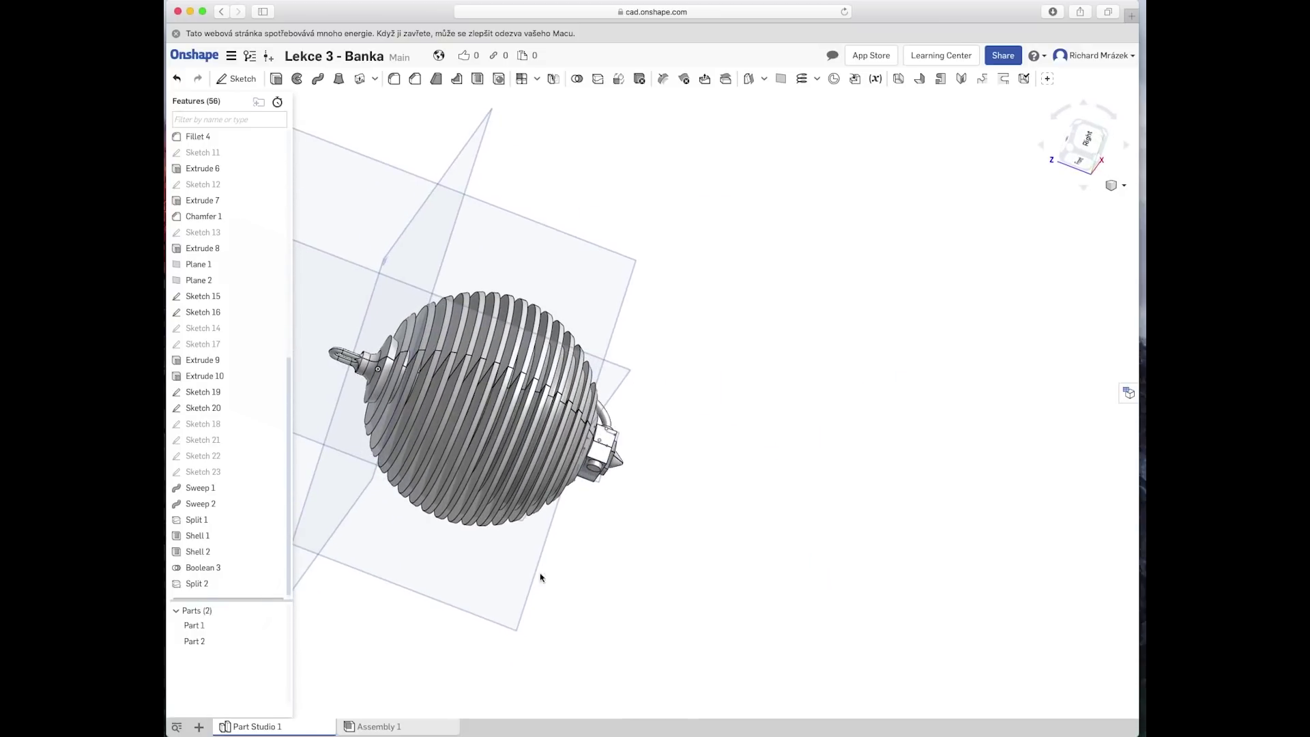
# Step: Turn on a section view through the Right plane
pyautogui.click(556, 565)
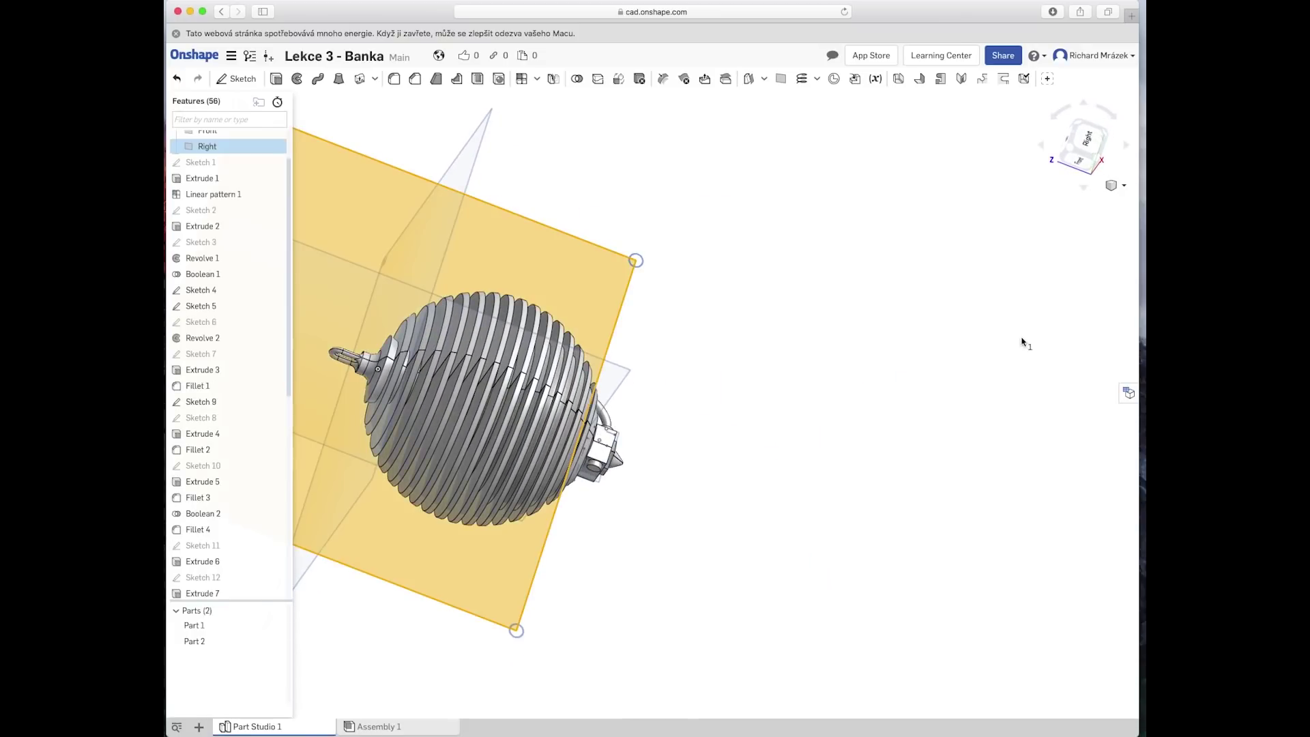
pyautogui.click(1125, 189)
pyautogui.click(717, 557)
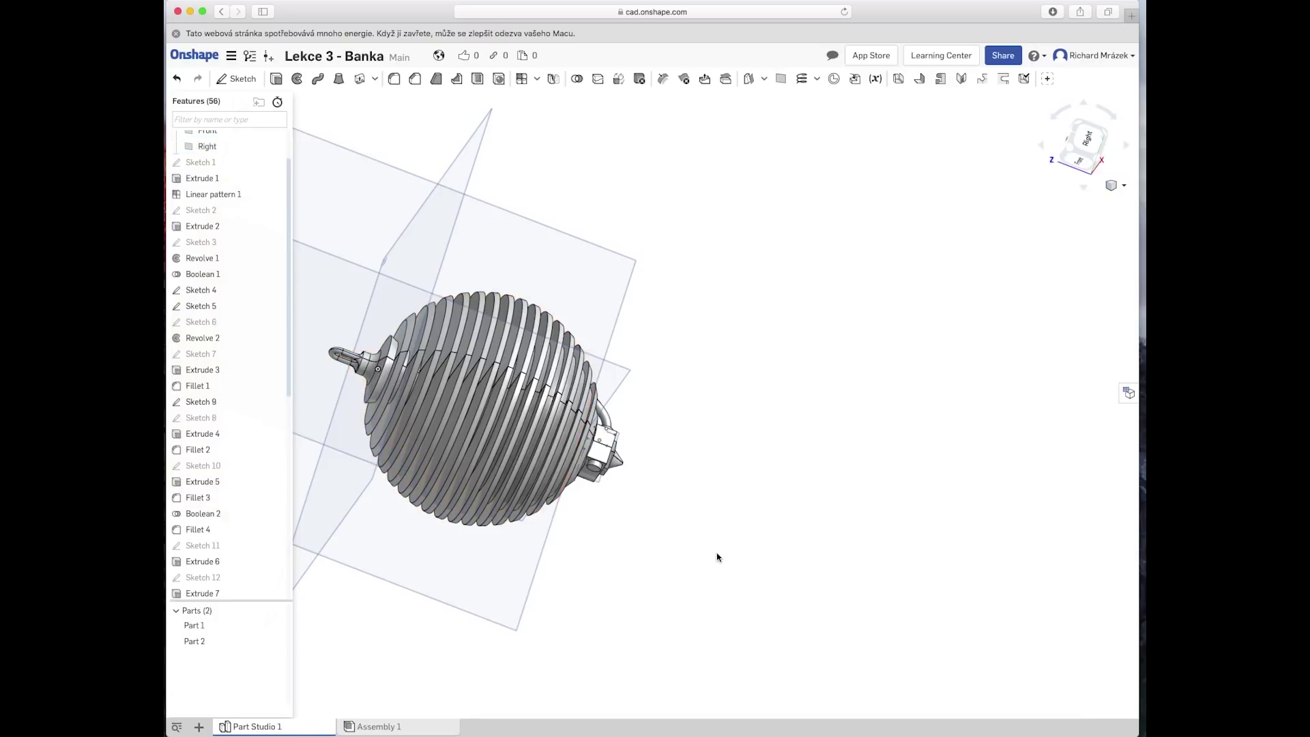
pyautogui.scroll(3, 442, 466)
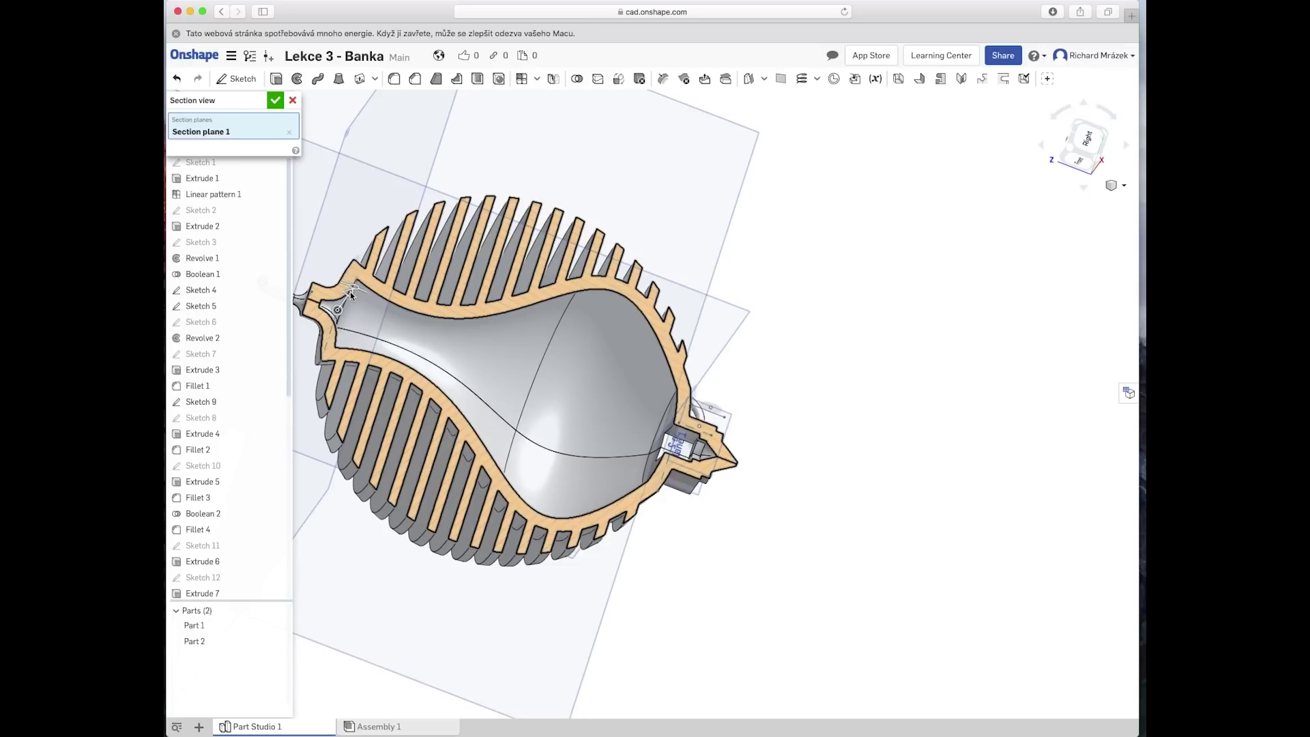
pyautogui.moveTo(348, 297)
pyautogui.mouseDown()
pyautogui.moveTo(330, 326)
pyautogui.moveTo(360, 276)
pyautogui.mouseUp()
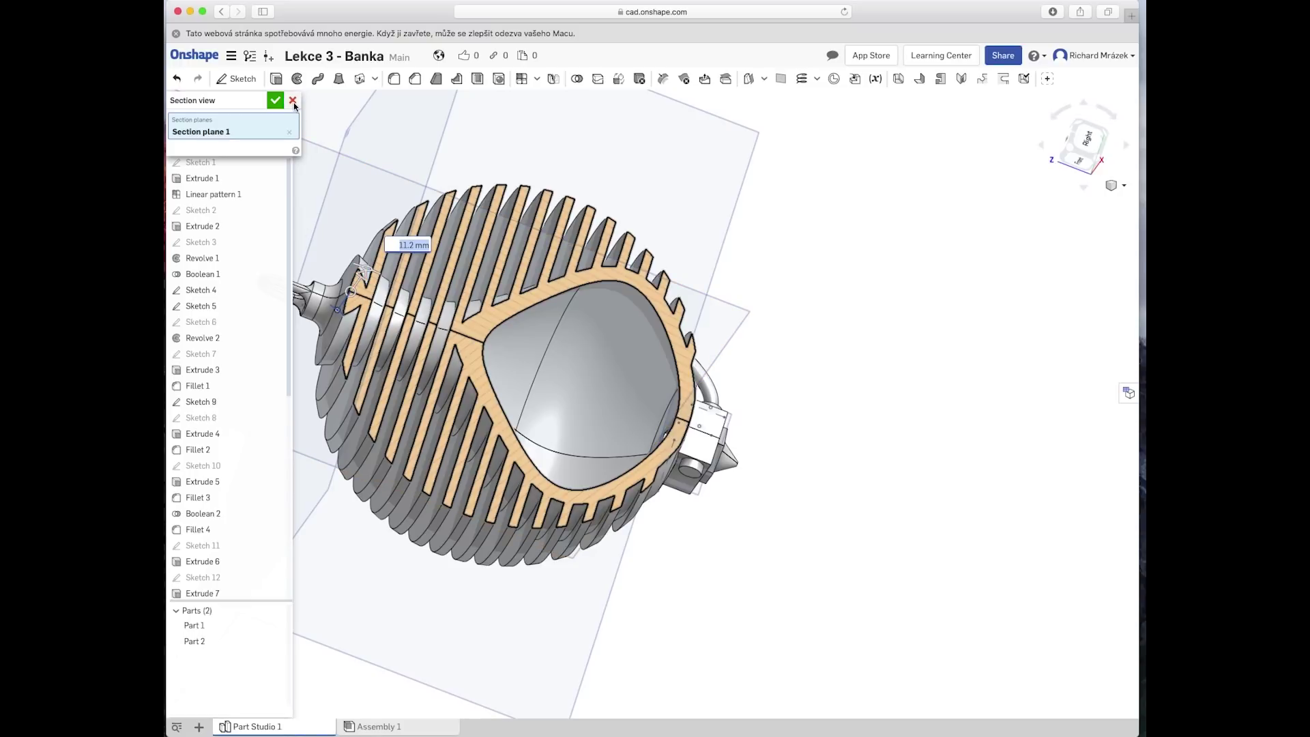
pyautogui.click(293, 100)
pyautogui.moveTo(693, 457)
pyautogui.mouseDown(button='right')
pyautogui.moveTo(769, 498)
pyautogui.moveTo(772, 541)
pyautogui.moveTo(703, 530)
pyautogui.moveTo(650, 593)
pyautogui.moveTo(708, 628)
pyautogui.moveTo(705, 649)
pyautogui.mouseUp(button='right')
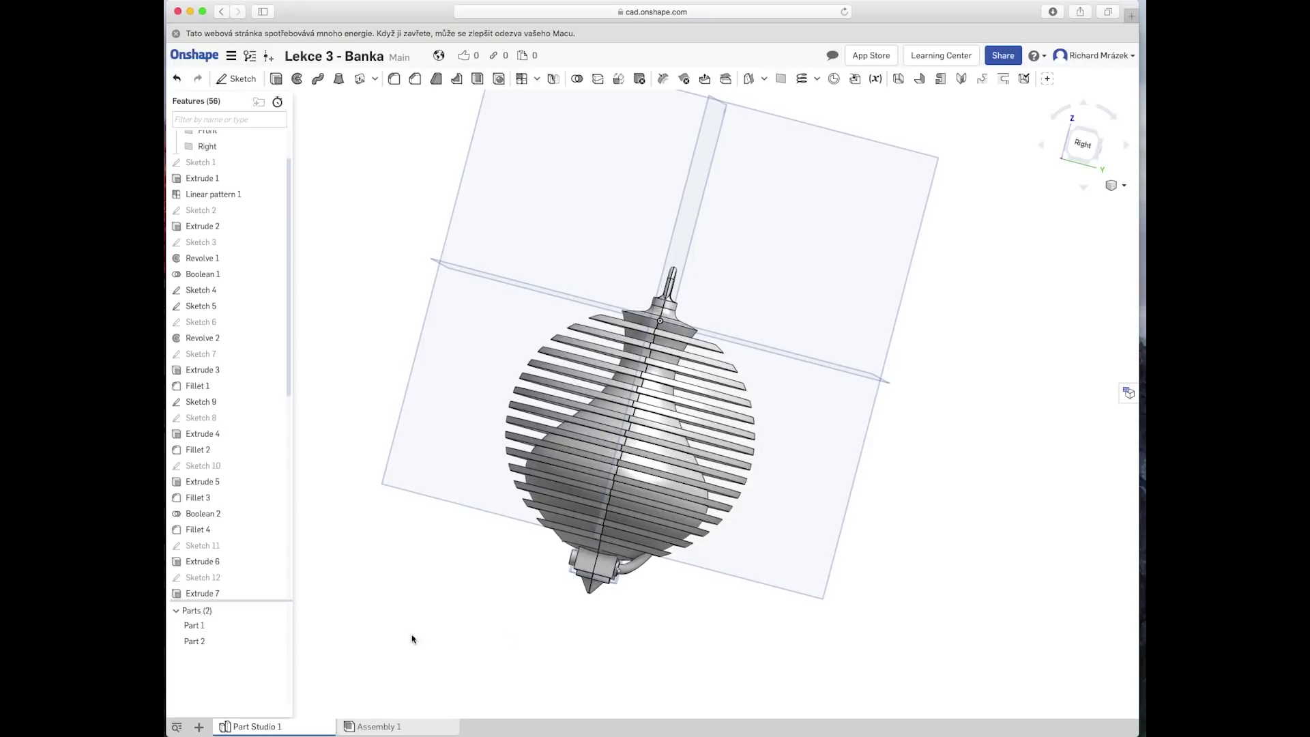
# Step: Export Part 1 as a fine-resolution binary STL in millimetres for download
pyautogui.moveTo(194, 624)
pyautogui.moveTo(199, 627); pyautogui.dragTo(220, 629)
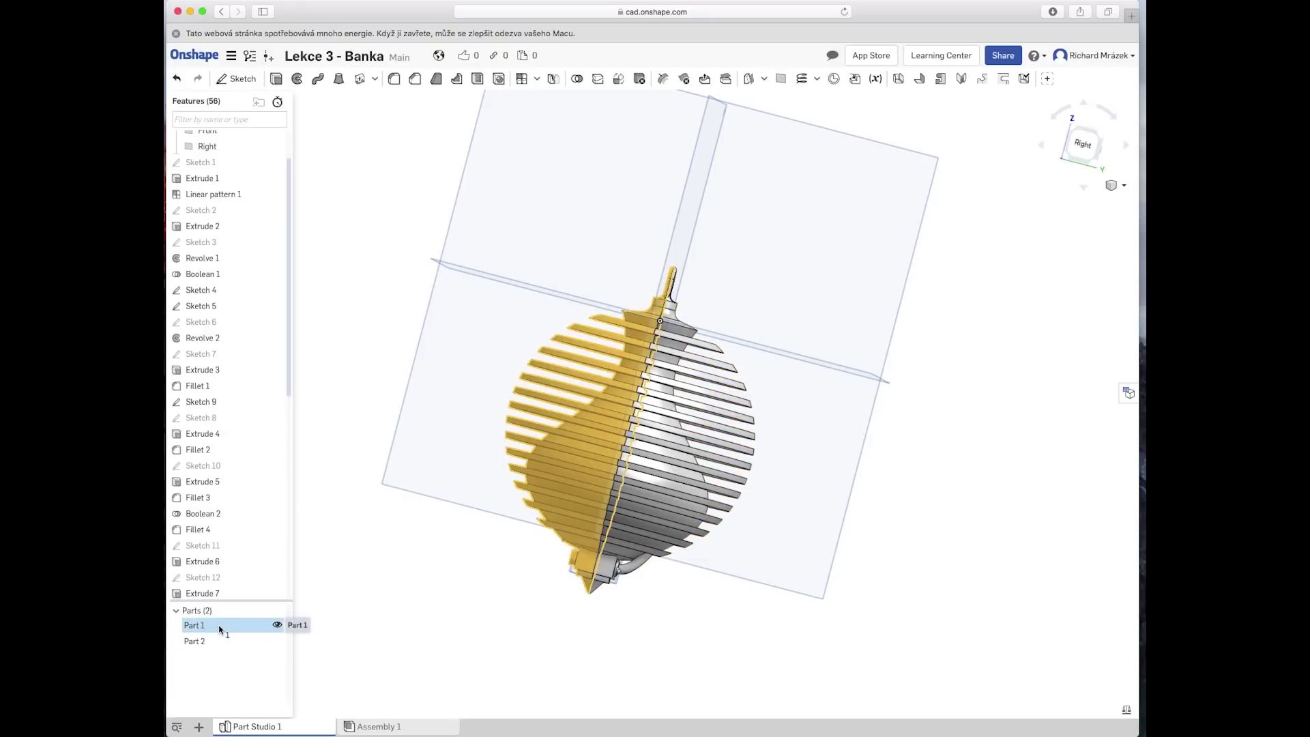
pyautogui.rightClick(219, 629)
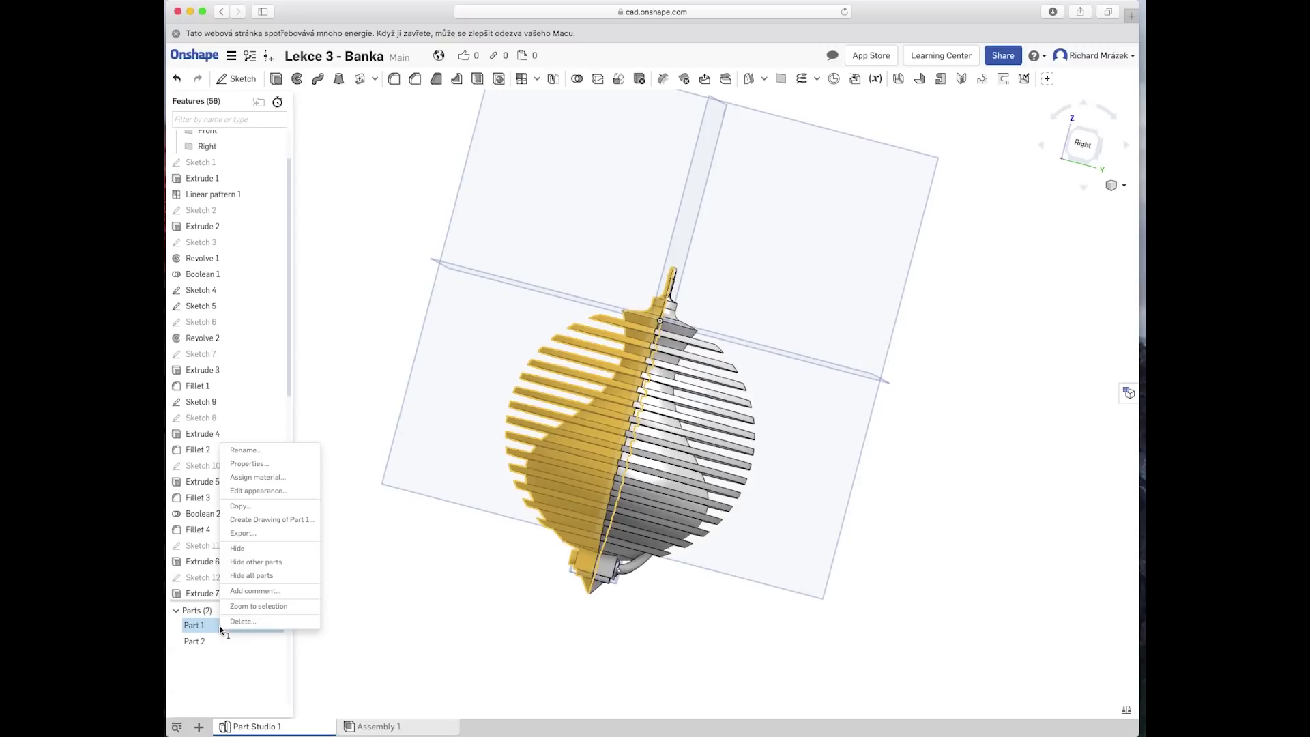
pyautogui.click(274, 538)
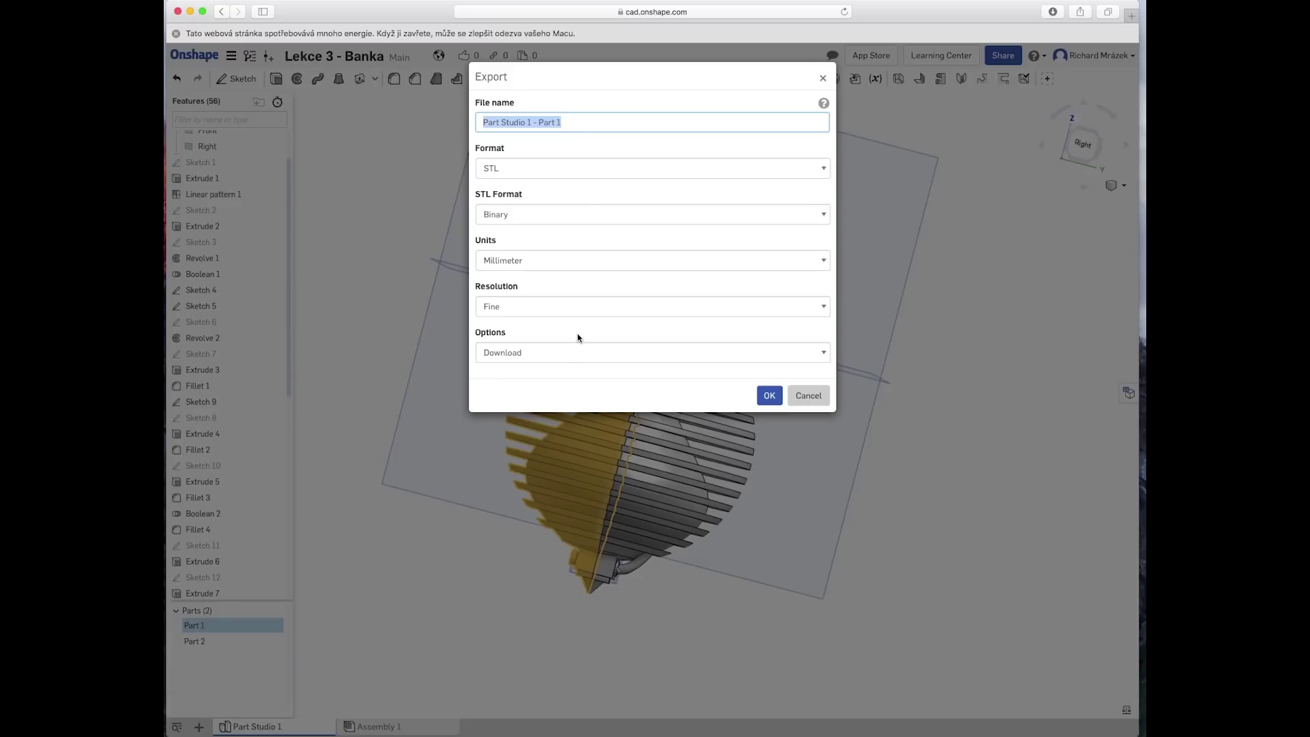
pyautogui.click(812, 403)
pyautogui.moveTo(195, 625)
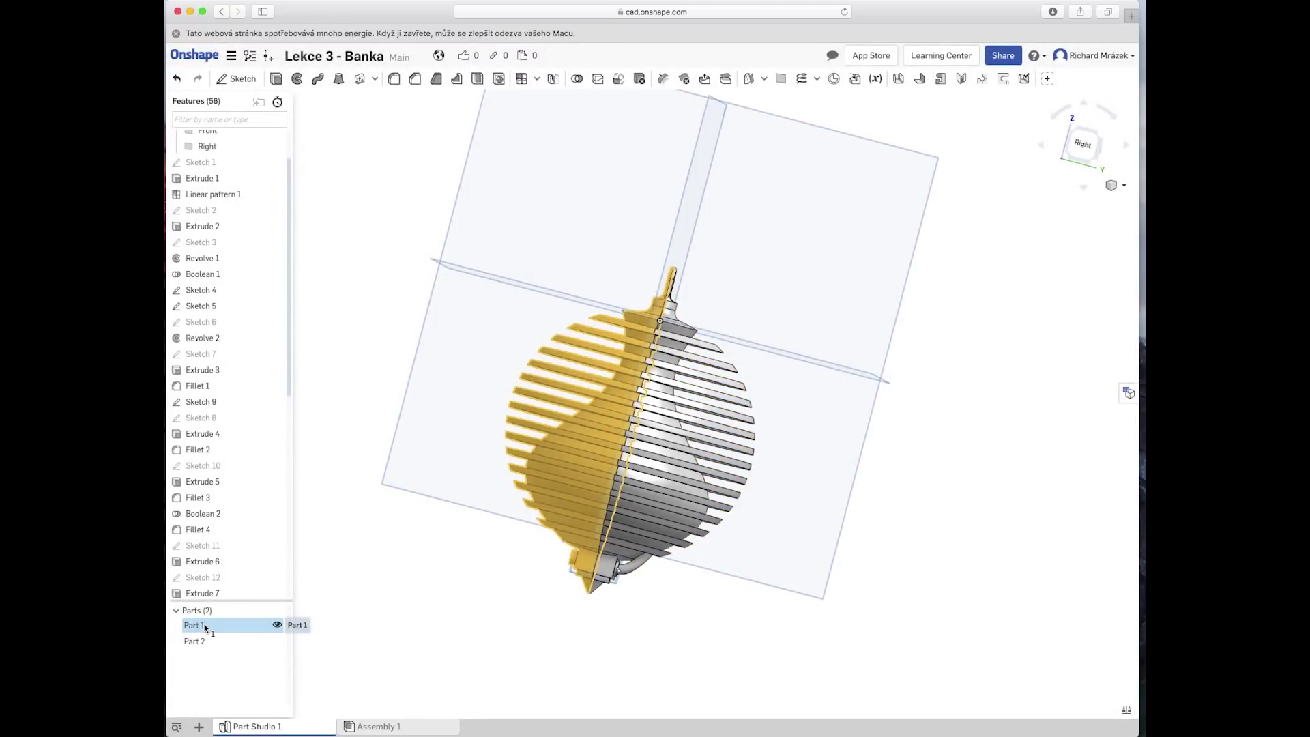
pyautogui.moveTo(288, 383); pyautogui.dragTo(282, 499)
# Step: Roll back before Split 2, rename Part 1 to '3D banka', then restore Split 2
pyautogui.scroll(-5, 281, 498)
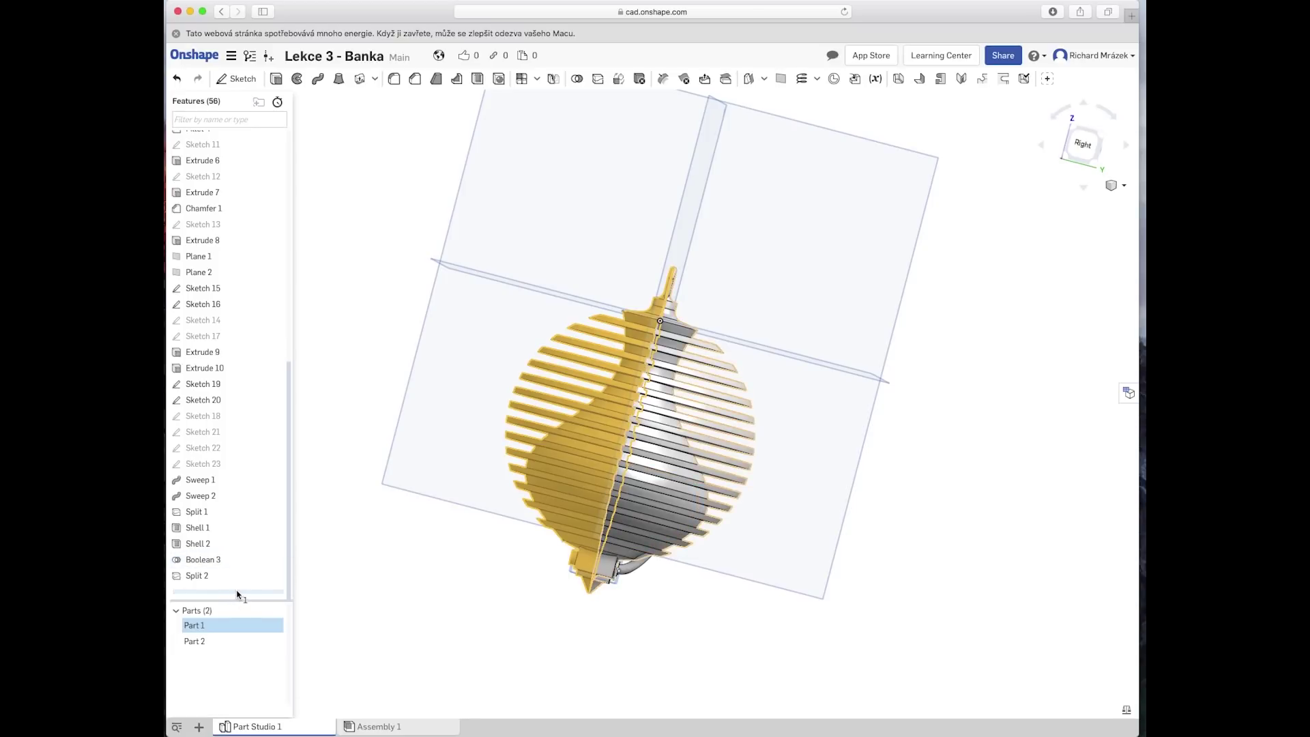
pyautogui.moveTo(238, 593); pyautogui.dragTo(244, 582)
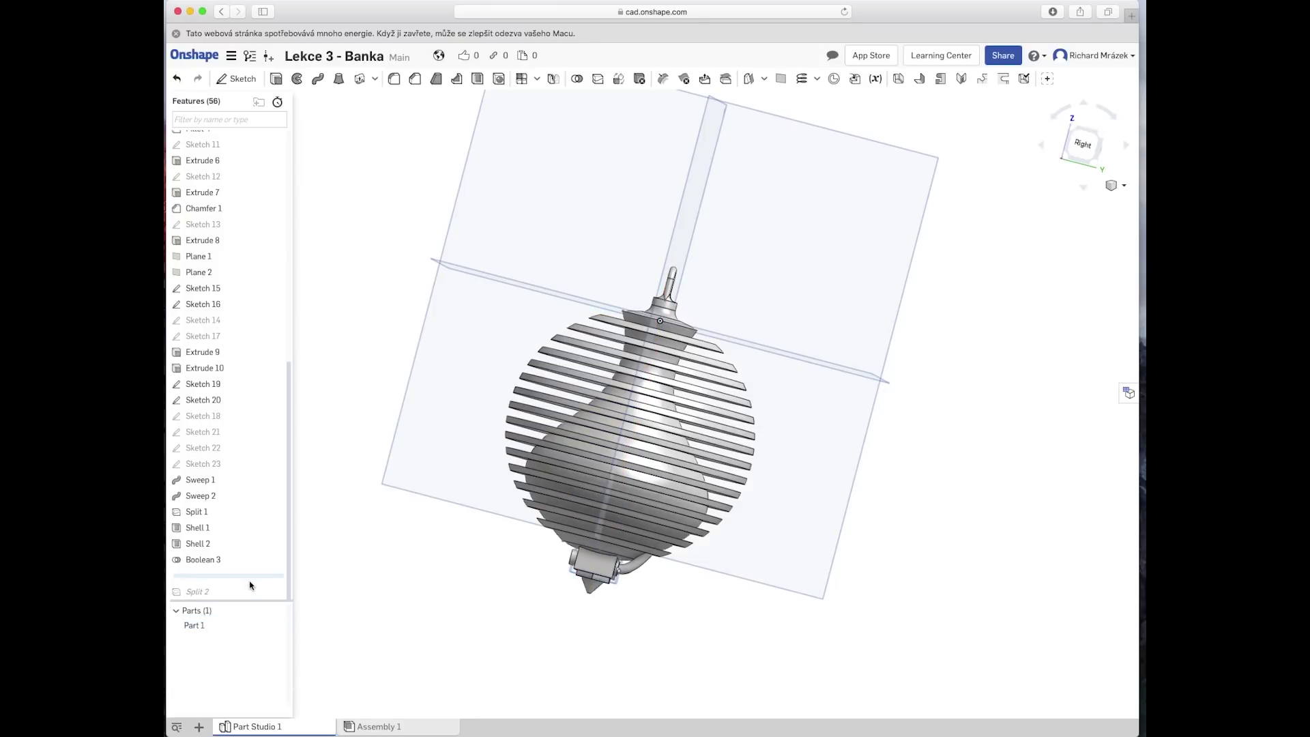
pyautogui.rightClick(194, 627)
pyautogui.click(229, 476)
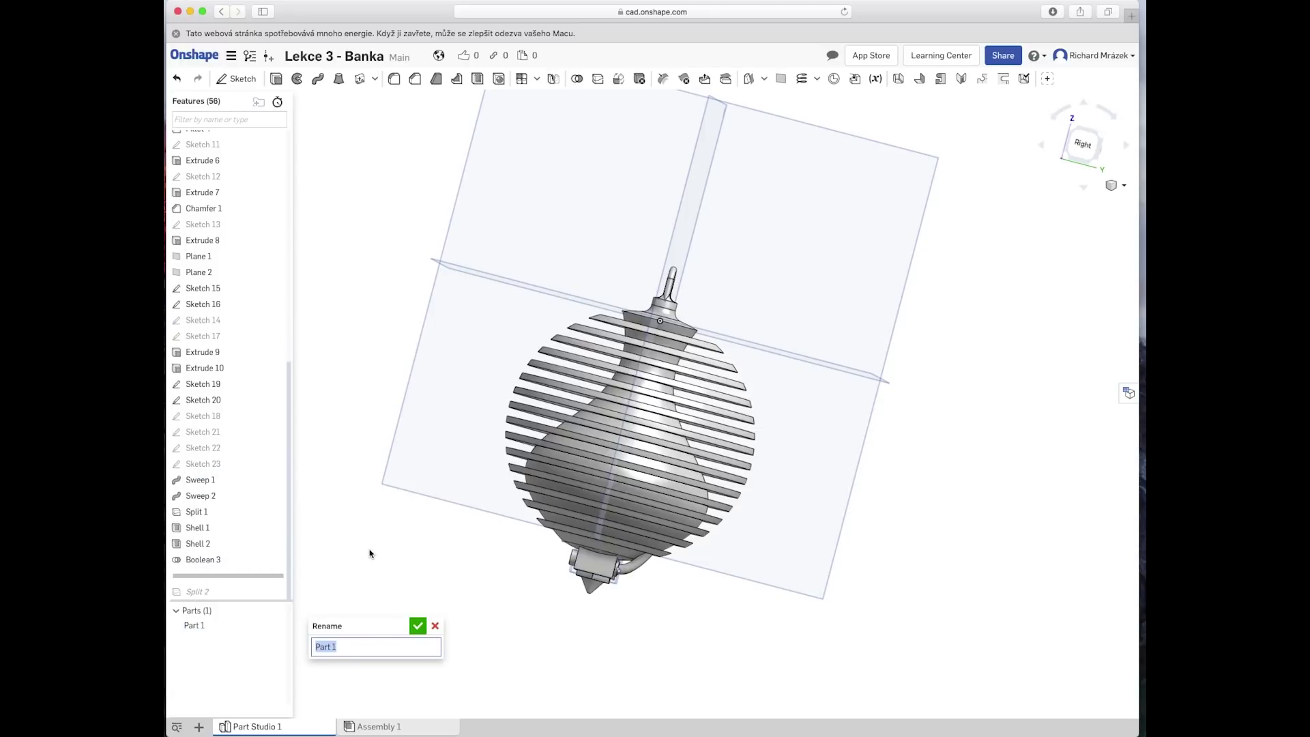
pyautogui.write('3D banka')
pyautogui.click(417, 625)
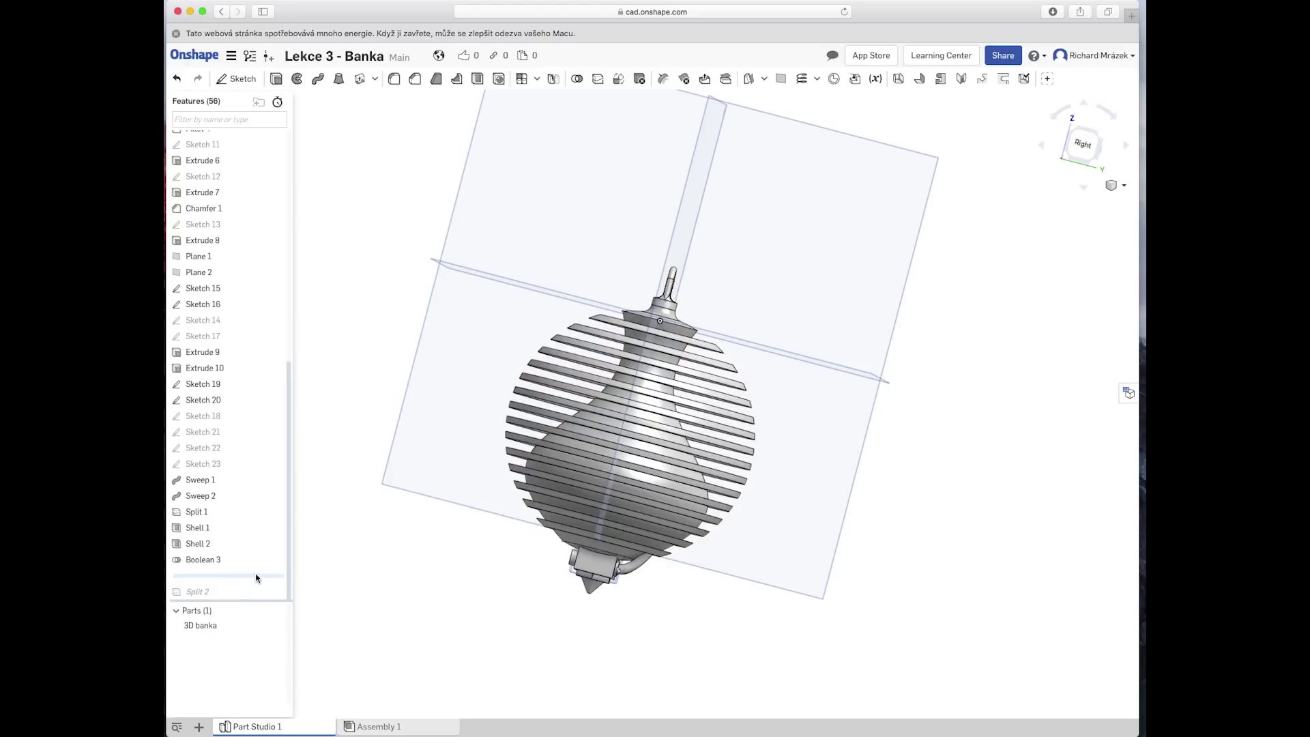
pyautogui.moveTo(256, 579); pyautogui.dragTo(251, 599)
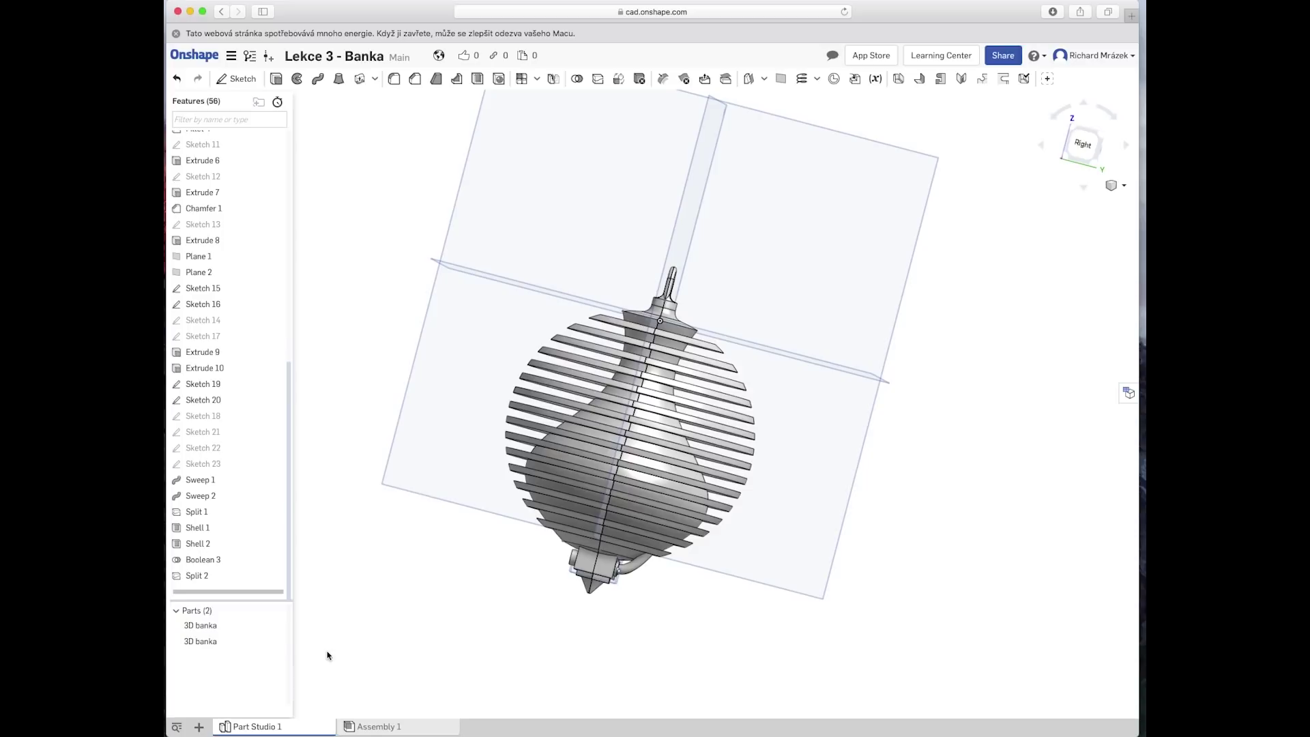
# Step: Export the first 3D banka half as STL 'Part Studio 1 - 3D banks 1'
pyautogui.rightClick(203, 626)
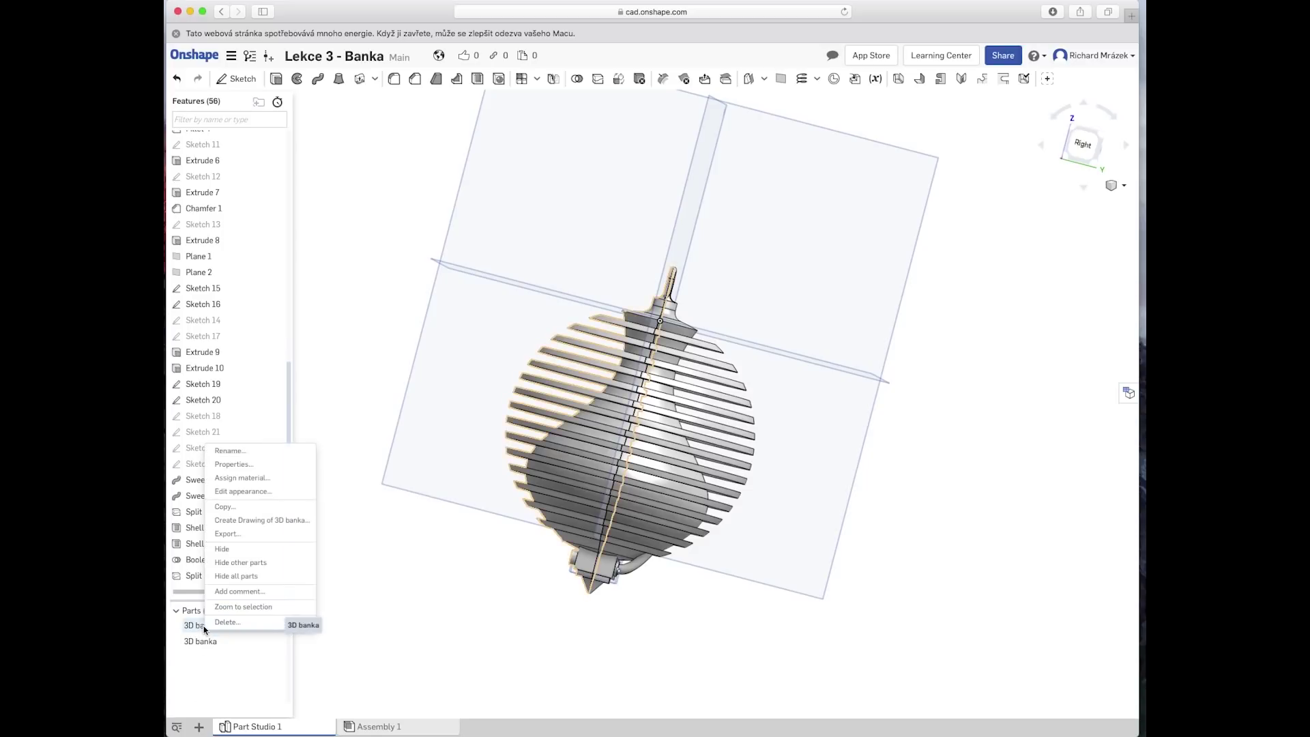
pyautogui.click(227, 534)
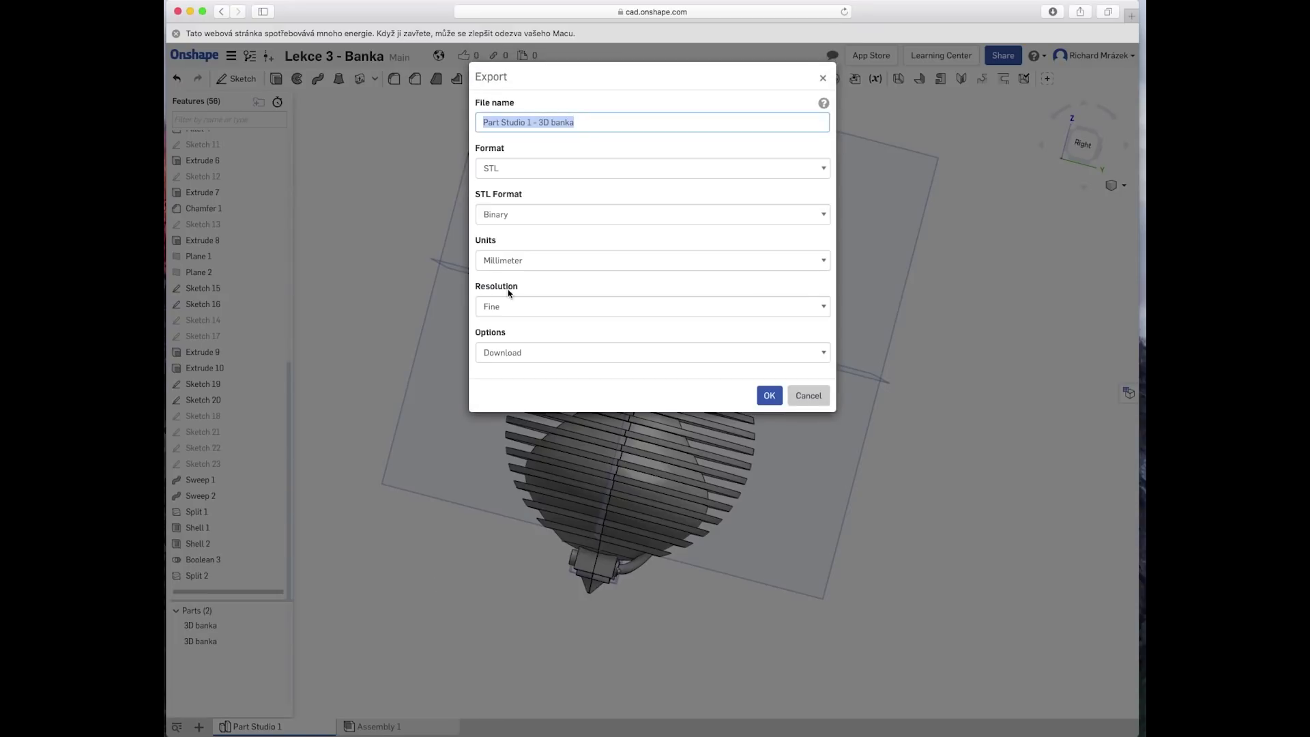
pyautogui.click(601, 120)
pyautogui.press('BackSpace')
pyautogui.write('s 1')
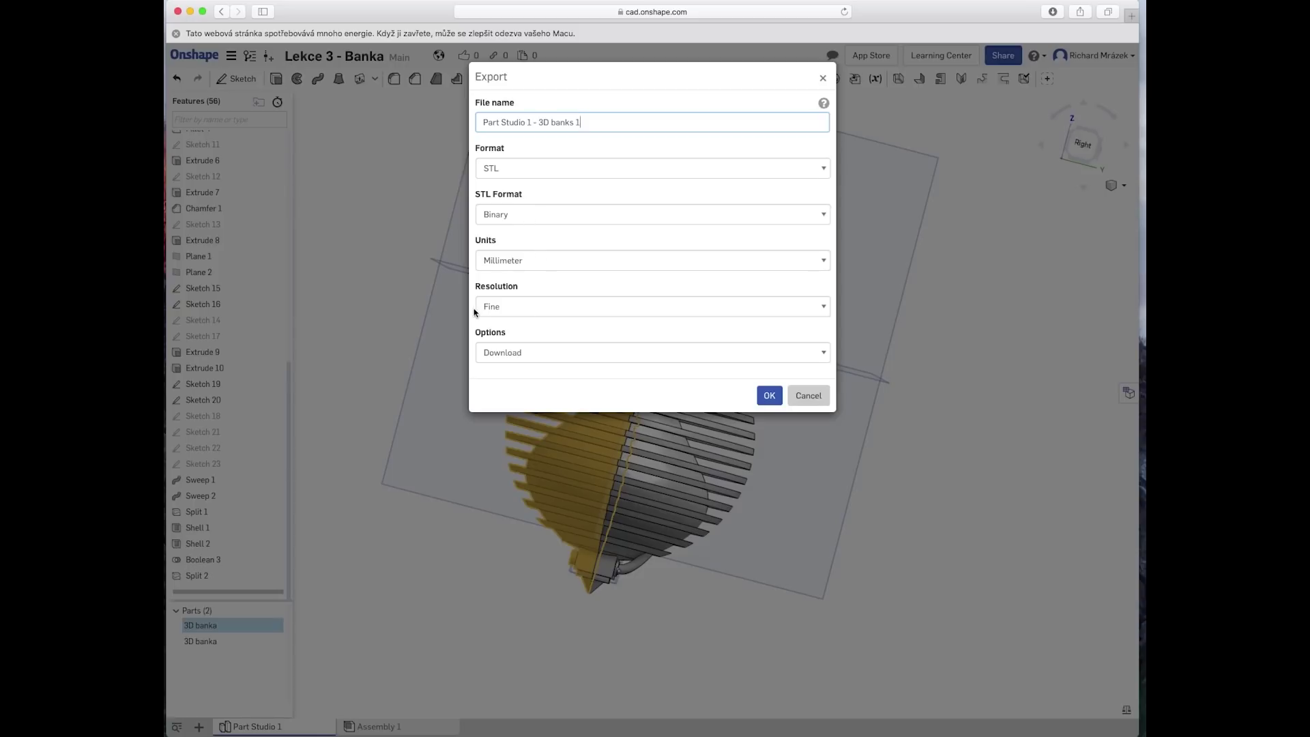
pyautogui.click(769, 396)
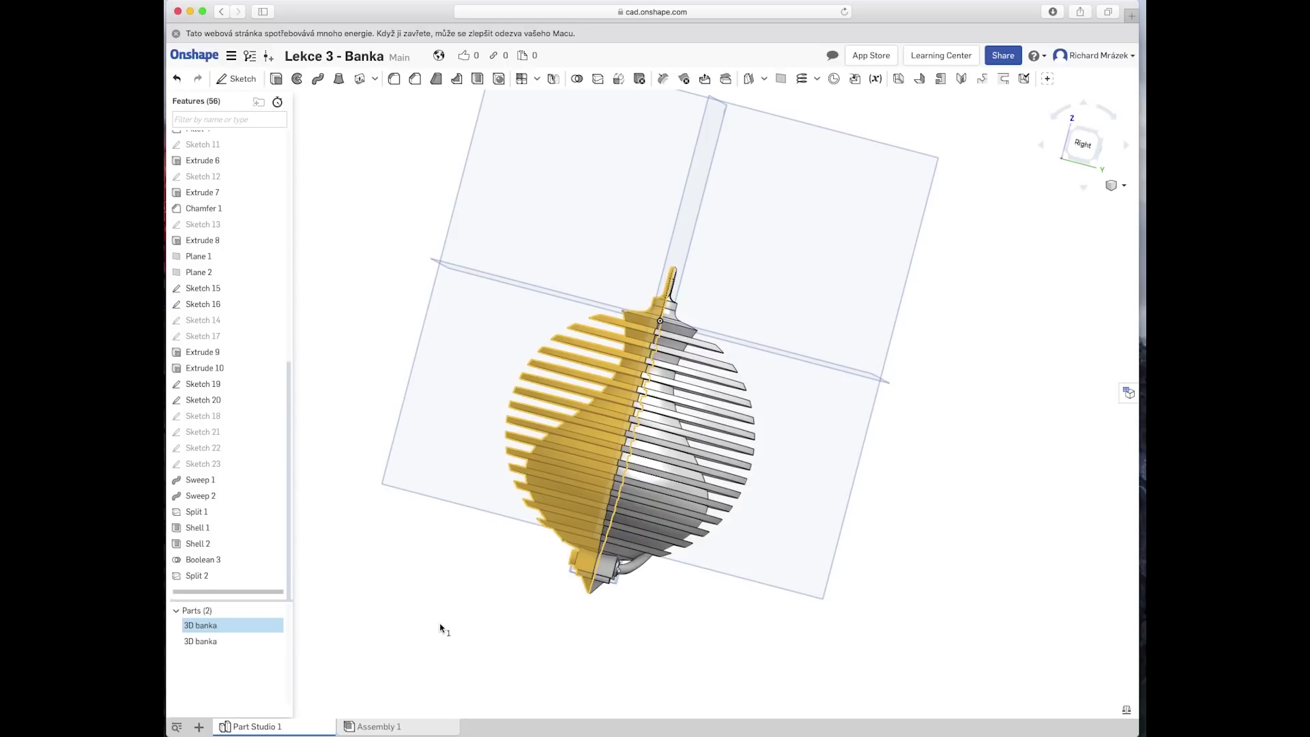
pyautogui.keyDown('shift'); pyautogui.click(199, 648); pyautogui.keyUp('shift')
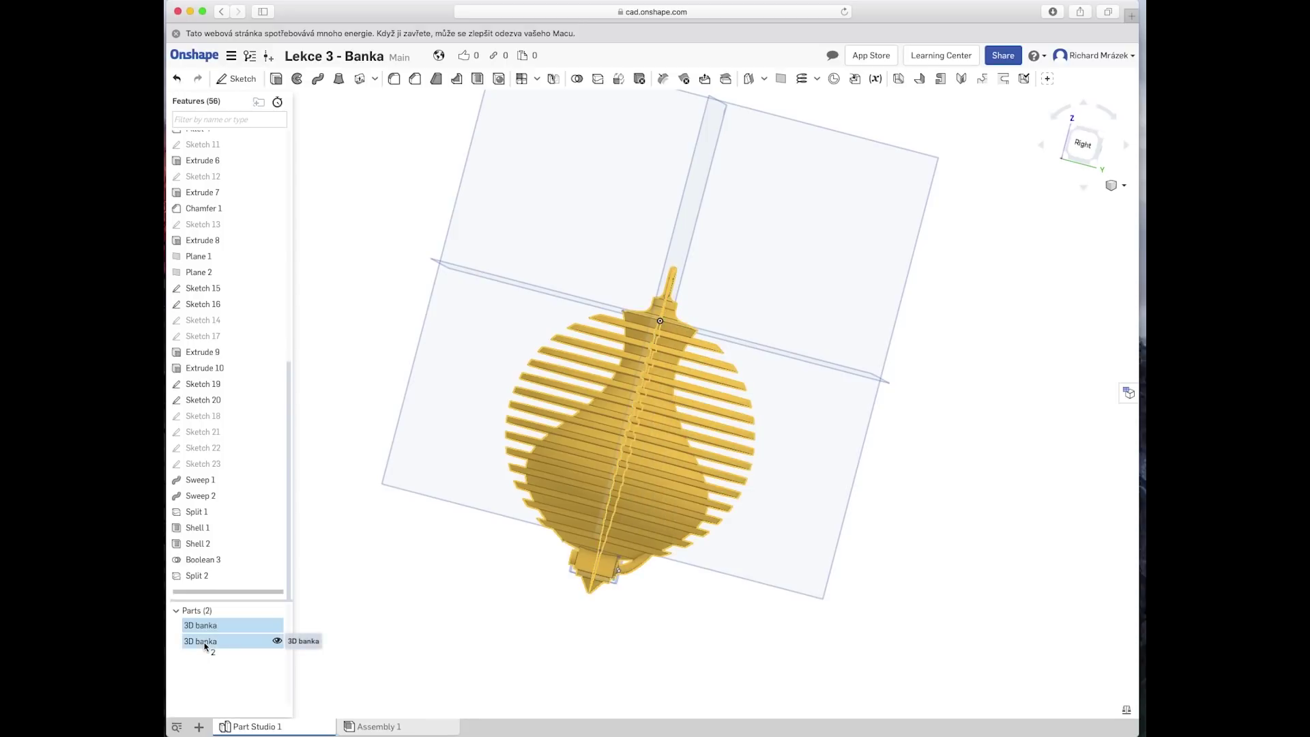
# Step: Clear the selection and export the second half as STL 'Part Studio 1 - 3D banks 2'
pyautogui.rightClick(441, 622)
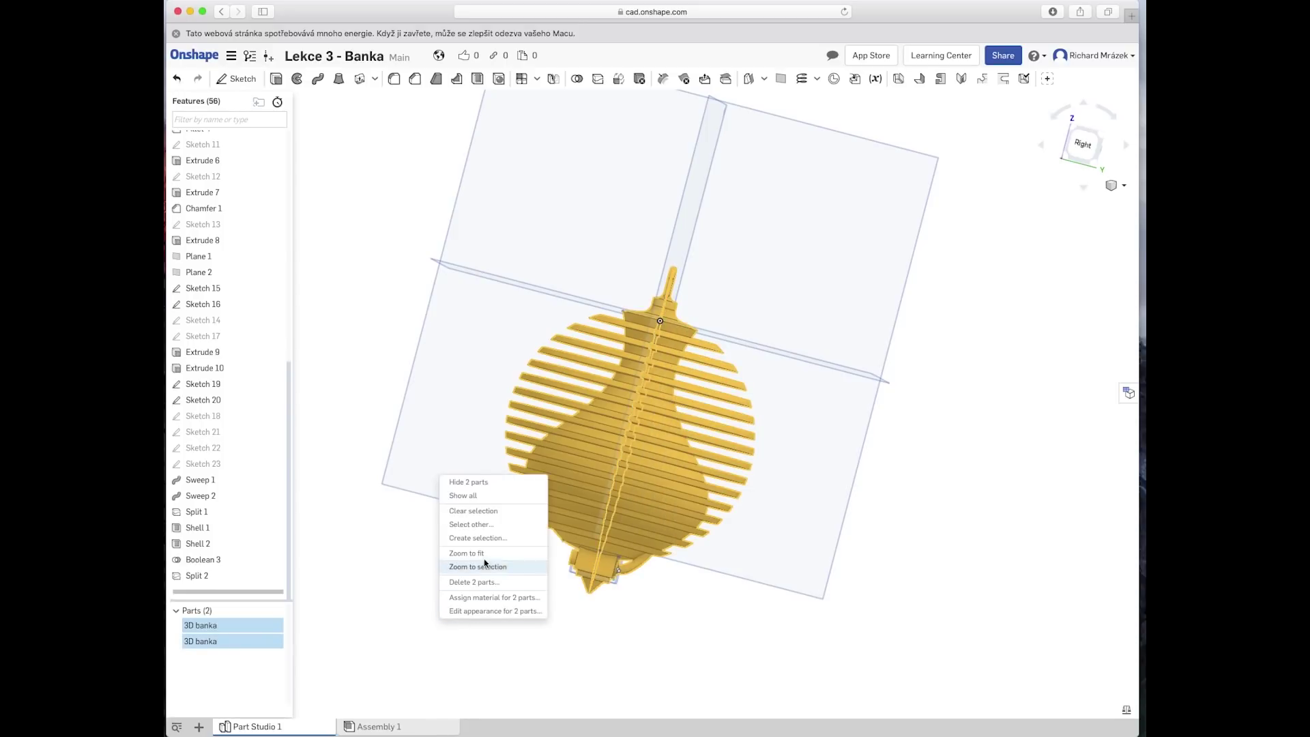
pyautogui.click(489, 512)
pyautogui.rightClick(204, 646)
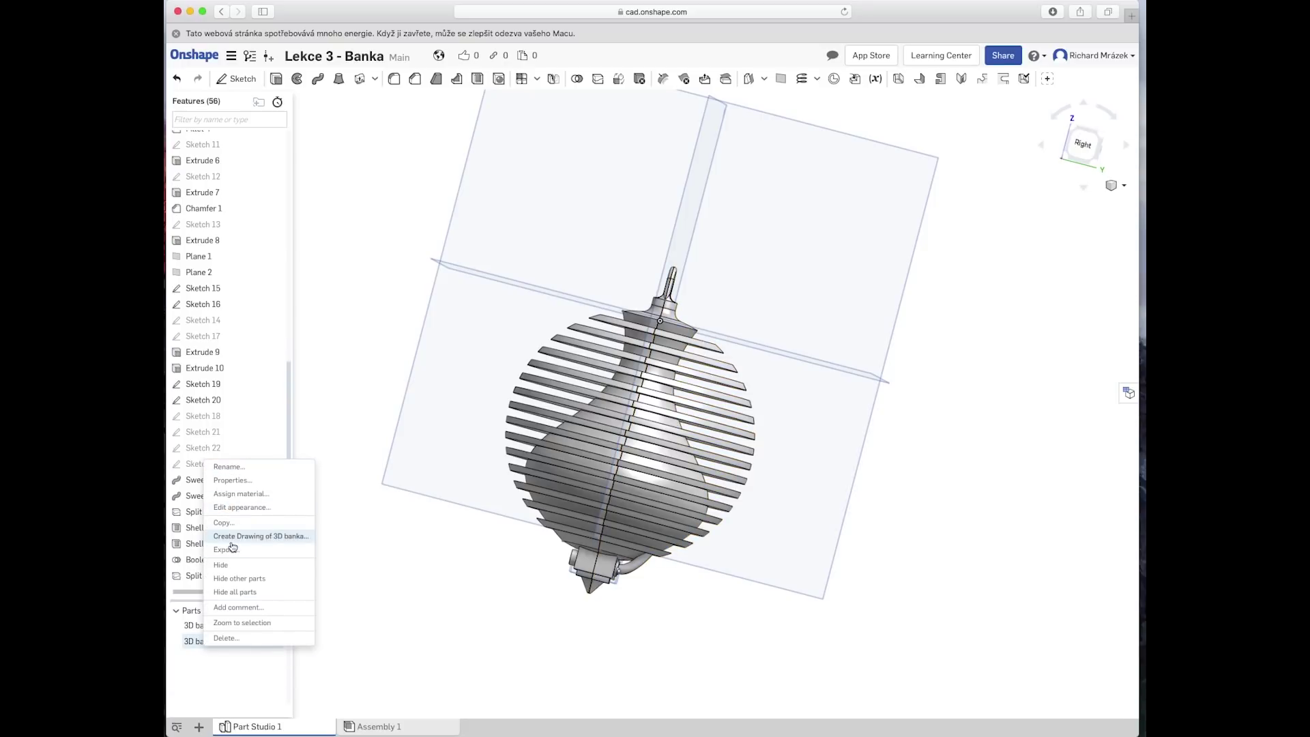
pyautogui.click(225, 550)
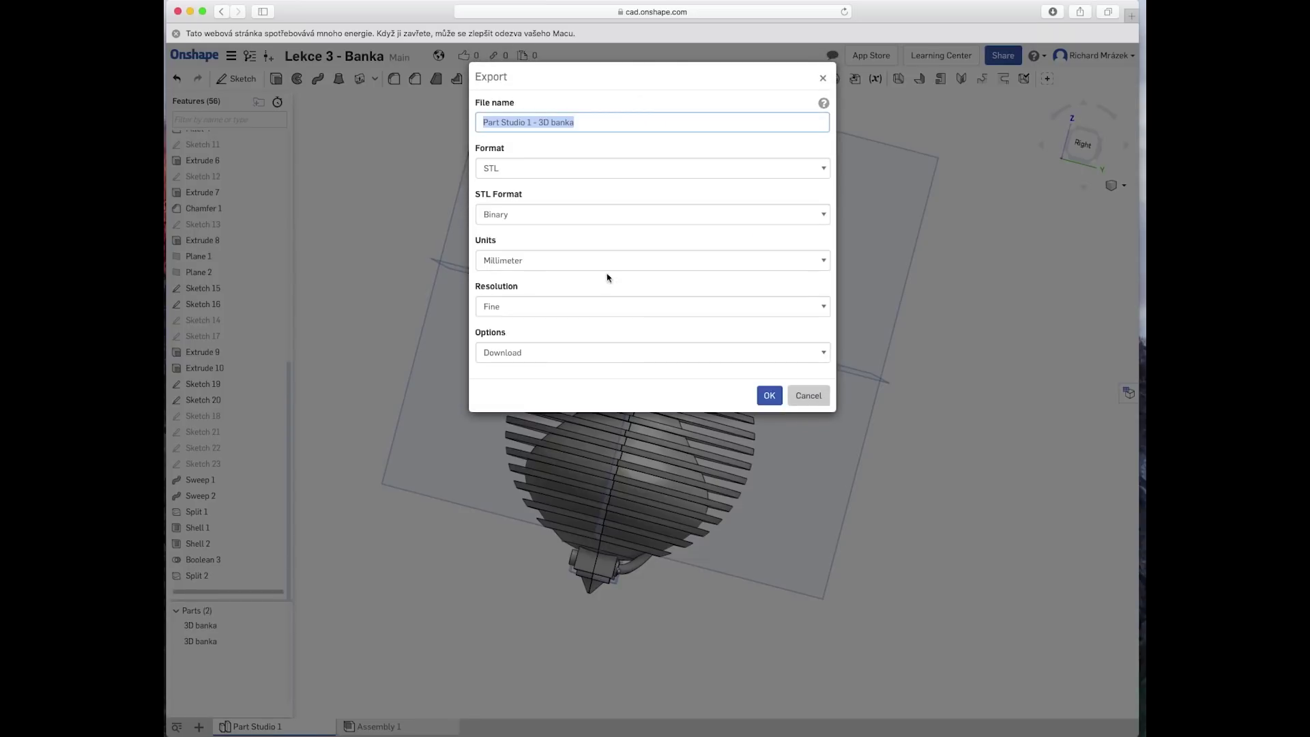
pyautogui.click(597, 123)
pyautogui.write('2')
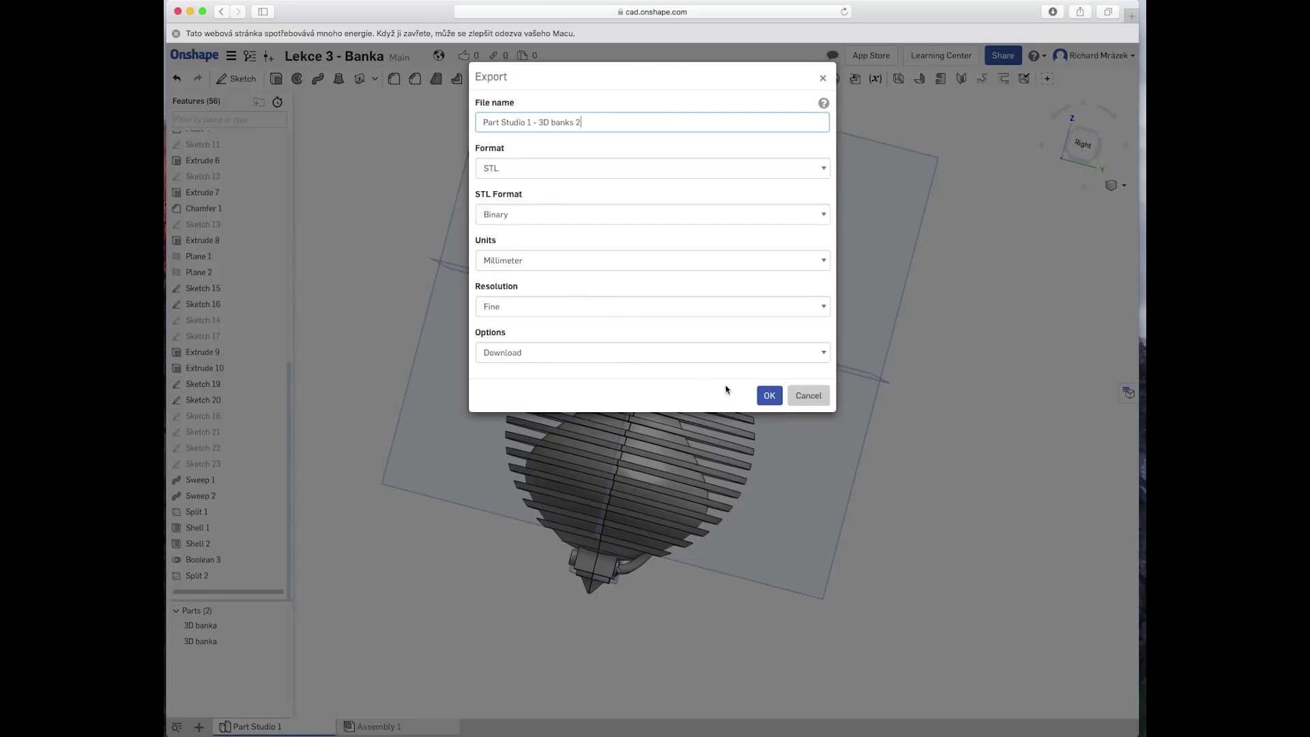
pyautogui.click(768, 397)
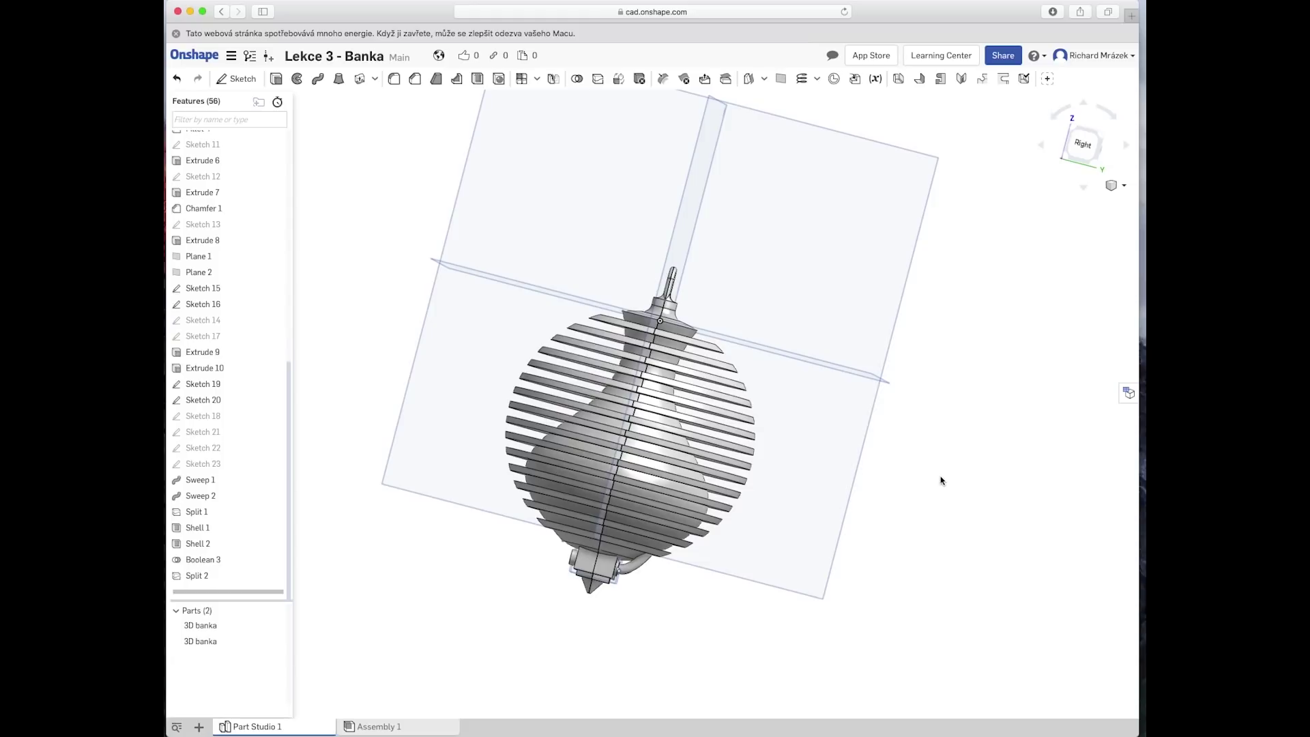
pyautogui.hscroll(3, 919, 474)
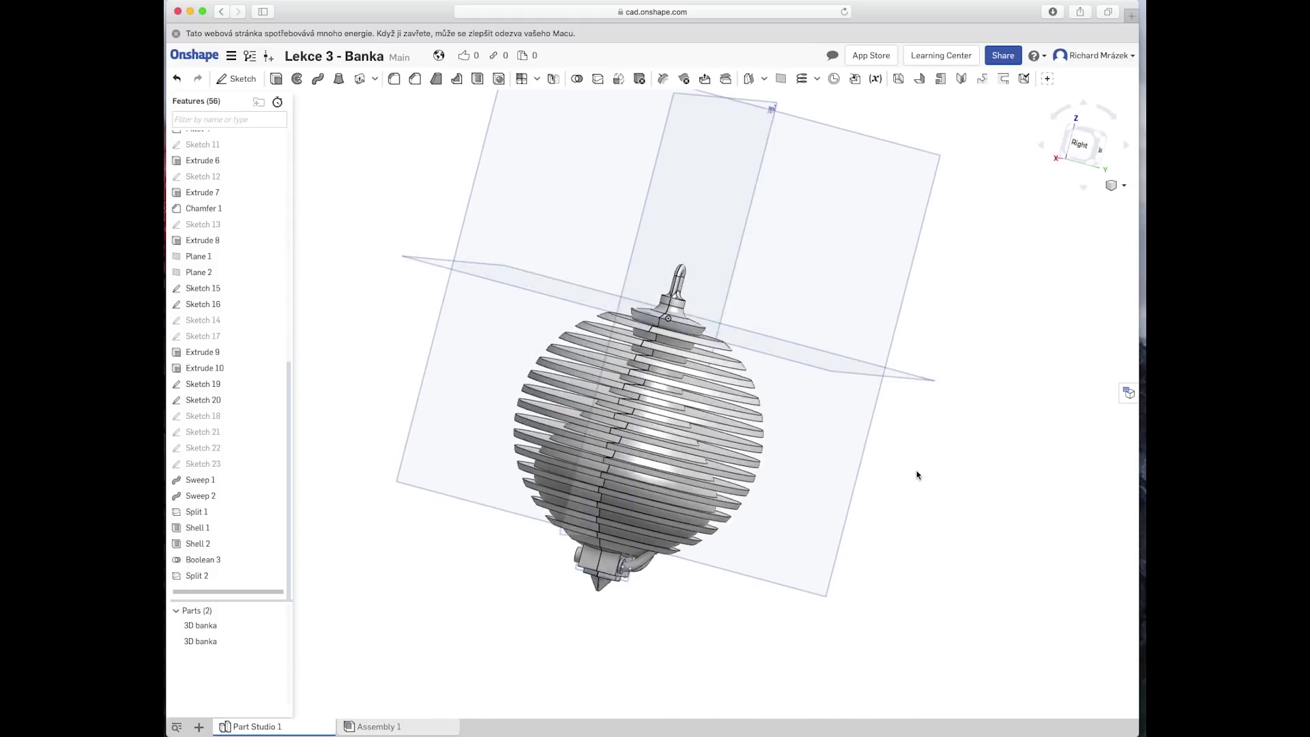
# Step: Re-export the second 3D banka half as STL 'Part Studio 1 - 3D banks 2'
pyautogui.rightClick(204, 626)
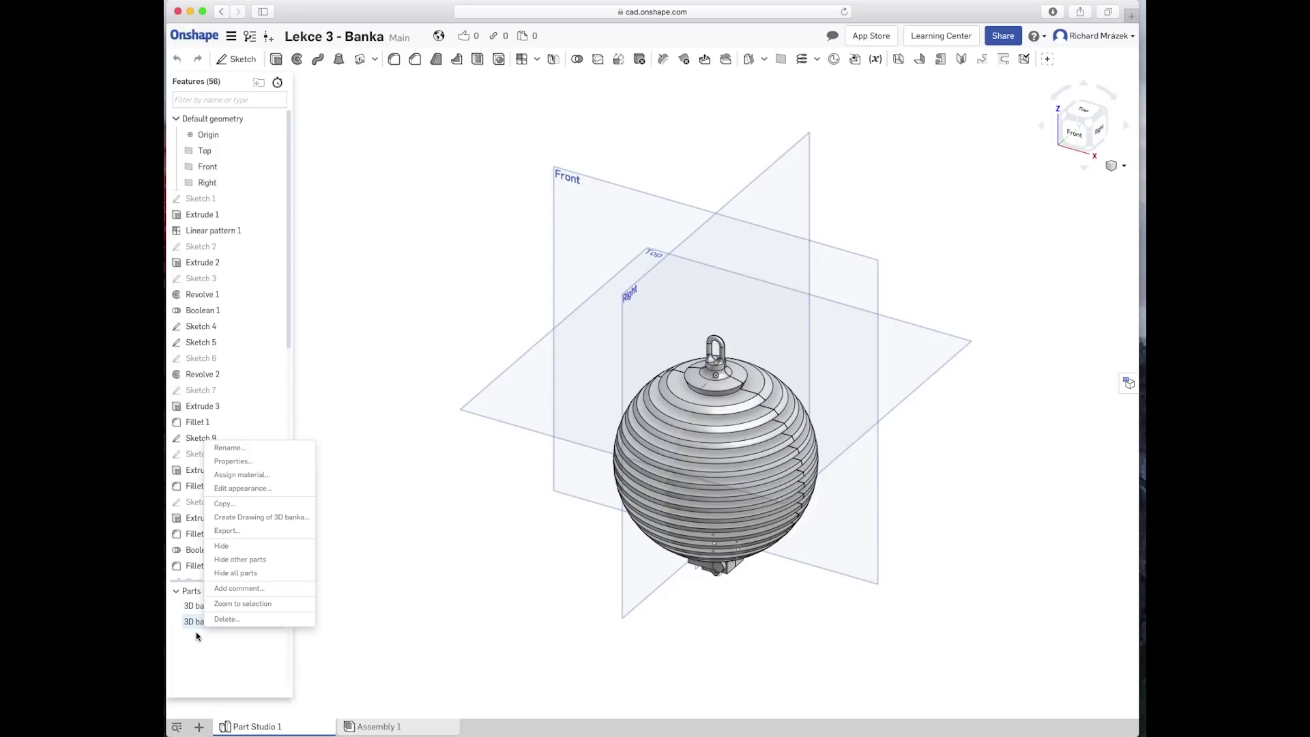
pyautogui.click(250, 530)
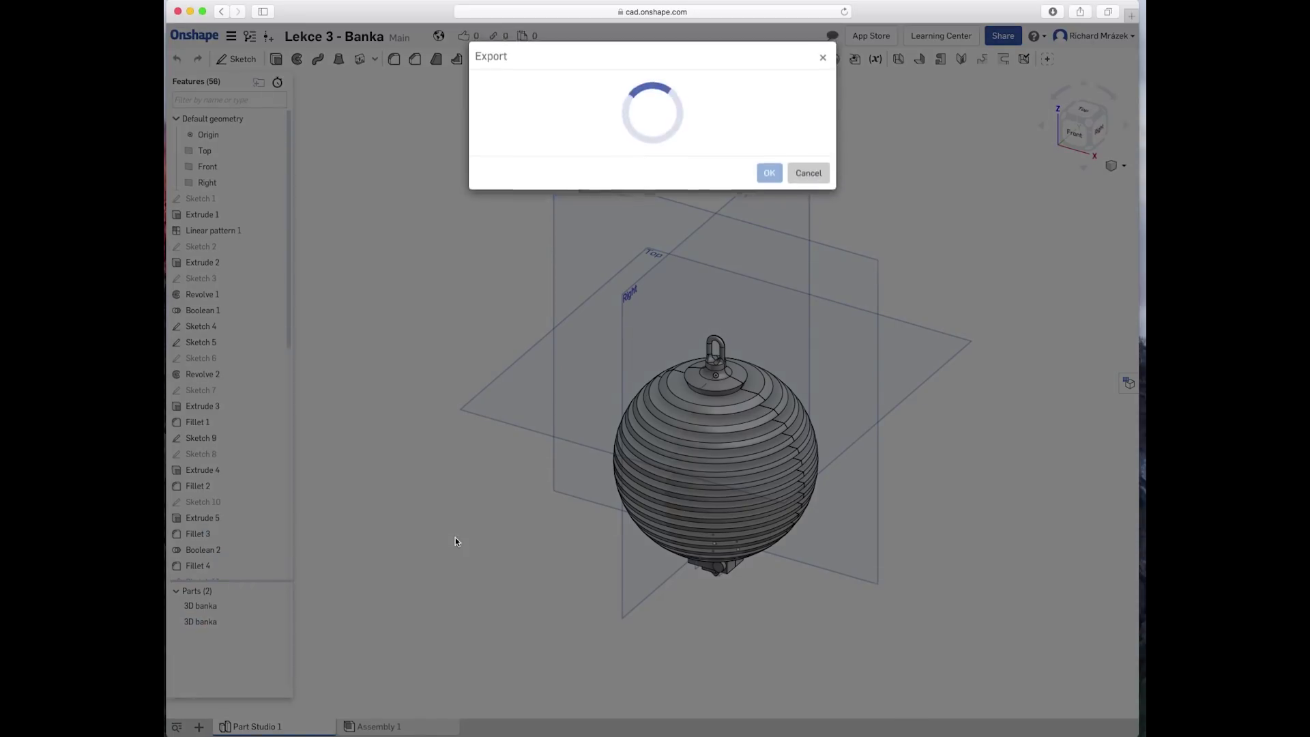
pyautogui.click(605, 100)
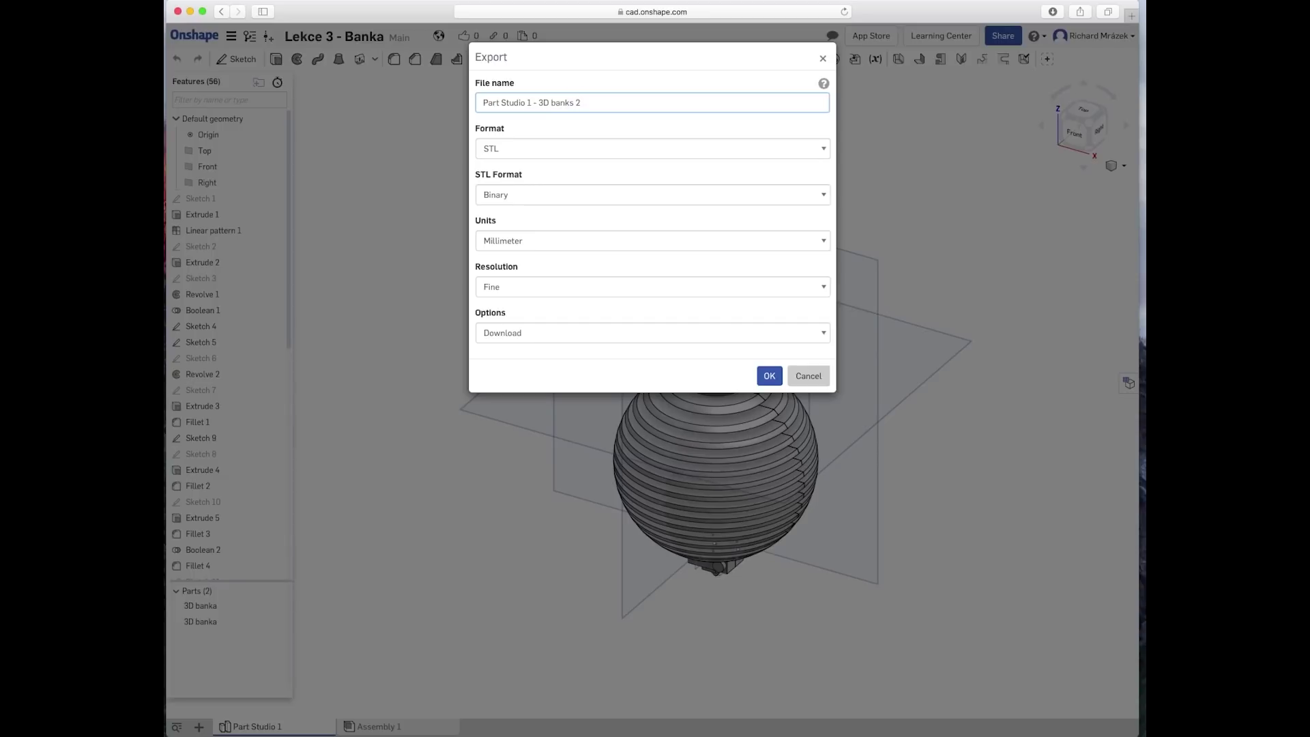
pyautogui.click(770, 376)
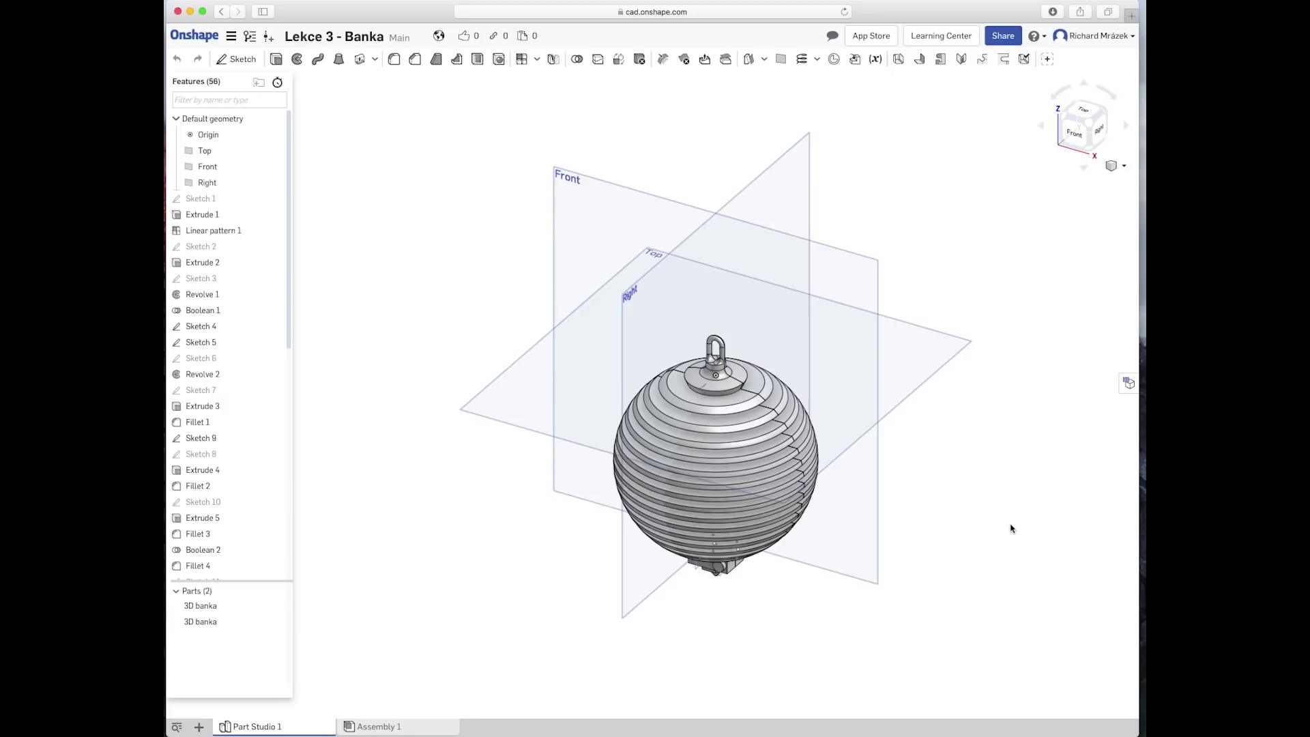
pyautogui.moveTo(1005, 536)
pyautogui.mouseDown(button='right')
pyautogui.moveTo(918, 618)
pyautogui.moveTo(956, 582)
pyautogui.moveTo(717, 580)
pyautogui.moveTo(736, 579)
pyautogui.mouseUp(button='right')
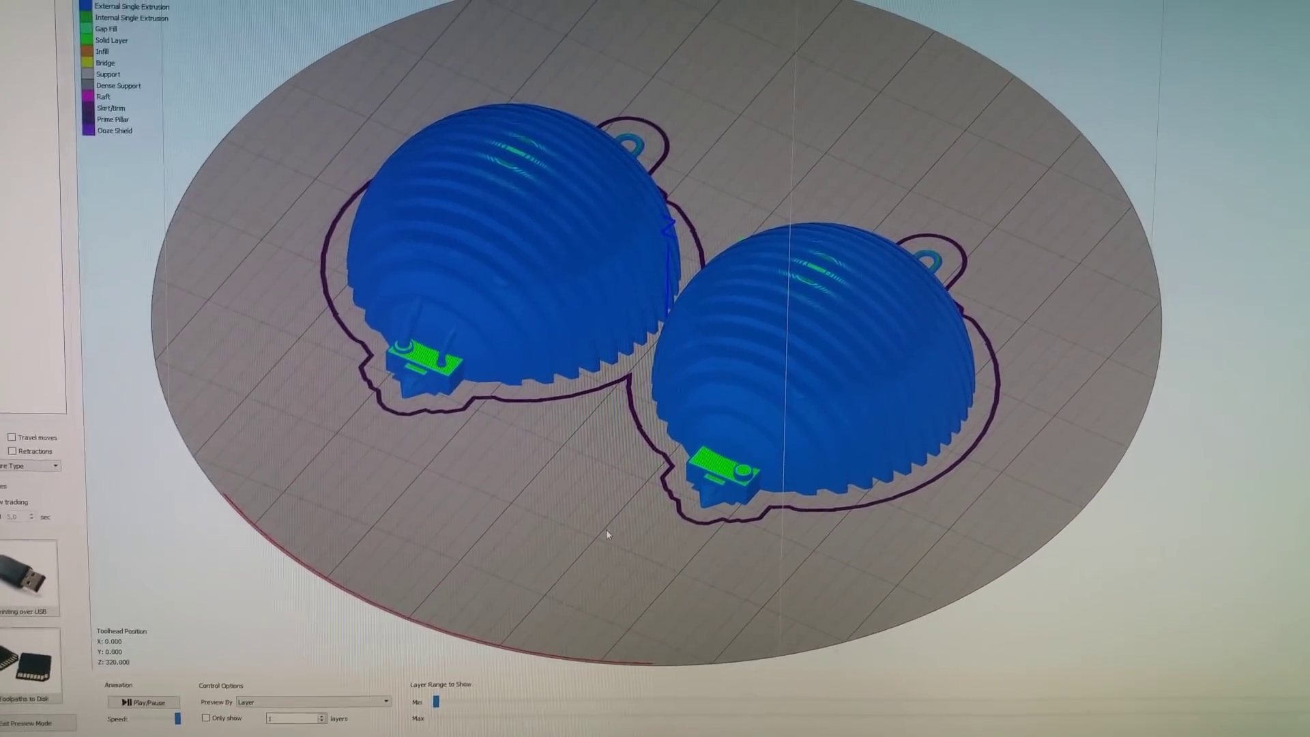
# Step: Tilt the sliced preview low and step layers down, then up to the closed domed tops
pyautogui.moveTo(612, 538)
pyautogui.mouseDown()
pyautogui.moveTo(610, 485)
pyautogui.moveTo(580, 591)
pyautogui.moveTo(593, 609)
pyautogui.mouseUp()
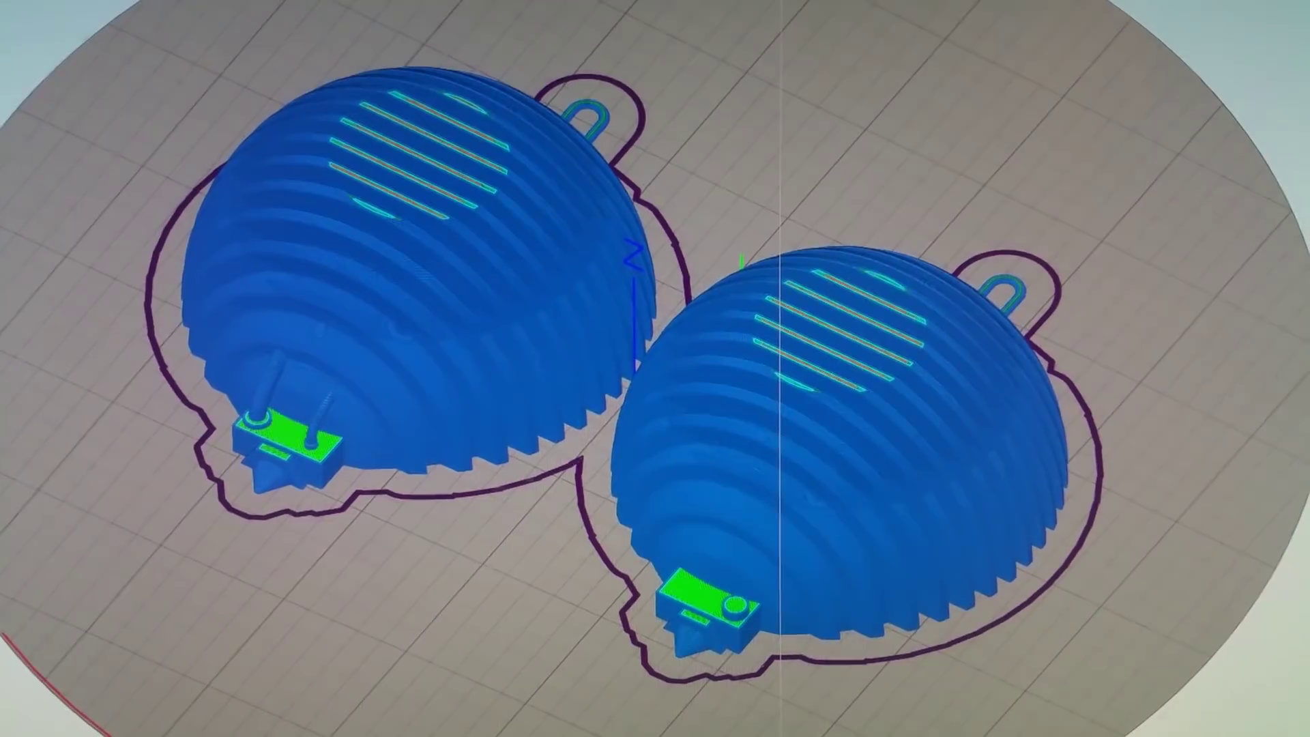
pyautogui.press('Down')
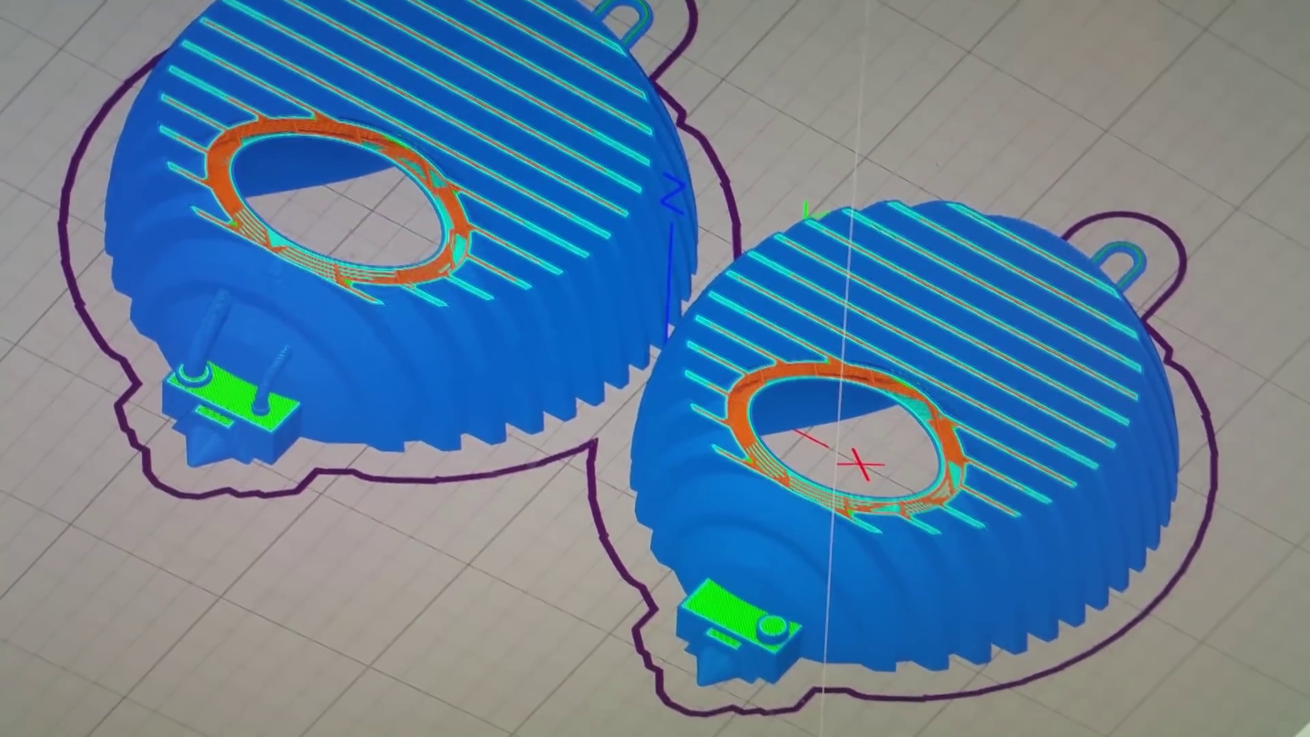
pyautogui.press('Down')
pyautogui.press('Down')
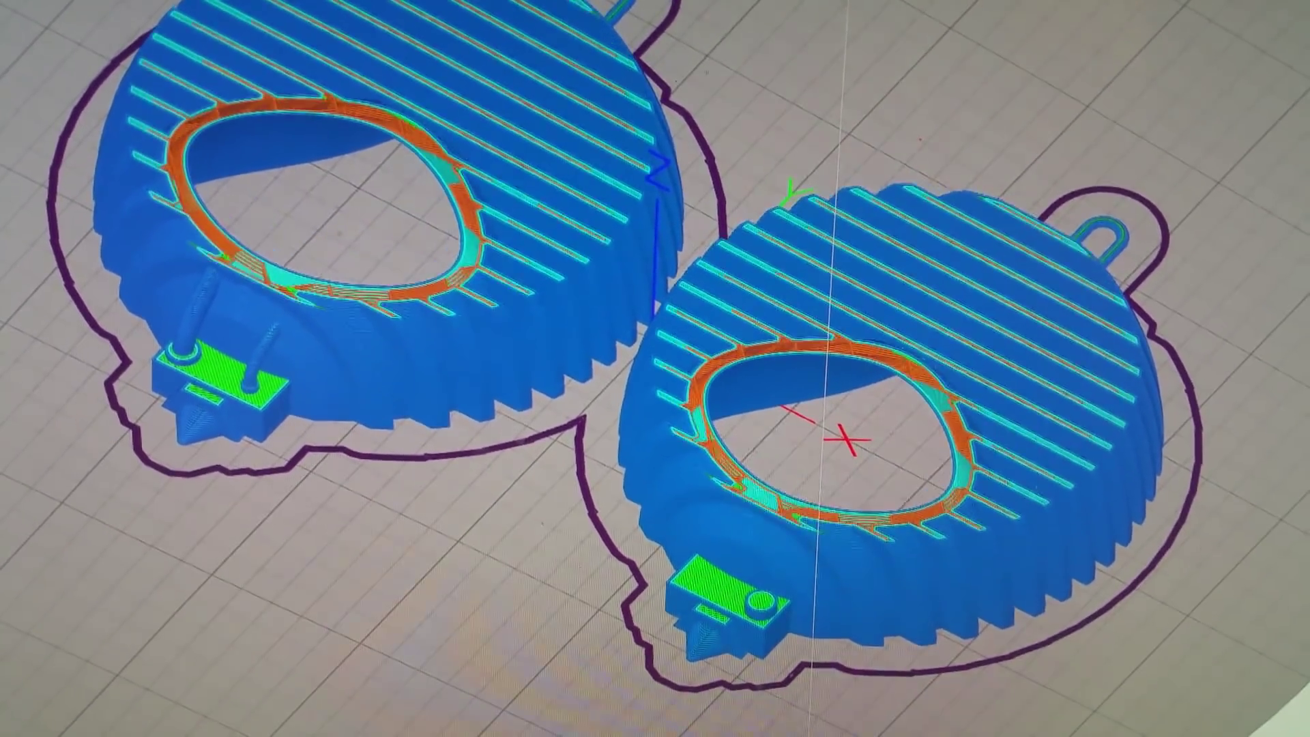
pyautogui.press('Down')
pyautogui.press('Down')
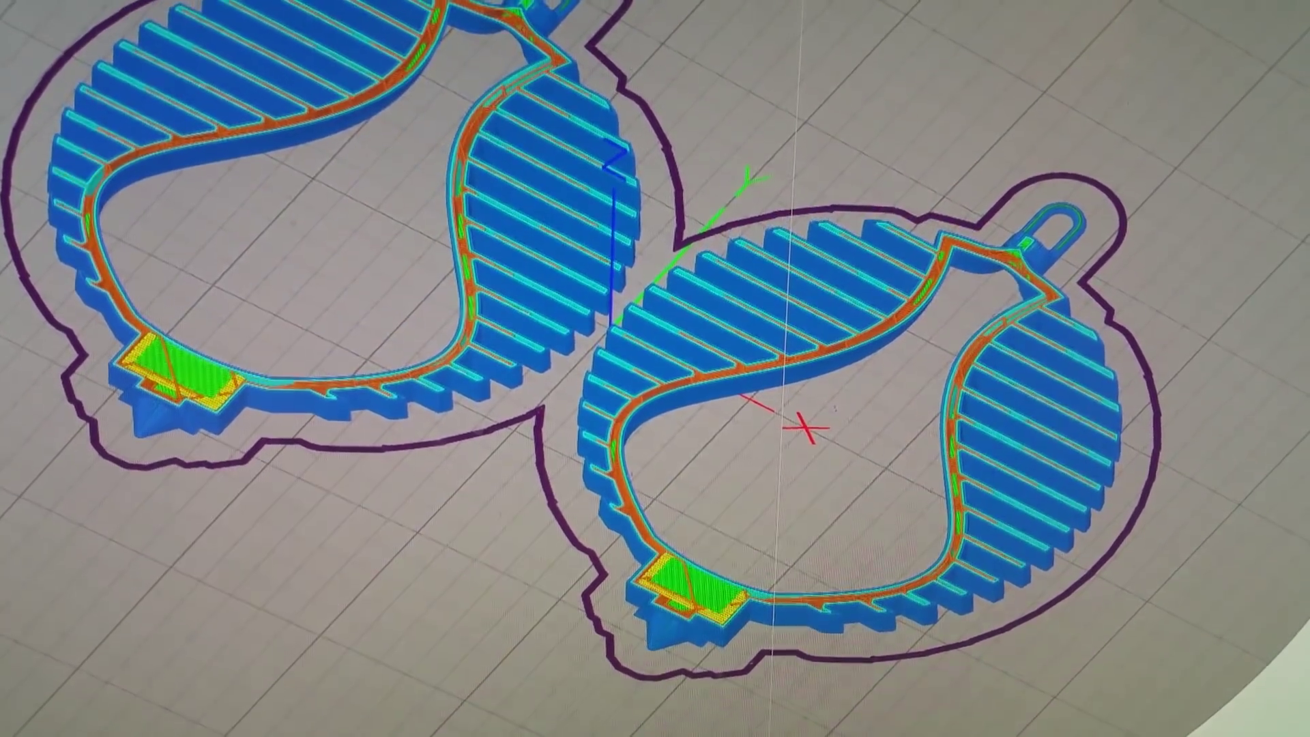
pyautogui.press('Down')
pyautogui.press('Up')
pyautogui.press('Up')
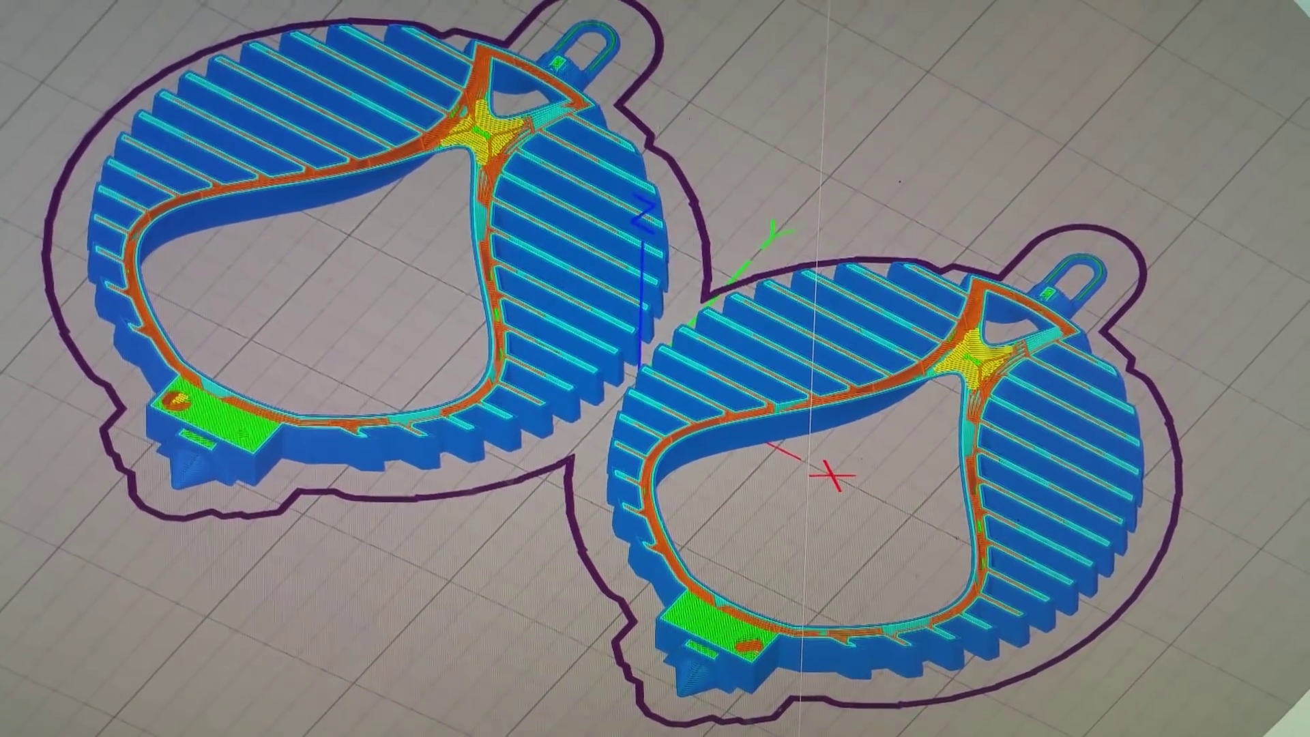
pyautogui.press('Up')
pyautogui.press('Up')
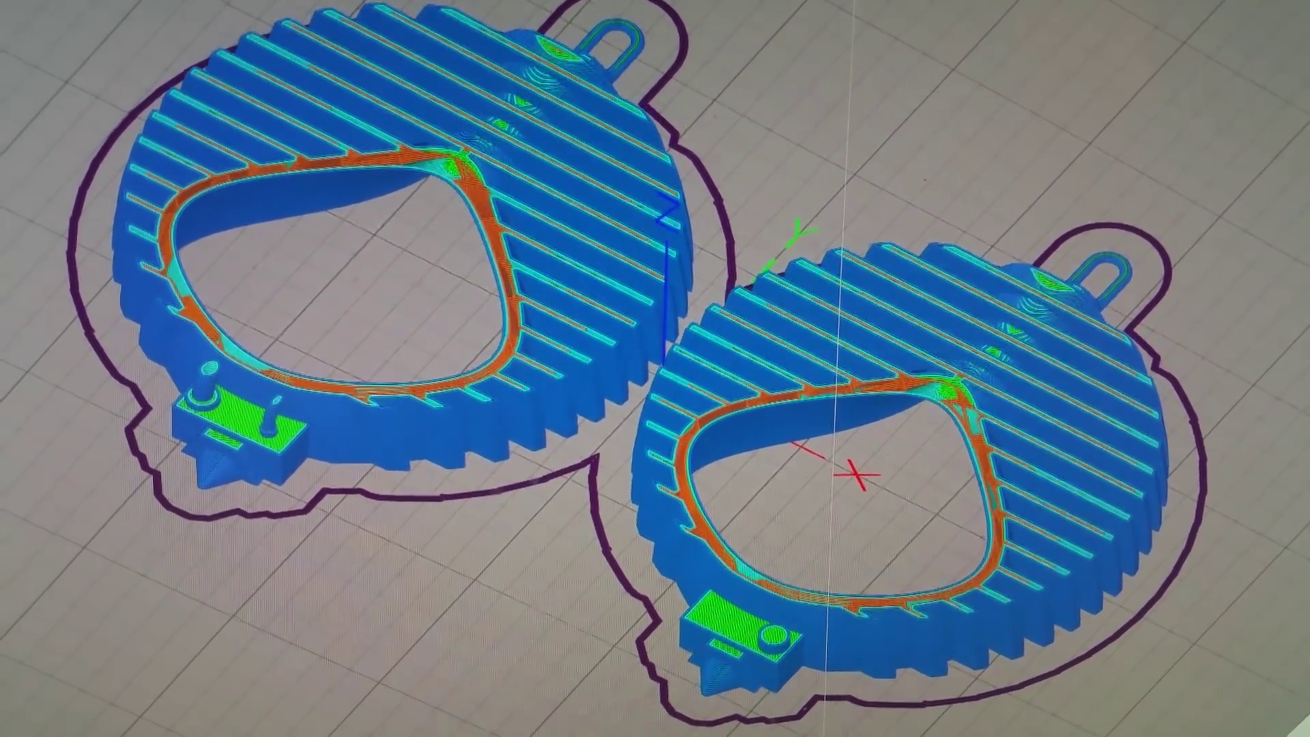
pyautogui.press('Up')
pyautogui.press('Up')
pyautogui.press('Up')
pyautogui.press('Up')
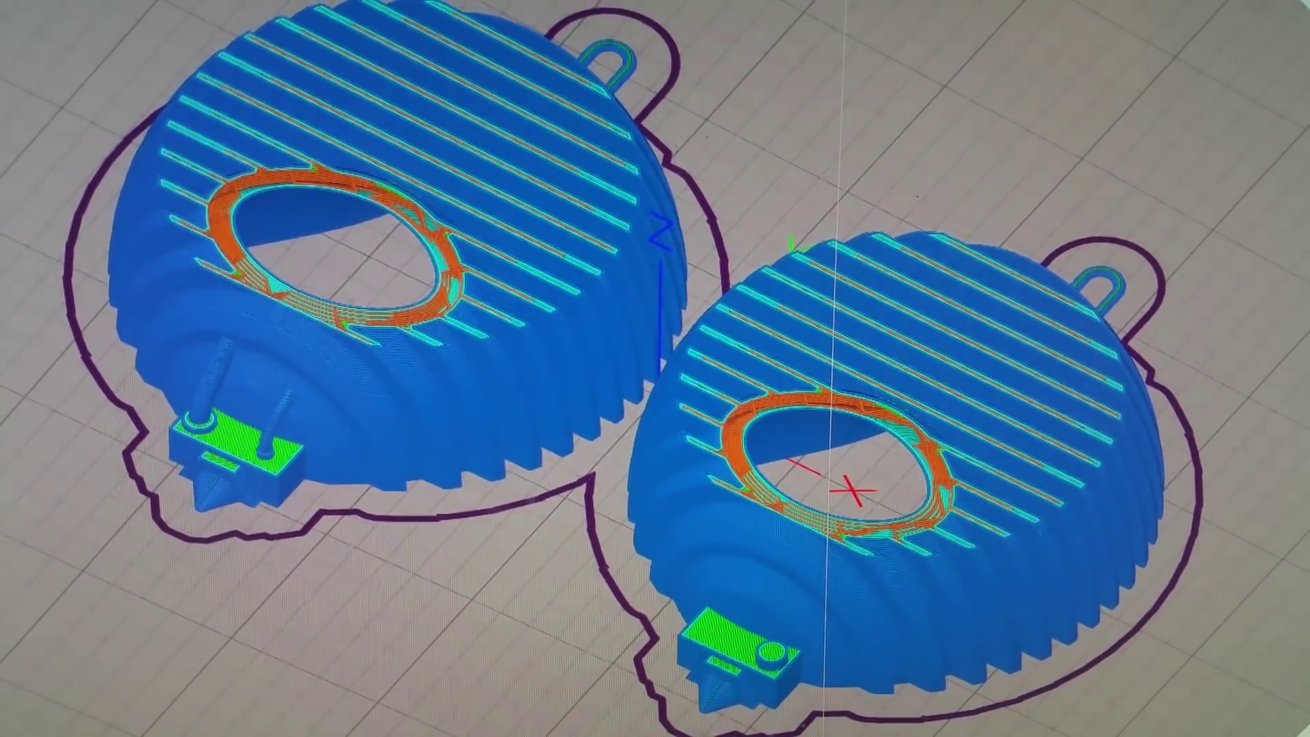
pyautogui.press('Up')
pyautogui.press('Up')
pyautogui.press('Up')
pyautogui.press('Up')
pyautogui.press('Up')
pyautogui.press('Up')
pyautogui.press('Up')
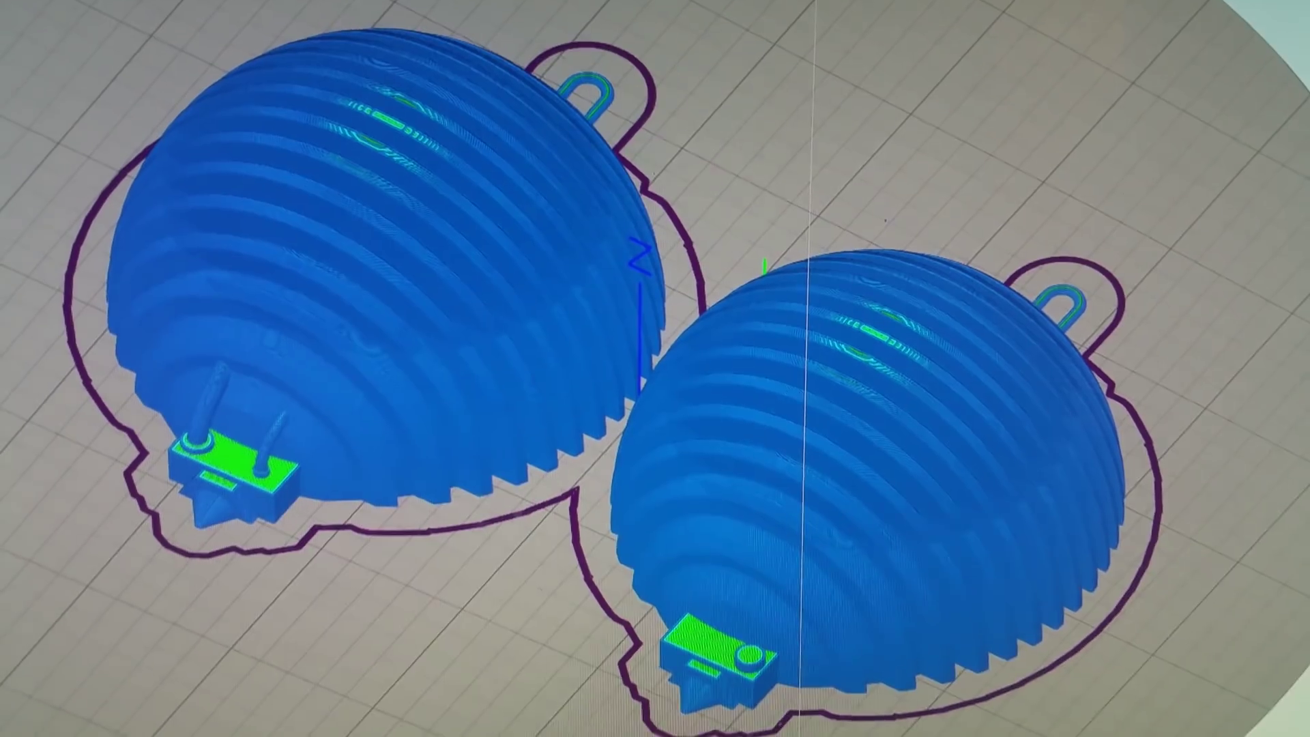
pyautogui.press('Up')
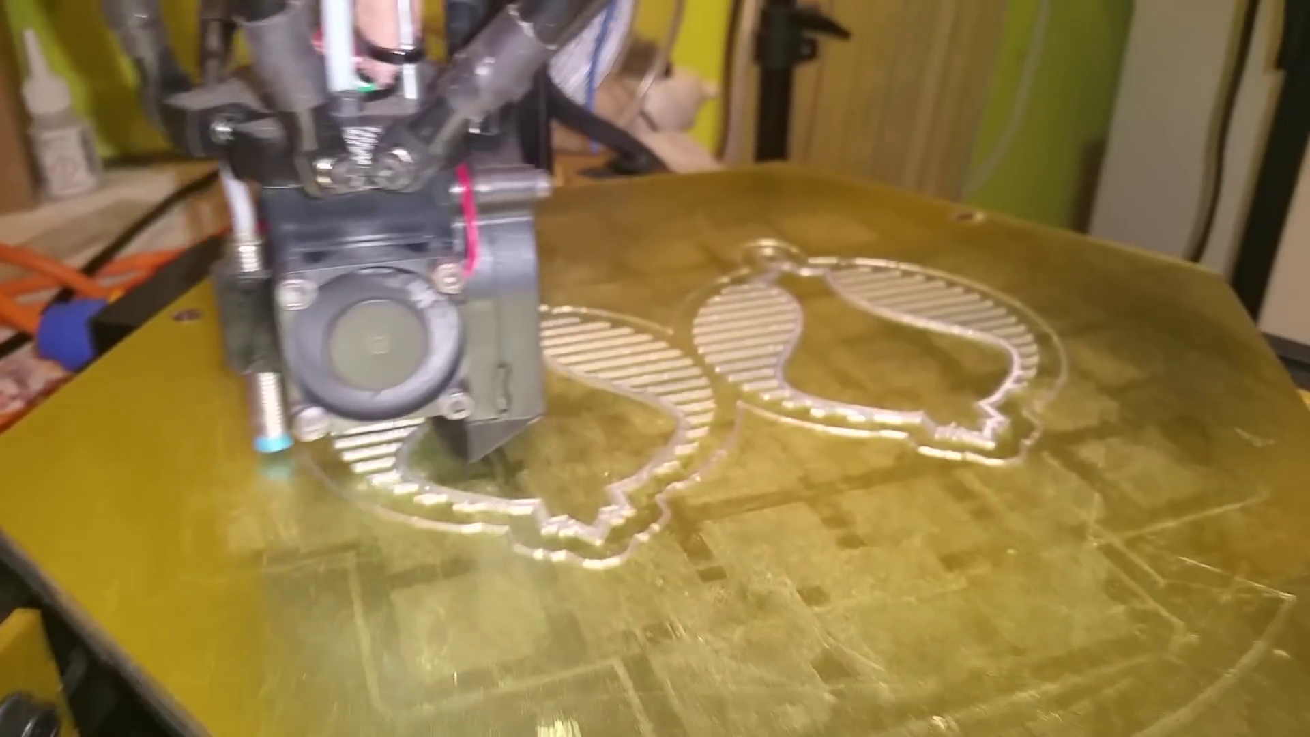